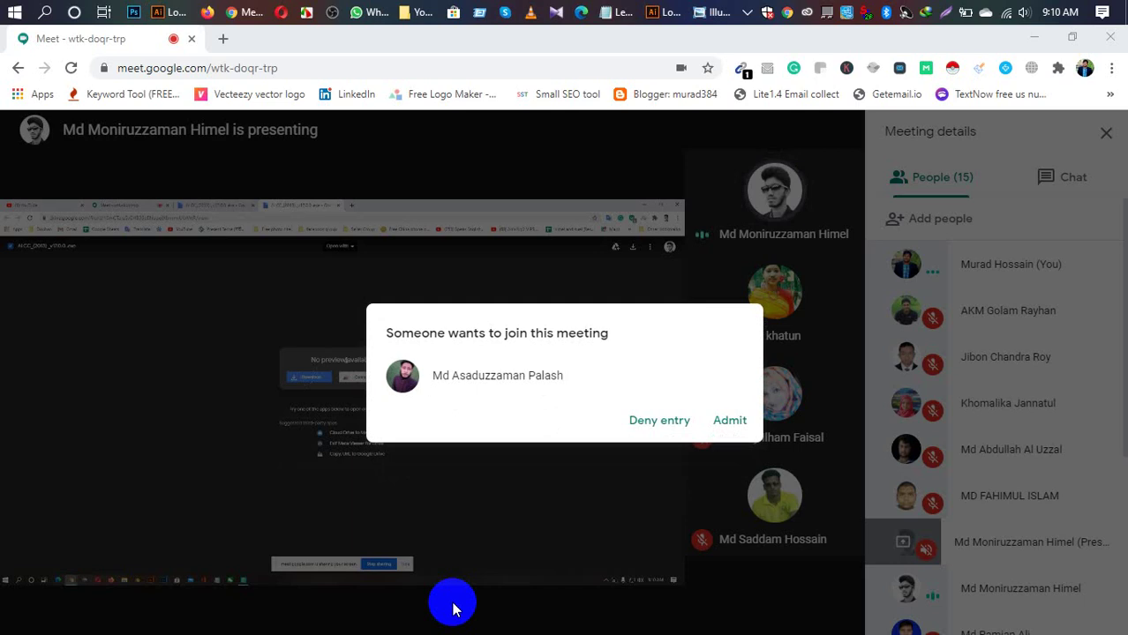
Step: Admit both waiting people into the Meet call and scroll the People list back to the top
click(451, 609)
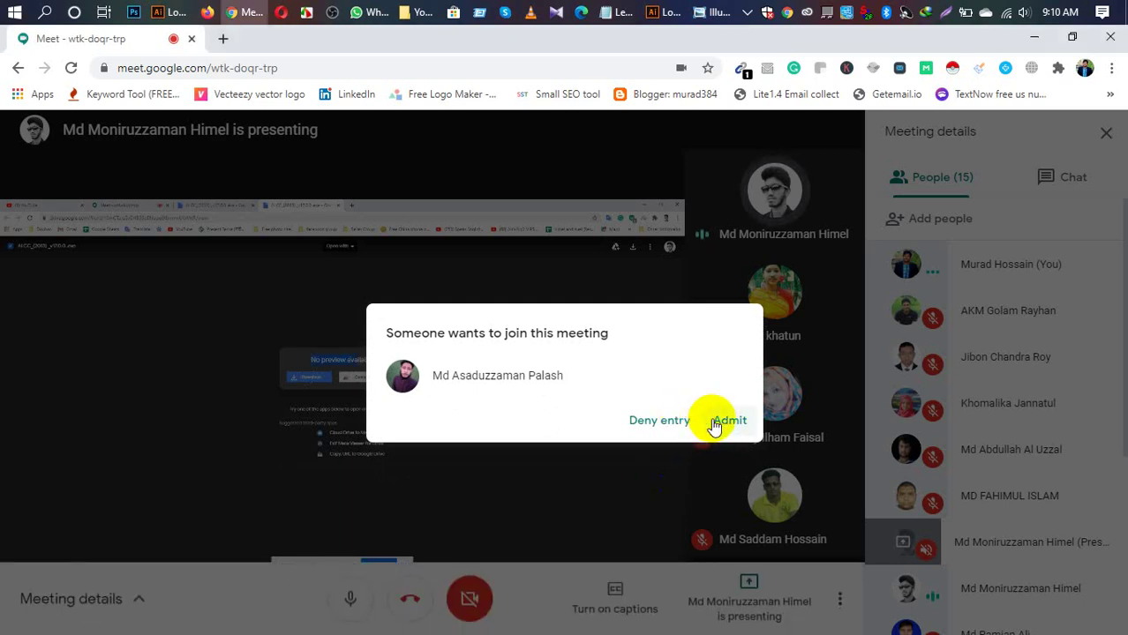
click(719, 423)
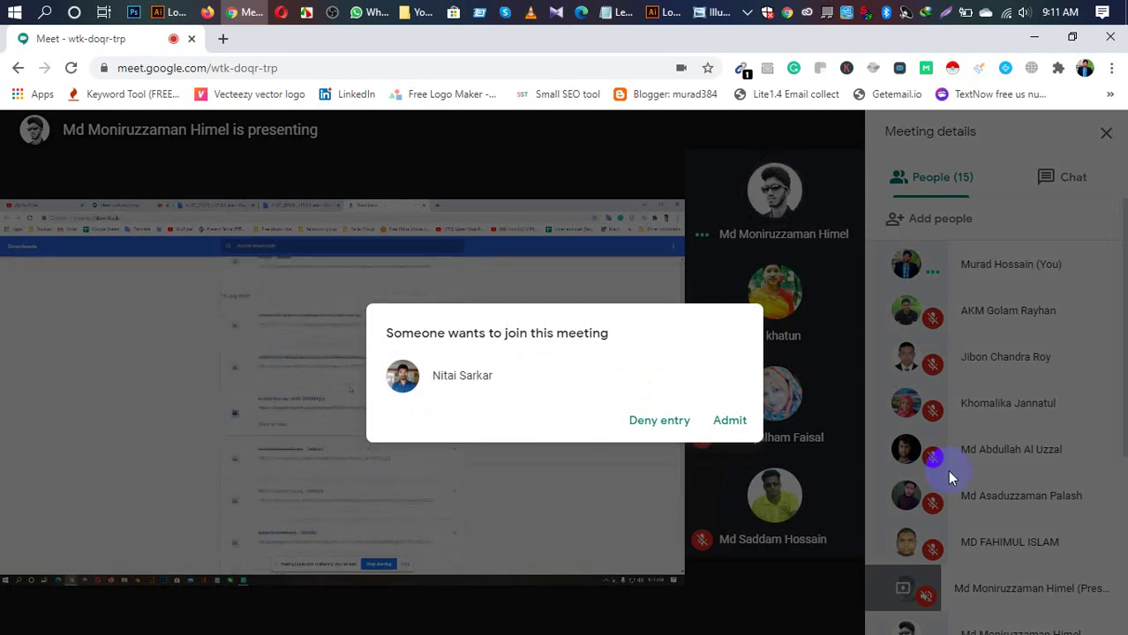
click(727, 423)
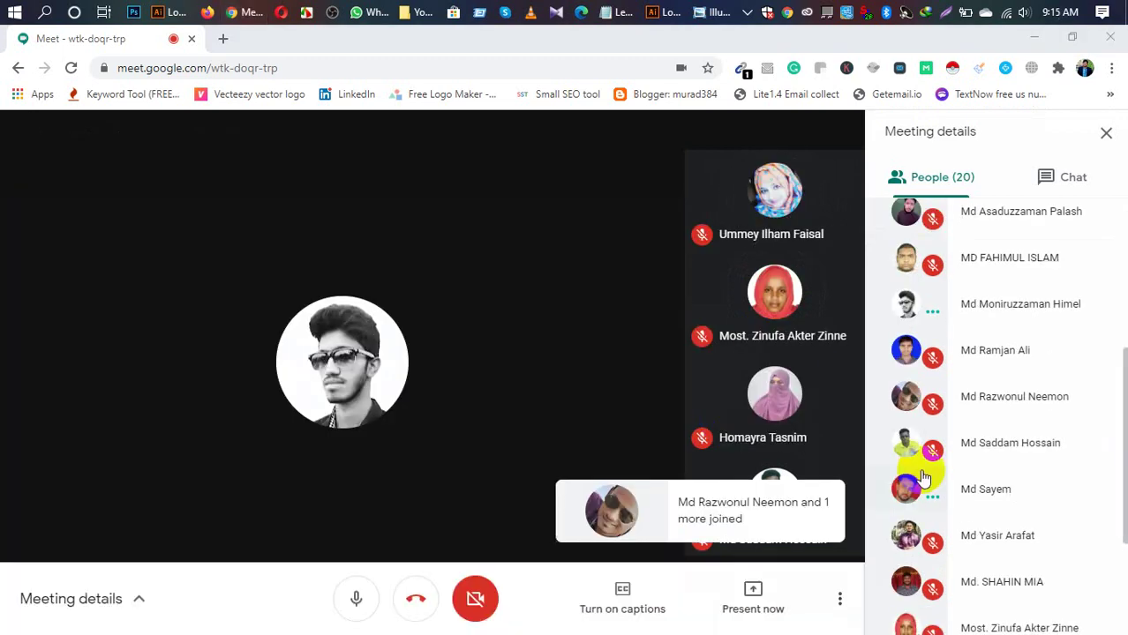
scroll(1020, 454, up, 5)
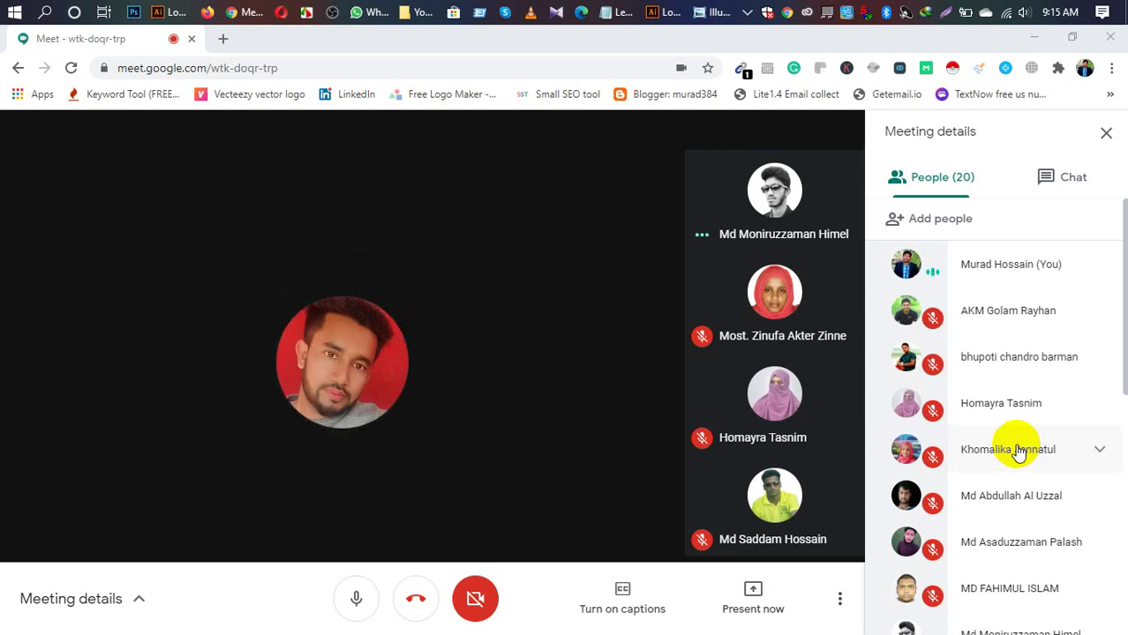
Step: Capture the full screen with Lightshot and save it as Screenshot_1 in HSL - RAN - 209 > Day 18
click(1017, 451)
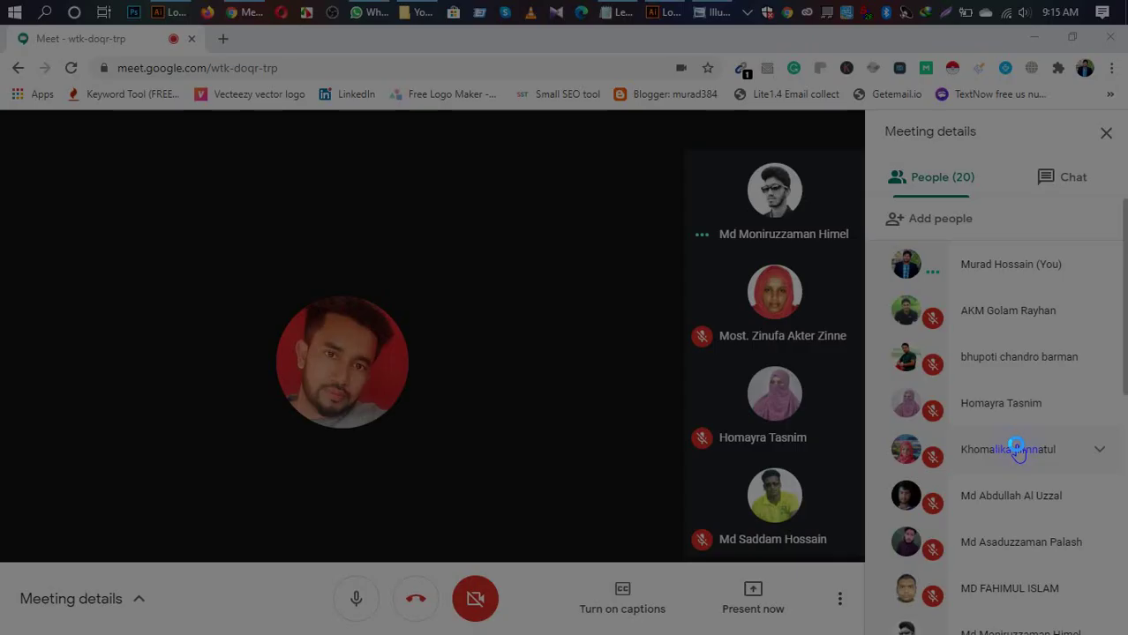
drag(2, 1, 1117, 625)
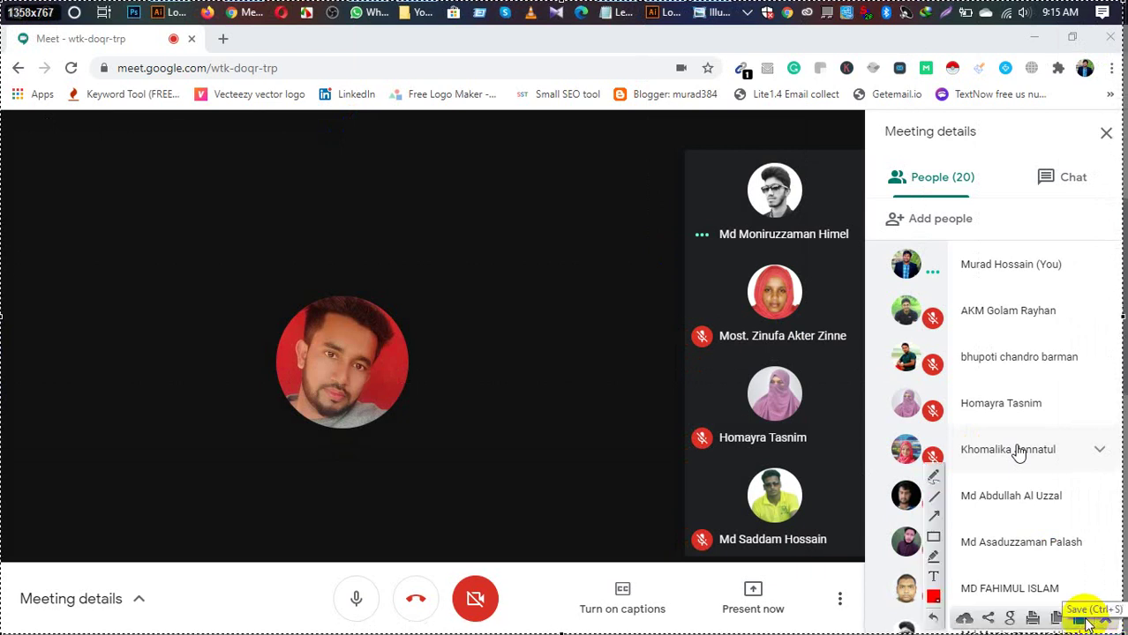
click(1088, 622)
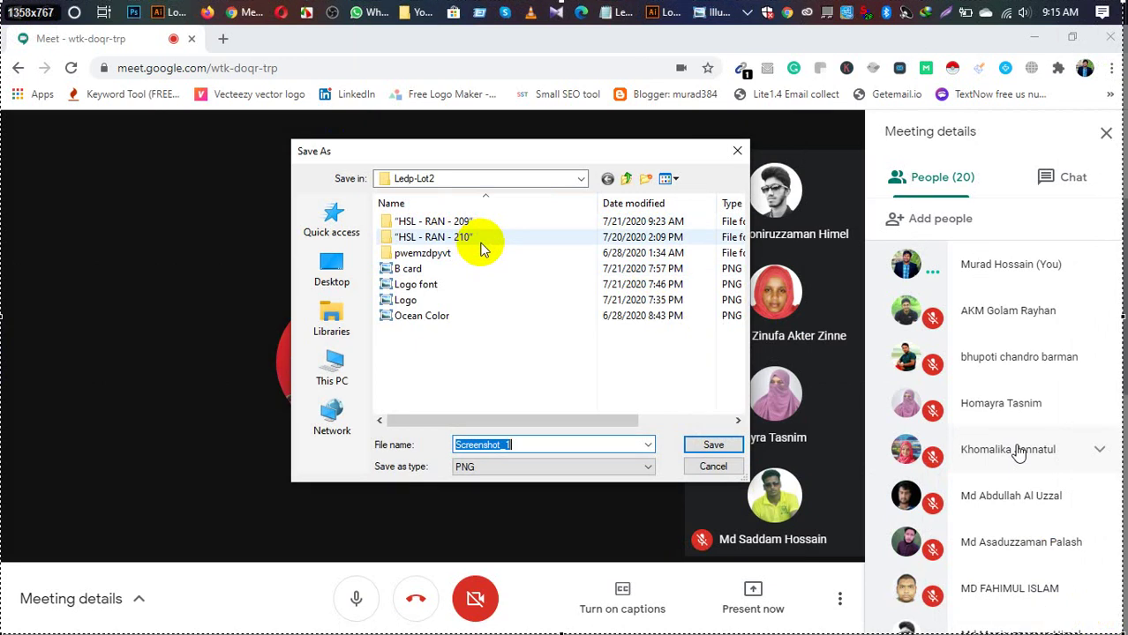
double_click(461, 228)
scroll(541, 303, down, 2)
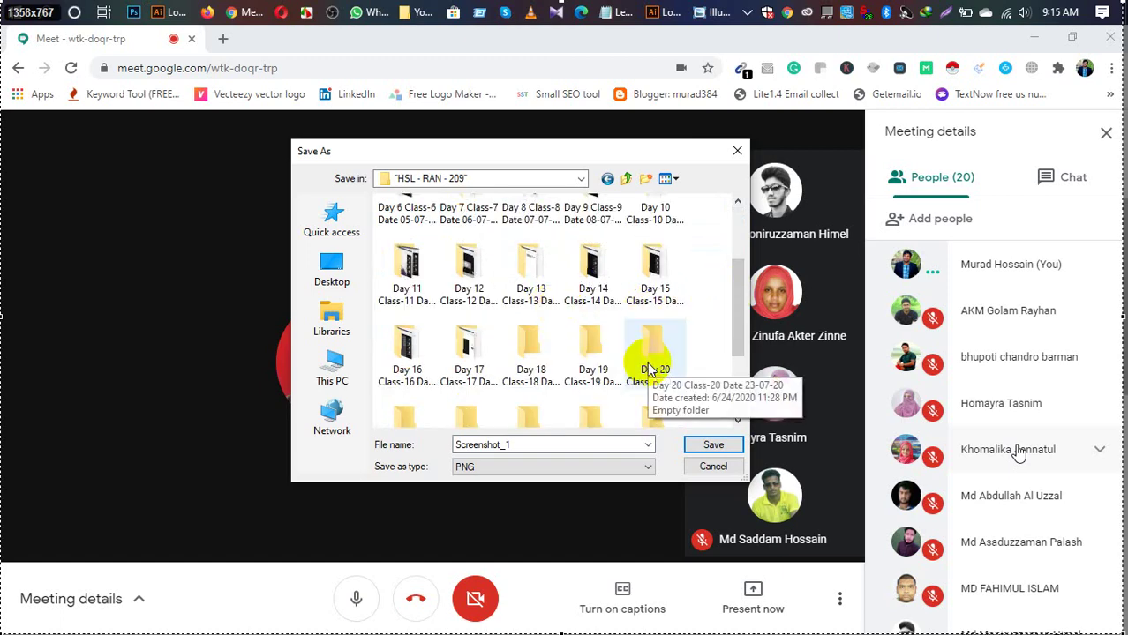
double_click(525, 346)
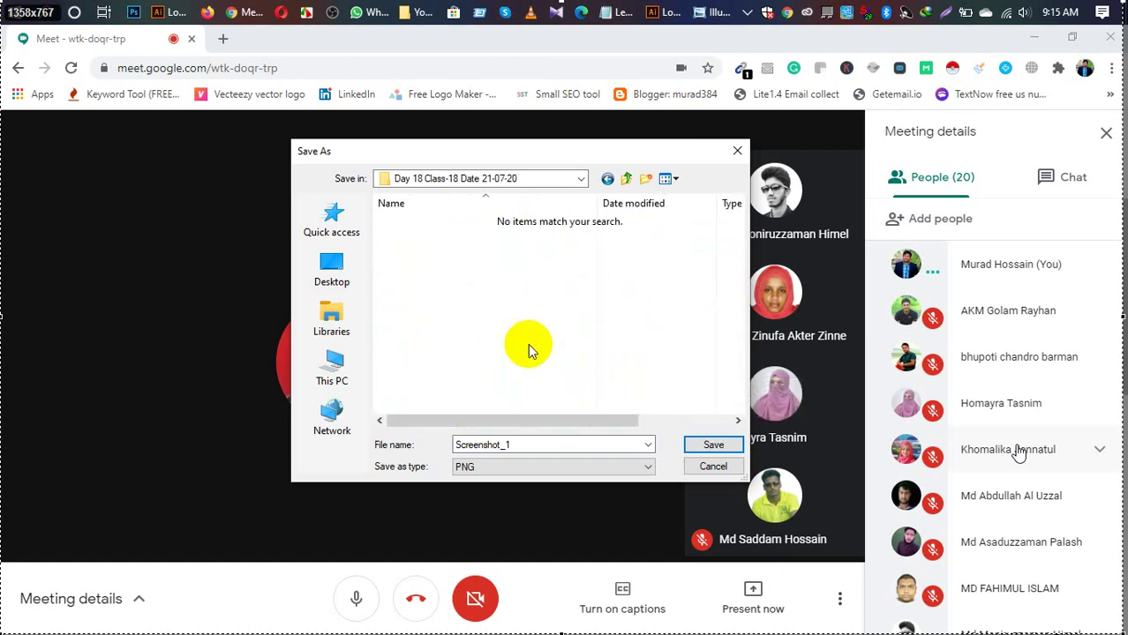
click(706, 445)
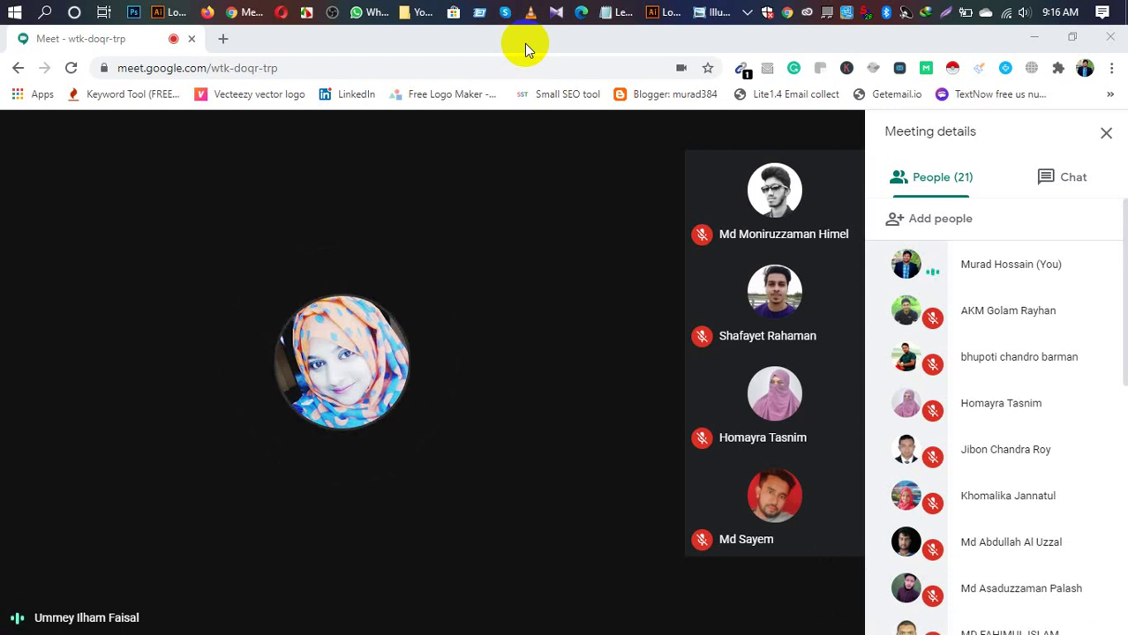
Step: Take a full-screen Lightshot capture and save it as Screenshot_2 in the Day 18 folder
key(Print)
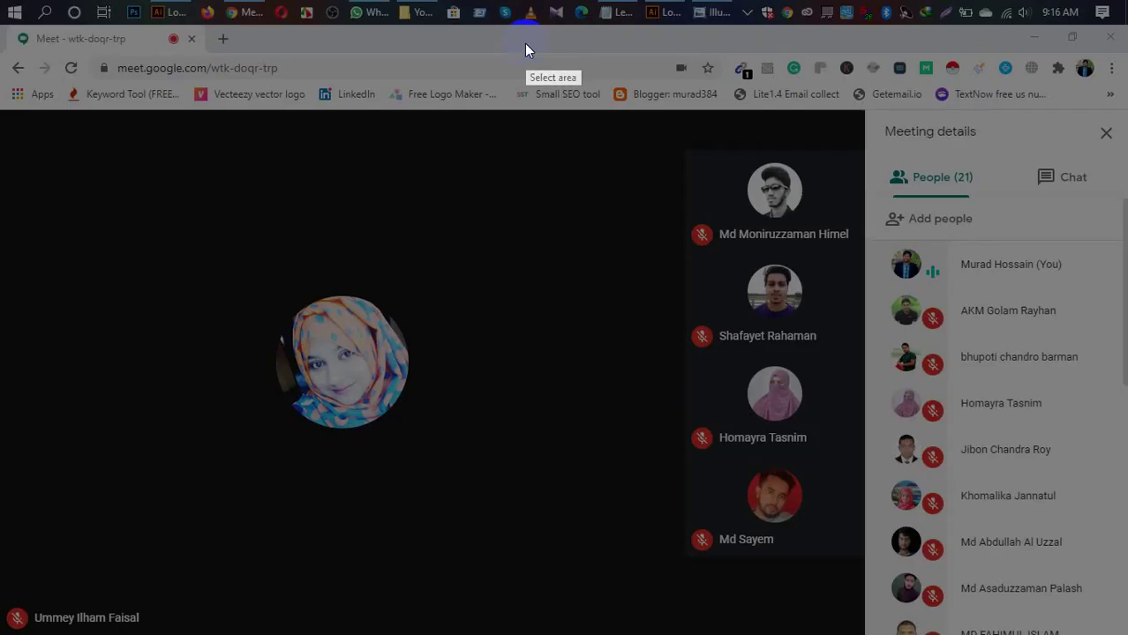
drag(3, 7, 1114, 625)
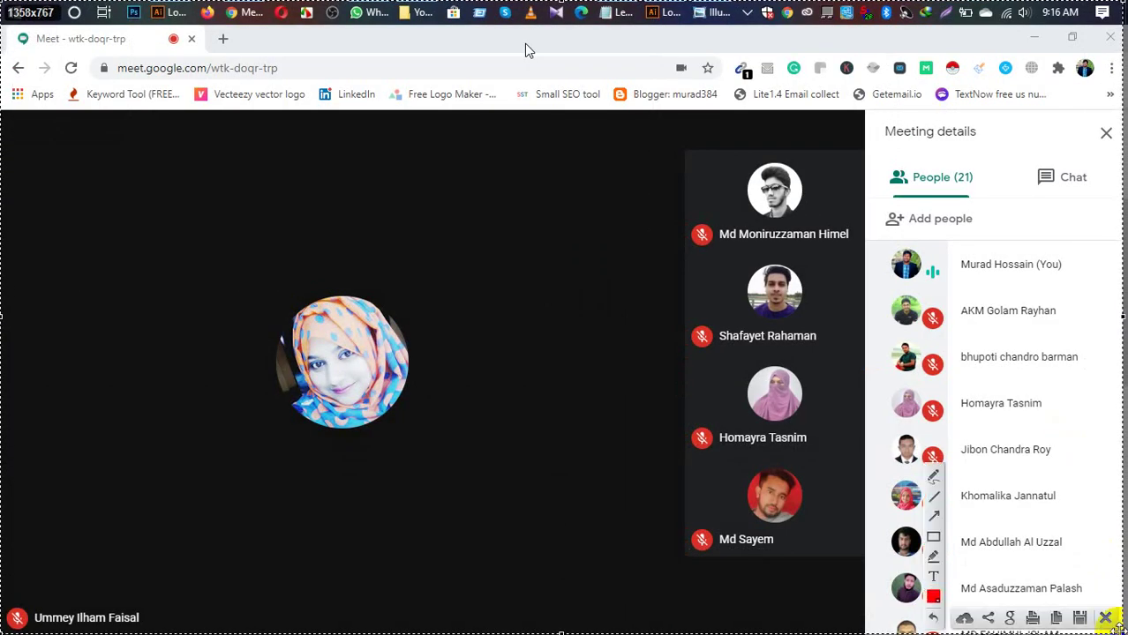
click(1079, 617)
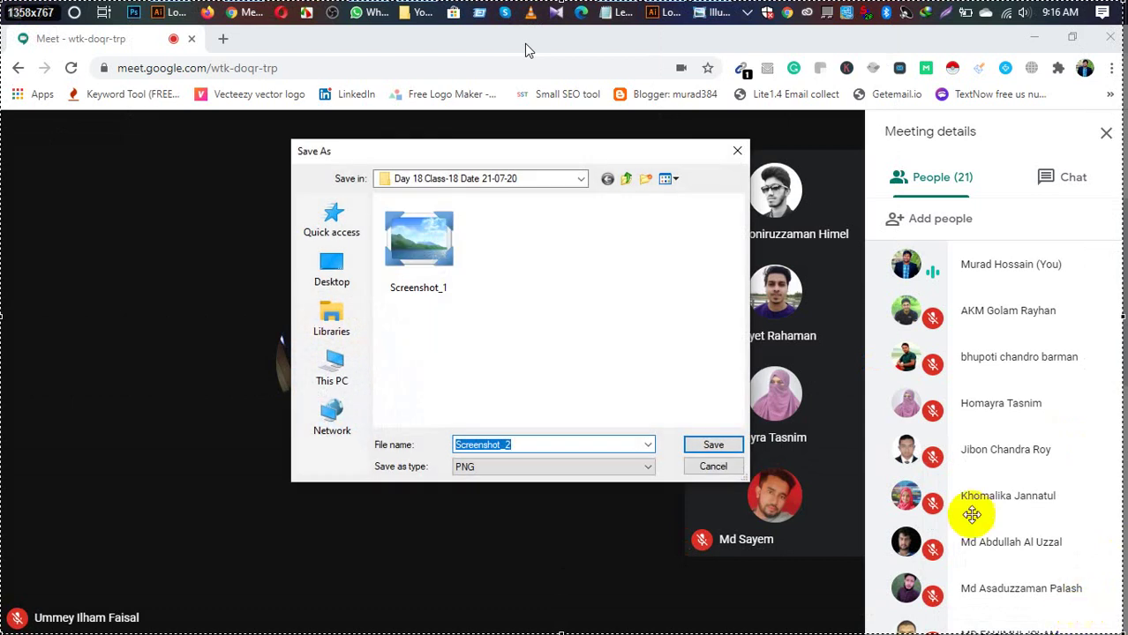
click(625, 307)
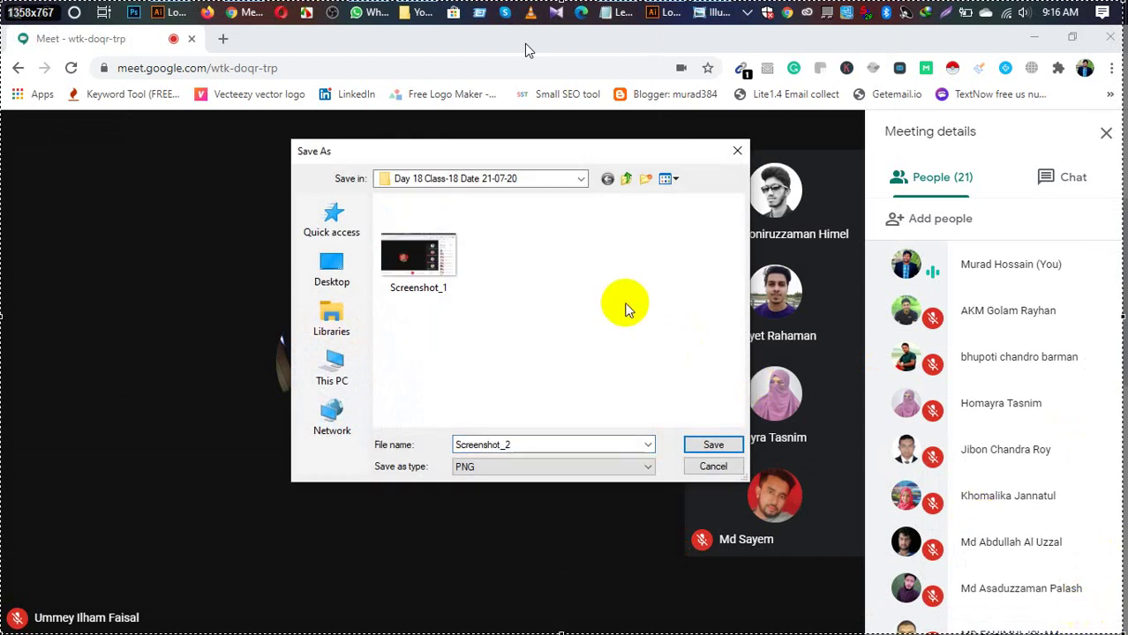
click(717, 446)
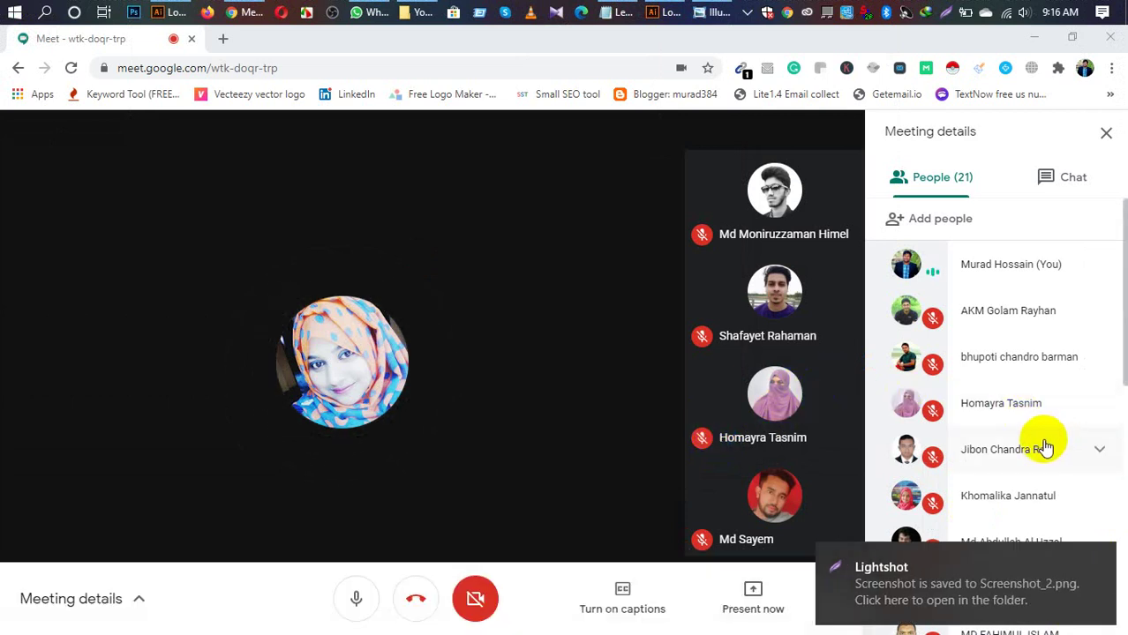
Step: Scroll the participant list, then mute the microphone and turn it back on
scroll(1046, 450, down, 3)
scroll(1041, 454, down, 4)
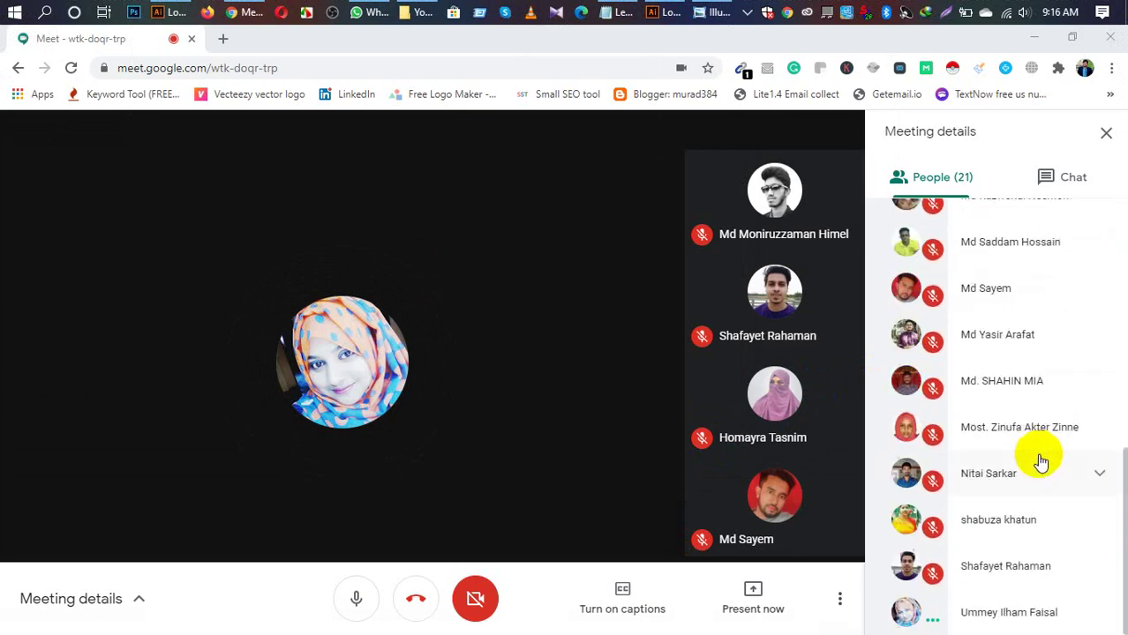
scroll(1042, 455, up, 8)
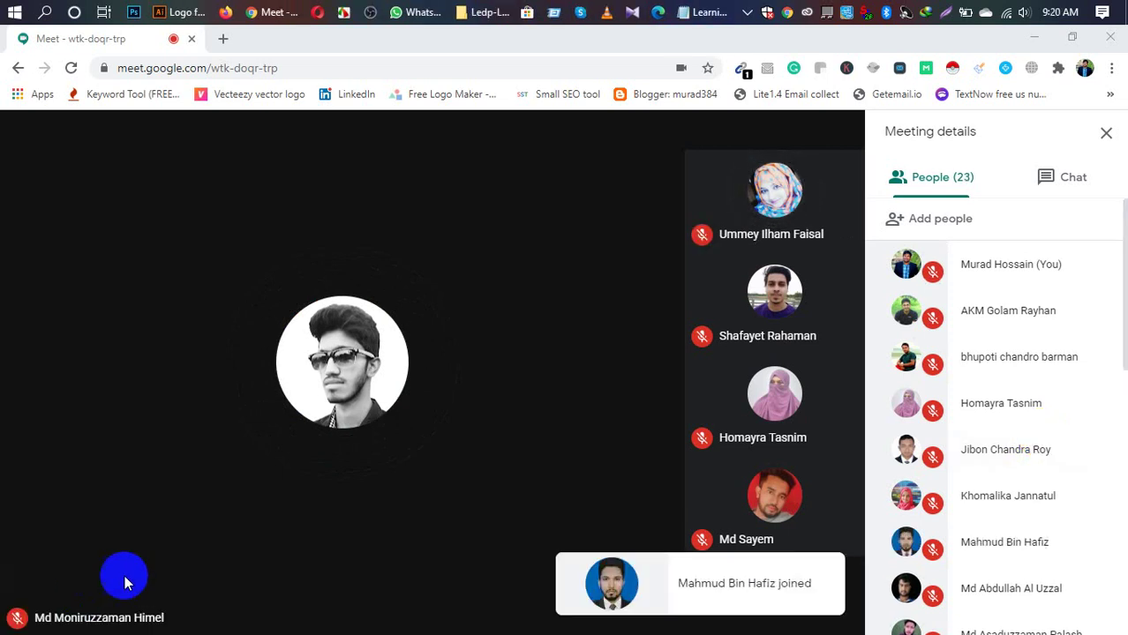
click(354, 601)
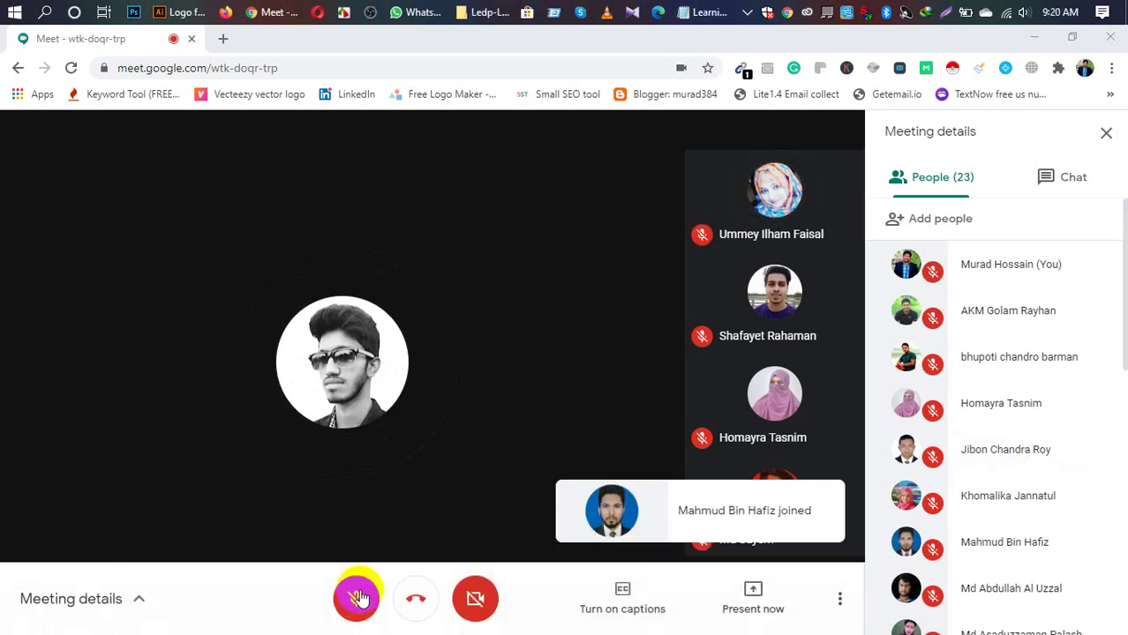
click(355, 600)
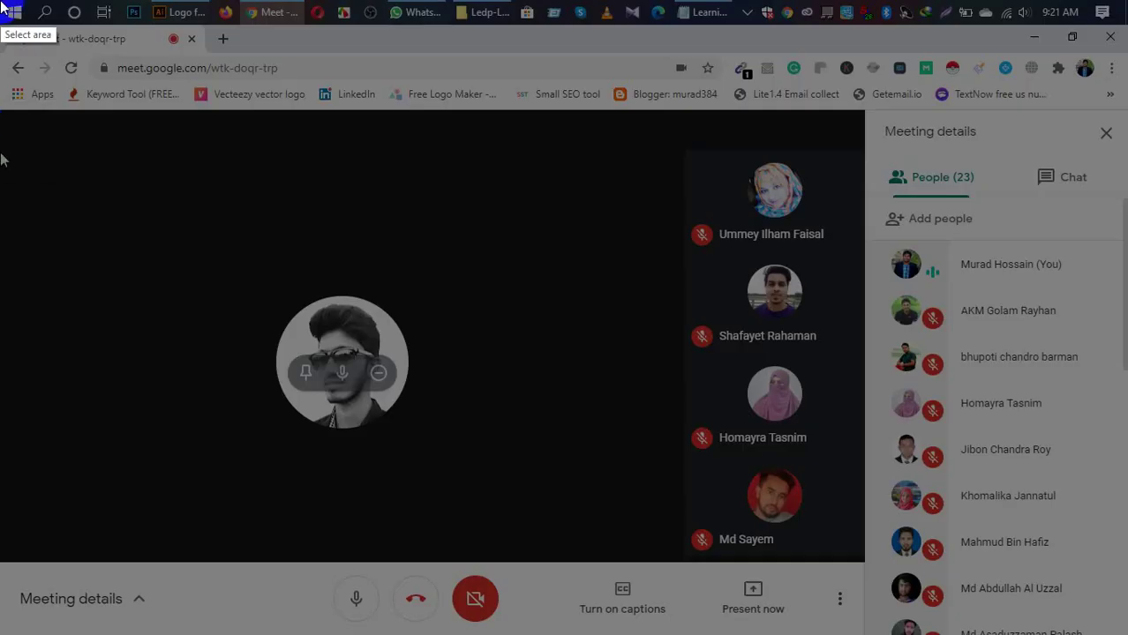
Step: Save a full-screen capture as Screenshot_3, then bring Logo font [Converted].ai in Illustrator forward
mouse_move(0, 1)
mouse_down()
mouse_move(1028, 611)
mouse_move(1122, 633)
mouse_up()
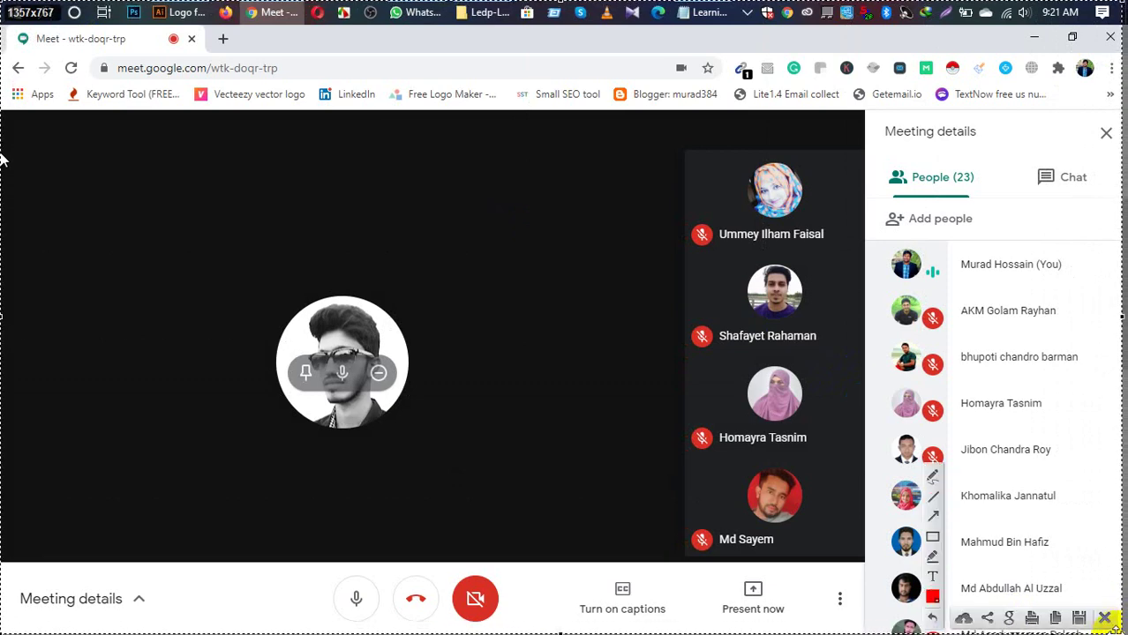
double_click(1000, 556)
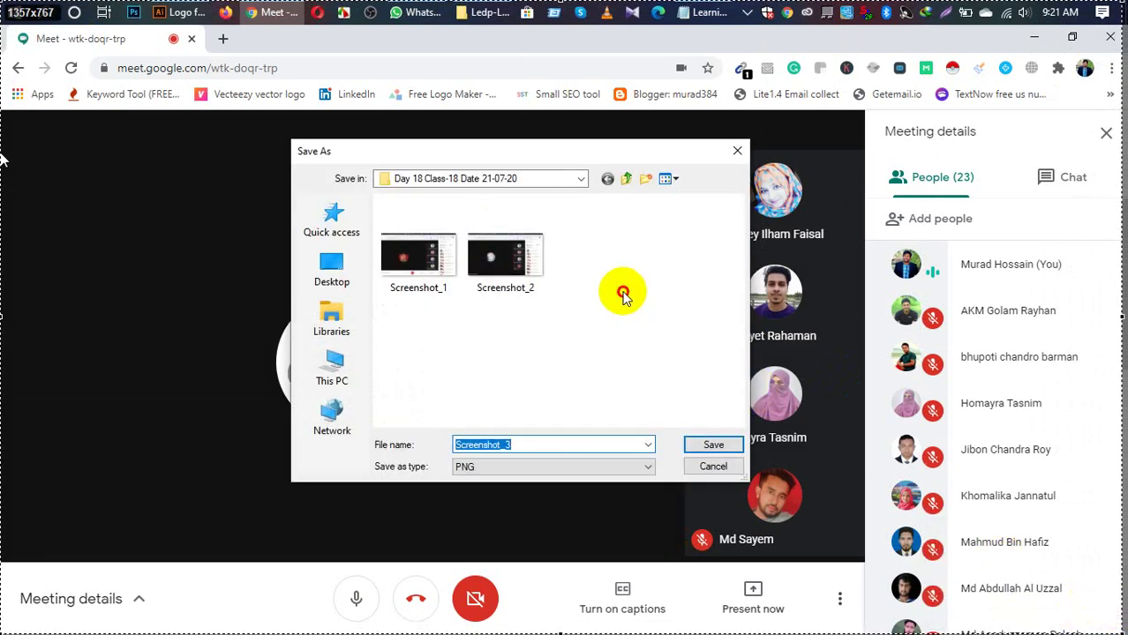
click(710, 443)
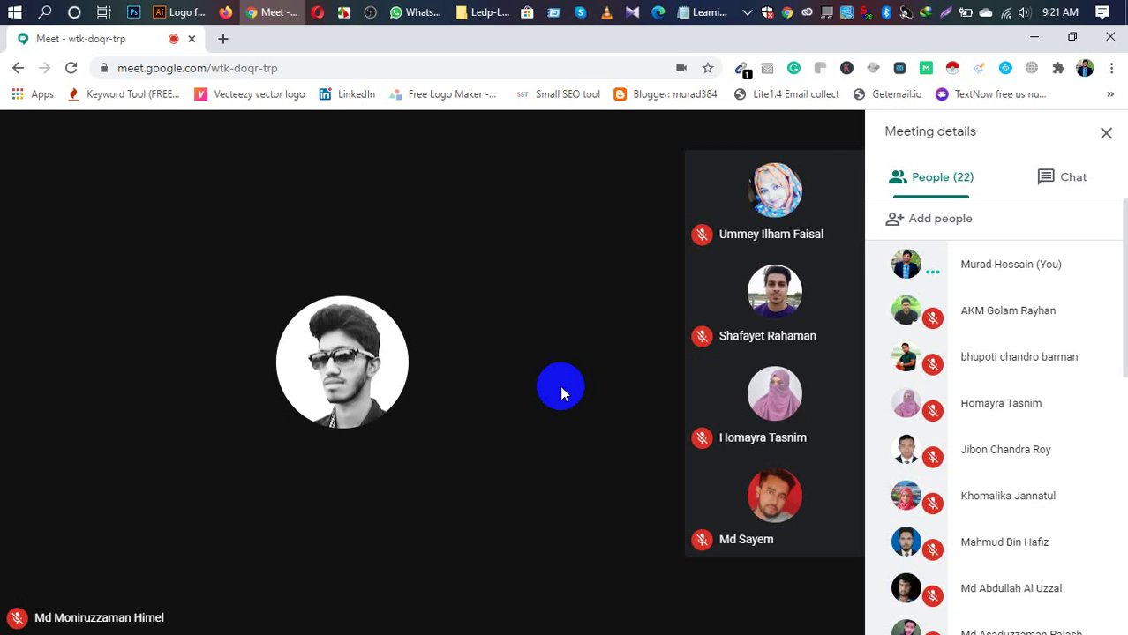
click(180, 13)
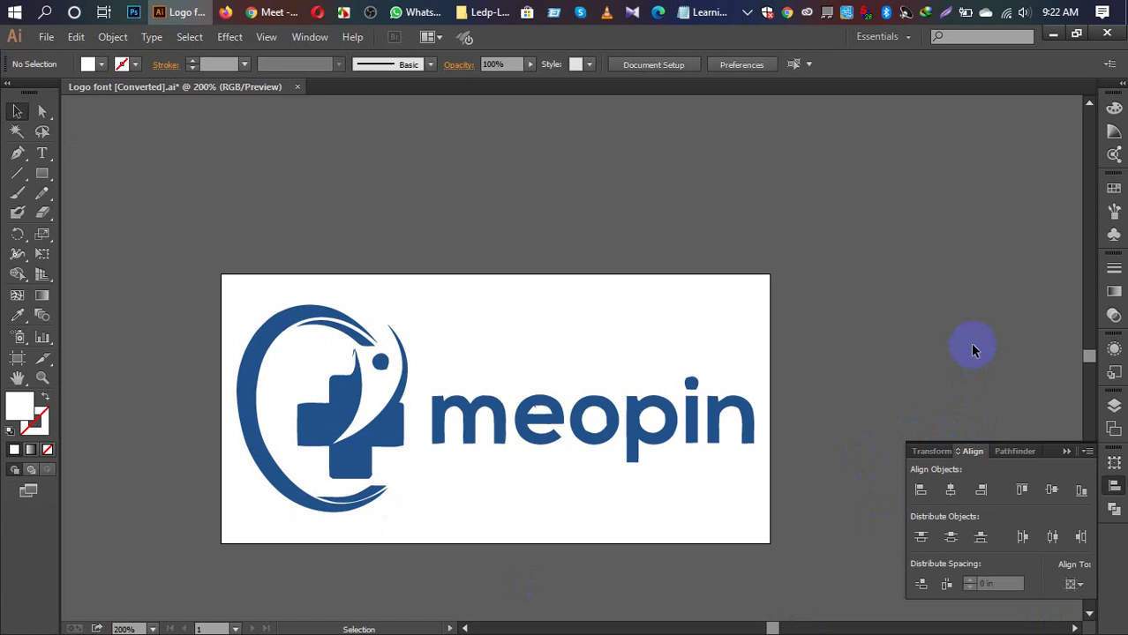
Step: Close the Align panel, present the entire screen in Meet, and return to Illustrator
click(1066, 452)
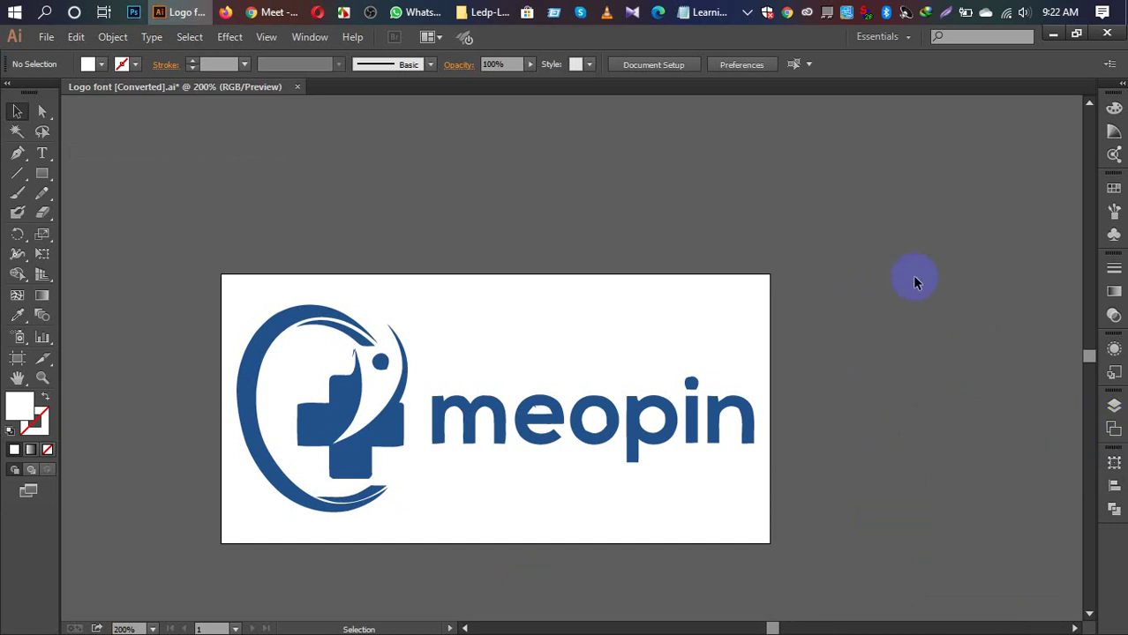
click(264, 13)
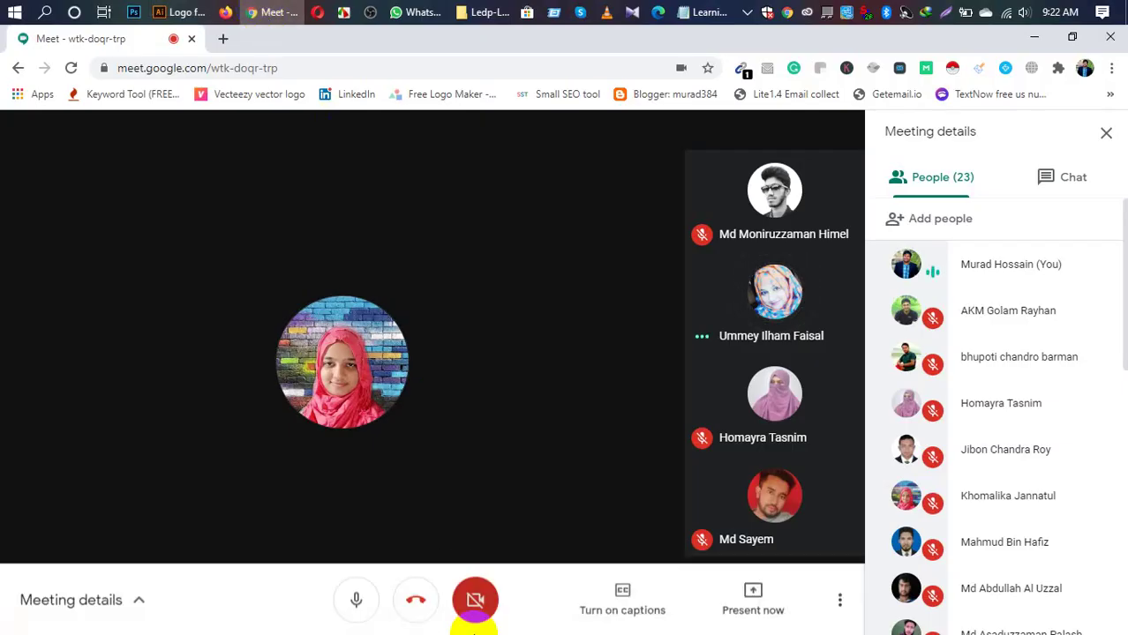
click(749, 607)
click(726, 464)
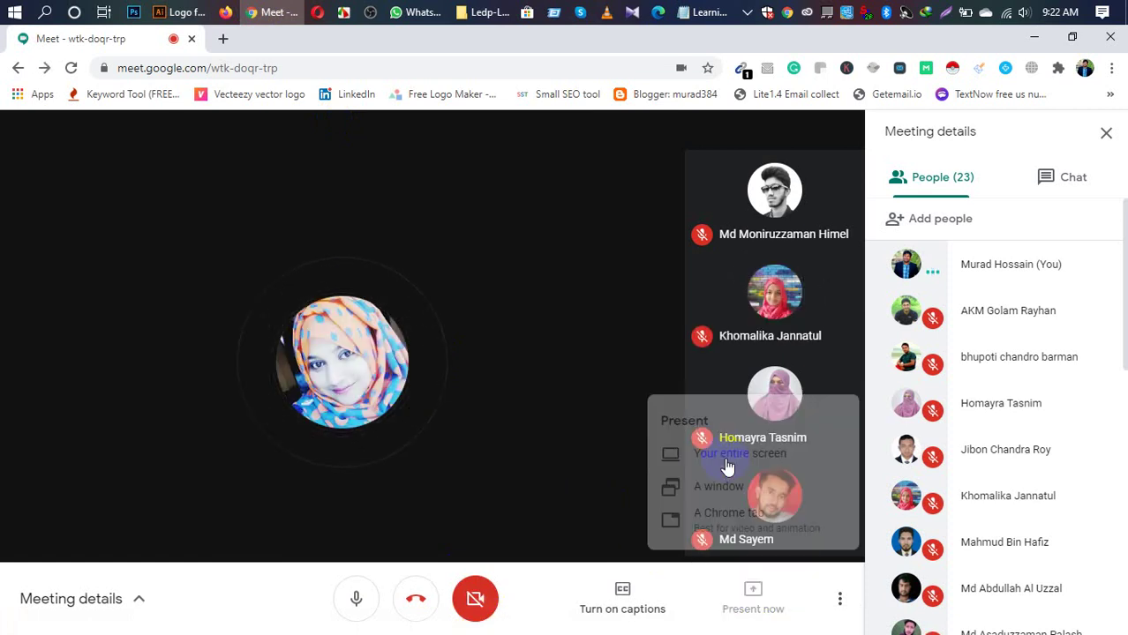
click(442, 287)
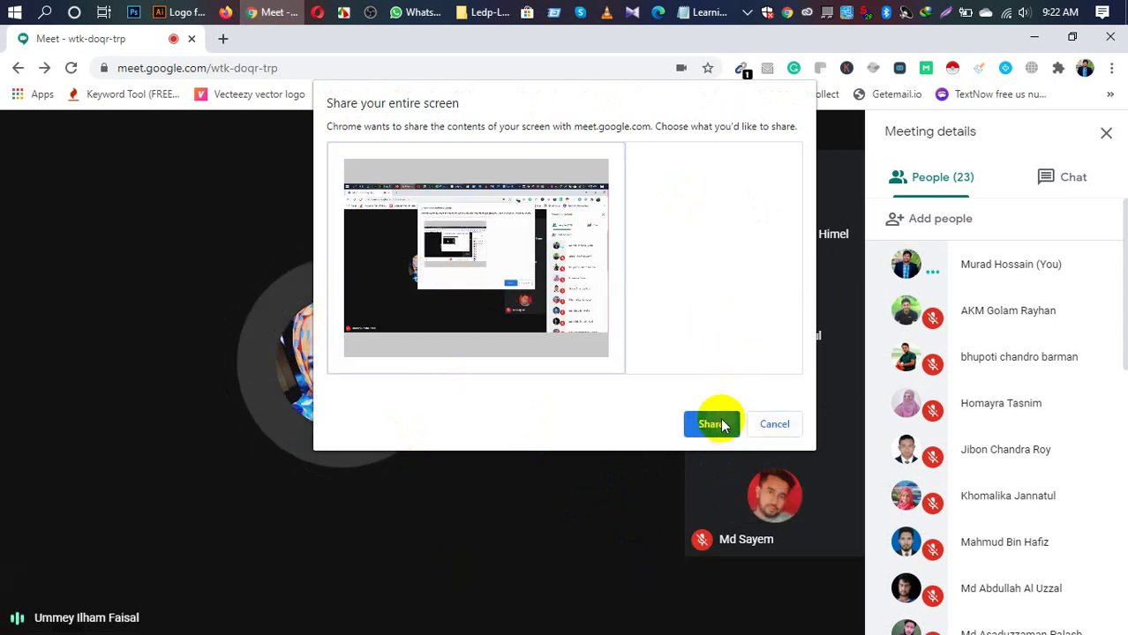
click(712, 424)
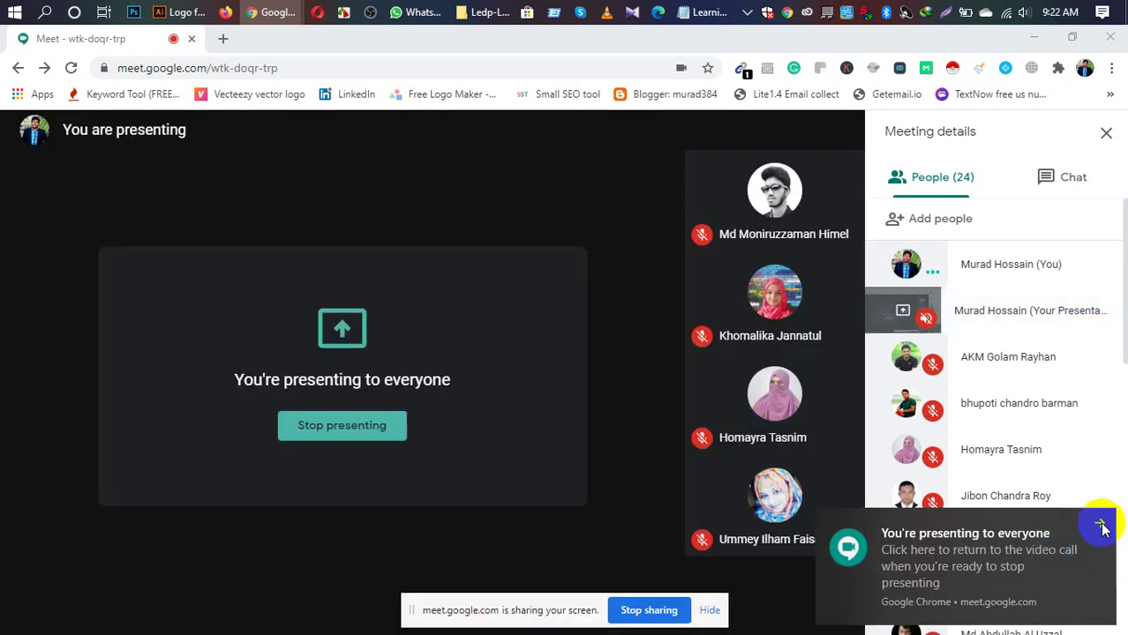
click(1102, 526)
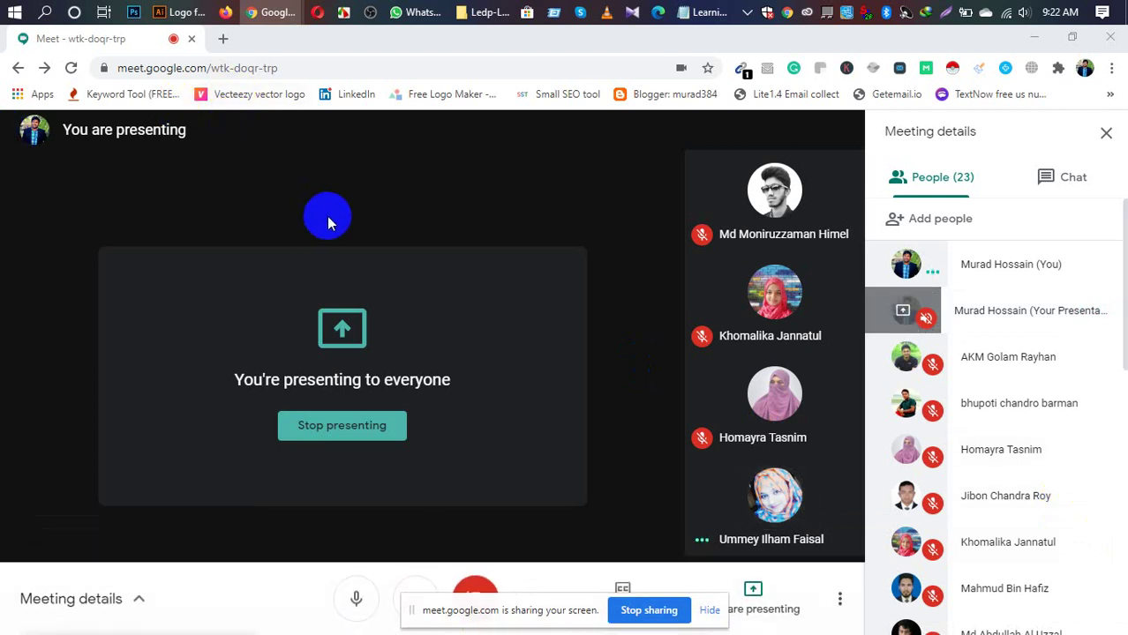
click(183, 13)
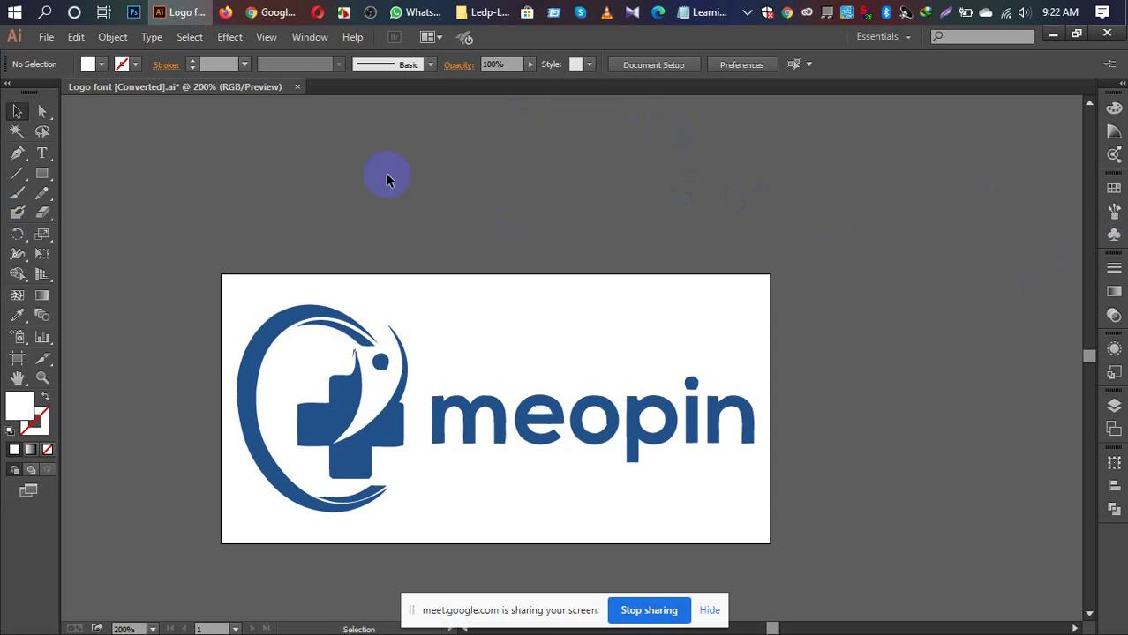
Step: Close Logo font [Converted].ai, choosing No to discard its changes
click(296, 87)
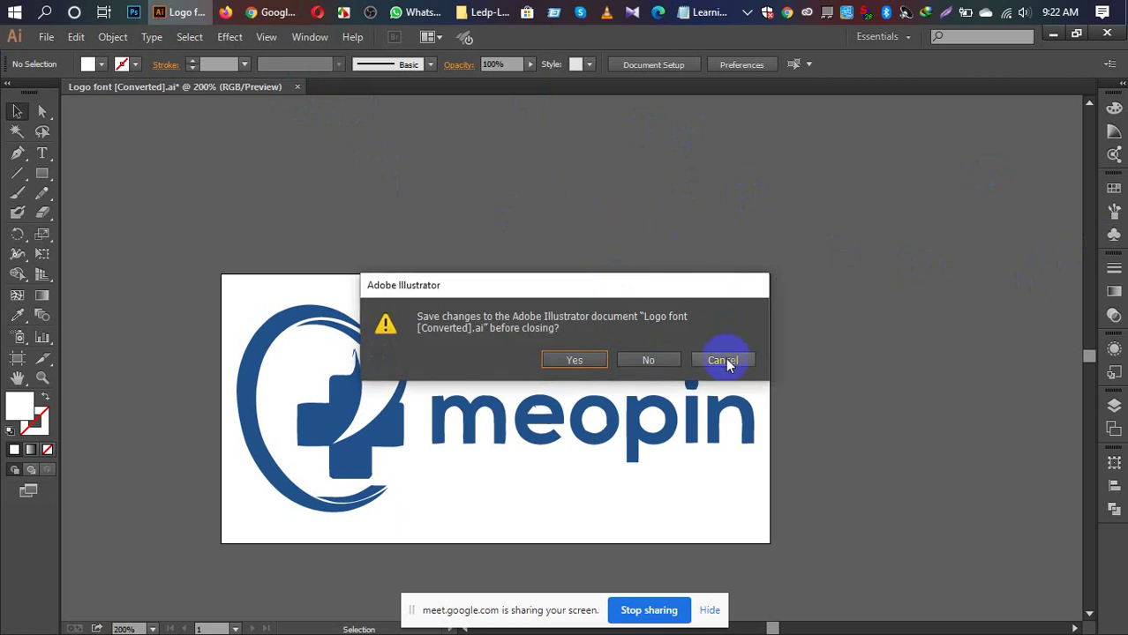
click(649, 360)
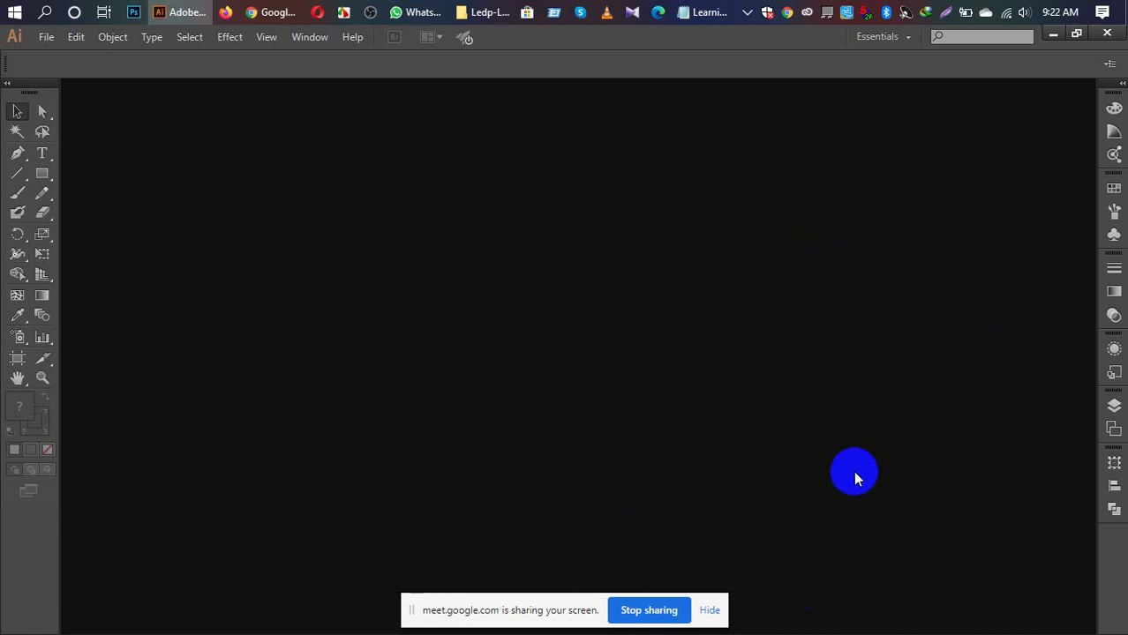
Step: Start a new document named 'Business card' using the Print profile
click(38, 40)
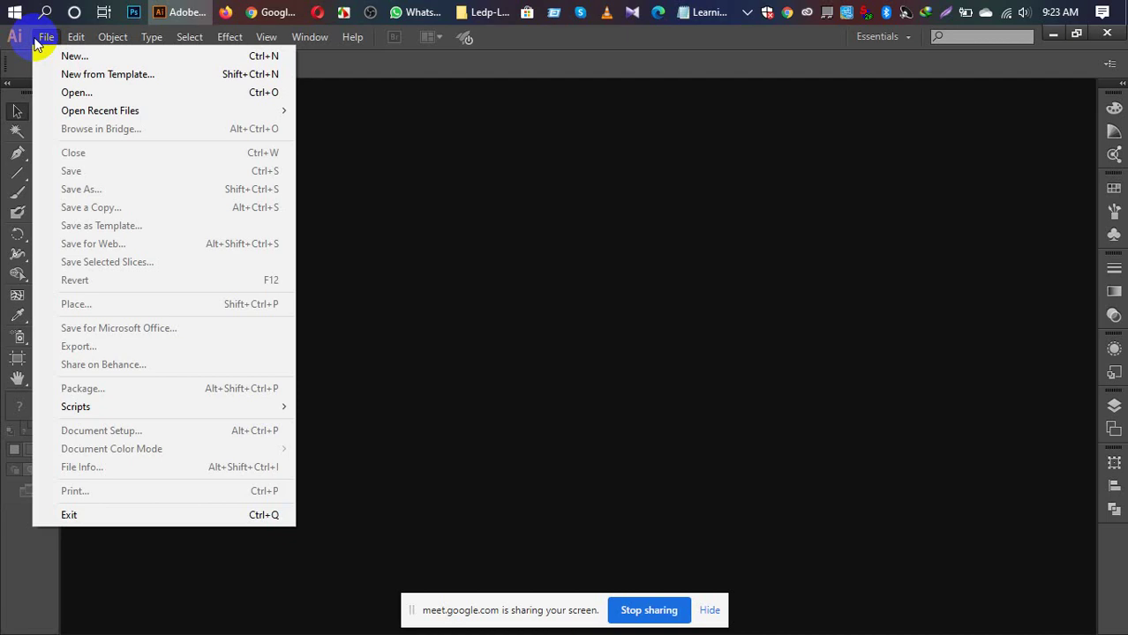
click(73, 57)
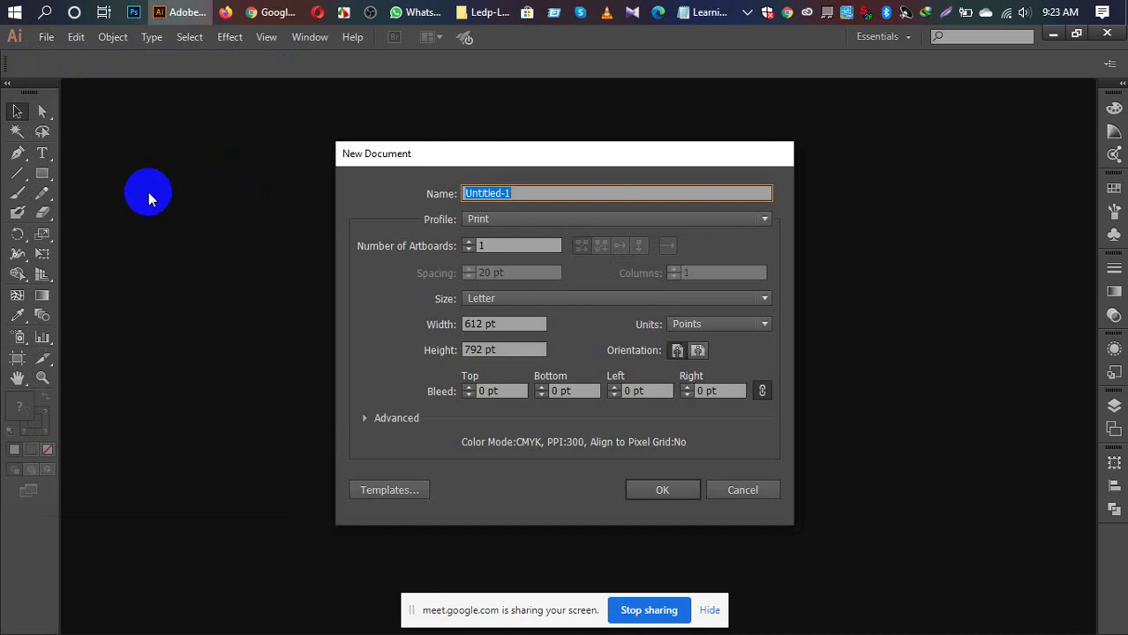
text(Business card)
click(753, 224)
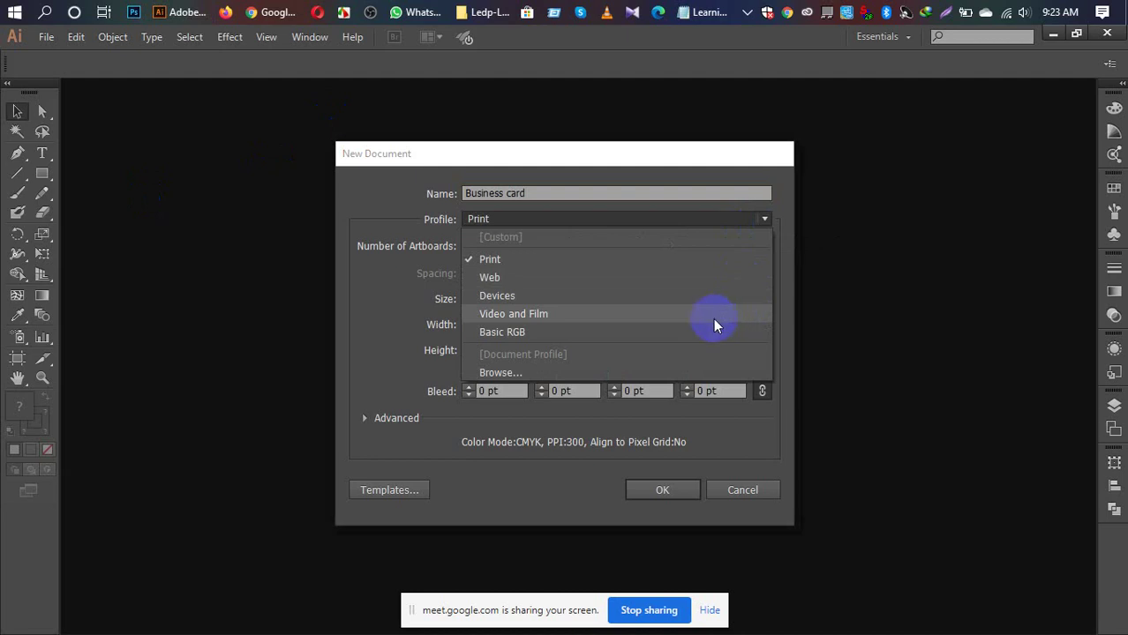
click(617, 258)
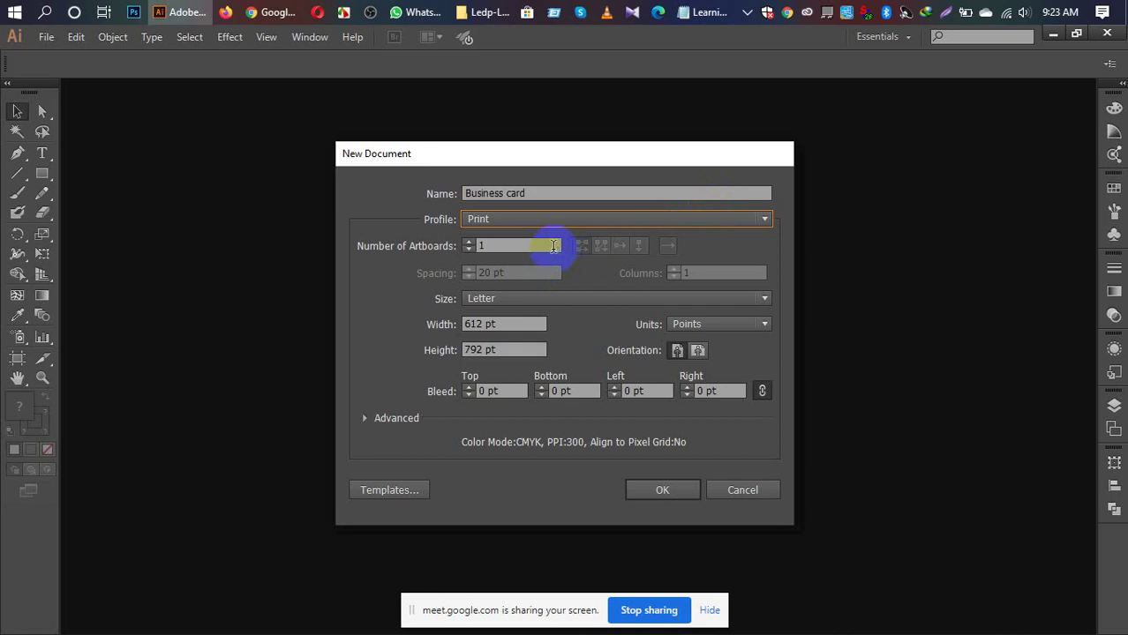
Step: Set units to Inches and make the Letter page landscape, 11 × 8.5 in
click(763, 299)
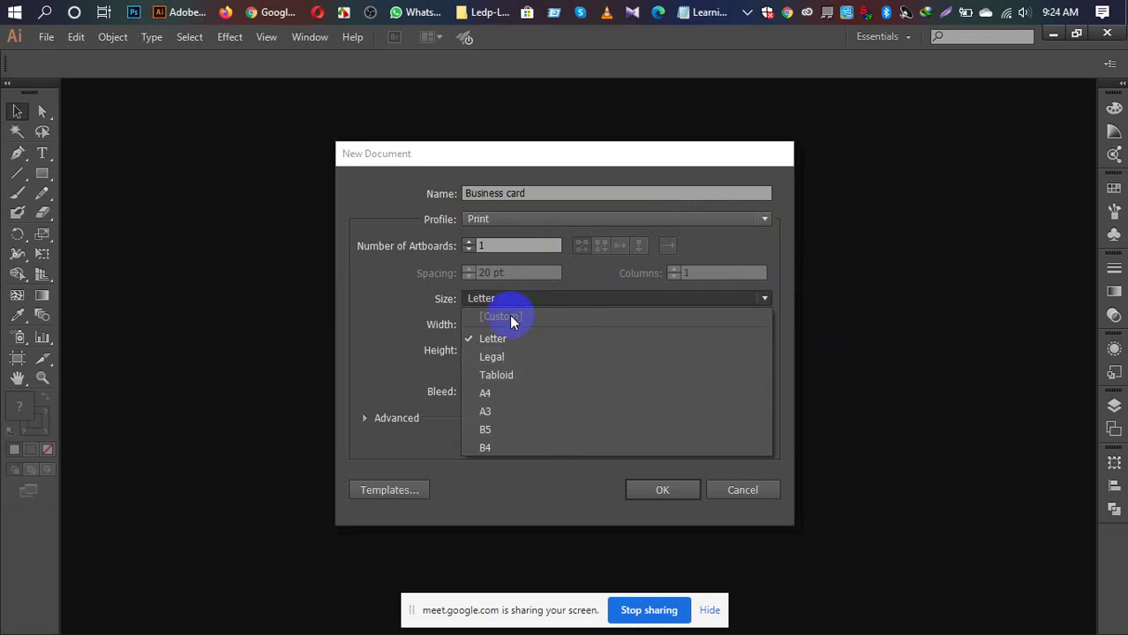
click(741, 213)
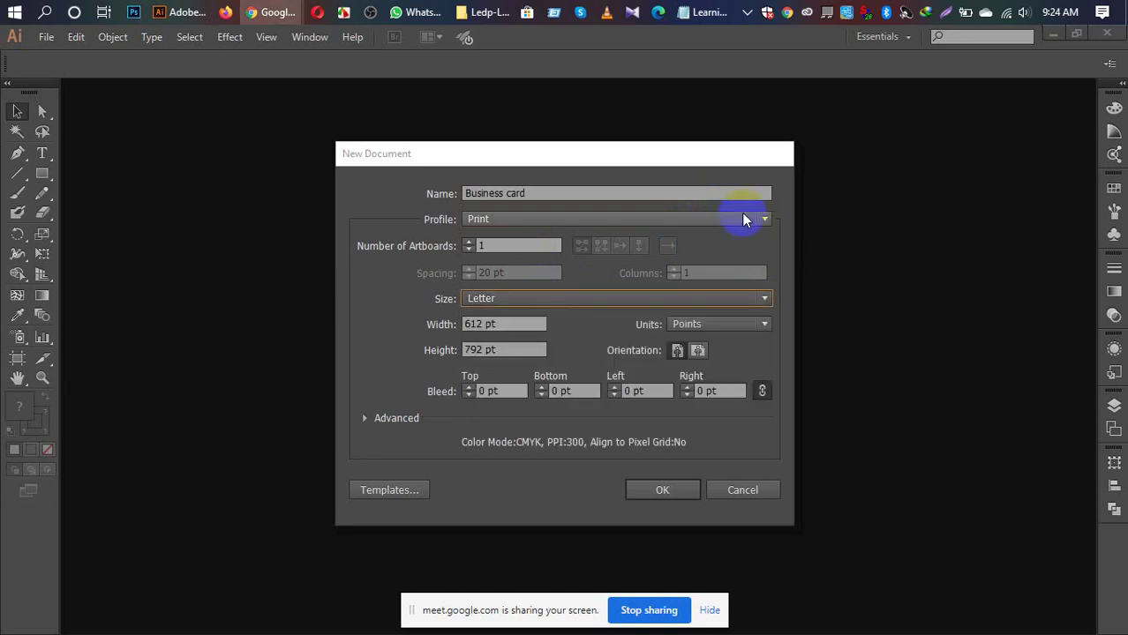
click(741, 216)
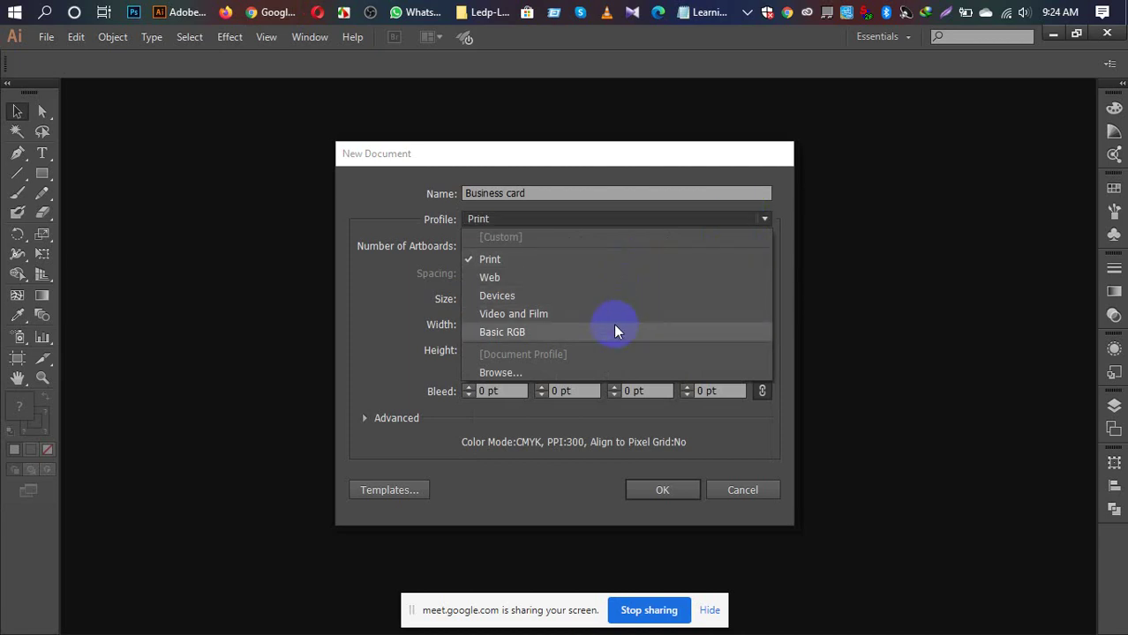
click(601, 257)
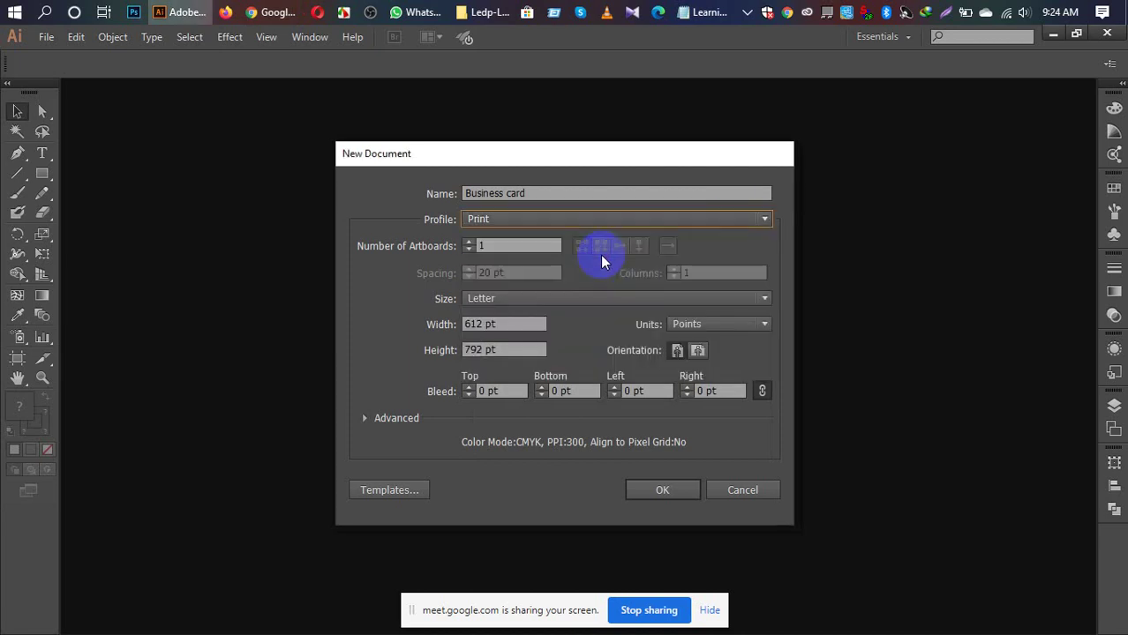
click(764, 325)
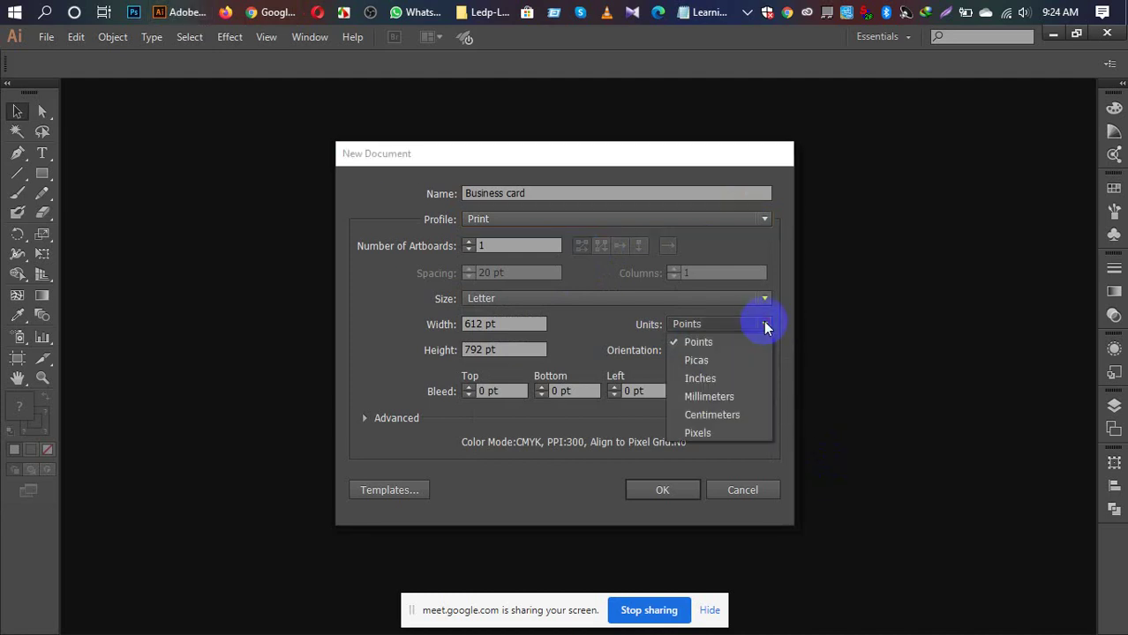
click(729, 378)
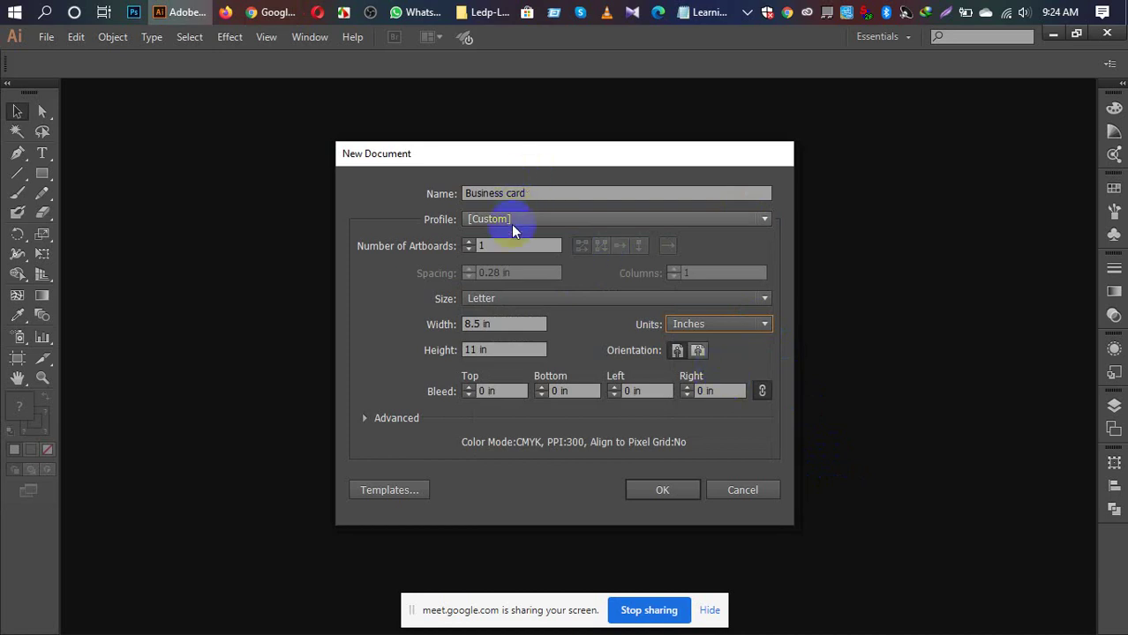
click(766, 298)
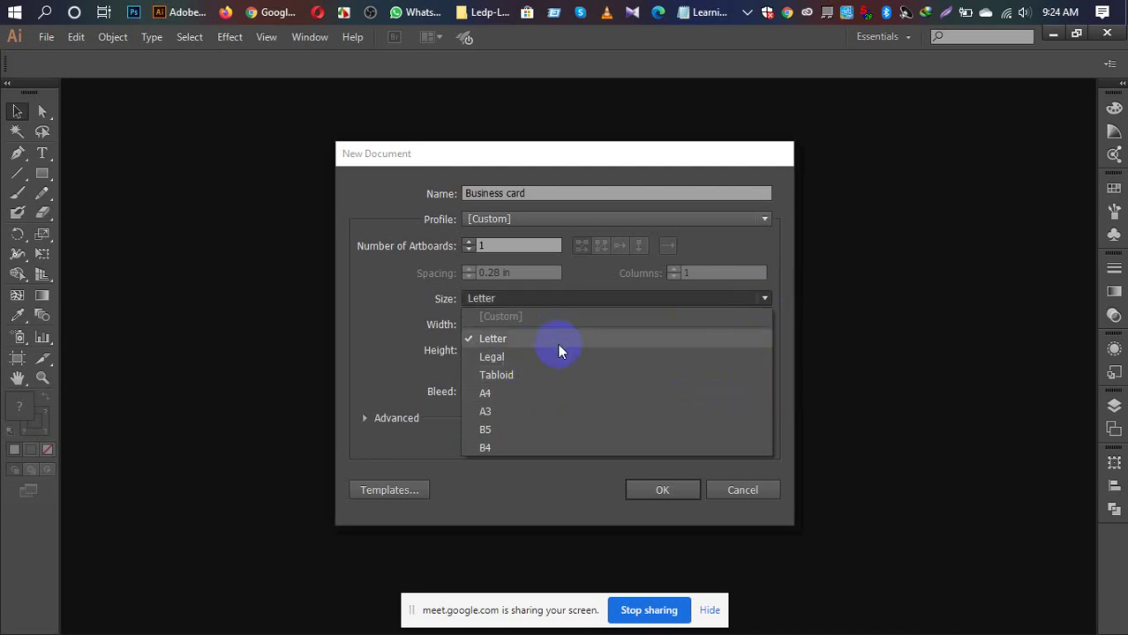
click(468, 325)
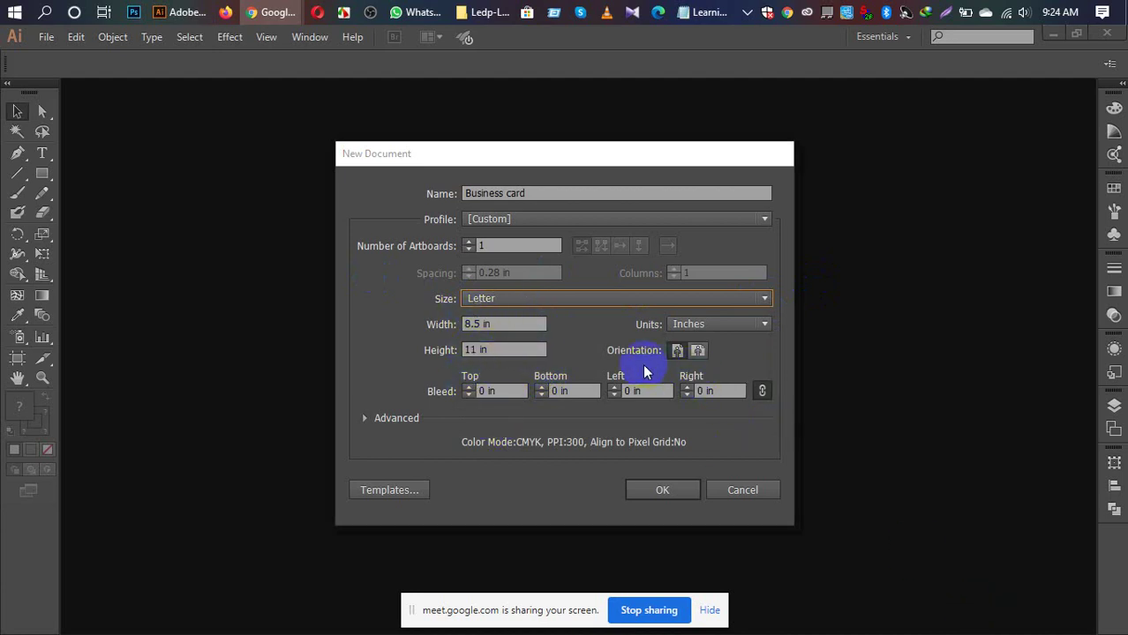
click(699, 350)
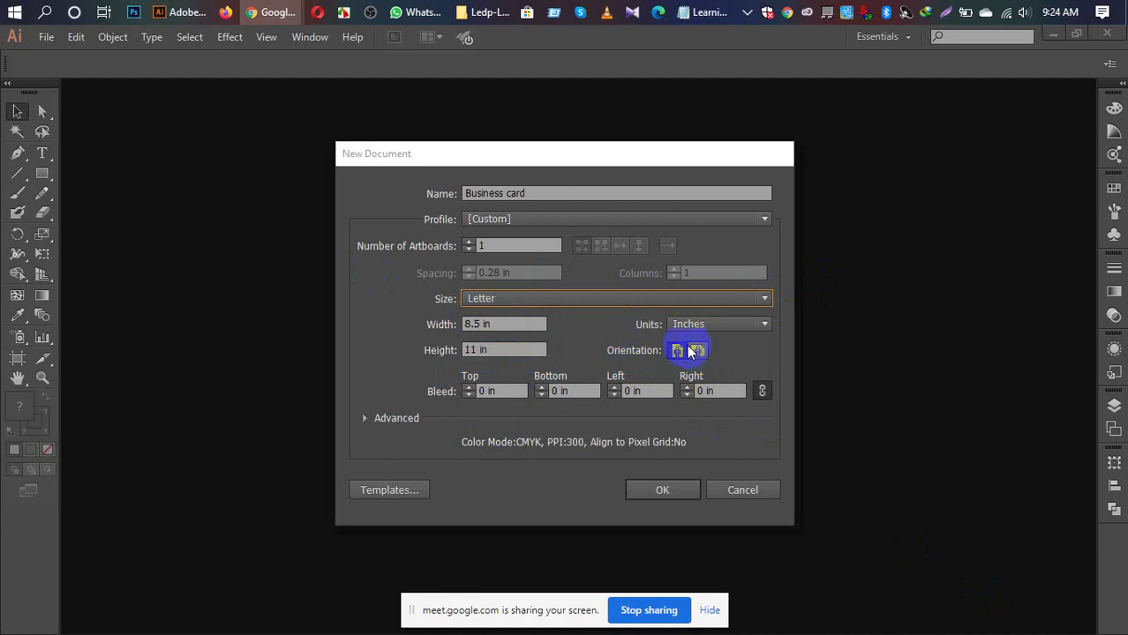
click(705, 352)
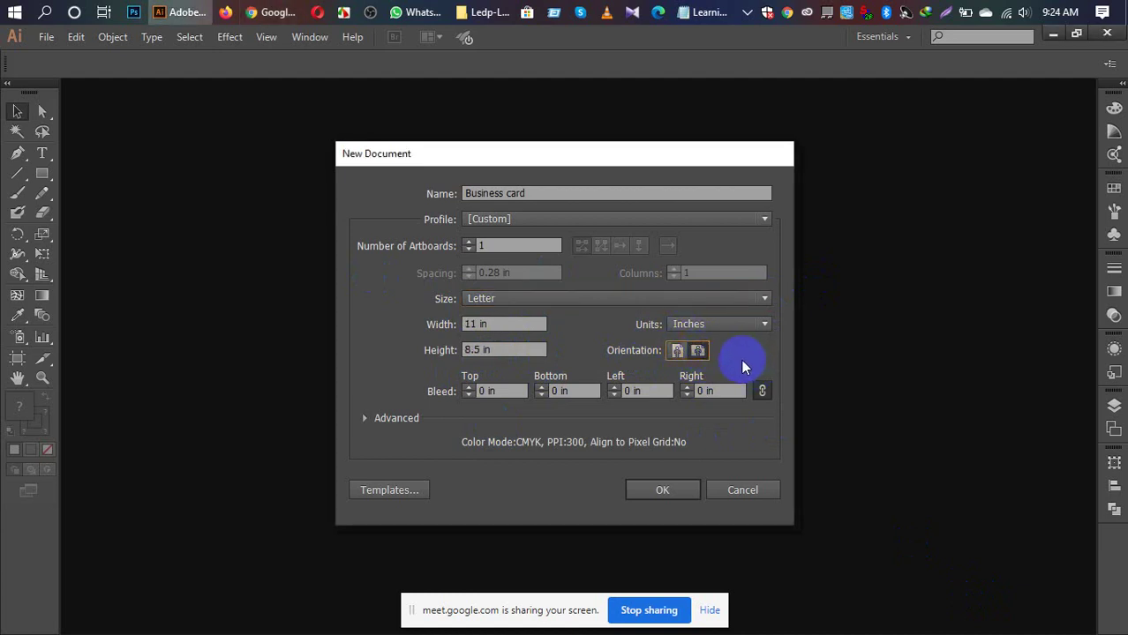
click(477, 325)
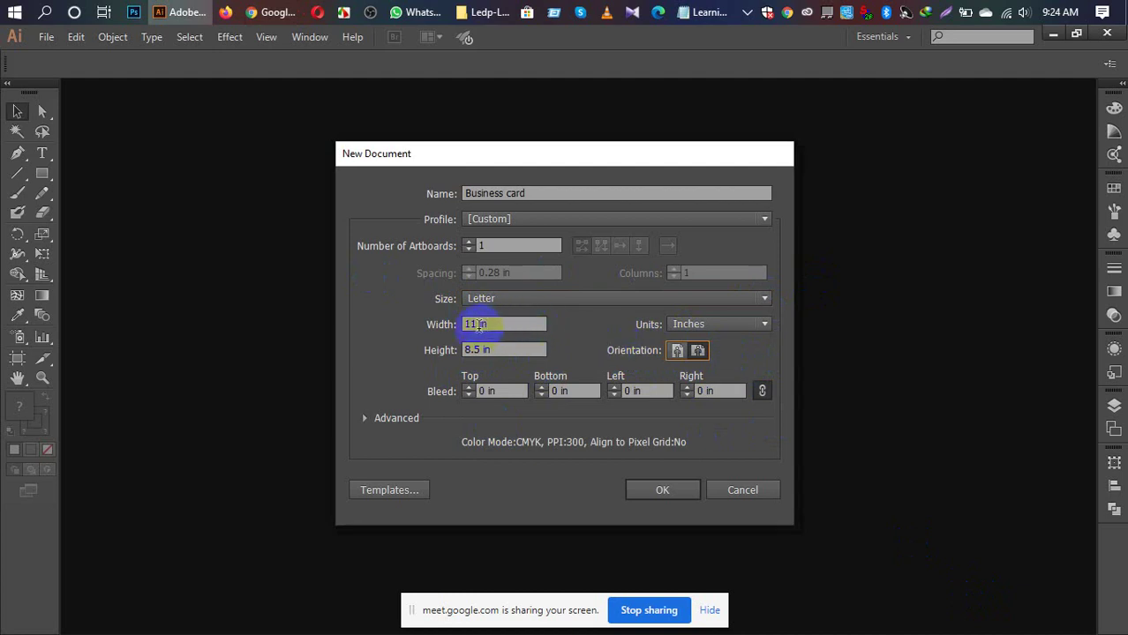
Step: Size the card 3.5 in wide by 2 in high with a 0.25 in bleed on all sides
double_click(477, 325)
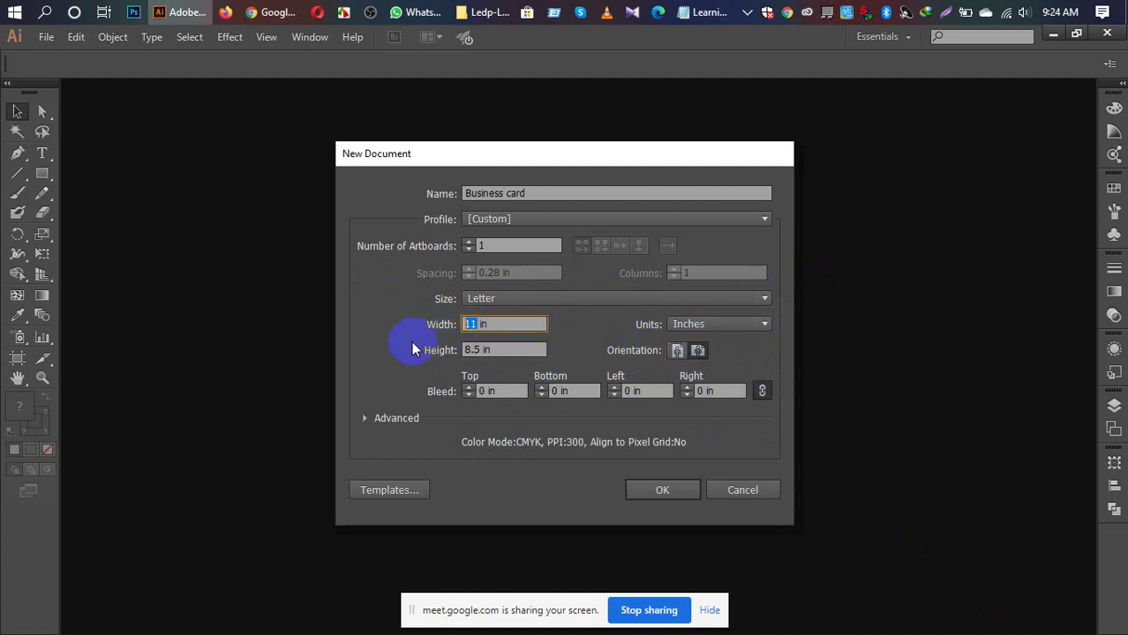
text(3.)
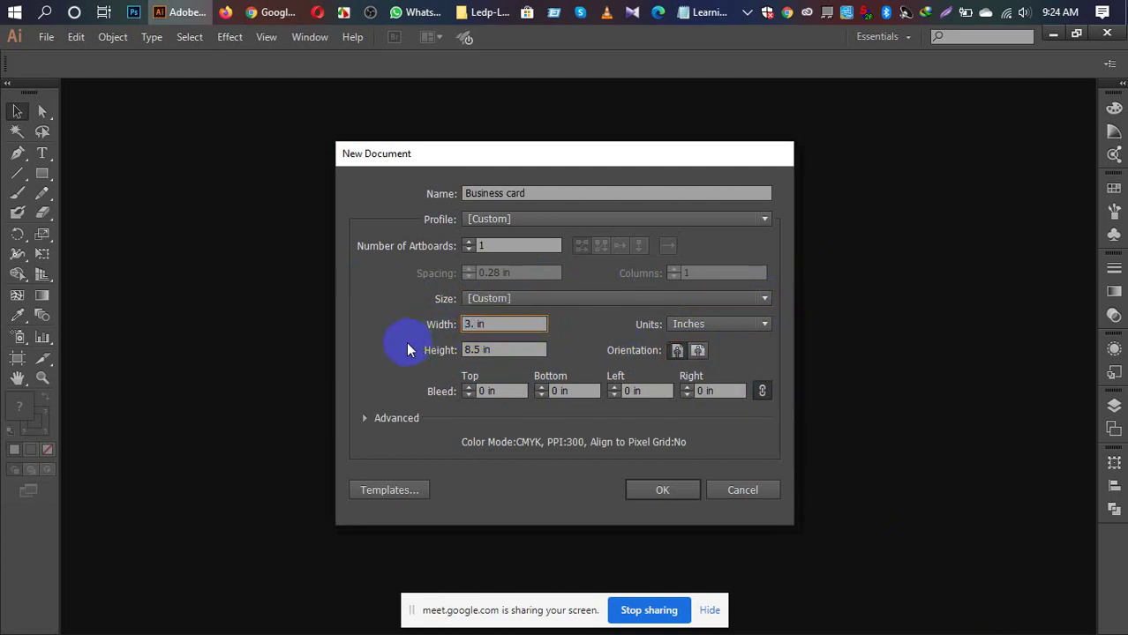
text(5)
double_click(476, 348)
text(3.5)
drag(484, 349, 446, 349)
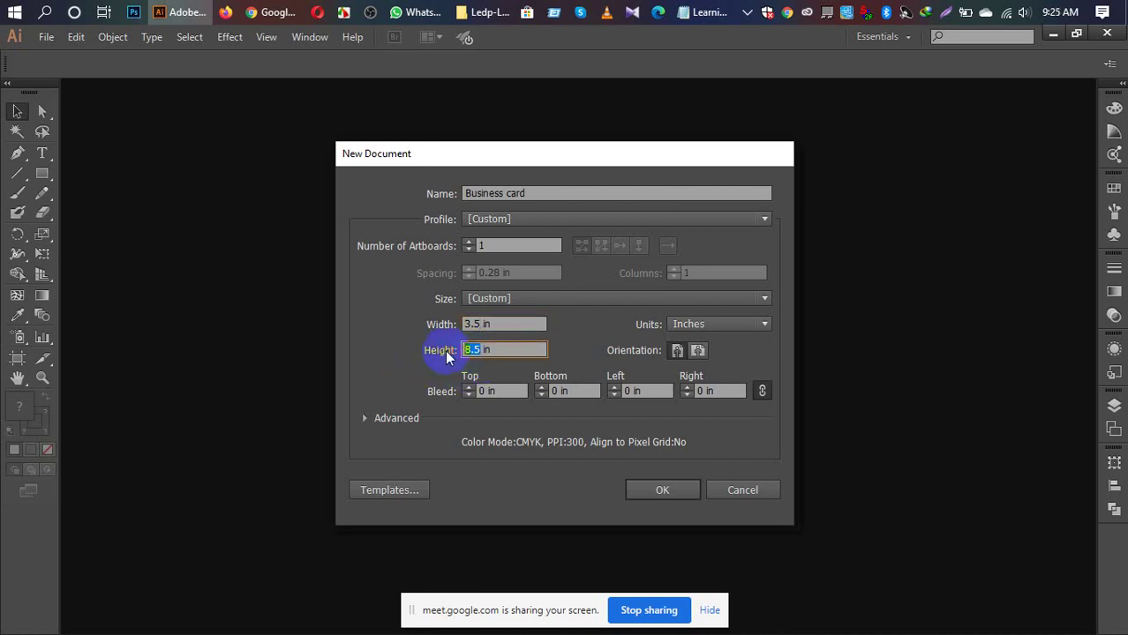
text(2)
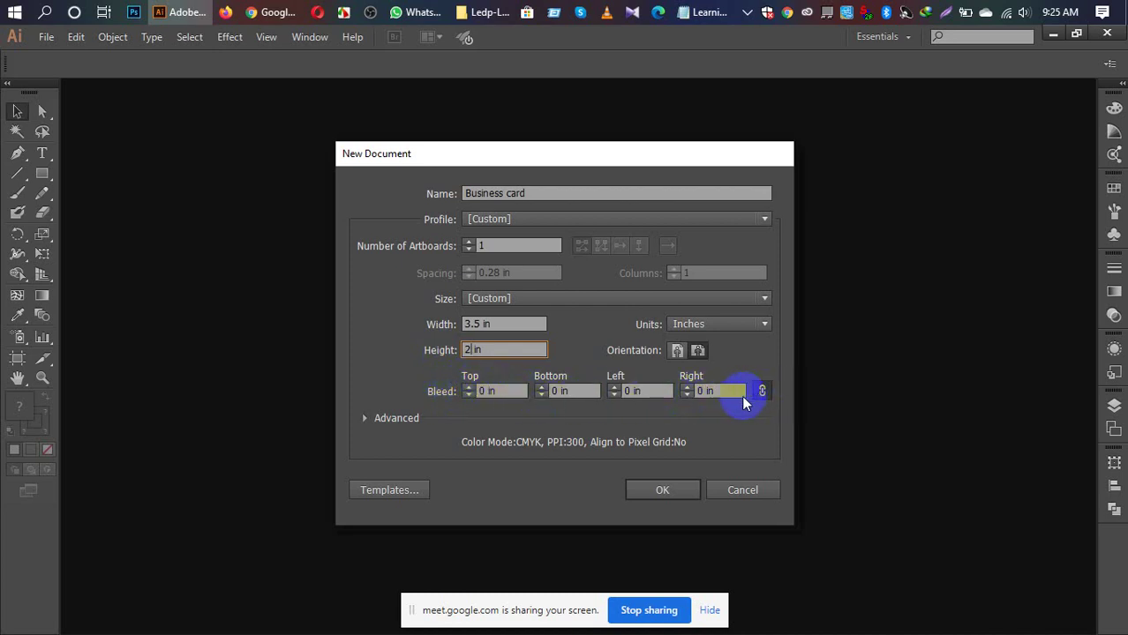
click(468, 388)
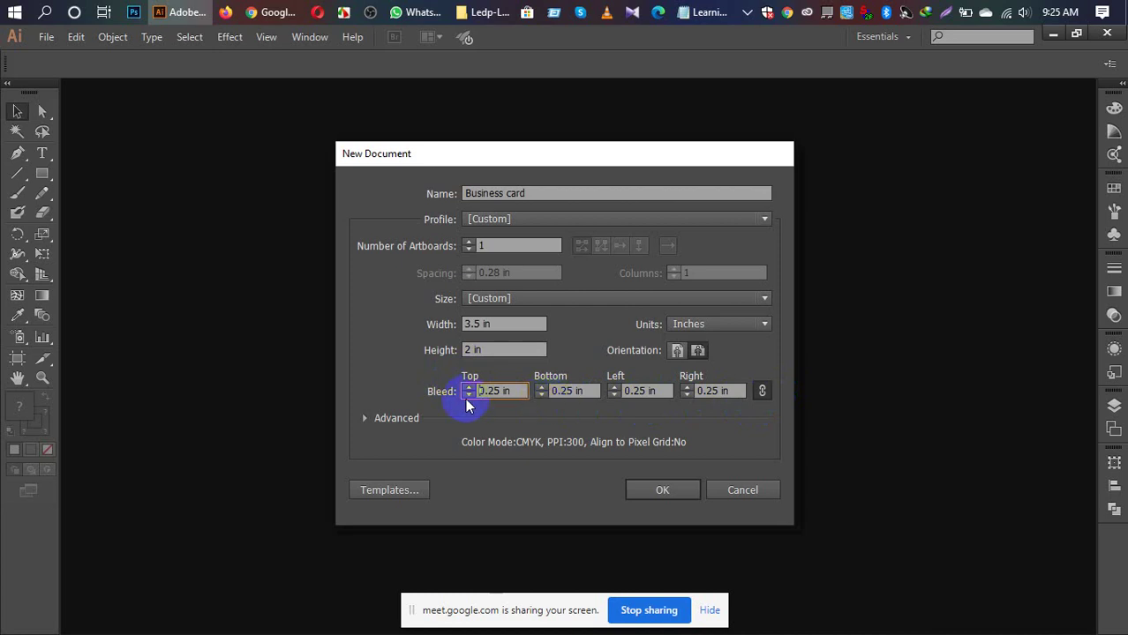
Step: Keep CMYK and High (300 ppi) raster effects, enable Align New Objects to Pixel Grid, and create the document
click(365, 418)
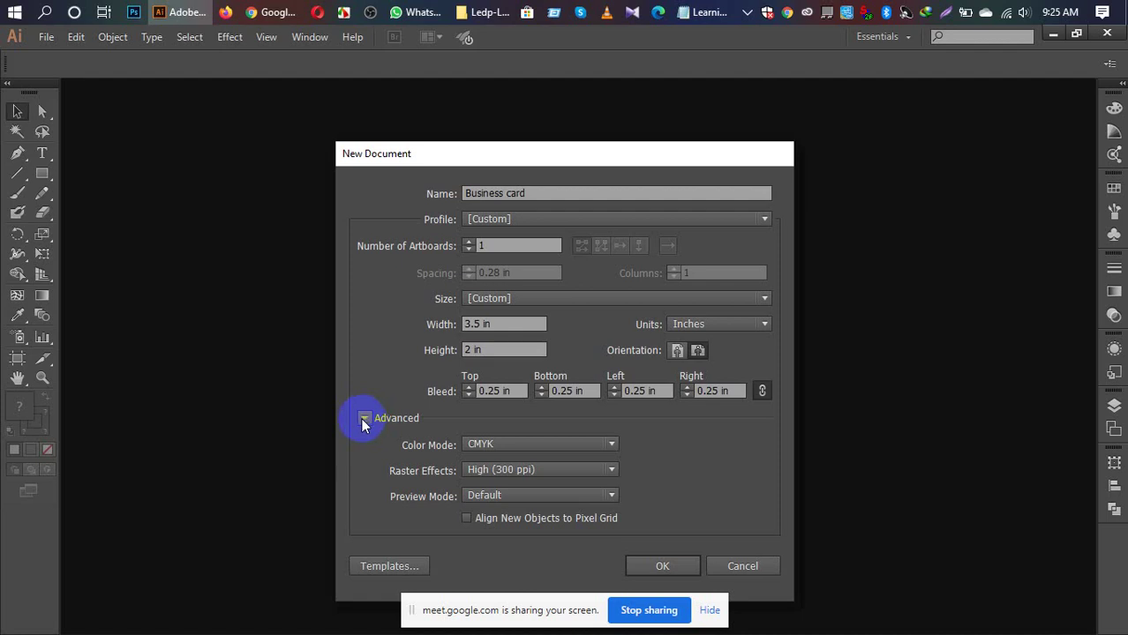
click(608, 448)
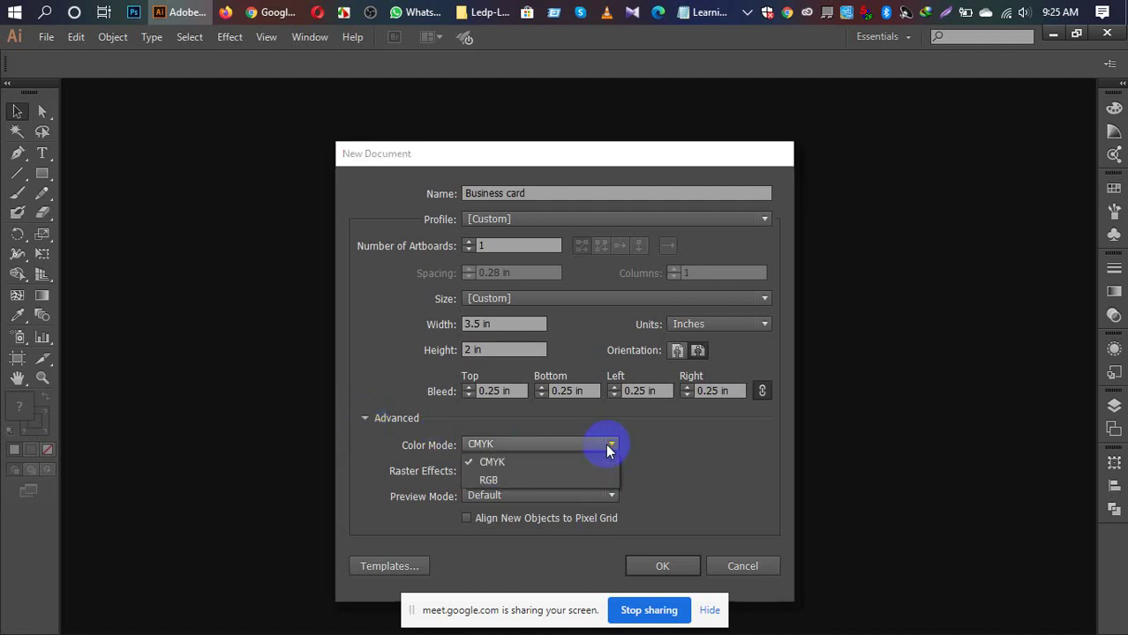
click(604, 446)
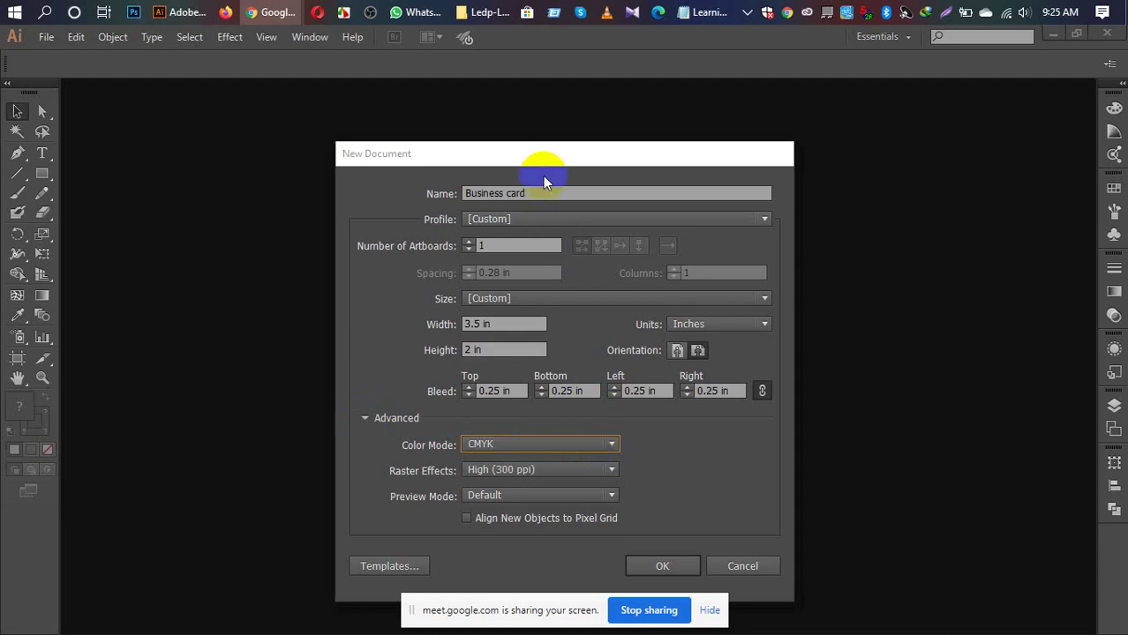
drag(538, 156, 542, 101)
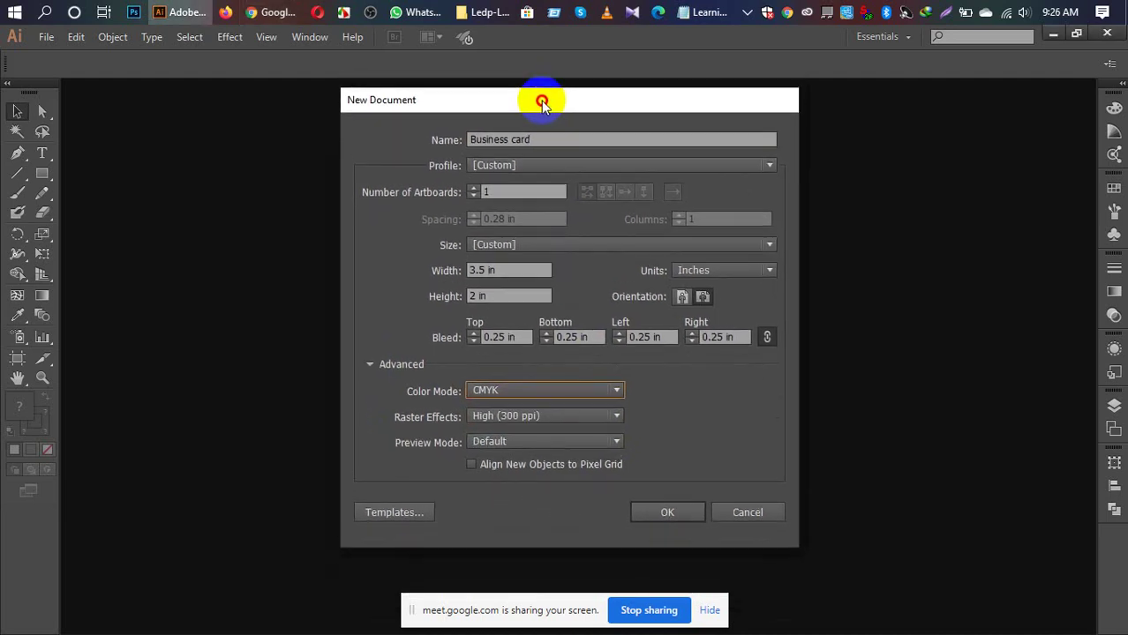
click(618, 418)
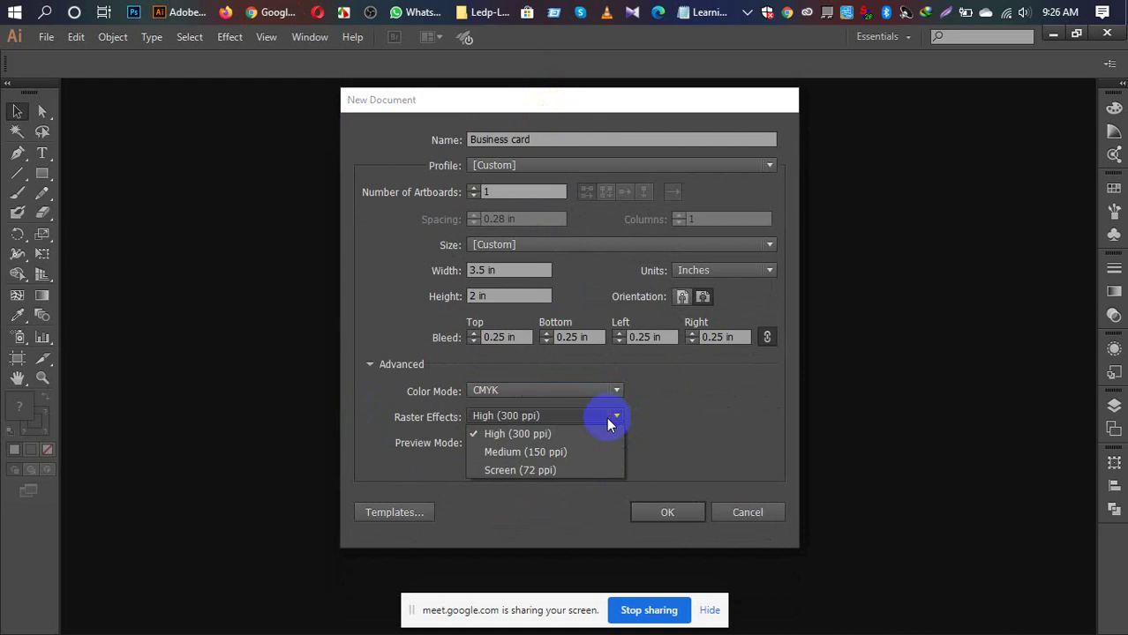
click(562, 436)
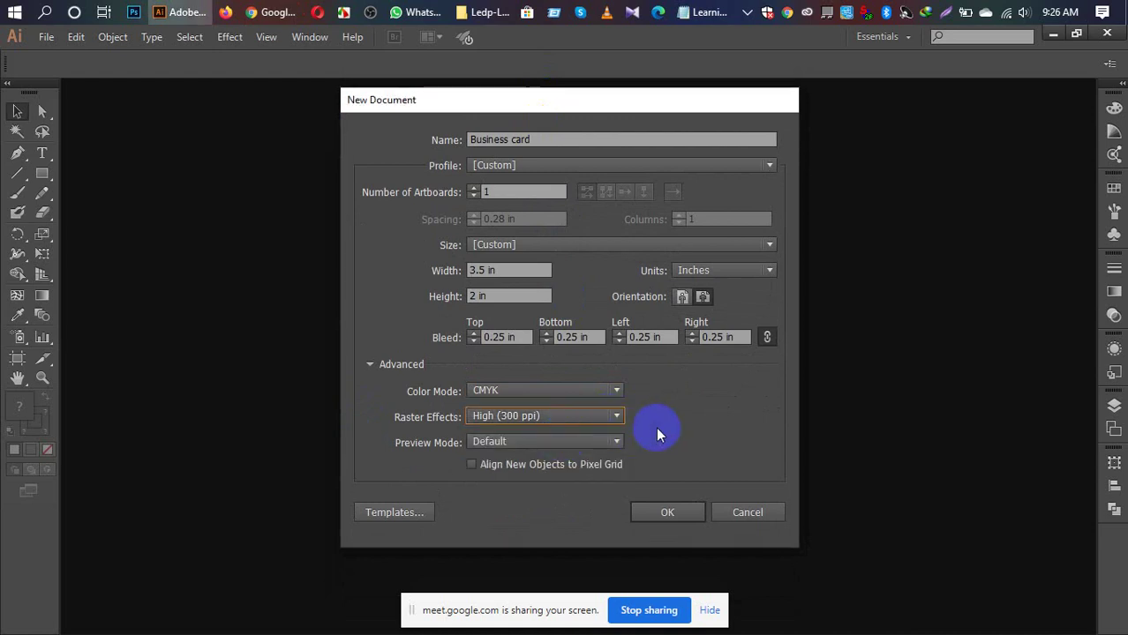
click(471, 465)
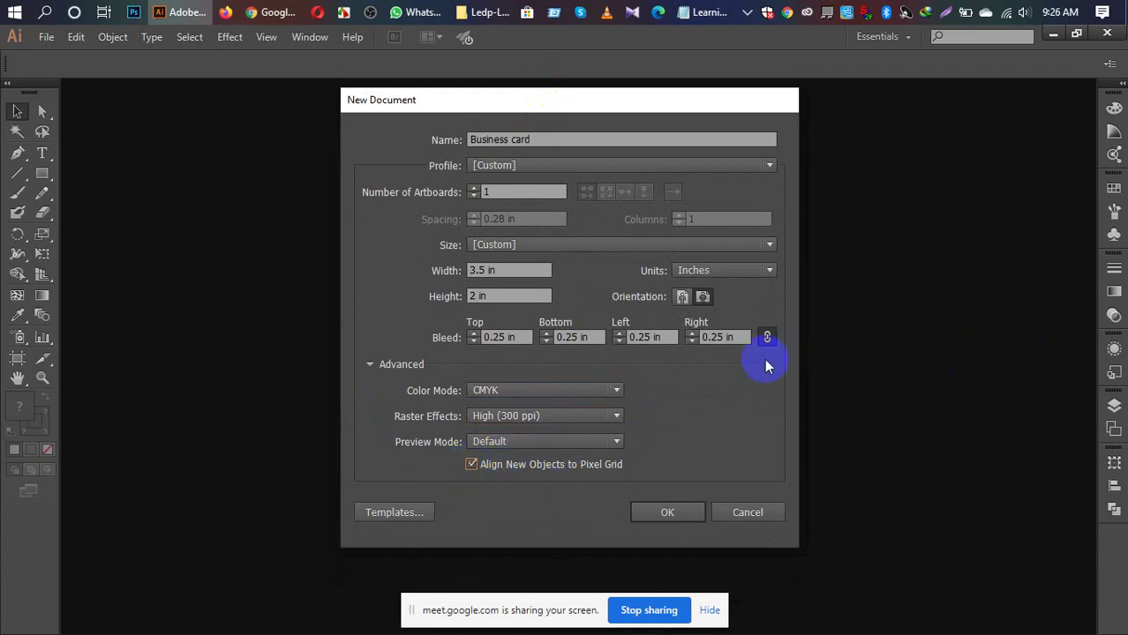
click(677, 513)
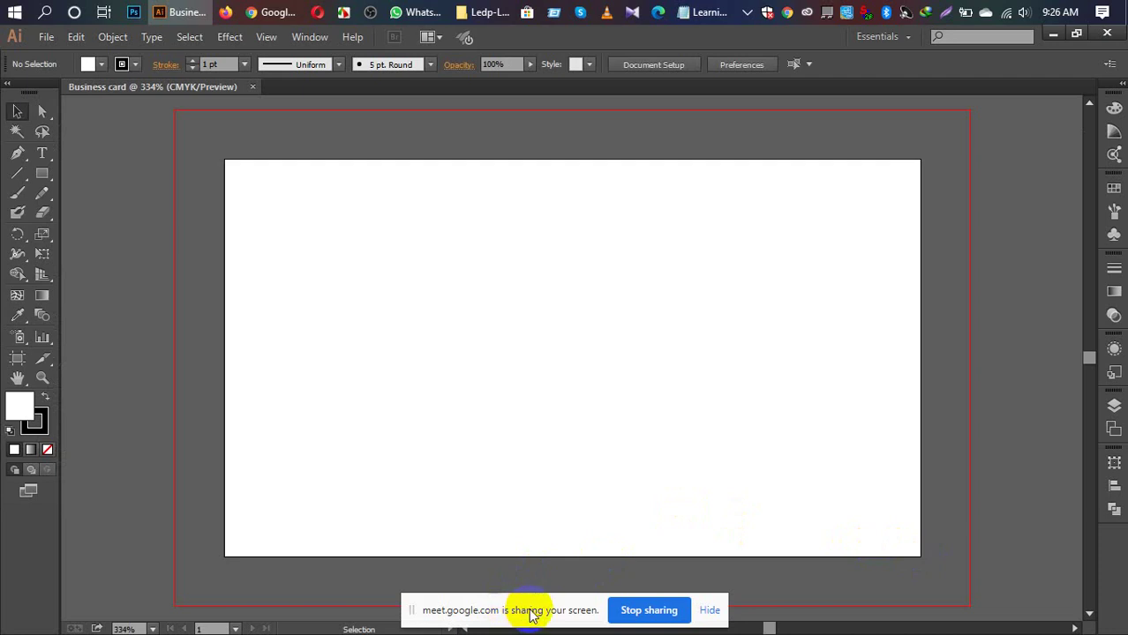
Step: Move the screen-sharing notice aside and bring the Google Meet call window to the front
drag(529, 611, 650, 633)
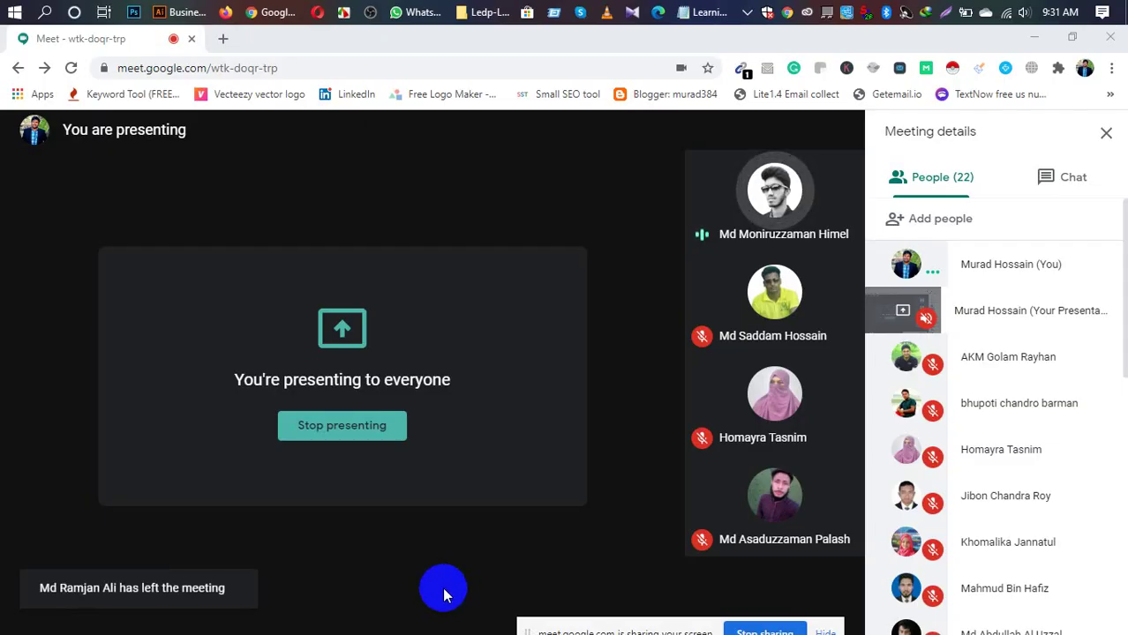
Step: Switch back to the Illustrator 'Business card' document from the taskbar
mouse_move(310, 596)
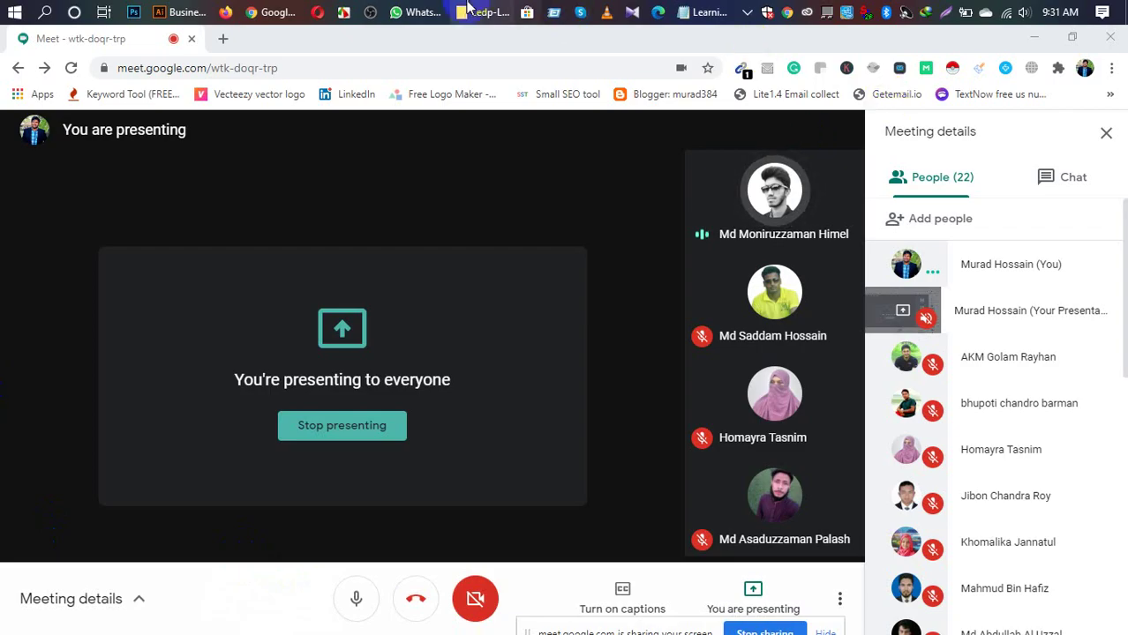
click(192, 12)
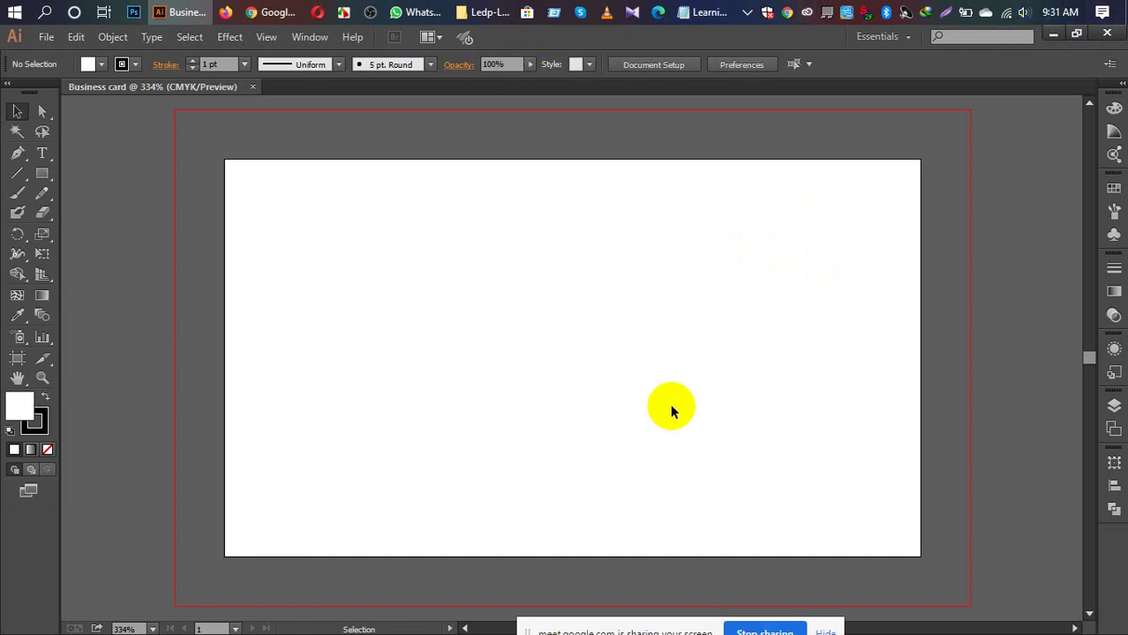
Step: Set the stroke colour to None and zoom the card view to 300%
click(37, 426)
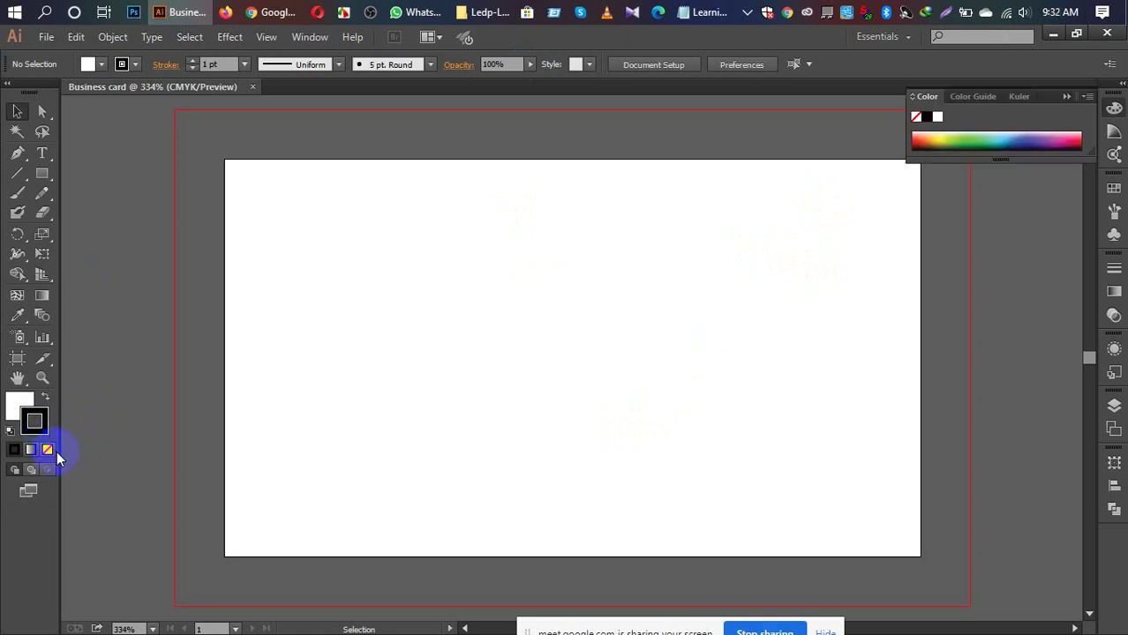
click(49, 450)
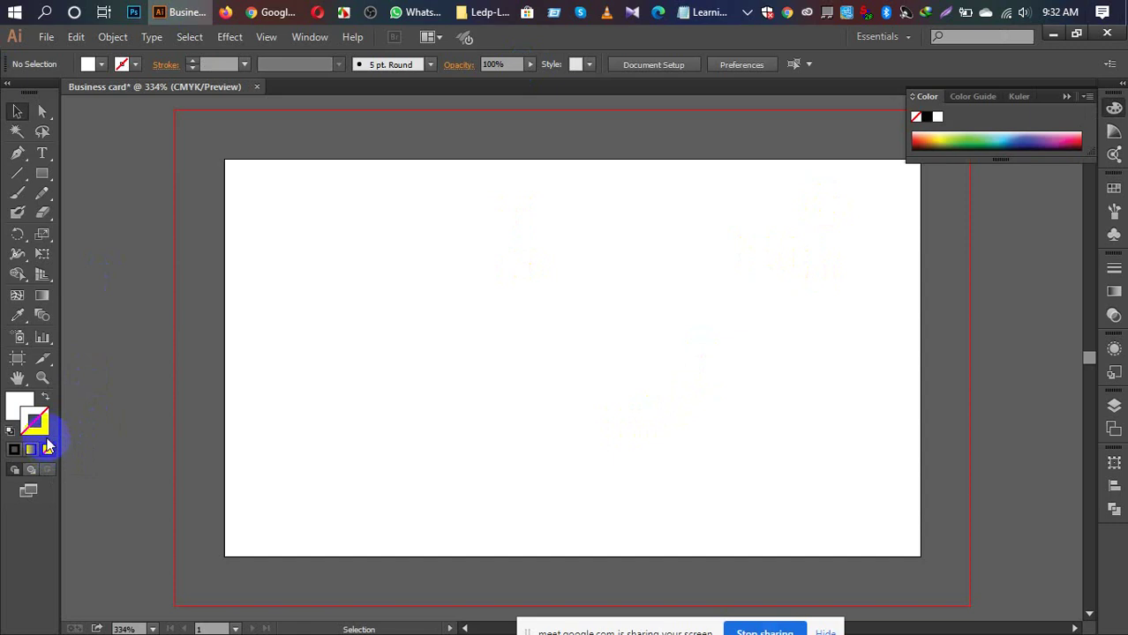
key(a)
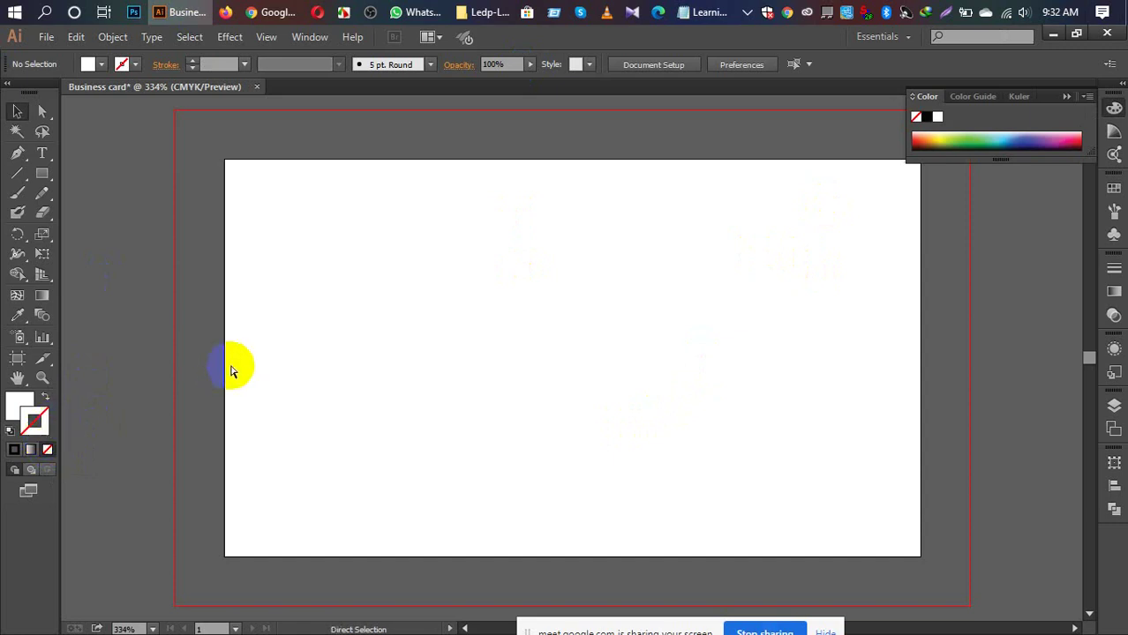
scroll(231, 371, down, 1)
key(ctrl+minus)
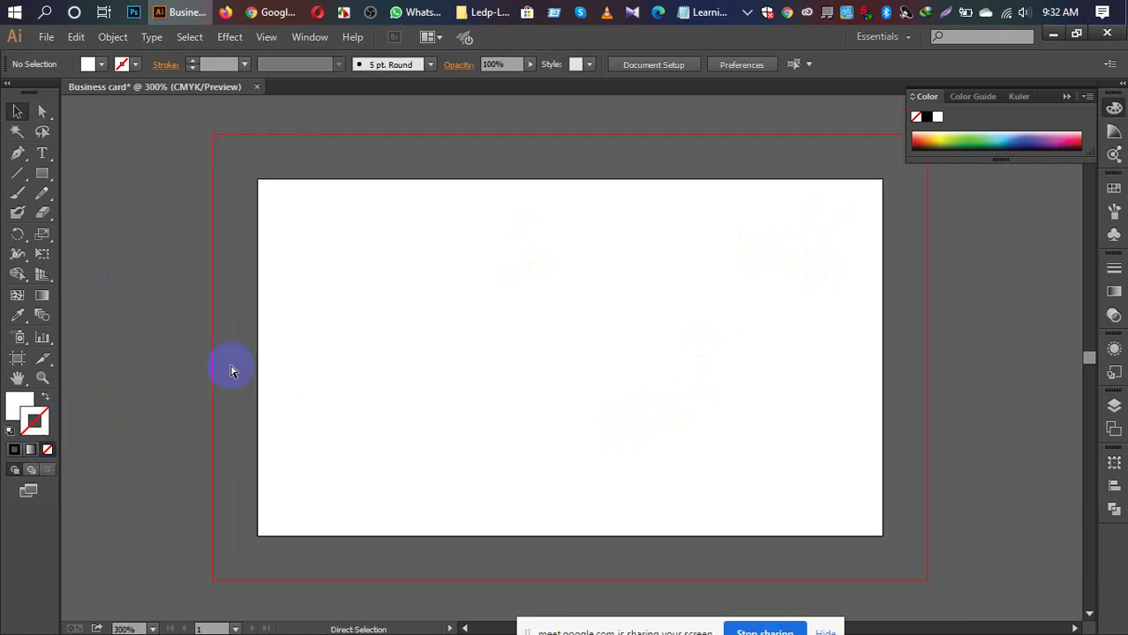
key(v)
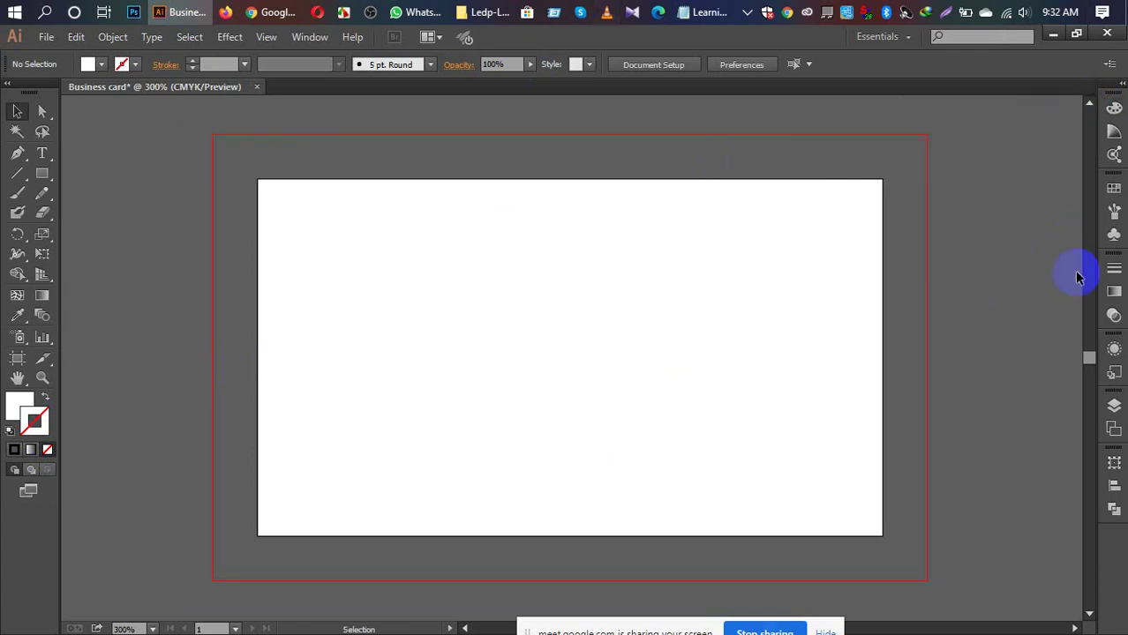
key(ctrl+minus)
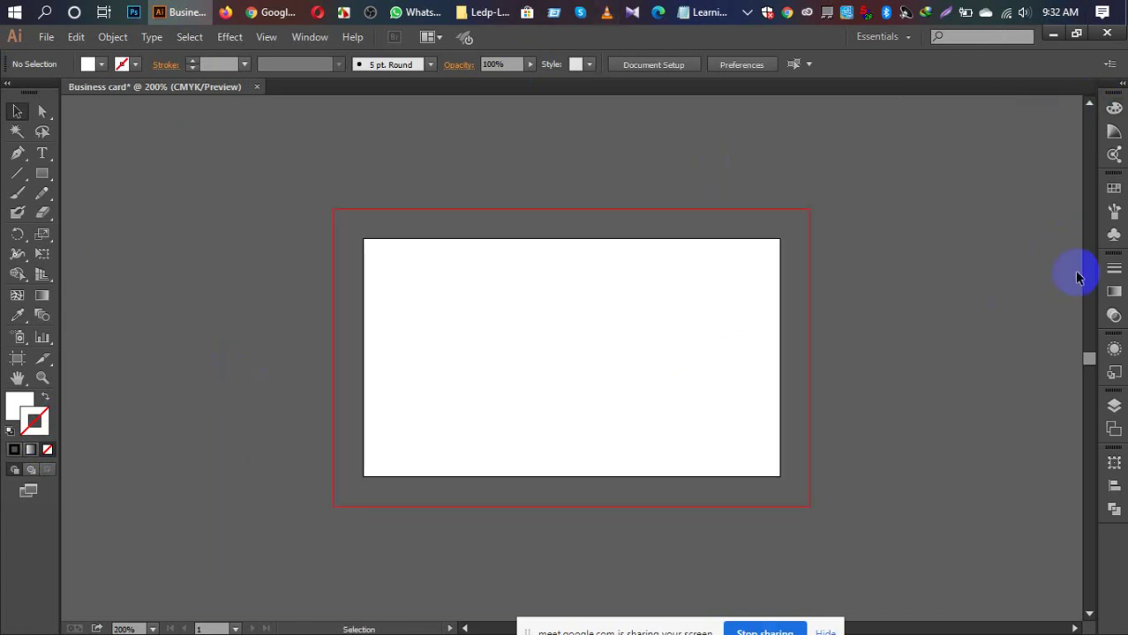
key(ctrl+plus)
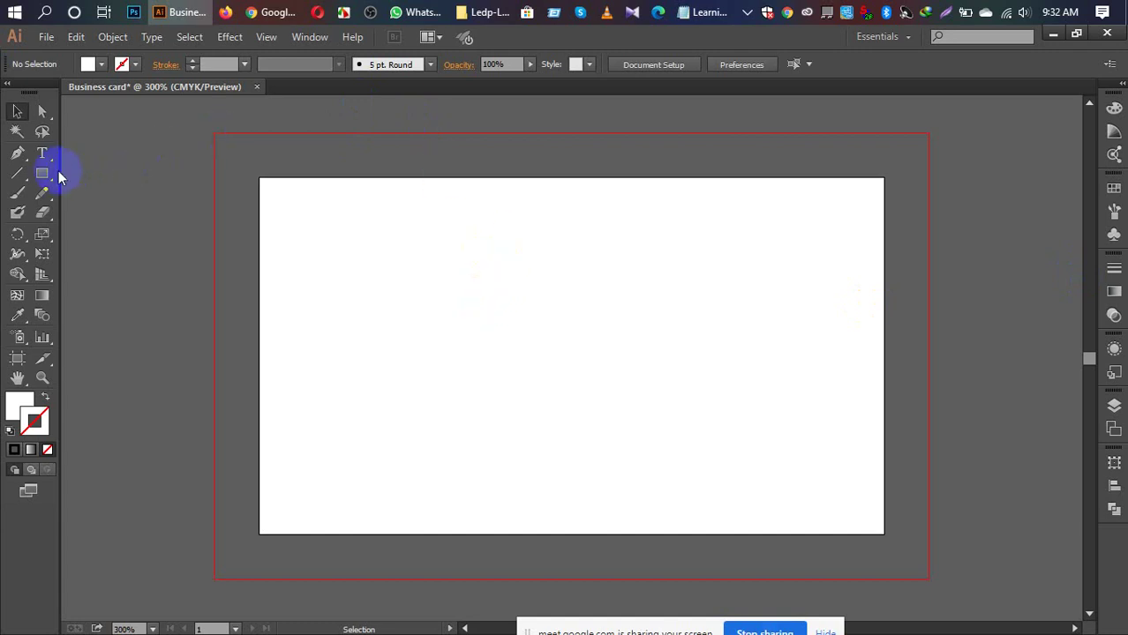
Step: With the Rectangle Tool, open the Rectangle size dialog on the artboard, reopening it once
drag(47, 176, 97, 180)
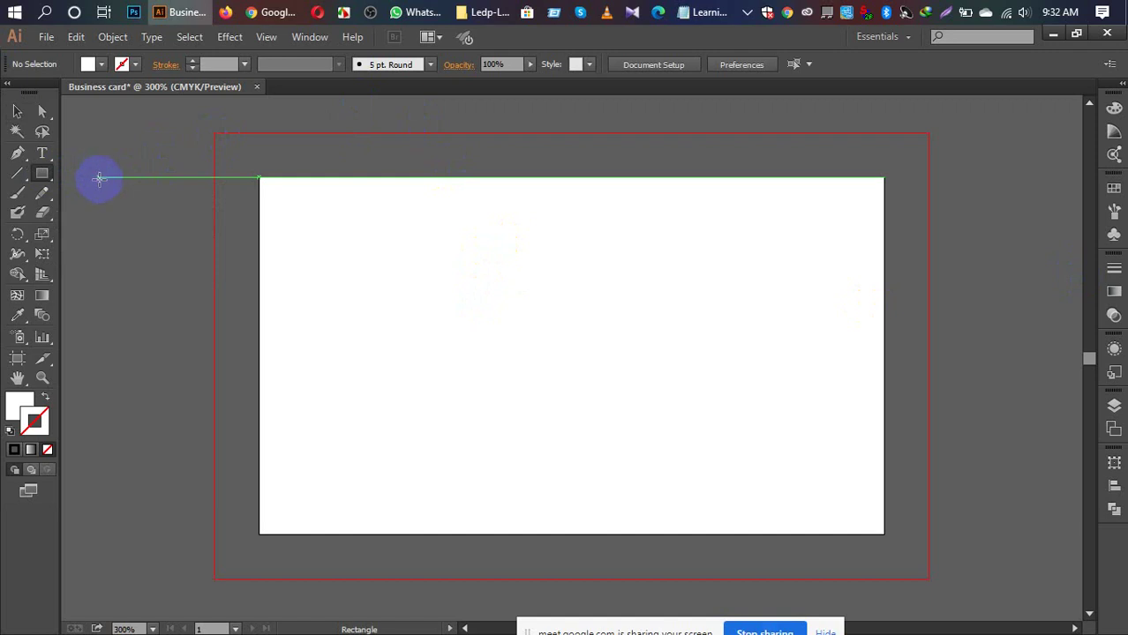
click(574, 294)
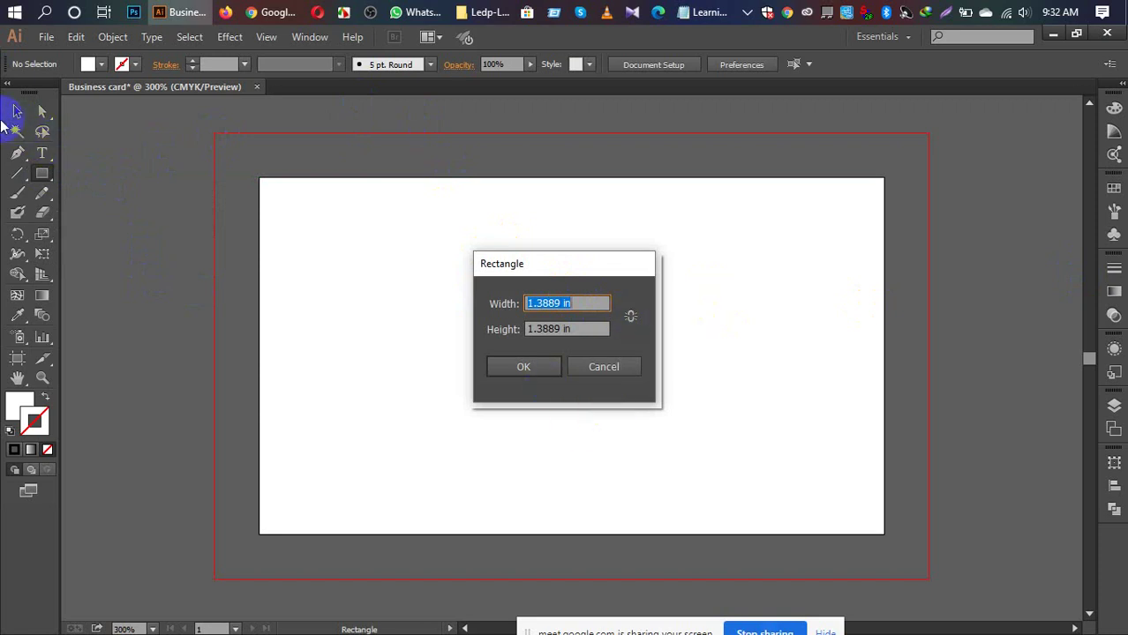
drag(566, 402, 604, 372)
click(603, 371)
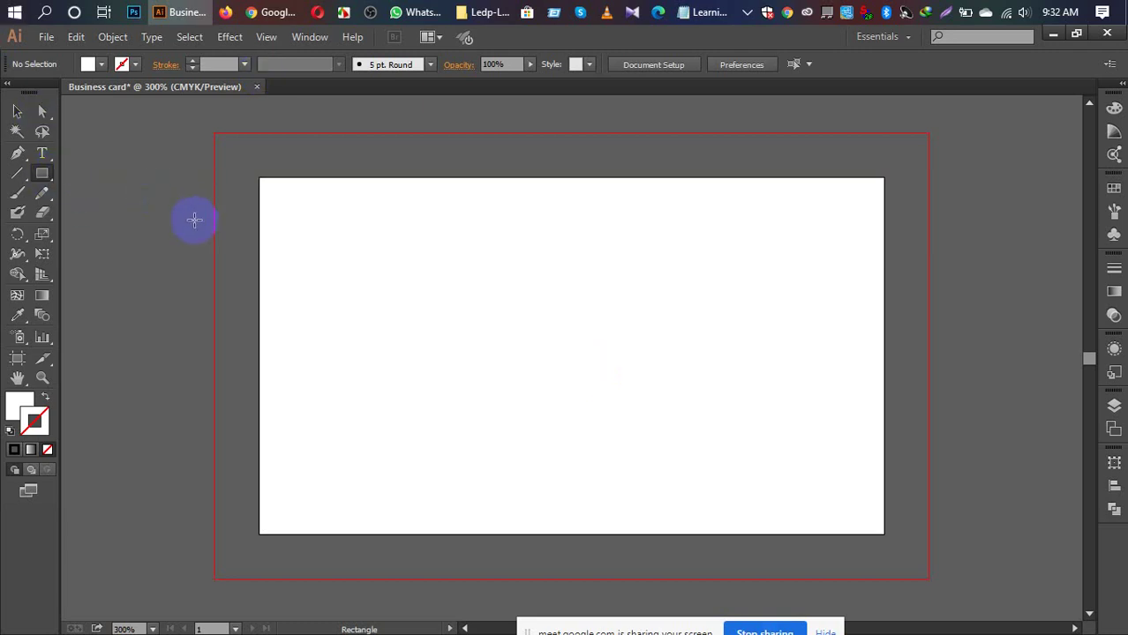
click(552, 271)
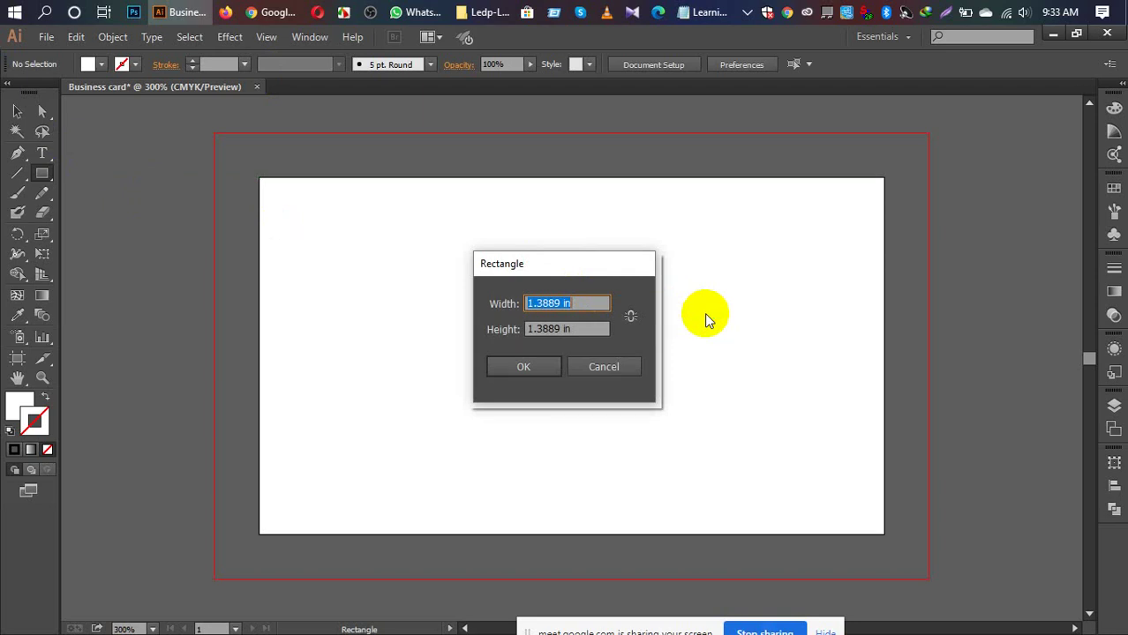
Step: Create a rectangle with Width 3.25 in and Height 1.75 in in the Rectangle dialog
click(533, 310)
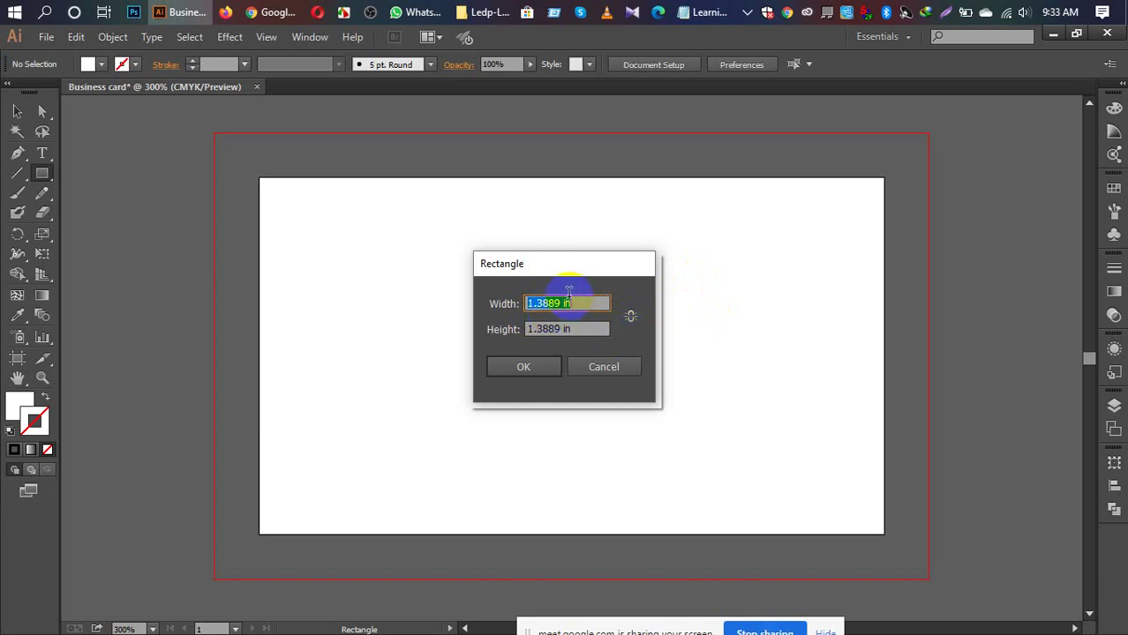
click(566, 304)
drag(566, 304, 487, 309)
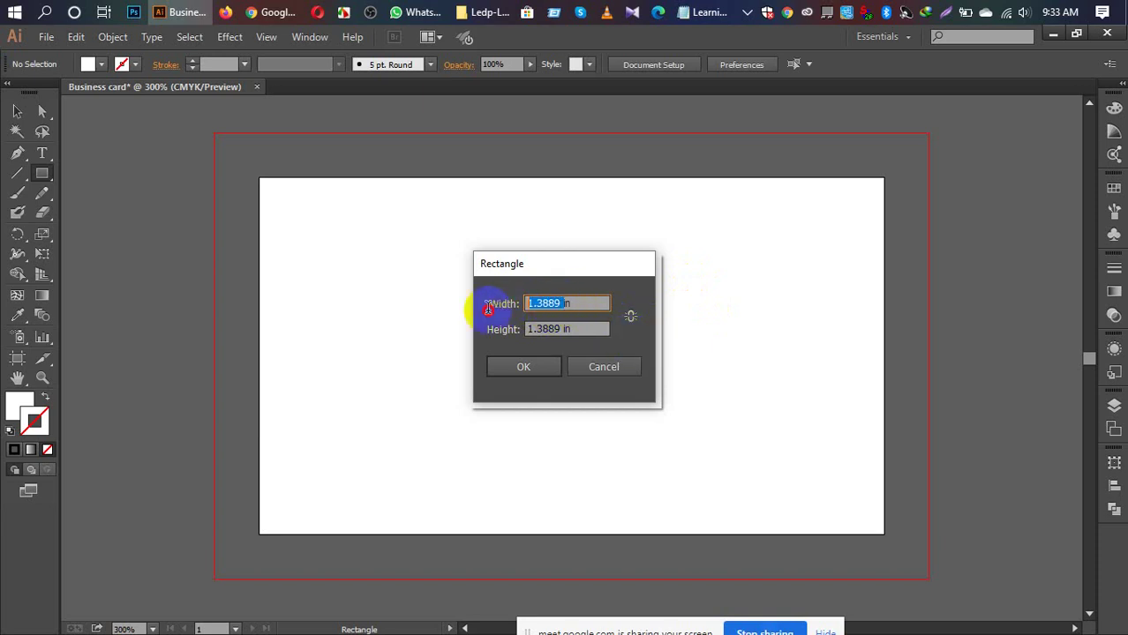
text(3.25)
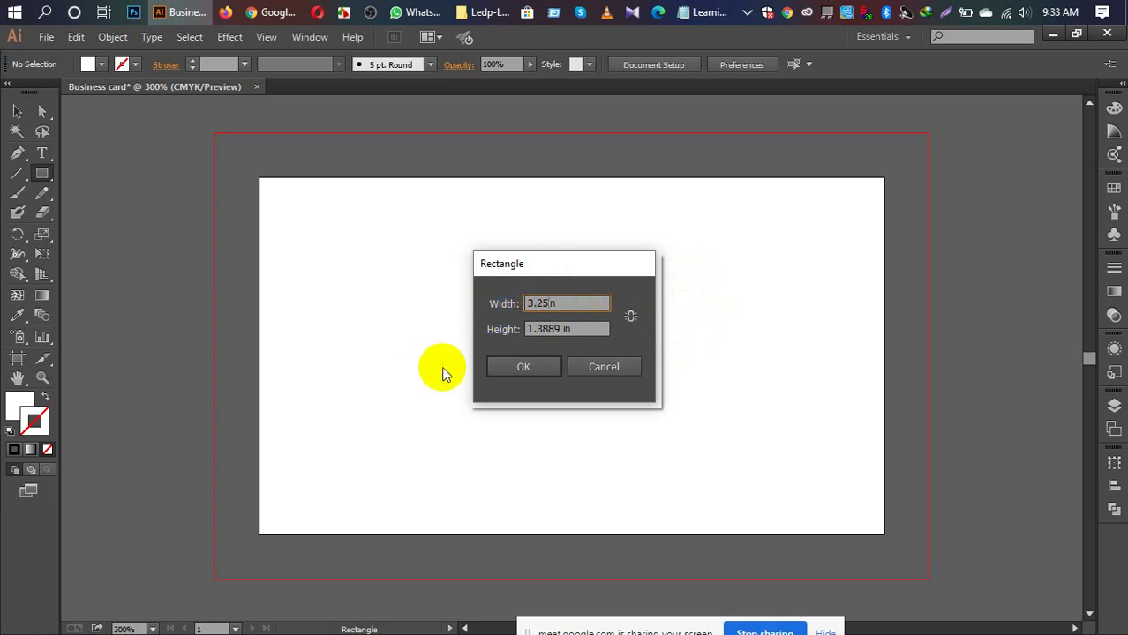
mouse_move(530, 329)
mouse_down()
mouse_move(585, 327)
mouse_move(540, 333)
mouse_up()
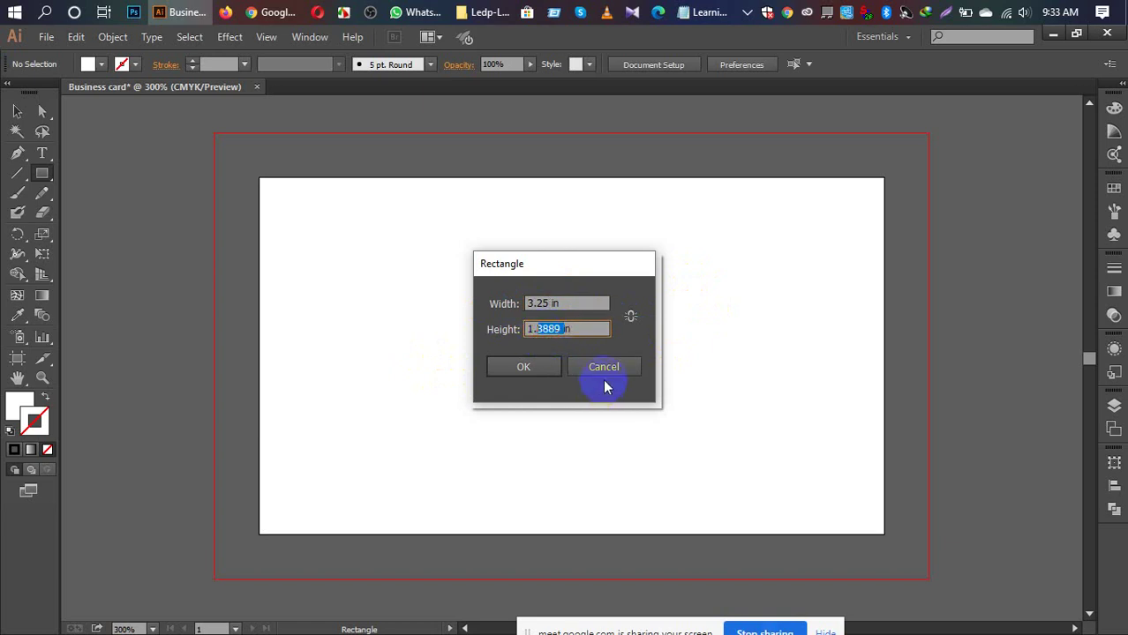
text(75)
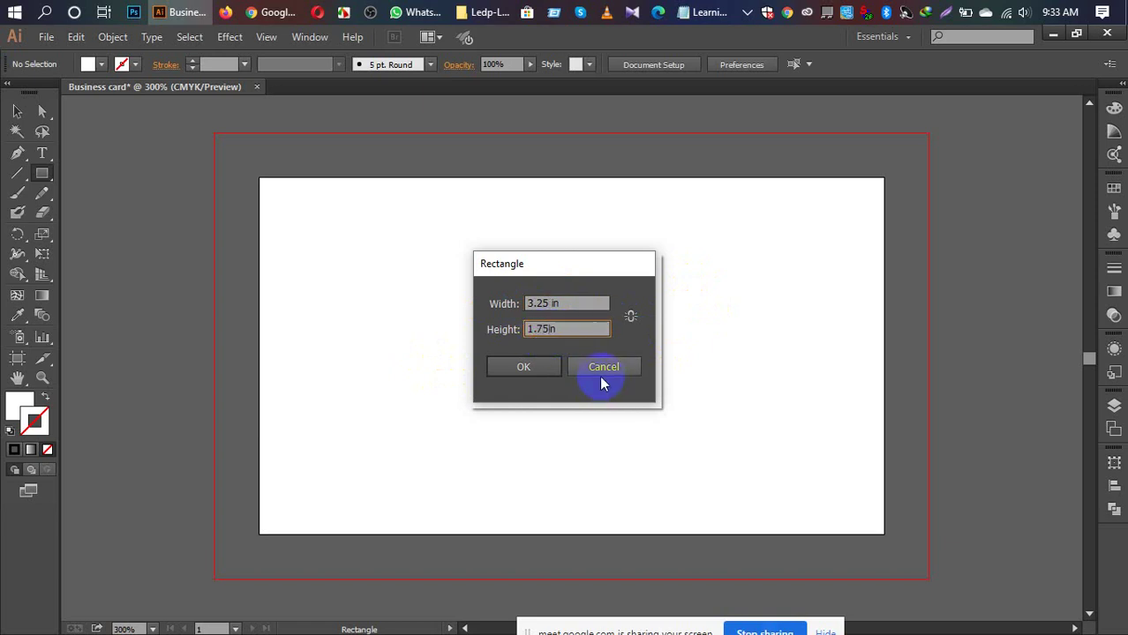
click(521, 372)
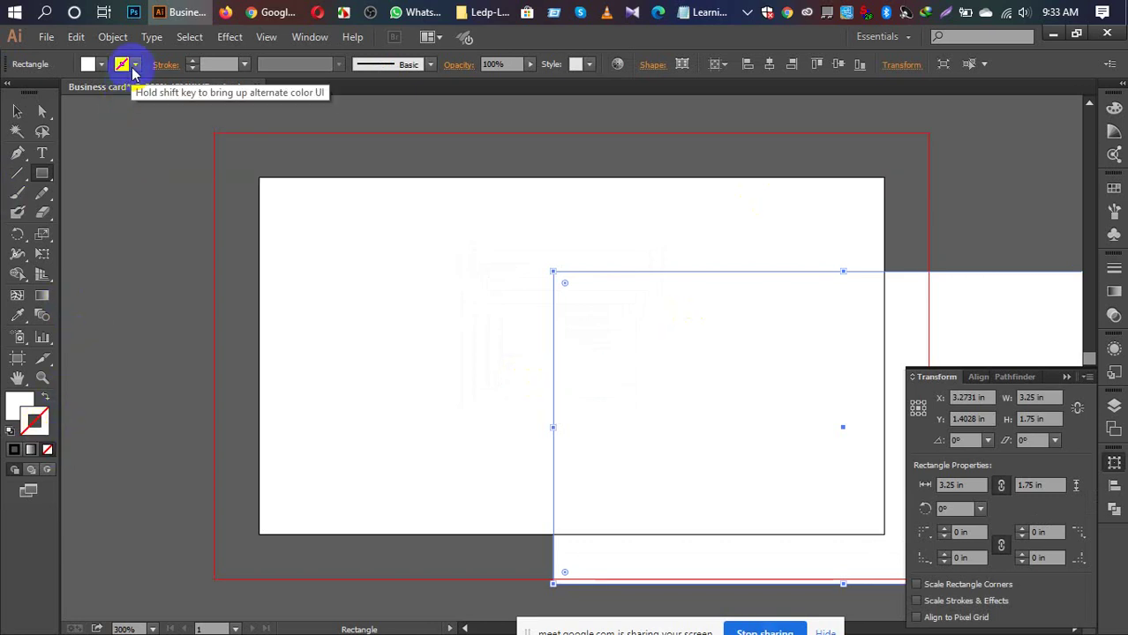
click(87, 65)
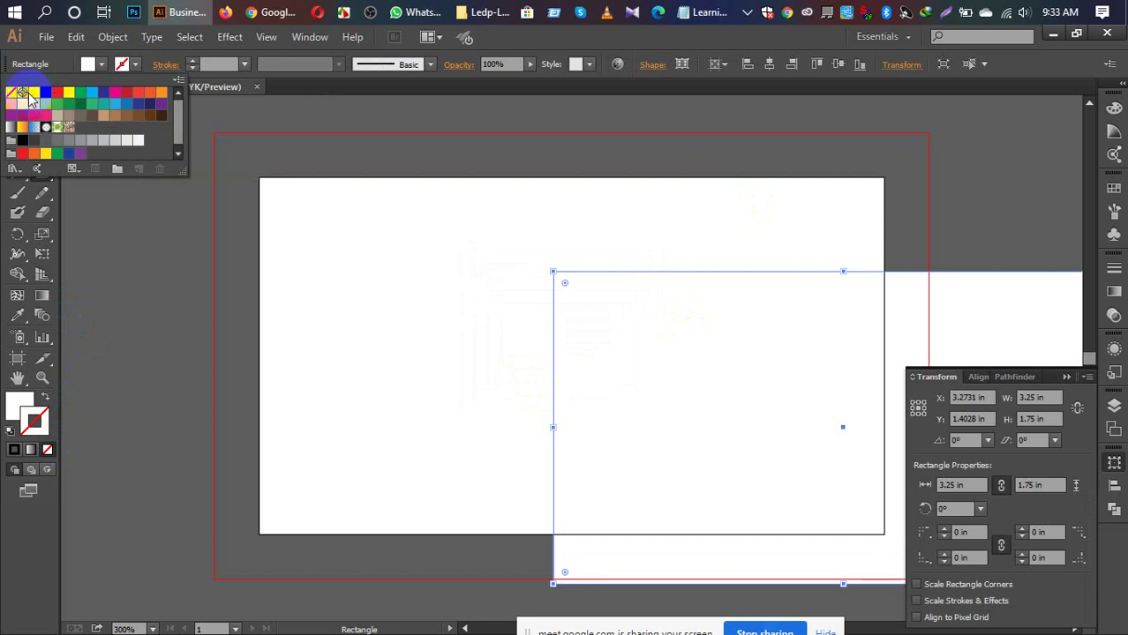
Step: Close the swatches and set the rectangle's stroke to None, keeping its white fill
click(35, 100)
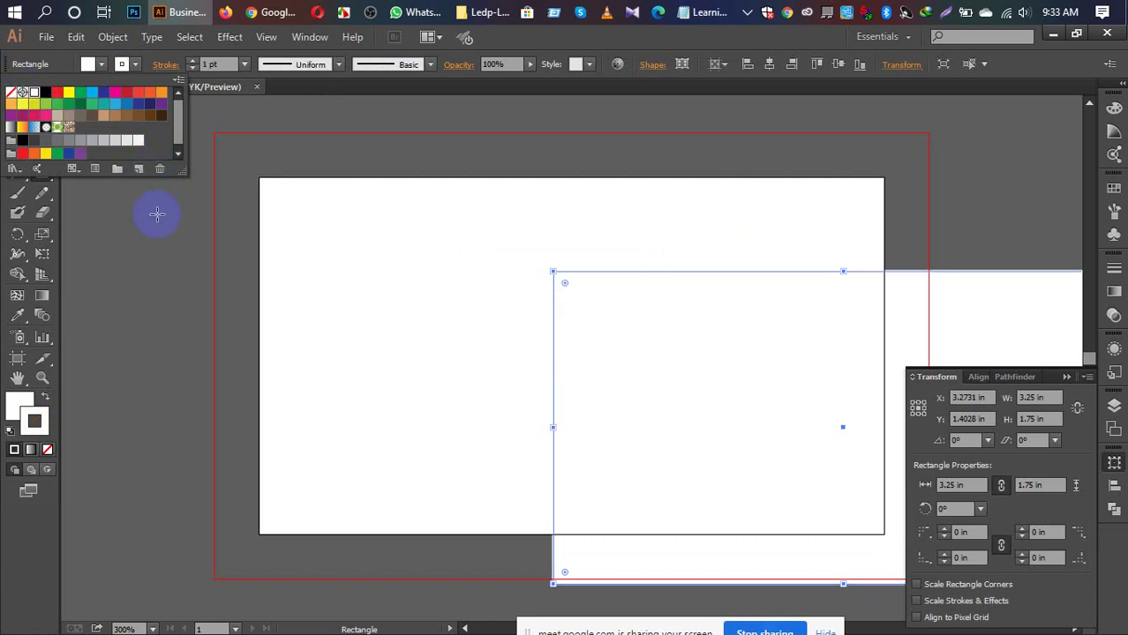
click(32, 415)
click(47, 450)
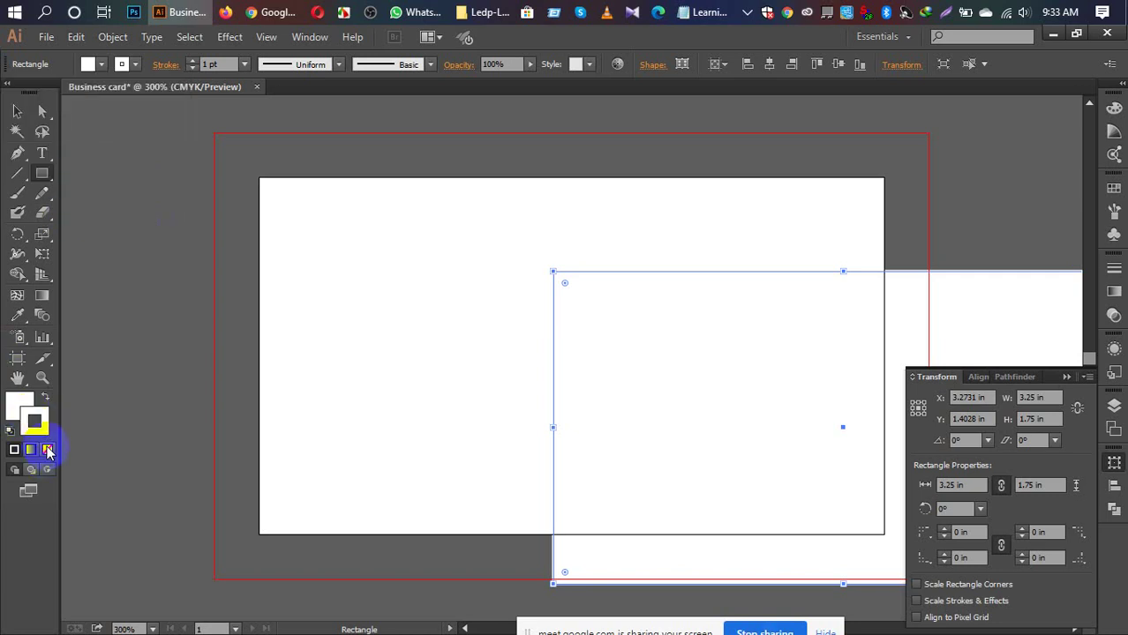
click(47, 450)
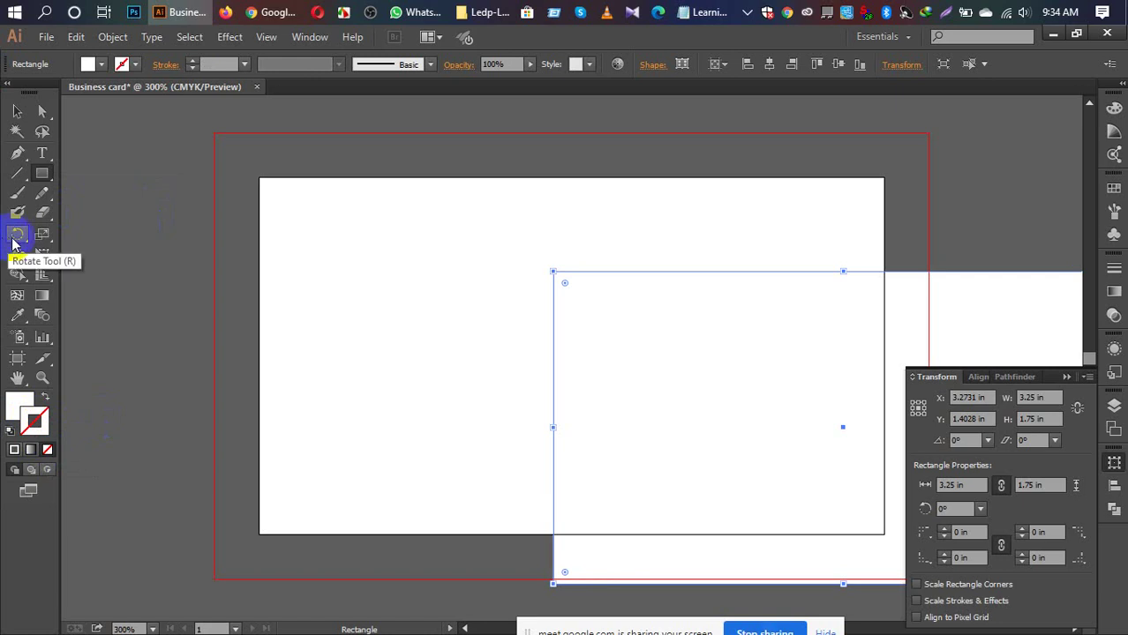
Step: Show the Align panel and set its Align To option to Align to Artboard
click(310, 39)
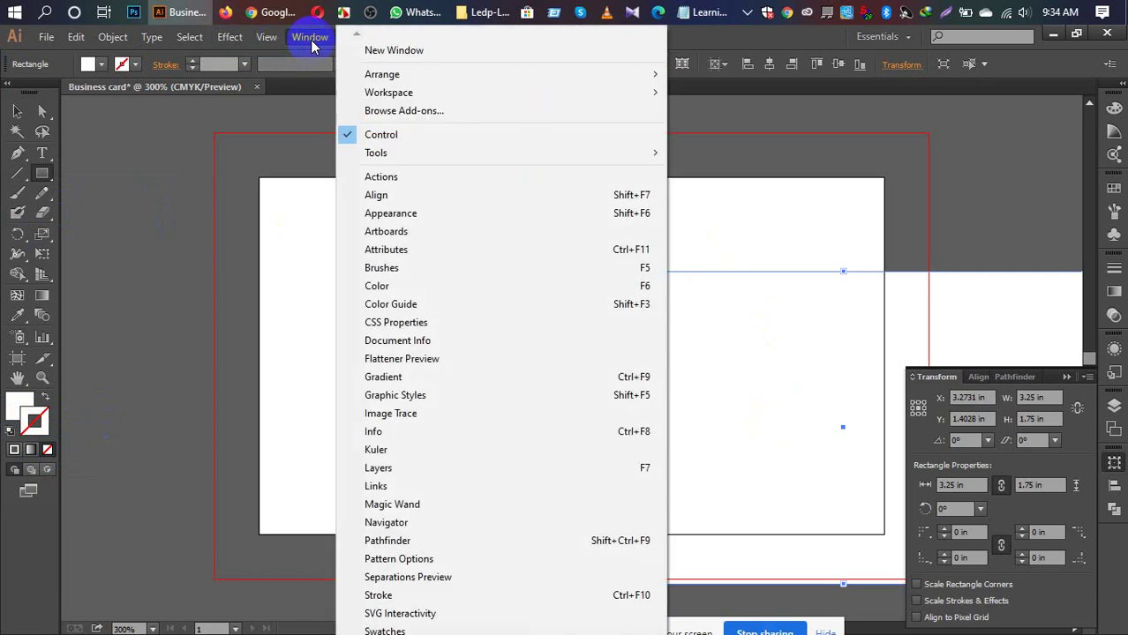
click(403, 196)
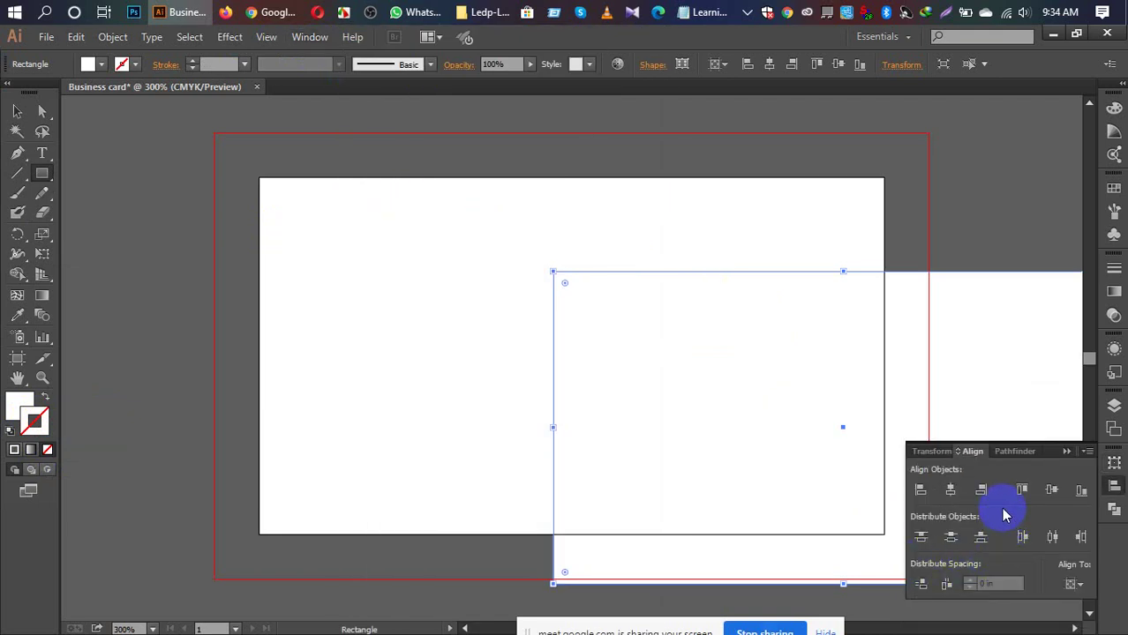
click(1088, 452)
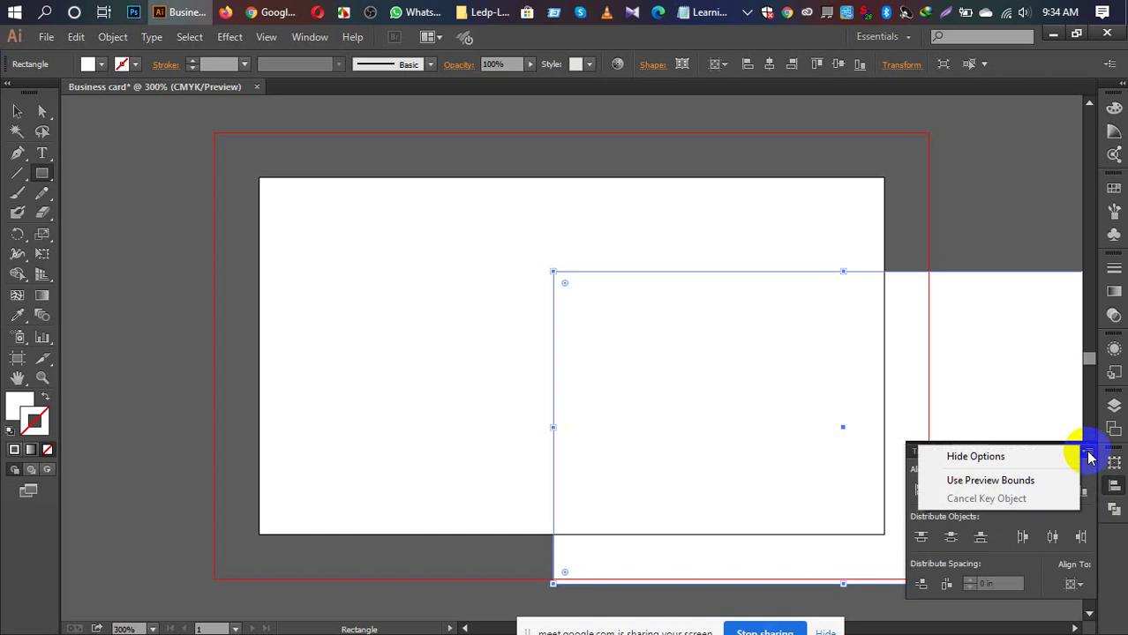
click(1050, 456)
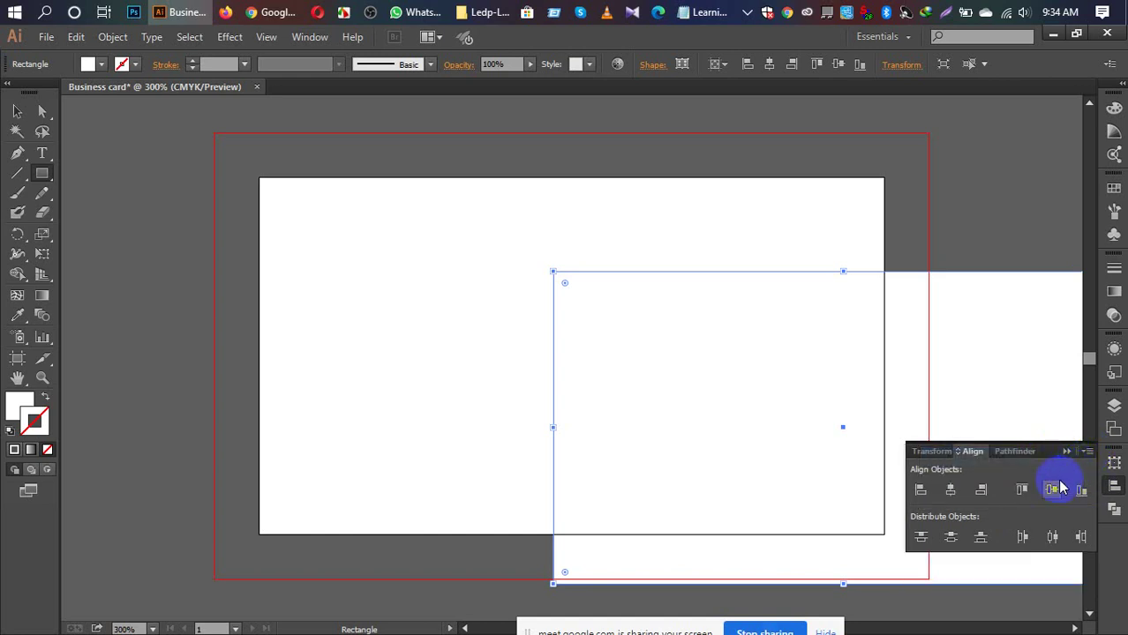
click(1055, 493)
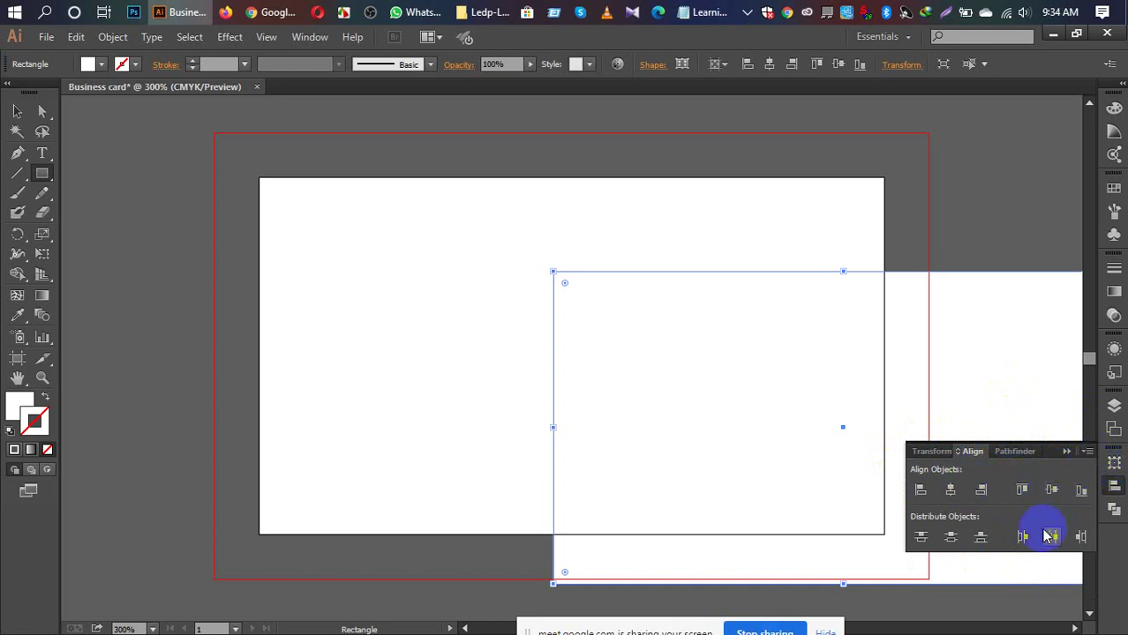
click(1087, 452)
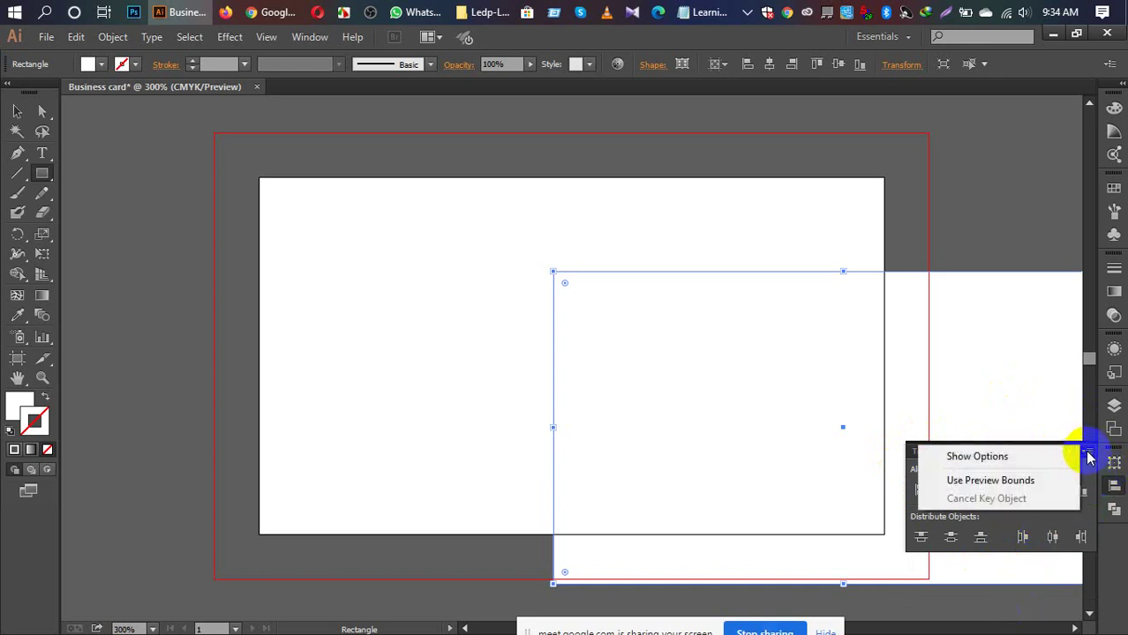
click(1047, 458)
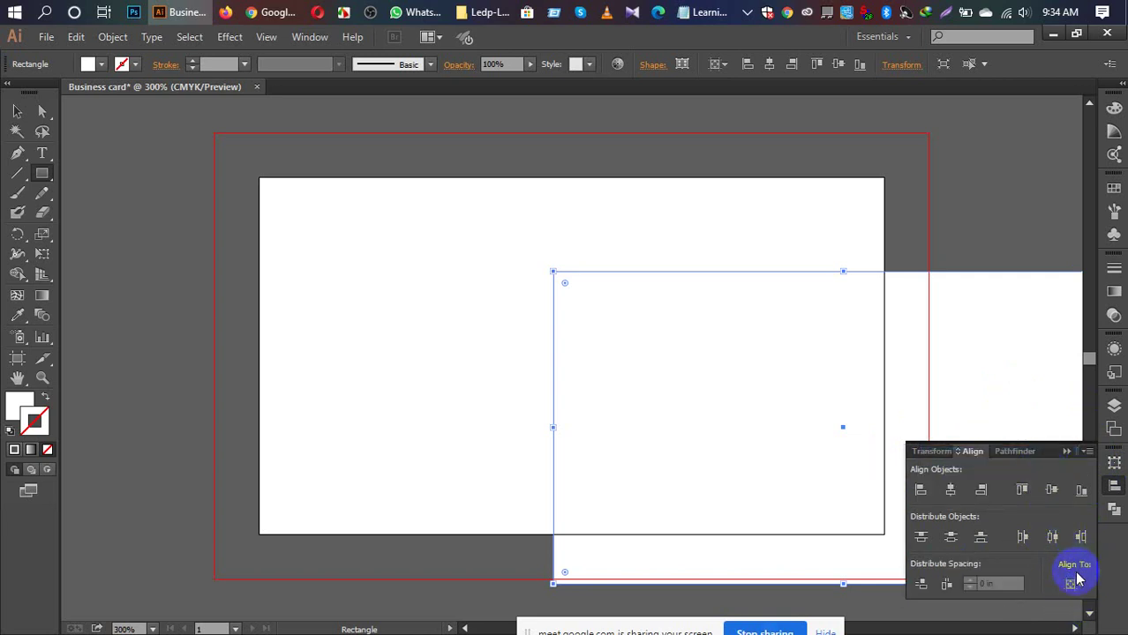
click(1074, 583)
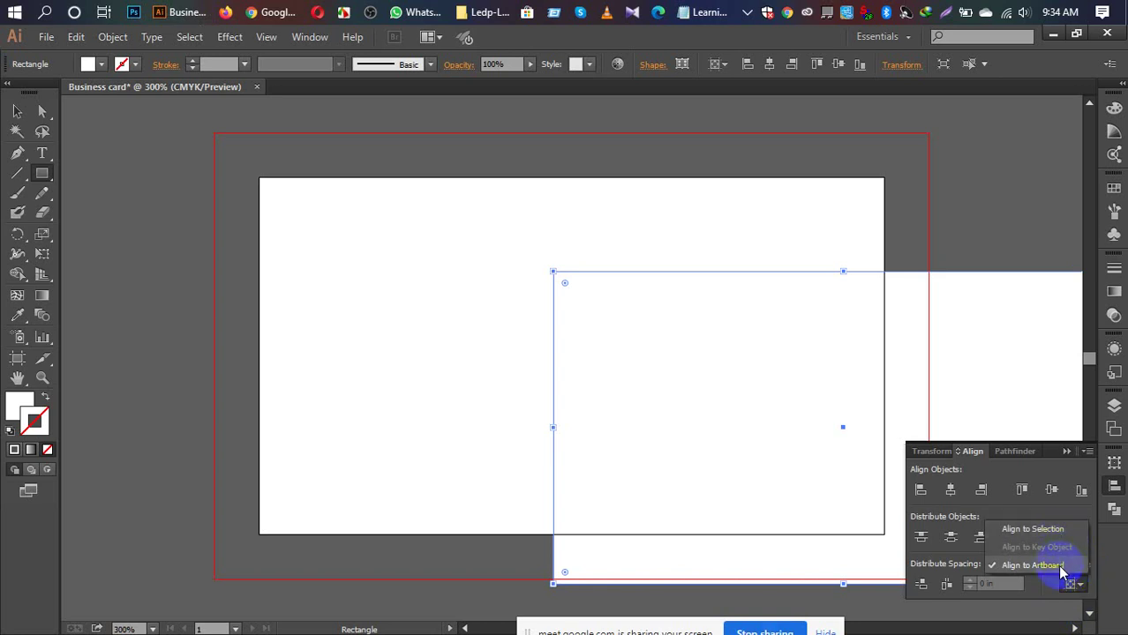
click(1059, 566)
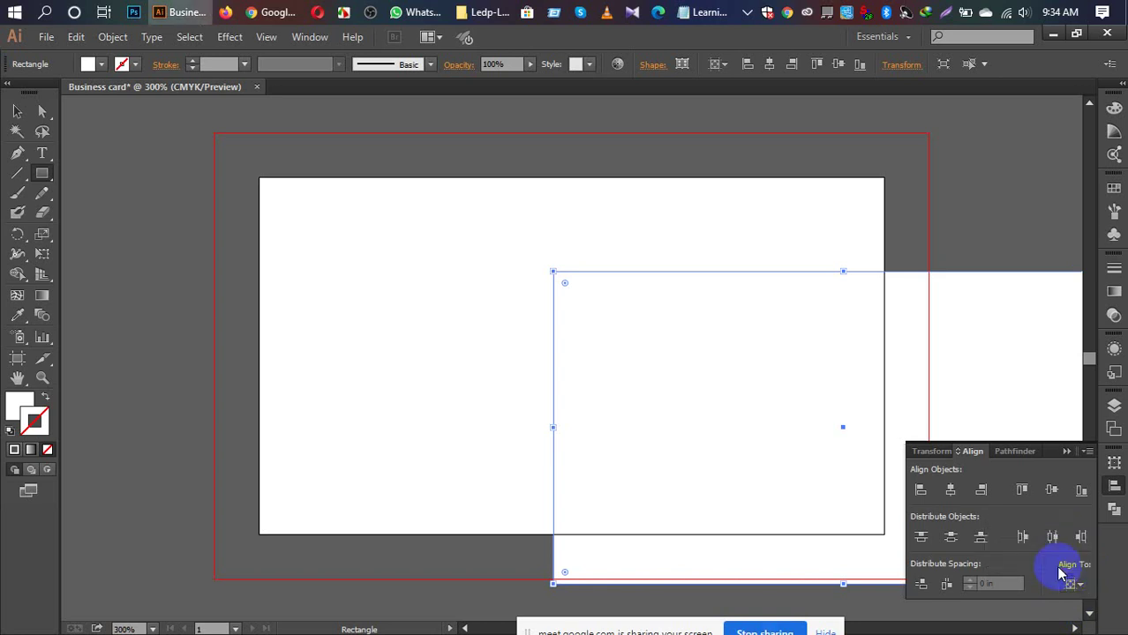
Step: Apply Horizontal Align Center and Vertical Align Center to the 3.25 × 1.75 in rectangle
click(950, 489)
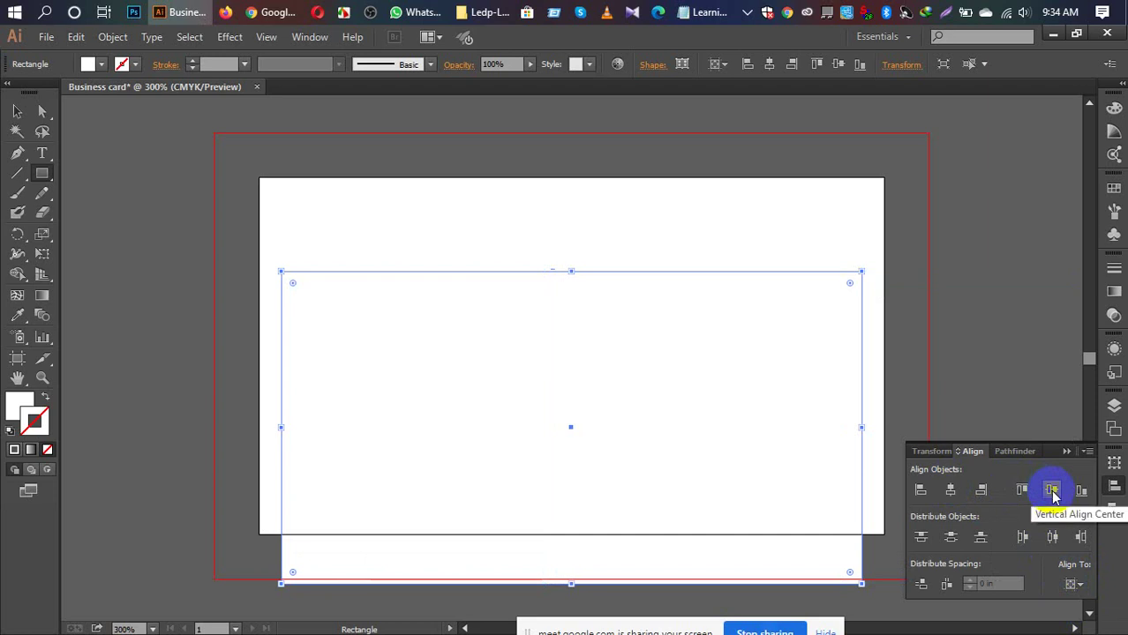
click(1052, 491)
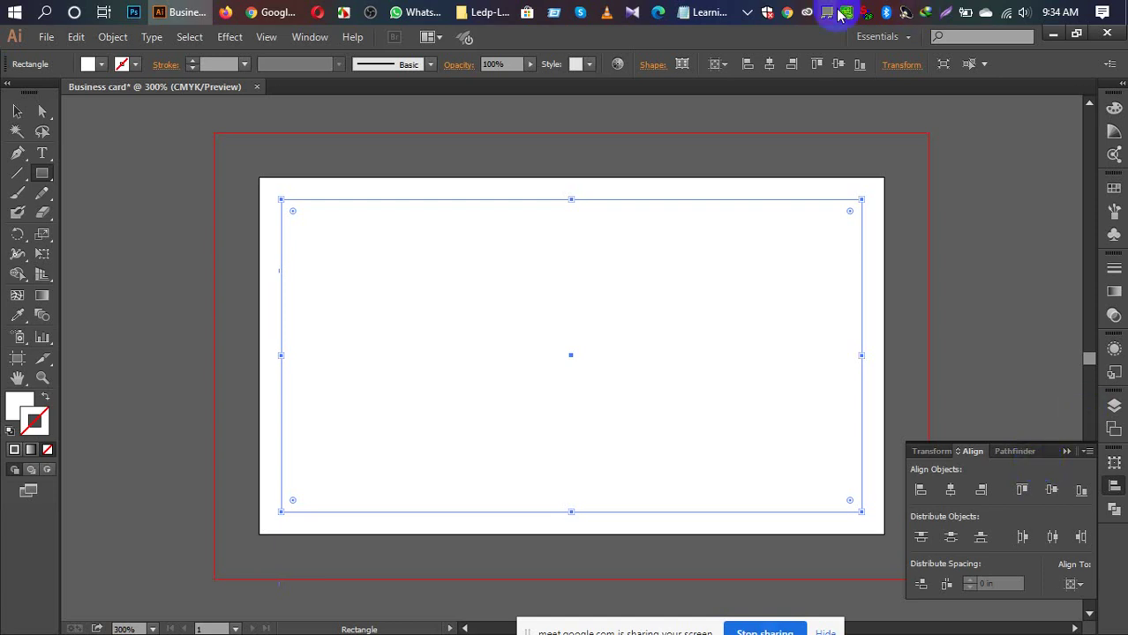
Step: Convert the rectangle into a guide with Make Guides
right_click(779, 201)
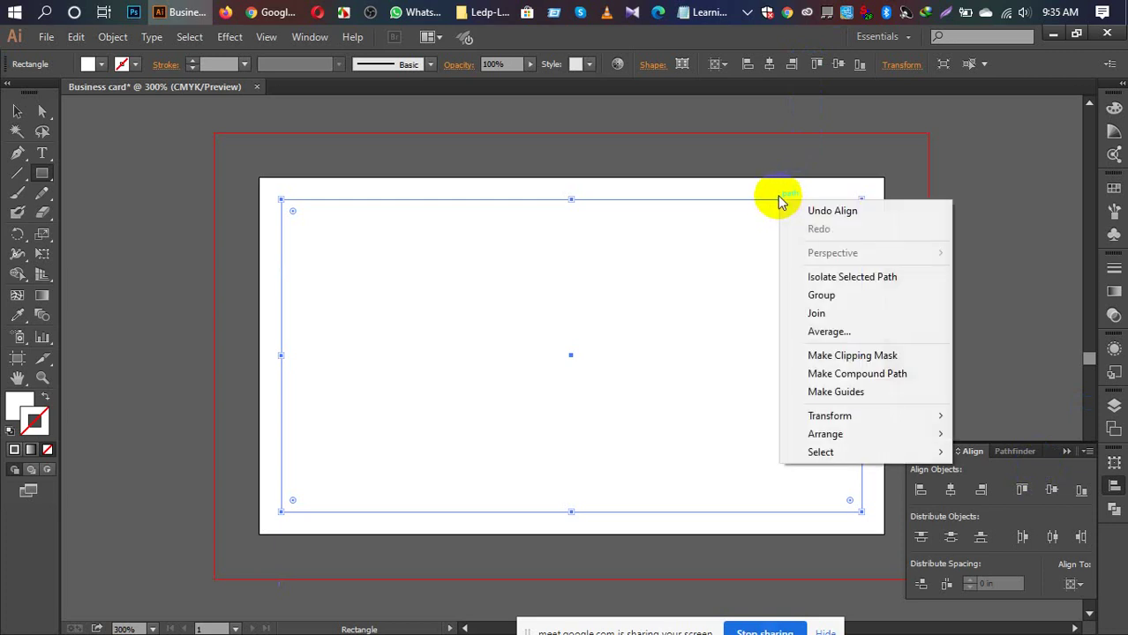
click(867, 394)
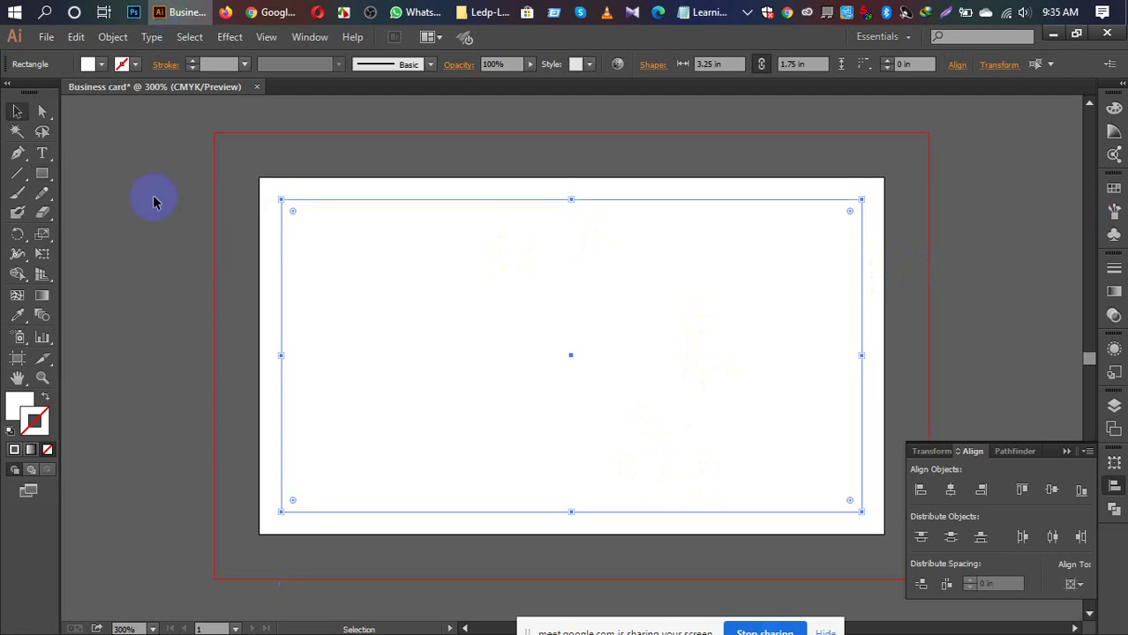
Step: Re-centre the moved safe-area guide vertically and horizontally on the artboard, then lock guides
key(v)
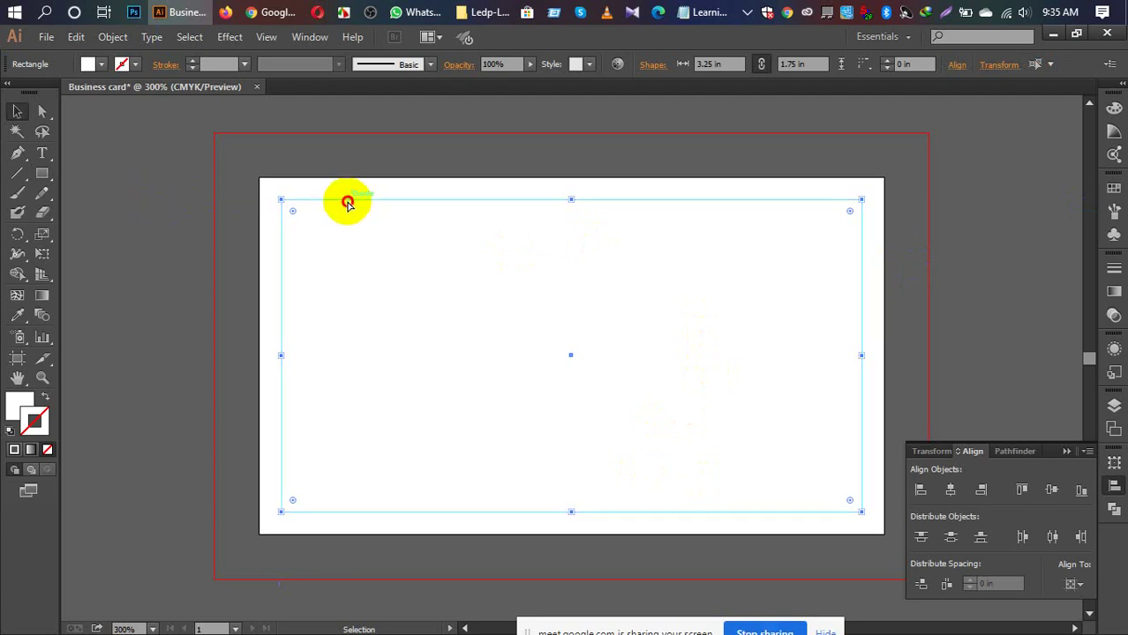
drag(345, 201, 333, 177)
drag(361, 173, 399, 168)
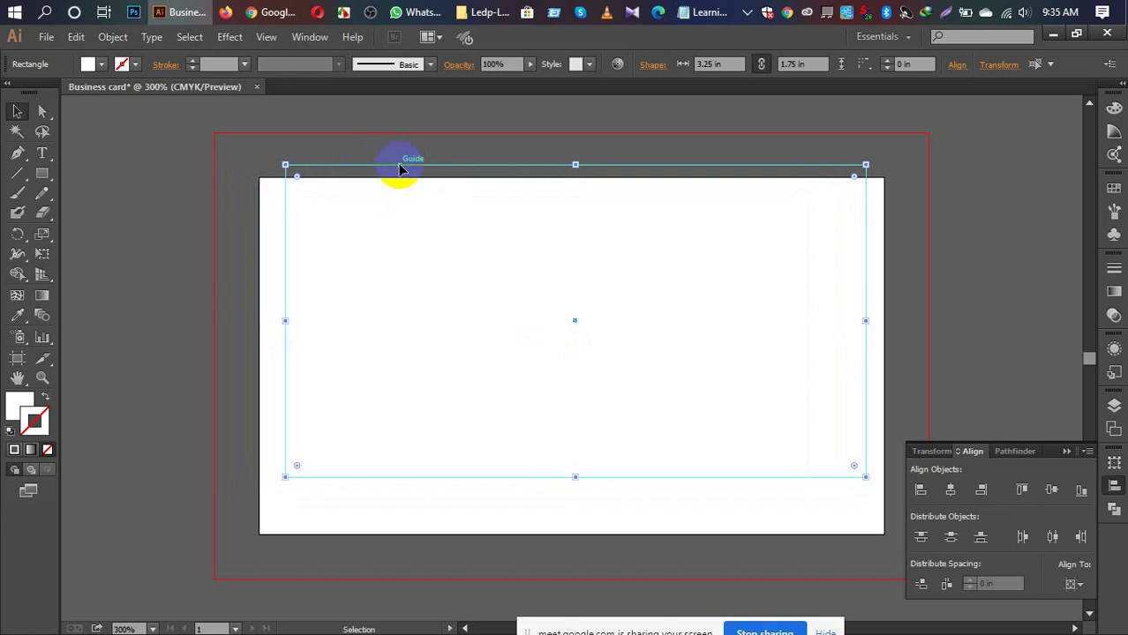
click(1050, 491)
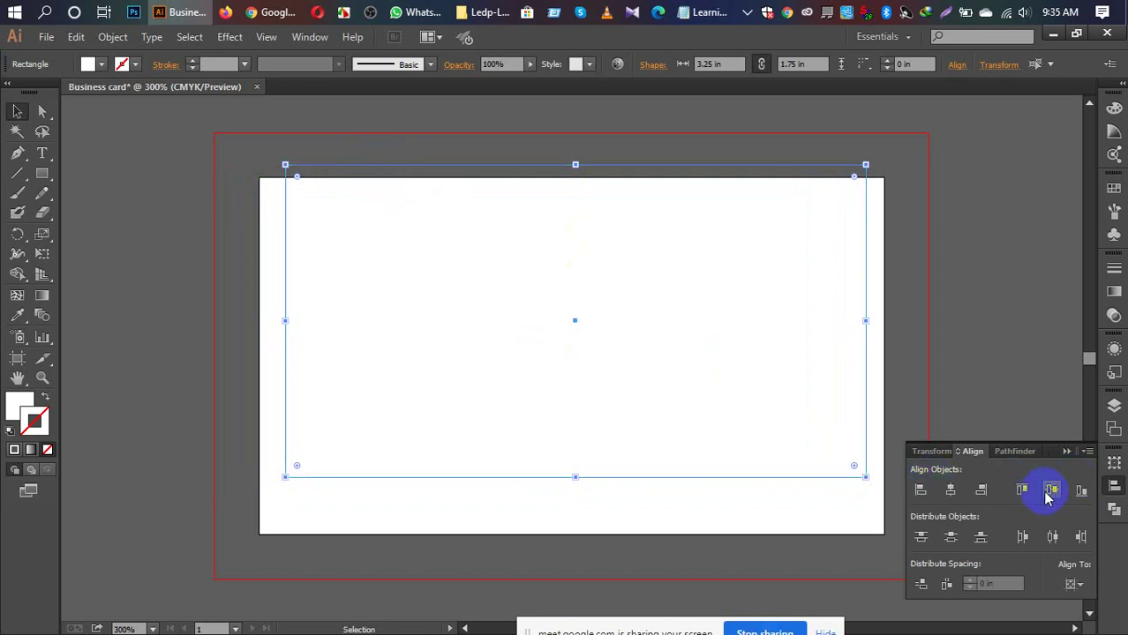
click(950, 490)
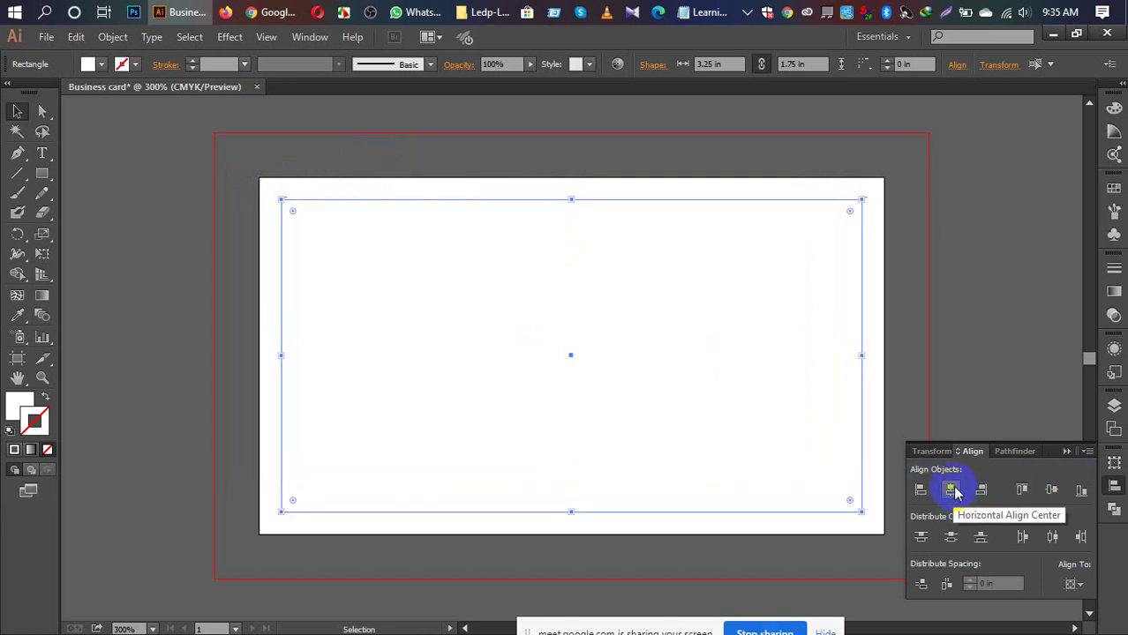
right_click(737, 204)
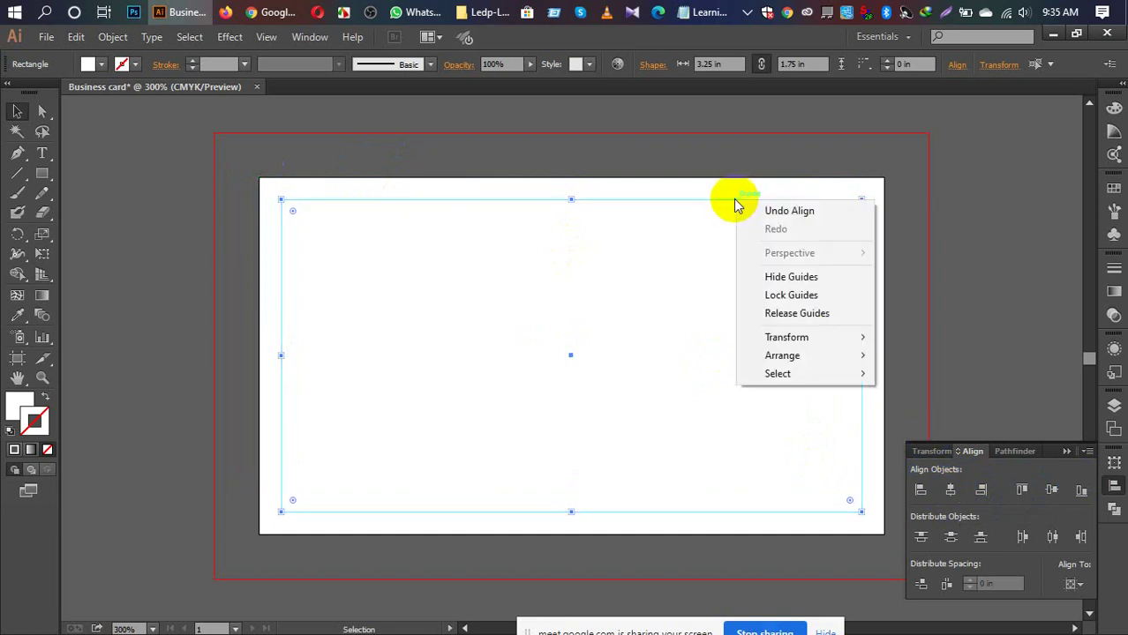
click(801, 295)
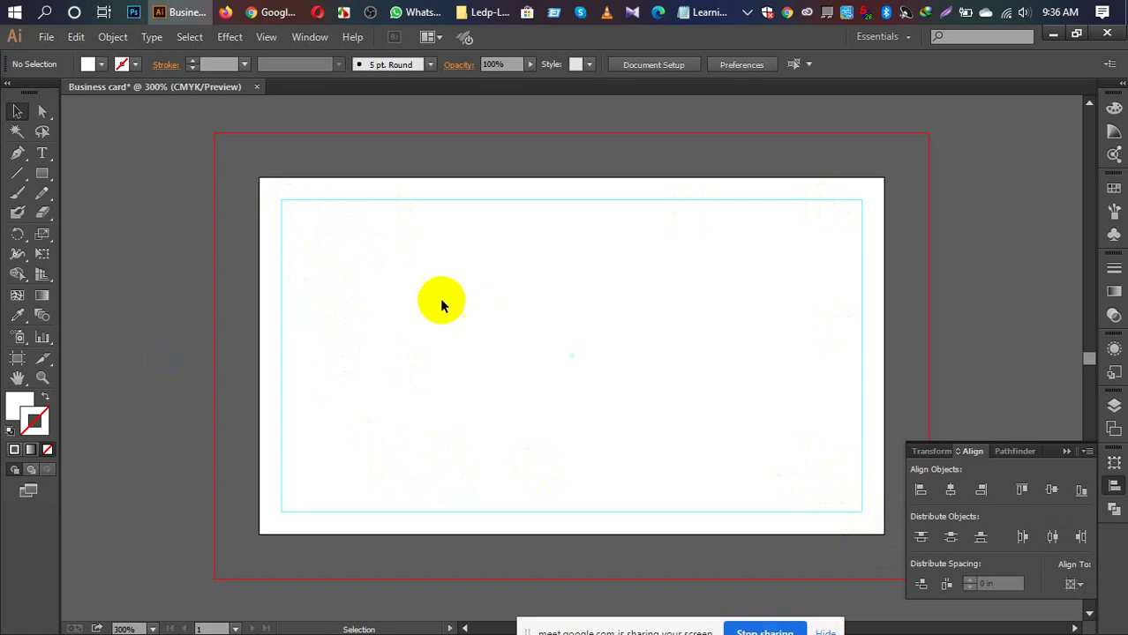
Step: Drag-select across the artboard and tuck the Align panel back into the dock
drag(468, 201, 465, 179)
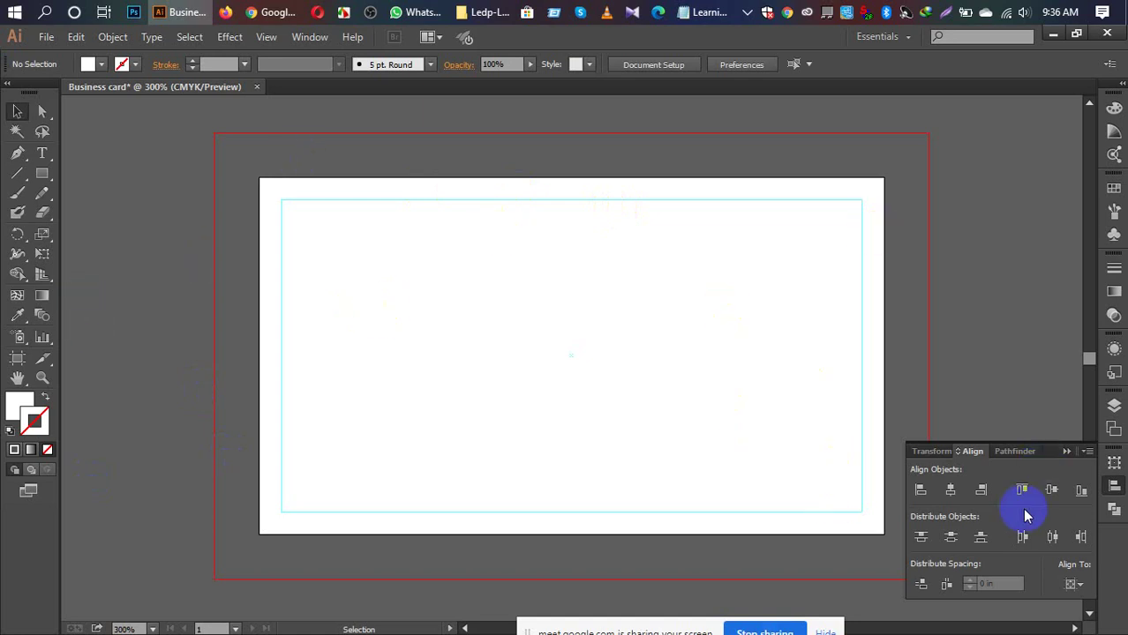
click(1065, 452)
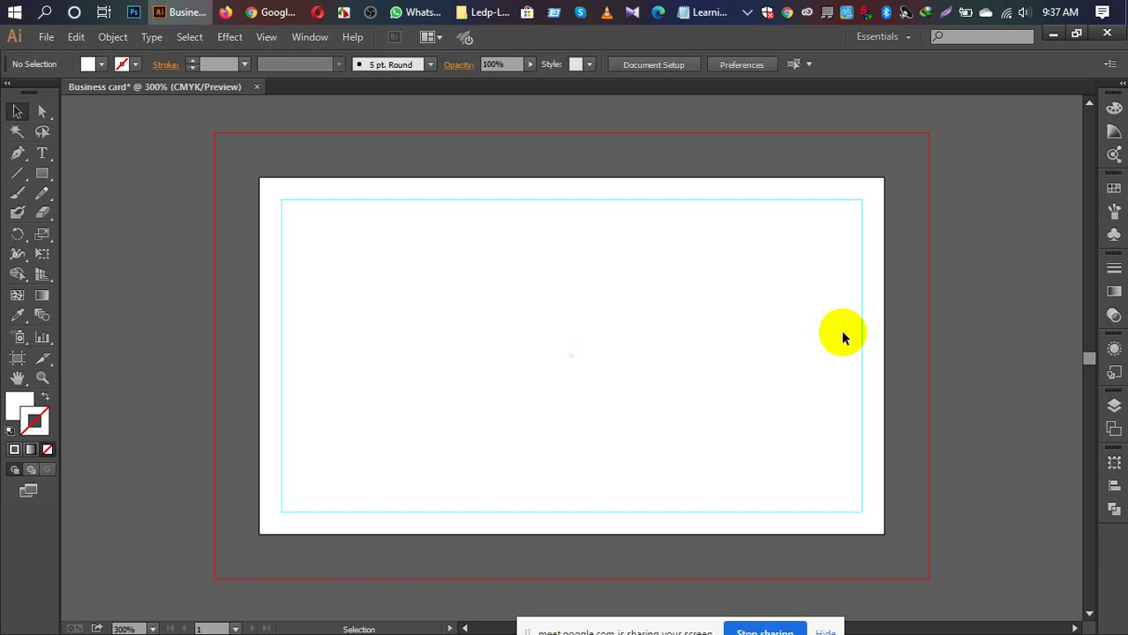
key(m)
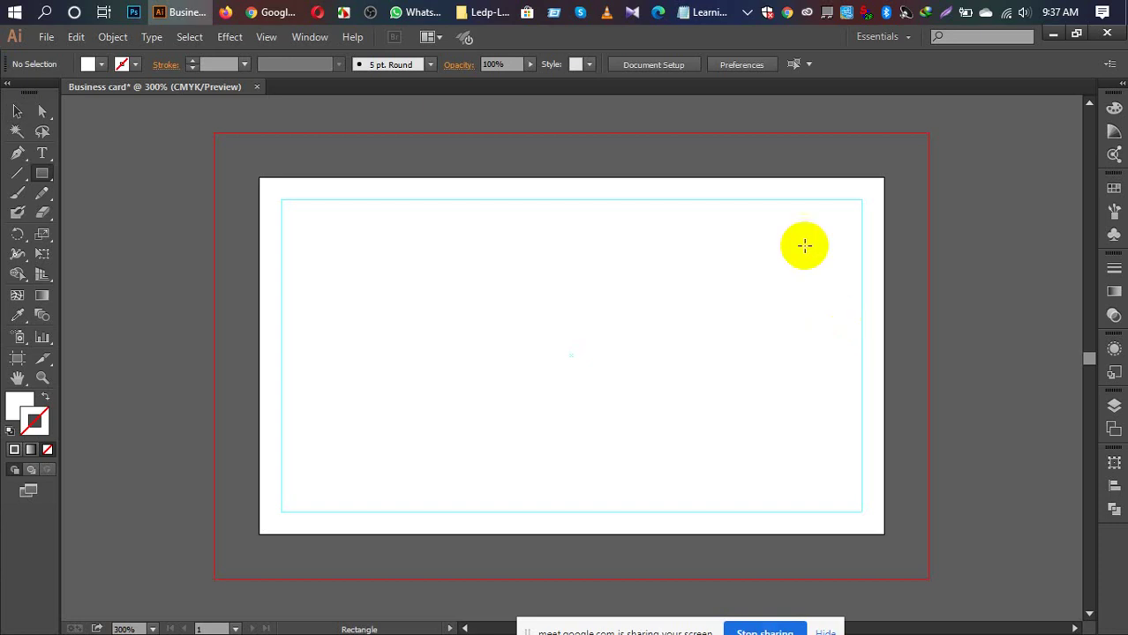
Step: Draw a trial rectangle from the artboard's top-left corner and fill it black
click(547, 282)
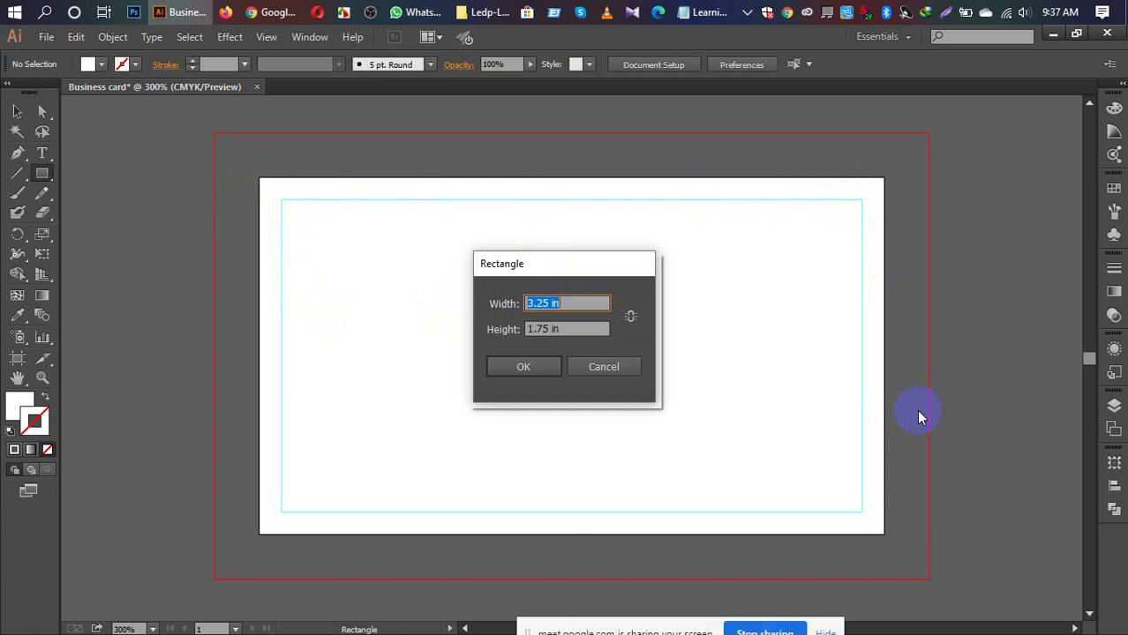
click(609, 367)
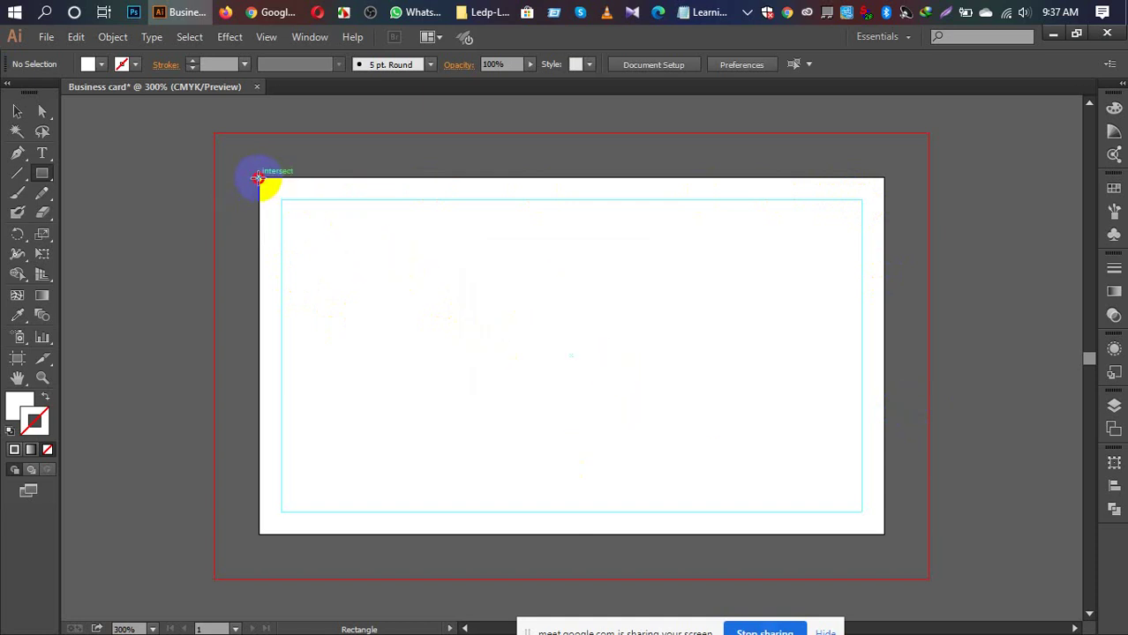
drag(261, 178, 940, 548)
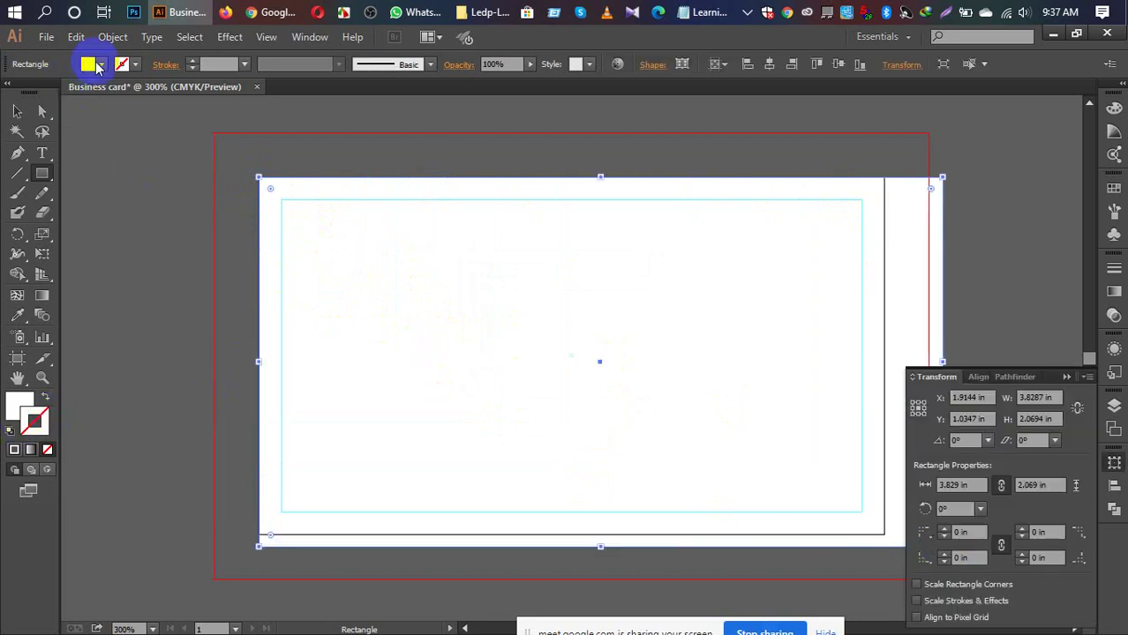
click(101, 65)
click(46, 93)
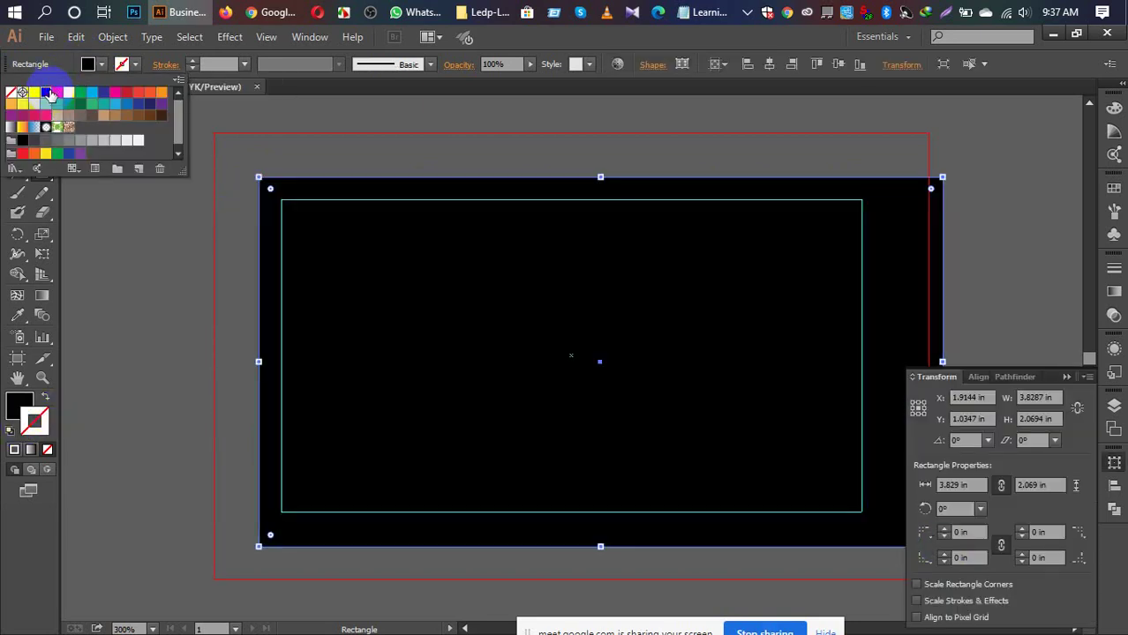
Step: Shrink the black trial rectangle toward the card edge, then delete it
key(Escape)
key(v)
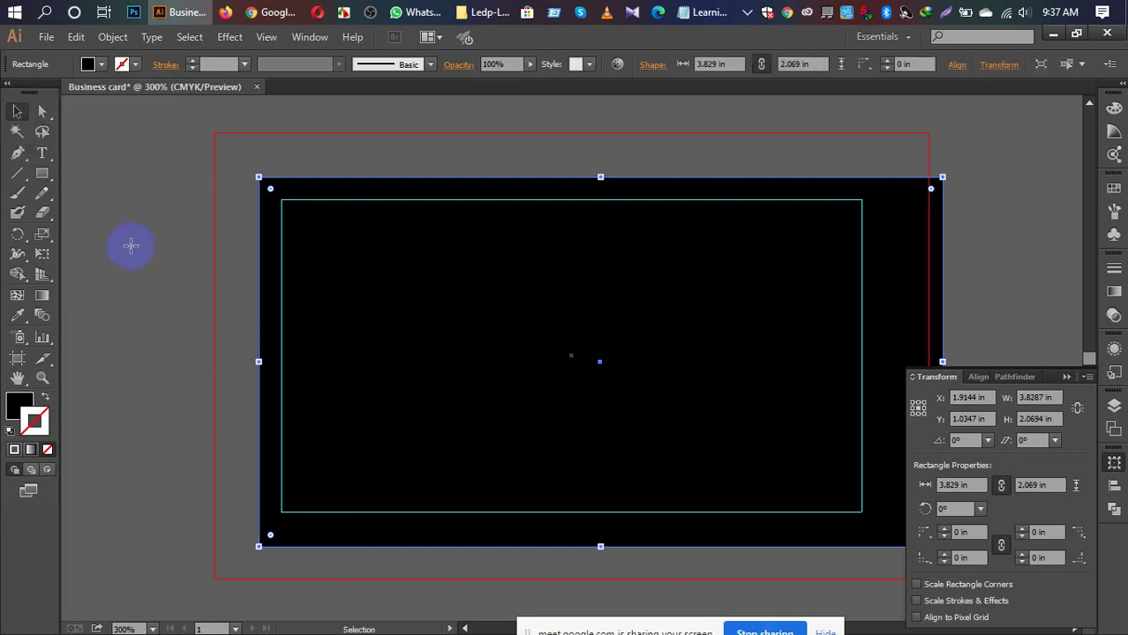
drag(939, 181, 873, 177)
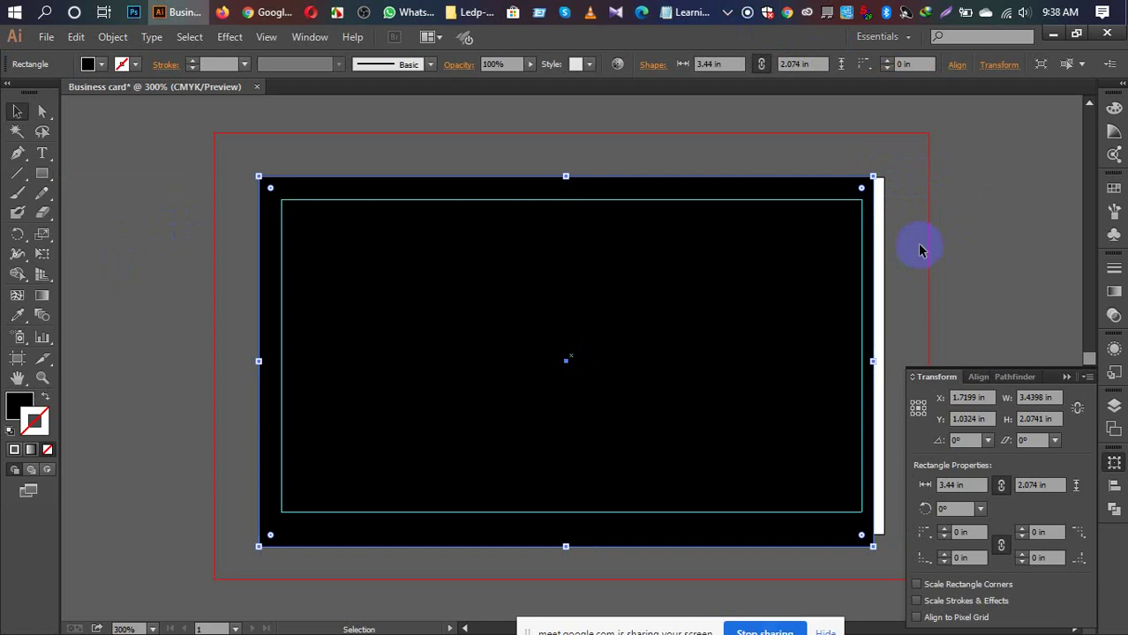
key(Delete)
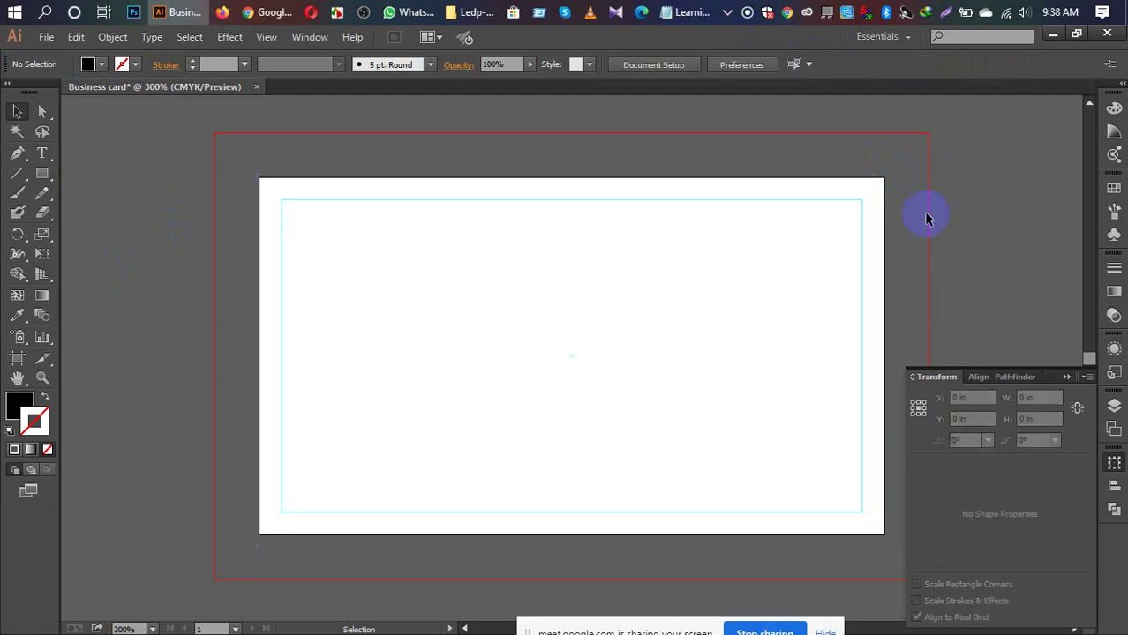
Step: Enter width 3.5 in and height 2 in in the Rectangle dialog to create the black rectangle
key(m)
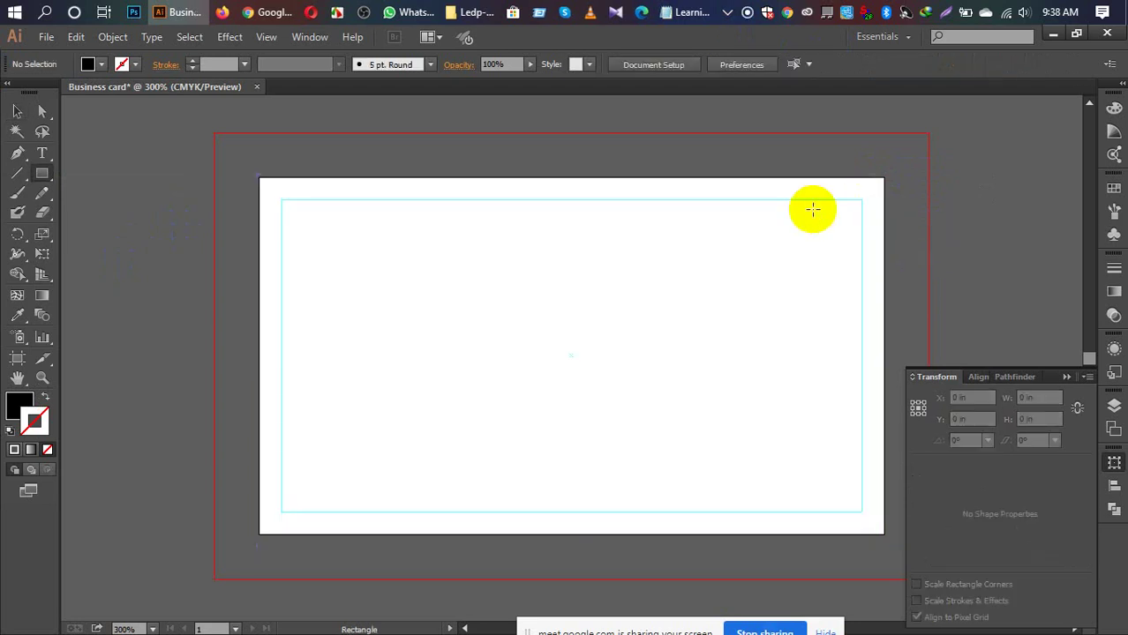
click(484, 305)
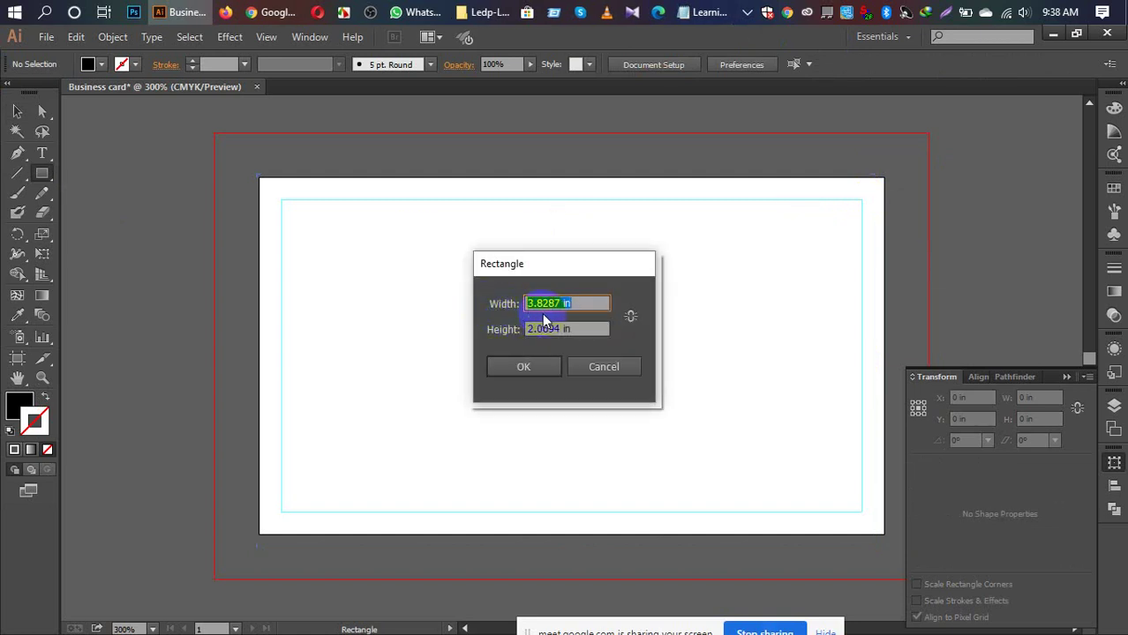
click(562, 303)
drag(566, 303, 536, 304)
text(5)
double_click(536, 303)
drag(560, 330, 536, 328)
key(BackSpace)
key(BackSpace)
key(BackSpace)
text(2)
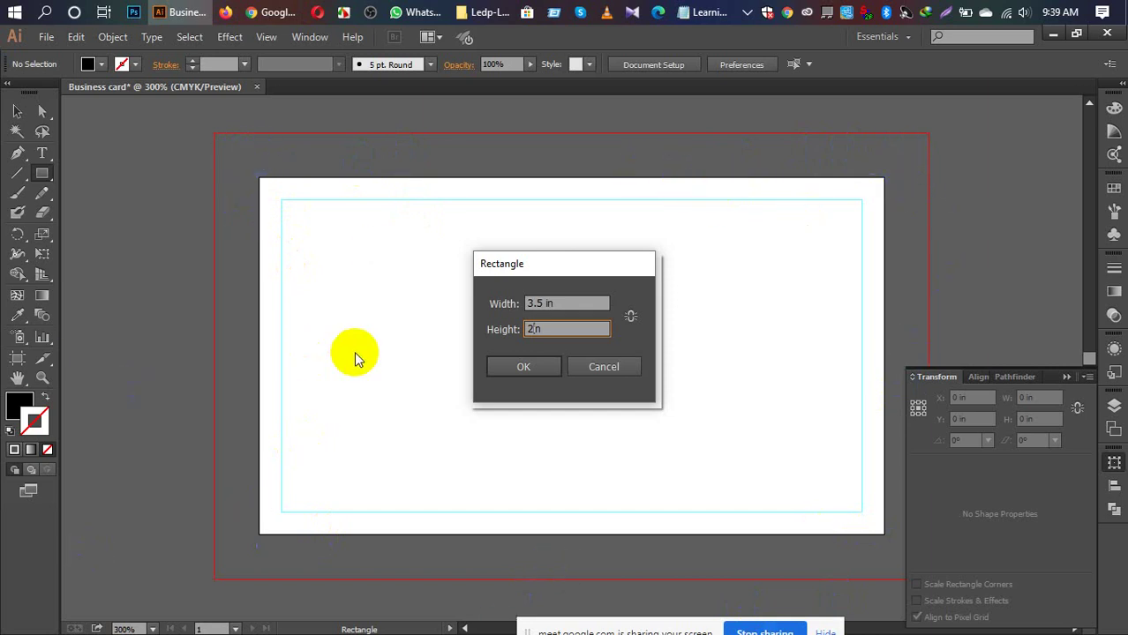
click(528, 370)
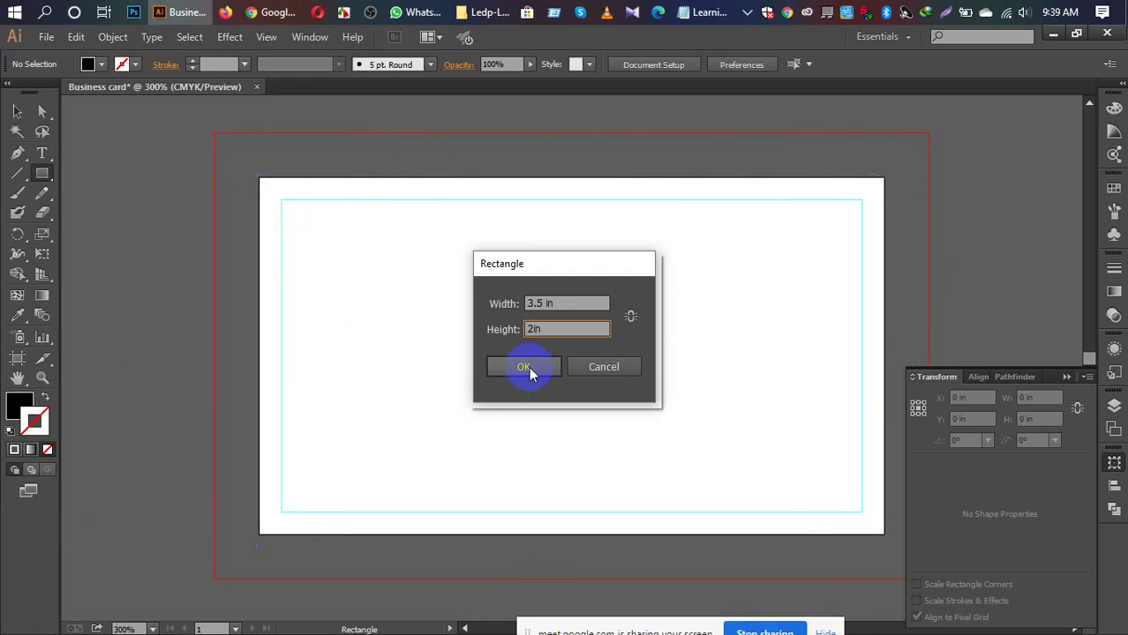
click(526, 375)
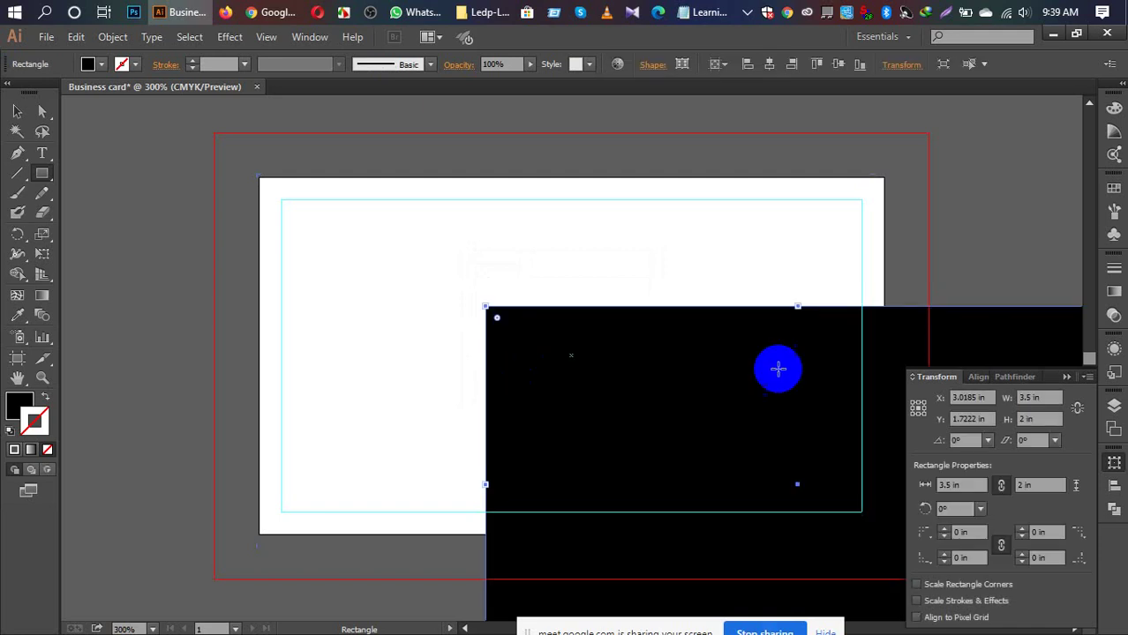
Step: Align the black rectangle to the artboard, centring it vertically and horizontally
click(1112, 486)
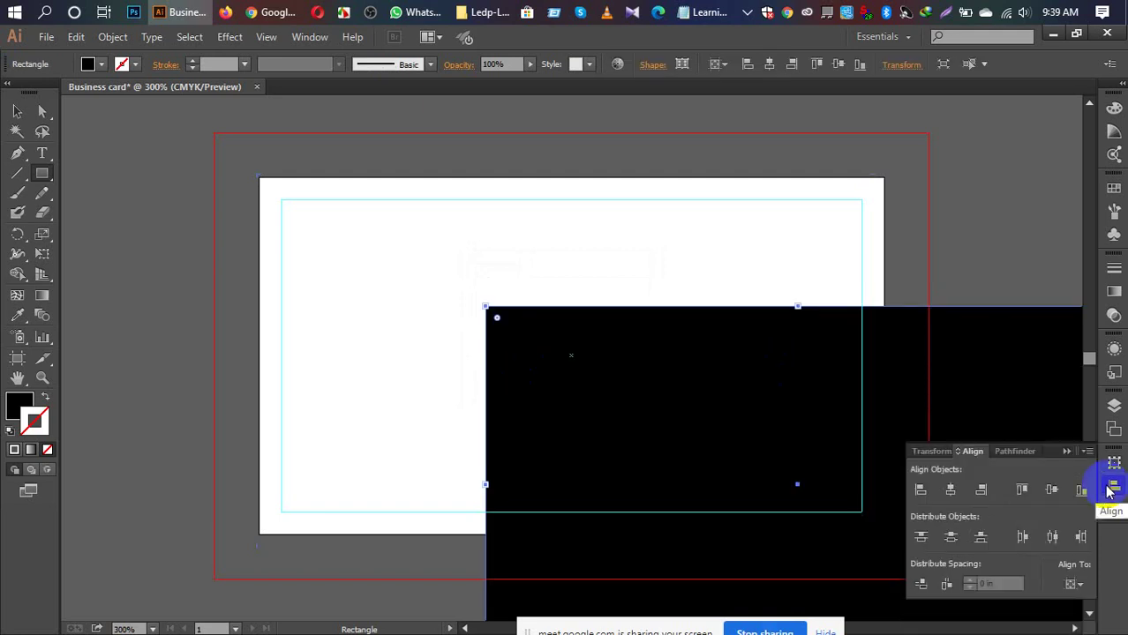
click(1072, 586)
click(1071, 584)
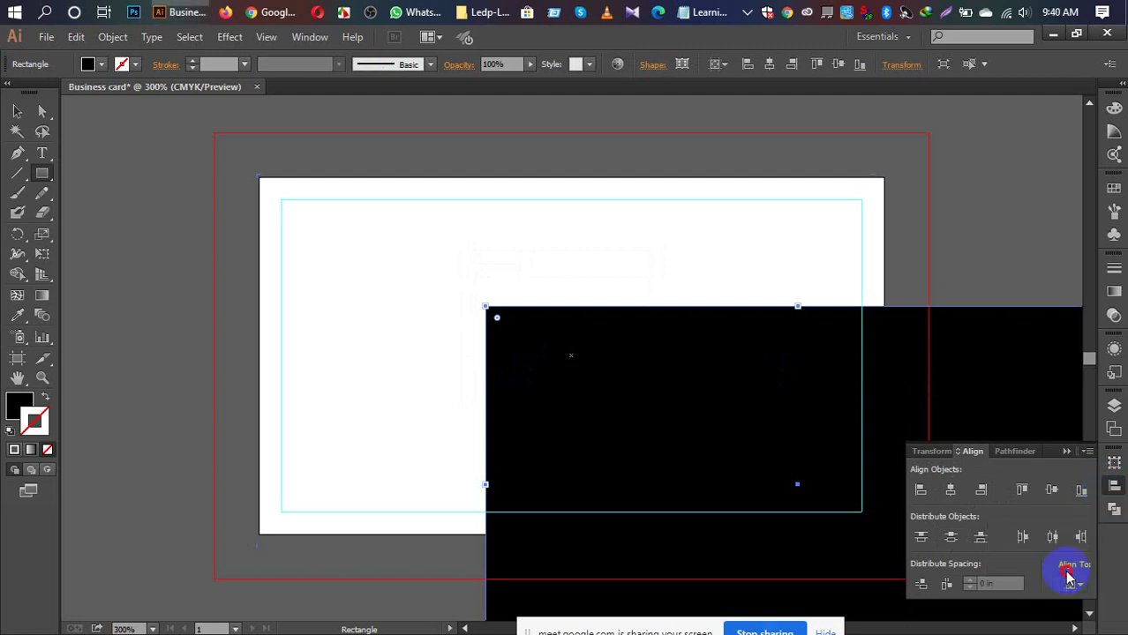
click(1021, 490)
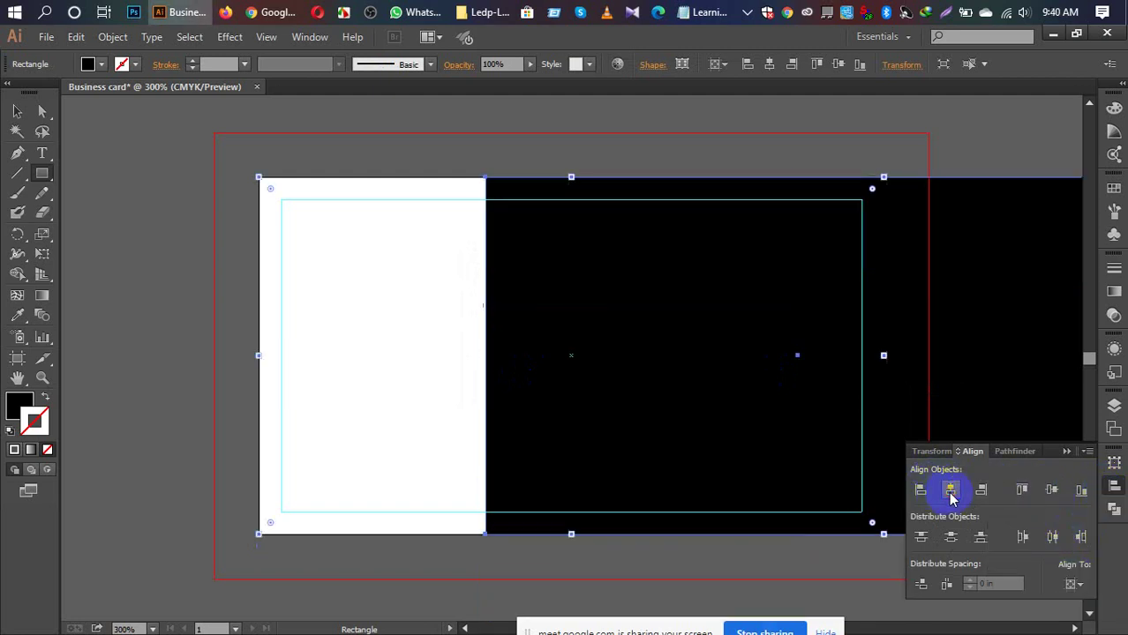
click(948, 494)
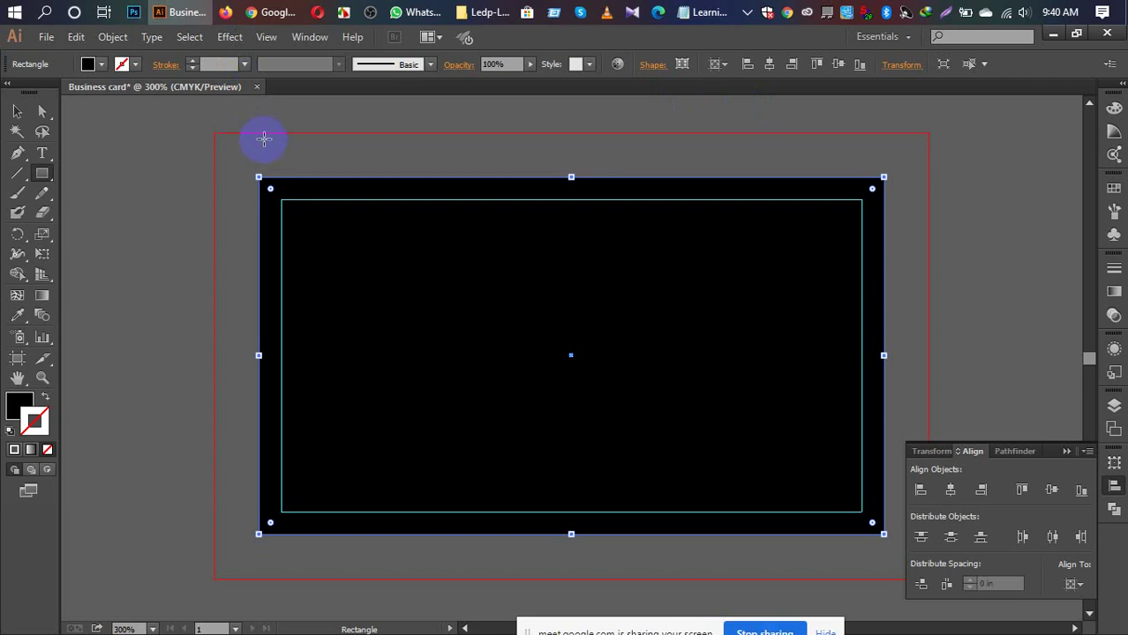
key(v)
key(ctrl+minus)
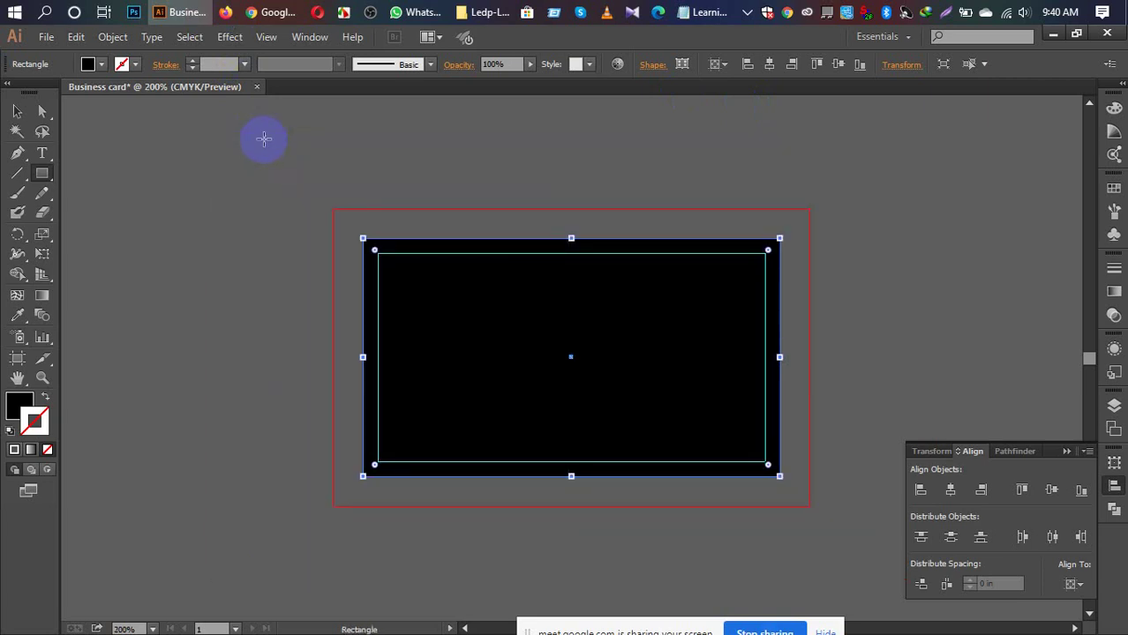
key(v)
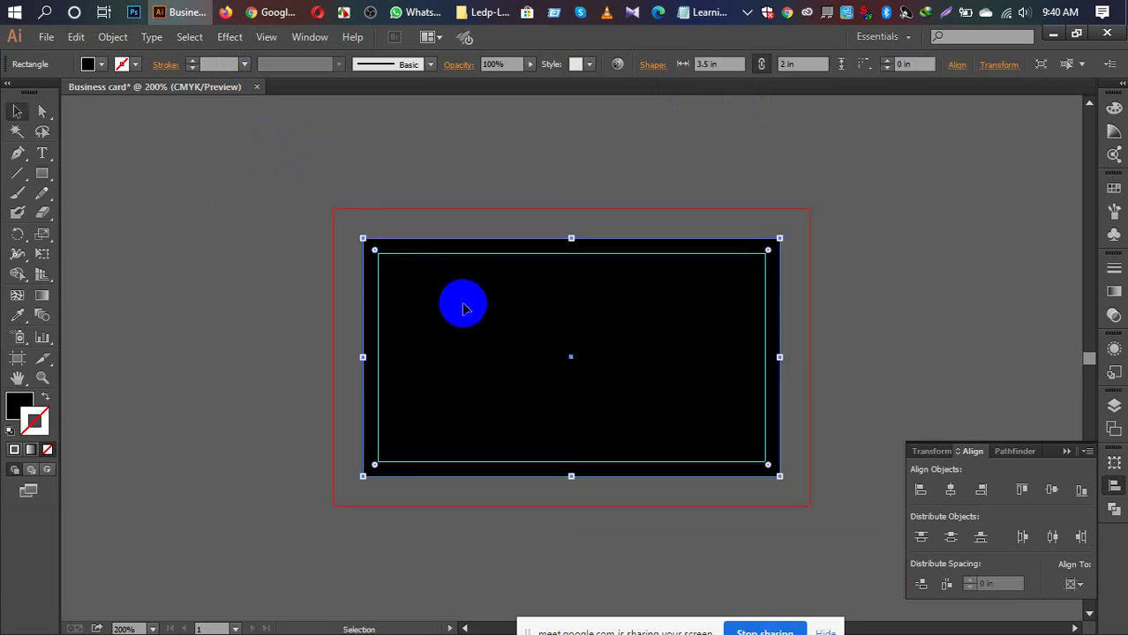
click(288, 183)
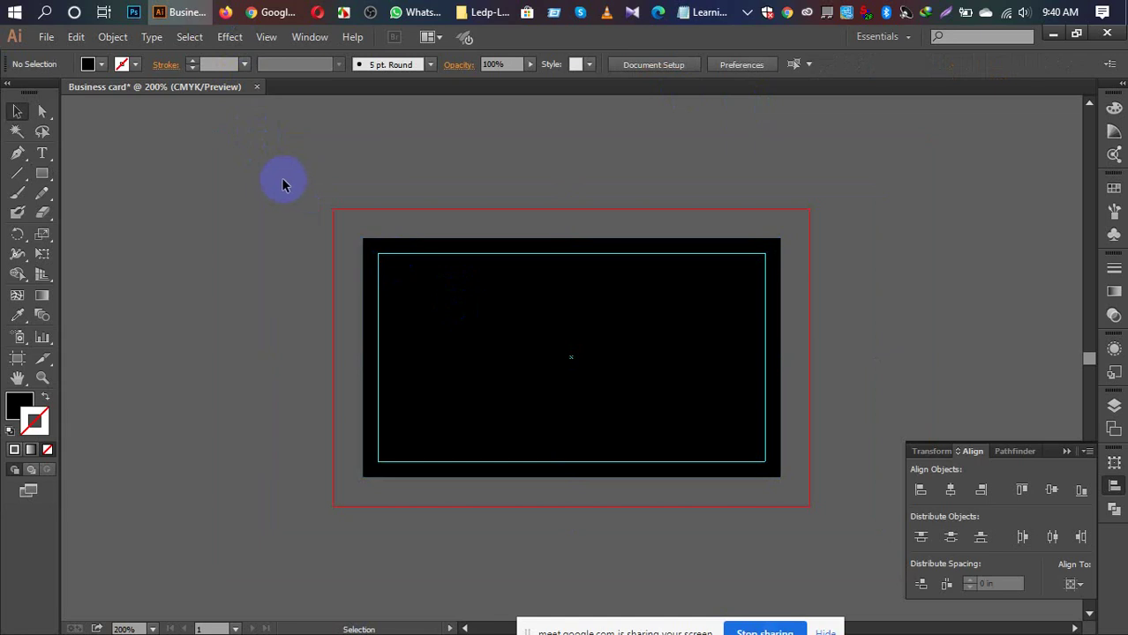
click(444, 242)
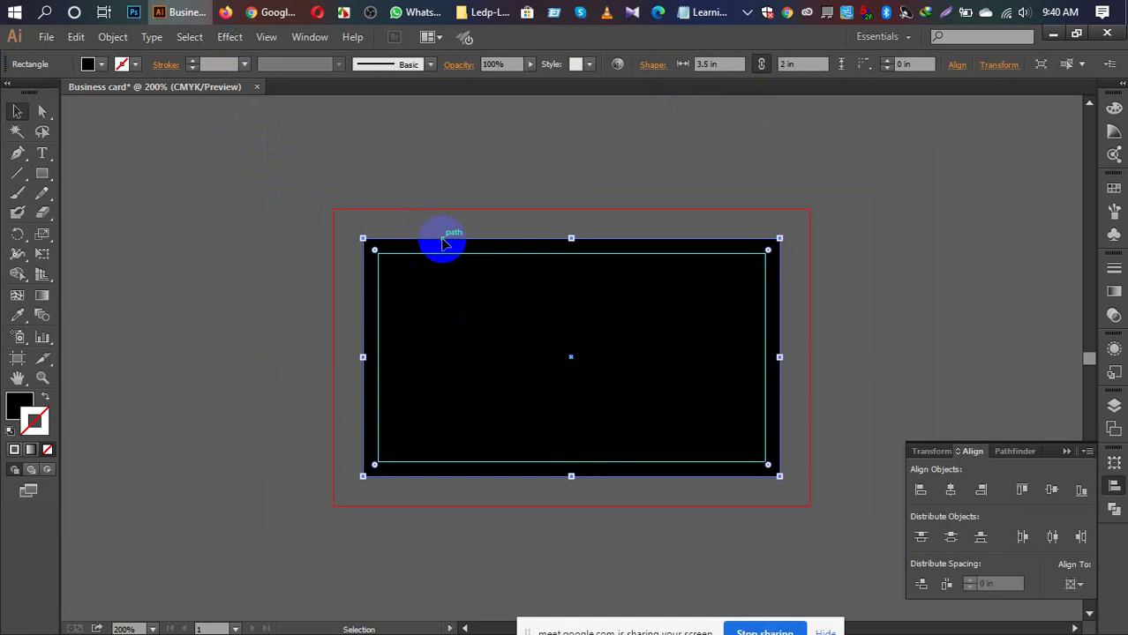
key(a)
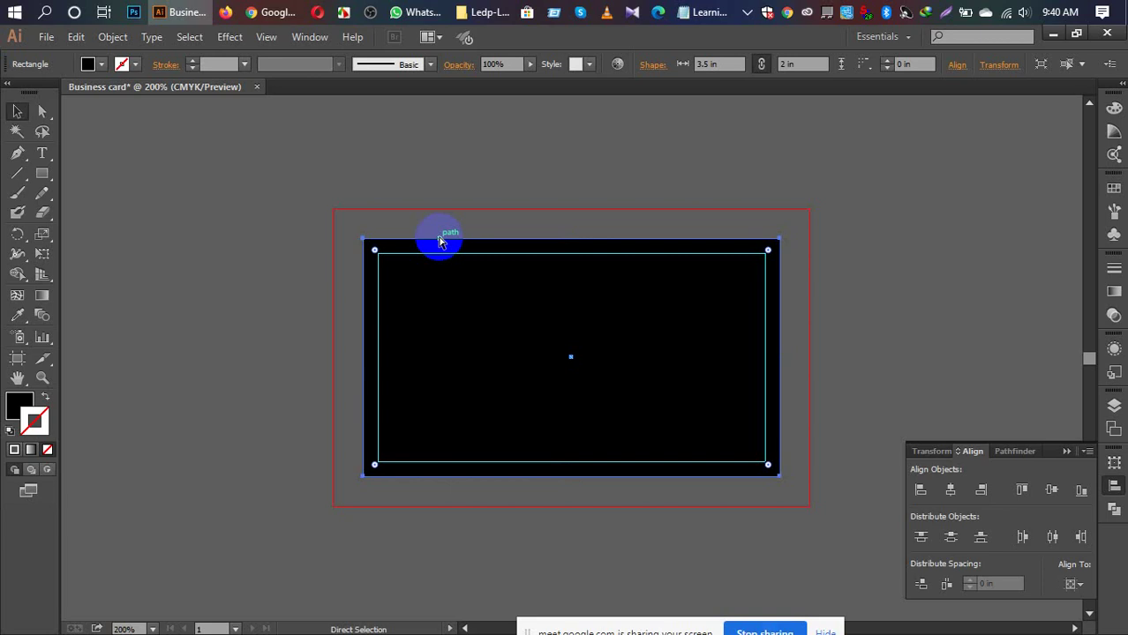
click(438, 235)
key(v)
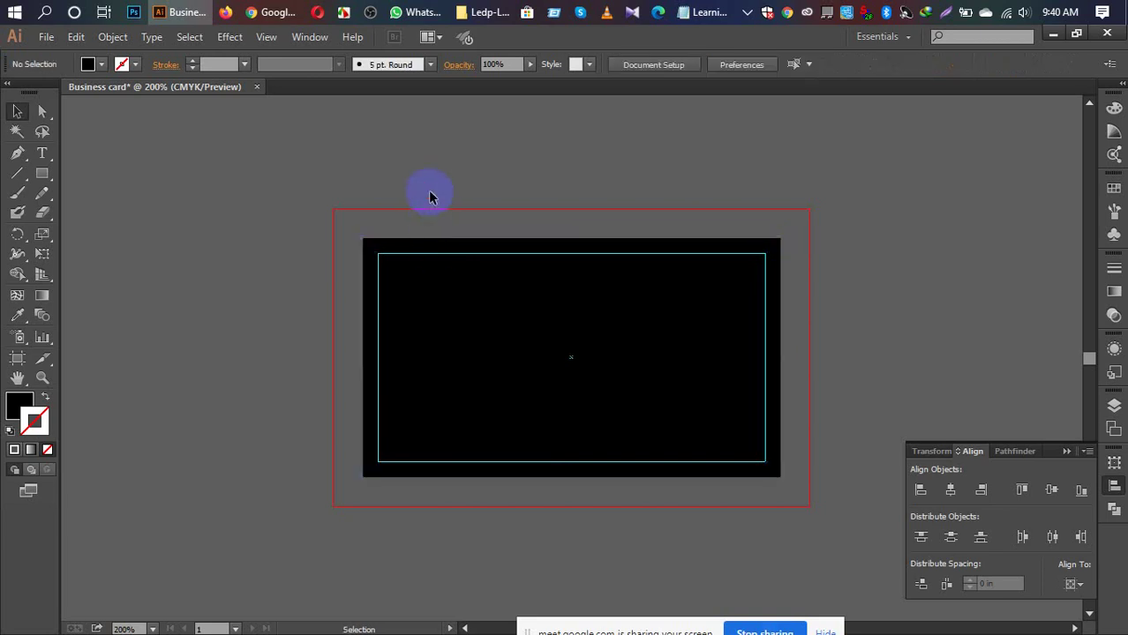
right_click(452, 249)
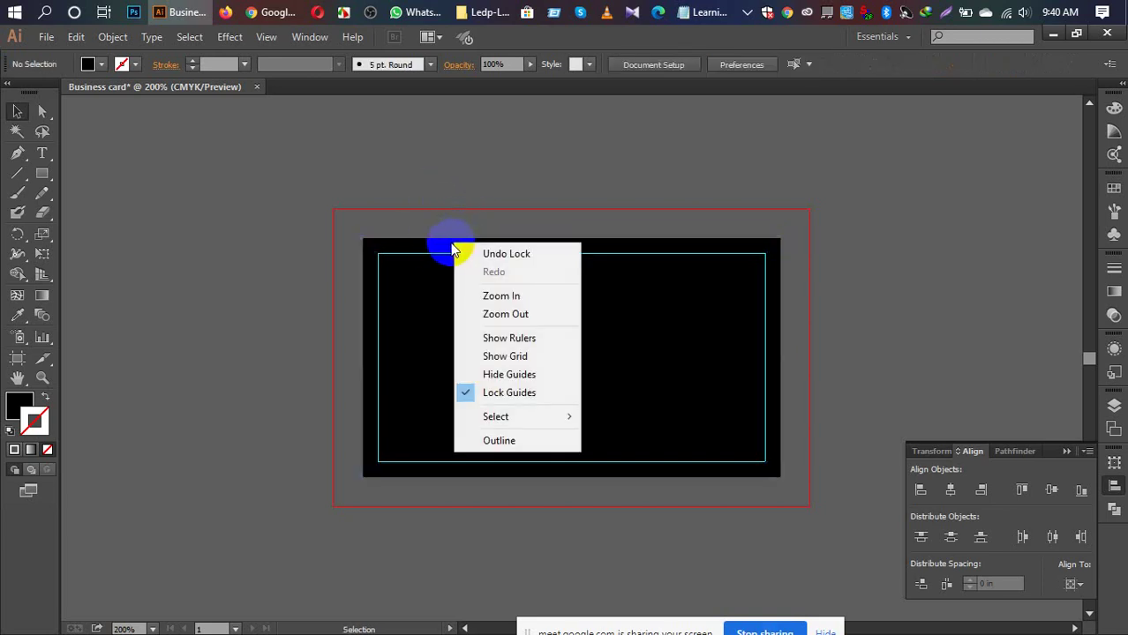
click(449, 246)
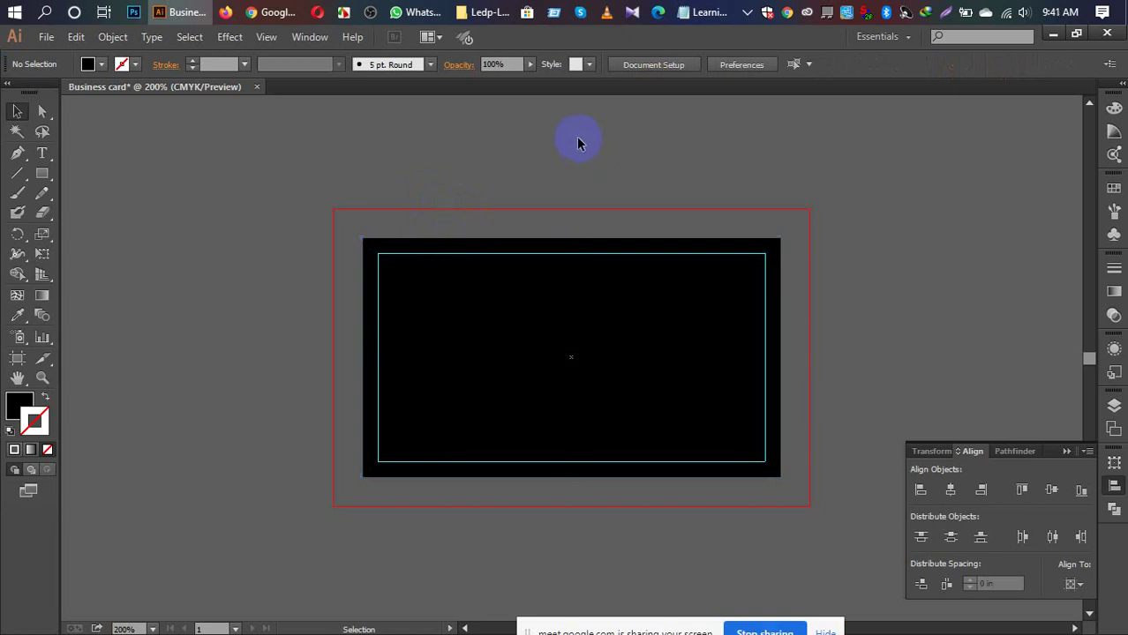
Step: Select the black background rectangle and fill it with CMYK Cyan from the swatches
click(96, 67)
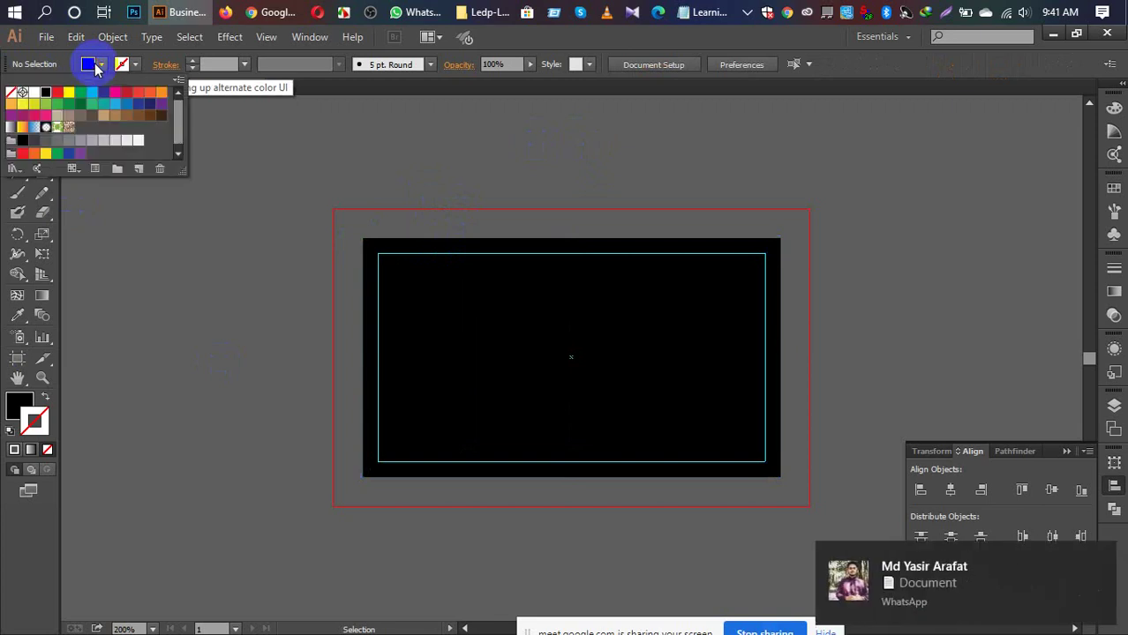
click(93, 91)
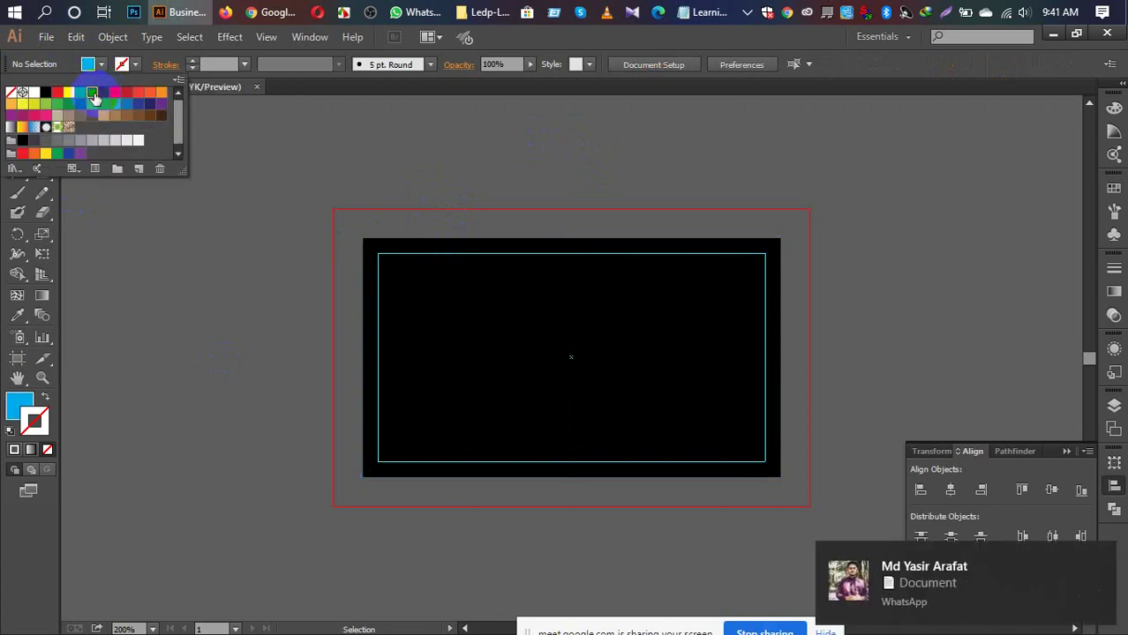
click(399, 351)
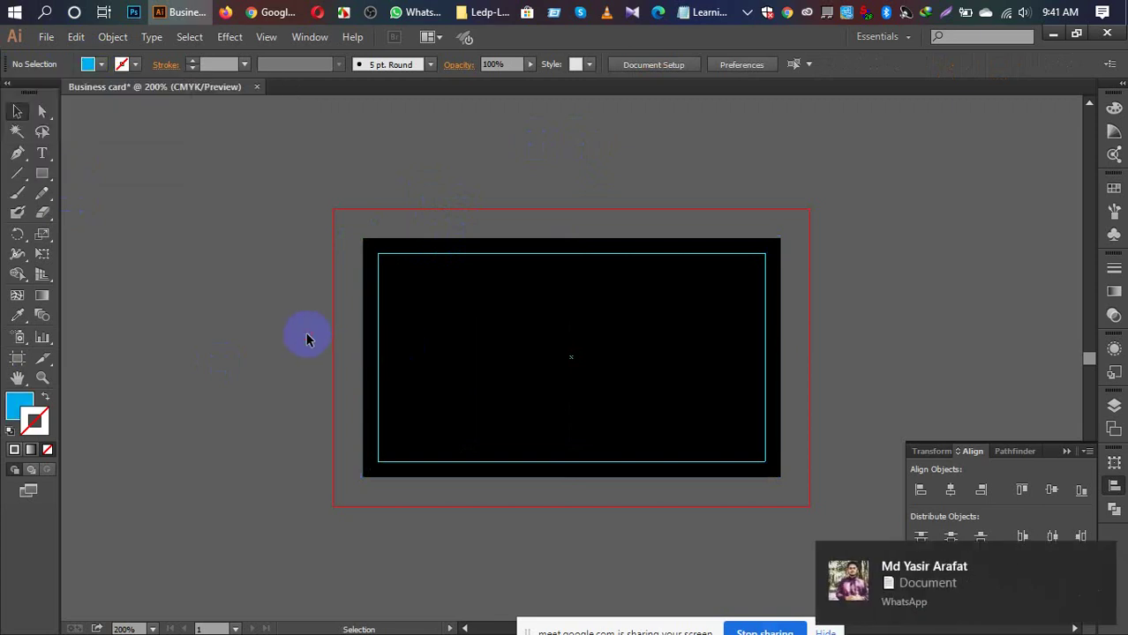
drag(413, 341, 423, 337)
click(417, 326)
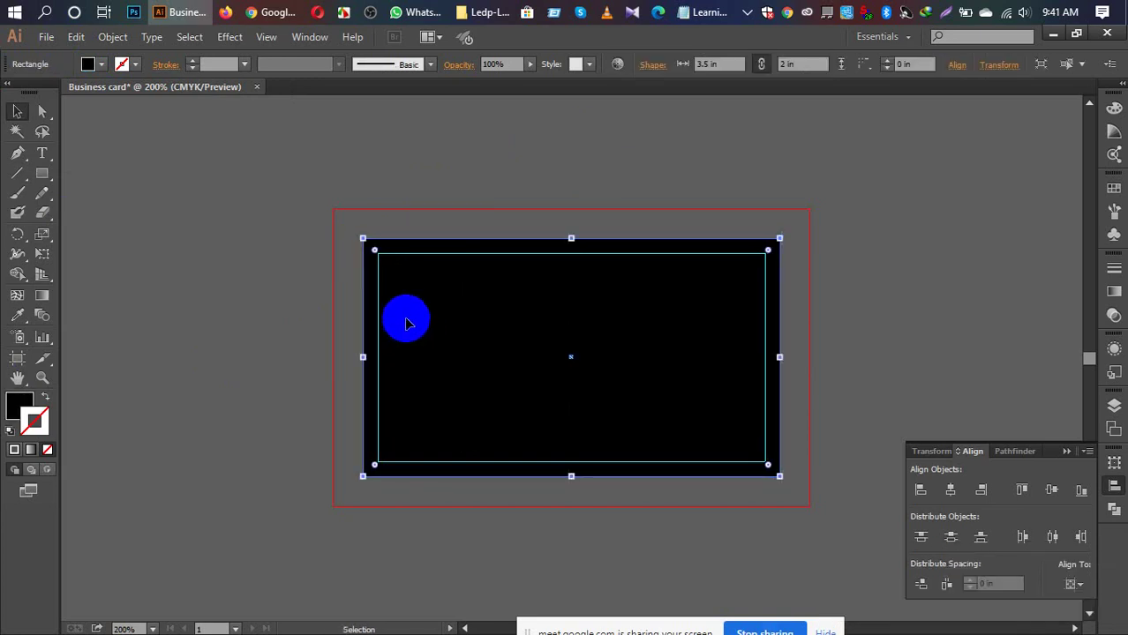
click(279, 230)
click(455, 317)
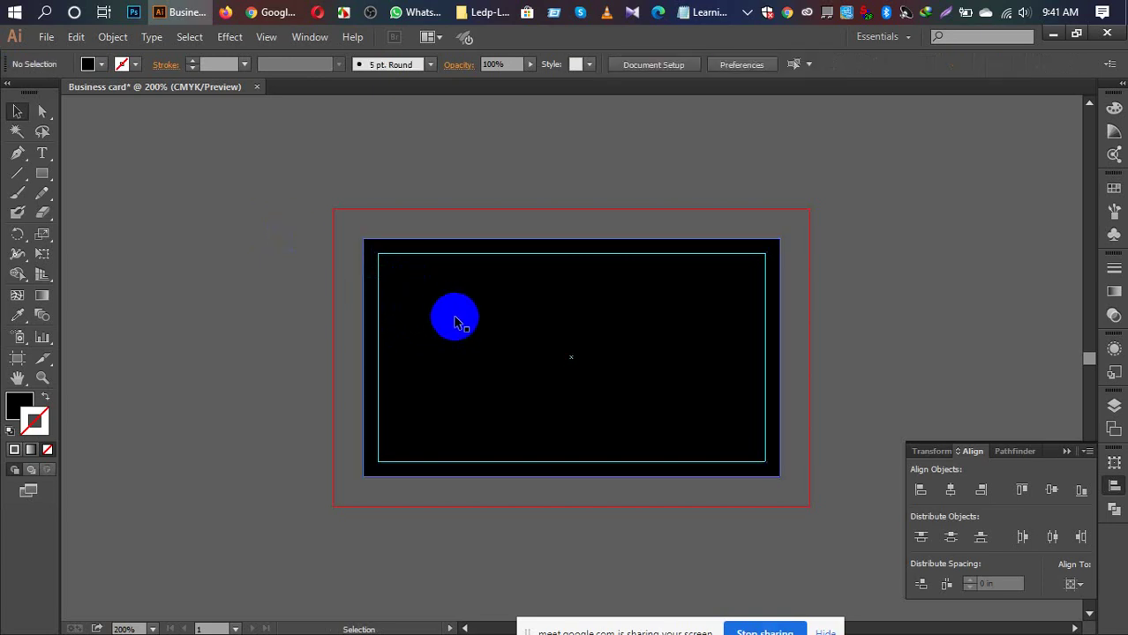
click(88, 64)
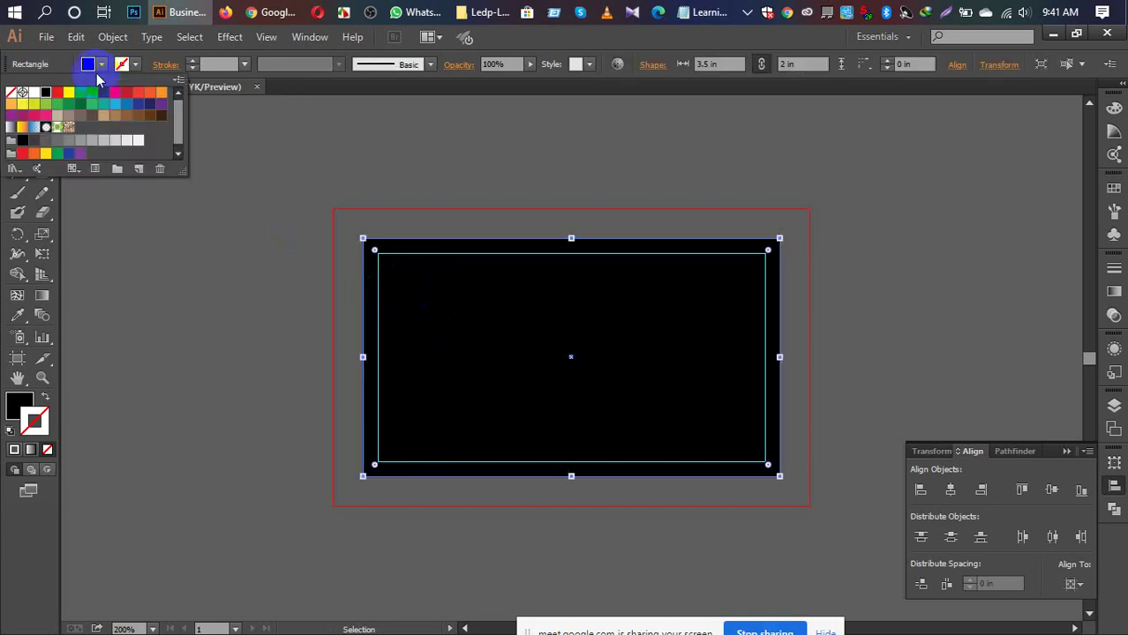
click(90, 95)
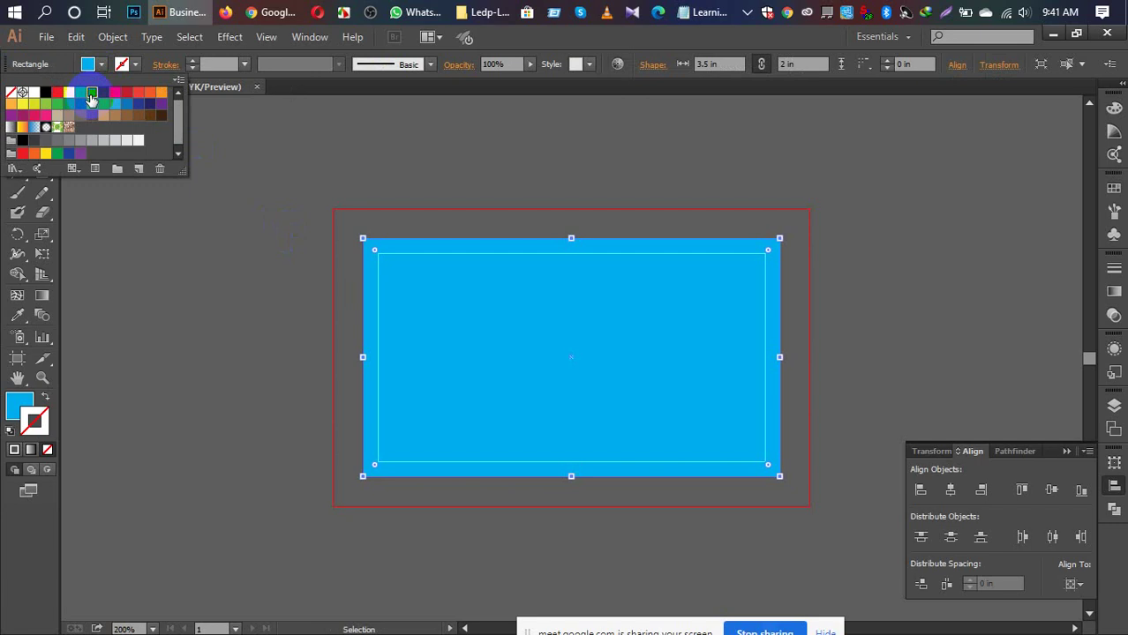
key(Escape)
Step: Open the Color panel and its options menu, then close the menu
click(1114, 108)
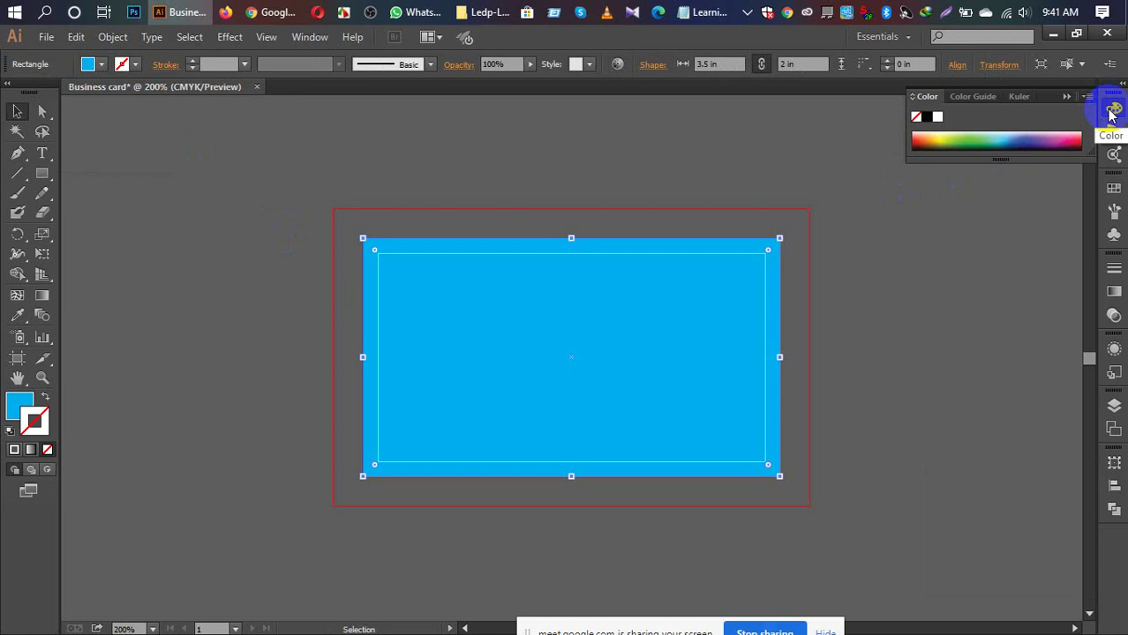
click(1087, 97)
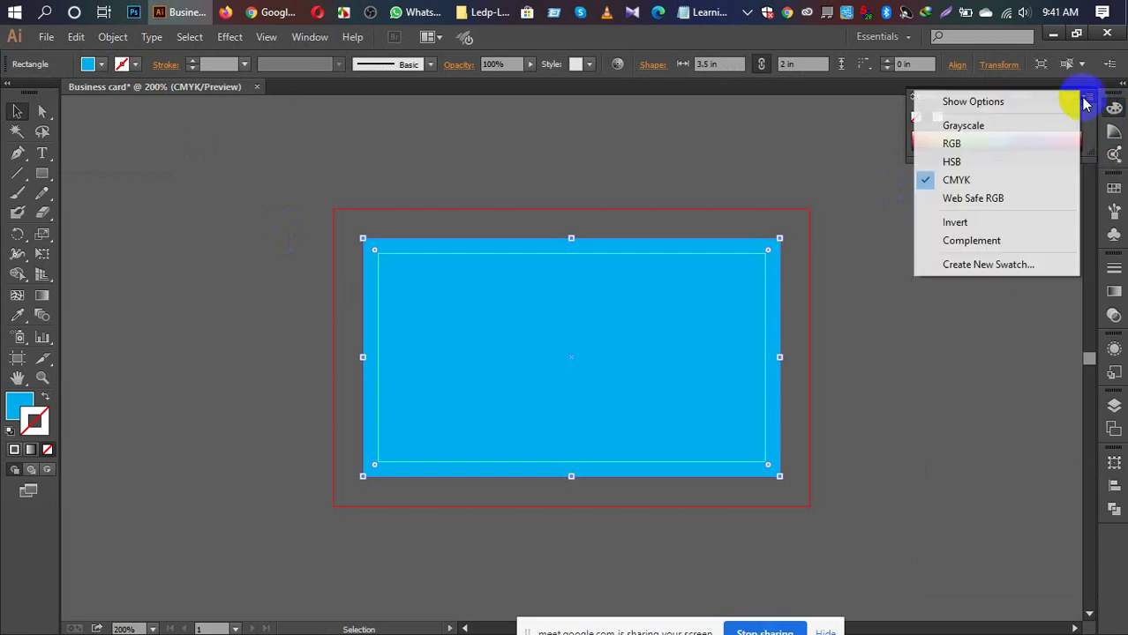
click(888, 134)
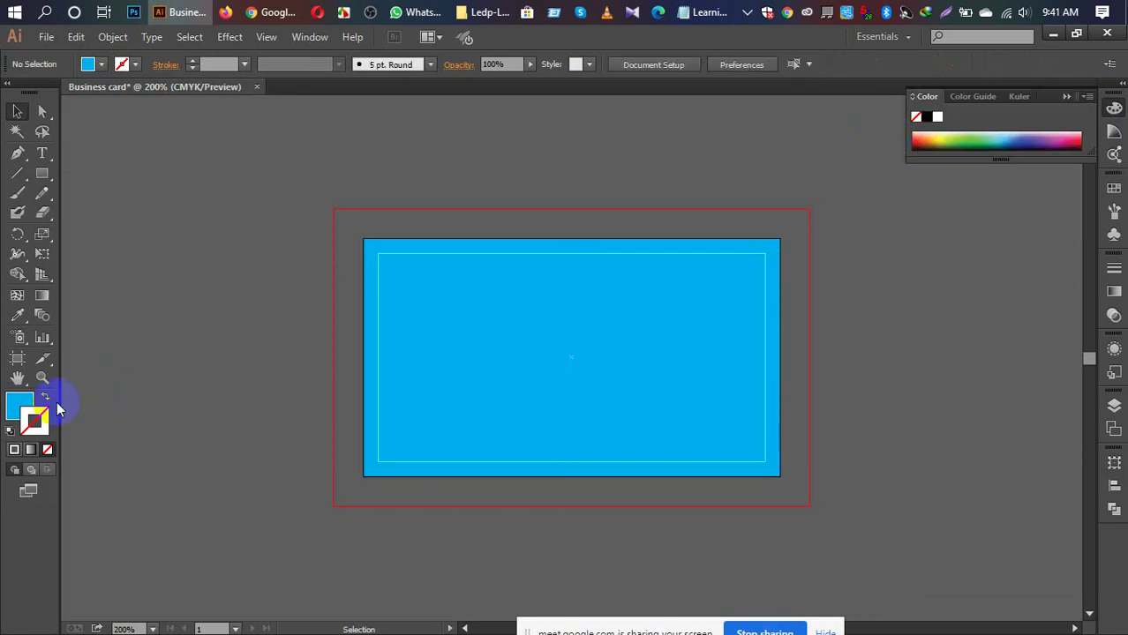
Step: Deselect all and set the fill to dark grey 303030 in the Color Picker
click(18, 404)
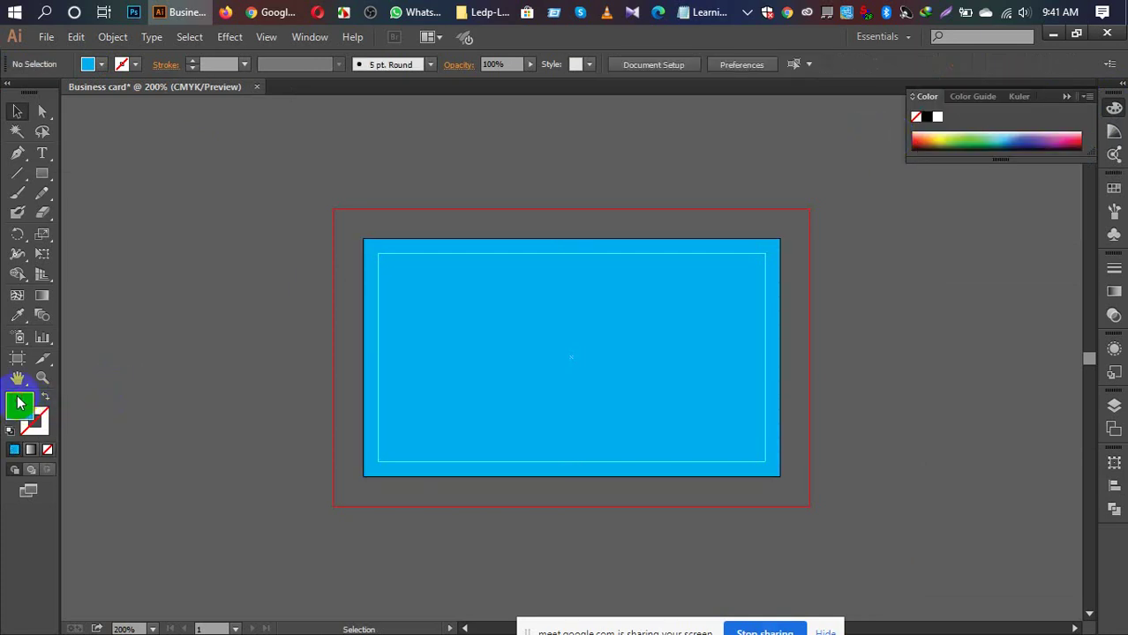
double_click(20, 404)
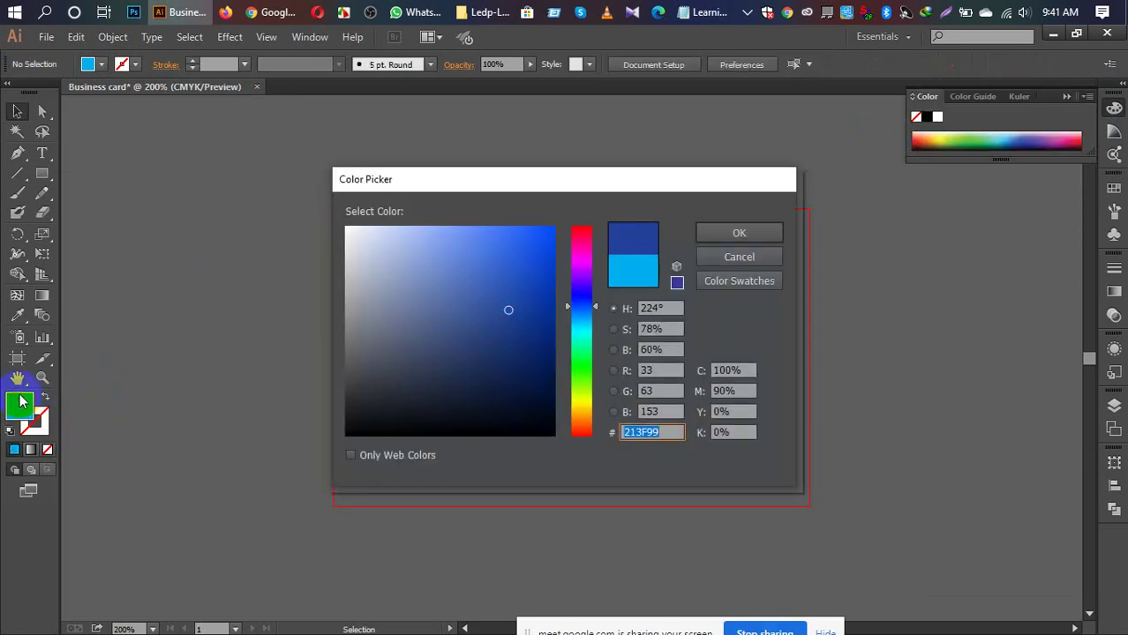
text(303030)
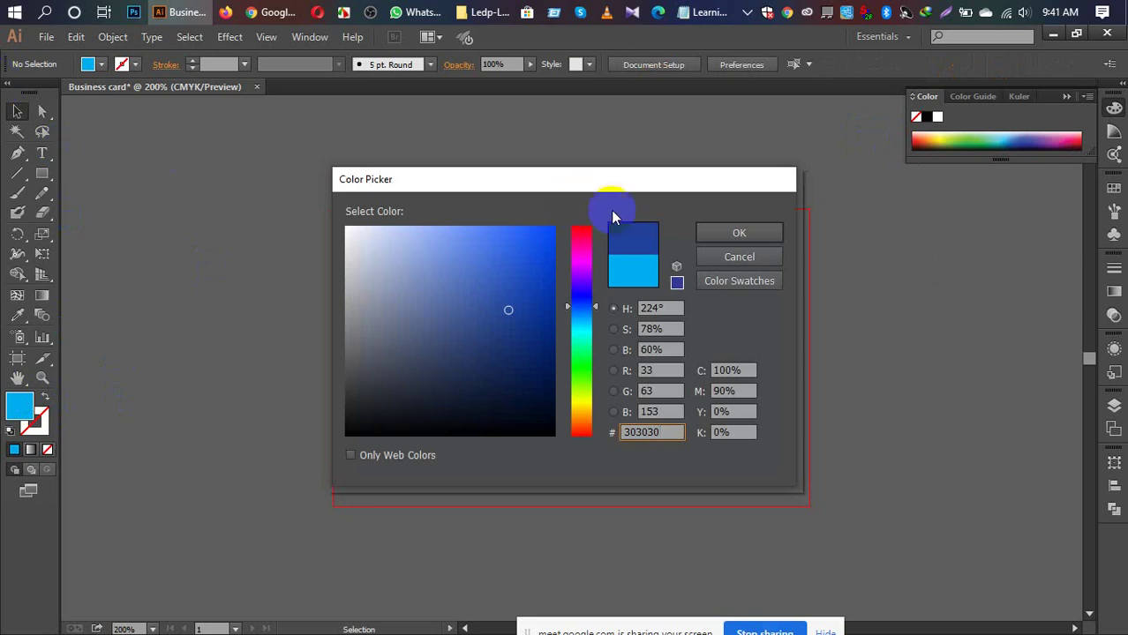
click(733, 232)
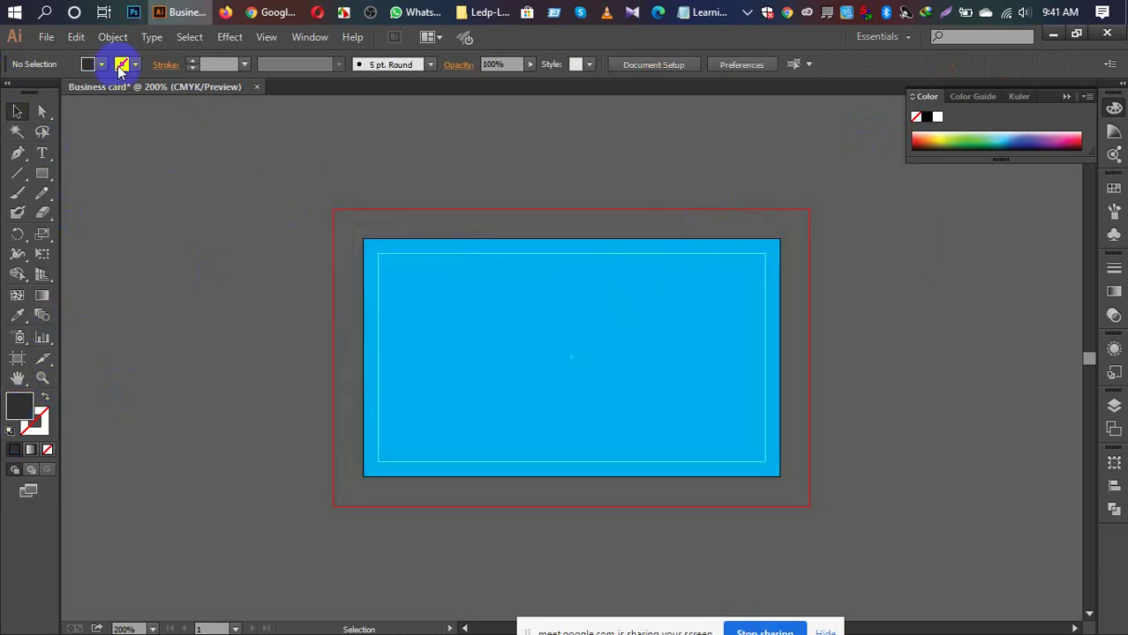
Step: Reopen the fill Color Picker, try hex 287EFB, then settle on blue 3D6FEA
click(25, 404)
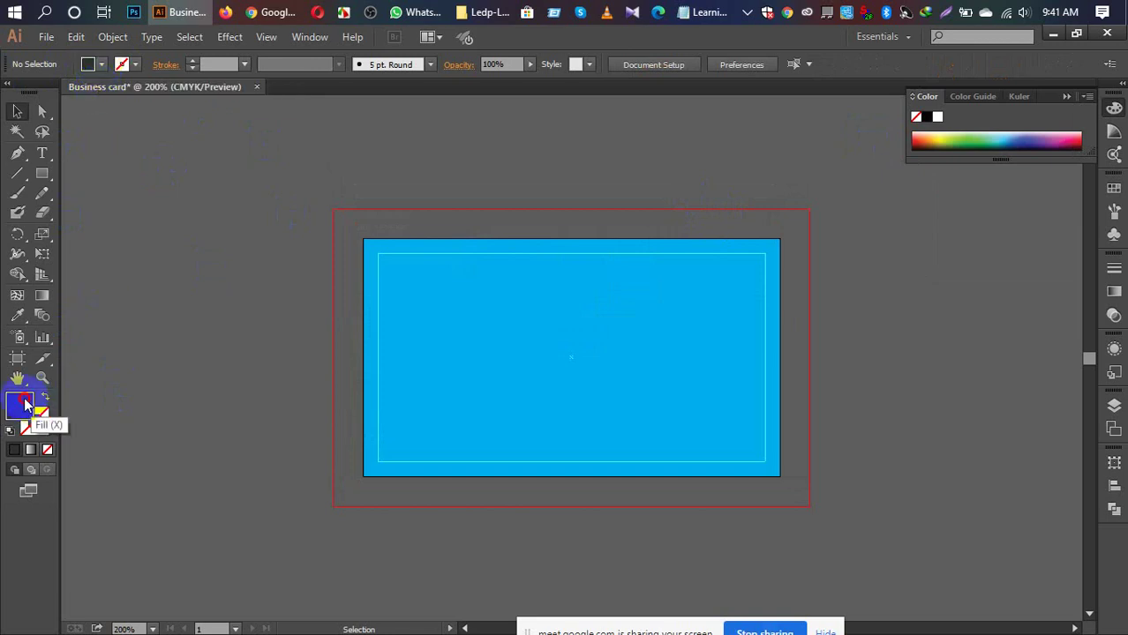
double_click(24, 404)
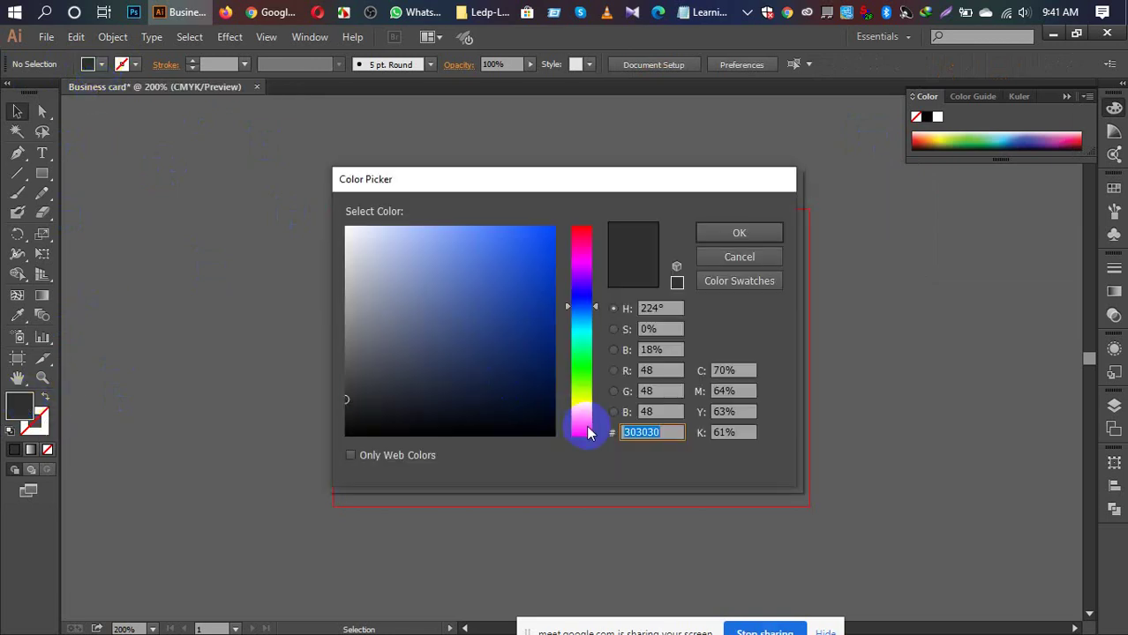
text(287EF7)
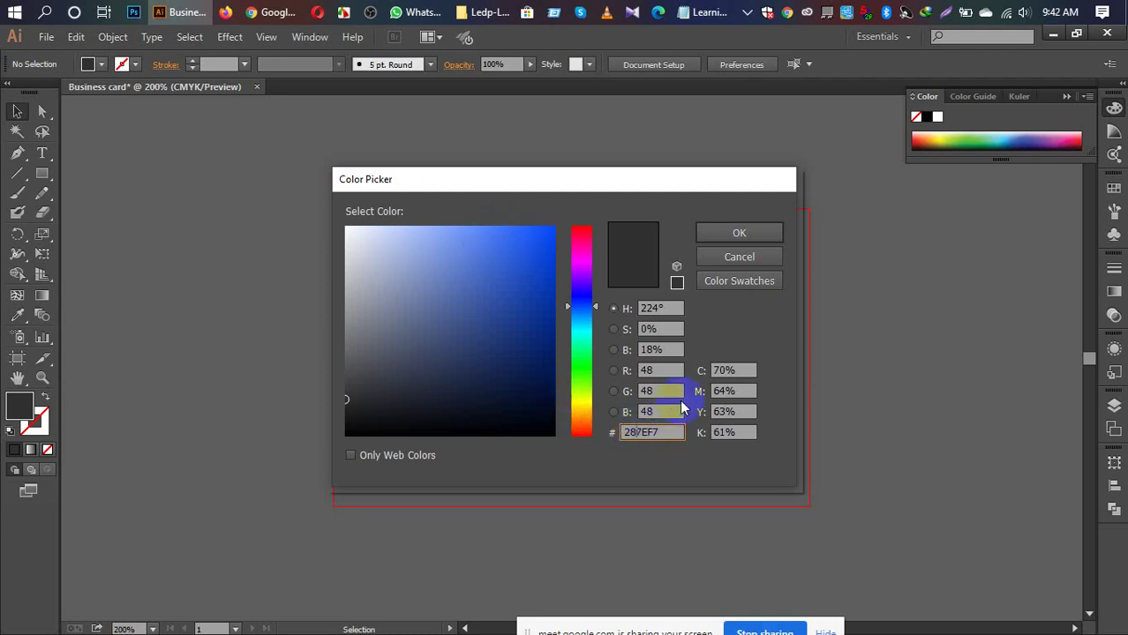
key(BackSpace)
text(B)
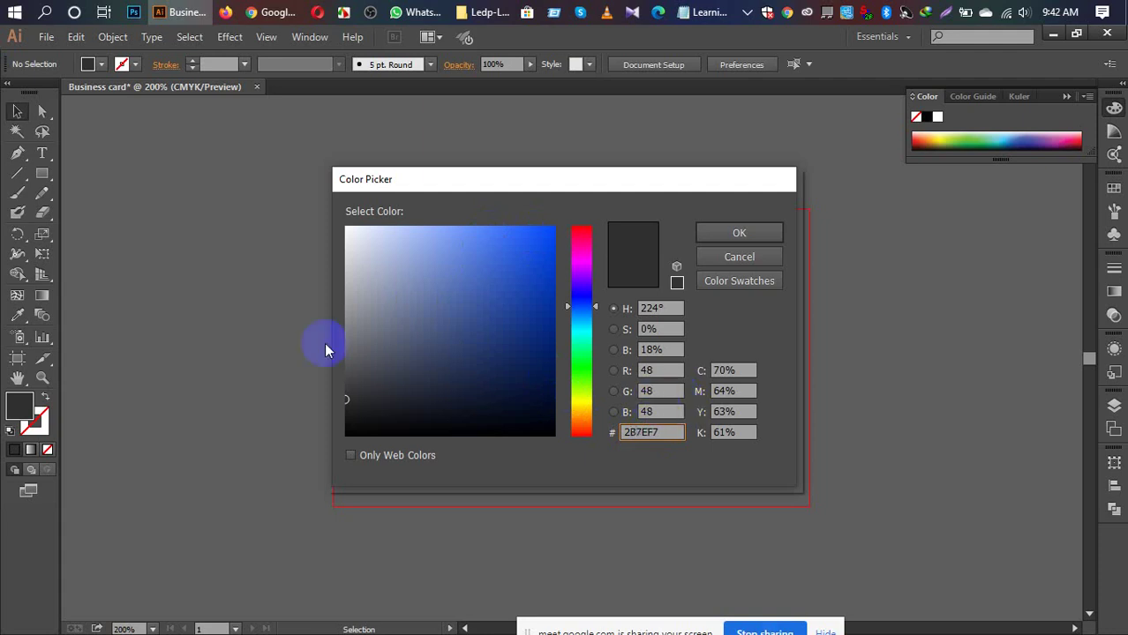
click(468, 239)
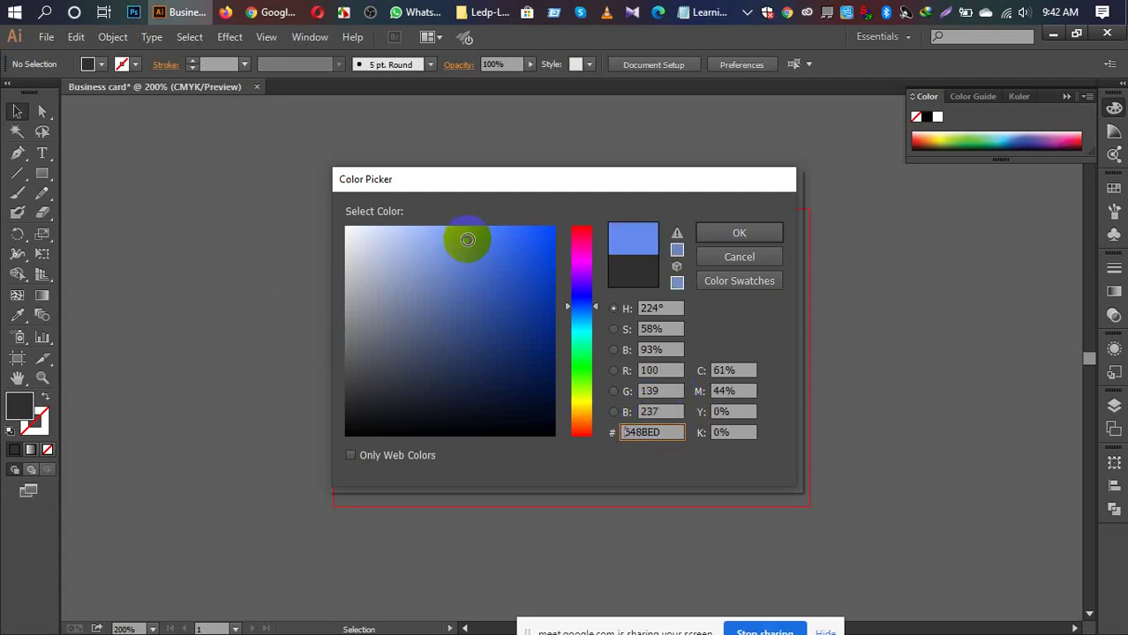
click(501, 241)
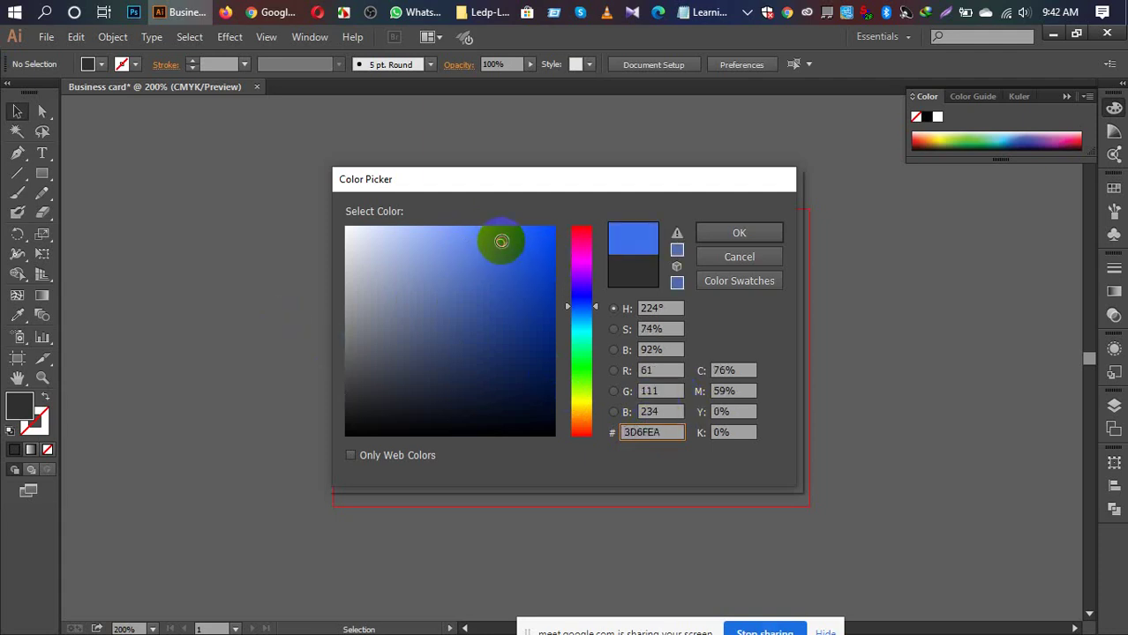
click(734, 233)
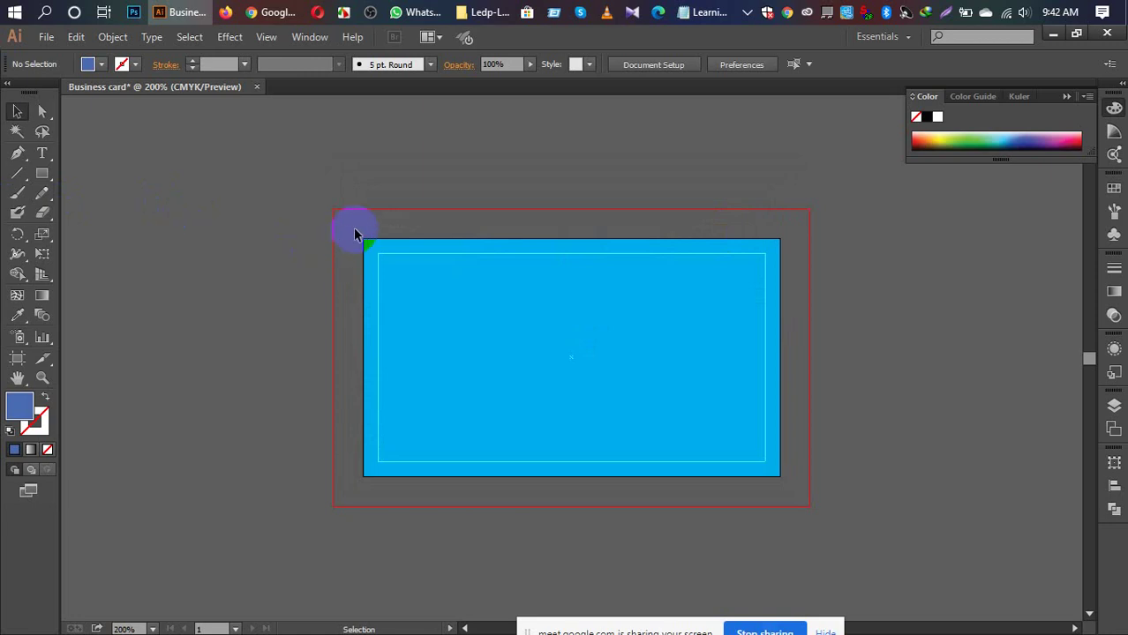
Step: Turn the blue card rectangle into a guide via its context menu, then undo it
click(435, 299)
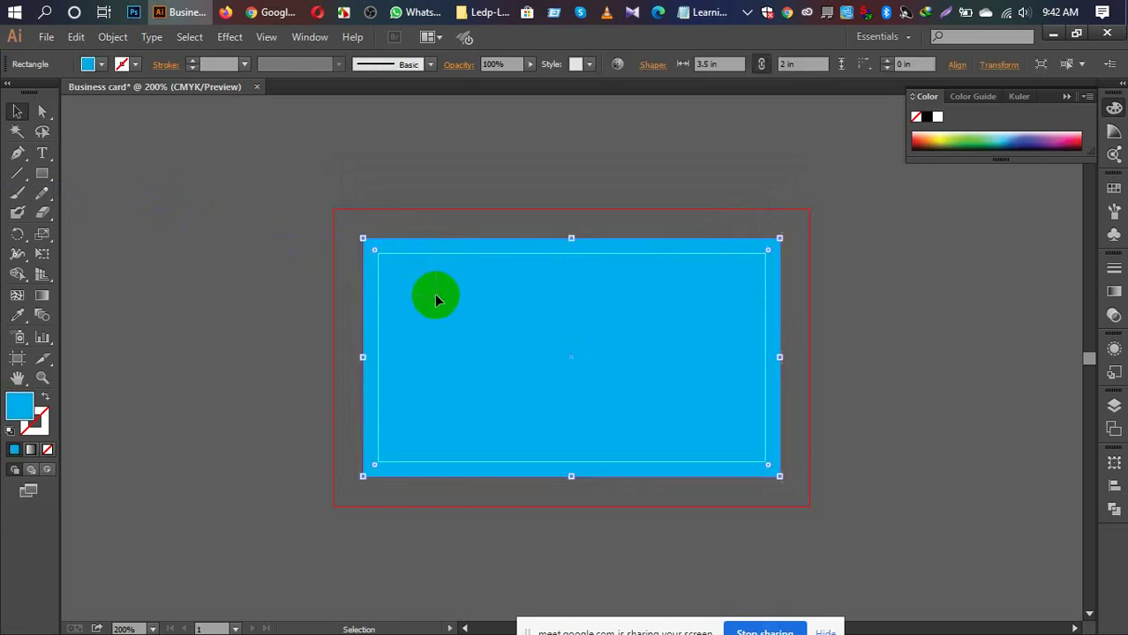
right_click(449, 252)
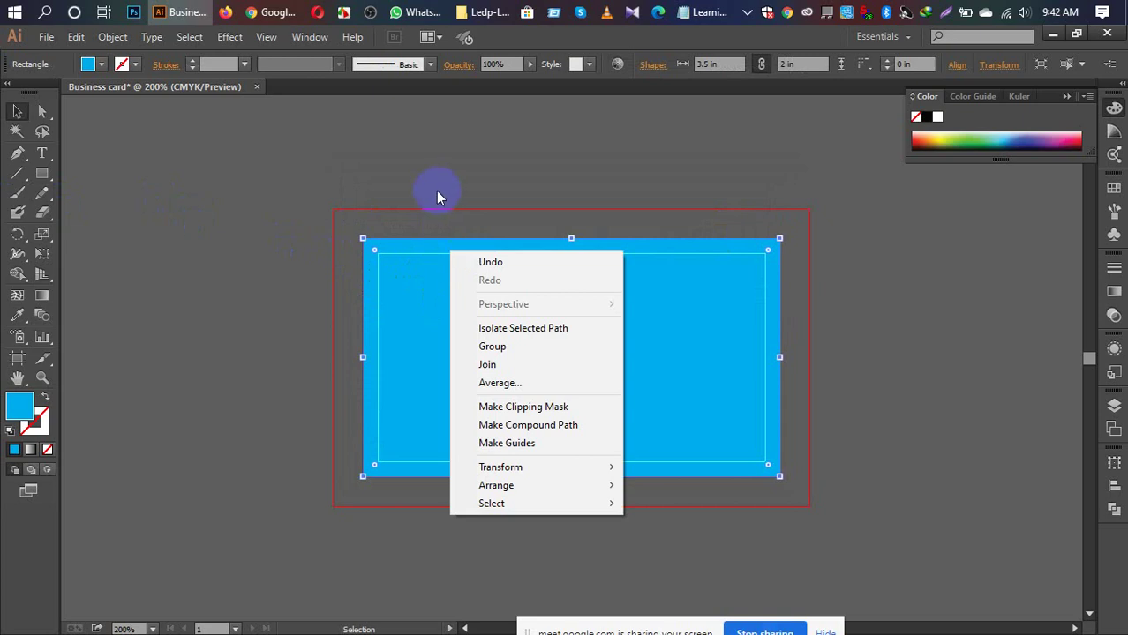
click(435, 184)
click(440, 250)
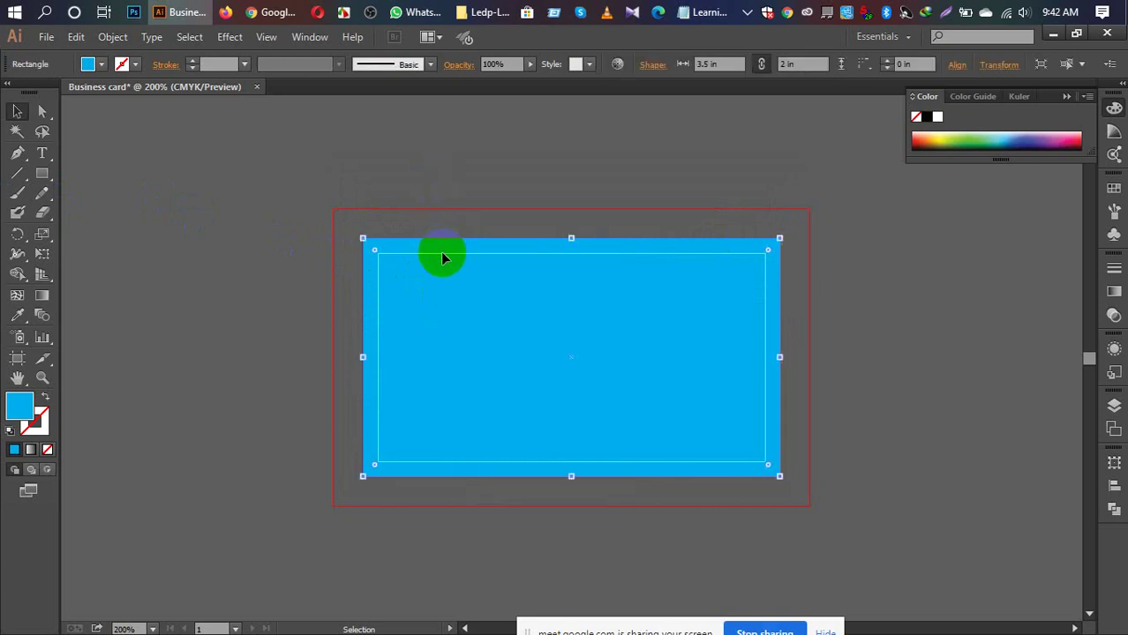
right_click(443, 258)
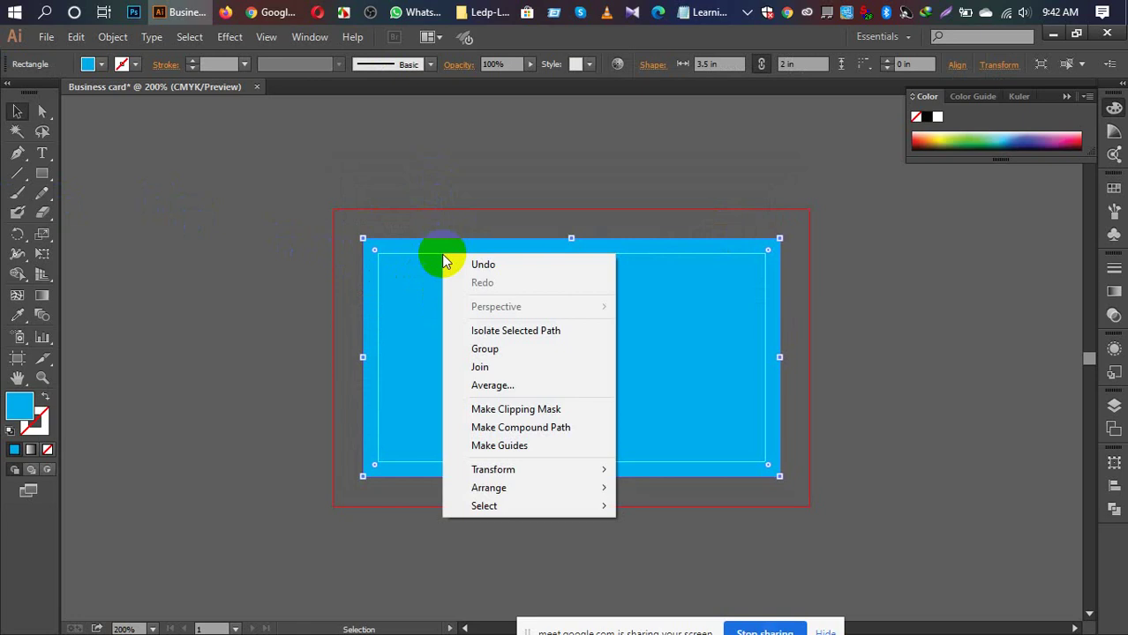
click(507, 447)
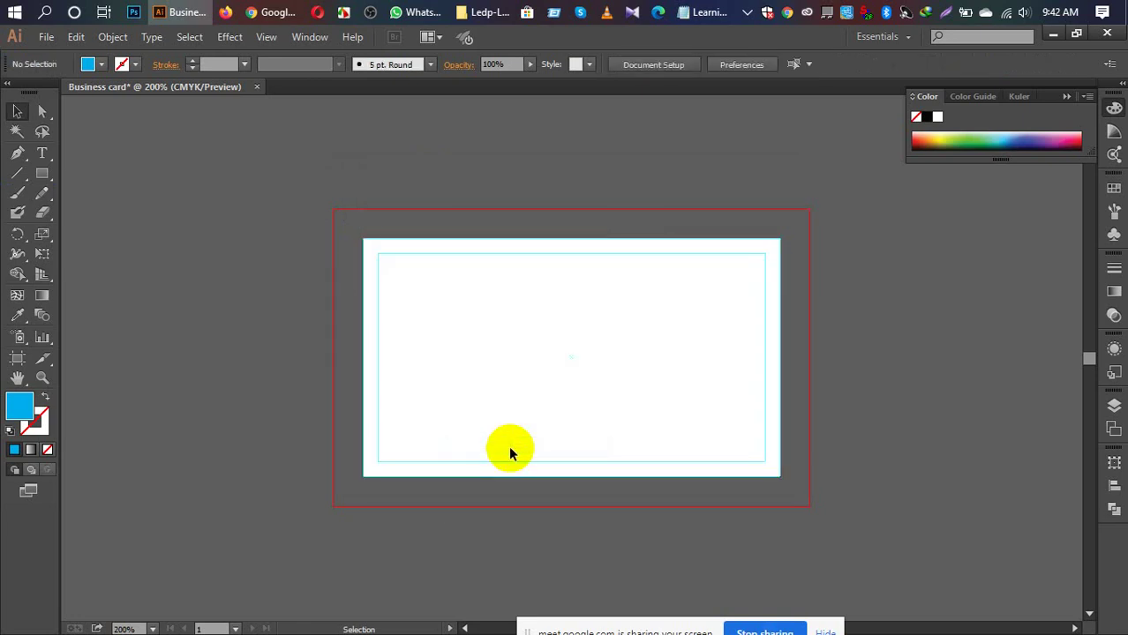
key(ctrl+z)
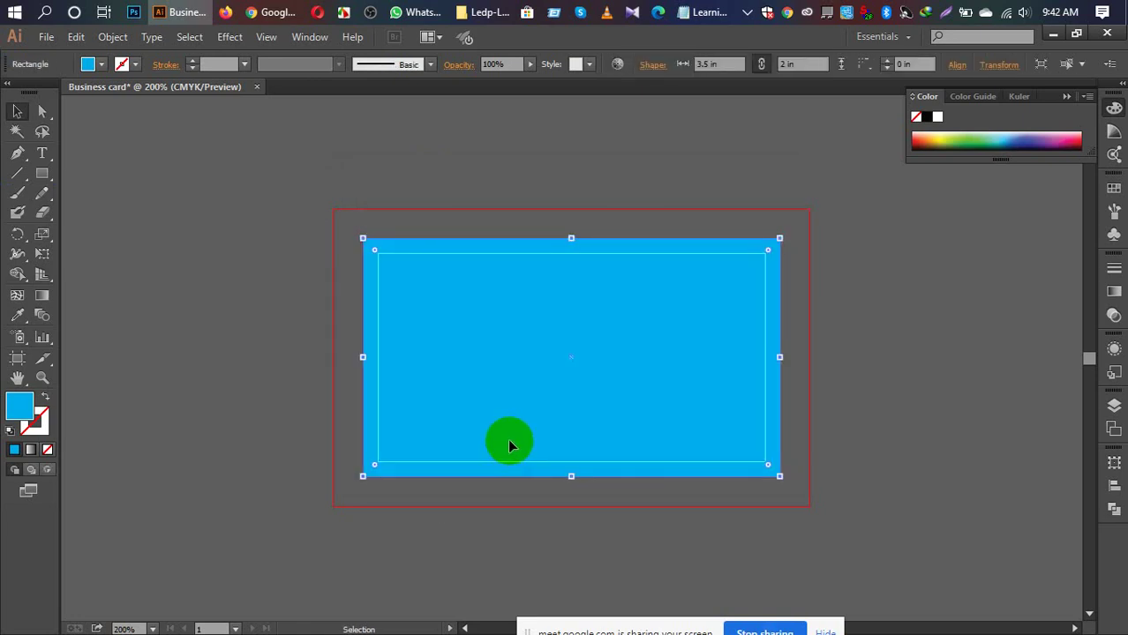
Step: Deselect everything and zoom out to 150%, then back in to 200%
key(ctrl+shift+a)
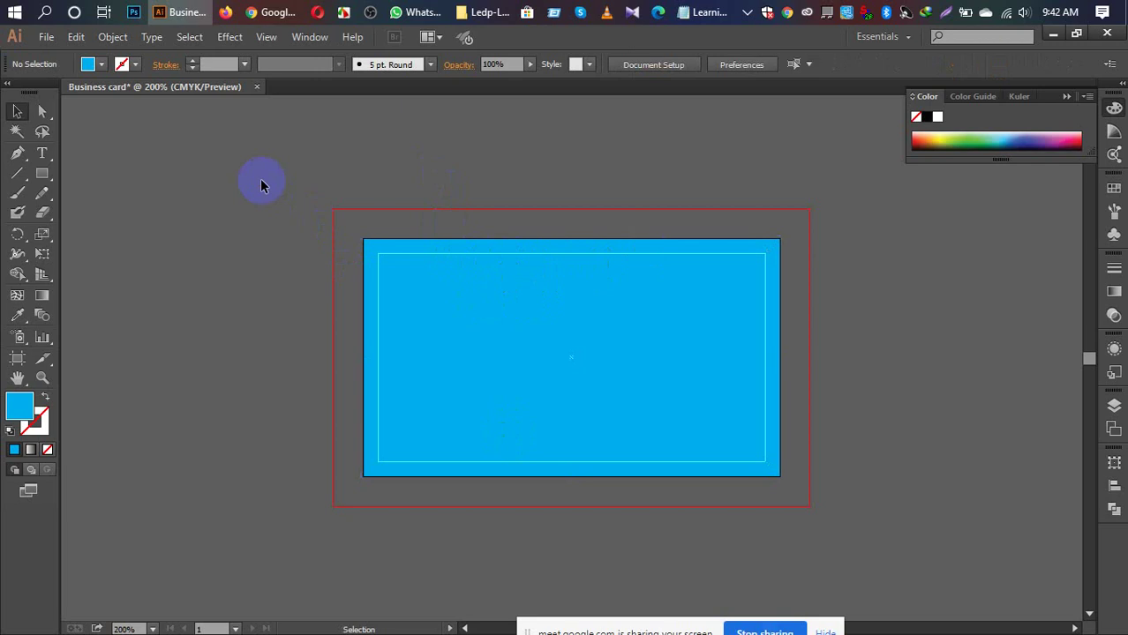
key(a)
key(ctrl+minus)
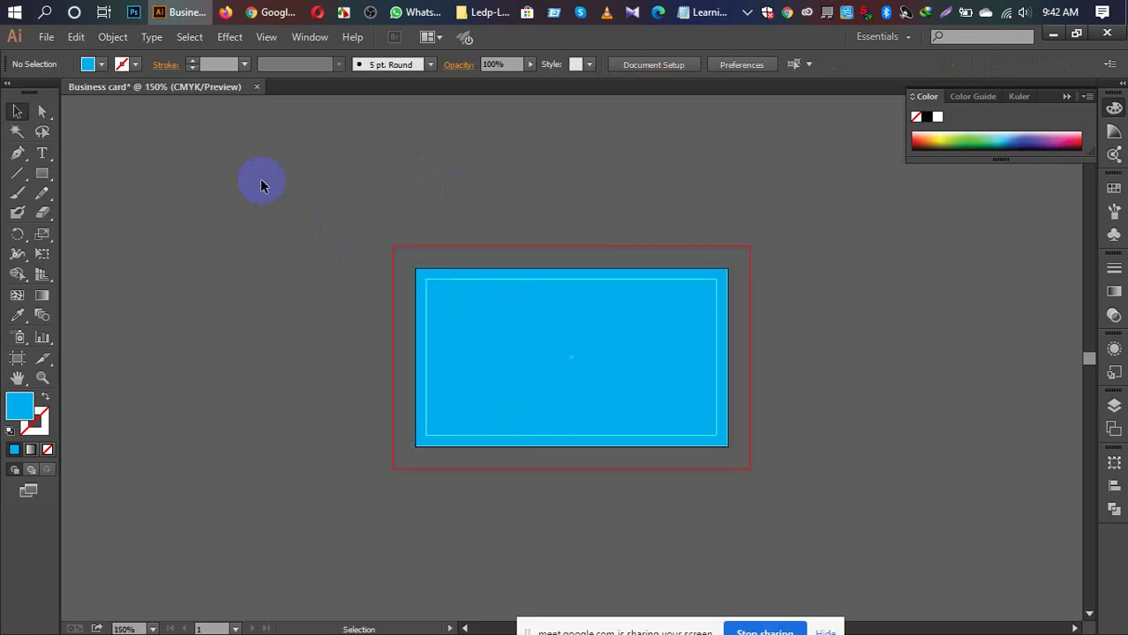
key(ctrl+plus)
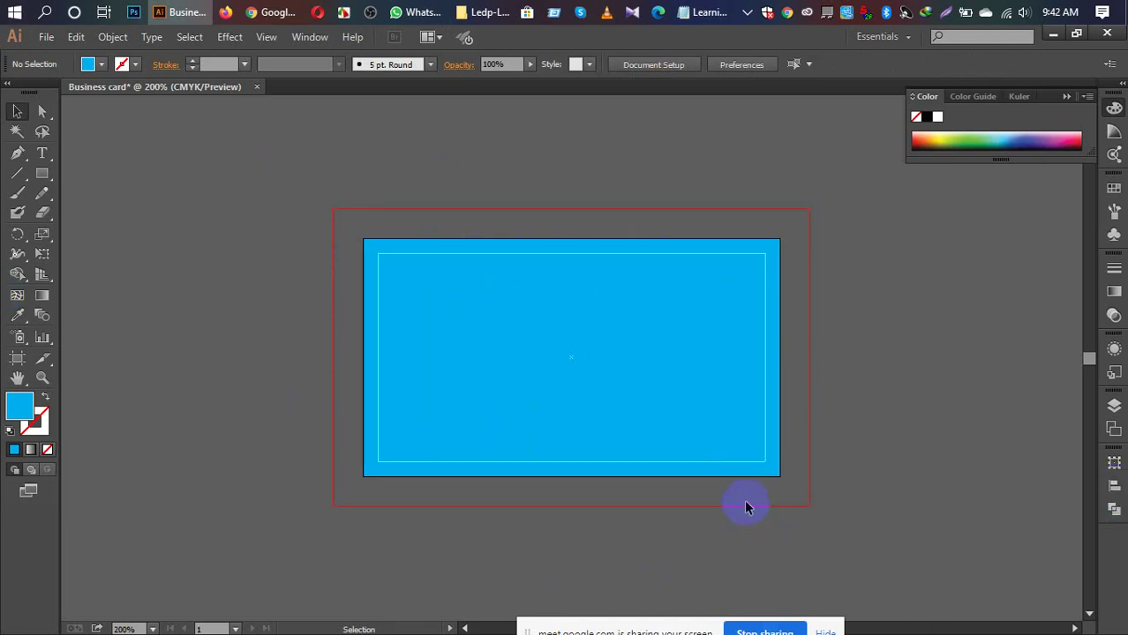
Step: Create a new document named 'B card', checking the 0.25 in bleed before confirming
click(46, 37)
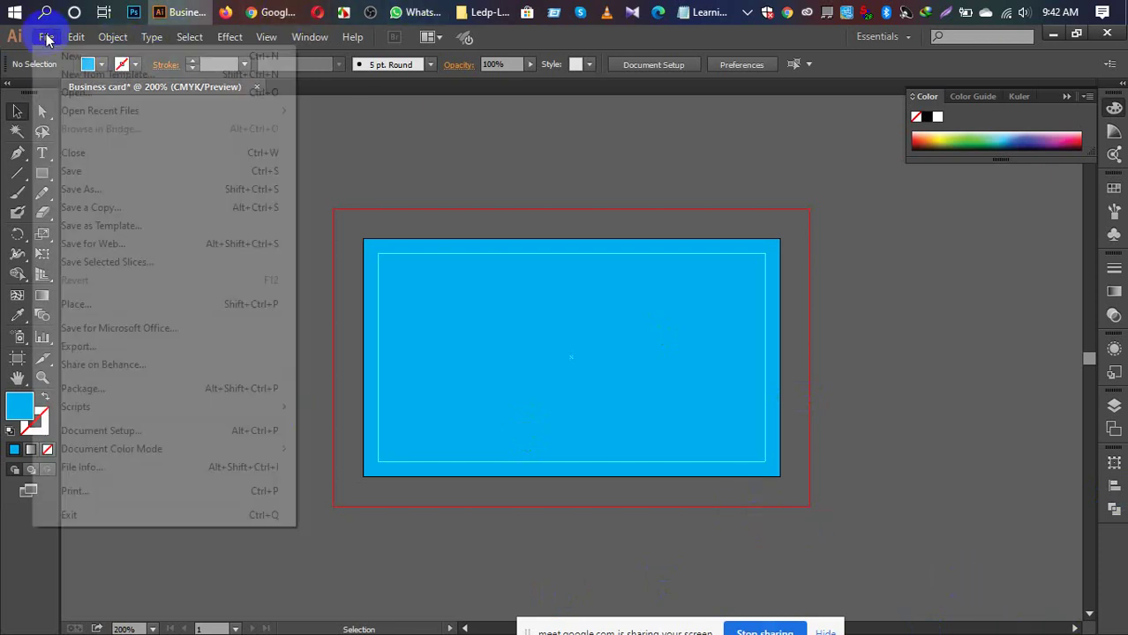
click(74, 58)
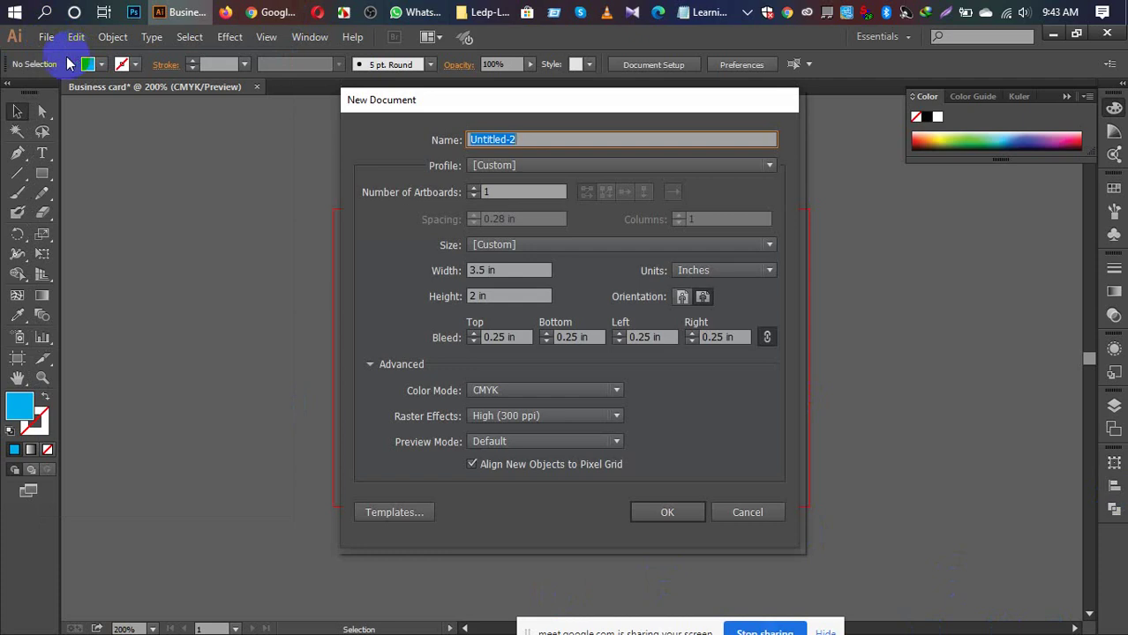
text(B card)
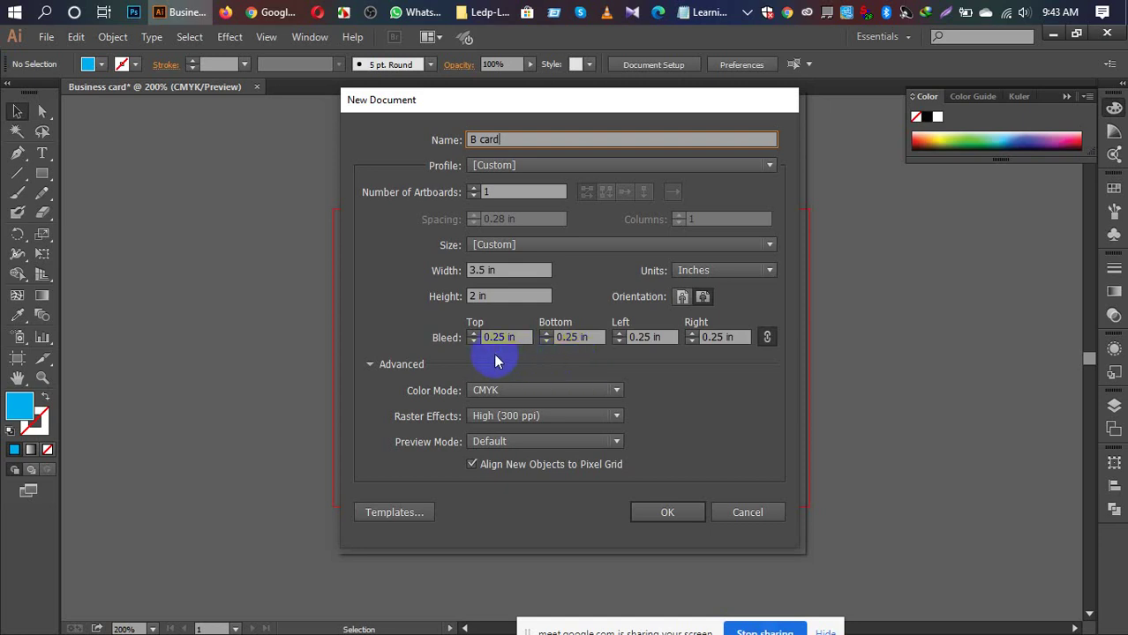
click(527, 337)
click(660, 513)
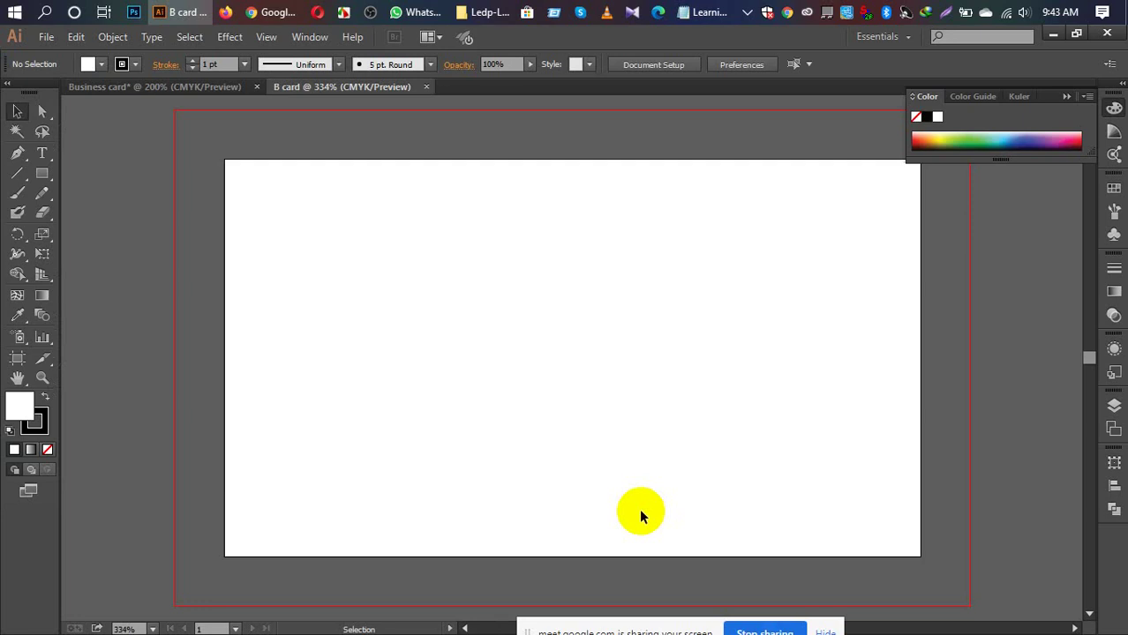
Step: With the Rectangle tool and stroke set to None, click the B card artboard for exact sizing
key(a)
key(ctrl+minus)
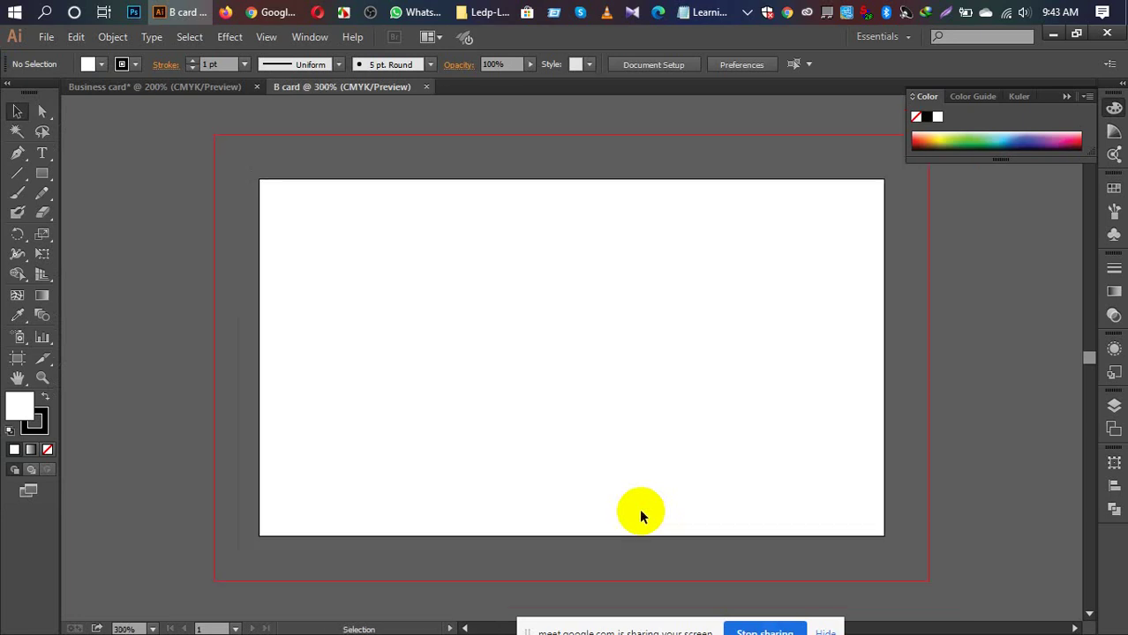
click(41, 173)
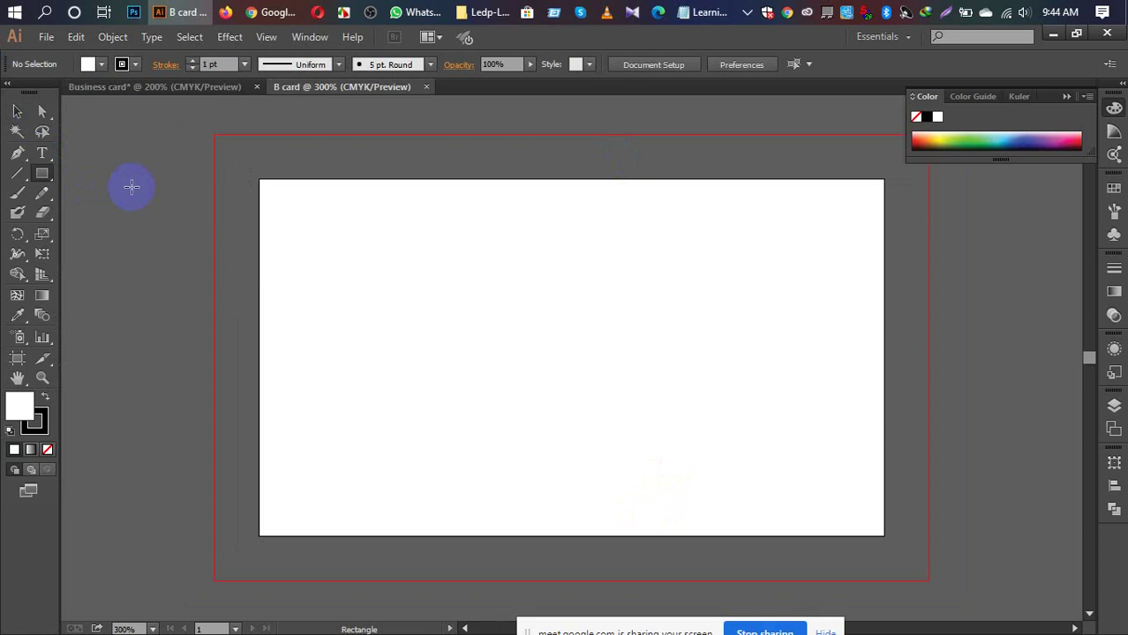
click(35, 423)
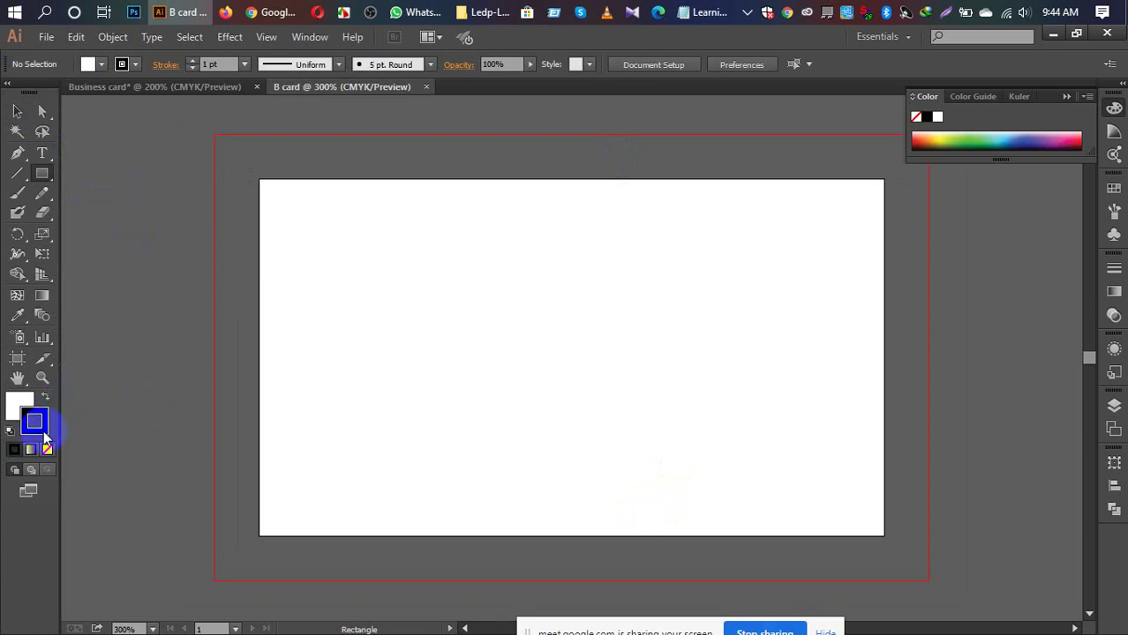
click(47, 451)
click(257, 336)
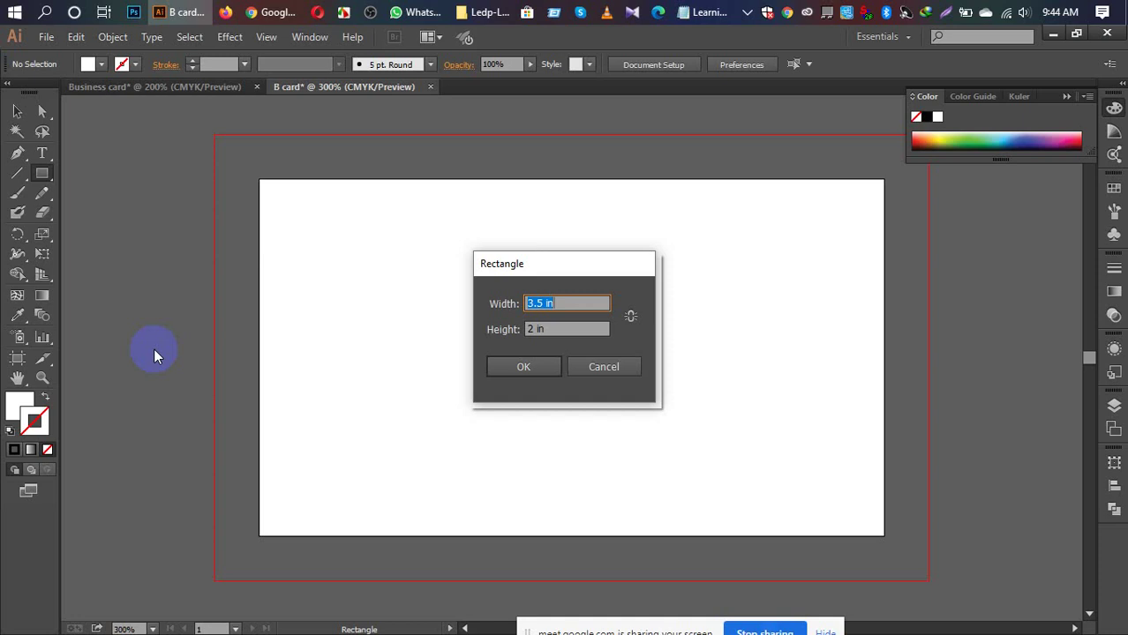
Step: Enter width 3.25 in and height 1.75 in in the Rectangle dialog and confirm
click(542, 302)
double_click(537, 302)
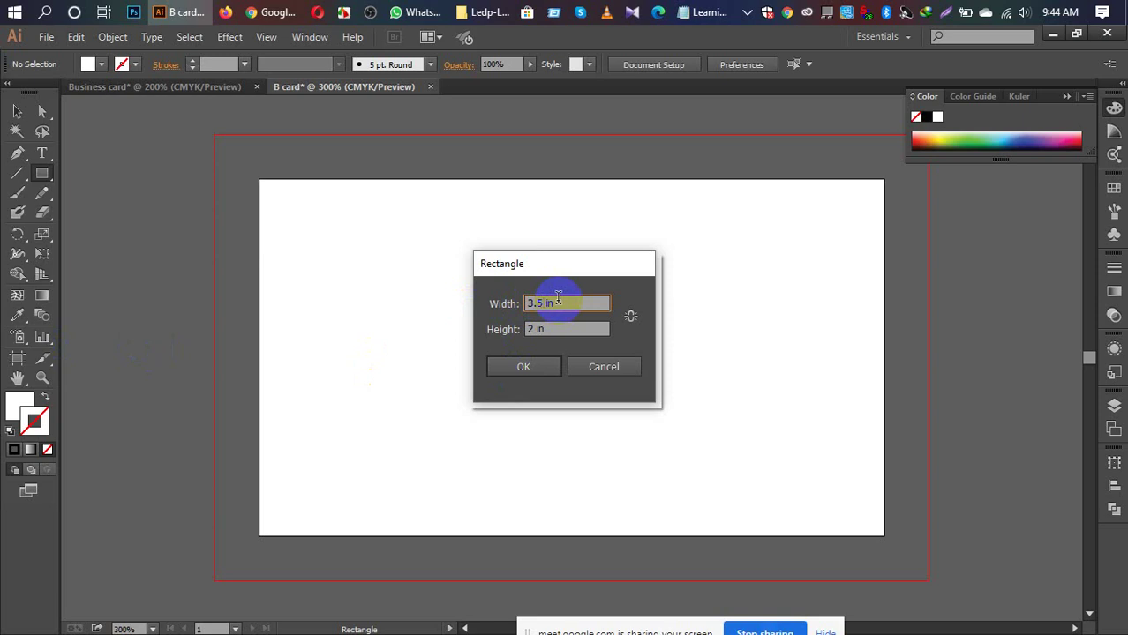
text(3.25)
click(549, 327)
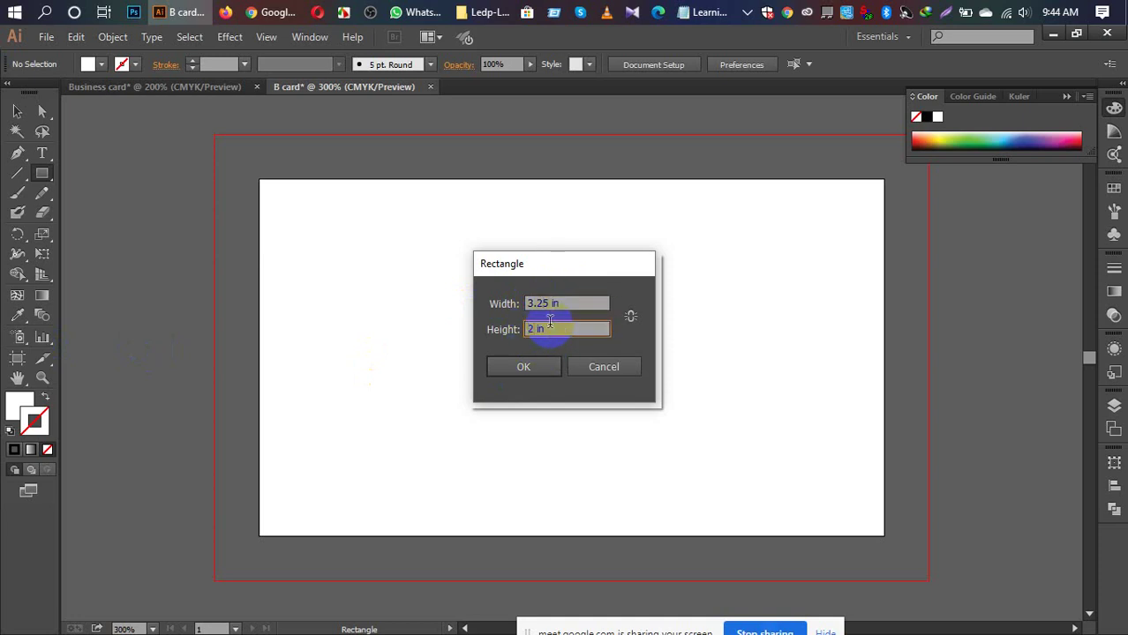
key(BackSpace)
text(1.75)
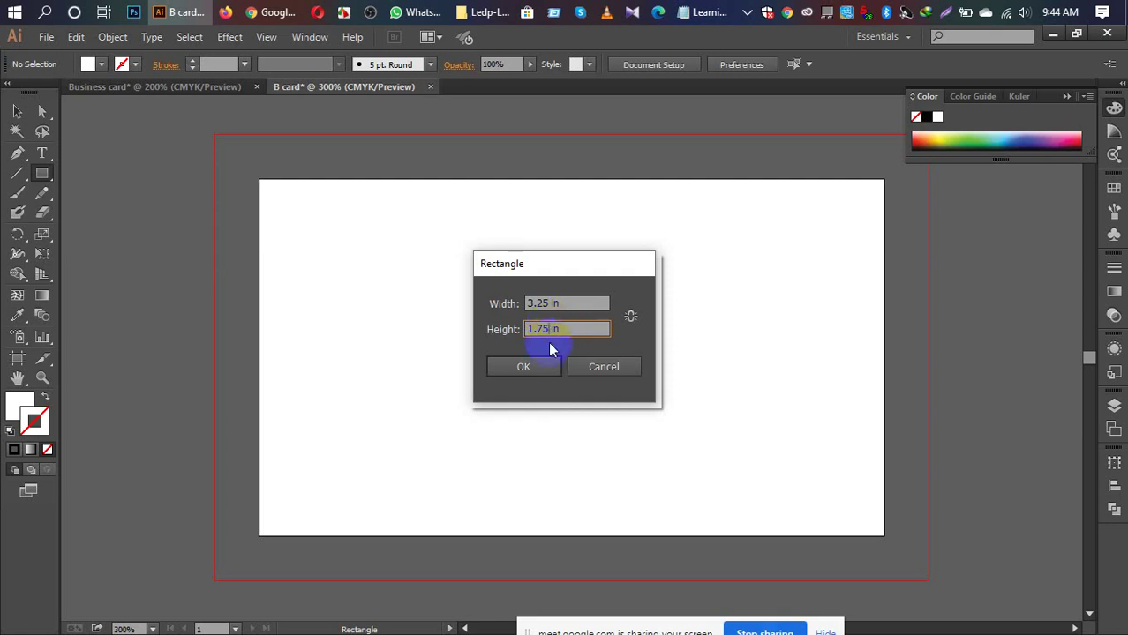
click(524, 367)
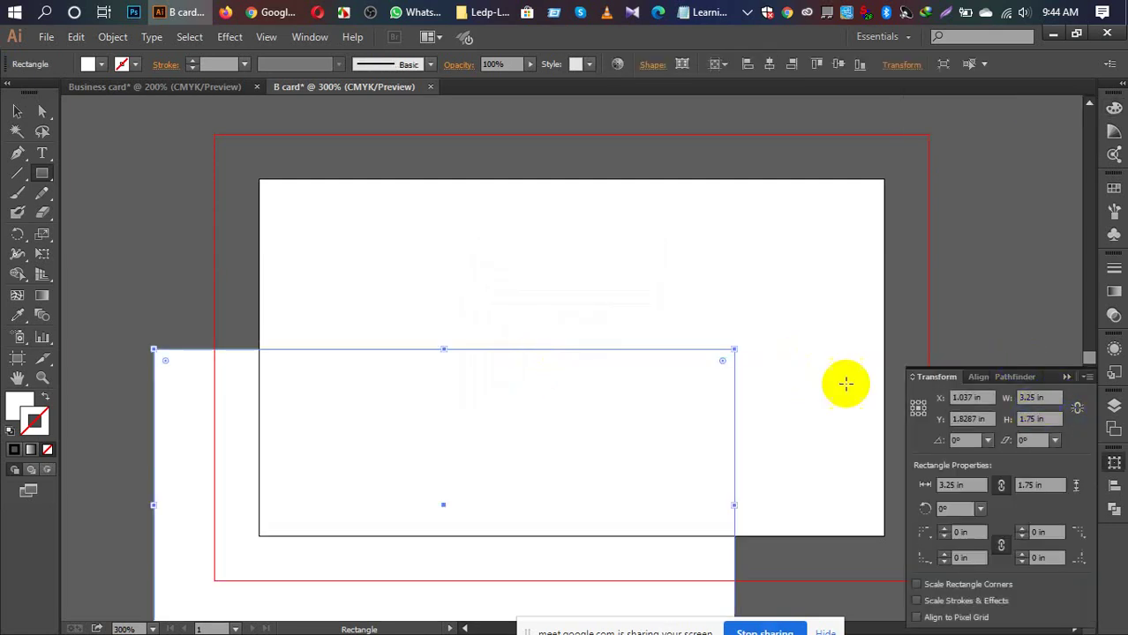
Step: Centre the 3.25 × 1.75 in rectangle horizontally and vertically on the artboard
click(1112, 486)
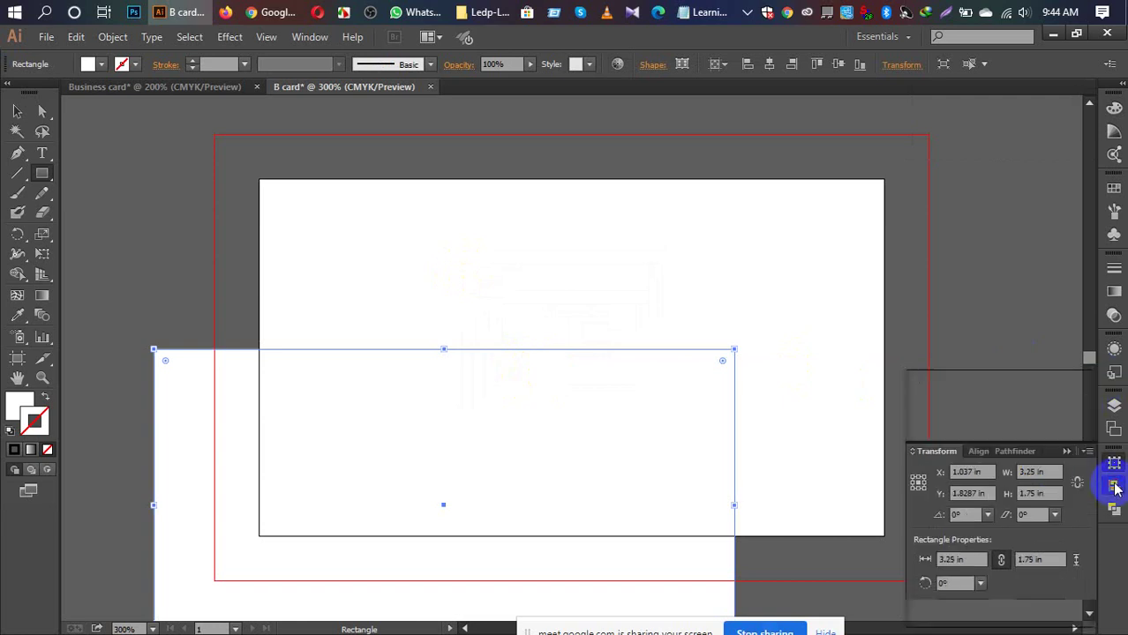
click(1077, 585)
click(1050, 558)
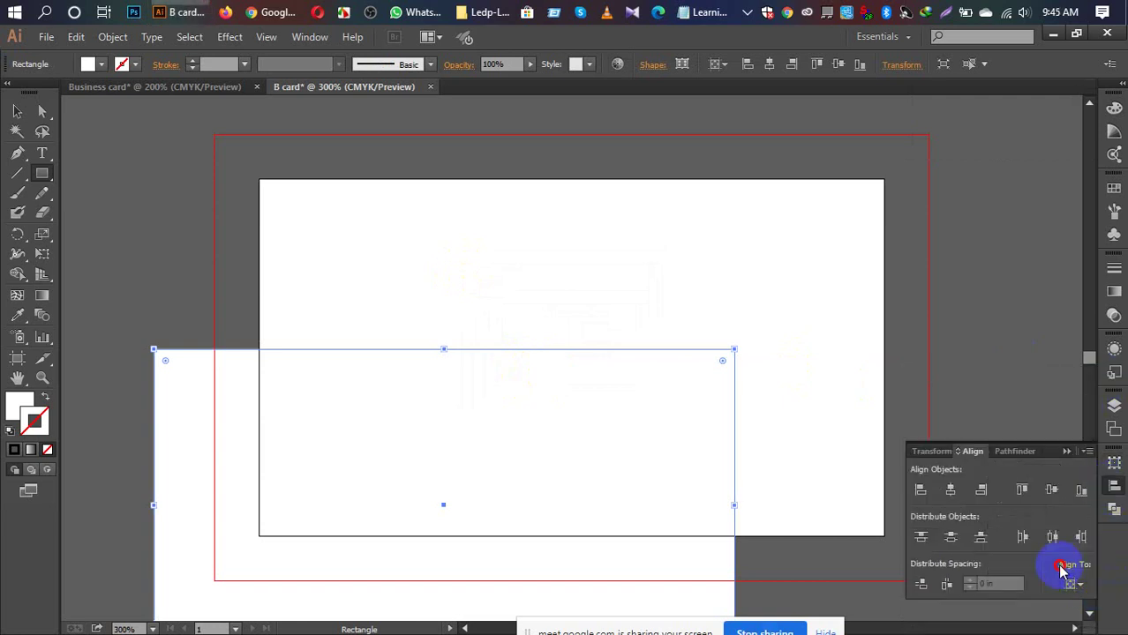
click(1052, 491)
click(951, 490)
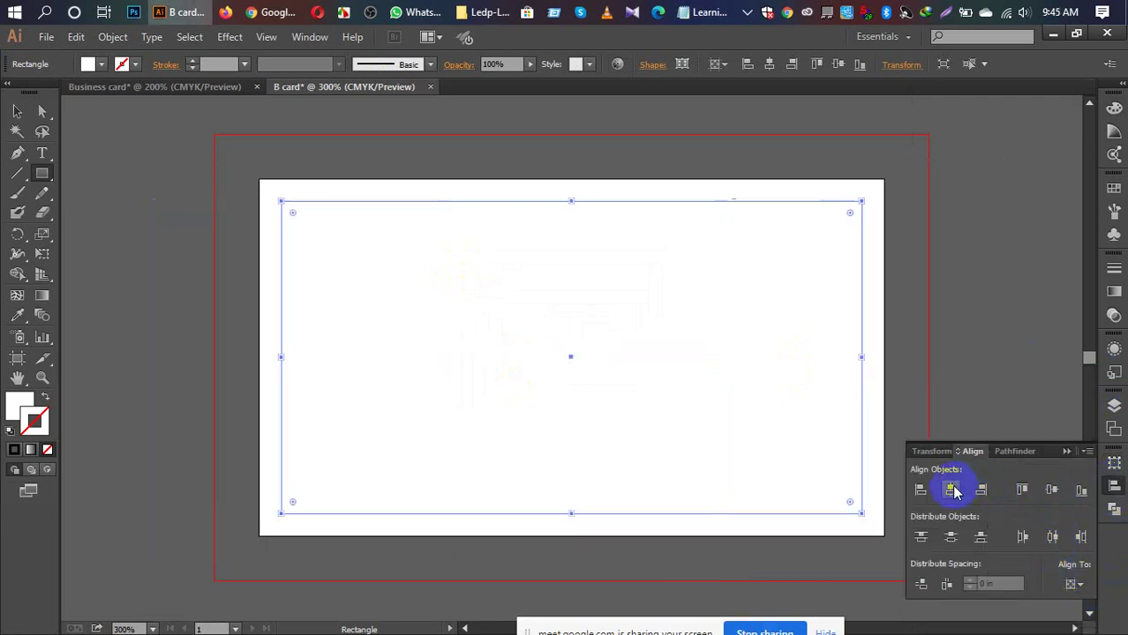
Step: Convert the centred rectangle into a cyan guide and delete the stray small rectangle
right_click(684, 203)
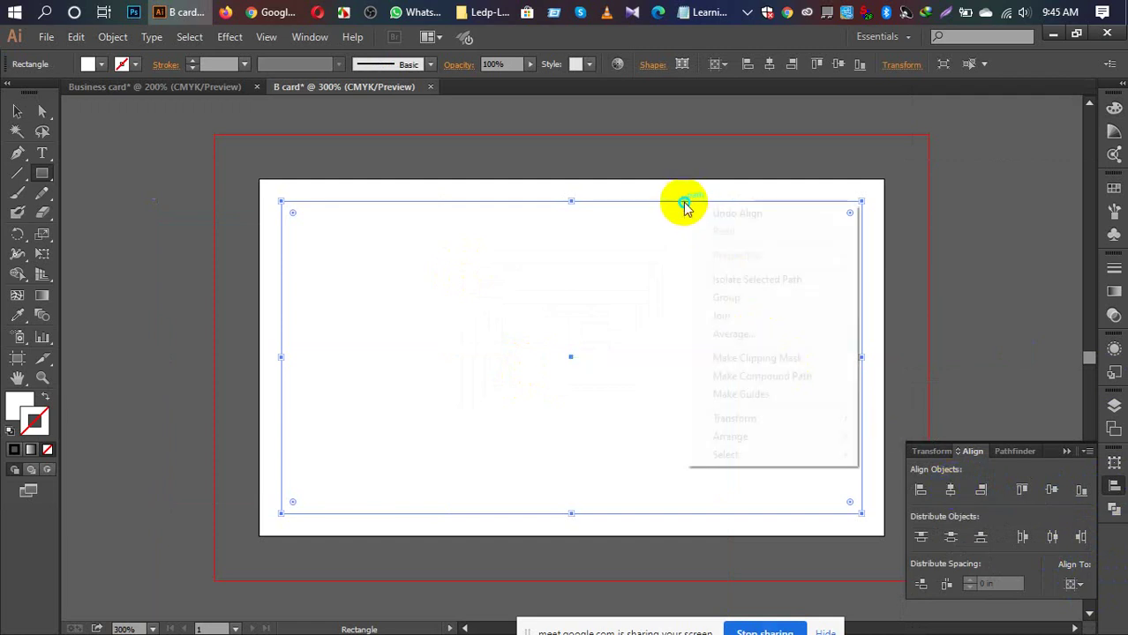
click(794, 393)
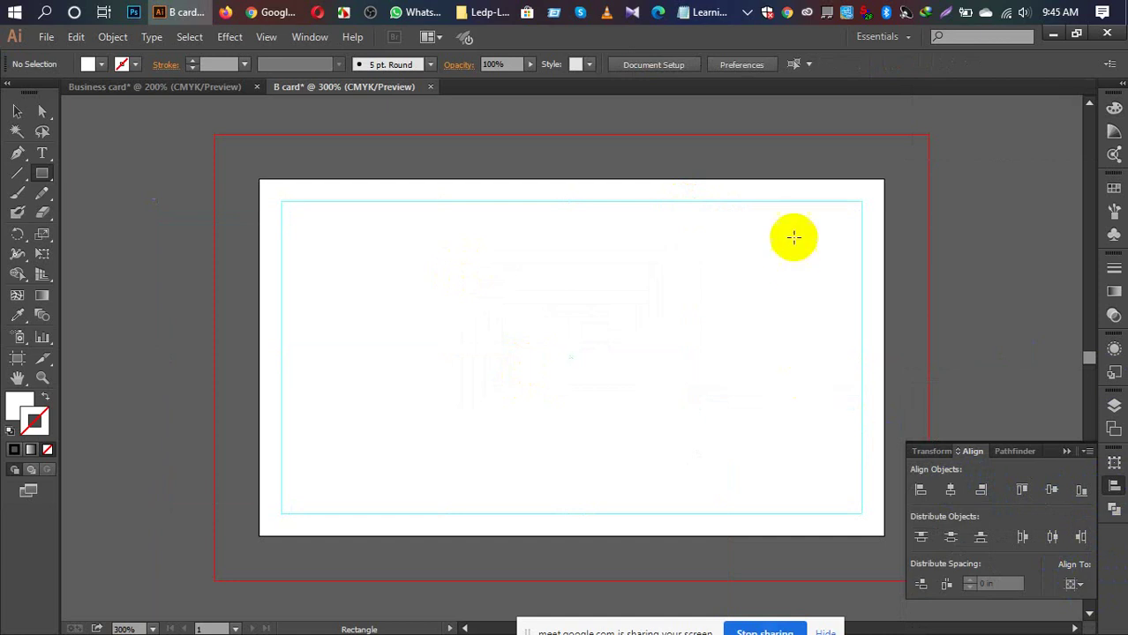
right_click(838, 202)
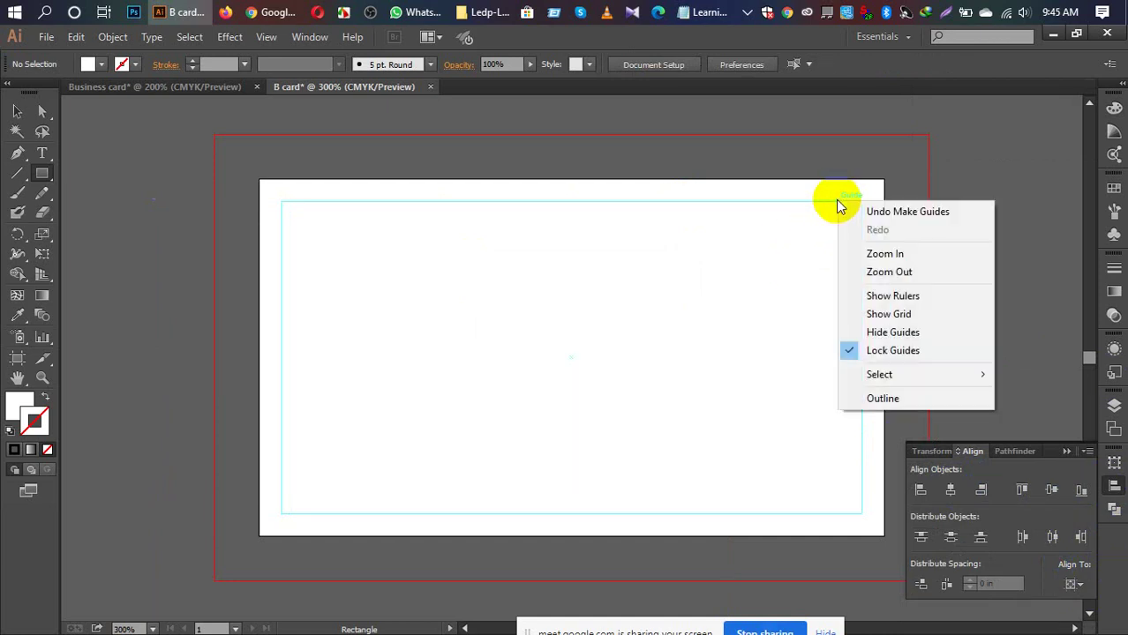
drag(707, 198, 780, 194)
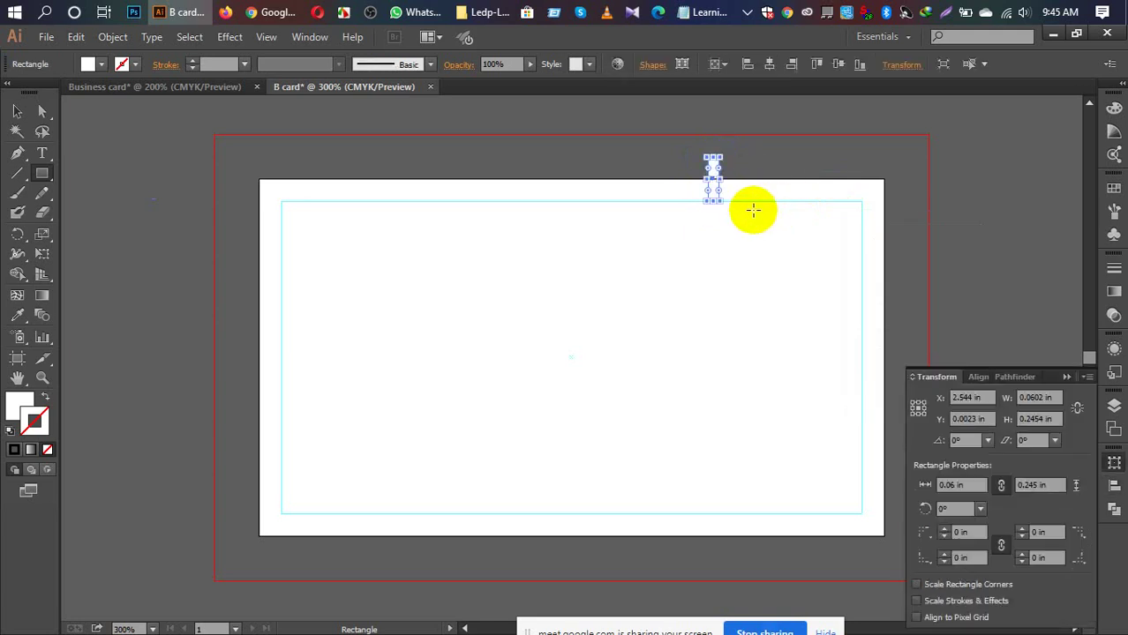
key(Delete)
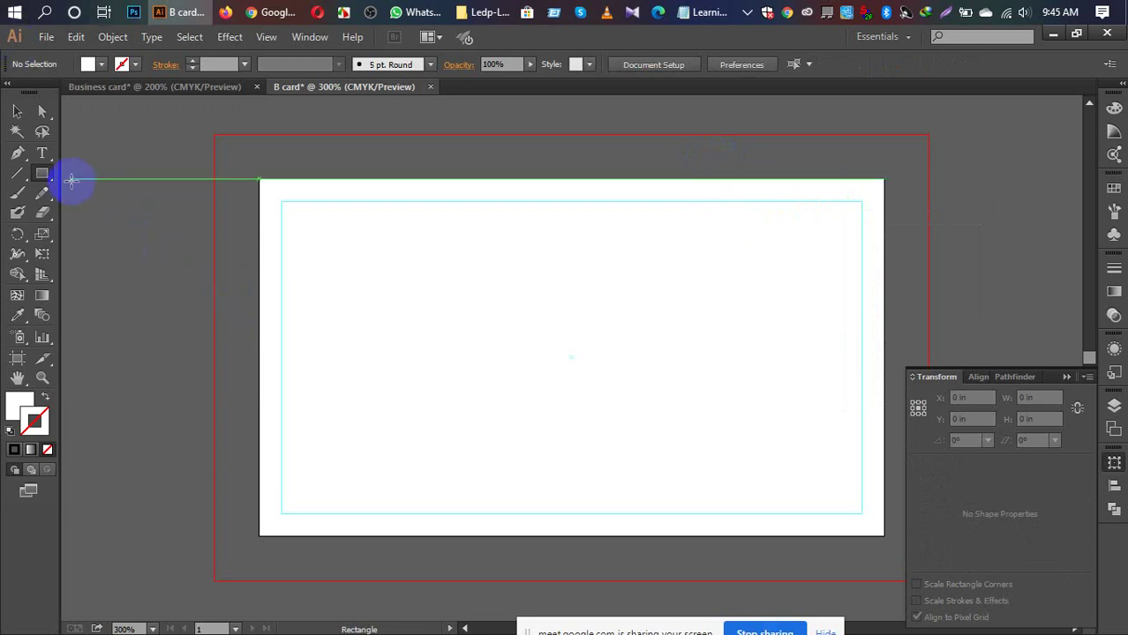
Step: Create a rectangle with exact size 3.5 in wide by 2 in high
click(128, 185)
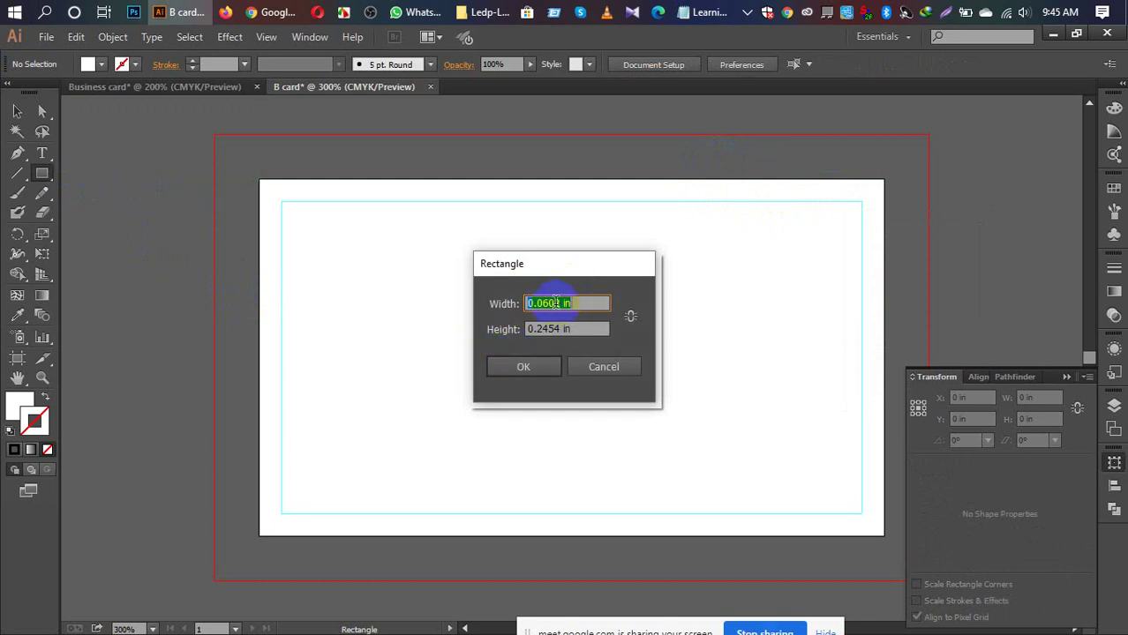
drag(560, 302, 497, 304)
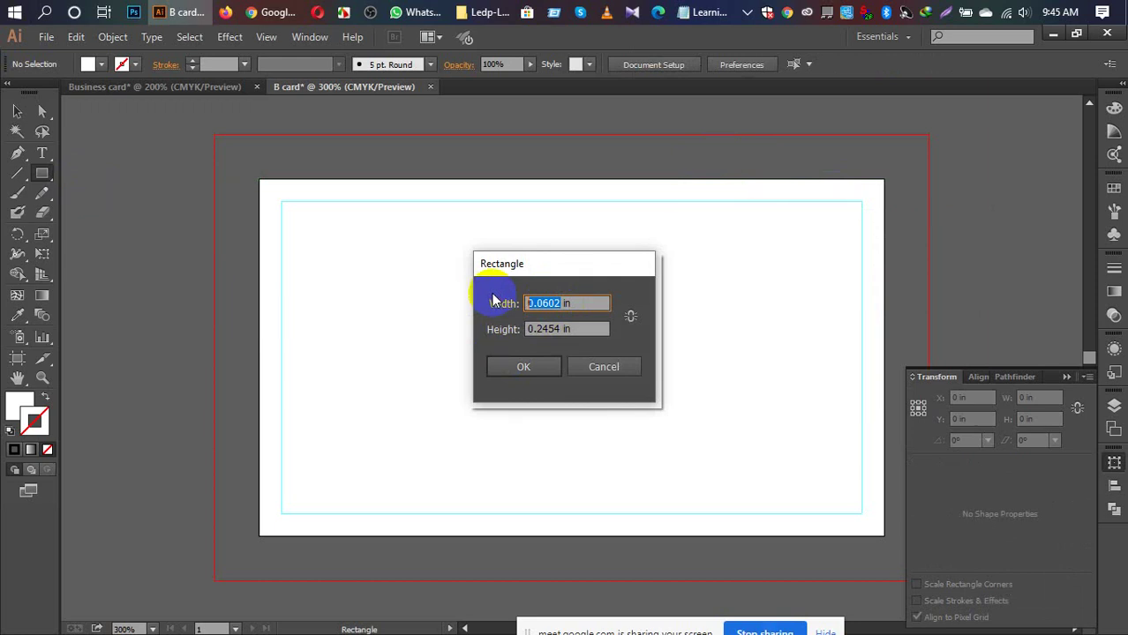
text(3.5)
click(558, 331)
drag(558, 331, 513, 330)
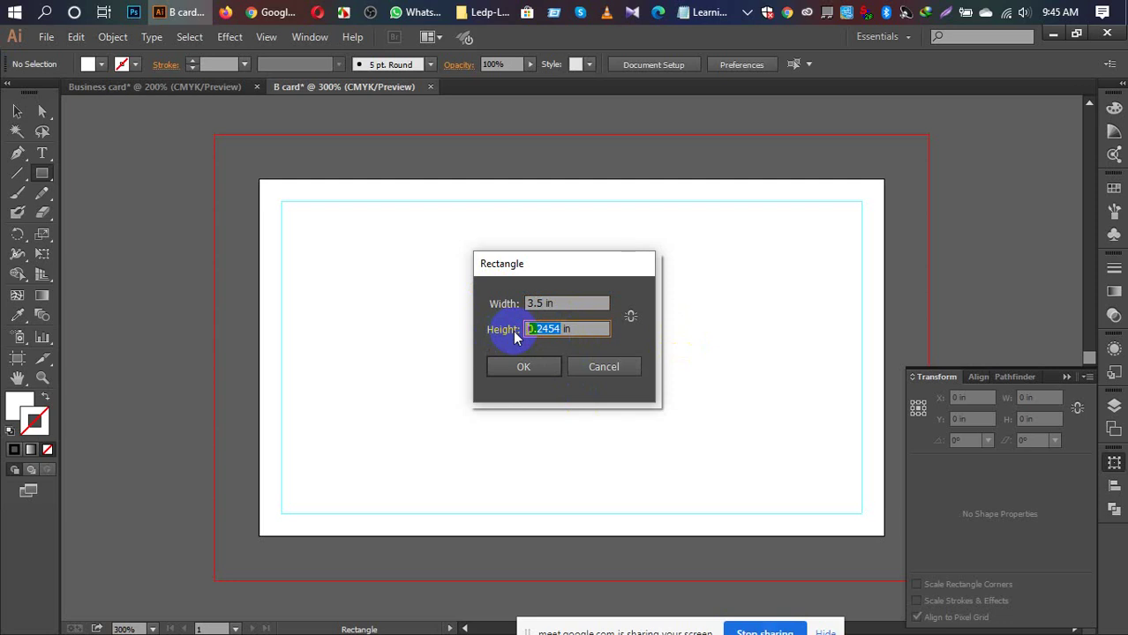
text(2)
click(541, 369)
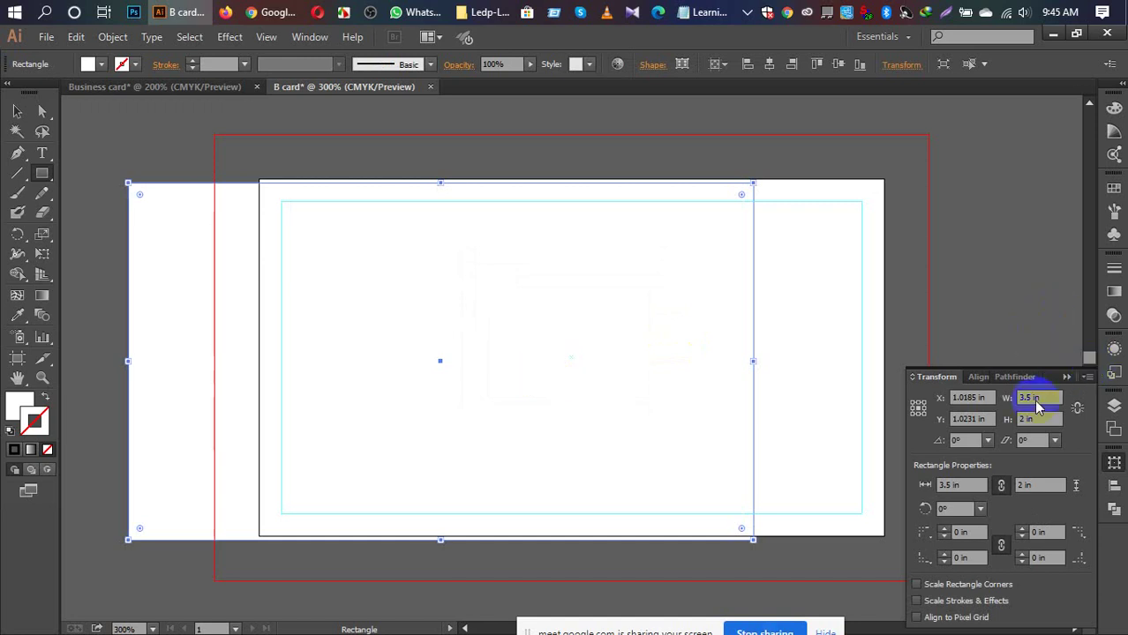
Step: Centre the 3.5 × 2 in rectangle vertically and horizontally on the artboard, then deselect it
click(1114, 491)
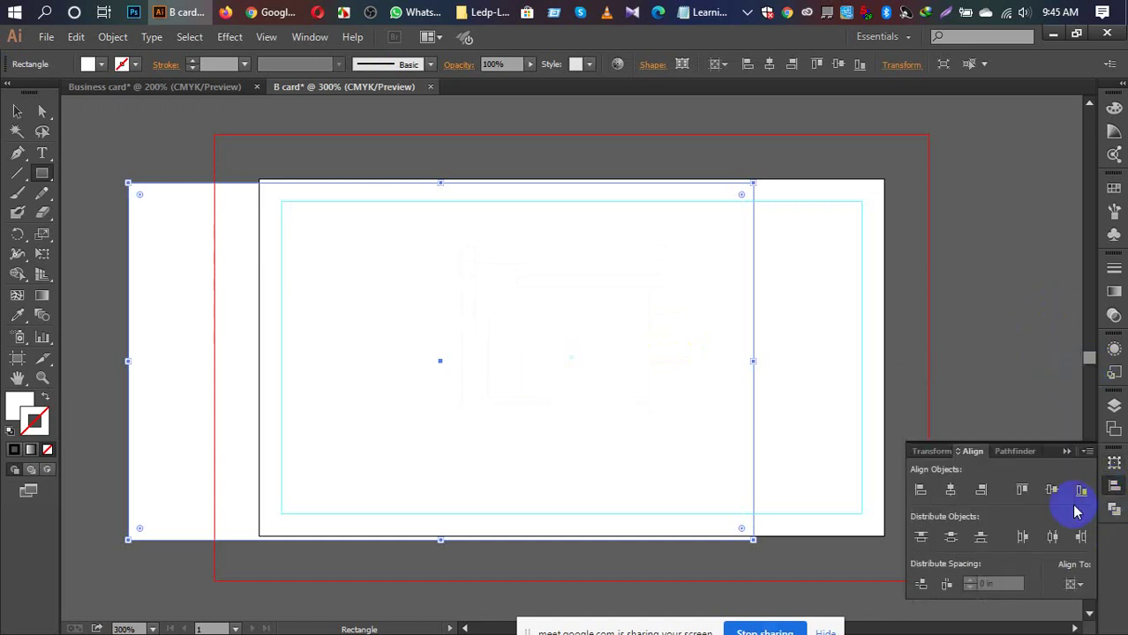
click(1051, 492)
click(953, 492)
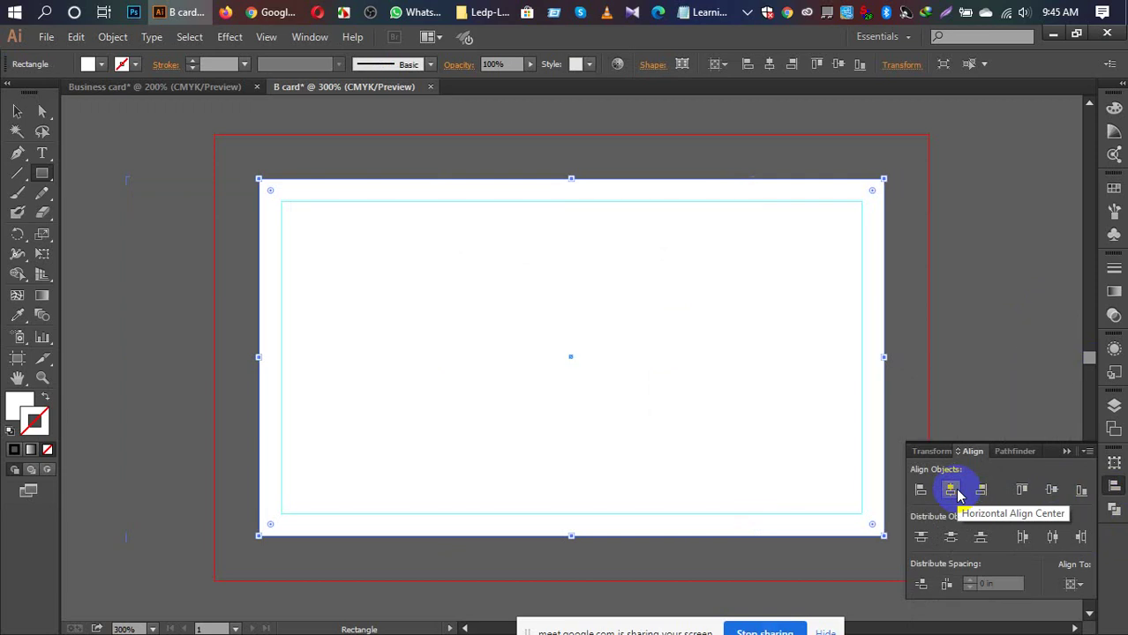
key(ctrl+shift+a)
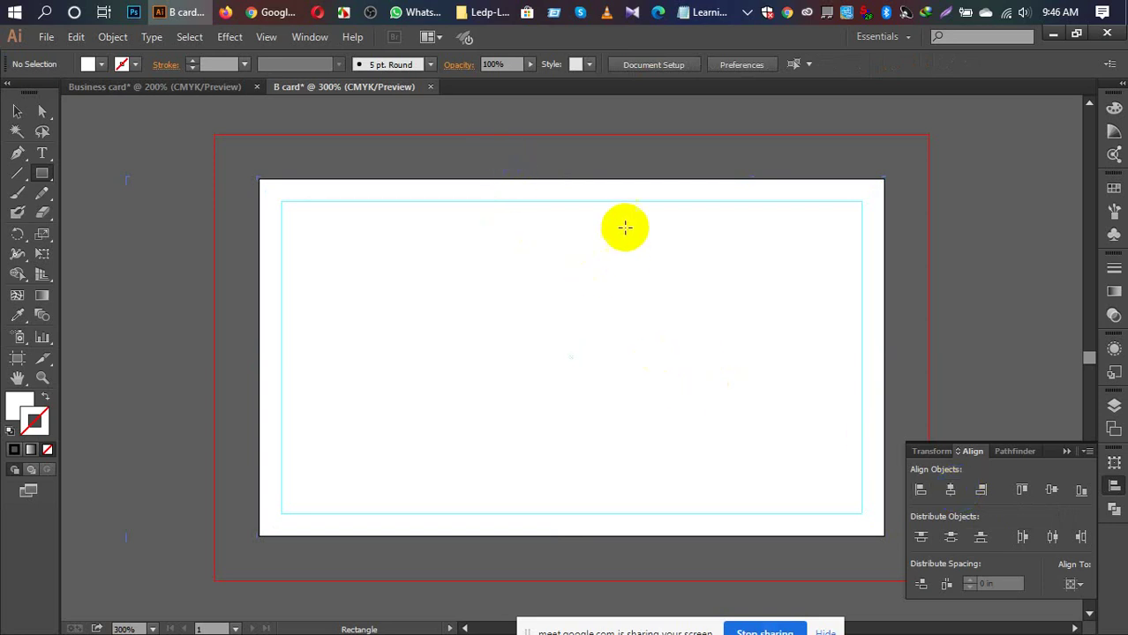
Step: Return to the B card document, collapse the Align panel, pick the Selection tool and open the File menu
click(126, 91)
click(362, 93)
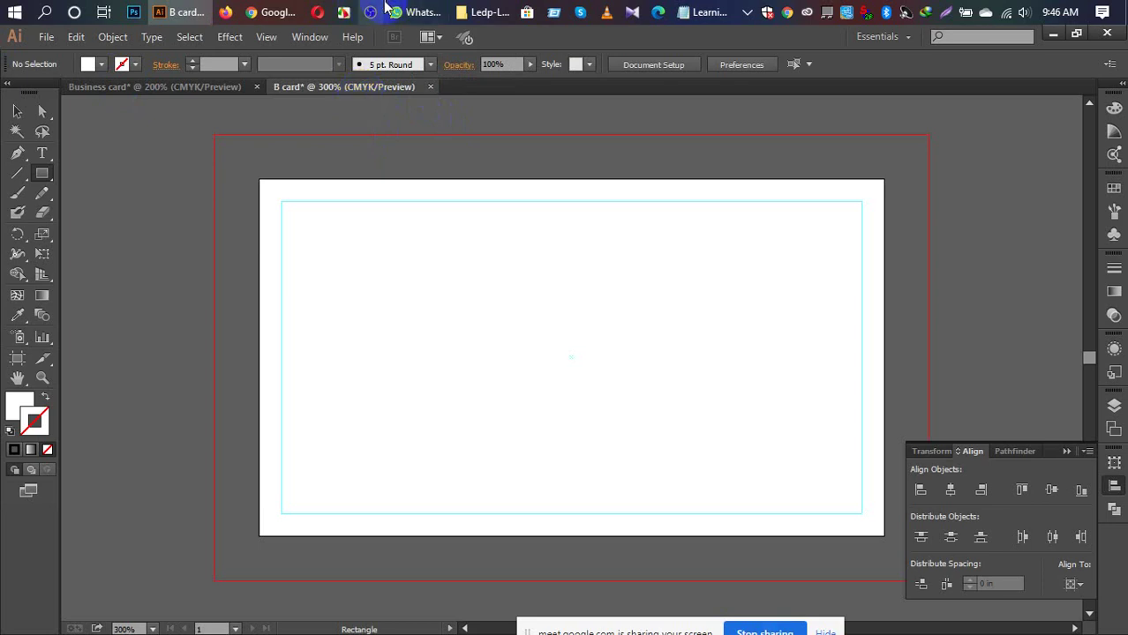
click(1065, 451)
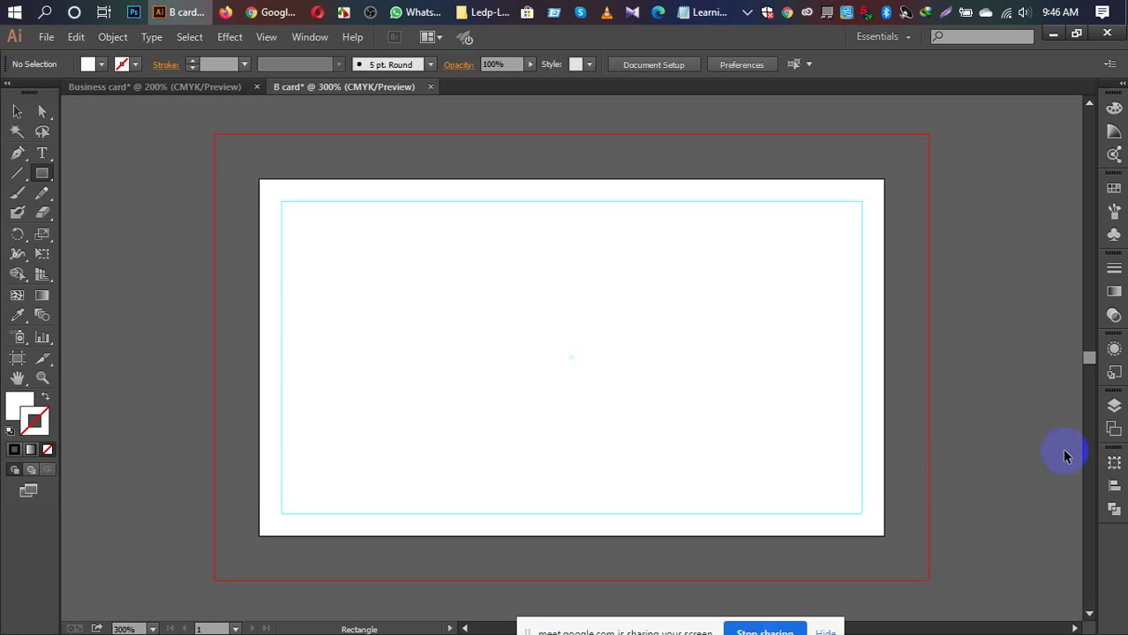
key(v)
click(46, 36)
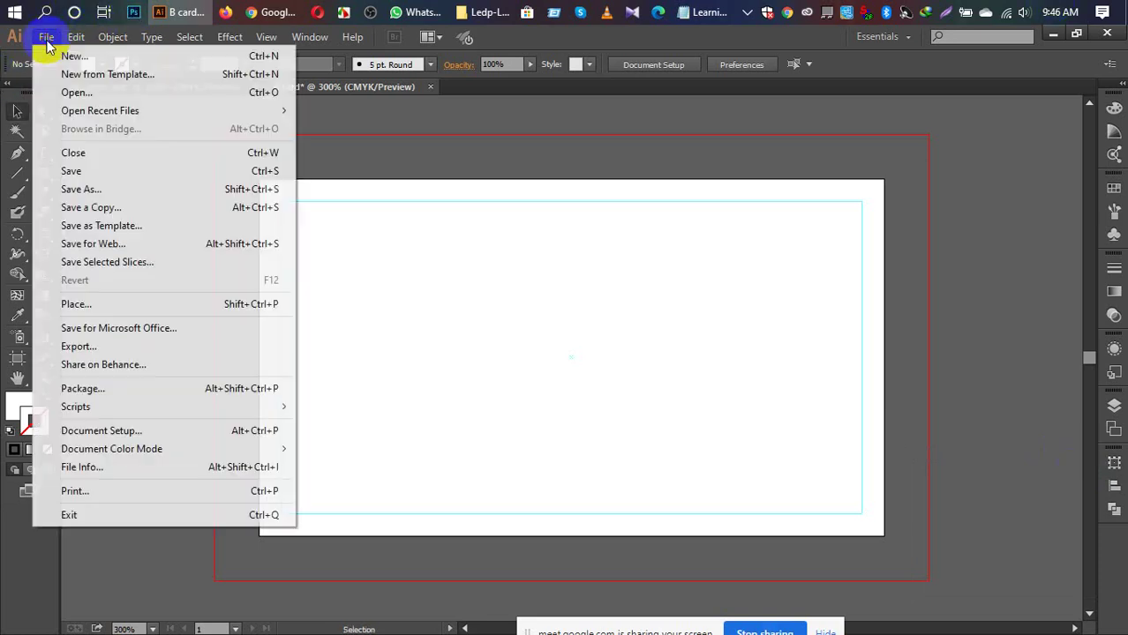
Step: Open the Logo font file
click(77, 95)
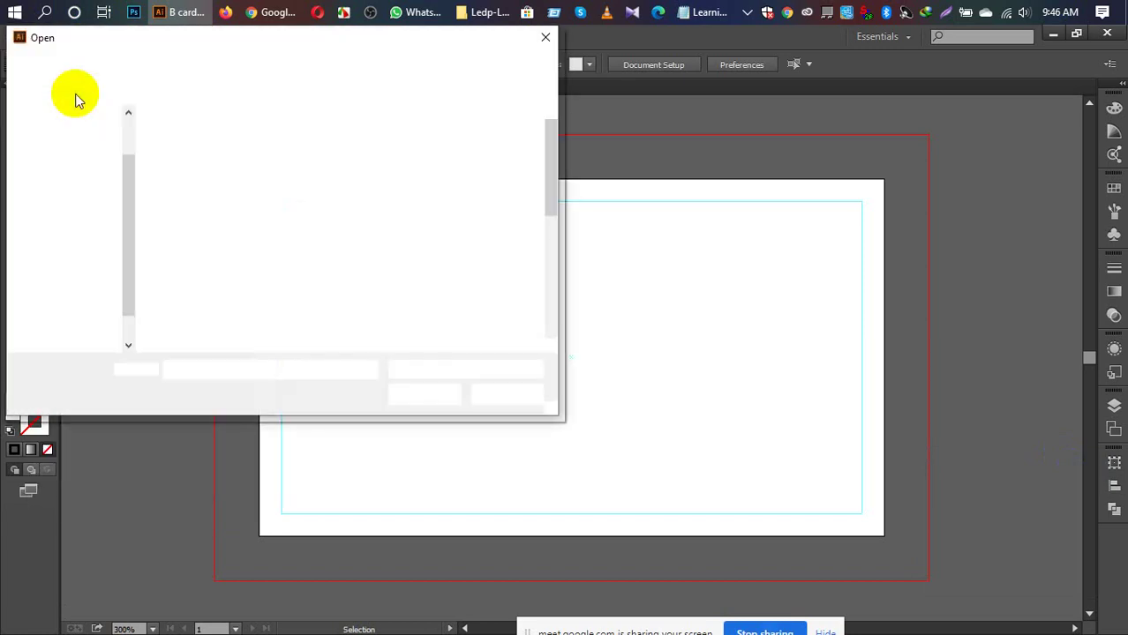
scroll(388, 227, down, 1)
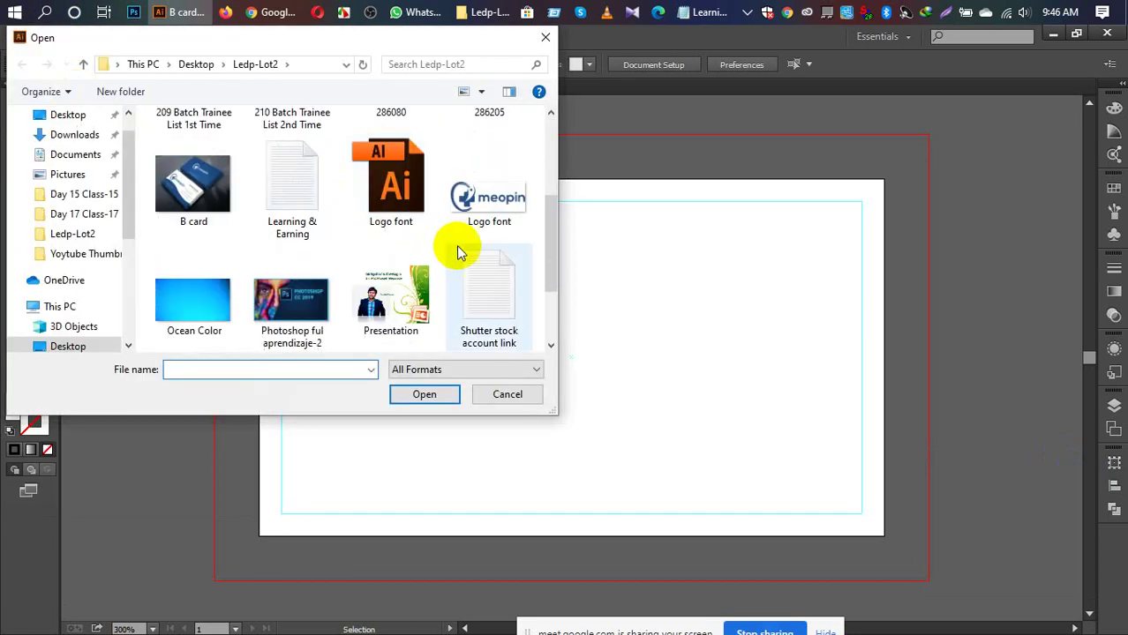
click(391, 185)
click(424, 397)
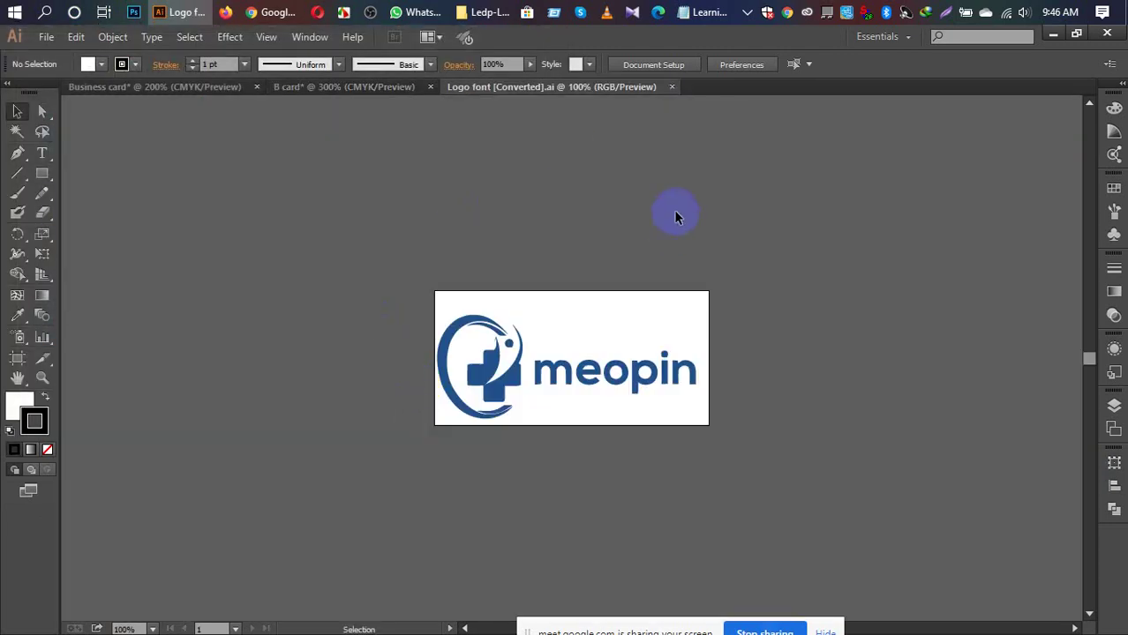
Step: Select the blue meopin logo group and drag it into the B card document
click(612, 378)
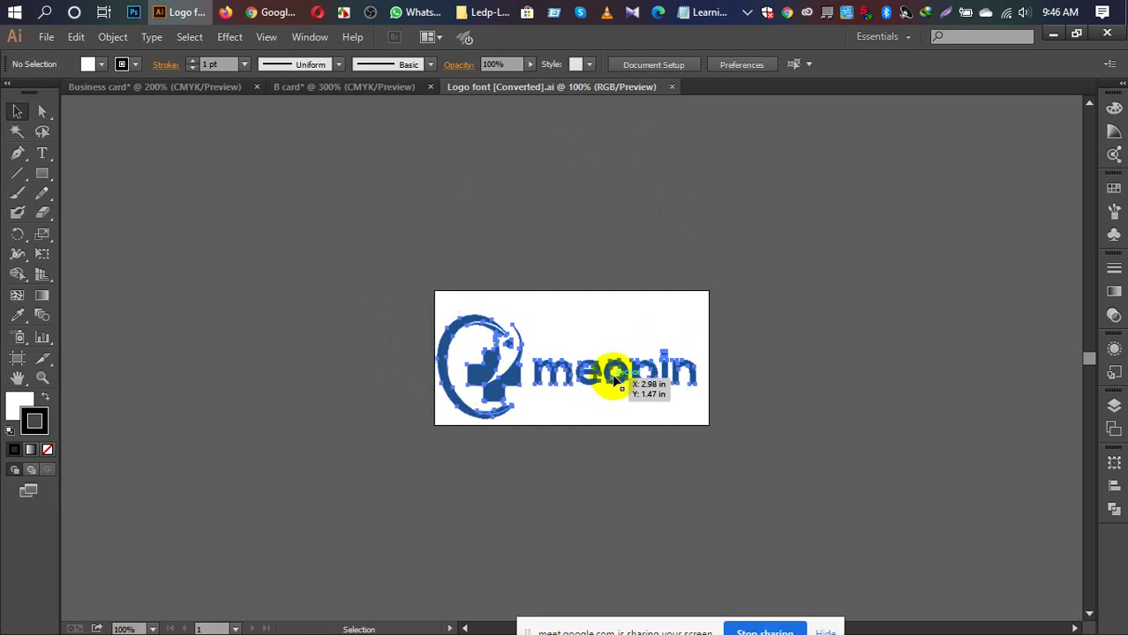
click(774, 337)
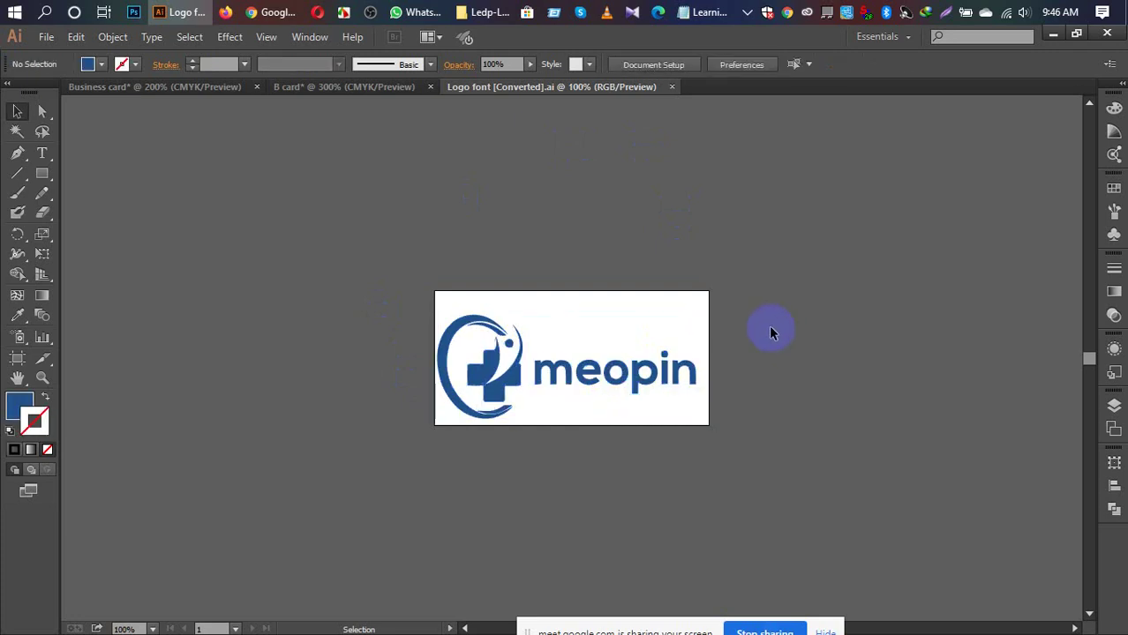
click(599, 388)
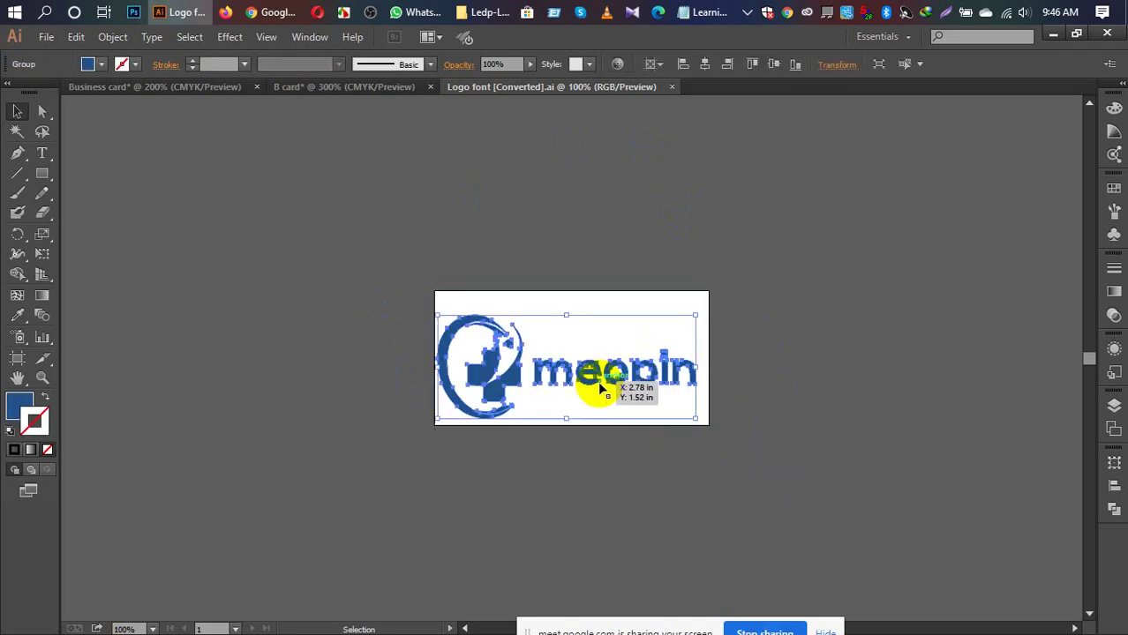
drag(598, 381, 445, 362)
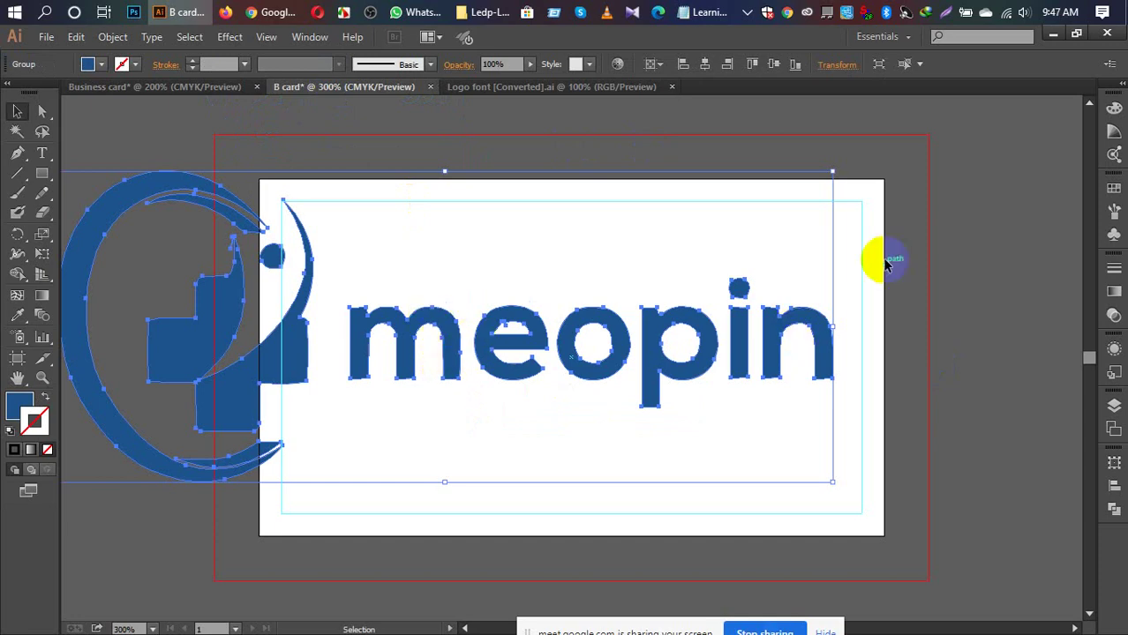
Step: Scale the meopin logo down and move it into the card's left safe area
drag(834, 172, 478, 348)
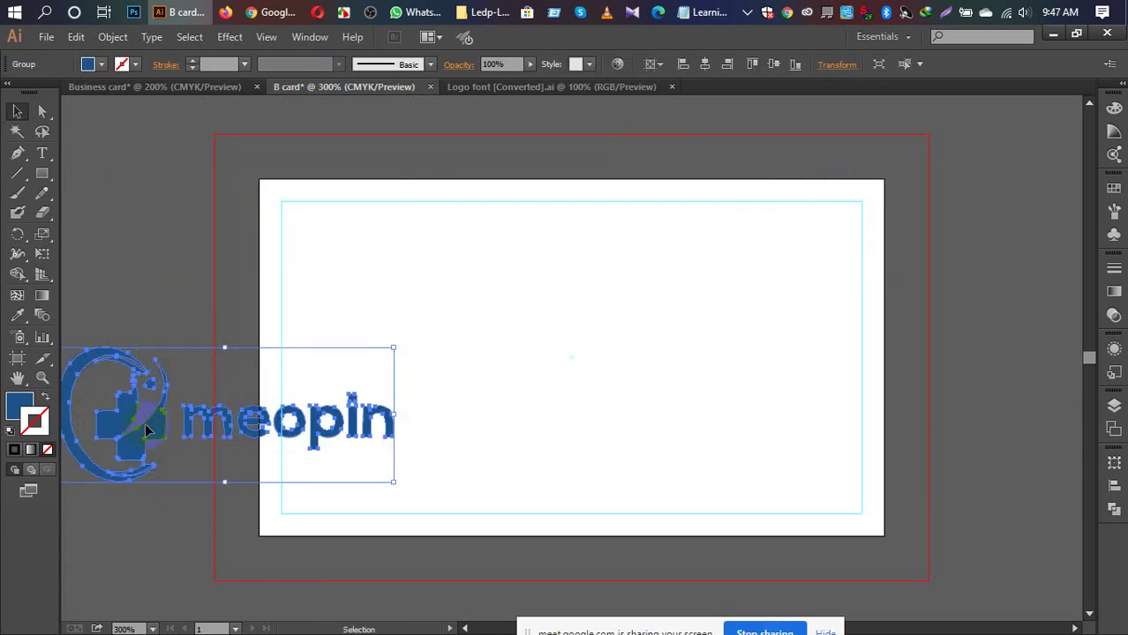
drag(108, 423, 347, 354)
drag(625, 280, 516, 325)
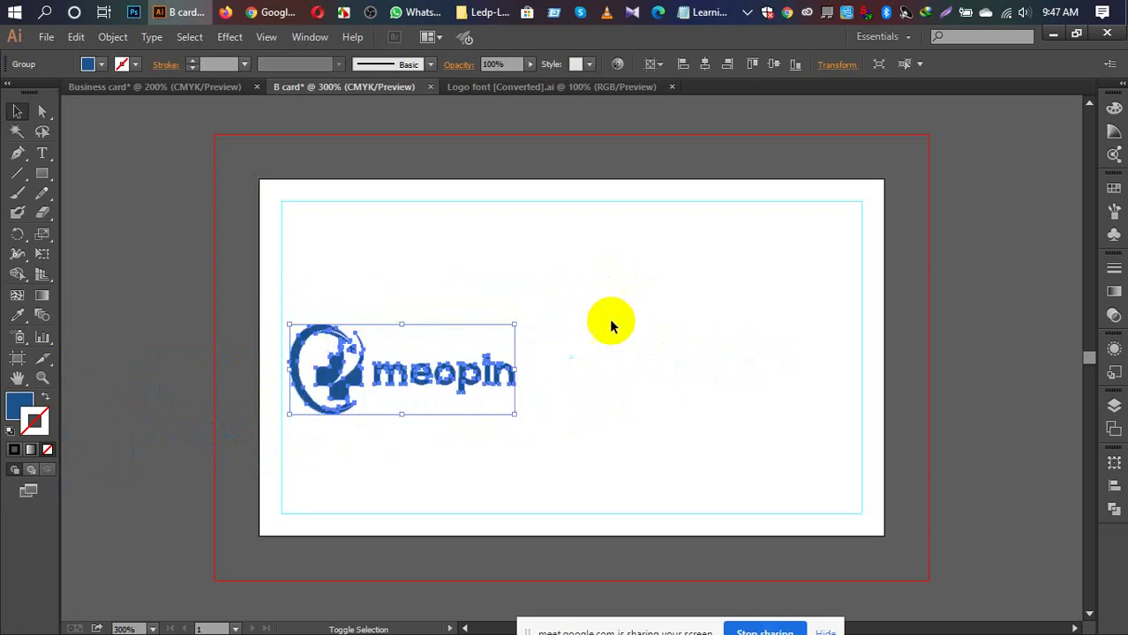
click(153, 282)
drag(379, 378, 374, 356)
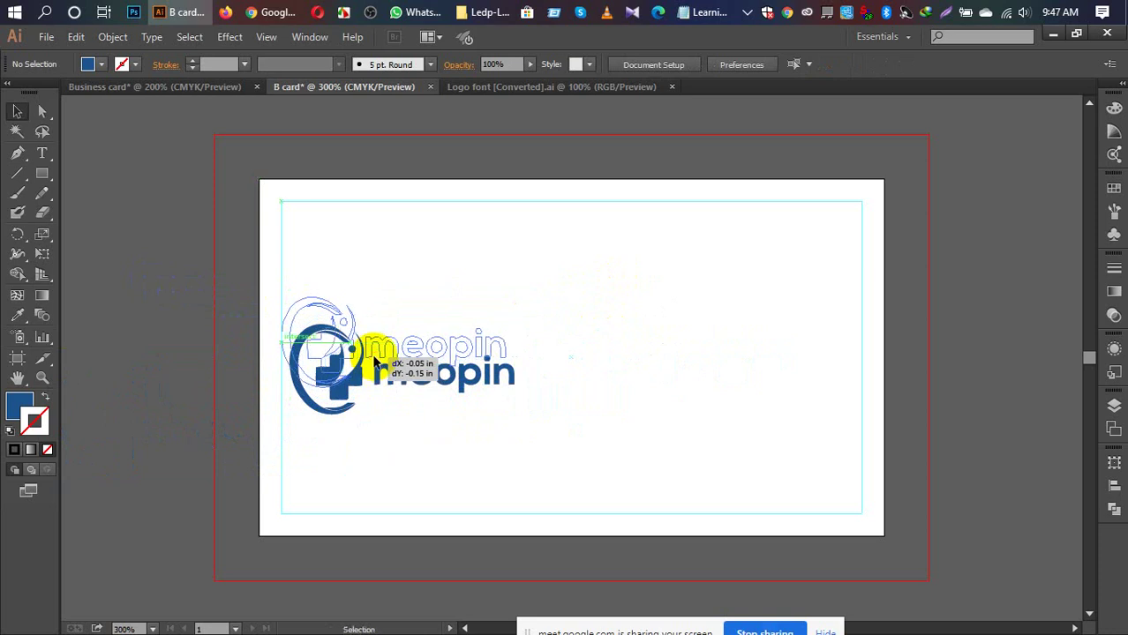
click(121, 353)
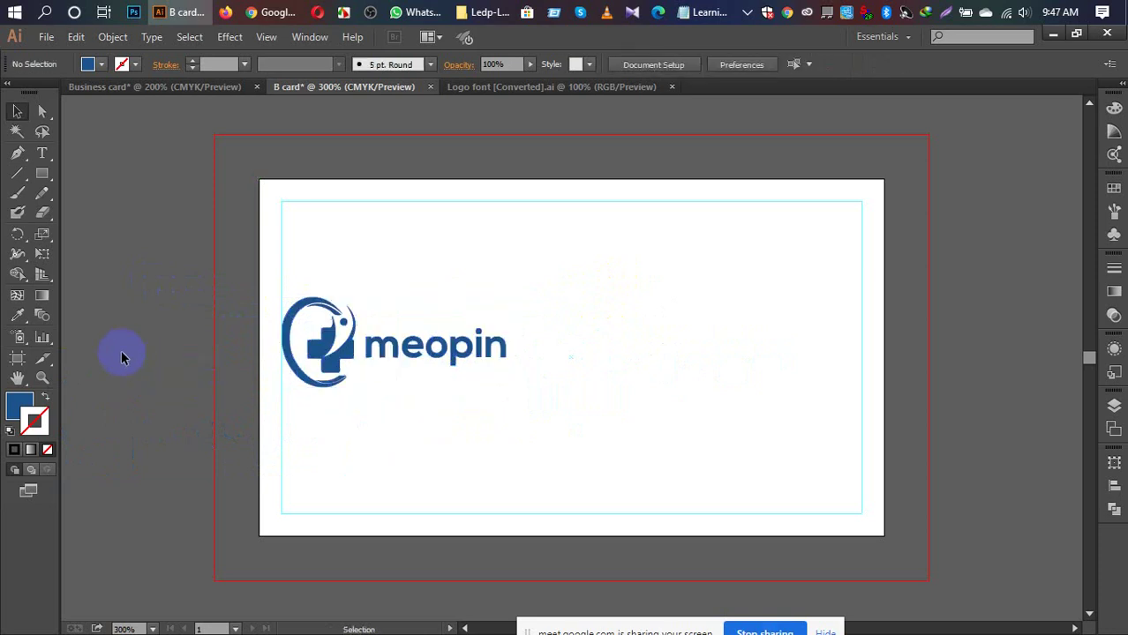
Step: At 600% zoom, nudge the logo right against the safe-area guide, then zoom back to 400%
key(ctrl+equal)
key(ctrl+equal)
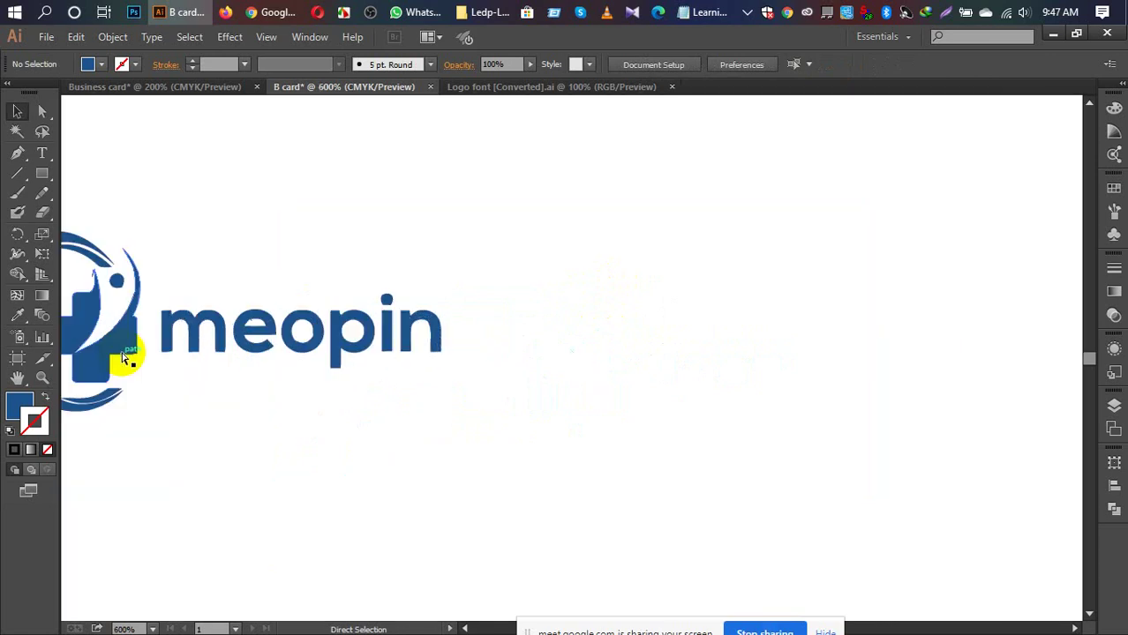
drag(372, 398, 579, 388)
click(351, 336)
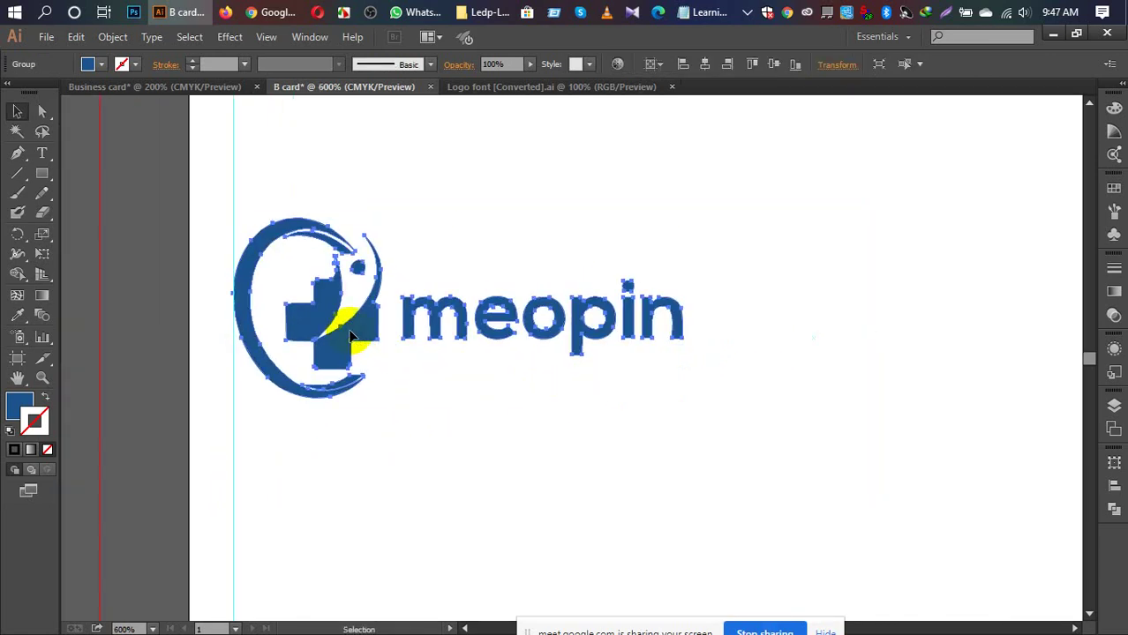
key(Right)
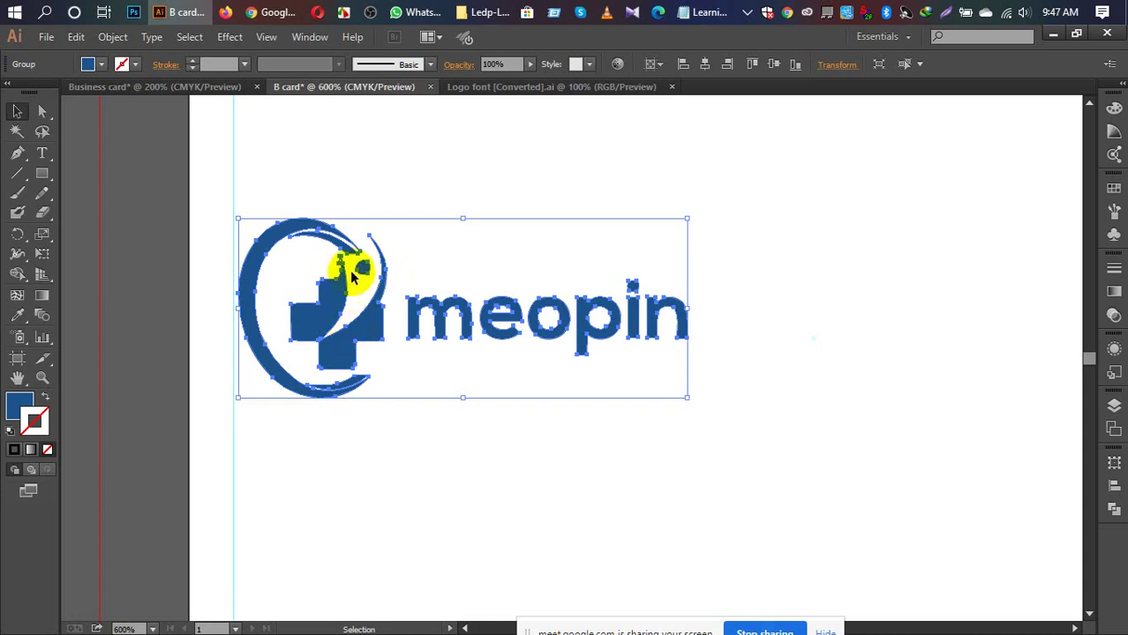
click(135, 298)
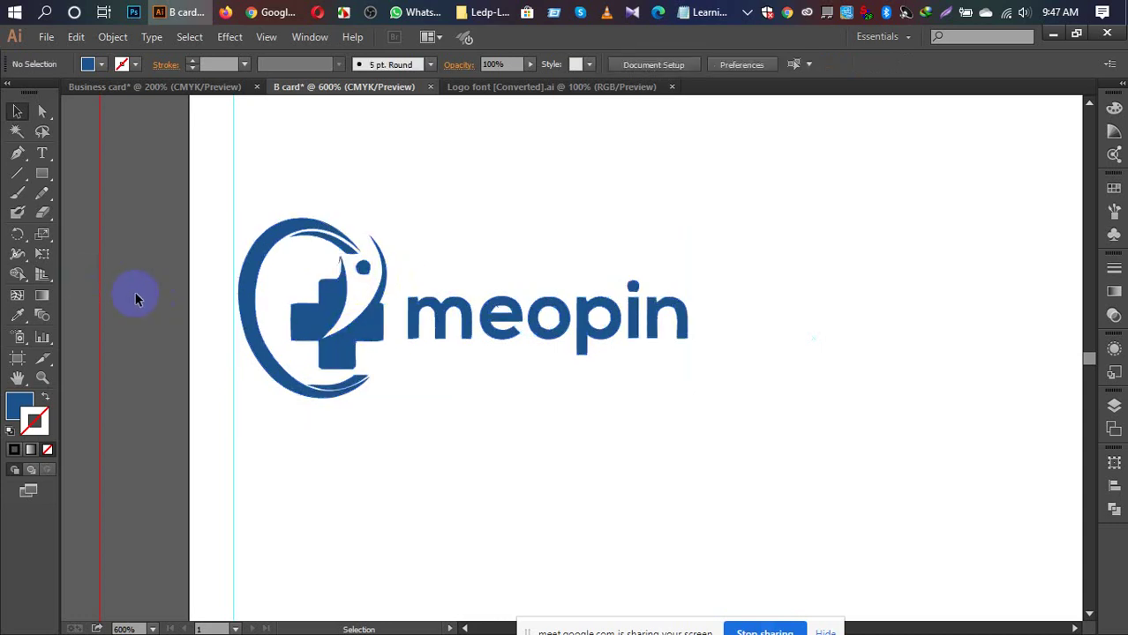
key(ctrl+minus)
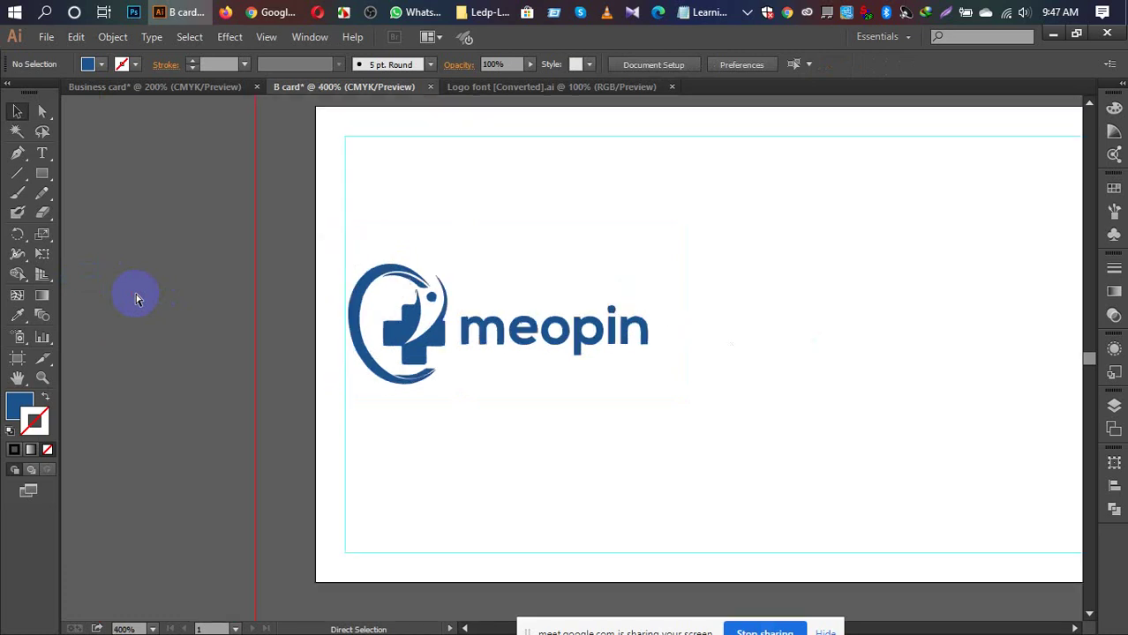
Step: Zoom out to the whole card, select the meopin logo group and show the alignment options
key(ctrl+minus)
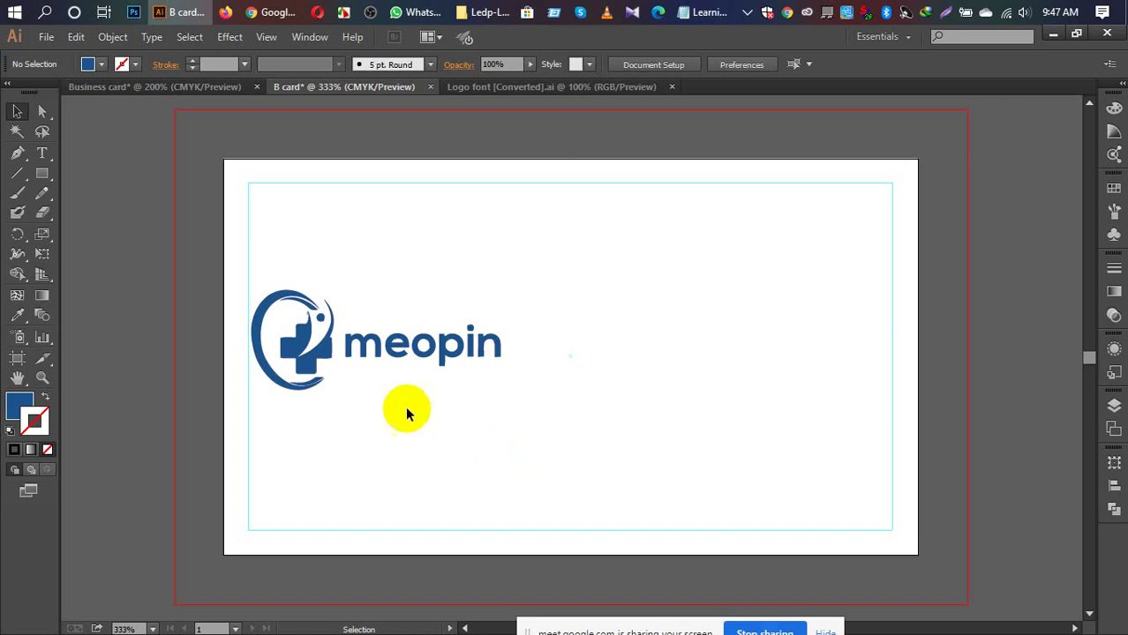
click(328, 358)
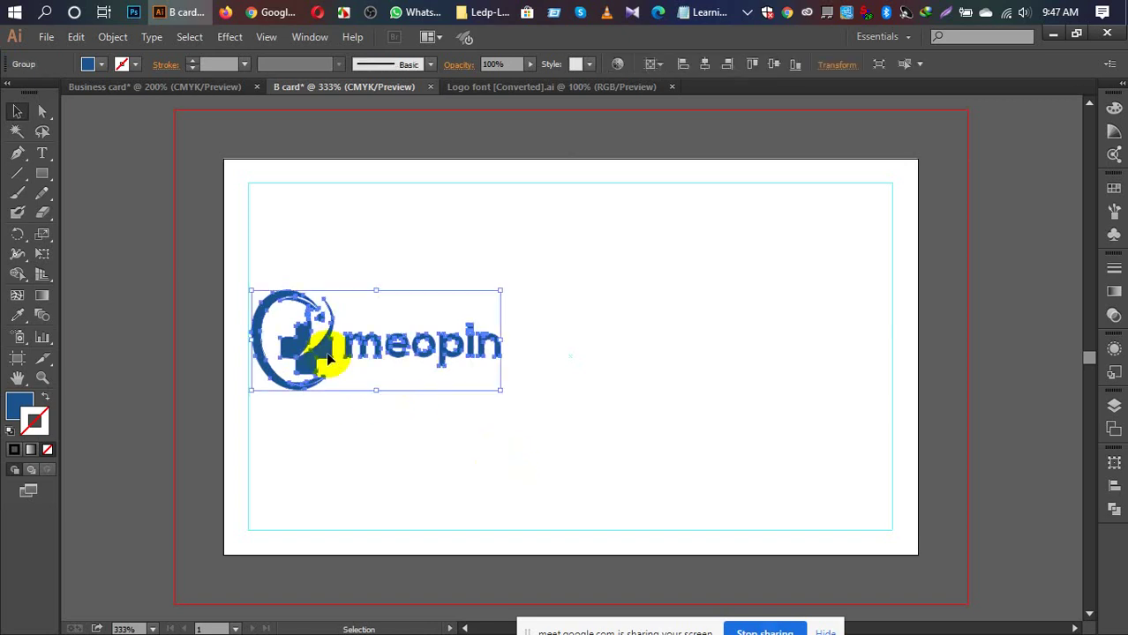
click(402, 426)
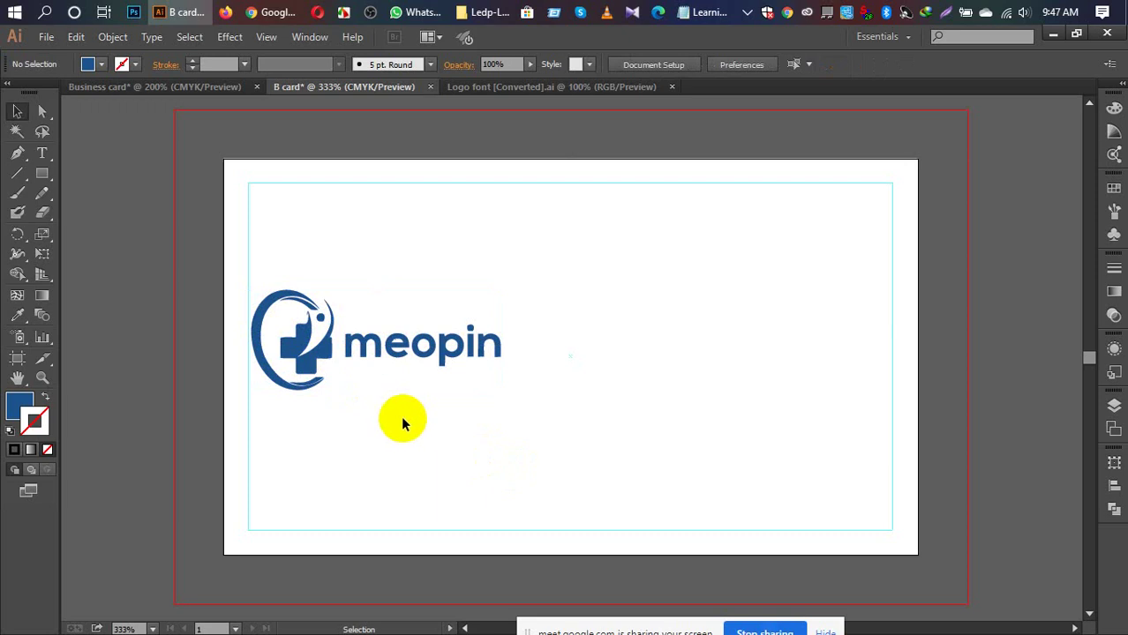
click(391, 333)
click(569, 399)
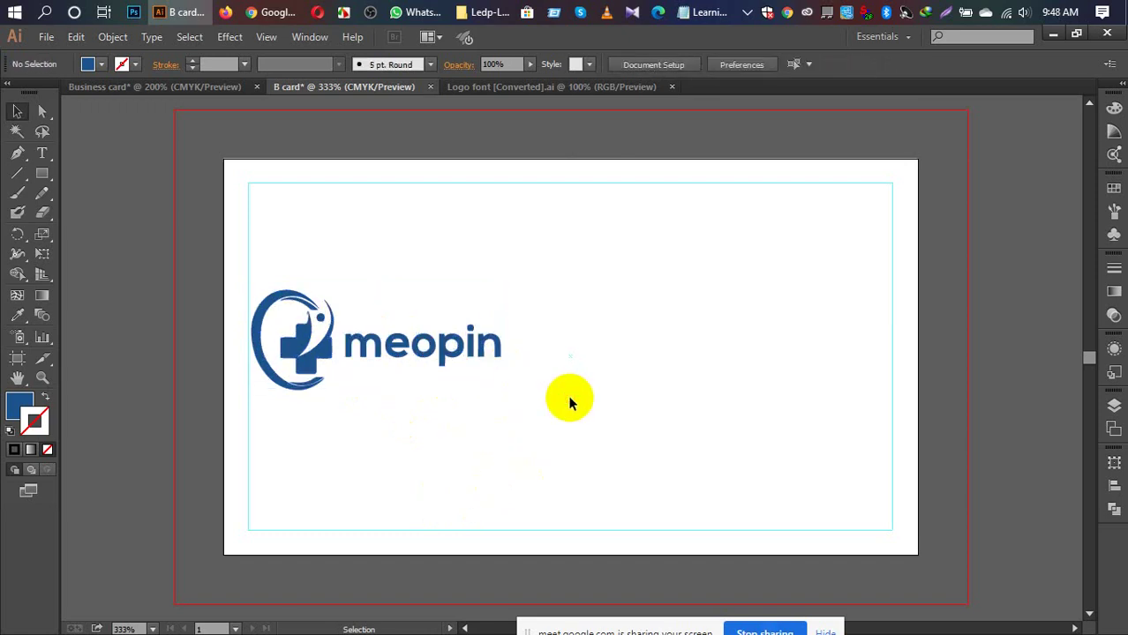
click(426, 357)
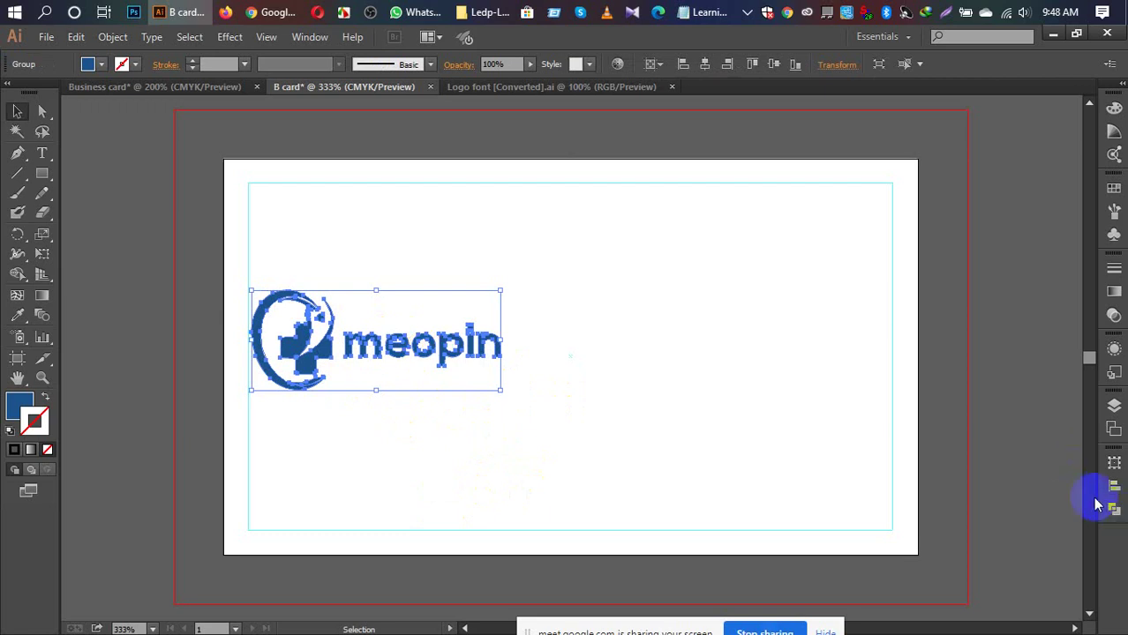
click(1114, 486)
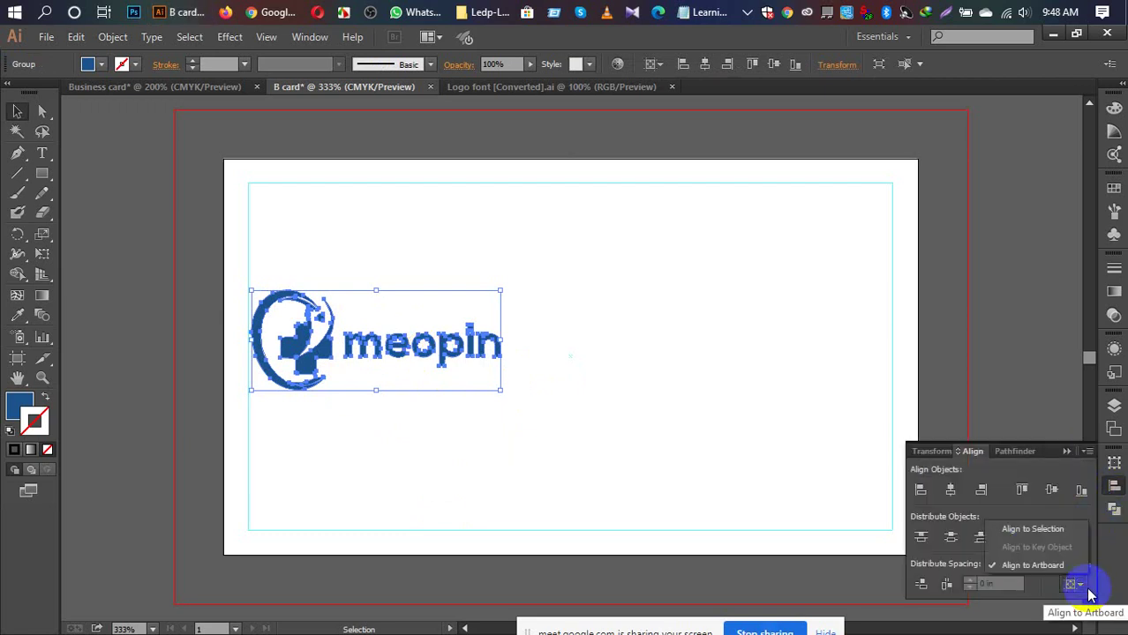
Step: Align to the artboard and centre the meopin logo horizontally and vertically on the card
click(1051, 492)
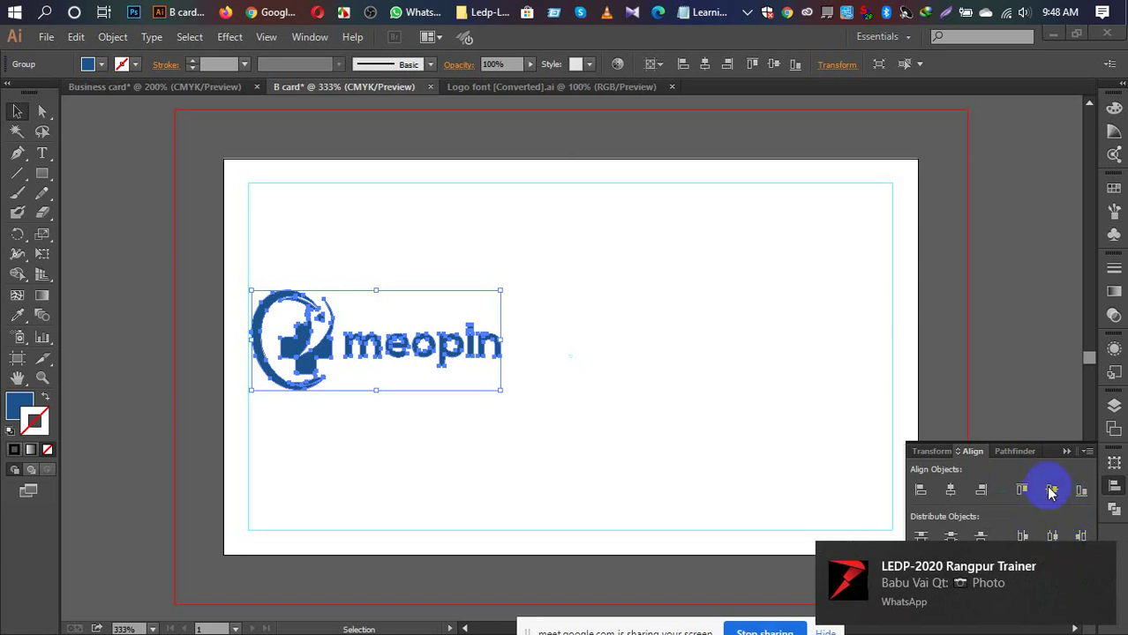
click(974, 452)
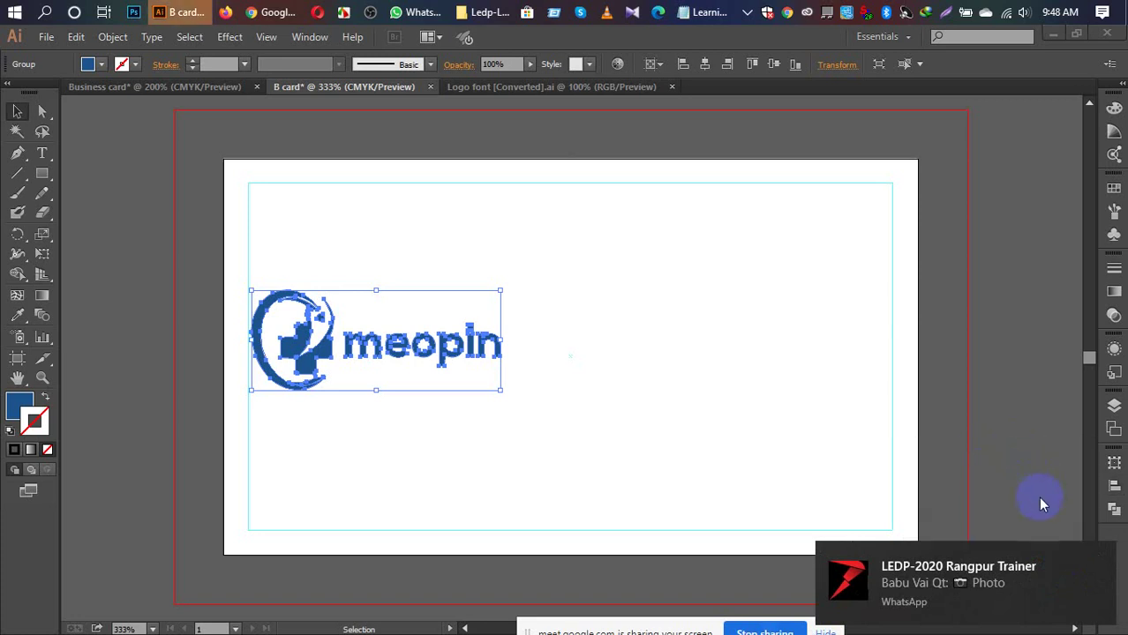
click(1114, 485)
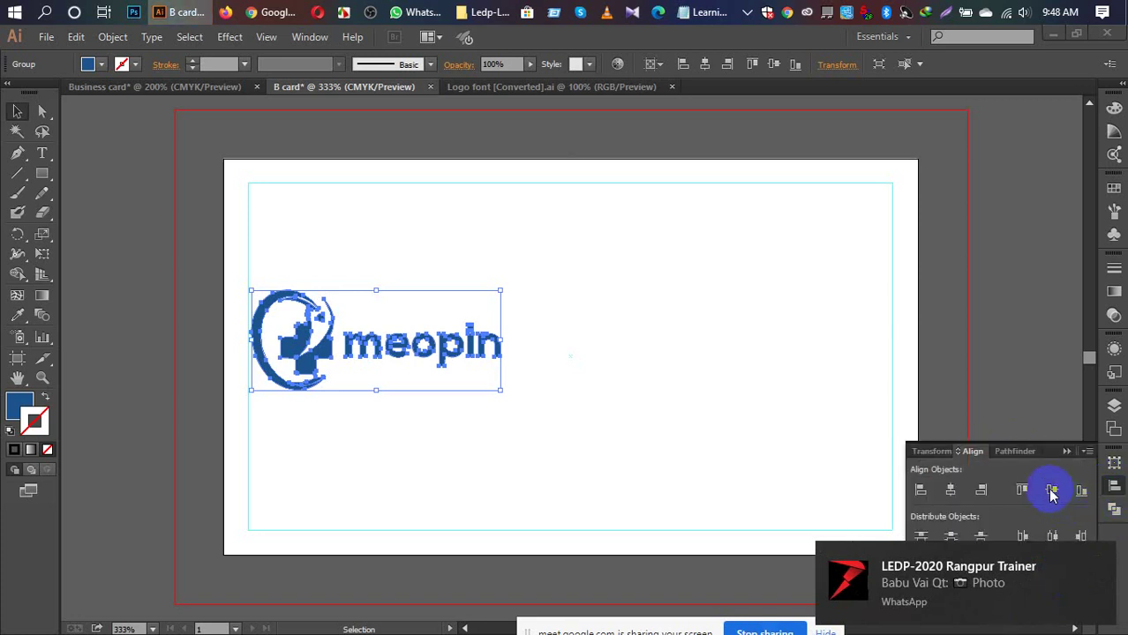
click(1098, 550)
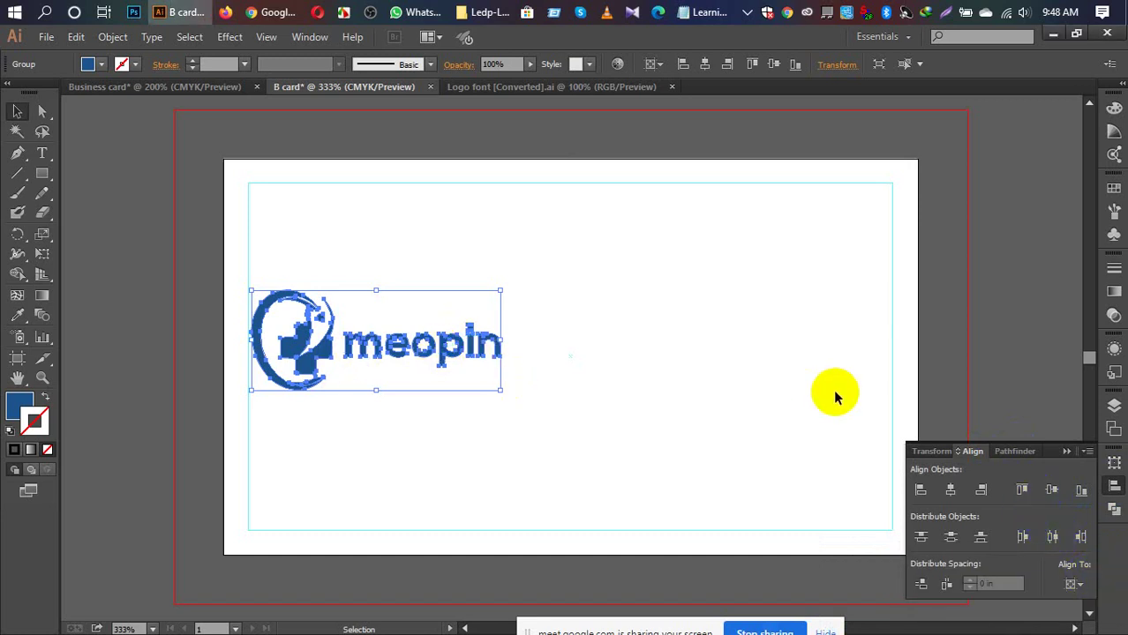
click(1074, 584)
click(1055, 567)
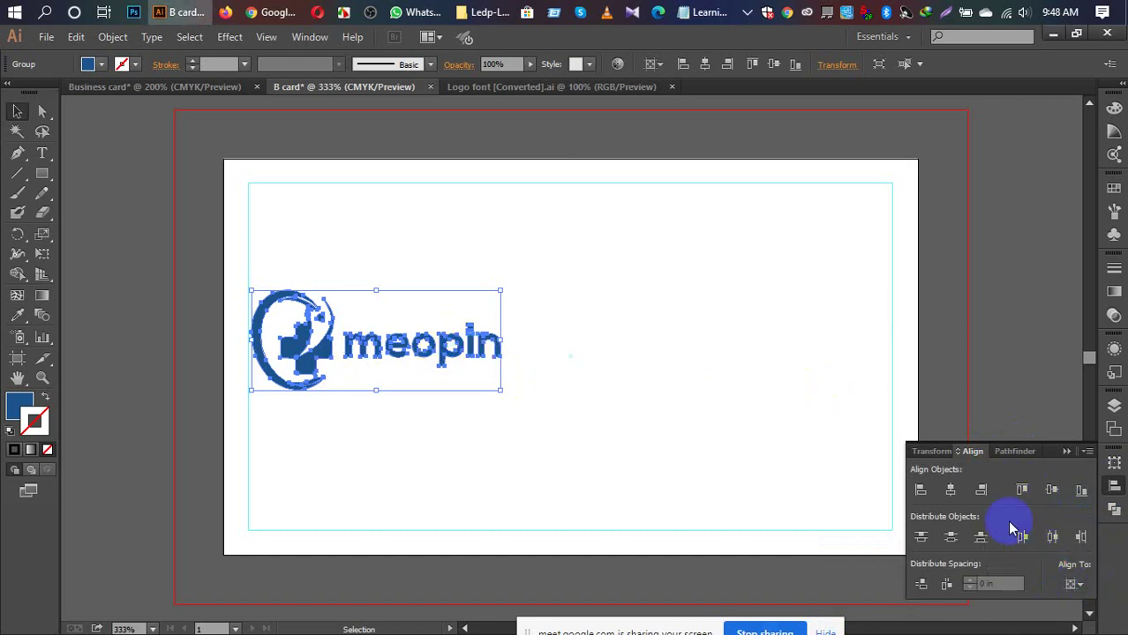
click(950, 491)
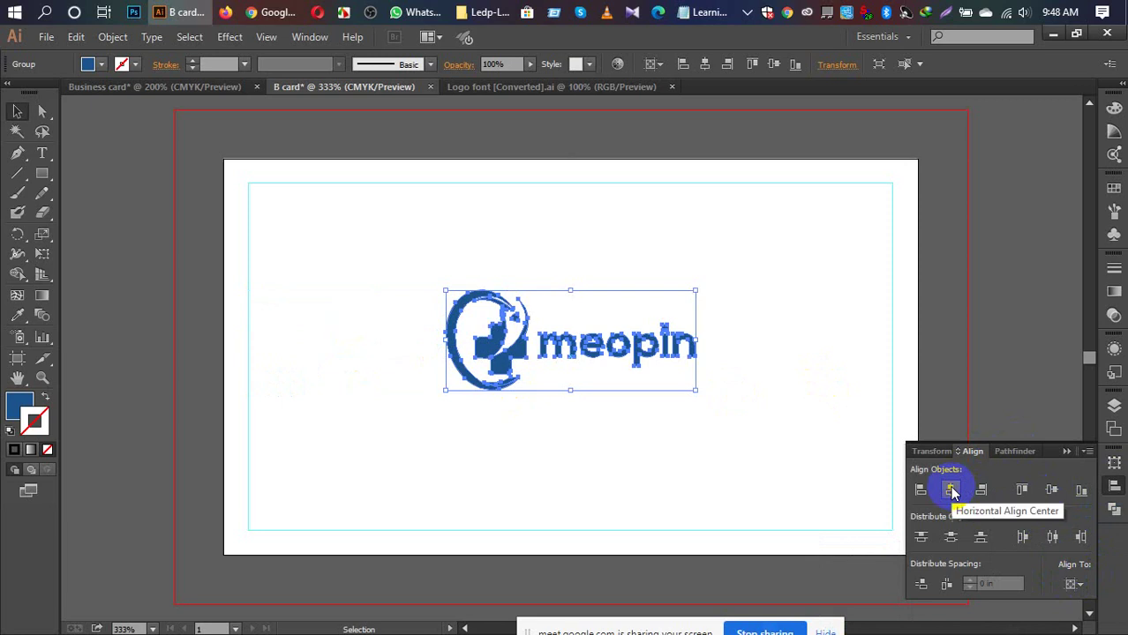
click(1051, 500)
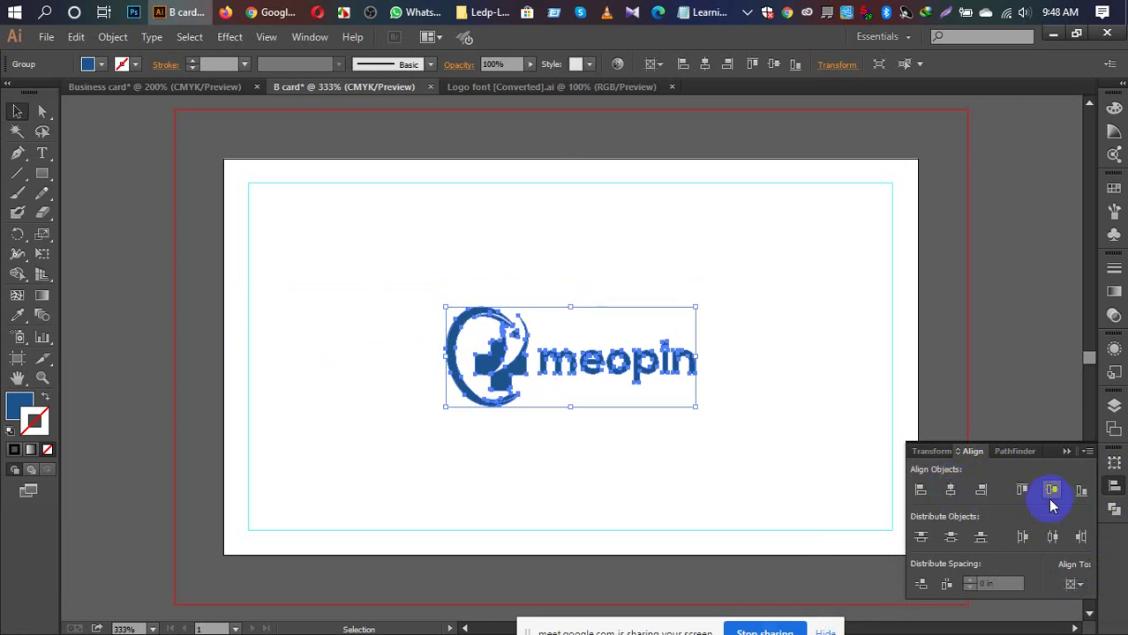
Step: Drag the logo back left against the safe-area guide, deselect it and collapse the Align panel
key(Return)
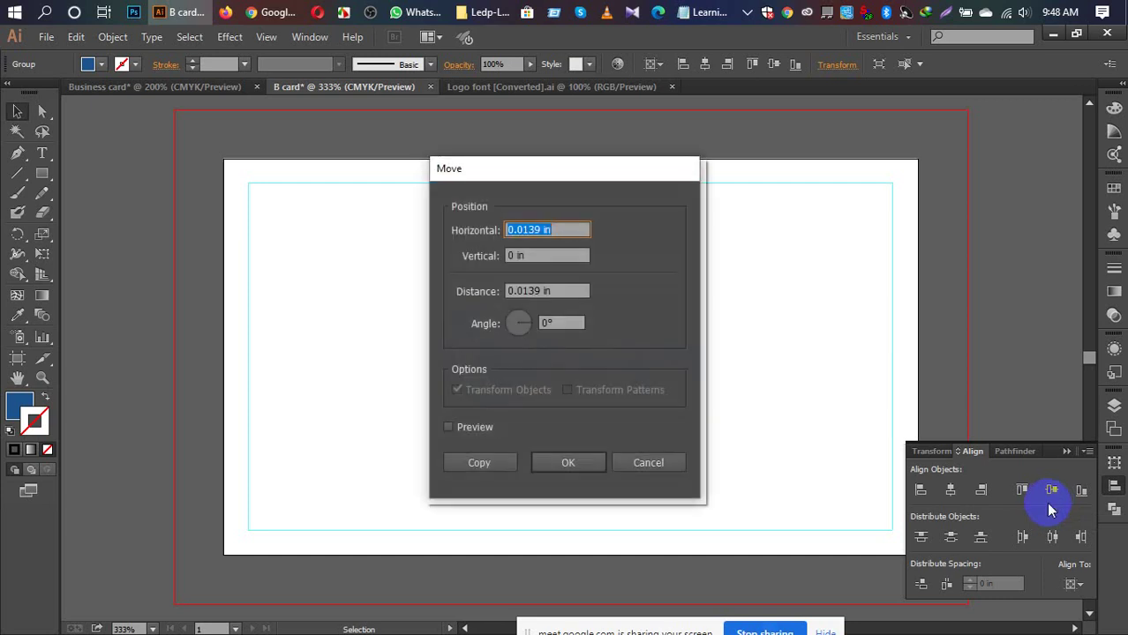
click(648, 463)
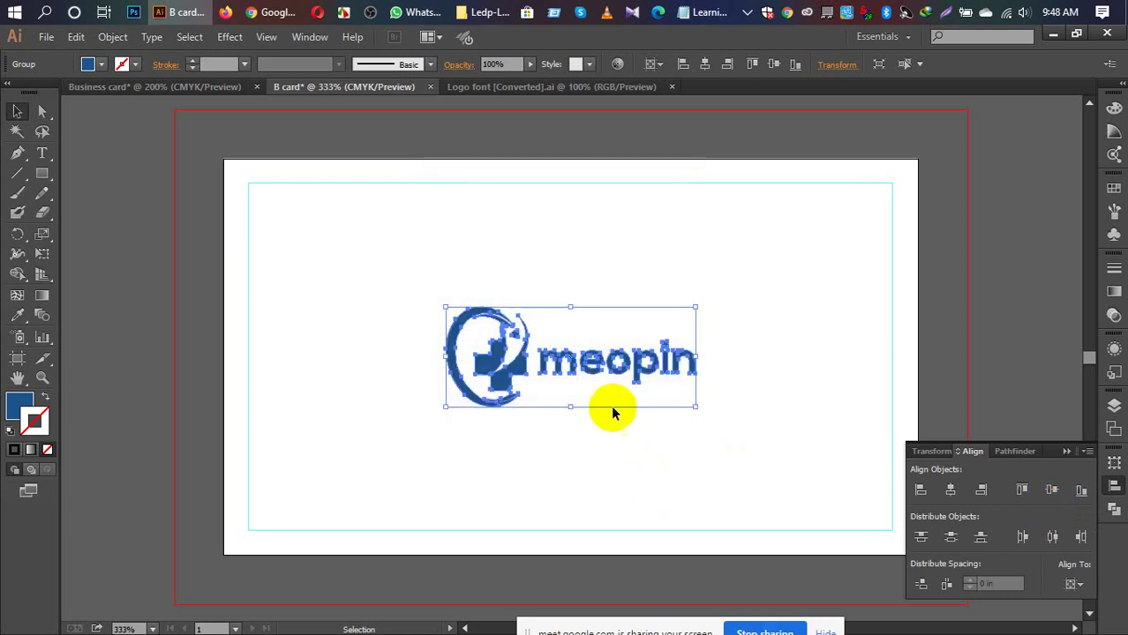
drag(491, 361, 300, 361)
click(976, 268)
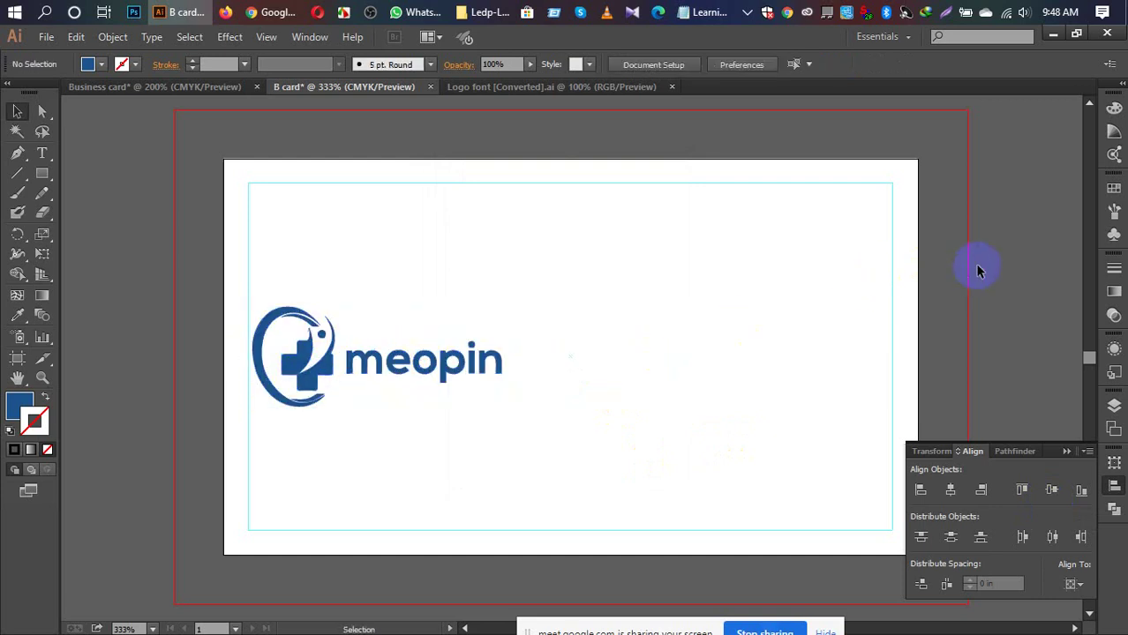
click(436, 365)
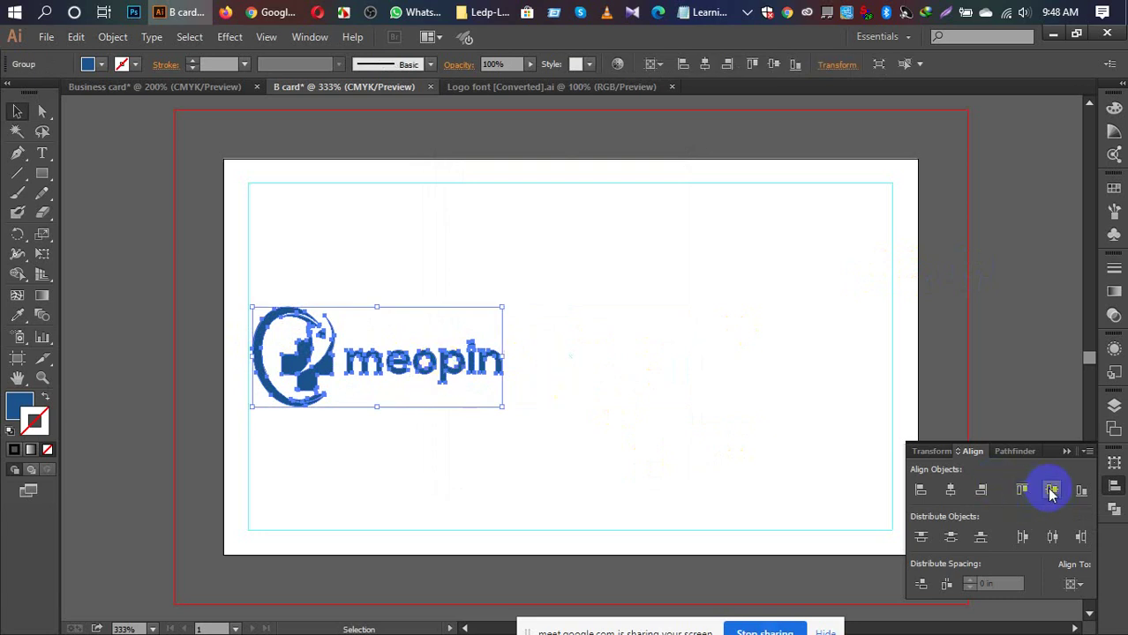
click(1039, 409)
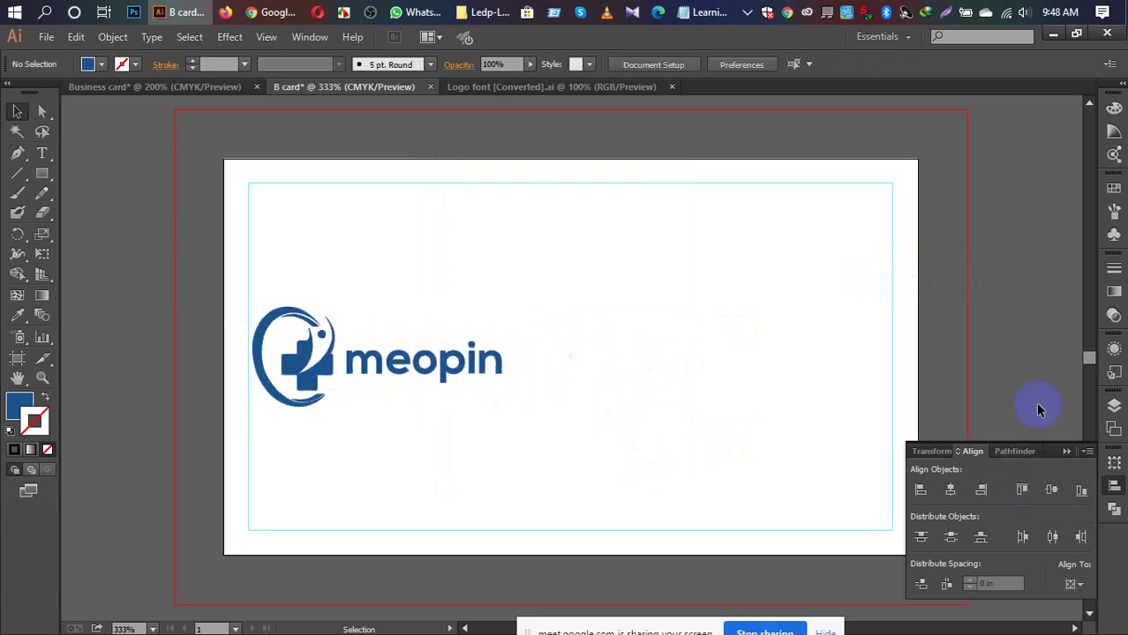
click(1063, 451)
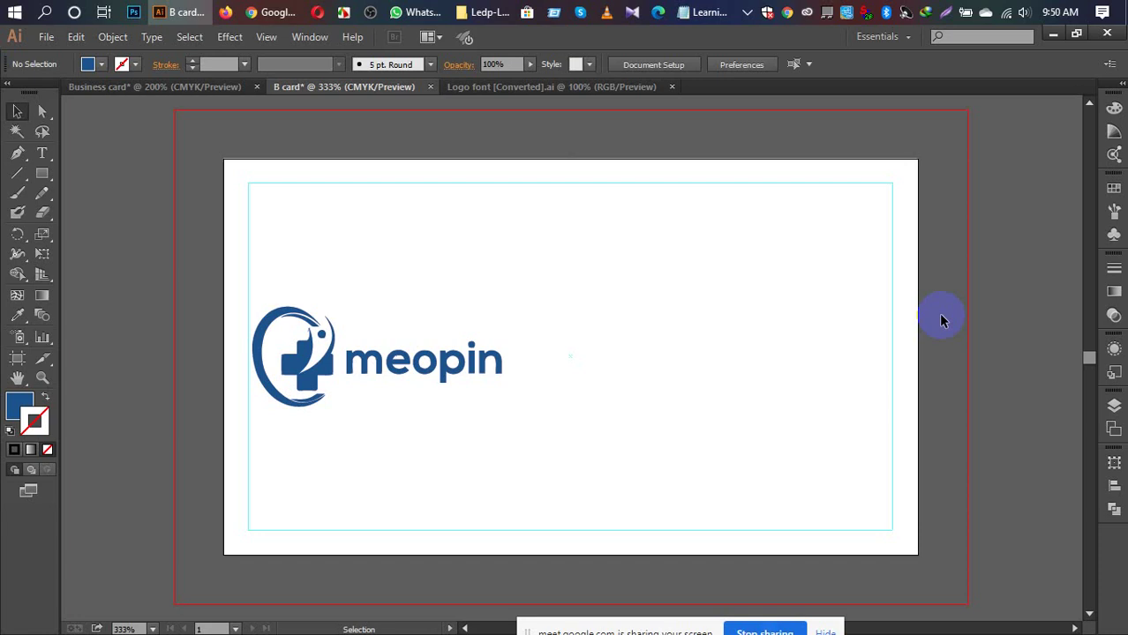
mouse_move(267, 12)
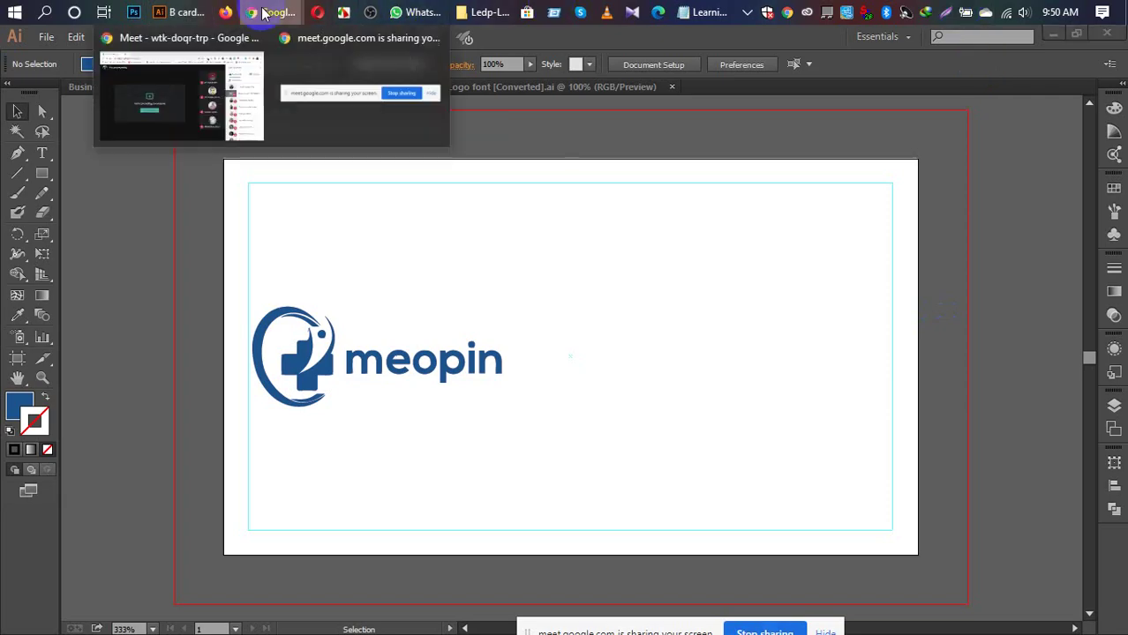
Step: Check the Google Meet chat and participant list, then bring up the WhatsApp group chat
click(235, 68)
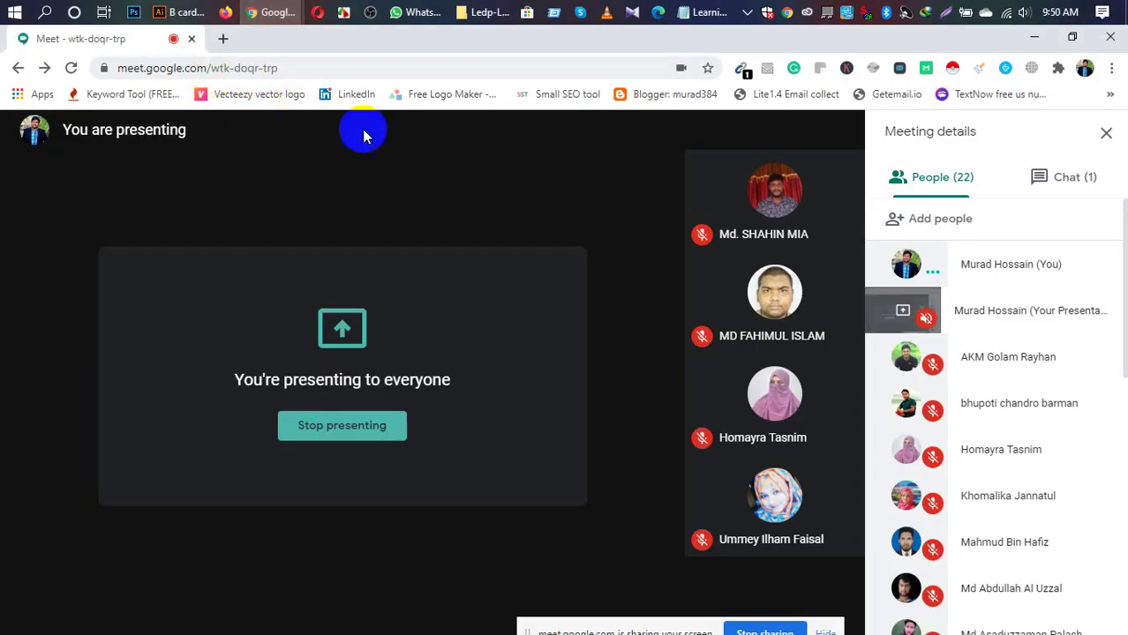
scroll(1077, 357, down, 3)
scroll(1002, 360, down, 2)
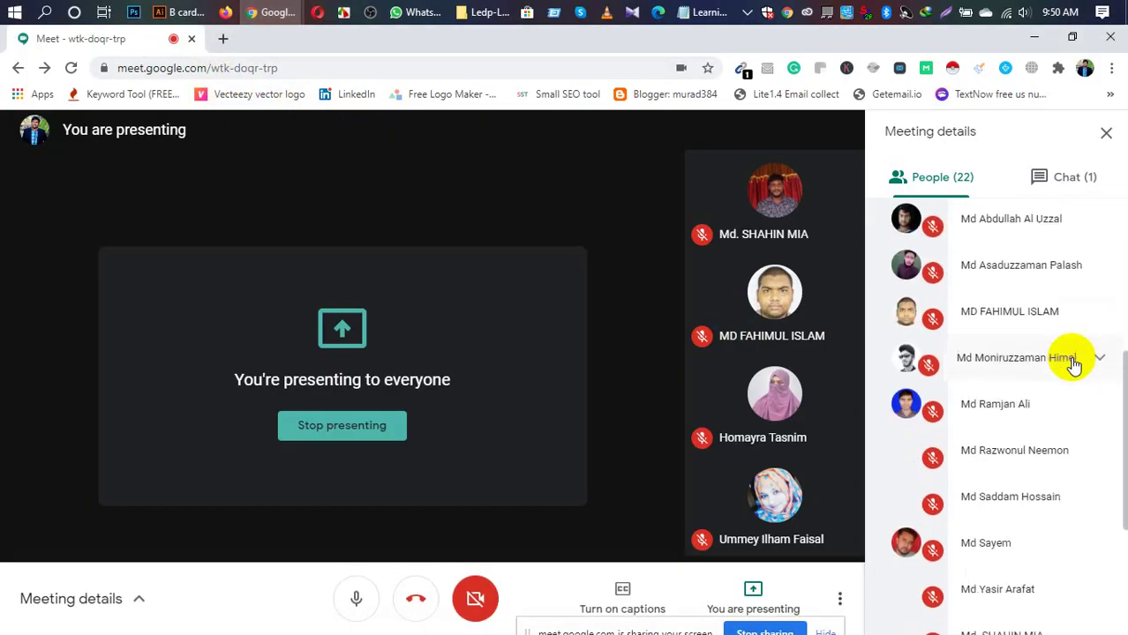
scroll(1002, 360, up, 3)
click(1062, 176)
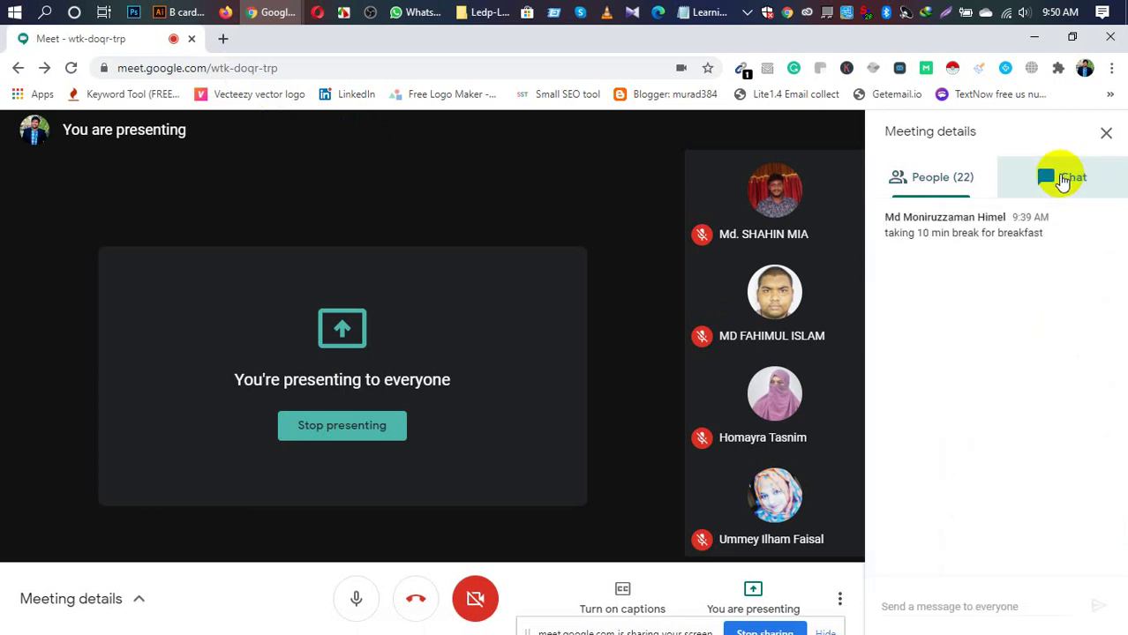
click(932, 183)
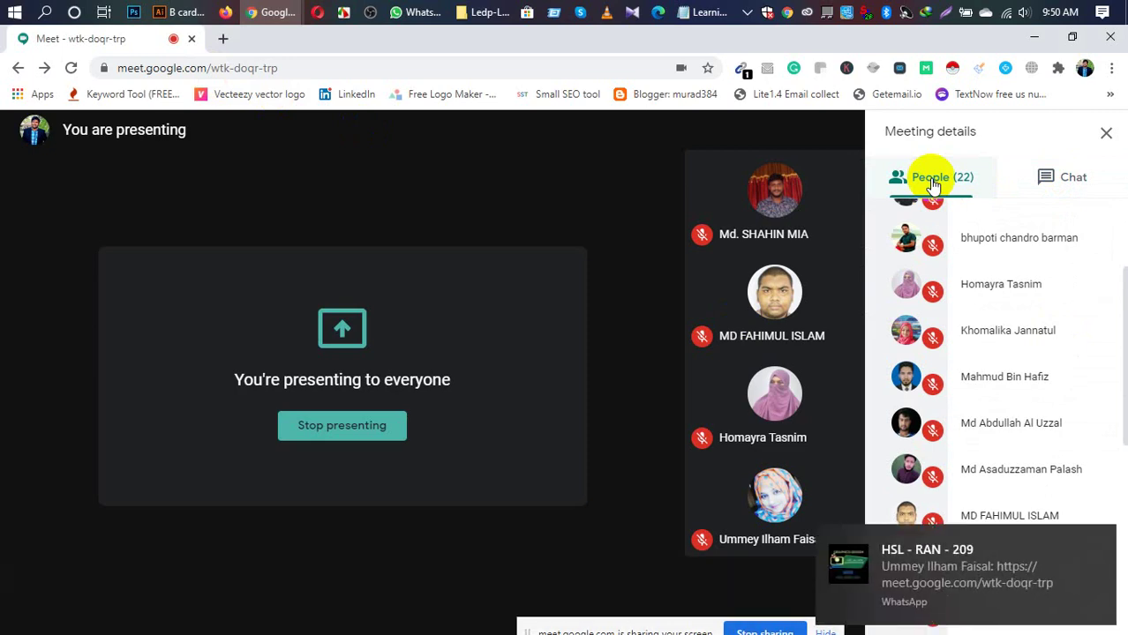
click(414, 13)
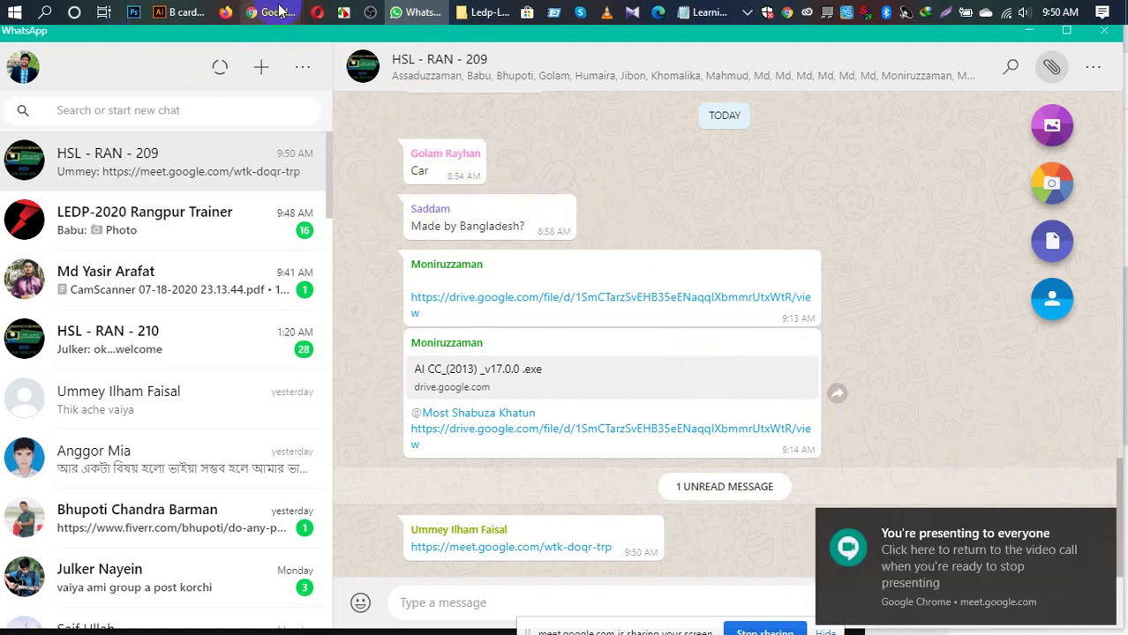
Step: Switch from WhatsApp back to the Google Meet call window
mouse_move(269, 12)
click(179, 75)
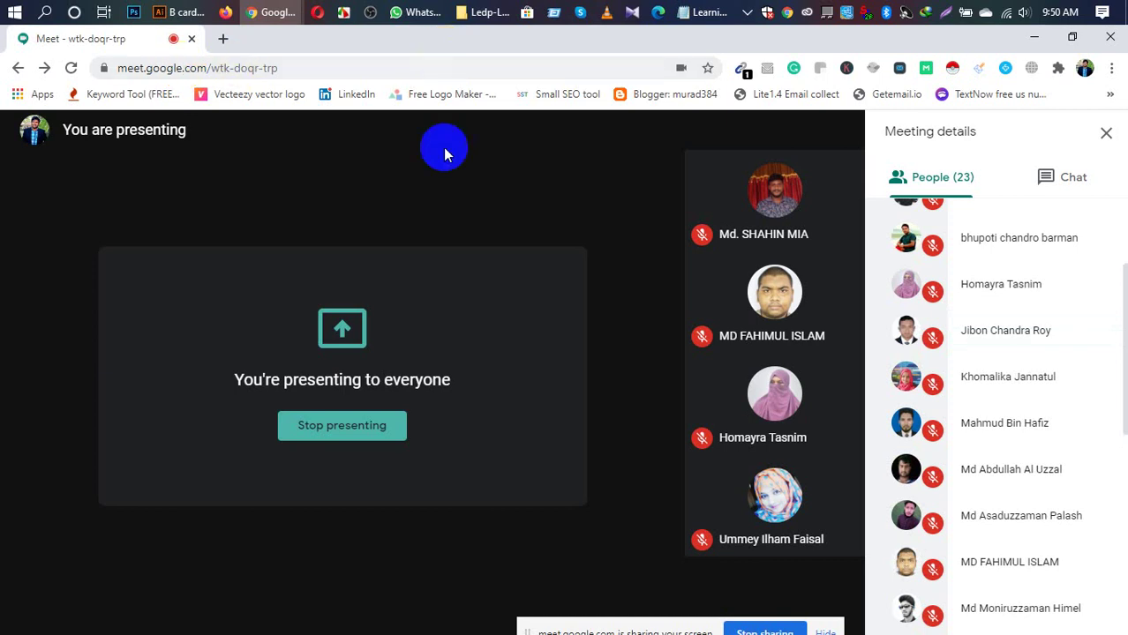
Step: Scroll through the Meet participant list, then switch back to the Illustrator B card document
scroll(936, 282, down, 1)
scroll(969, 271, up, 3)
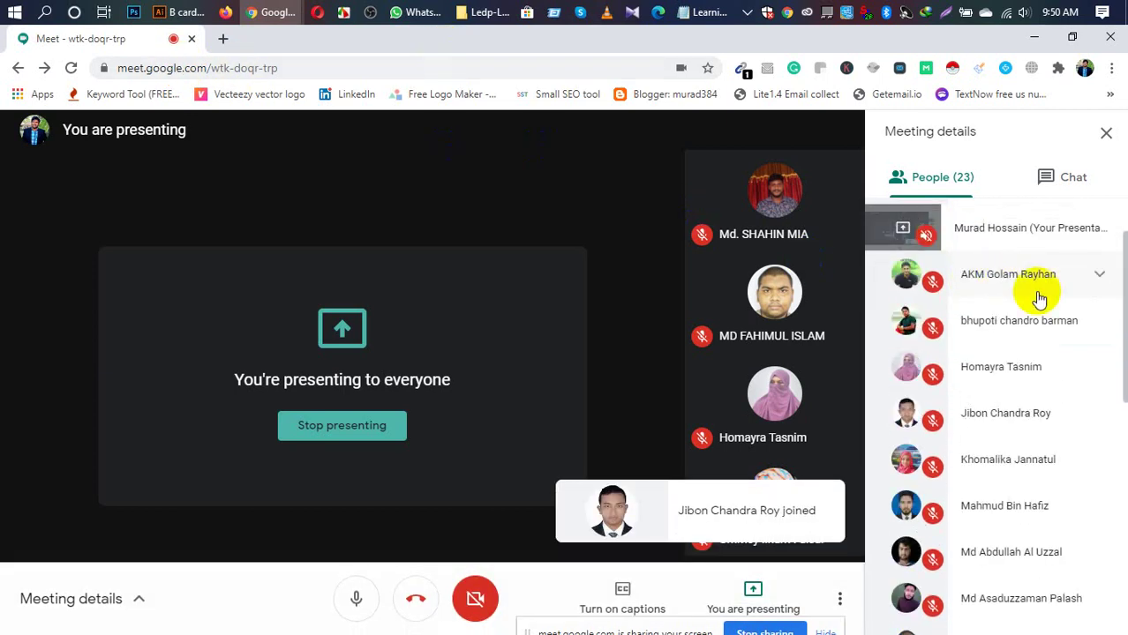
scroll(1037, 298, down, 2)
scroll(1033, 313, down, 2)
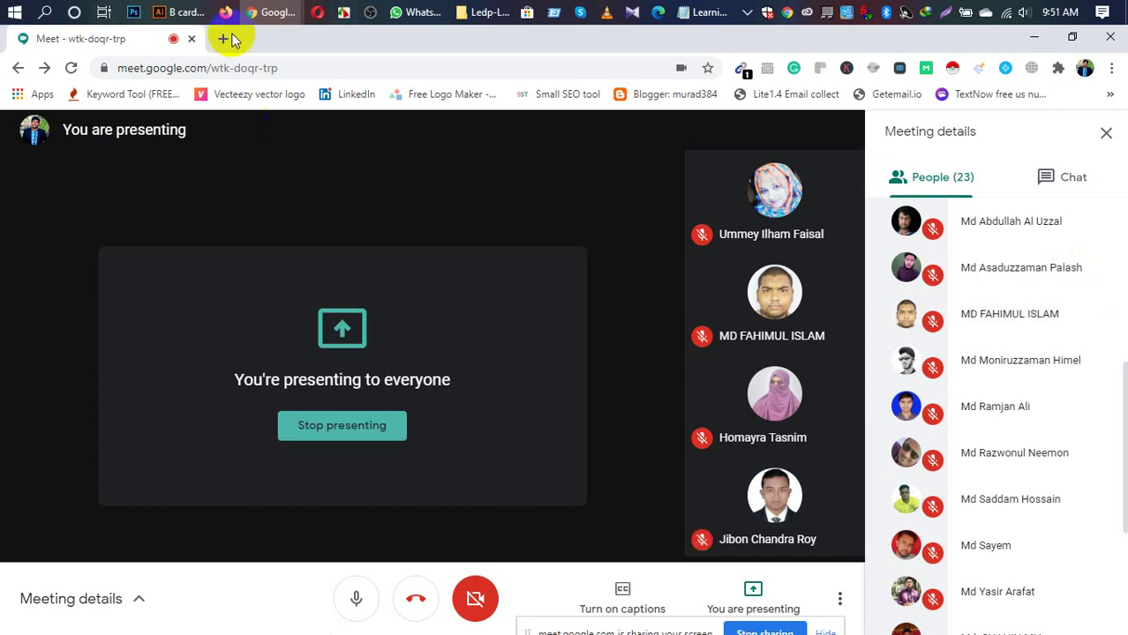
click(182, 11)
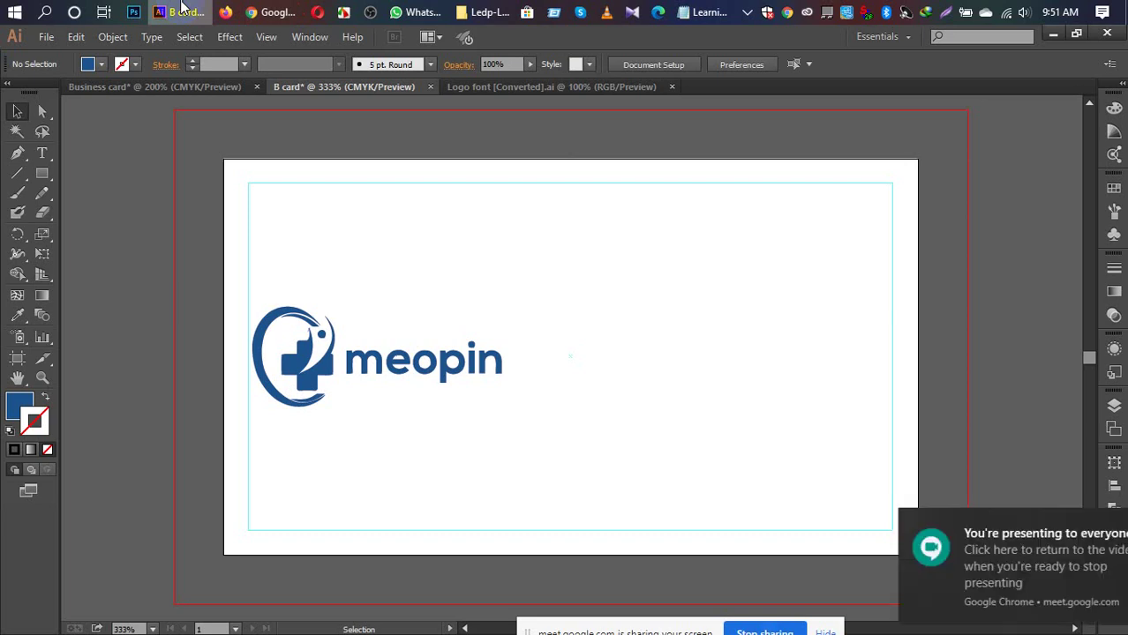
Step: Close Chrome's screen-presenting notification and bring the Google Meet call back in front of Illustrator
click(1068, 552)
click(1097, 525)
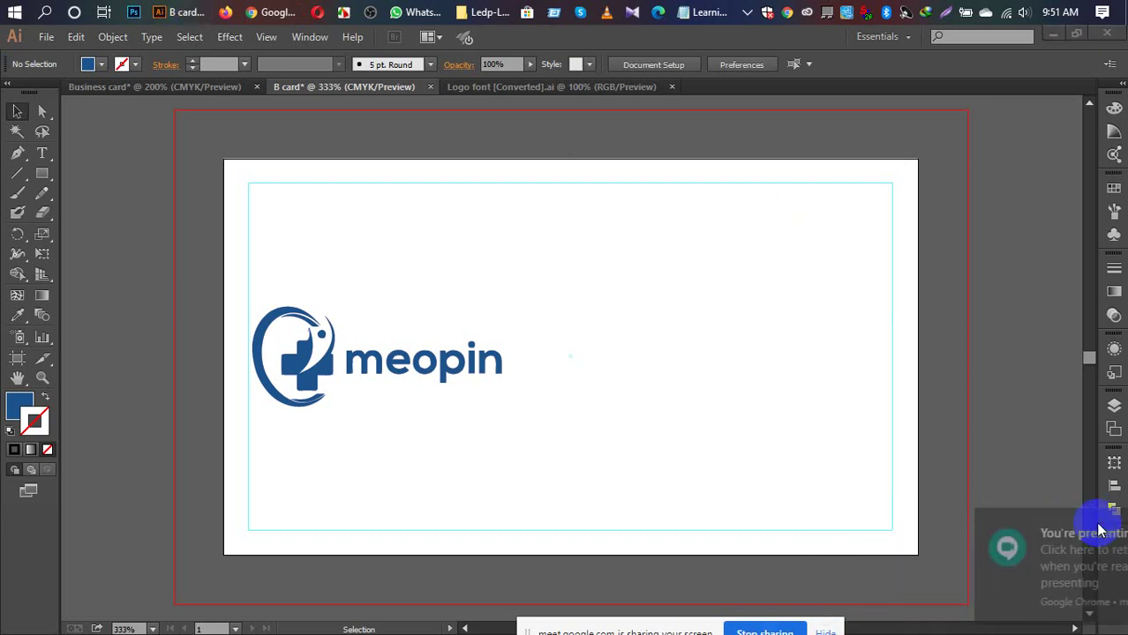
mouse_move(272, 16)
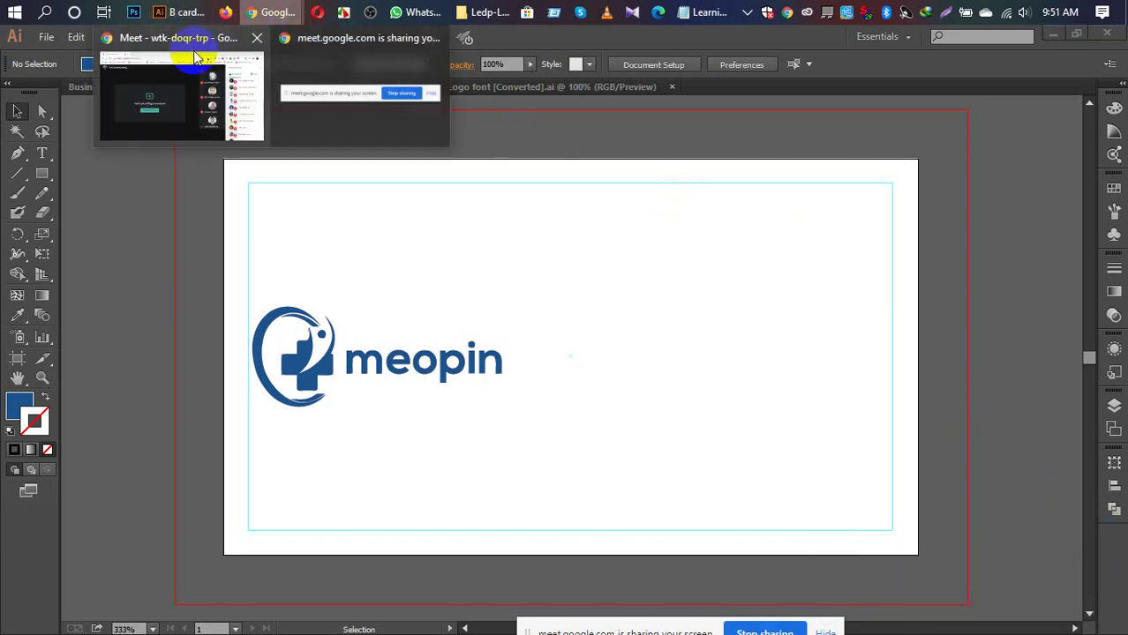
click(193, 50)
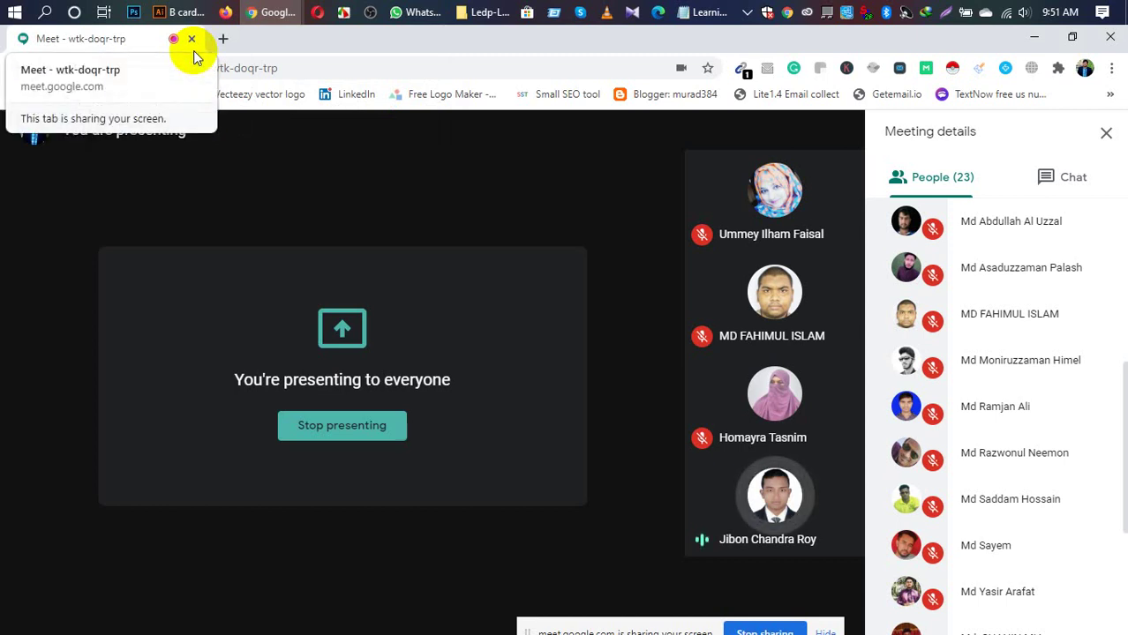
mouse_move(174, 9)
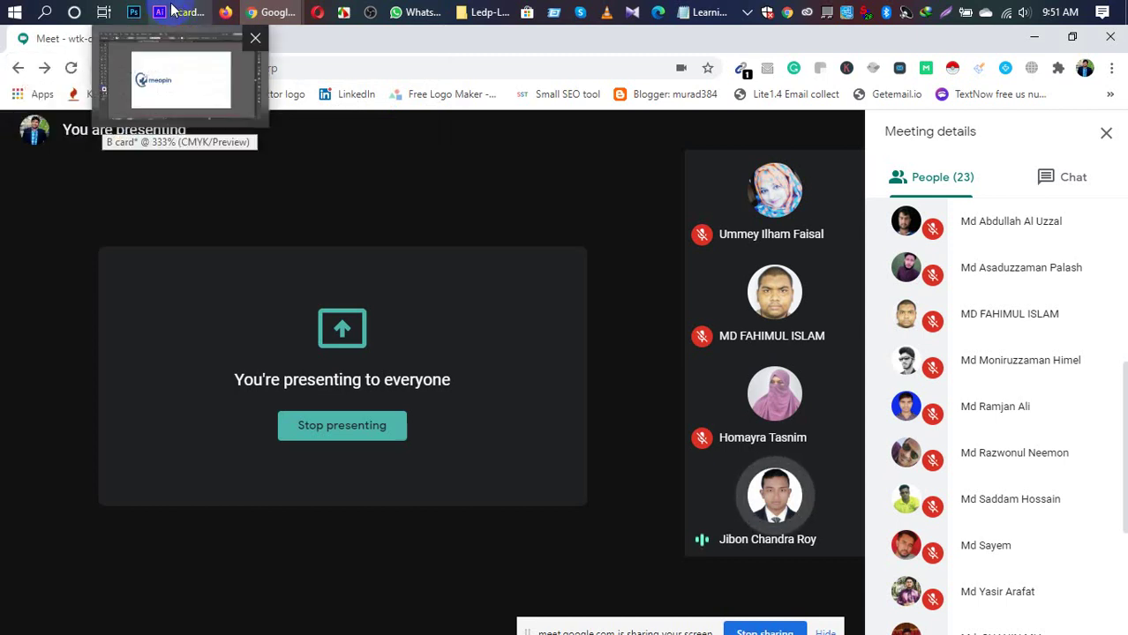
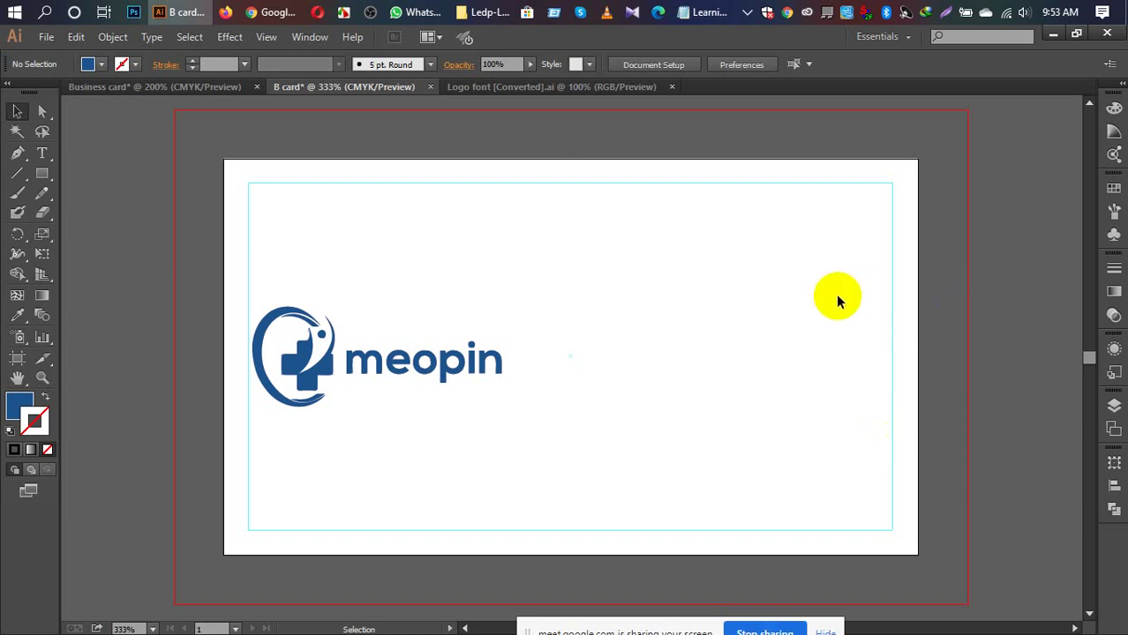
Step: Copy the meopin logo from B card into the Business card document, left of the cyan card
click(387, 369)
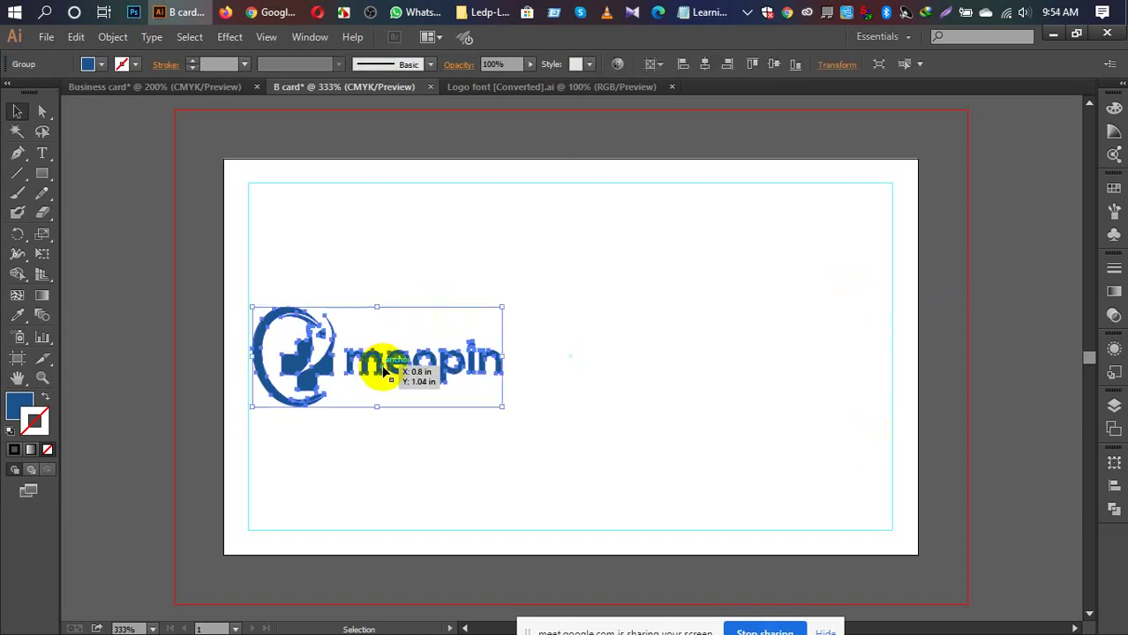
drag(384, 370, 227, 228)
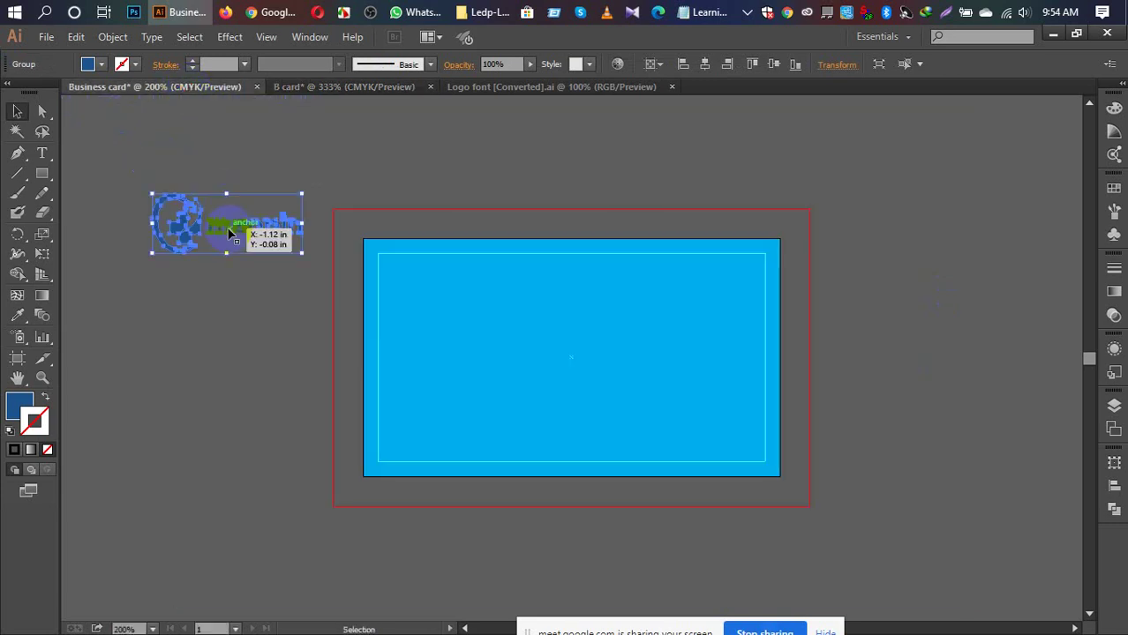
click(243, 292)
click(232, 240)
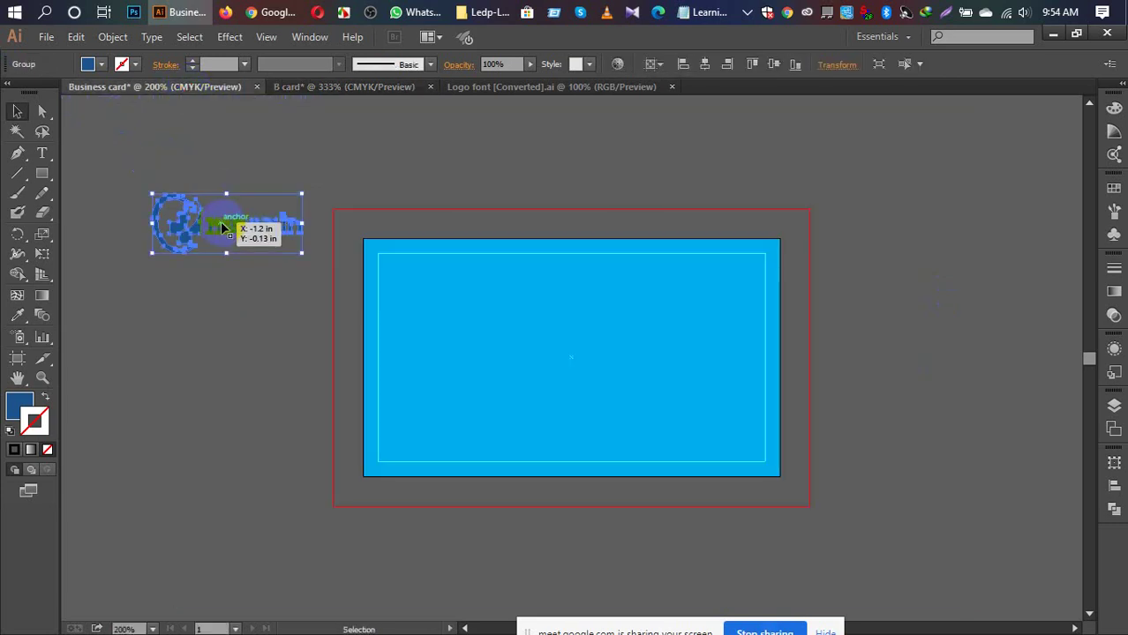
click(435, 344)
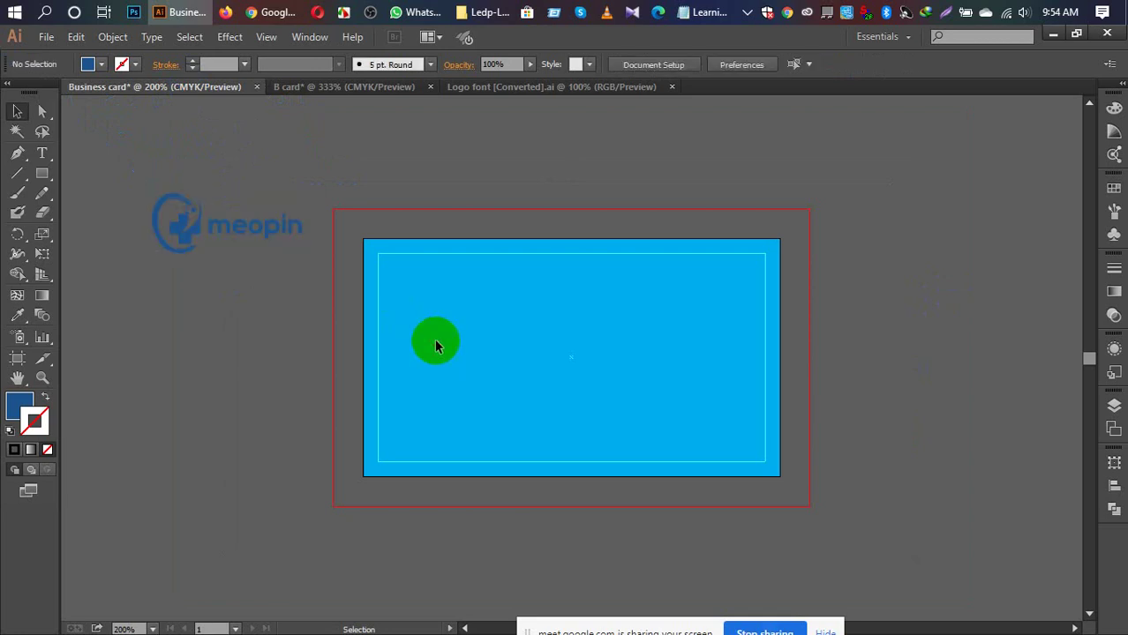
click(435, 342)
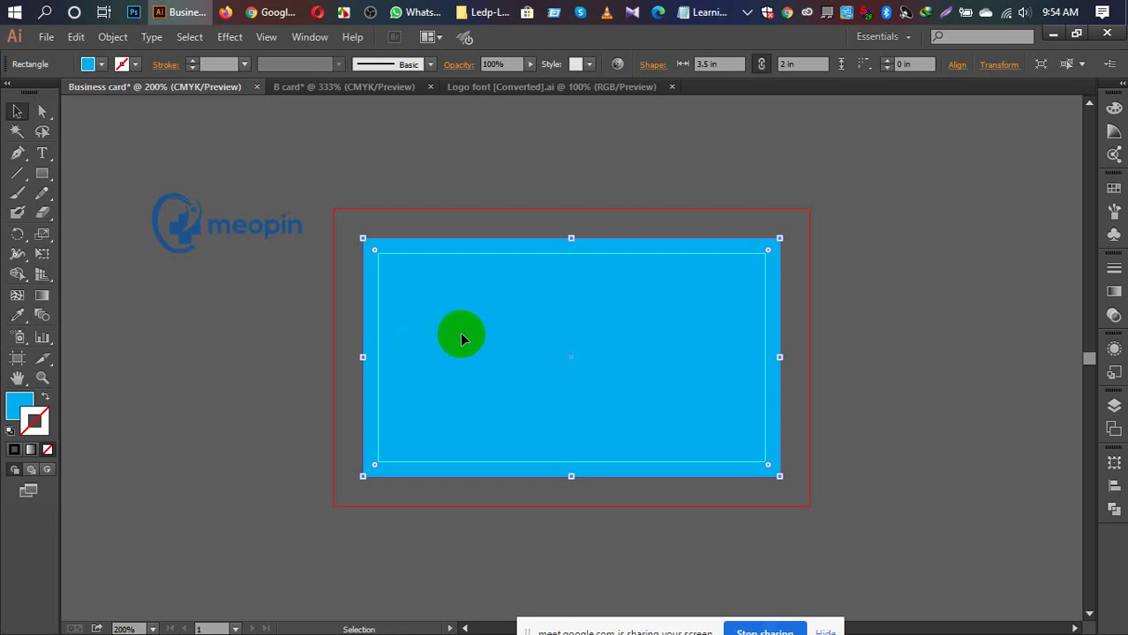
Step: Eyedropper the logo's dark blue onto the card background, then reselect the logo
key(i)
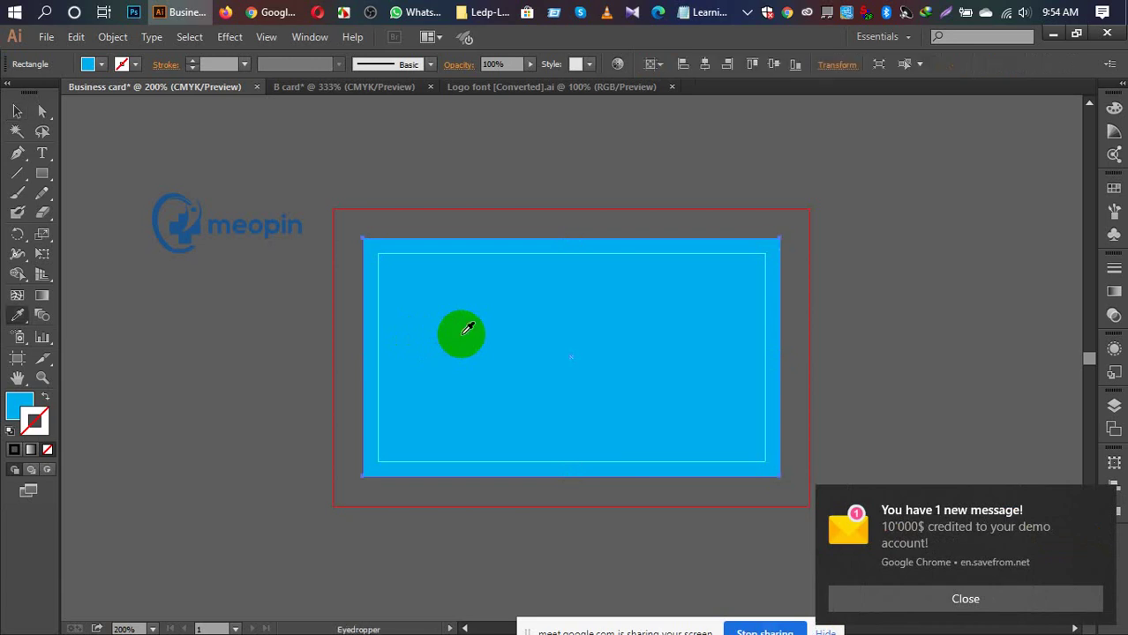
drag(468, 328, 234, 221)
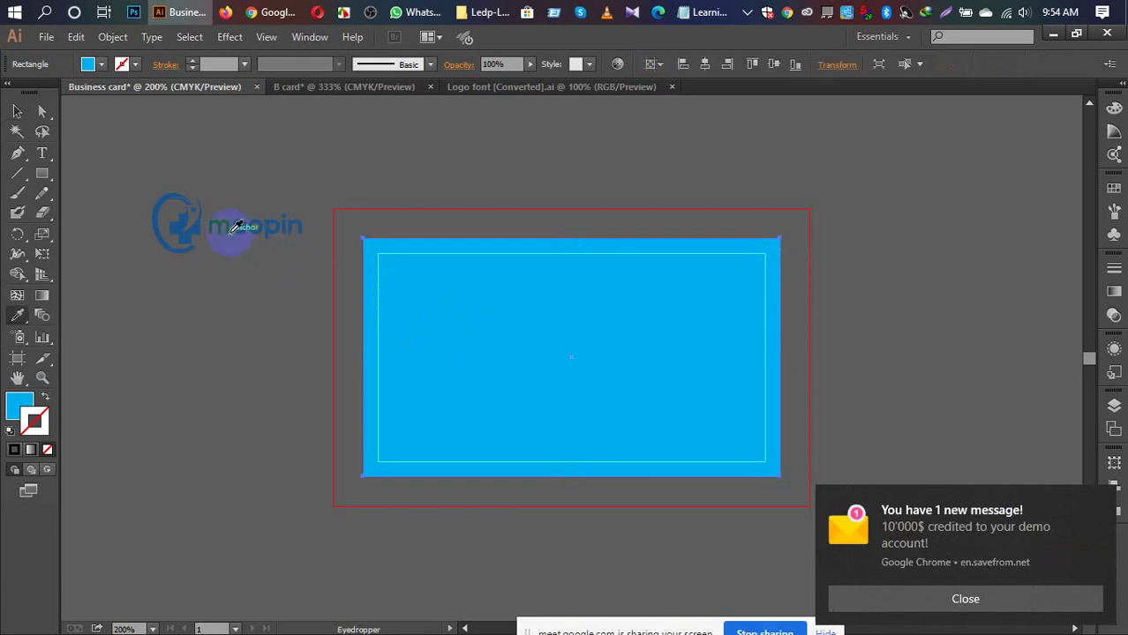
click(234, 222)
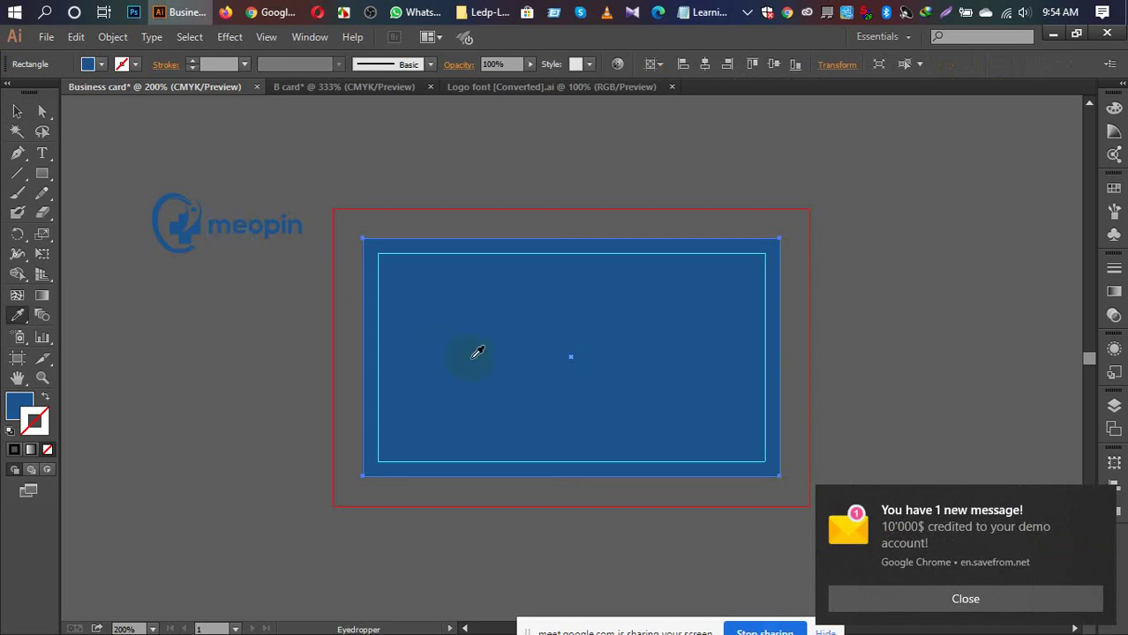
key(ctrl+shift+a)
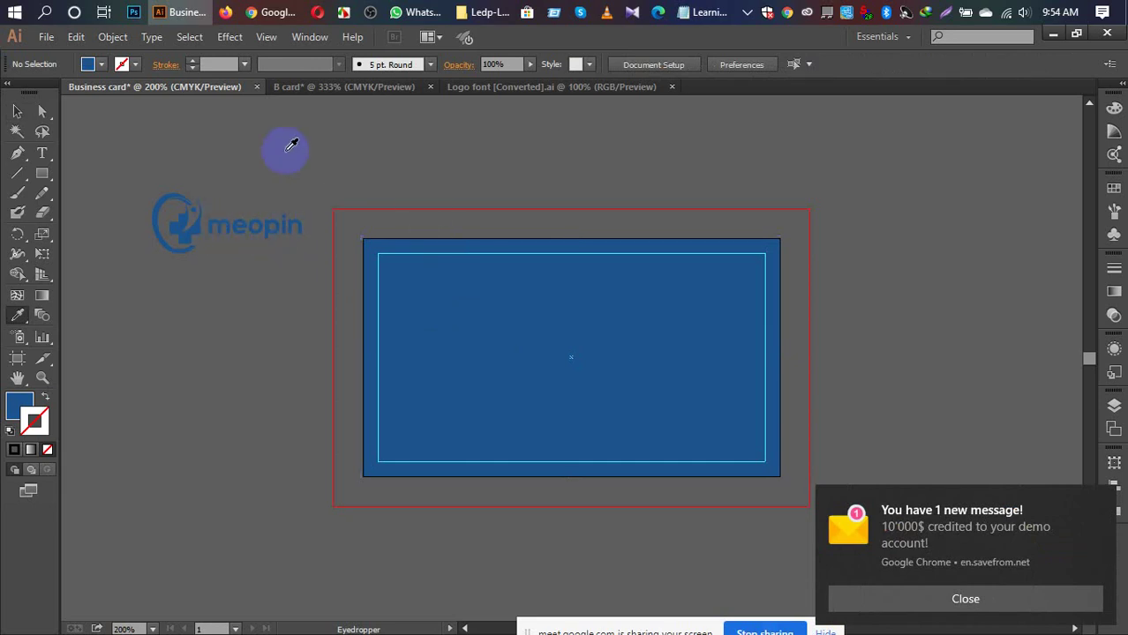
key(v)
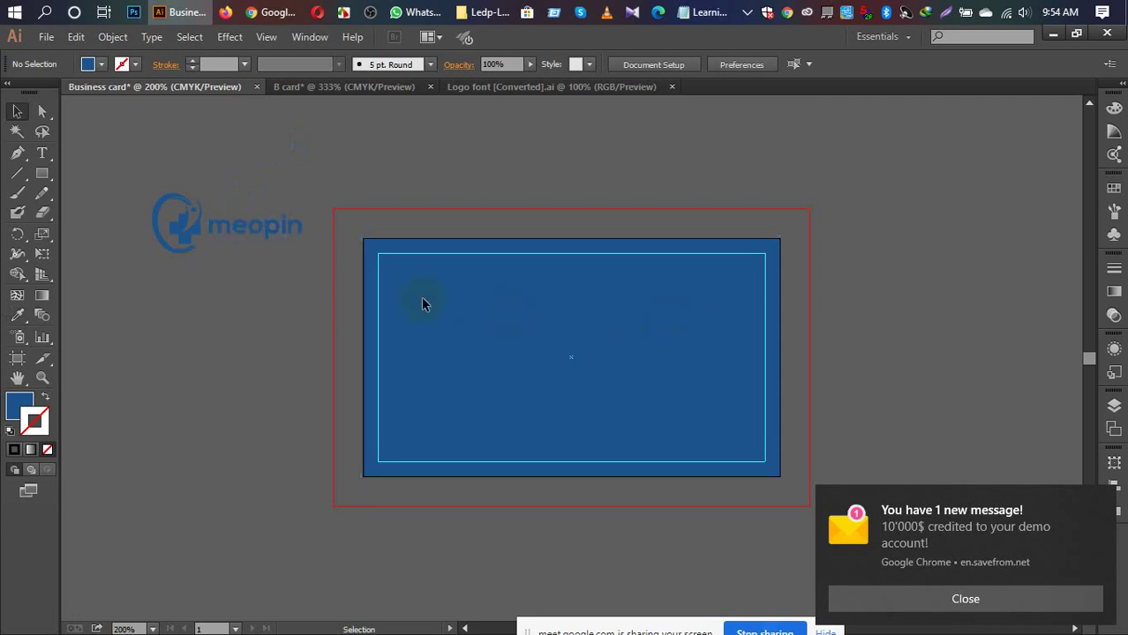
click(238, 225)
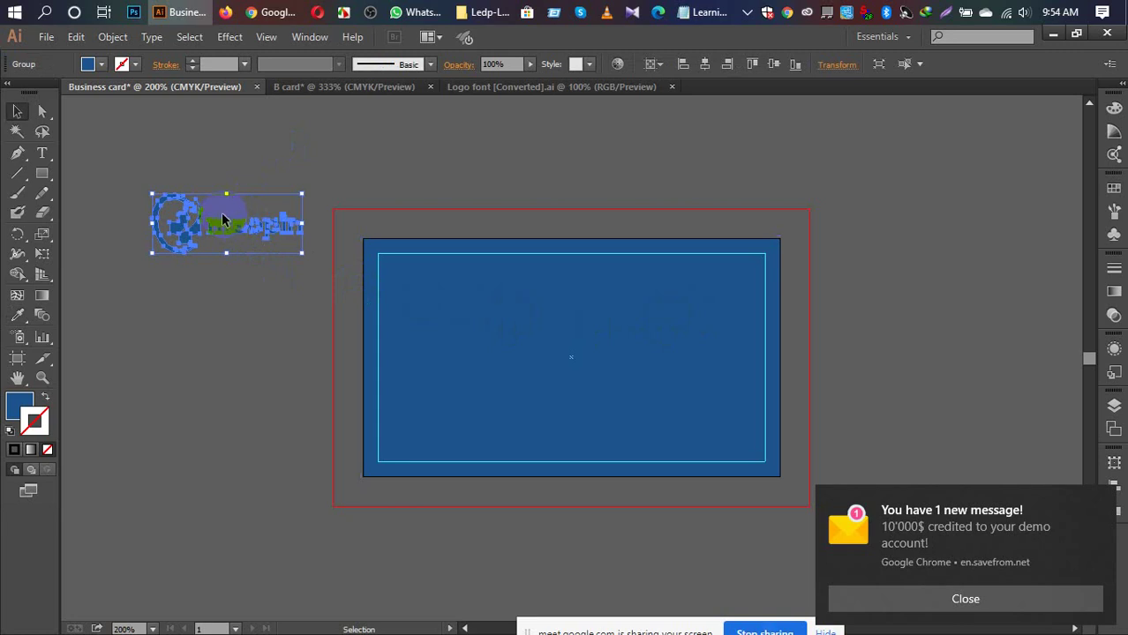
Step: Set the logo's fill to white, #ffffff
click(102, 65)
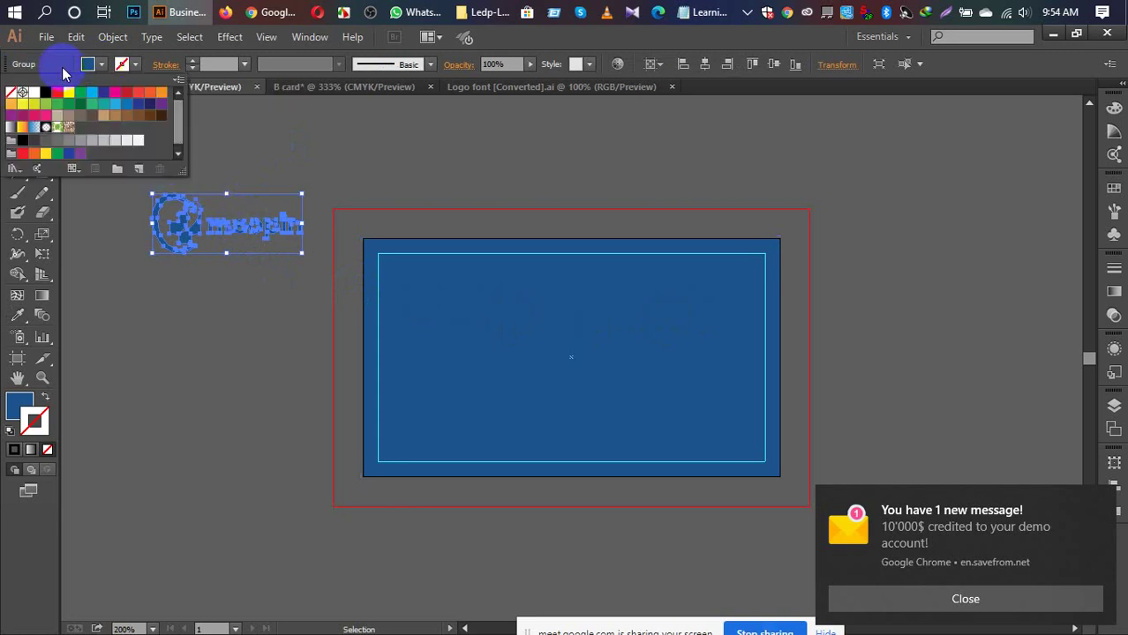
click(35, 94)
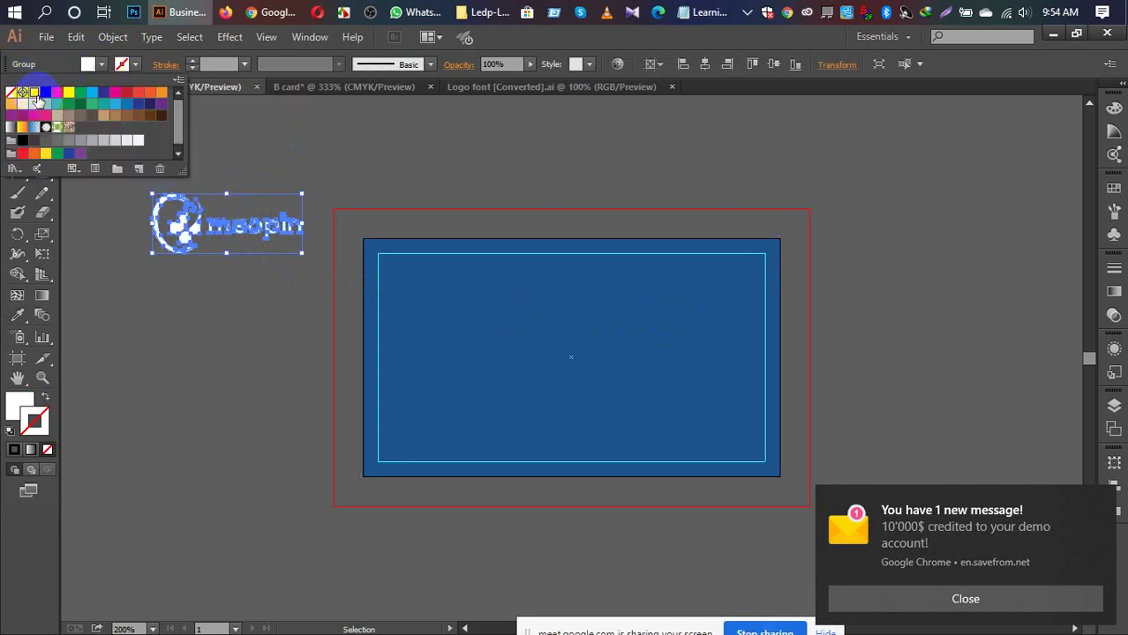
drag(37, 100, 27, 405)
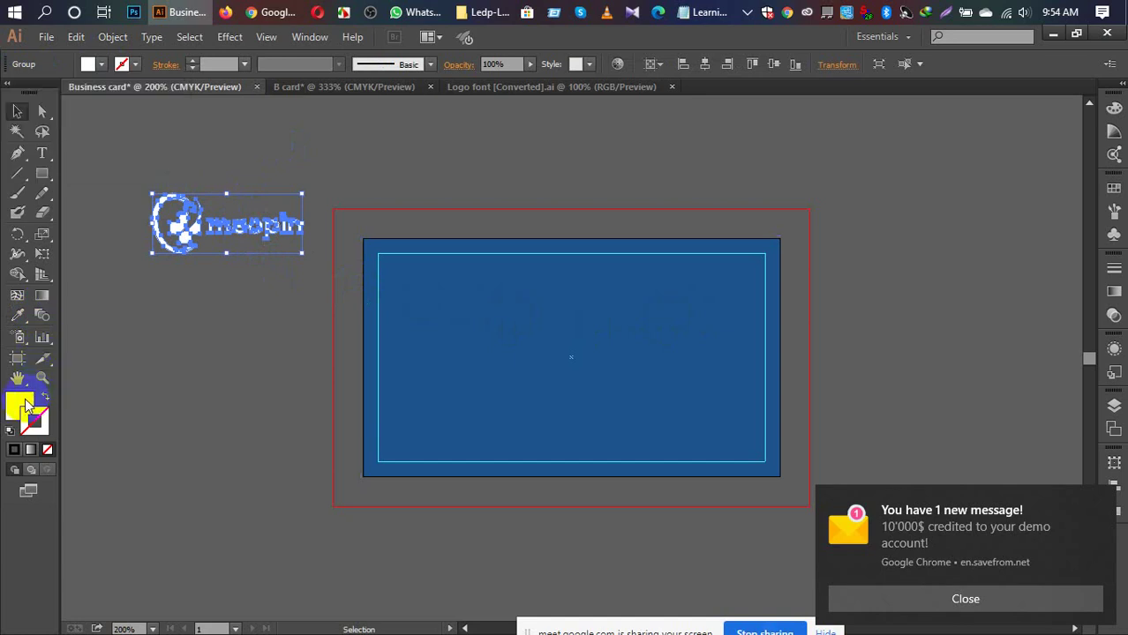
double_click(27, 404)
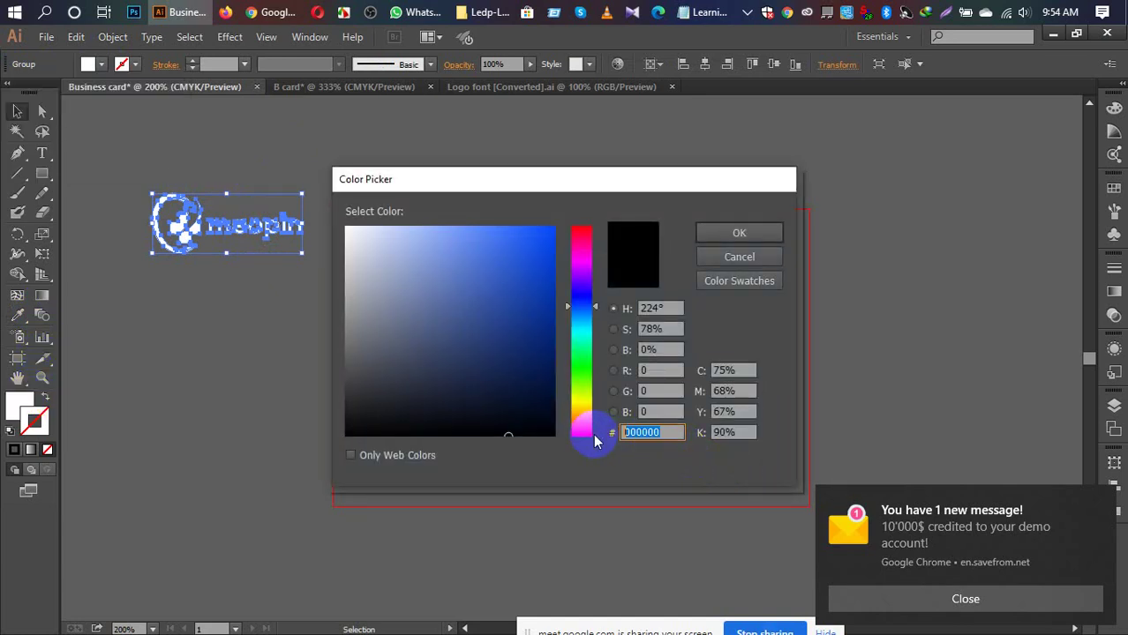
text(fff)
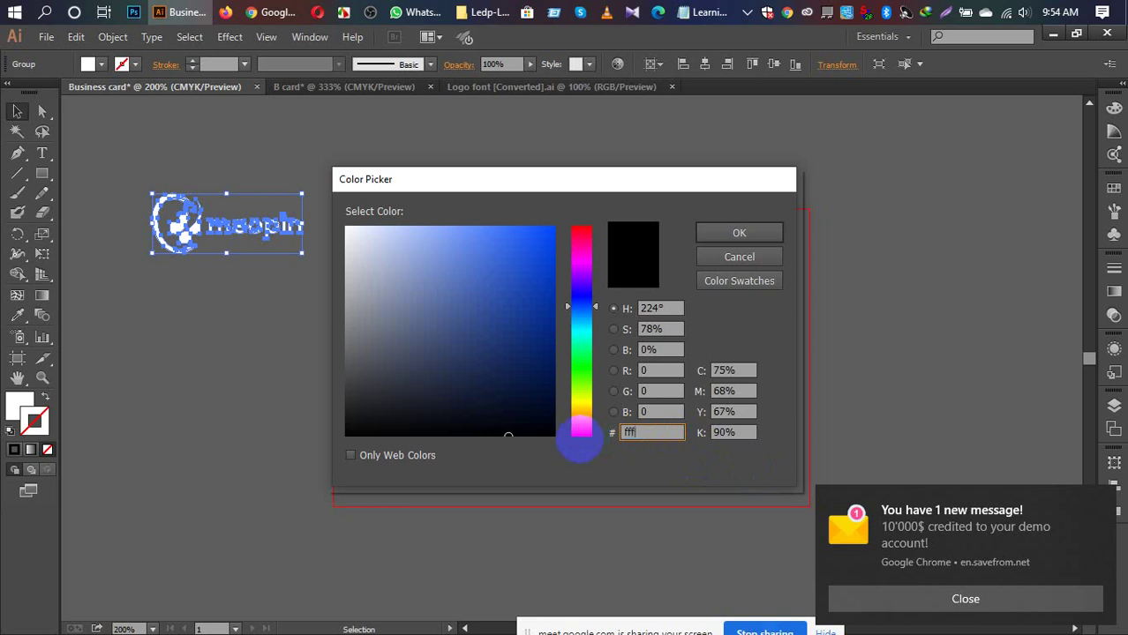
text(fff)
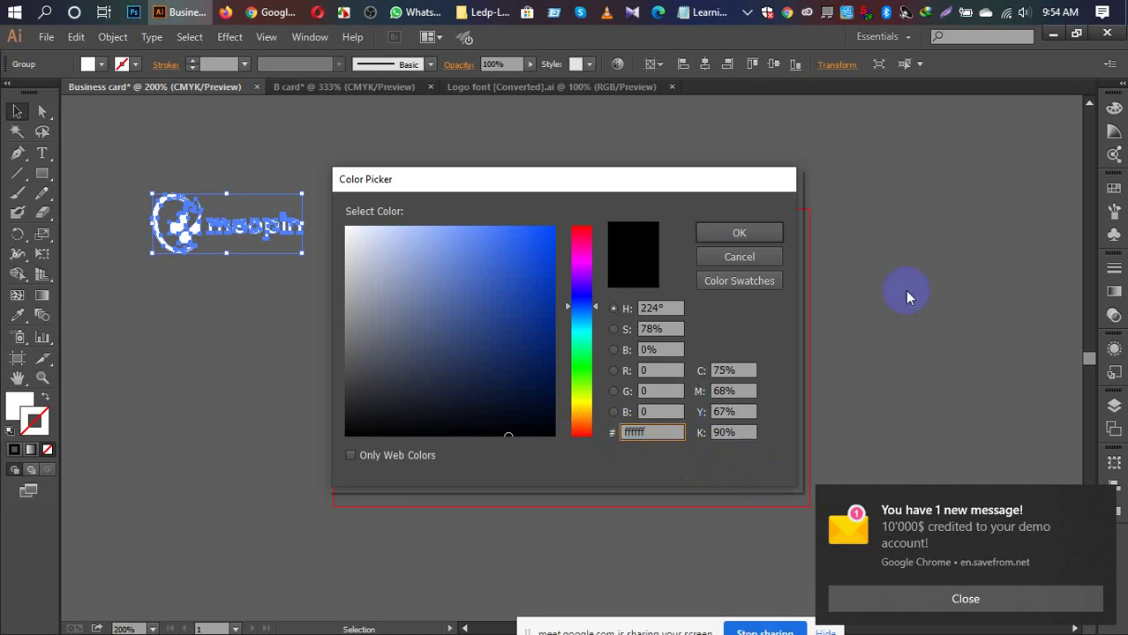
click(740, 234)
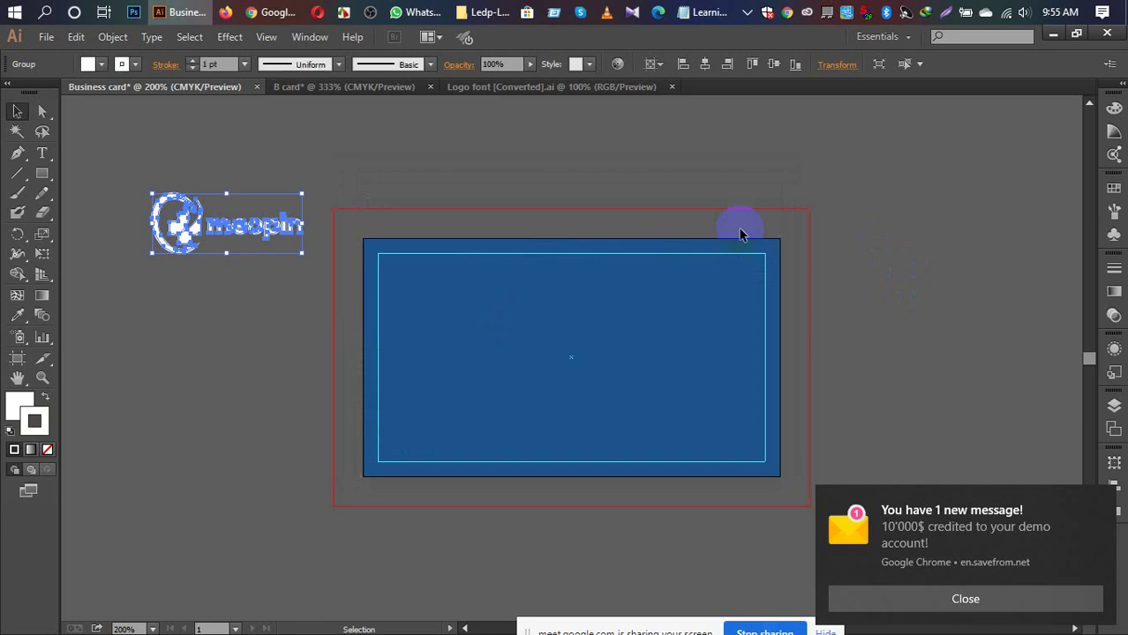
Step: Set the logo's stroke to None and marquee-select the whole logo group
click(47, 450)
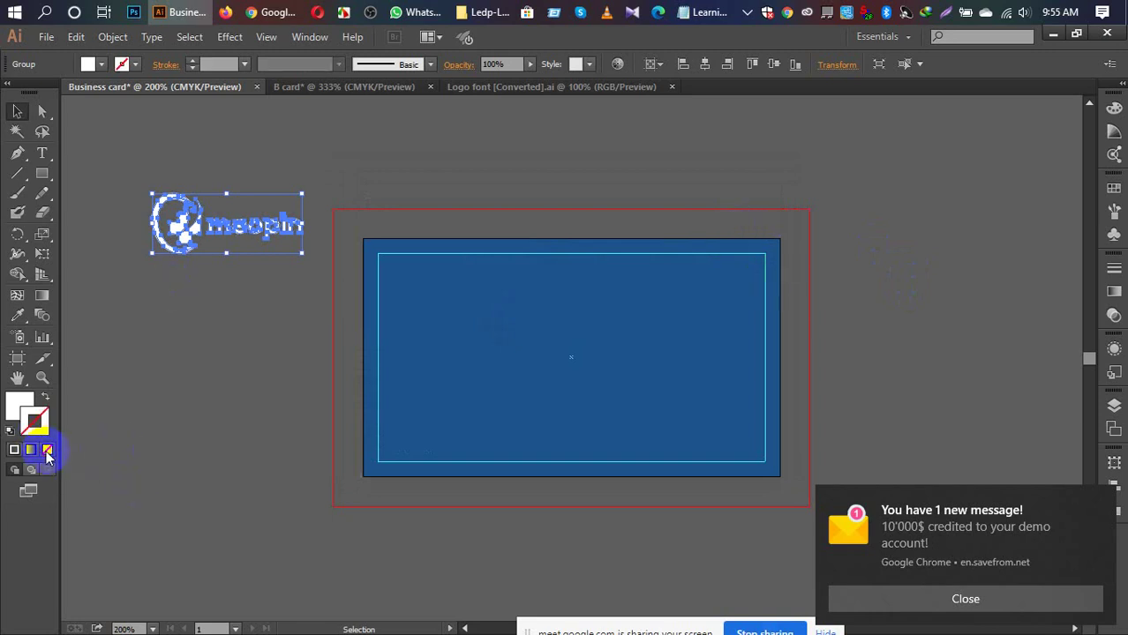
click(17, 111)
click(93, 152)
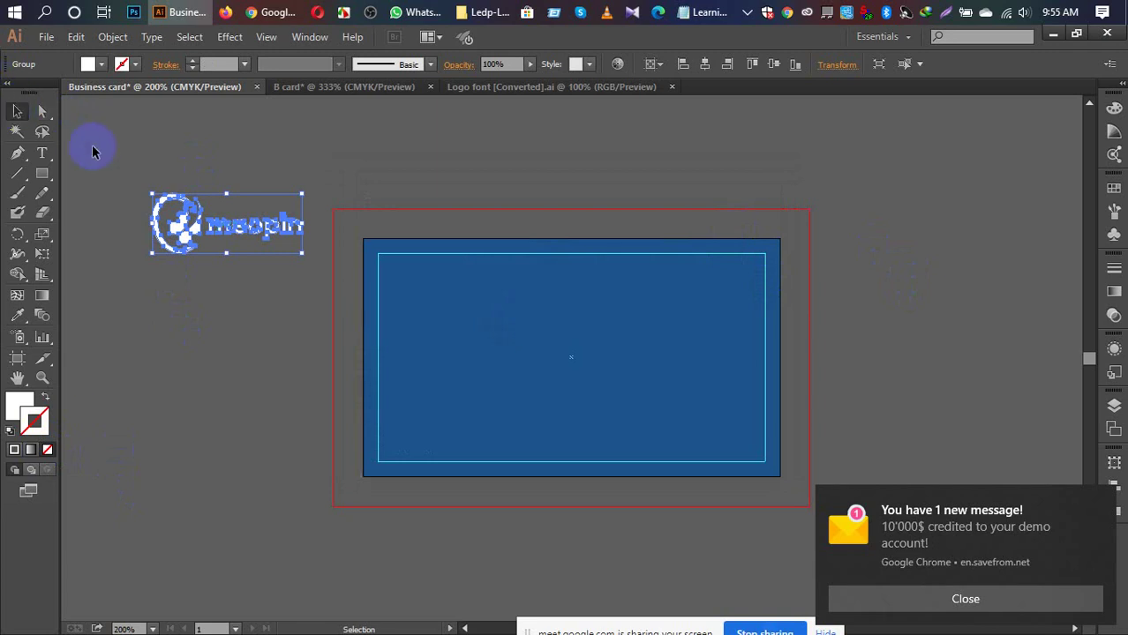
drag(93, 152, 395, 336)
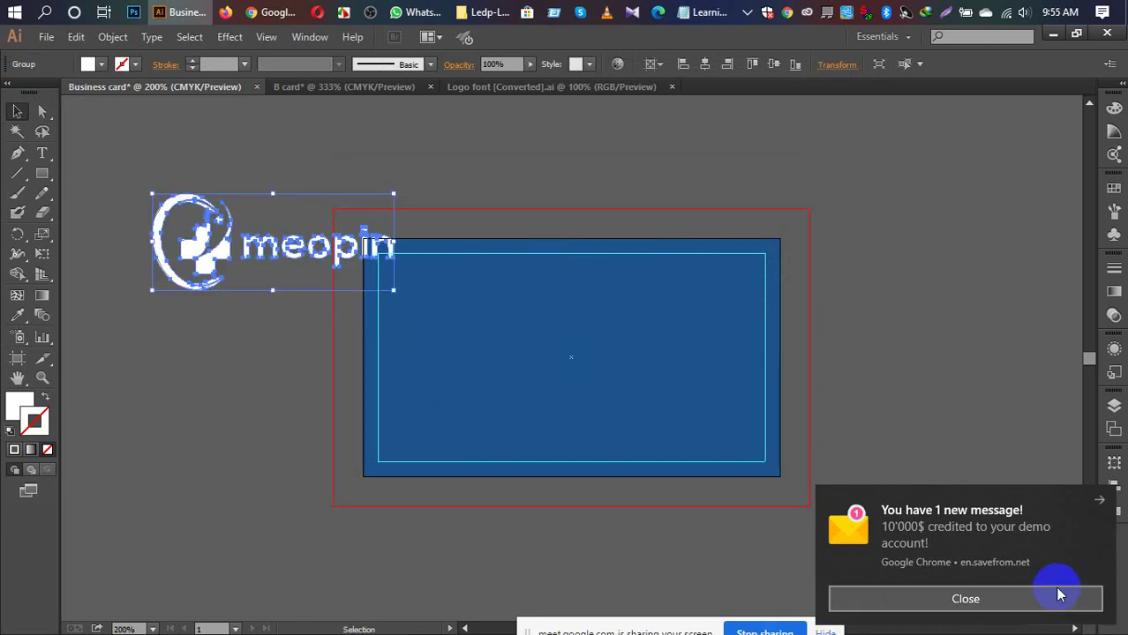
Step: Centre the logo vertically and horizontally on the artboard using the Align panel
click(1098, 501)
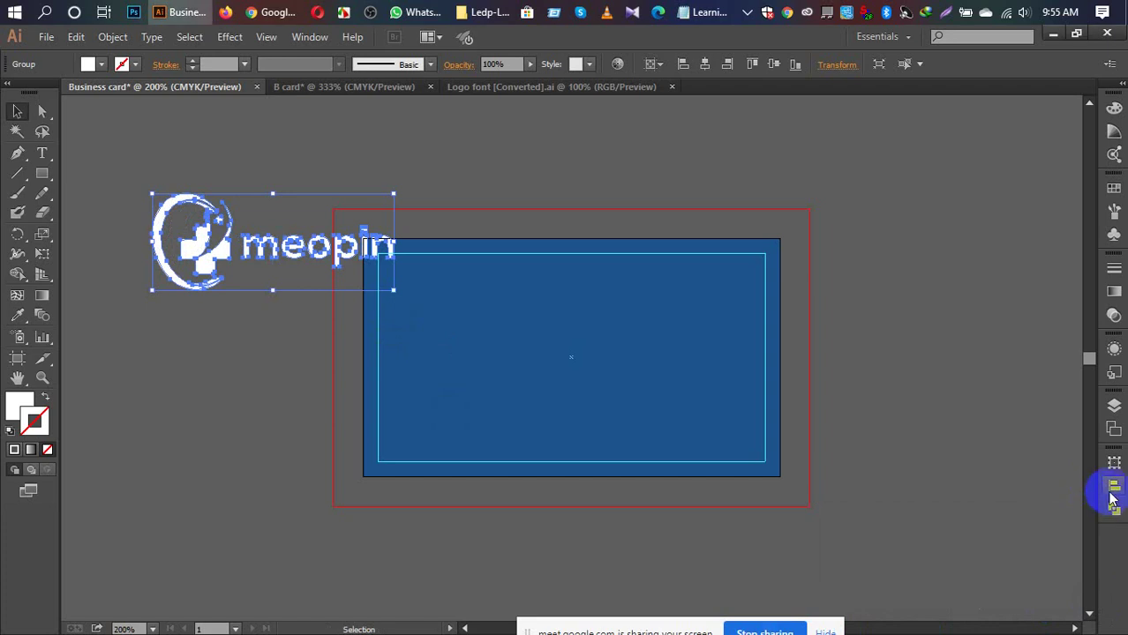
click(1113, 488)
click(1072, 584)
click(1070, 572)
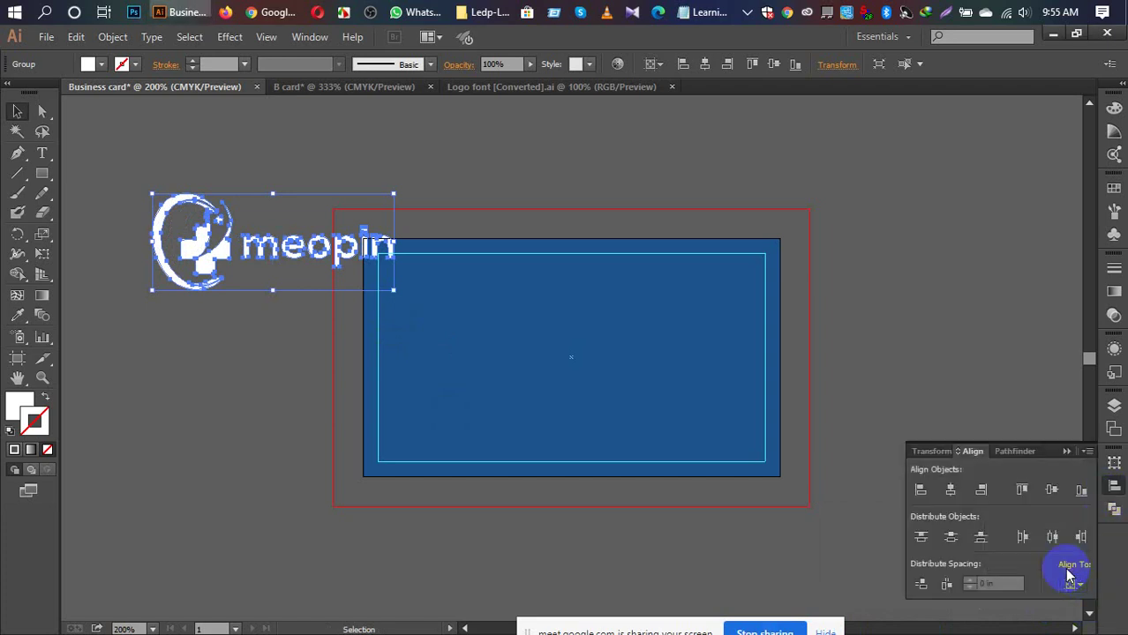
click(1052, 490)
click(950, 490)
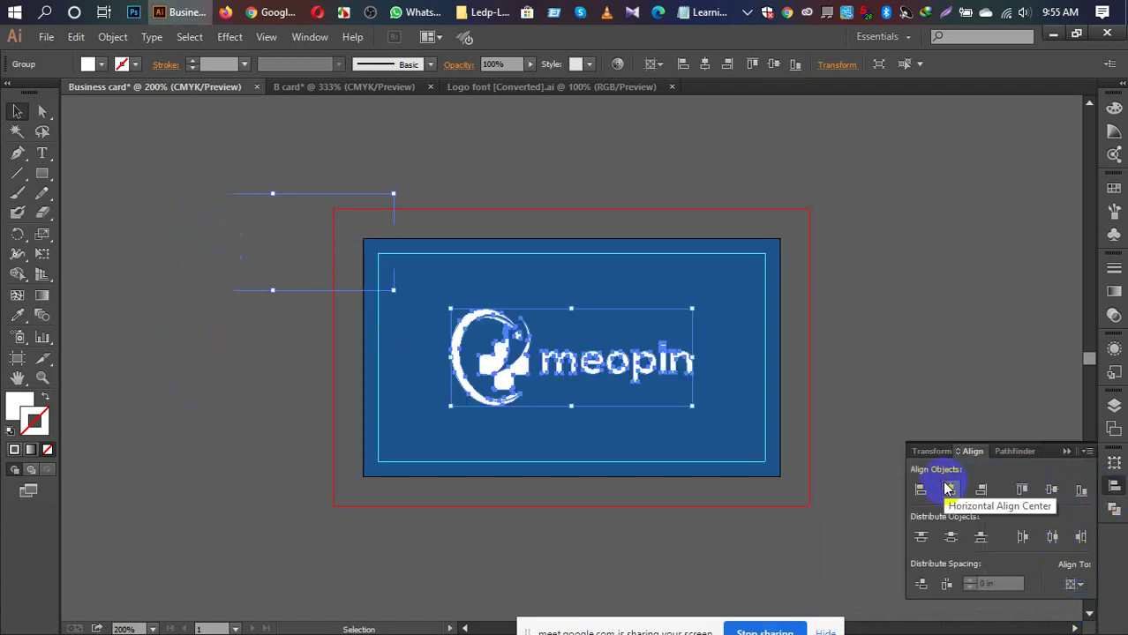
click(891, 293)
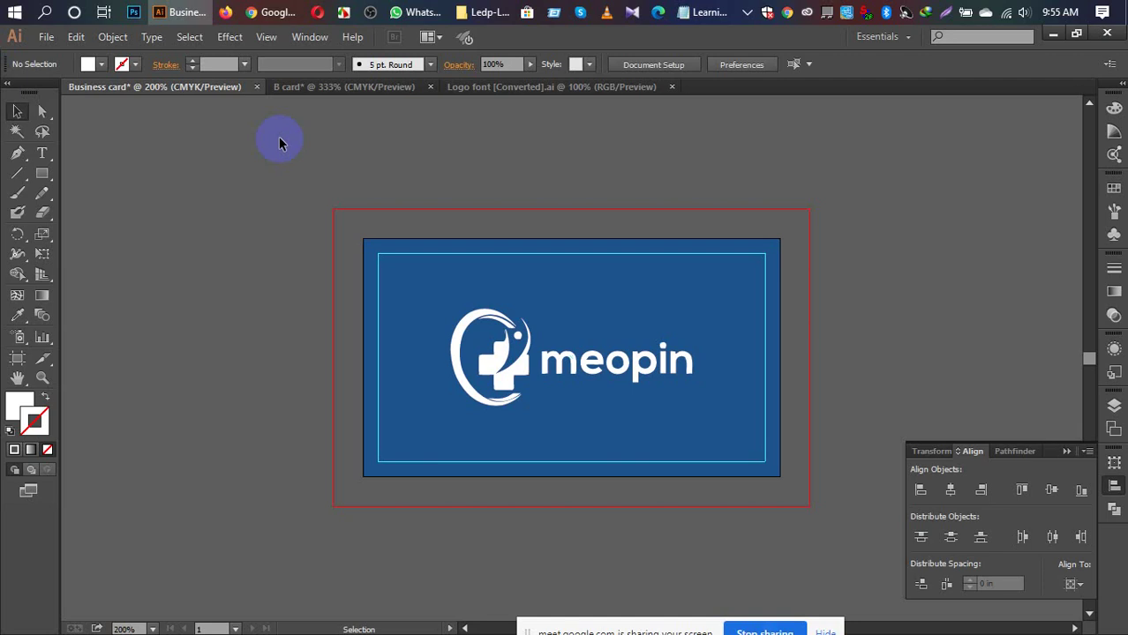
Step: Scale the logo down slightly and re-centre it vertically and horizontally on the card
click(583, 371)
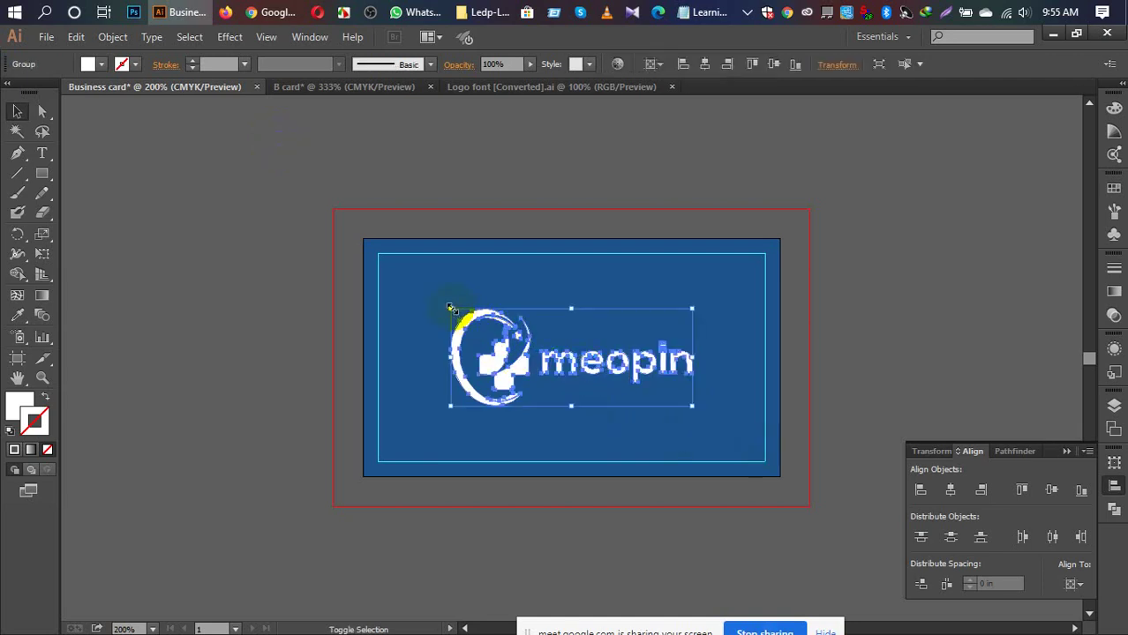
mouse_move(452, 311)
mouse_down()
mouse_move(470, 321)
mouse_move(458, 320)
mouse_up()
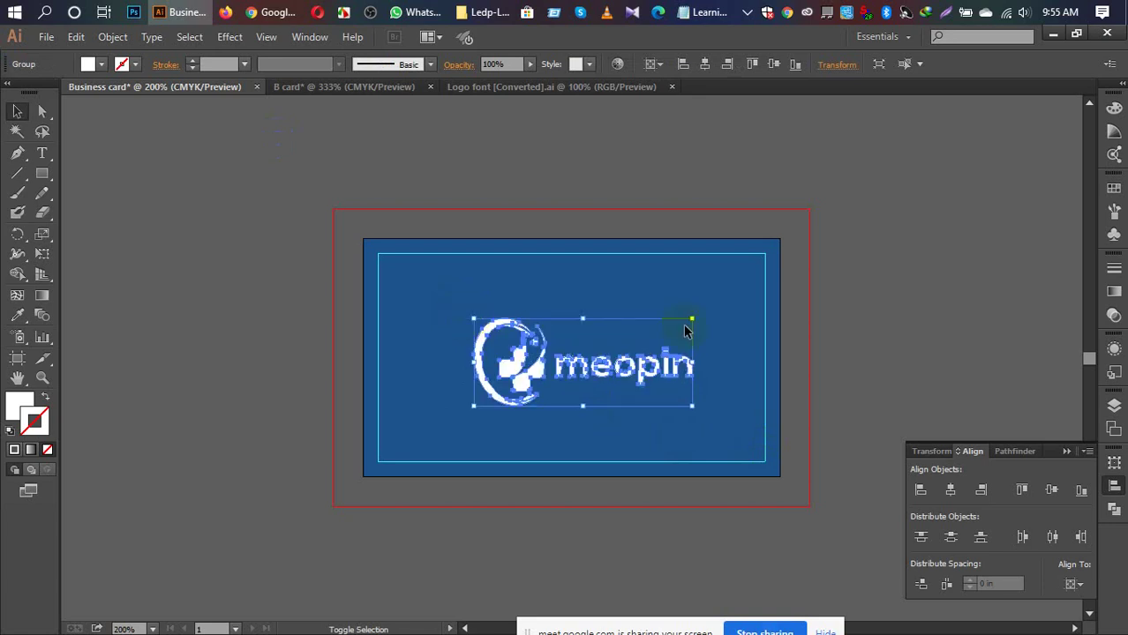
click(876, 354)
click(622, 369)
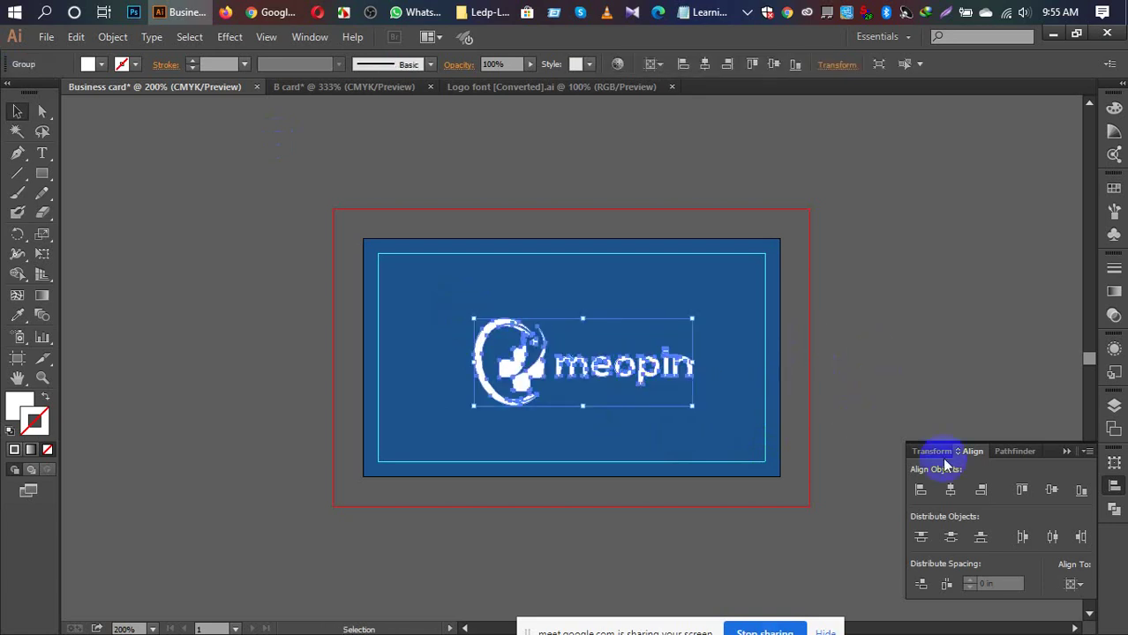
click(1051, 490)
click(950, 490)
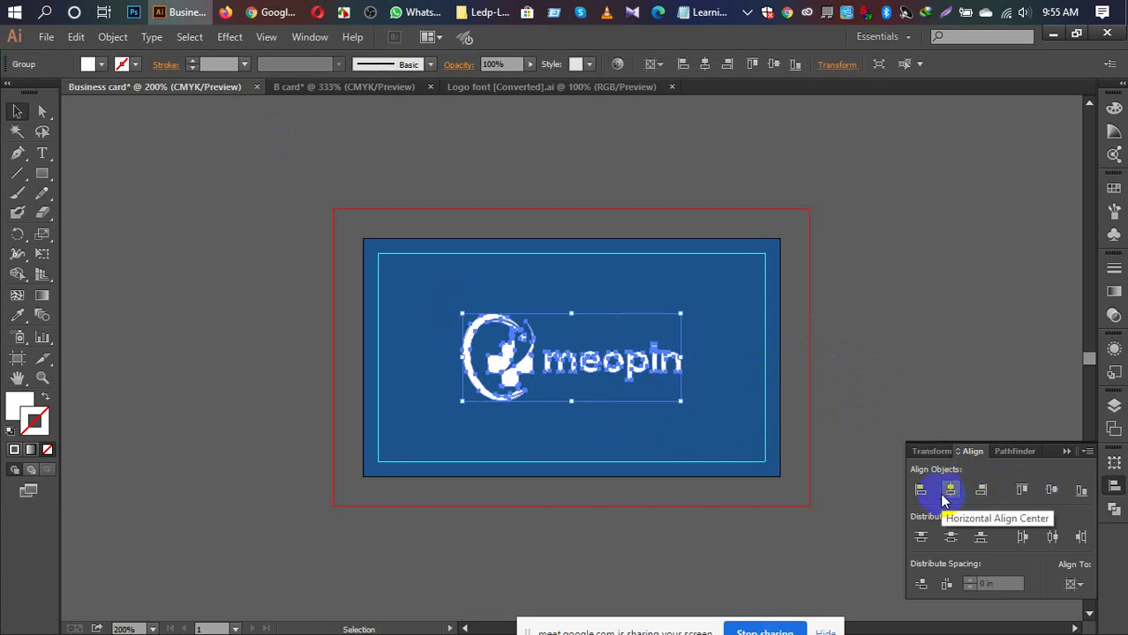
click(890, 345)
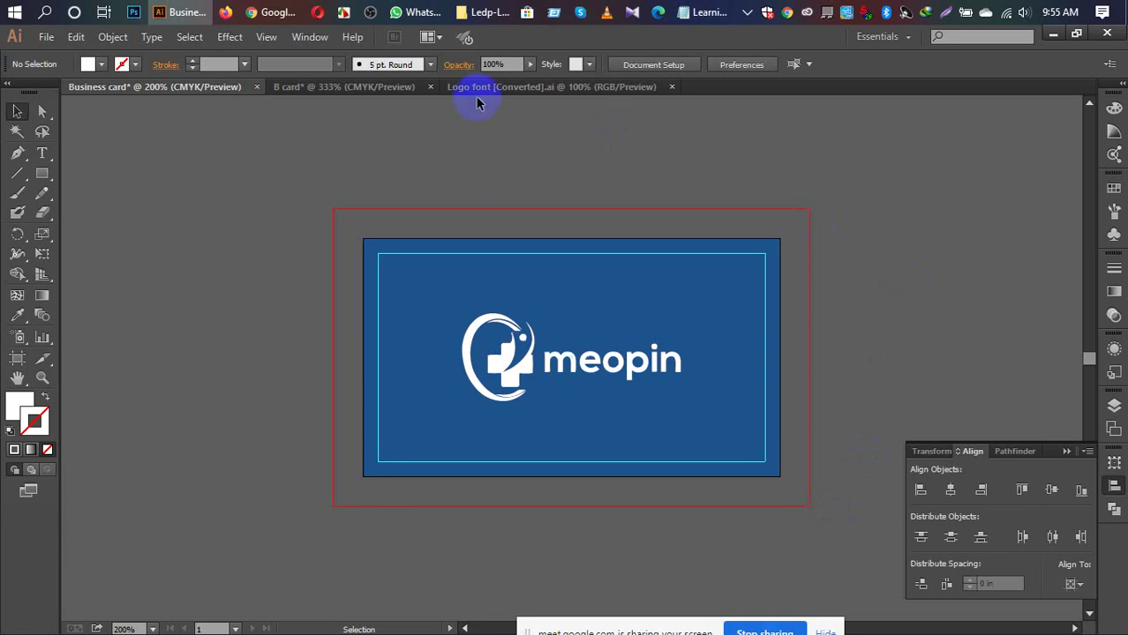
Step: In B card, draw a 3.5 in horizontal line edge to edge below the logo
click(319, 86)
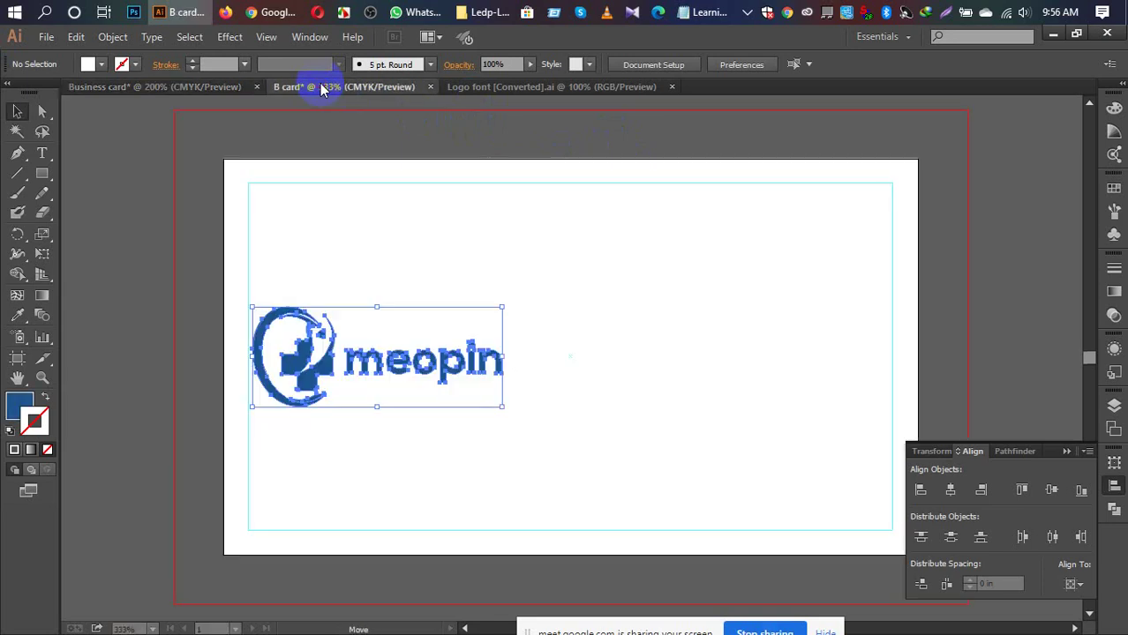
click(637, 147)
click(1064, 452)
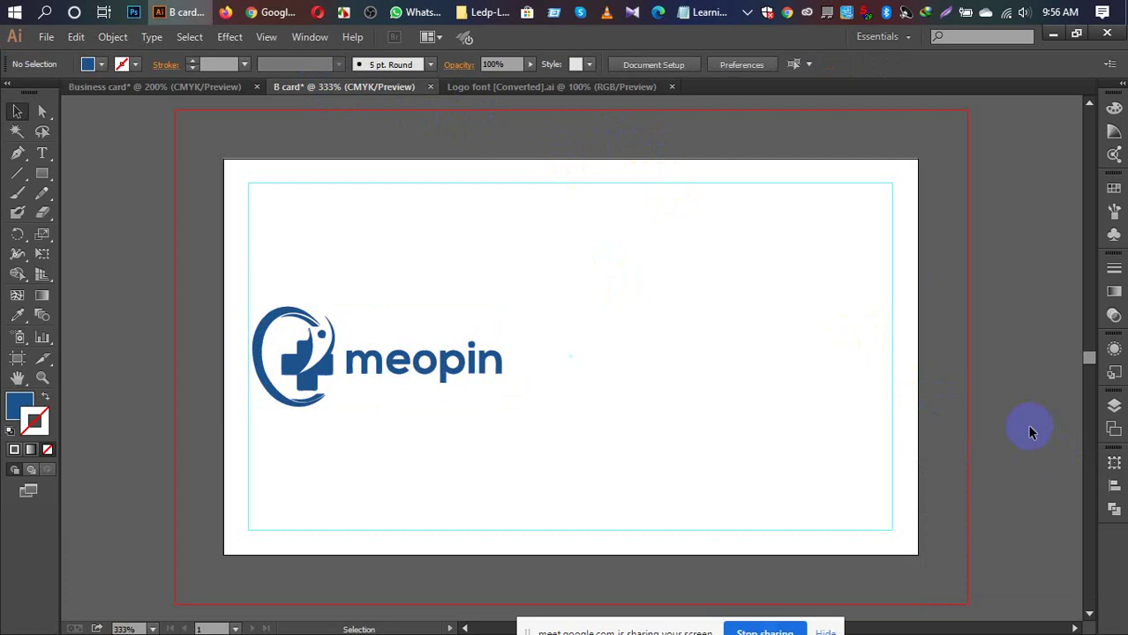
click(18, 174)
drag(290, 520, 292, 512)
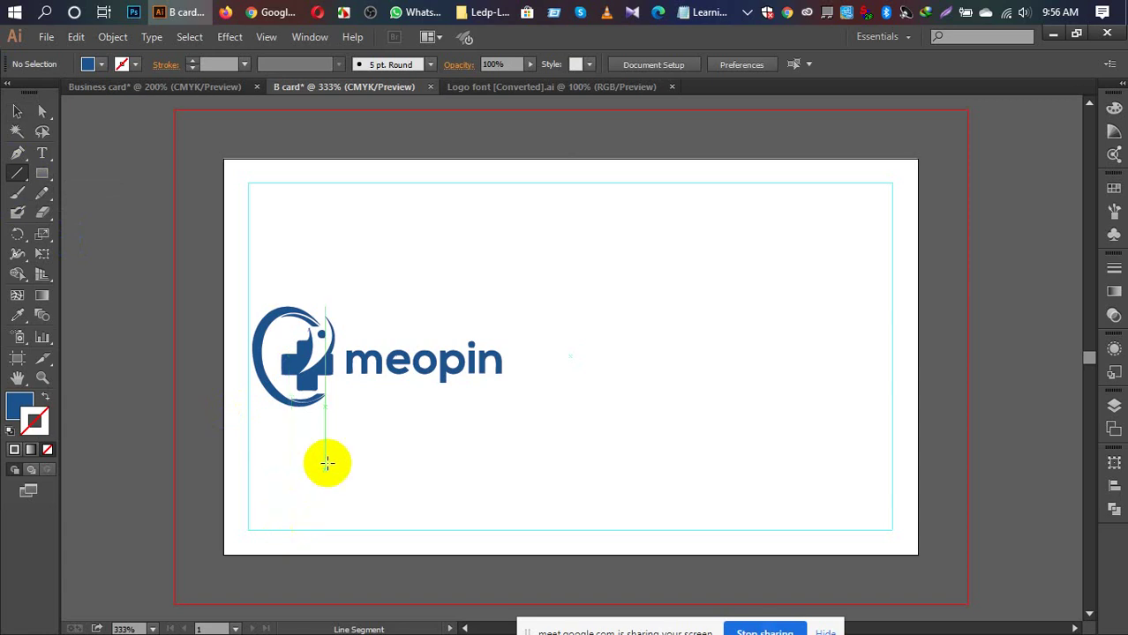
drag(443, 583, 443, 565)
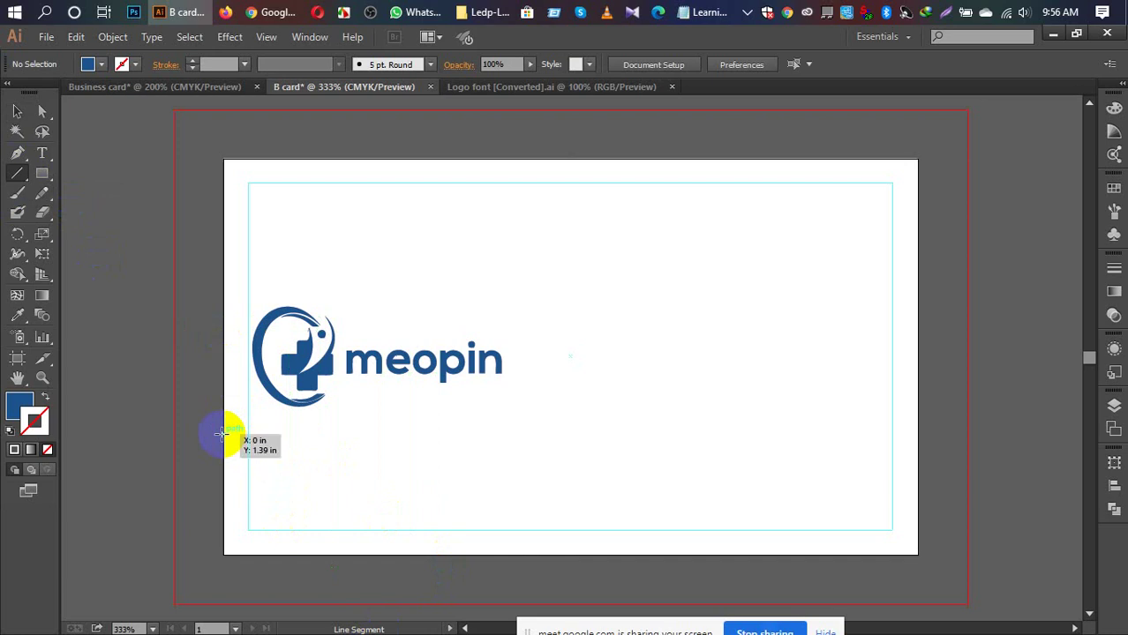
drag(223, 431, 918, 421)
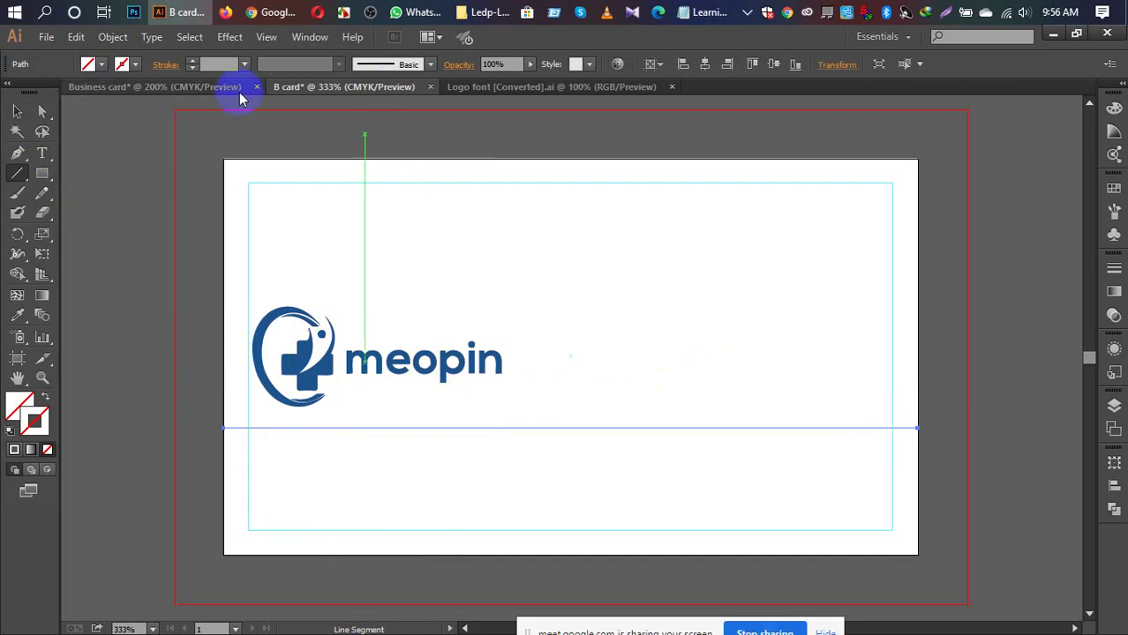
Step: Give the line a black 1 pt stroke from the control bar stroke swatches
click(133, 67)
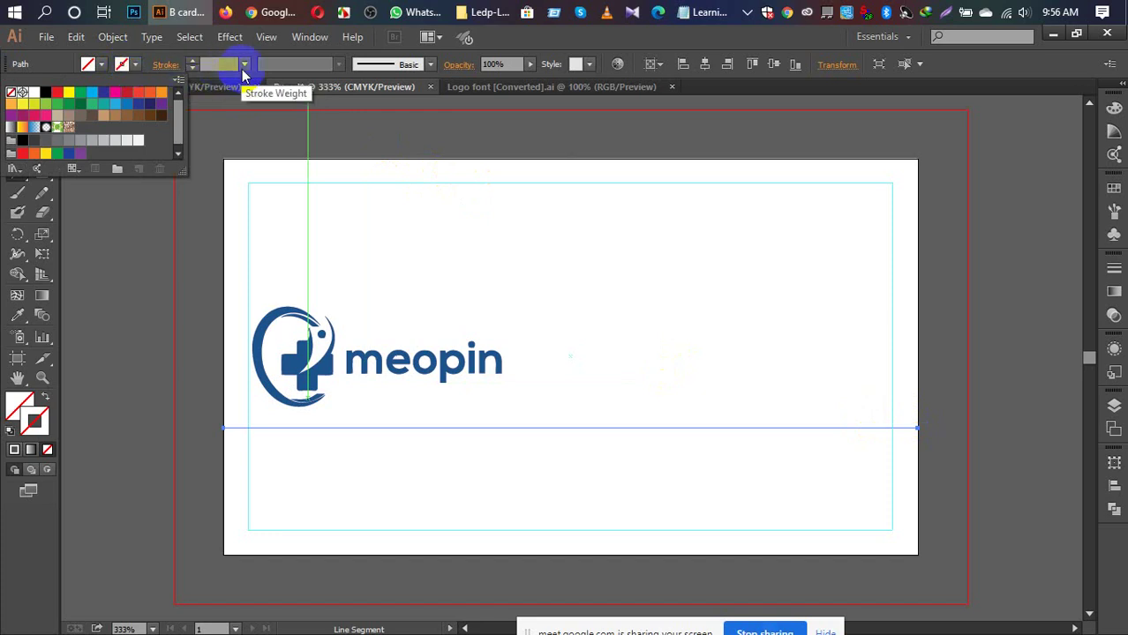
click(249, 69)
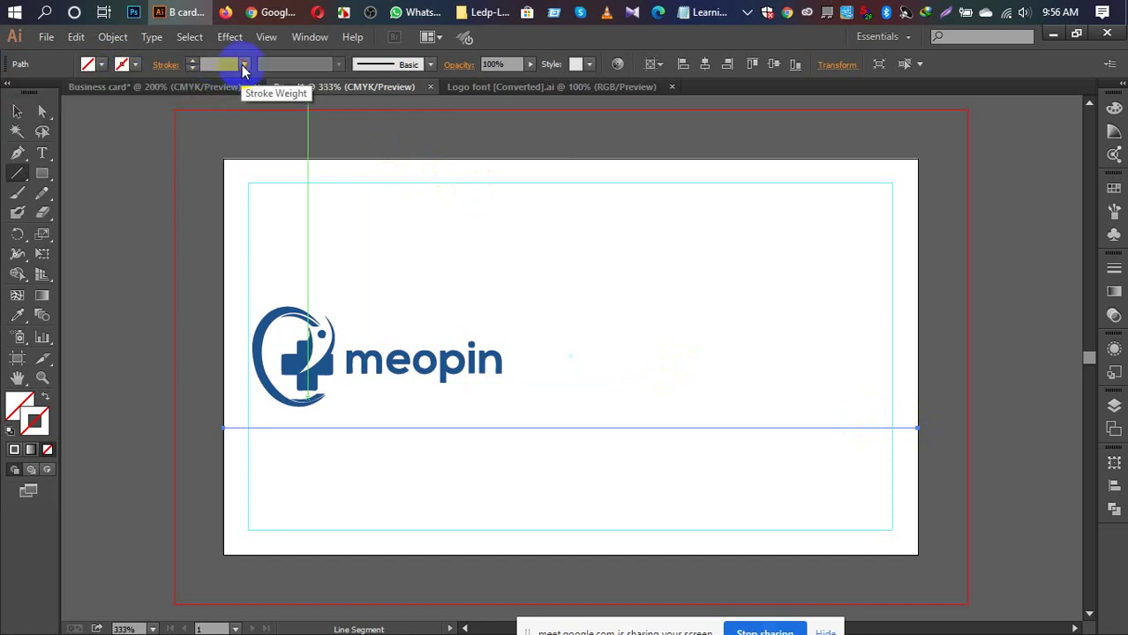
click(136, 68)
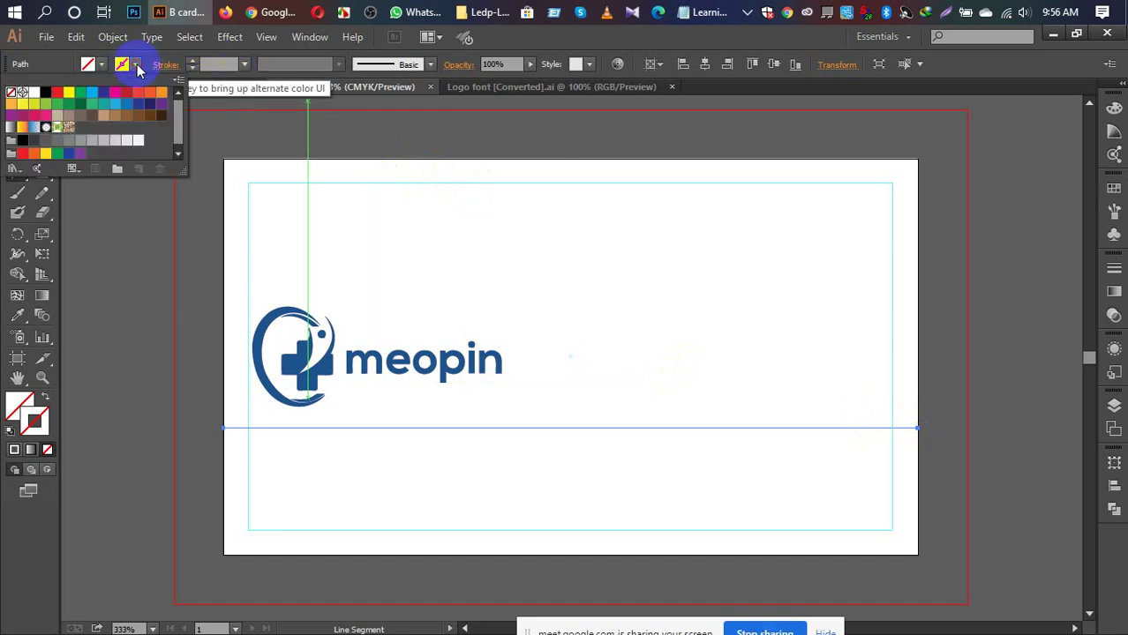
click(45, 92)
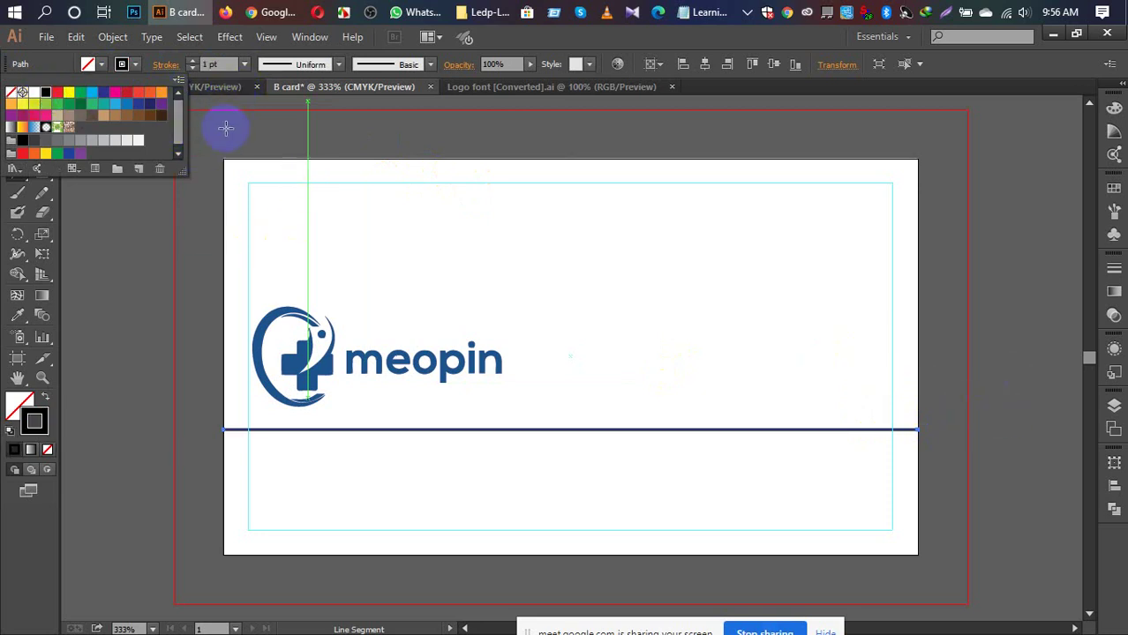
key(v)
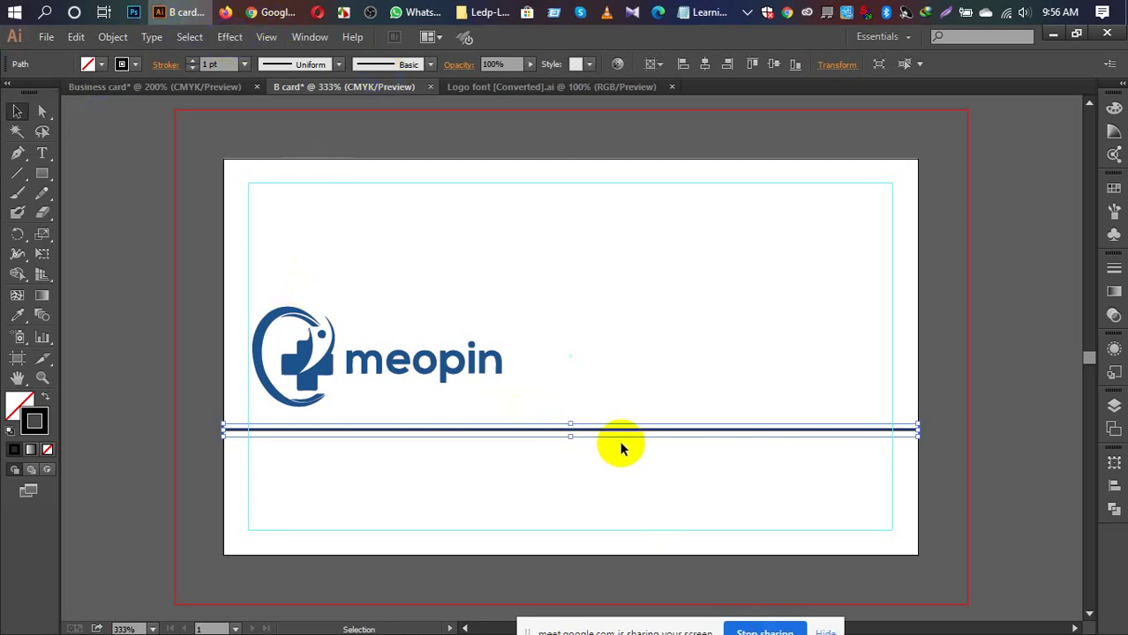
click(230, 37)
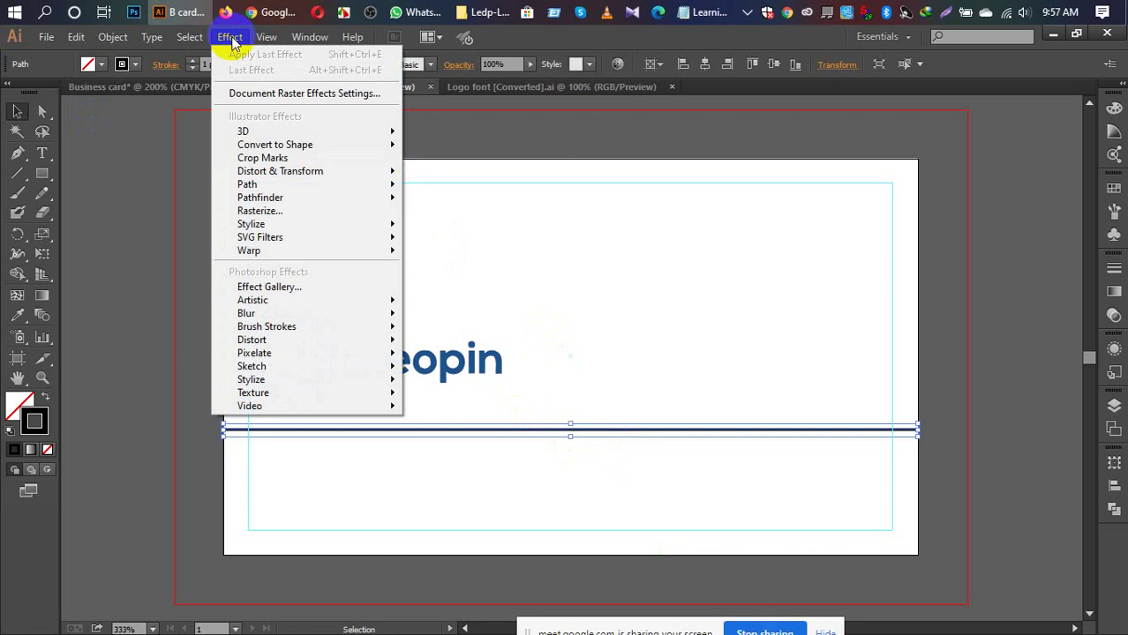
Step: Choose Effect > Distort & Transform > Zig Zag for the line
mouse_move(310, 174)
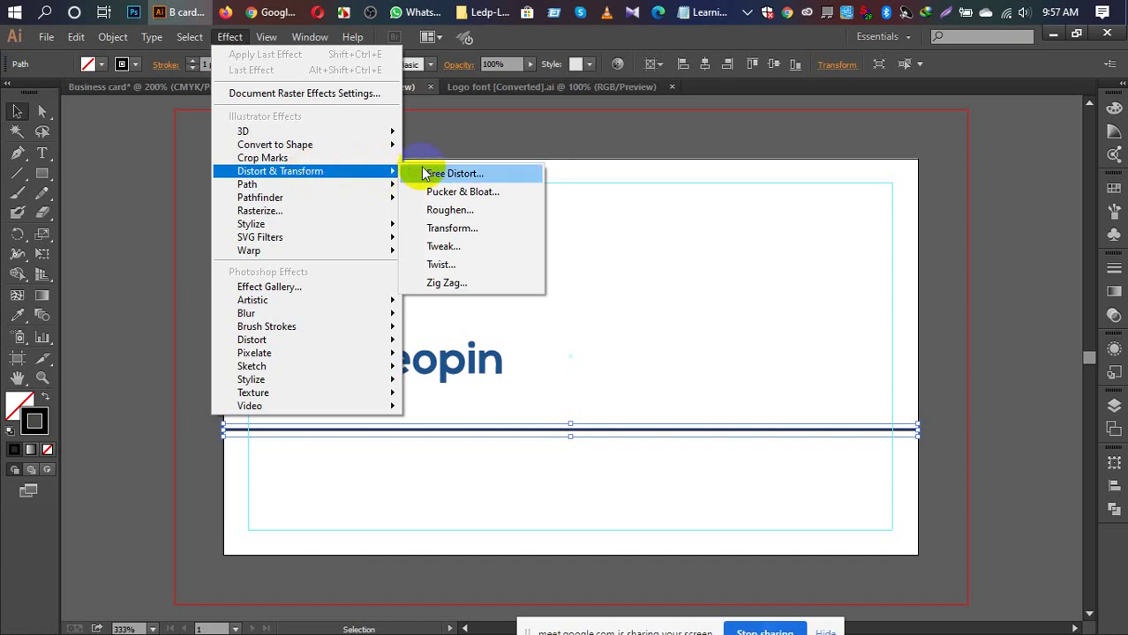
click(445, 283)
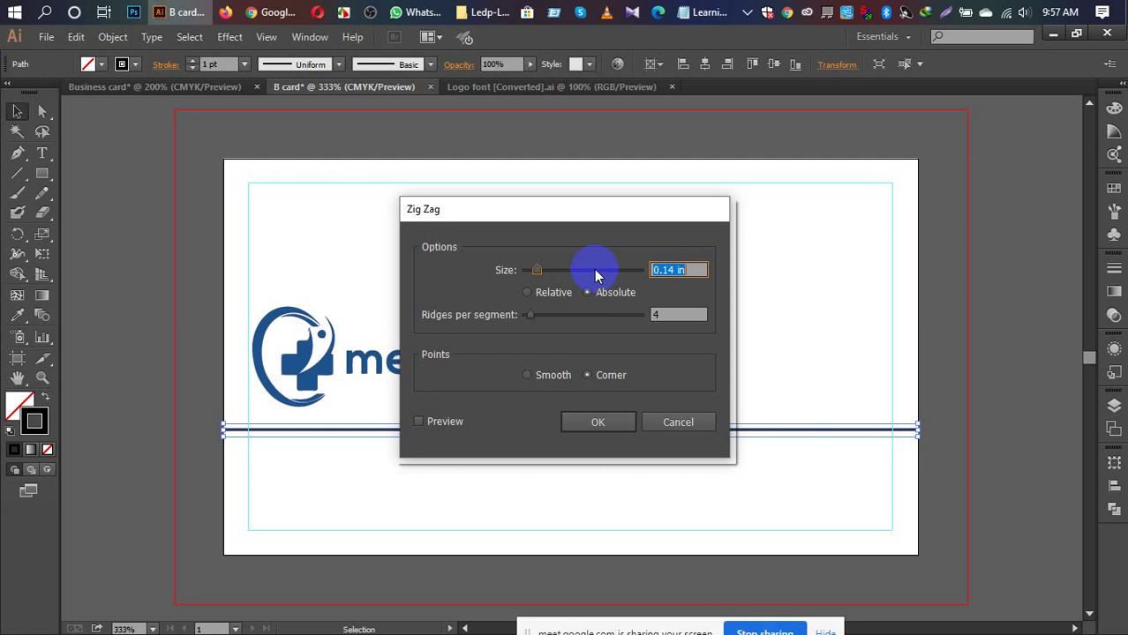
Step: Apply Zig Zag with Size 0.17 in, 2 ridges per segment and Smooth points
click(673, 271)
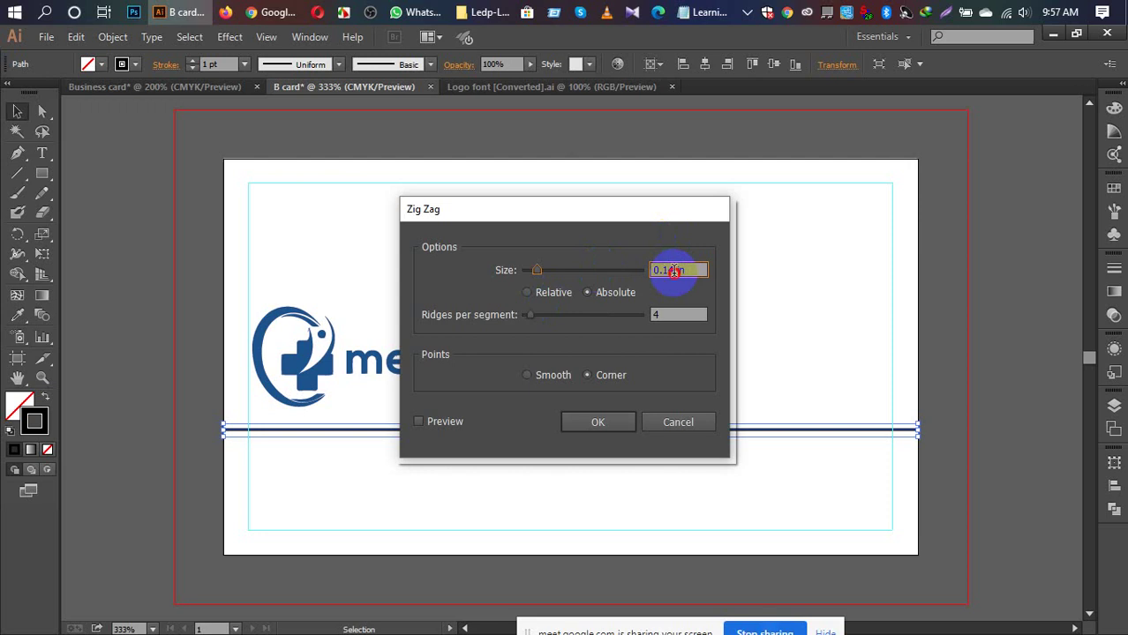
drag(674, 271, 669, 270)
text(2)
drag(670, 270, 661, 271)
click(586, 294)
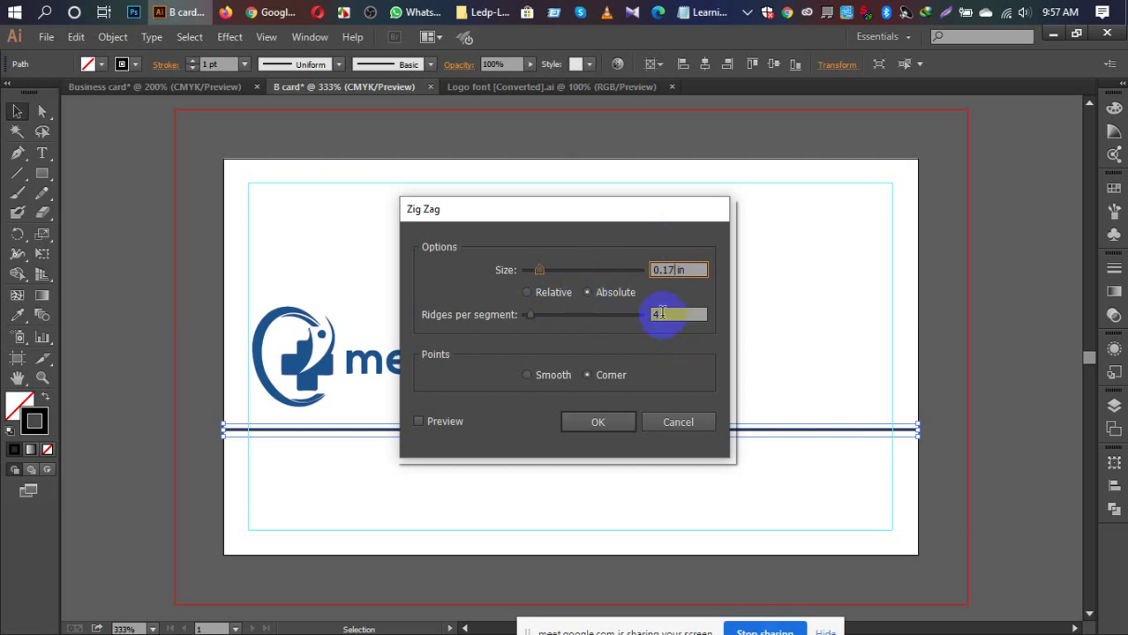
double_click(660, 314)
text(2)
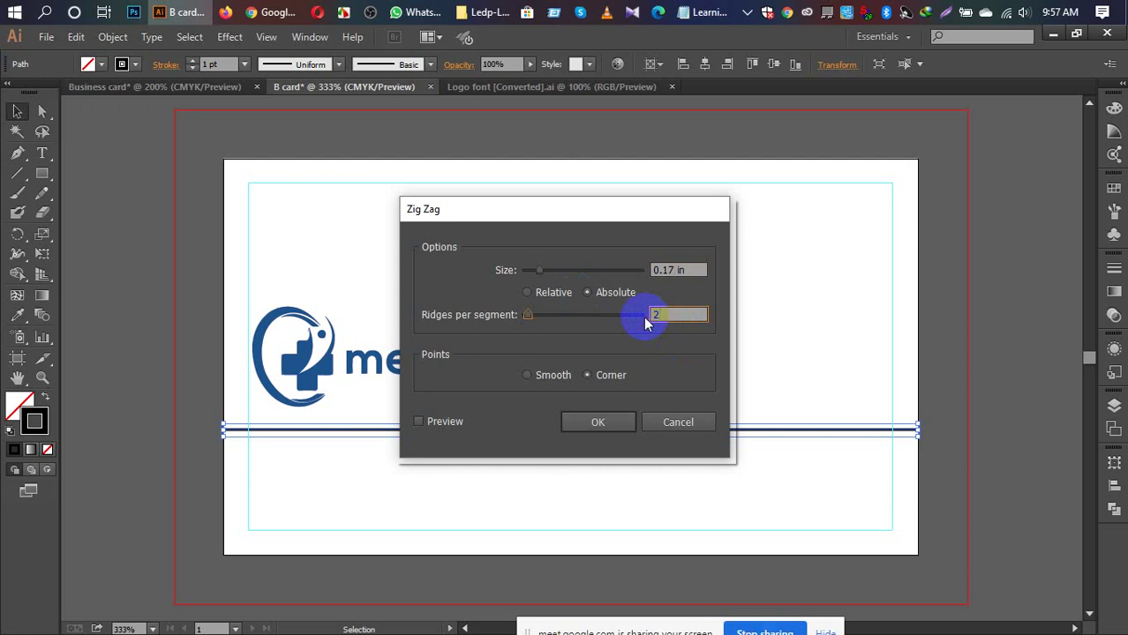
click(530, 374)
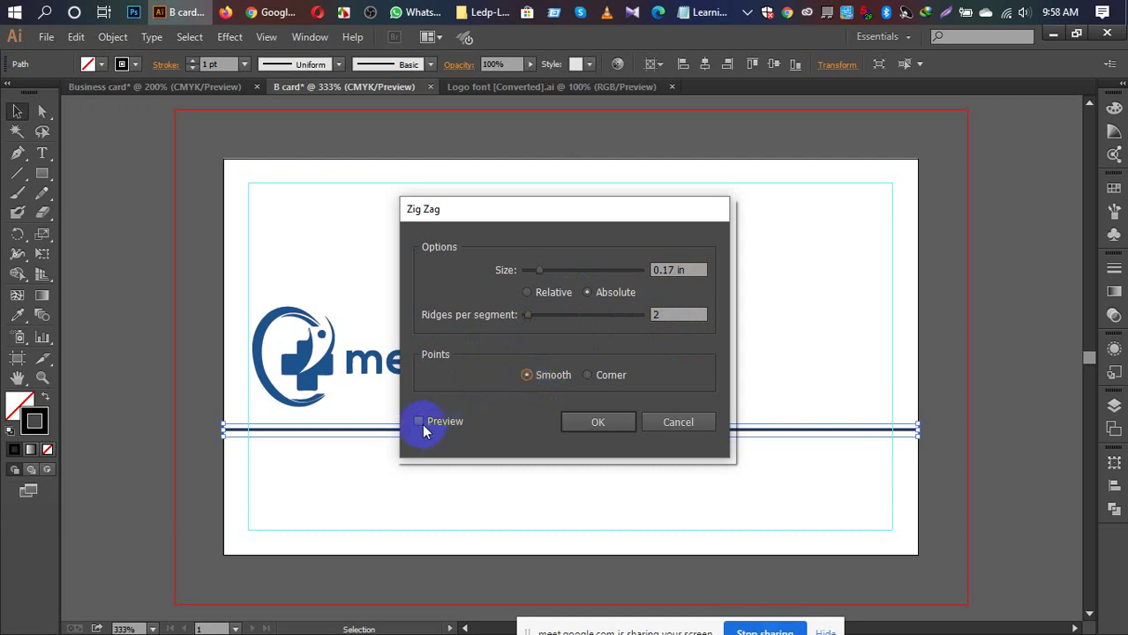
drag(492, 218, 593, 133)
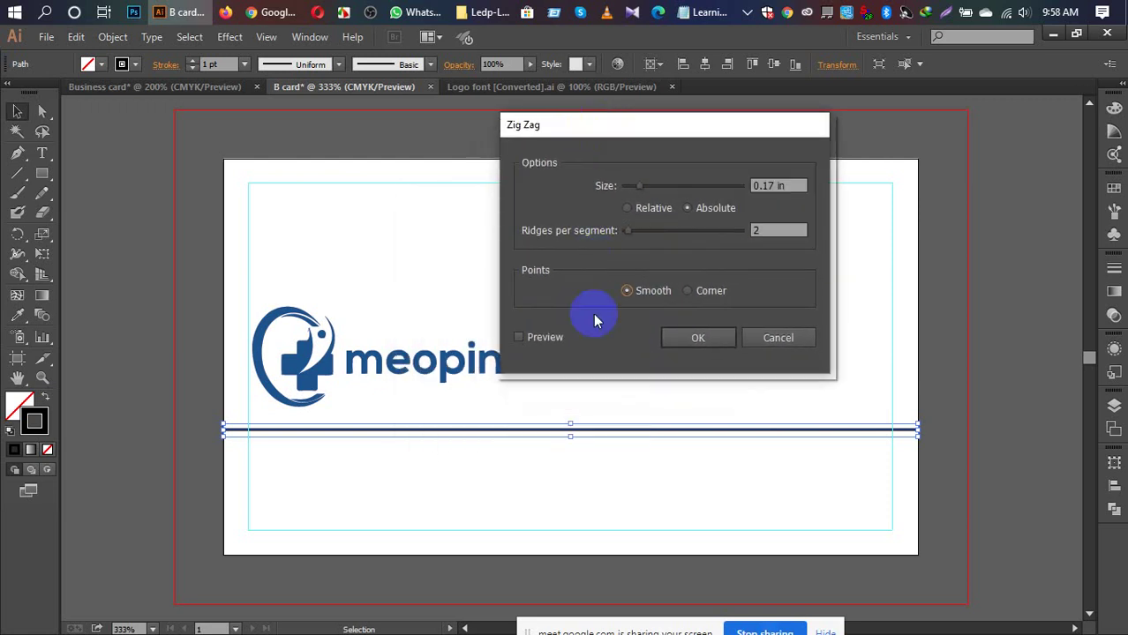
click(519, 338)
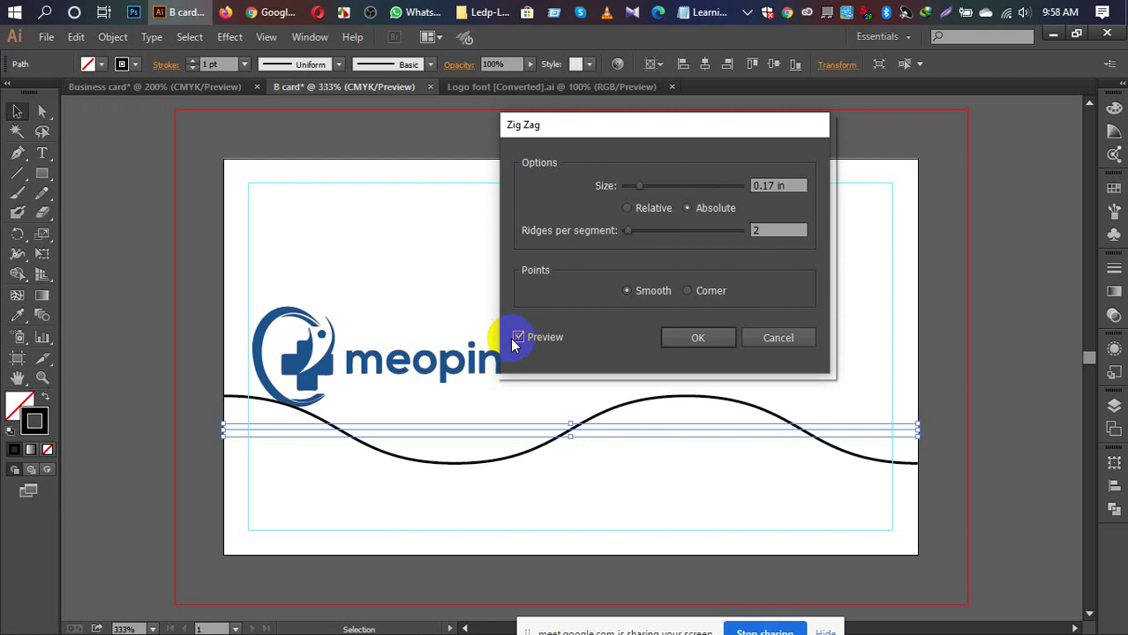
click(709, 344)
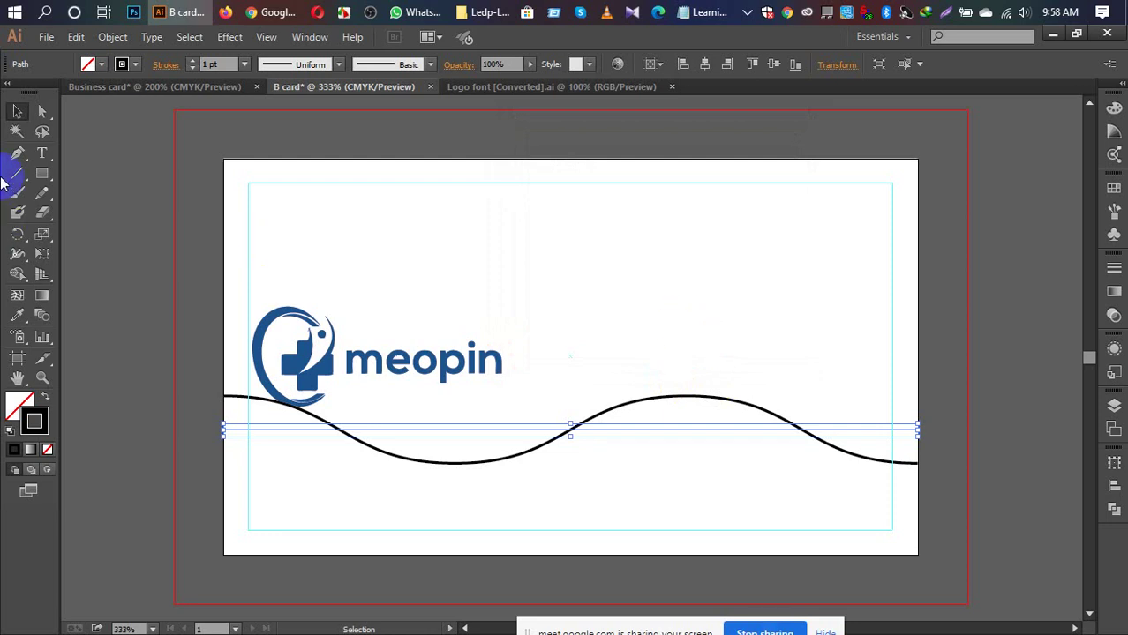
Step: Run Object > Expand Appearance, then Object > Expand with Fill and Stroke checked
click(124, 37)
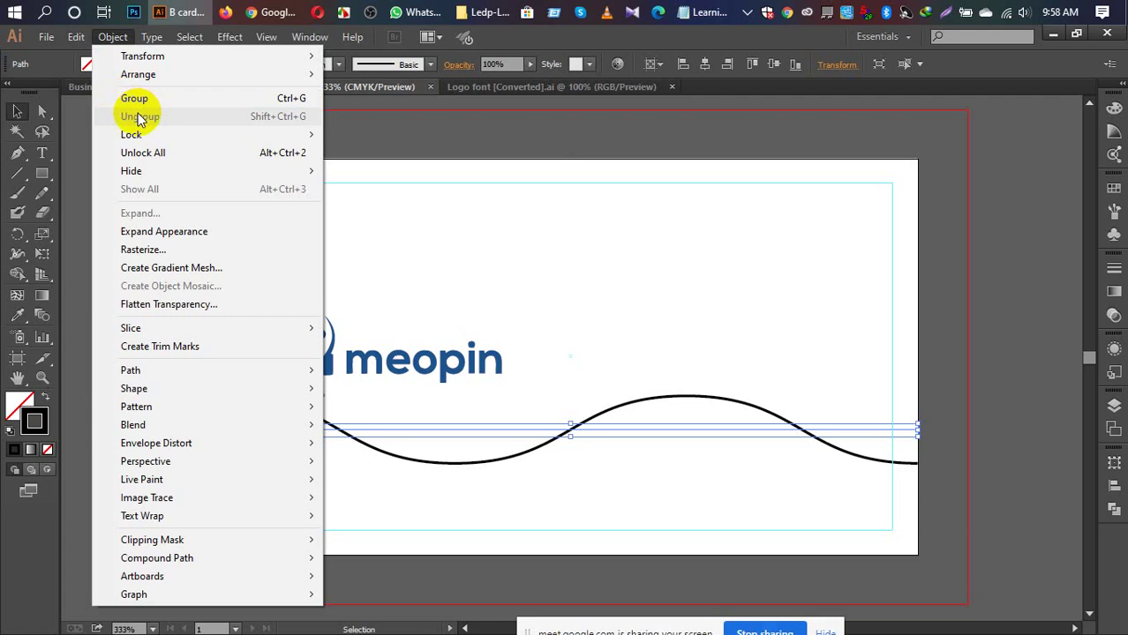
click(170, 233)
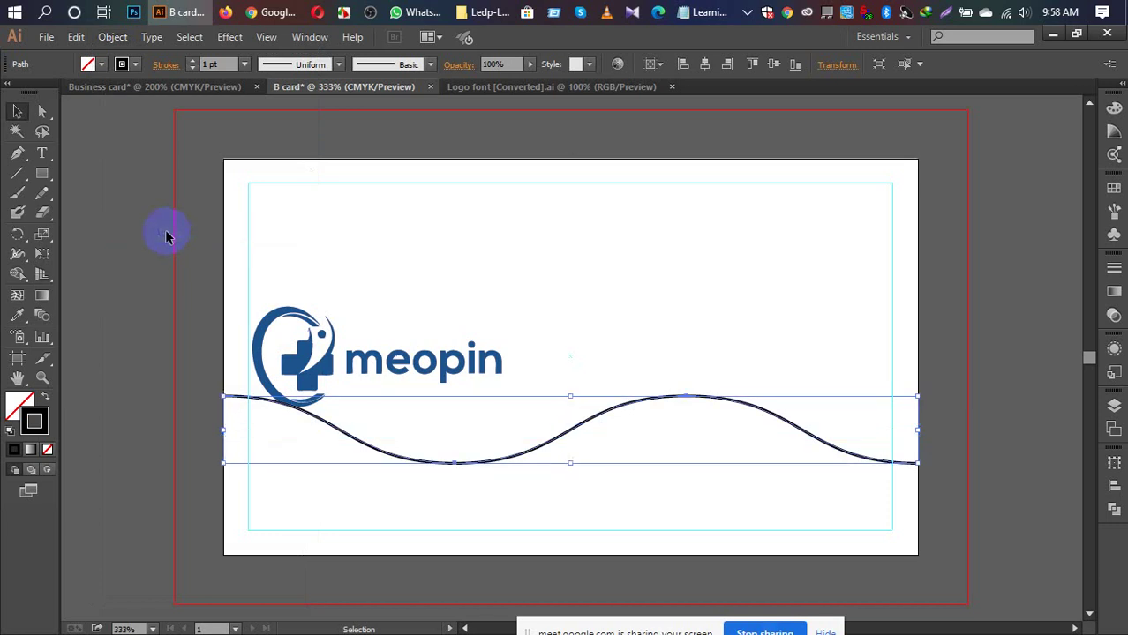
click(118, 42)
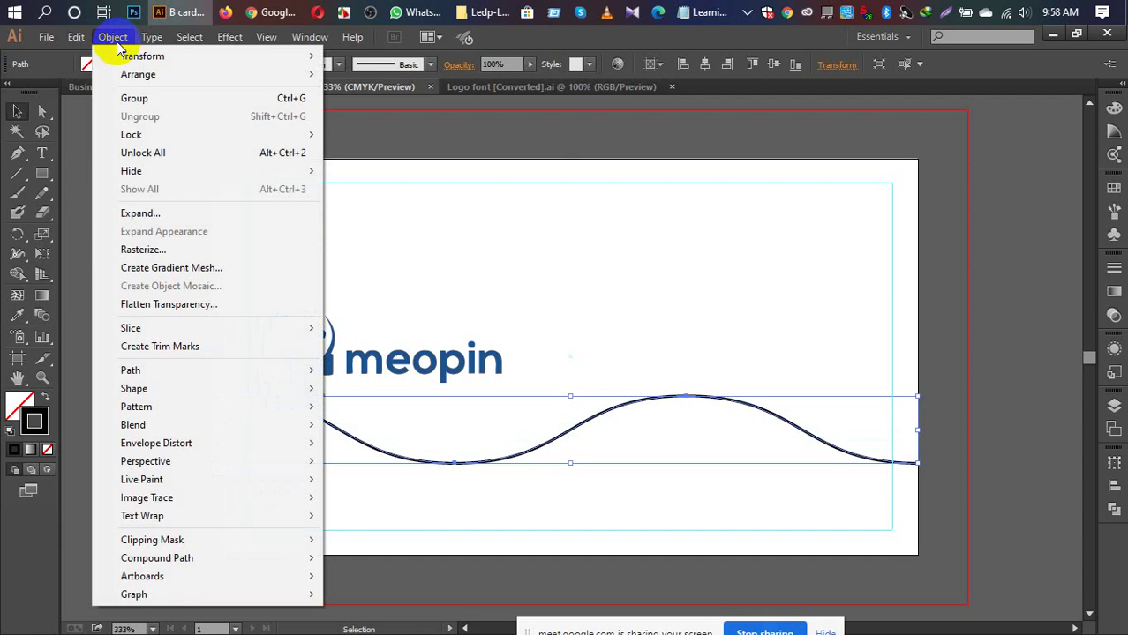
click(175, 218)
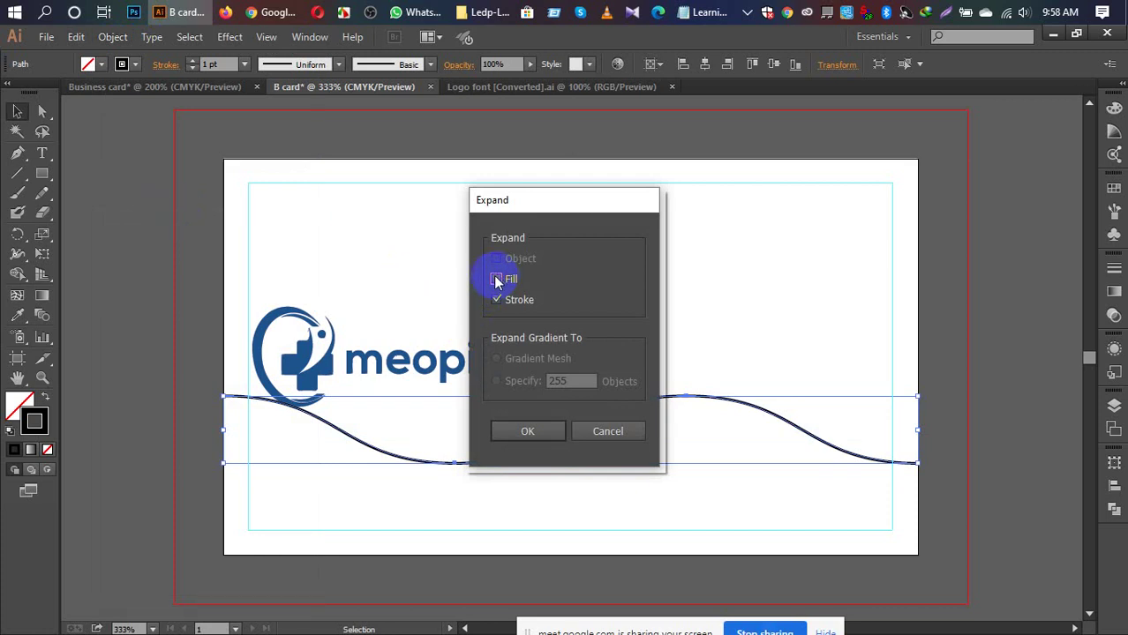
click(527, 432)
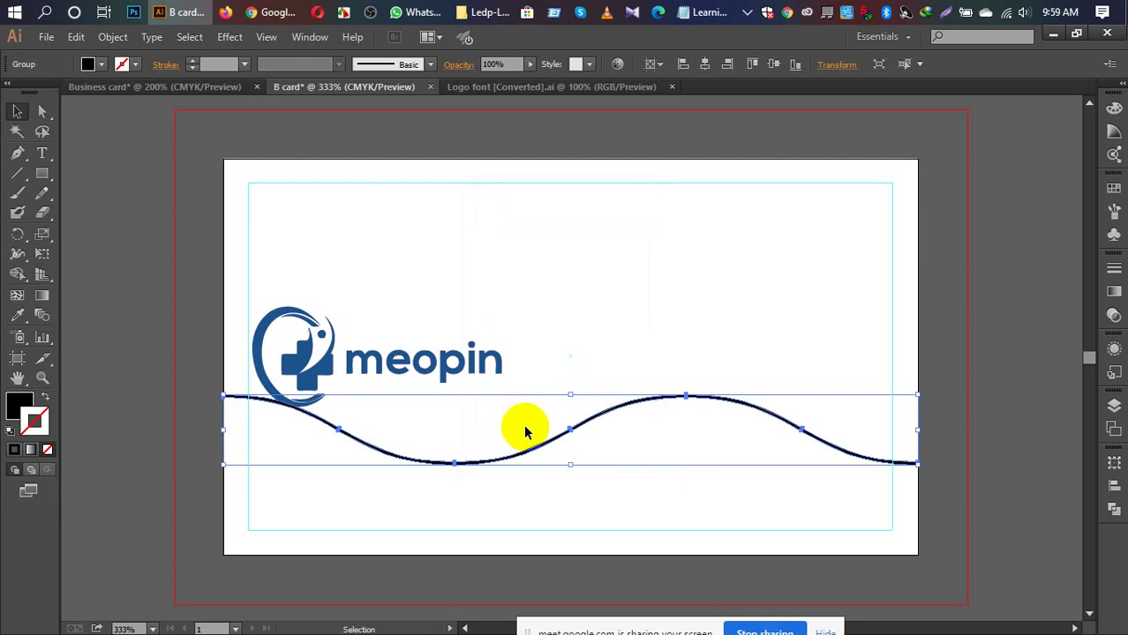
click(153, 320)
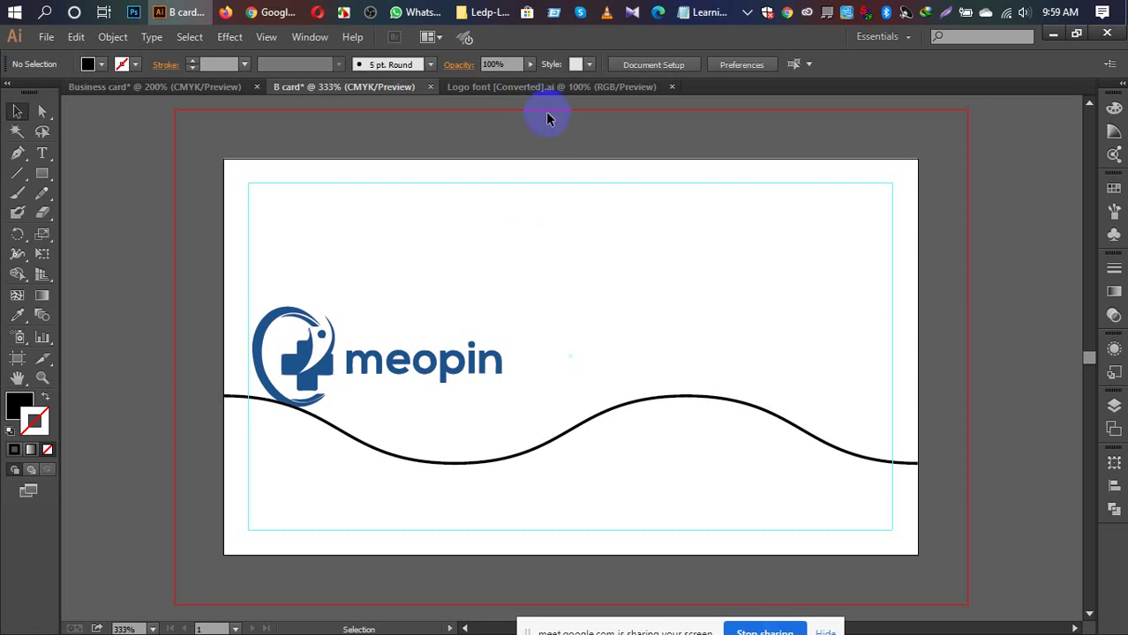
Step: Reflect the wavy curve group from its context menu, previewing before applying
click(707, 397)
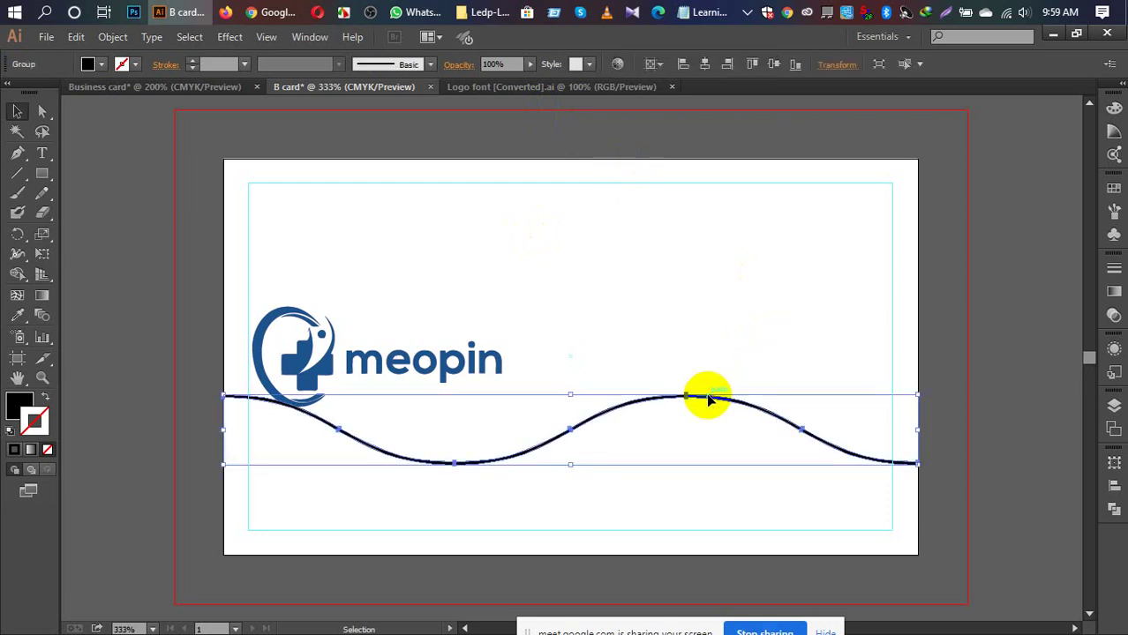
right_click(709, 402)
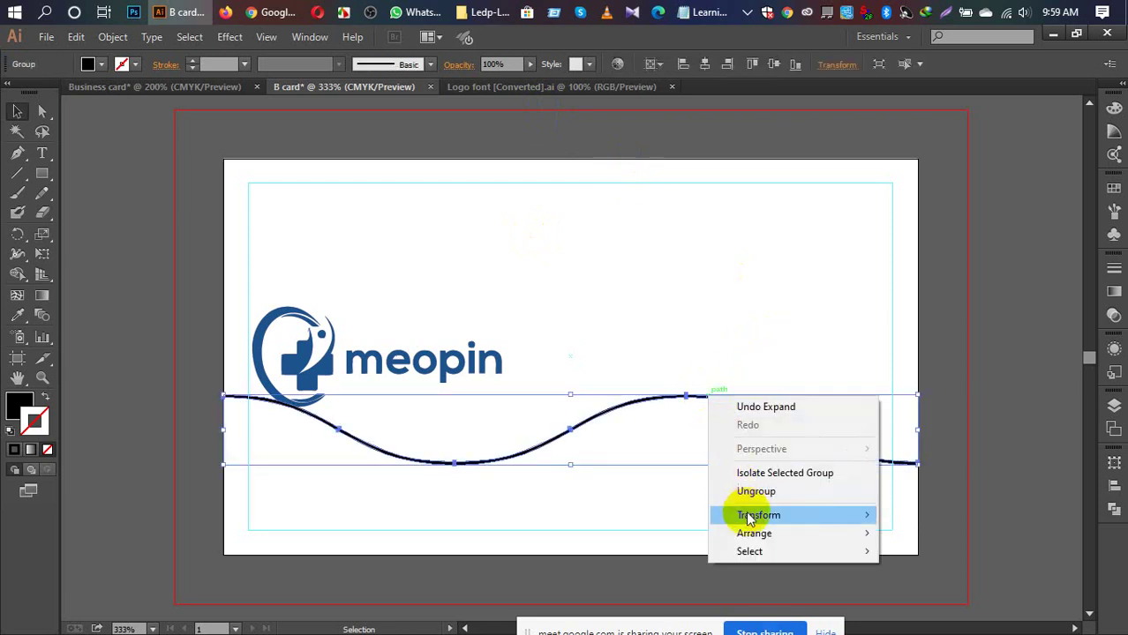
mouse_move(749, 517)
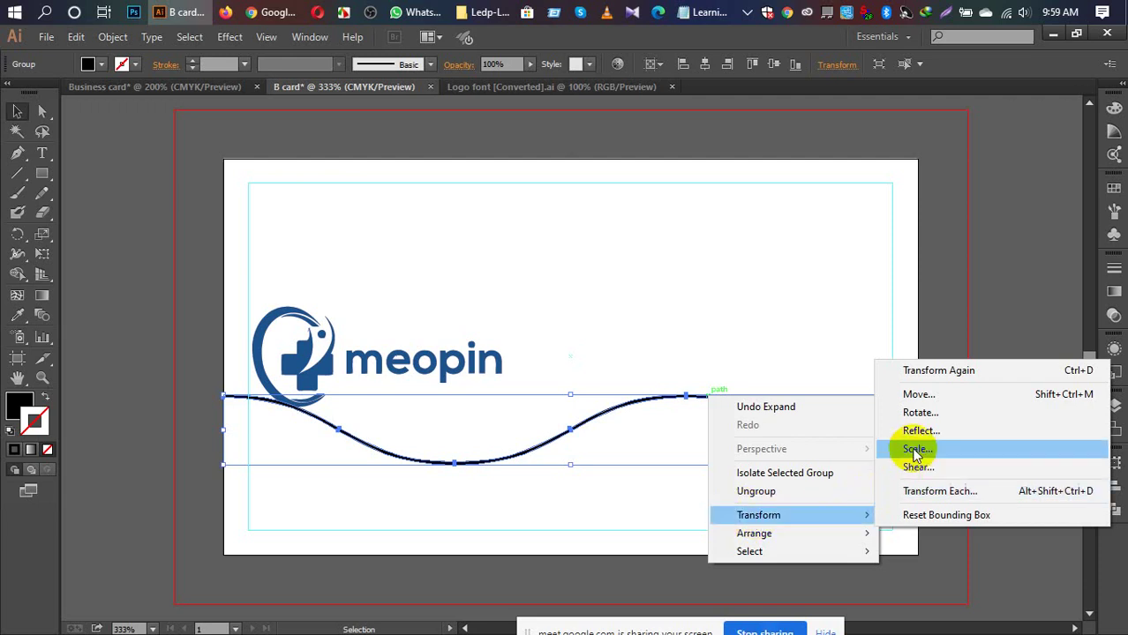
click(920, 431)
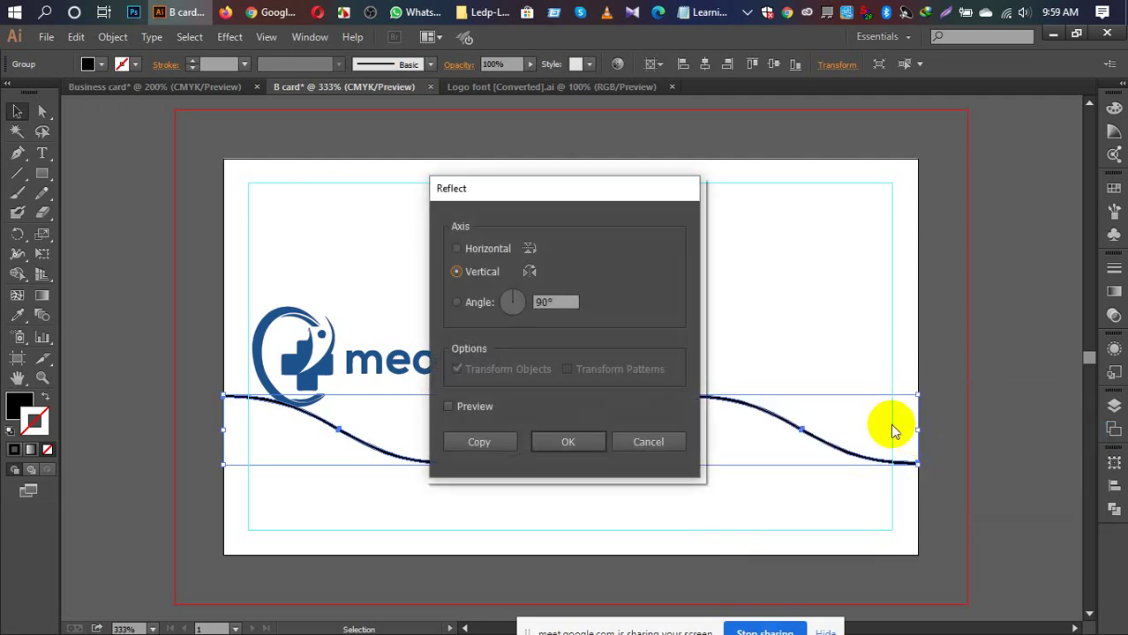
click(447, 407)
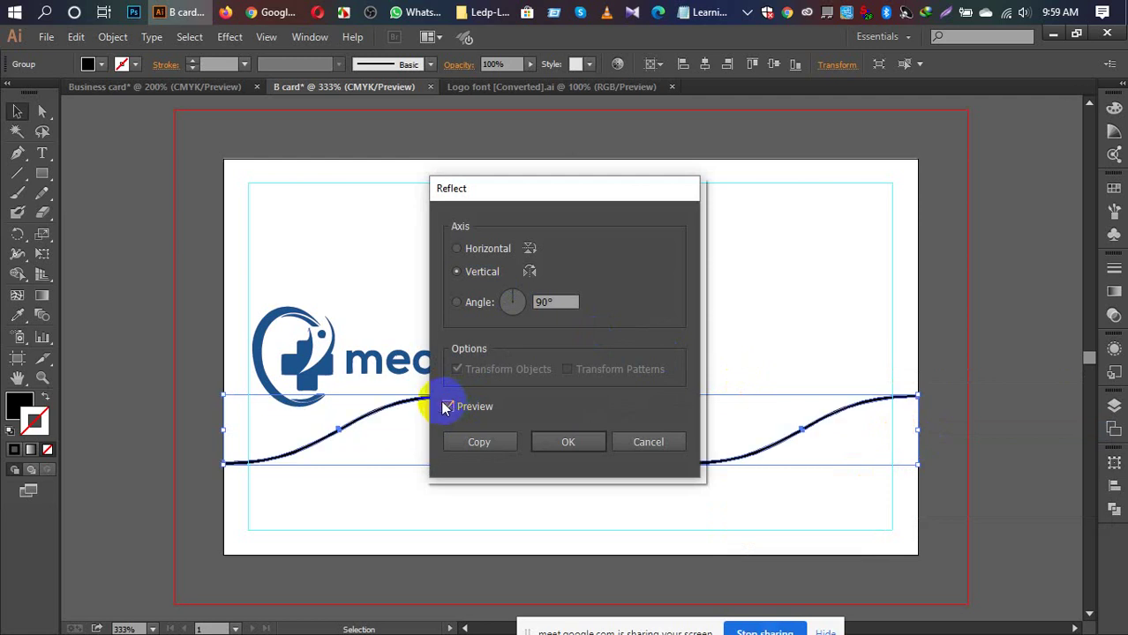
click(568, 442)
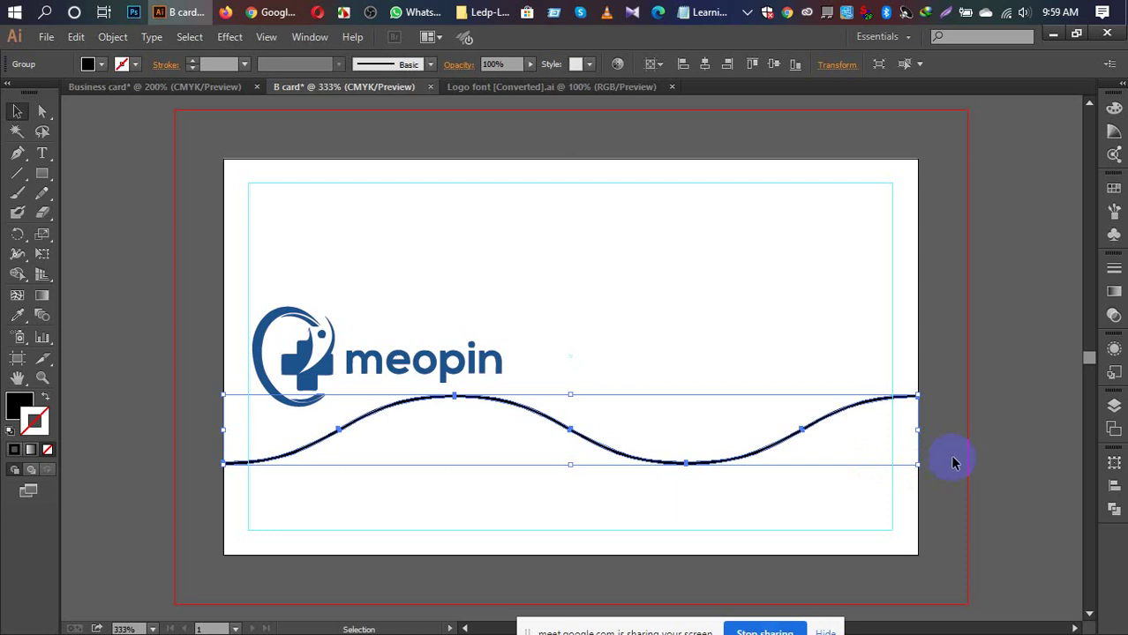
Step: Drag the black wave curve off the card onto the pasteboard just below its bleed edge
scroll(933, 413, down, 3)
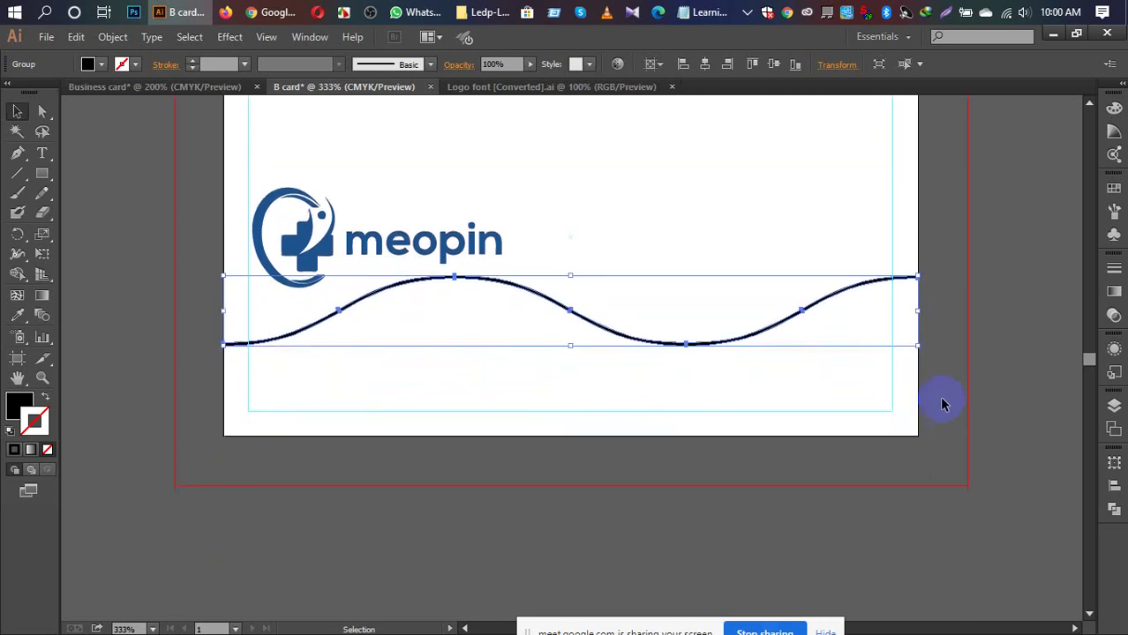
scroll(944, 397, down, 5)
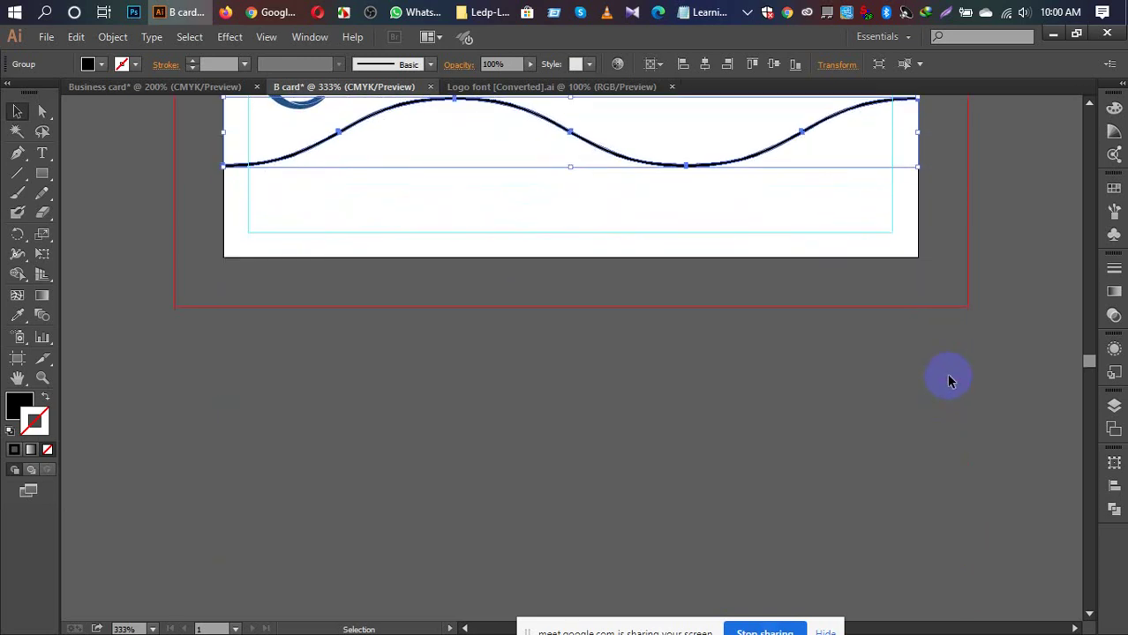
click(589, 150)
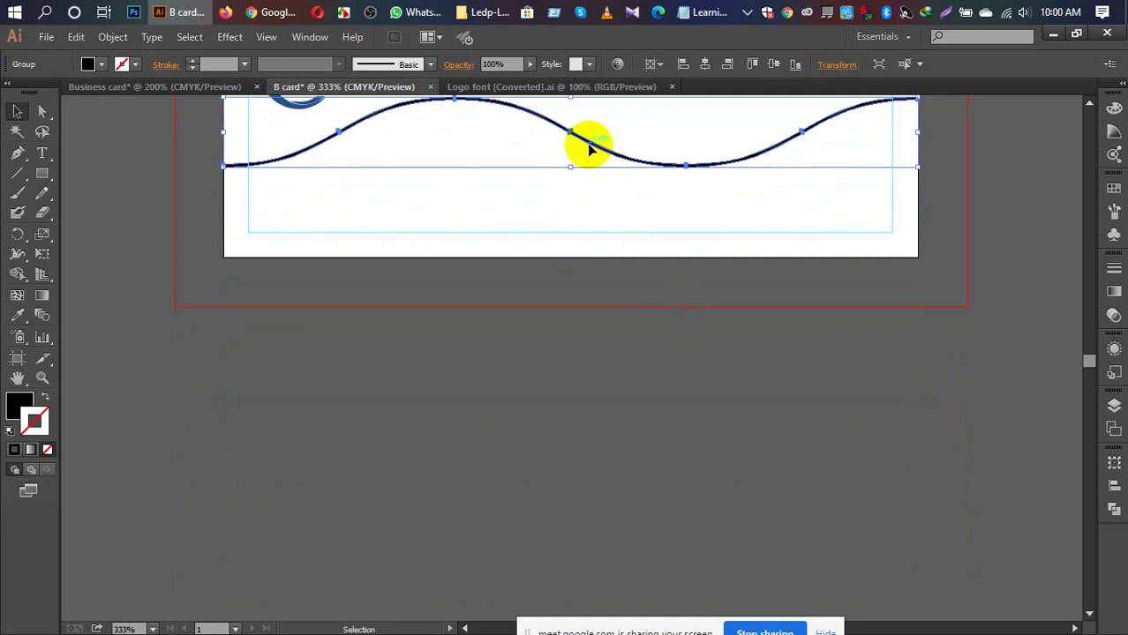
scroll(712, 370, up, 2)
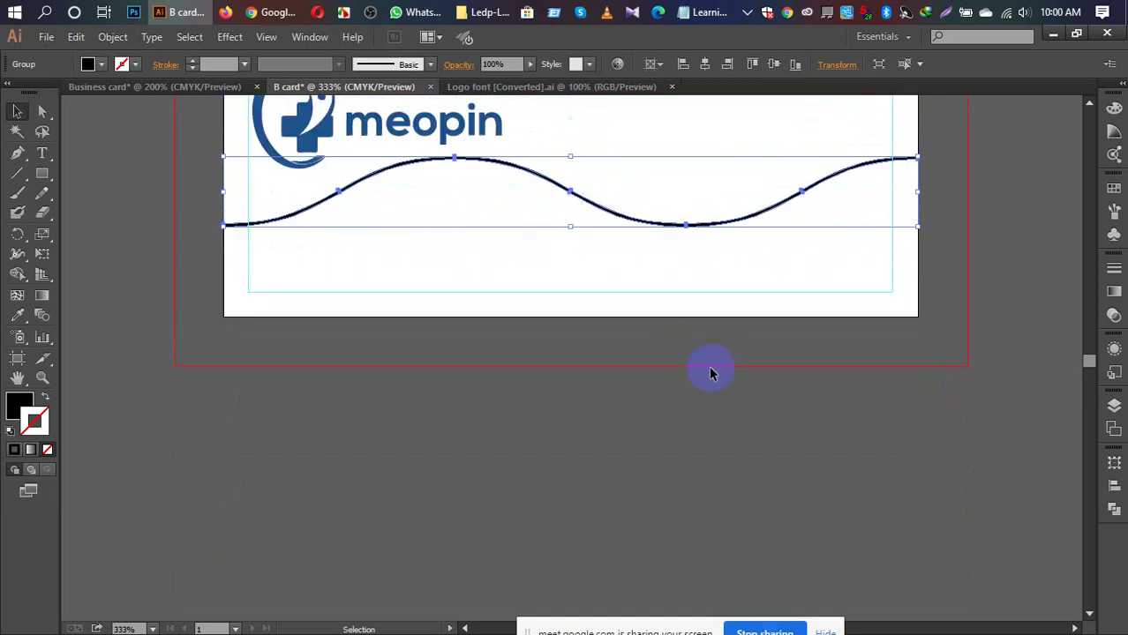
drag(599, 215, 584, 463)
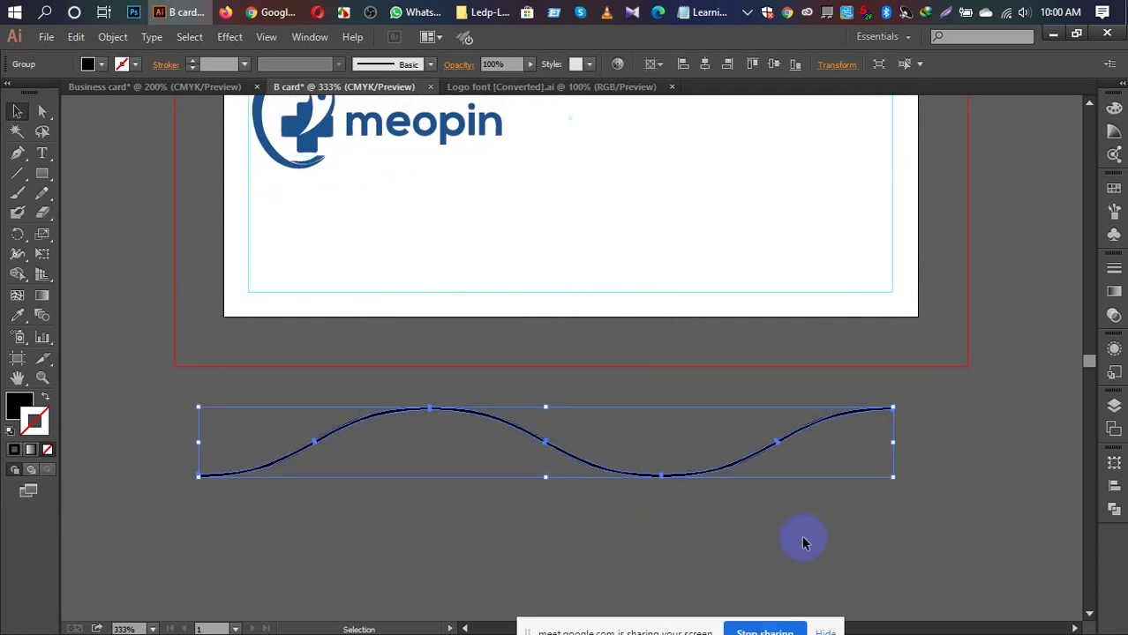
click(866, 543)
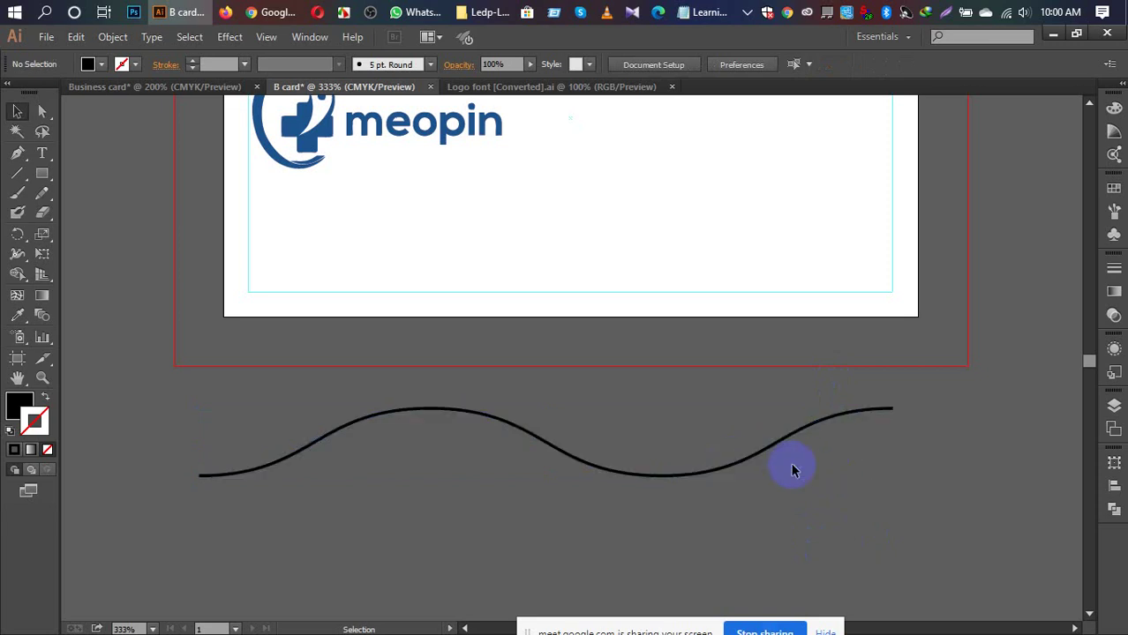
scroll(793, 470, down, 2)
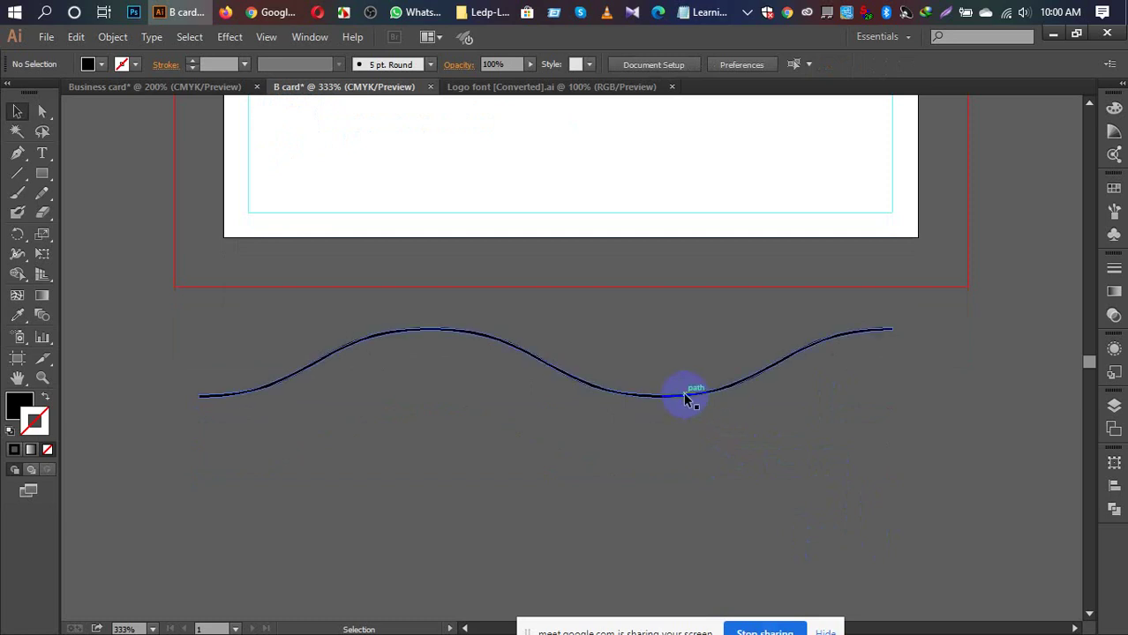
drag(685, 395, 688, 438)
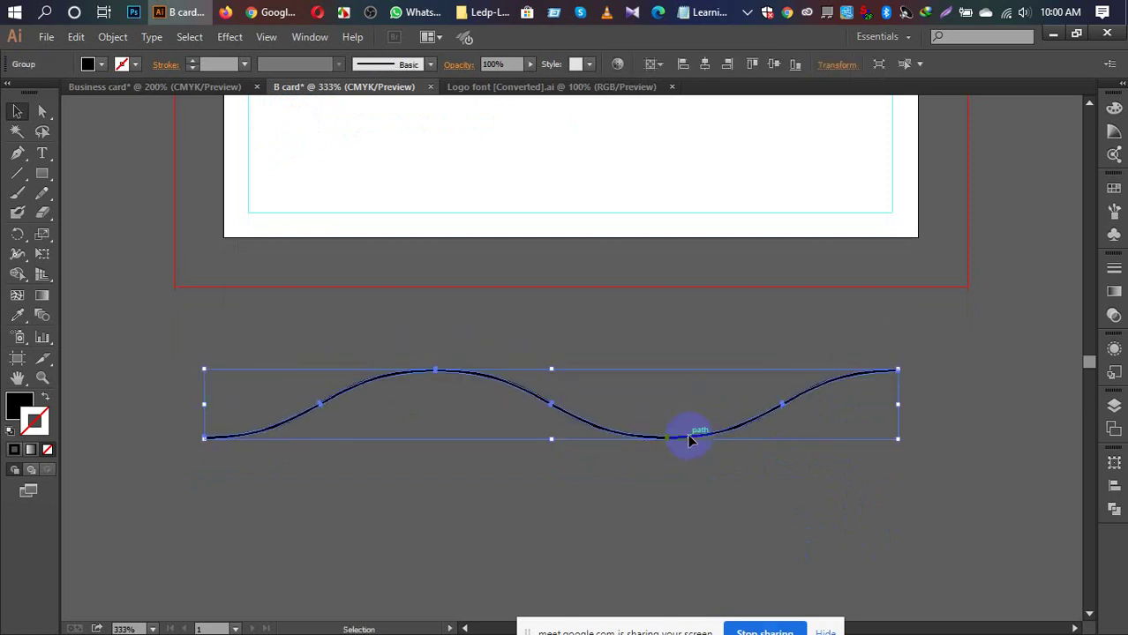
click(15, 177)
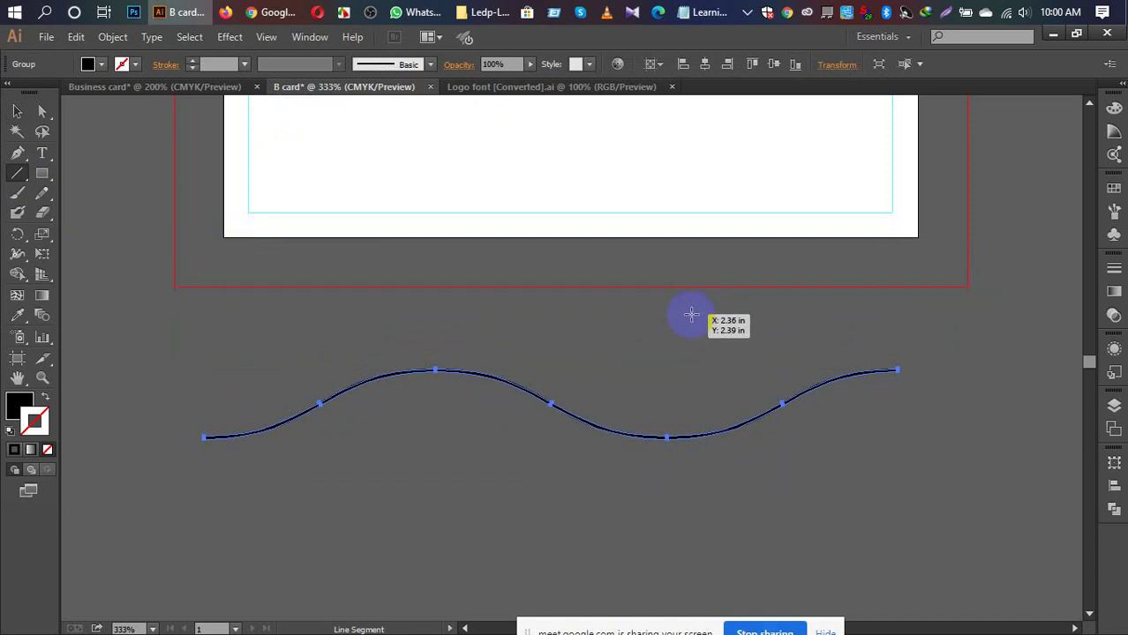
Step: Draw a vertical line across the wave and try Pathfinder Divide, which returns a no-results warning
drag(691, 314, 725, 524)
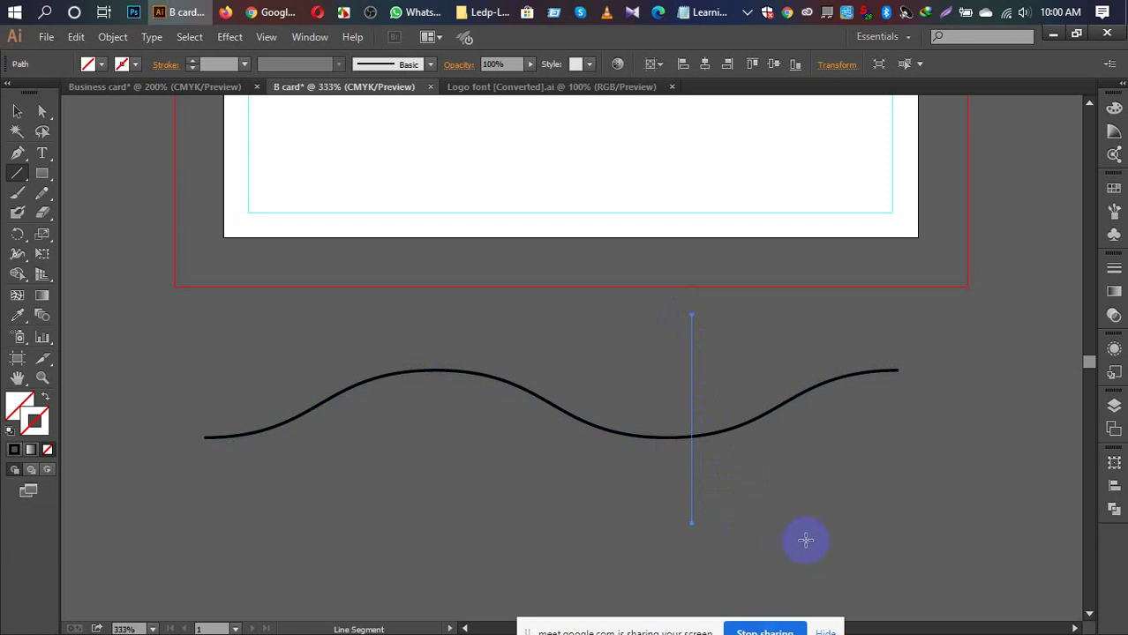
key(v)
drag(274, 333, 897, 485)
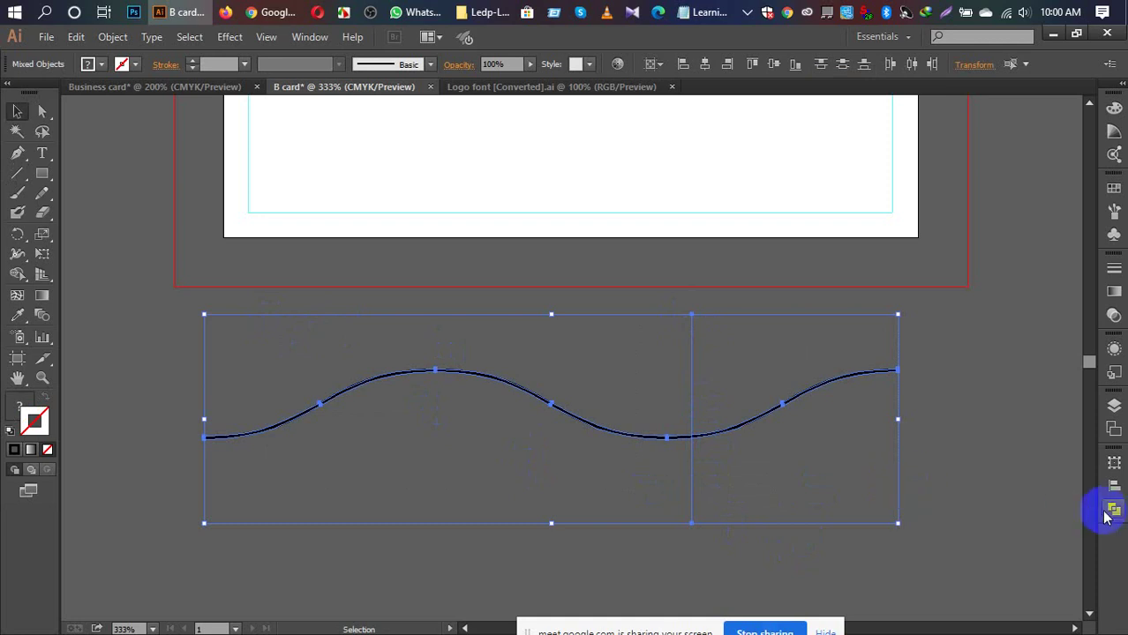
click(1107, 484)
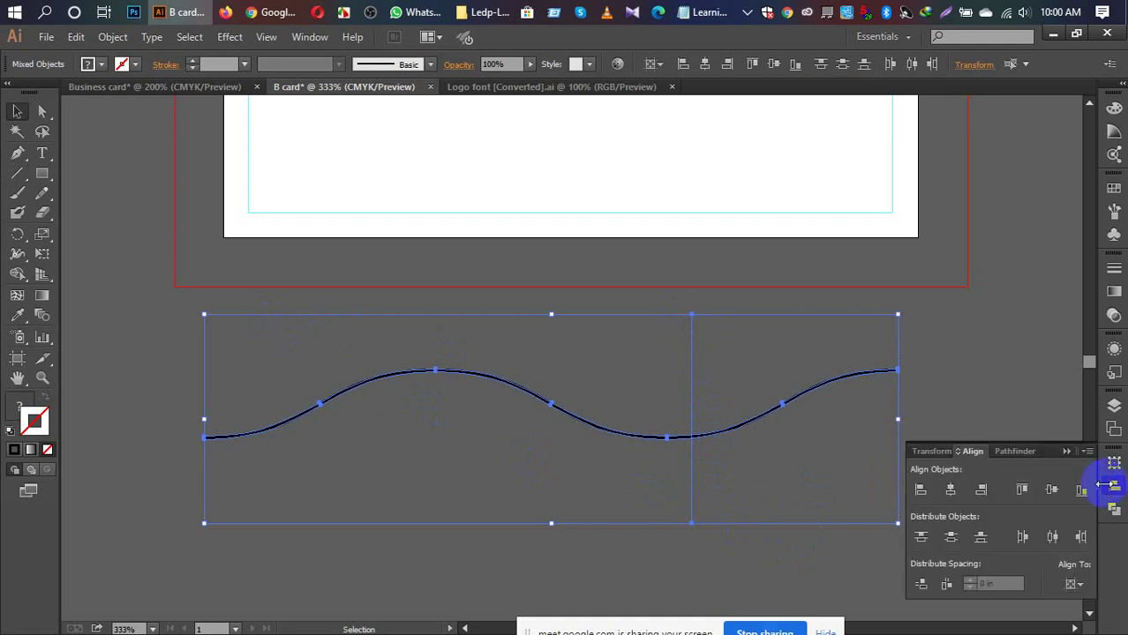
click(1012, 457)
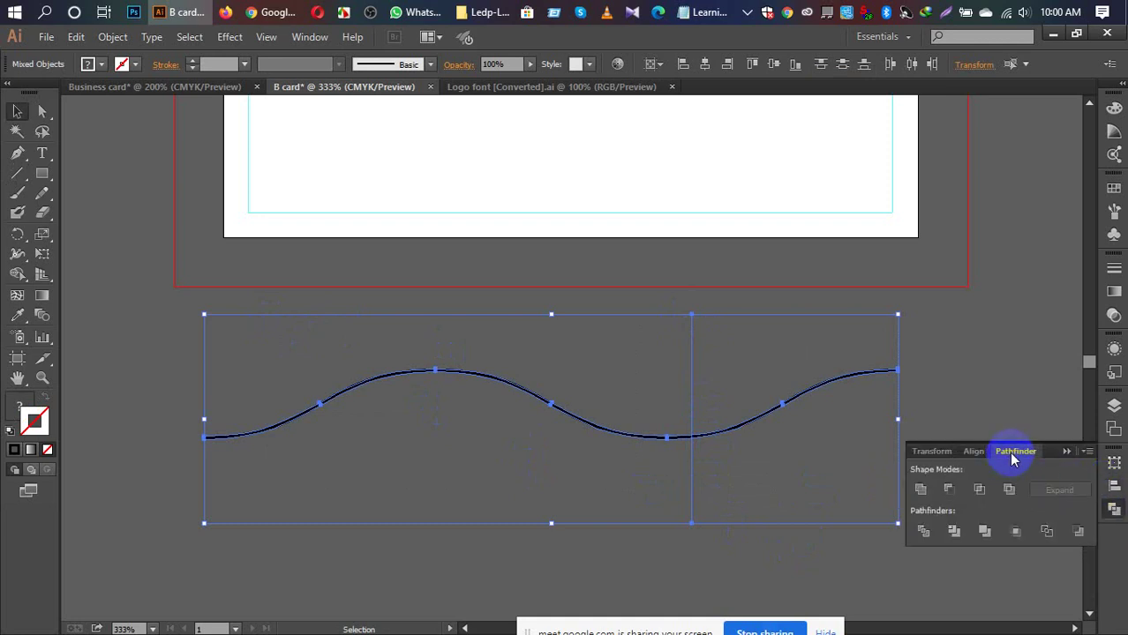
click(1087, 453)
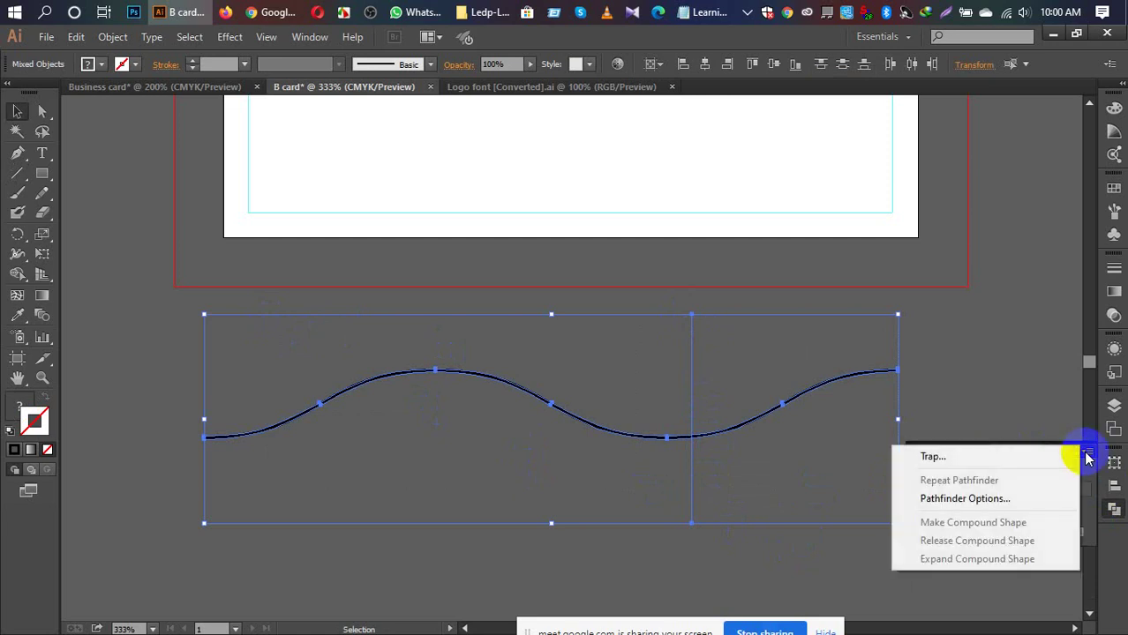
click(1003, 419)
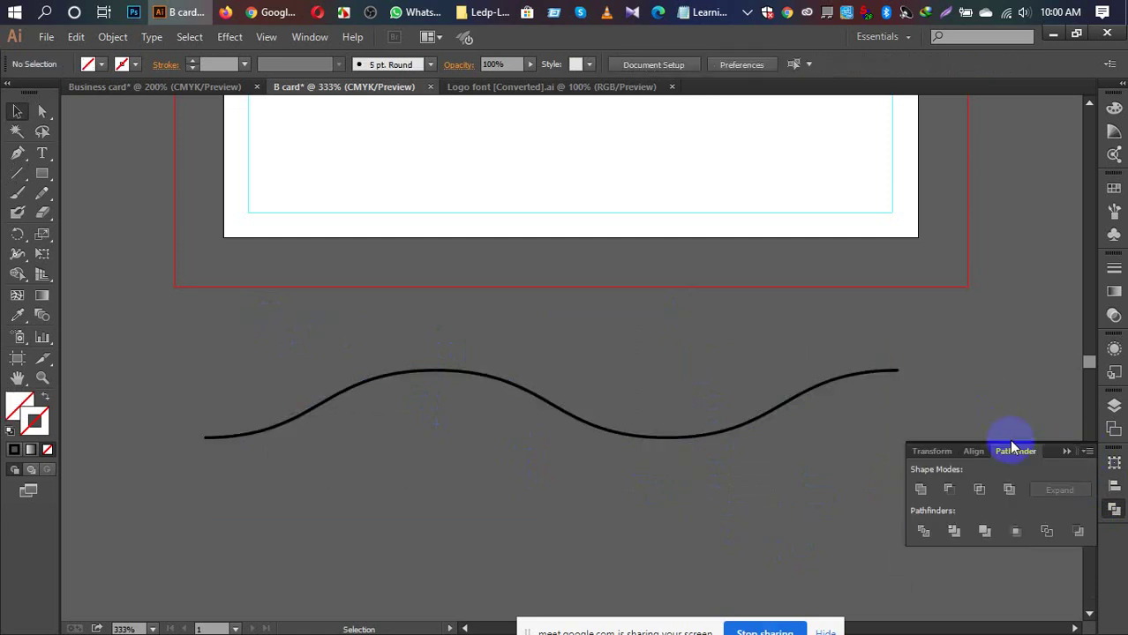
click(920, 534)
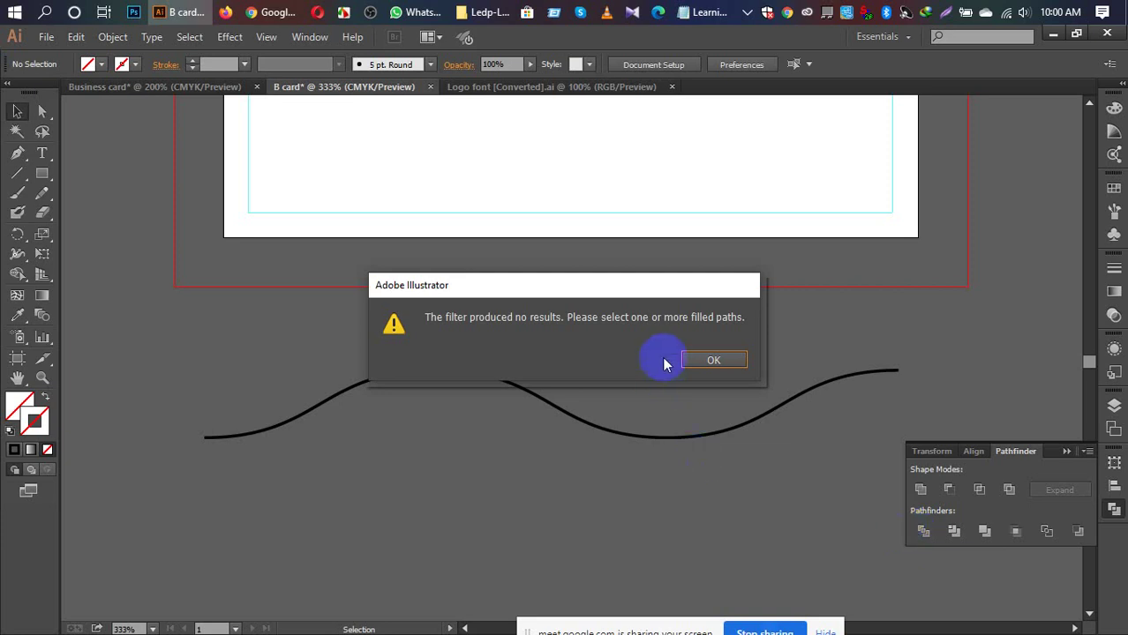
click(692, 364)
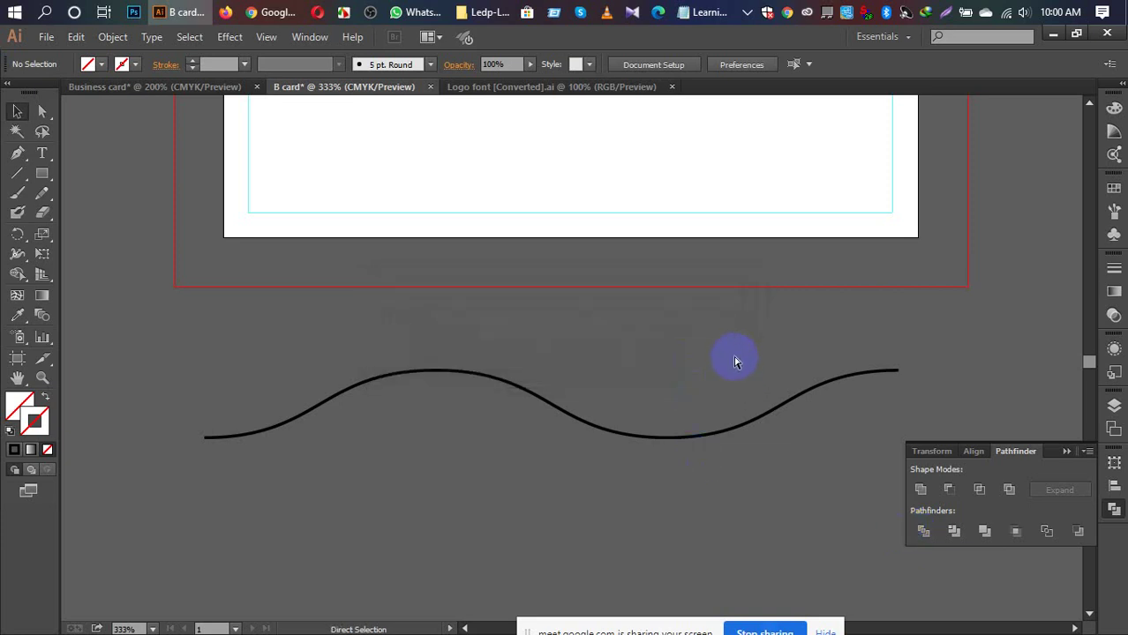
Step: Undo the attempt, then draw a new vertical line near the wave's right end with a black stroke
key(ctrl+a)
key(a)
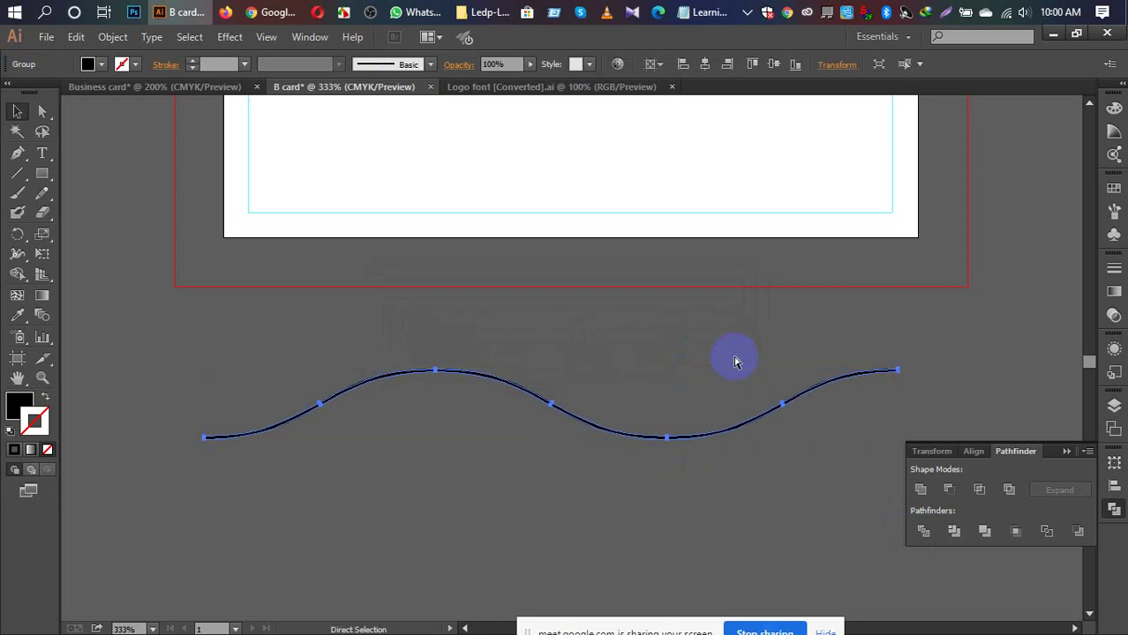
key(ctrl+z)
key(v)
scroll(791, 451, up, 1)
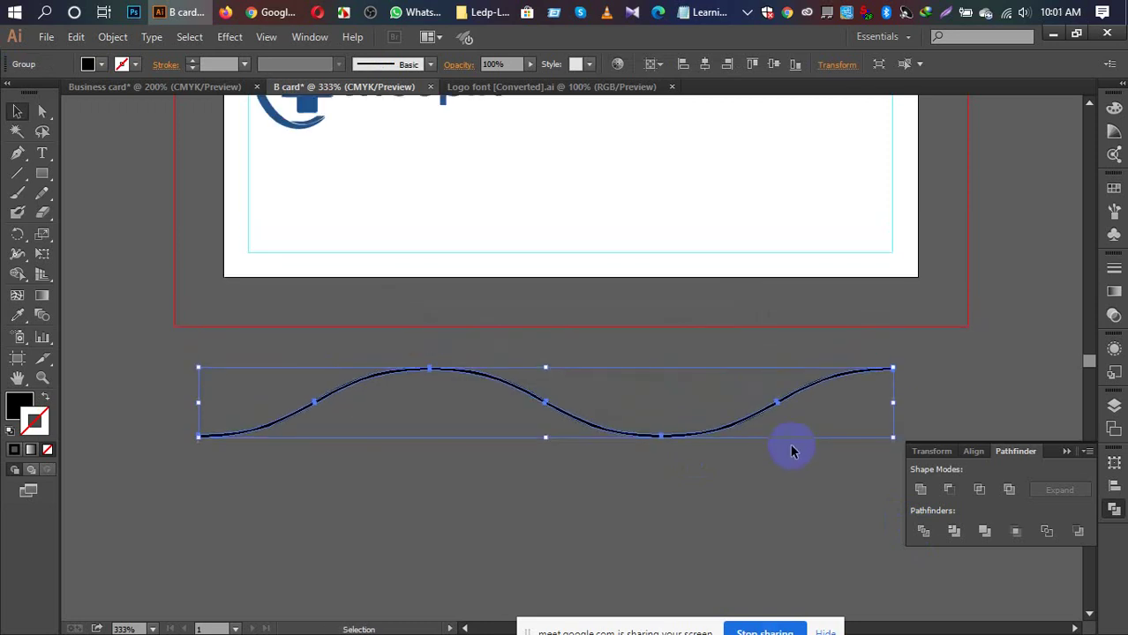
click(729, 354)
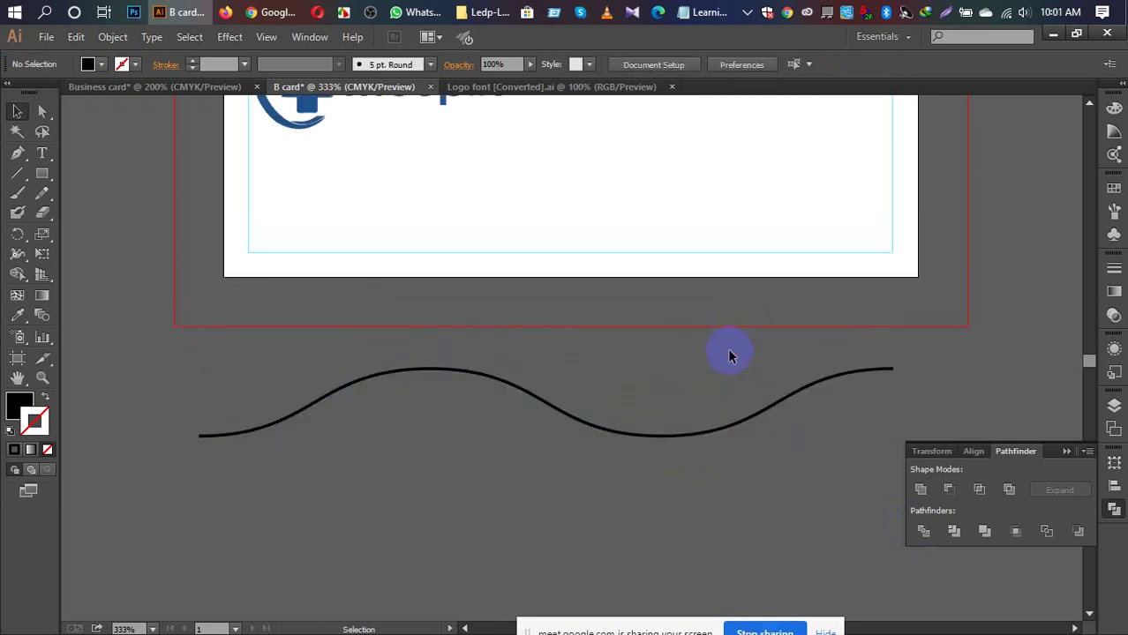
click(17, 173)
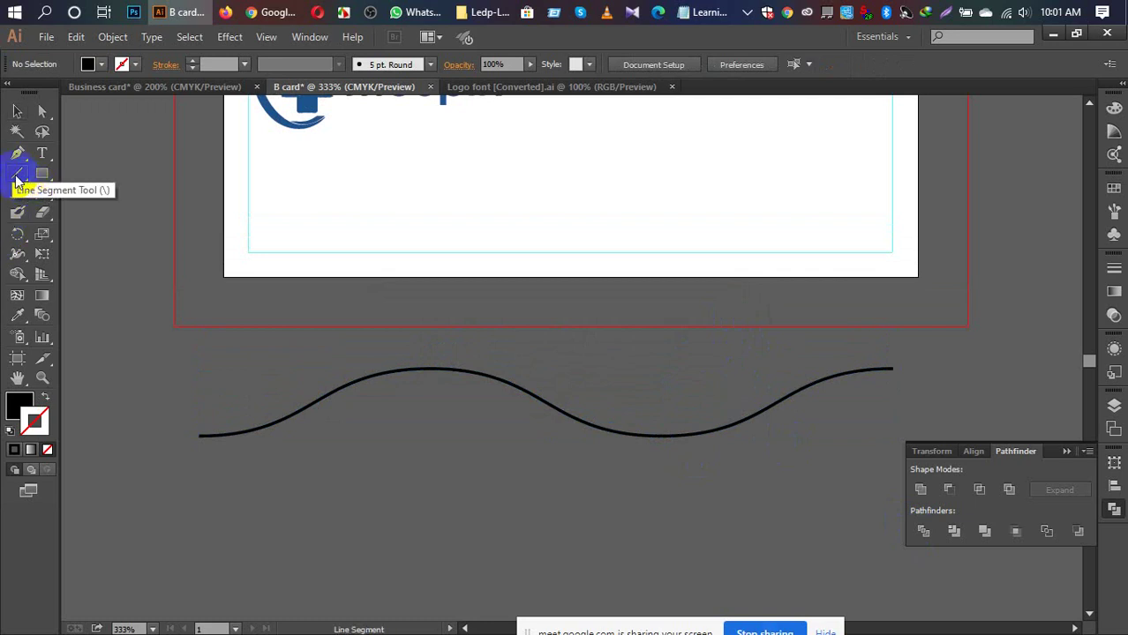
drag(199, 367, 727, 503)
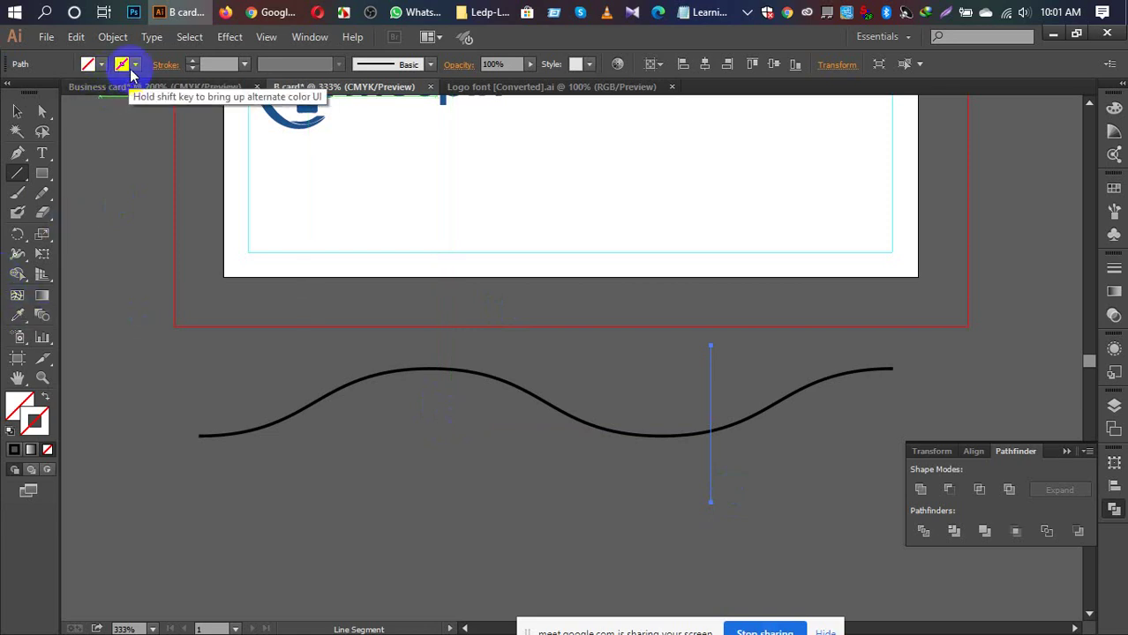
click(121, 69)
click(45, 92)
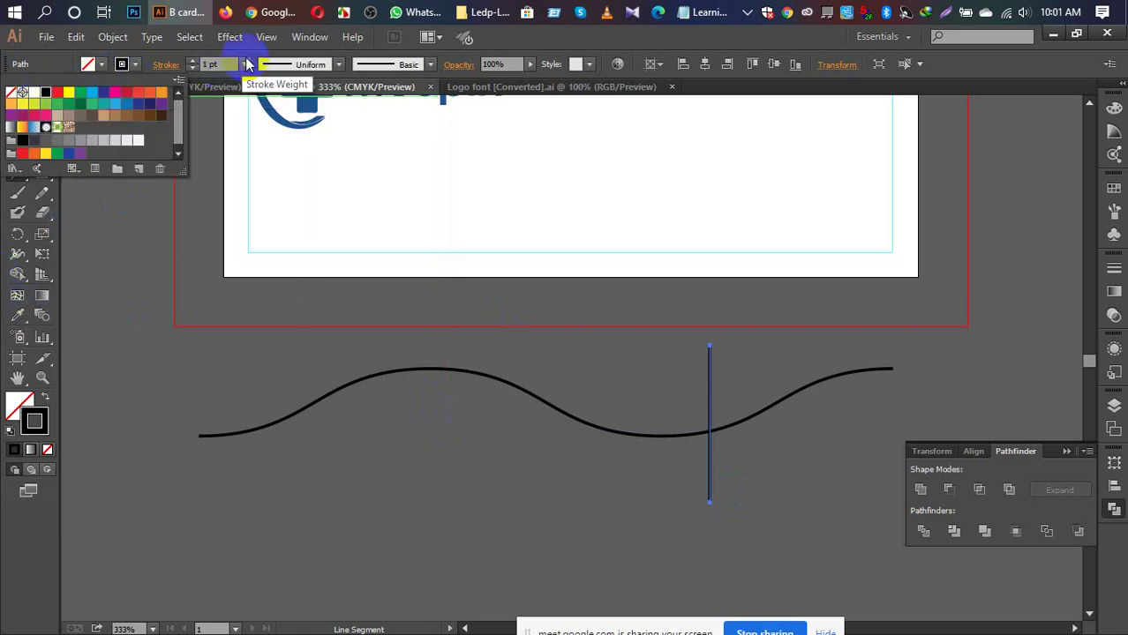
key(Escape)
key(v)
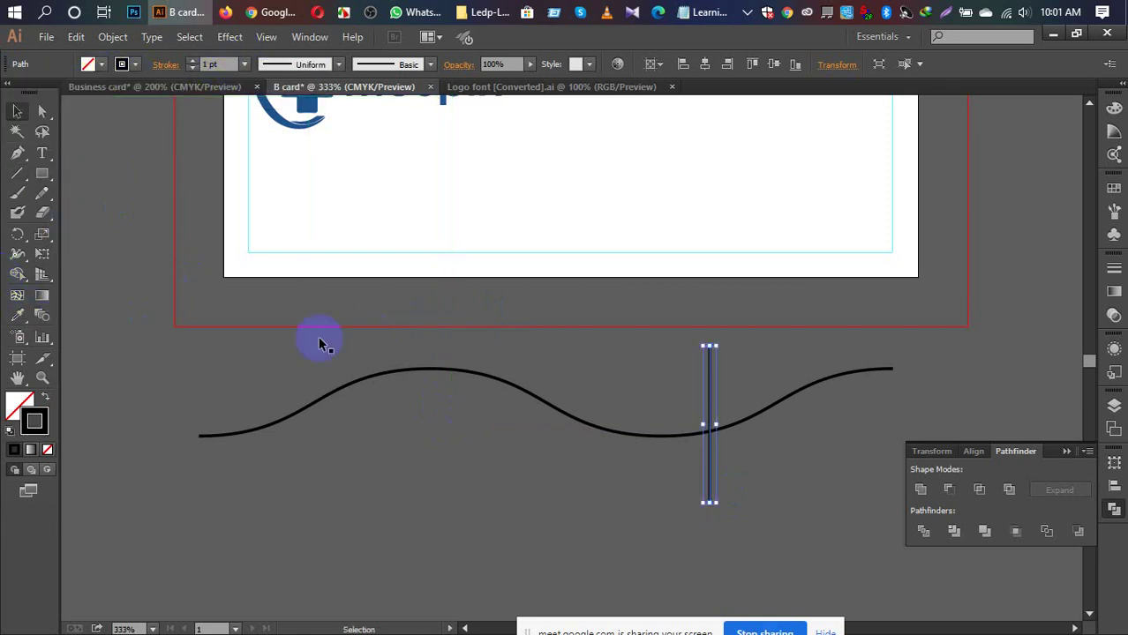
Step: Divide the wave with the black line, ungroup the pieces, and delete the right-hand end piece
drag(280, 347, 788, 531)
click(927, 533)
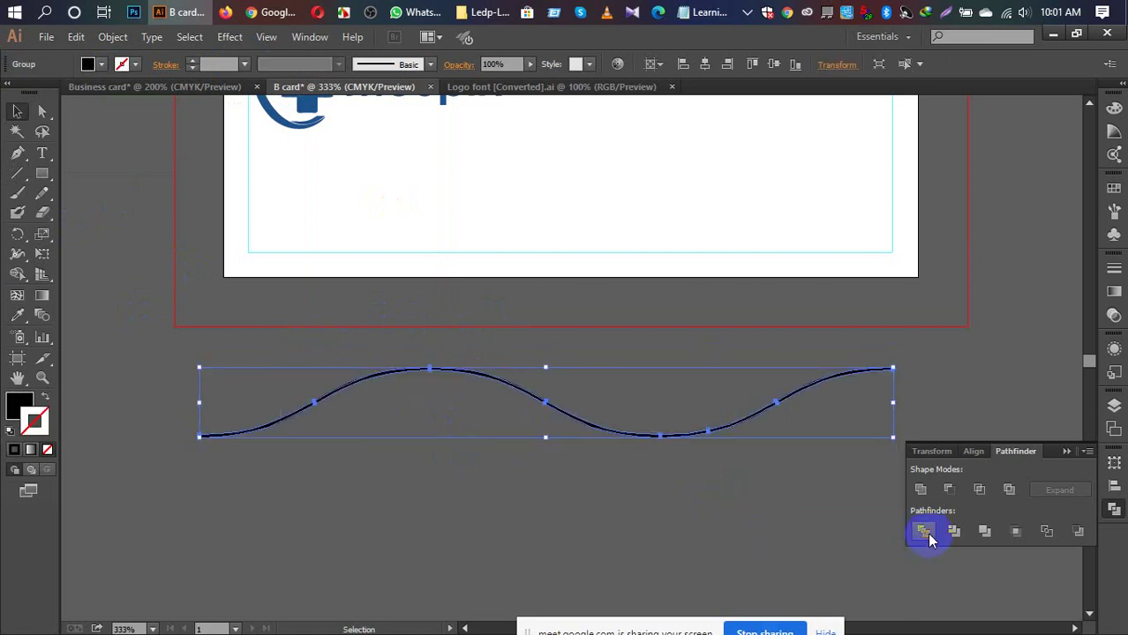
right_click(695, 434)
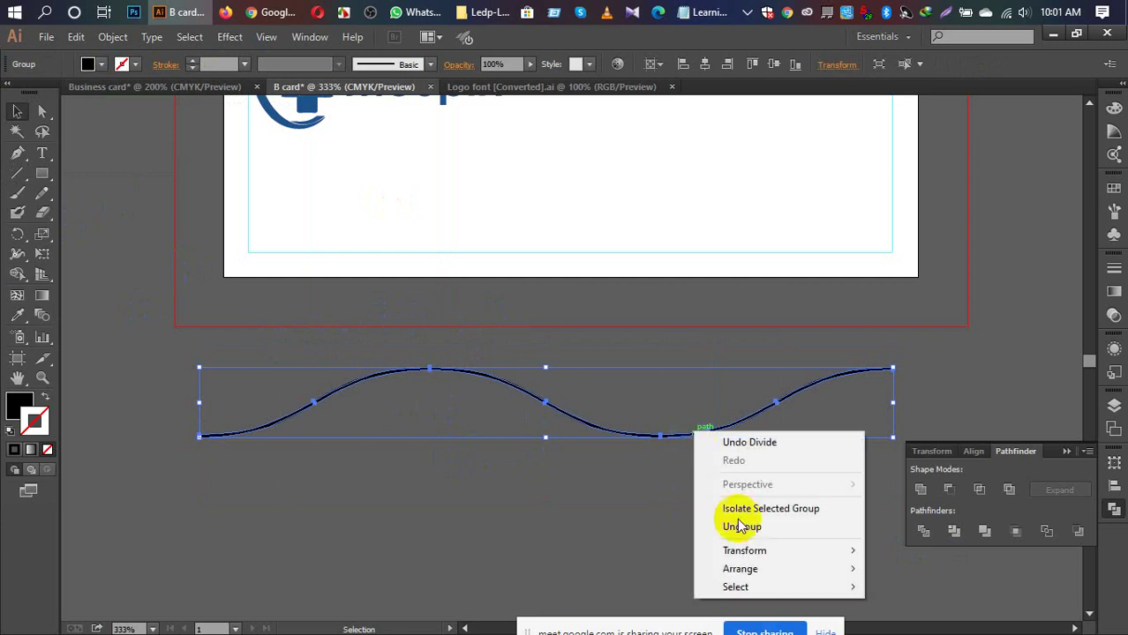
click(746, 528)
click(726, 532)
drag(781, 421, 857, 411)
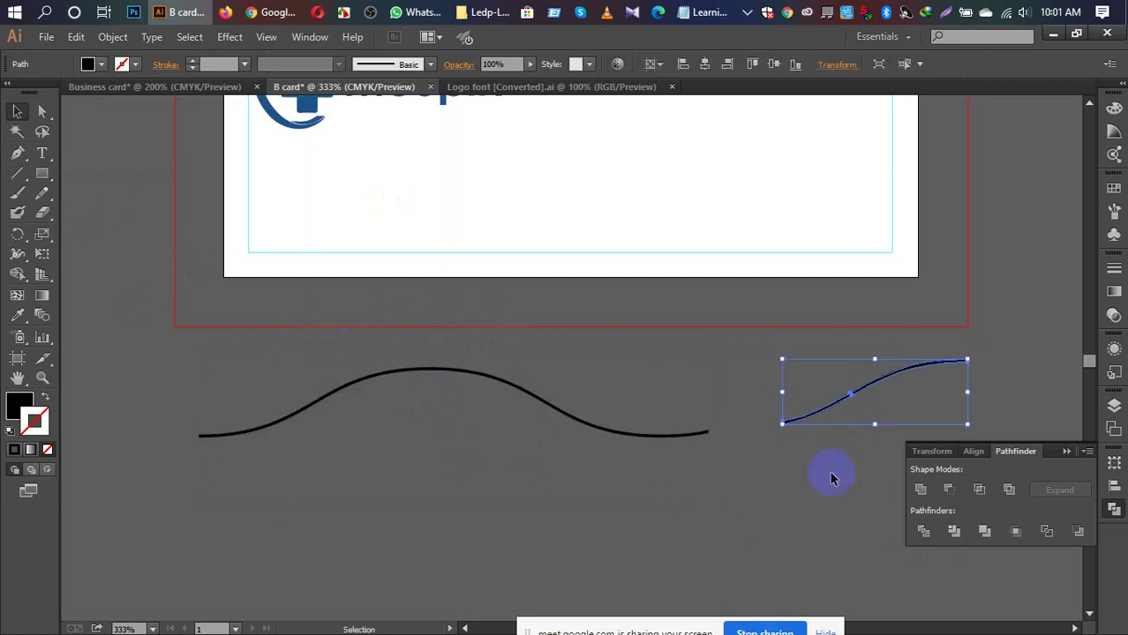
key(Delete)
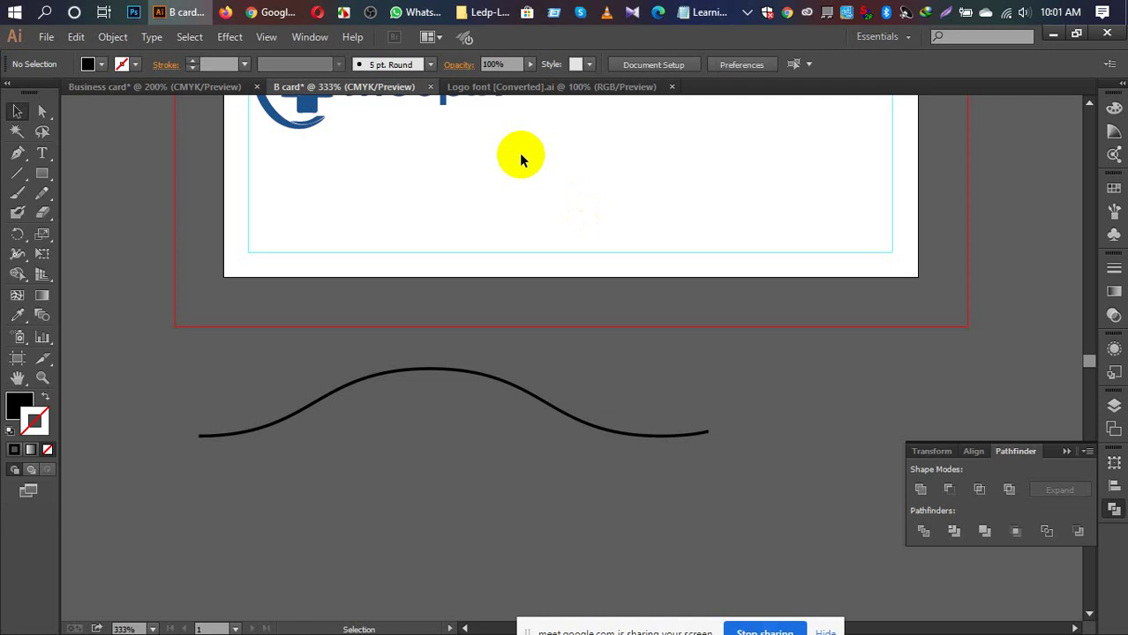
Step: Create a 3.5 × 2 in rectangle on the pasteboard beside the card
key(ctrl+minus)
key(ctrl+minus)
key(ctrl+minus)
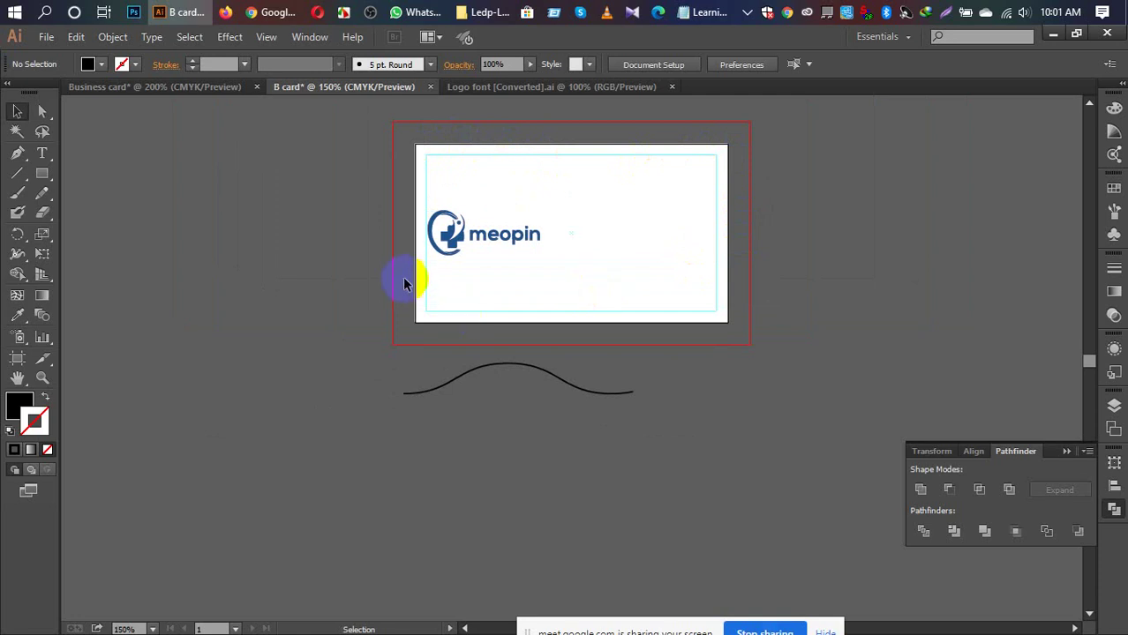
key(m)
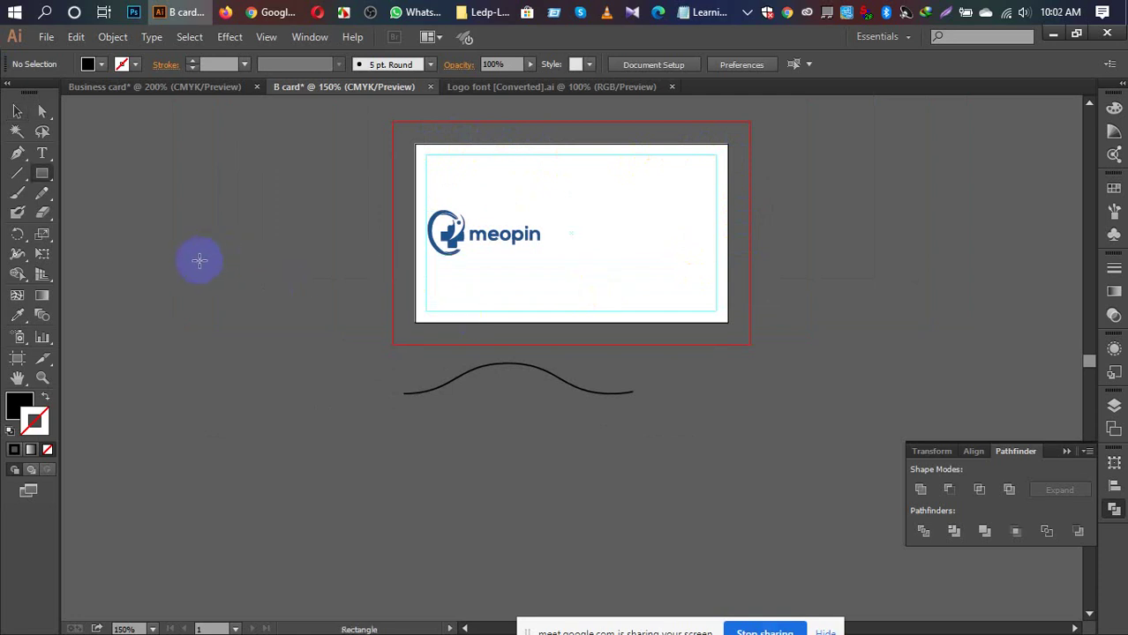
click(200, 260)
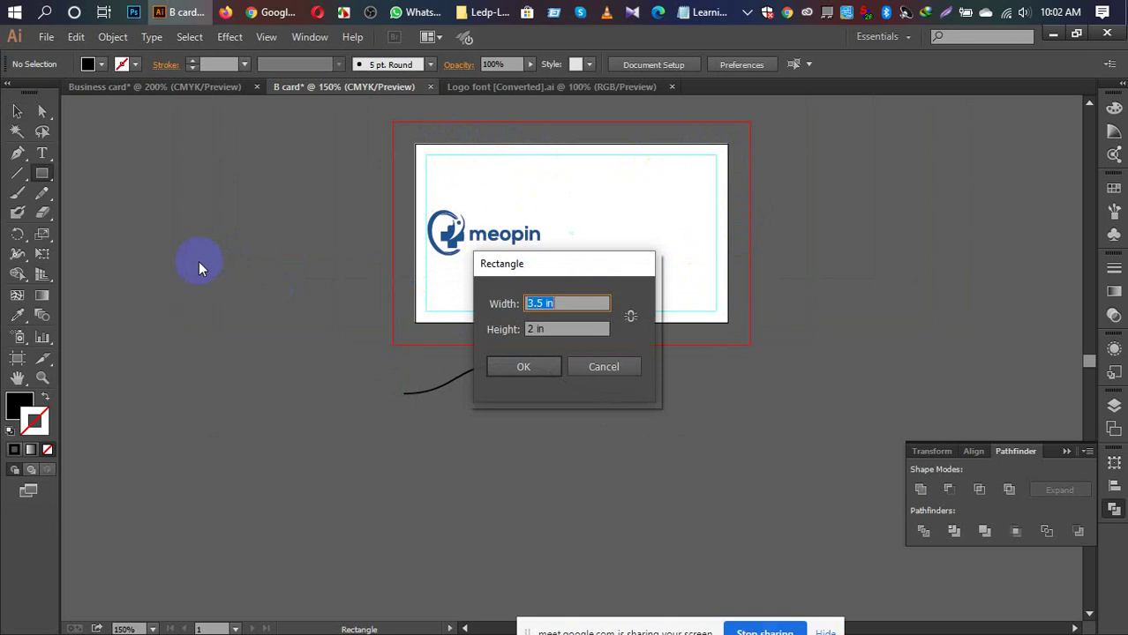
click(537, 366)
click(528, 367)
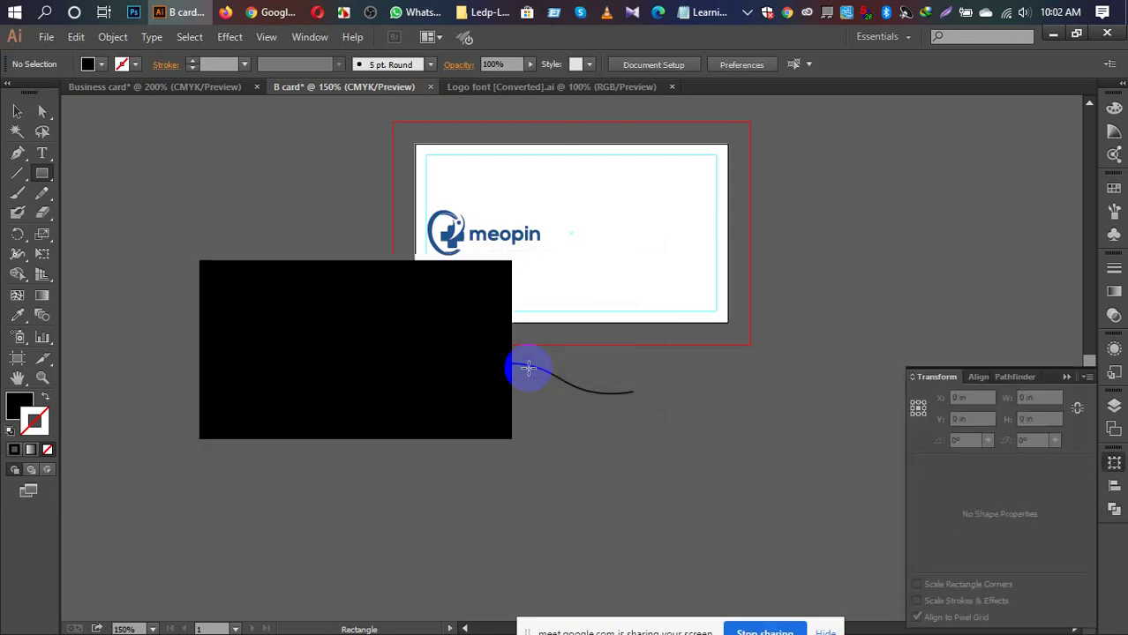
Step: Fill the rectangle orange and move it down and to the left
click(102, 66)
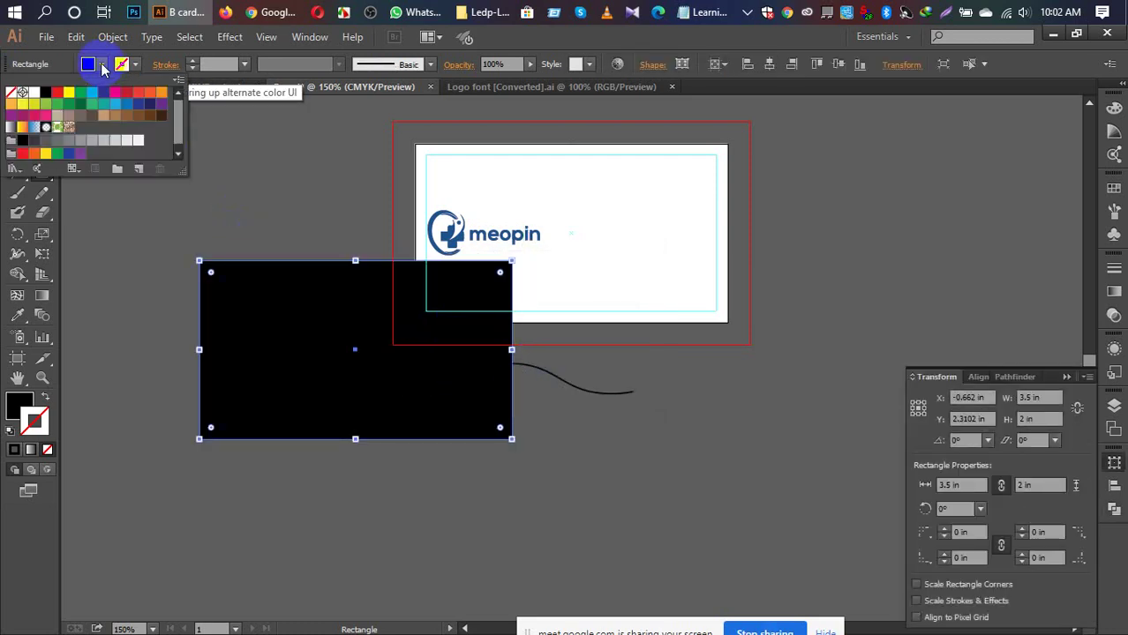
click(58, 92)
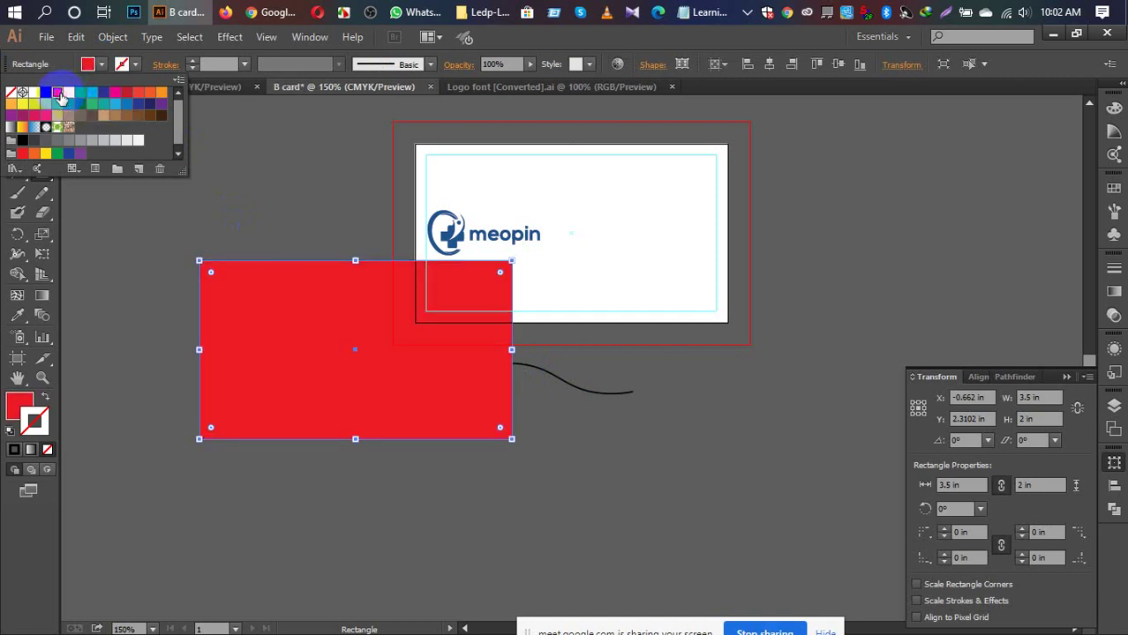
click(33, 153)
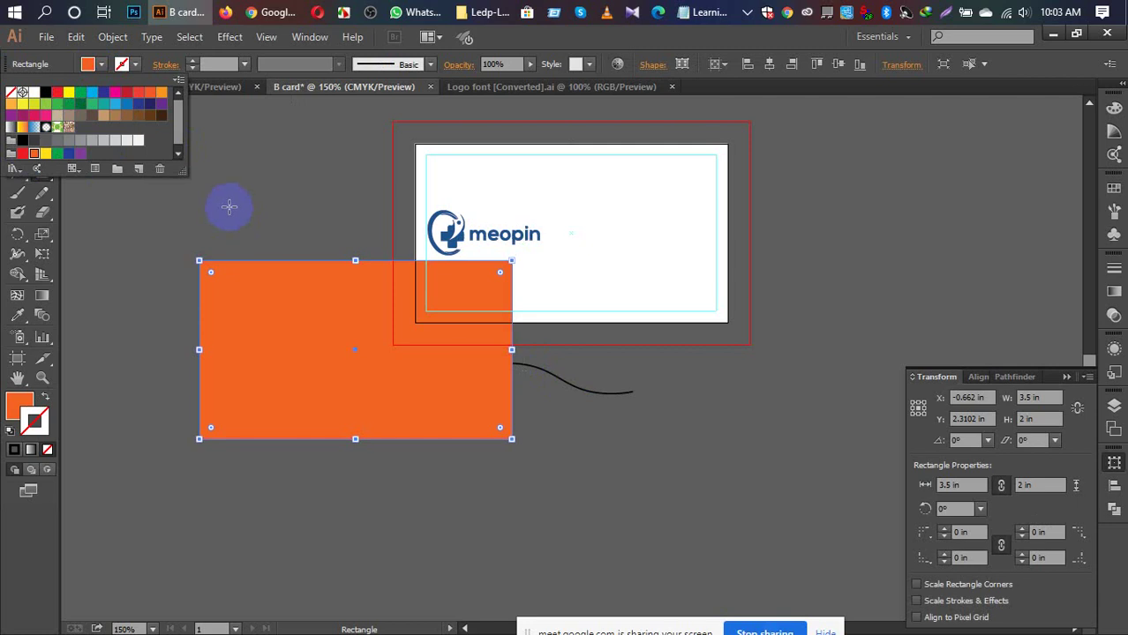
key(Escape)
key(v)
click(250, 185)
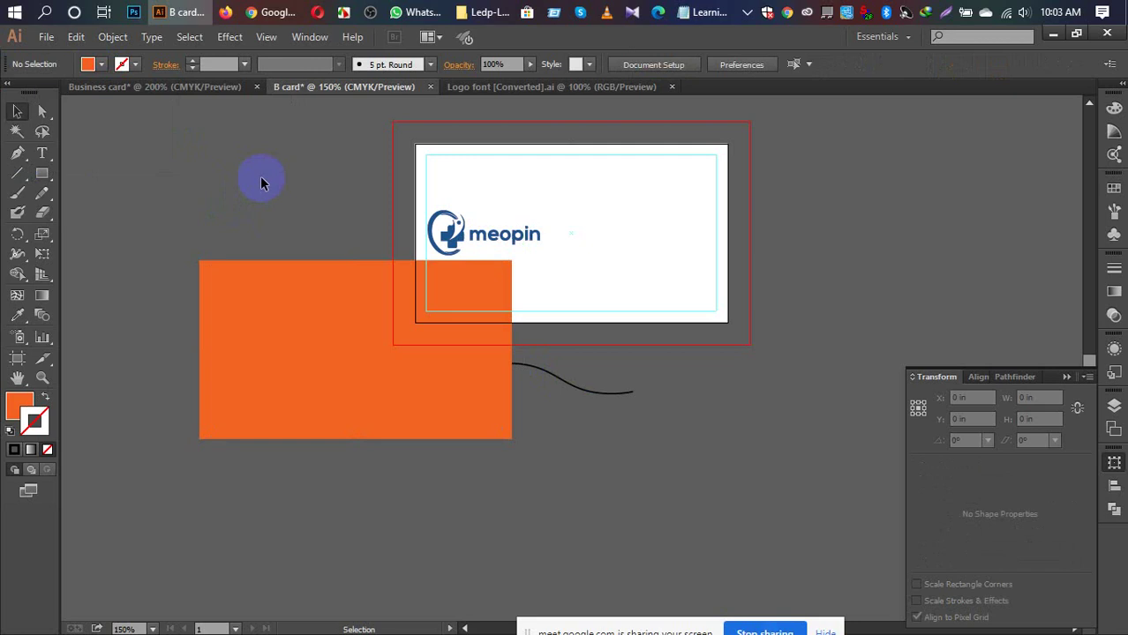
click(330, 328)
drag(332, 403, 301, 503)
Step: Move the wave curve over the orange rectangle's lower part and stretch it past the right edge
click(607, 445)
click(560, 380)
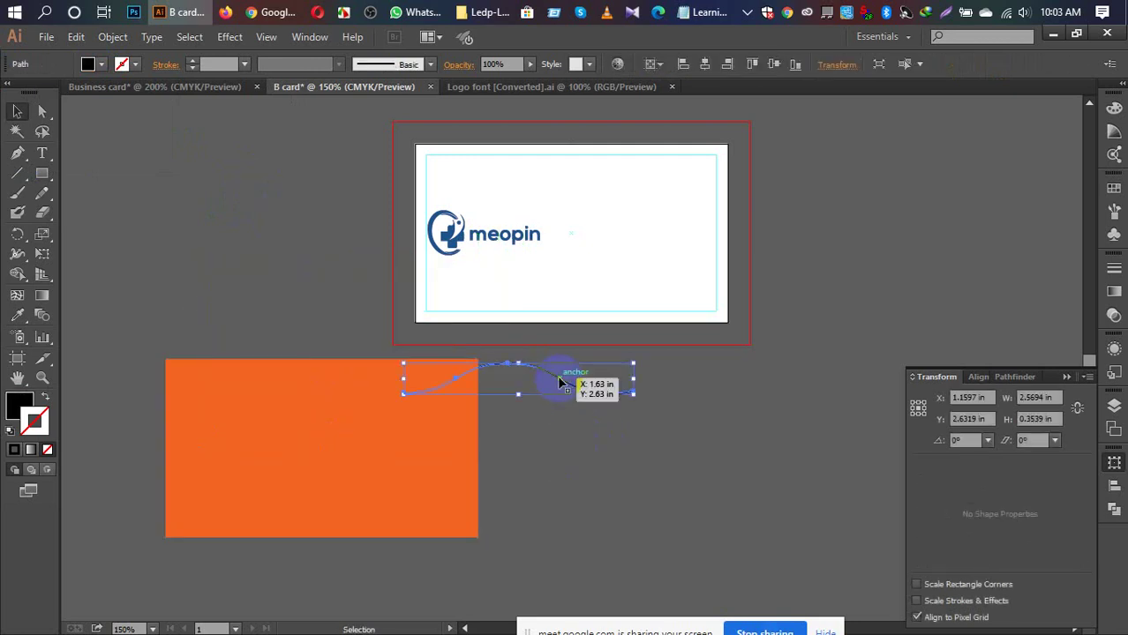
drag(559, 380, 323, 491)
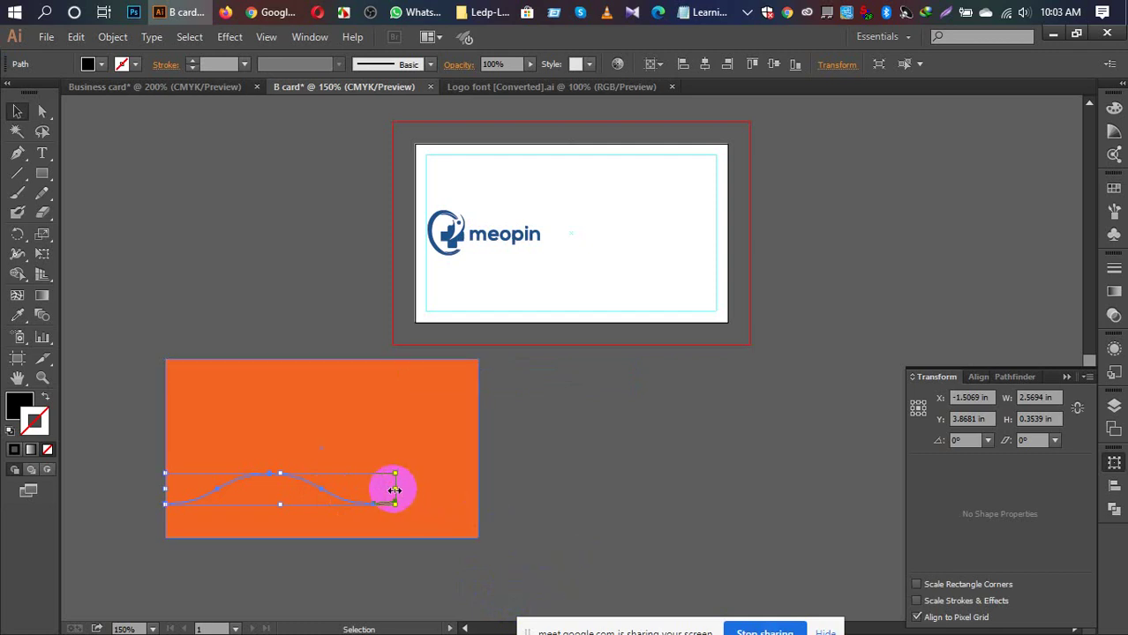
drag(394, 490, 479, 488)
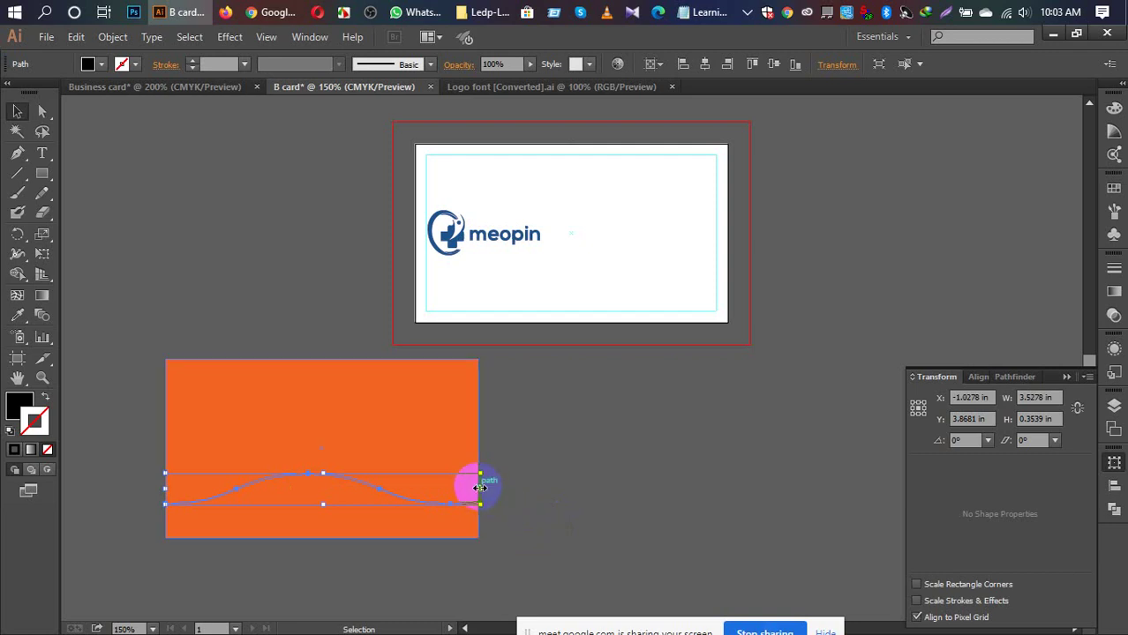
drag(479, 488, 554, 489)
click(620, 508)
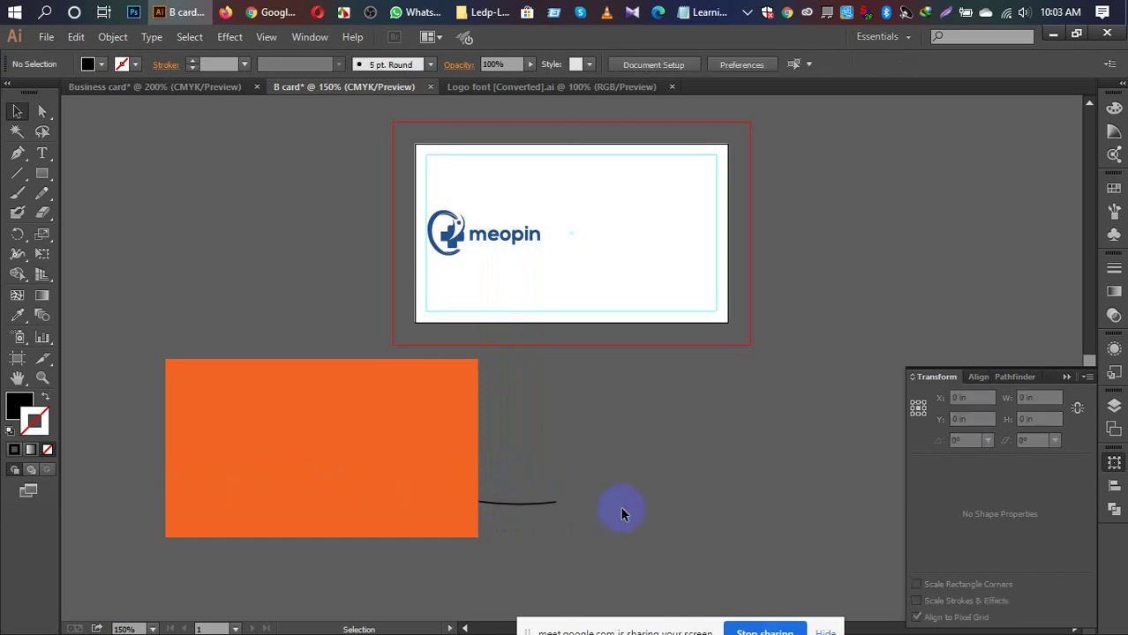
Step: Bring the wave curve to the front and stretch it farther right, to 4.82 in wide
click(537, 506)
right_click(533, 503)
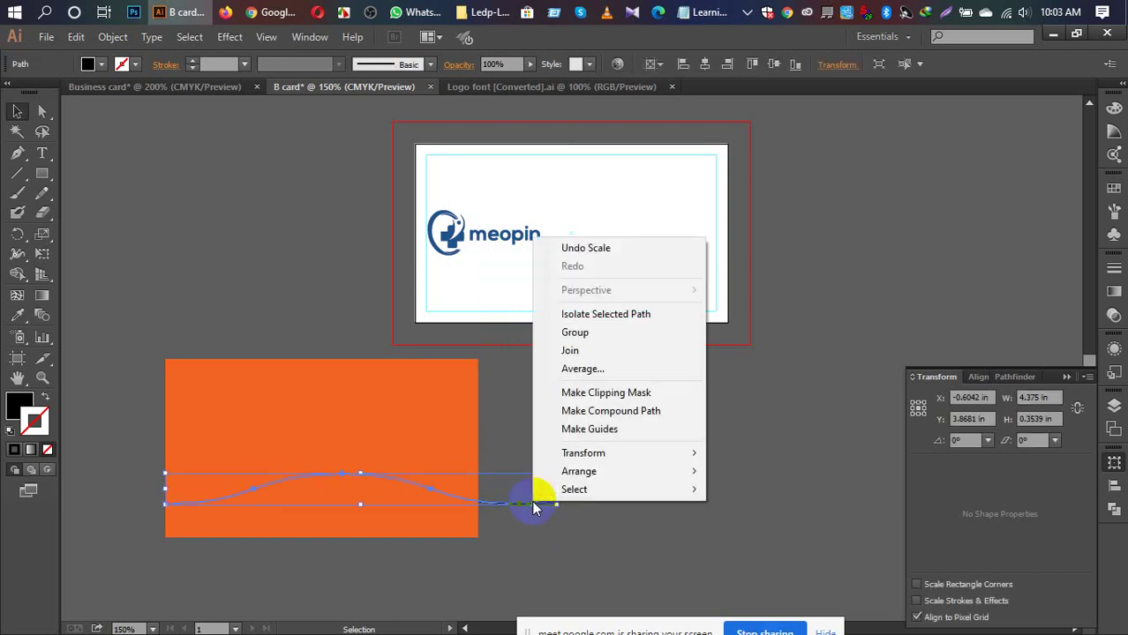
mouse_move(569, 477)
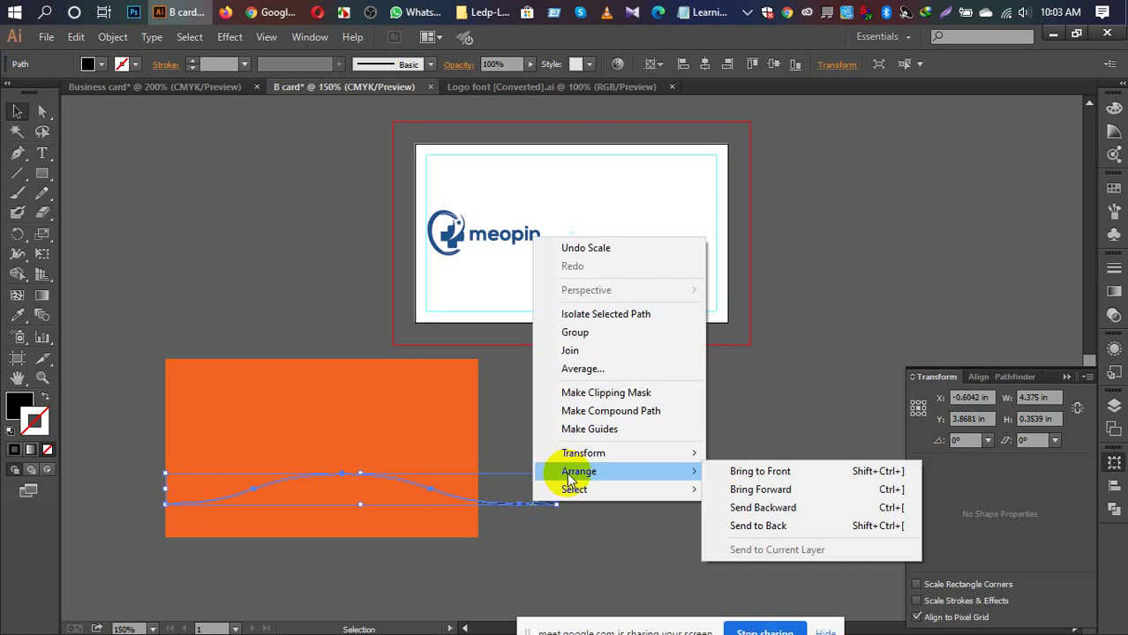
click(732, 471)
click(658, 469)
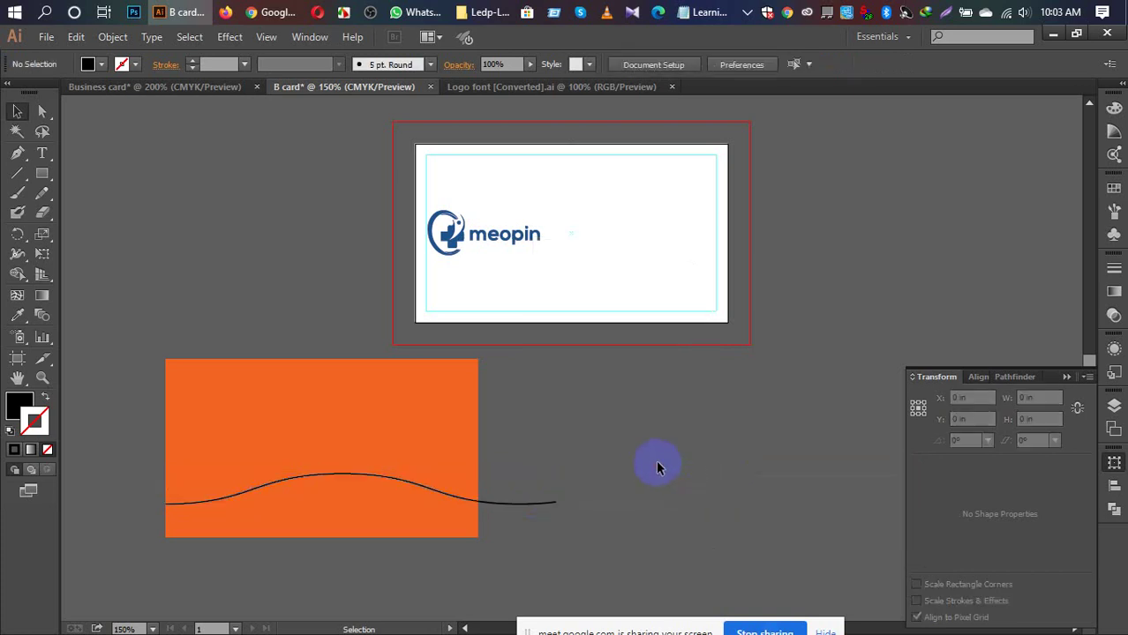
click(523, 506)
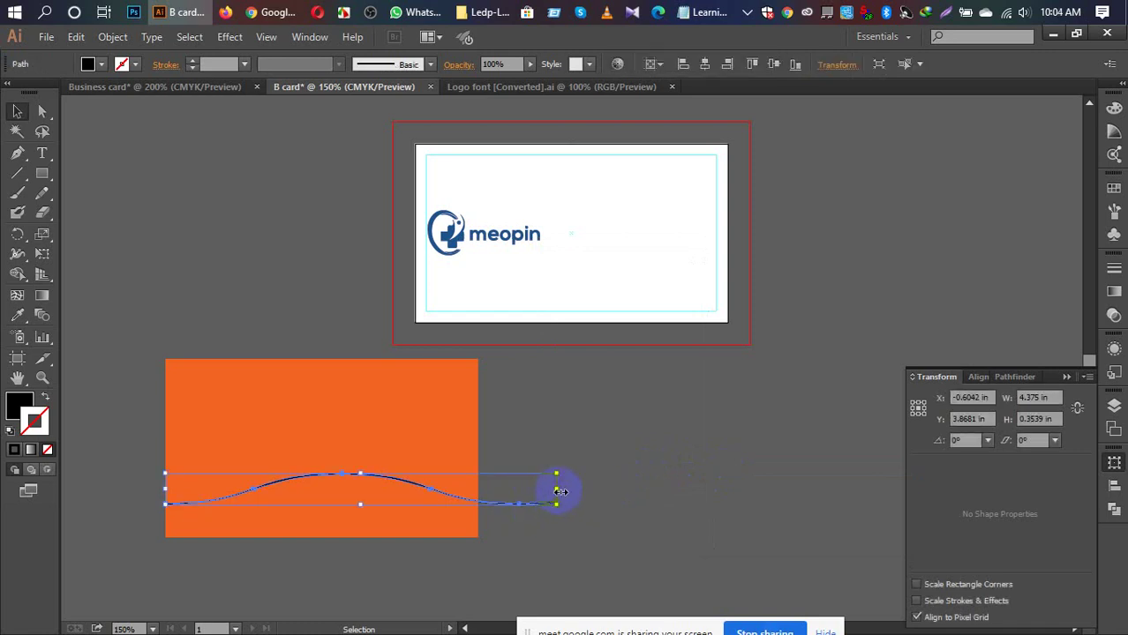
drag(556, 488, 596, 496)
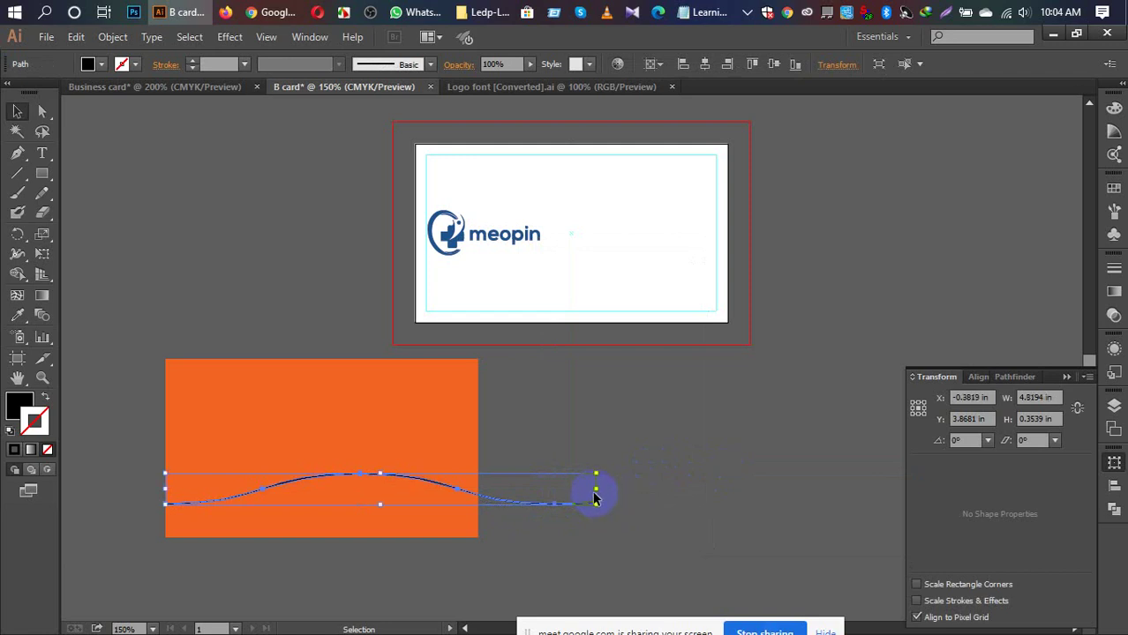
click(633, 505)
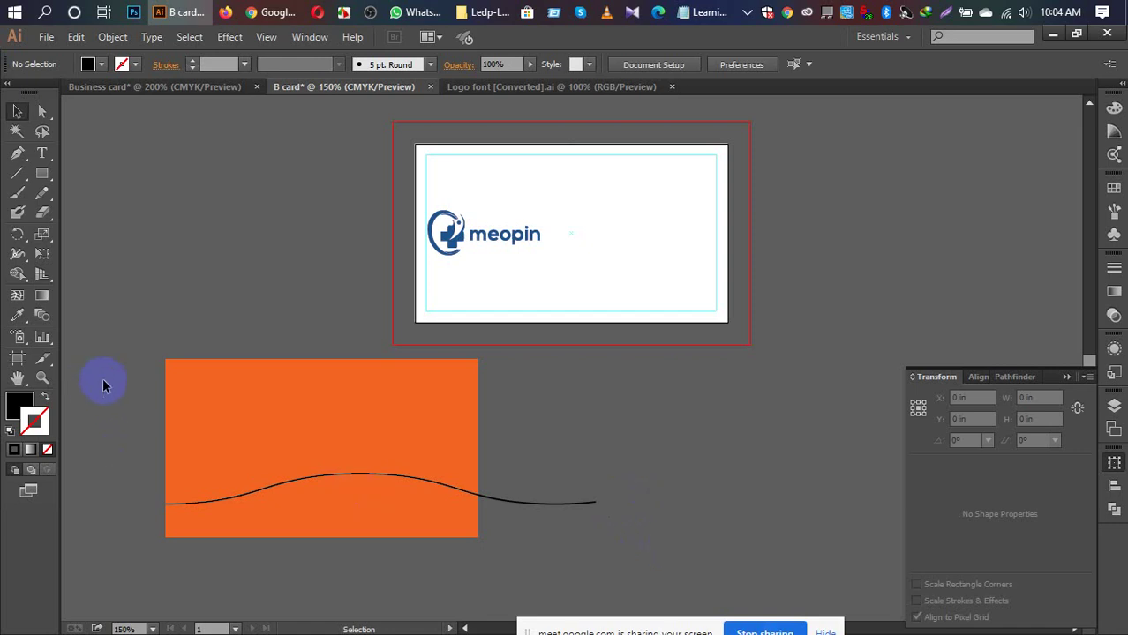
Step: Divide the rectangle along the wave, ungroup the pieces, and move the wavy lower band aside
drag(102, 379, 400, 568)
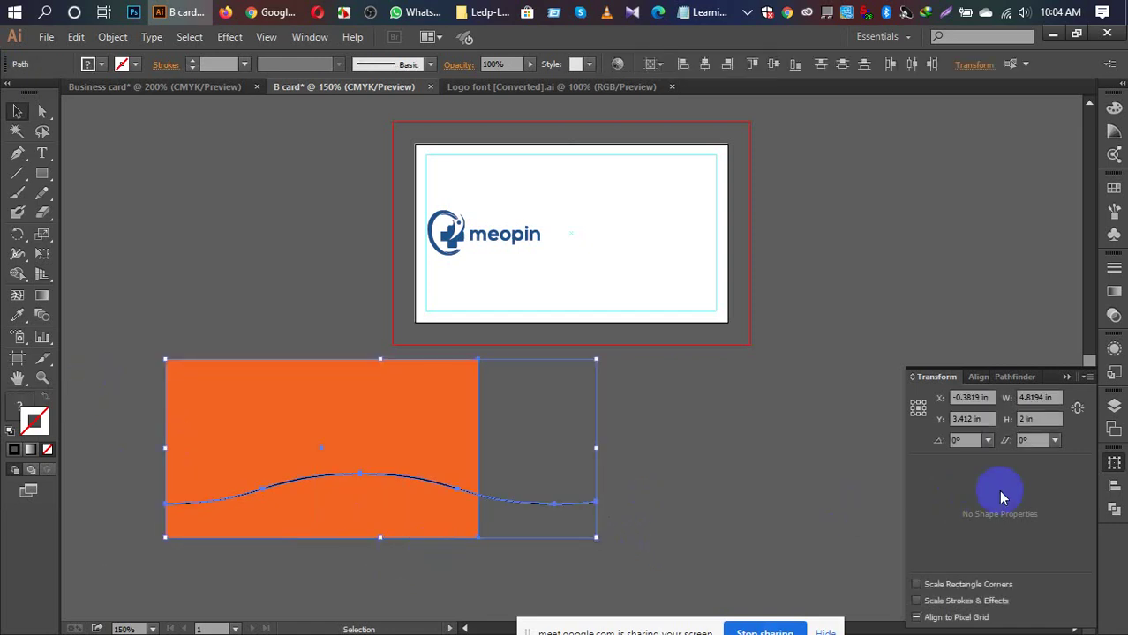
click(1112, 511)
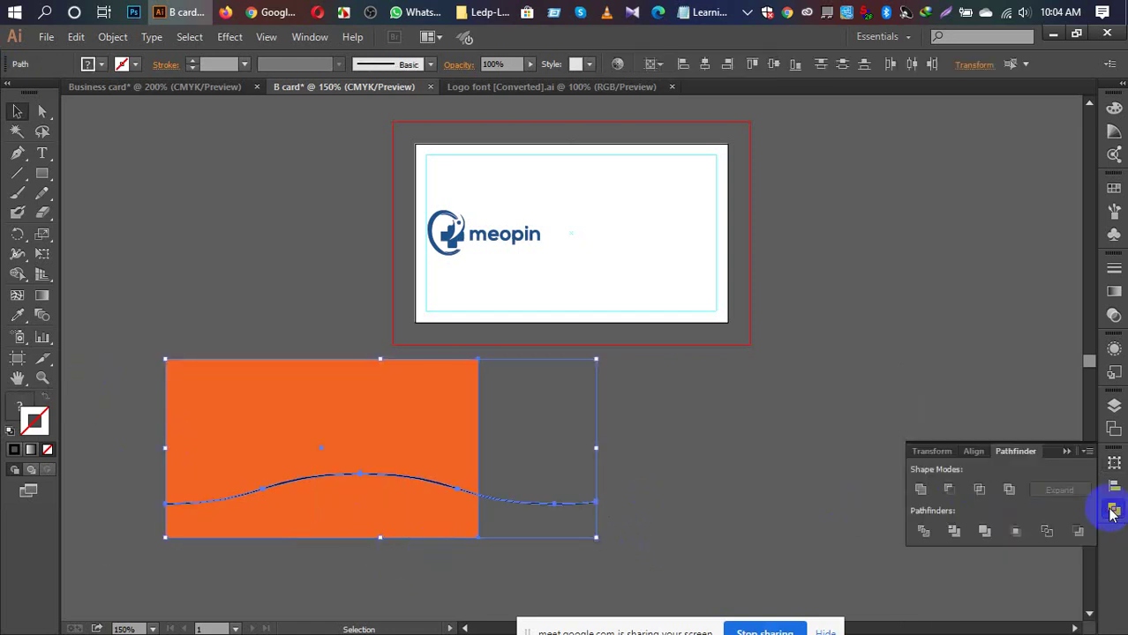
click(923, 530)
right_click(252, 439)
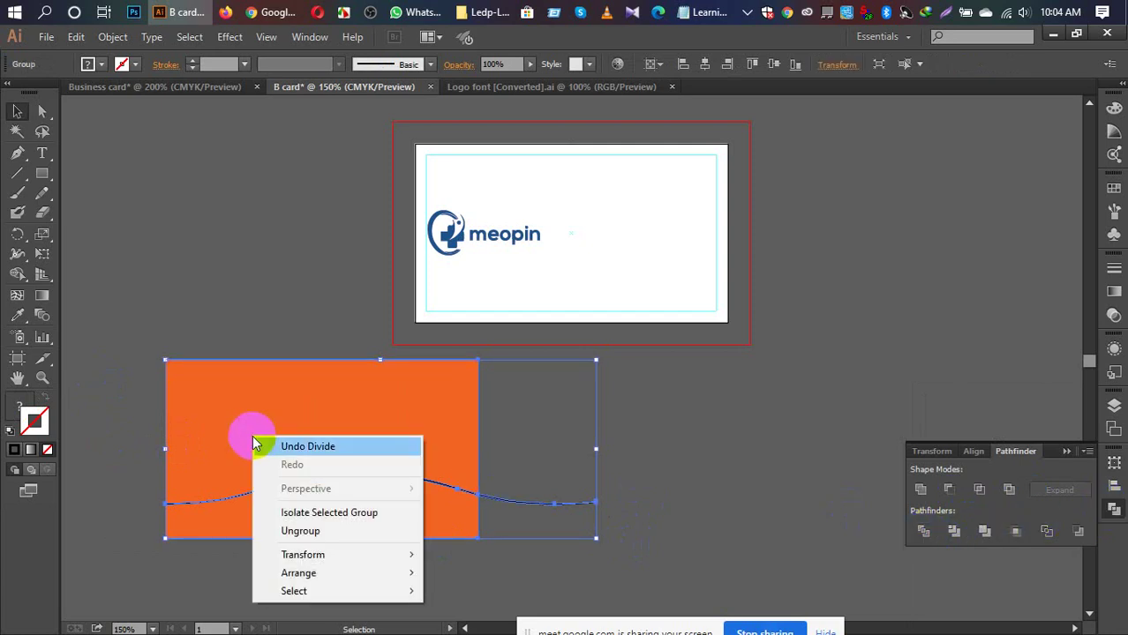
click(301, 535)
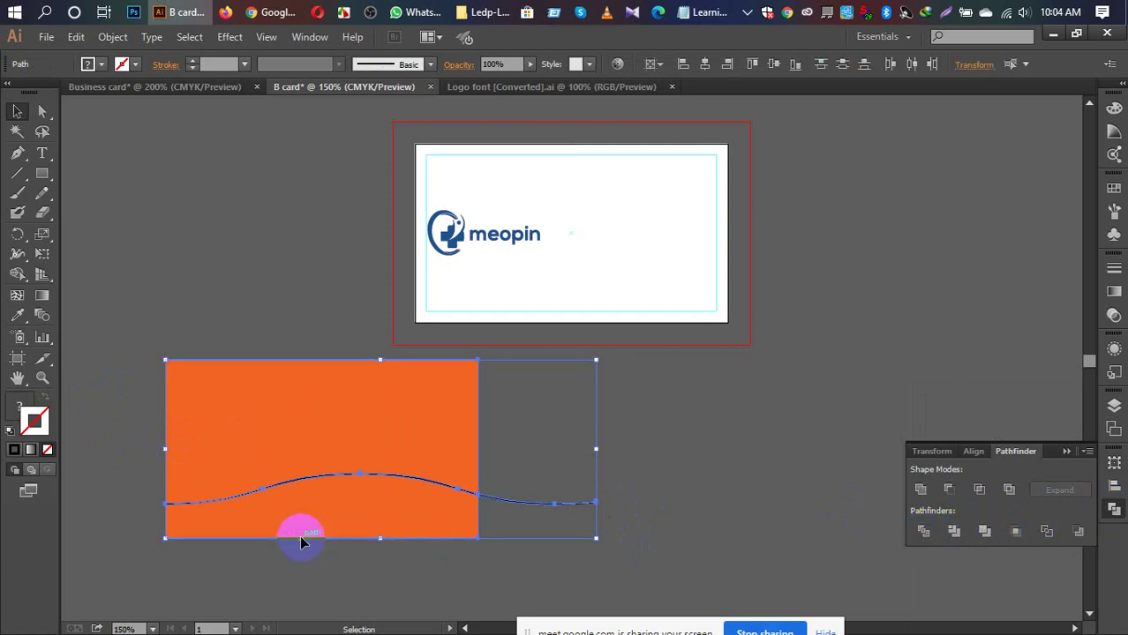
click(680, 526)
drag(412, 531, 807, 445)
click(811, 512)
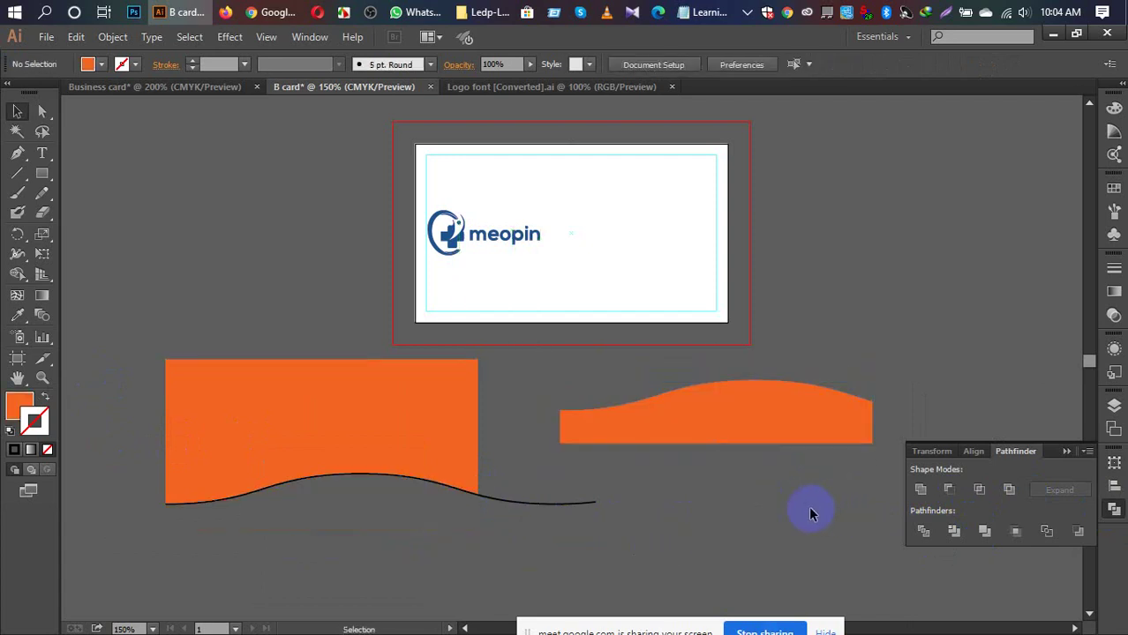
Step: Delete the leftover black line and the upper orange piece
click(249, 394)
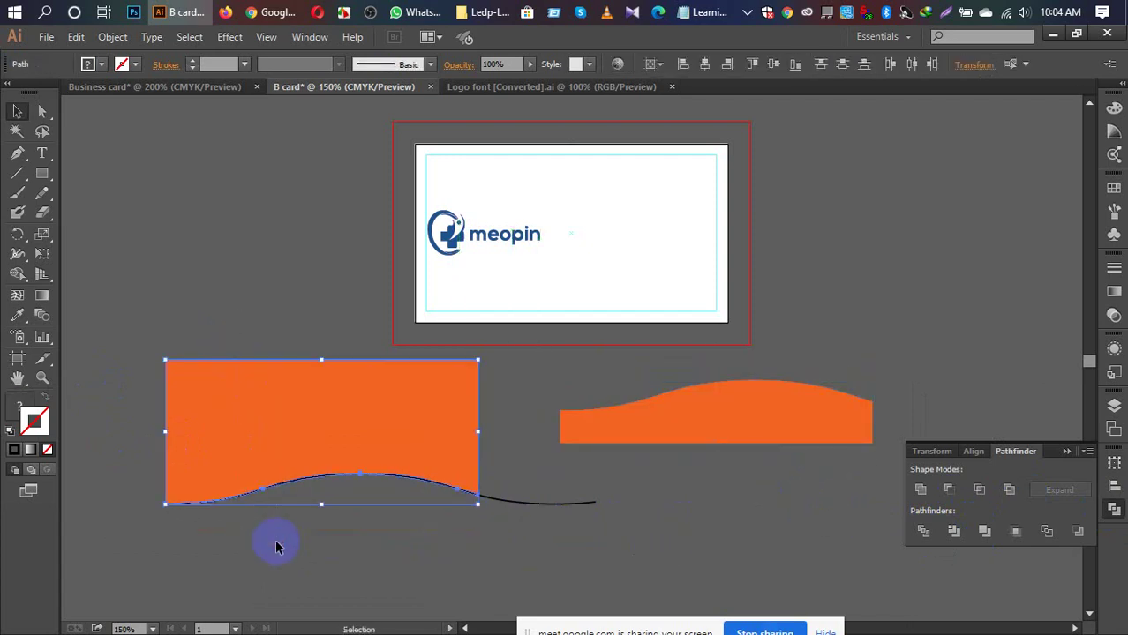
click(503, 515)
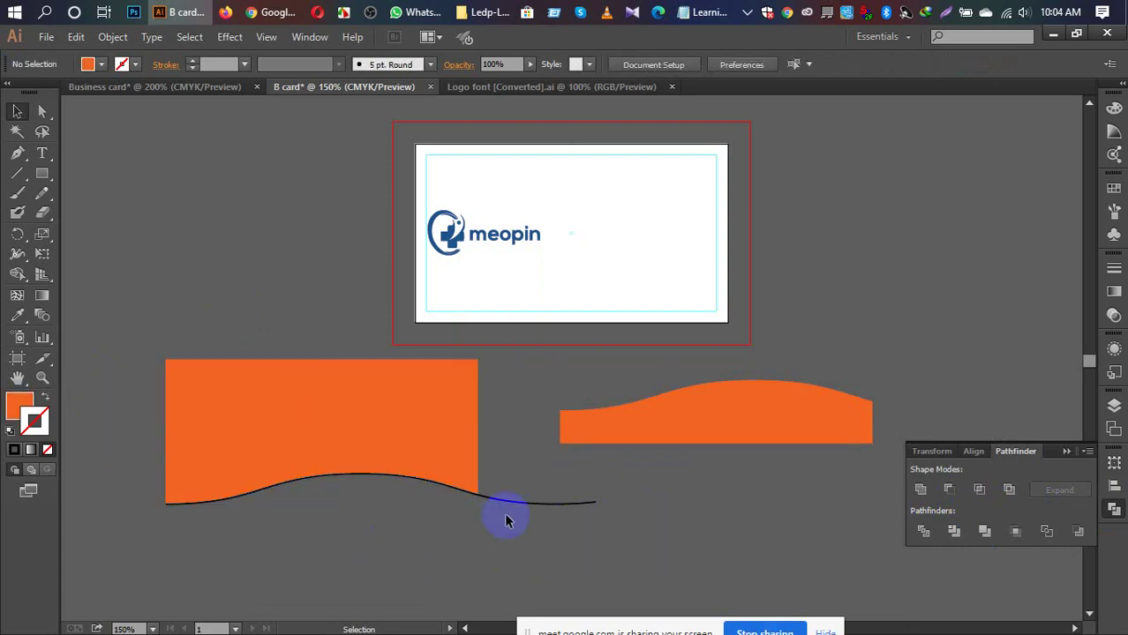
drag(513, 505, 523, 551)
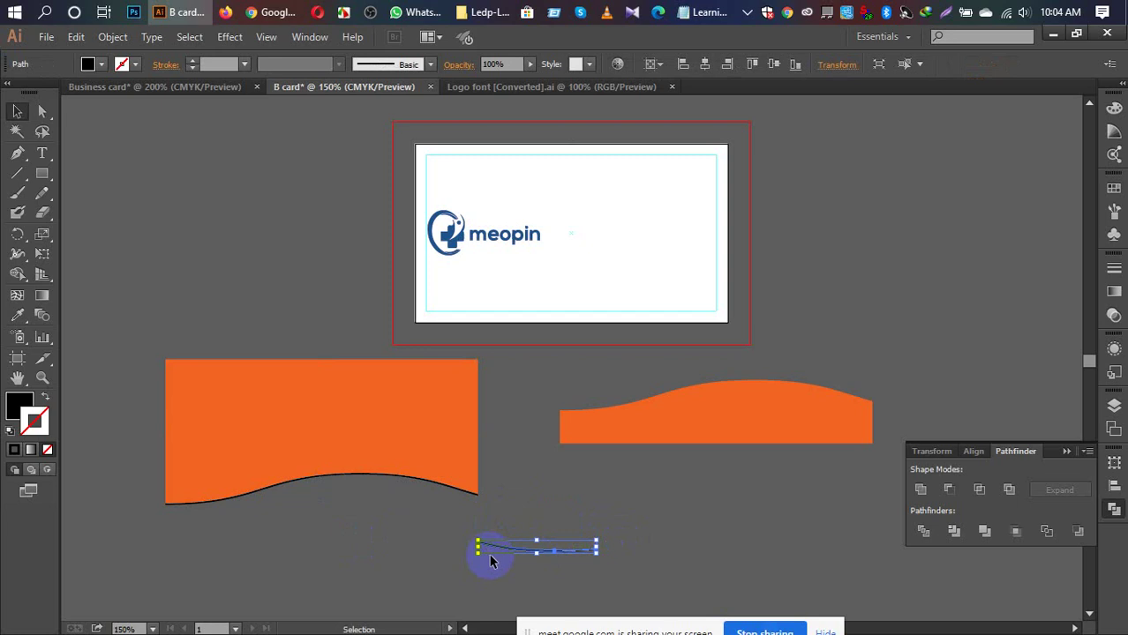
key(Delete)
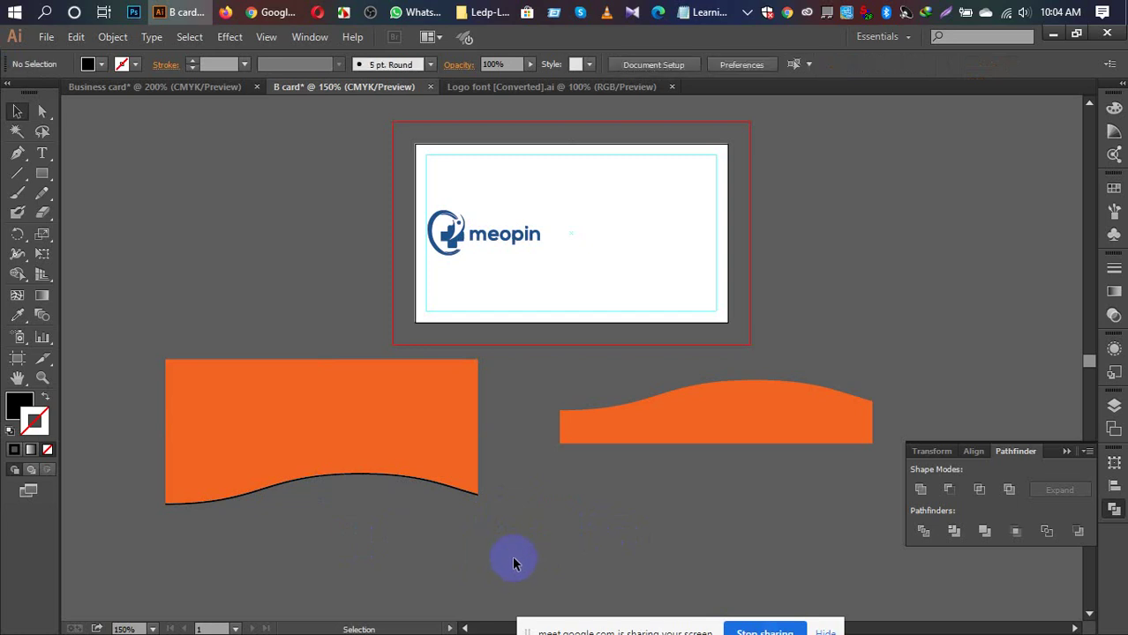
click(266, 527)
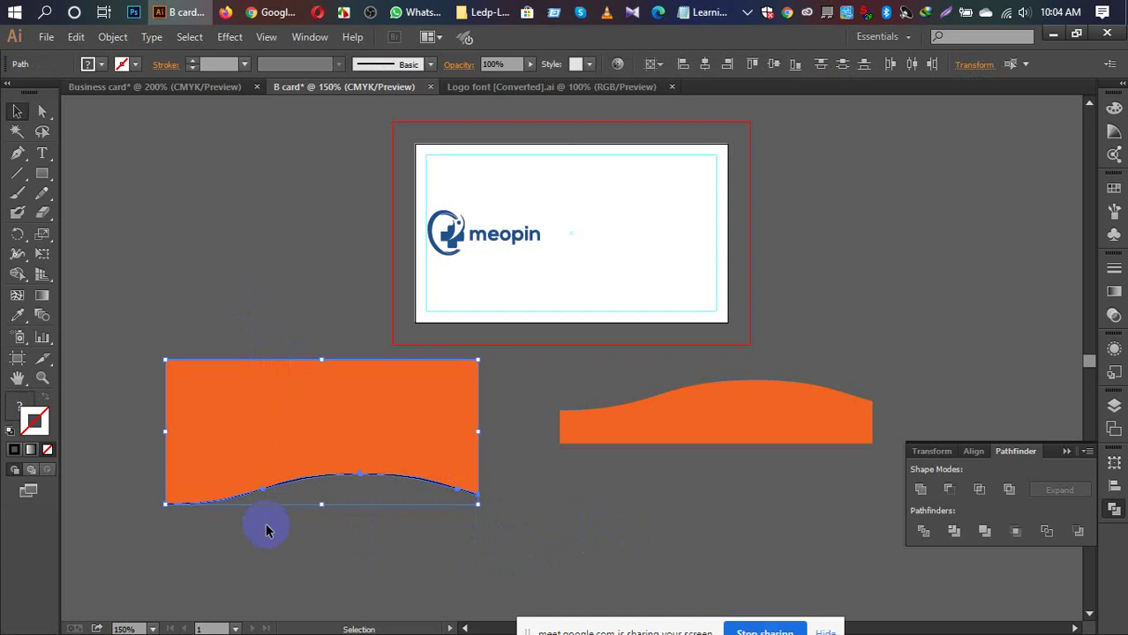
key(Delete)
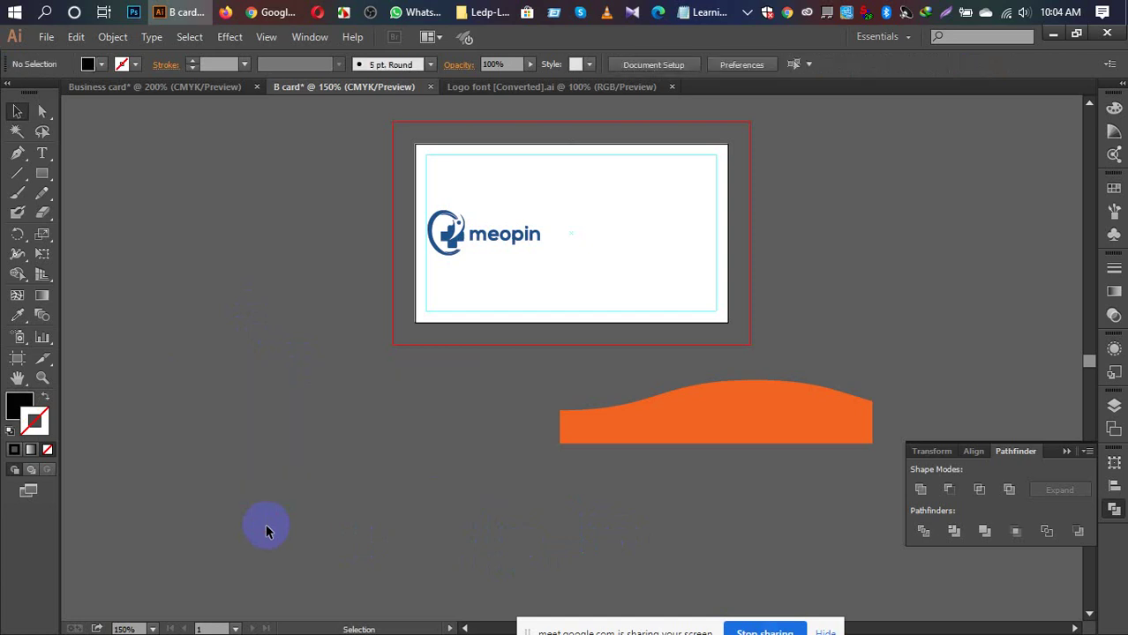
Step: Centre the orange wave band horizontally on the card and align it to the bottom edge
click(728, 420)
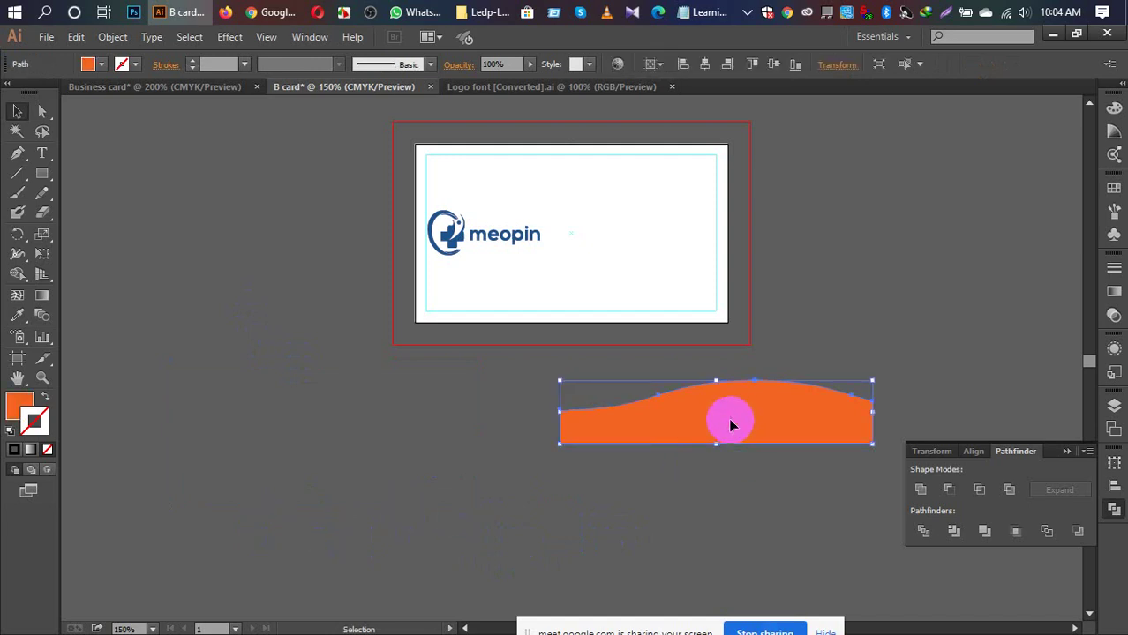
click(976, 451)
click(1049, 490)
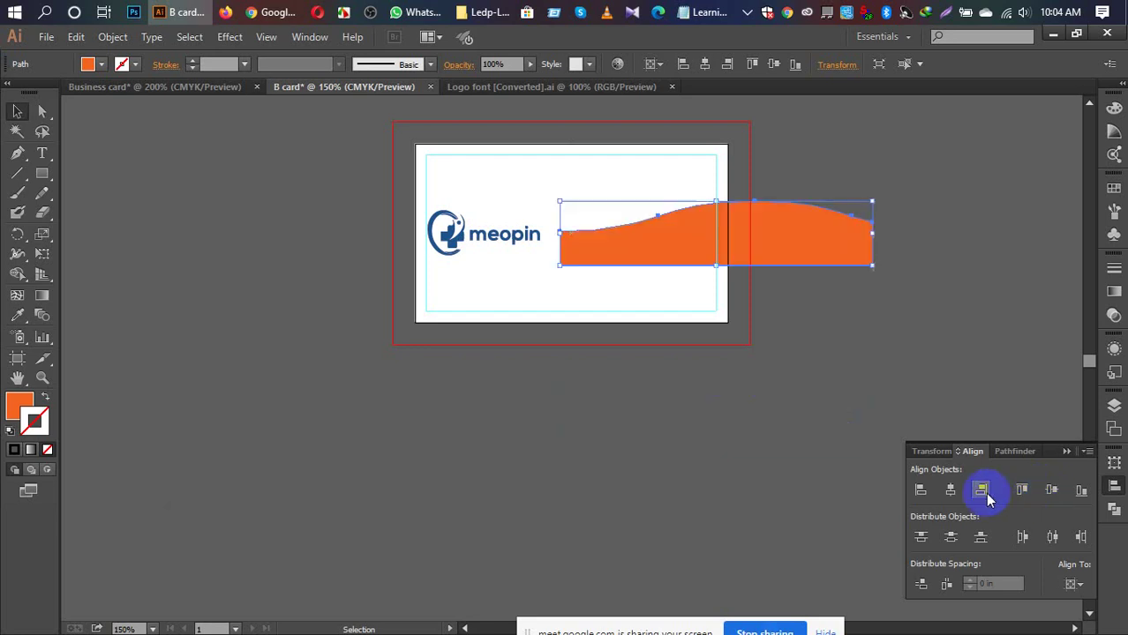
click(950, 492)
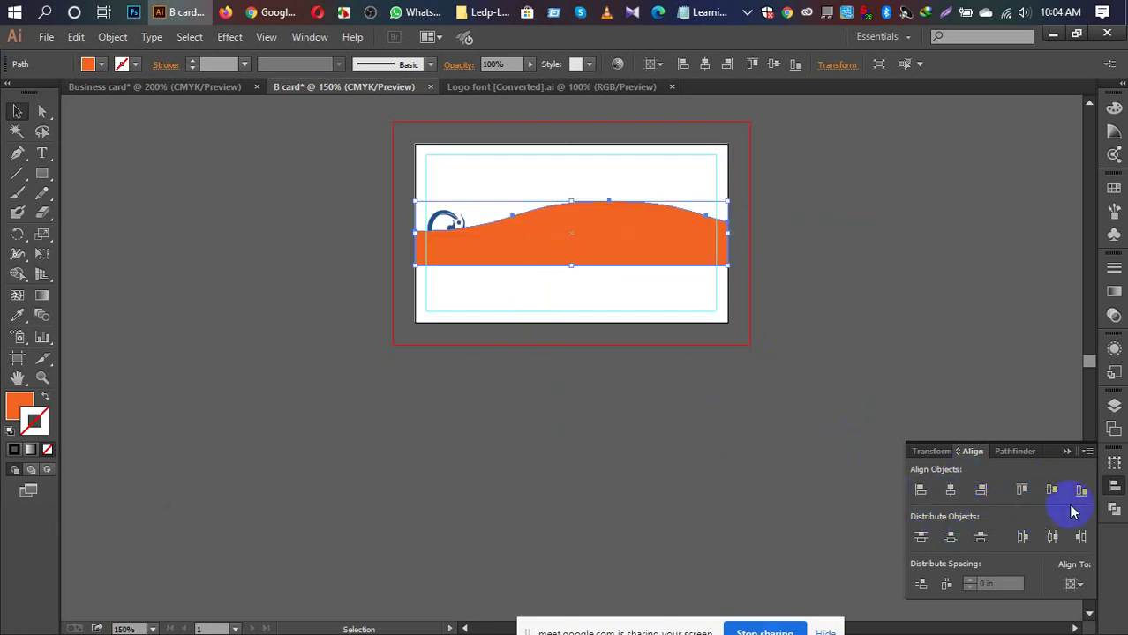
click(1081, 491)
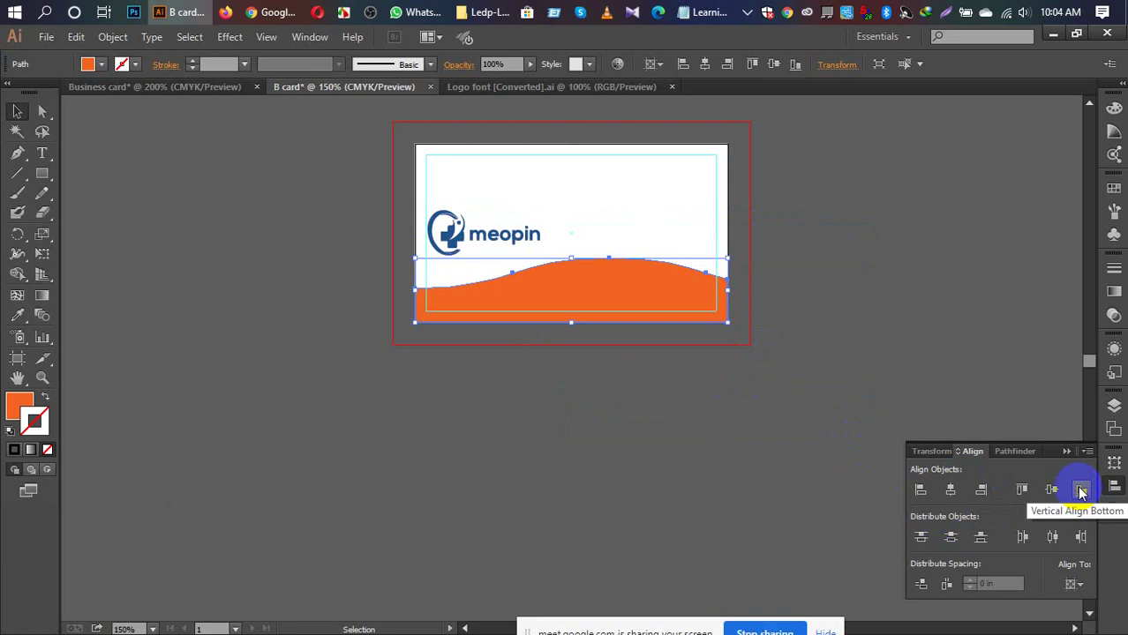
Step: Fit the card in the window, collapse the Align panel, and select the orange wave band
click(590, 383)
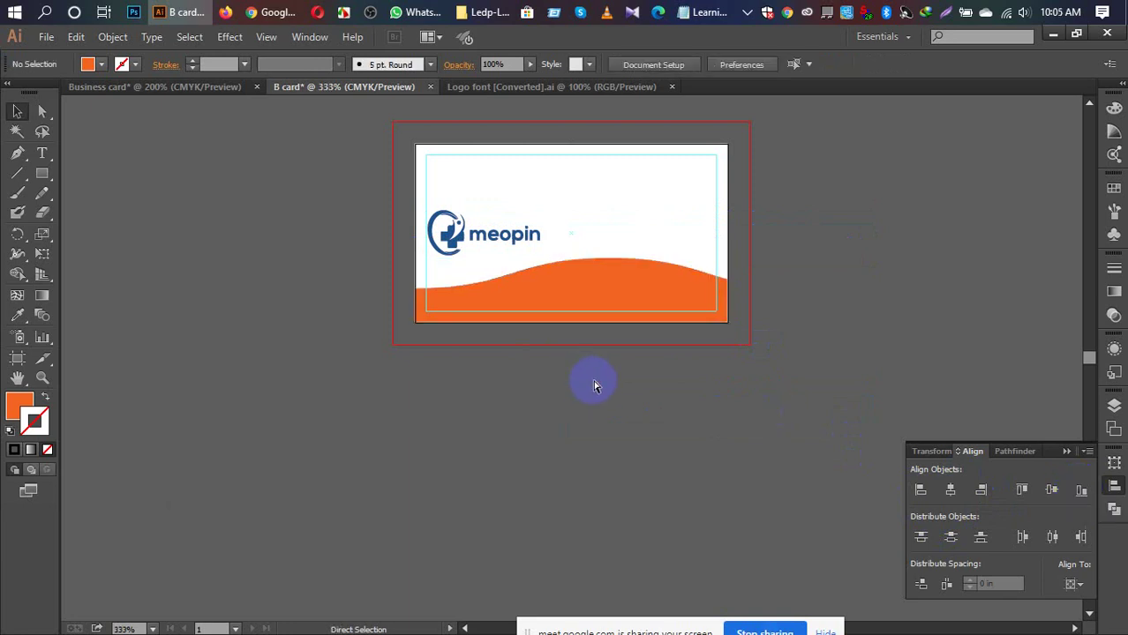
key(ctrl+0)
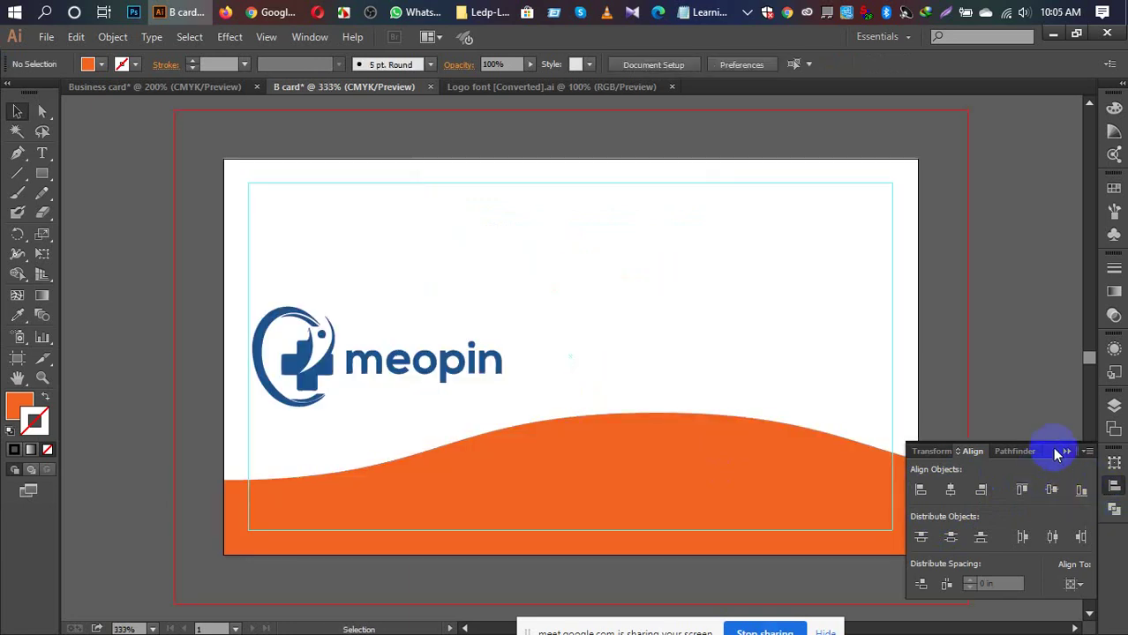
click(1065, 451)
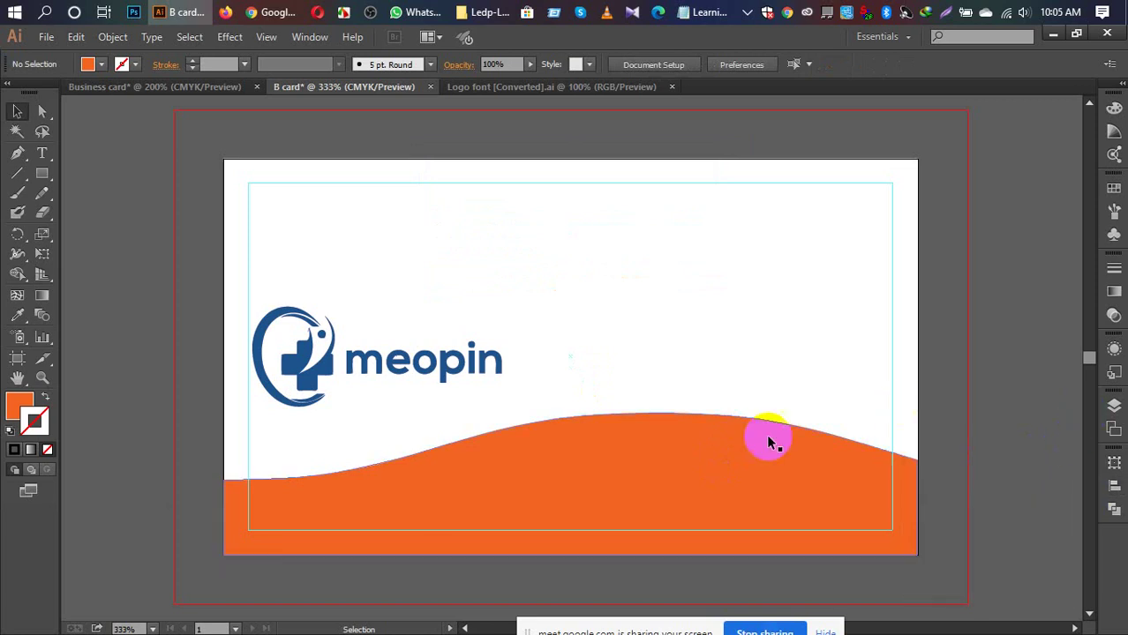
click(688, 456)
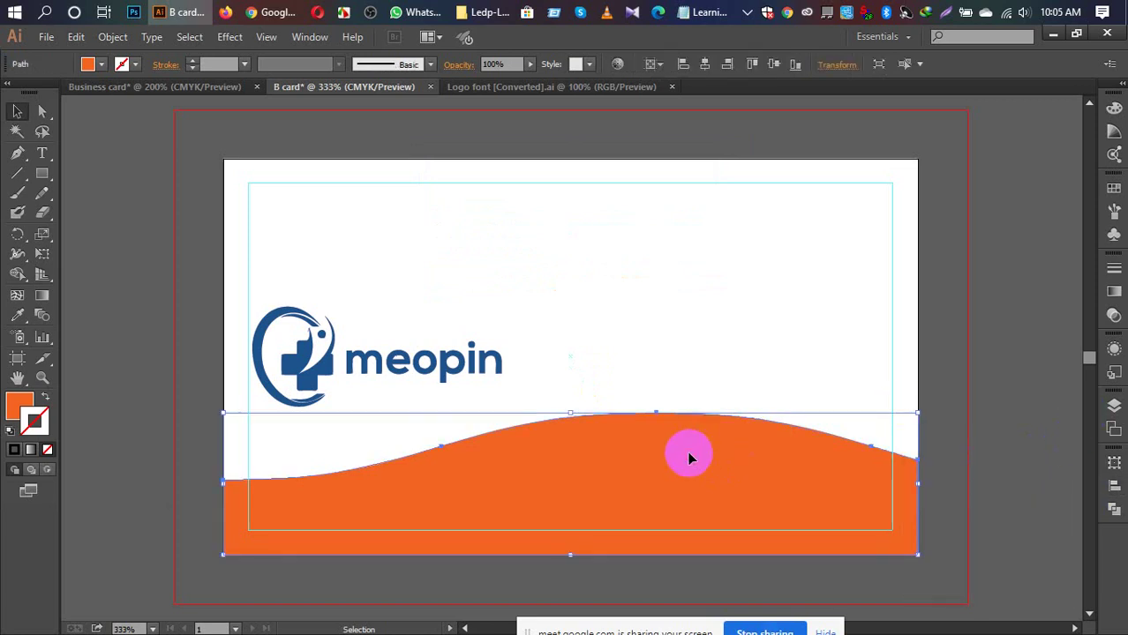
key(i)
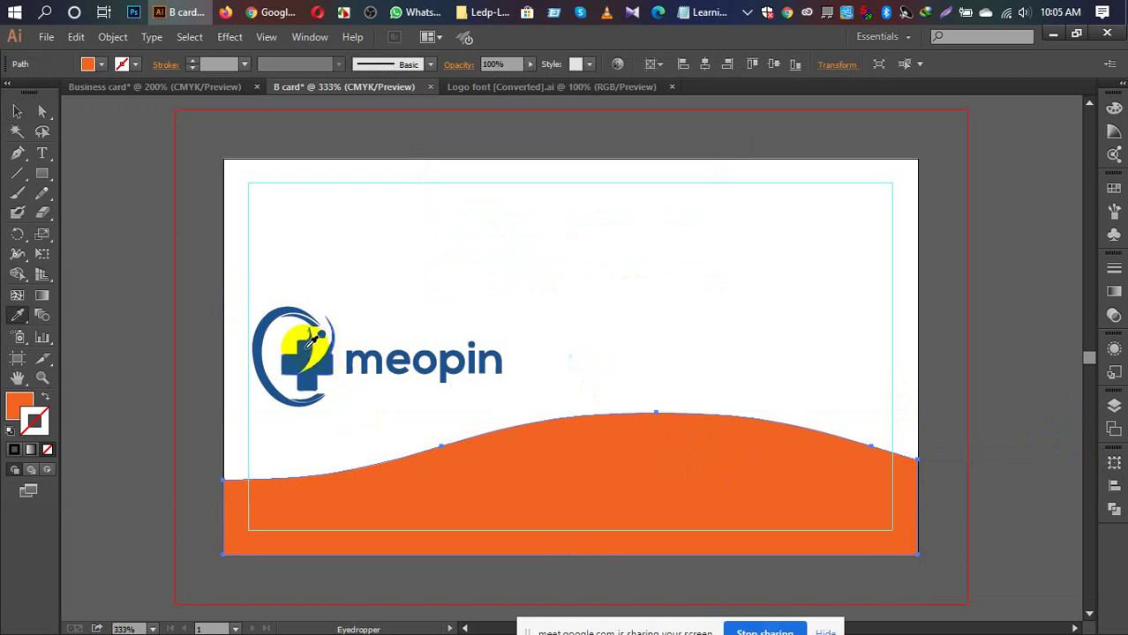
Step: Sample the meopin logo's dark blue onto the wave band with the Eyedropper, then deselect
click(308, 345)
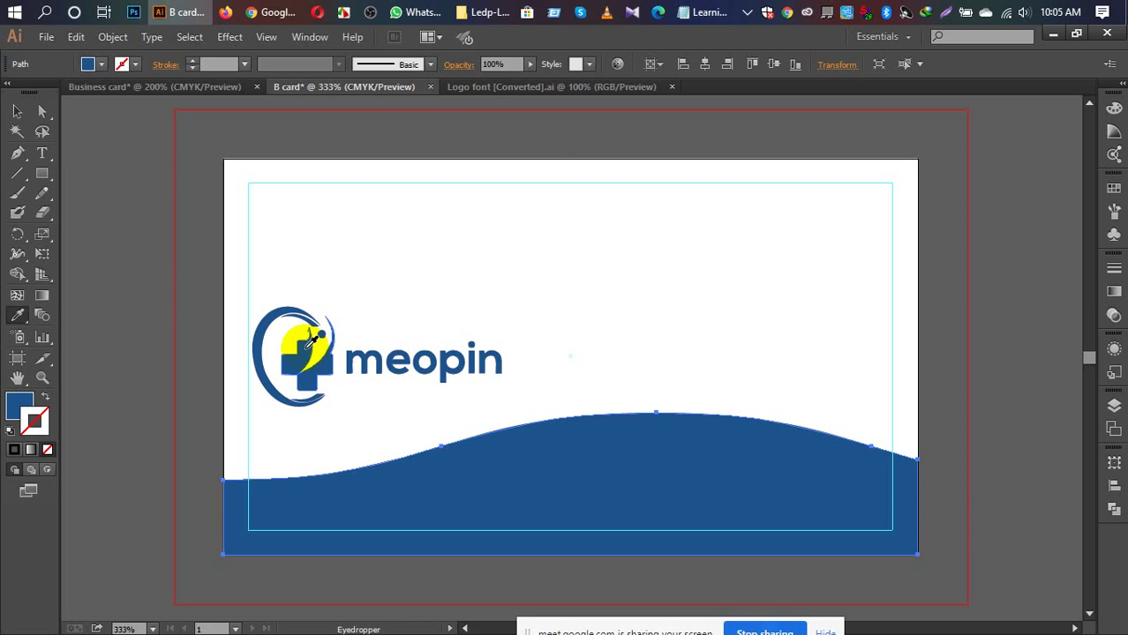
key(v)
click(124, 287)
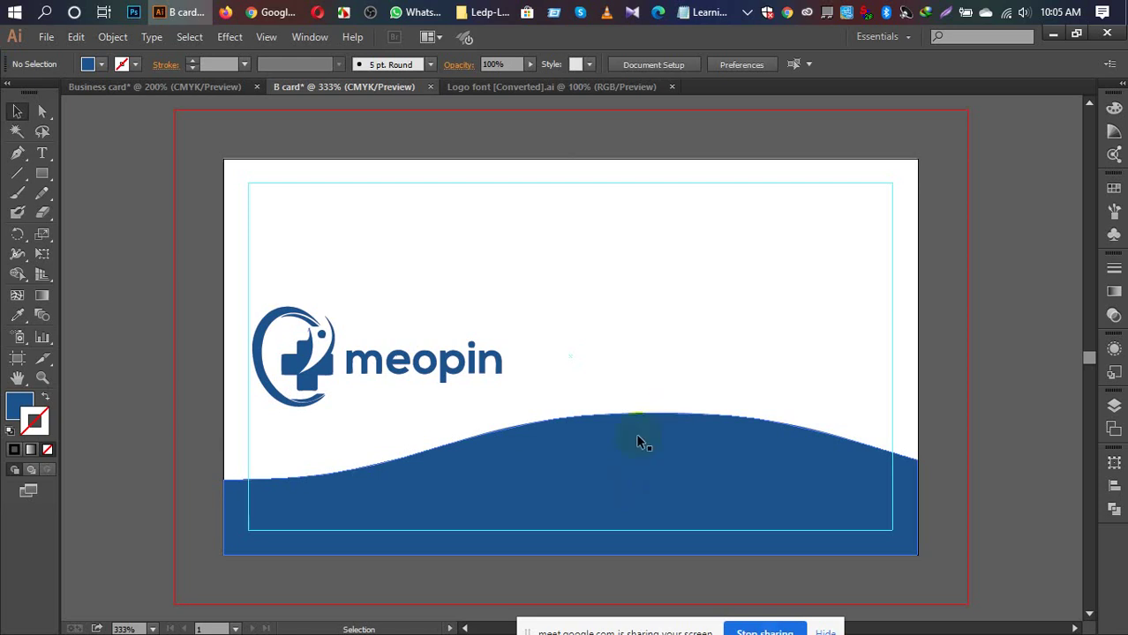
Step: Close the Logo font [Converted].ai document
click(510, 87)
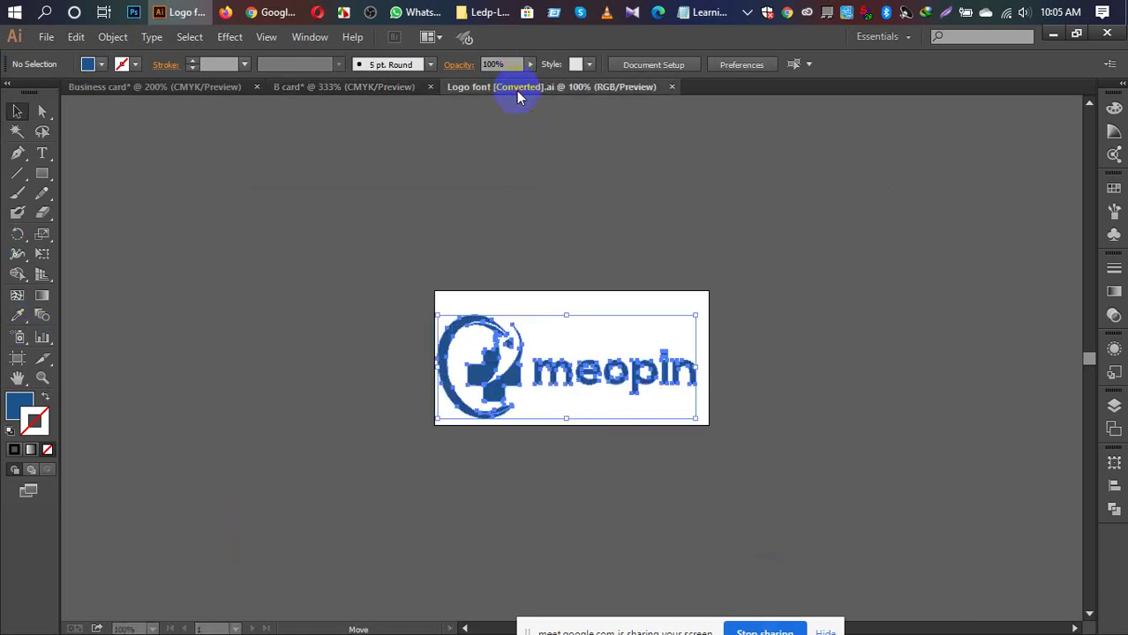
click(672, 86)
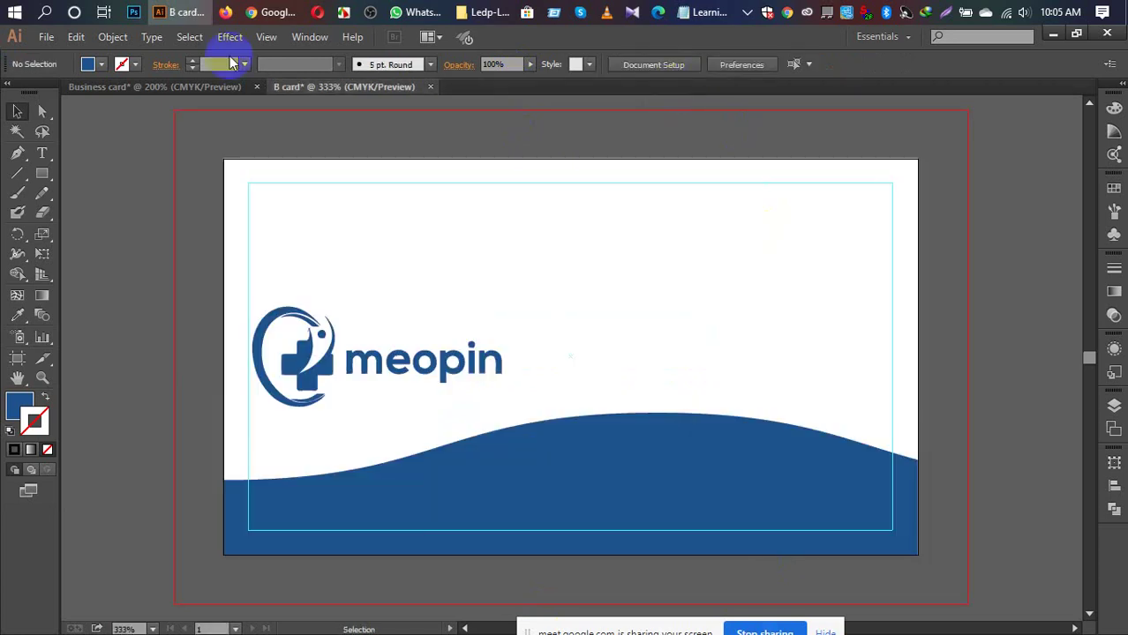
Step: Search 'font awesome cheatsheet' in a new Chrome tab and open the Font Awesome Cheatsheet result
mouse_move(271, 21)
click(214, 84)
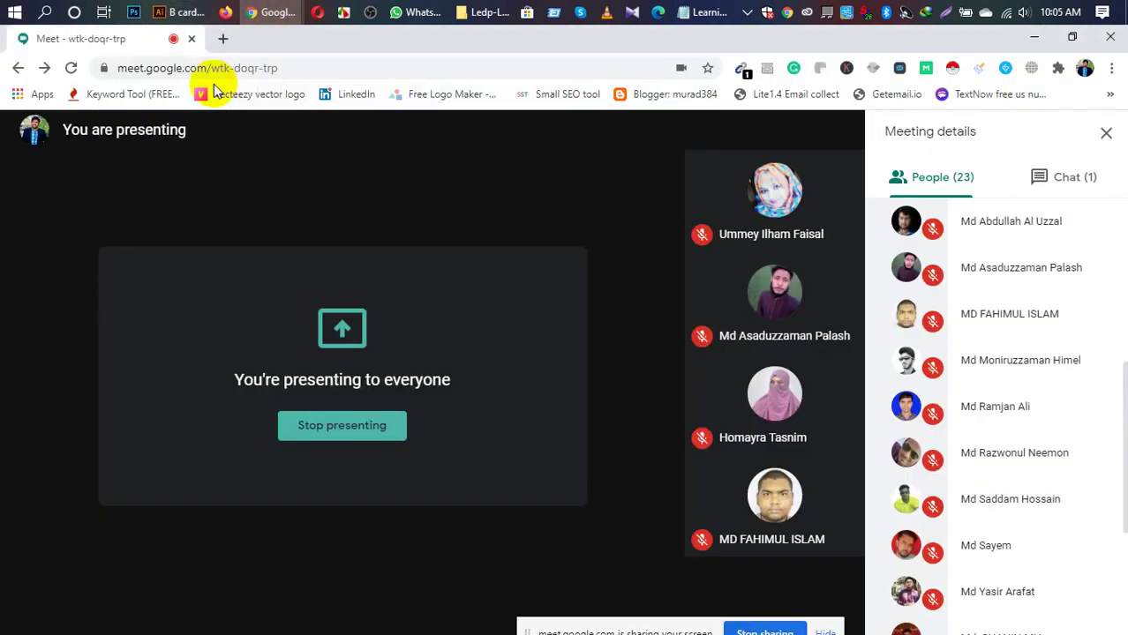
click(223, 41)
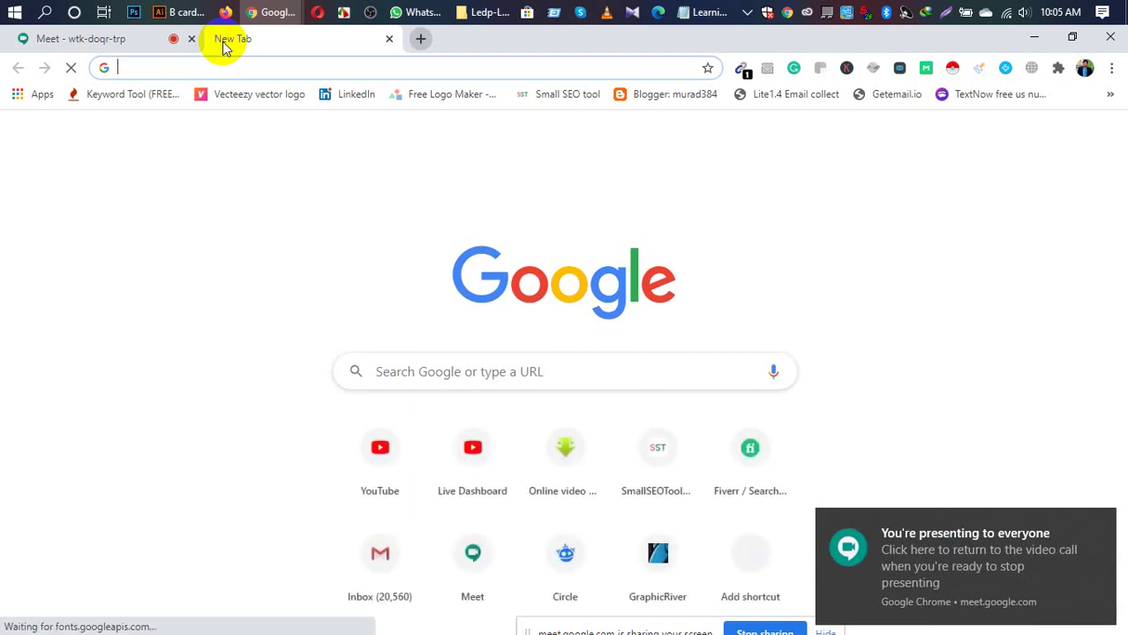
text(font)
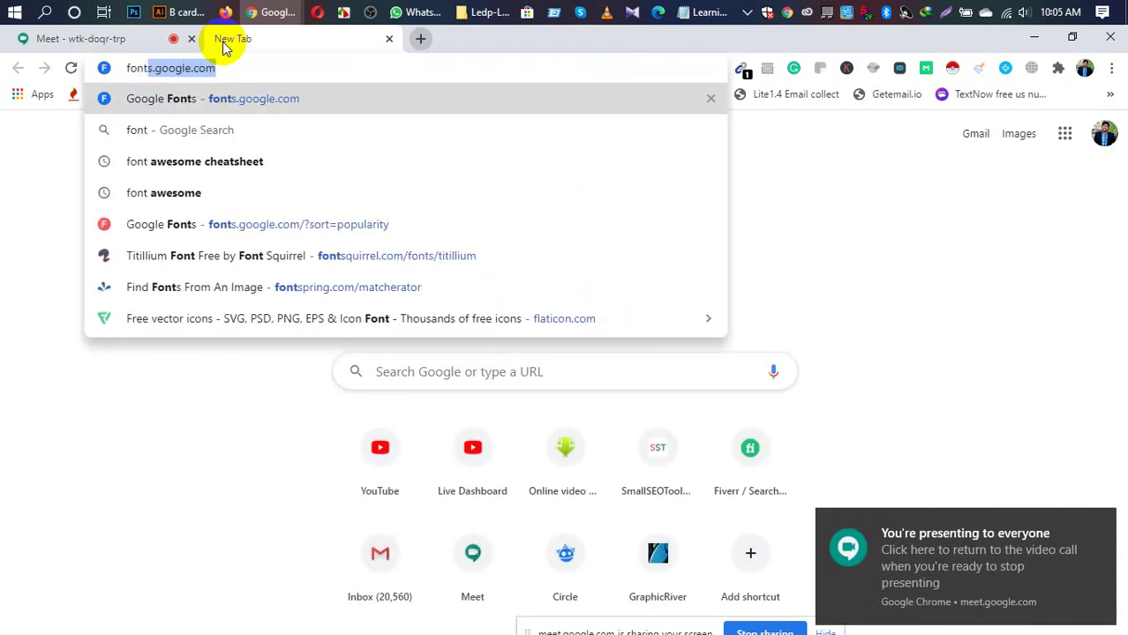
text( Awe)
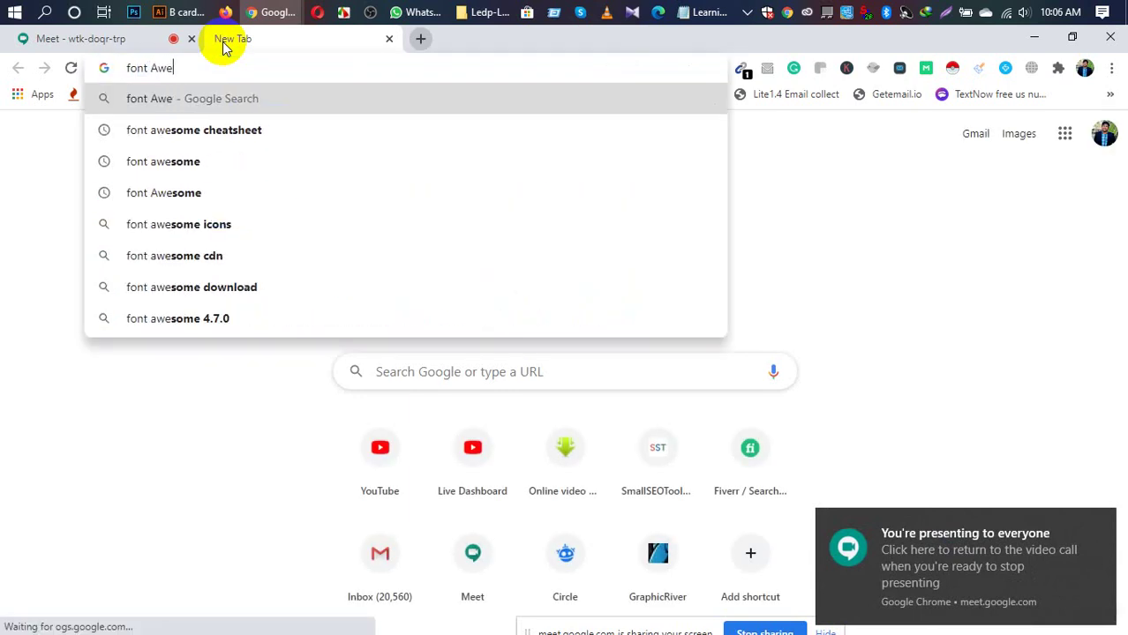
key(Down)
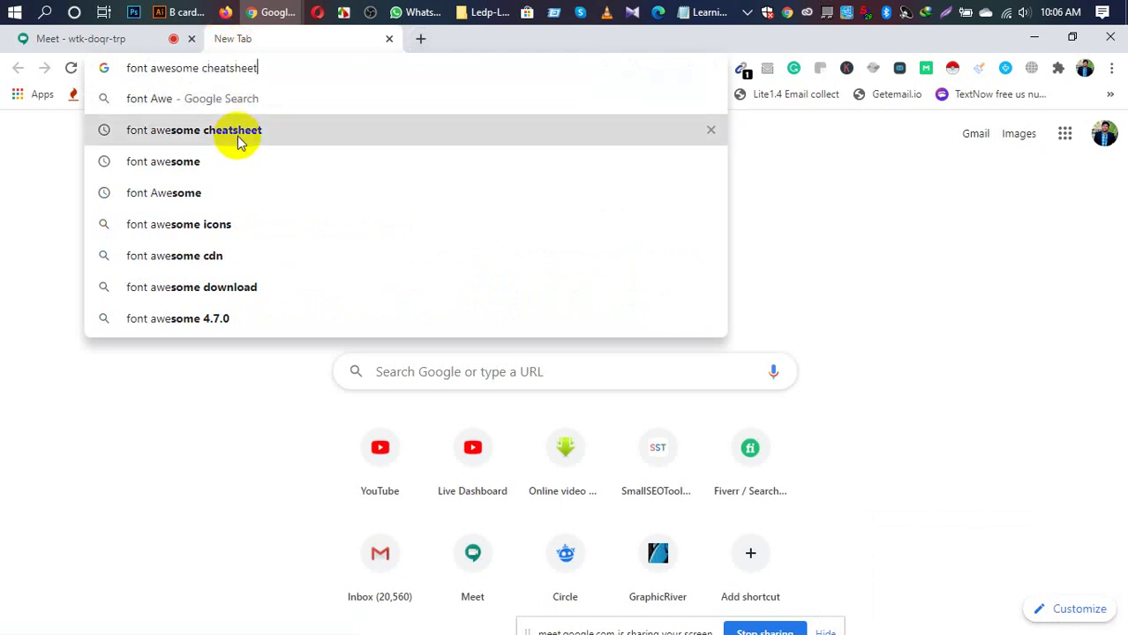
click(237, 141)
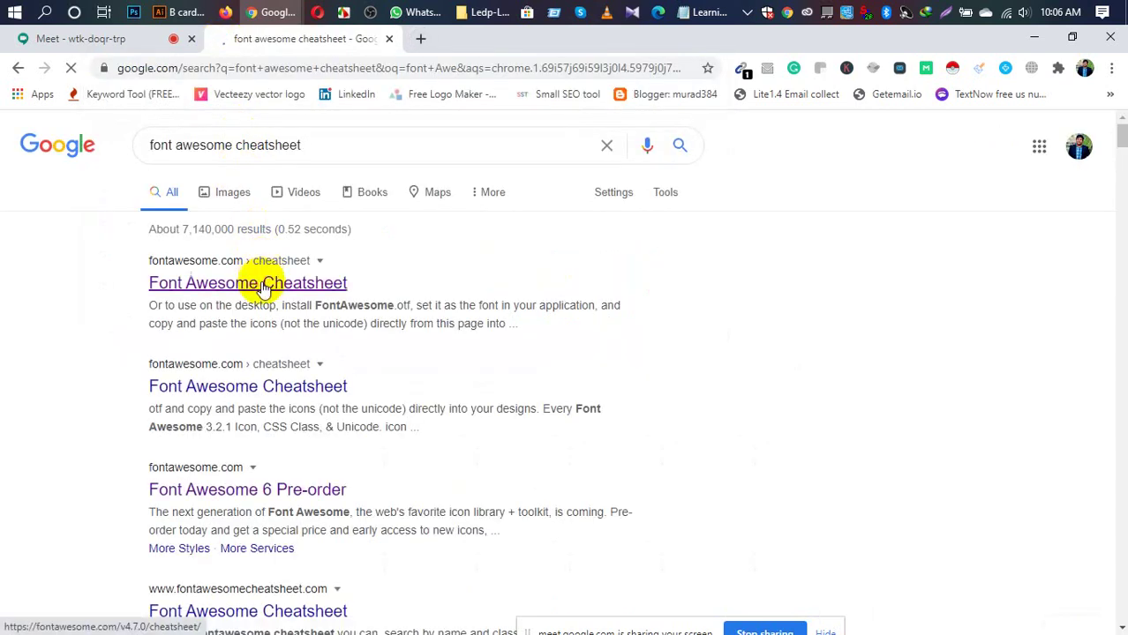
click(262, 284)
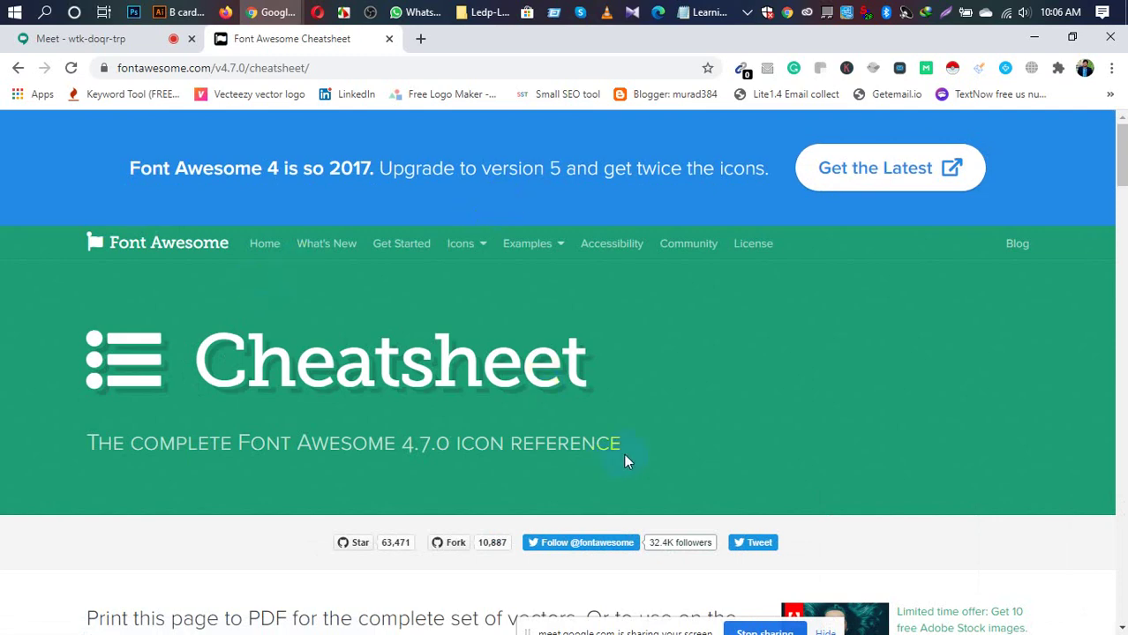
Step: Search the Font Awesome cheatsheet page for 'fa-phone'
scroll(630, 445, down, 3)
scroll(642, 427, down, 2)
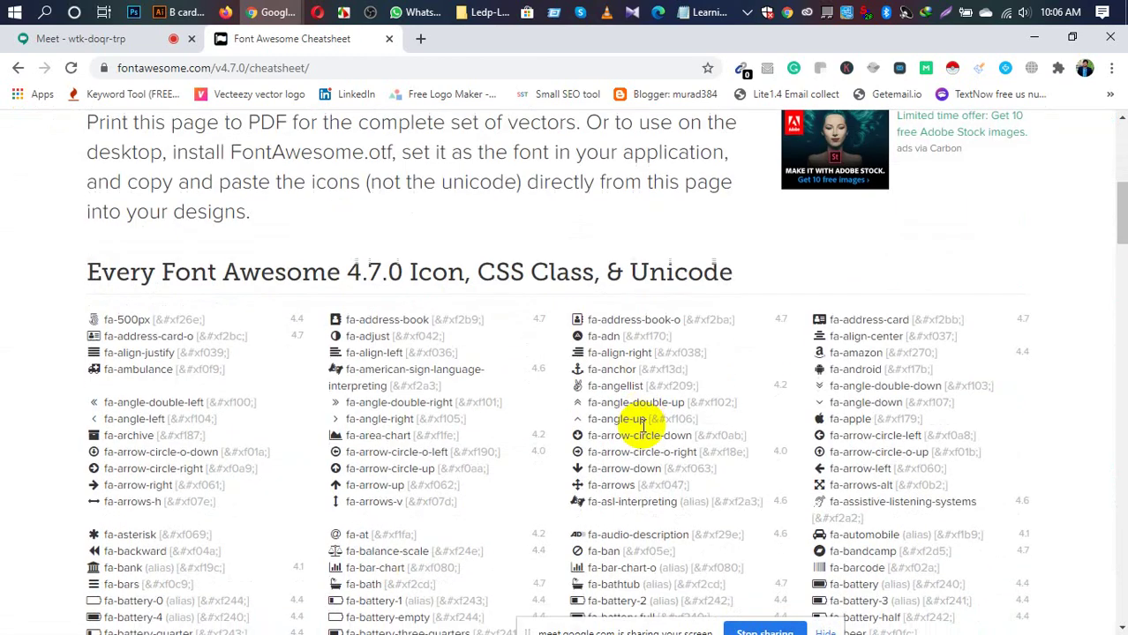
scroll(642, 427, up, 4)
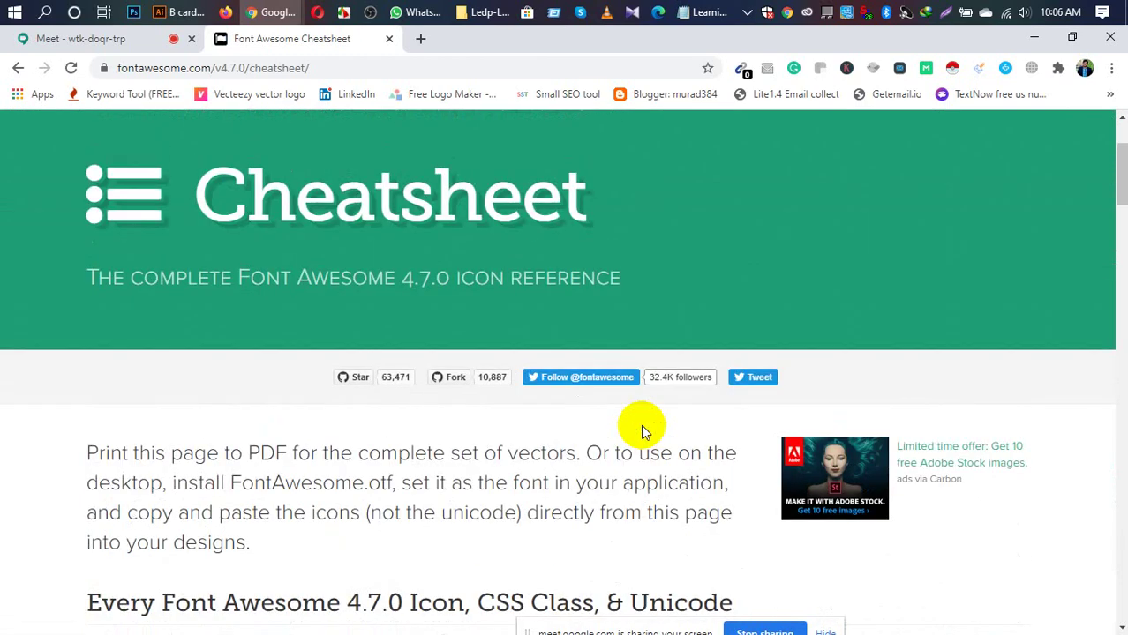
key(ctrl+f)
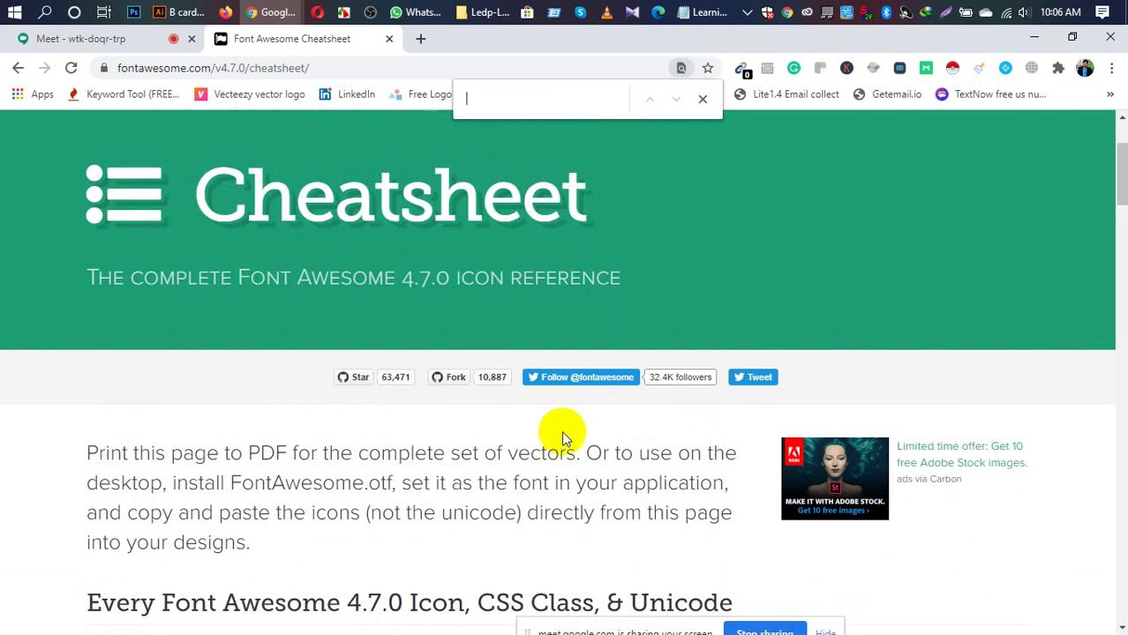
scroll(561, 430, down, 5)
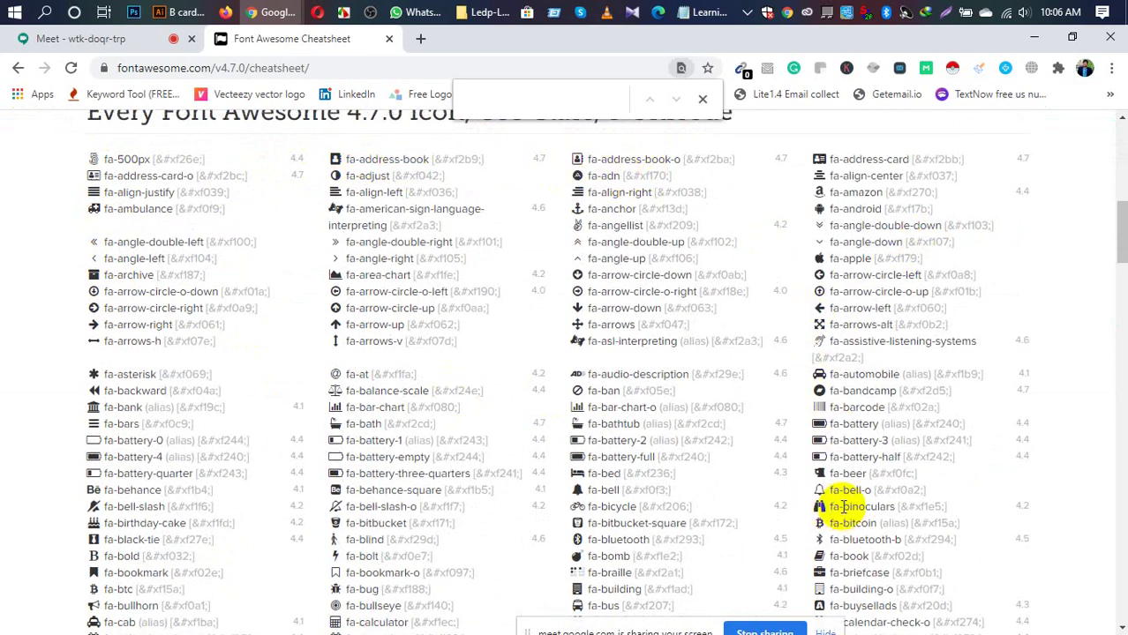
scroll(840, 508, up, 3)
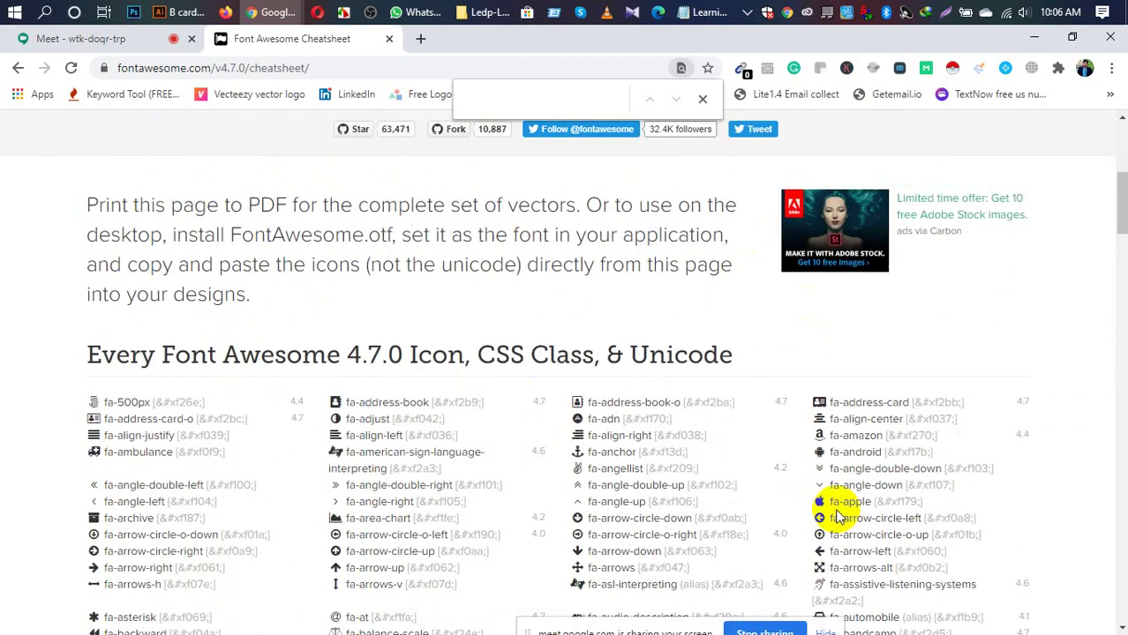
text(fa)
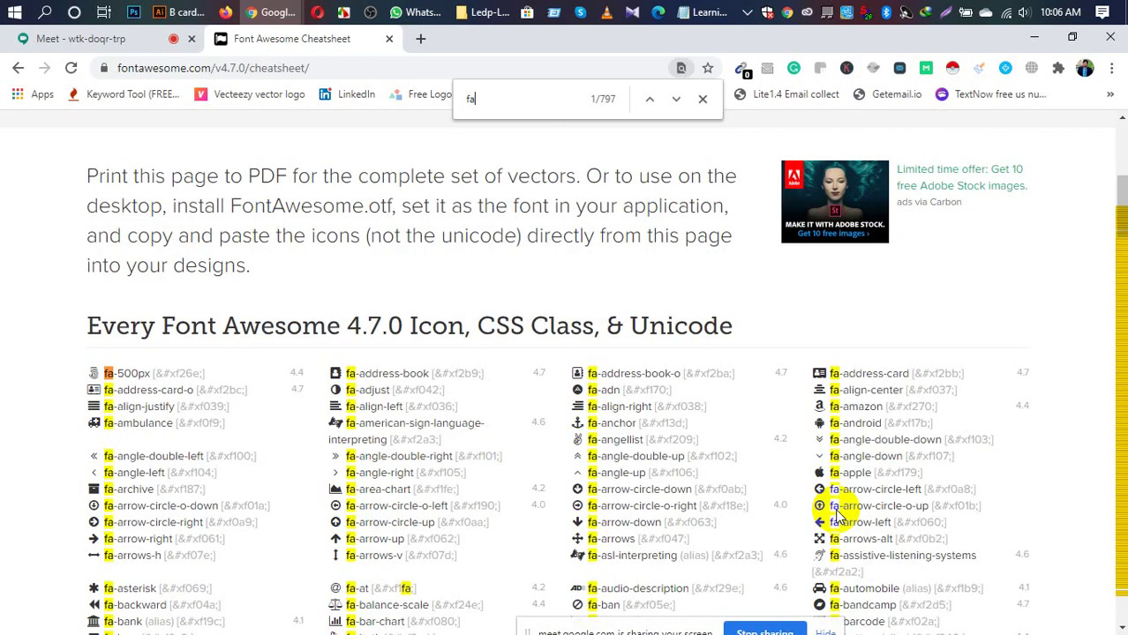
text(-)
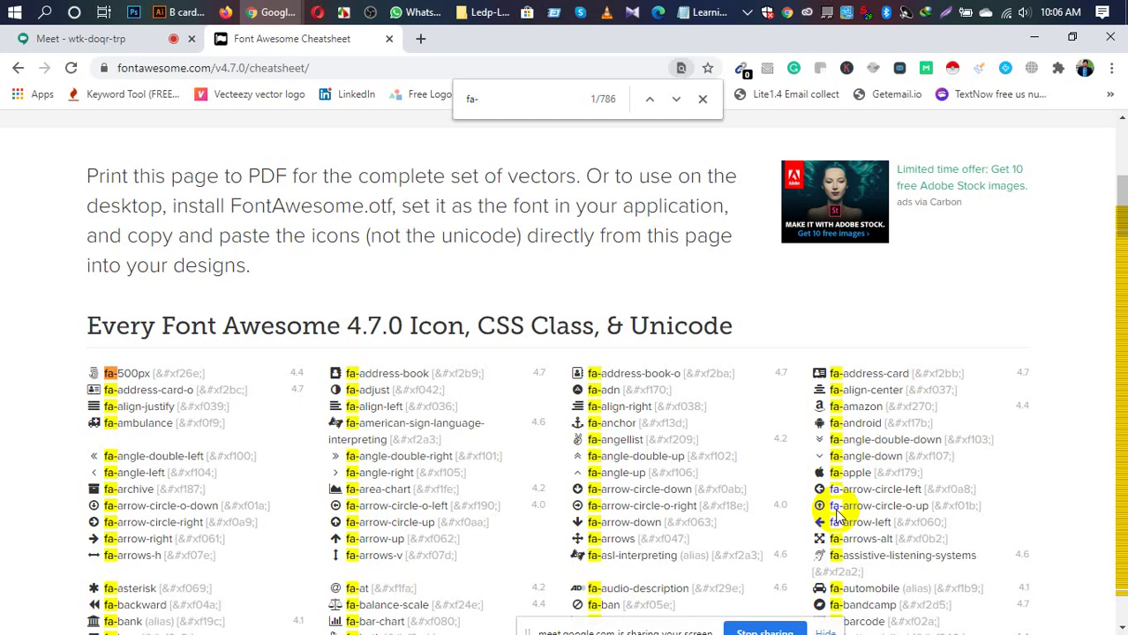
text(phone)
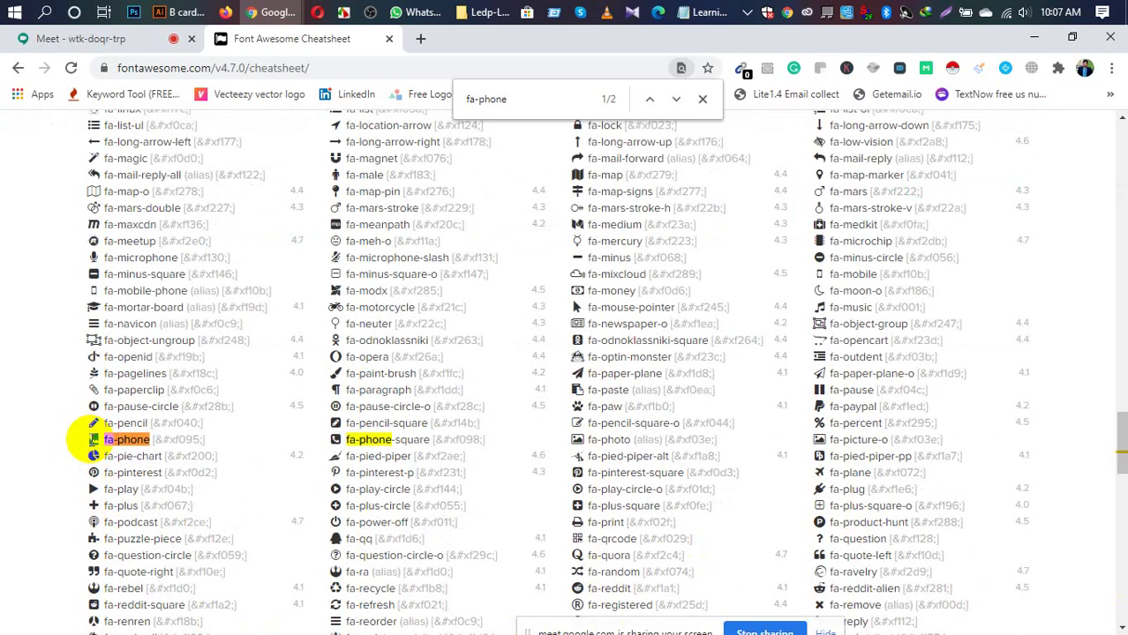
Step: Copy the fa-phone icon and return to the B card in Illustrator
right_click(93, 438)
click(97, 453)
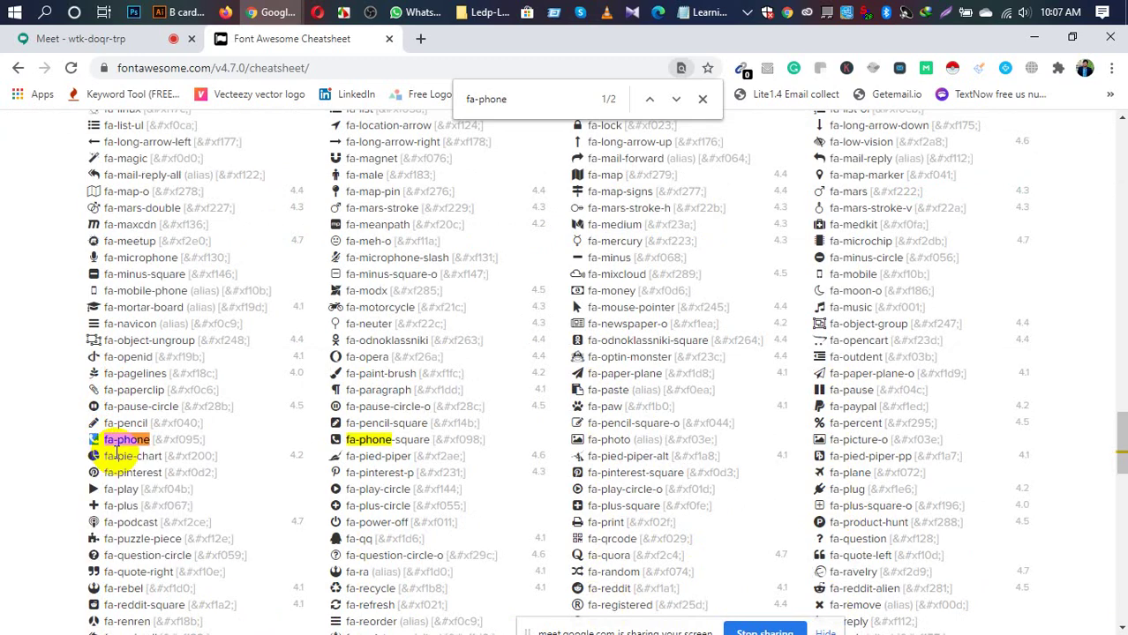
click(177, 11)
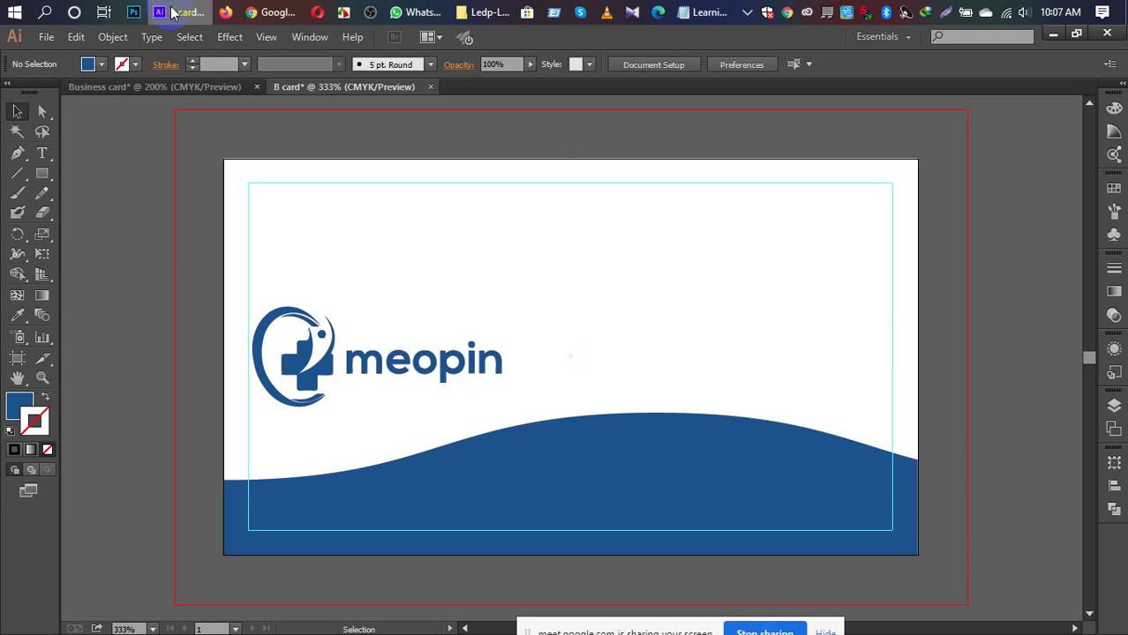
Step: Paste the phone glyph as text beside the card and set its font to FontAwesome
key(ctrl+minus)
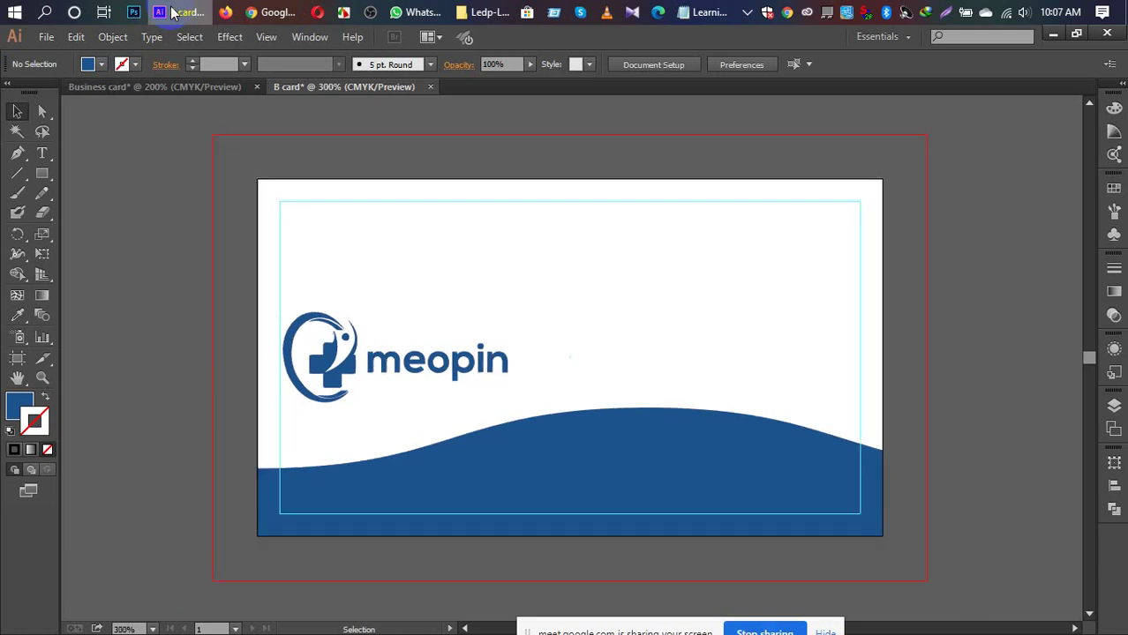
drag(625, 300, 436, 344)
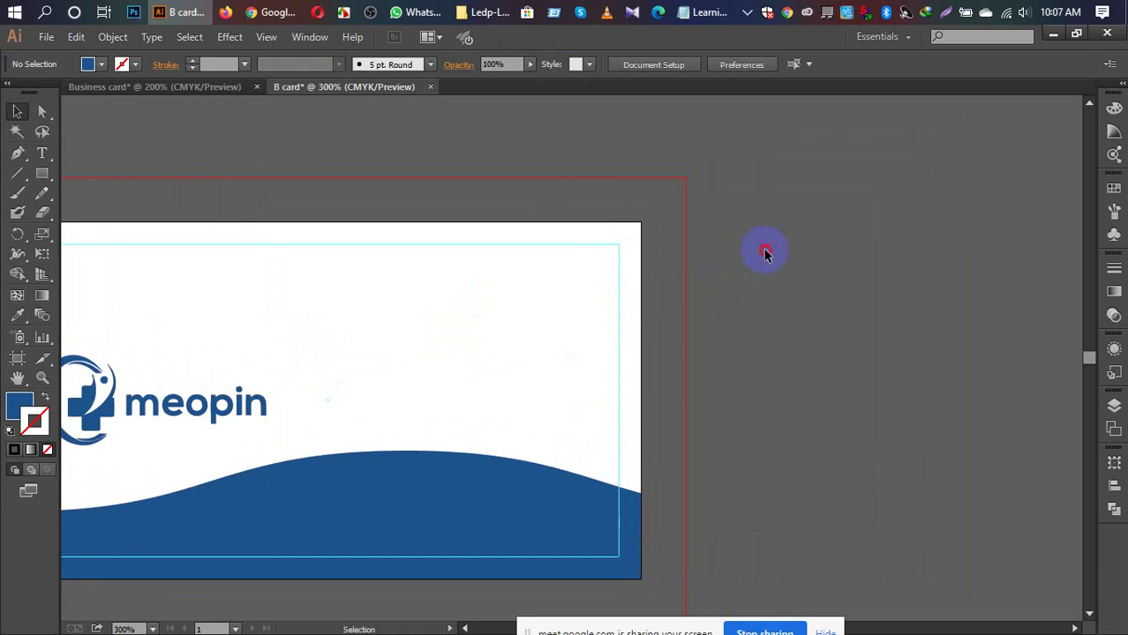
key(t)
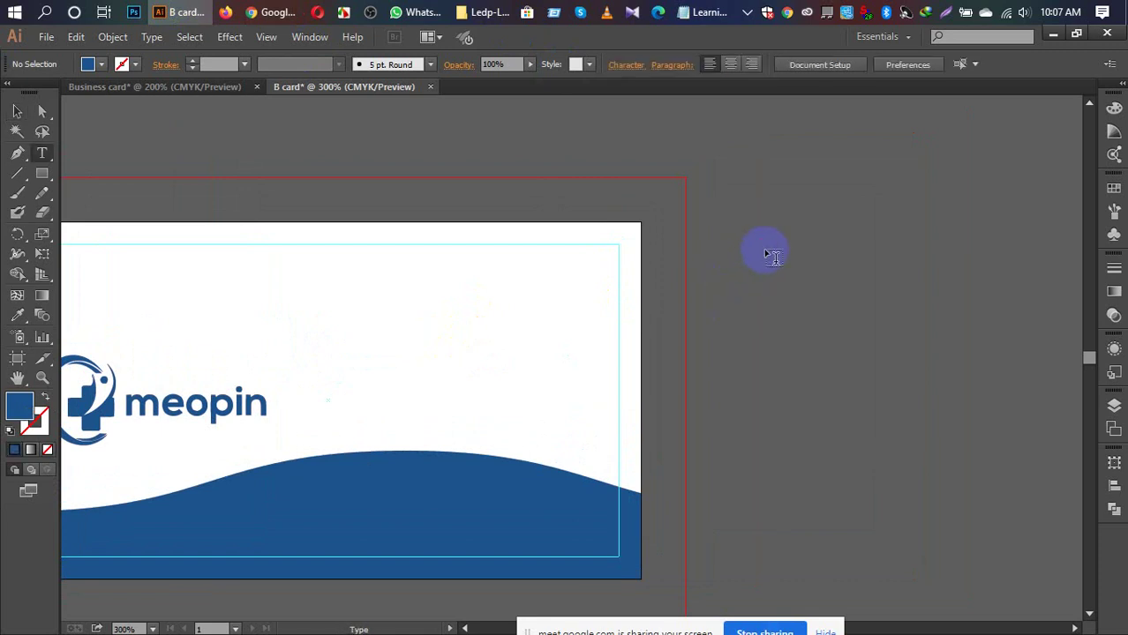
click(780, 253)
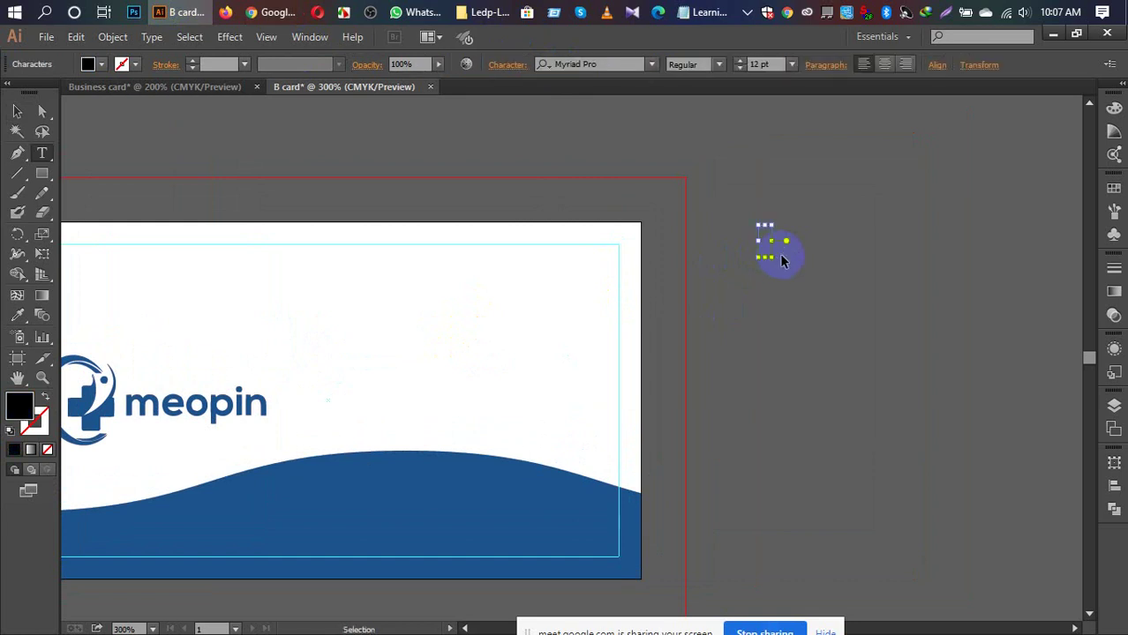
key(Escape)
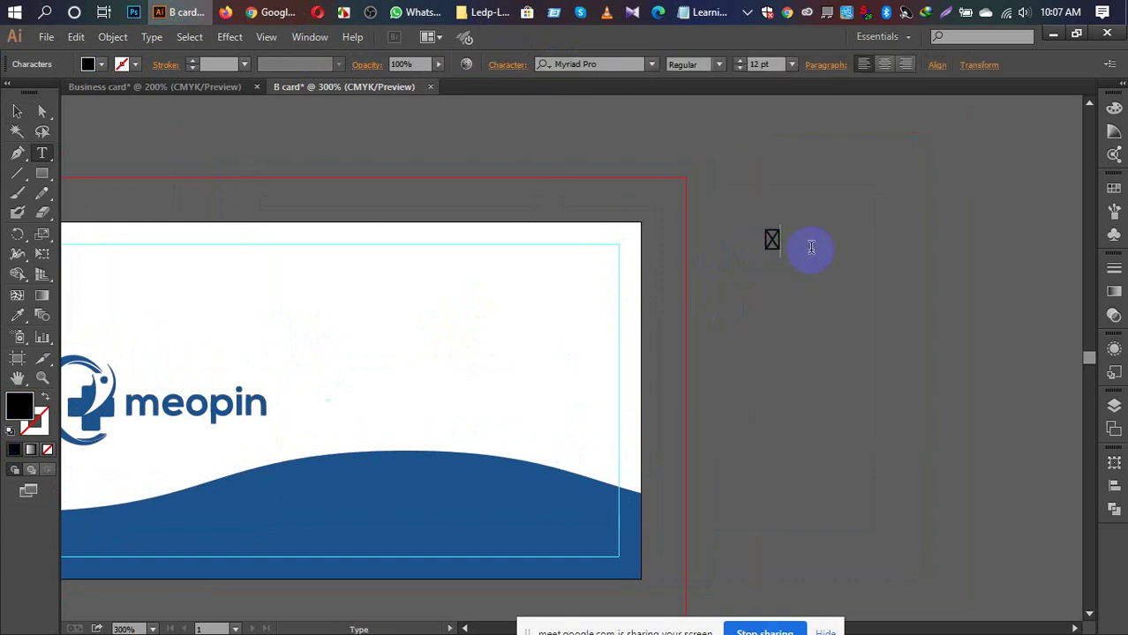
click(770, 240)
click(607, 65)
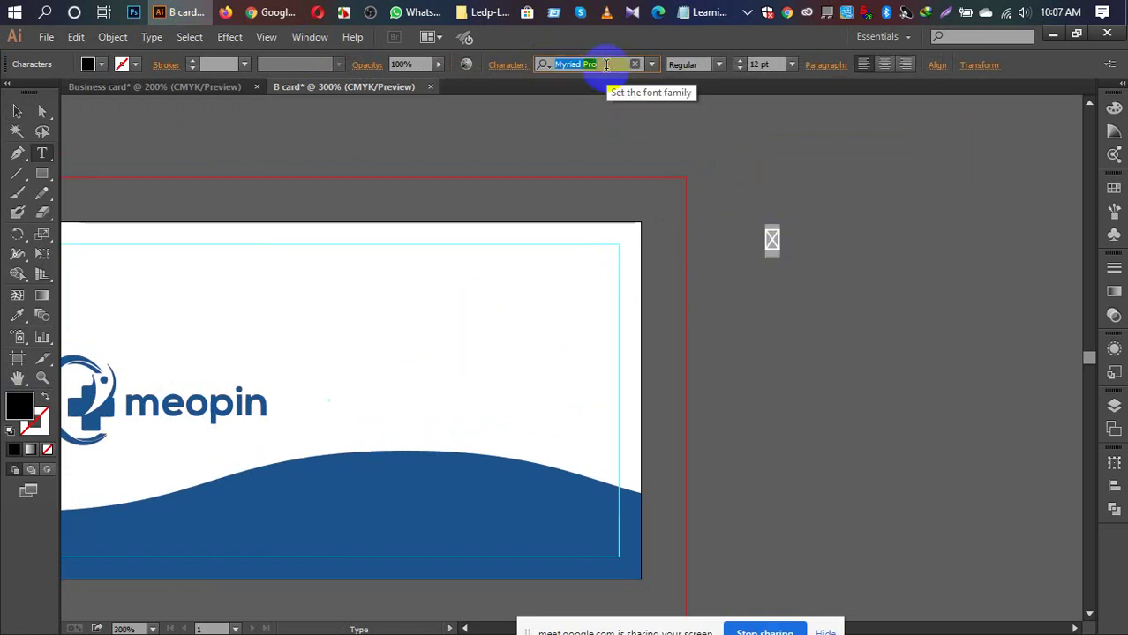
text(F)
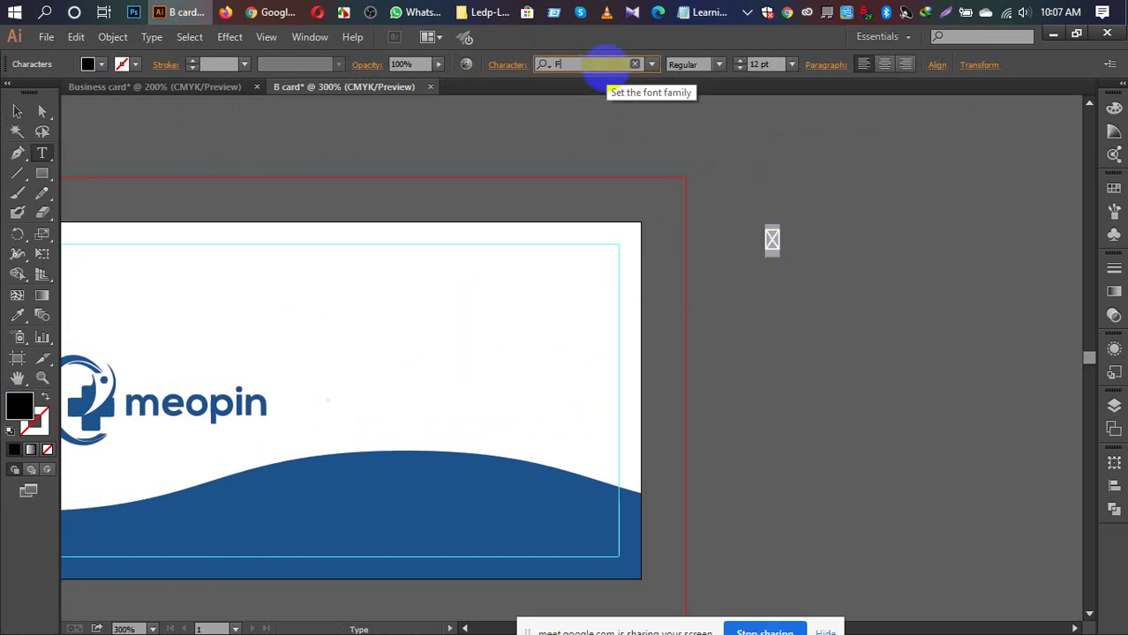
text(ont)
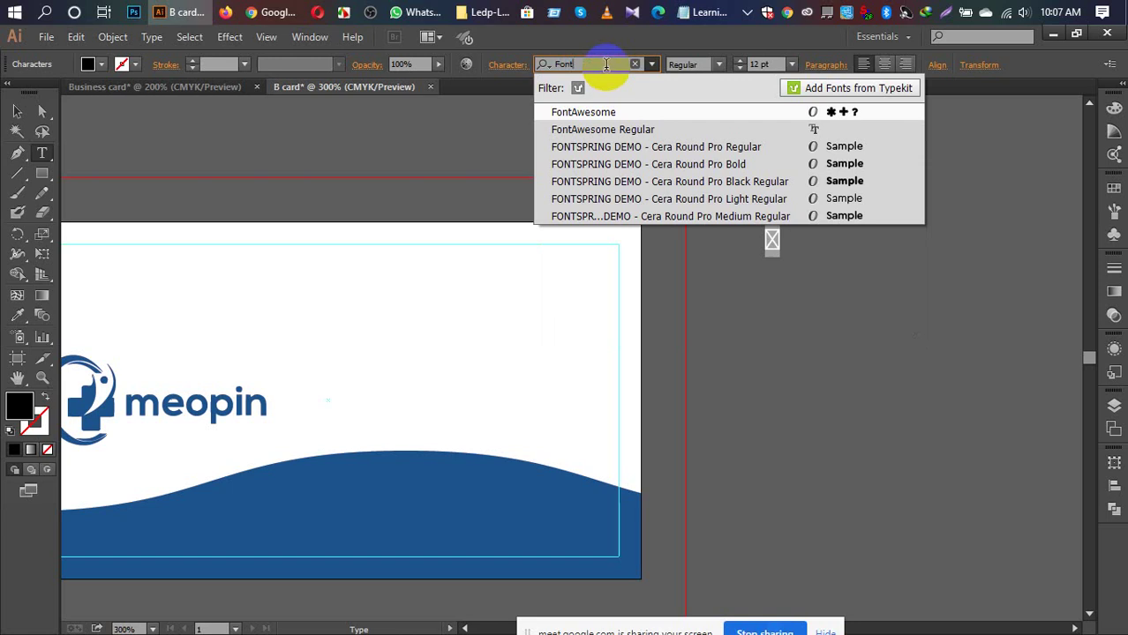
click(591, 112)
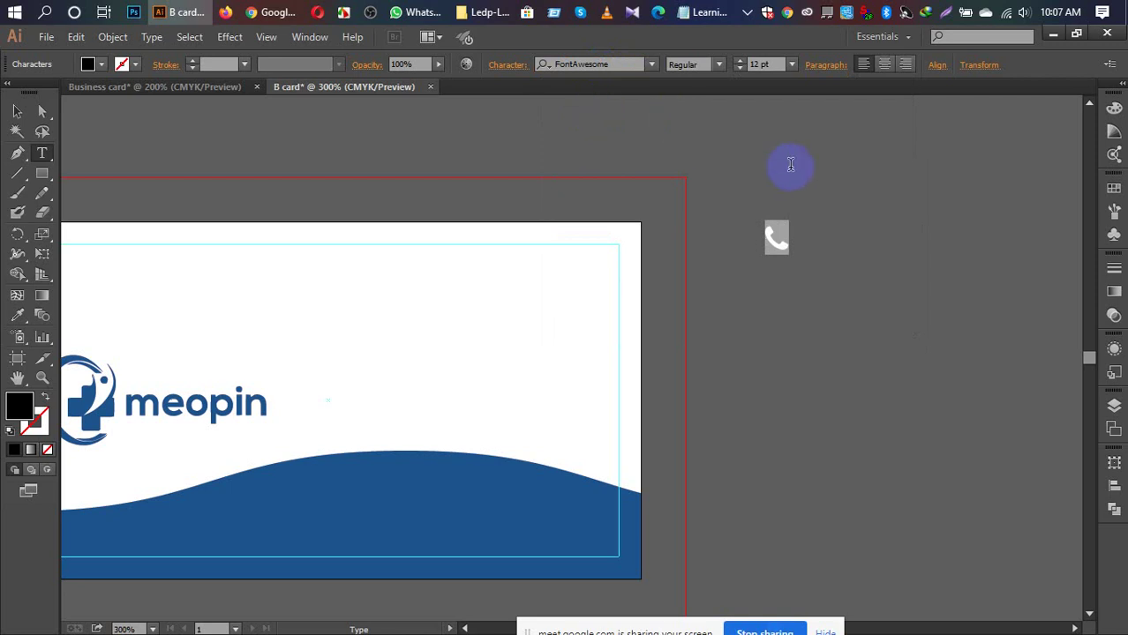
Step: Duplicate the phone icon just below the original, then go back to the Font Awesome cheatsheet
click(19, 109)
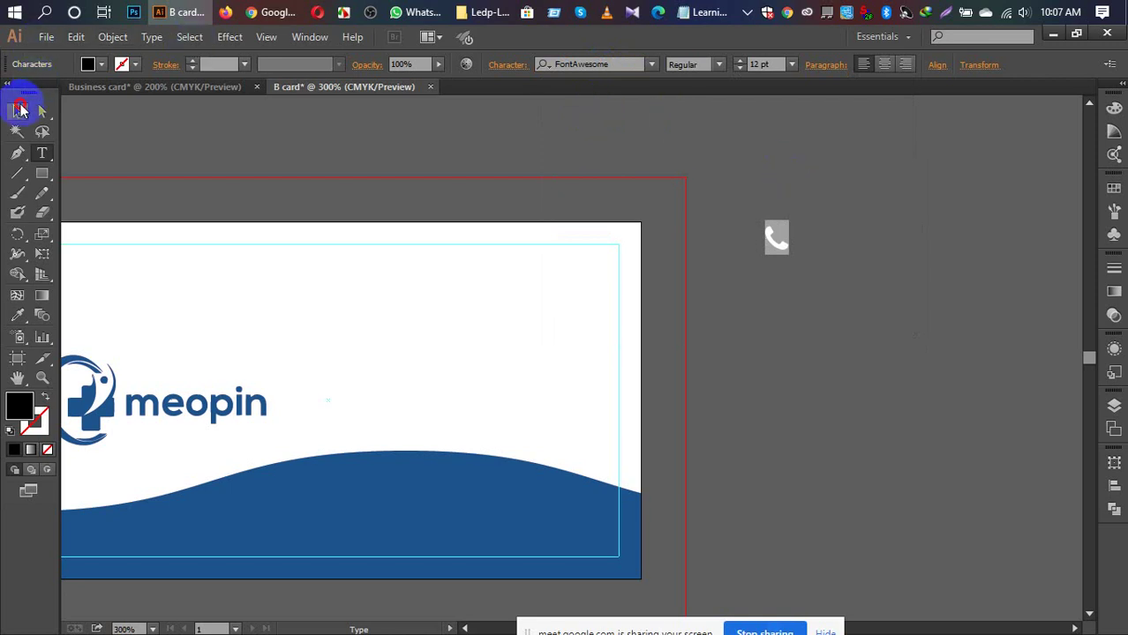
click(733, 152)
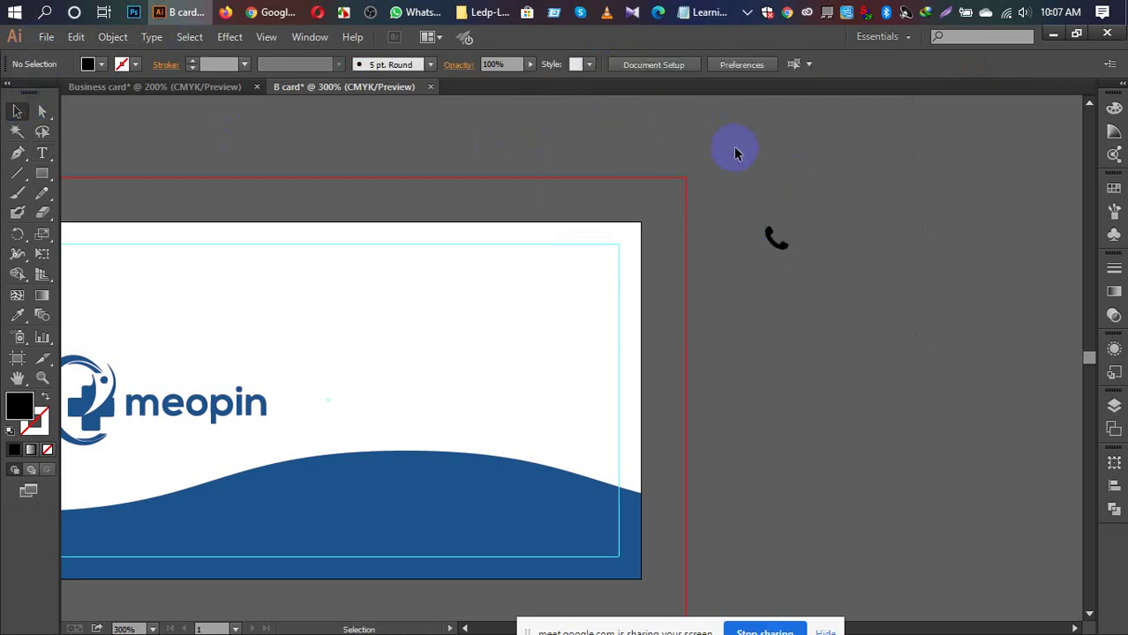
click(775, 240)
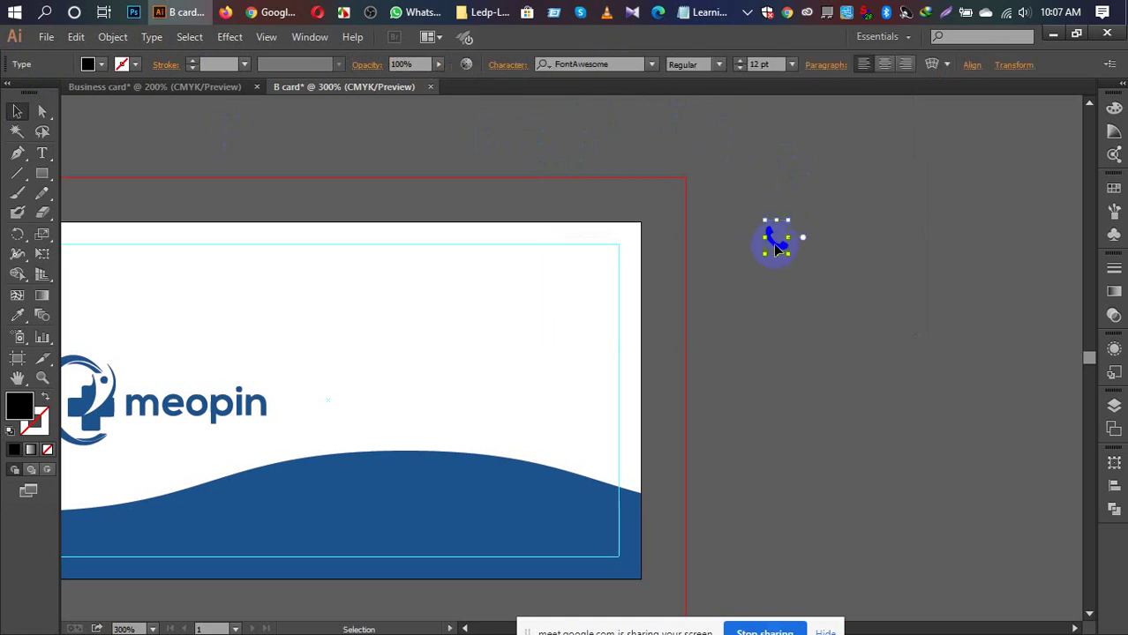
click(800, 289)
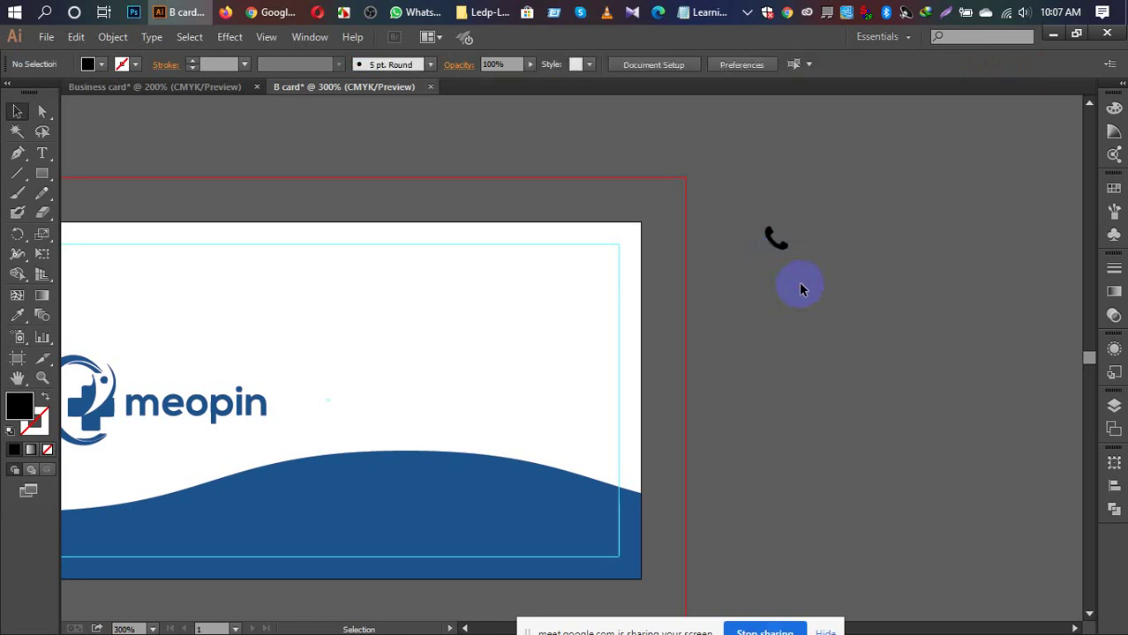
click(771, 242)
drag(771, 248, 764, 314)
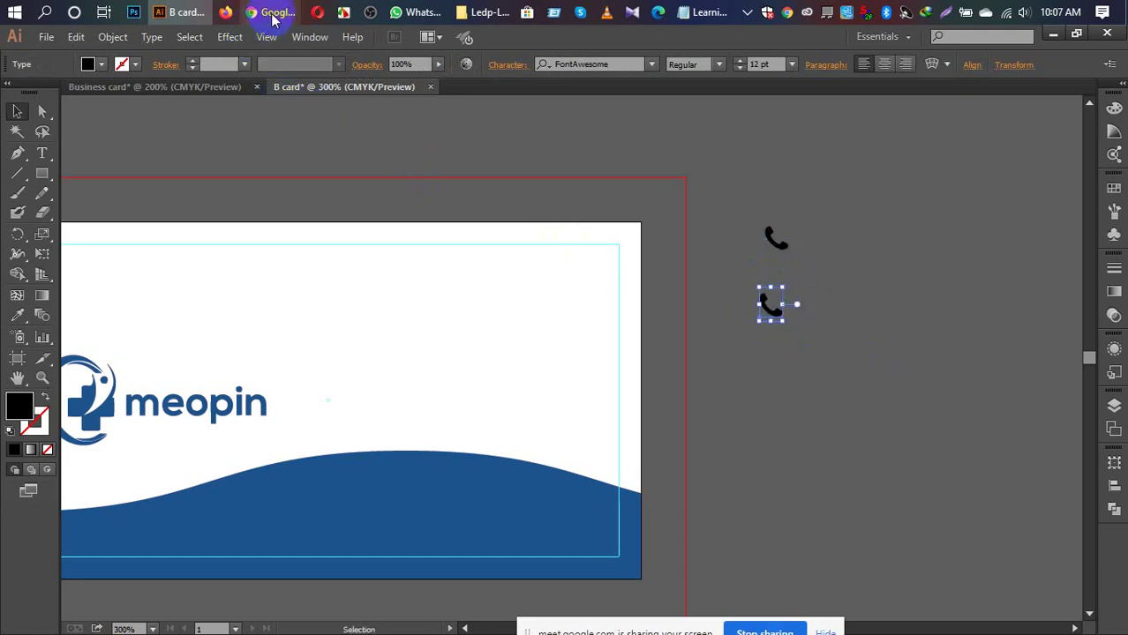
mouse_move(274, 17)
click(226, 51)
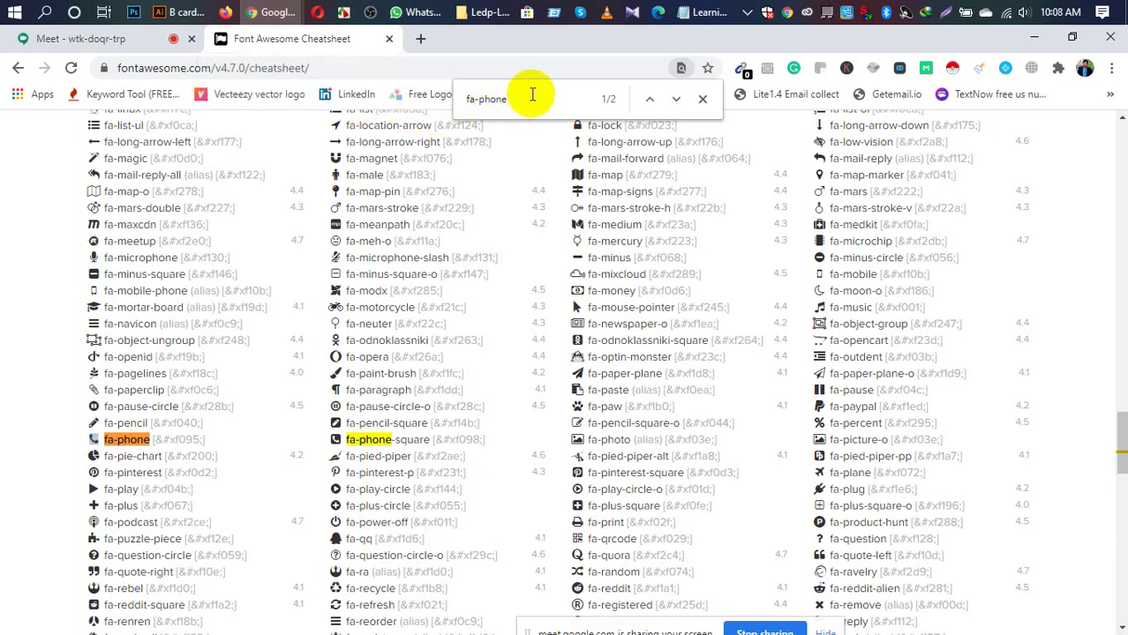
Step: Change the page search to 'fa-plane' to find the fa-paper-plane icon
key(BackSpace)
key(BackSpace)
key(BackSpace)
key(BackSpace)
key(BackSpace)
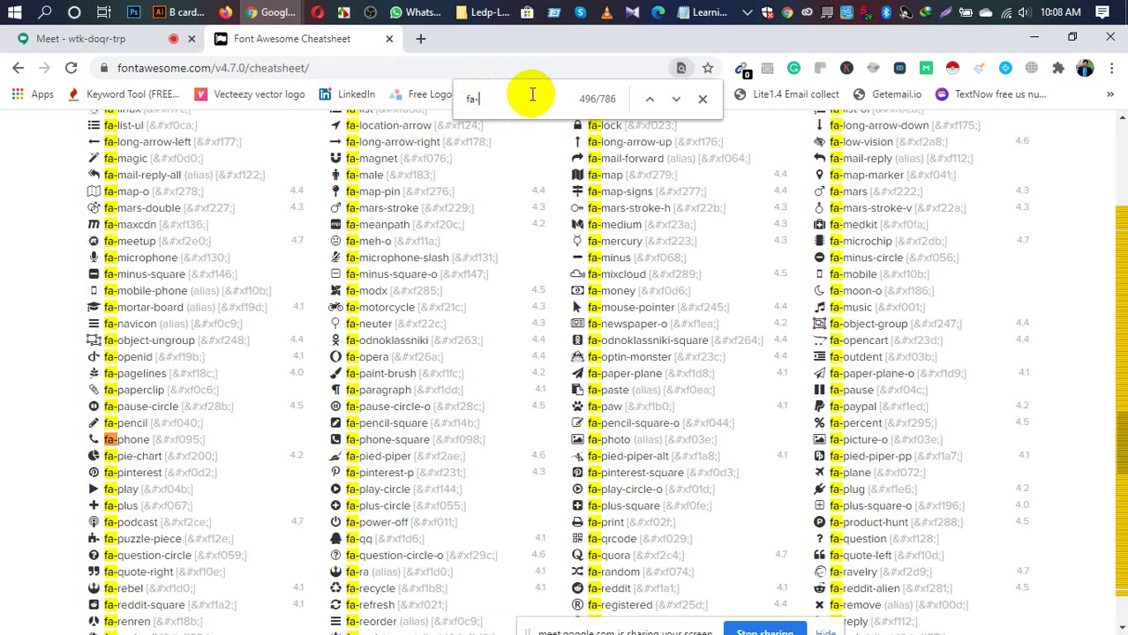
text(plane)
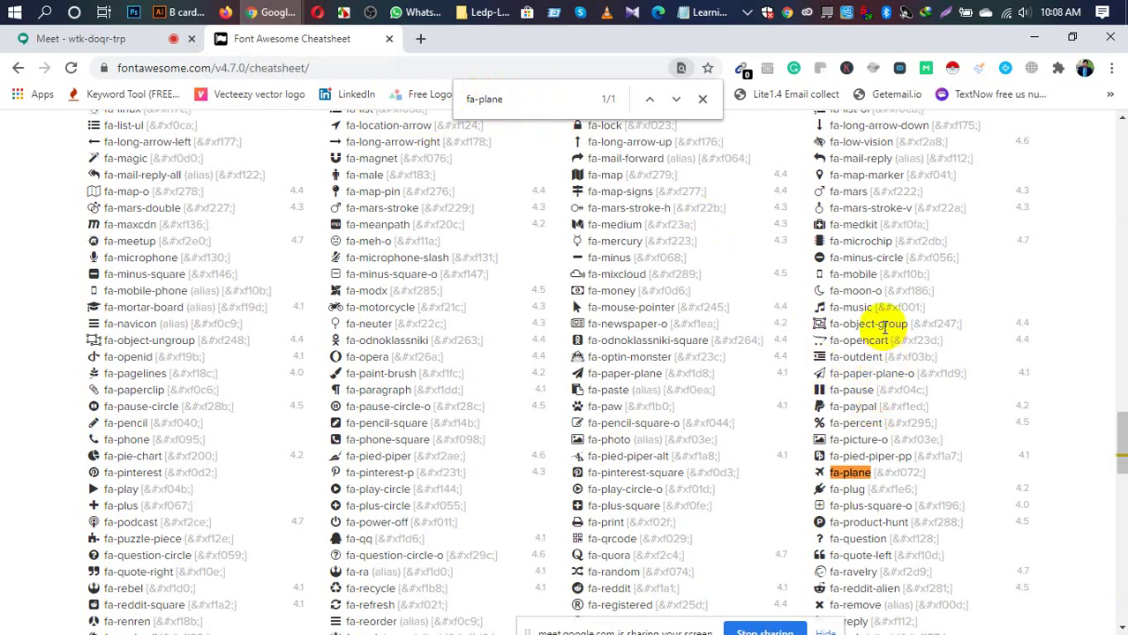
scroll(882, 324, up, 1)
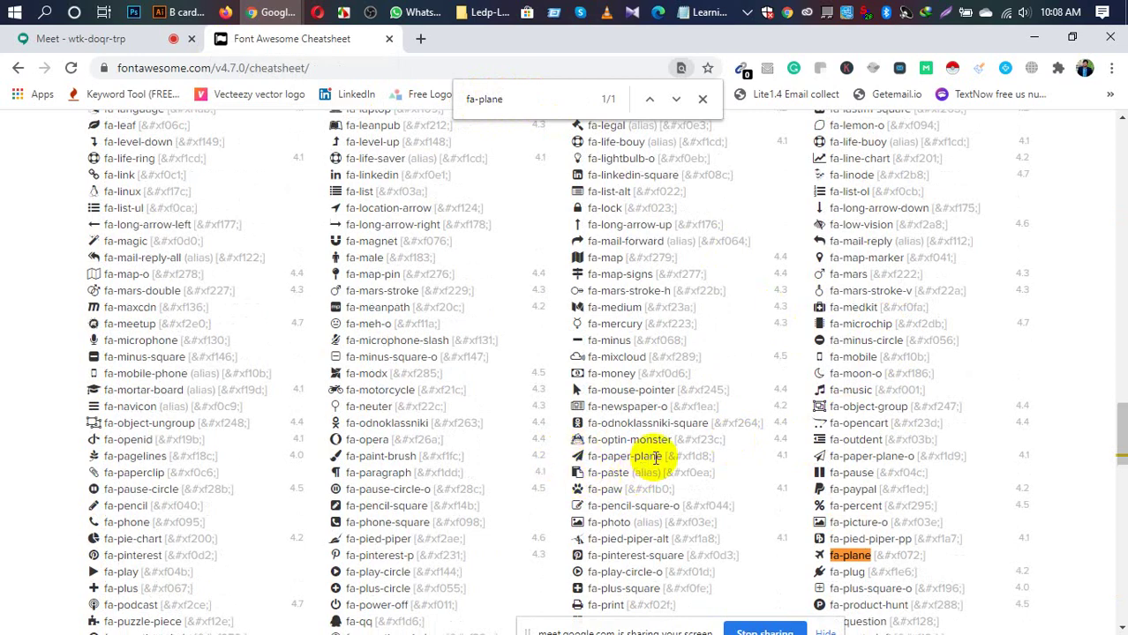
scroll(645, 459, down, 1)
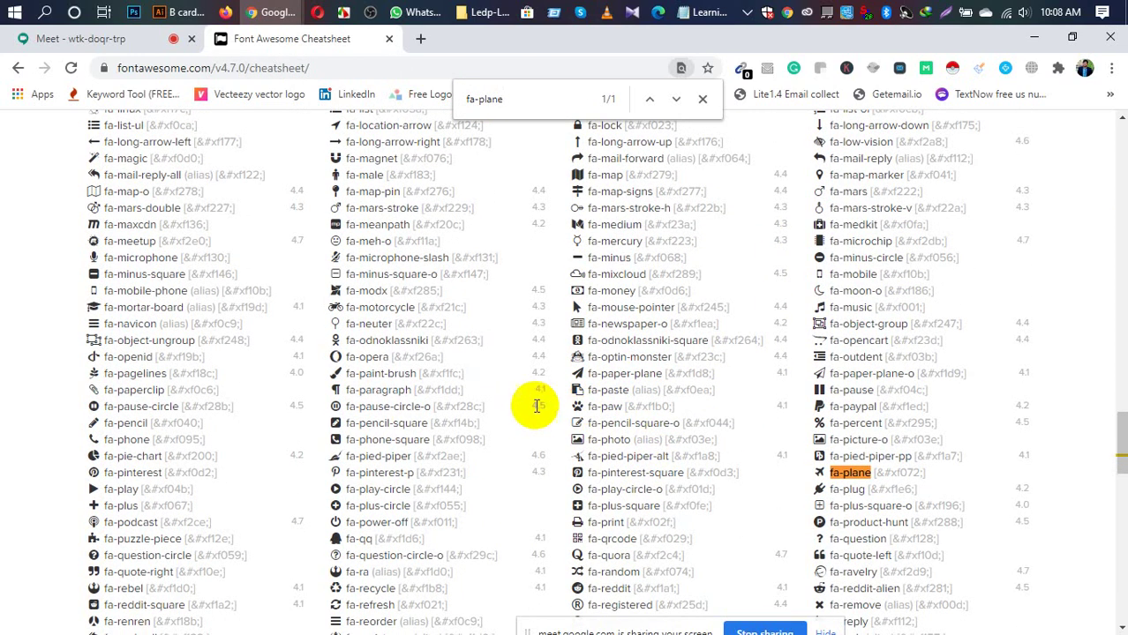
Step: Copy the fa-paper-plane glyph and return to the B card in Illustrator
click(570, 376)
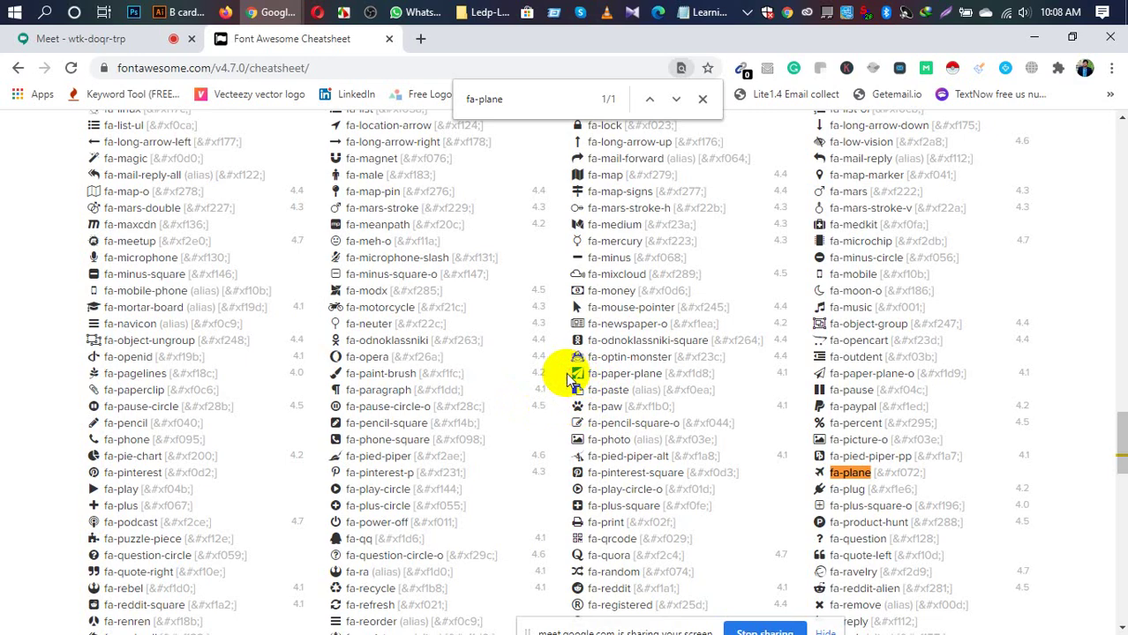
right_click(574, 372)
click(609, 385)
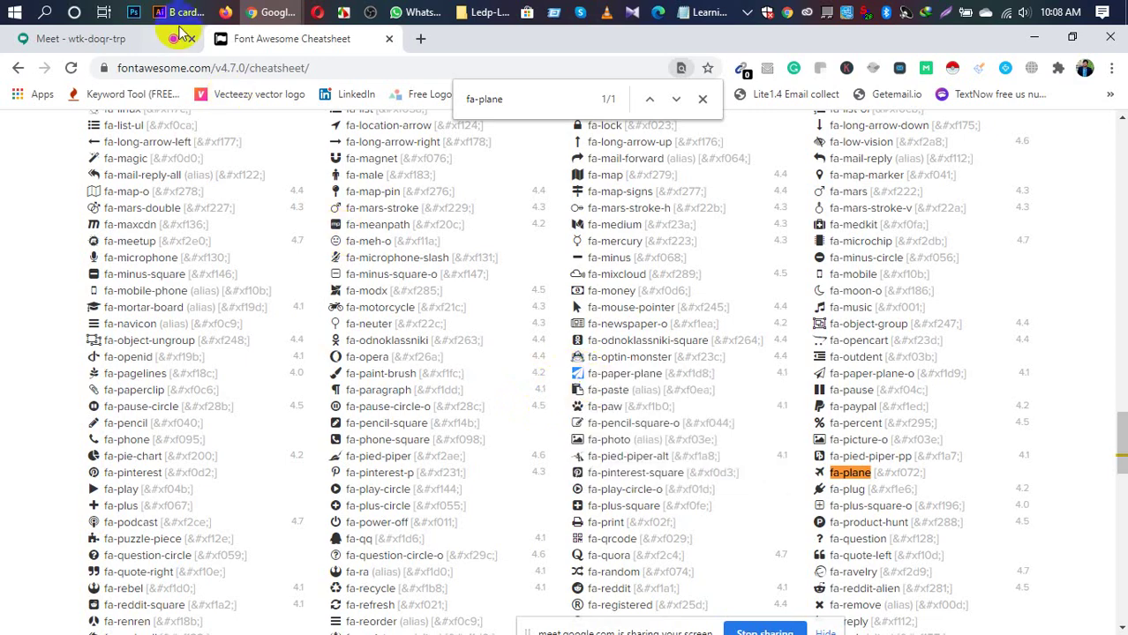
click(181, 13)
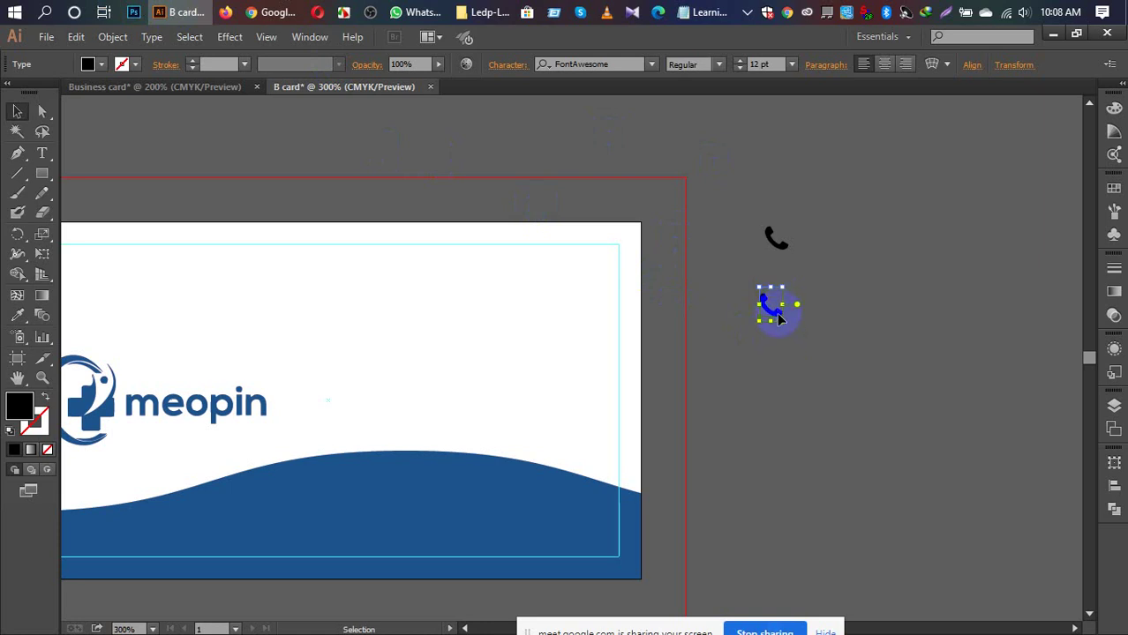
Step: Paste the copied glyph over the lower phone glyph, which turns into a missing-glyph box
click(685, 305)
key(t)
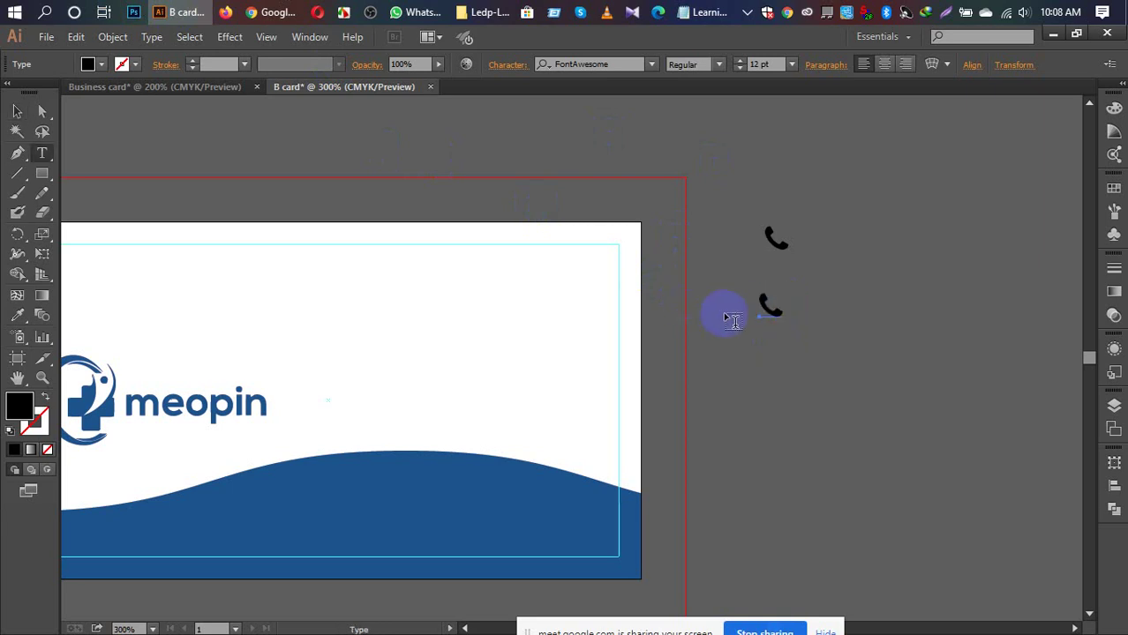
drag(775, 303, 765, 309)
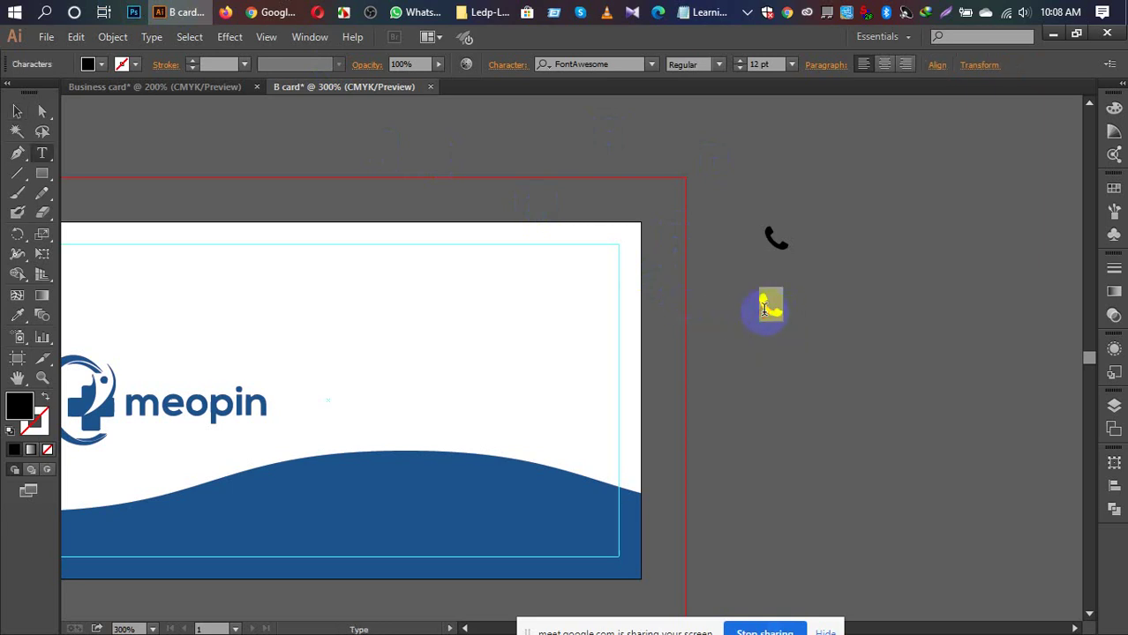
key(ctrl+v)
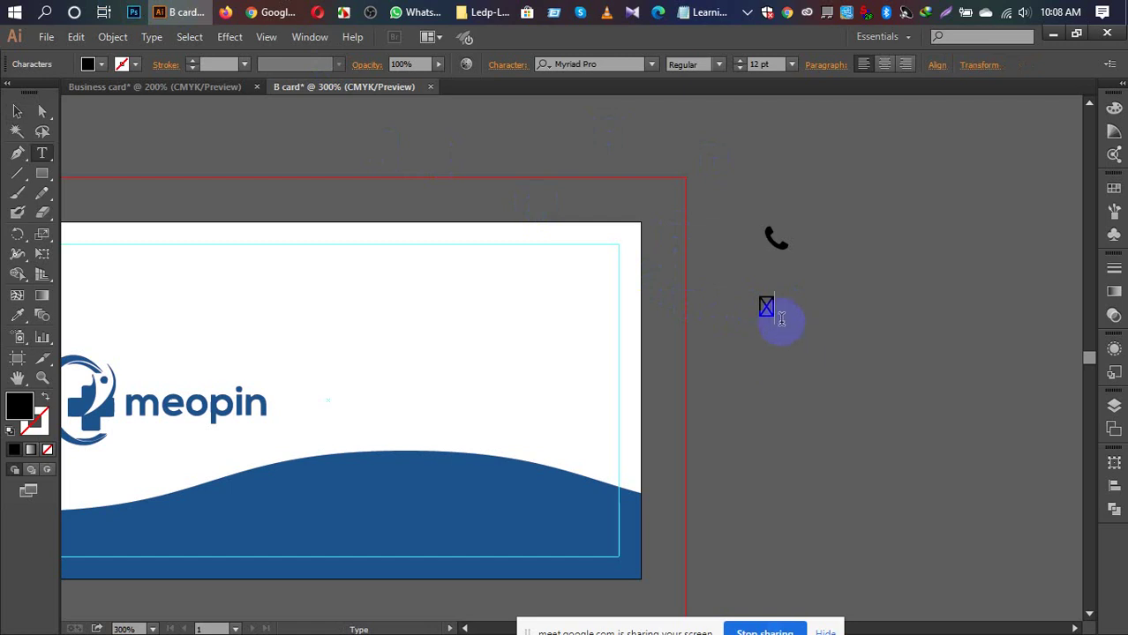
drag(781, 319, 760, 315)
mouse_move(783, 318)
mouse_down()
mouse_move(744, 306)
mouse_move(785, 309)
mouse_up()
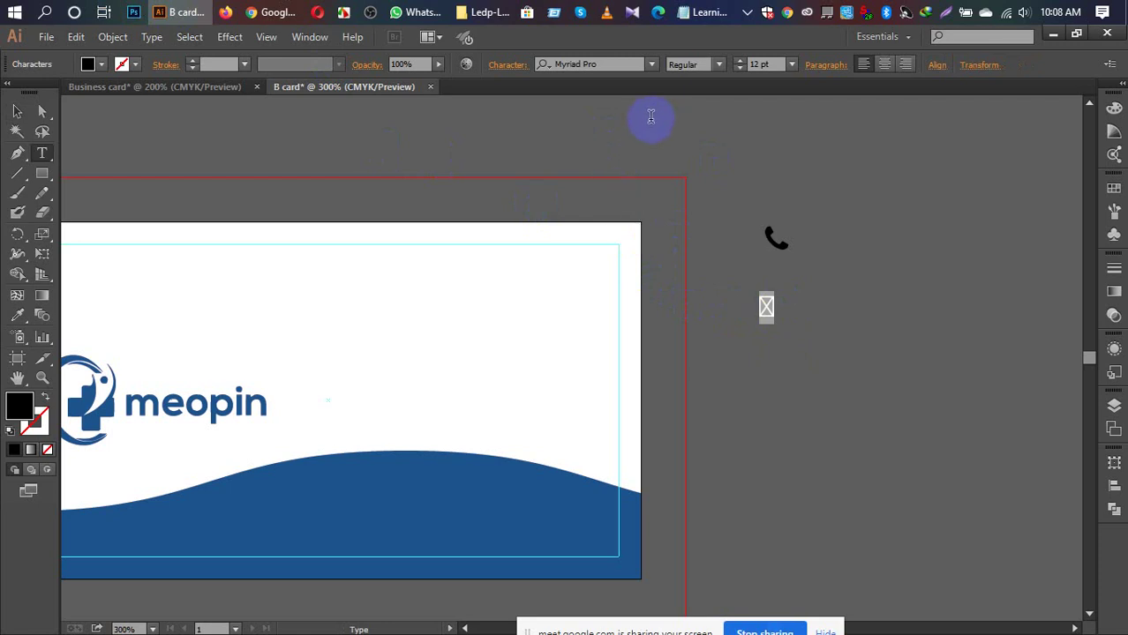
Step: Try setting the missing-glyph character's font to FontAwesome, then cancel
click(609, 65)
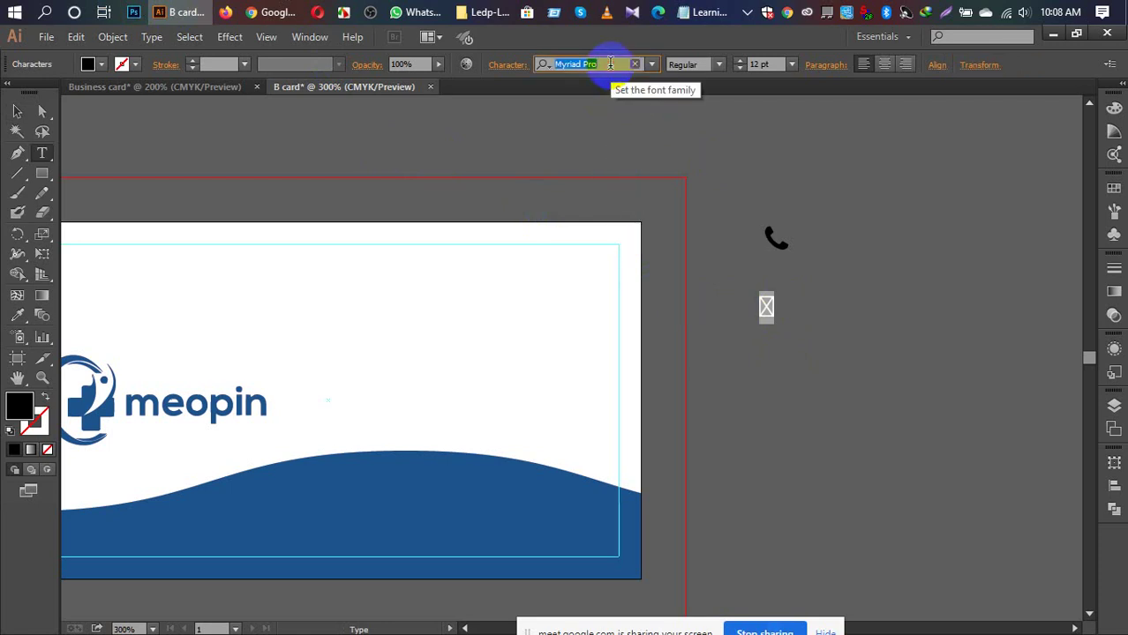
text(font)
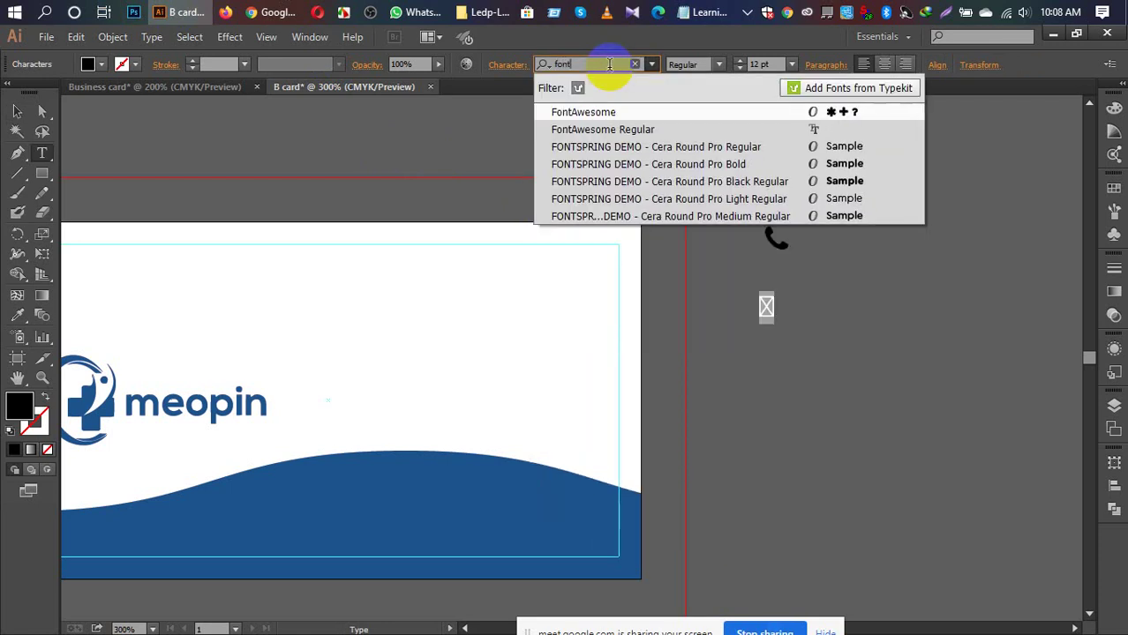
key(Escape)
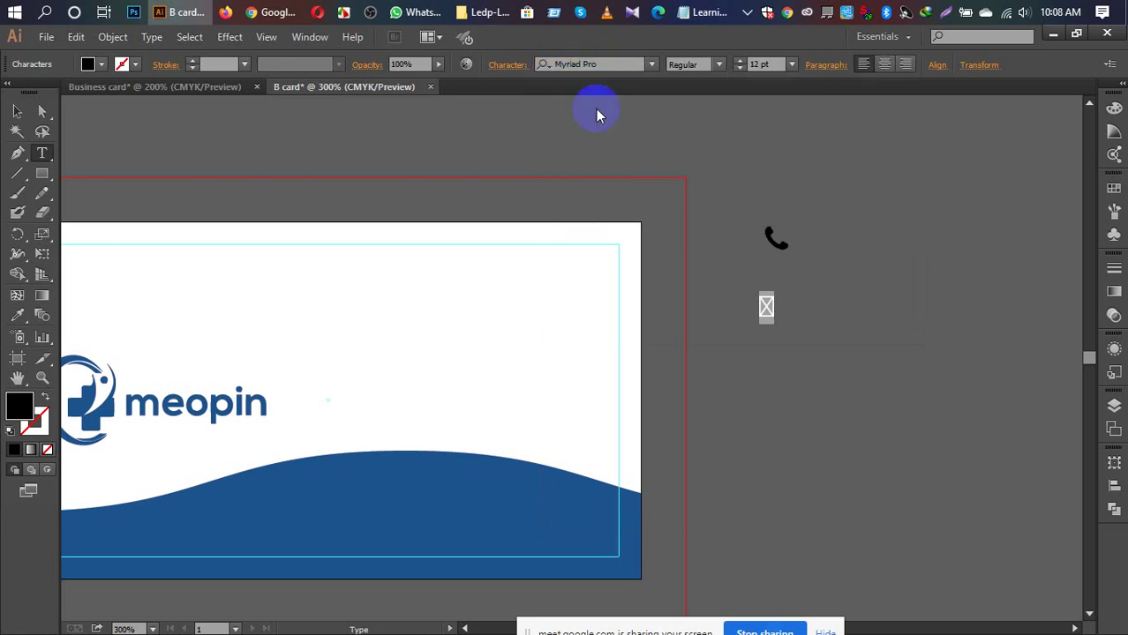
click(72, 92)
Step: Paste the glyph again as a separate object, then undo that paste
click(12, 112)
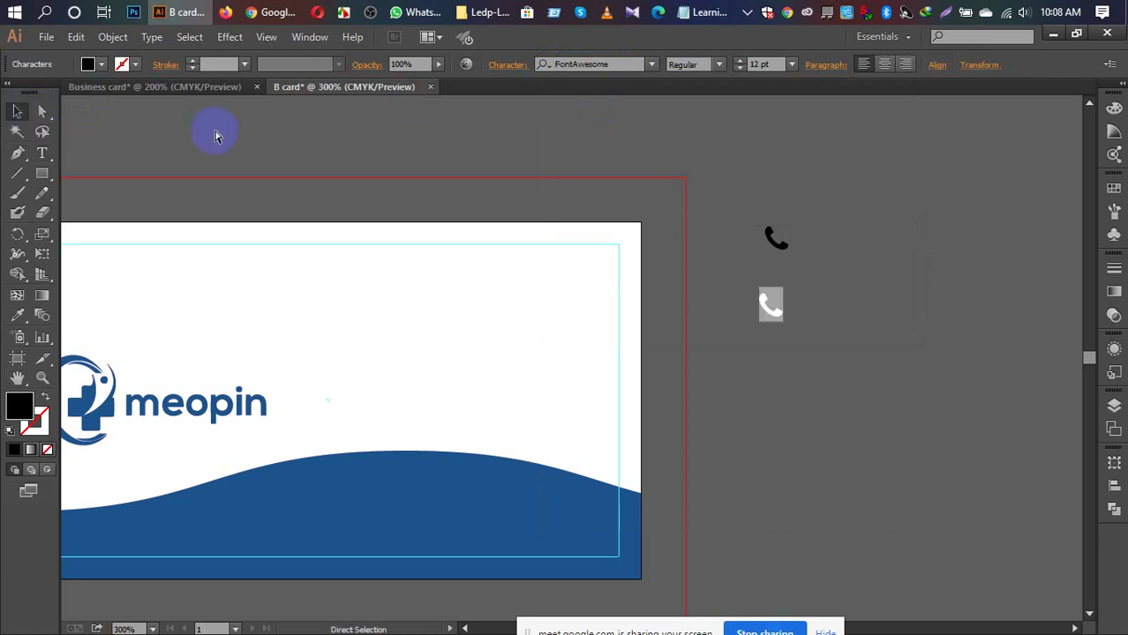
click(769, 307)
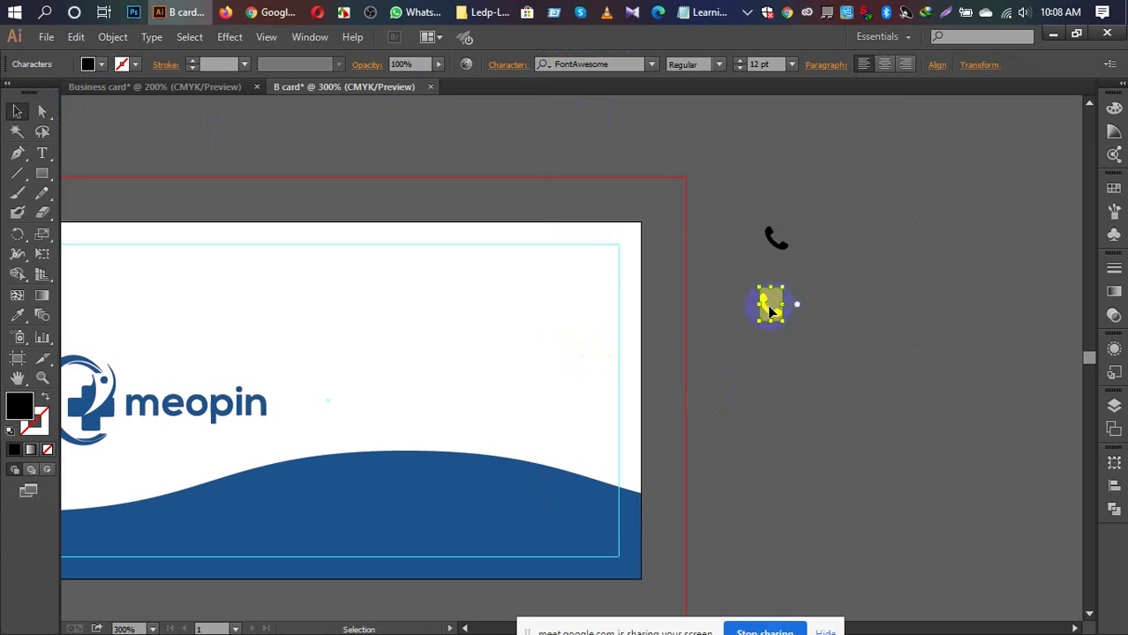
click(737, 176)
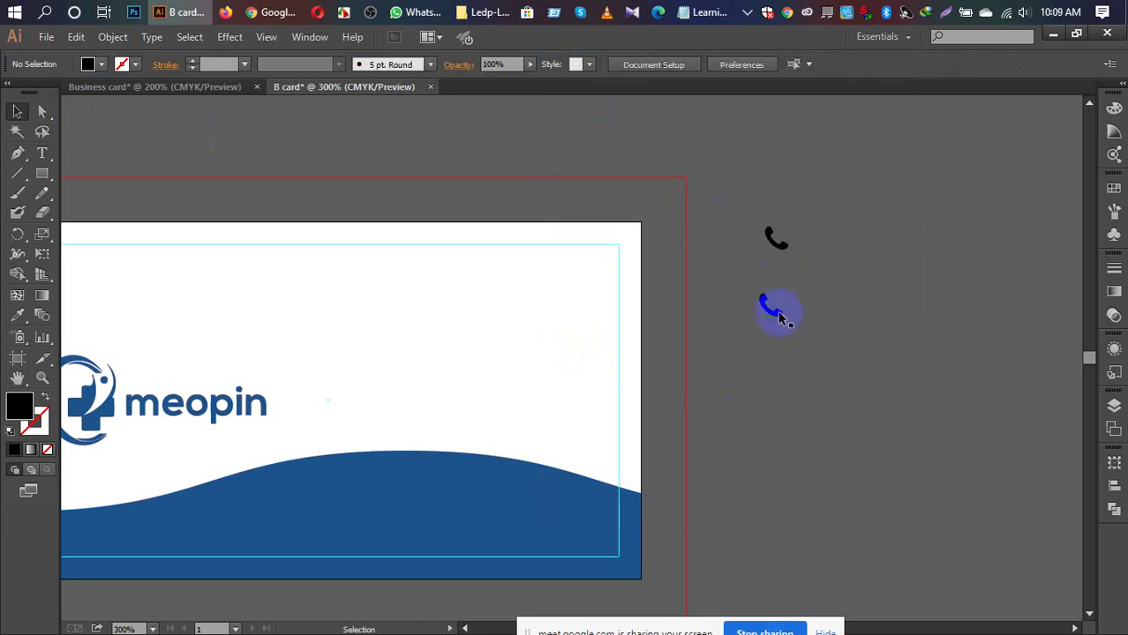
key(ctrl+v)
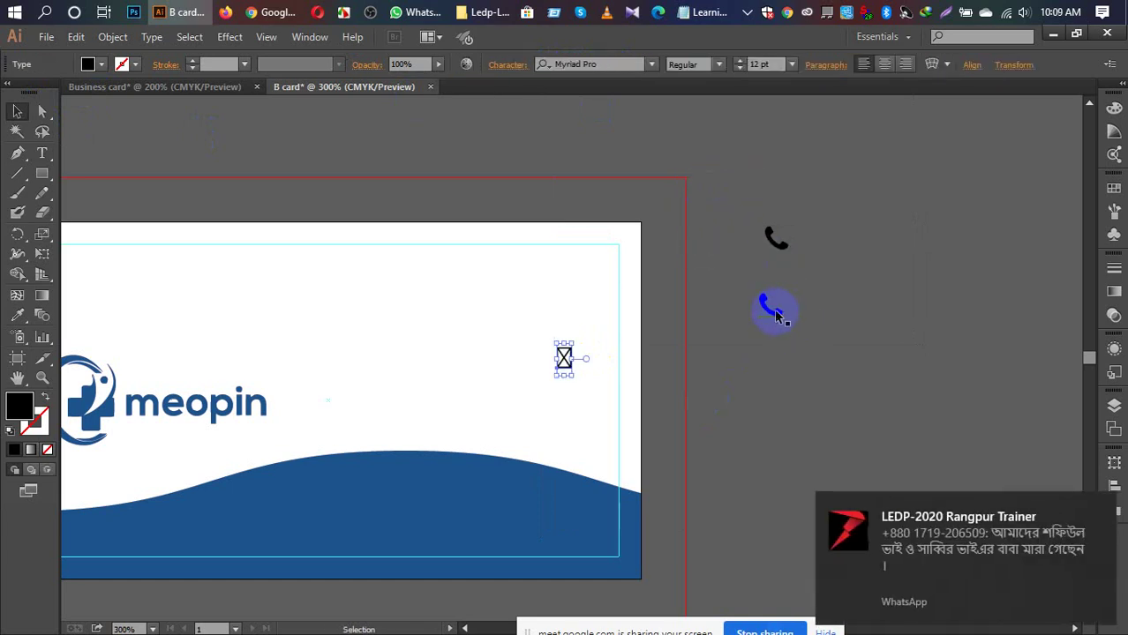
key(a)
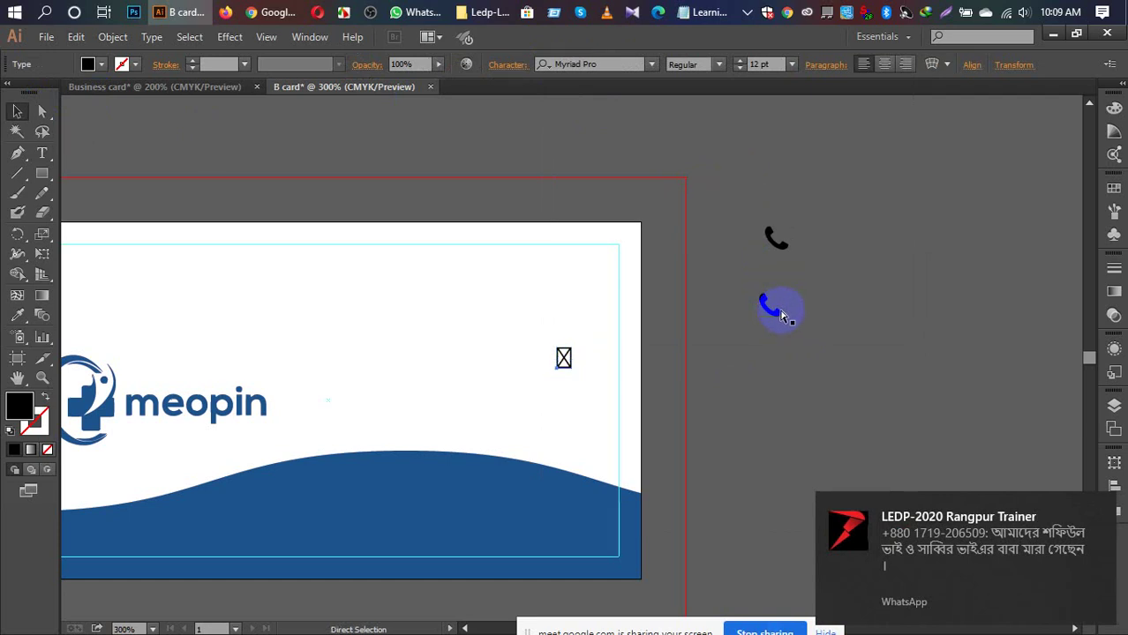
key(ctrl+z)
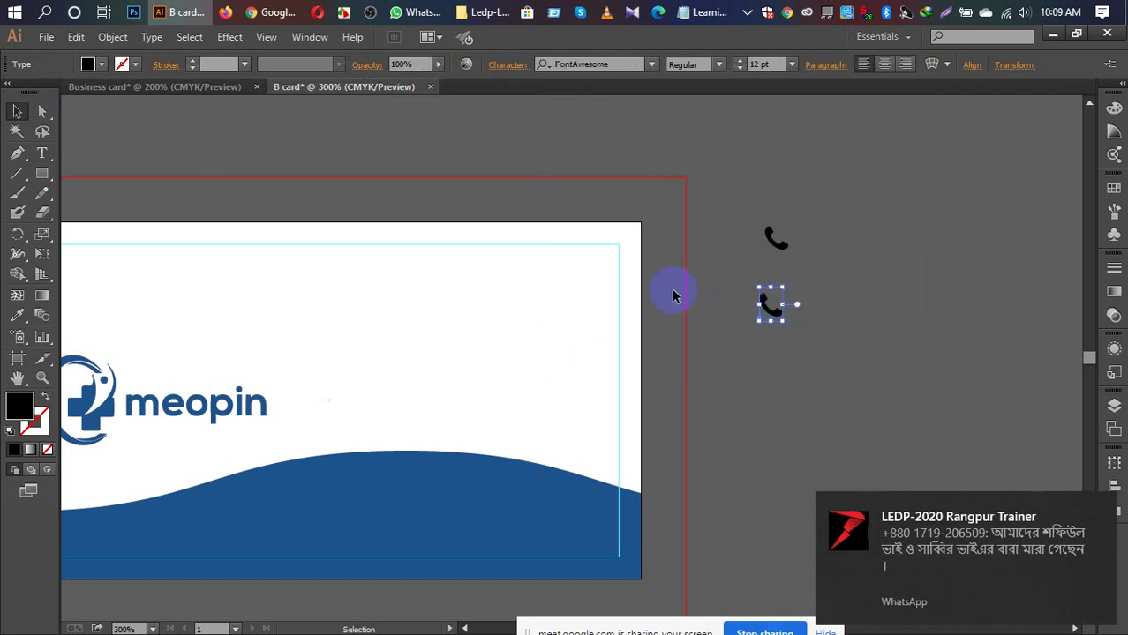
key(t)
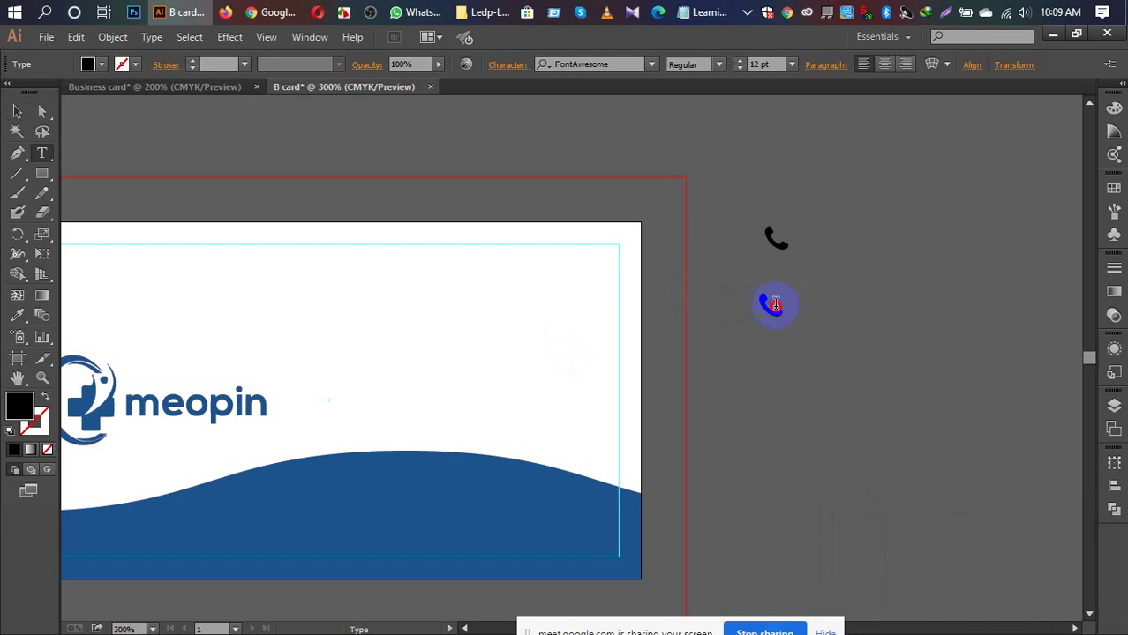
double_click(775, 305)
key(ctrl+v)
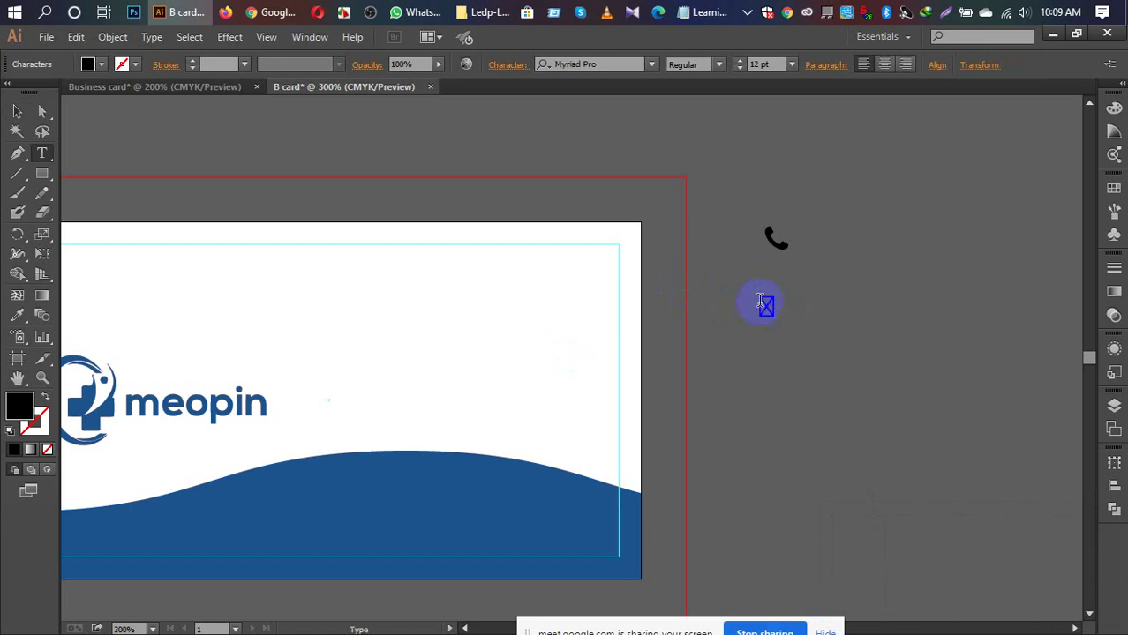
double_click(764, 304)
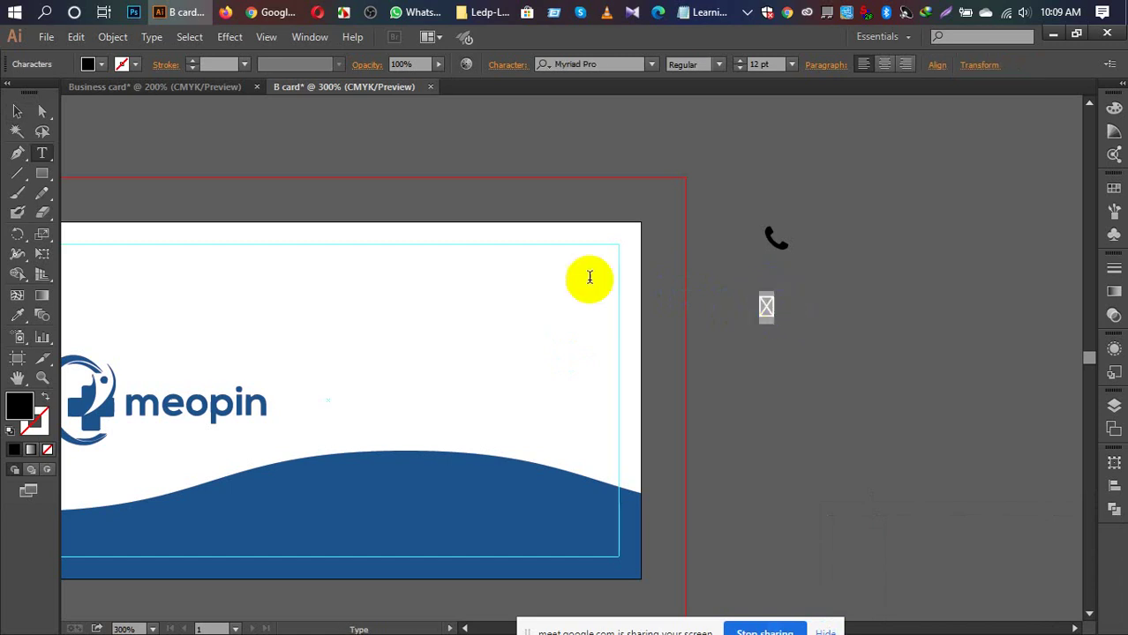
click(636, 64)
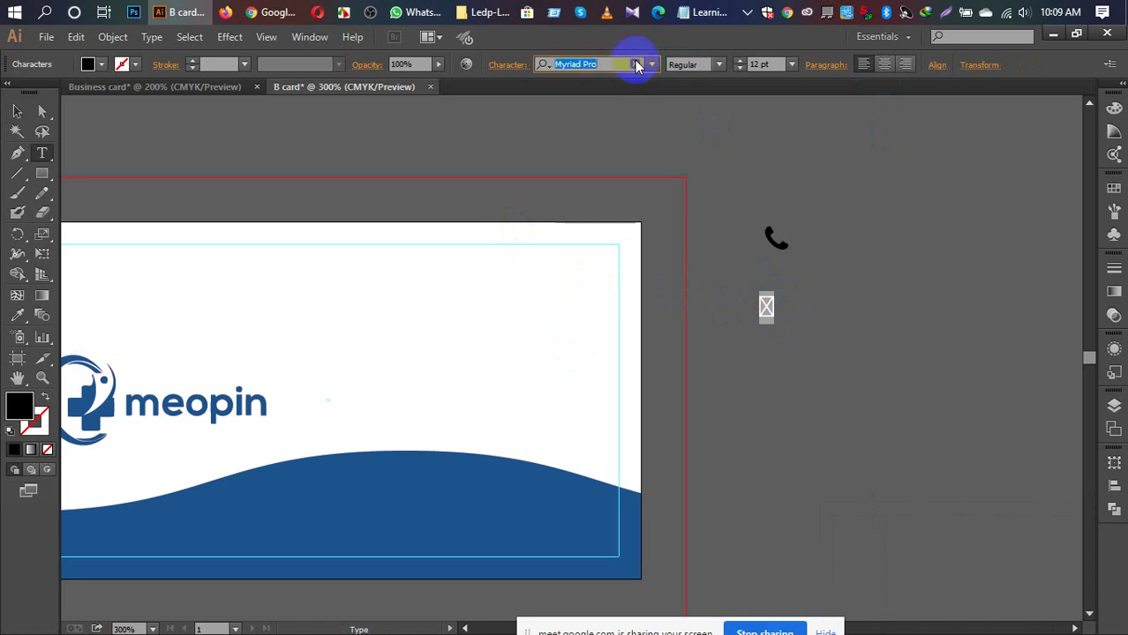
click(653, 65)
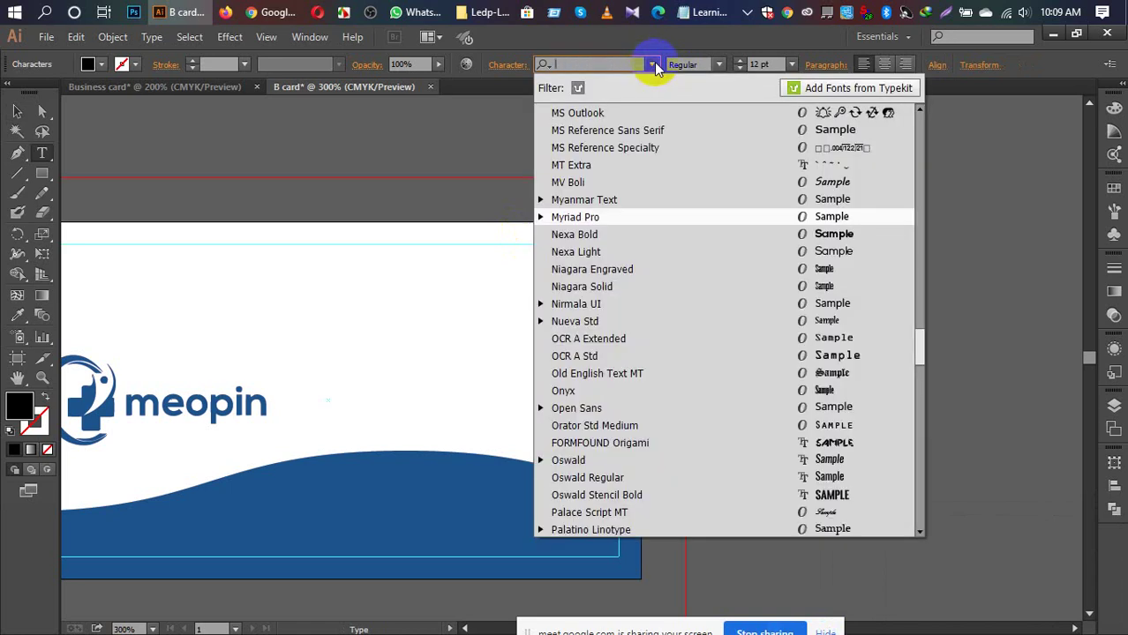
text(f)
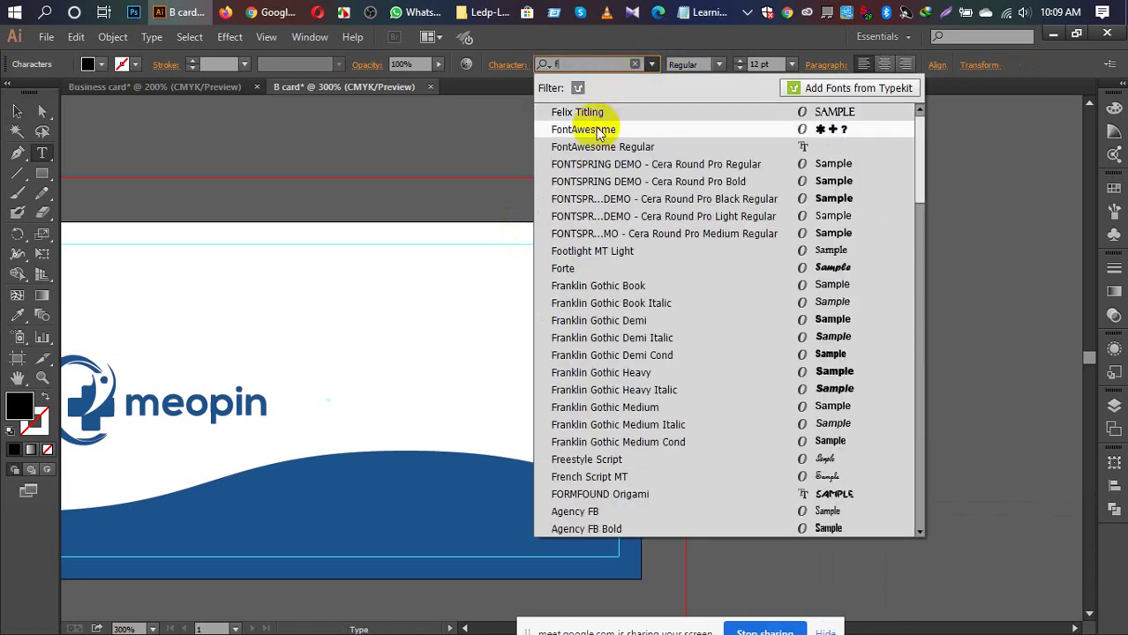
key(Escape)
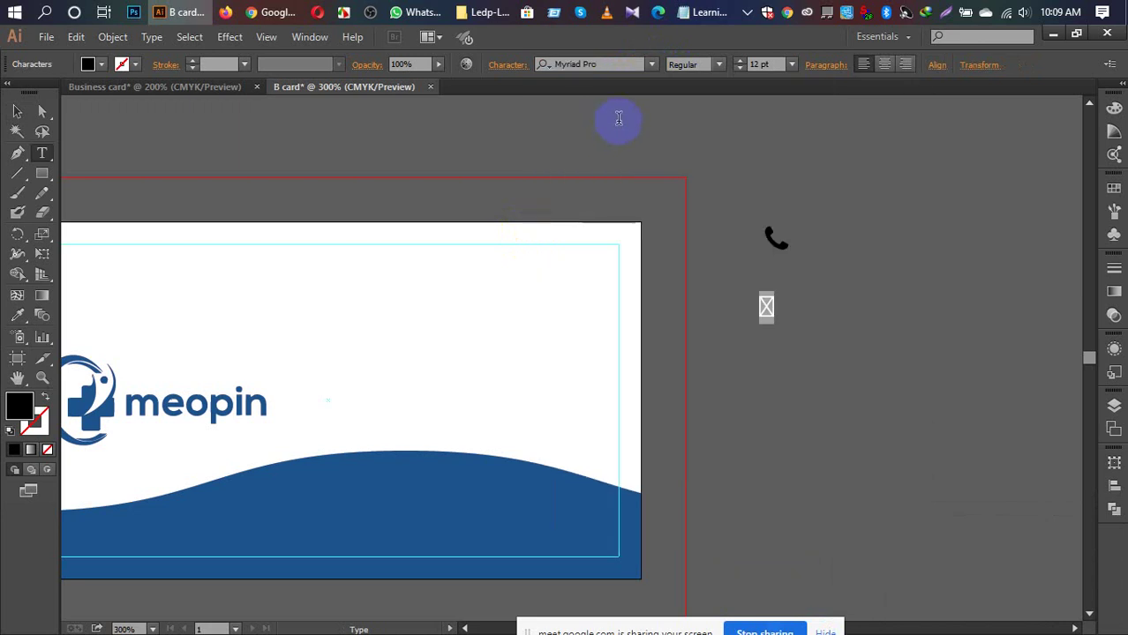
key(Escape)
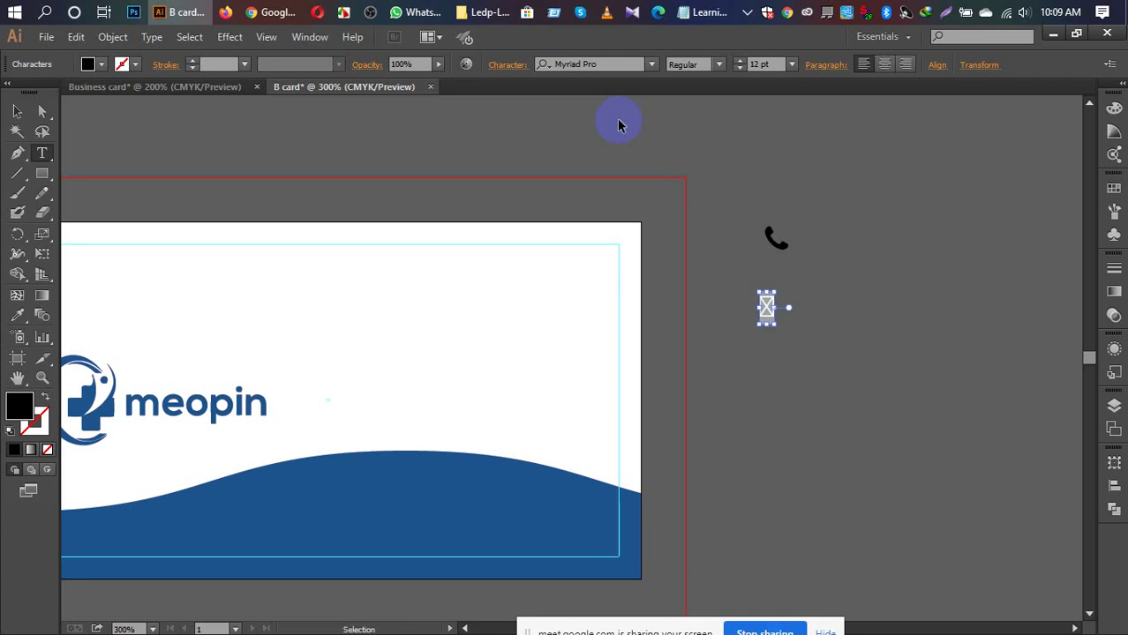
key(Return)
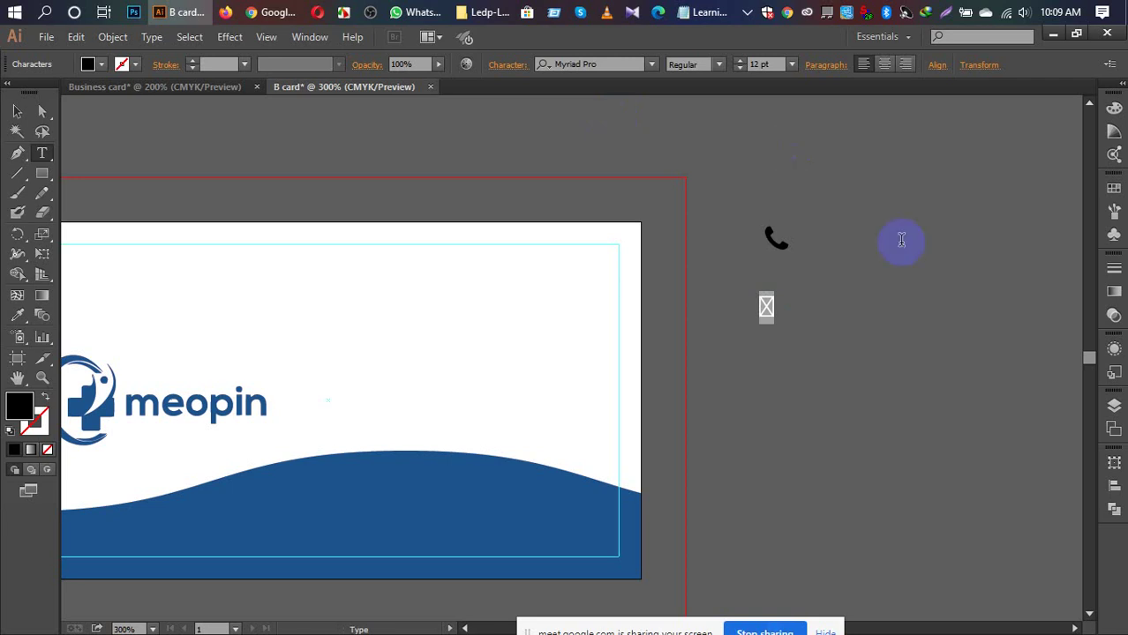
click(13, 114)
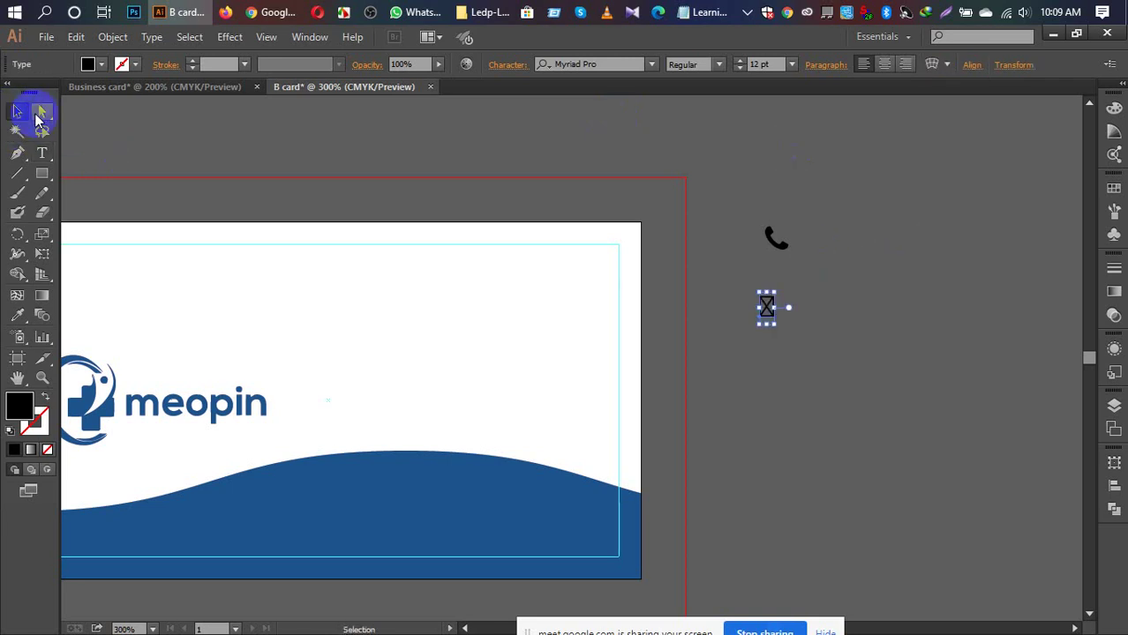
click(164, 146)
click(706, 333)
click(764, 308)
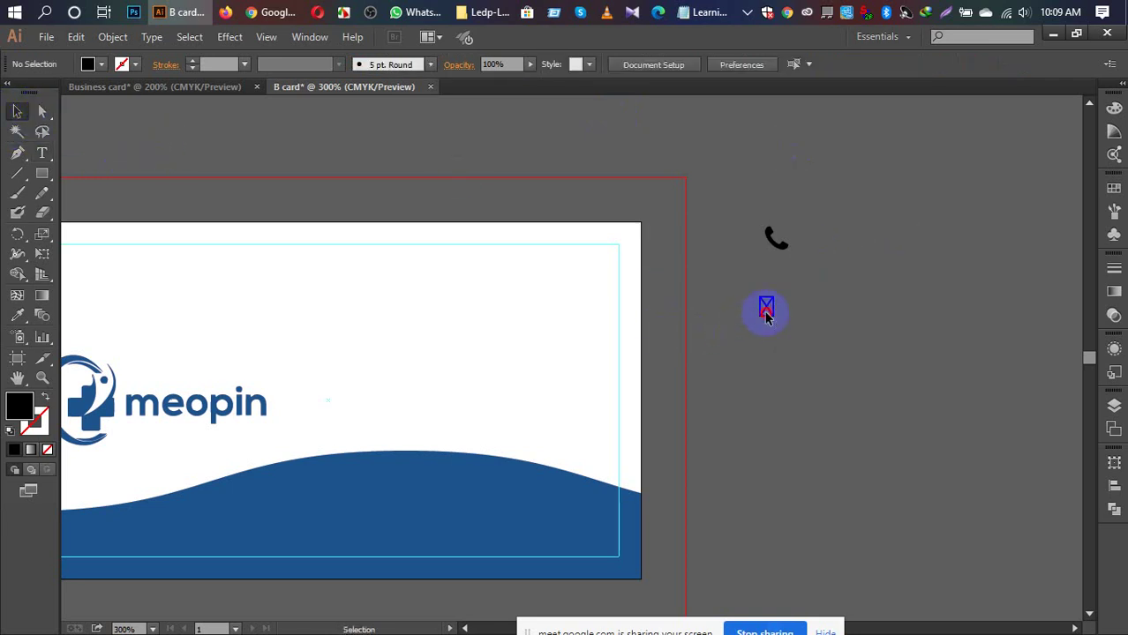
Step: Copy the fa-paper-plane glyph from the cheatsheet and return to the B card
mouse_move(273, 12)
click(220, 75)
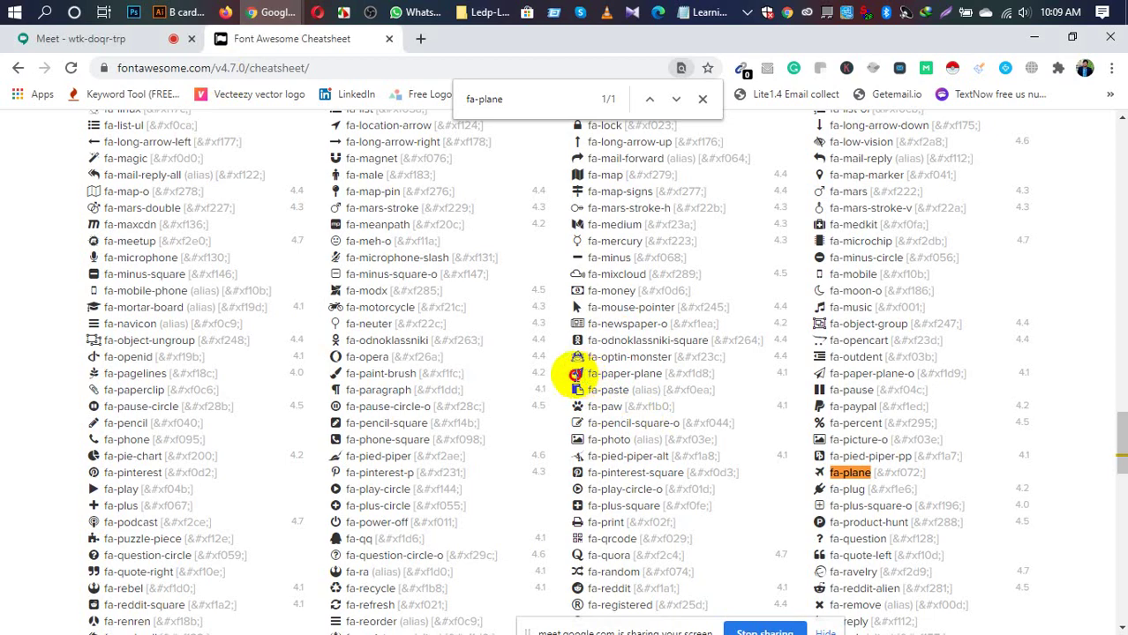
right_click(579, 375)
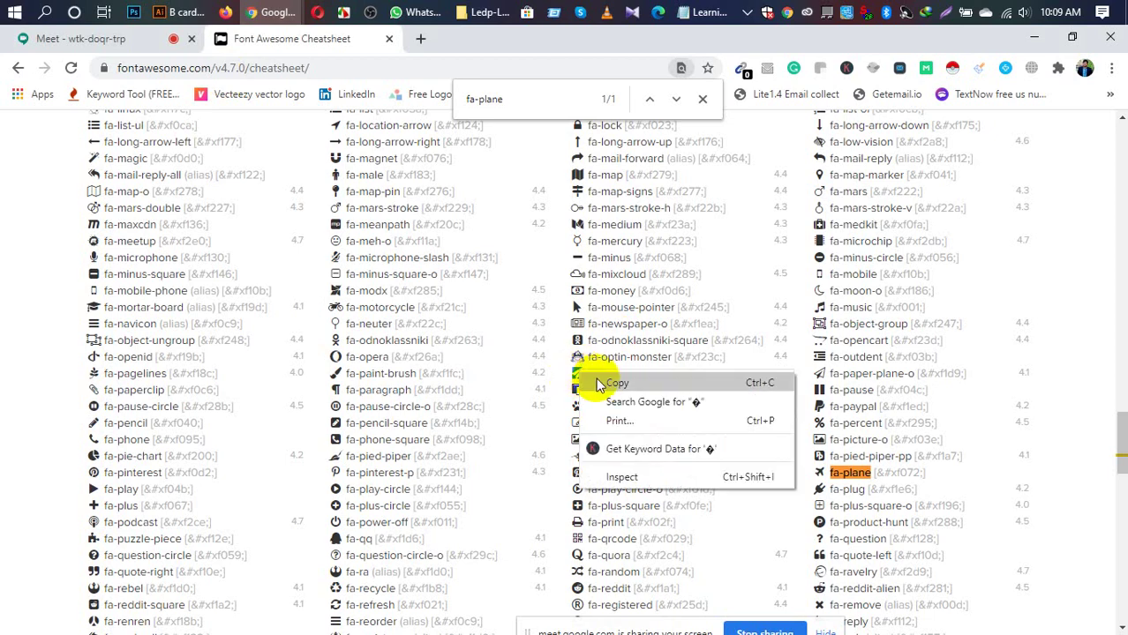
click(605, 381)
click(162, 12)
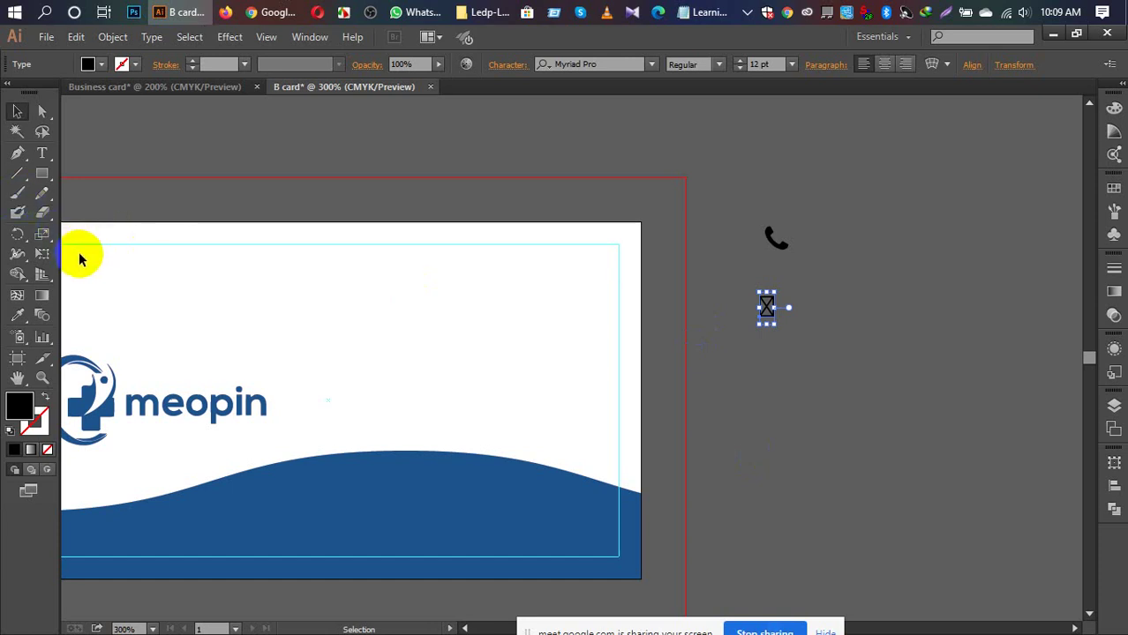
Step: Paste the paper-plane character as new text below the icons and apply FontAwesome
key(t)
click(788, 364)
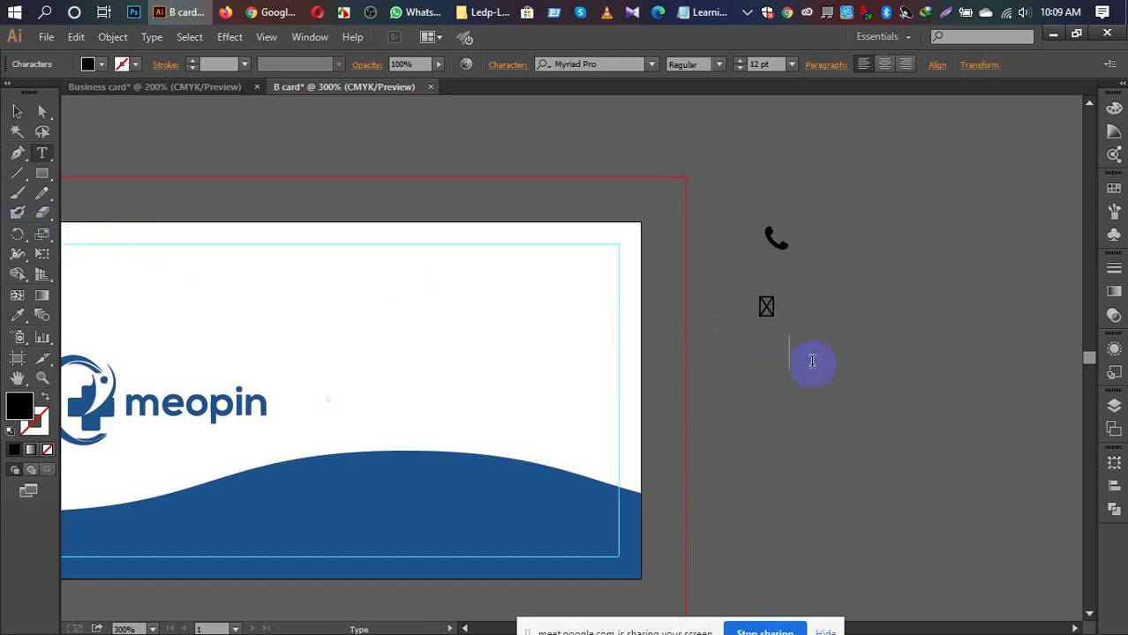
click(785, 359)
key(ctrl+v)
double_click(795, 353)
click(604, 66)
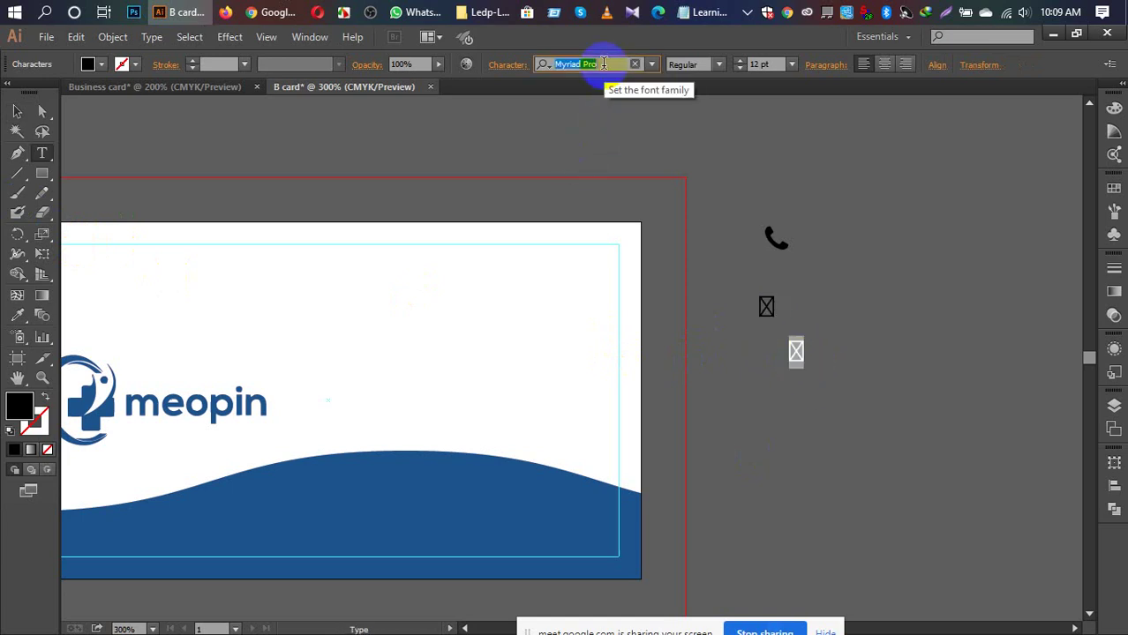
text(fo)
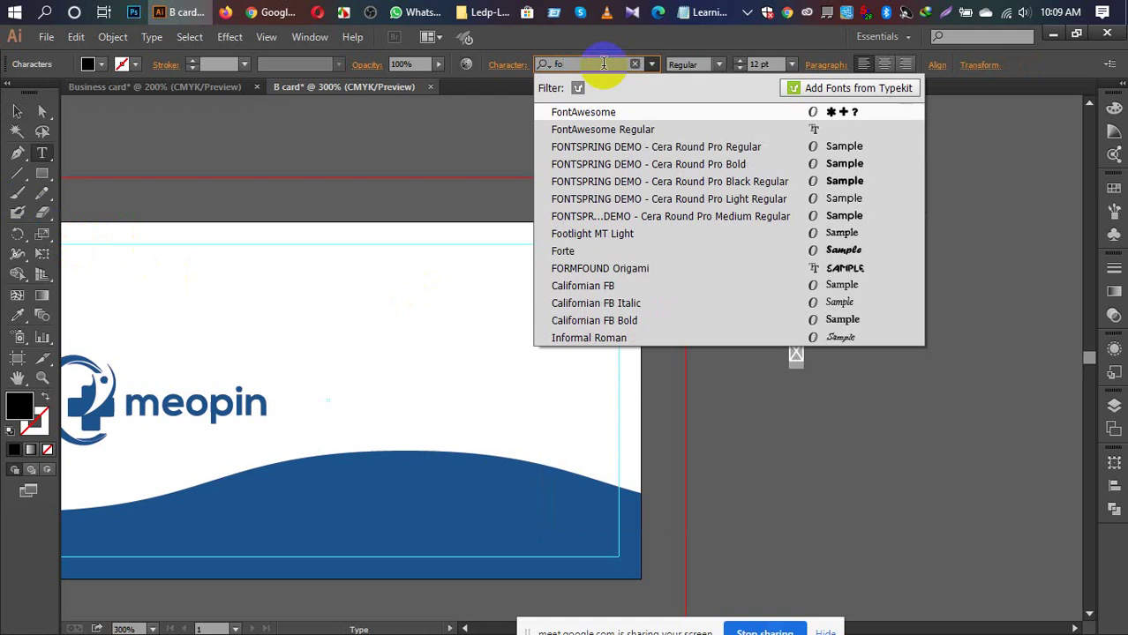
click(594, 107)
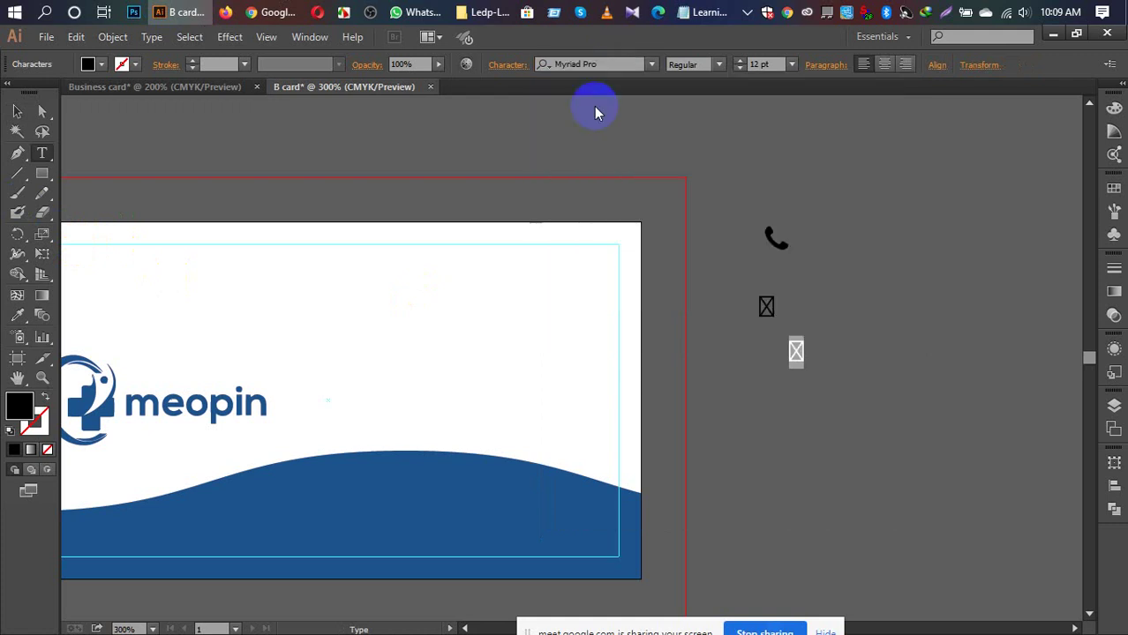
Step: Retry setting the pasted character's font to FontAwesome
click(613, 62)
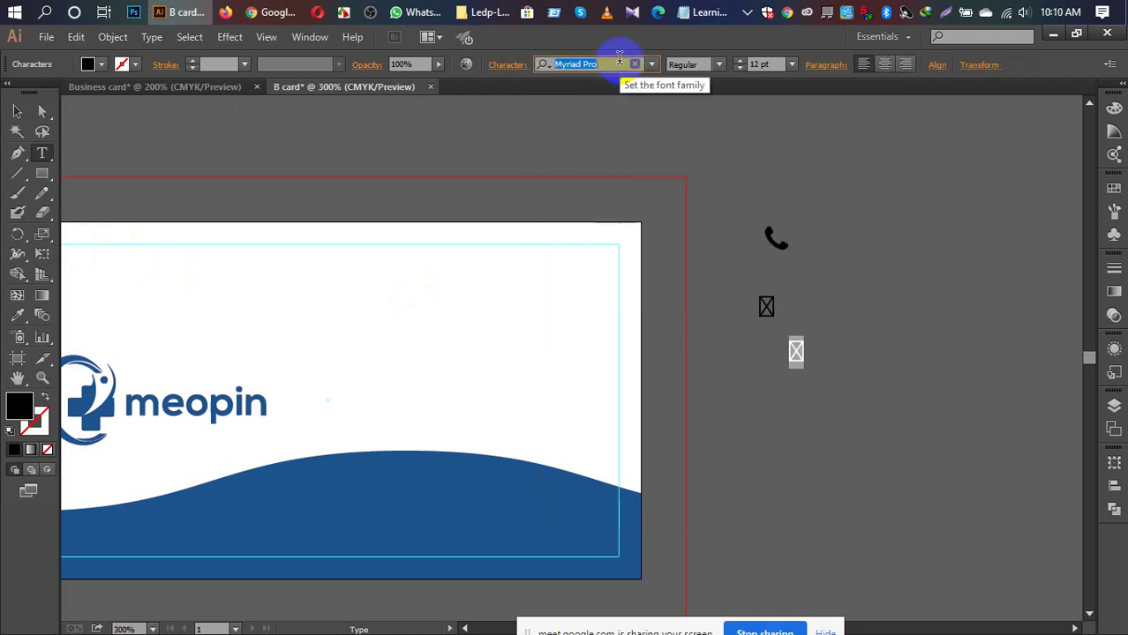
text(font)
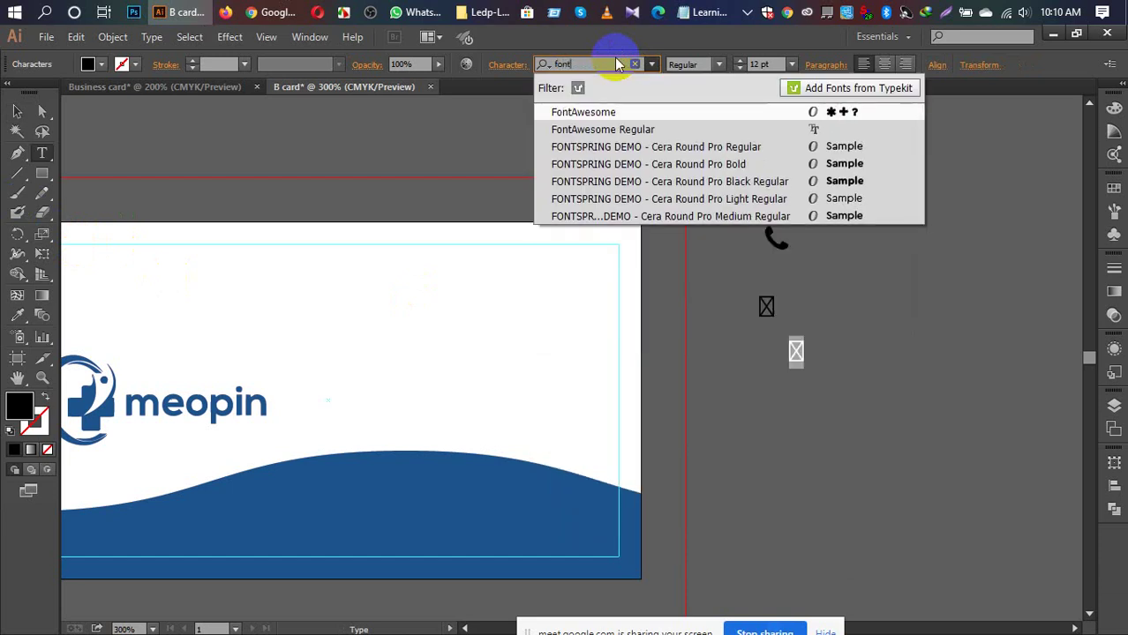
key(Escape)
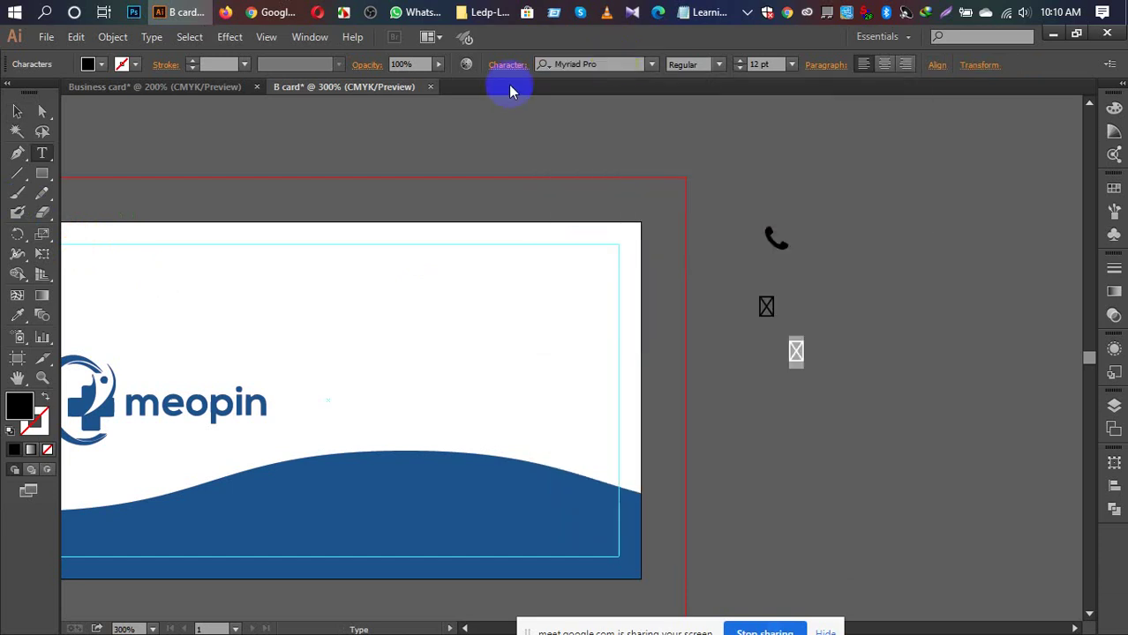
click(611, 62)
key(BackSpace)
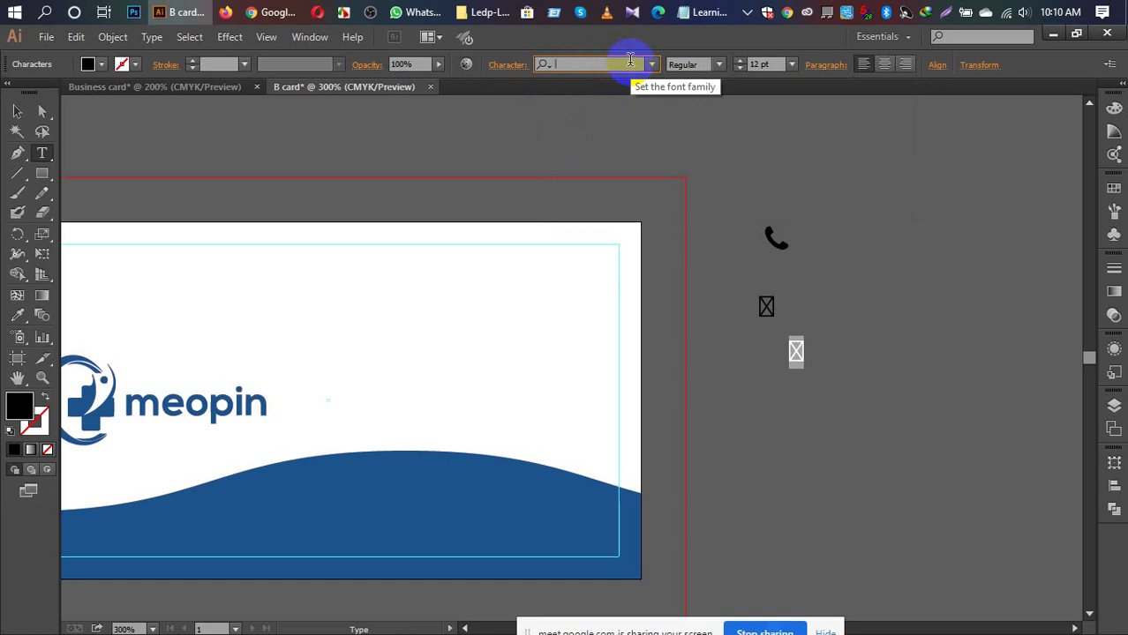
text(font)
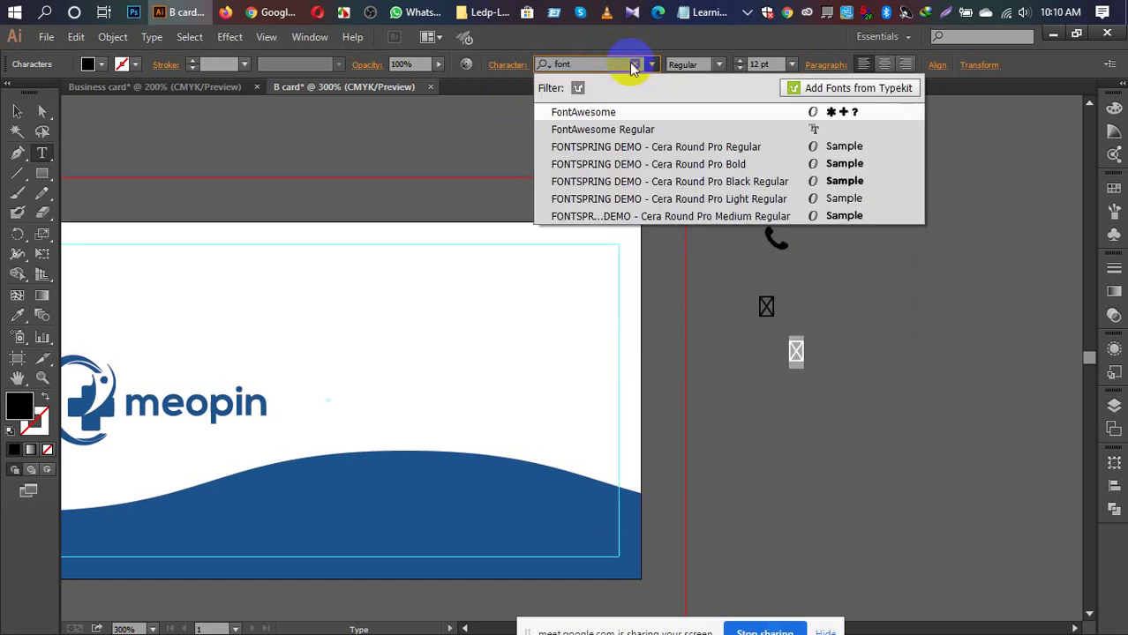
click(632, 67)
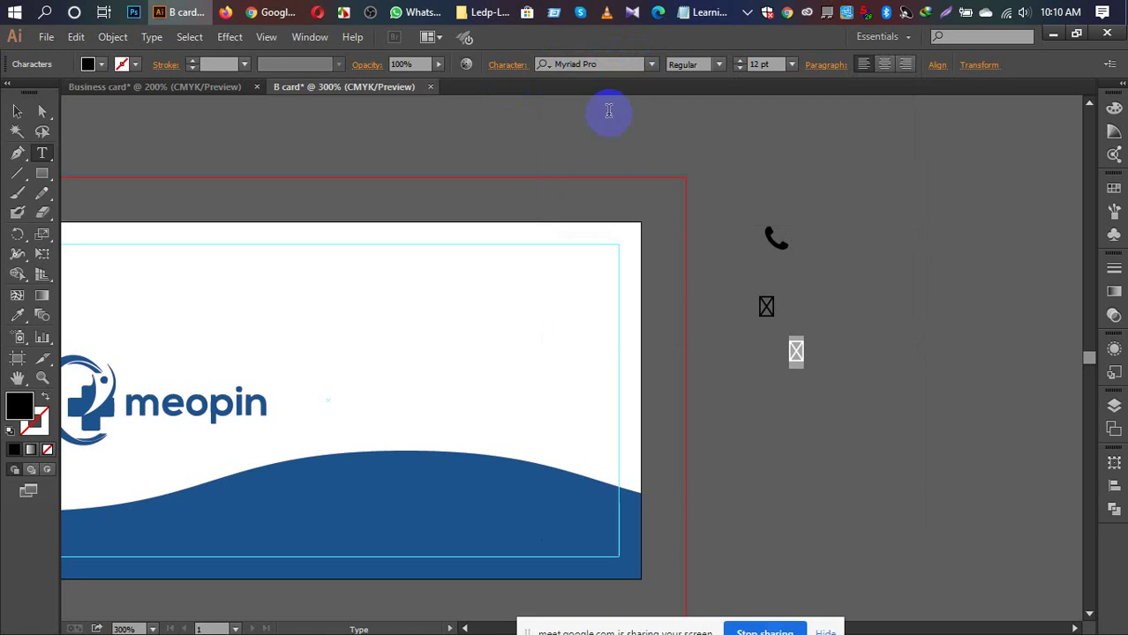
Step: Delete both missing-glyph boxes from the pasteboard
click(24, 113)
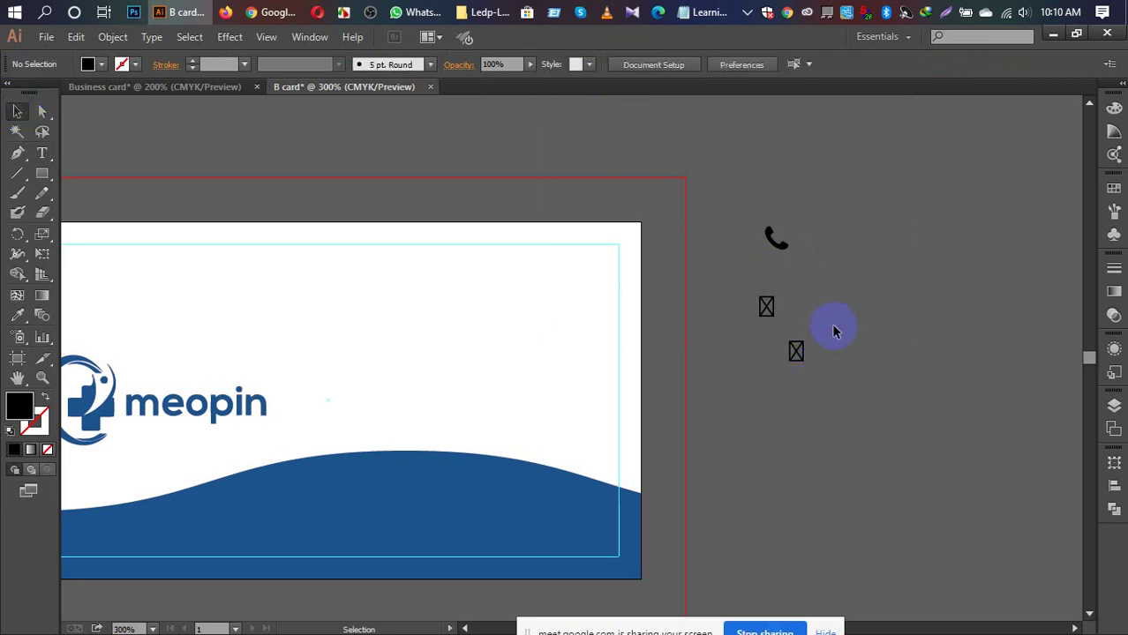
click(766, 306)
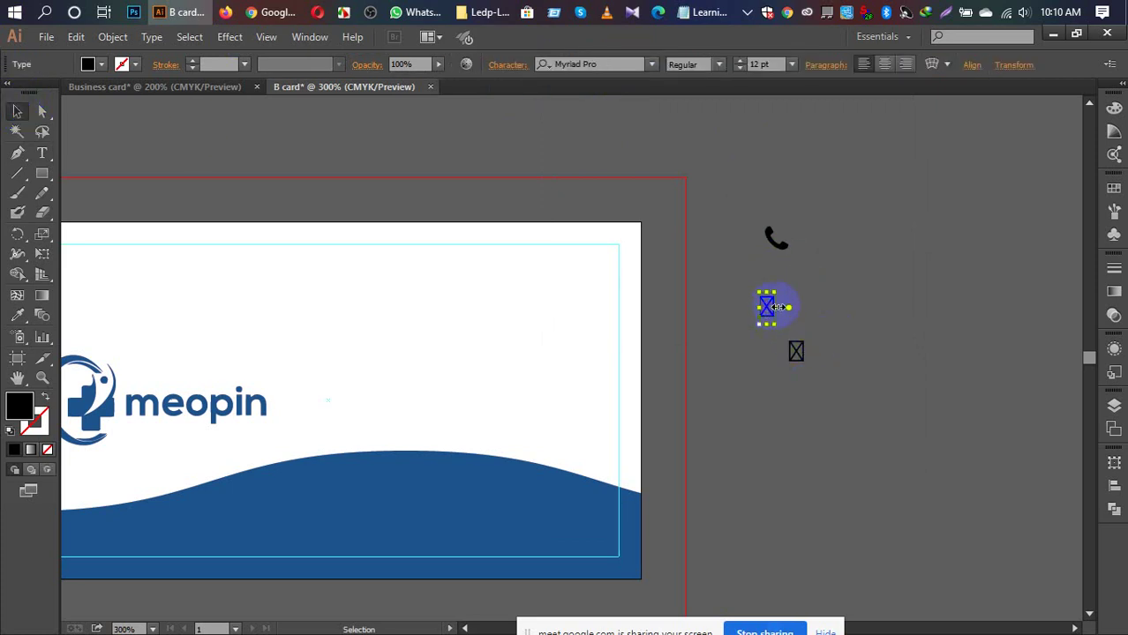
key(Delete)
click(796, 347)
key(Delete)
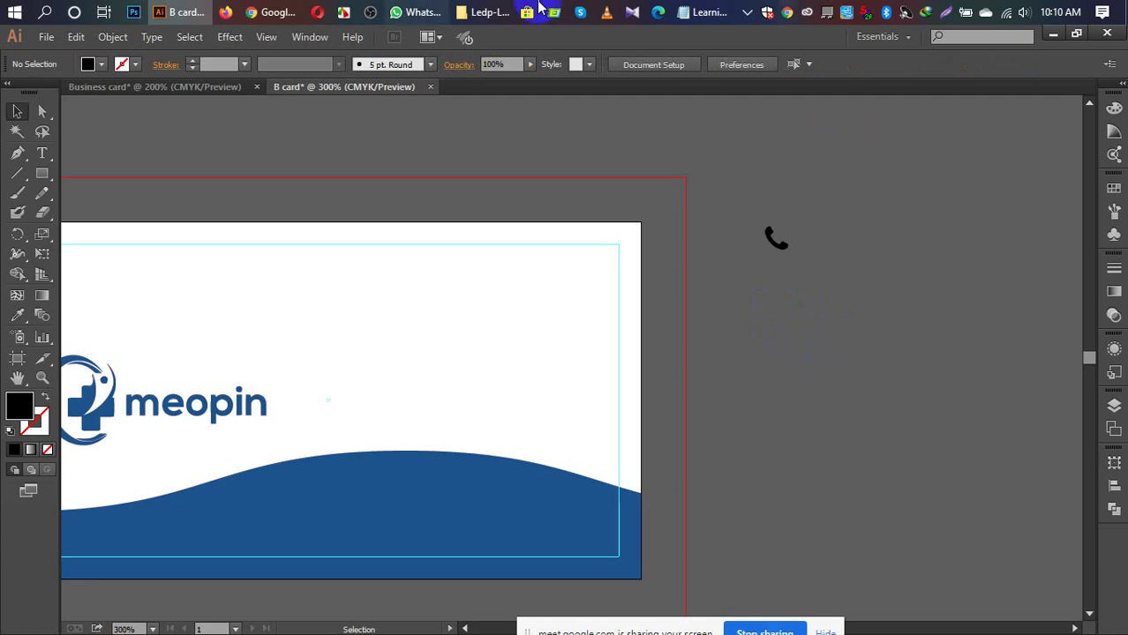
Step: Recopy the fa-paper-plane glyph from the cheatsheet and return to Illustrator
mouse_move(285, 17)
click(210, 117)
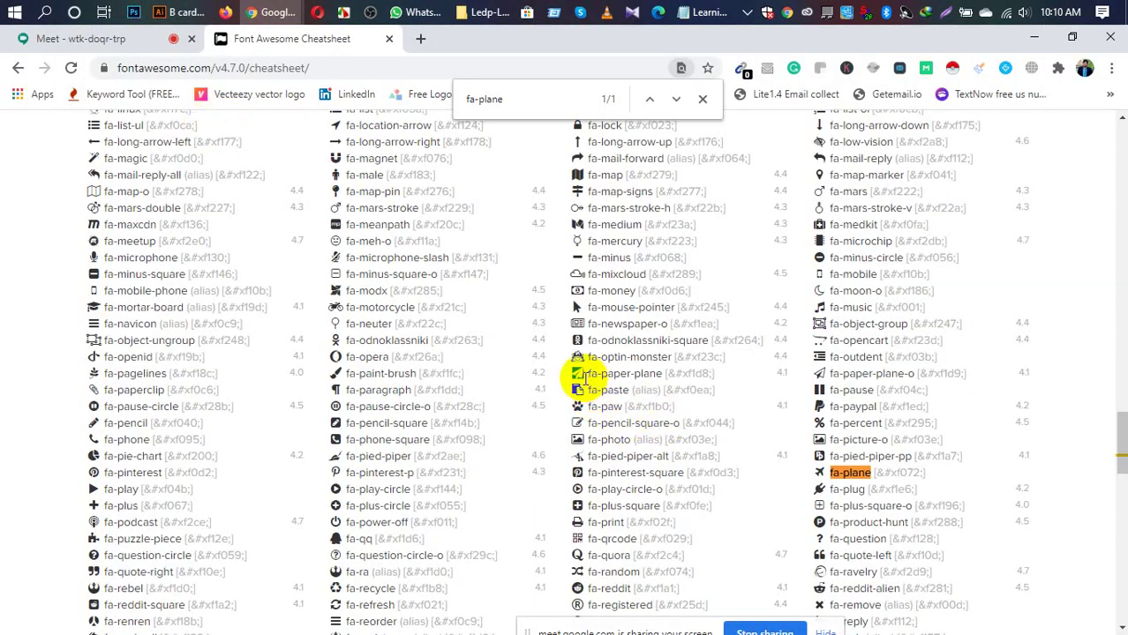
right_click(586, 375)
click(605, 388)
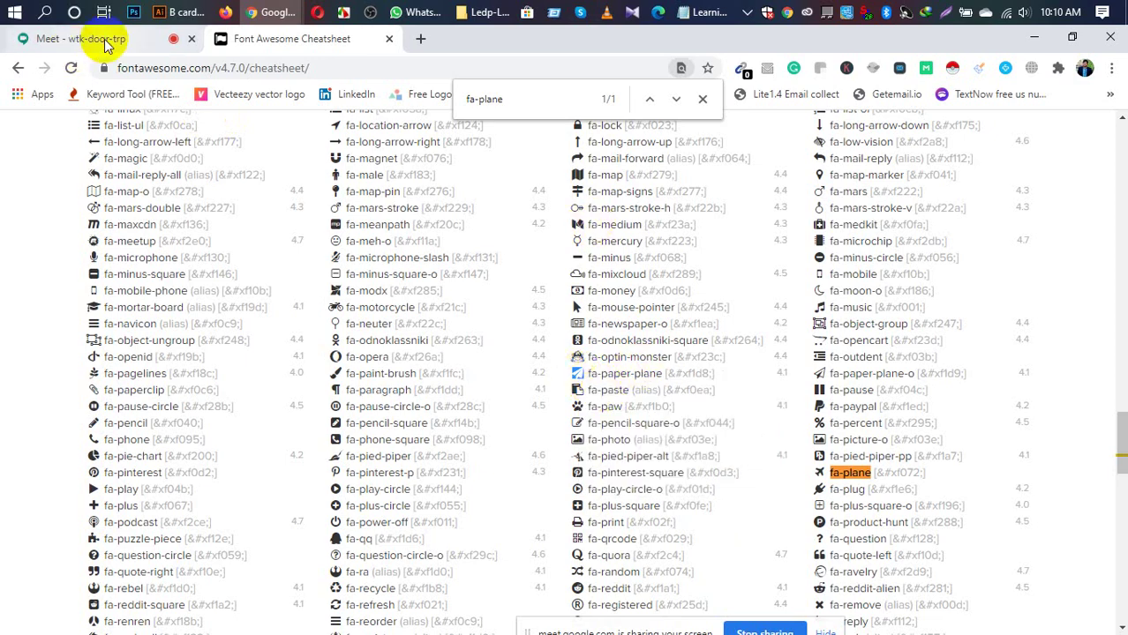
click(181, 12)
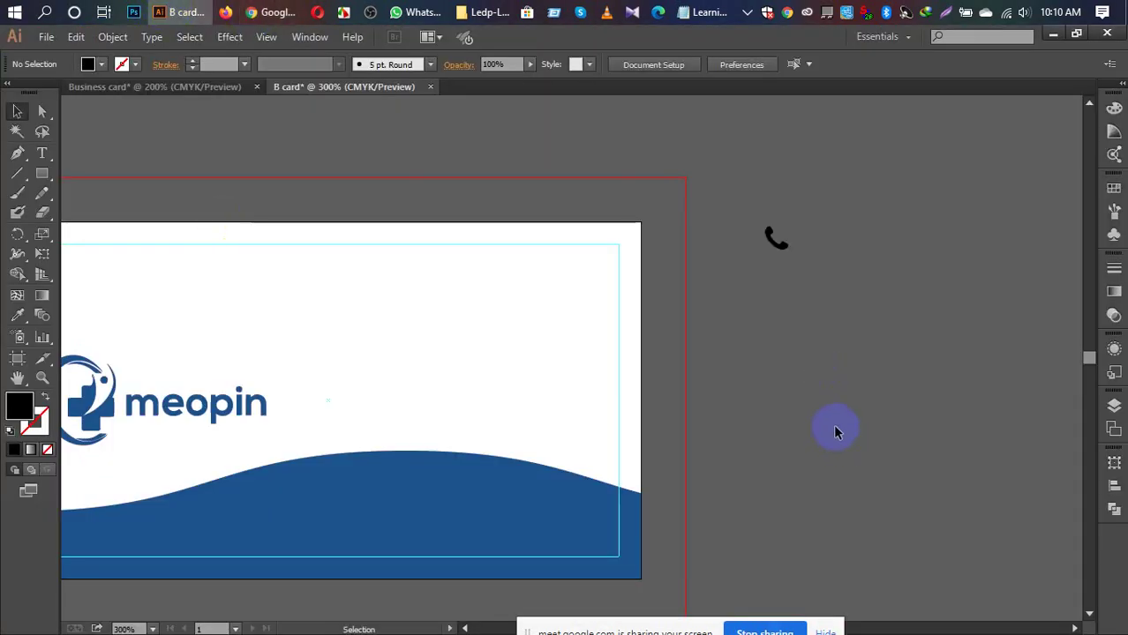
Step: Duplicate the phone icon below the original and select the copied glyph's text
click(784, 244)
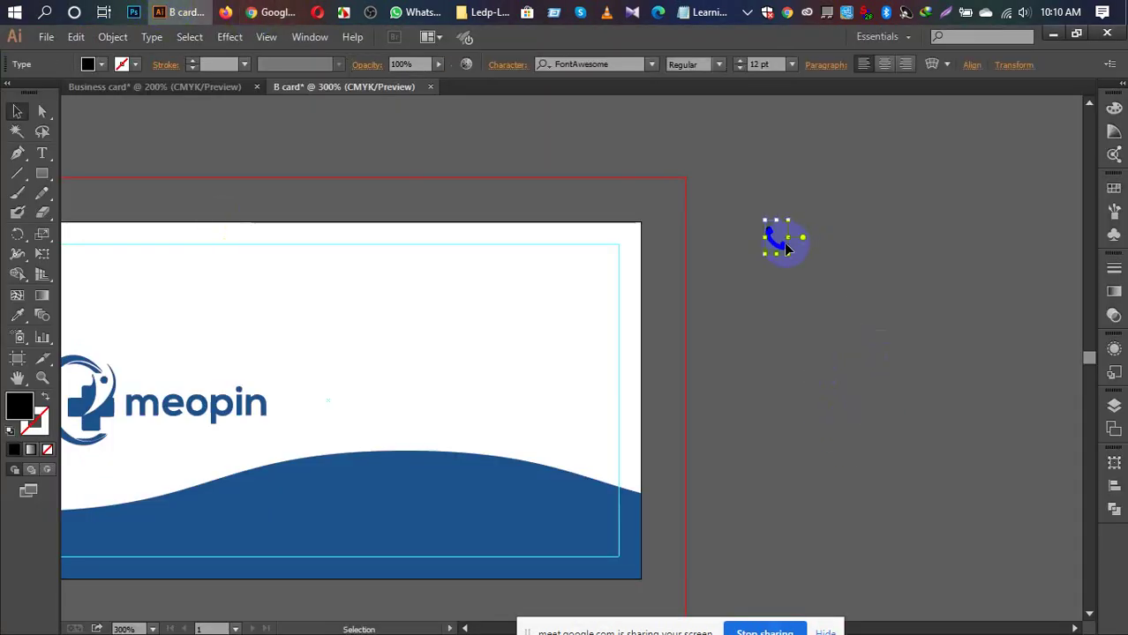
drag(789, 250, 790, 299)
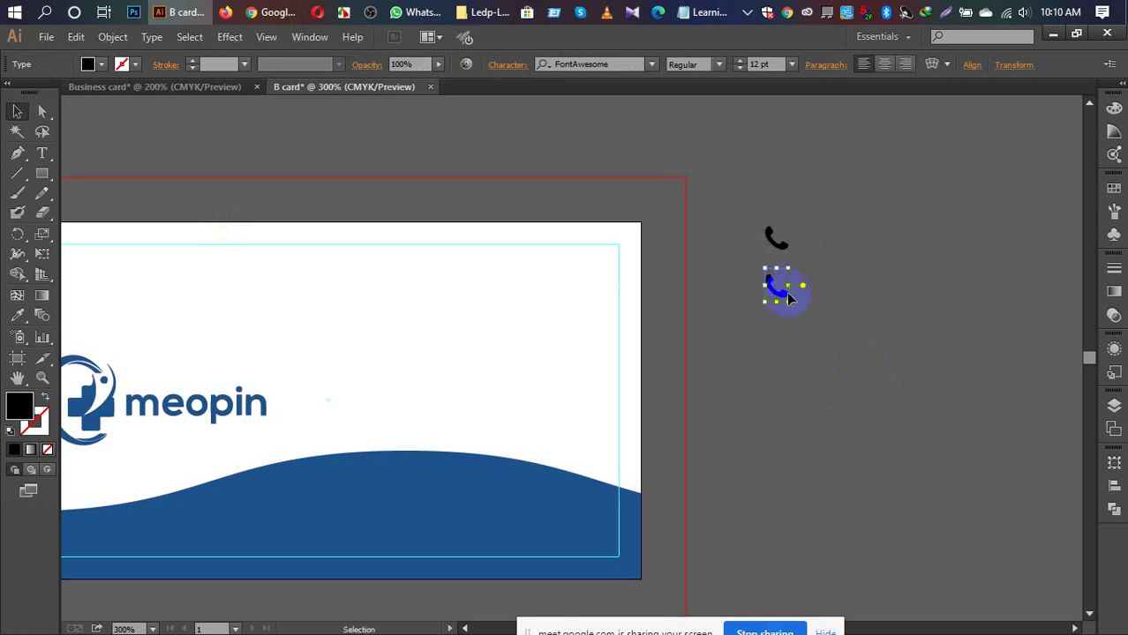
key(t)
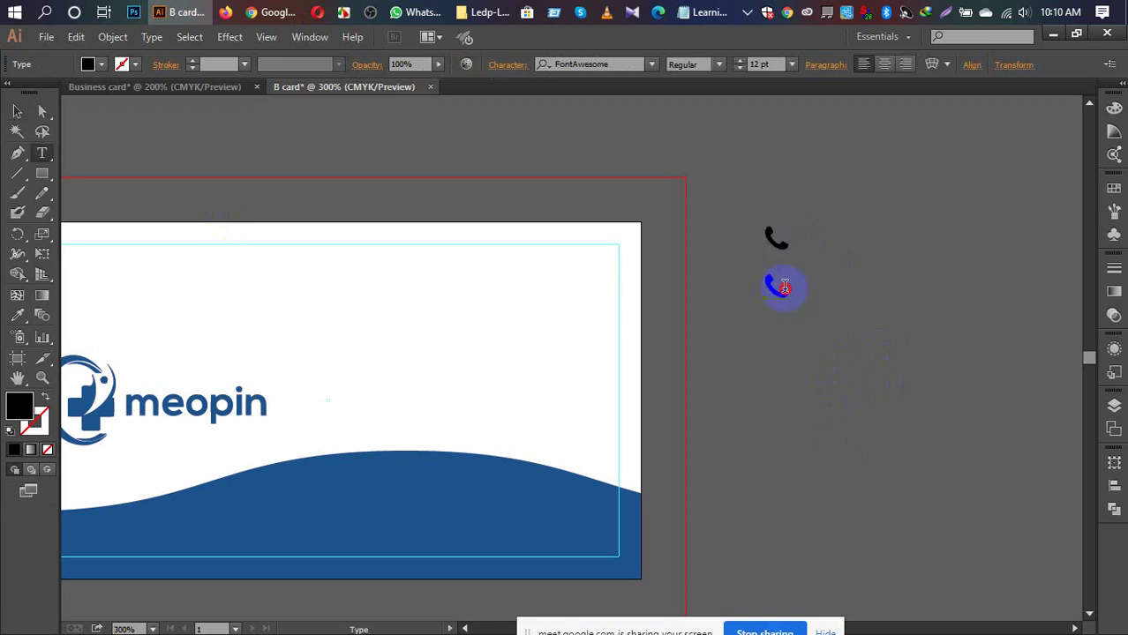
double_click(785, 286)
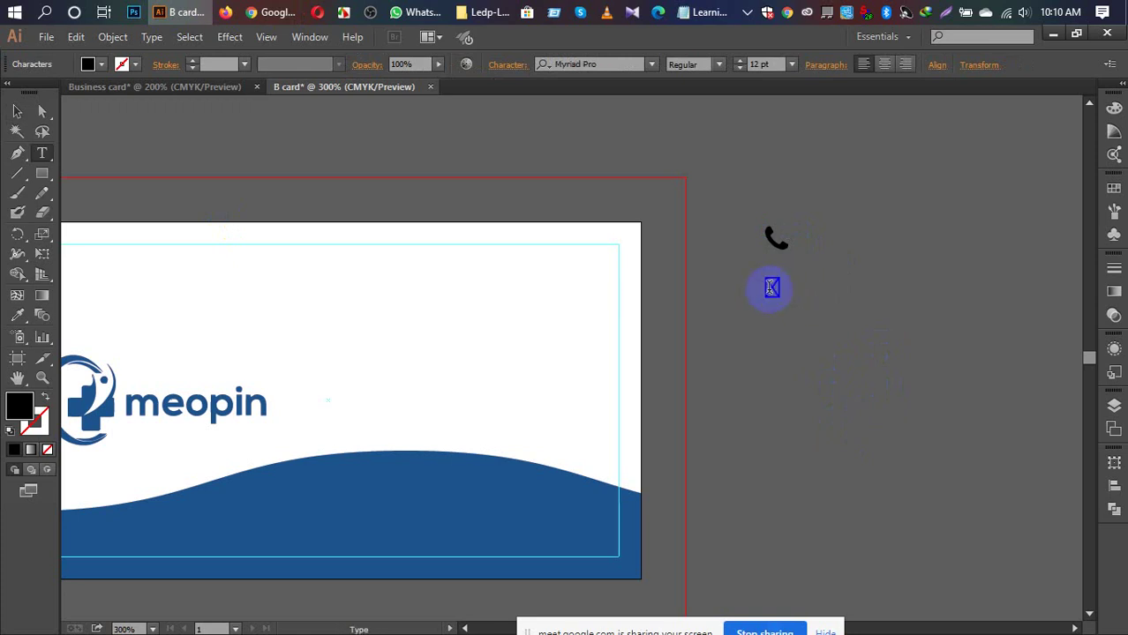
click(772, 289)
click(755, 287)
drag(762, 289, 775, 287)
click(744, 284)
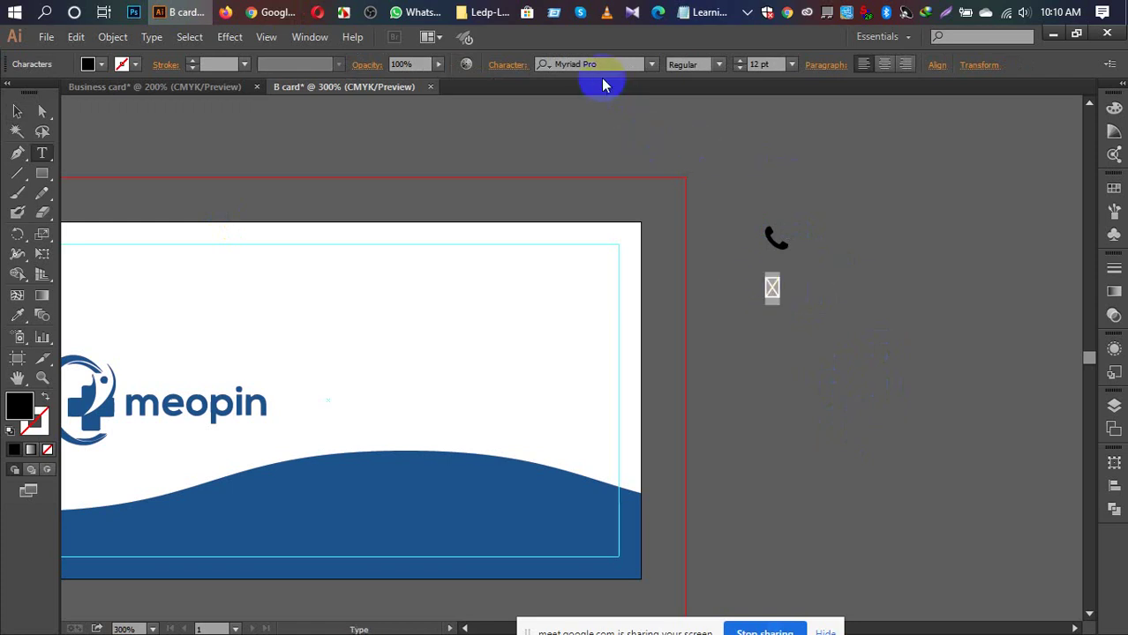
Step: Try a FontAwesome font on the broken glyph, cancel, and delete it
click(608, 64)
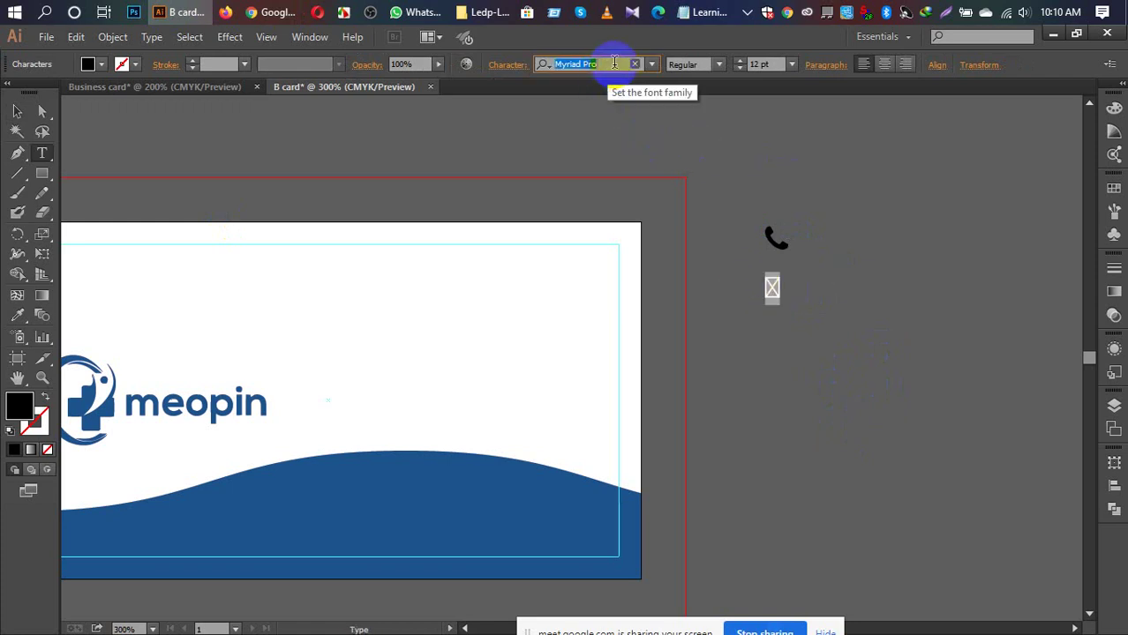
text(Font)
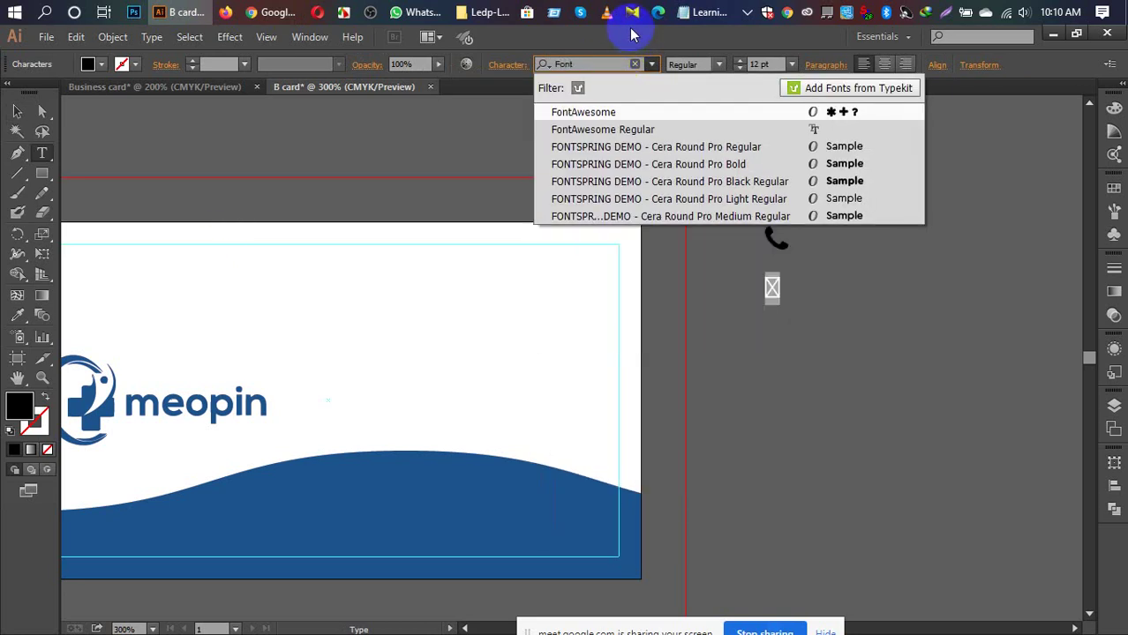
key(Escape)
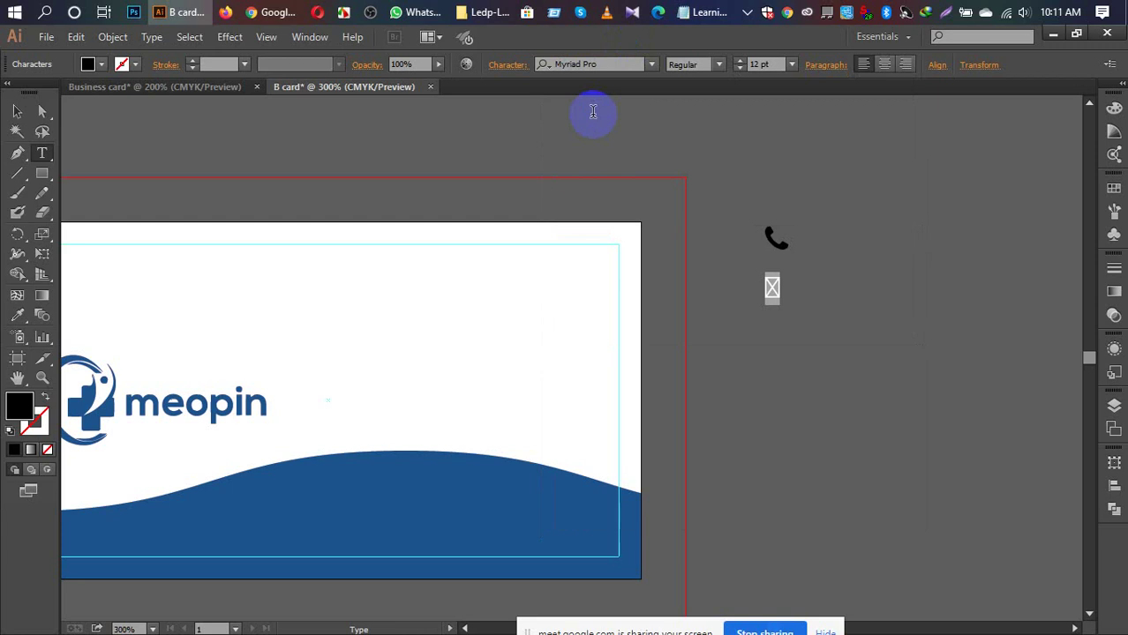
click(17, 111)
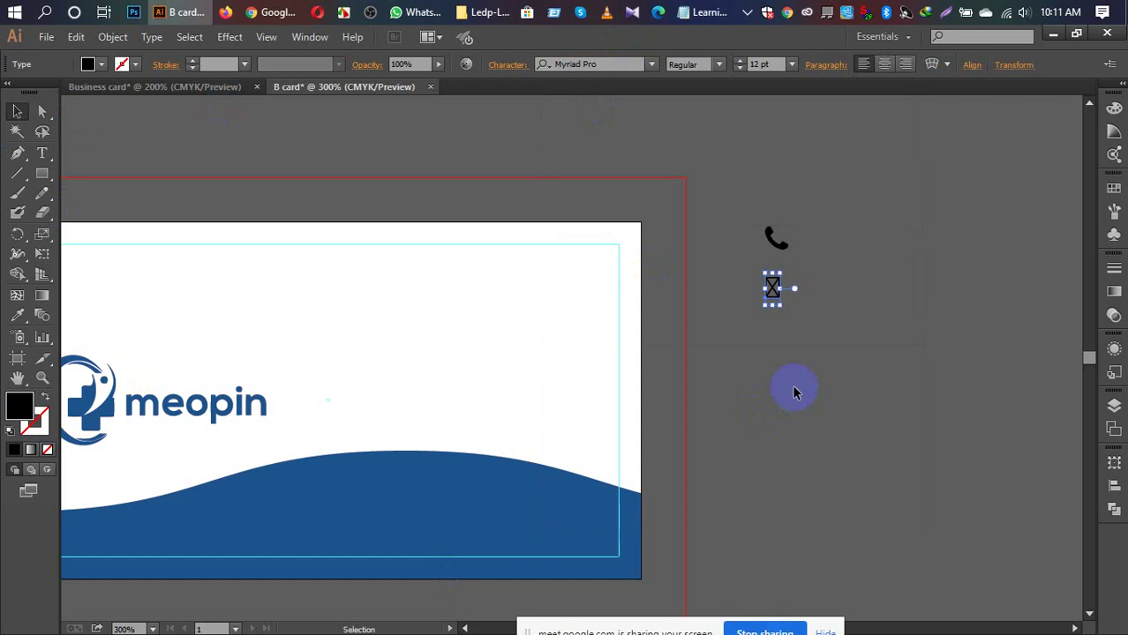
key(Delete)
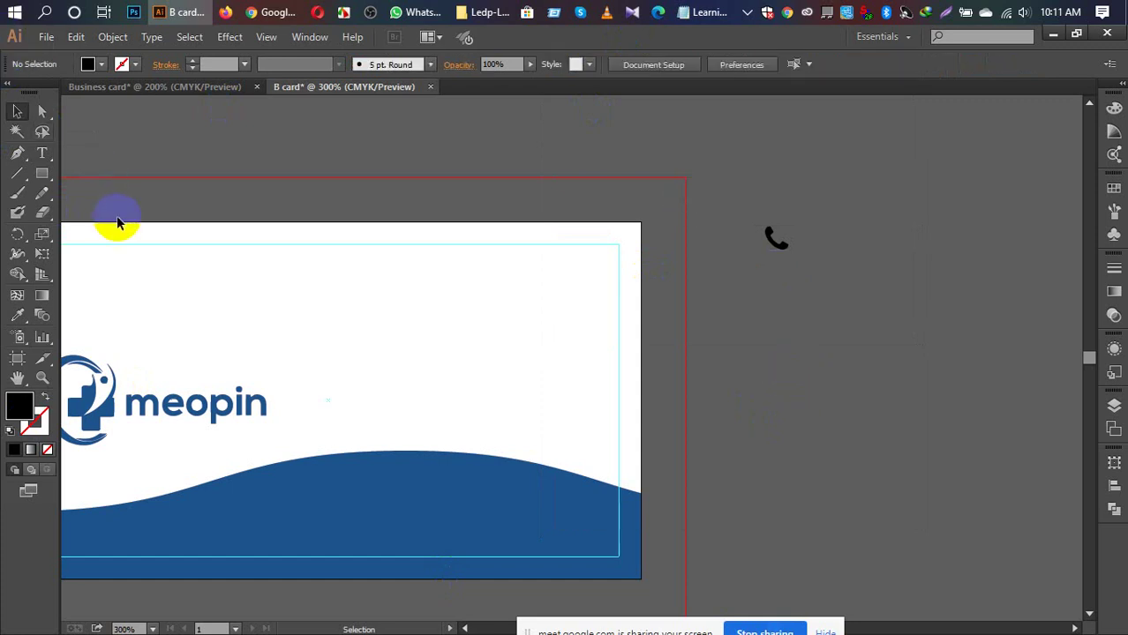
click(42, 153)
click(809, 348)
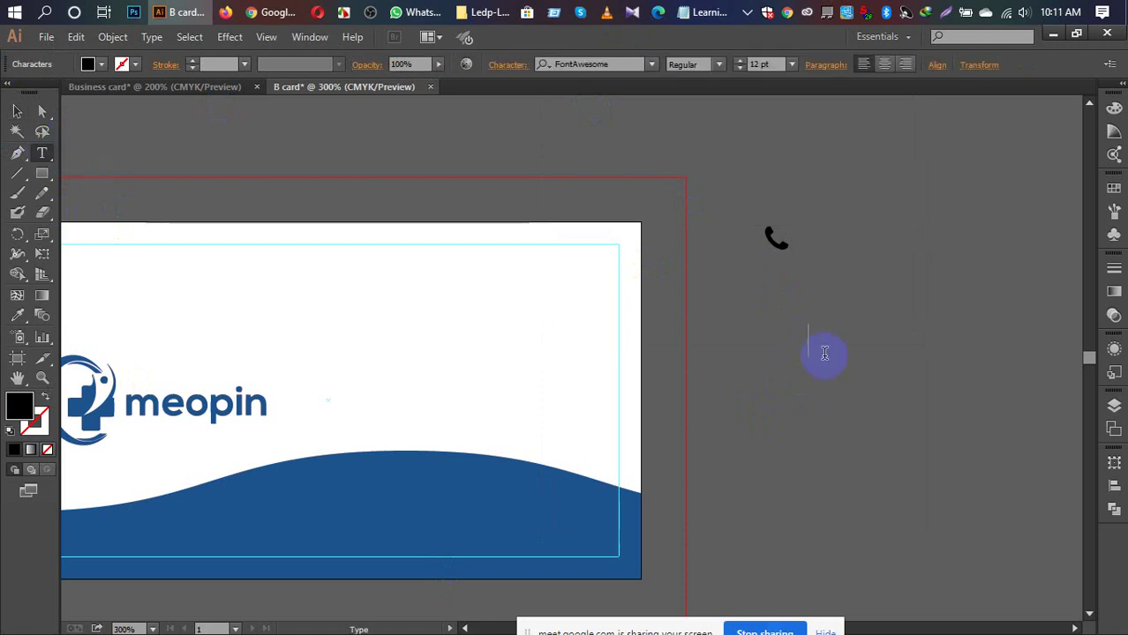
key(ctrl+v)
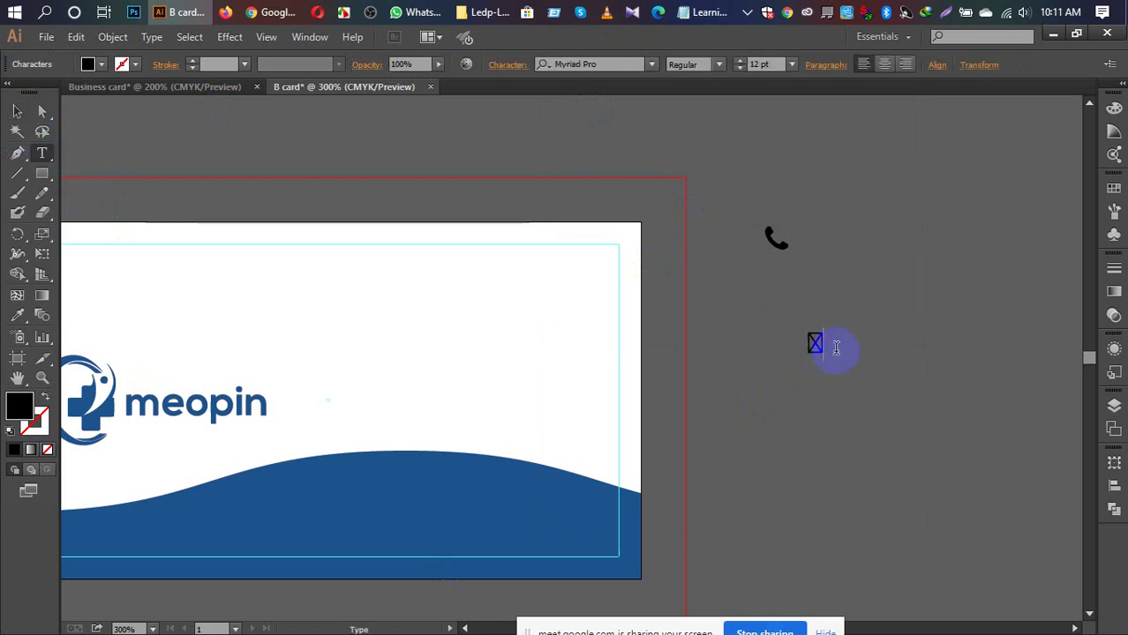
click(609, 63)
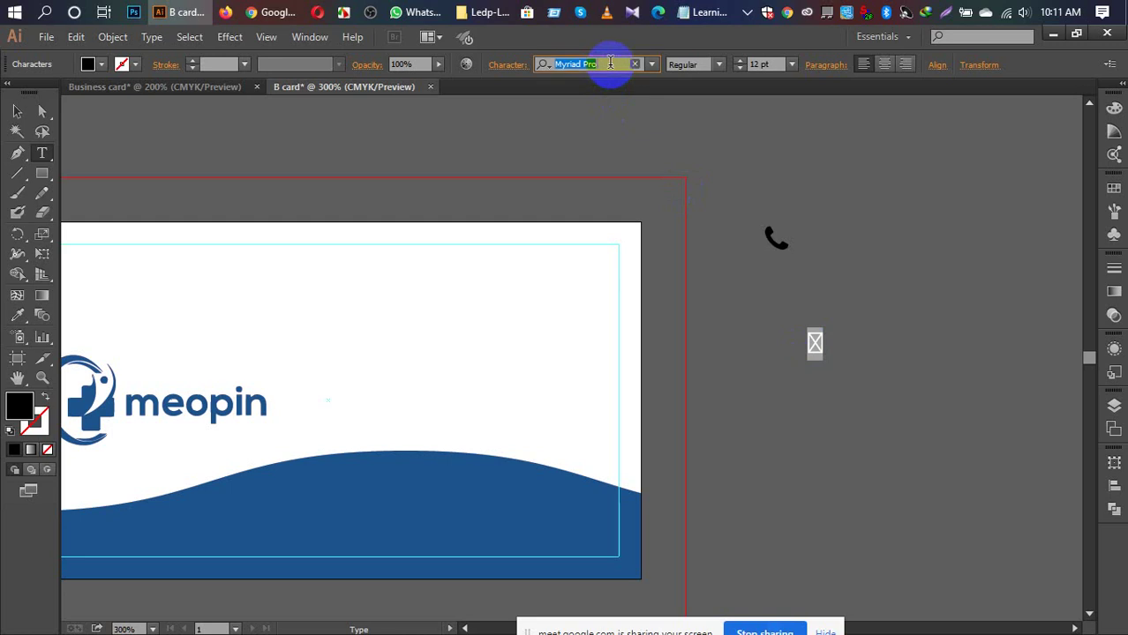
text(font)
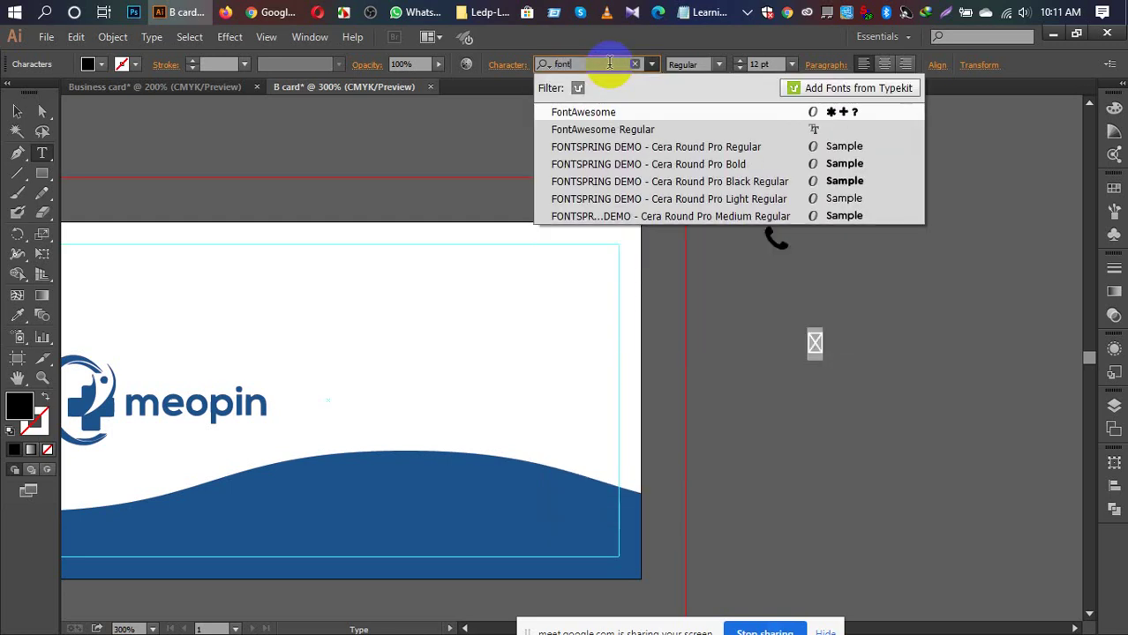
click(614, 130)
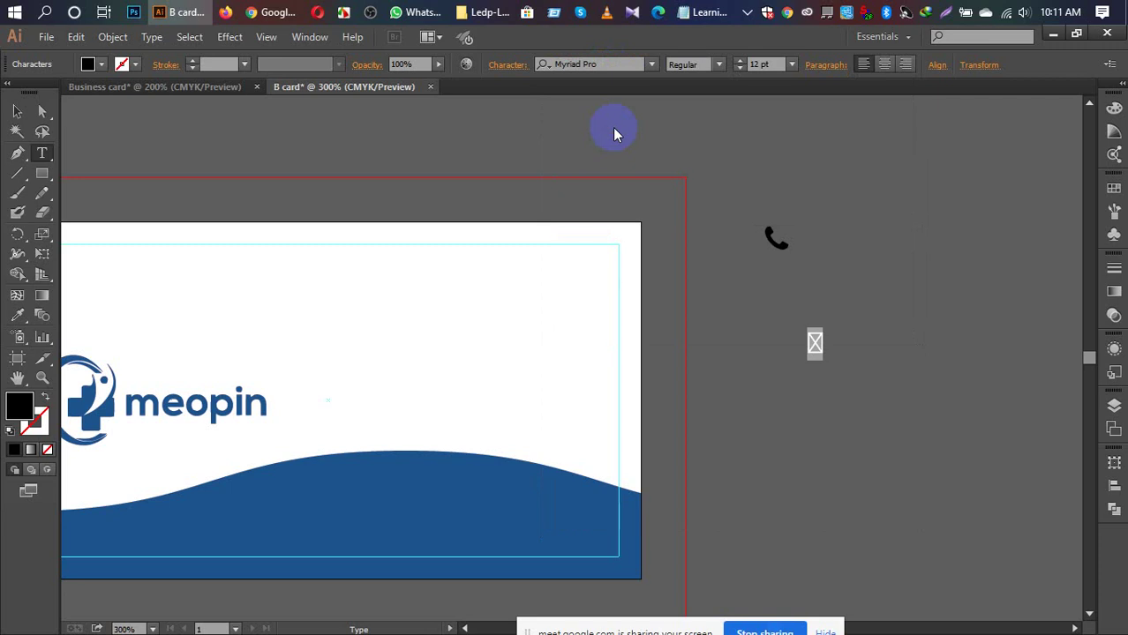
click(787, 239)
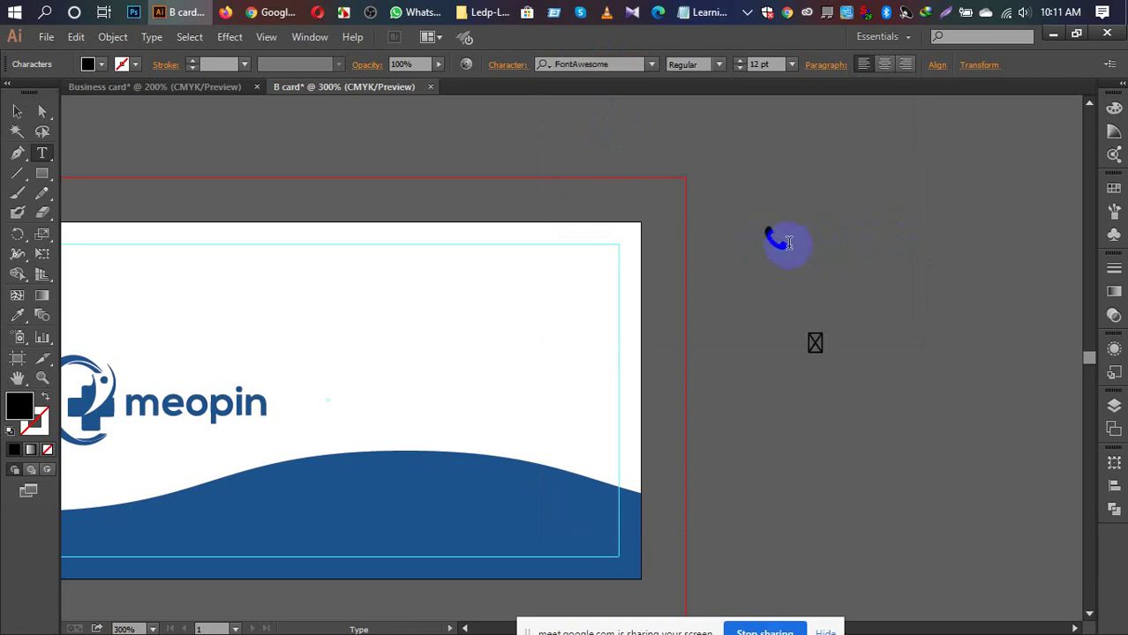
drag(788, 243, 756, 237)
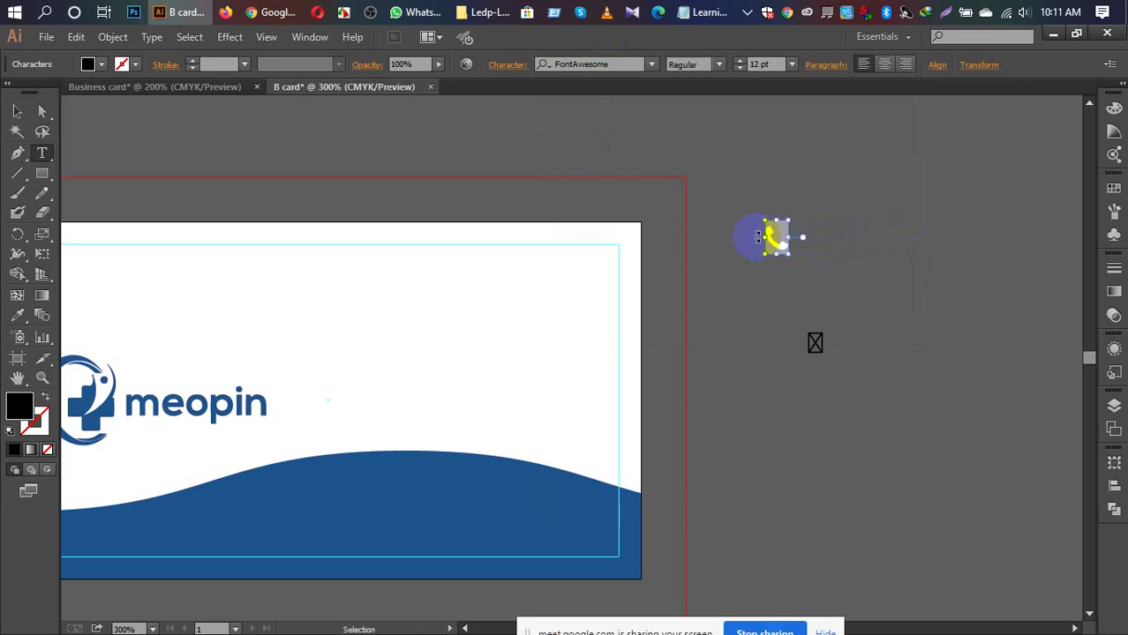
key(ctrl+v)
key(ctrl+z)
click(18, 115)
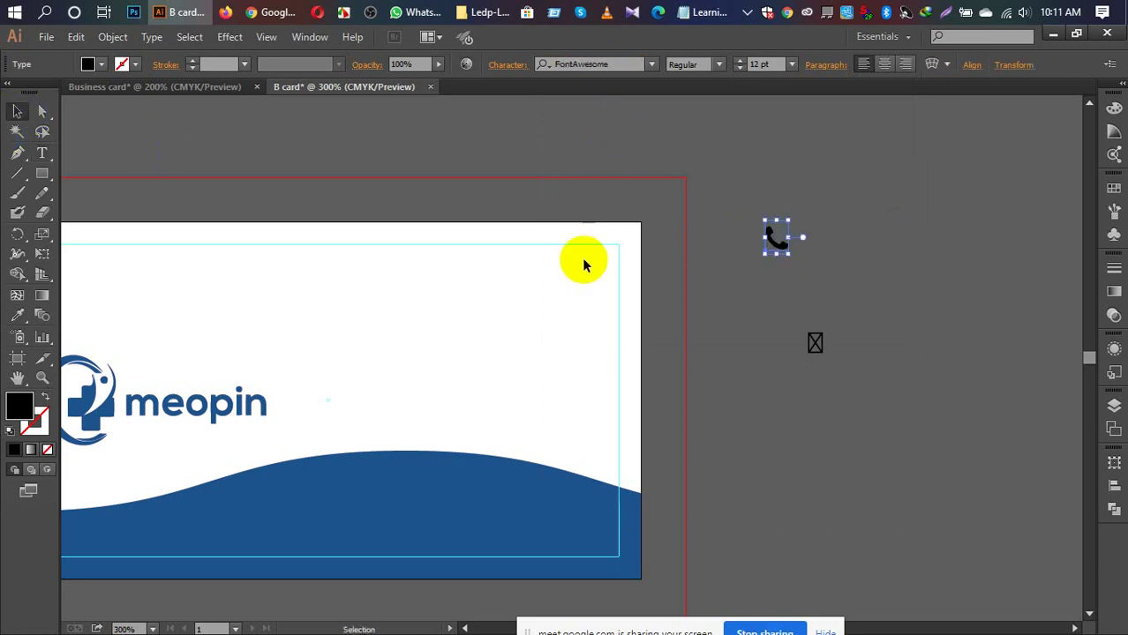
click(629, 155)
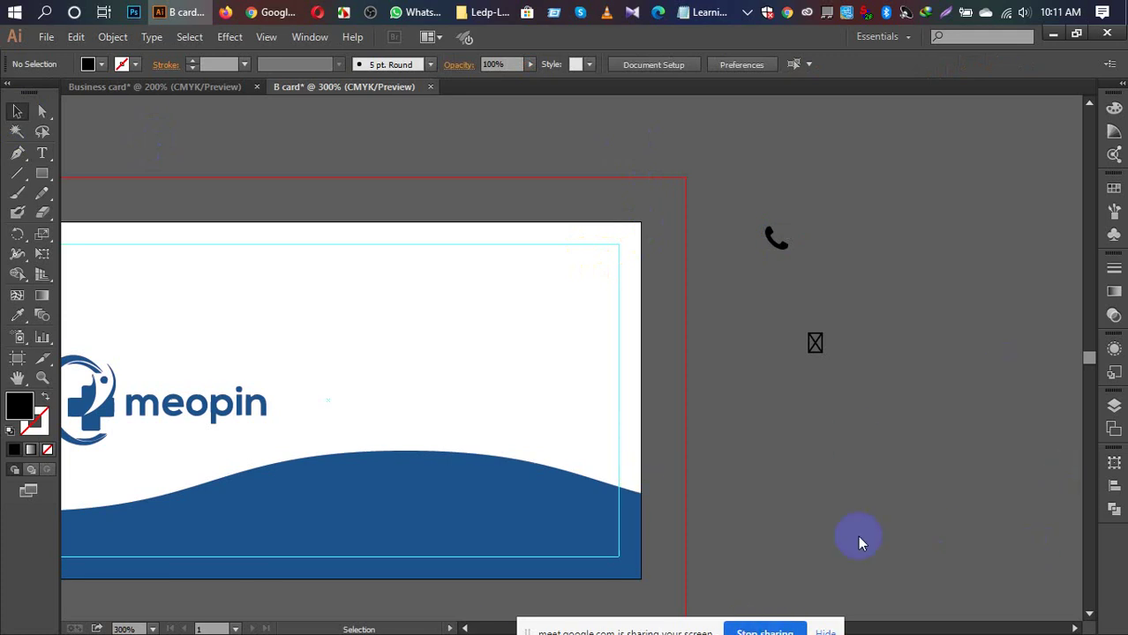
click(395, 368)
click(488, 436)
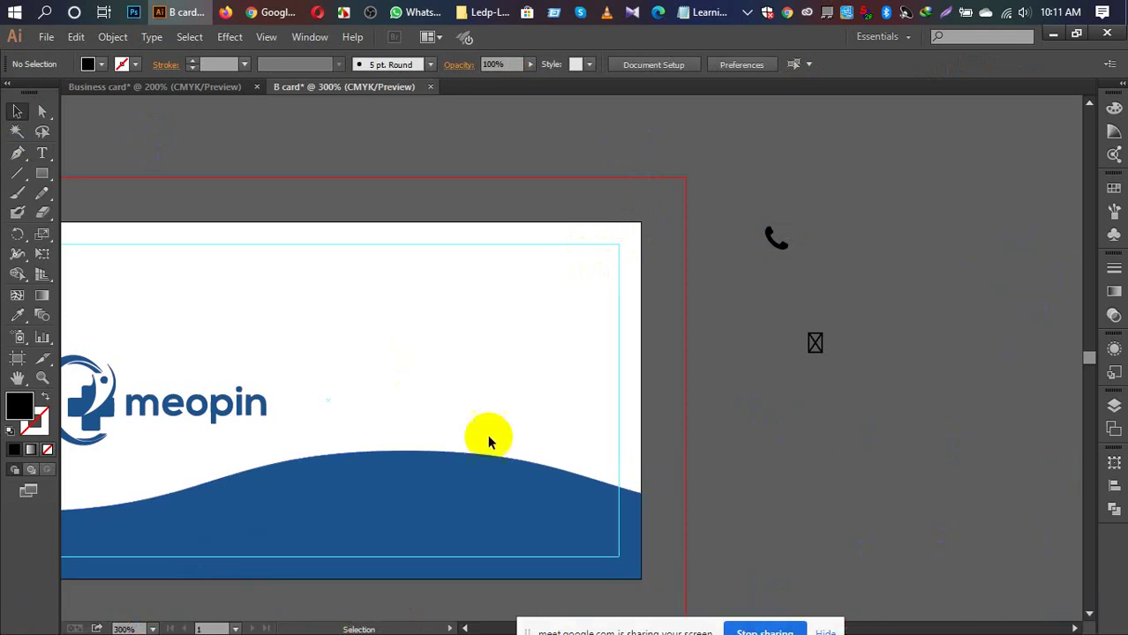
click(817, 345)
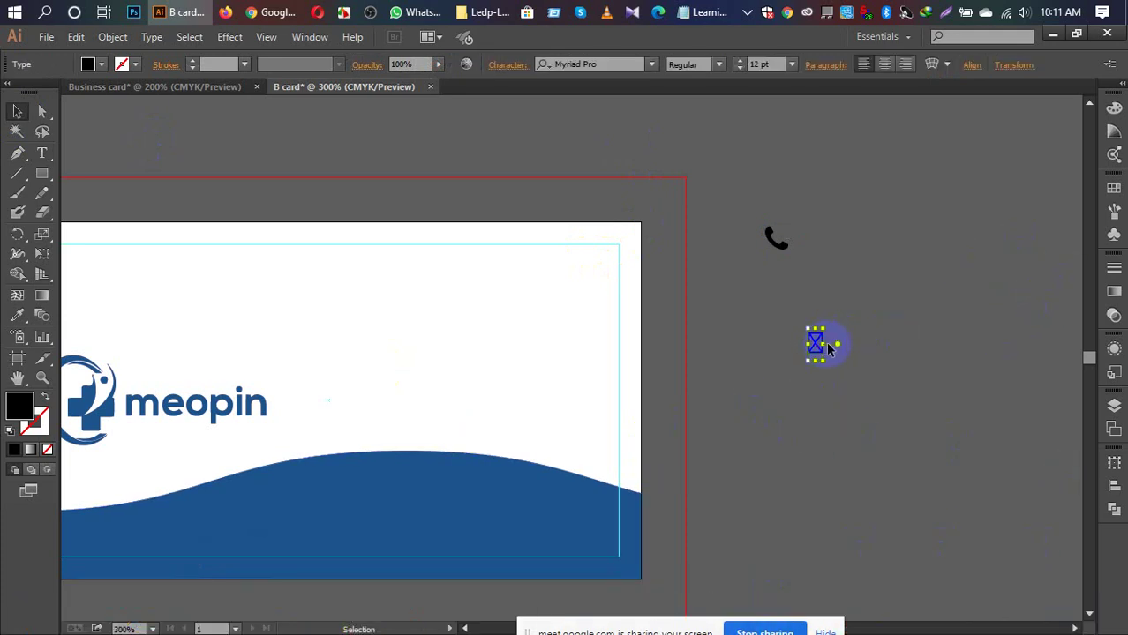
key(Delete)
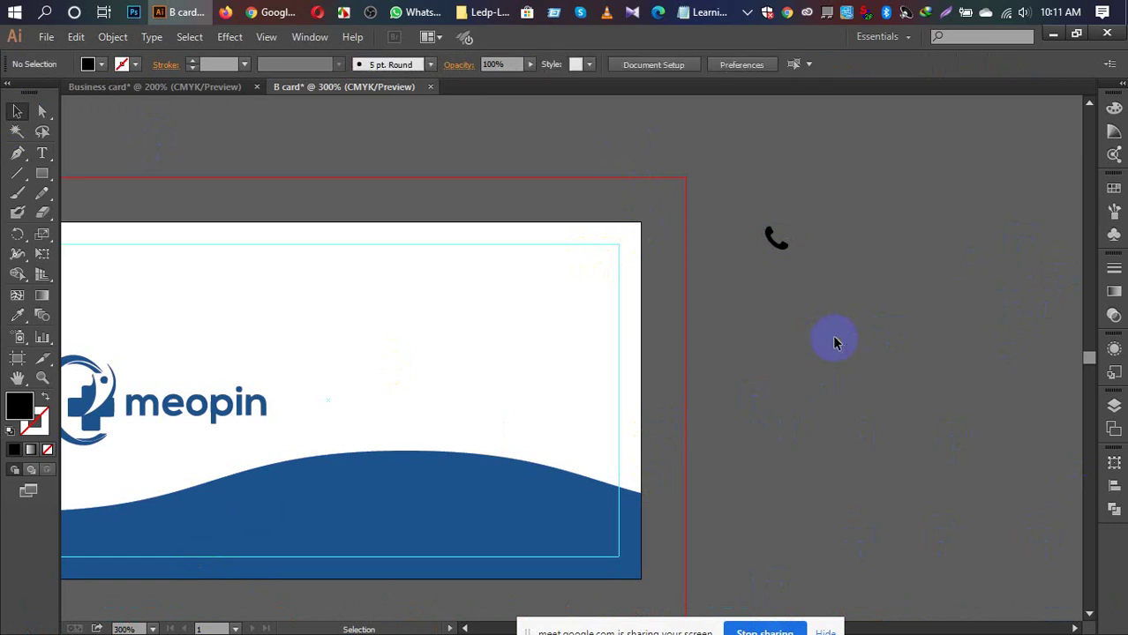
click(773, 248)
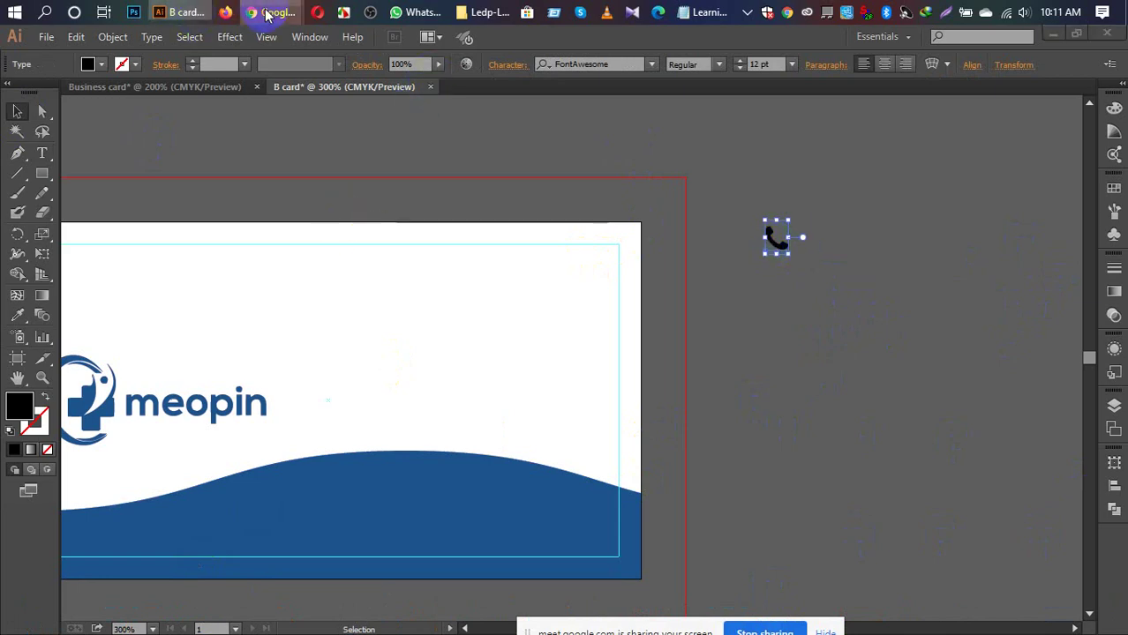
Step: In a new Chrome tab, search 'flaticon' and open the Flaticon website
mouse_move(267, 12)
click(247, 75)
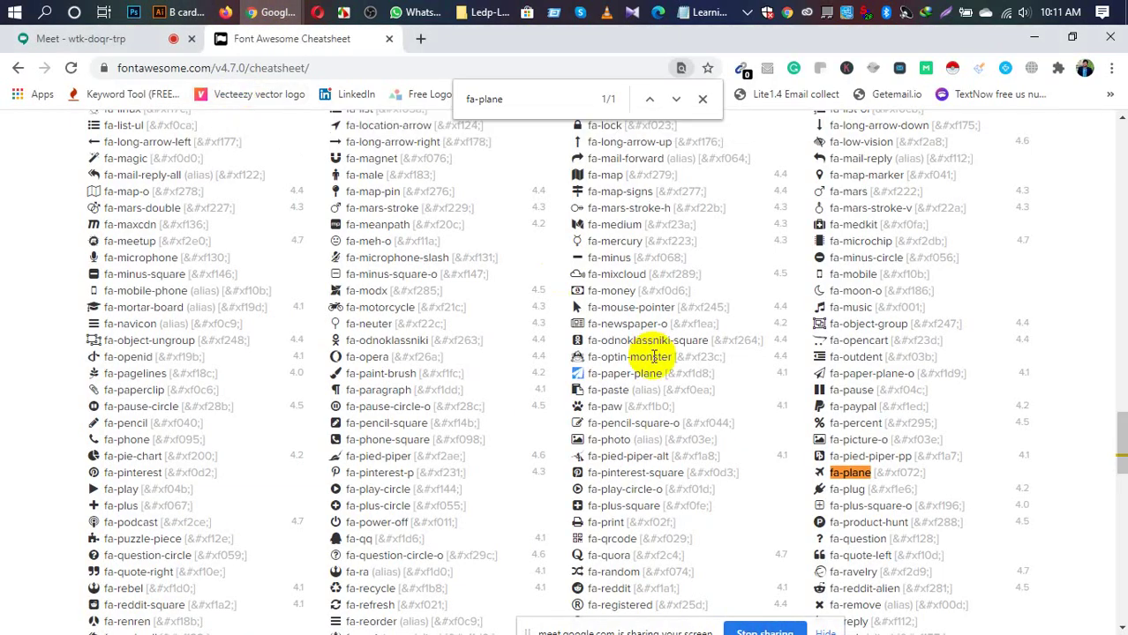
click(421, 40)
text(flat)
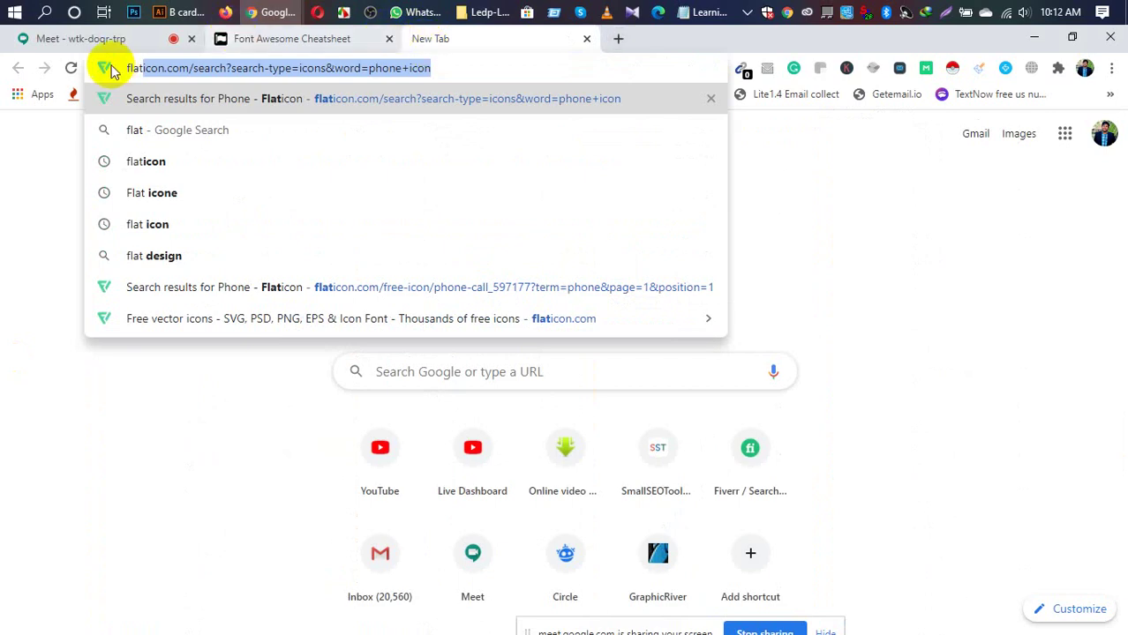
click(158, 166)
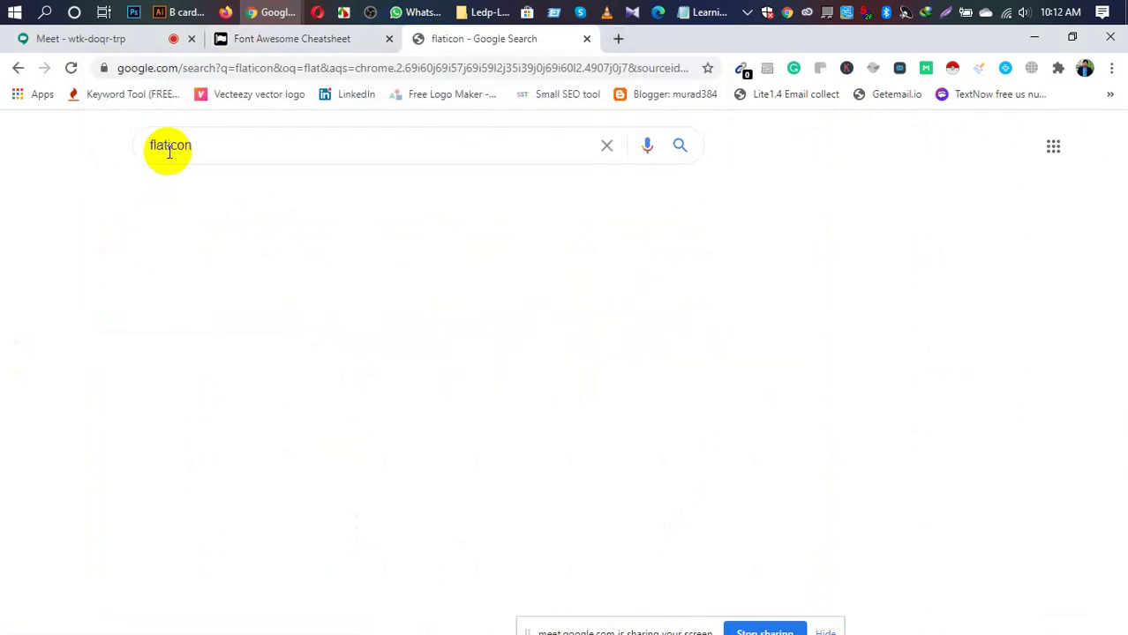
click(176, 285)
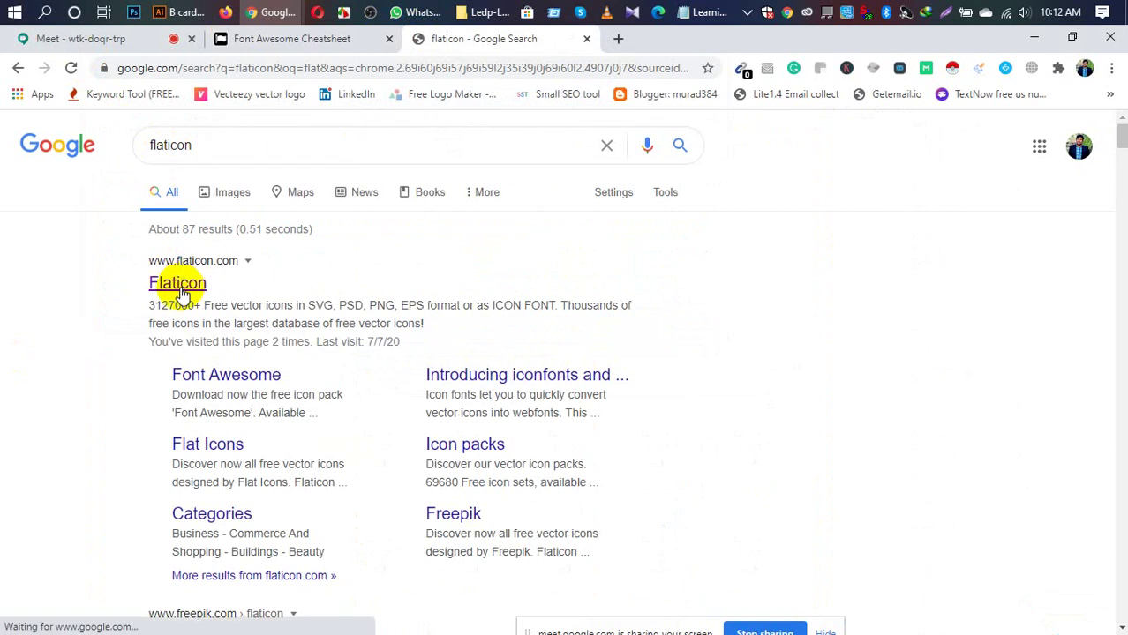
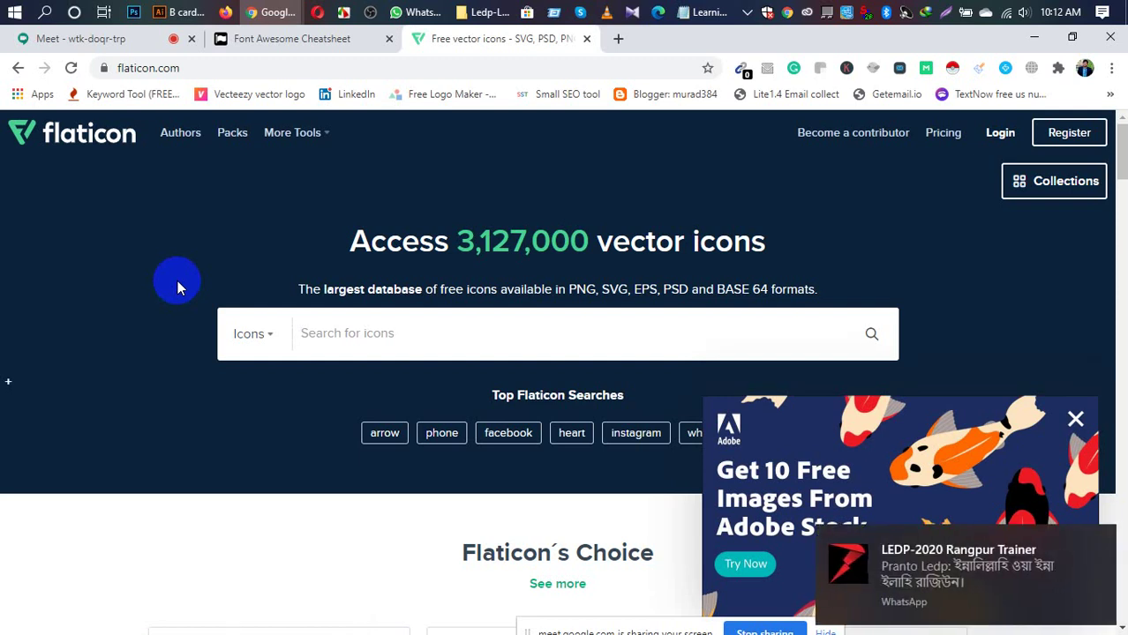
Step: Search Flaticon for 'Globel' and close the Adobe Stock advert
click(374, 335)
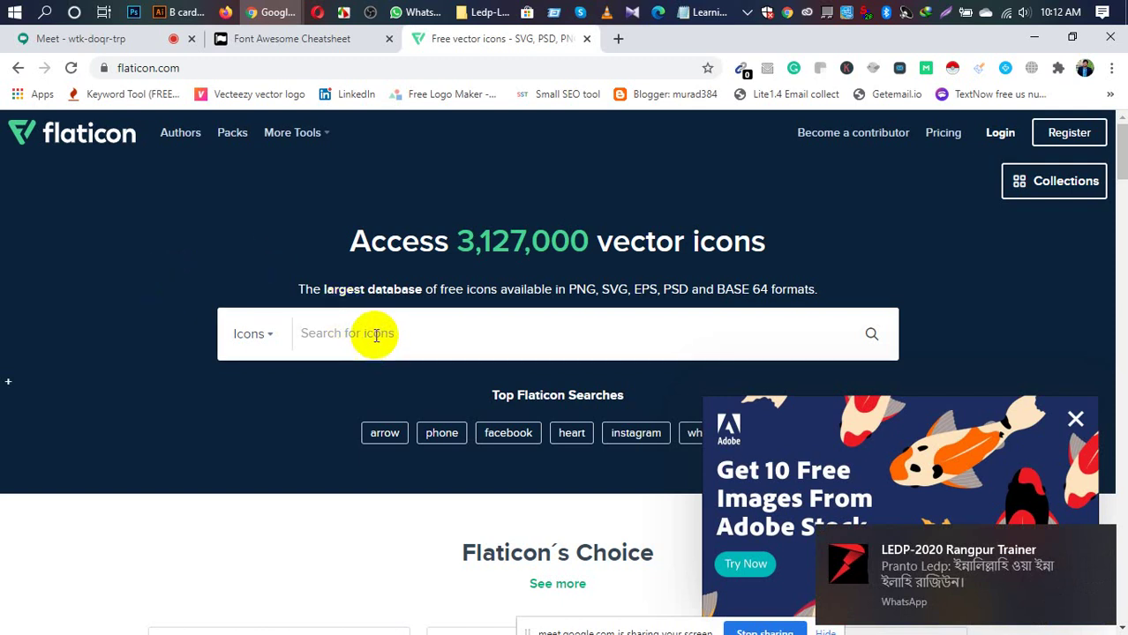
text(Glob)
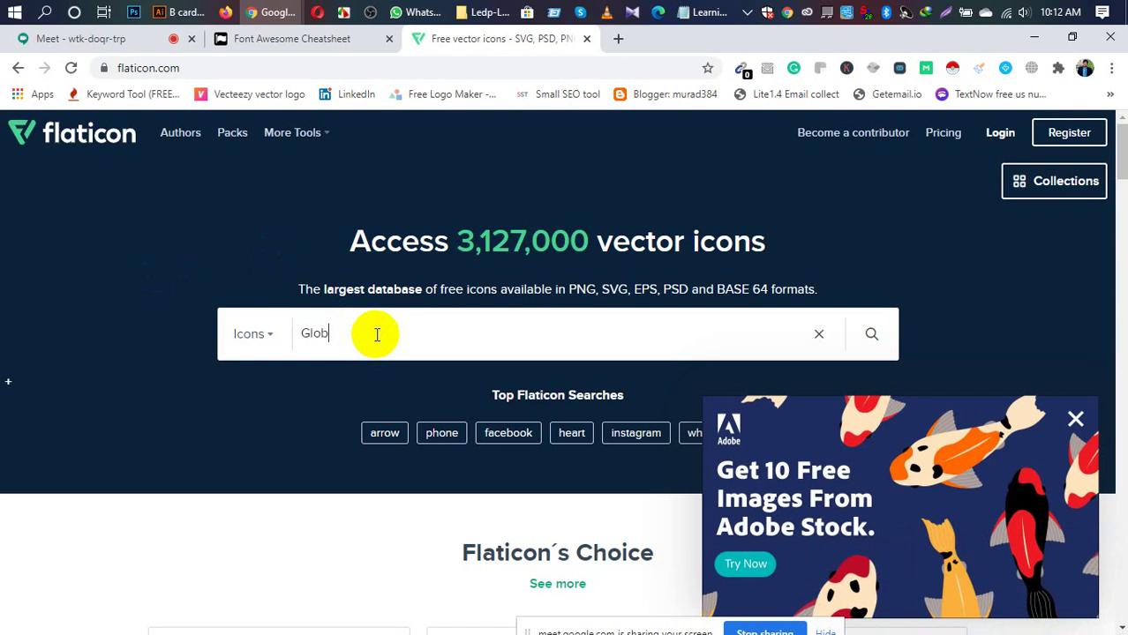
text(el)
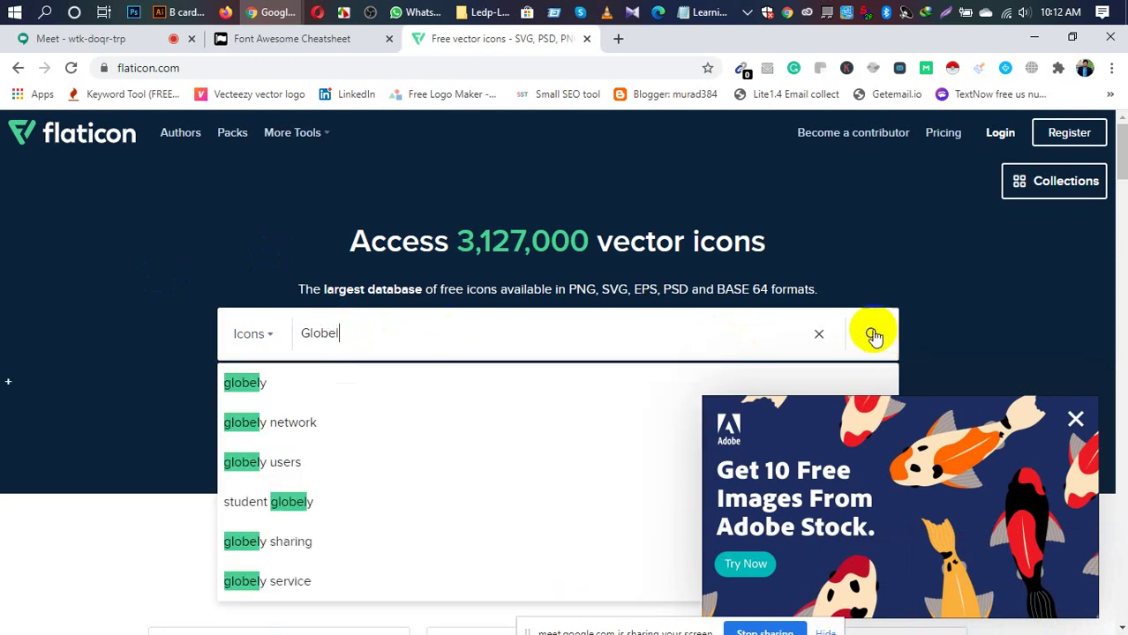
click(1053, 393)
click(1073, 418)
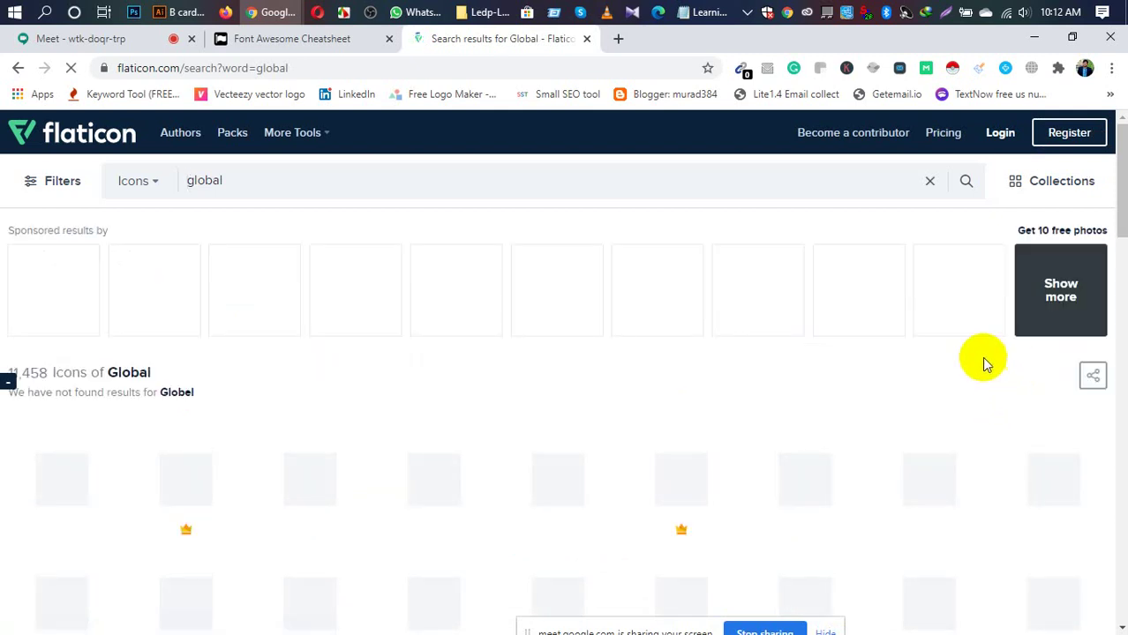
Step: Browse the global icon results and open the solid black globe icon's detail page
scroll(886, 316, down, 2)
scroll(885, 316, down, 1)
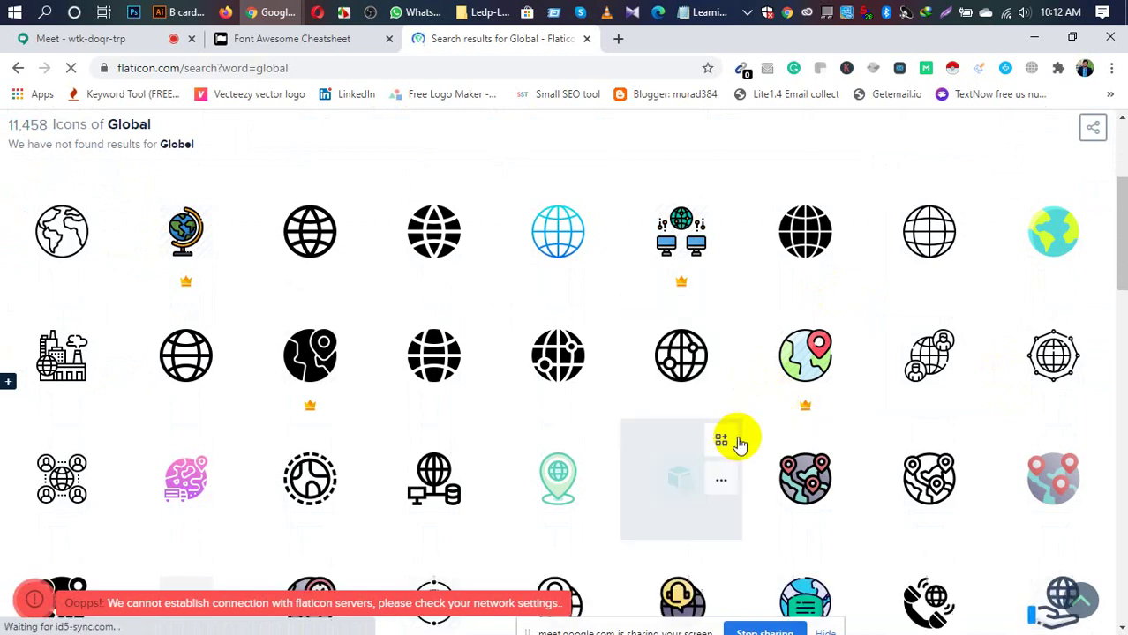
scroll(745, 377, down, 4)
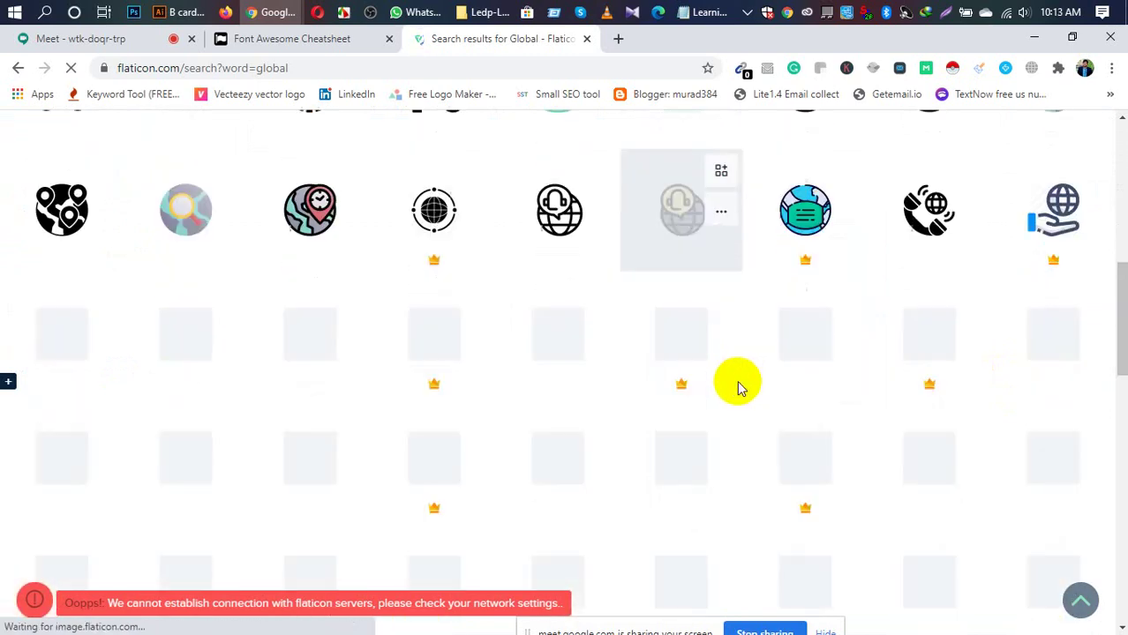
scroll(739, 389, down, 6)
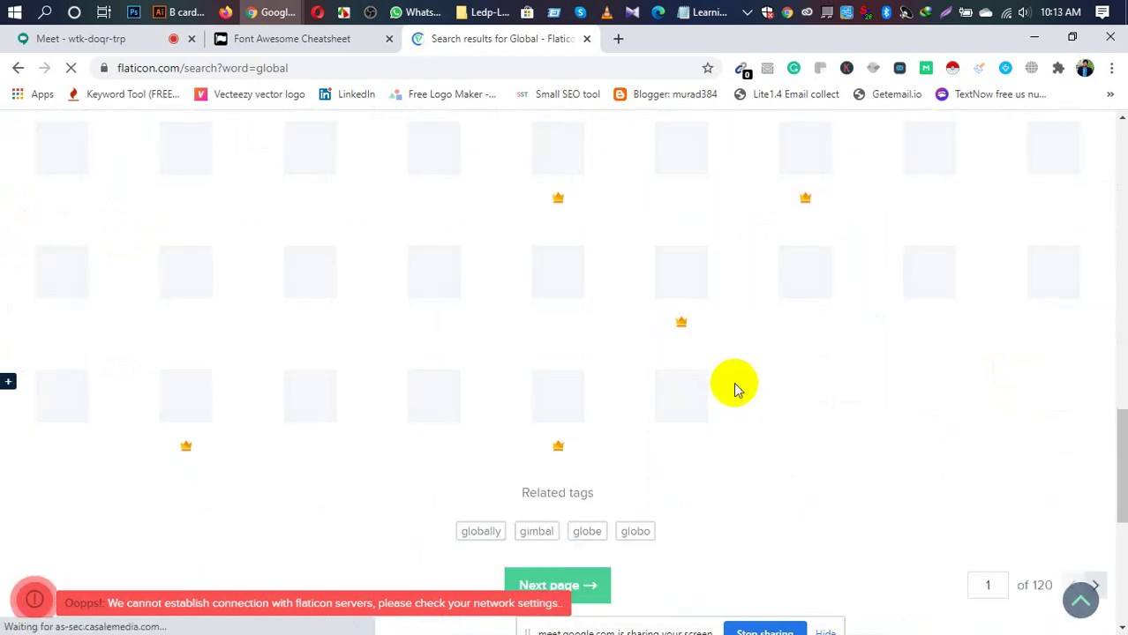
scroll(736, 393, up, 2)
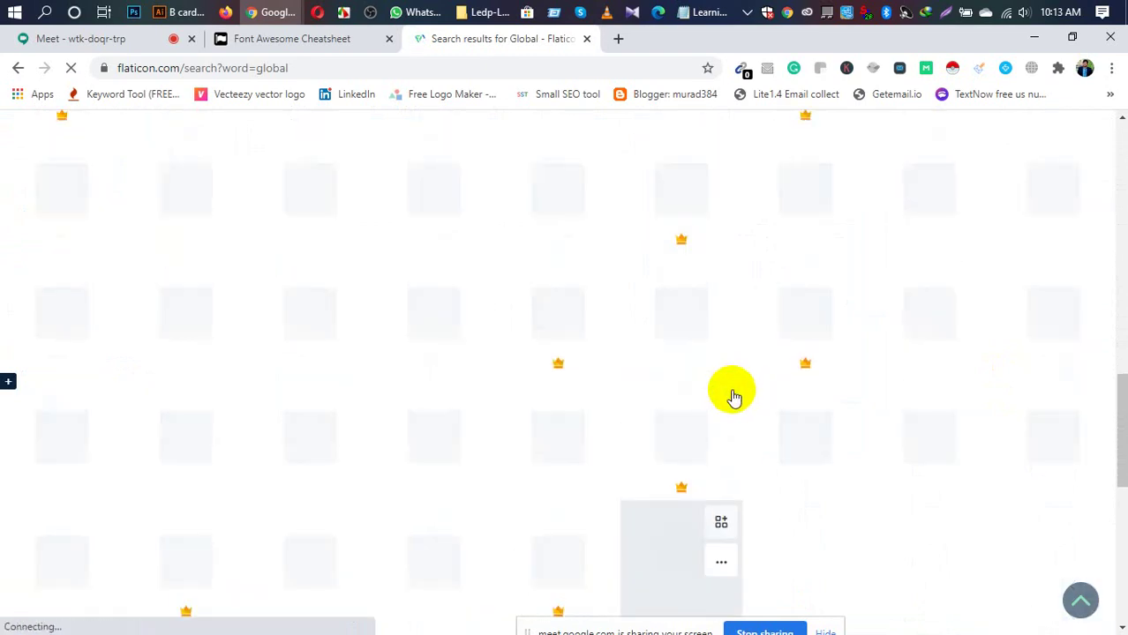
scroll(732, 397, up, 2)
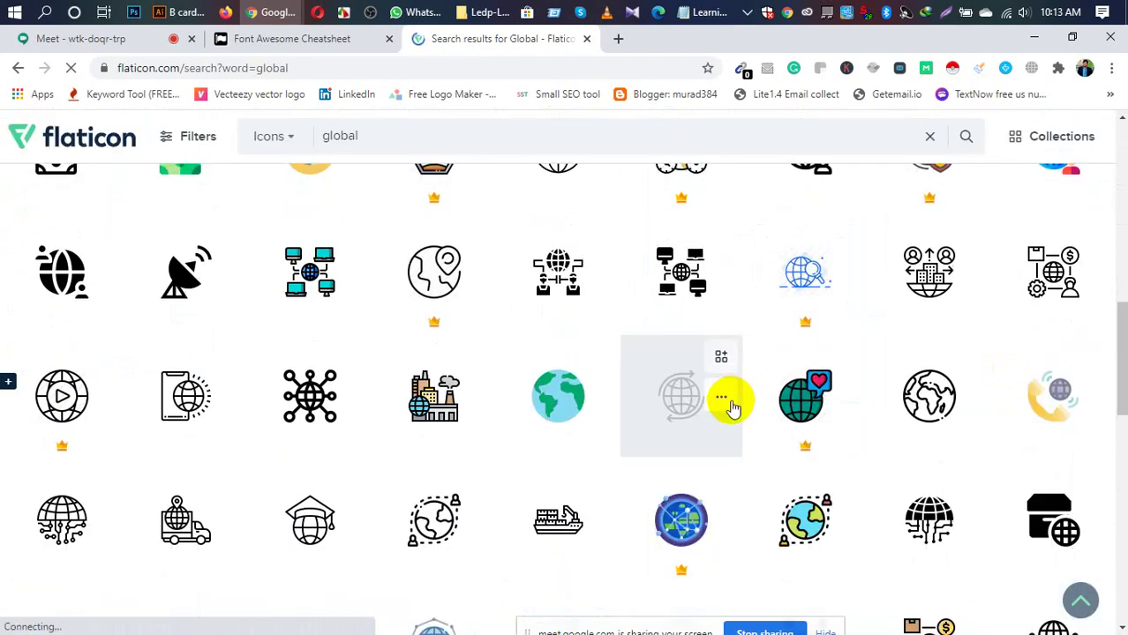
scroll(732, 406, down, 5)
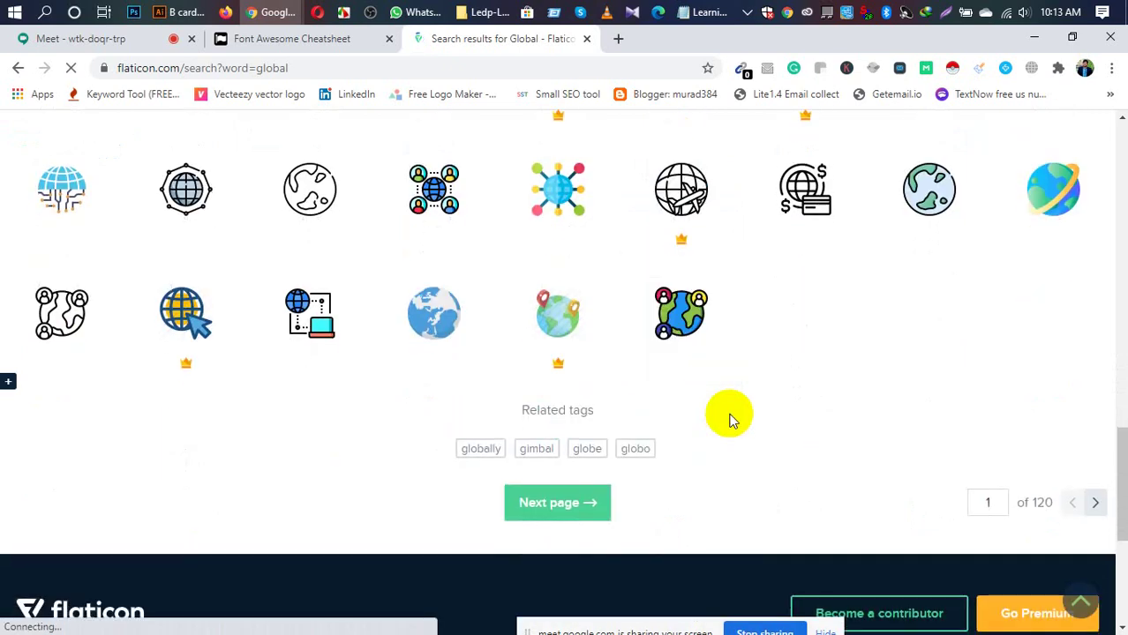
scroll(729, 419, up, 2)
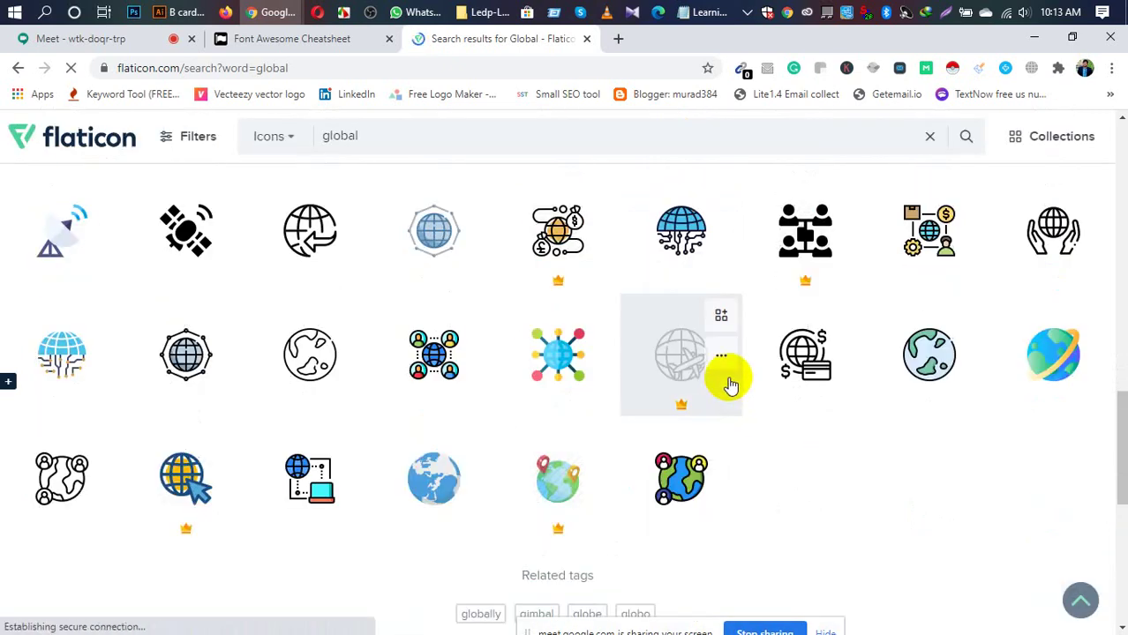
scroll(728, 378, up, 3)
scroll(729, 375, up, 2)
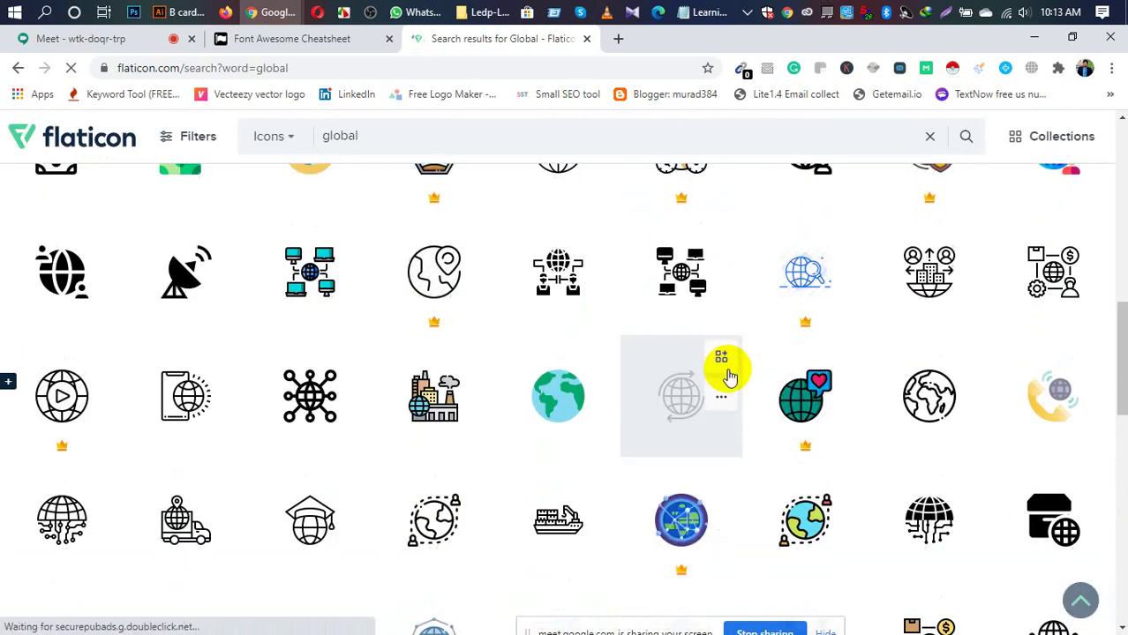
scroll(729, 375, up, 2)
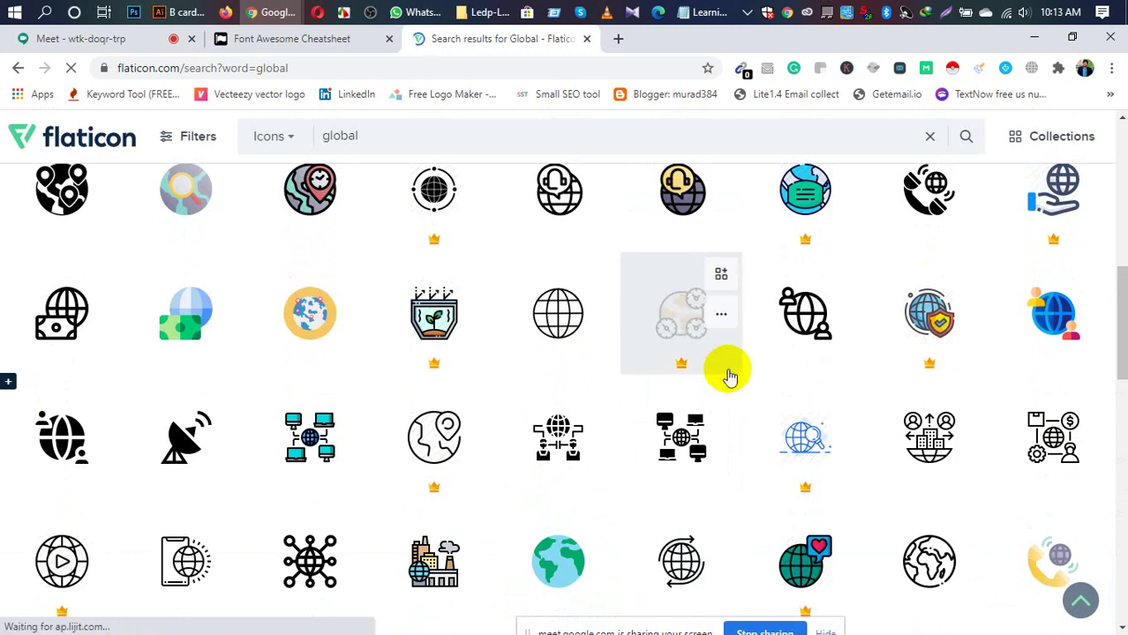
scroll(729, 375, up, 1)
scroll(729, 377, up, 2)
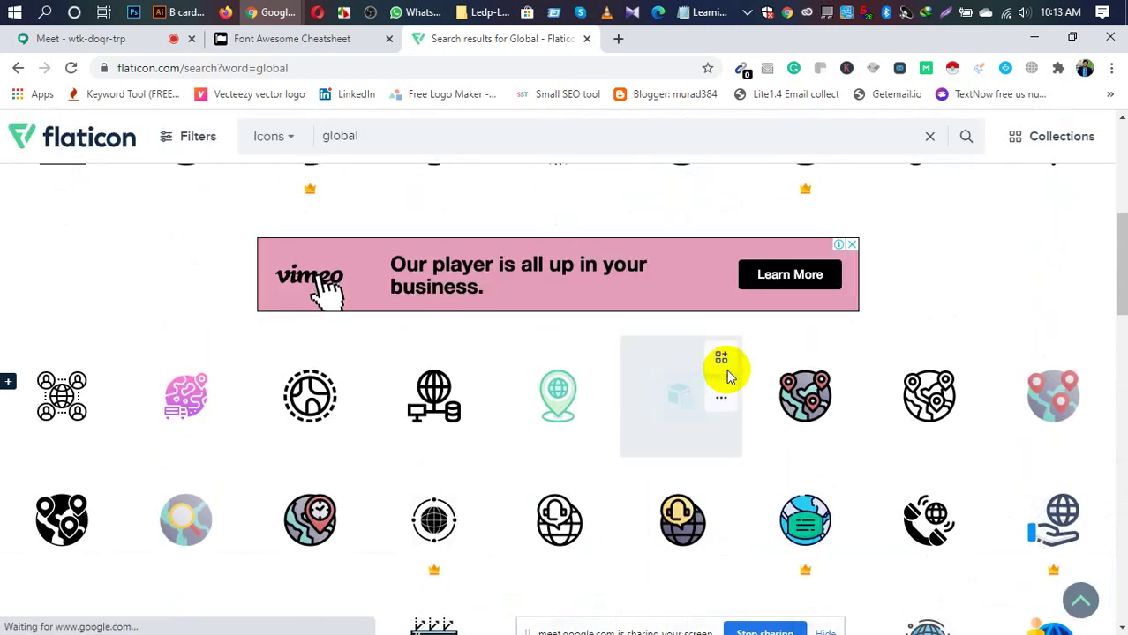
scroll(729, 378, up, 1)
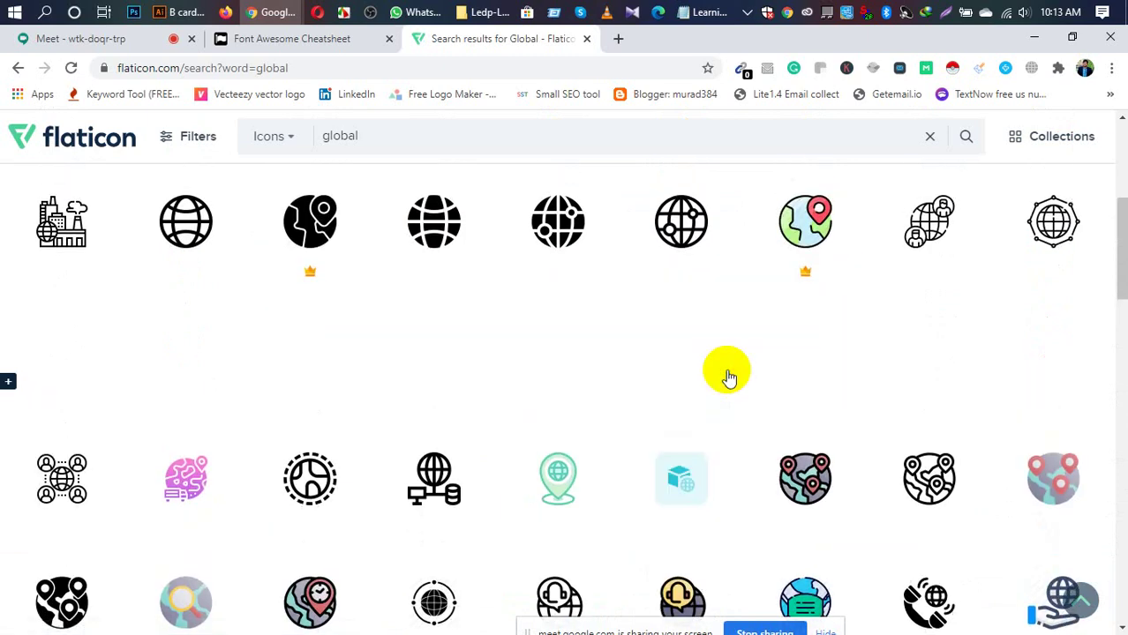
scroll(729, 378, up, 2)
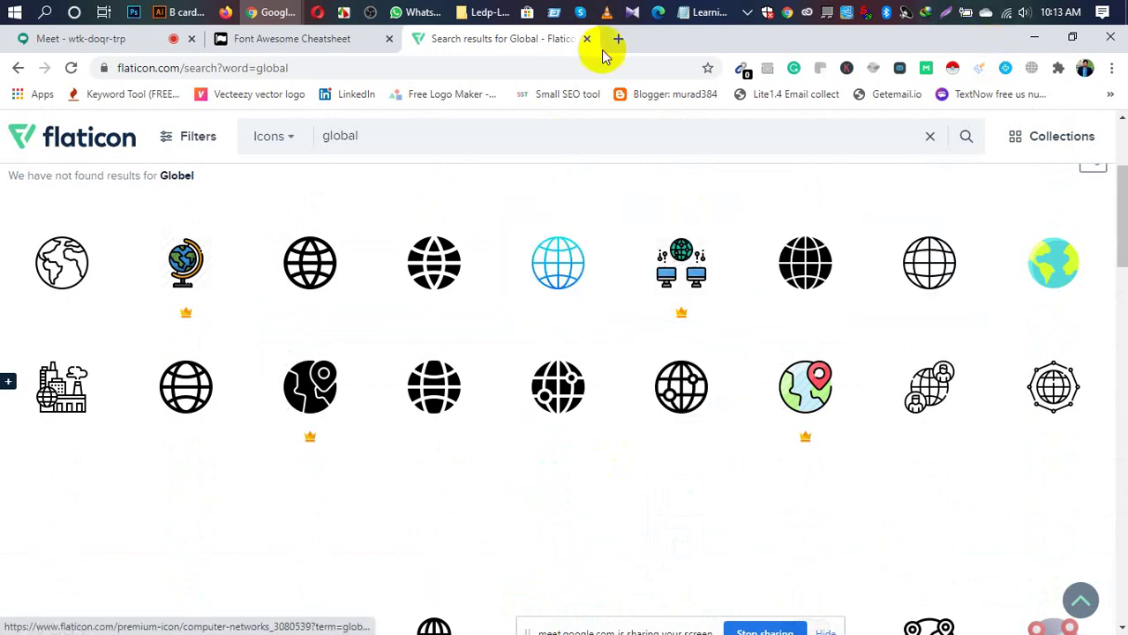
click(809, 283)
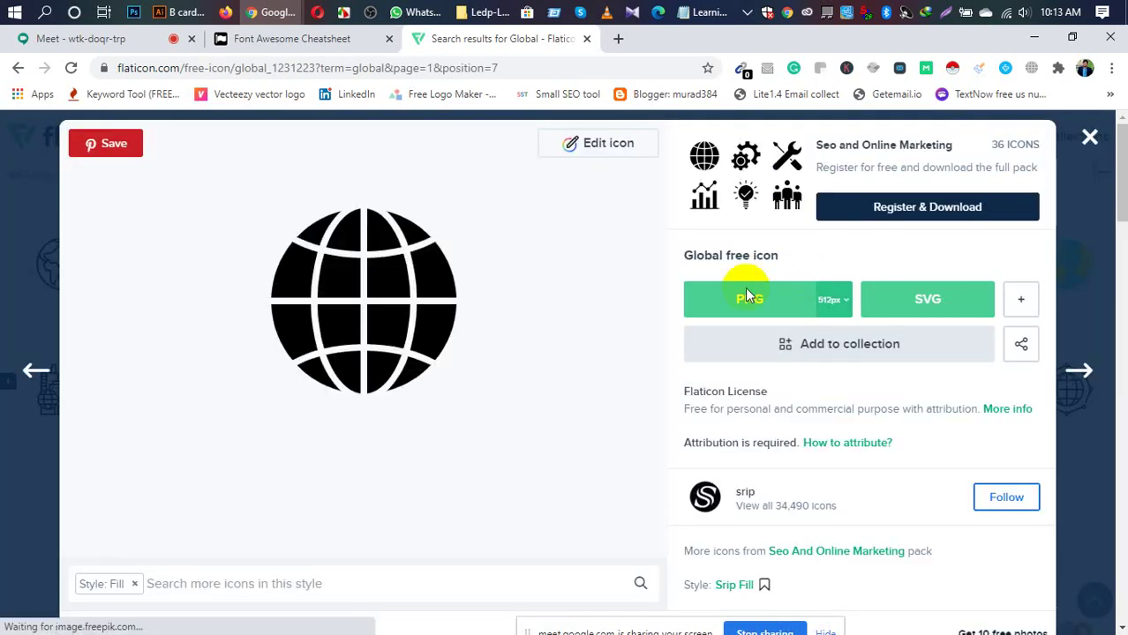
Step: Download the black globe icon as a free SVG, internet.svg, and dismiss the attribution reminder
click(928, 302)
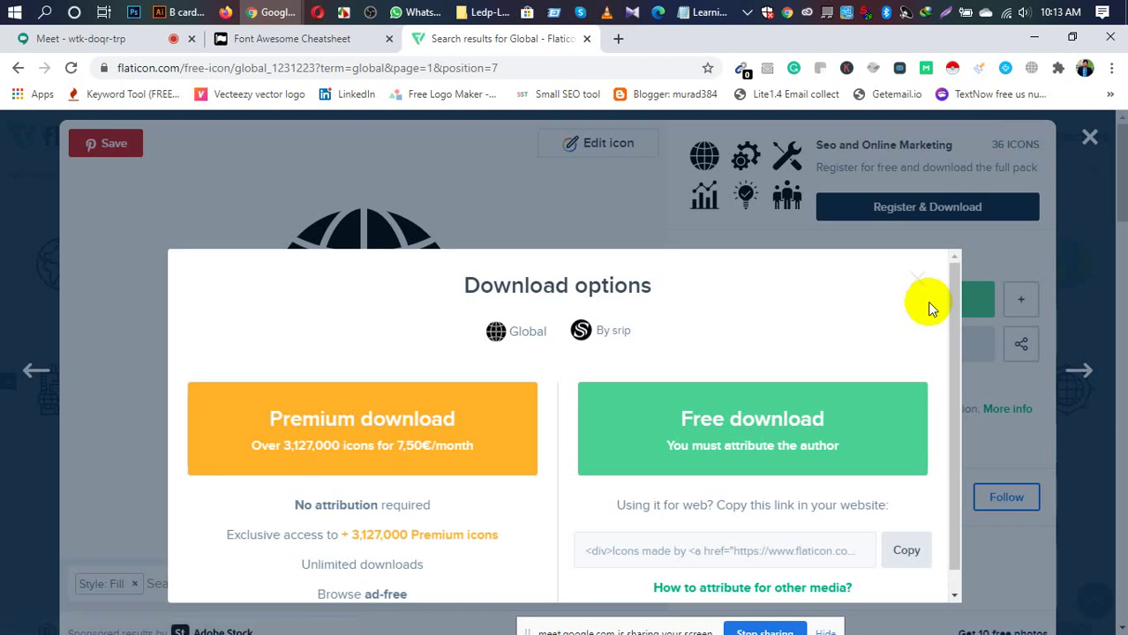
click(774, 430)
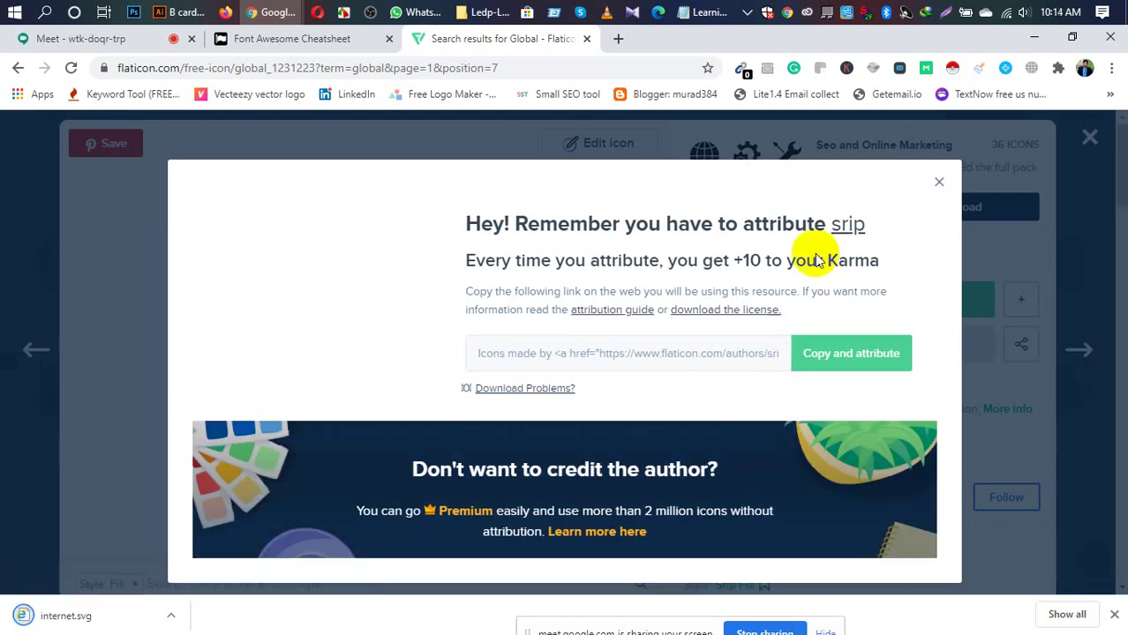
click(939, 188)
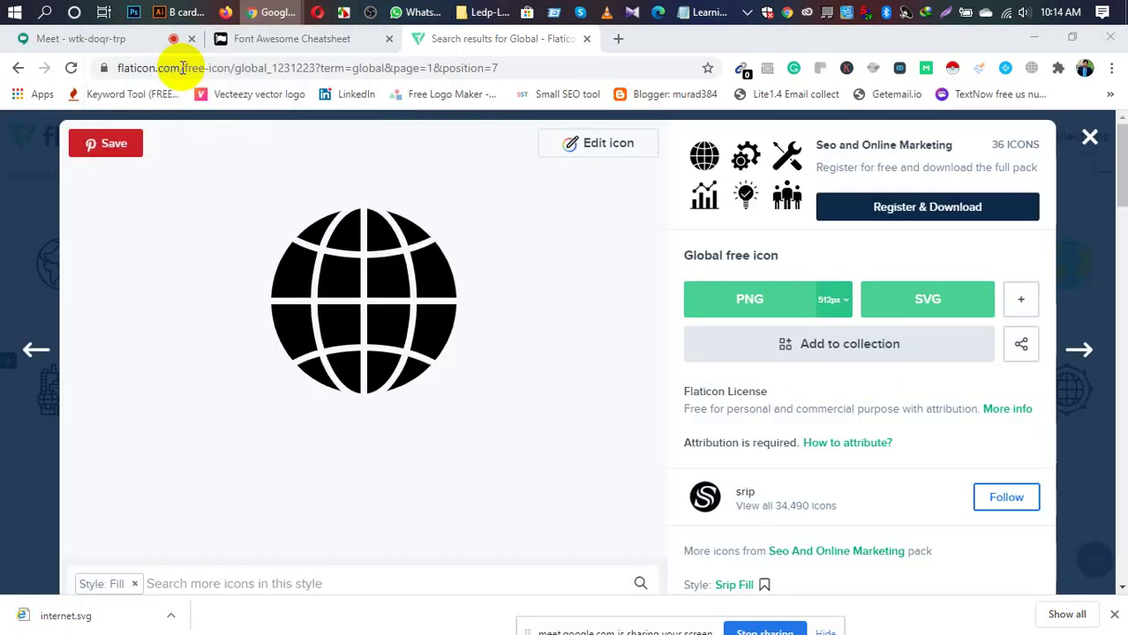
Step: Admit the waiting guest to the Google Meet call, then return to the Flaticon tab
click(147, 39)
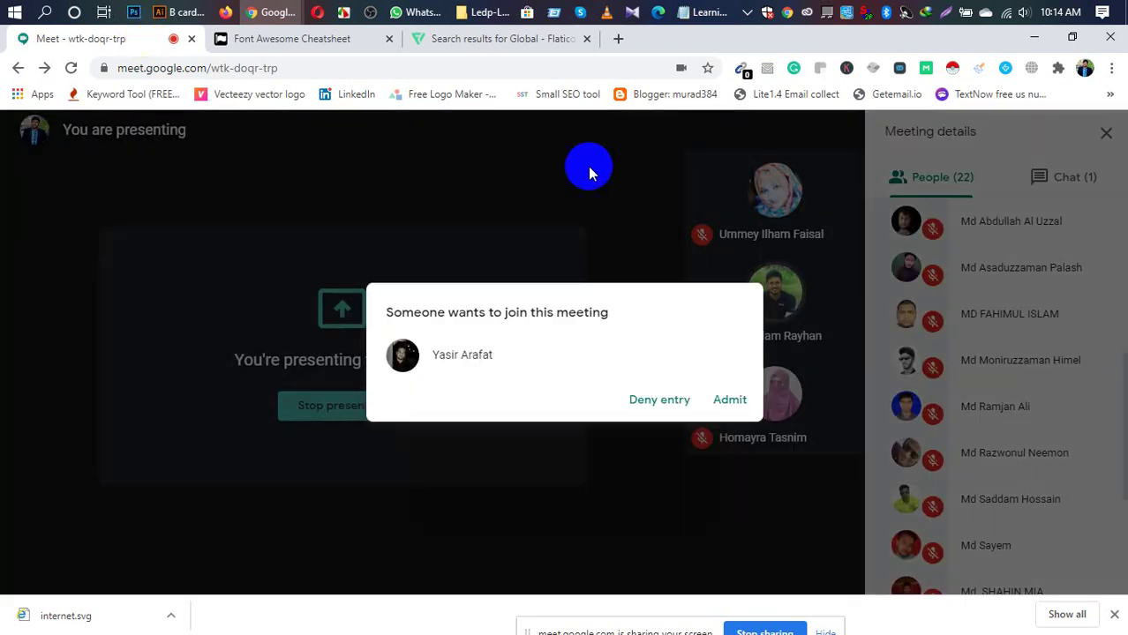
click(726, 403)
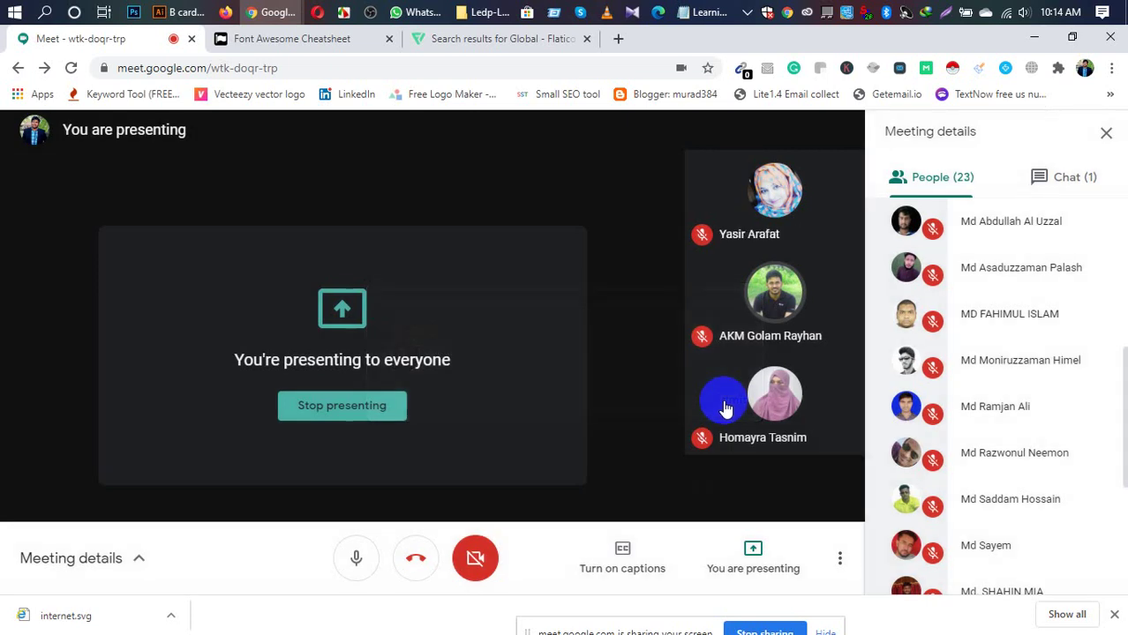
click(473, 42)
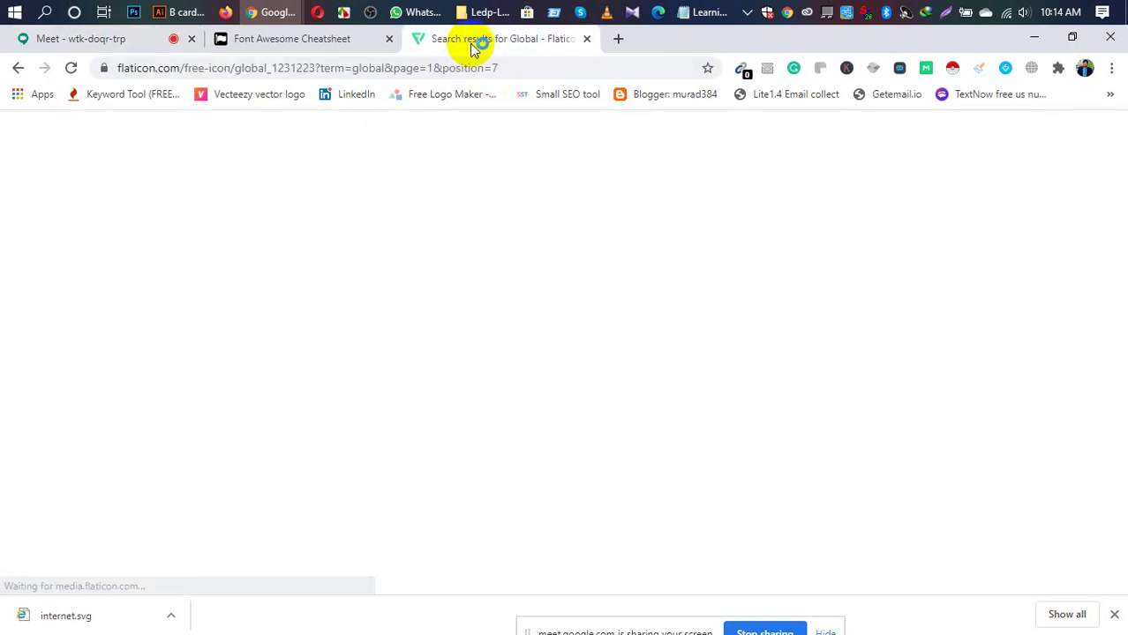
Step: Download the globe icon as a free EPS file, internet.eps, and open it from the download bar
click(1115, 616)
scroll(579, 341, down, 5)
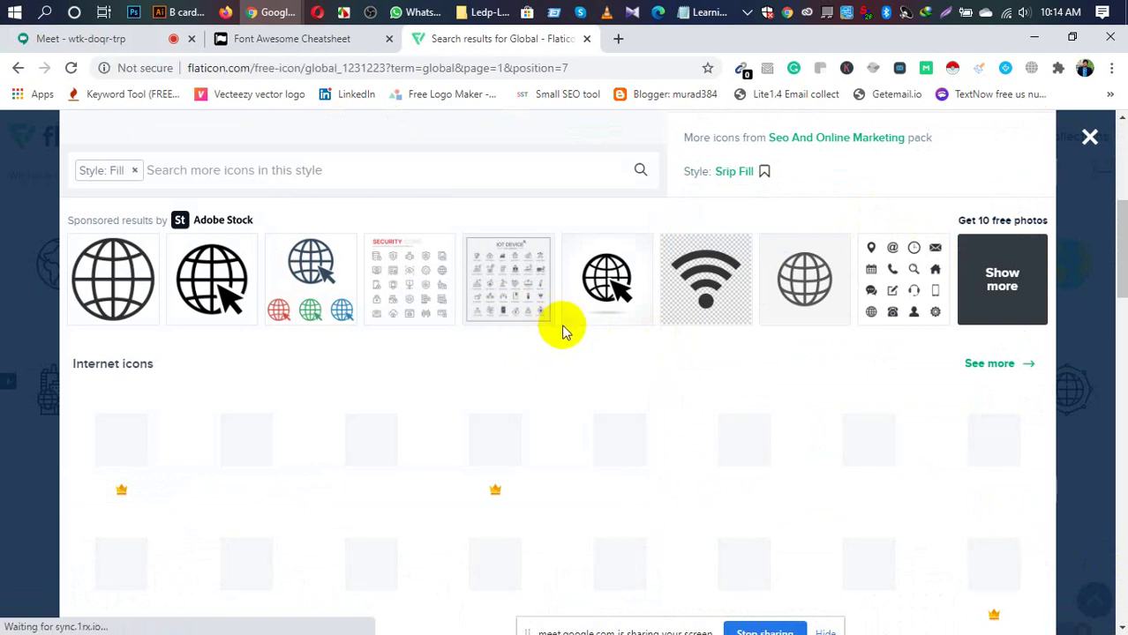
drag(1118, 280, 1118, 243)
scroll(1118, 243, up, 1)
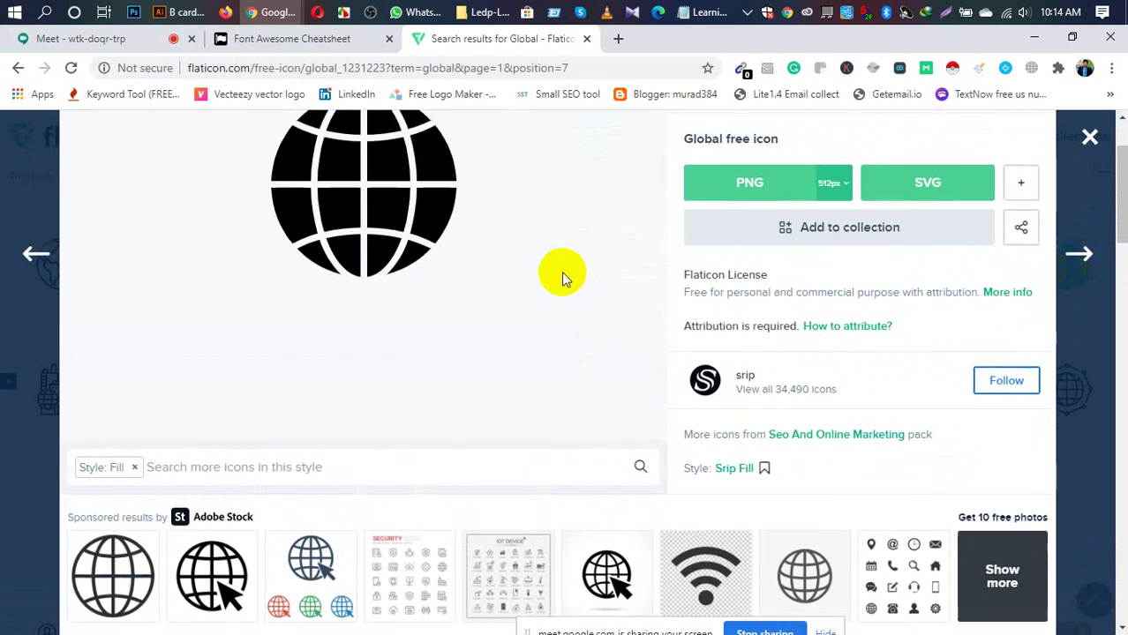
scroll(561, 272, up, 1)
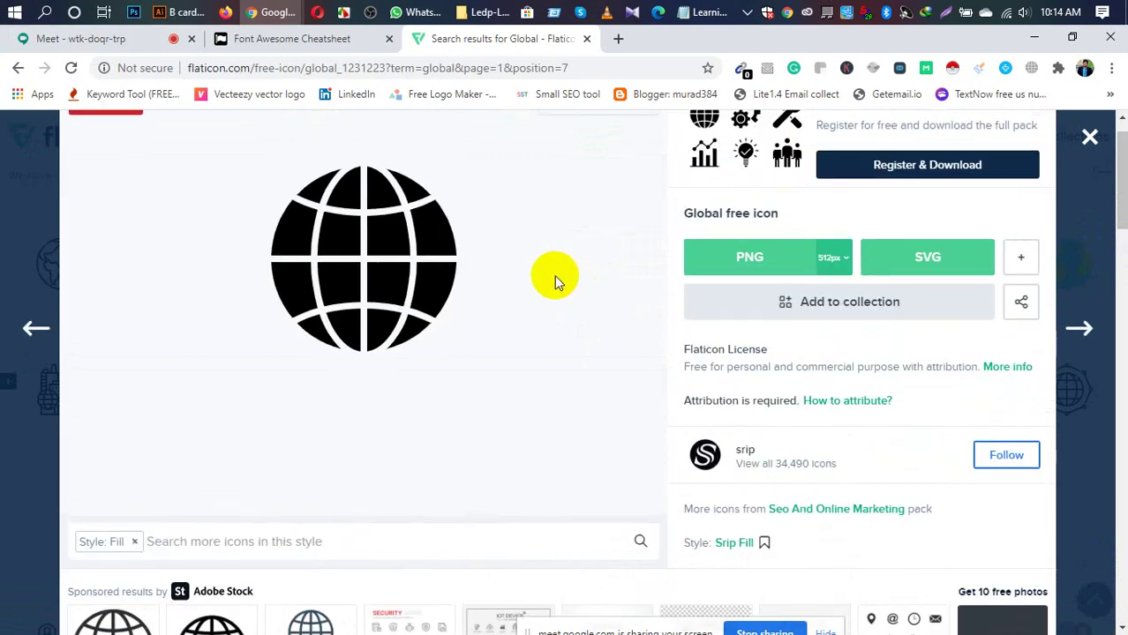
click(1021, 262)
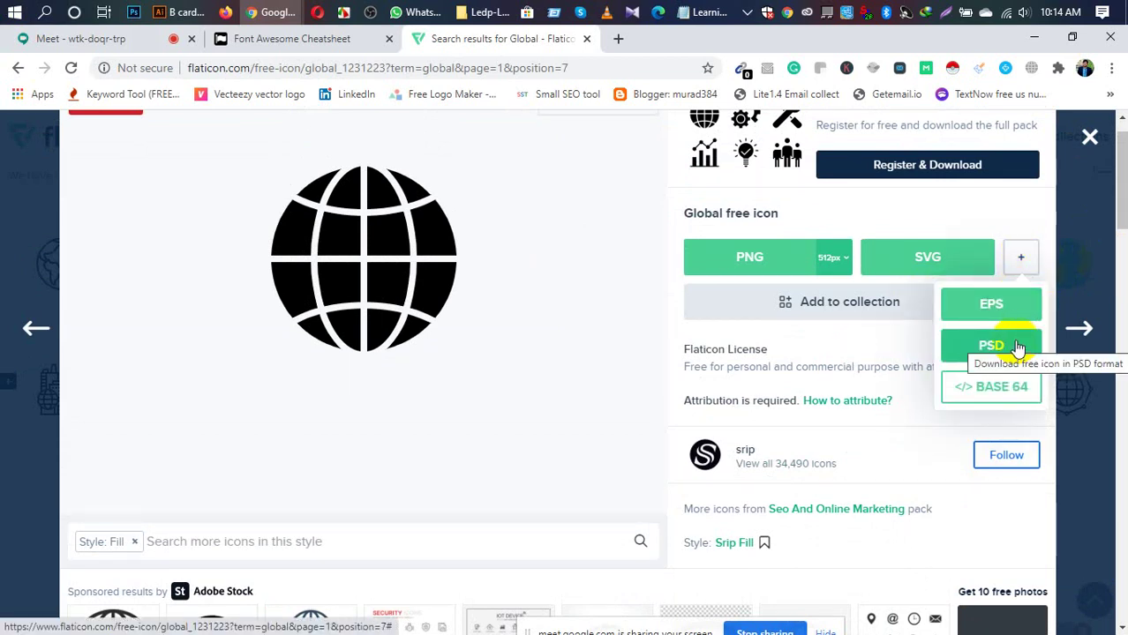
click(989, 305)
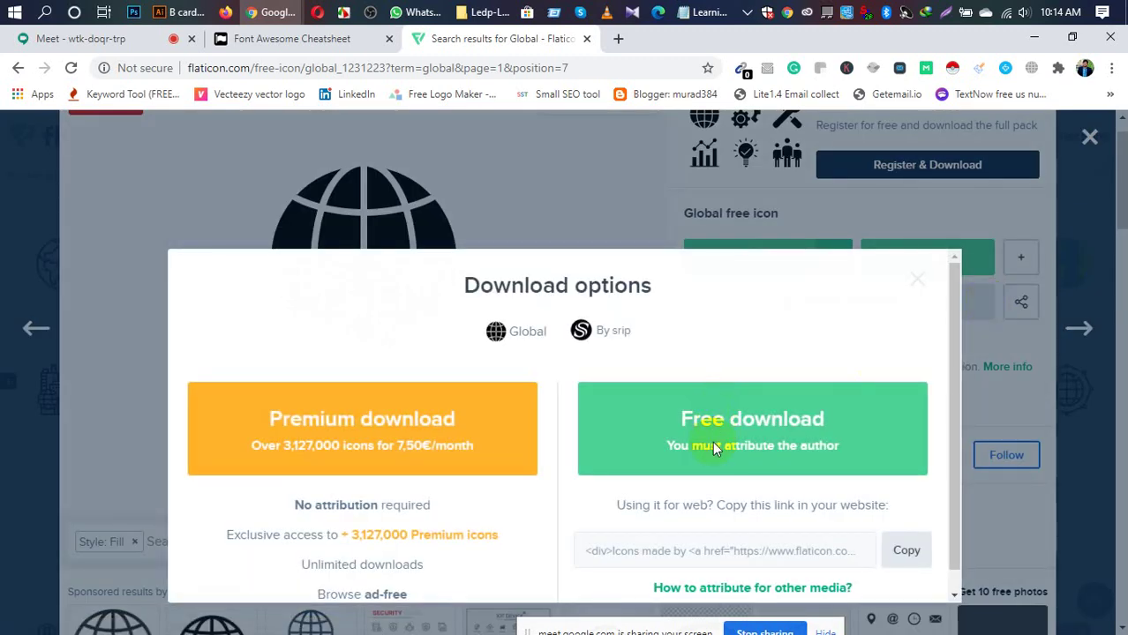
click(713, 445)
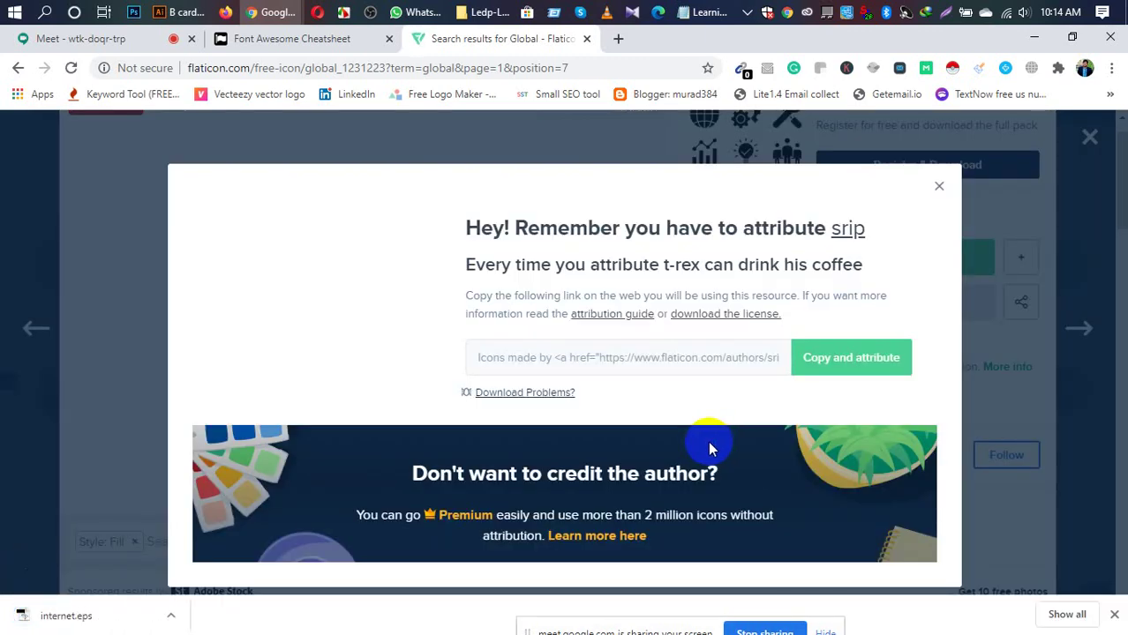
right_click(51, 620)
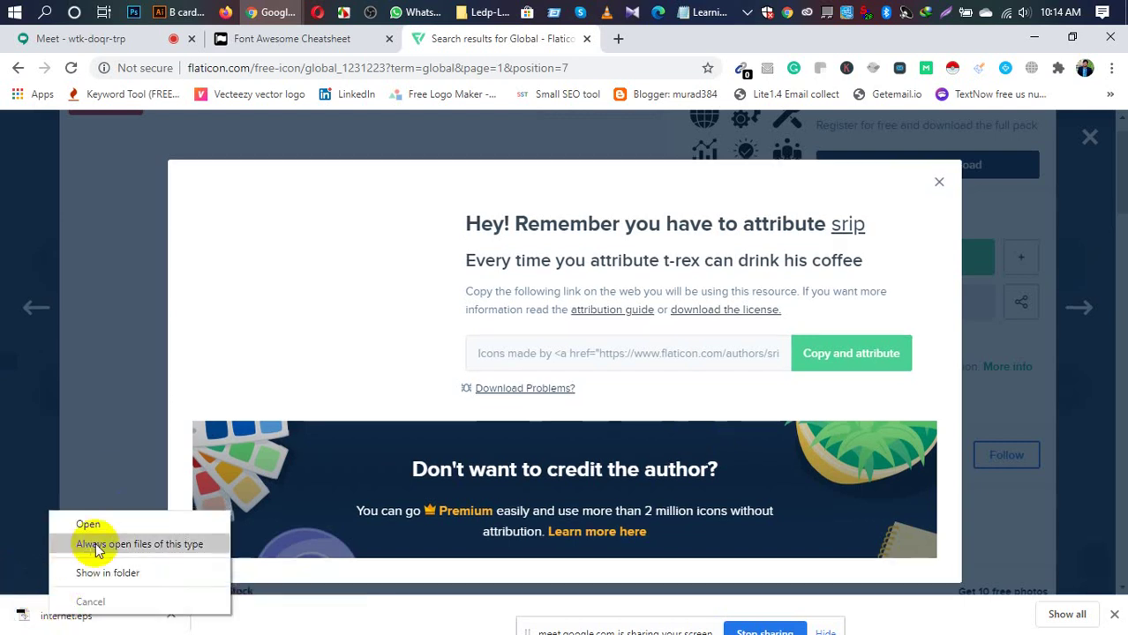
click(105, 526)
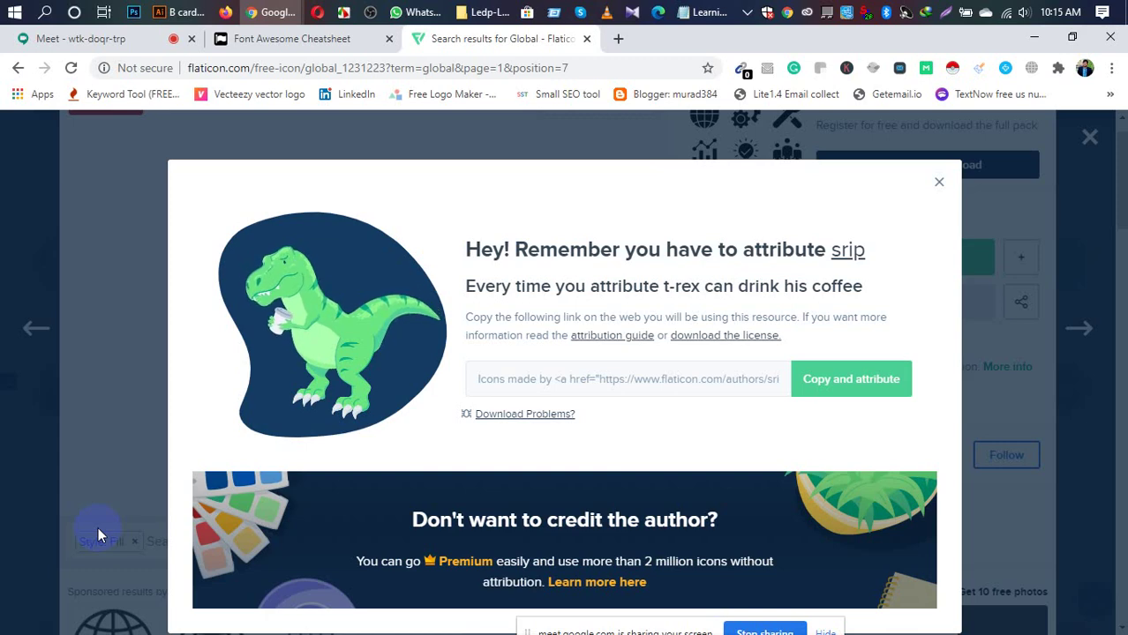
Step: Duplicate the phone icon just below the original on the business card
click(170, 11)
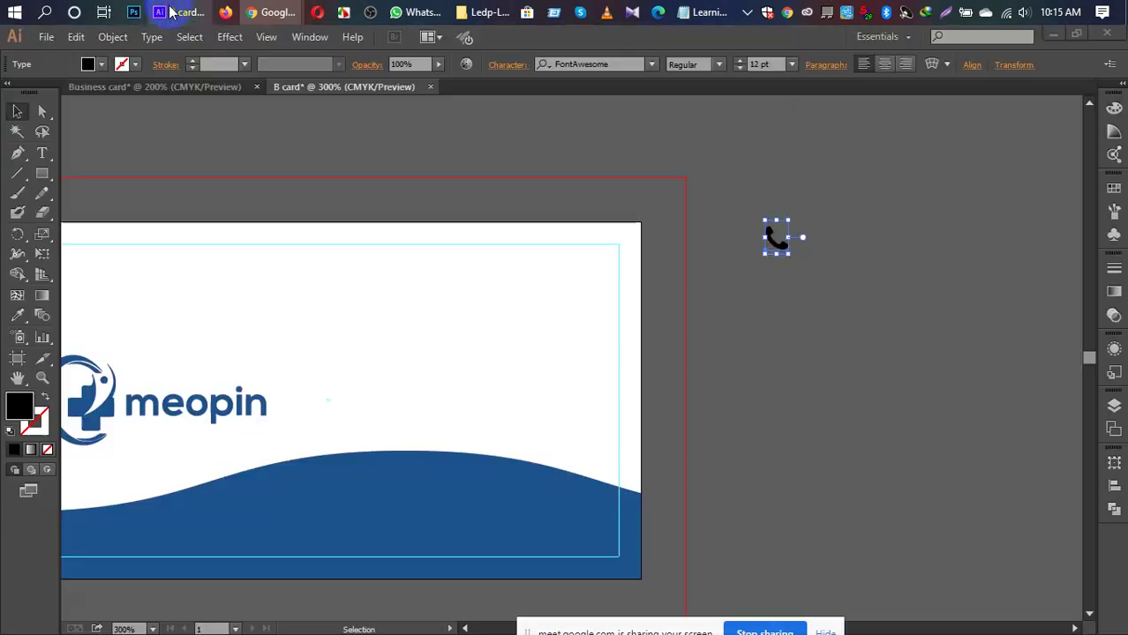
click(362, 234)
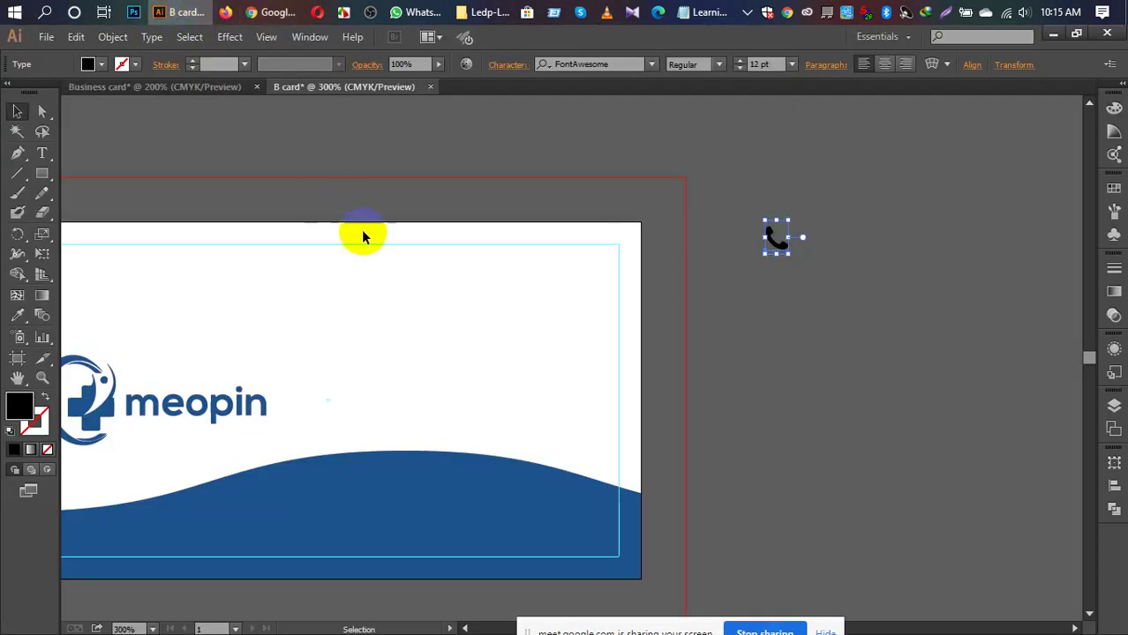
click(45, 37)
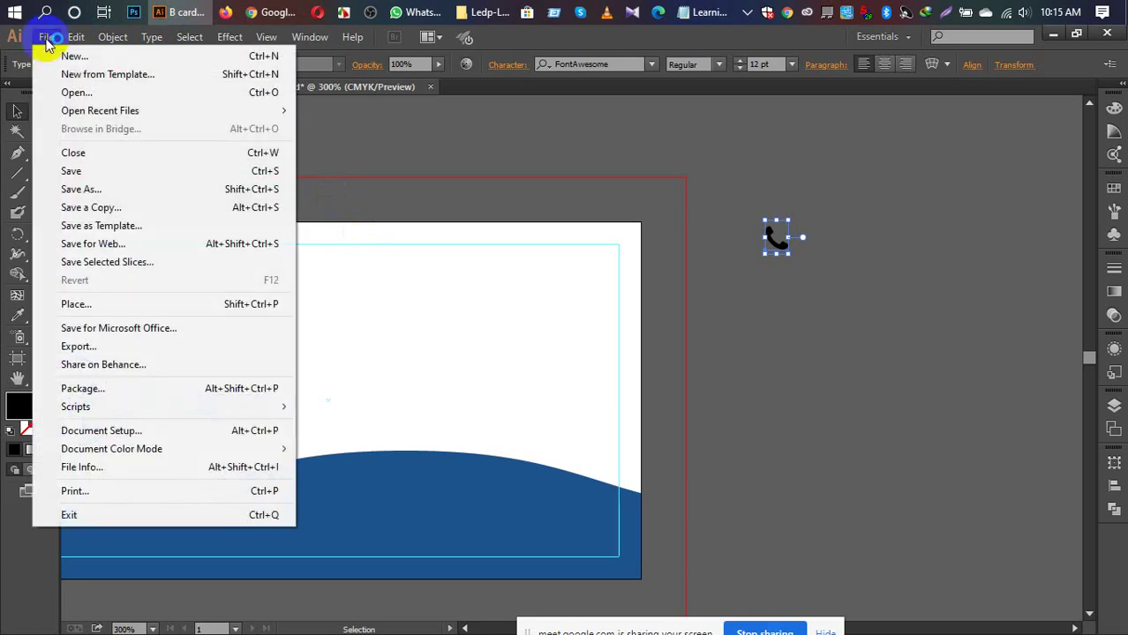
mouse_move(76, 36)
click(369, 142)
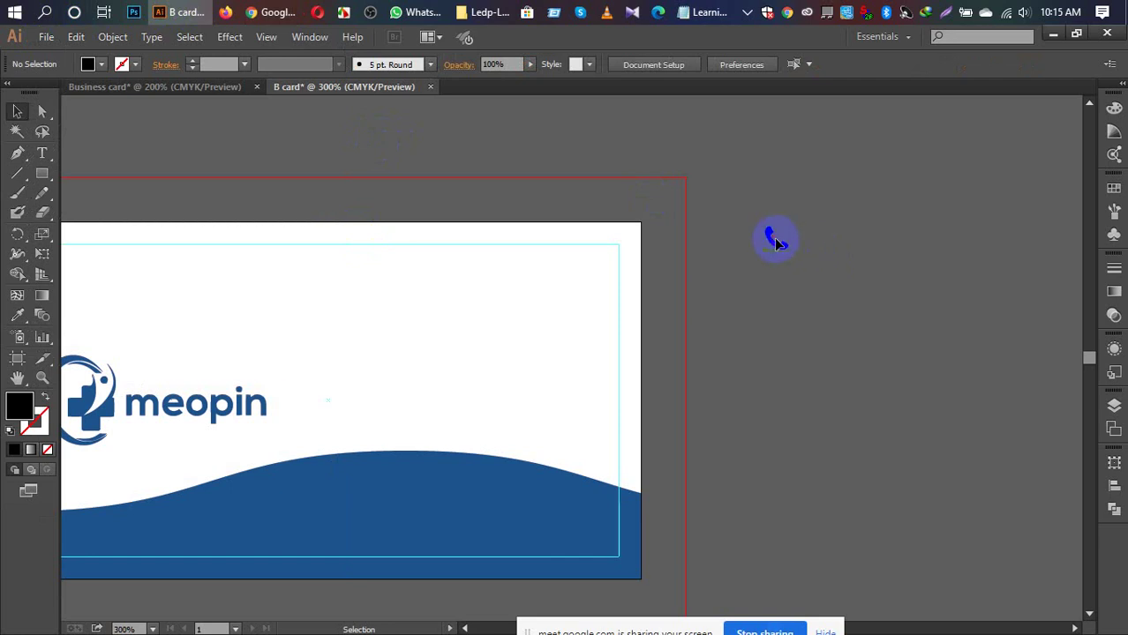
click(776, 239)
drag(776, 239, 782, 316)
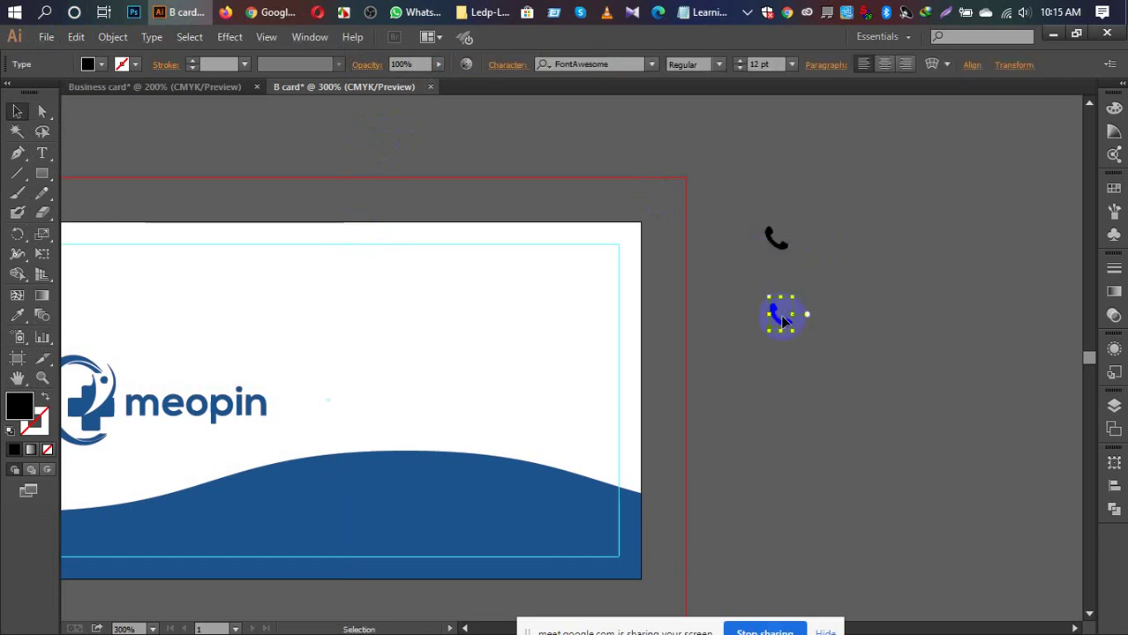
Step: Replace the copied phone glyph with a pasted character and start changing its font
key(t)
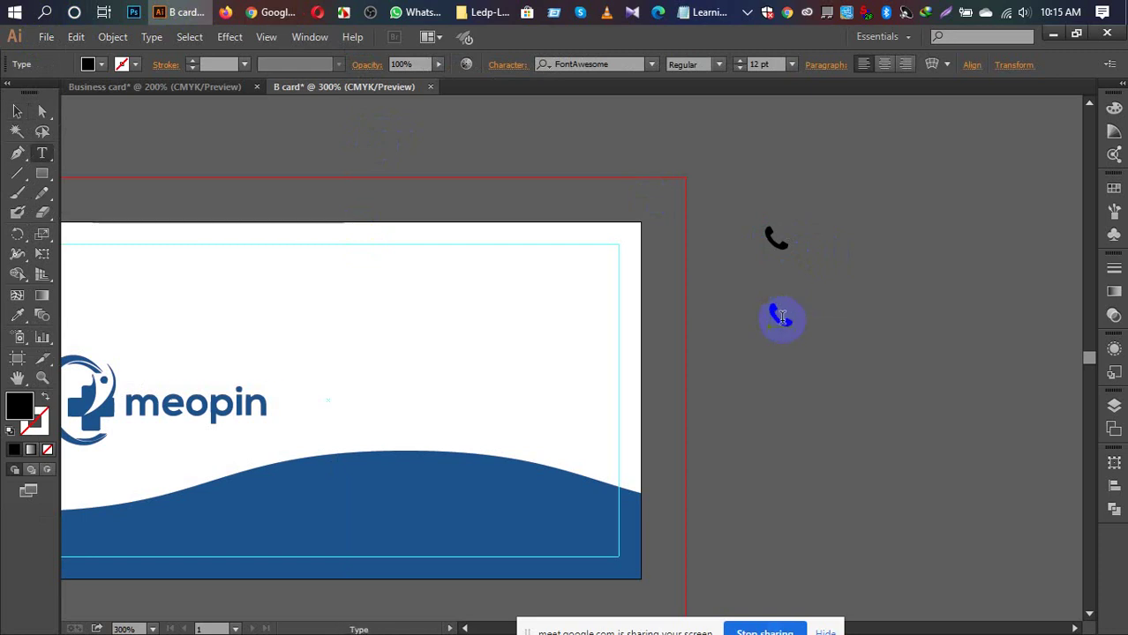
click(720, 66)
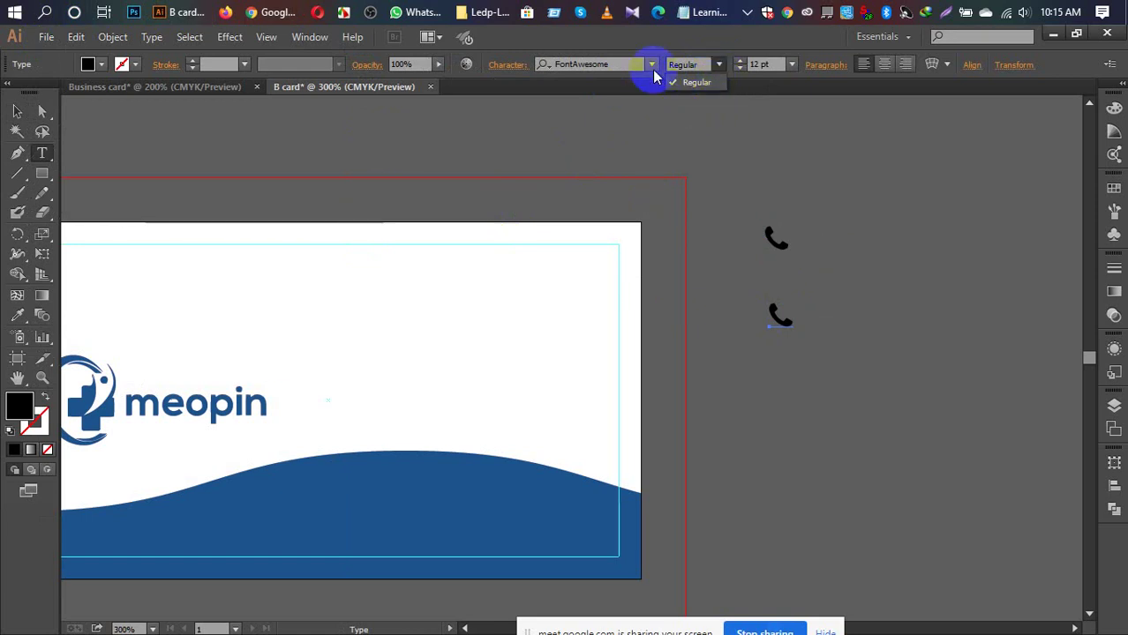
click(652, 68)
click(651, 68)
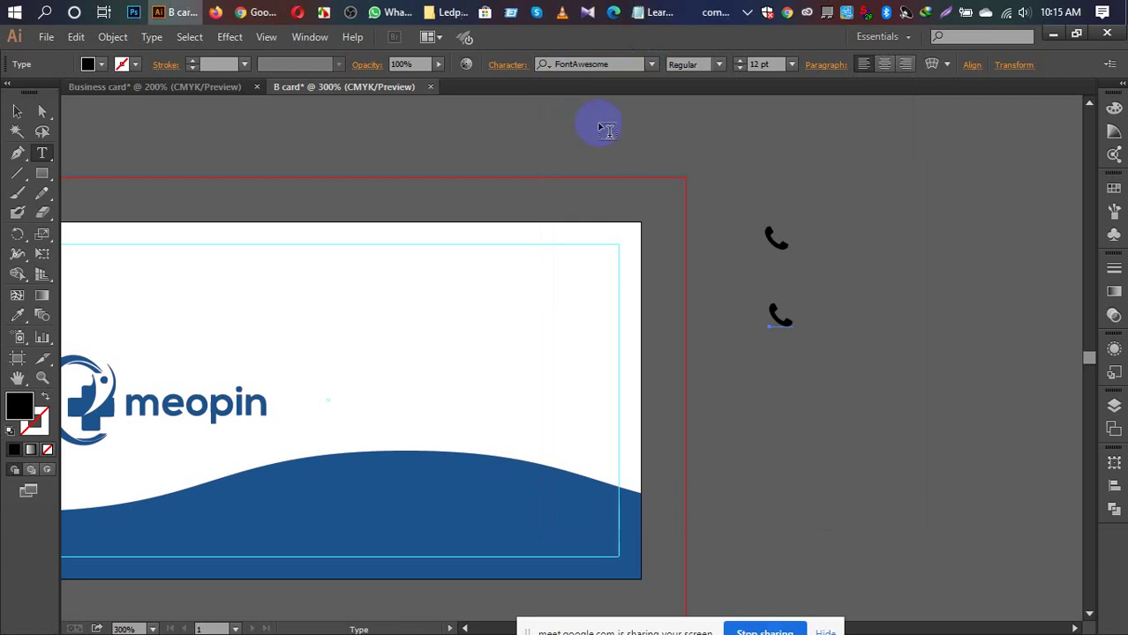
drag(783, 318, 764, 316)
key(ctrl+v)
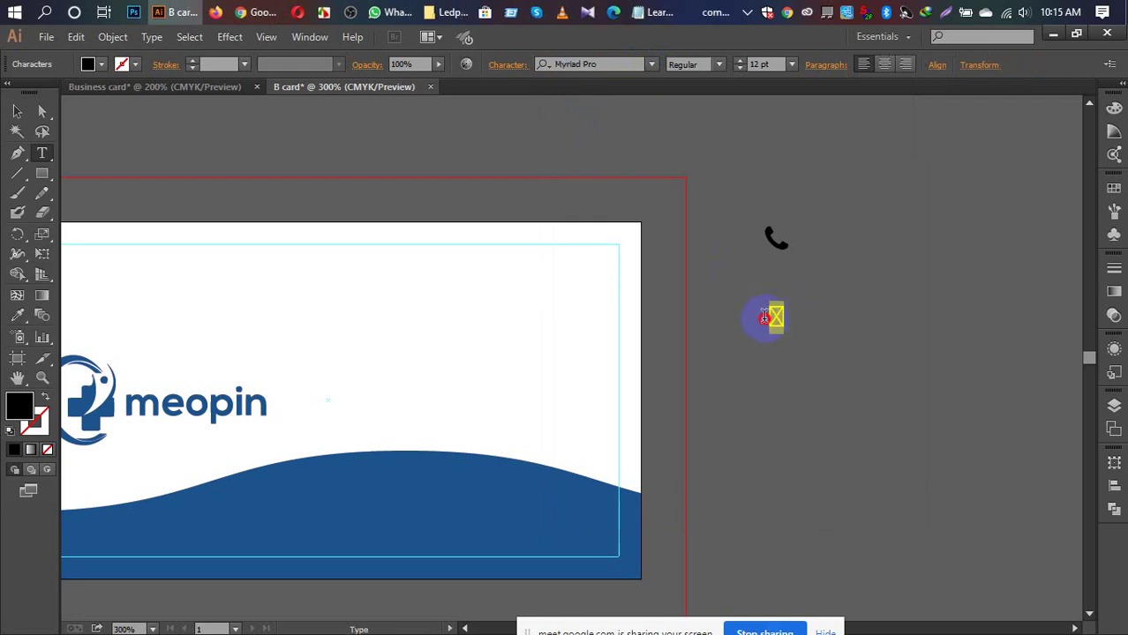
click(617, 64)
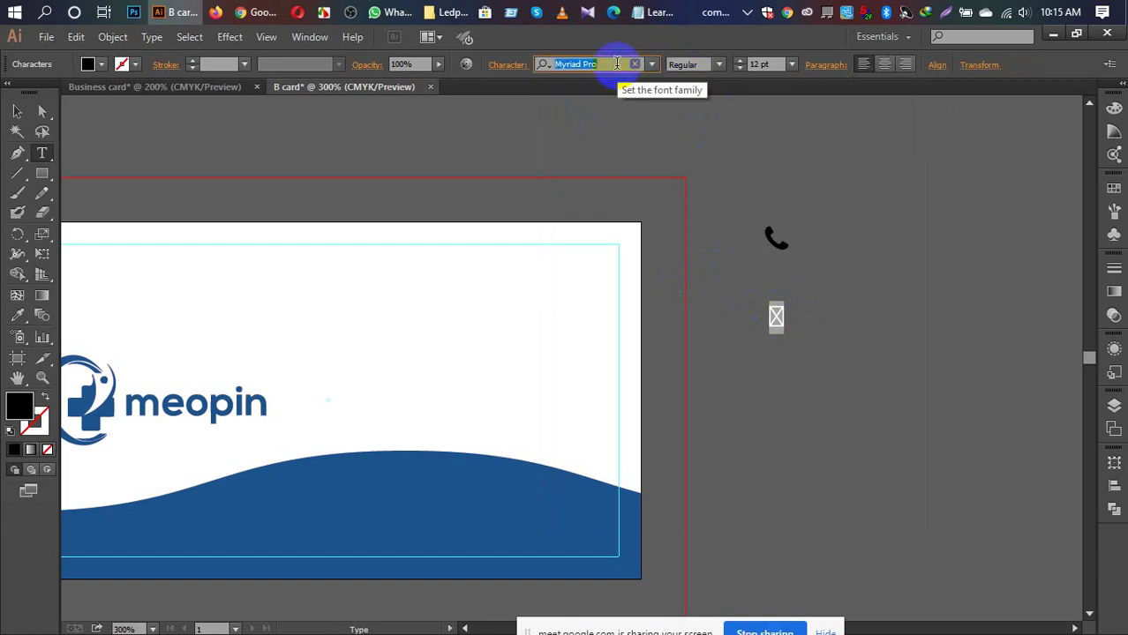
text(font)
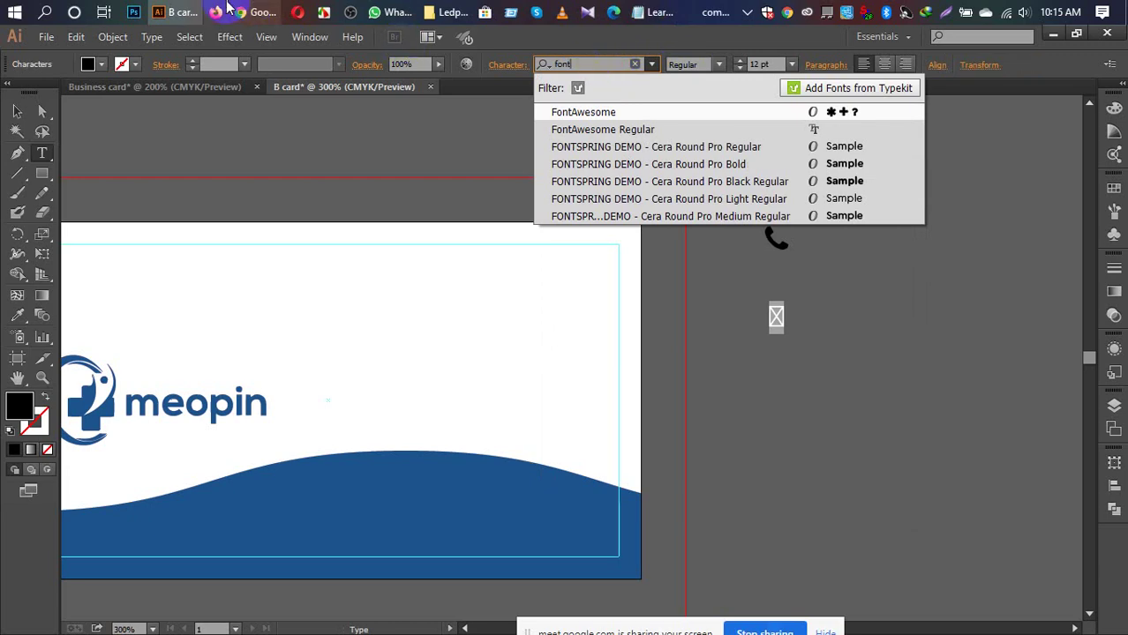
click(254, 13)
Step: Admit the person waiting to join the Google Meet call
click(201, 78)
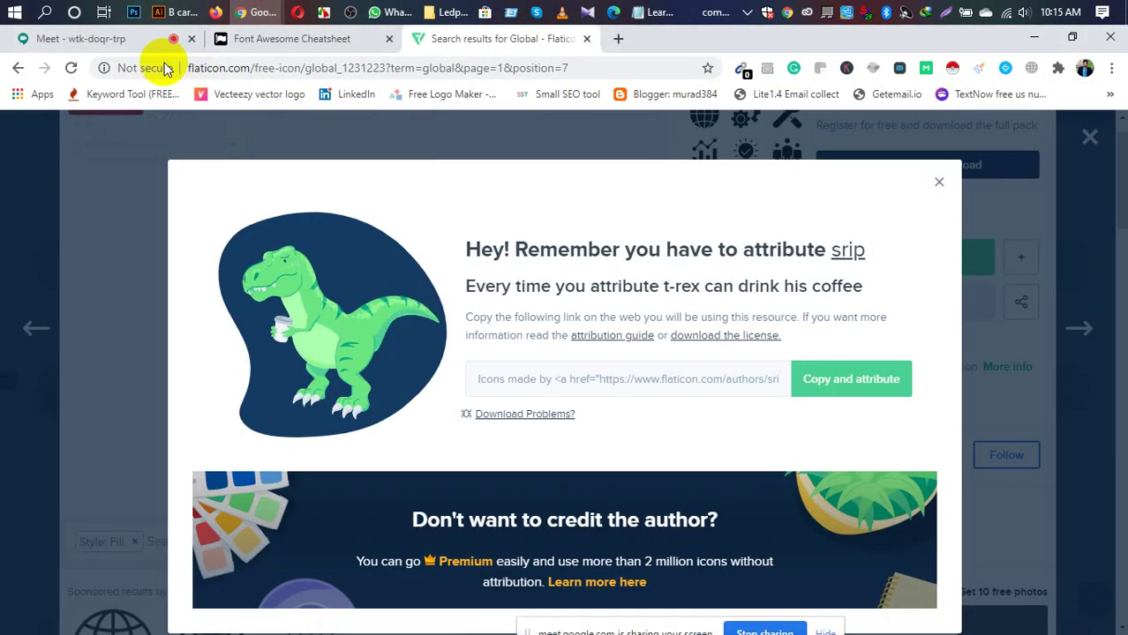
click(112, 40)
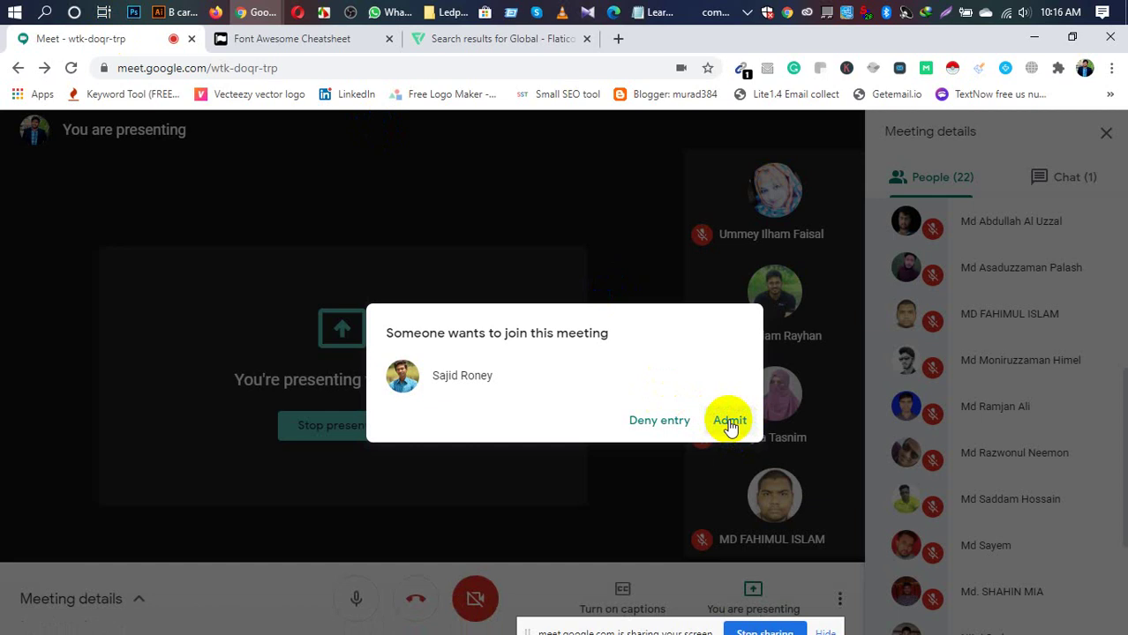
drag(729, 425, 978, 426)
click(742, 421)
scroll(1033, 430, down, 3)
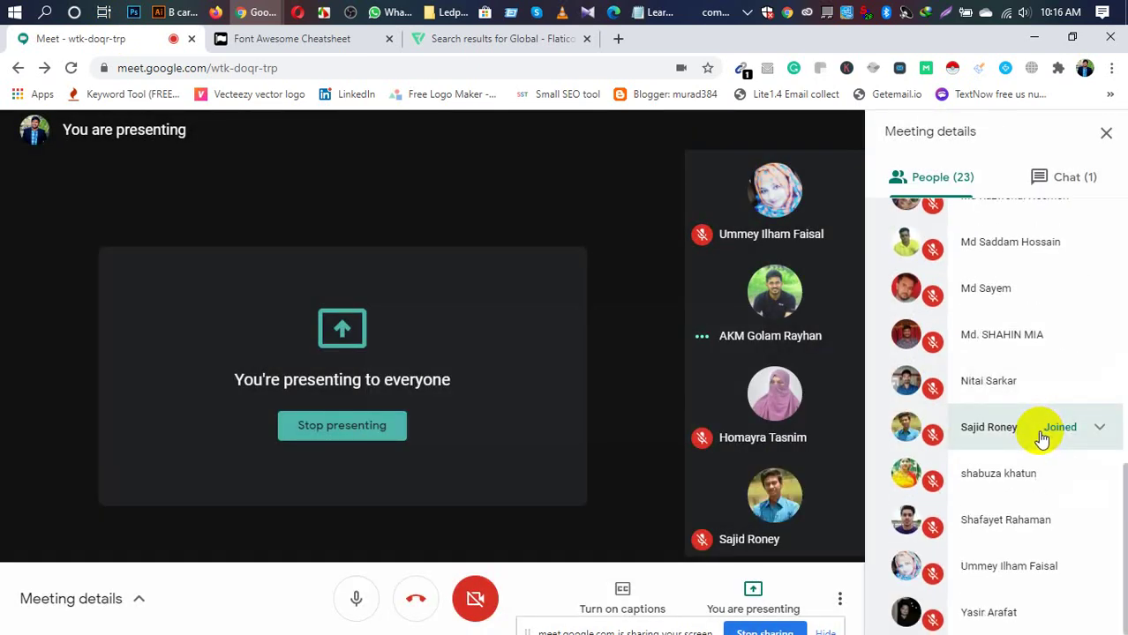
scroll(1041, 437, up, 6)
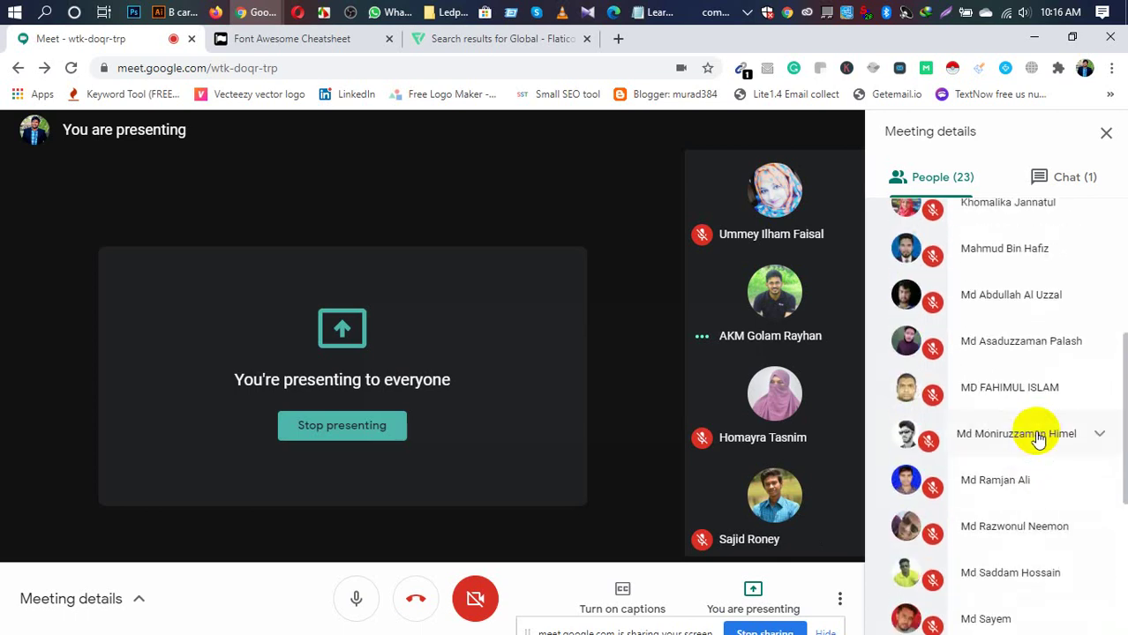
scroll(1034, 439, up, 1)
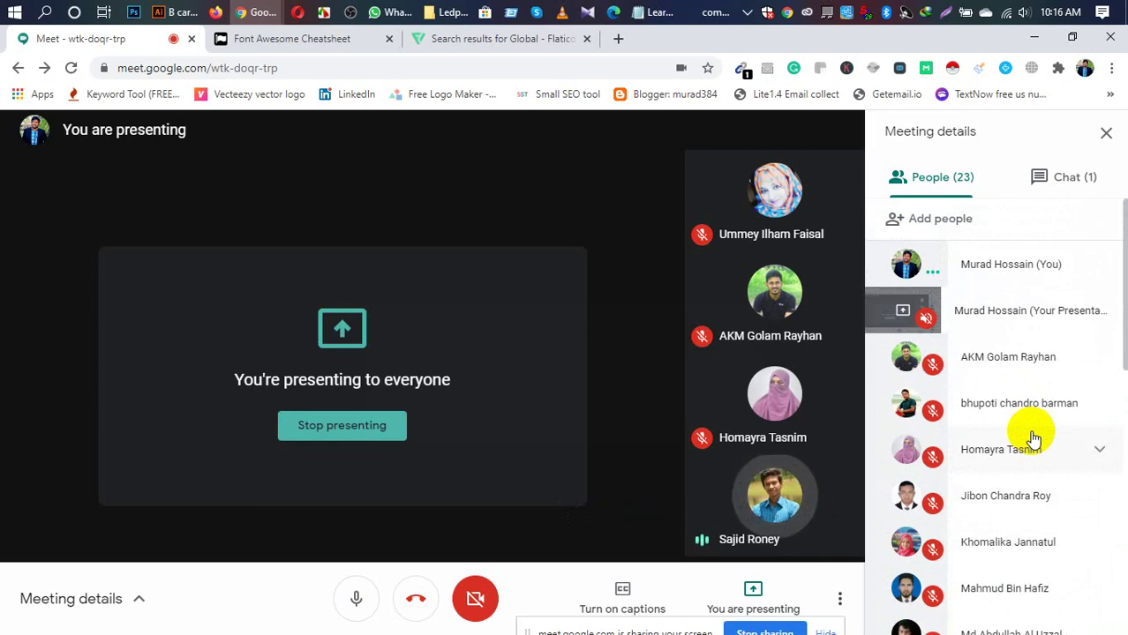
Step: Capture the meeting window with Lightshot and save it as Screenshot_4.png
key(Print)
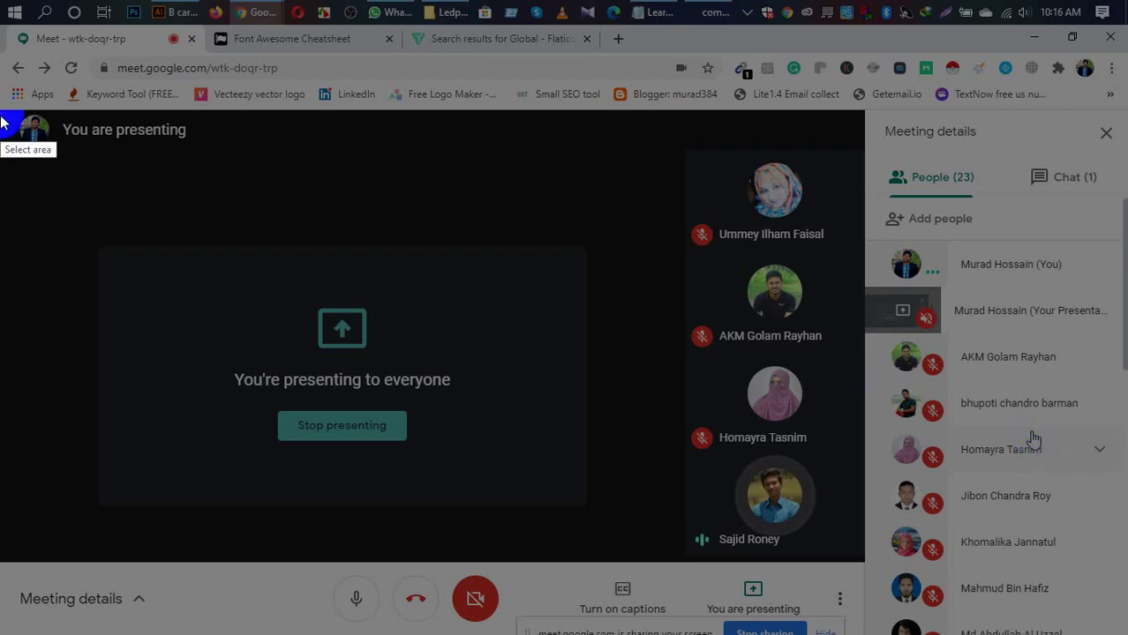
drag(0, 0, 1118, 628)
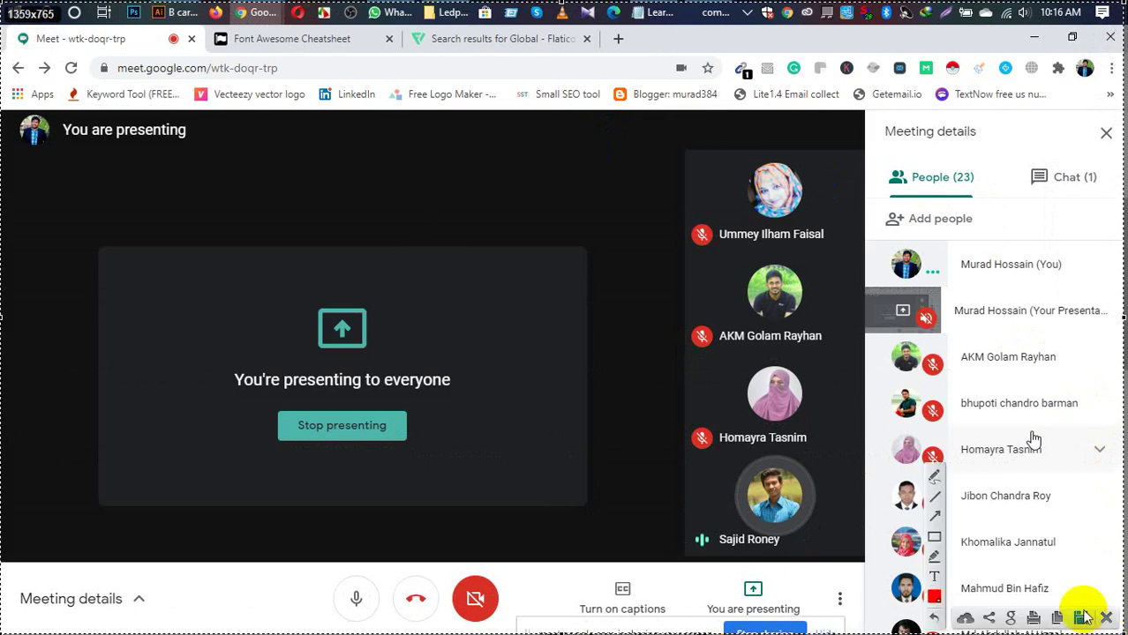
click(1085, 618)
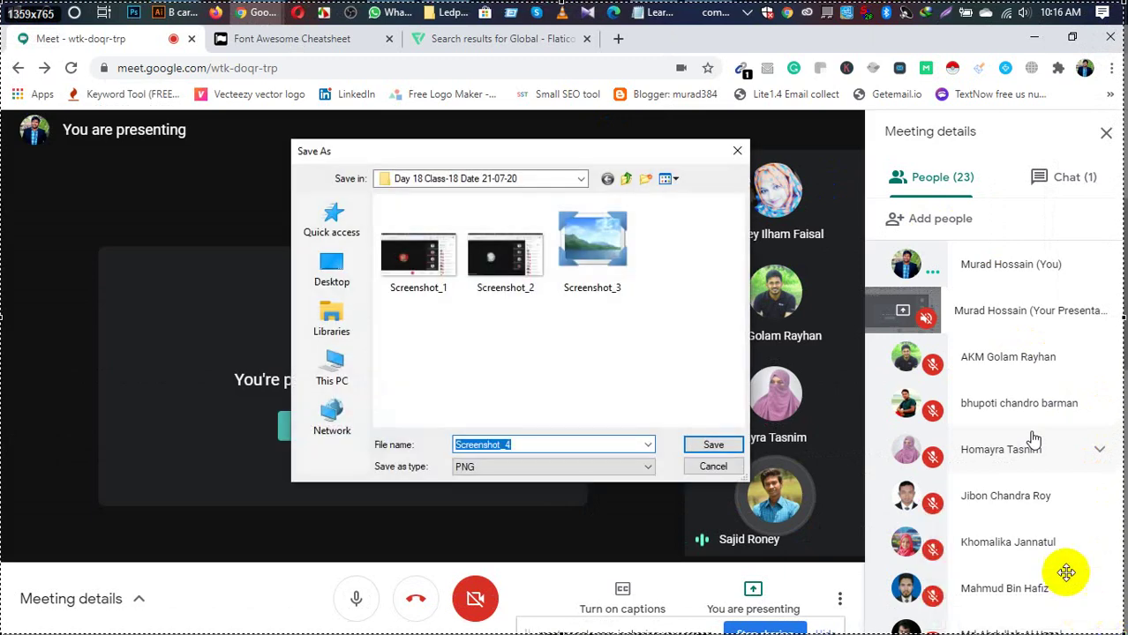
click(677, 350)
click(713, 445)
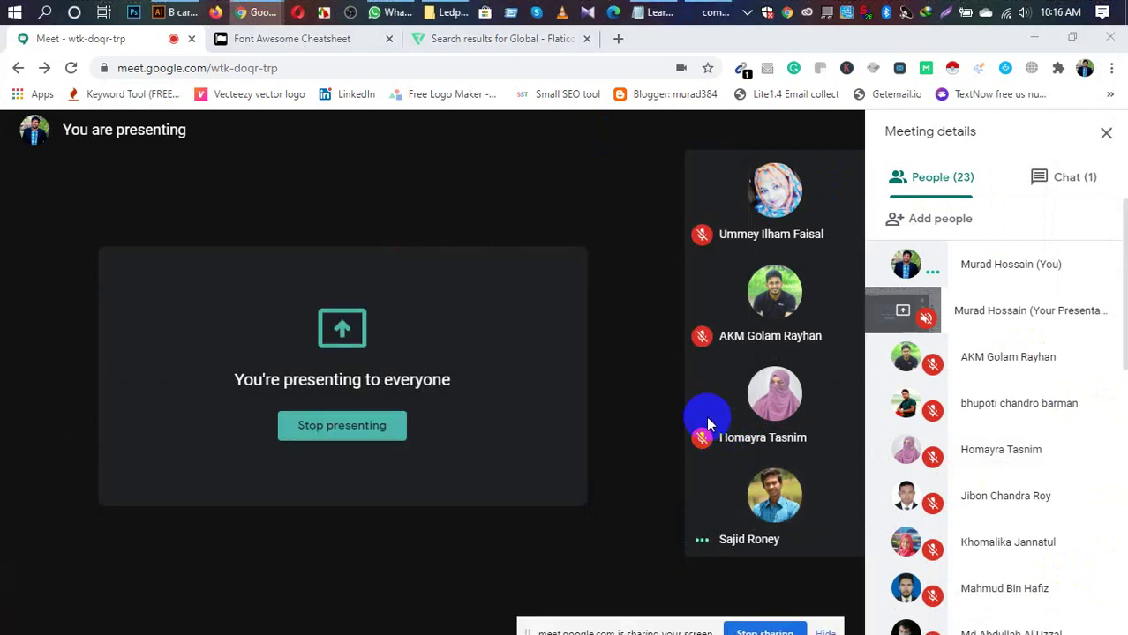
click(525, 41)
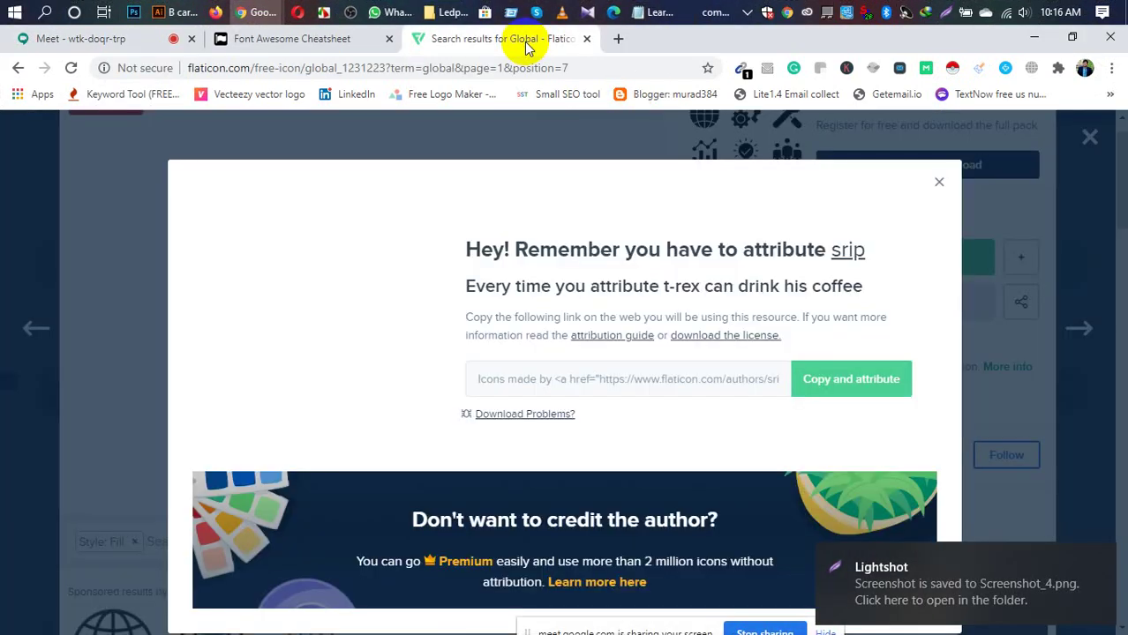
Step: Open internet.eps from the Downloads folder in Illustrator via File > Open
click(174, 14)
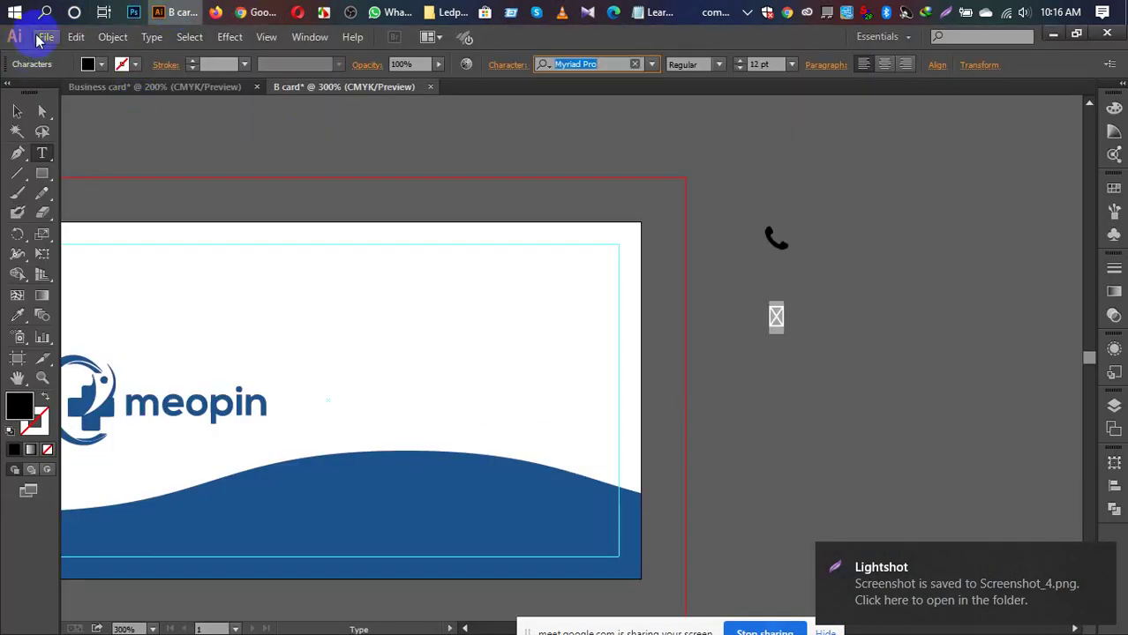
click(41, 38)
click(73, 92)
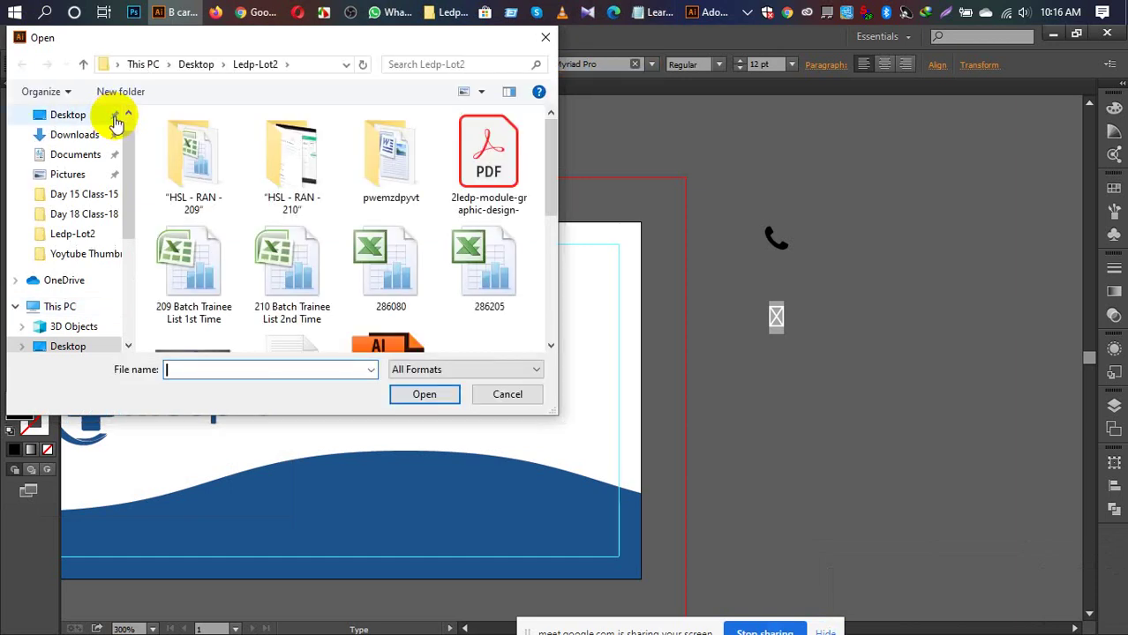
click(80, 135)
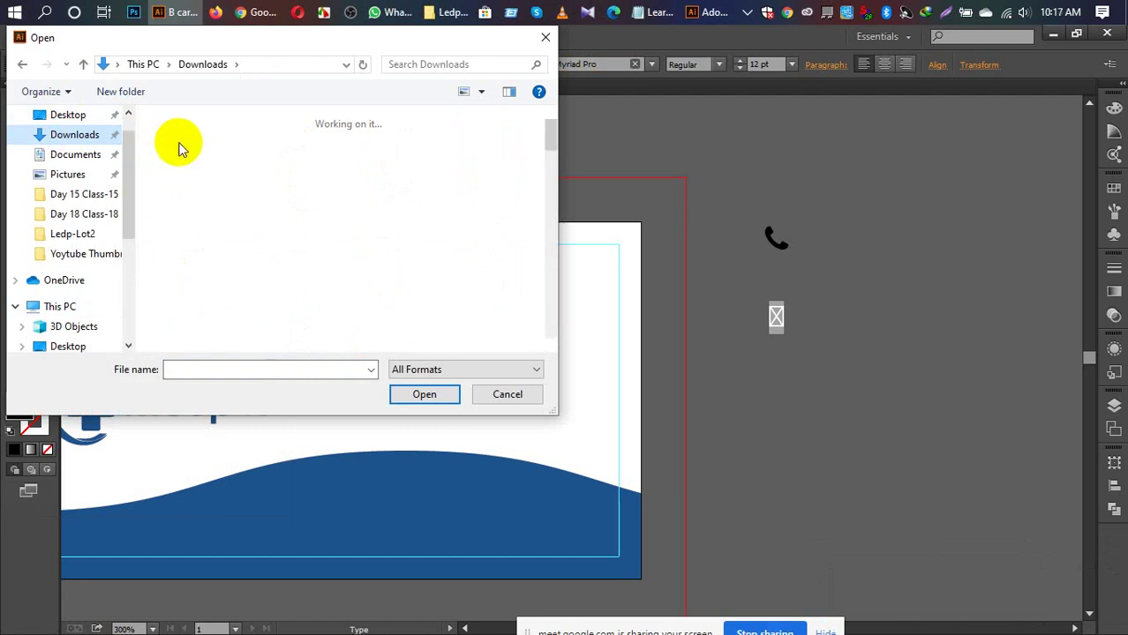
click(181, 158)
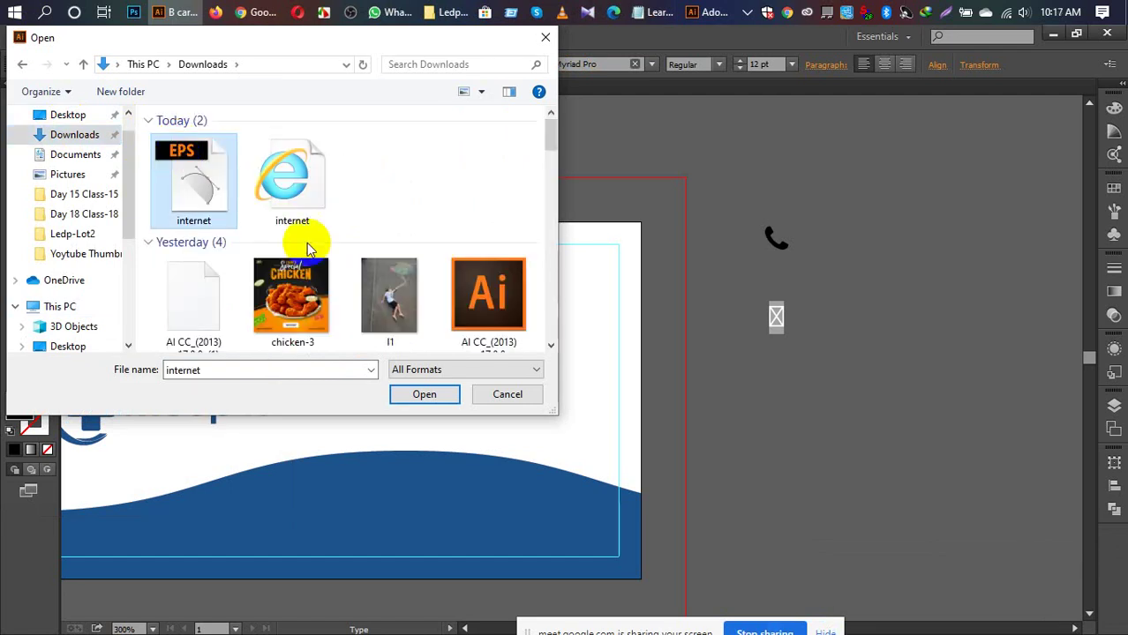
click(423, 394)
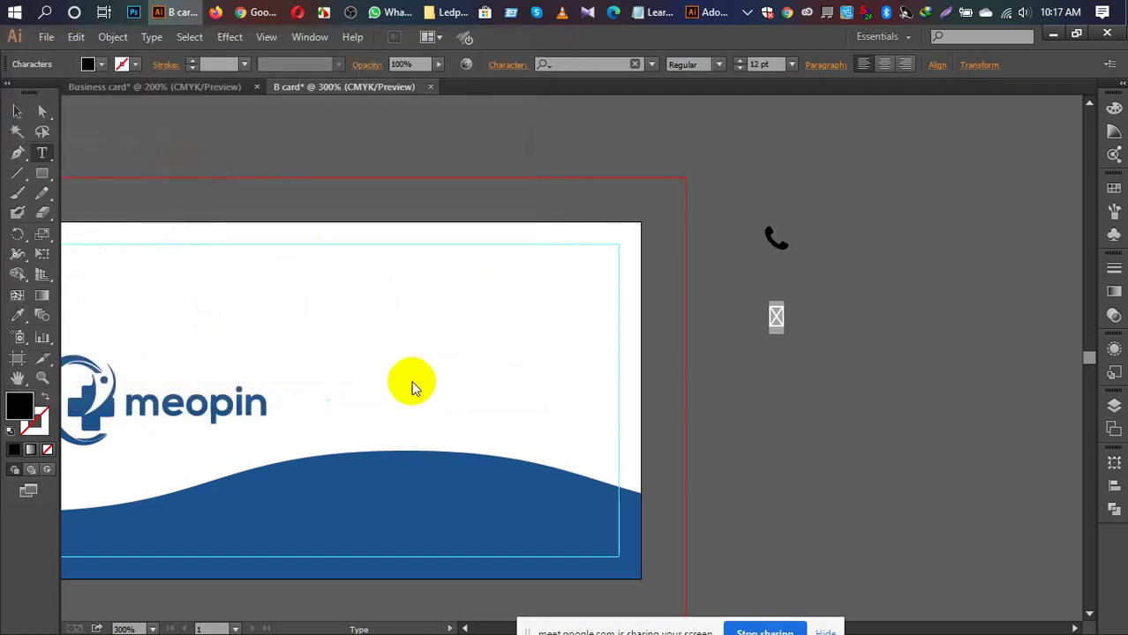
Step: Set the globe's stroke to None and scale the whole globe group down to icon size
click(401, 192)
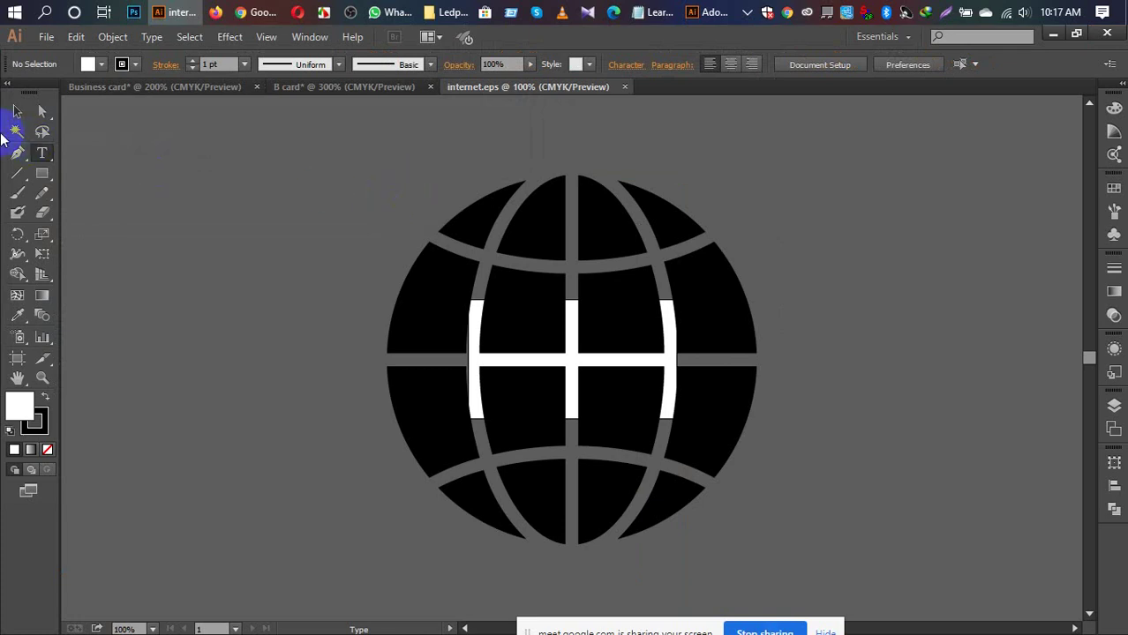
click(17, 111)
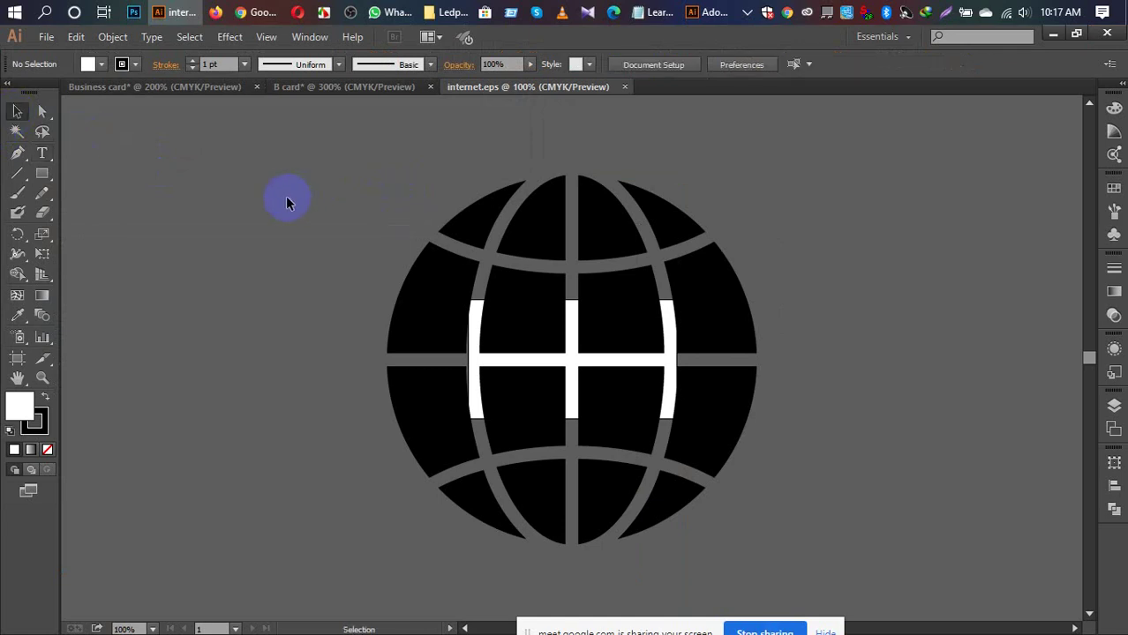
click(38, 421)
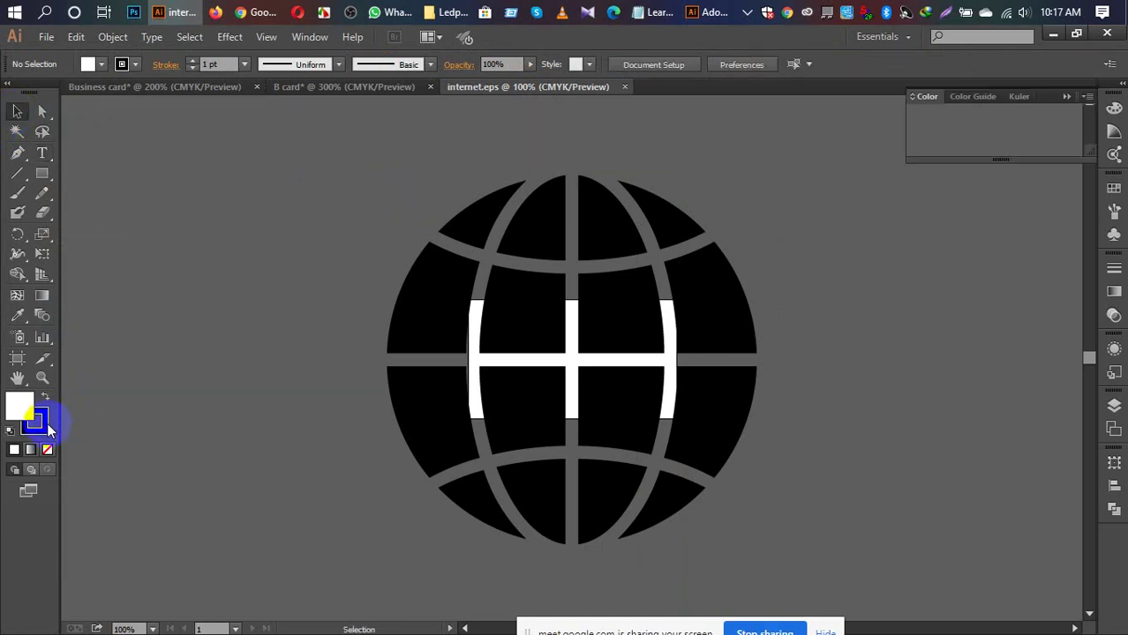
click(45, 449)
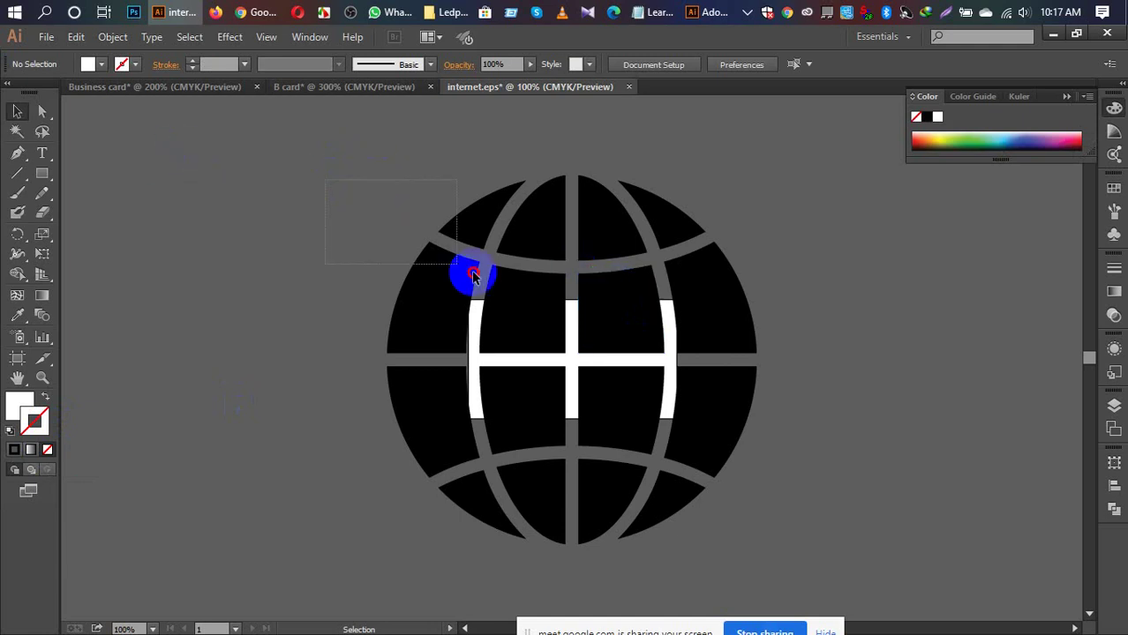
drag(472, 273, 821, 519)
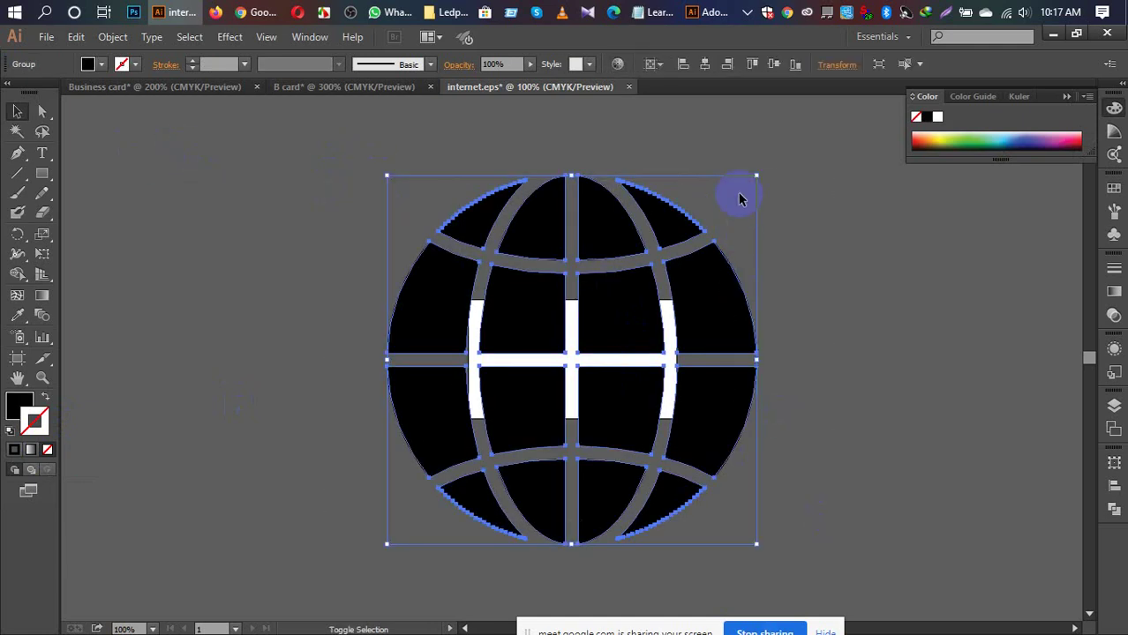
drag(756, 176, 771, 404)
click(465, 536)
Step: Scale the pasted globe down to about 0.19 in square beneath the mail icon
click(883, 475)
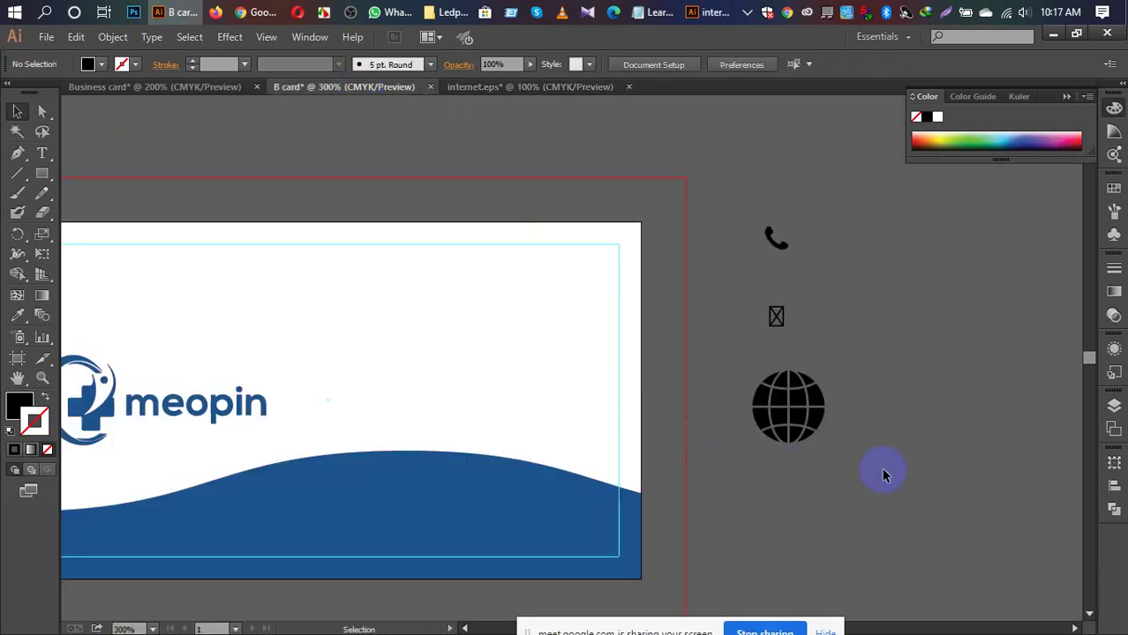
click(820, 421)
right_click(796, 398)
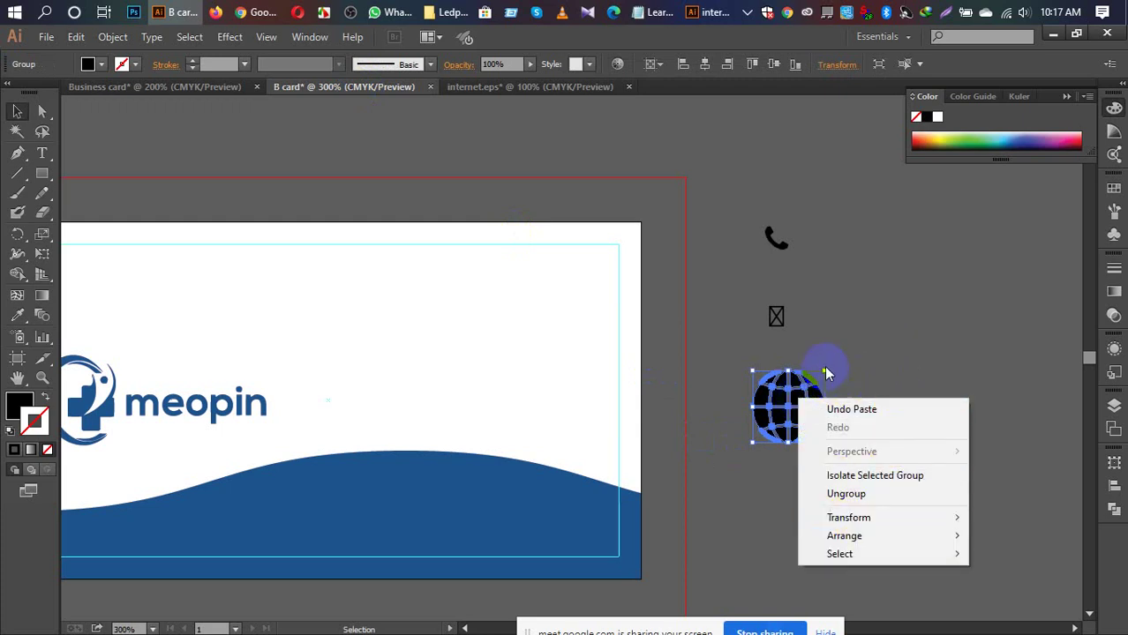
click(857, 359)
click(799, 394)
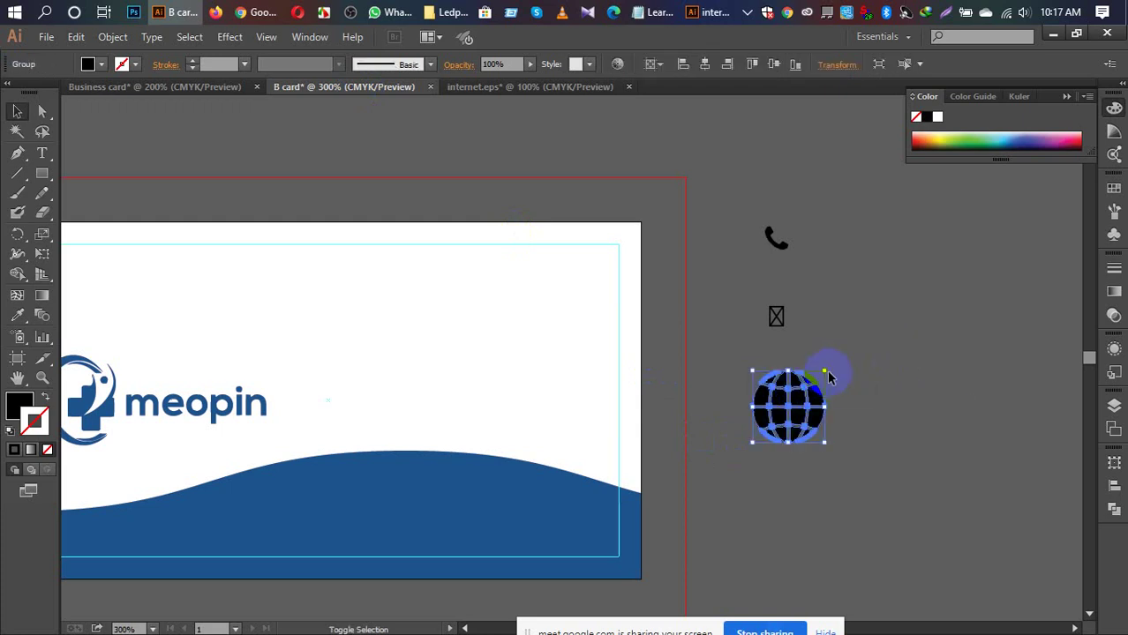
drag(827, 367, 792, 377)
click(869, 400)
click(838, 455)
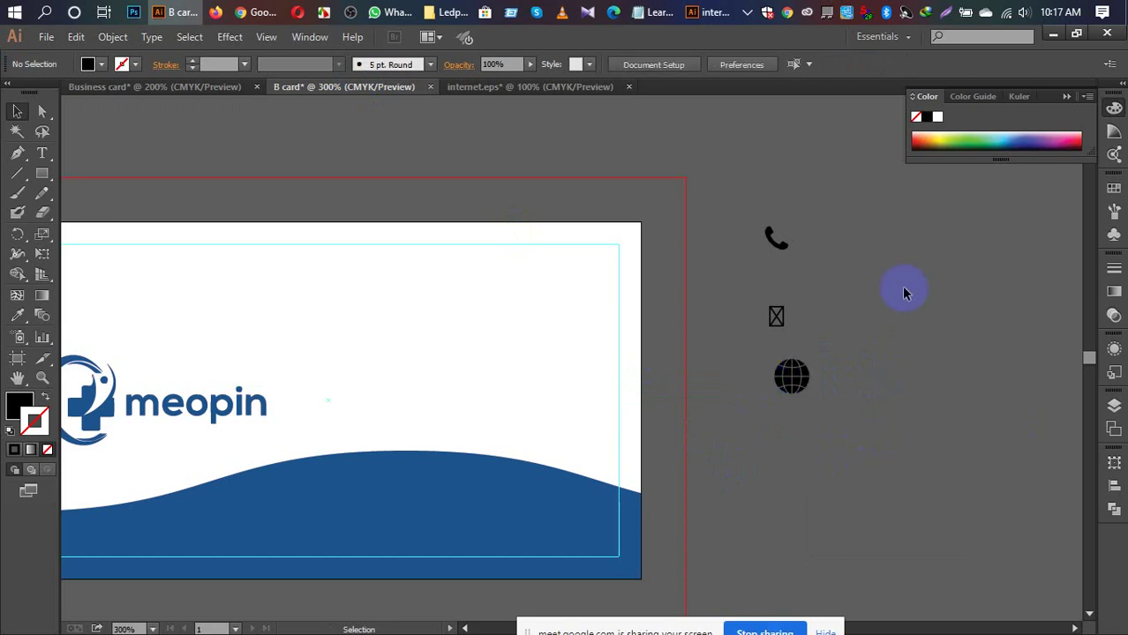
Step: Search the Font Awesome cheatsheet for 'home', copy the fa-home icon, and go back to Illustrator
mouse_move(264, 9)
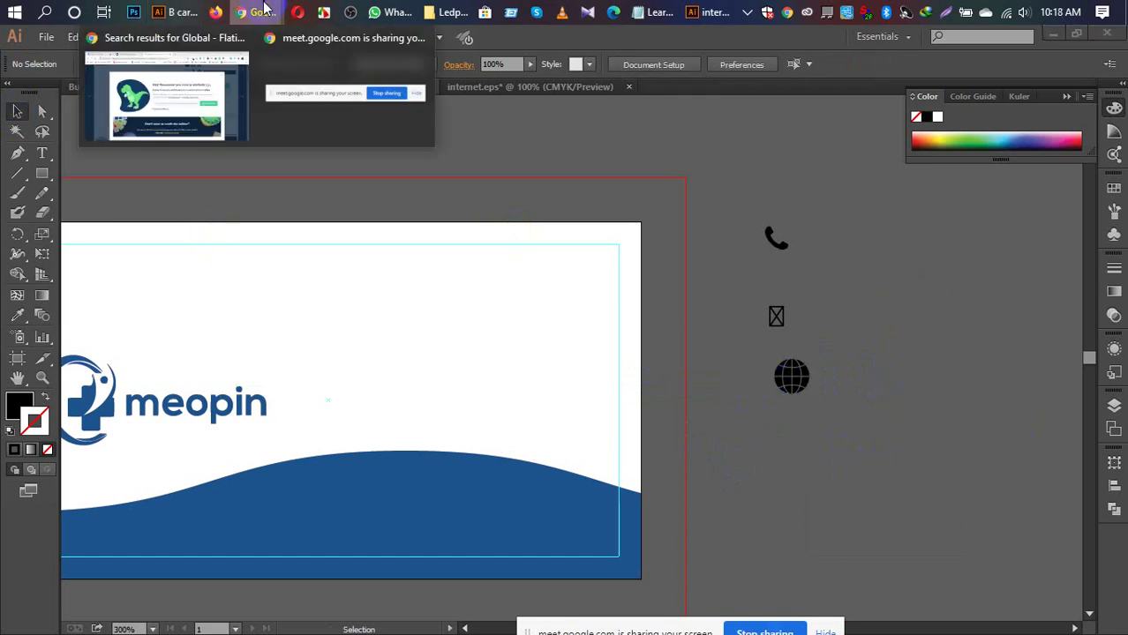
click(180, 76)
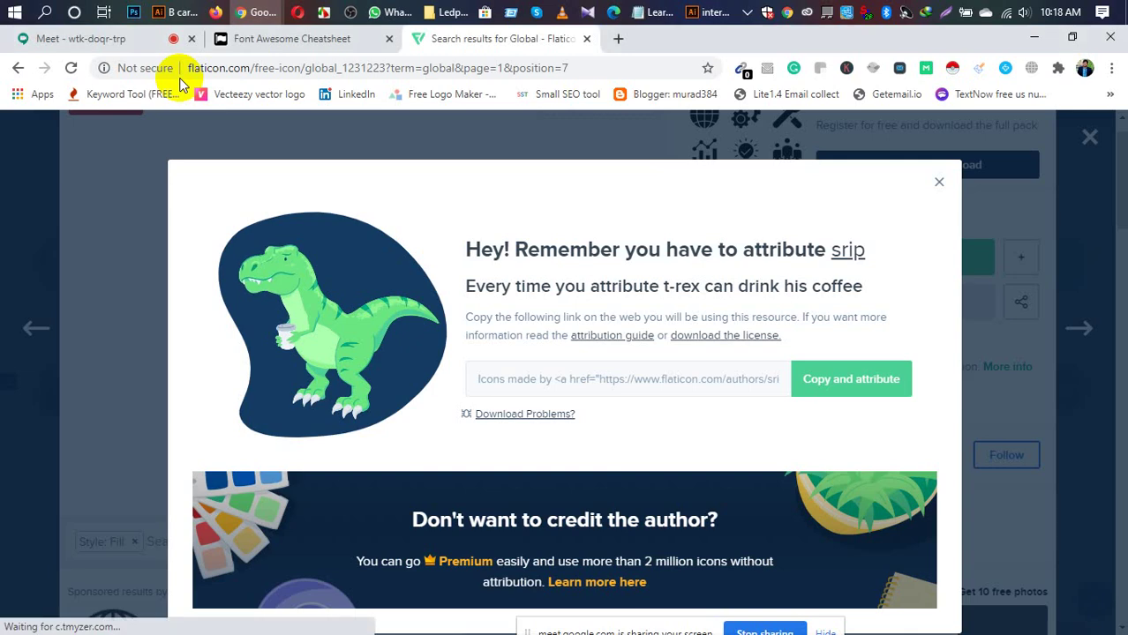
click(325, 39)
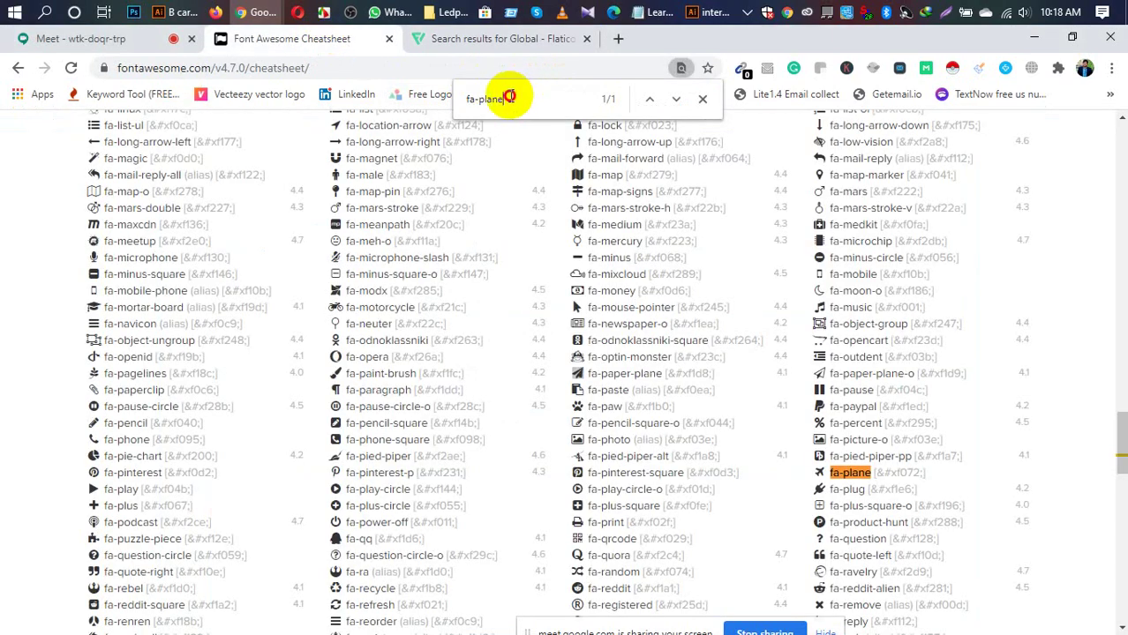
drag(509, 97, 481, 104)
text(home)
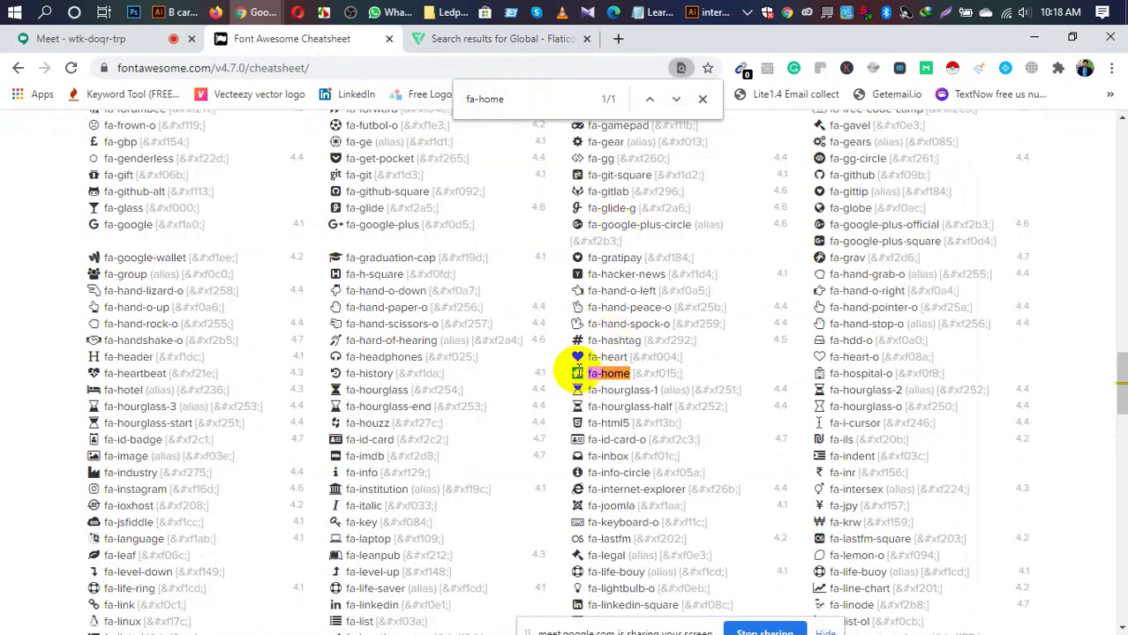
right_click(579, 375)
click(609, 385)
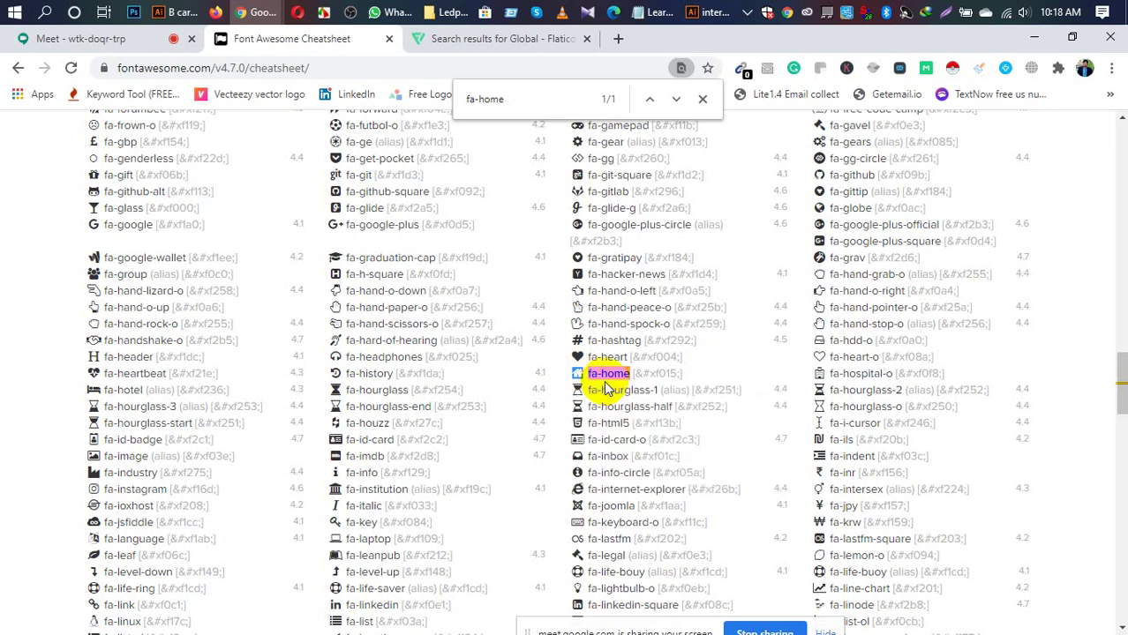
click(170, 11)
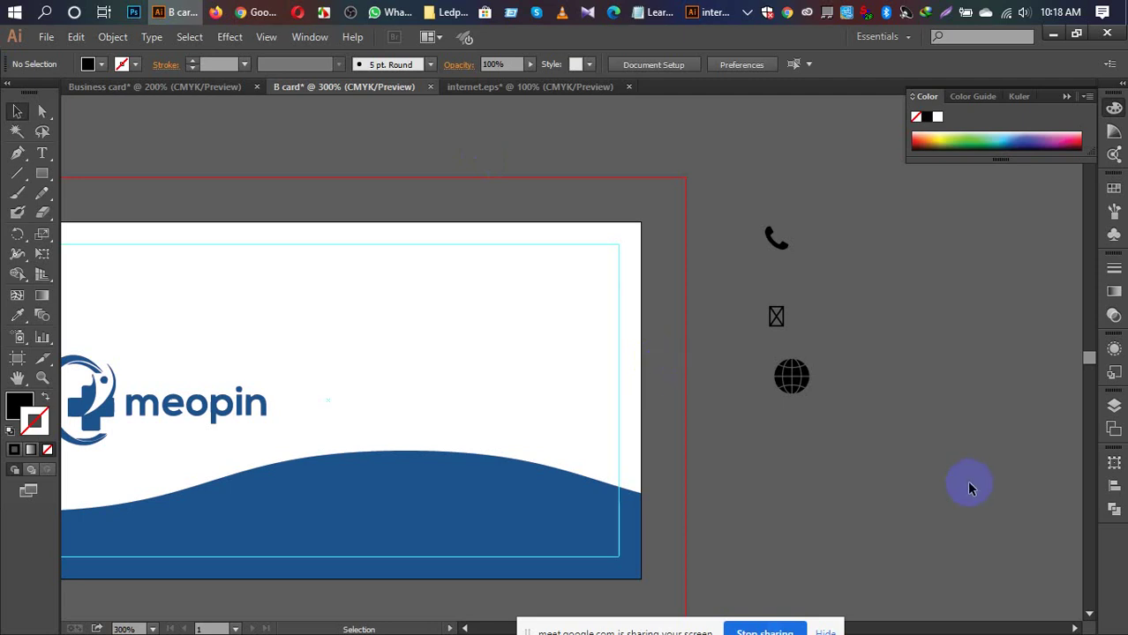
Step: Paste the home icon glyph as text and delete the broken boxed-X glyph
click(44, 159)
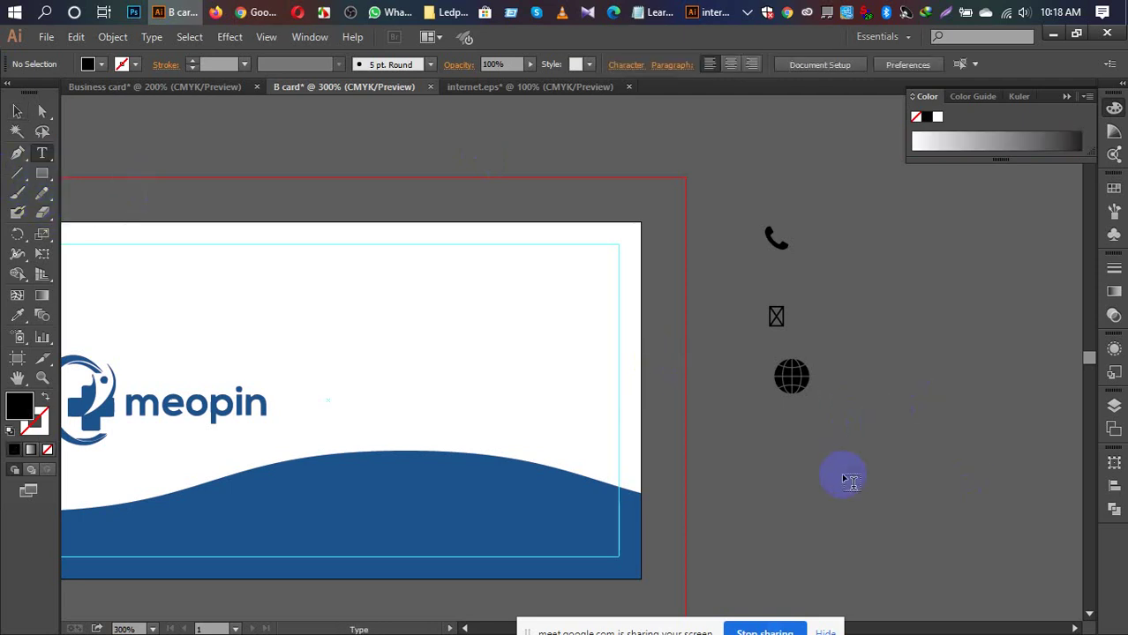
key(ctrl+v)
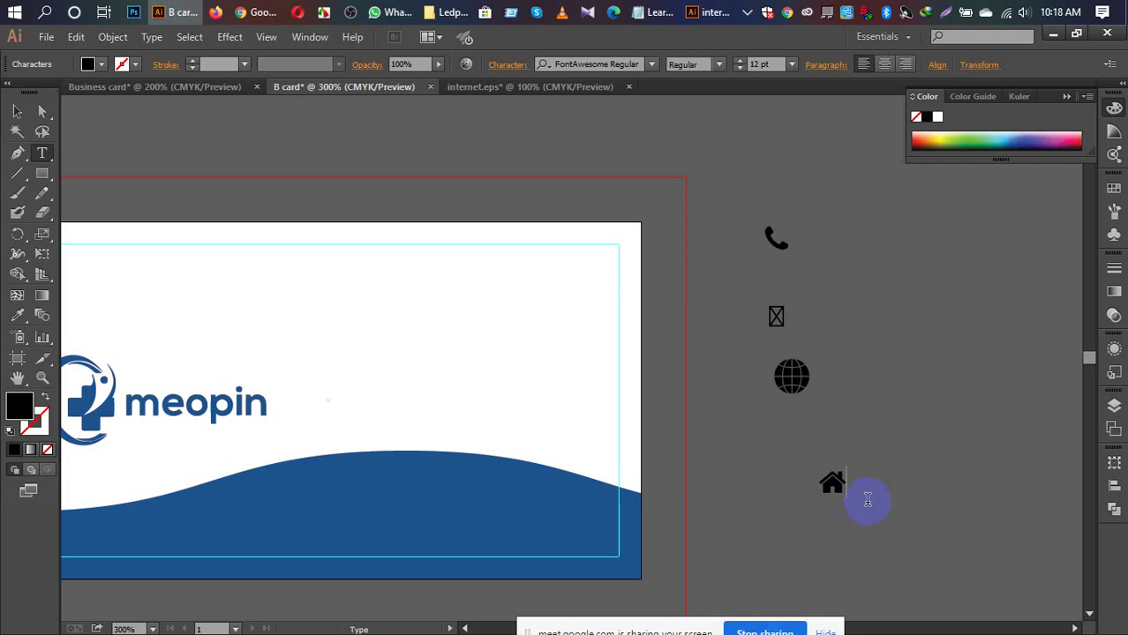
drag(778, 317, 756, 317)
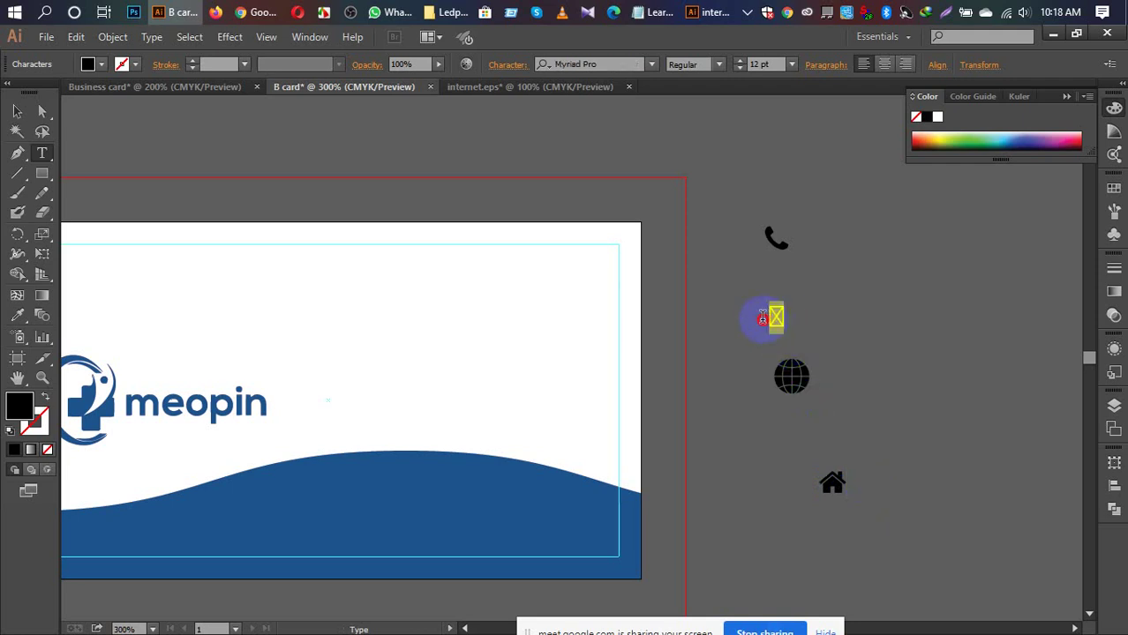
click(785, 324)
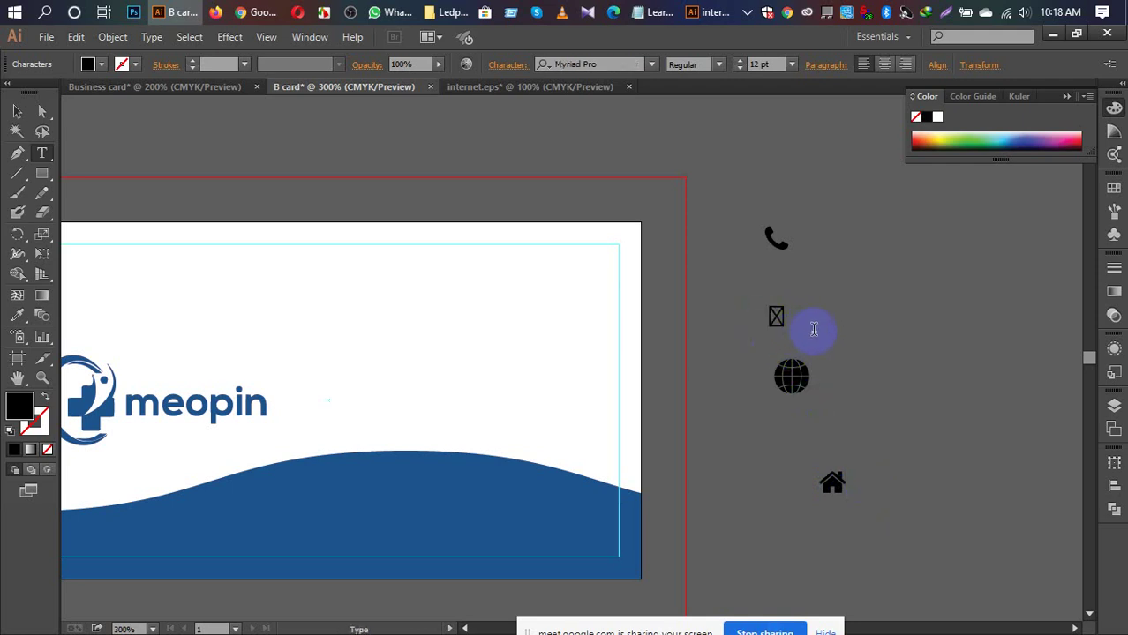
click(17, 111)
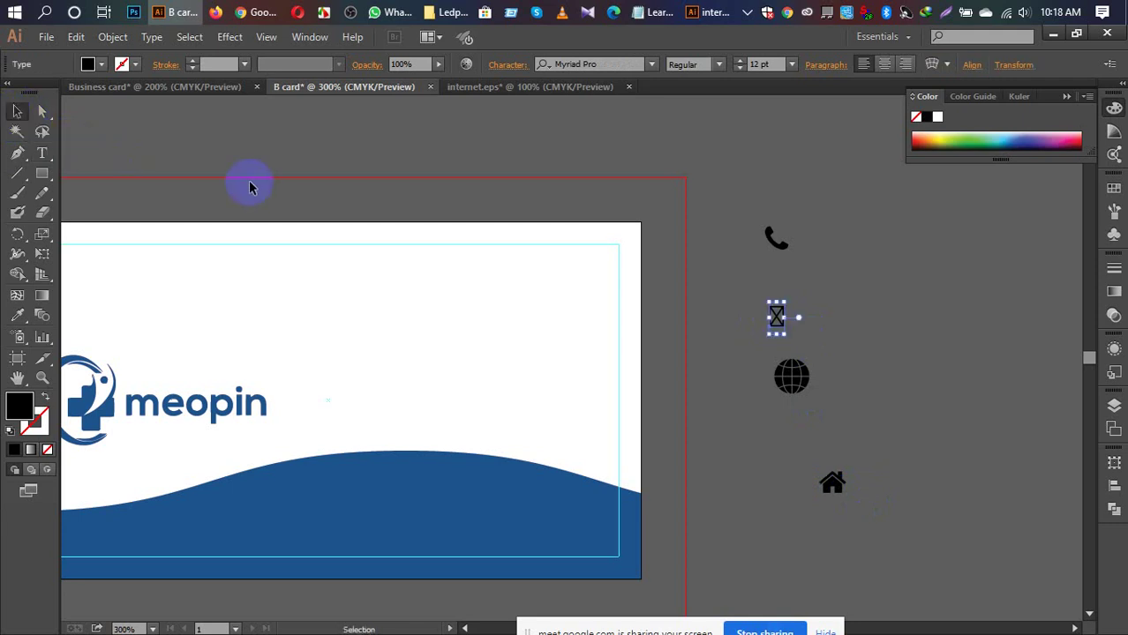
key(Delete)
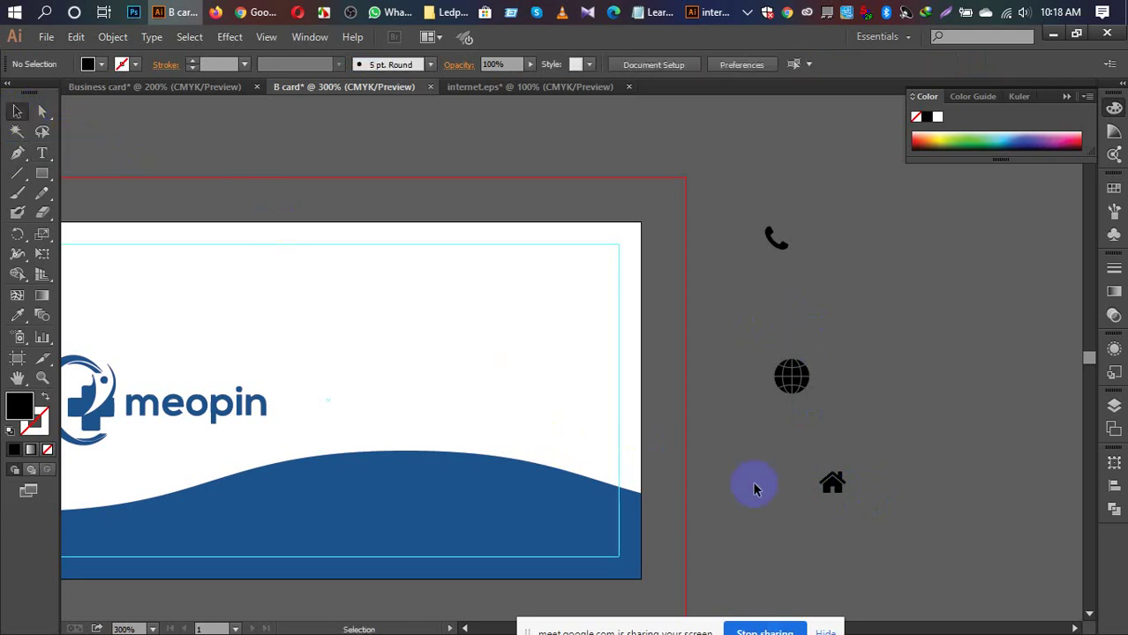
Step: Alt-drag a copy of the home icon beside the globe and start editing its glyph
click(830, 482)
drag(830, 482, 843, 360)
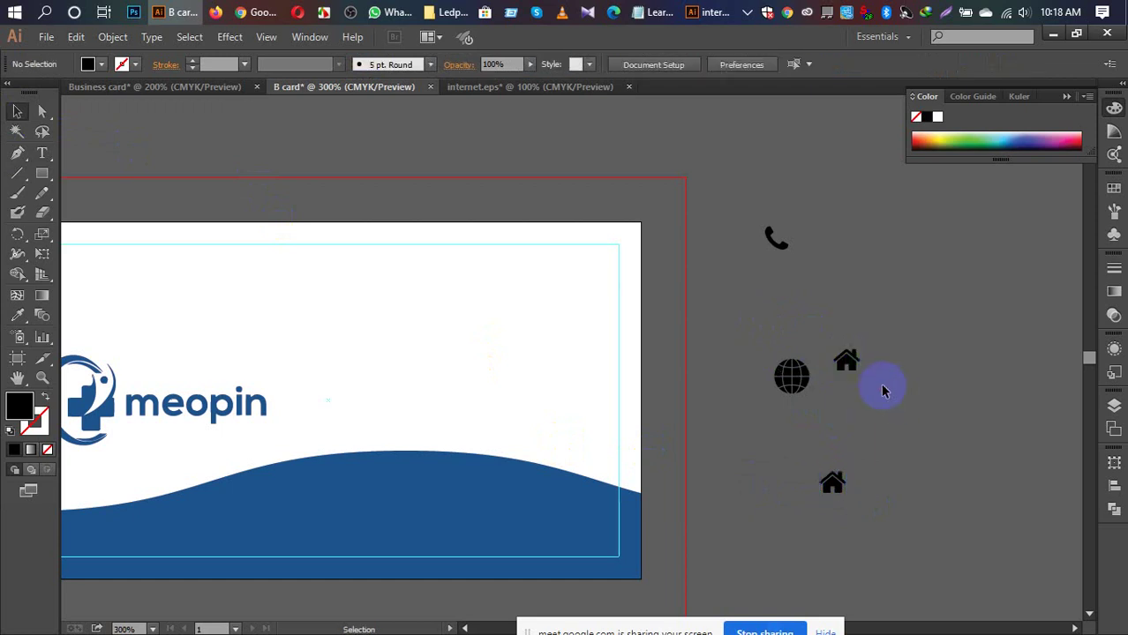
double_click(849, 360)
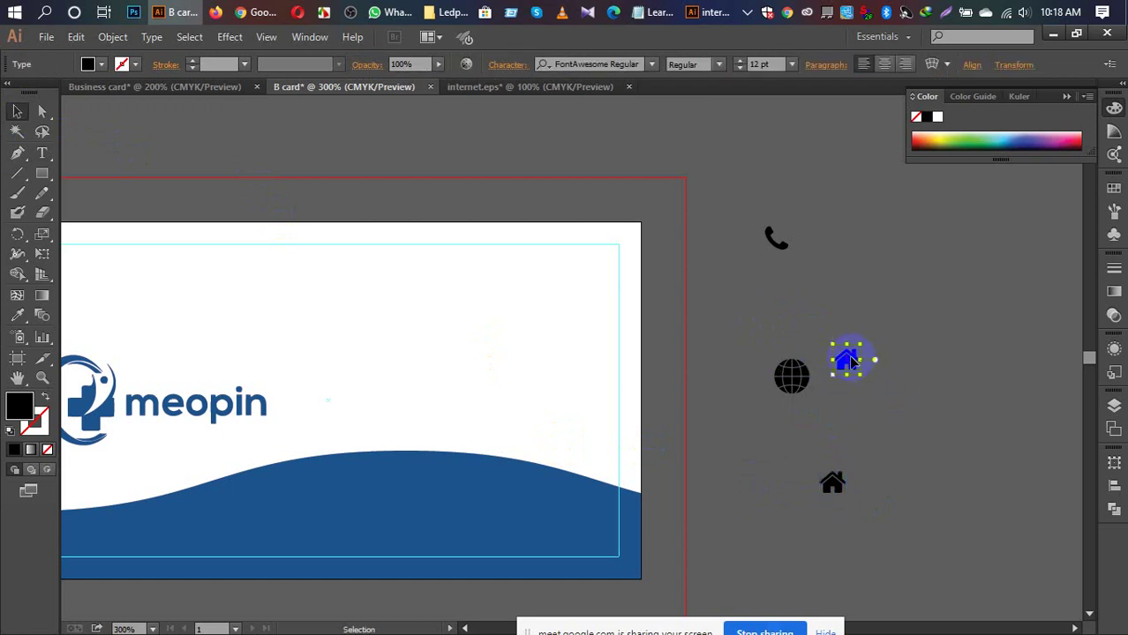
Step: Search the cheatsheet for 'plane', copy the fa-paper-plane icon, and go back to Illustrator
mouse_move(256, 12)
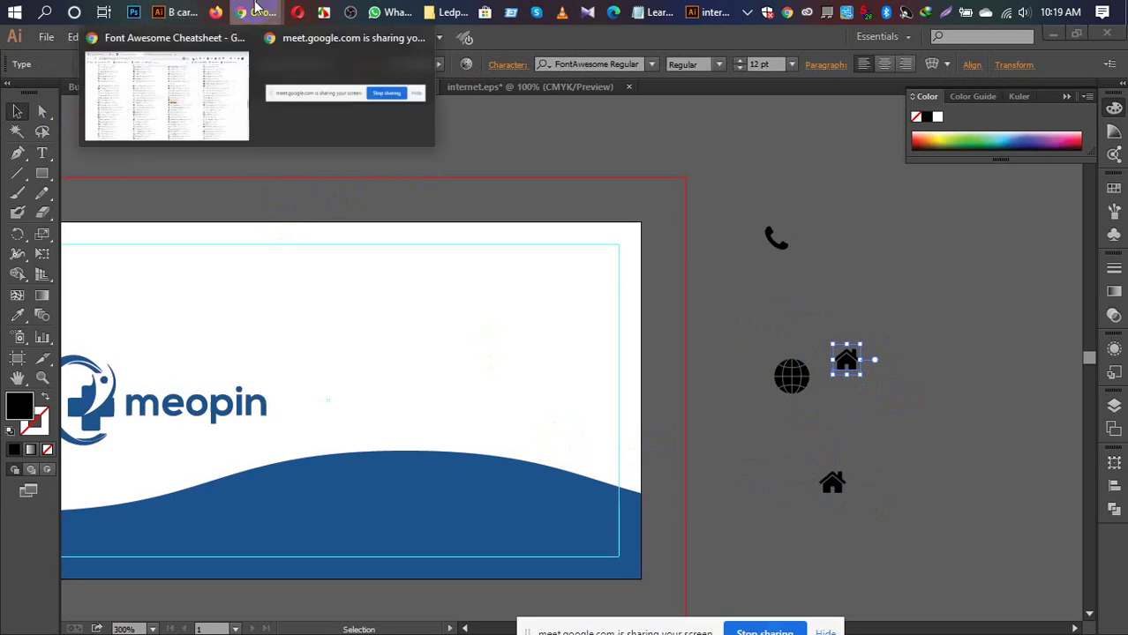
click(181, 88)
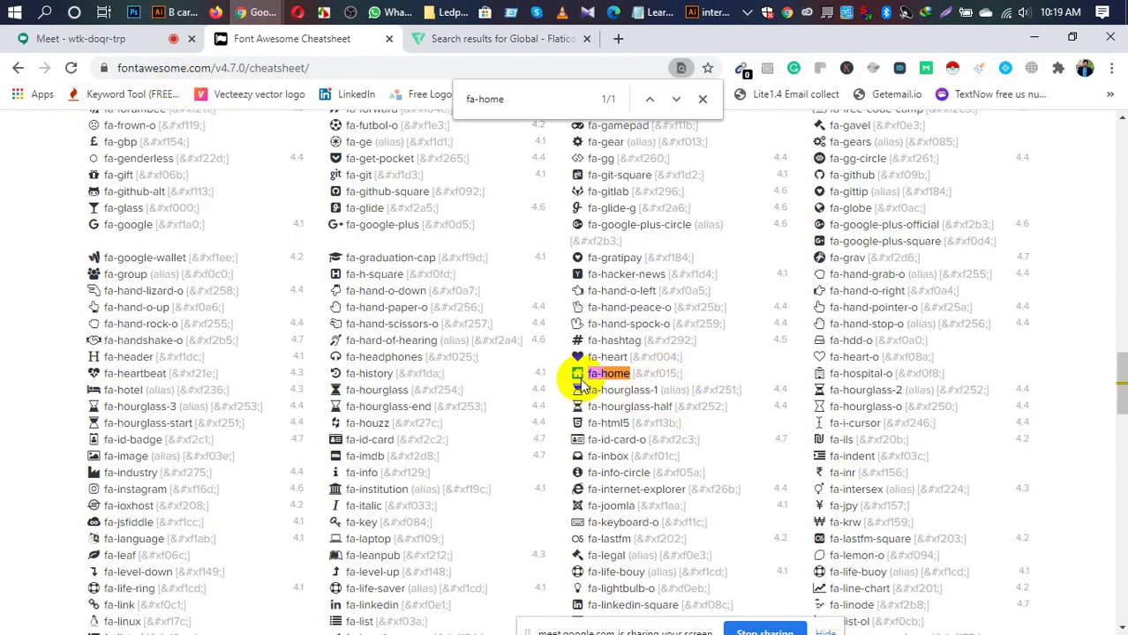
double_click(486, 100)
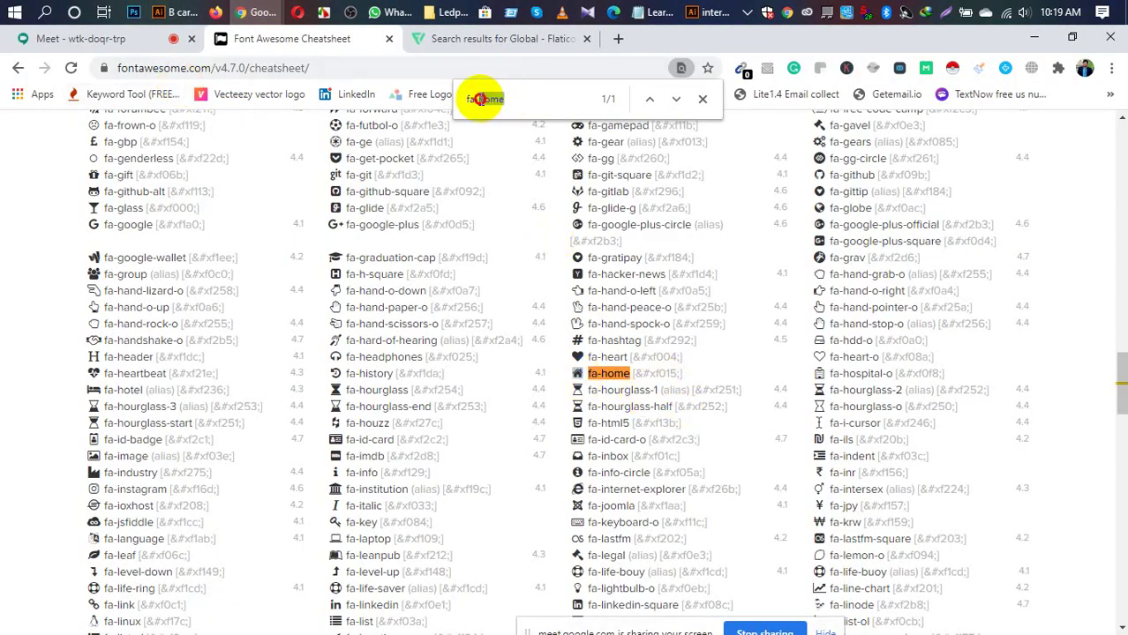
text(plane)
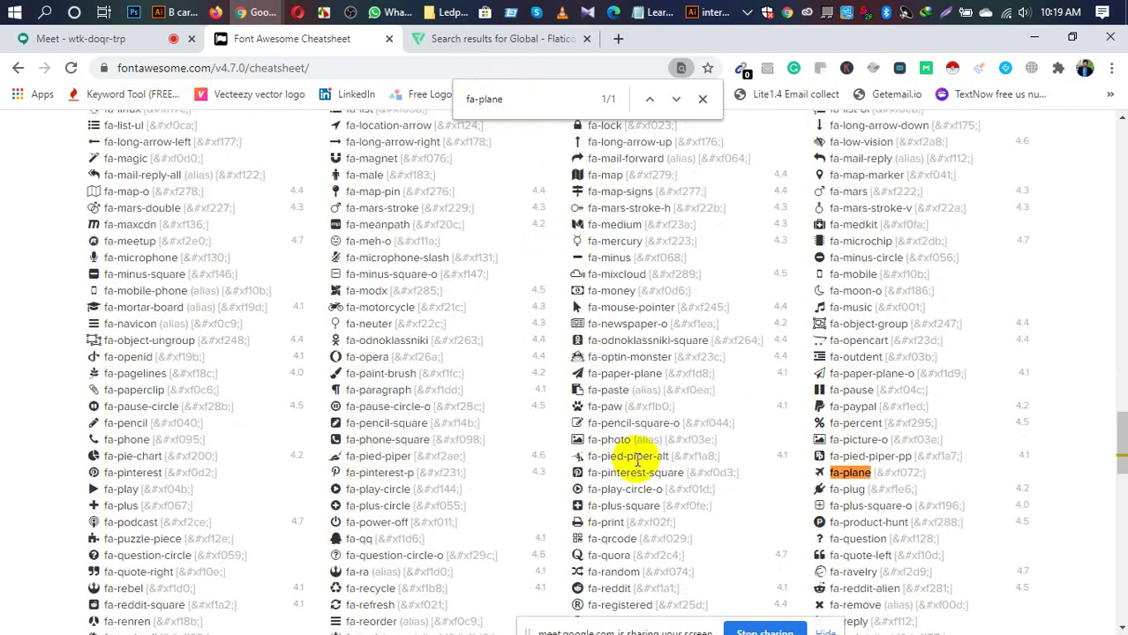
right_click(578, 372)
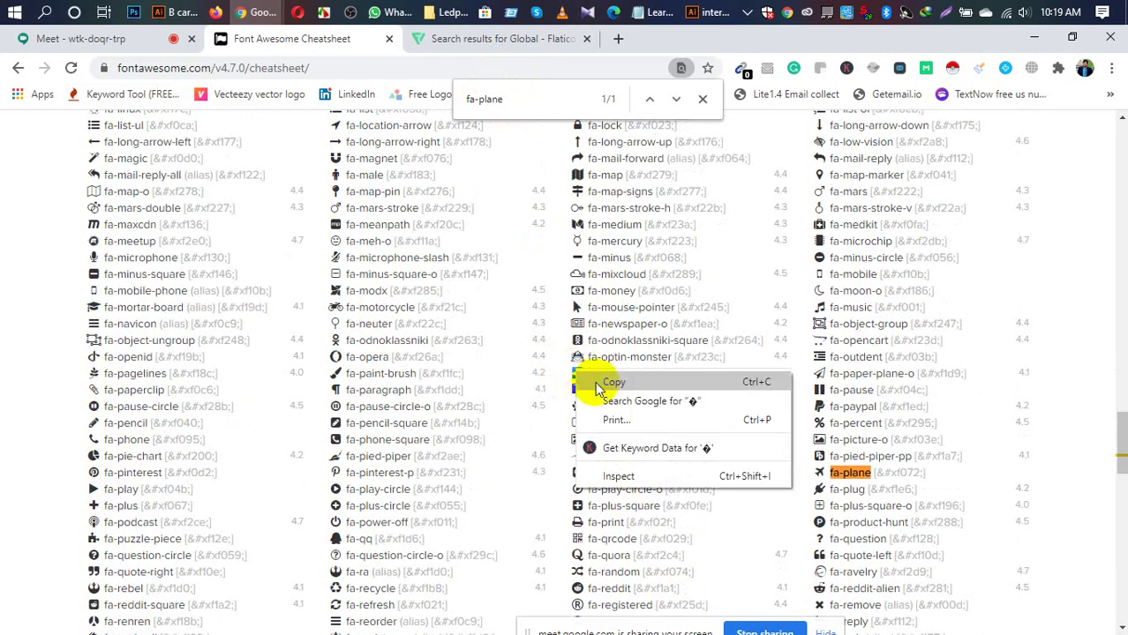
click(612, 382)
click(175, 12)
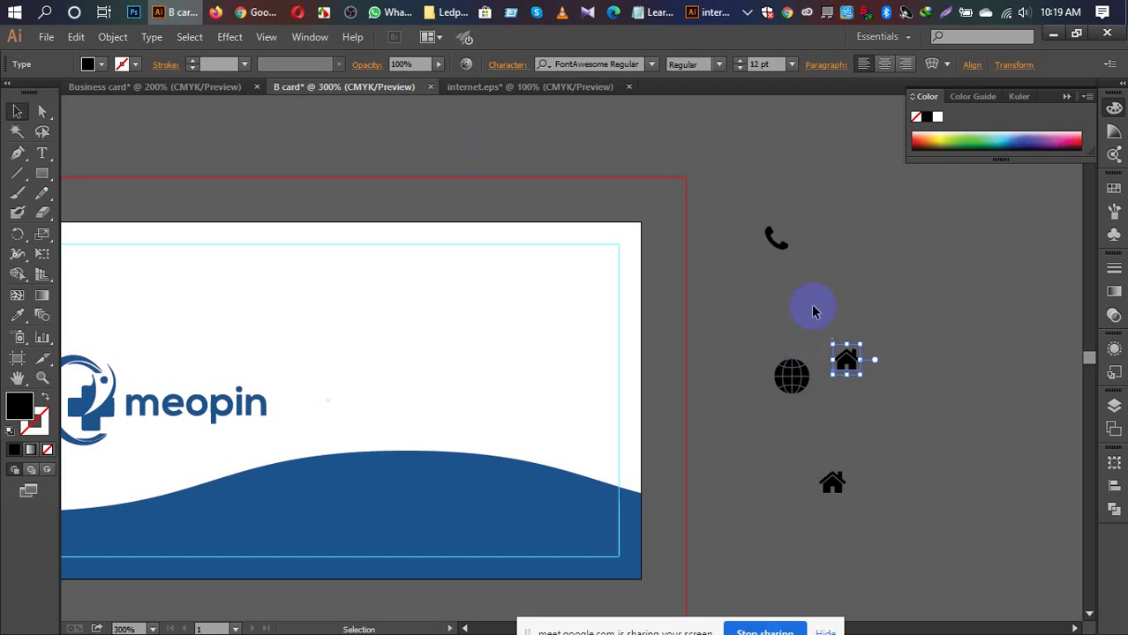
Step: Remove the pasted missing-glyph text and paste a glyph into a new text object beside the icons
key(ctrl+v)
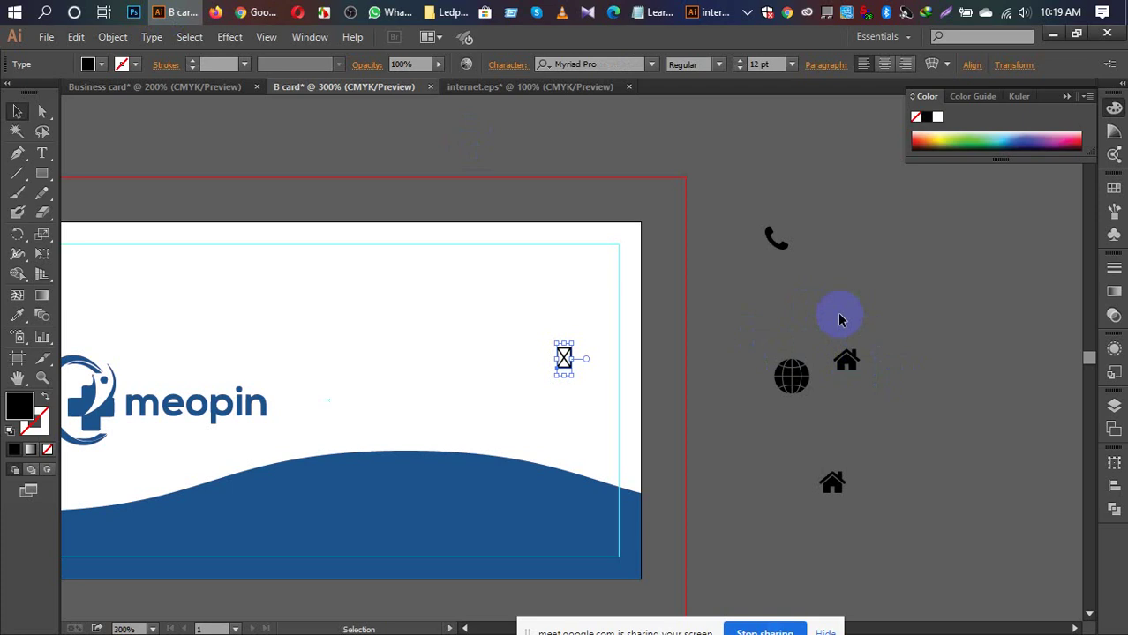
key(Delete)
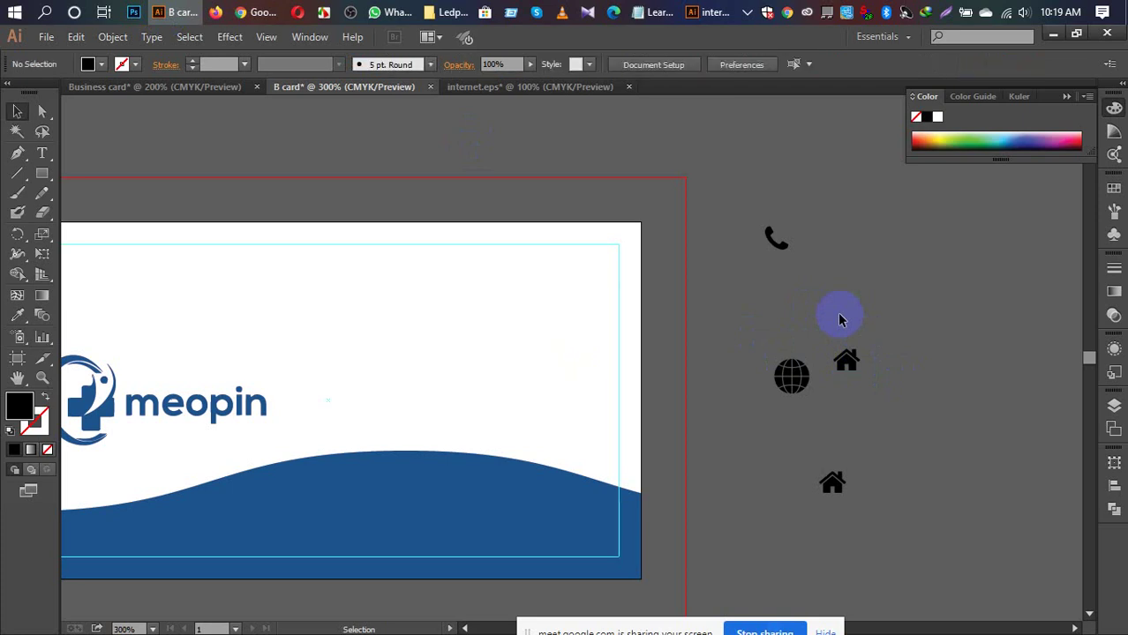
click(42, 153)
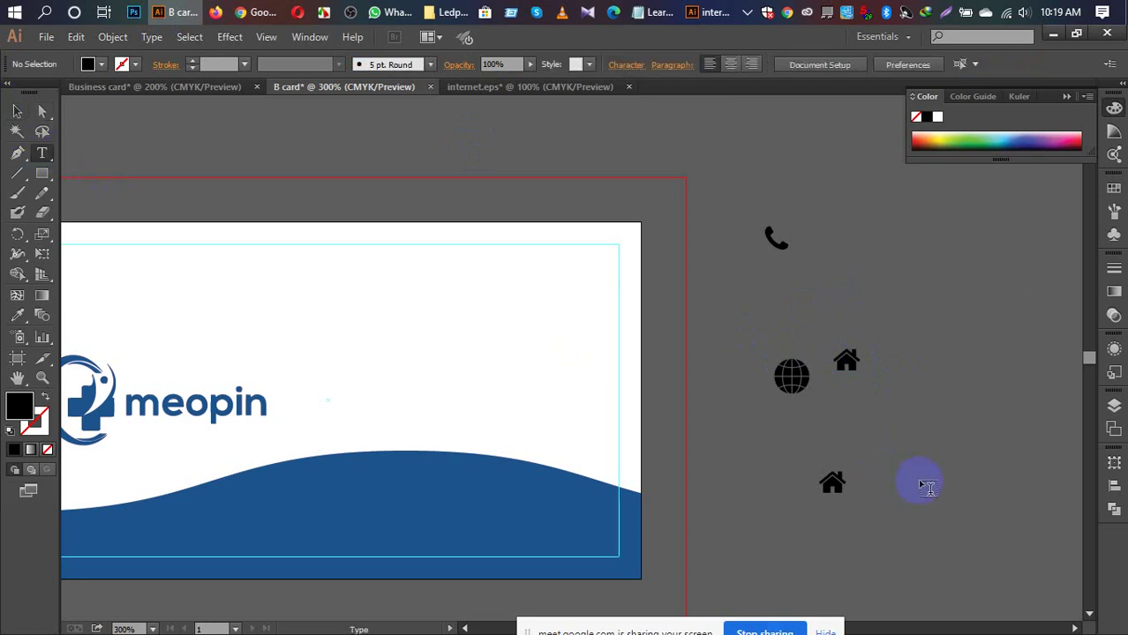
click(934, 429)
key(ctrl+v)
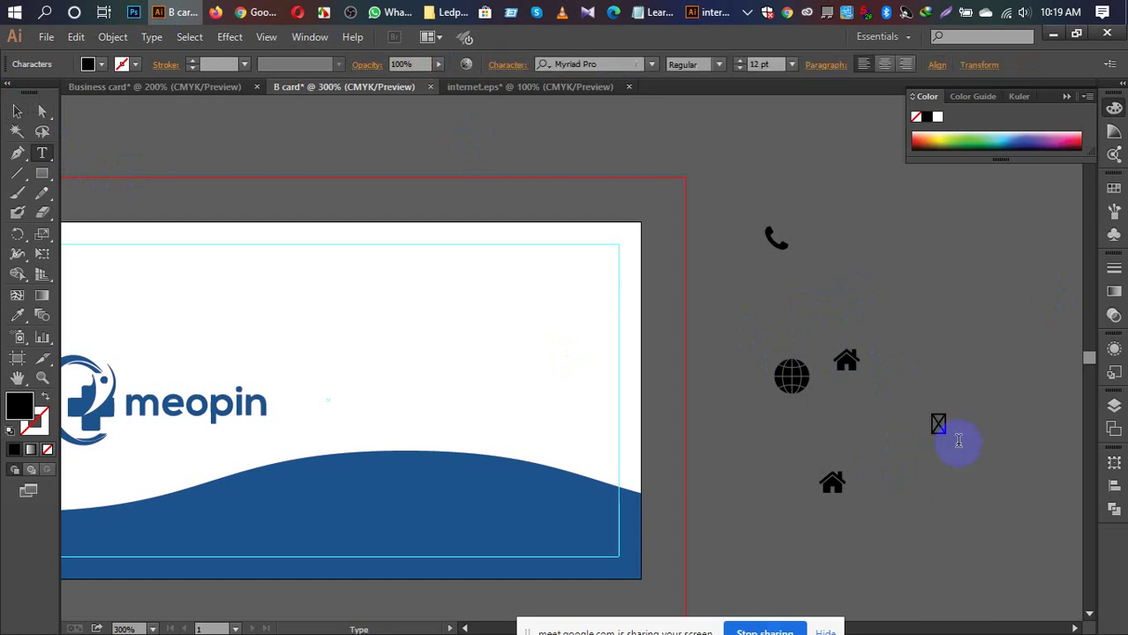
key(Escape)
ctrl+click(896, 422)
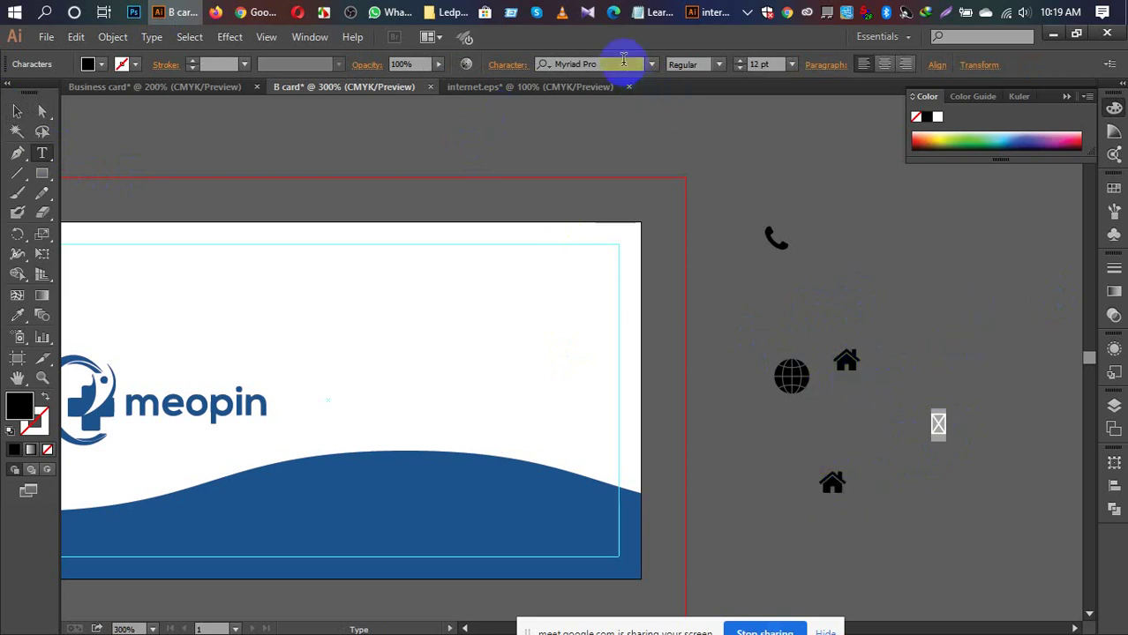
Step: Try typing 'font' in the font family field, then cancel without changing the font
click(623, 62)
text(fo)
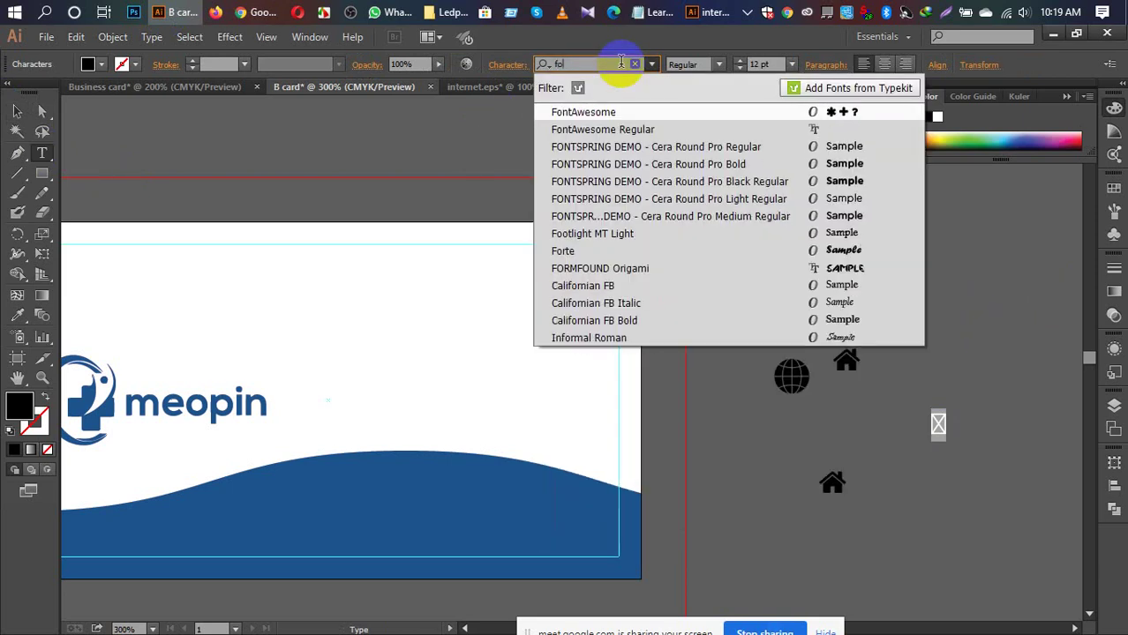
text(nt)
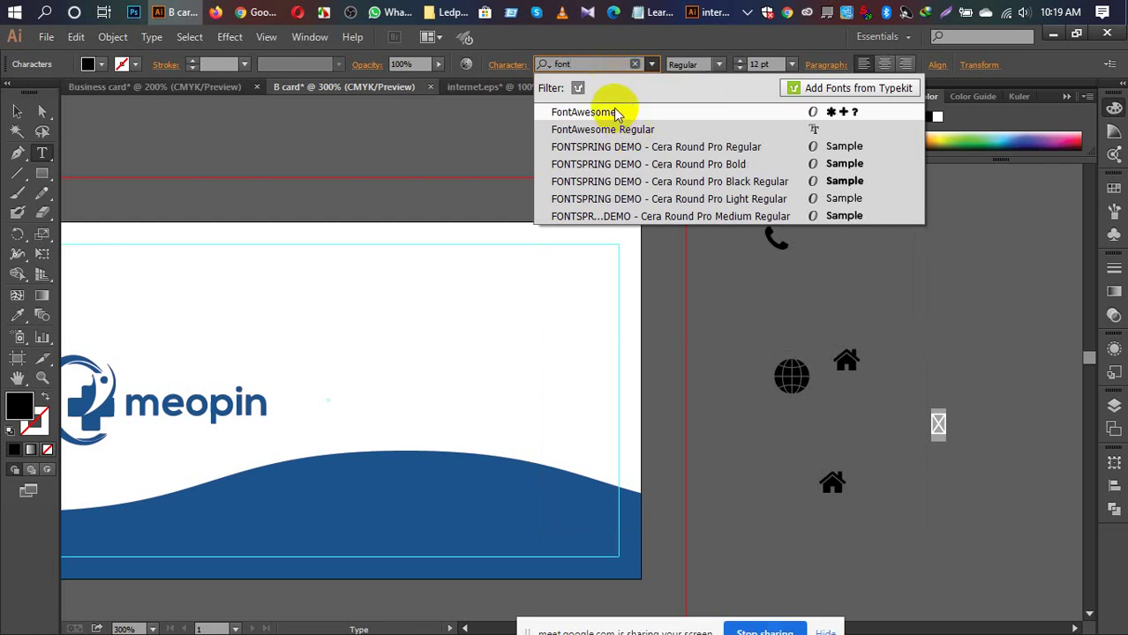
key(Escape)
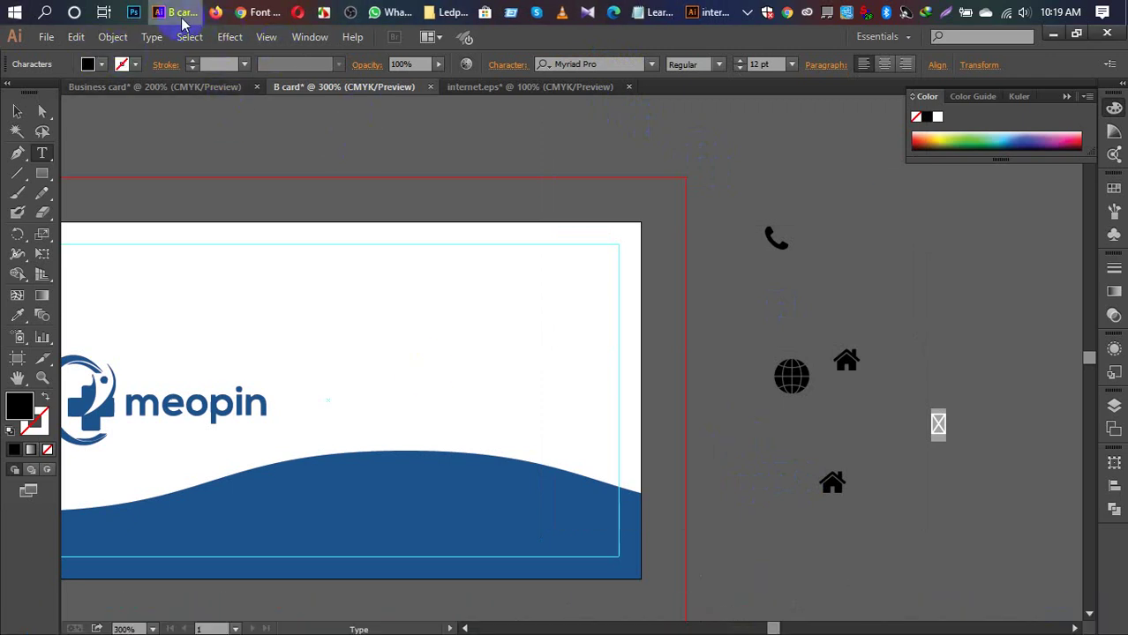
Step: Start File > Open and browse the folders on the Pictures (F:) drive
click(46, 37)
click(88, 90)
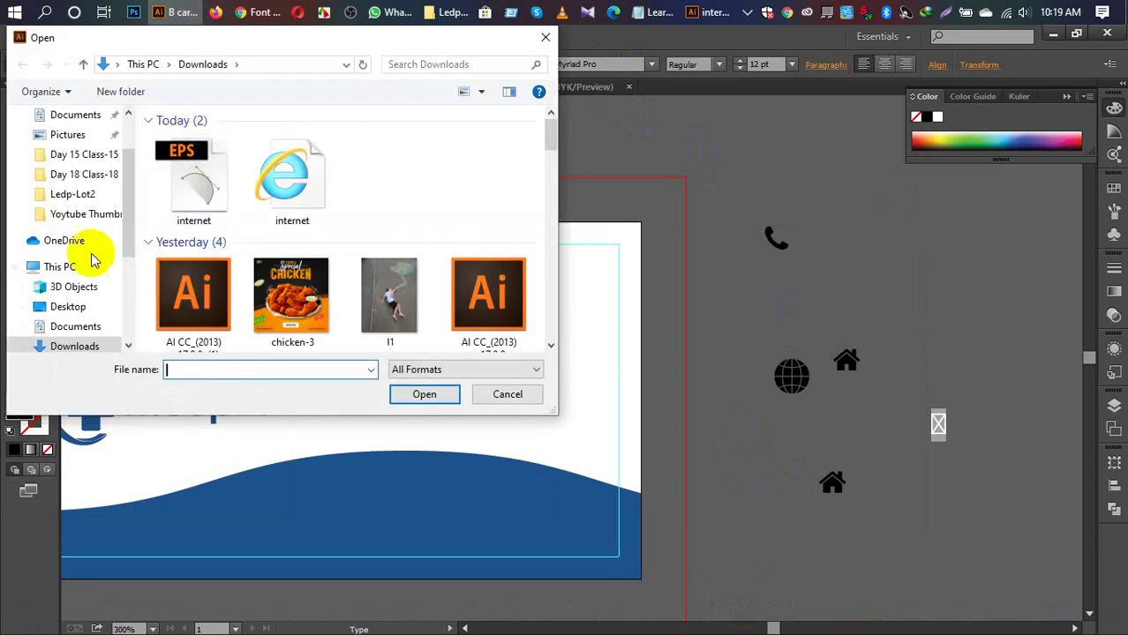
scroll(85, 247, down, 4)
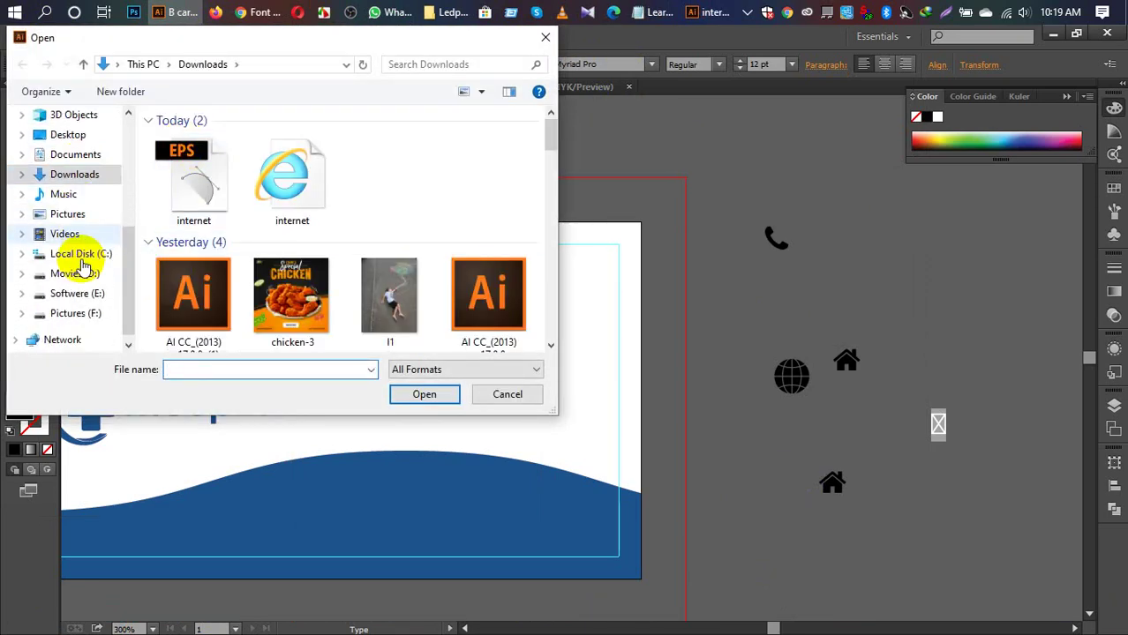
click(69, 323)
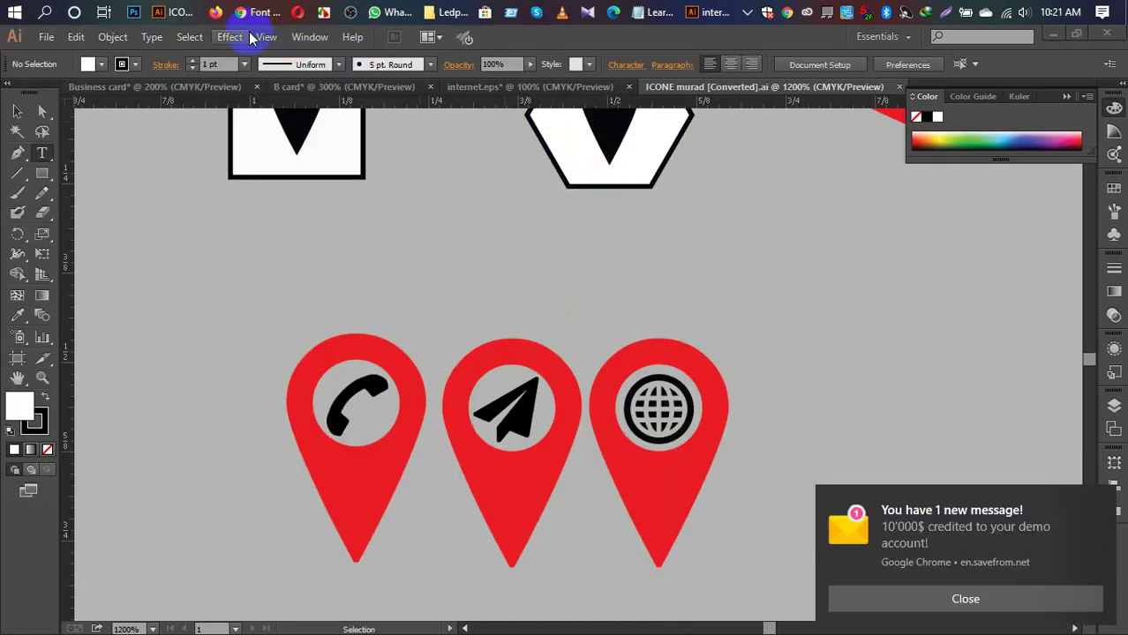
Step: Close the browser notification and present your entire screen in the Meet call, then return to Illustrator
click(247, 13)
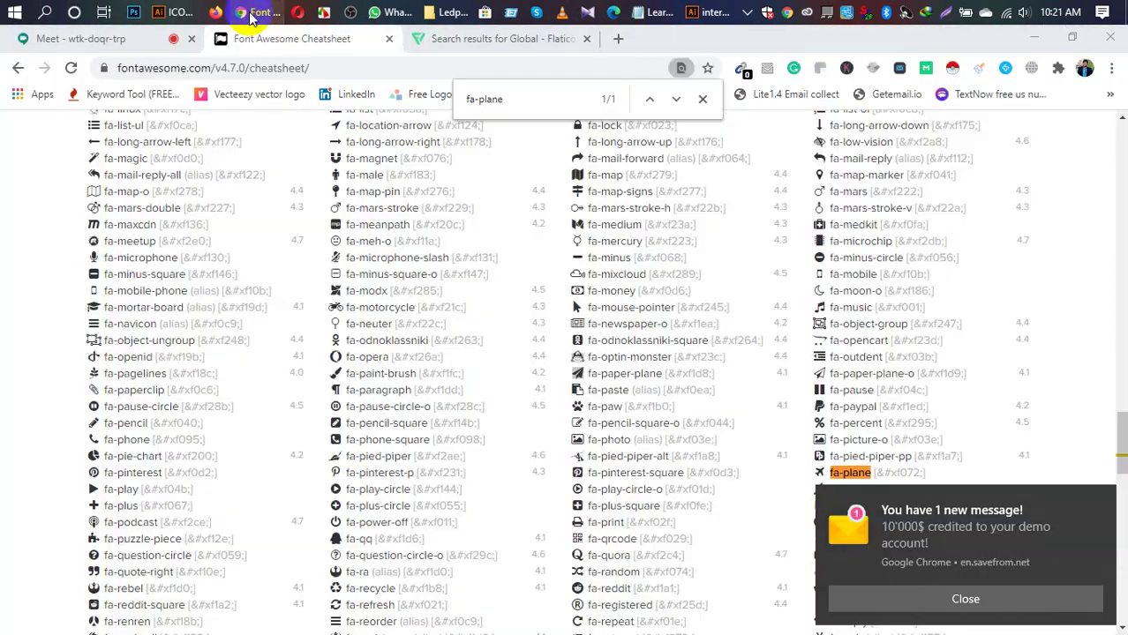
click(132, 38)
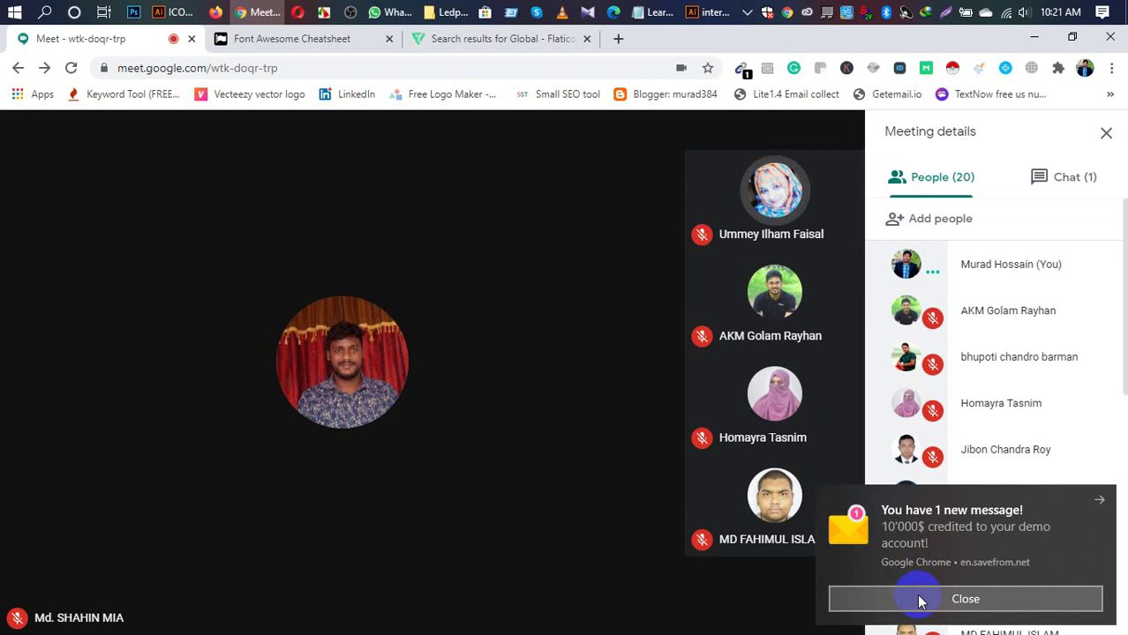
click(918, 598)
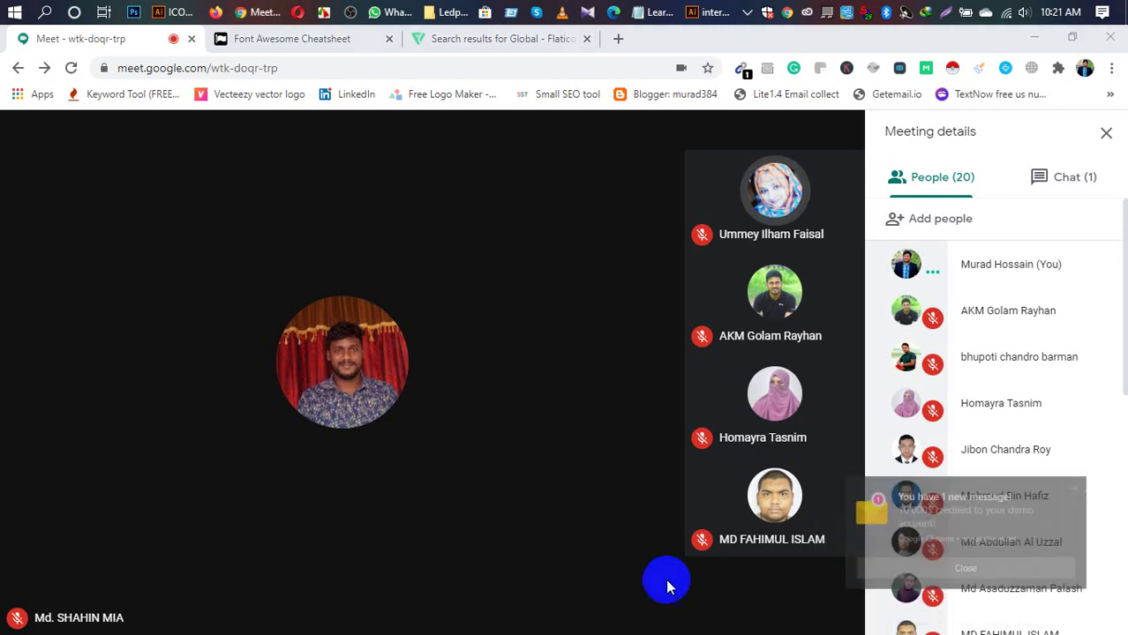
click(756, 609)
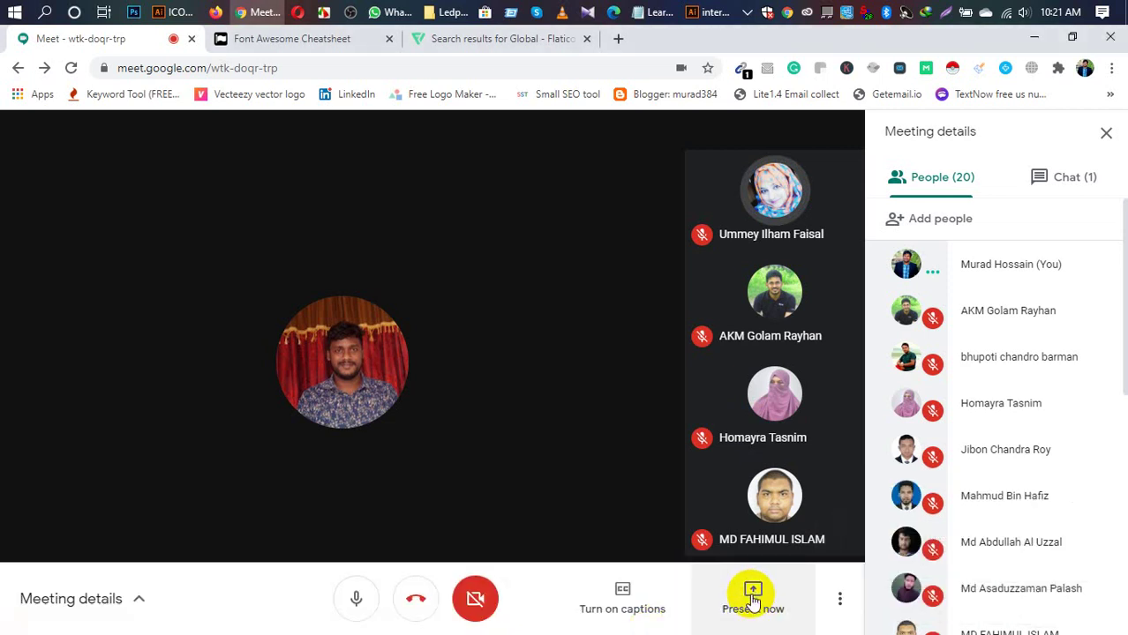
click(753, 600)
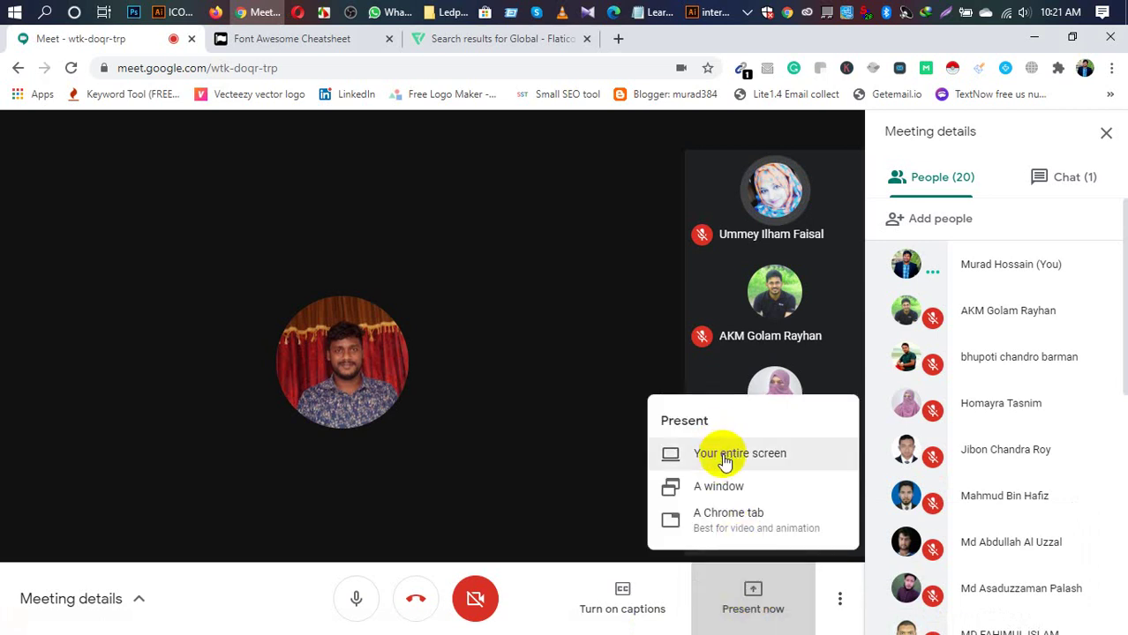
click(725, 454)
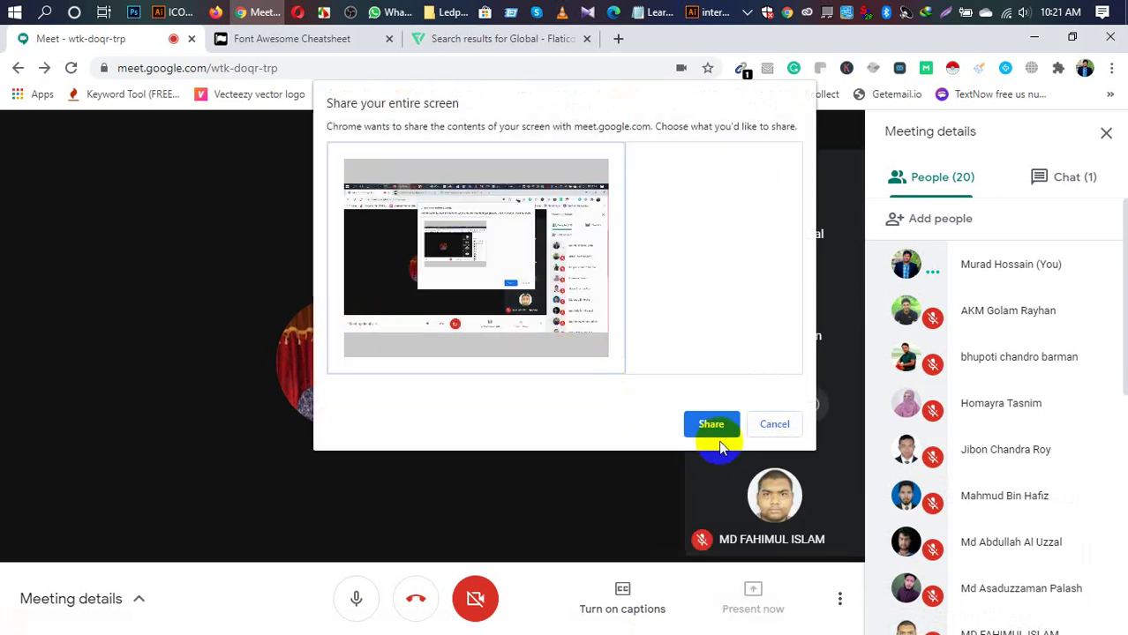
click(711, 424)
click(177, 12)
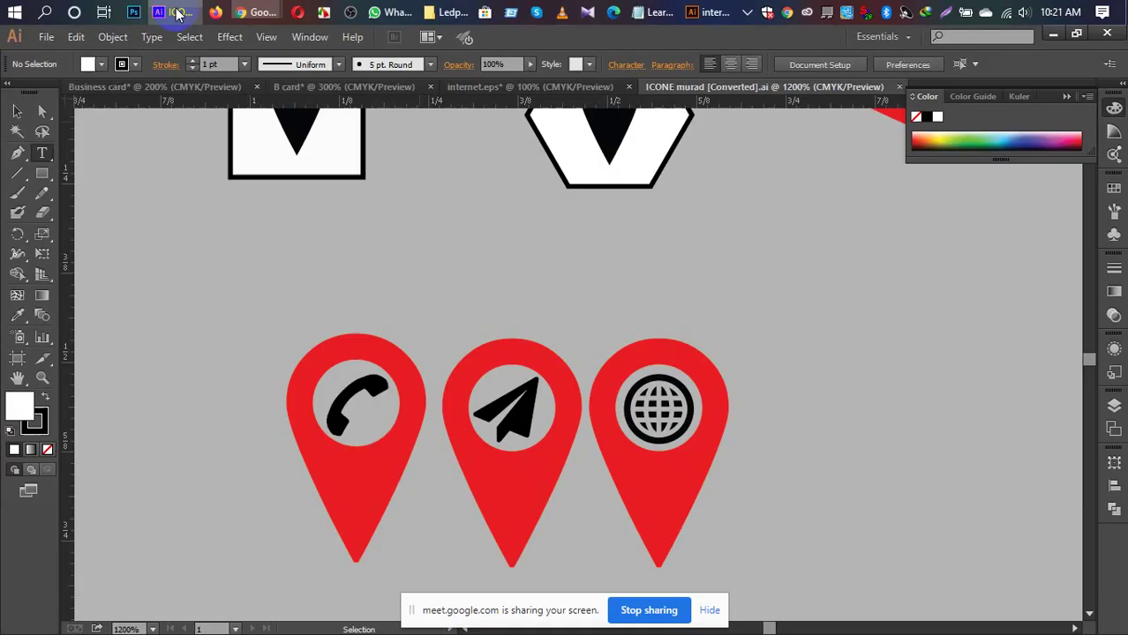
Step: Collapse the Color panel and fit the whole ICONE murad icon artboard in view
click(1065, 98)
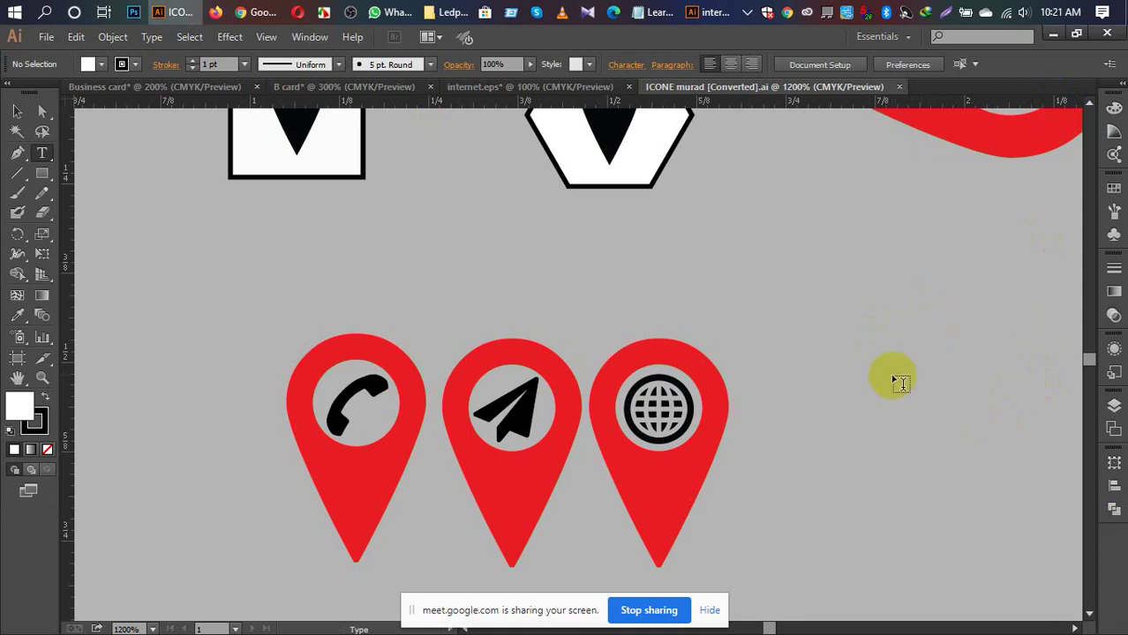
key(ctrl)
key(ctrl+minus)
key(ctrl+minus)
key(ctrl+minus)
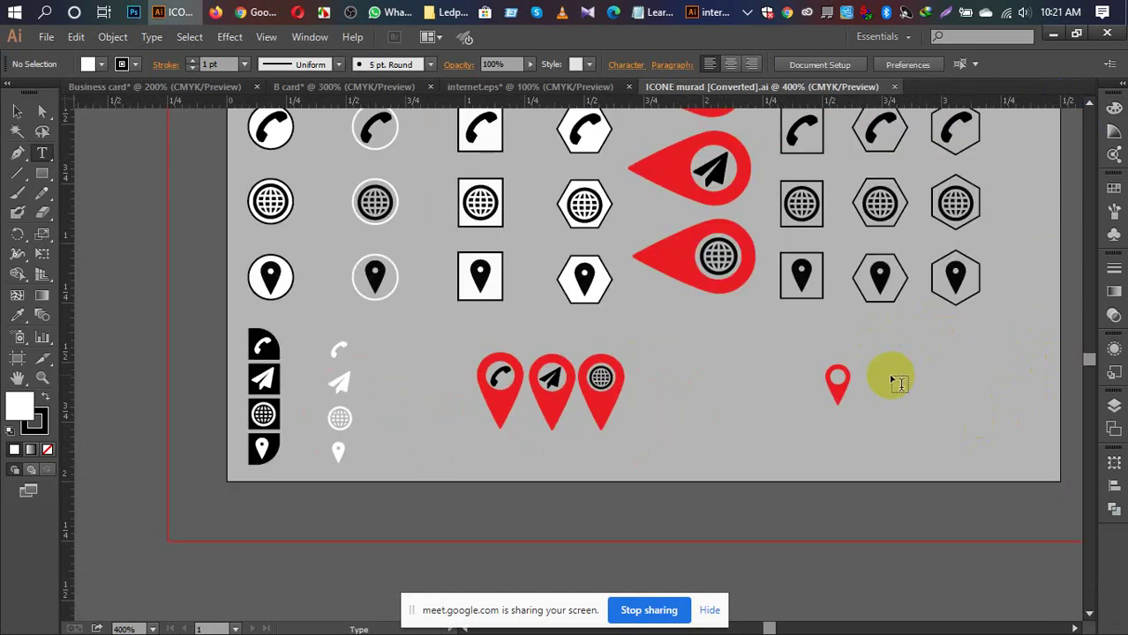
drag(1089, 360, 958, 348)
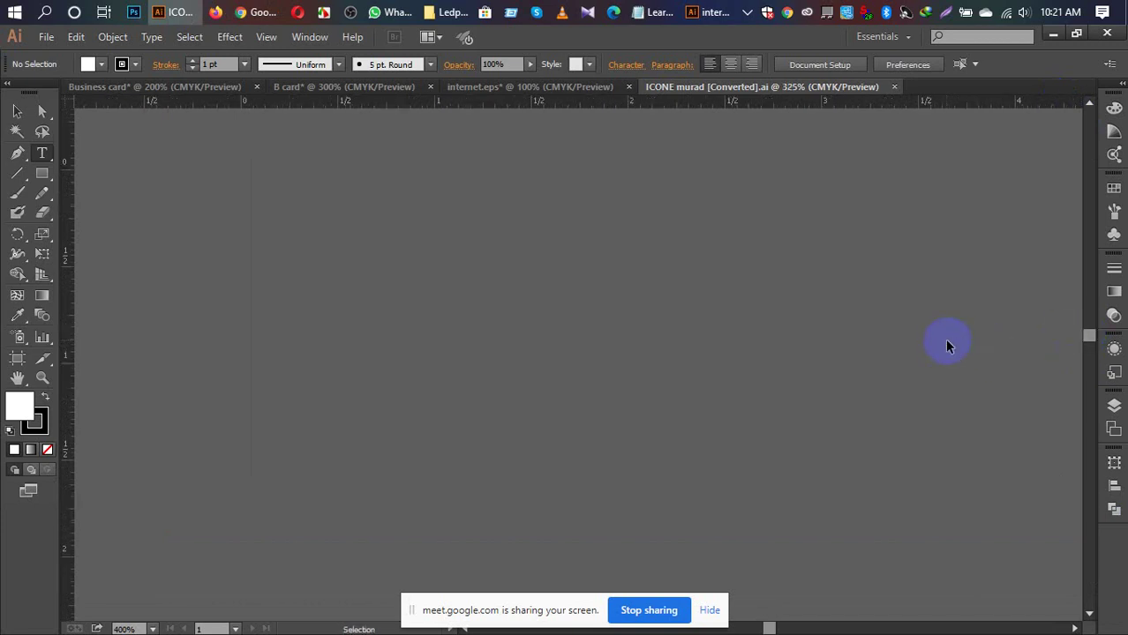
key(ctrl+0)
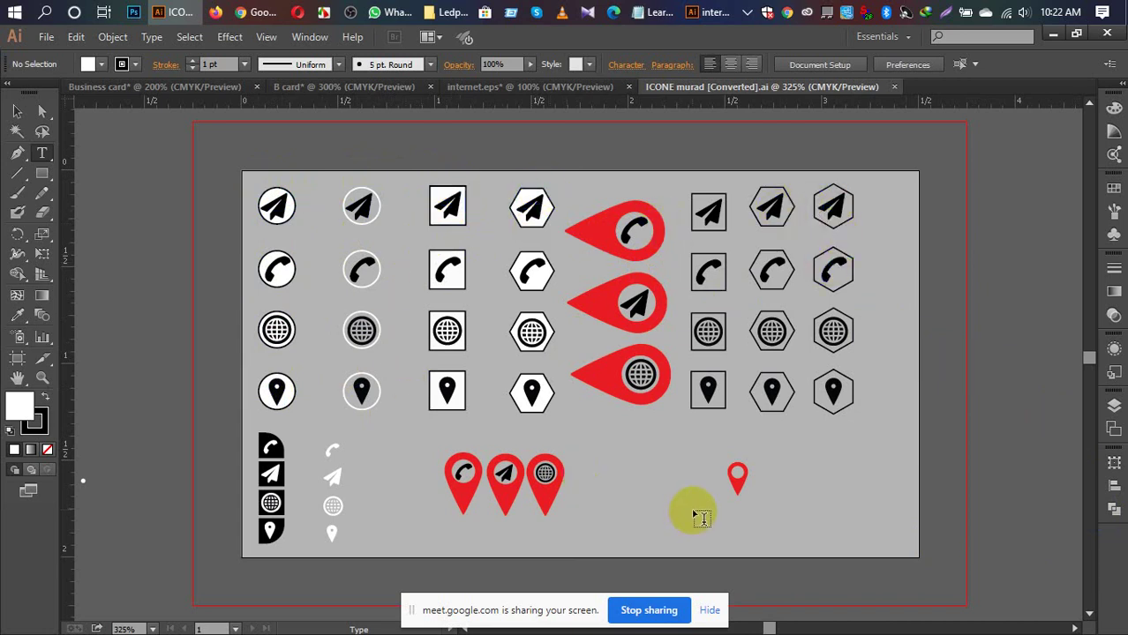
Step: Drag the hexagon paper-plane icon into the B card document below the phone icon
key(v)
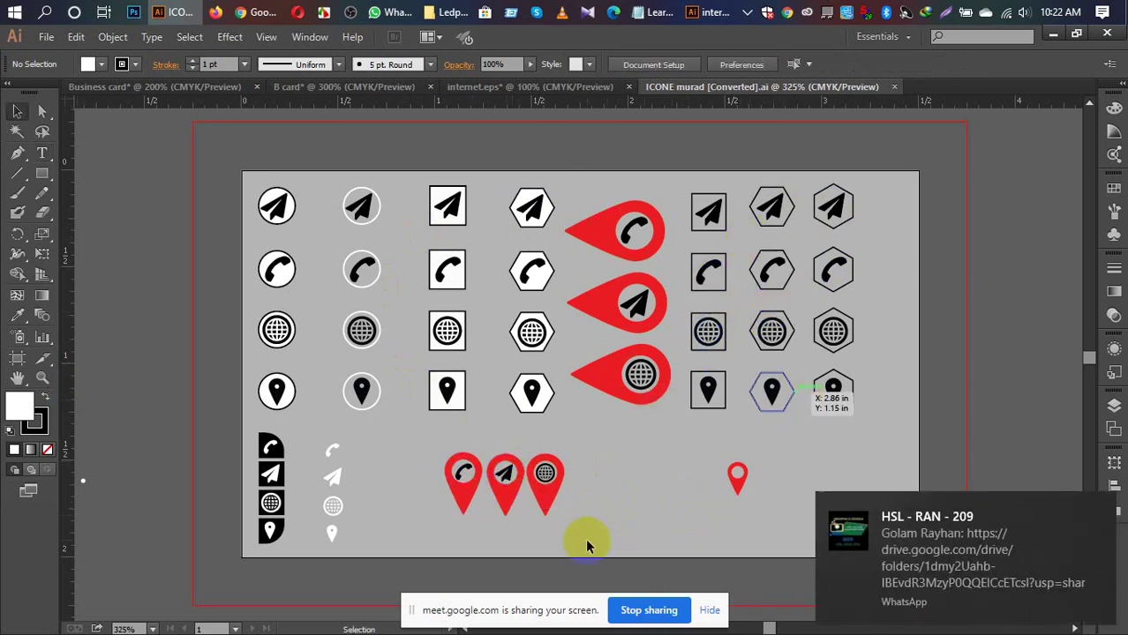
click(510, 473)
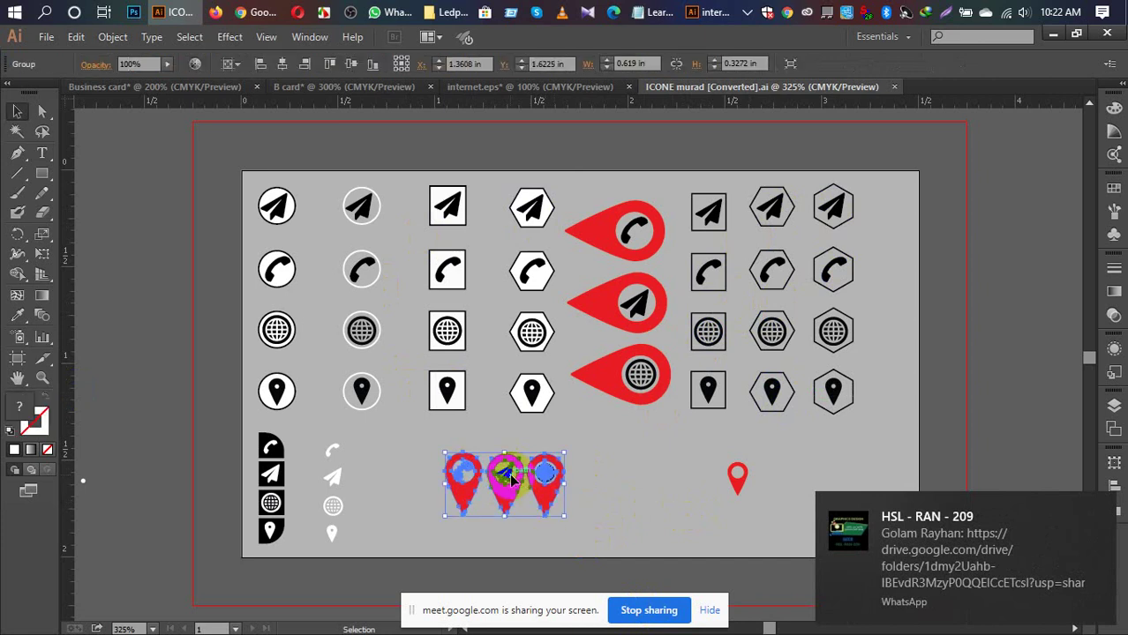
click(772, 210)
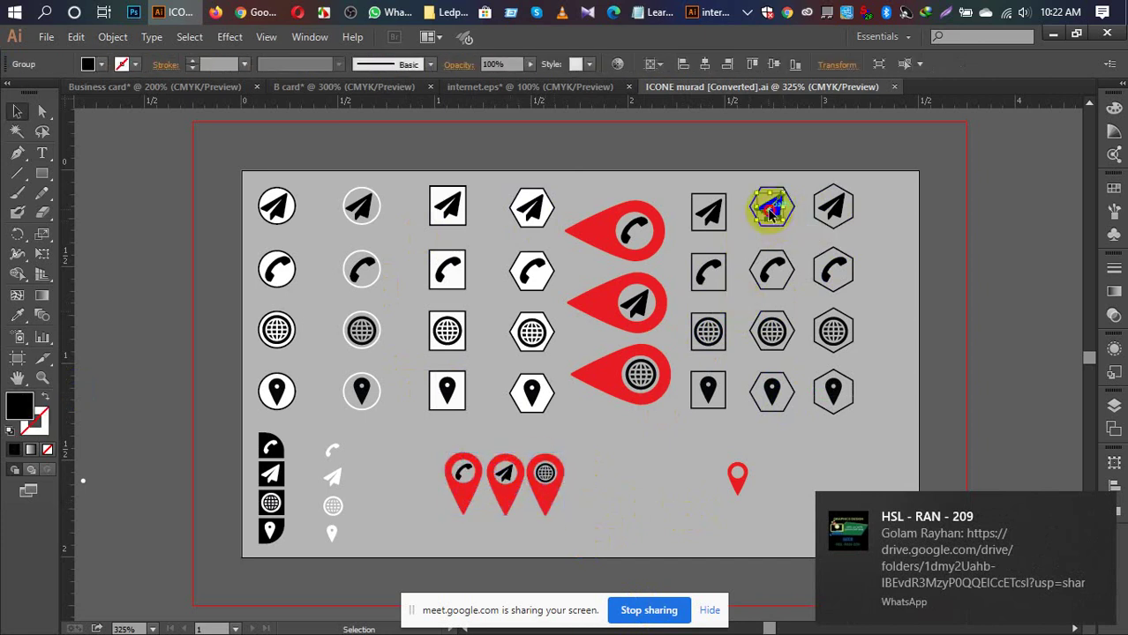
drag(773, 210, 773, 286)
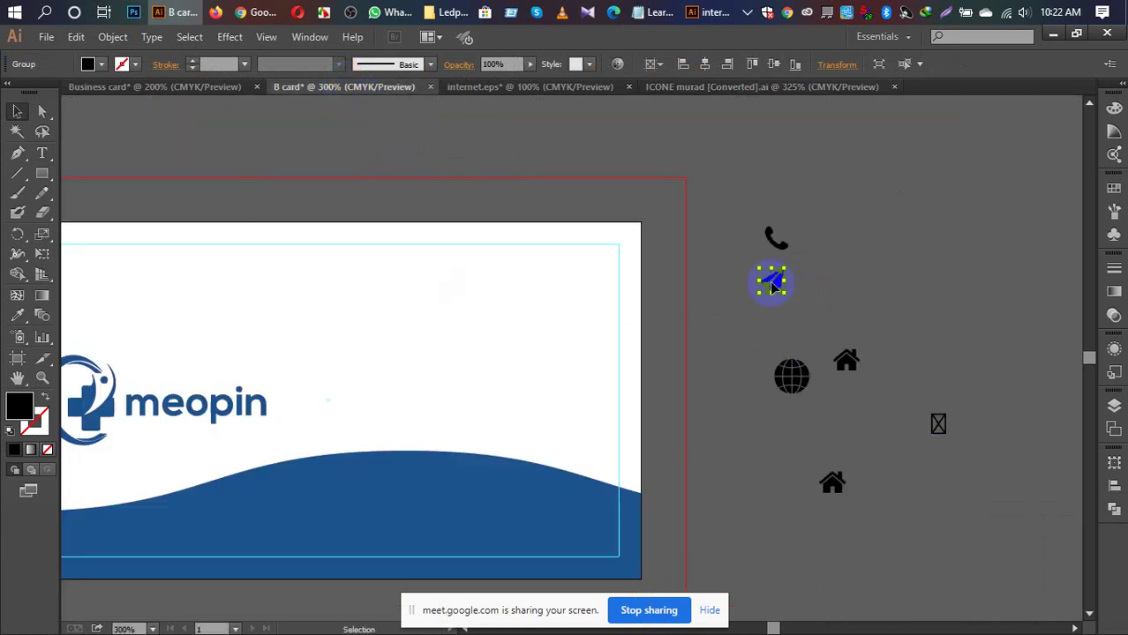
Step: Delete the lower house icon and the placeholder box glyph, then turn on rulers
click(835, 299)
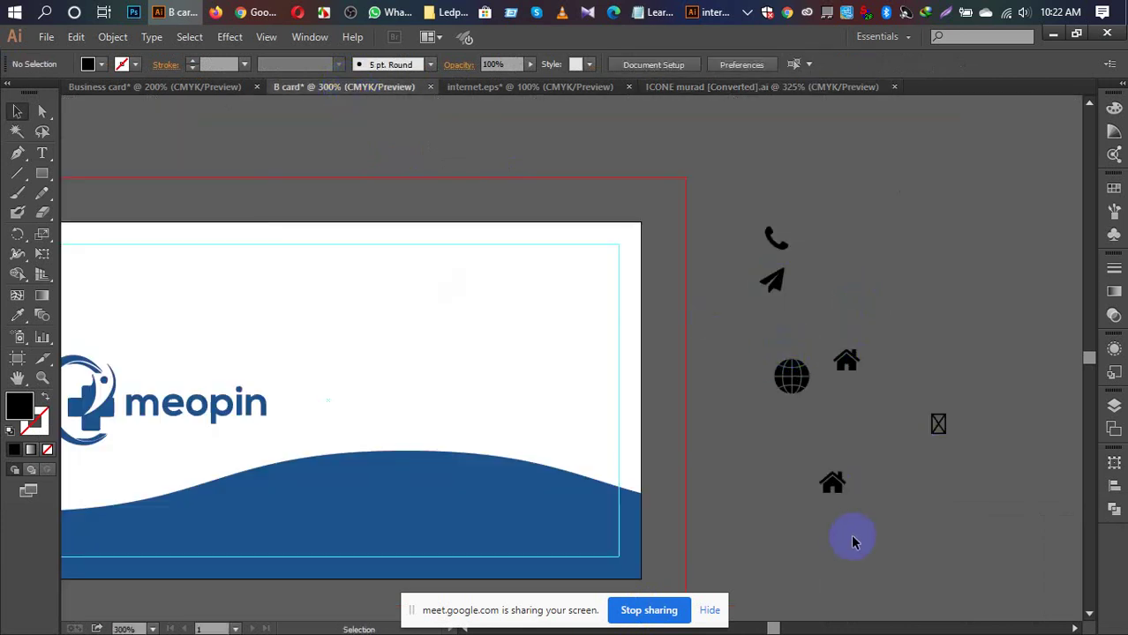
drag(804, 462, 975, 501)
drag(905, 407, 990, 455)
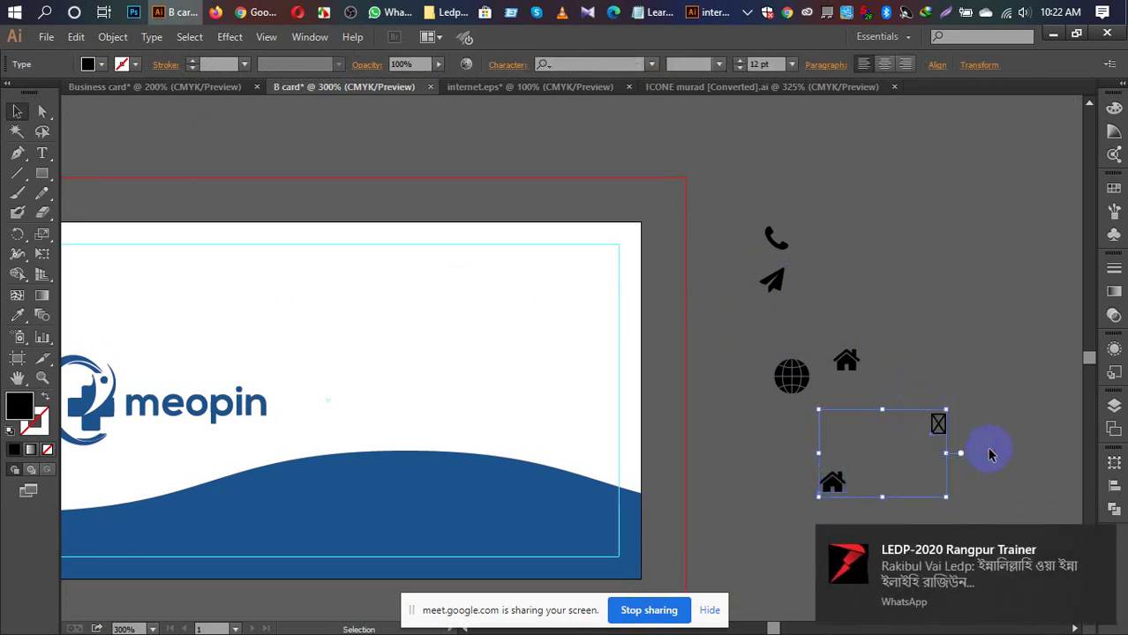
key(Delete)
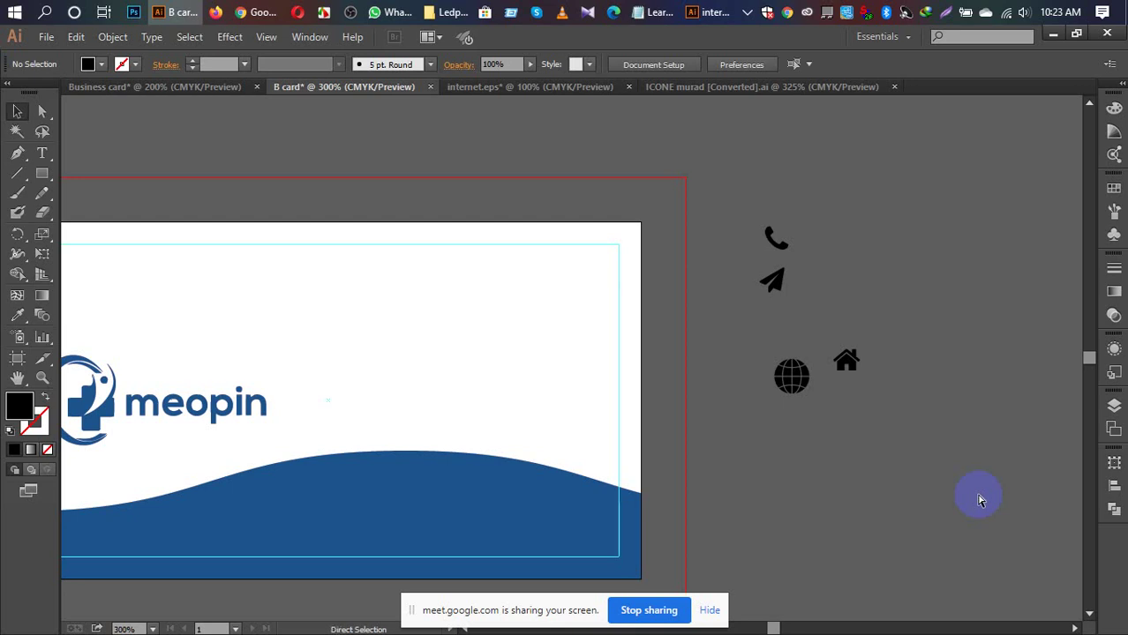
key(ctrl+r)
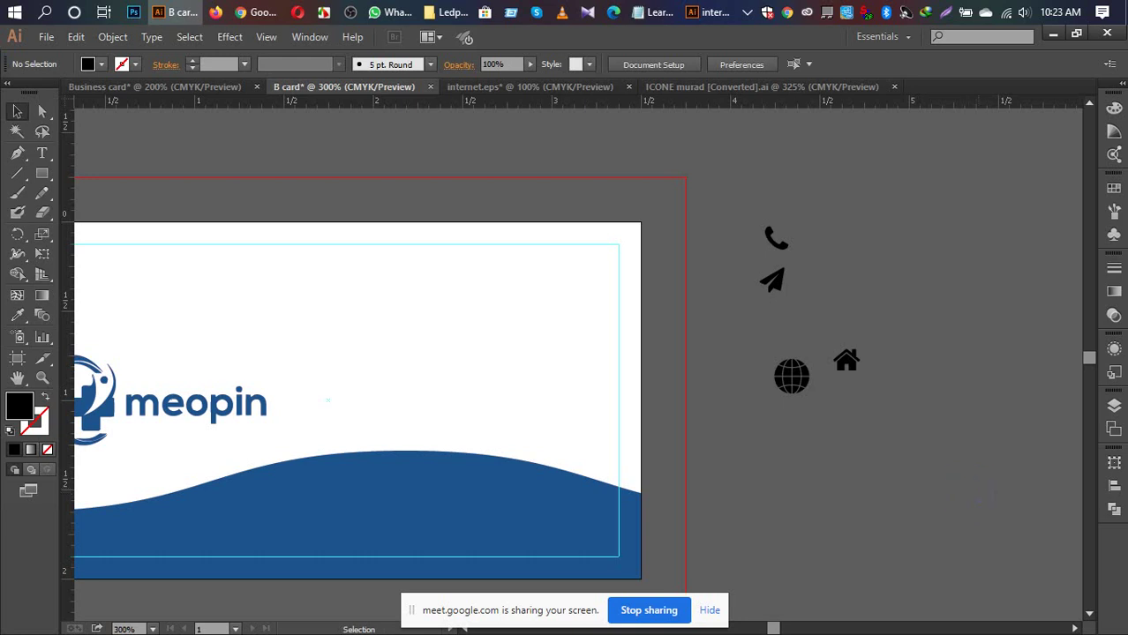
Step: Place a vertical guide on the card and stack the phone, paper-plane and globe icons along it
drag(70, 265, 348, 326)
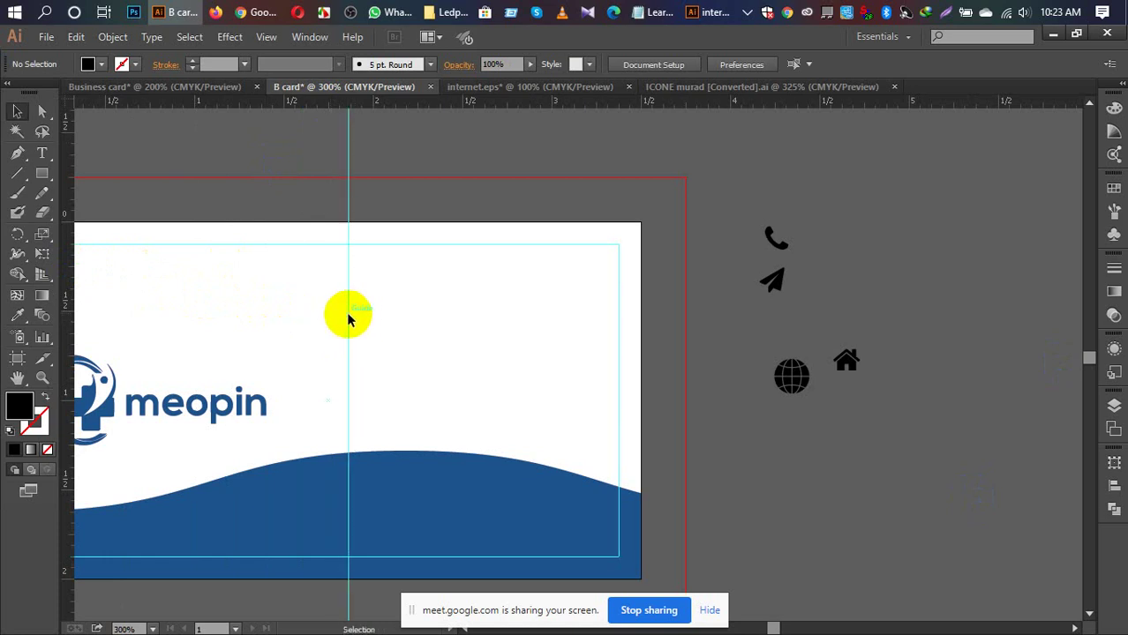
drag(73, 286, 369, 346)
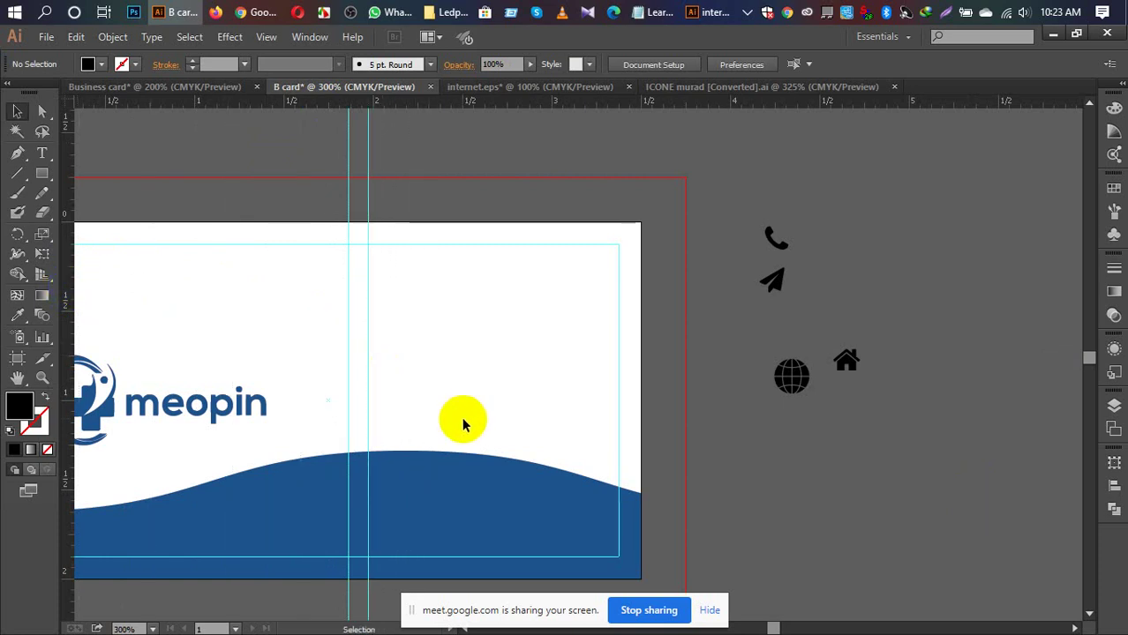
scroll(864, 529, down, 2)
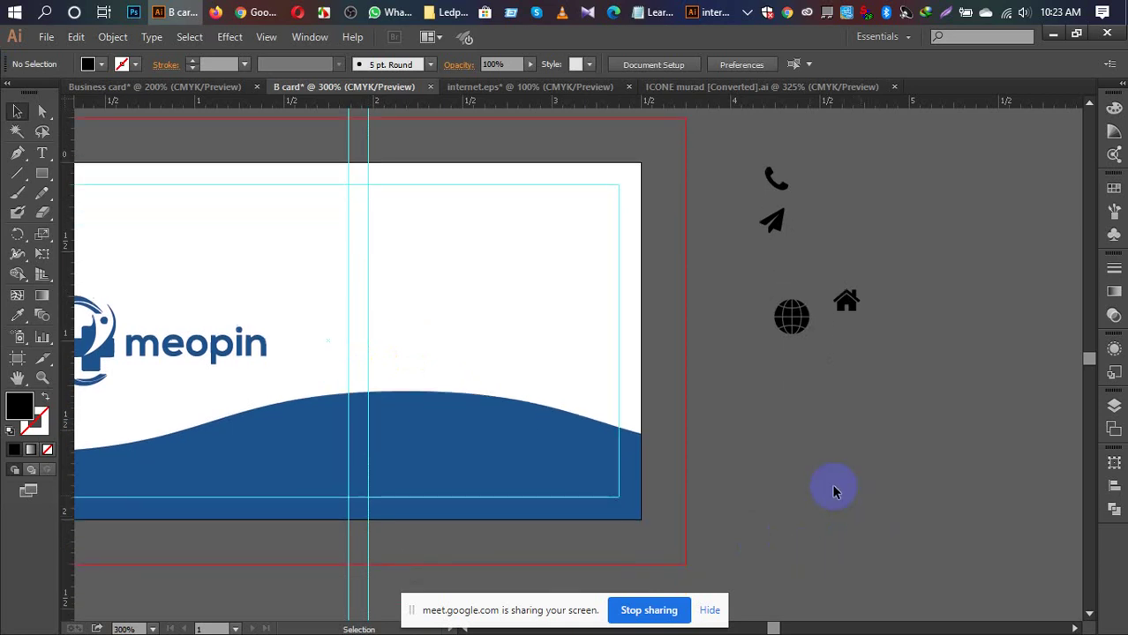
click(781, 186)
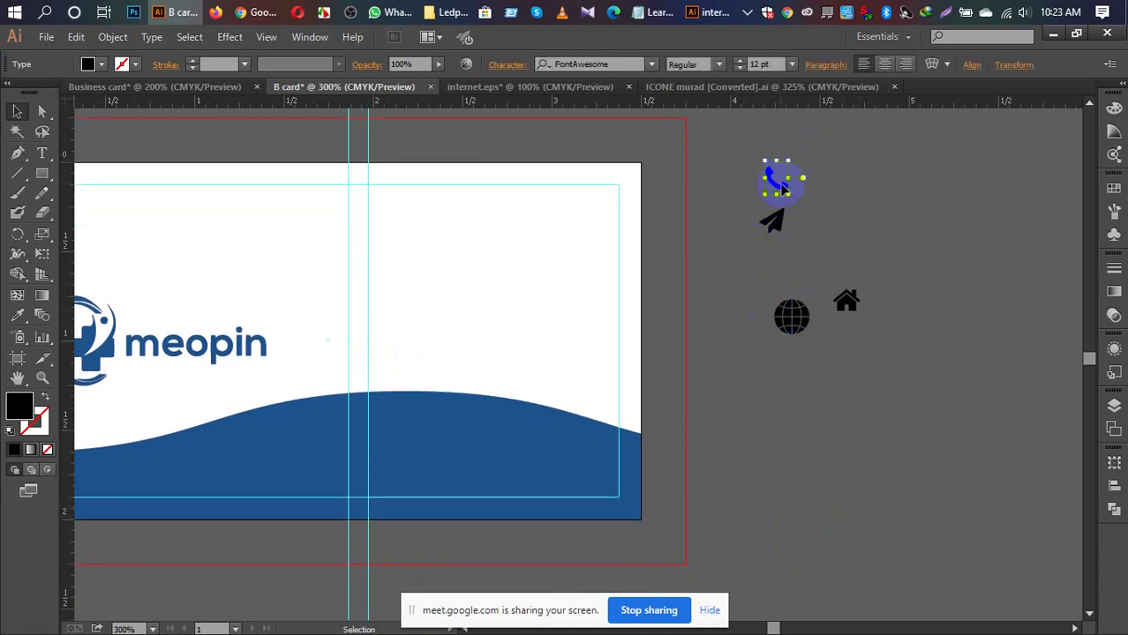
drag(786, 193, 367, 289)
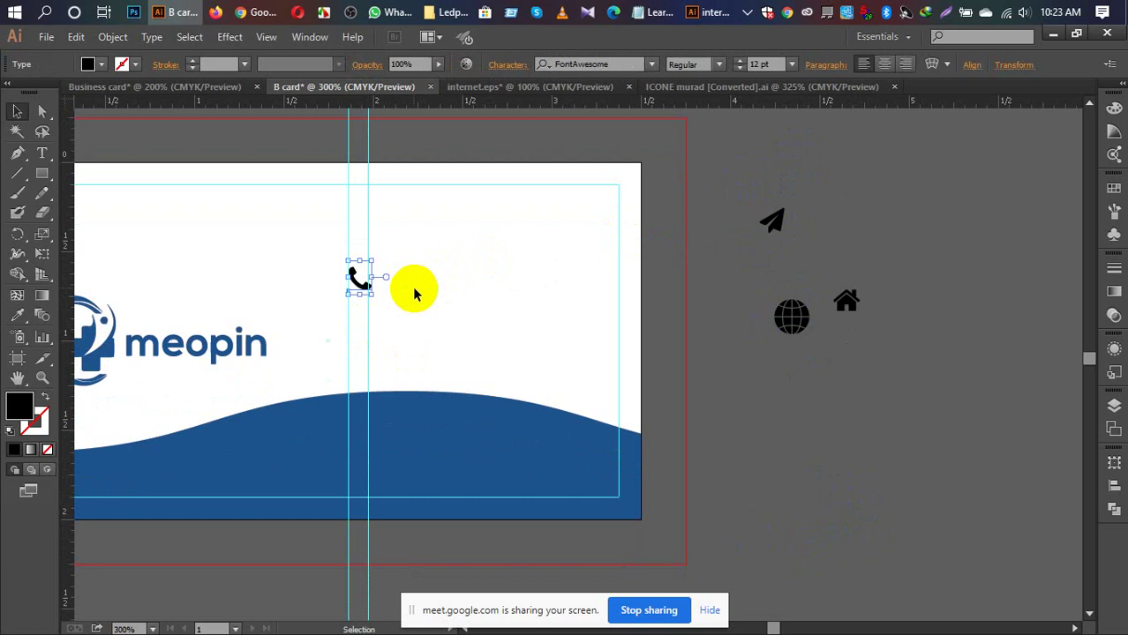
drag(768, 224, 353, 328)
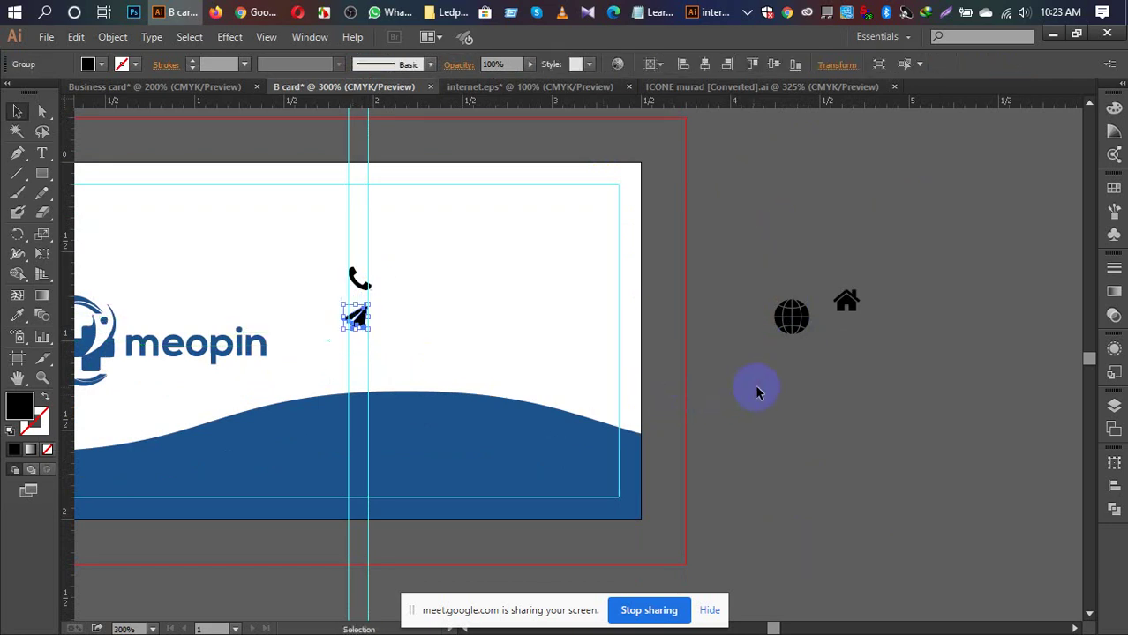
drag(793, 327, 364, 374)
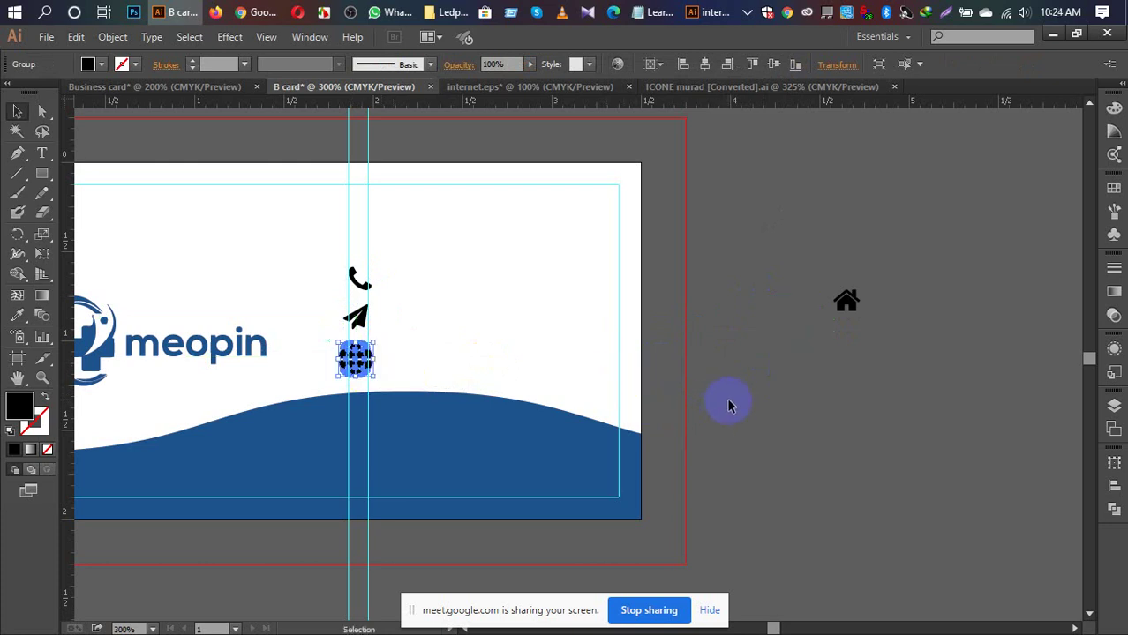
key(ctrl+plus)
key(ctrl+plus)
key(ctrl+plus)
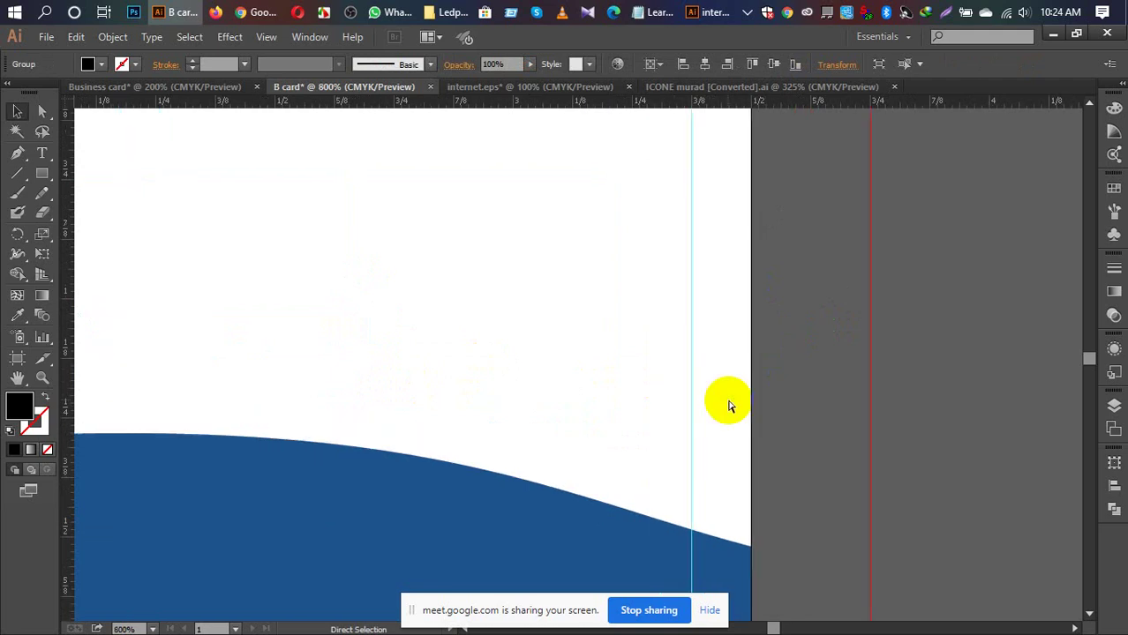
Step: Pan and zoom in closely on the icon column and select the phone icon
drag(901, 376, 893, 391)
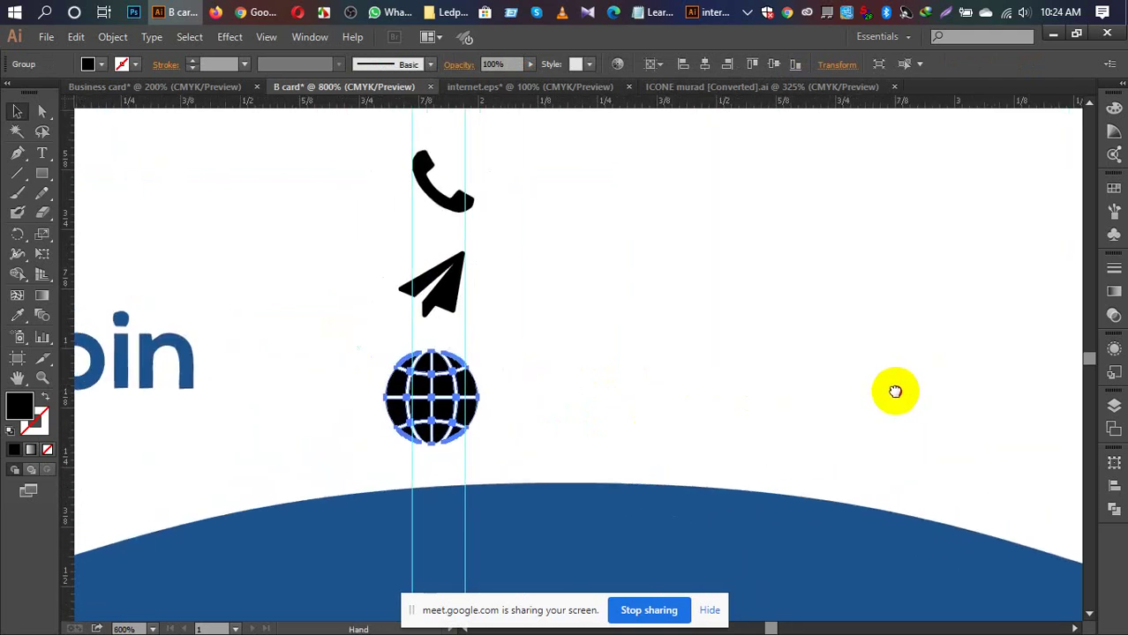
drag(684, 194, 650, 377)
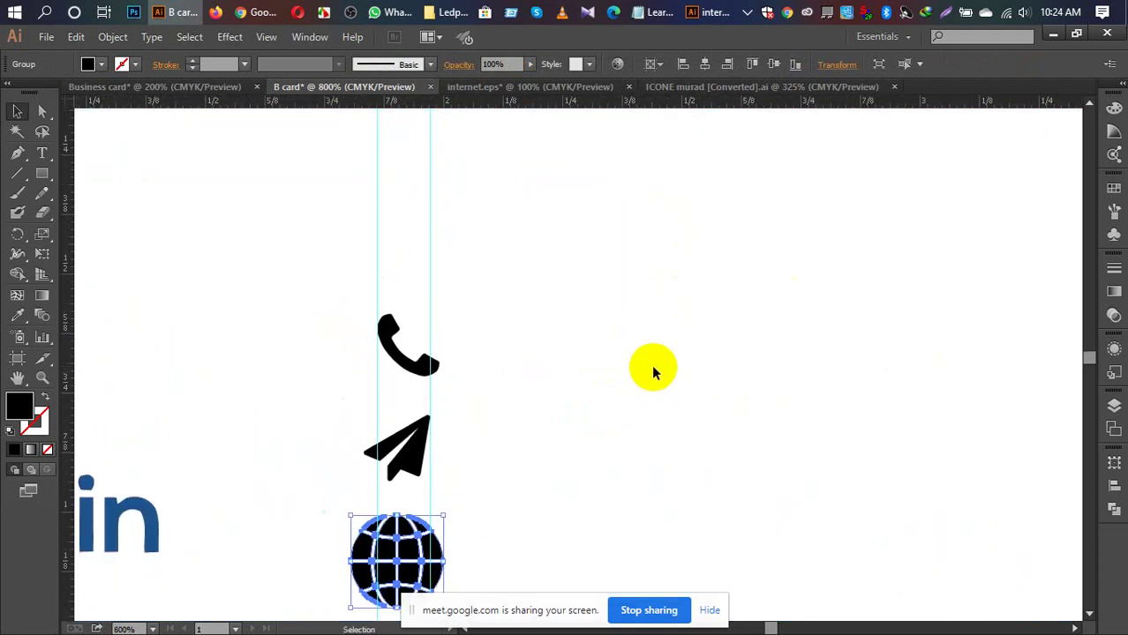
key(ctrl+minus)
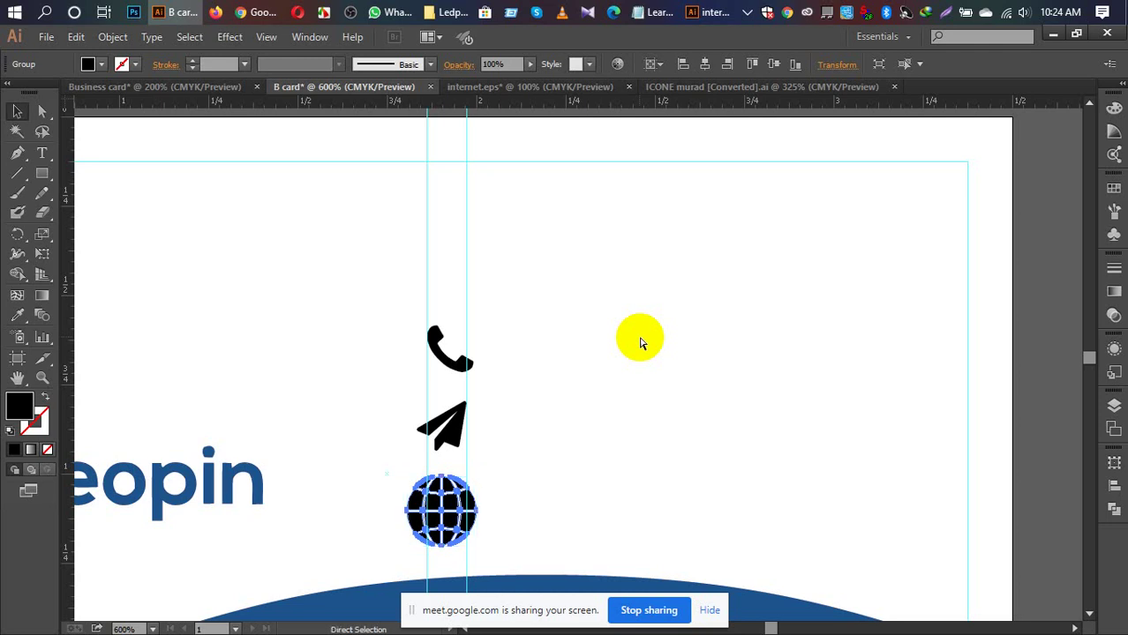
key(ctrl+plus)
key(ctrl+plus)
key(ctrl+plus)
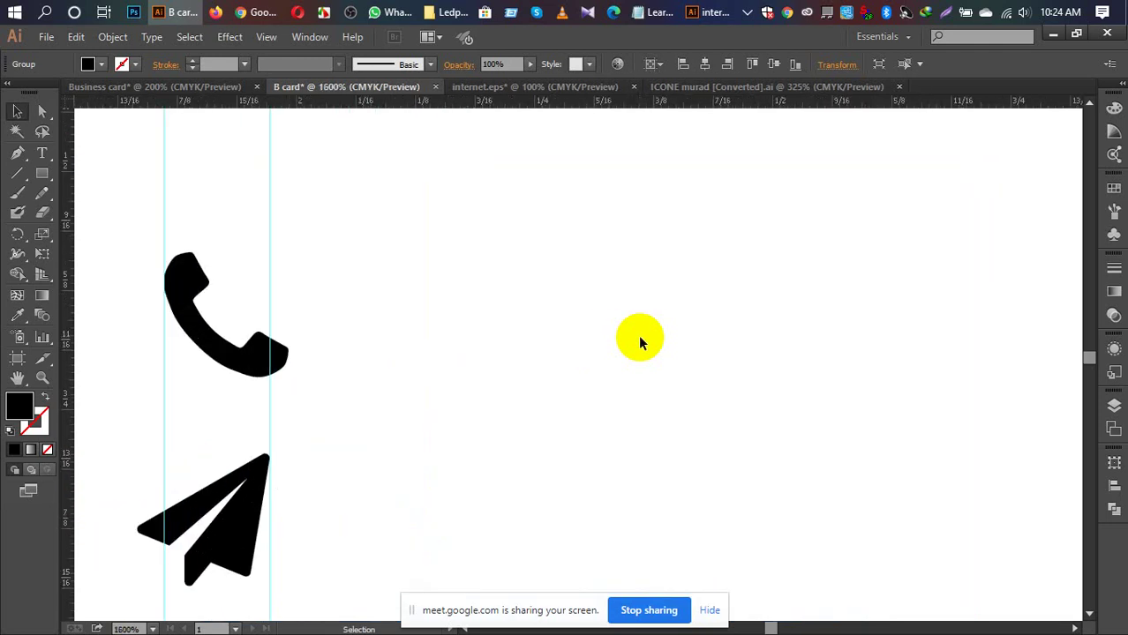
scroll(791, 317, left, 5)
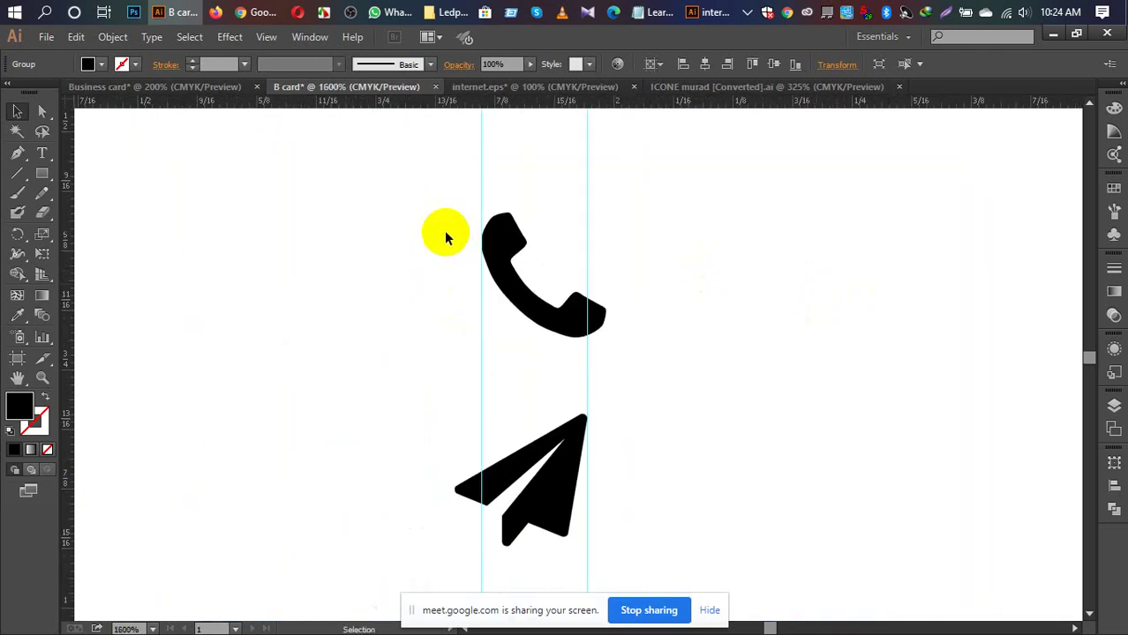
click(506, 247)
Step: Convert the phone glyph to outlines with Create Outlines, then Object > Expand it
right_click(510, 253)
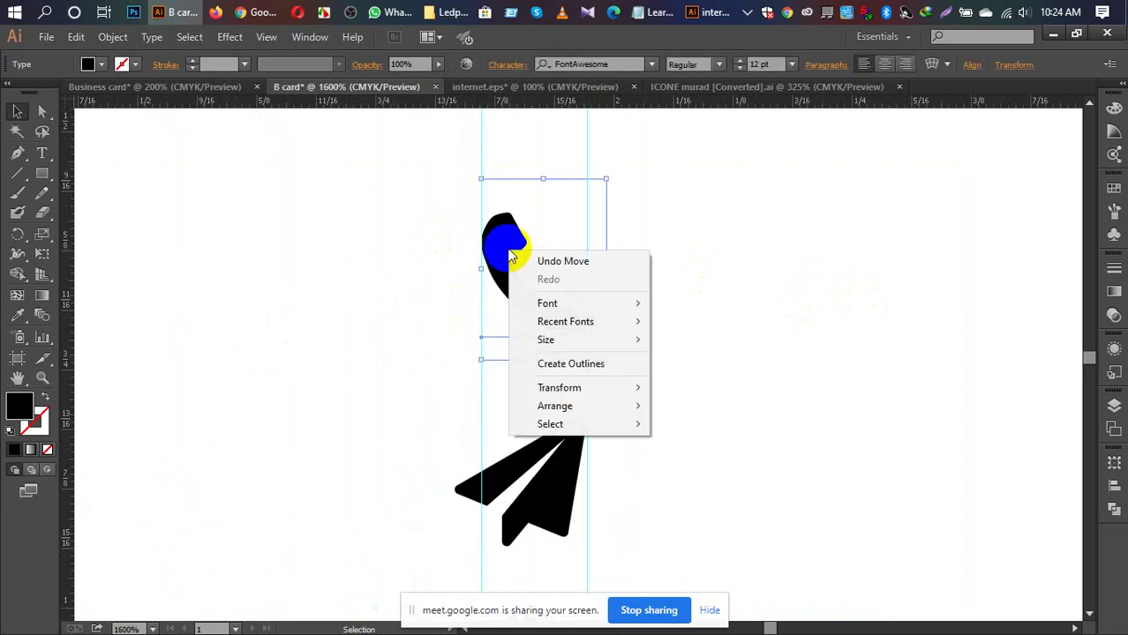
click(586, 379)
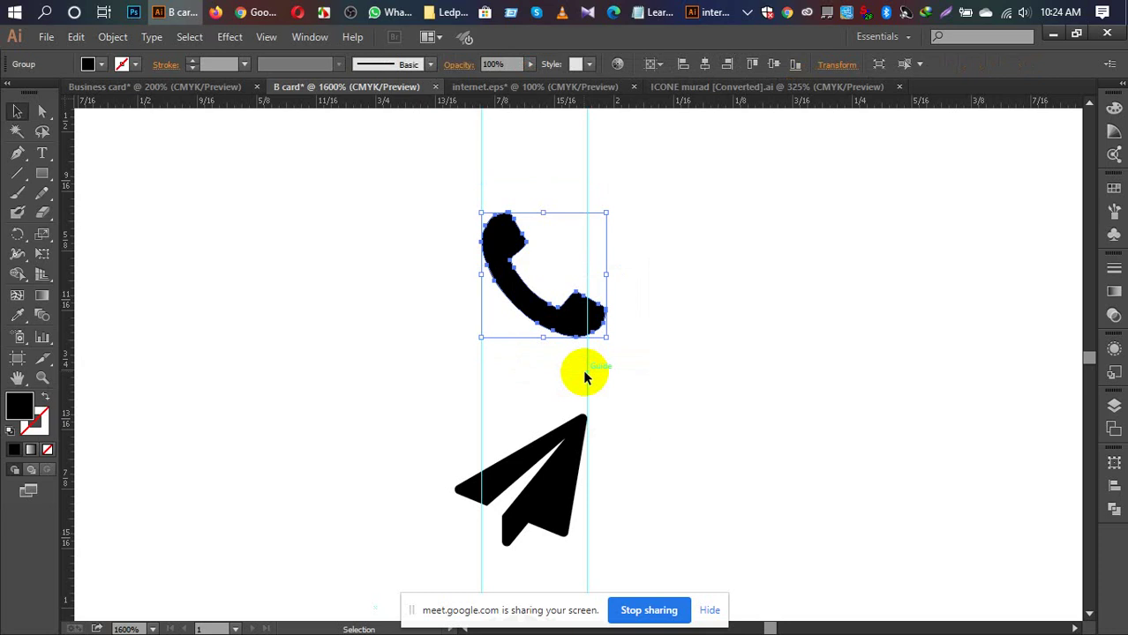
click(112, 37)
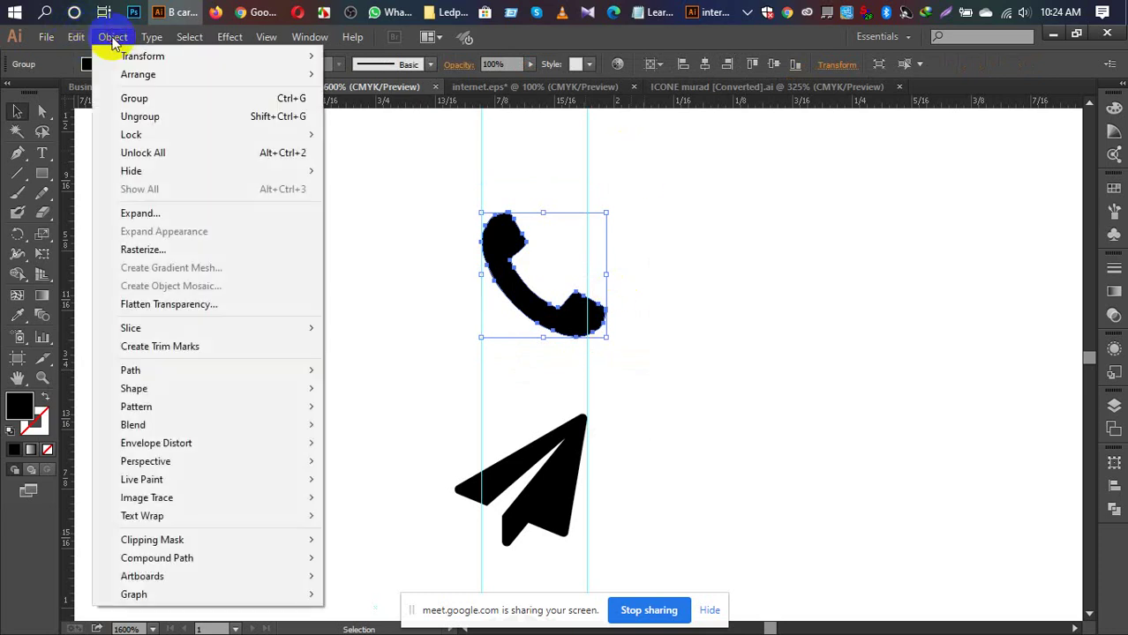
click(174, 212)
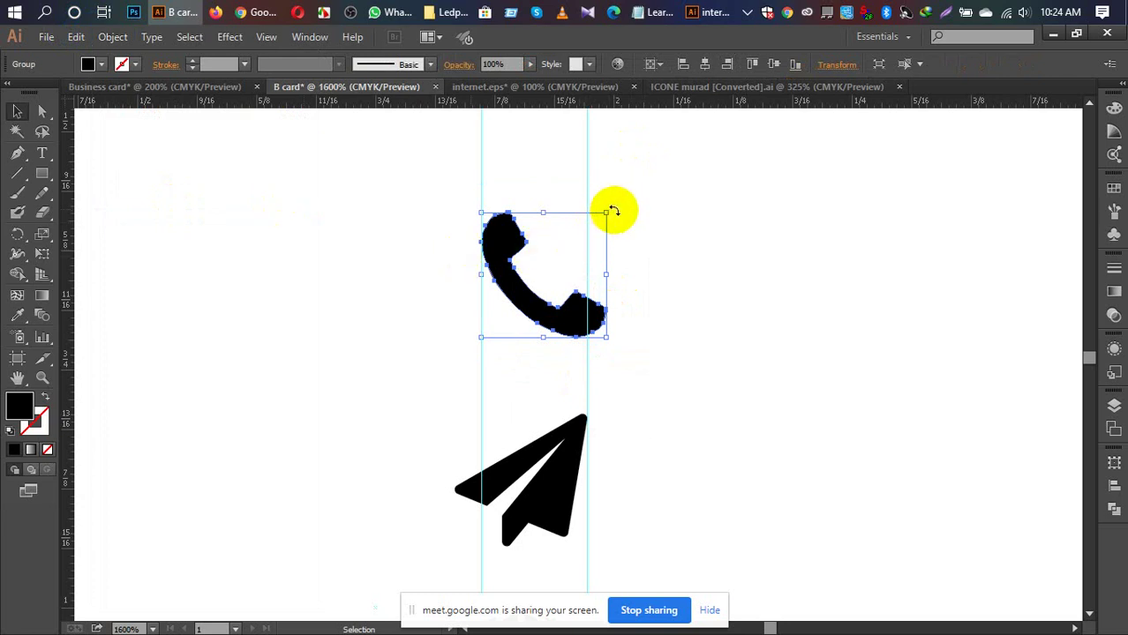
Step: Rotate the phone icon about 80 degrees and shrink it, then undo the change
drag(613, 212, 612, 322)
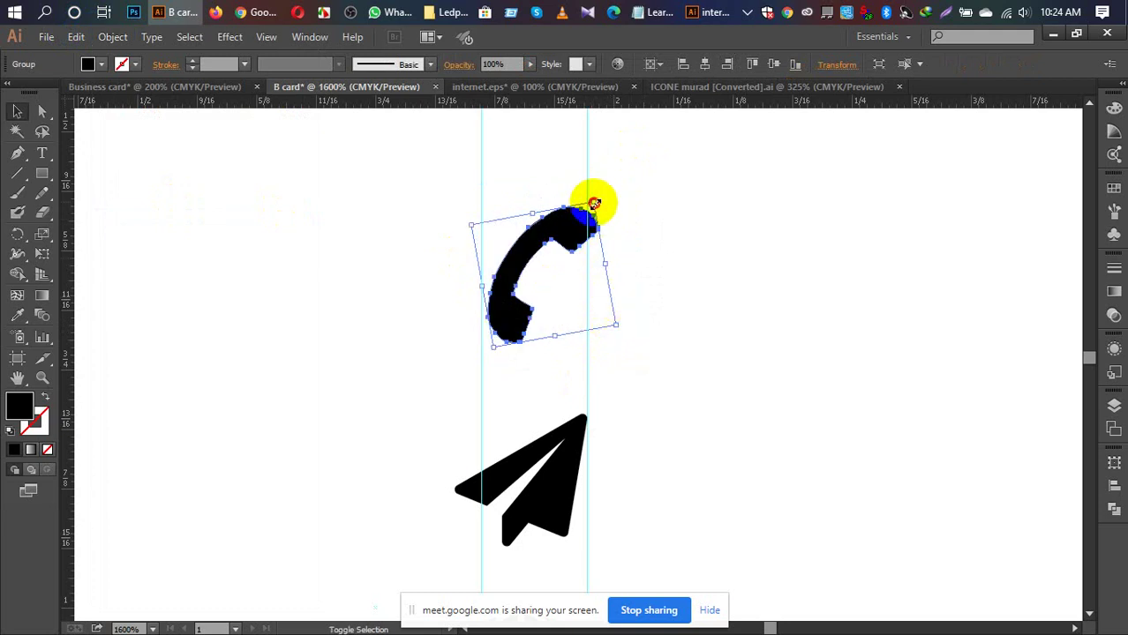
mouse_move(595, 203)
mouse_down()
mouse_move(585, 219)
mouse_move(603, 220)
mouse_up()
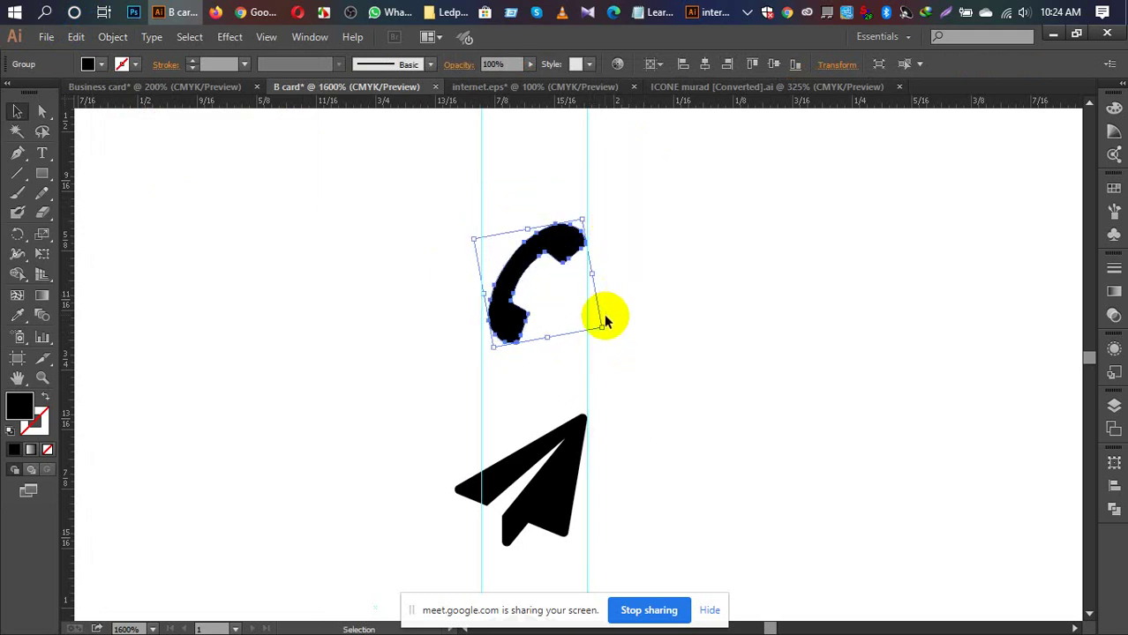
key(a)
key(ctrl+z)
key(ctrl+z)
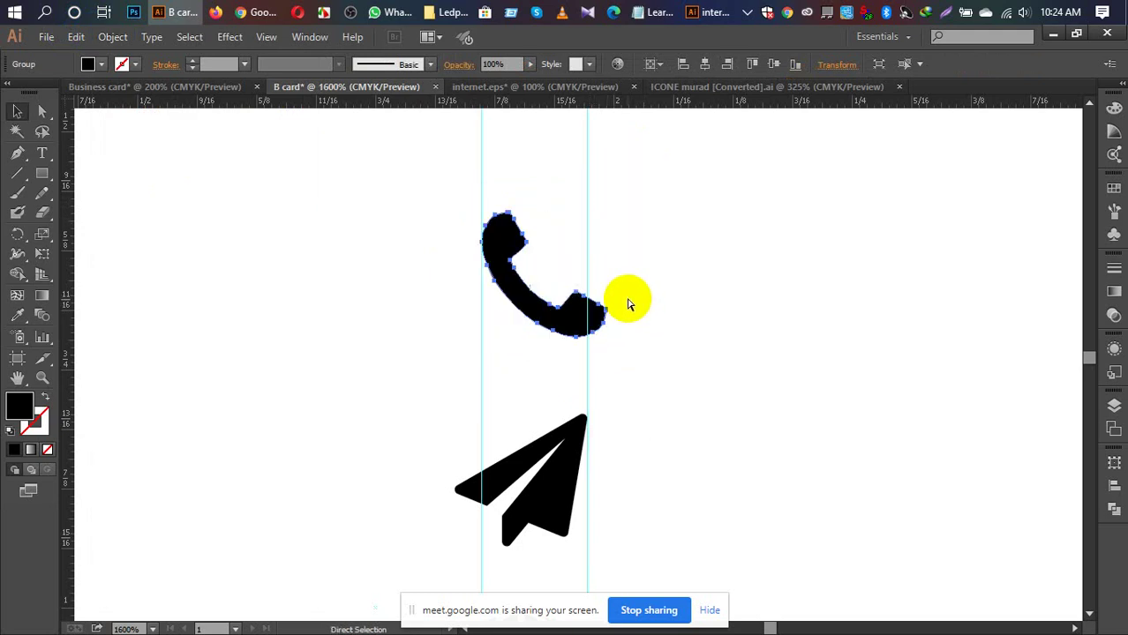
key(v)
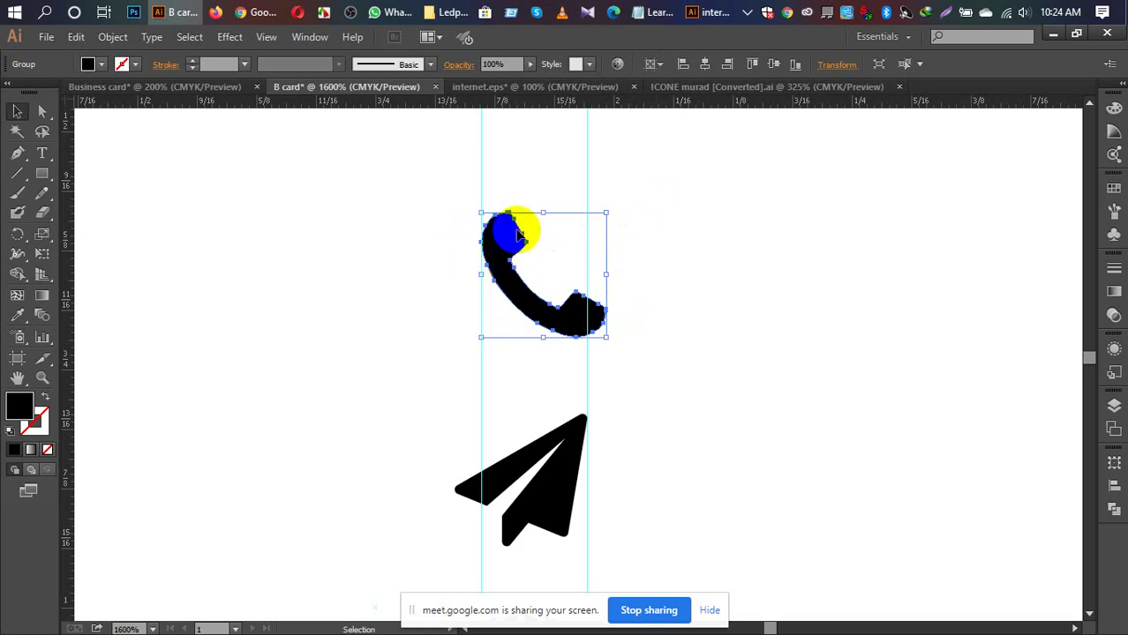
Step: Rotate the phone icon about 88 degrees, shrink it slightly, and fill it cyan
right_click(520, 235)
click(721, 225)
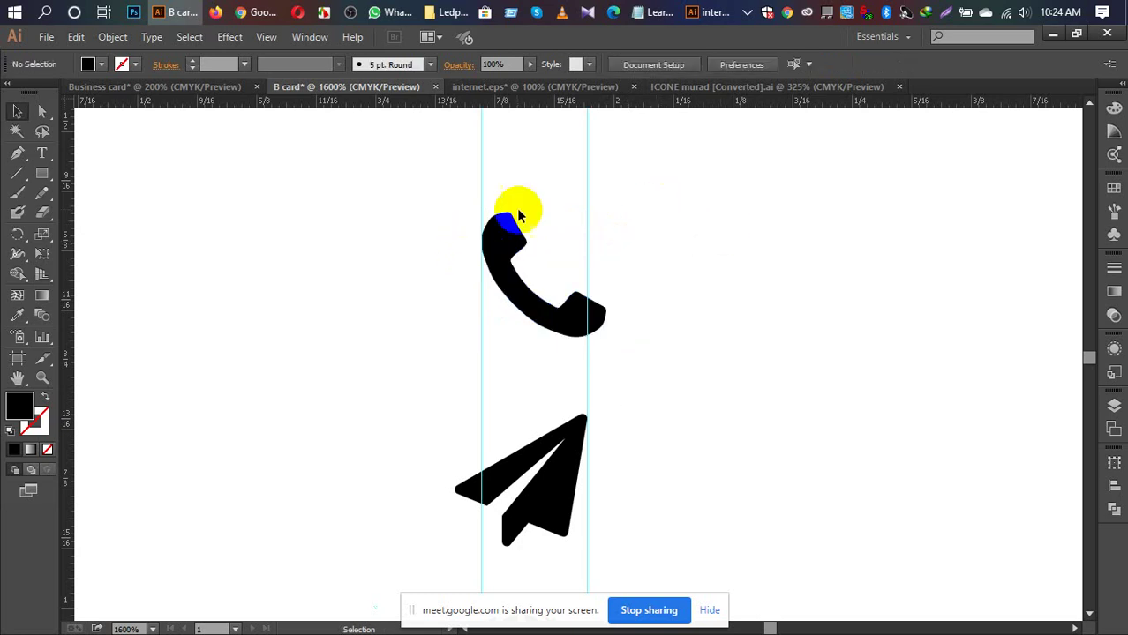
click(499, 227)
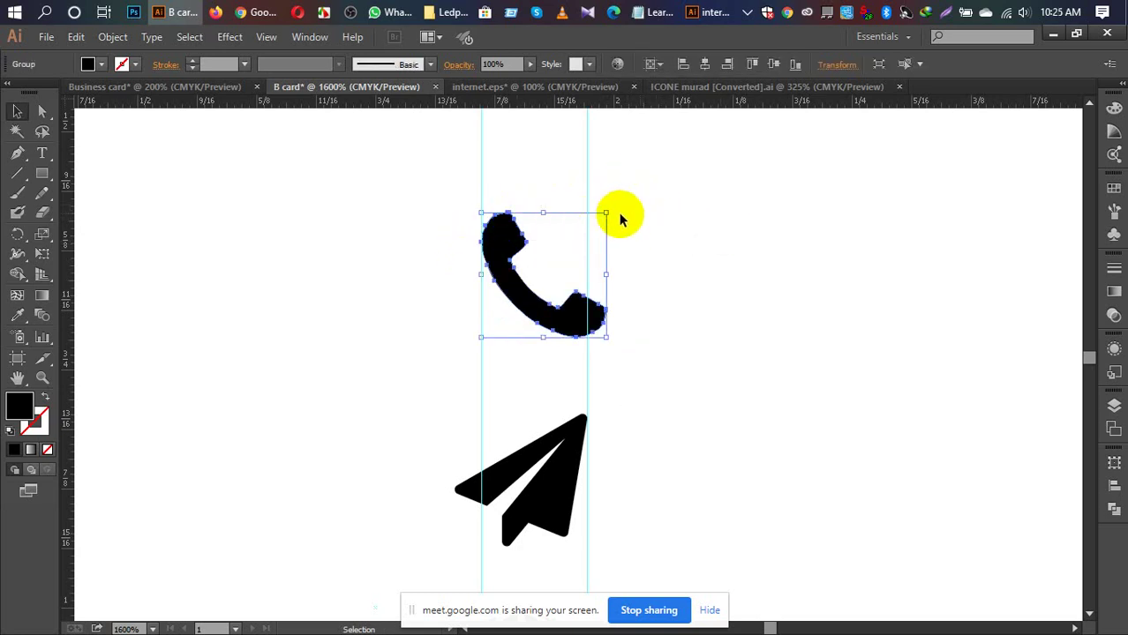
drag(613, 210, 603, 333)
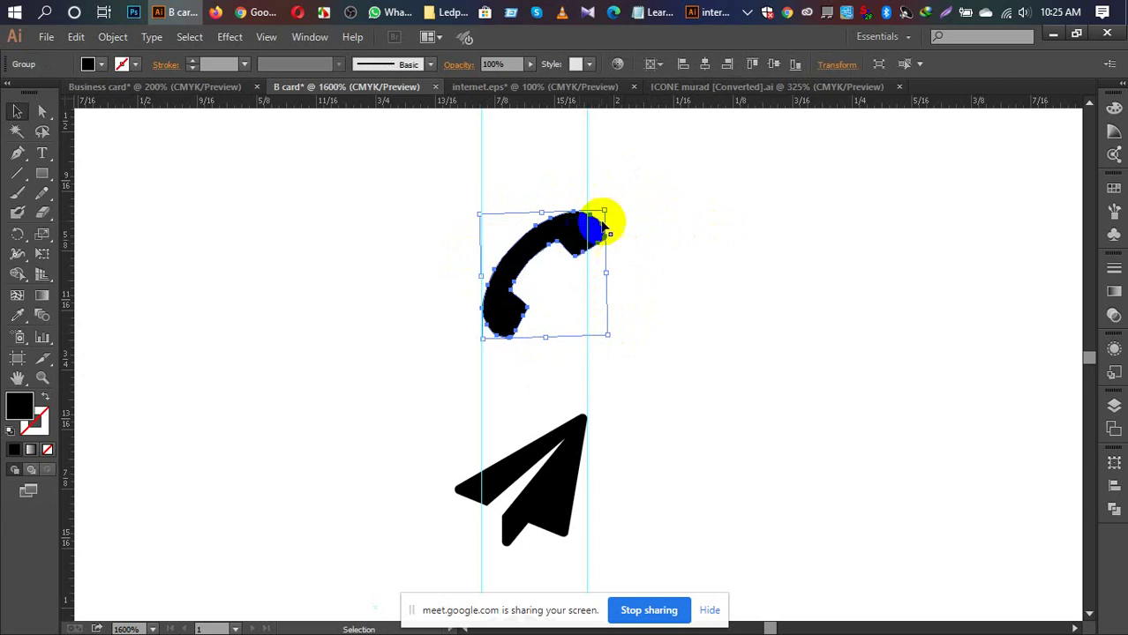
drag(607, 212, 586, 236)
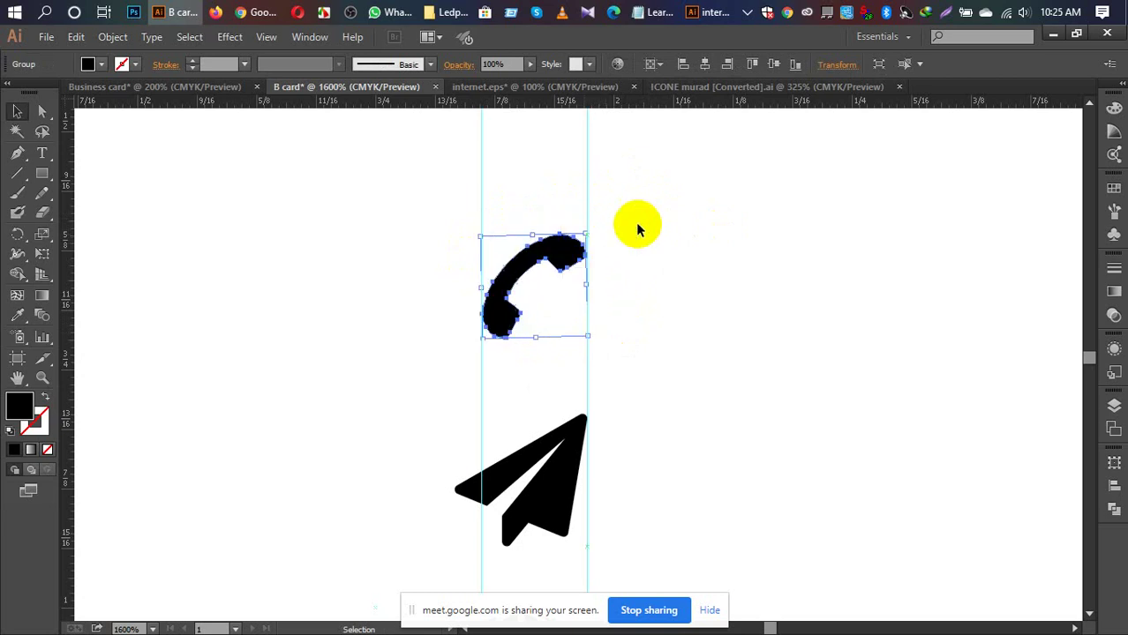
click(637, 227)
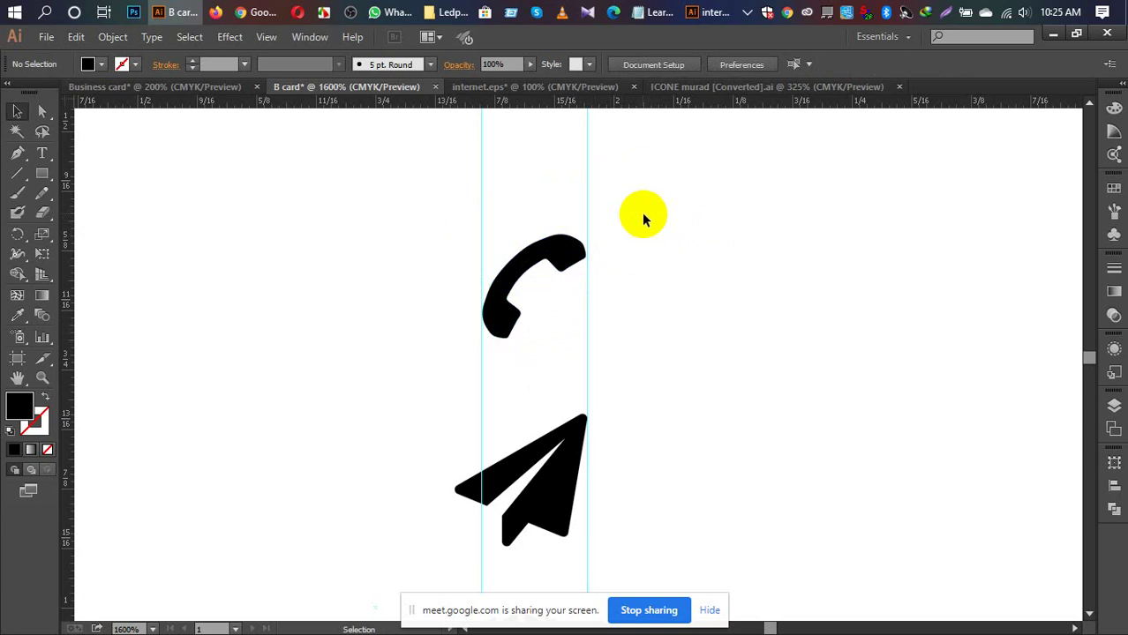
click(563, 245)
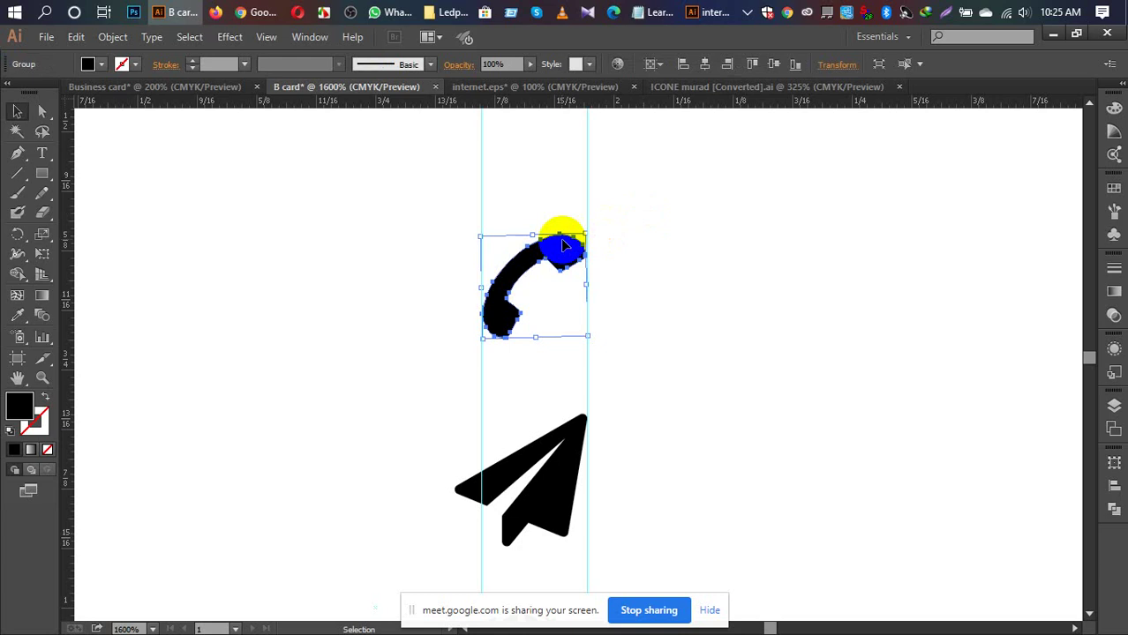
click(103, 67)
click(92, 92)
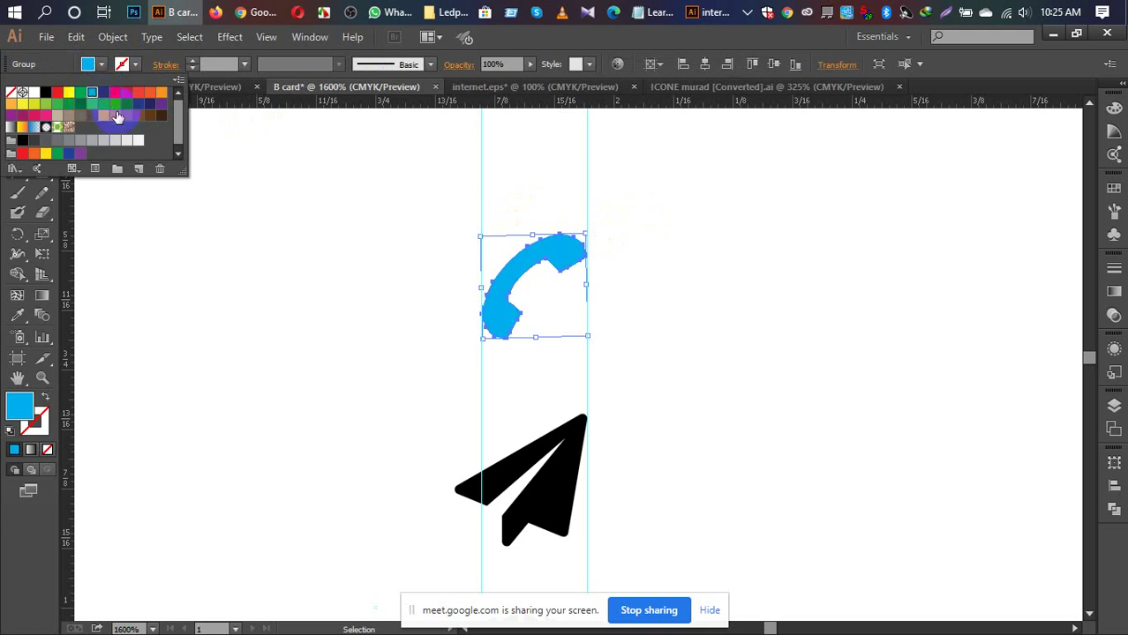
Step: Try a brown fill on the phone icon, then set it back to black
click(116, 116)
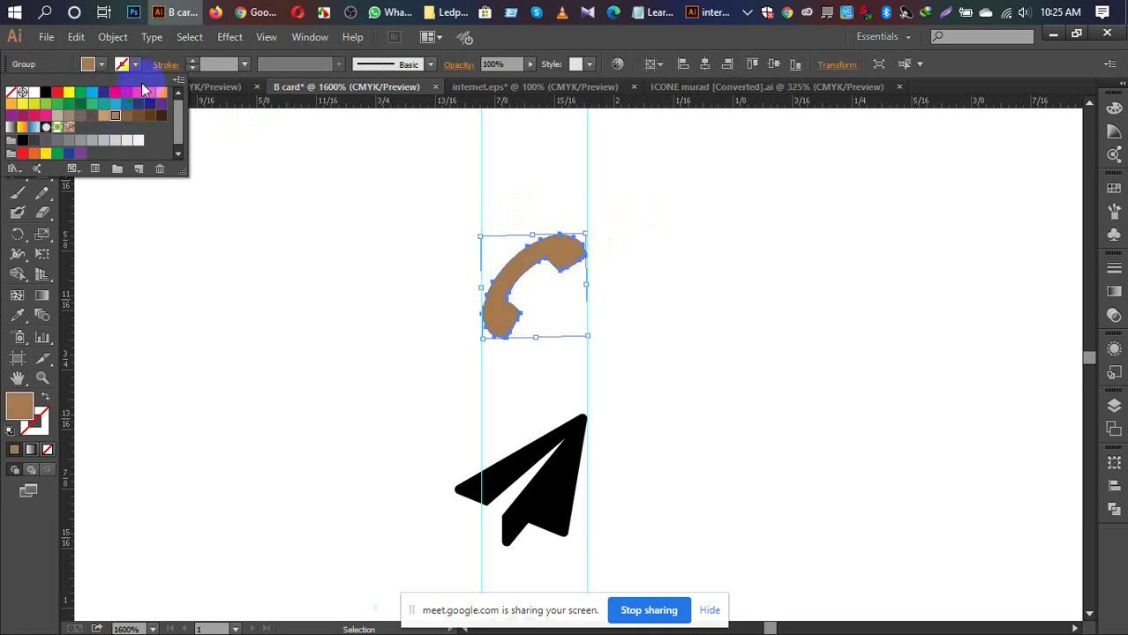
click(45, 92)
click(661, 265)
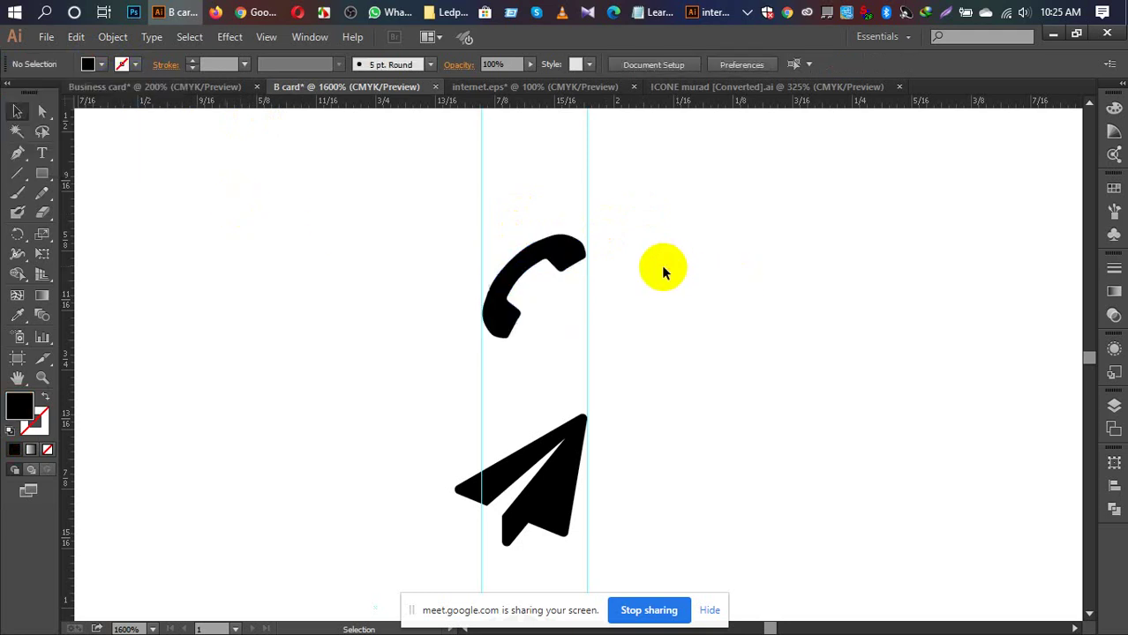
Step: Tilt the phone icon slightly further by its corner
click(580, 258)
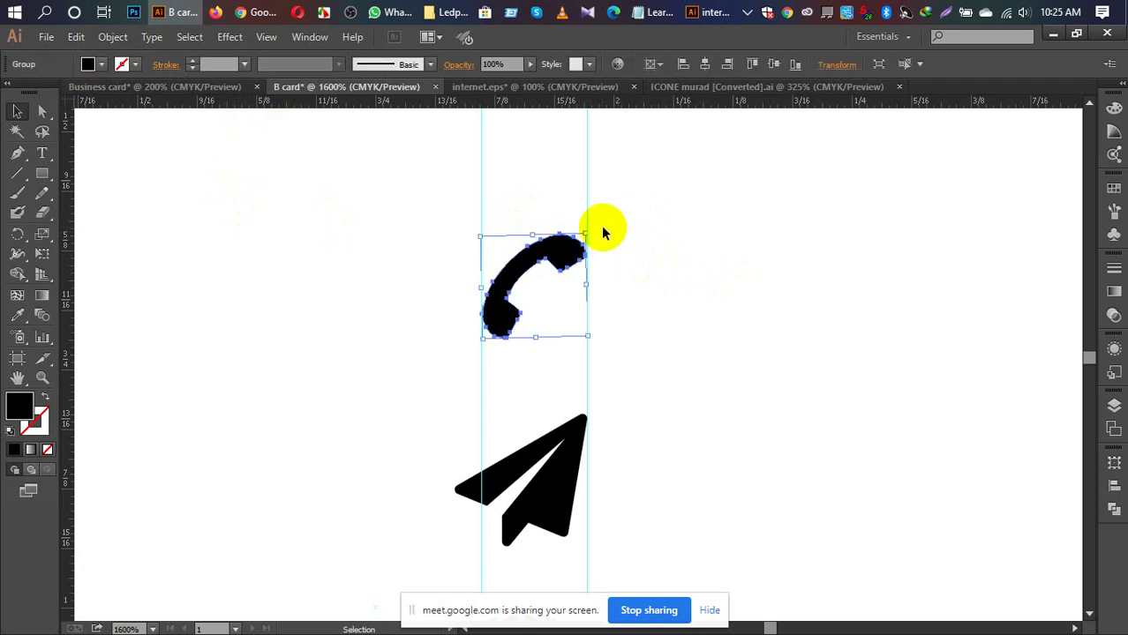
drag(592, 229, 597, 227)
click(634, 257)
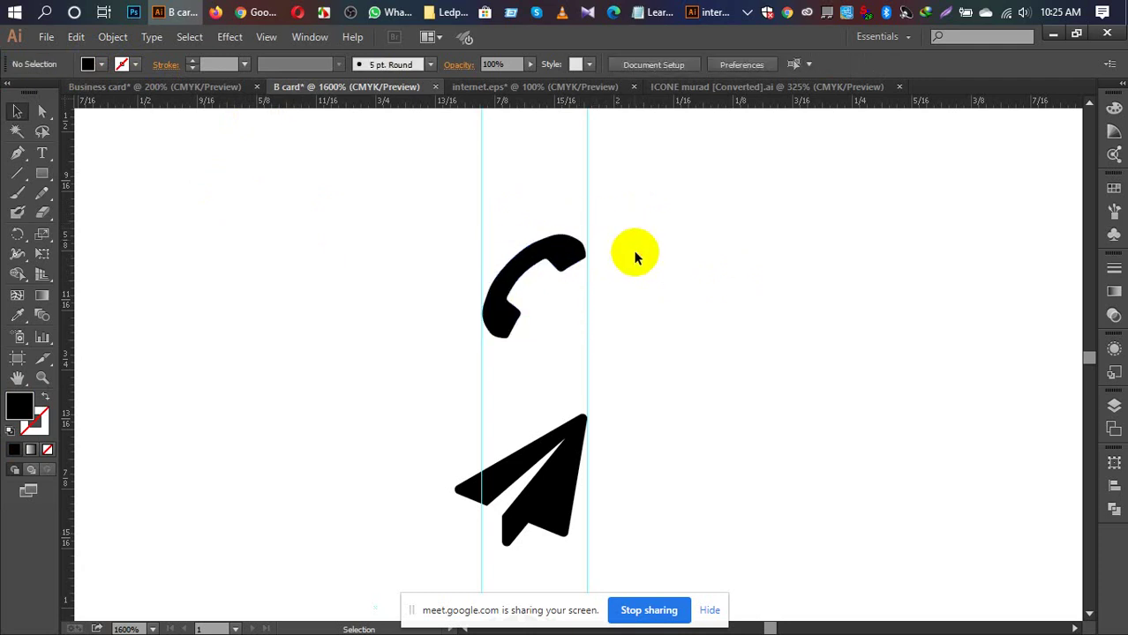
scroll(634, 267, down, 1)
Step: Shrink the paper-plane icon from its top-left corner to fit the guides
click(553, 410)
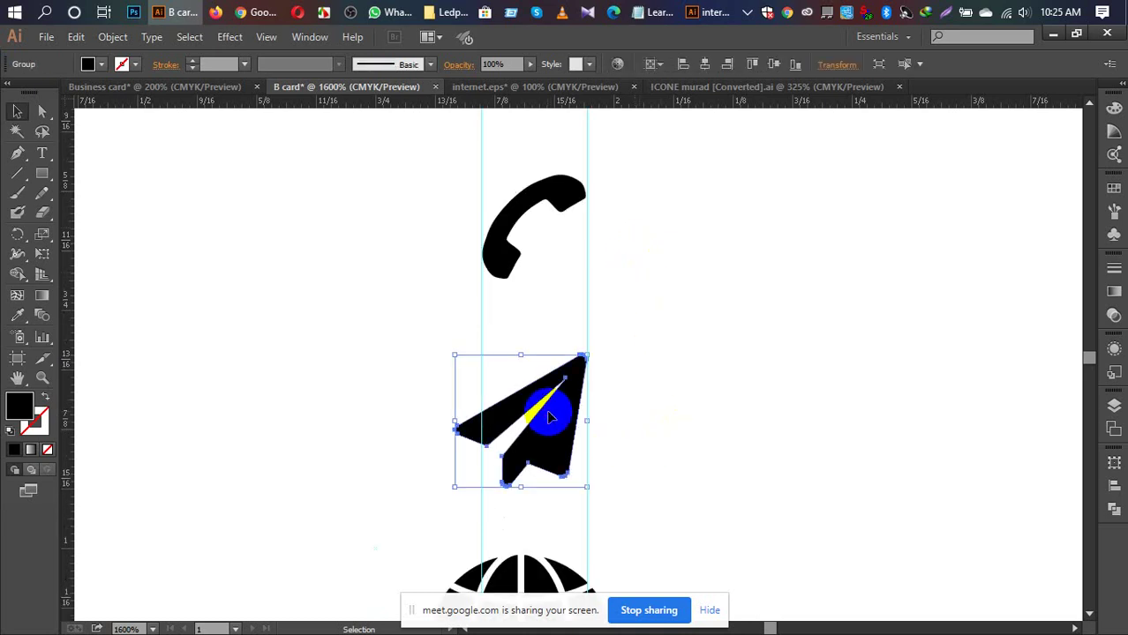
right_click(553, 411)
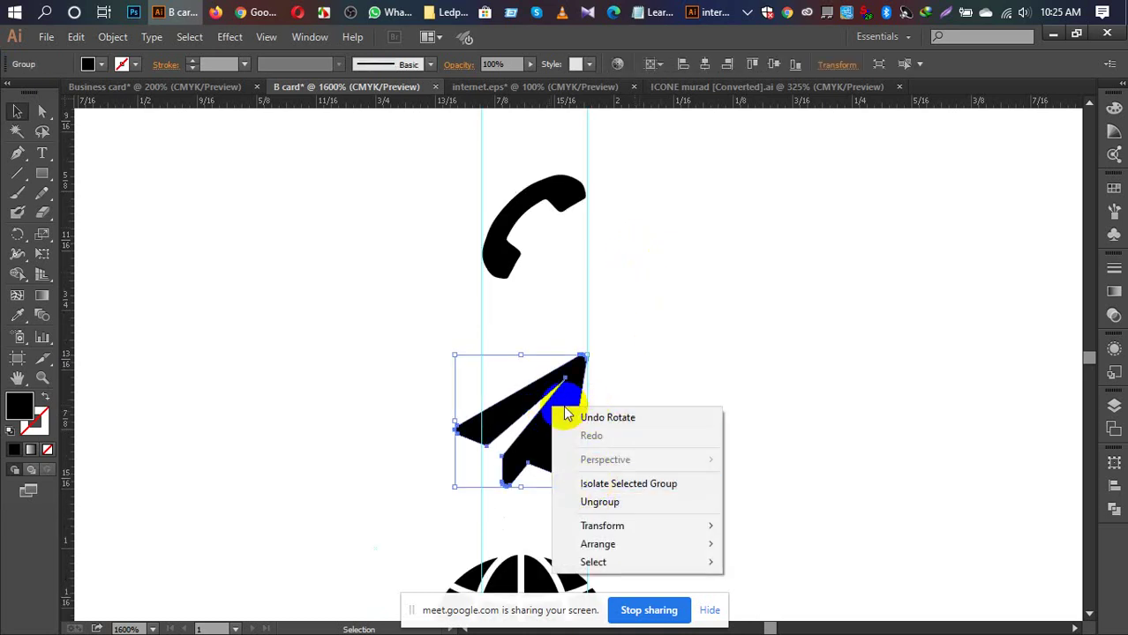
click(553, 389)
right_click(553, 391)
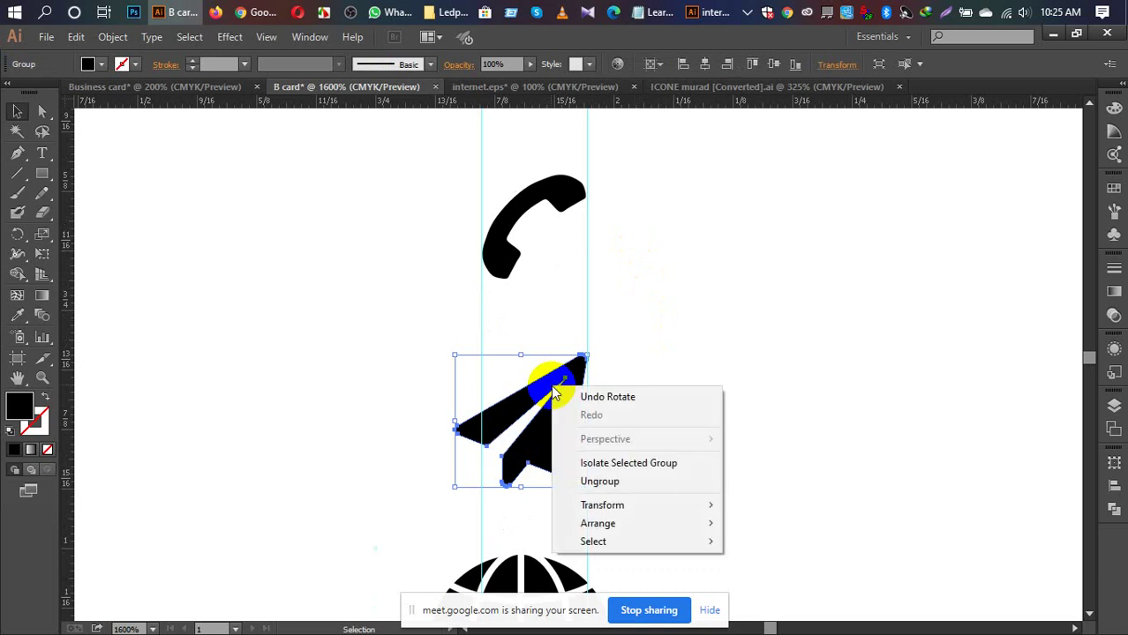
click(579, 348)
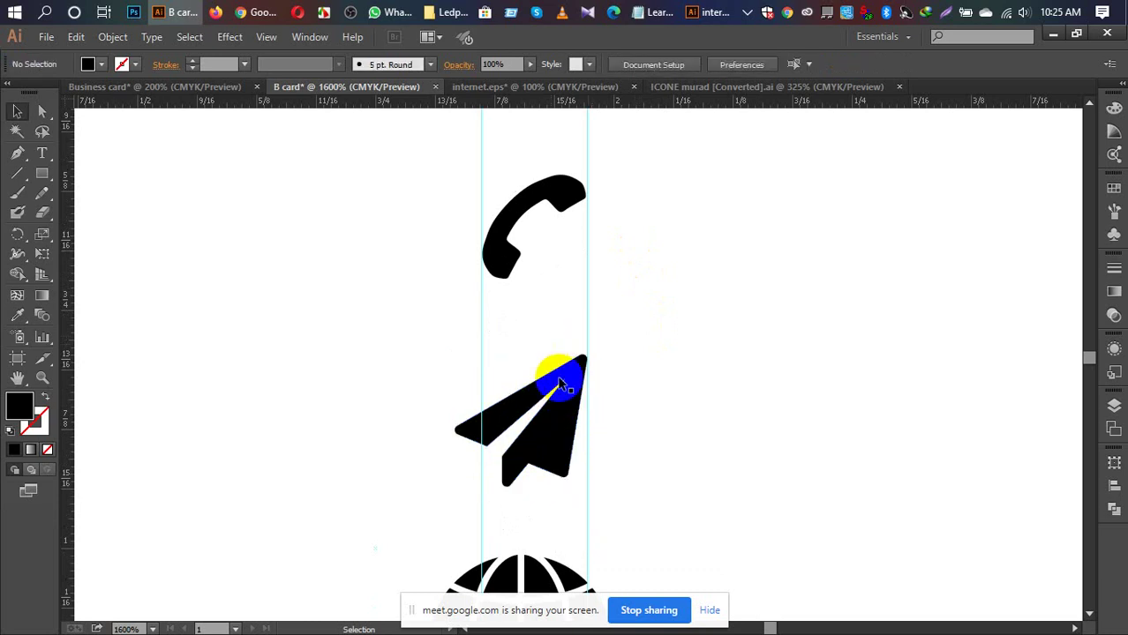
click(492, 408)
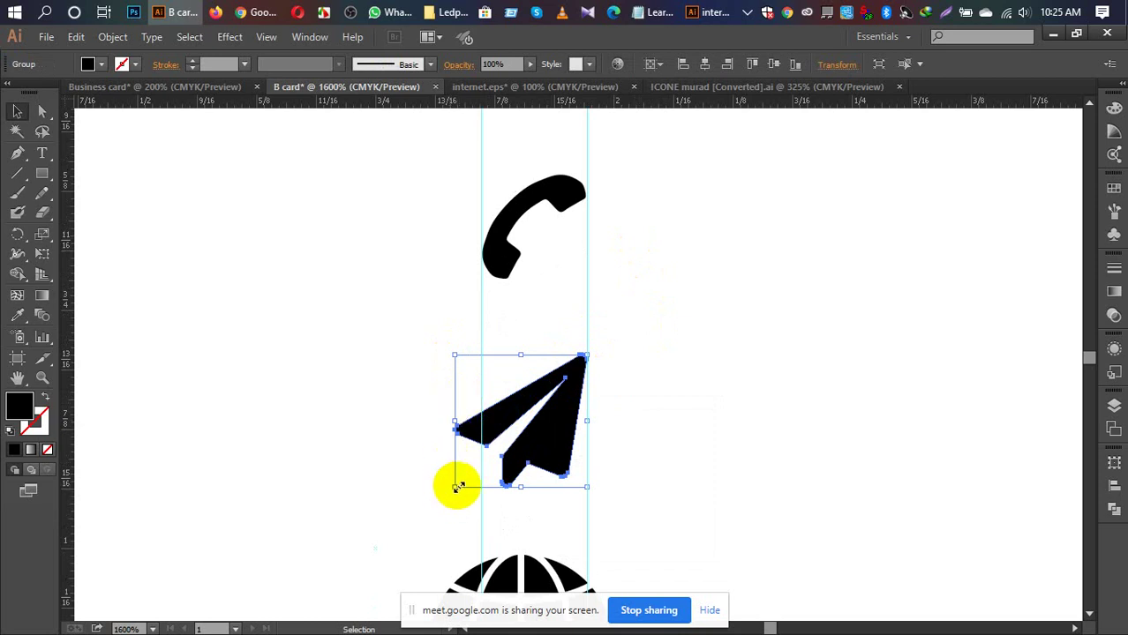
click(478, 379)
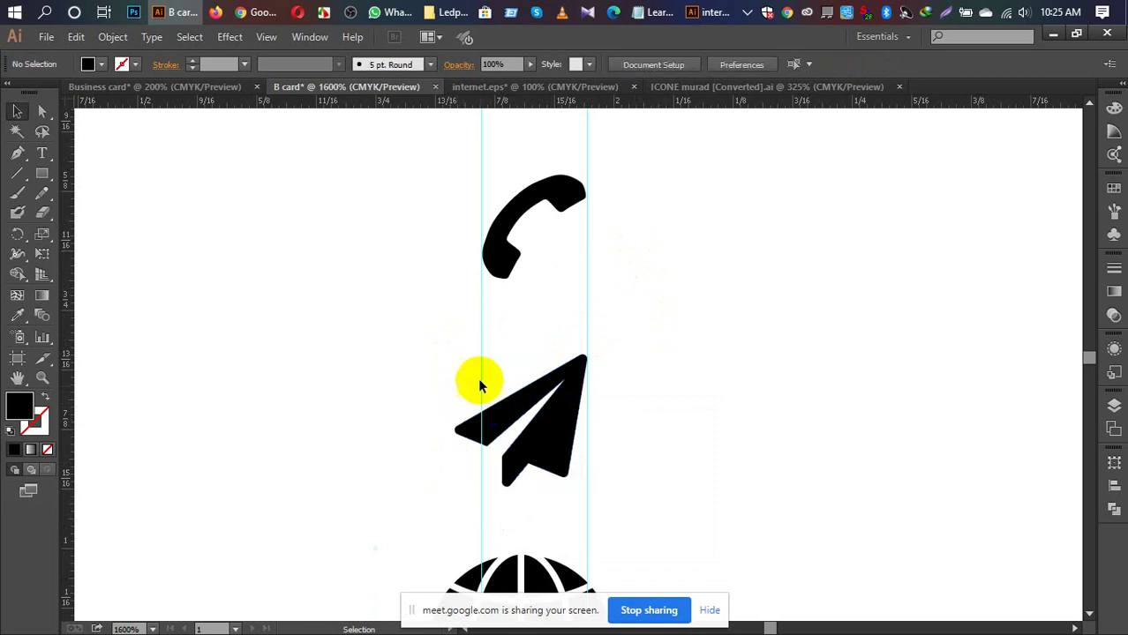
click(523, 439)
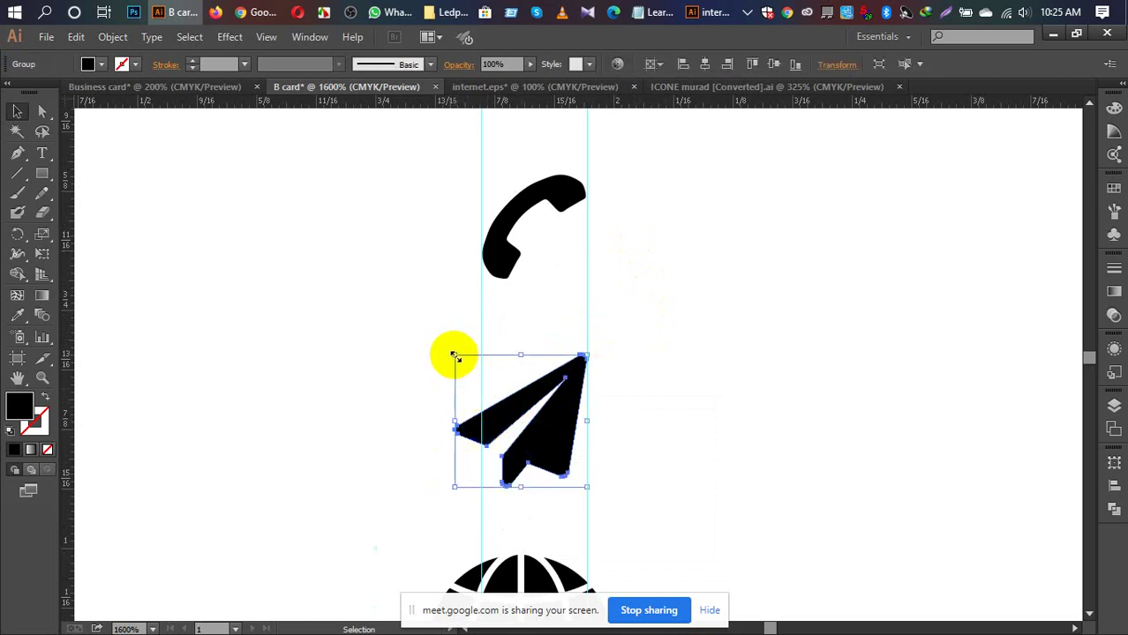
drag(454, 355, 482, 369)
click(641, 337)
Step: Move the shrunken paper plane up between the guides toward the phone icon
scroll(641, 338, down, 2)
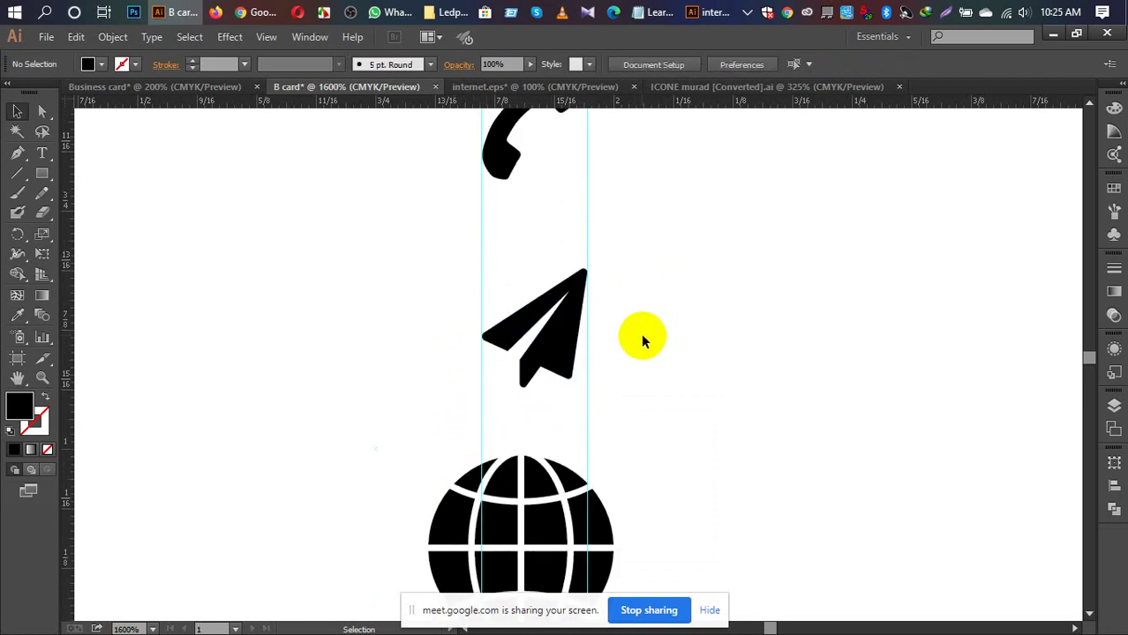
scroll(641, 338, up, 1)
click(572, 337)
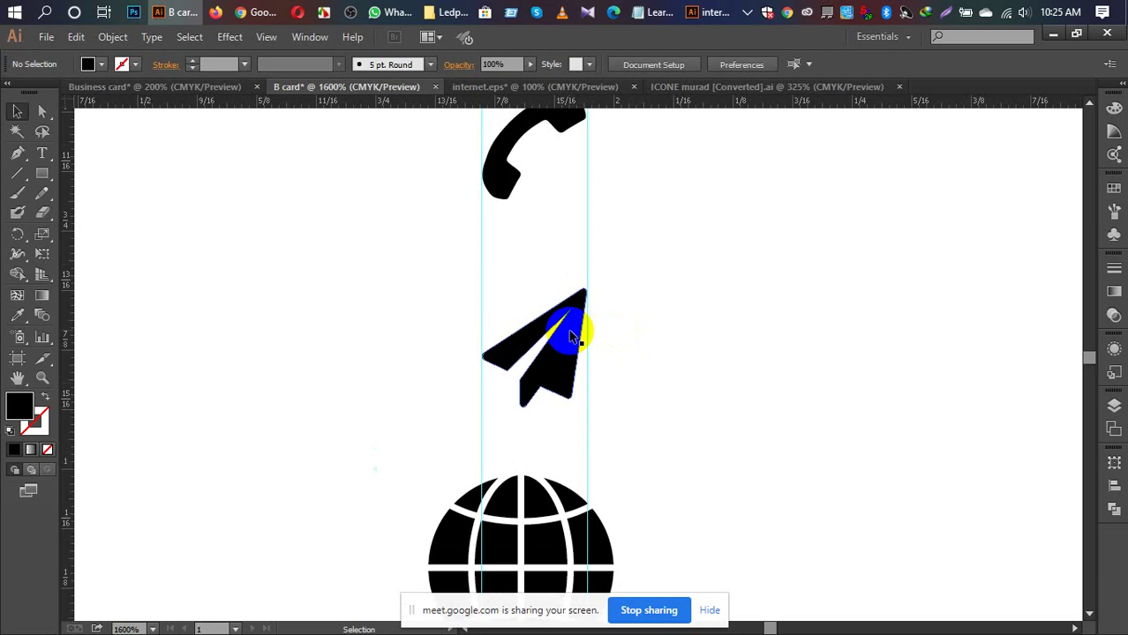
drag(572, 338, 694, 300)
scroll(692, 291, up, 3)
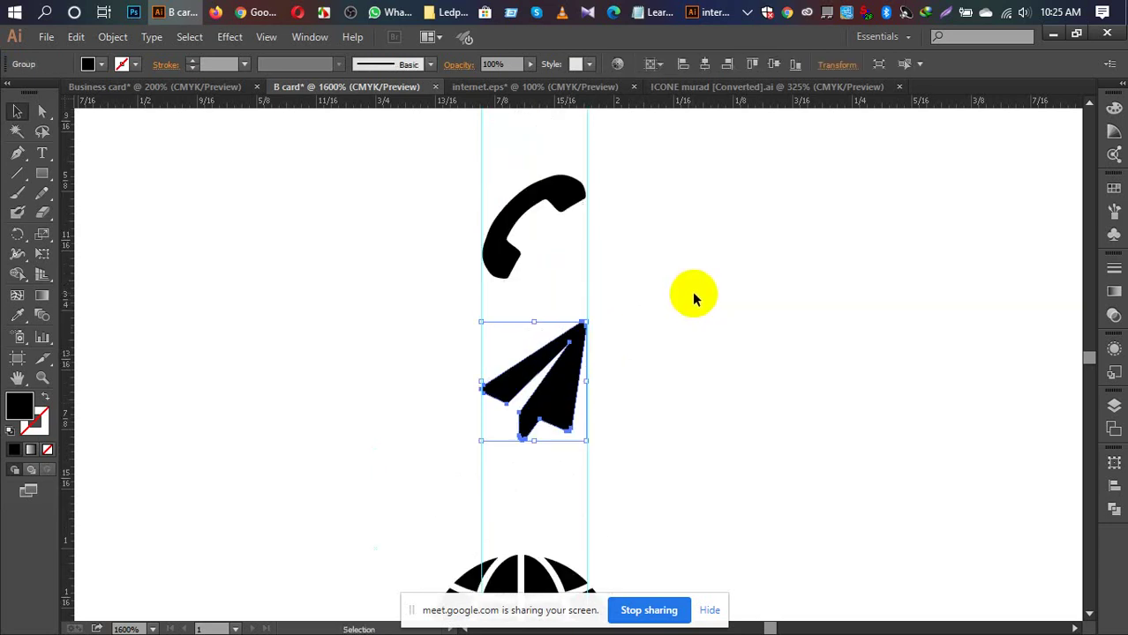
scroll(689, 292, down, 8)
Step: Scale the globe down proportionally, undoing a bad narrowing, and move it between the guides
scroll(687, 286, down, 1)
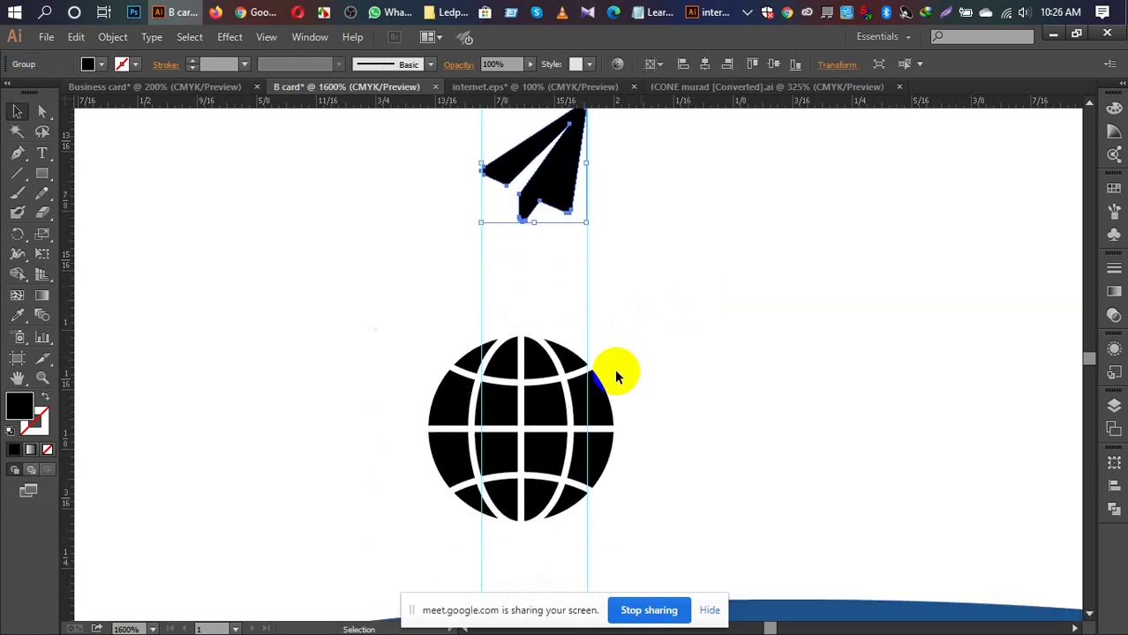
click(521, 388)
right_click(521, 386)
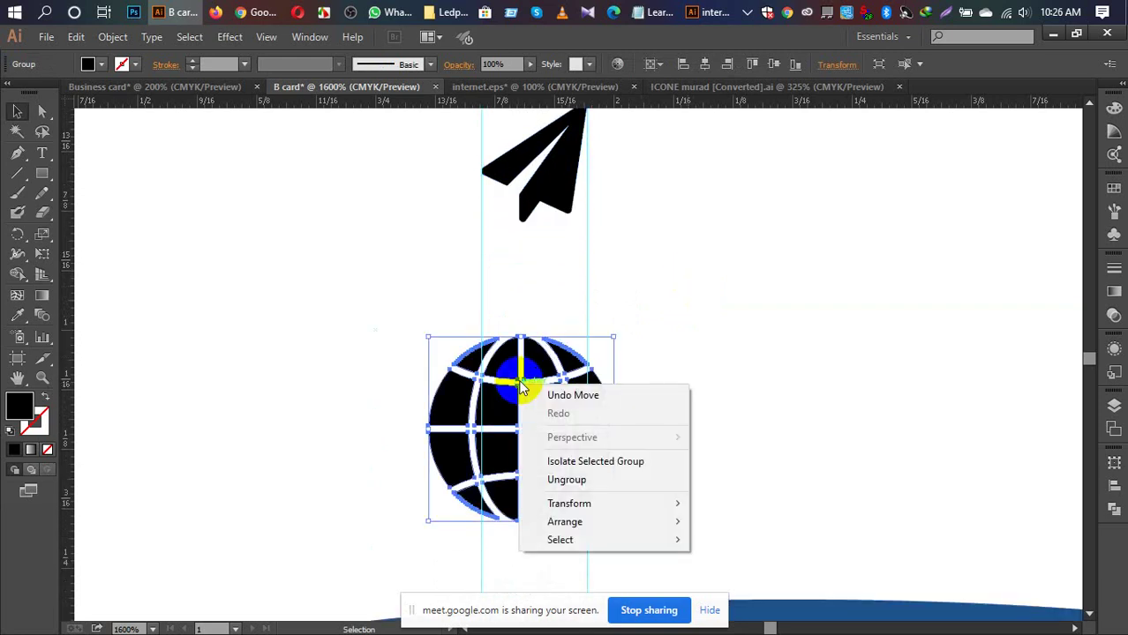
click(694, 319)
click(530, 403)
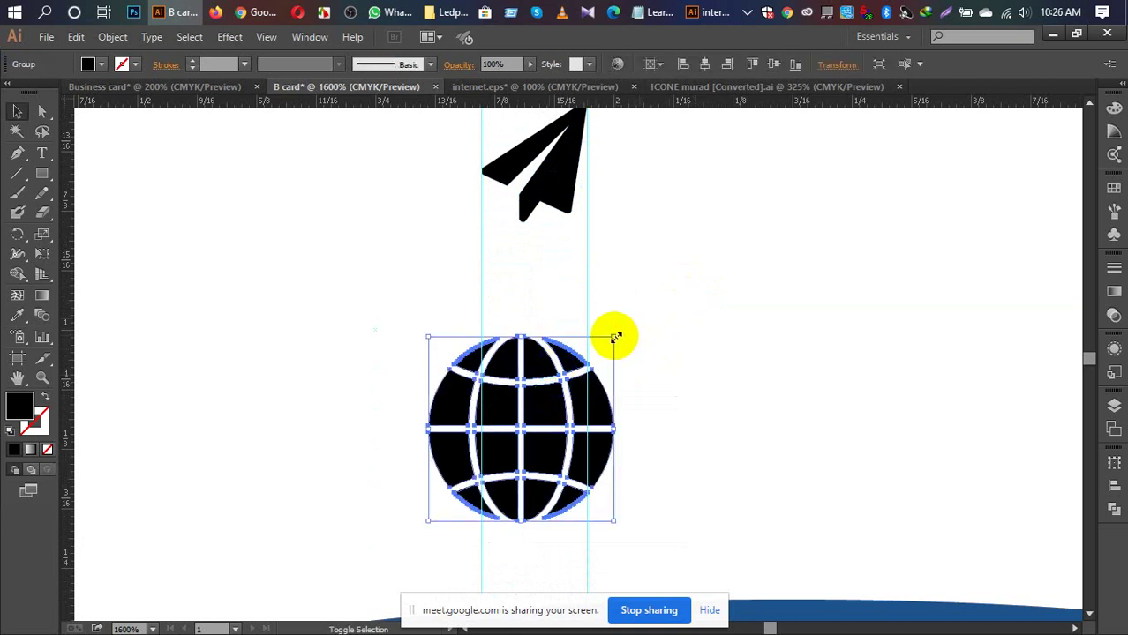
drag(616, 337, 586, 369)
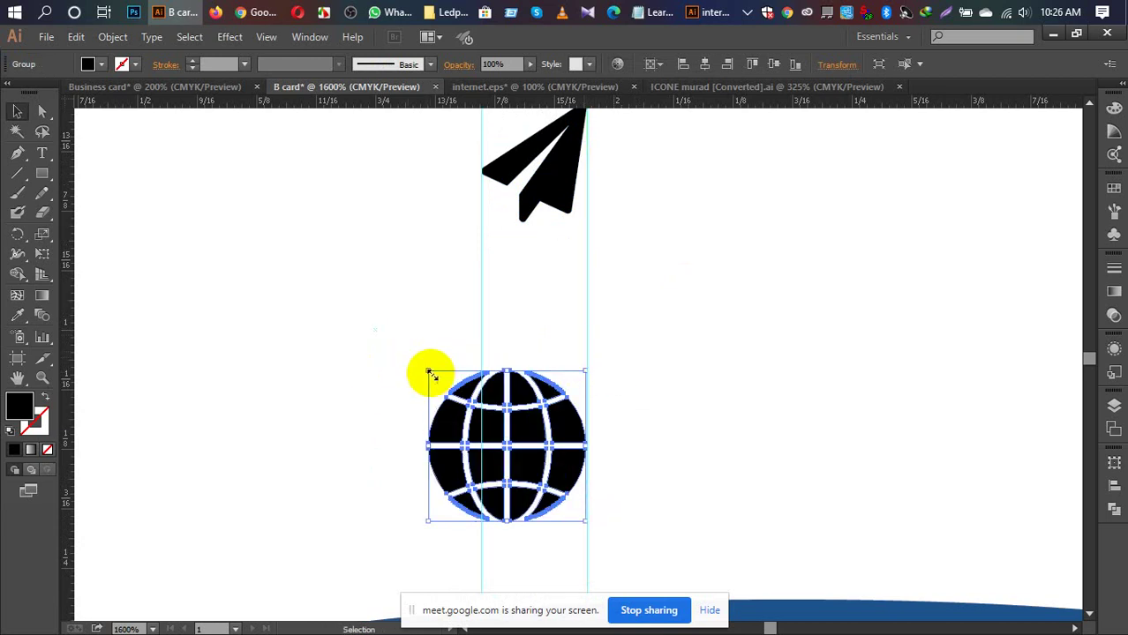
drag(428, 372, 461, 377)
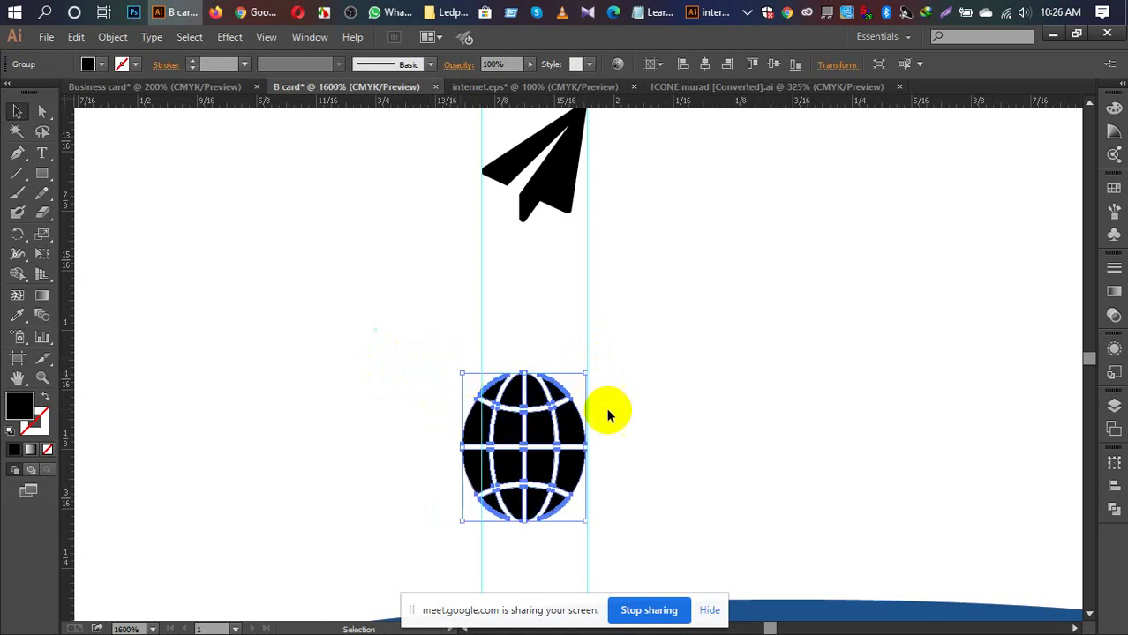
key(ctrl+z)
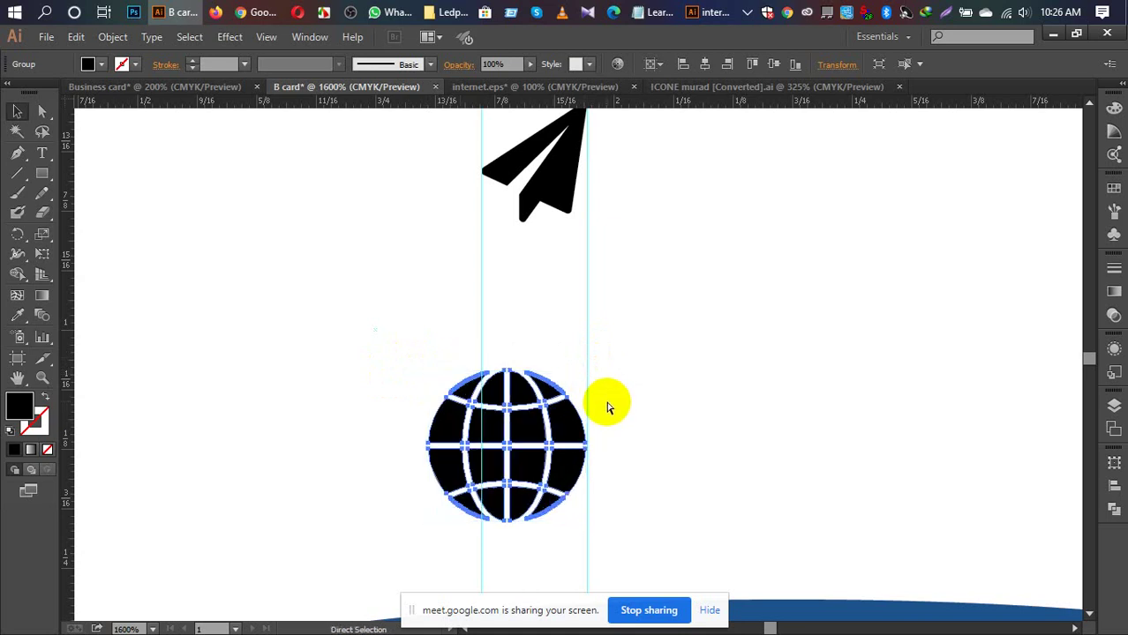
key(ctrl+z)
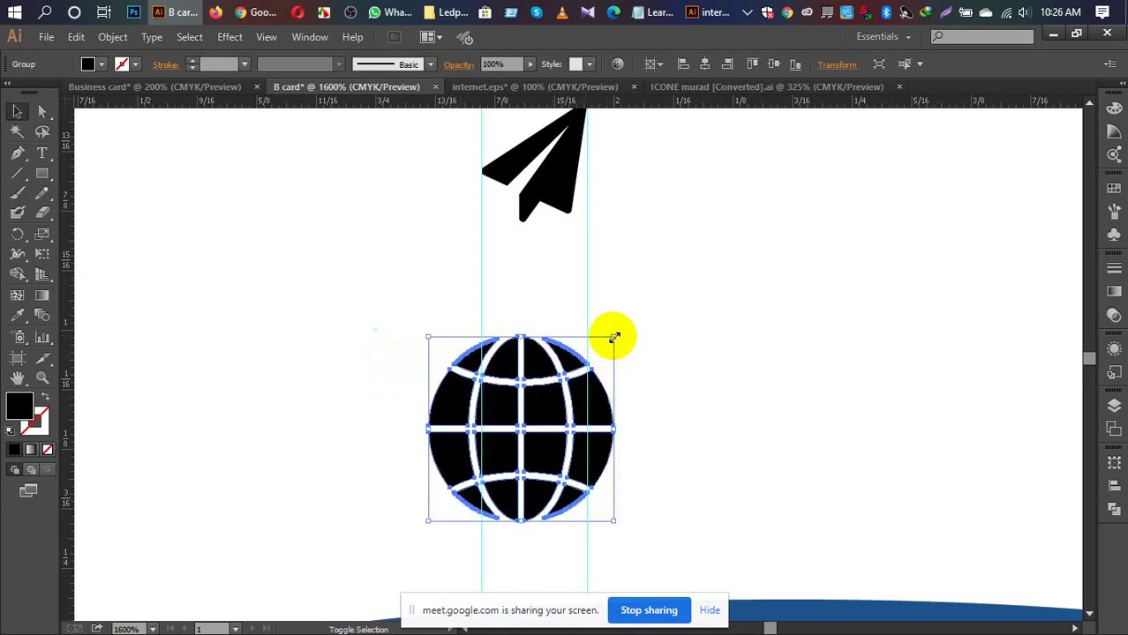
drag(612, 336, 559, 412)
drag(495, 461, 545, 380)
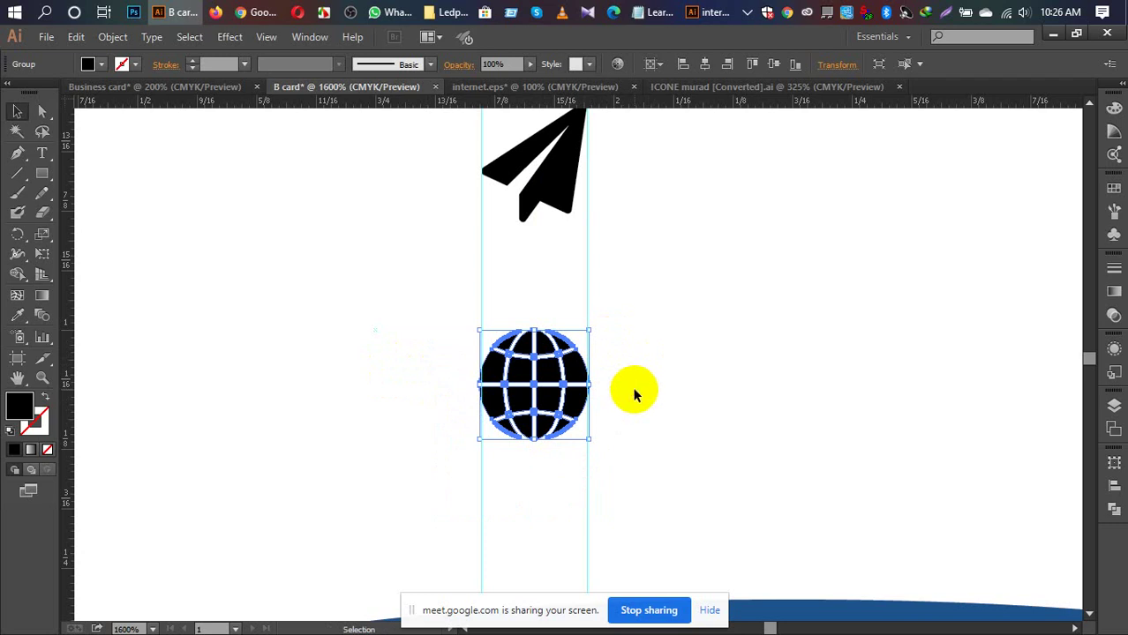
click(633, 392)
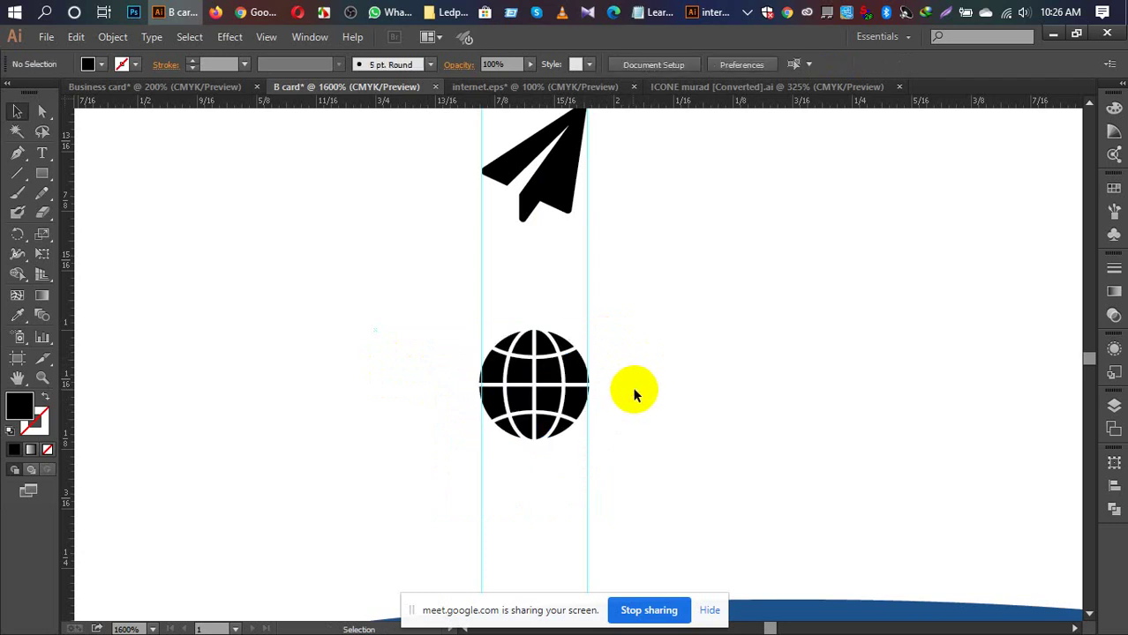
Step: Shrink the globe further and nudge it slightly sideways
click(534, 395)
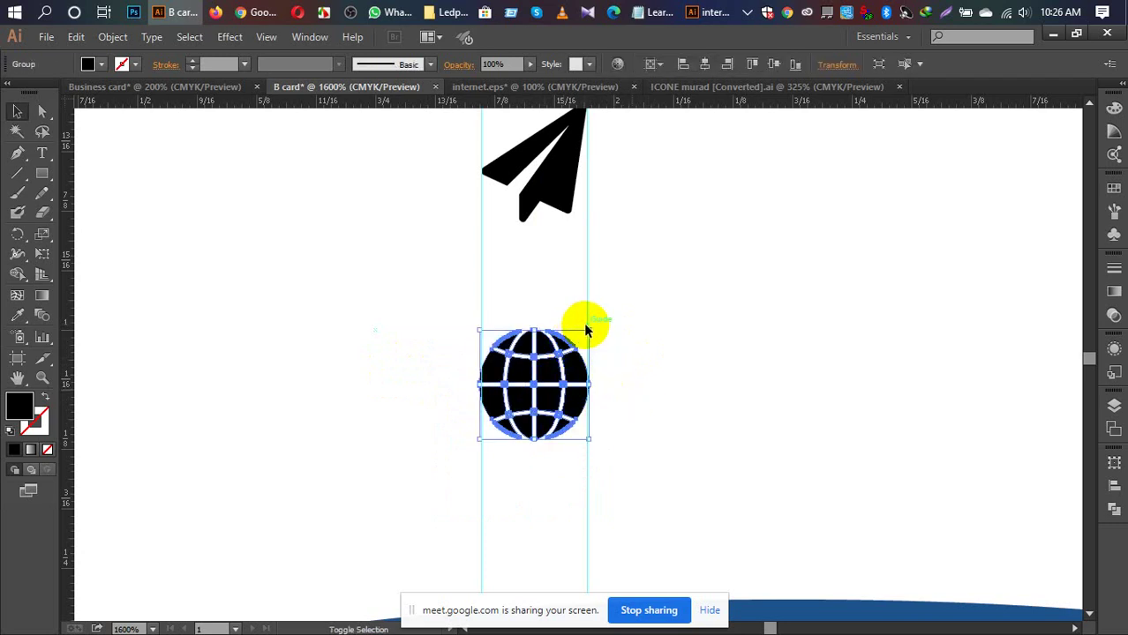
drag(586, 330, 569, 351)
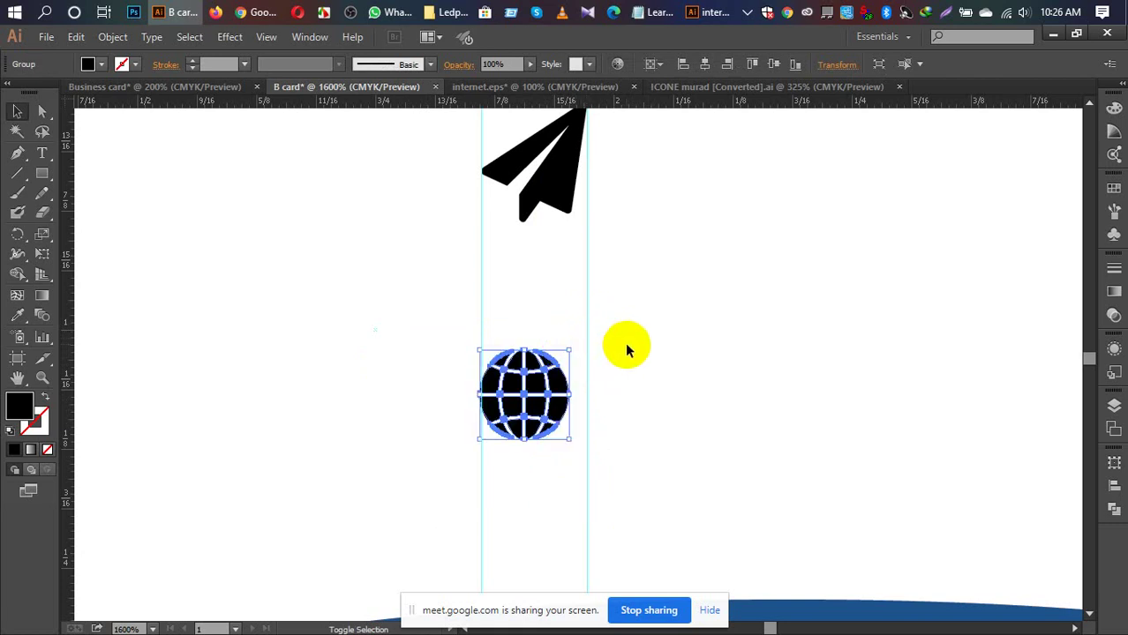
click(631, 348)
drag(538, 398, 548, 399)
click(632, 363)
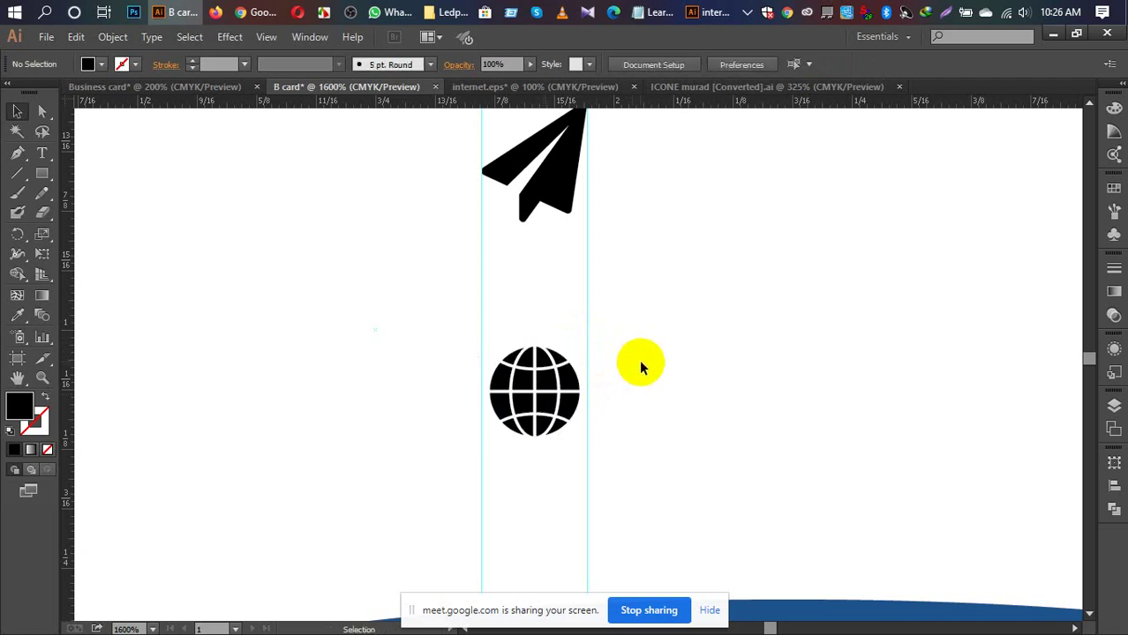
scroll(640, 366, up, 3)
scroll(635, 353, down, 1)
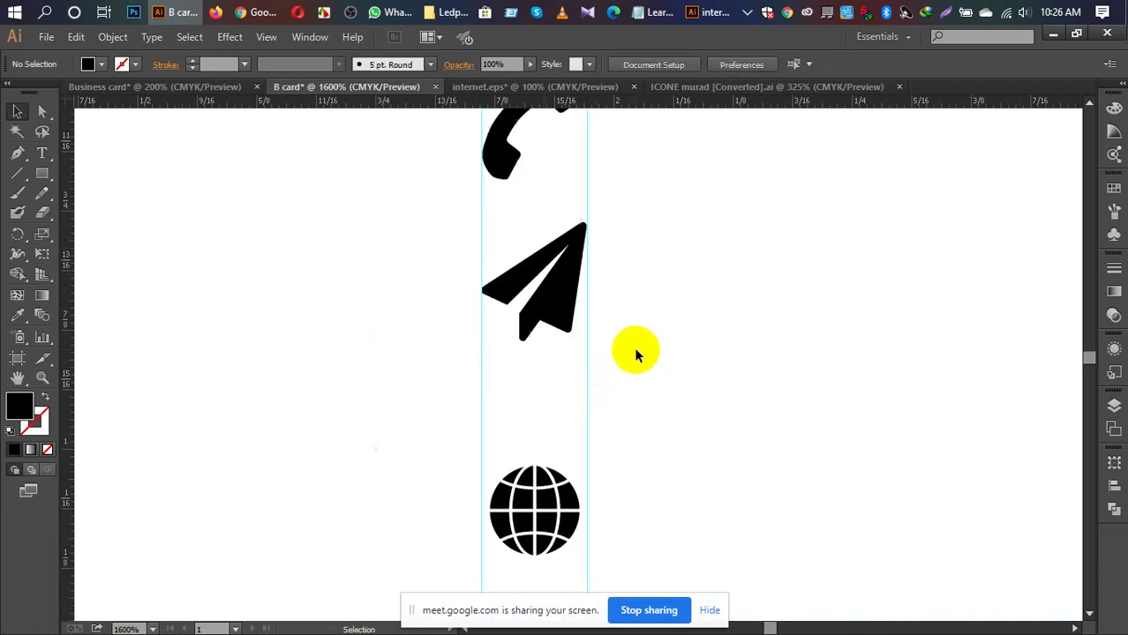
scroll(635, 348, up, 1)
scroll(637, 341, down, 1)
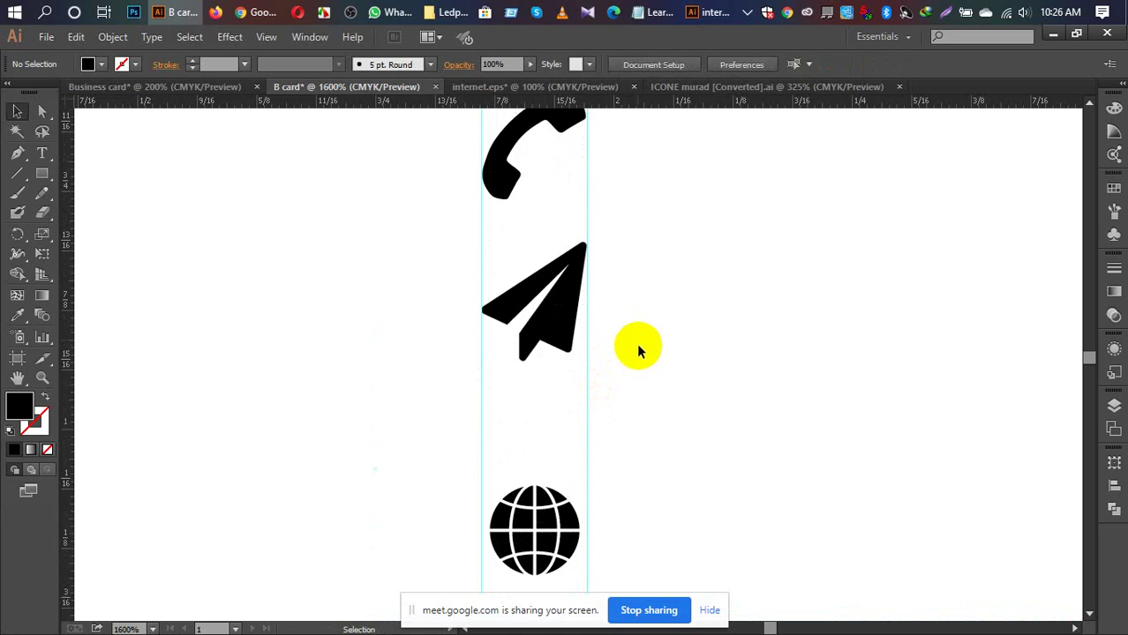
scroll(641, 347, down, 1)
Step: Enlarge the globe to about 0.11 in so it spans both guides
click(547, 454)
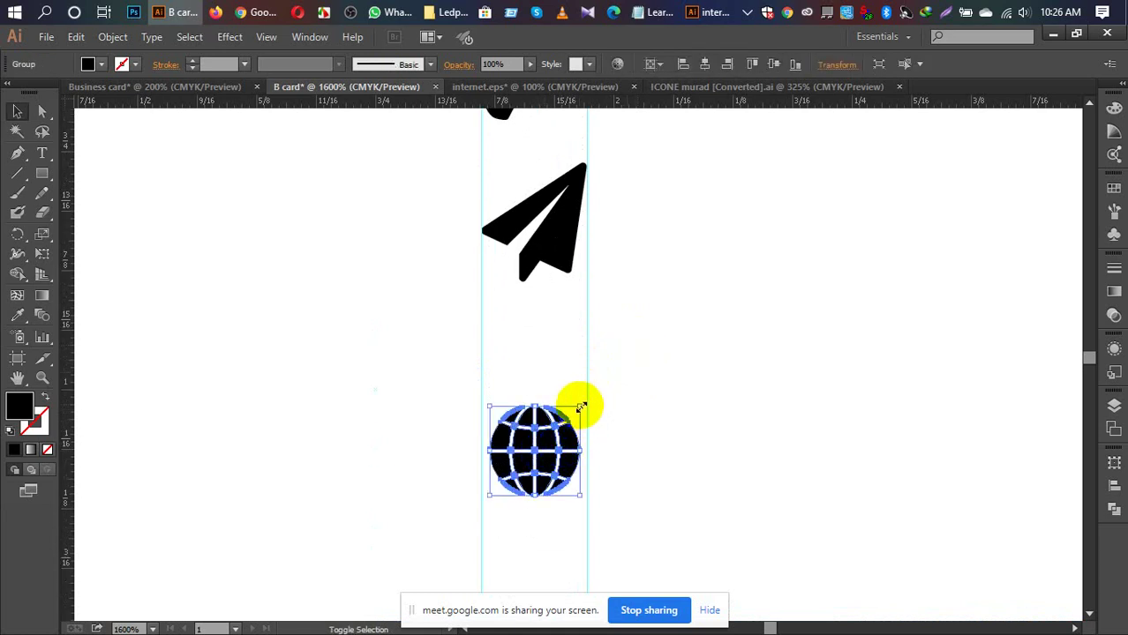
drag(578, 403, 587, 398)
click(645, 386)
click(527, 429)
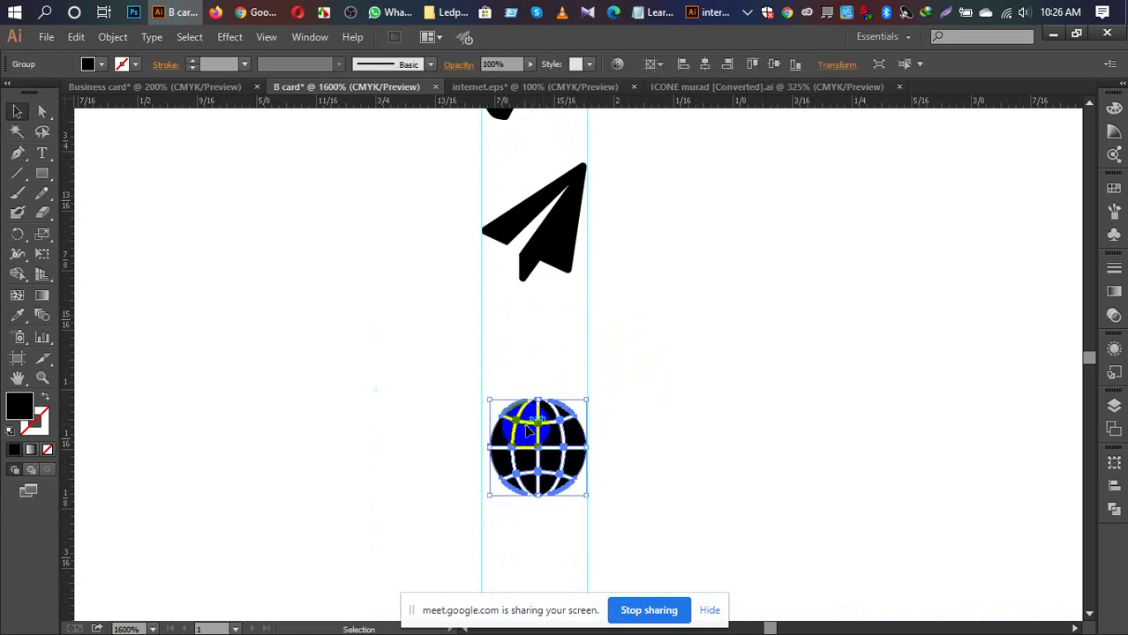
drag(484, 399, 485, 398)
drag(491, 400, 479, 390)
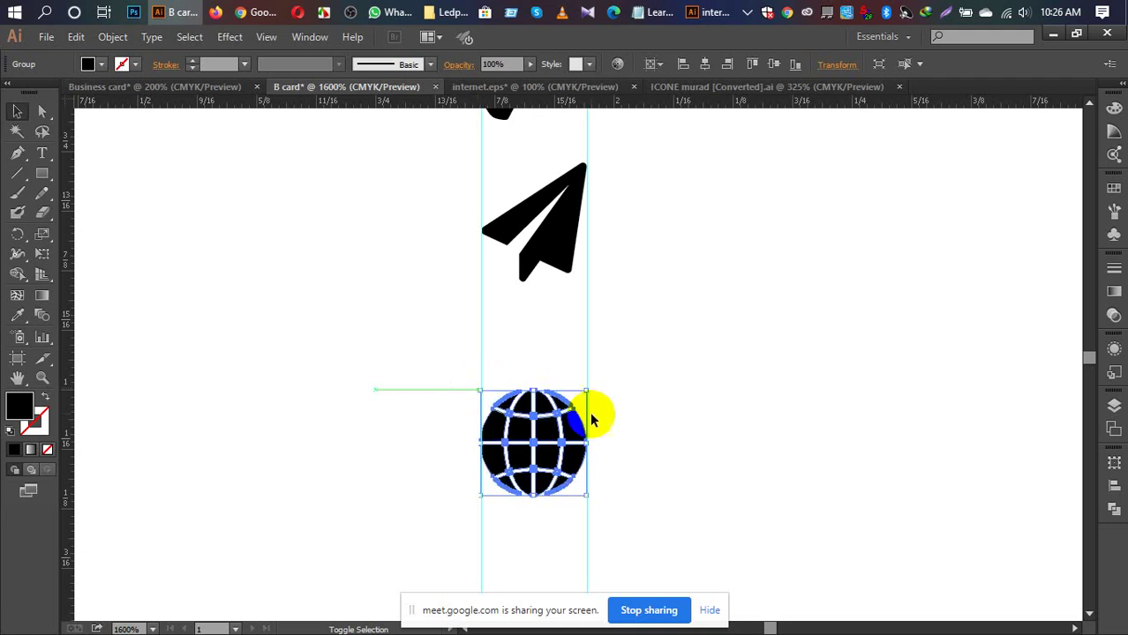
click(634, 394)
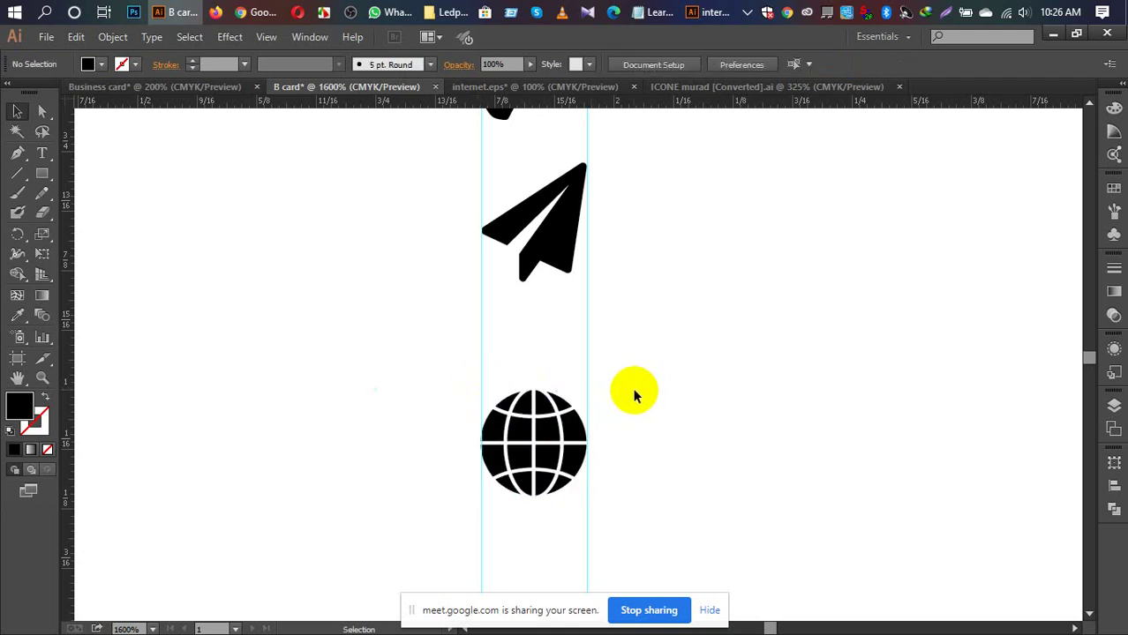
scroll(660, 390, up, 5)
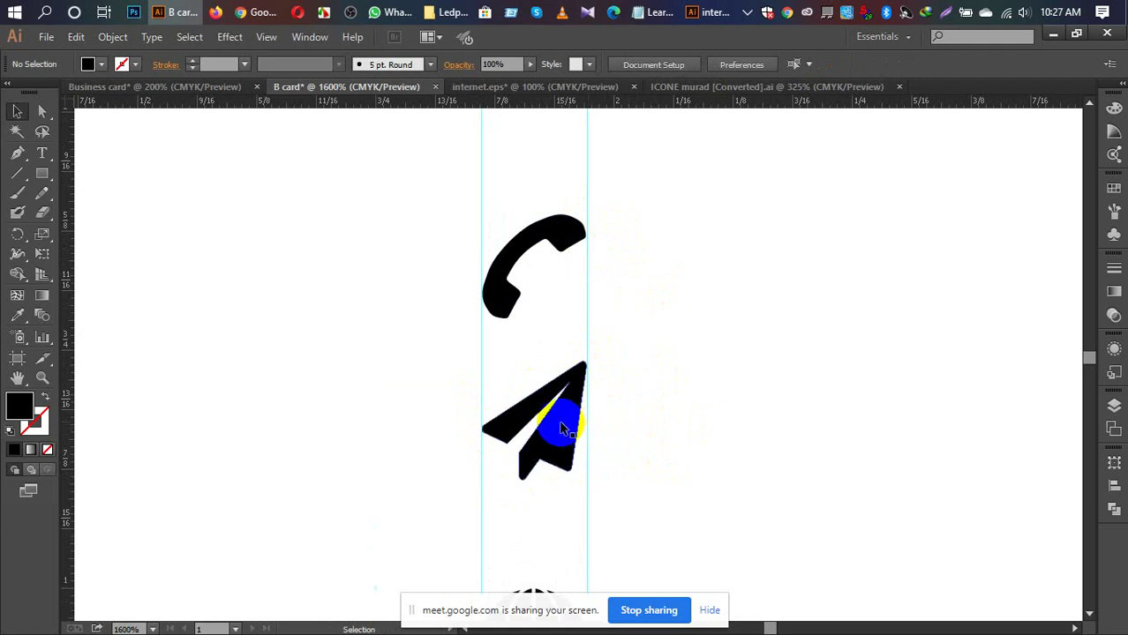
Step: Adjust the paper plane's left wing tip, then switch to the Google Meet window in Chrome
click(492, 430)
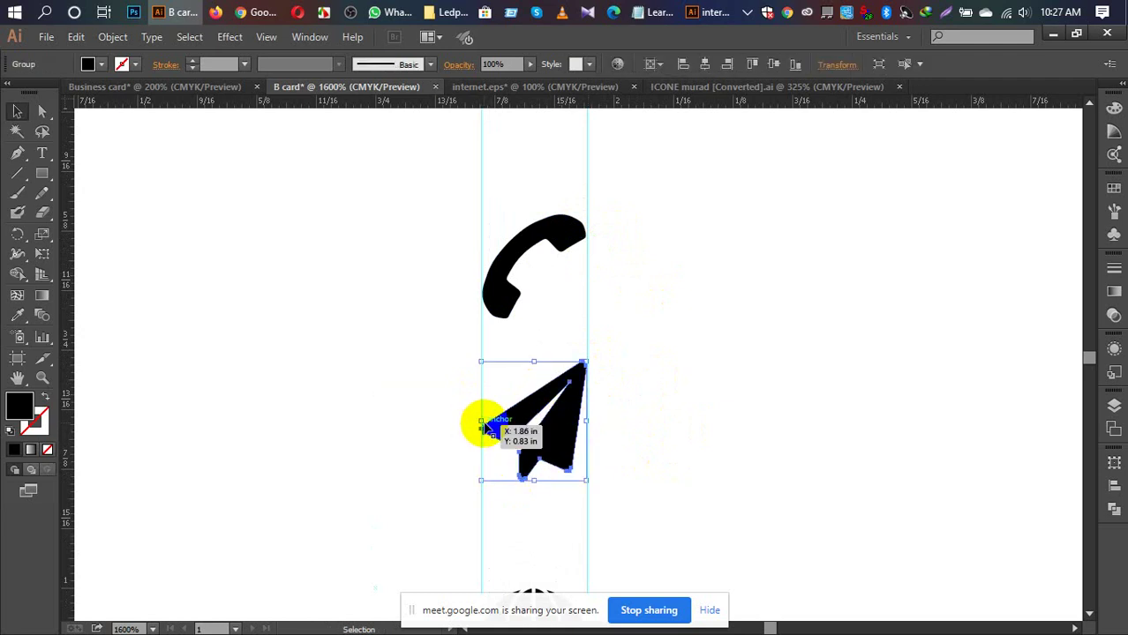
drag(487, 425, 482, 425)
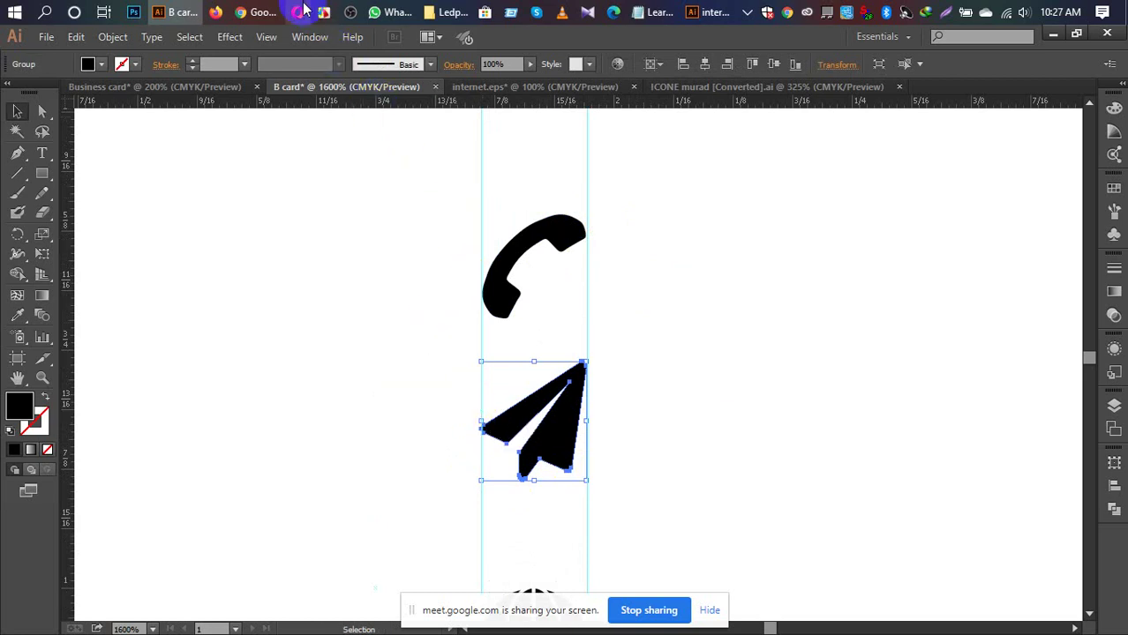
mouse_move(255, 7)
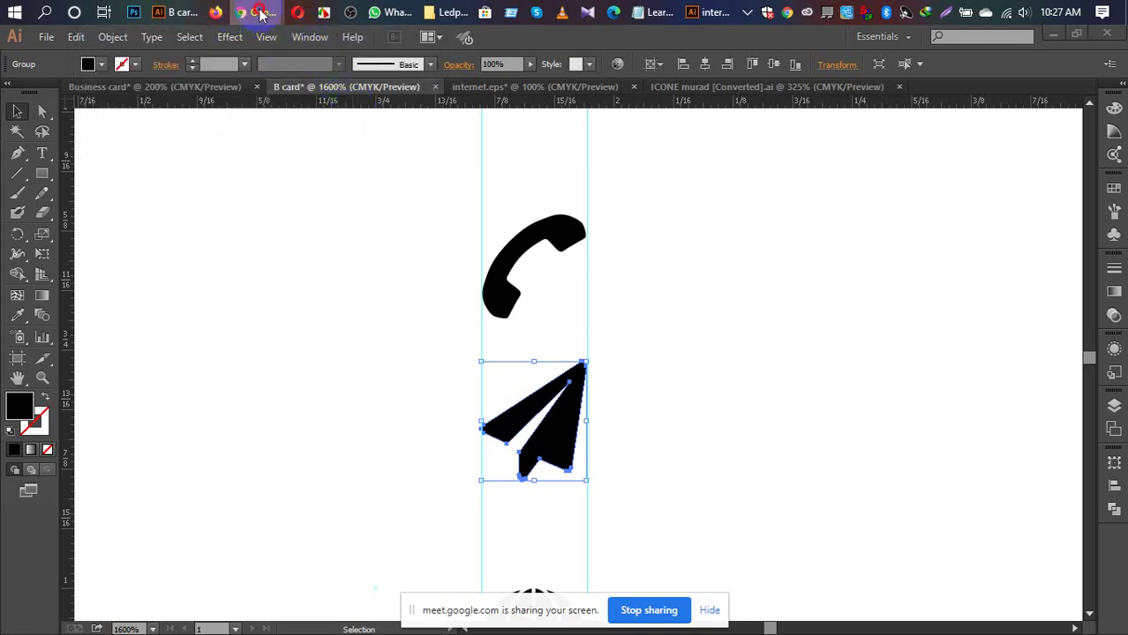
click(214, 86)
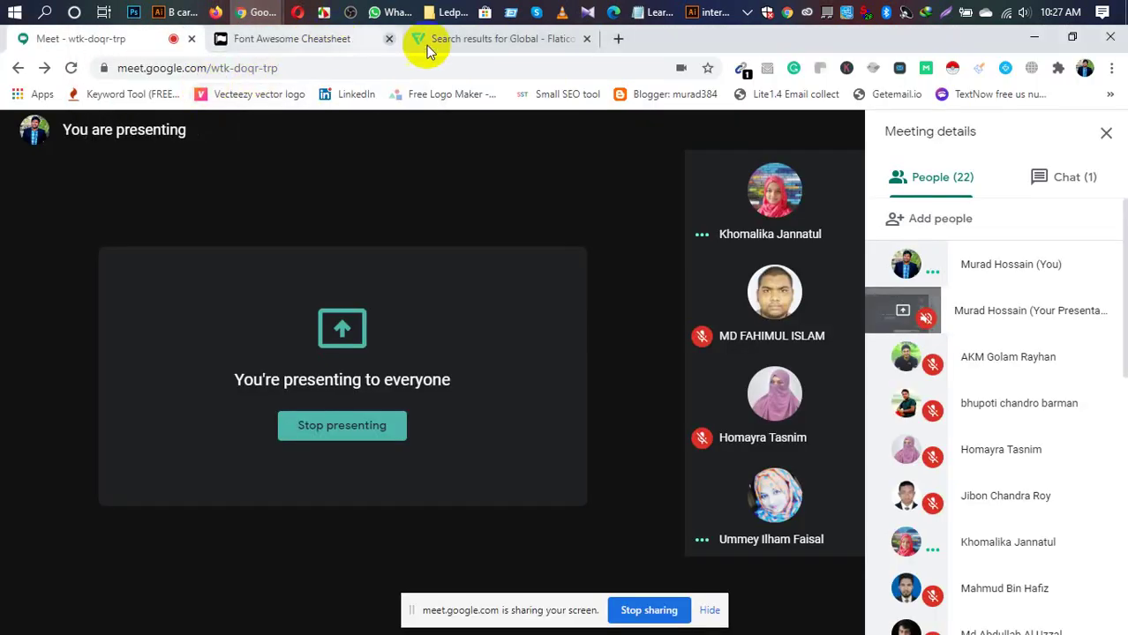
Step: Search the Font Awesome cheatsheet for 'envelo', grab the fa-envelope glyph, and return to Illustrator
click(327, 37)
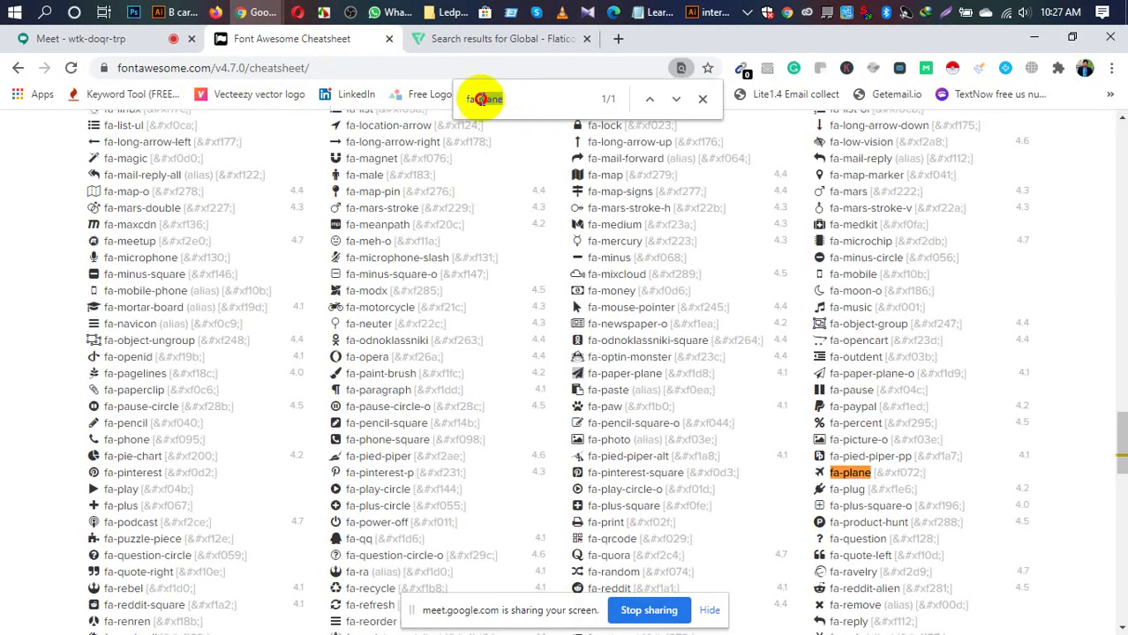
double_click(484, 99)
text(e)
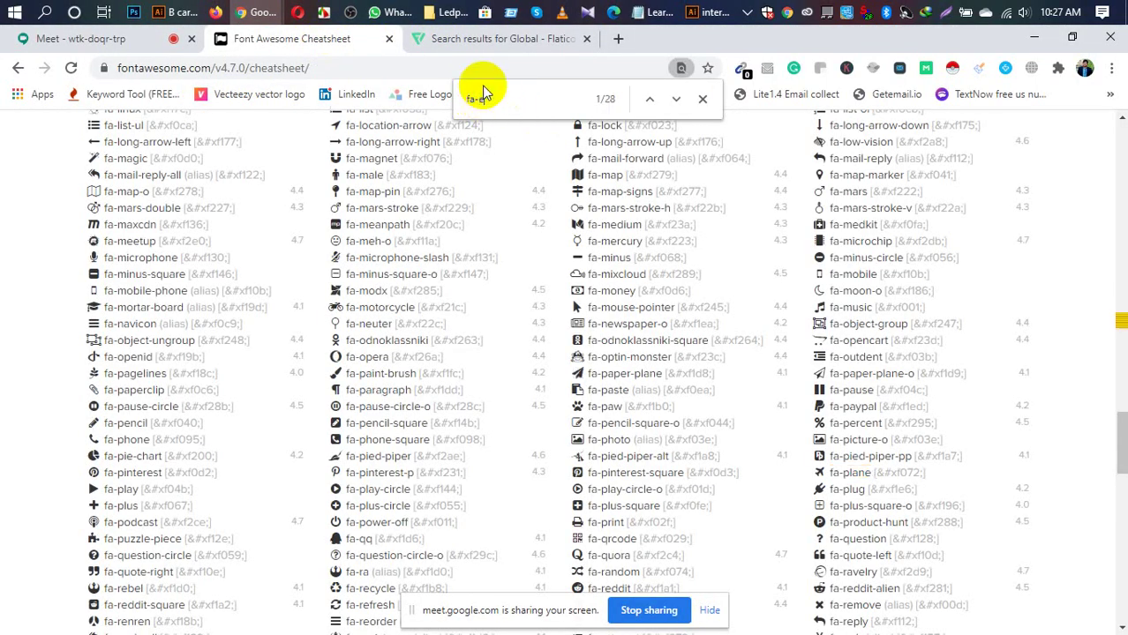
text(nvelo)
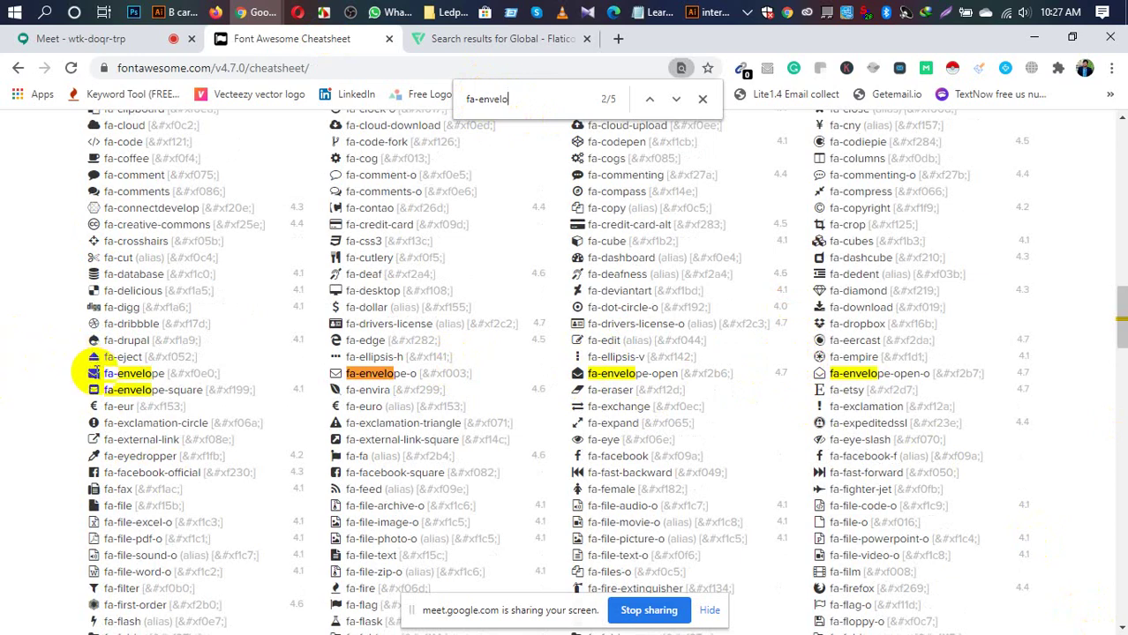
click(89, 374)
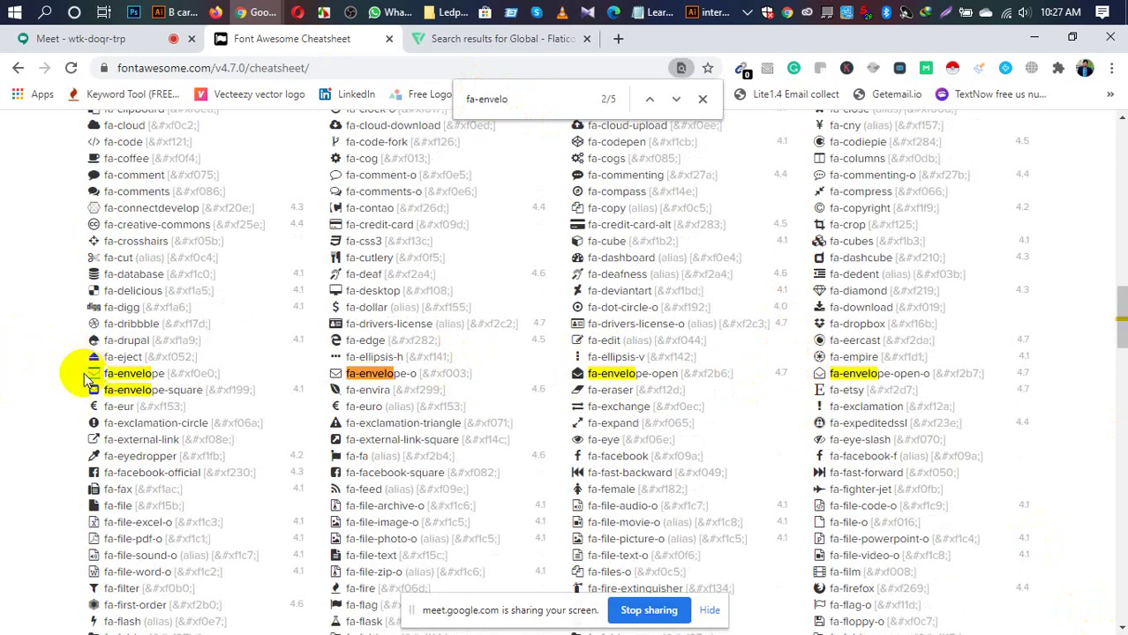
click(181, 13)
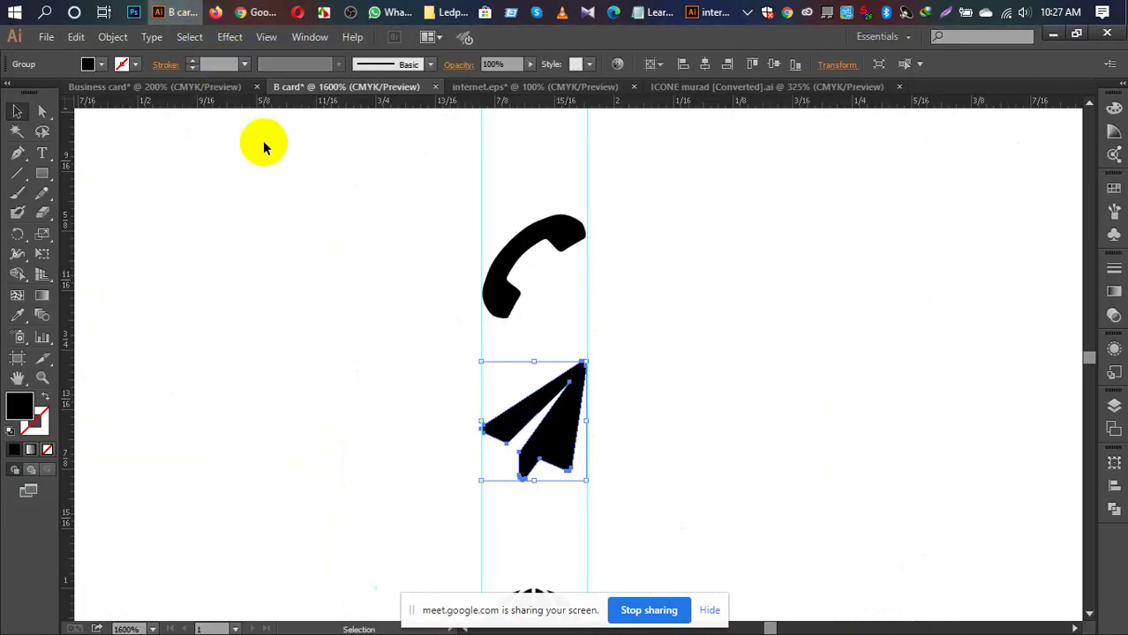
Step: Paste the fa-envelope glyph as text and move it below the globe icon
click(864, 253)
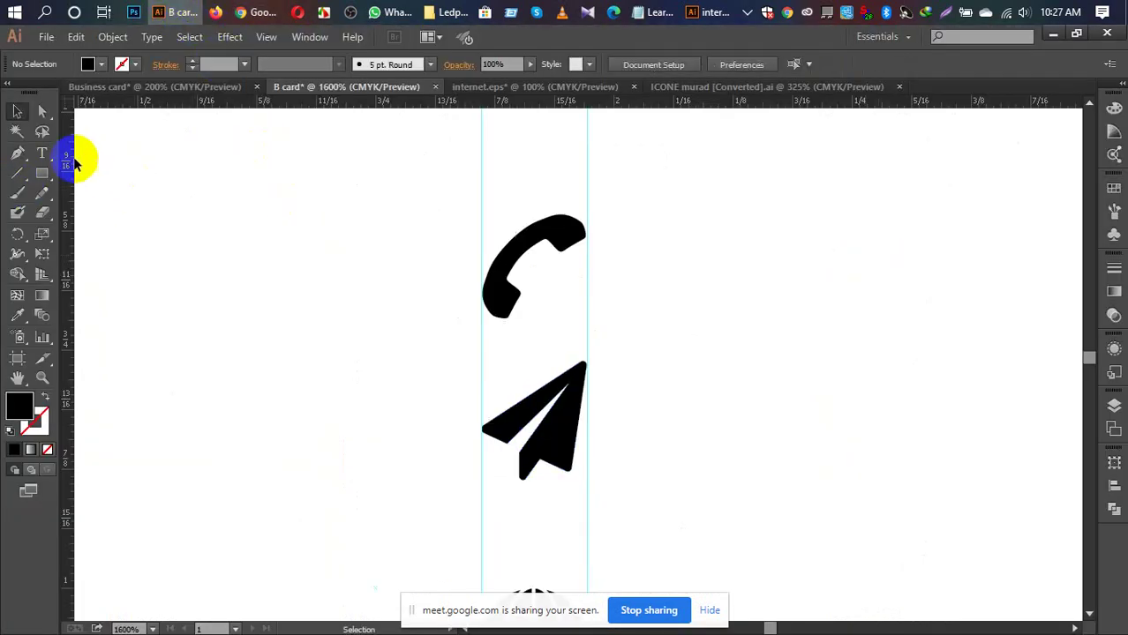
click(42, 152)
click(772, 271)
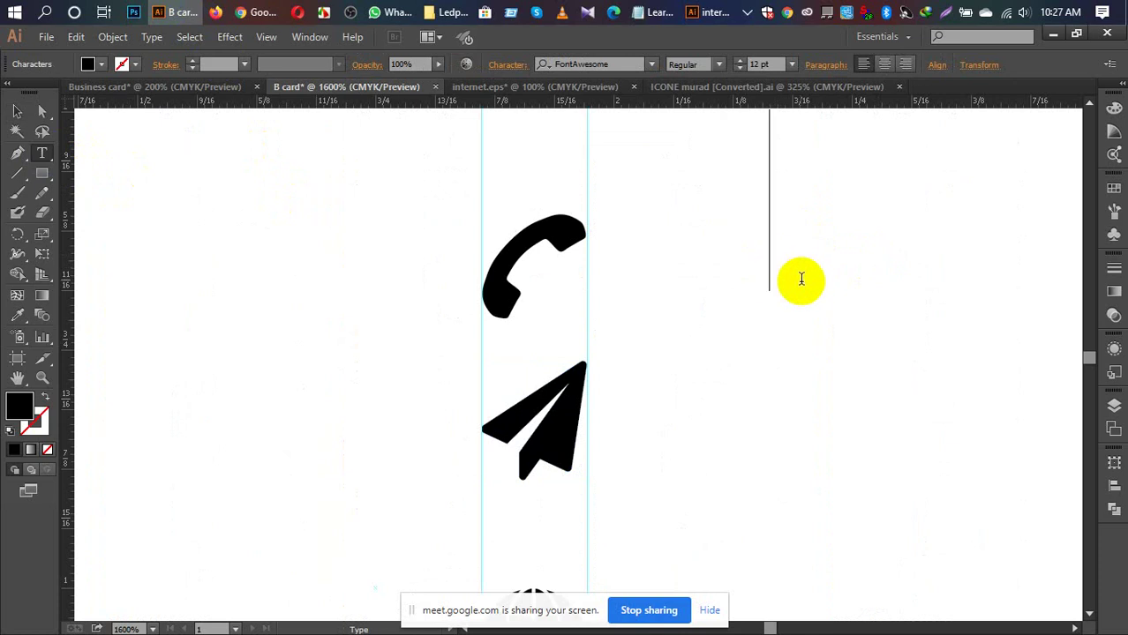
key(ctrl+v)
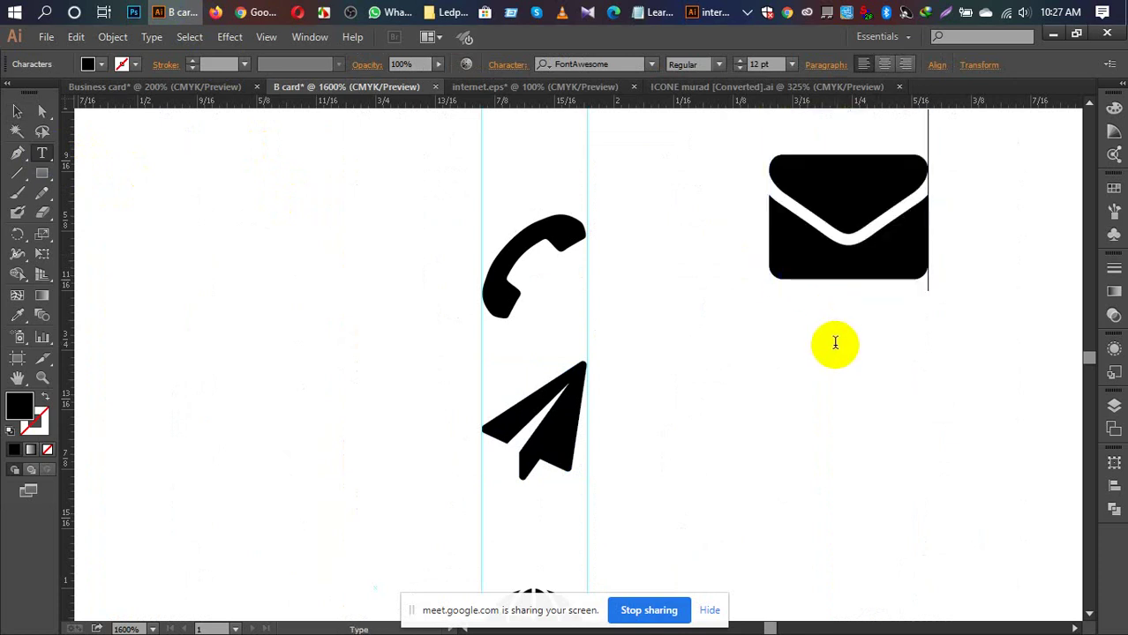
click(13, 111)
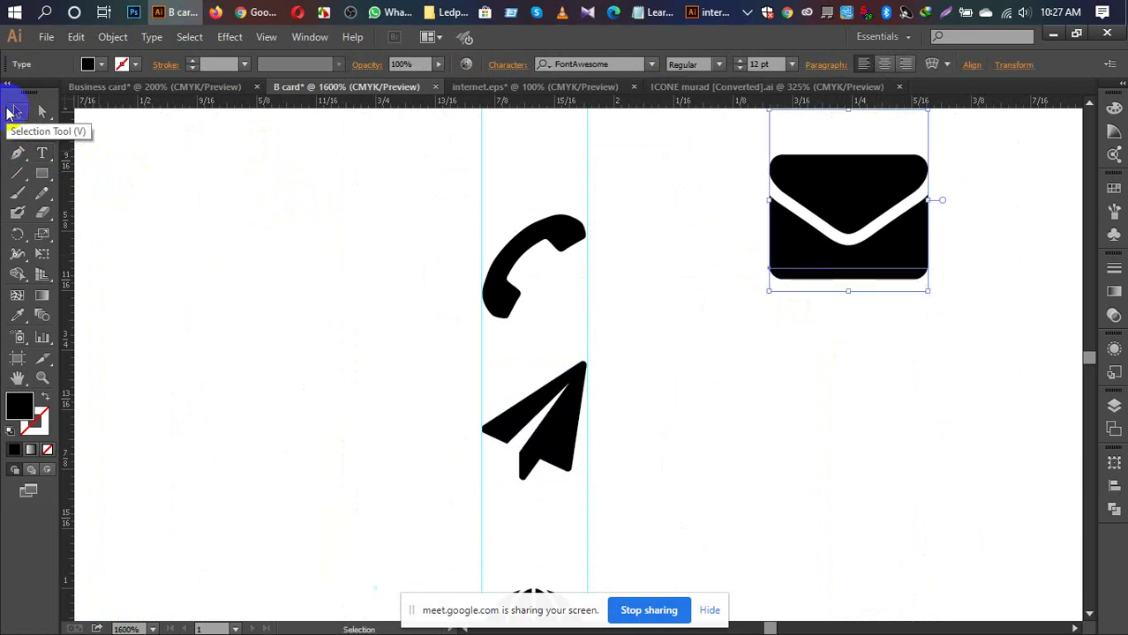
drag(876, 196, 561, 482)
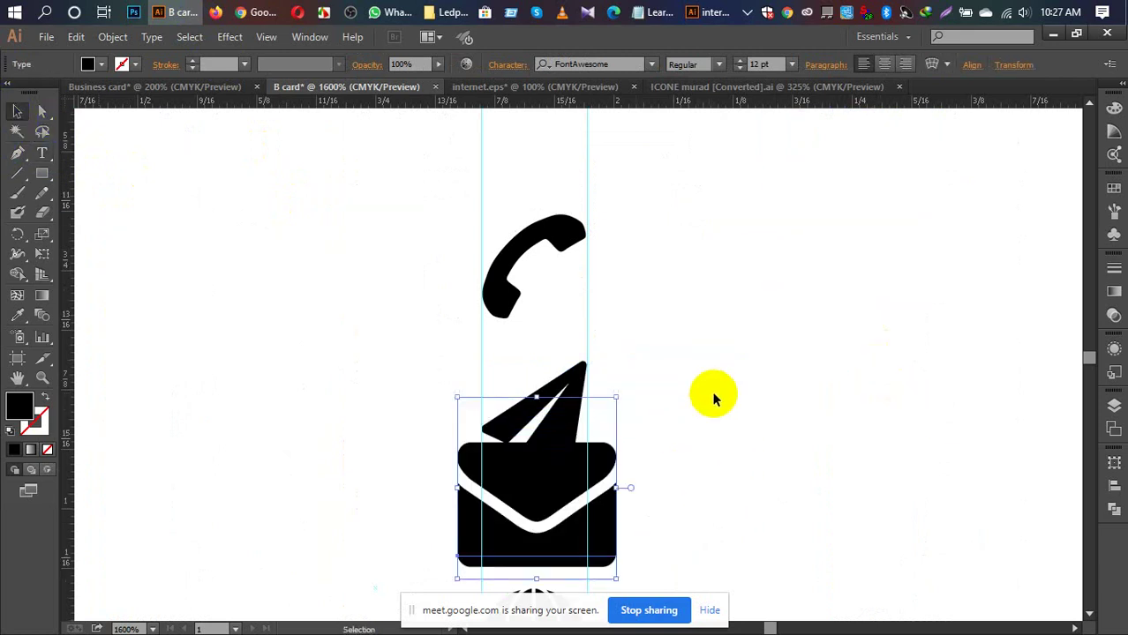
scroll(713, 399, down, 5)
drag(553, 254, 559, 519)
scroll(691, 426, down, 1)
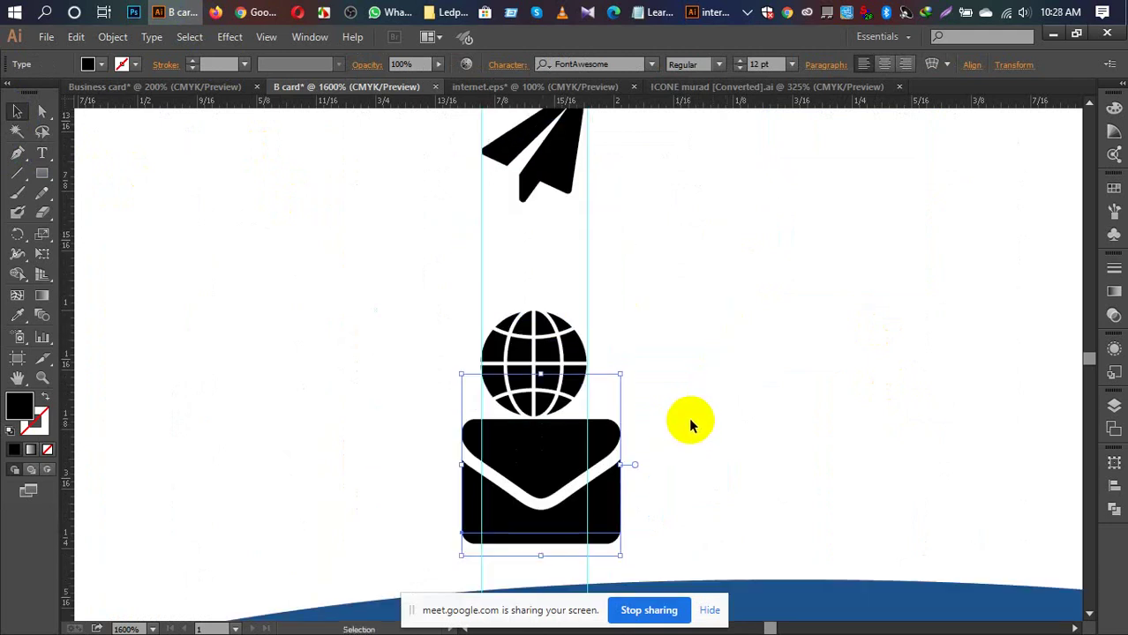
Step: Convert the envelope glyph to outlines and scale it down to the globe's width
right_click(579, 448)
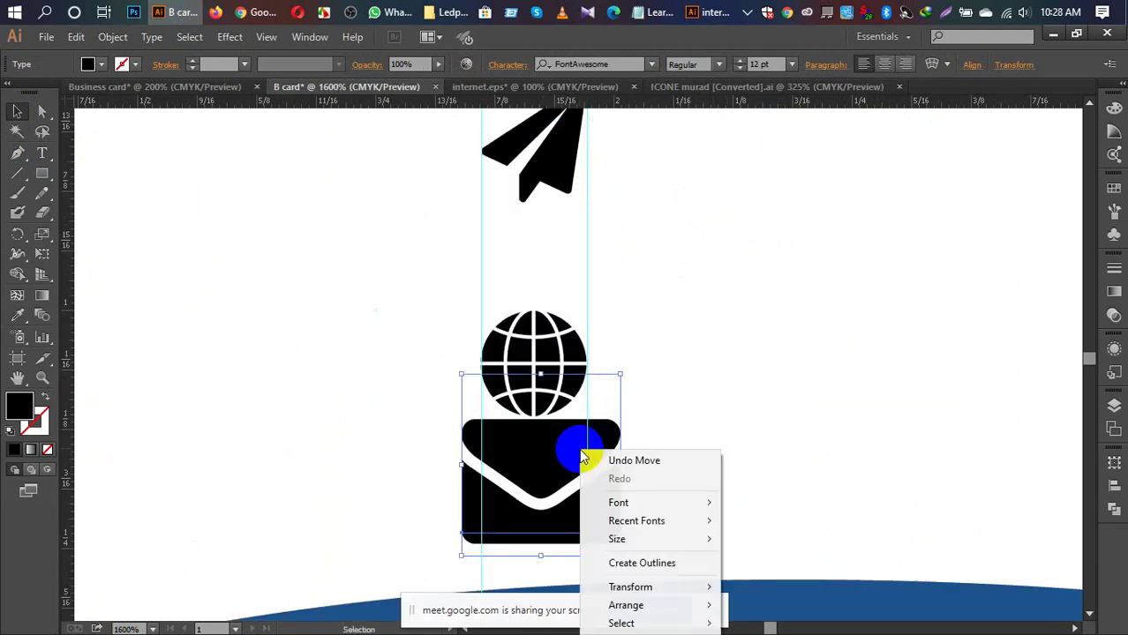
click(642, 563)
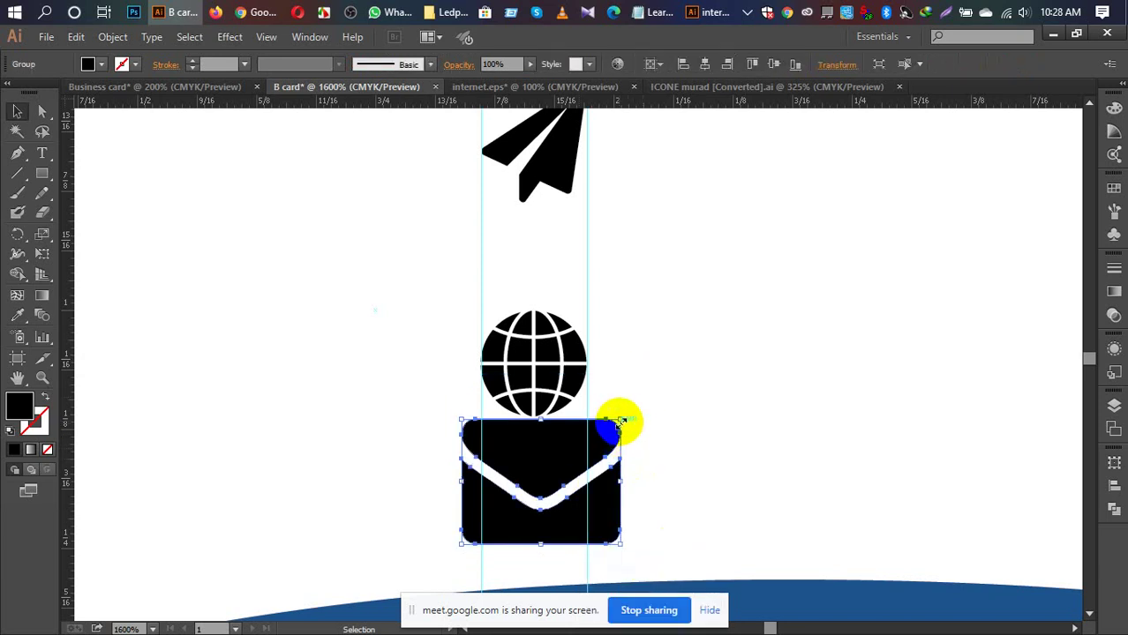
drag(619, 421, 593, 435)
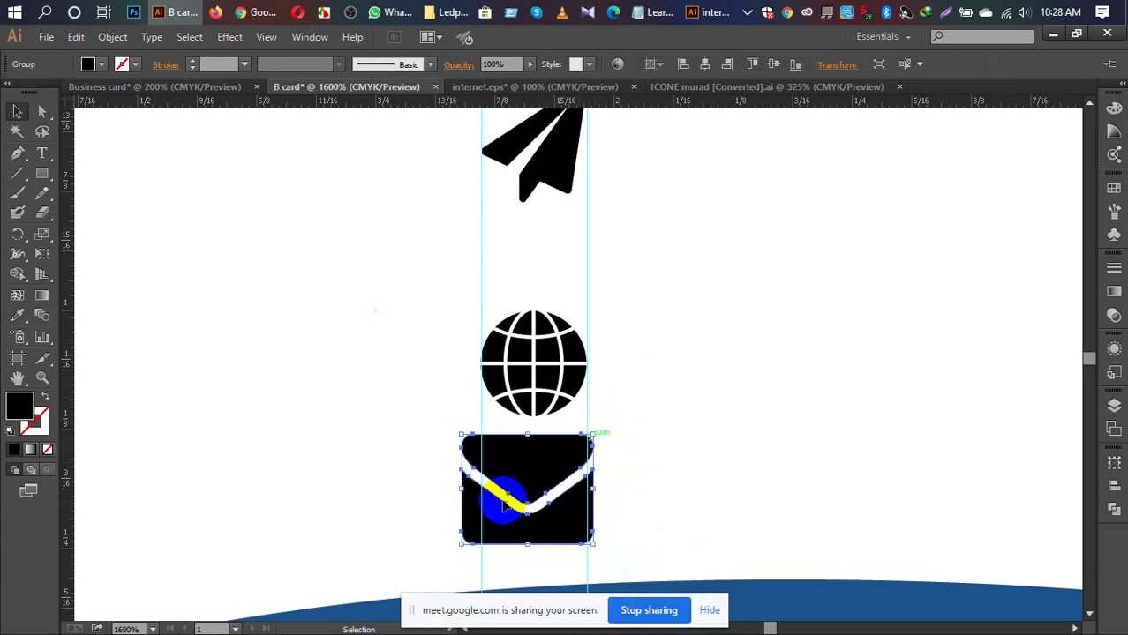
drag(460, 544, 483, 533)
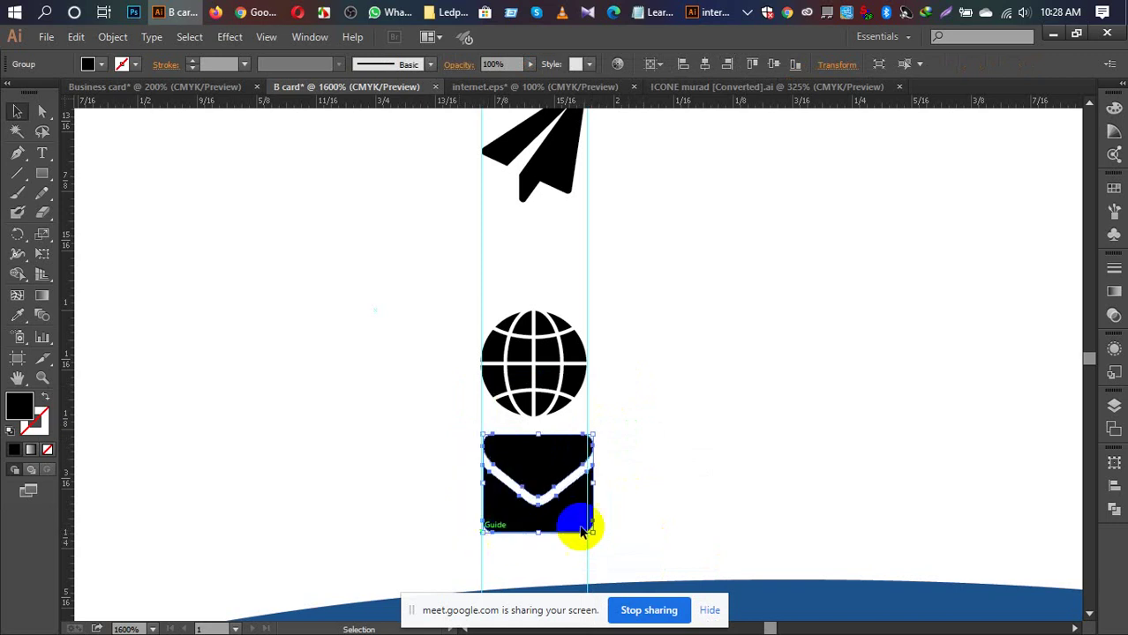
click(659, 471)
click(554, 473)
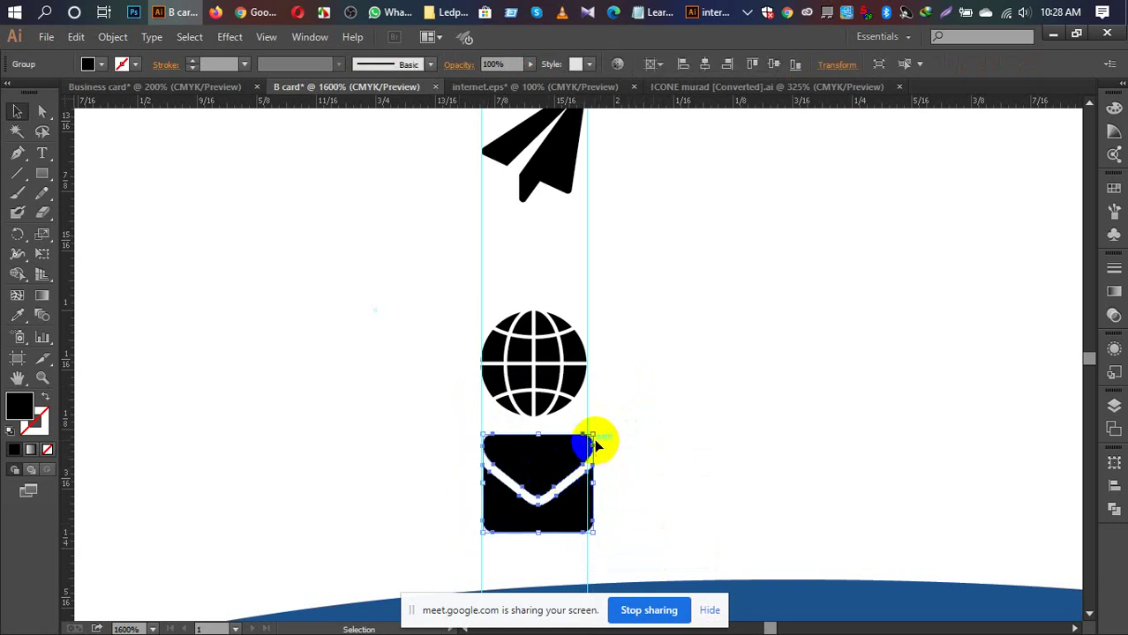
drag(593, 435, 588, 438)
click(652, 416)
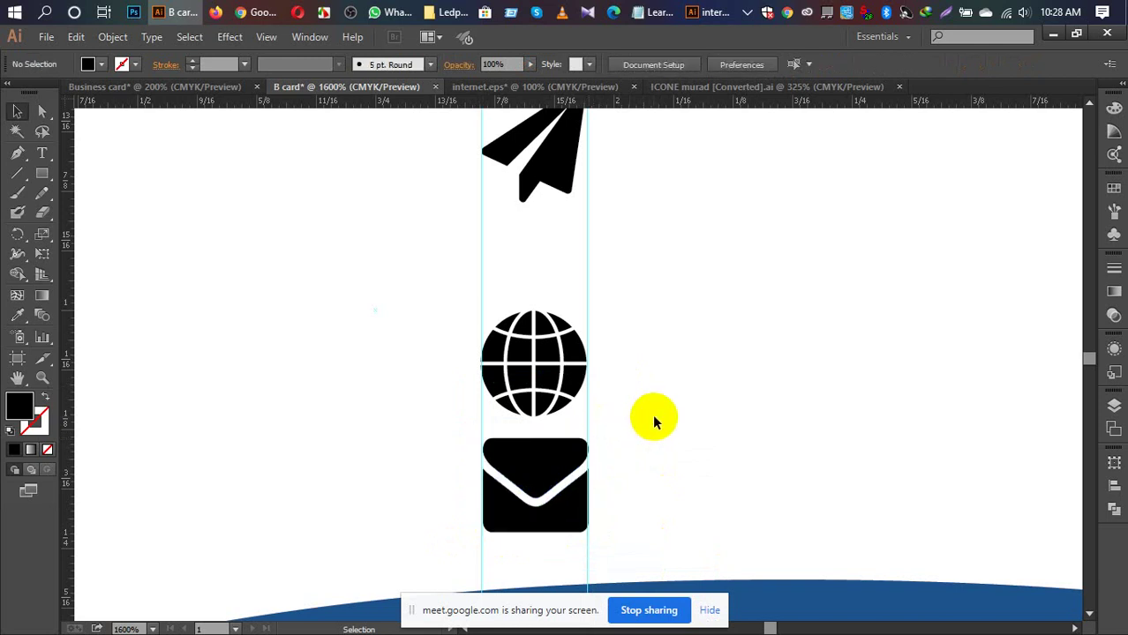
scroll(652, 413, up, 2)
scroll(664, 415, down, 1)
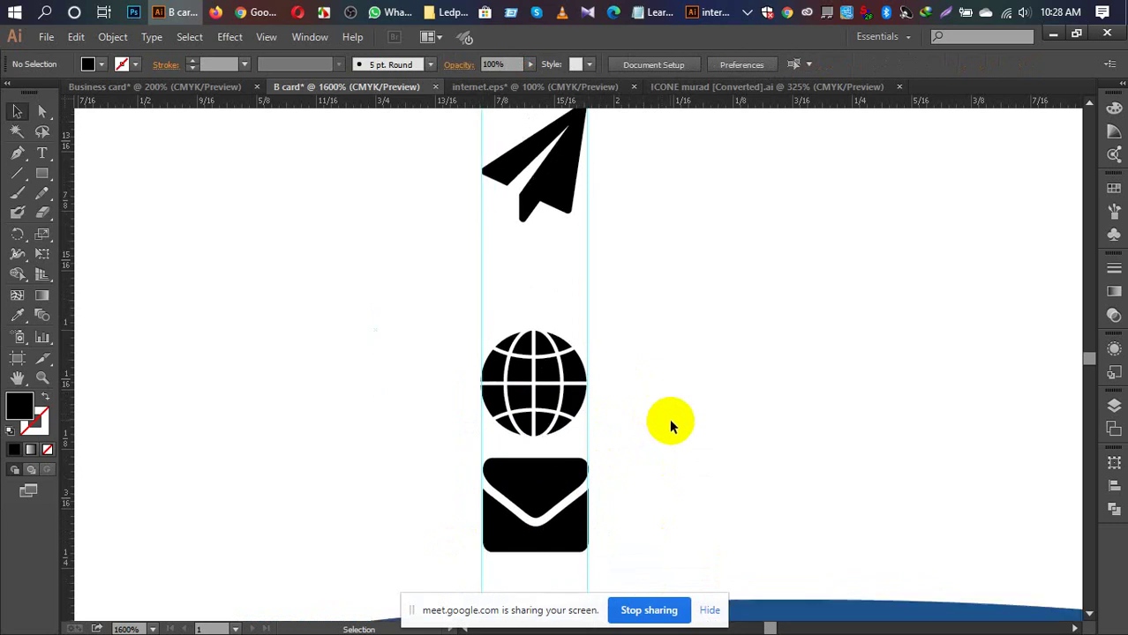
scroll(668, 423, up, 1)
drag(547, 527, 660, 184)
Step: Fit the whole card in view and seat the envelope snugly beside the paper plane
click(785, 183)
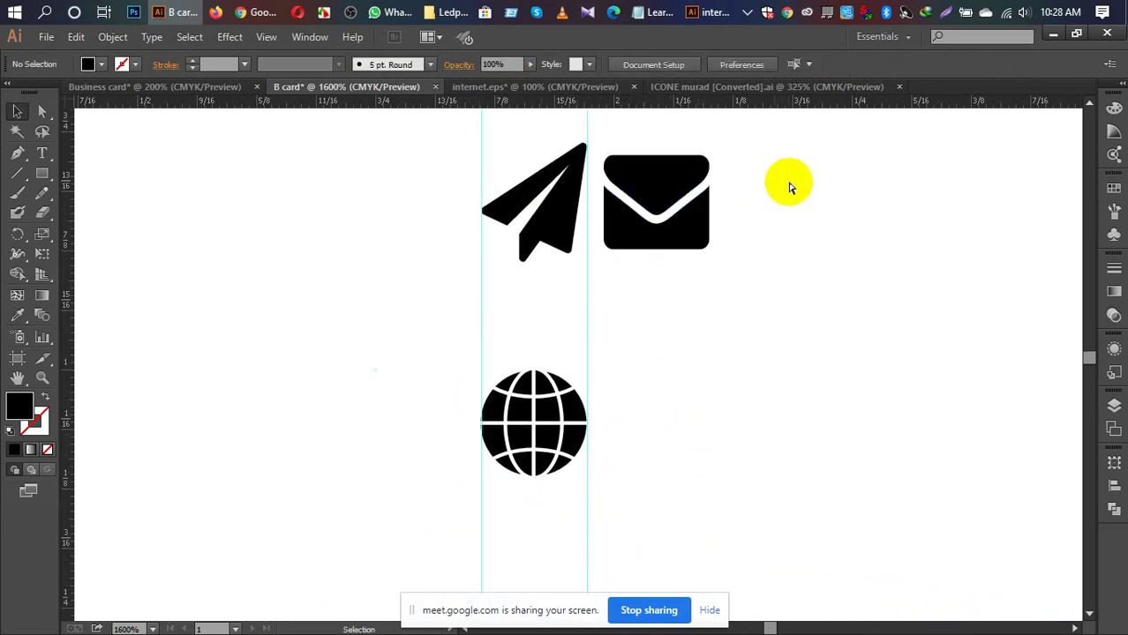
key(ctrl)
key(ctrl+minus)
key(ctrl+minus)
key(ctrl+minus)
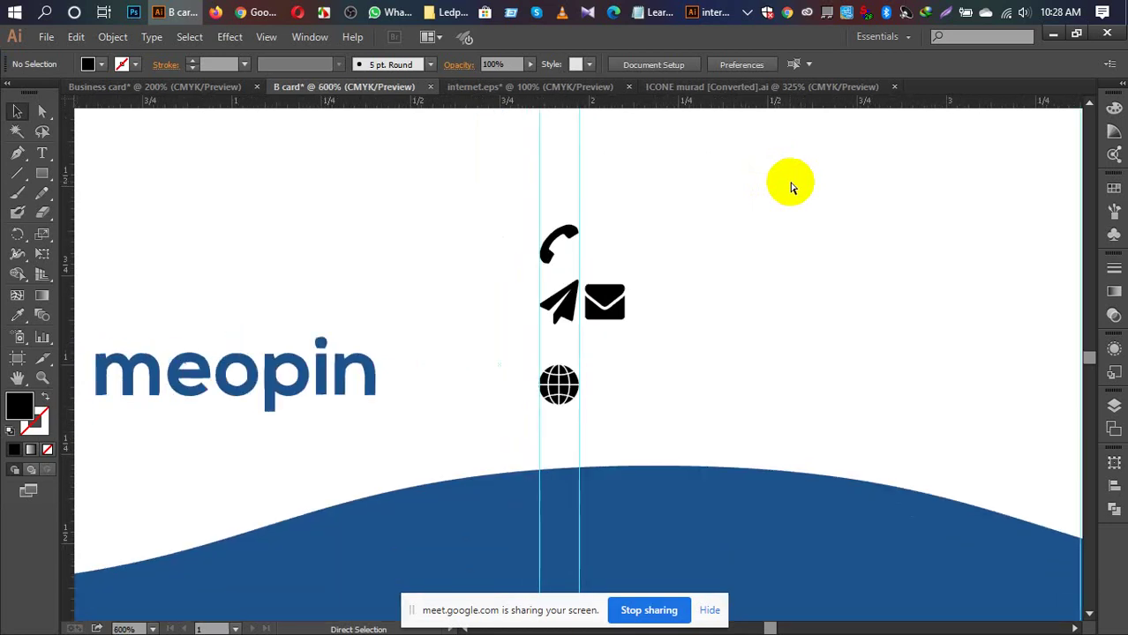
key(ctrl+0)
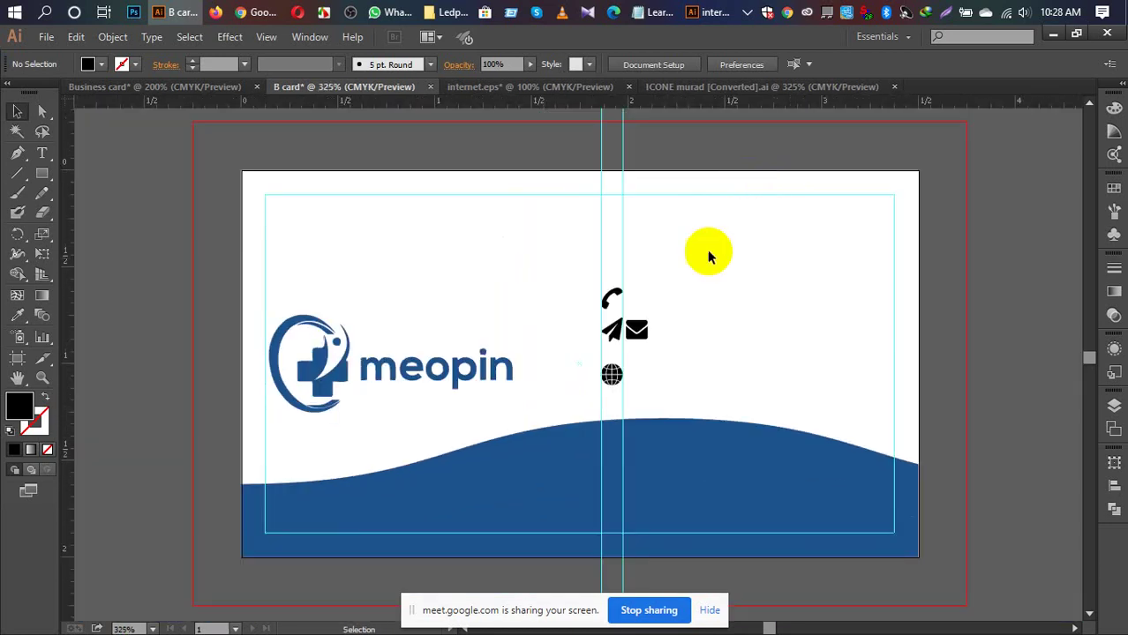
drag(641, 341, 592, 337)
click(578, 338)
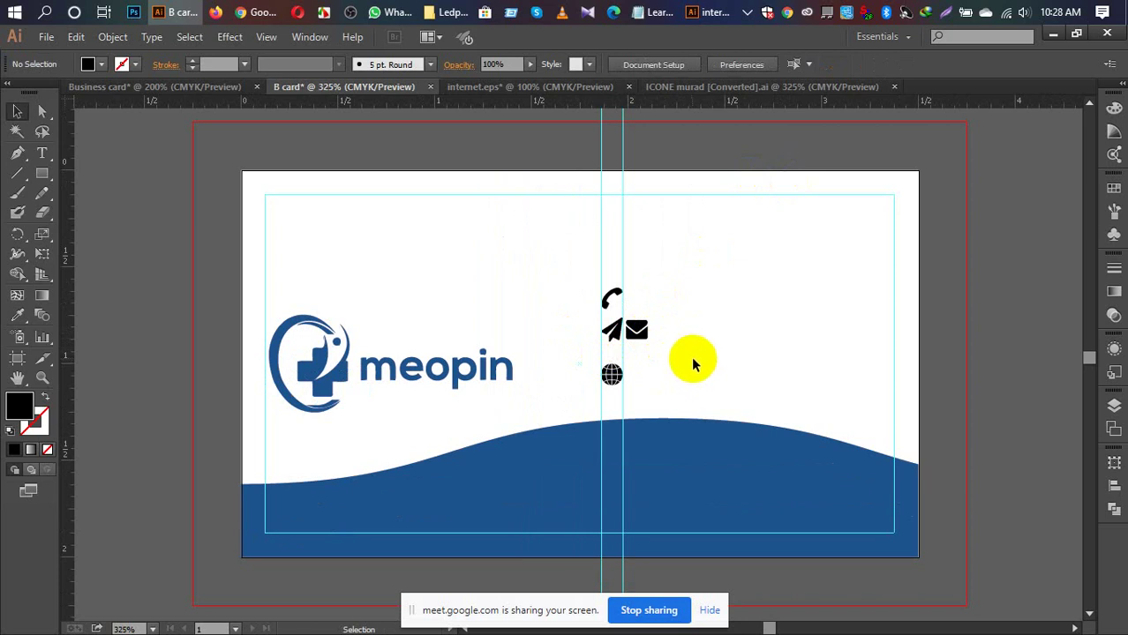
click(647, 336)
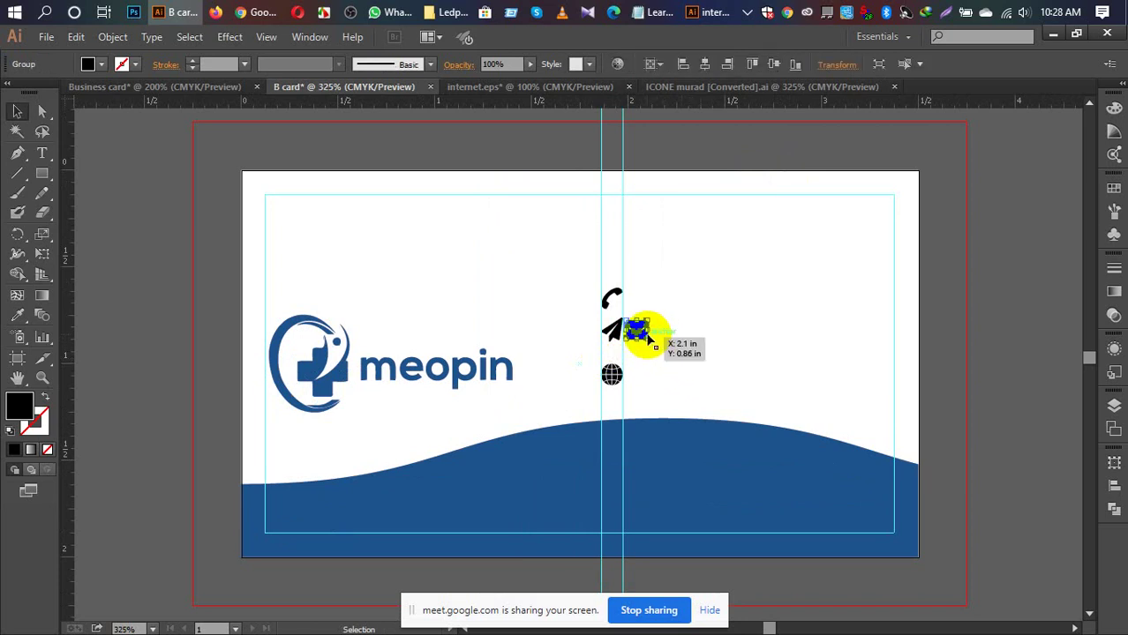
click(716, 344)
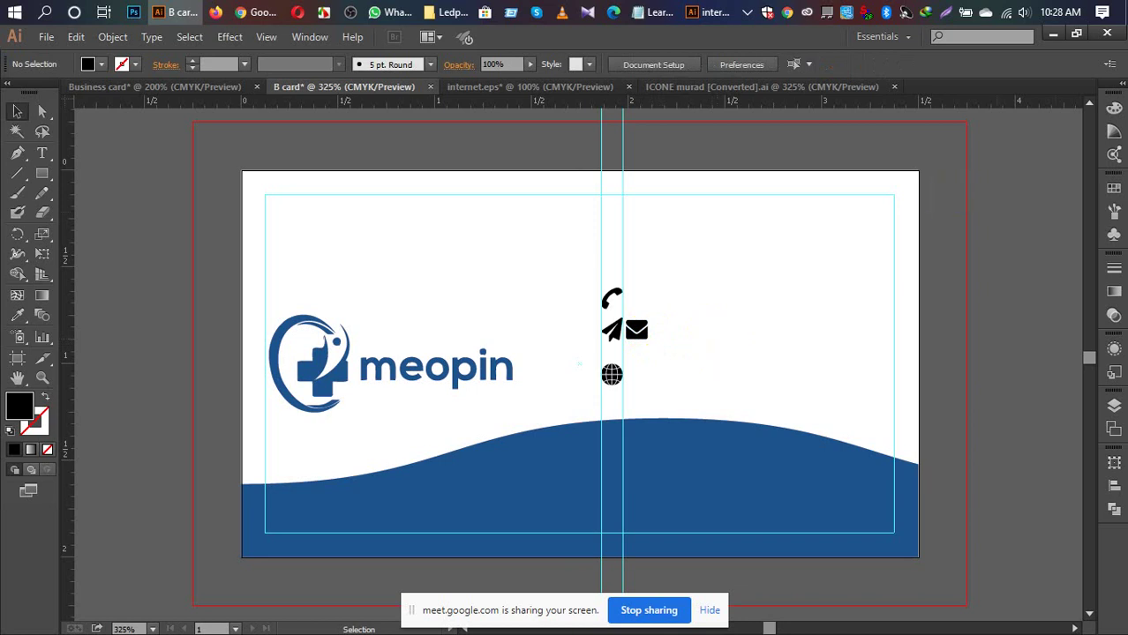
Step: Draw a small no-fill outlined circle above the phone icon with the Ellipse tool
click(37, 177)
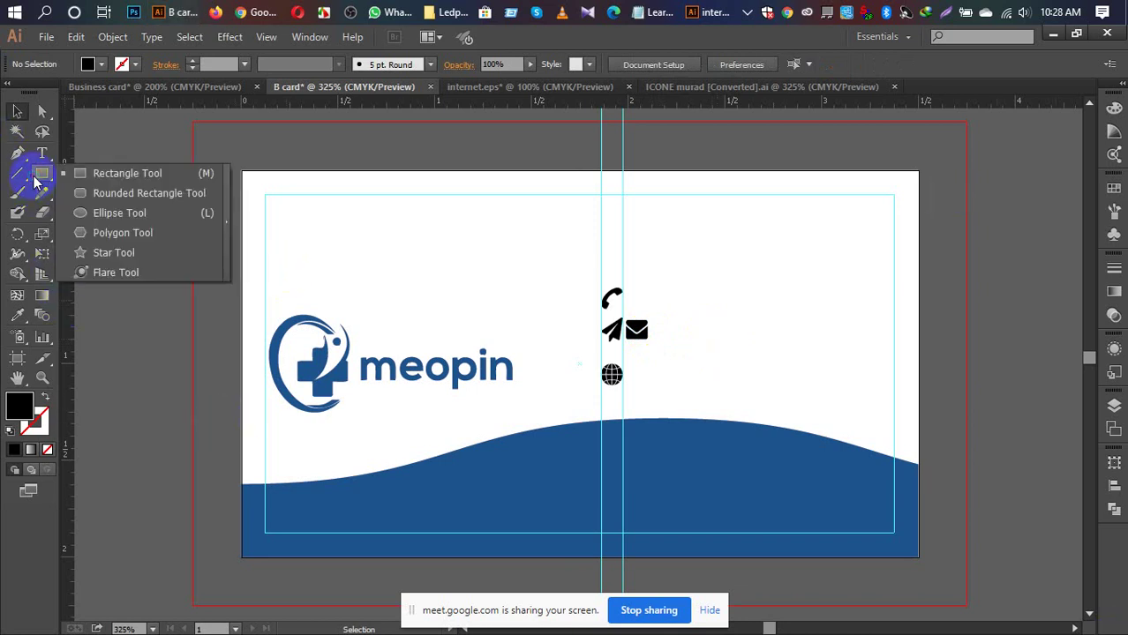
click(106, 213)
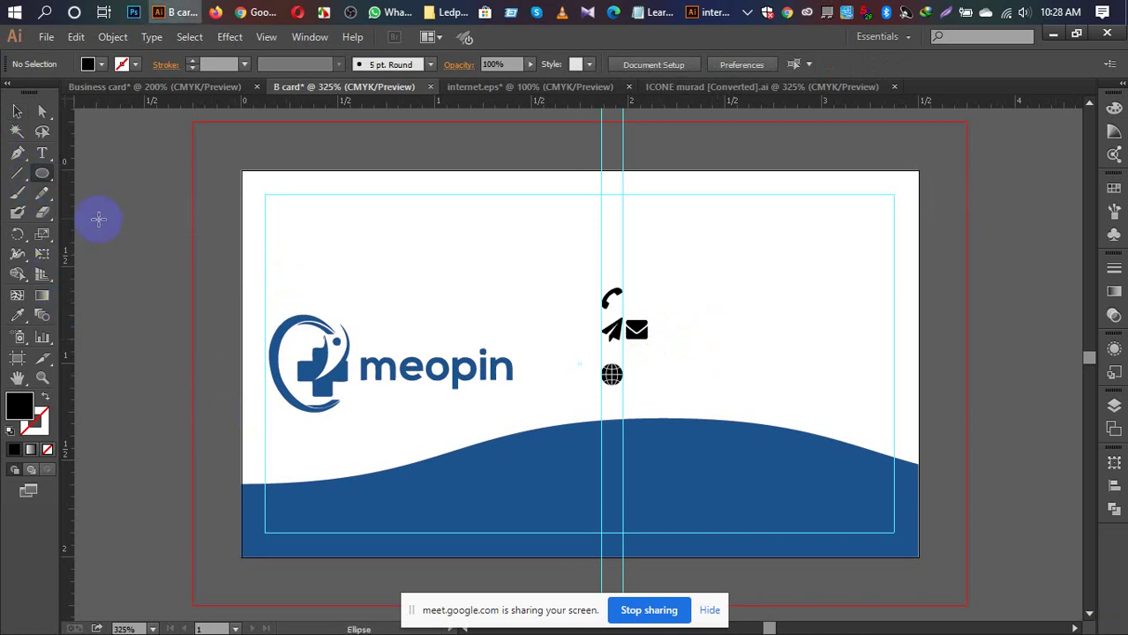
click(46, 403)
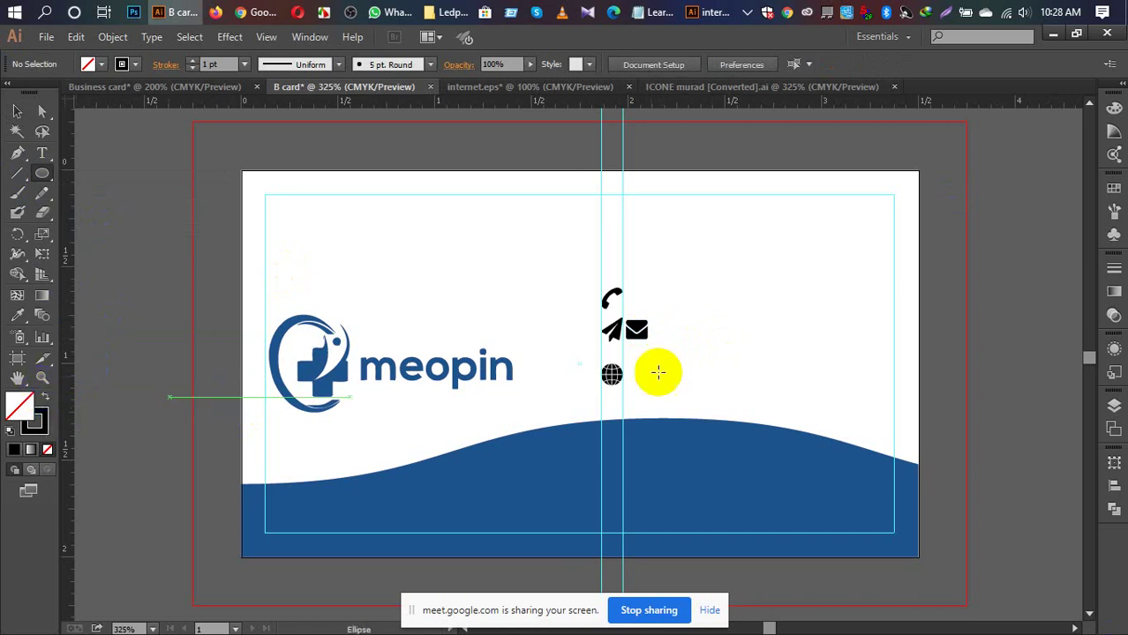
drag(715, 262, 727, 269)
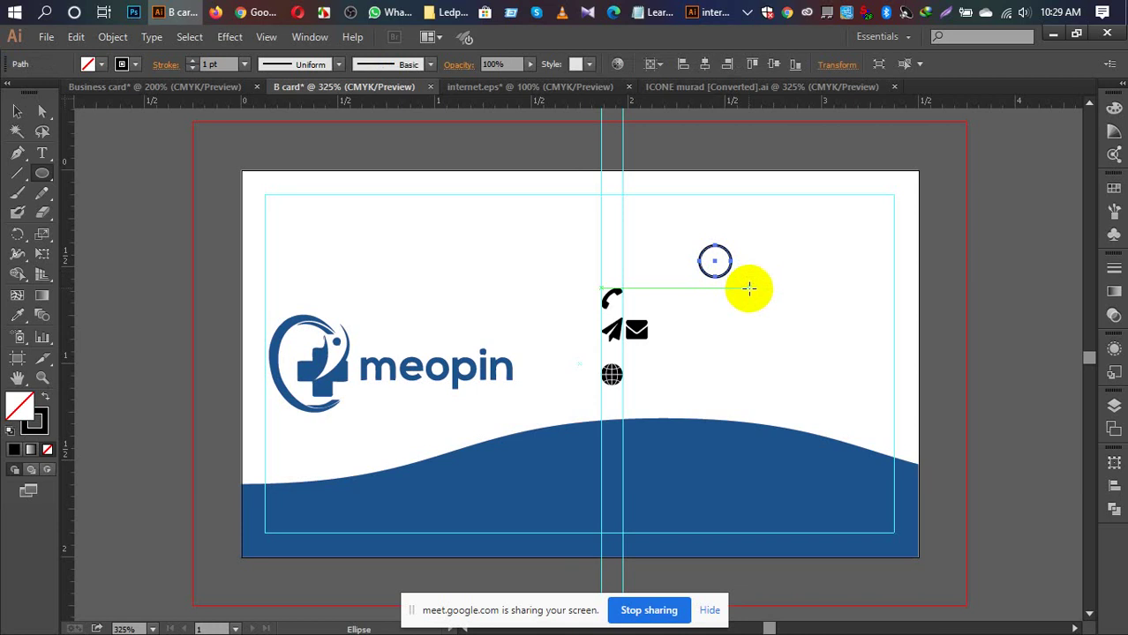
Step: Set the circle's stroke weight to 0.25 pt and reselect it
key(v)
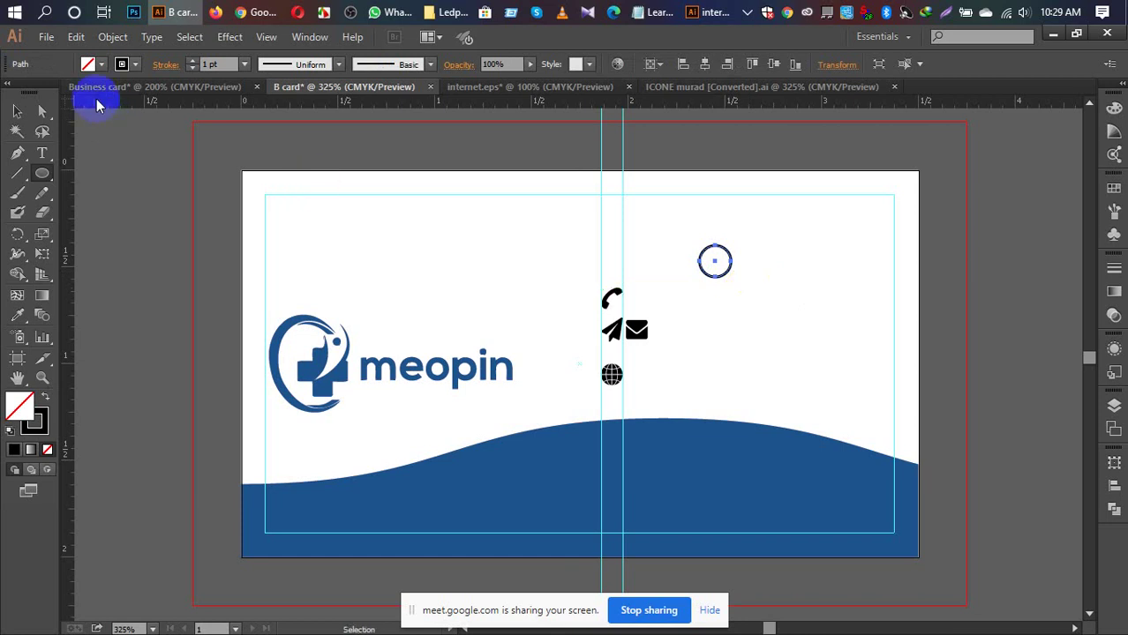
click(192, 68)
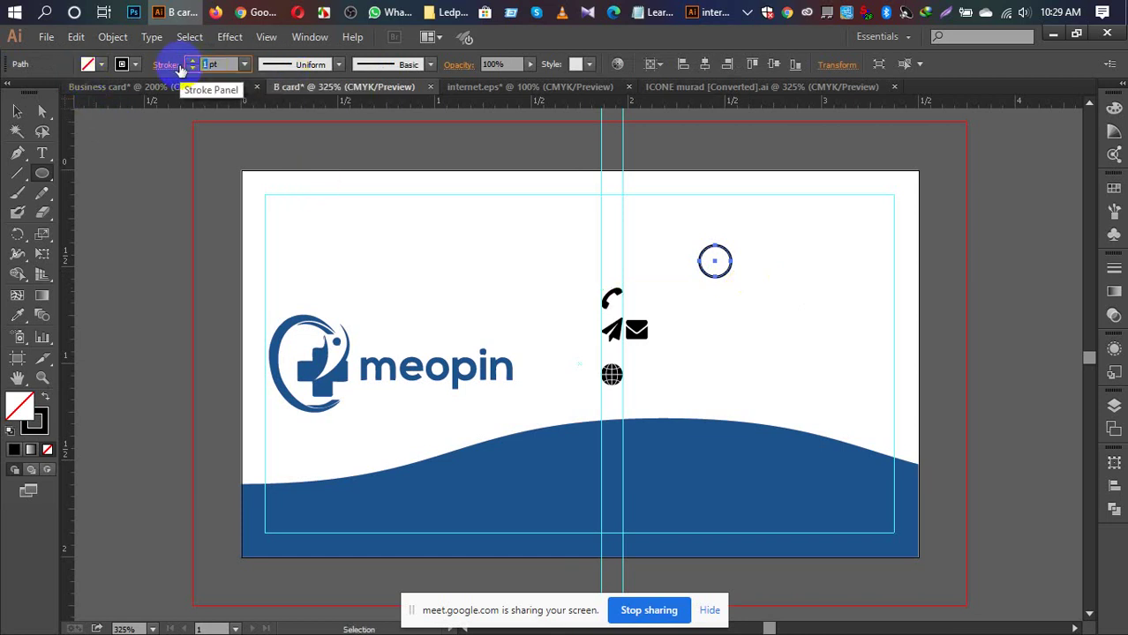
text(0.25)
key(Return)
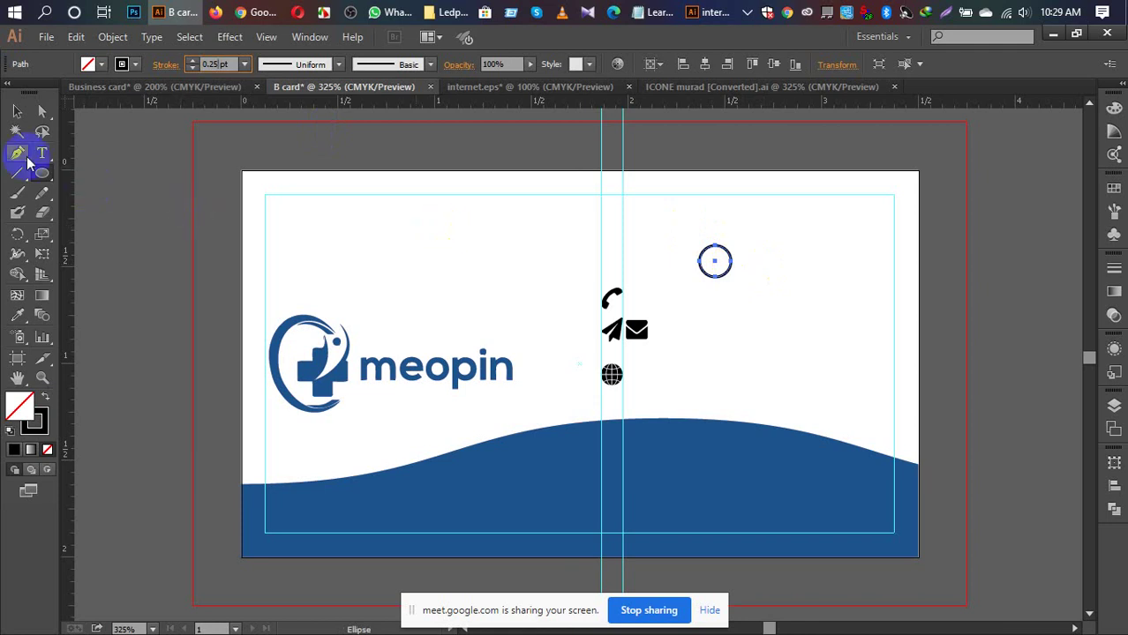
click(16, 112)
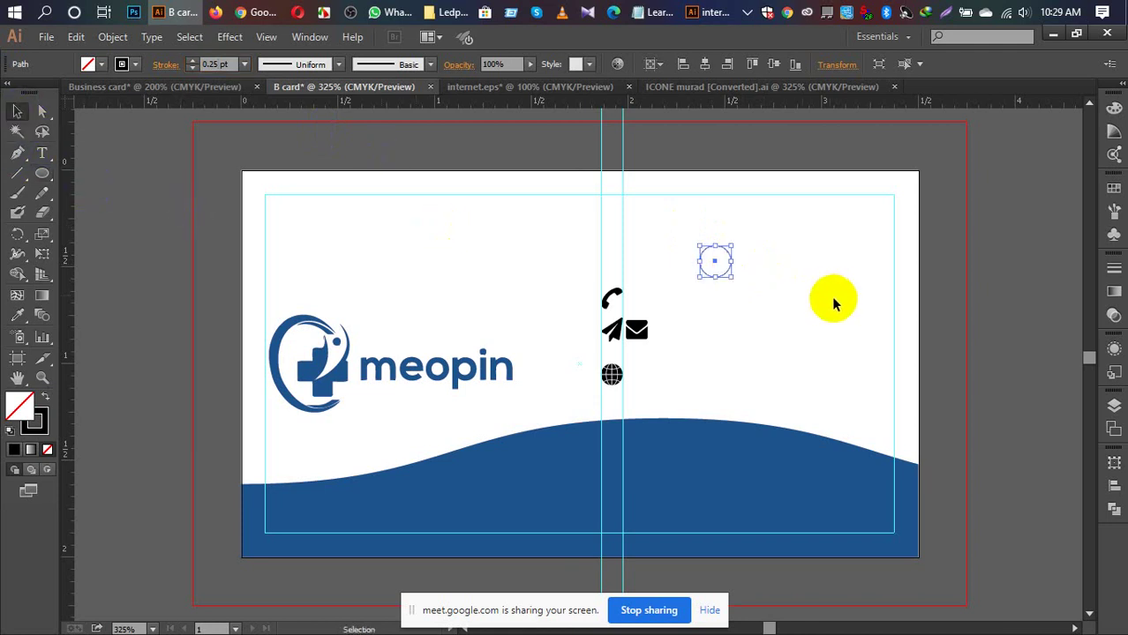
click(977, 329)
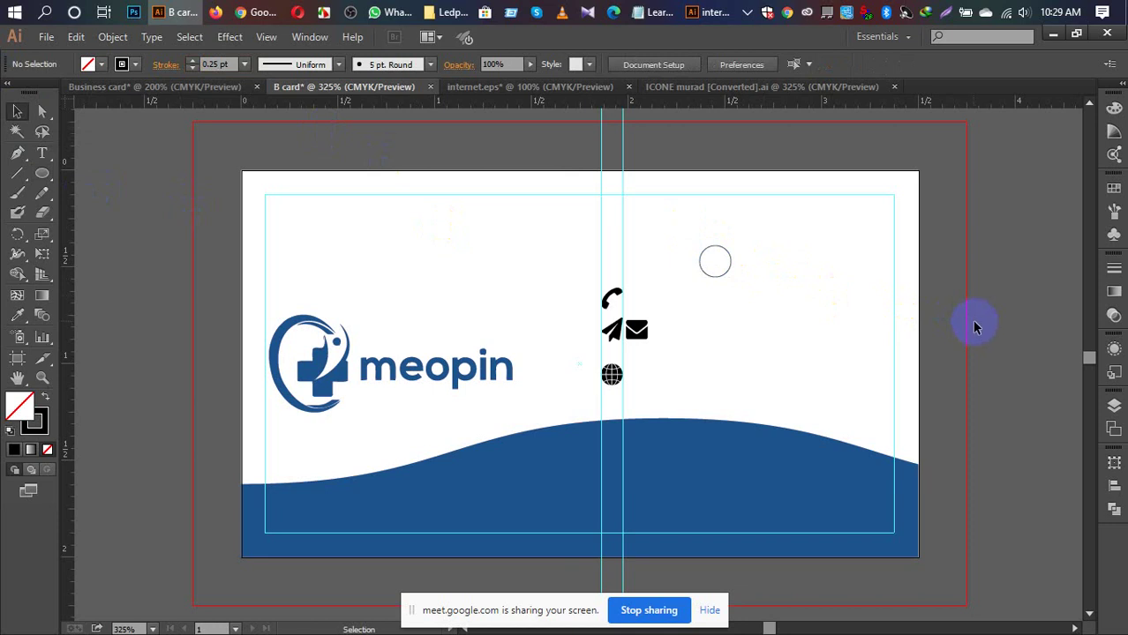
click(722, 275)
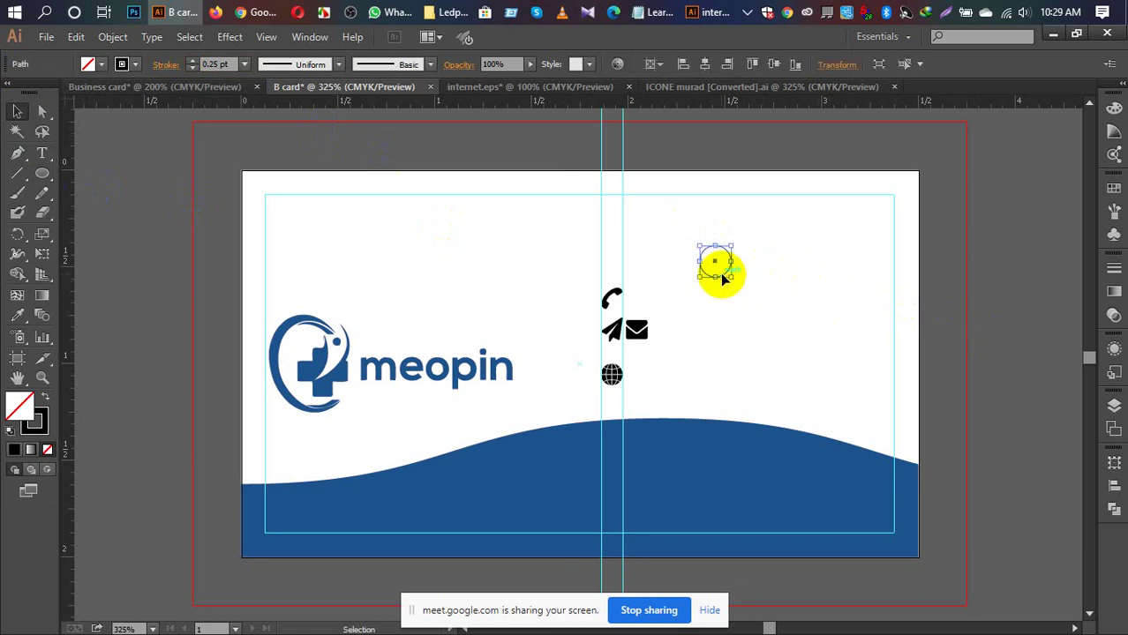
Step: Expand the circle's fill and stroke, then drag it onto the left pasteboard
click(112, 37)
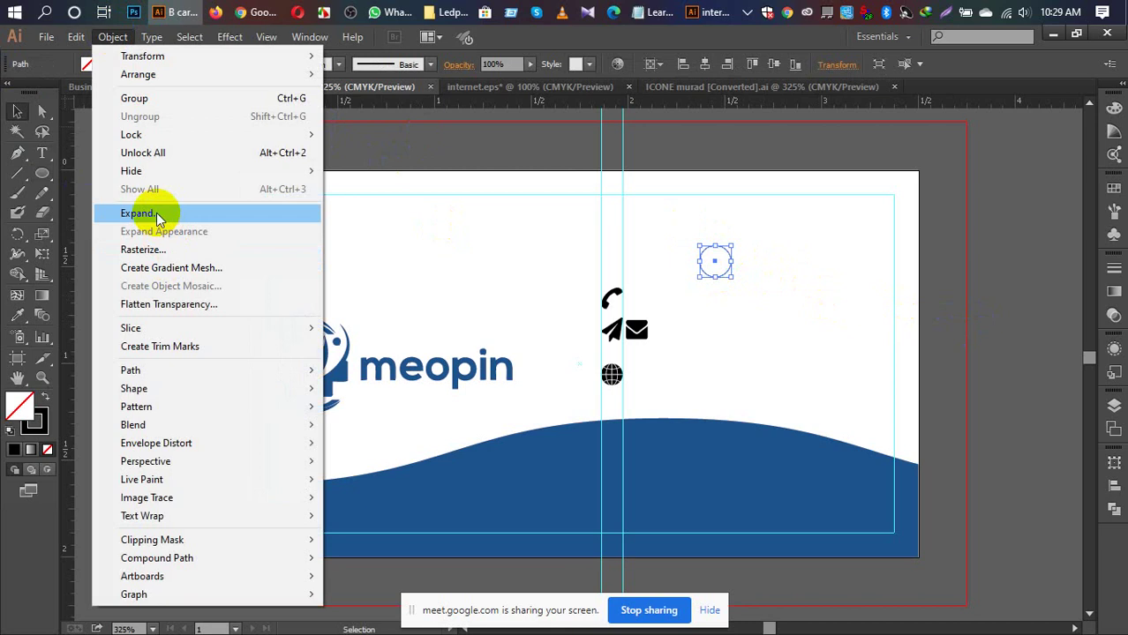
click(157, 218)
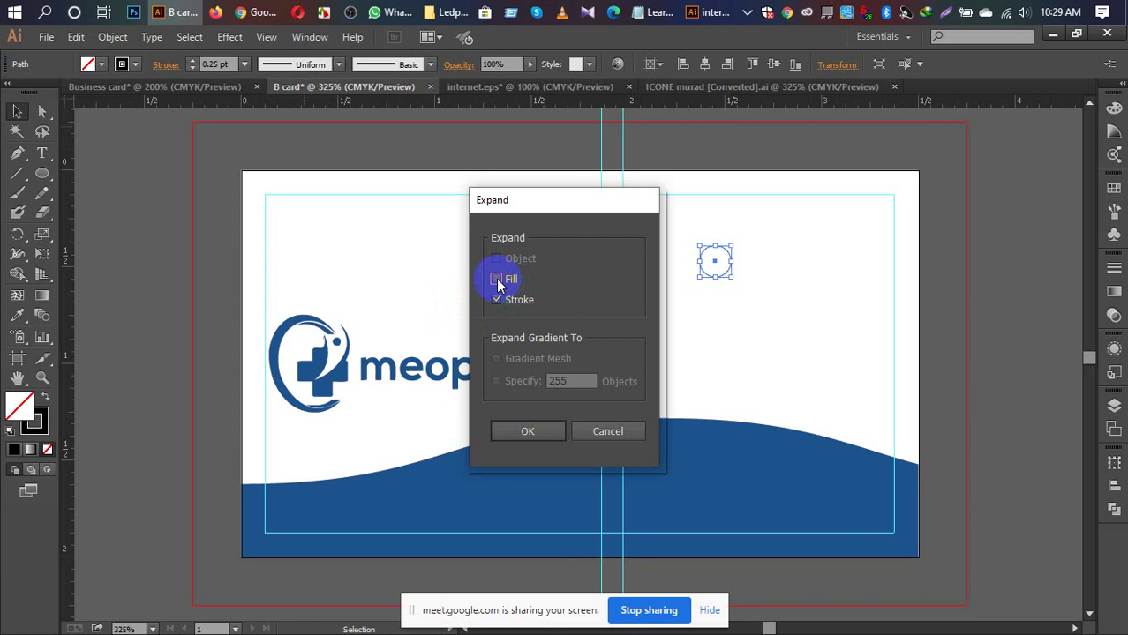
click(528, 430)
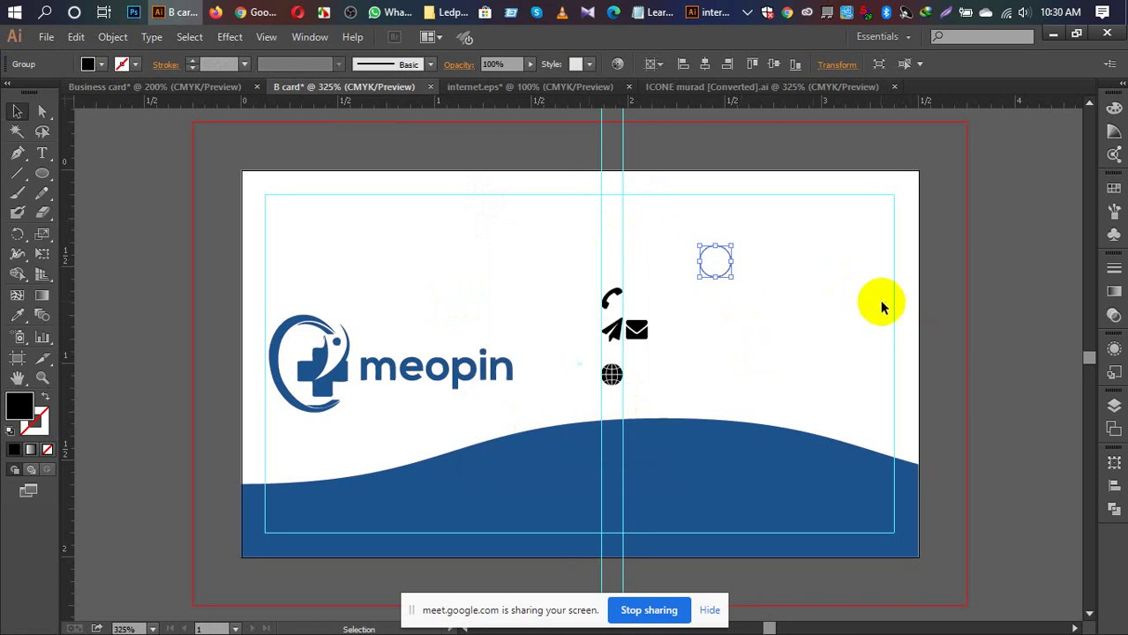
drag(715, 262, 152, 299)
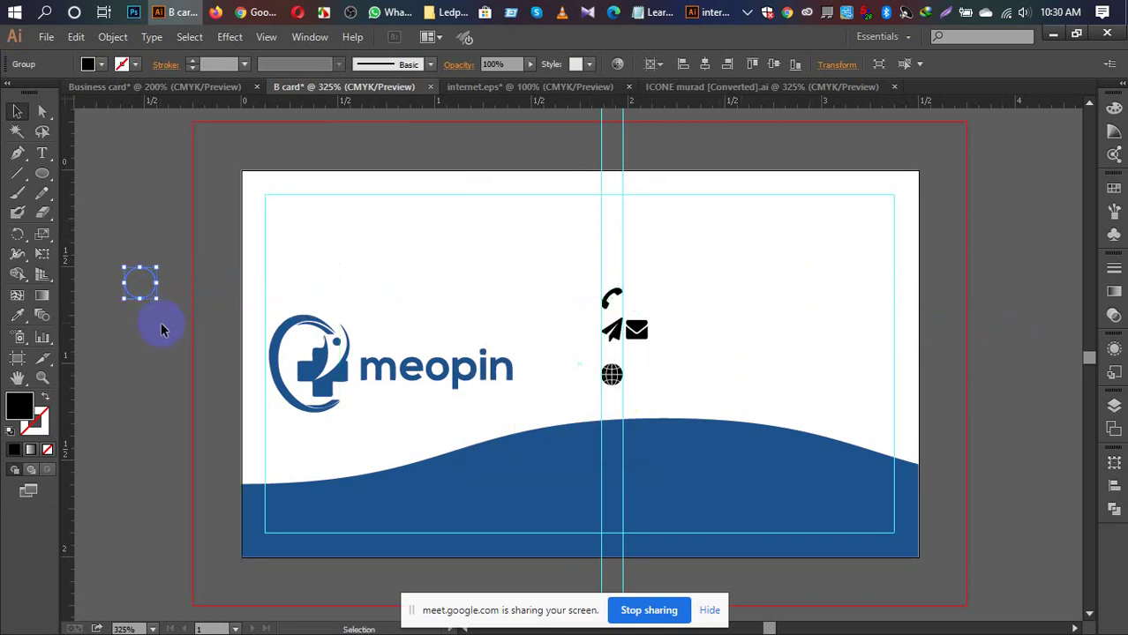
Step: Drag the envelope icon off the card onto the left pasteboard below the circle
click(160, 323)
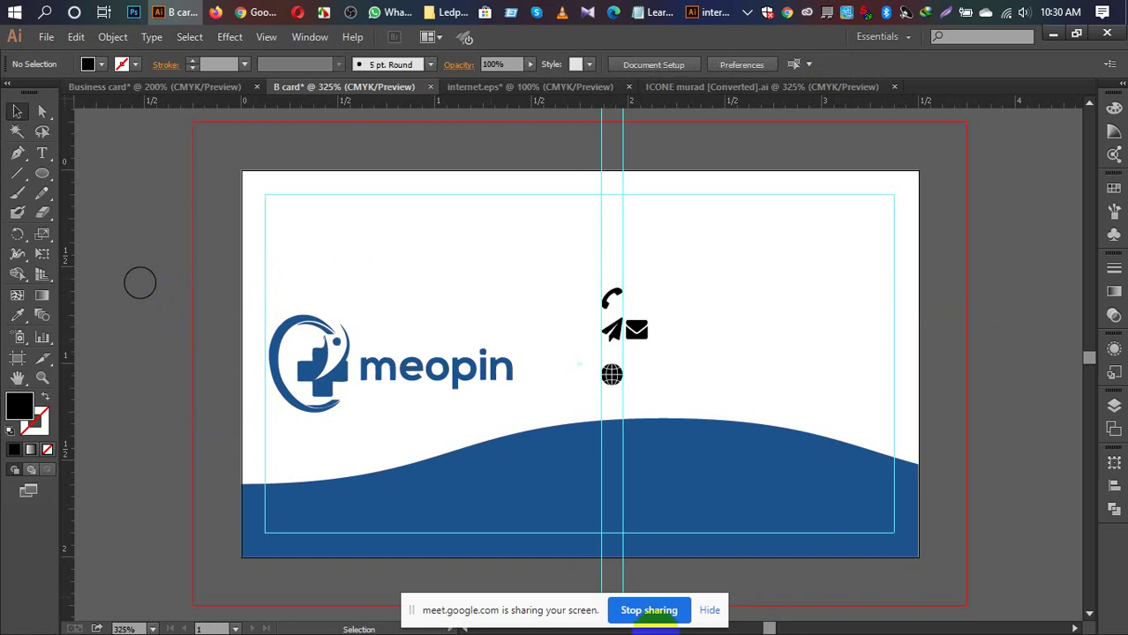
drag(655, 338, 135, 429)
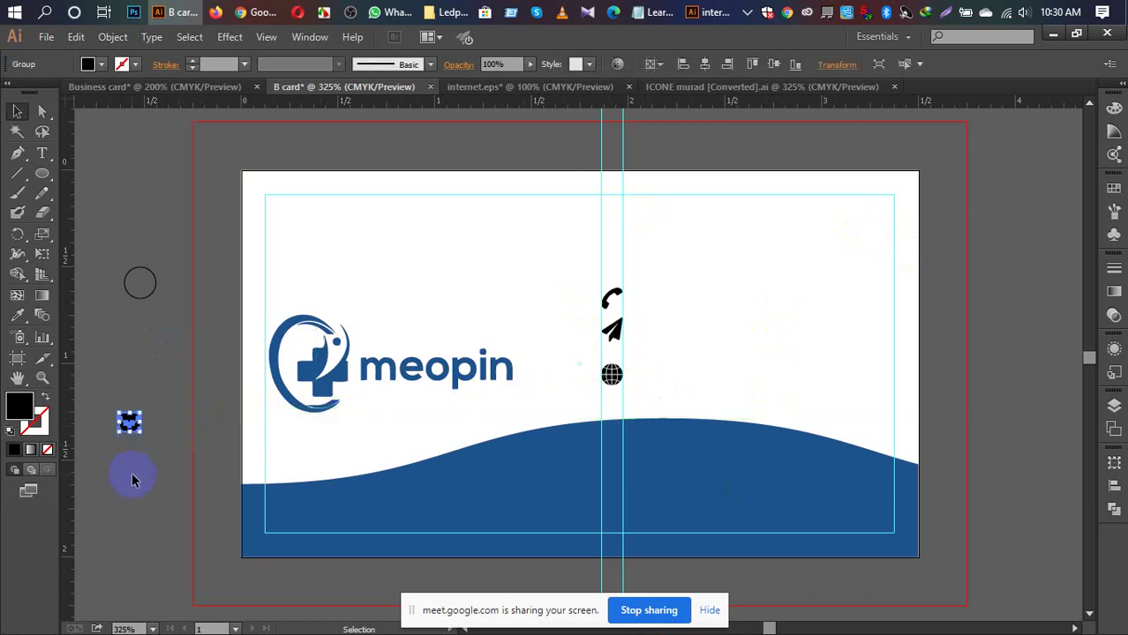
click(133, 473)
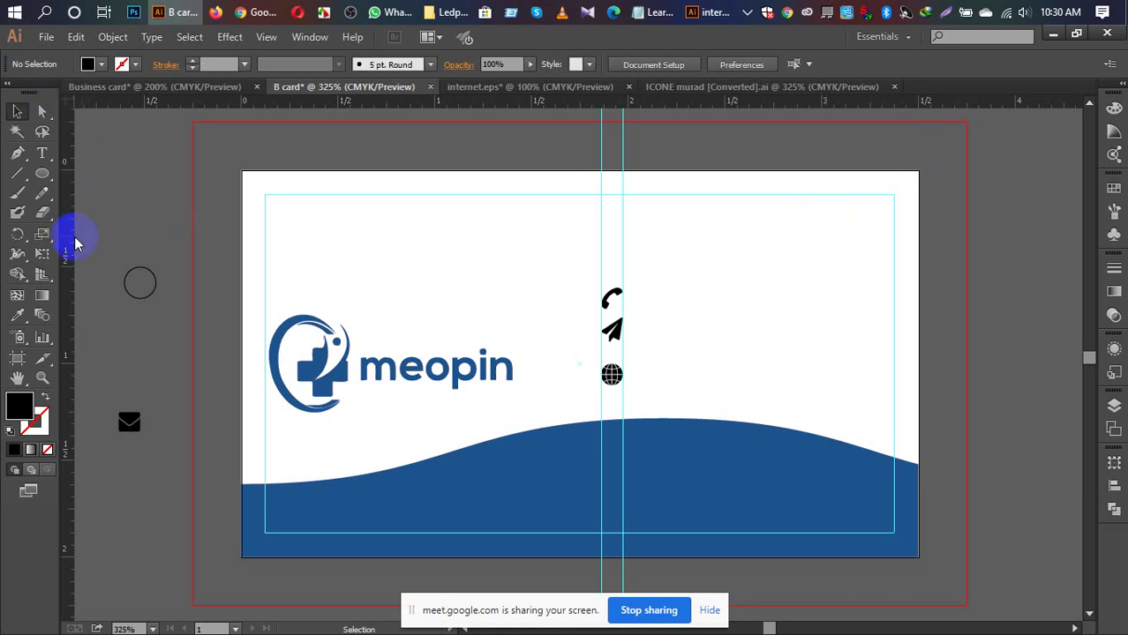
click(44, 153)
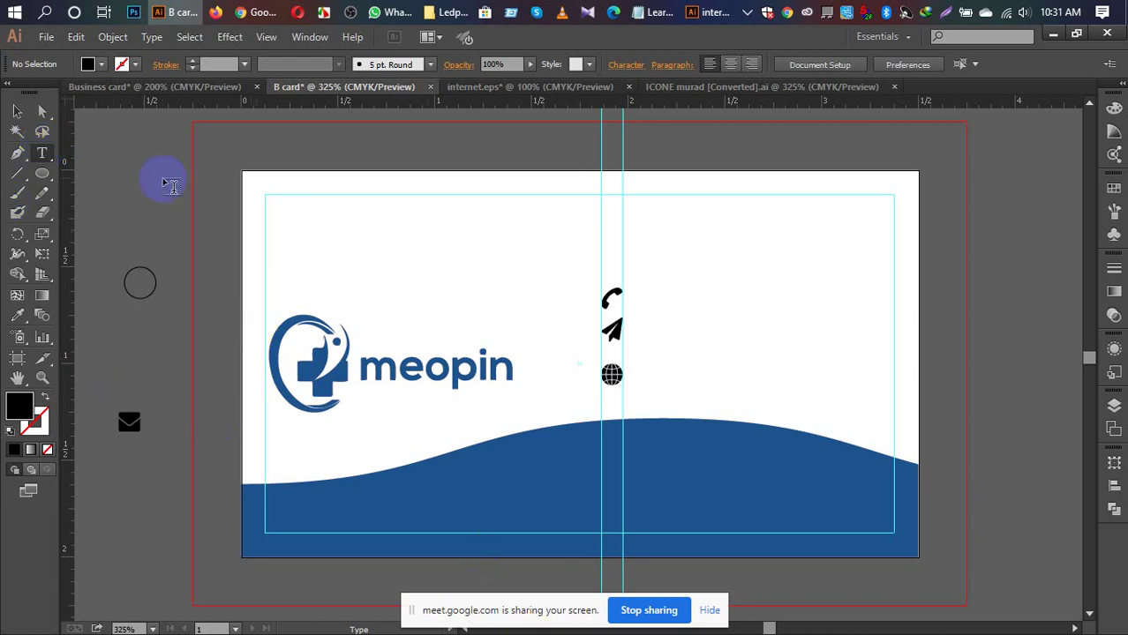
Step: Type the name JAMES SMITH as a text line at the card's top right
click(678, 213)
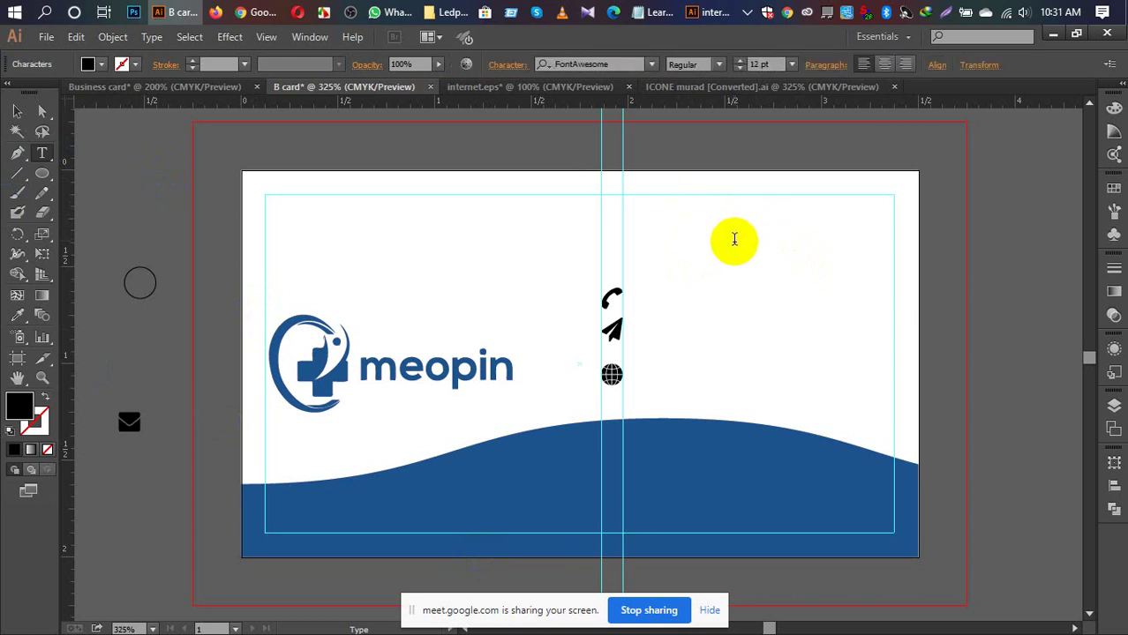
text(j)
key(BackSpace)
text(jAM)
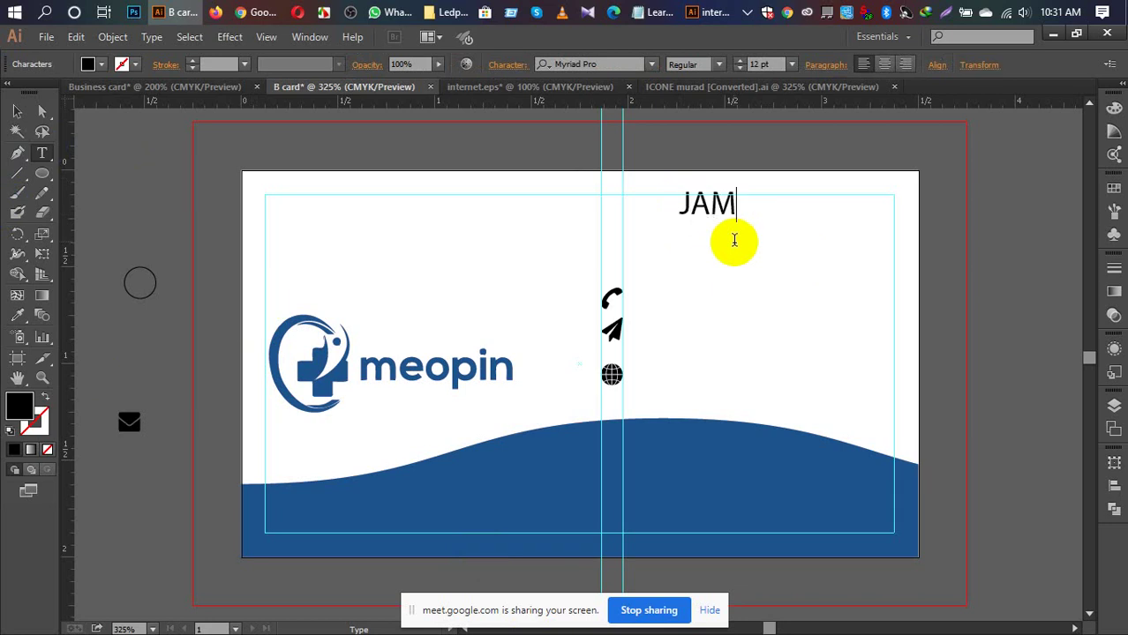
text(ES S)
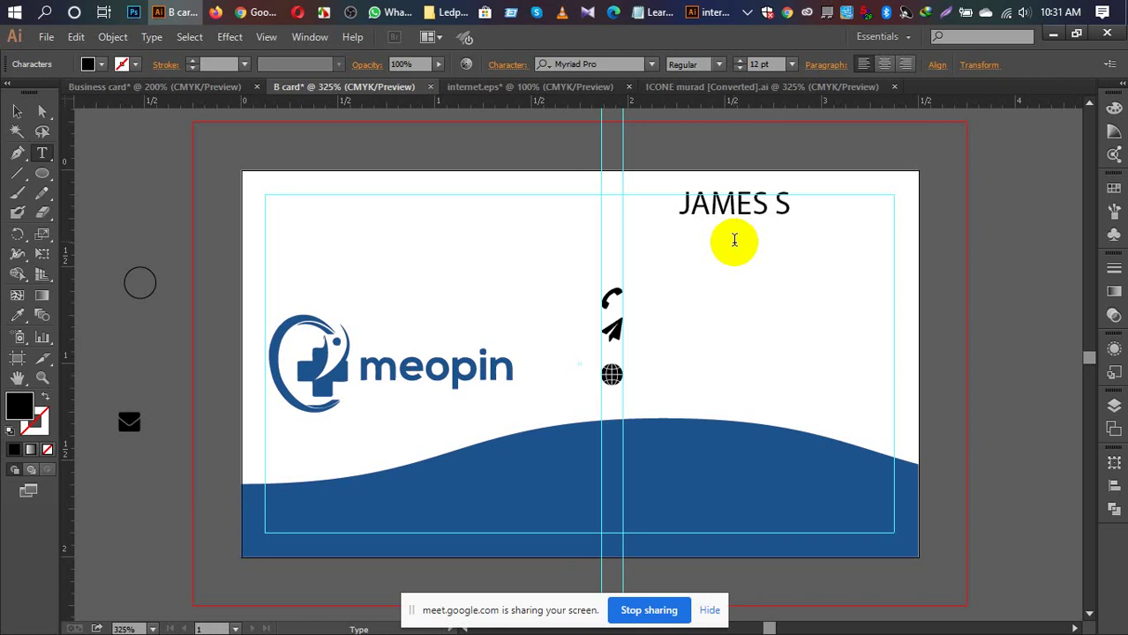
text(MITH)
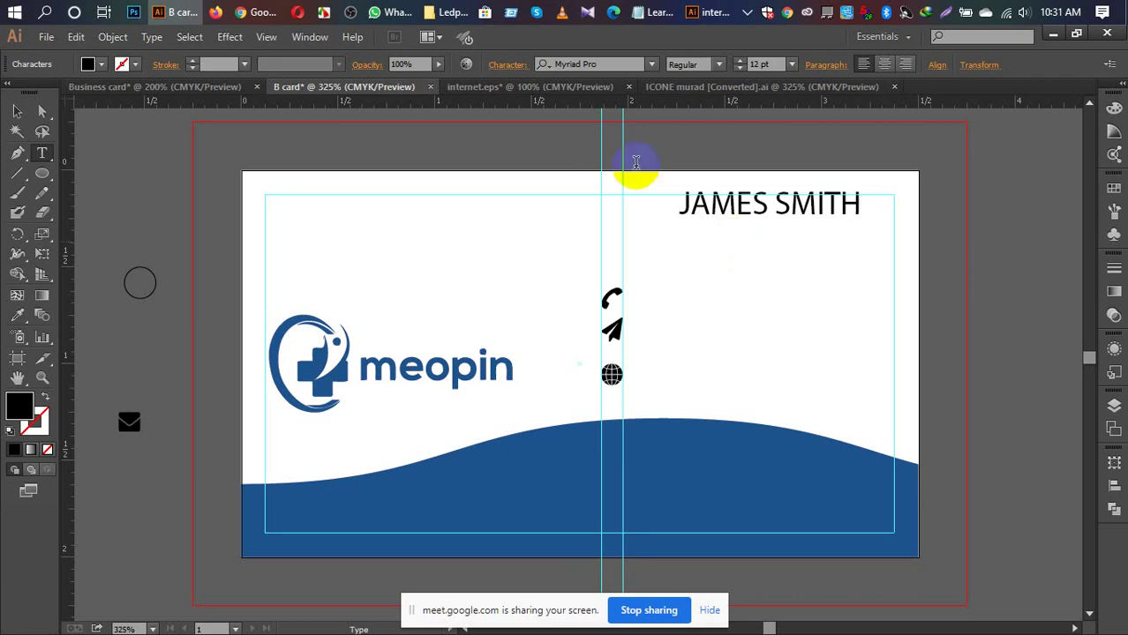
click(591, 63)
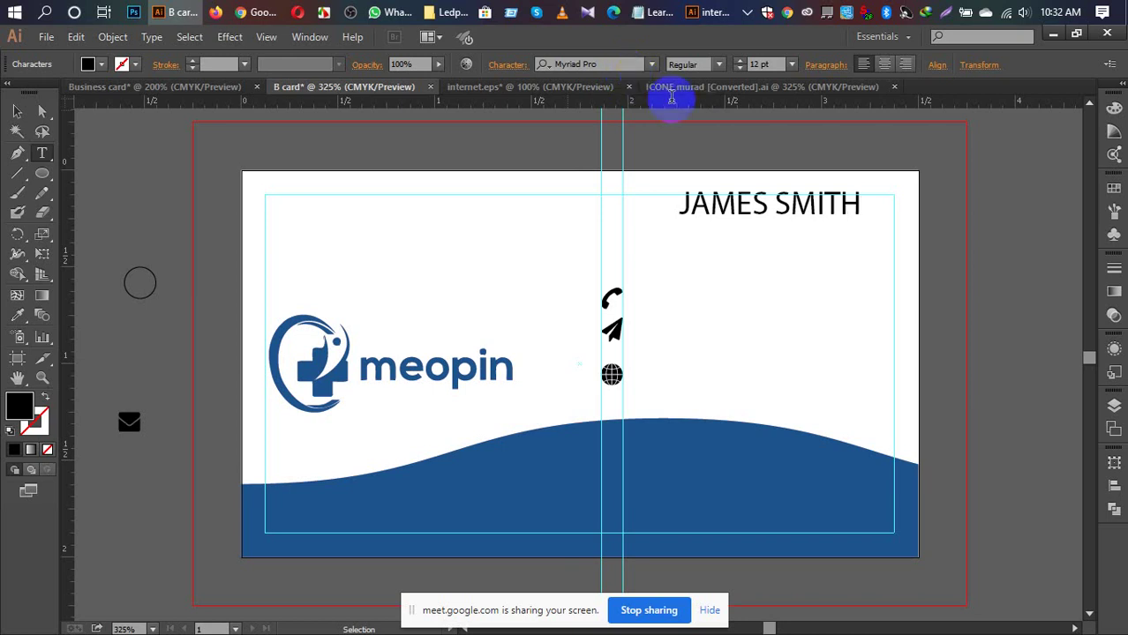
Step: Change the JAMES SMITH text's font to Lato Bold
drag(882, 218, 657, 215)
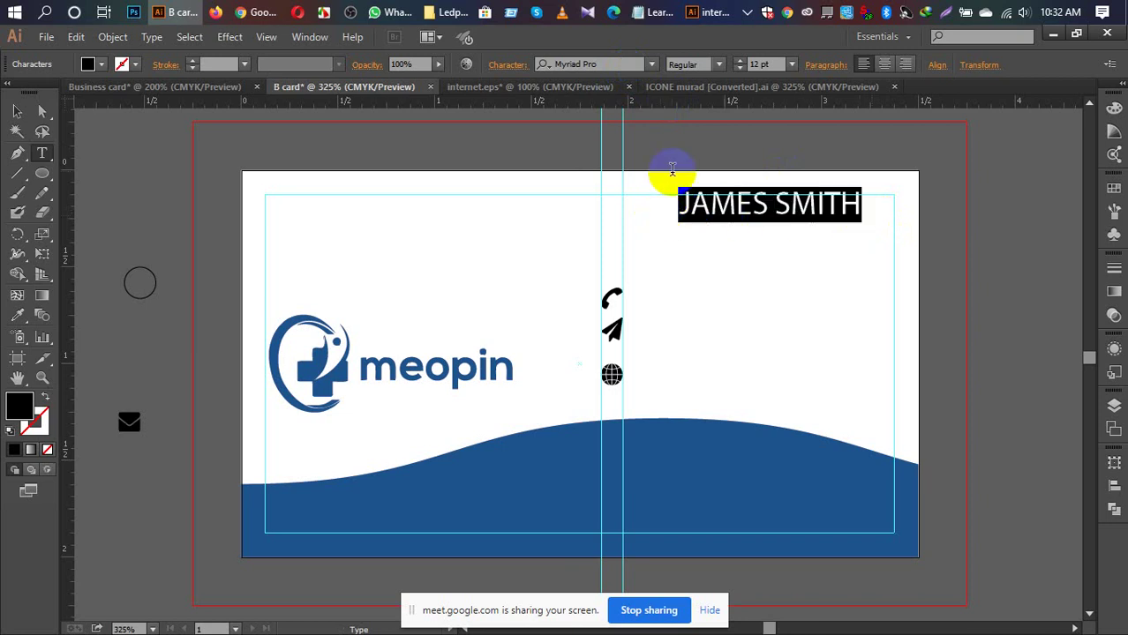
click(606, 64)
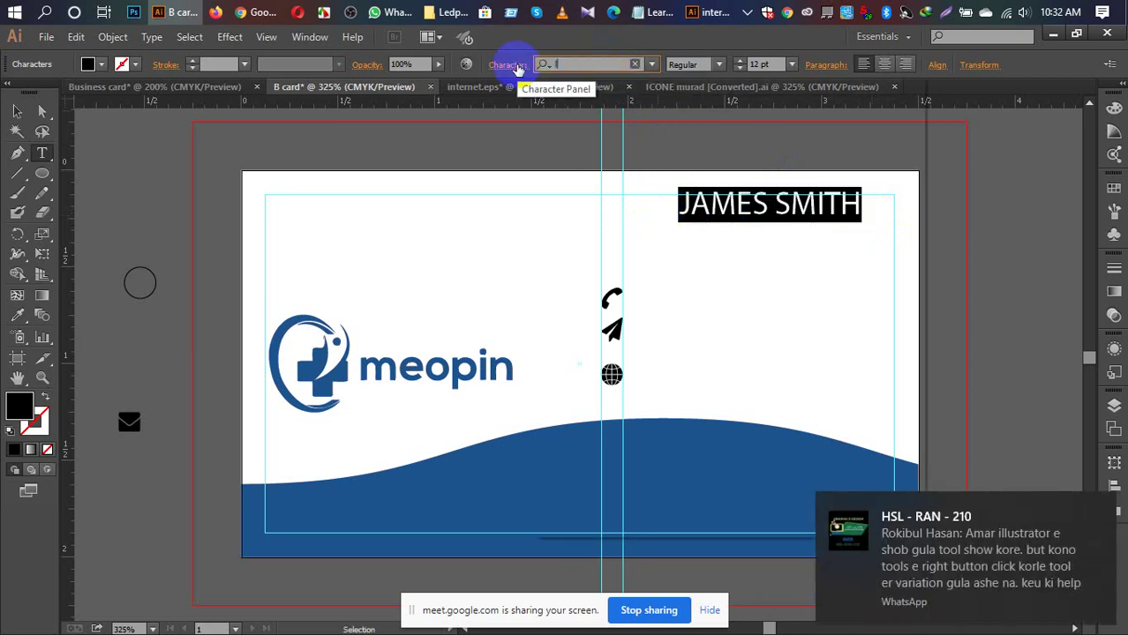
text(lATO)
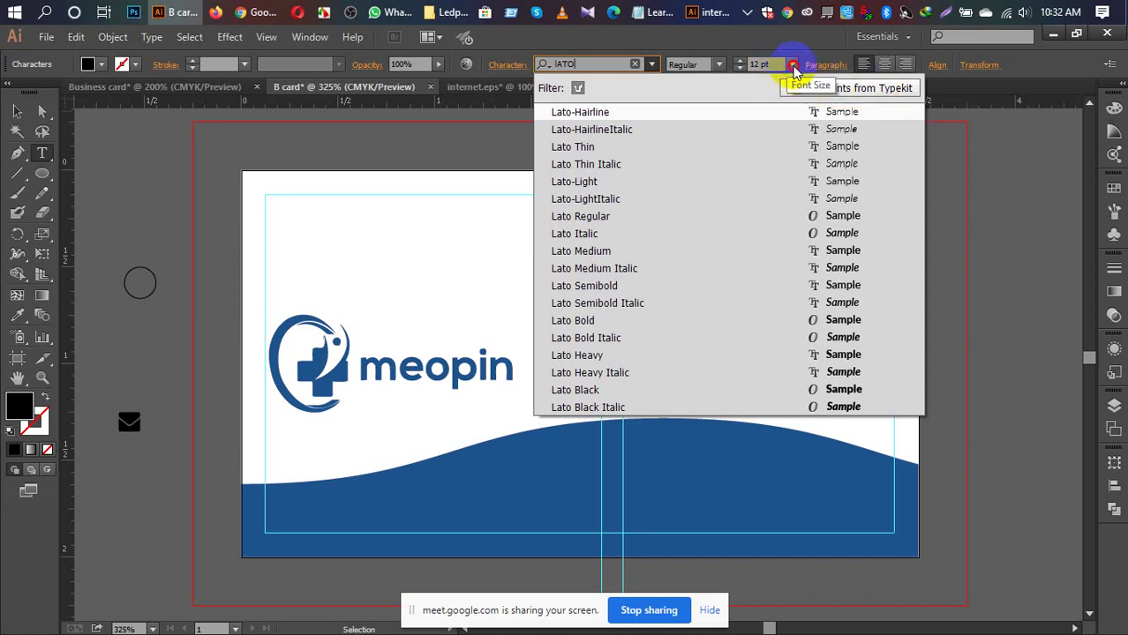
click(792, 65)
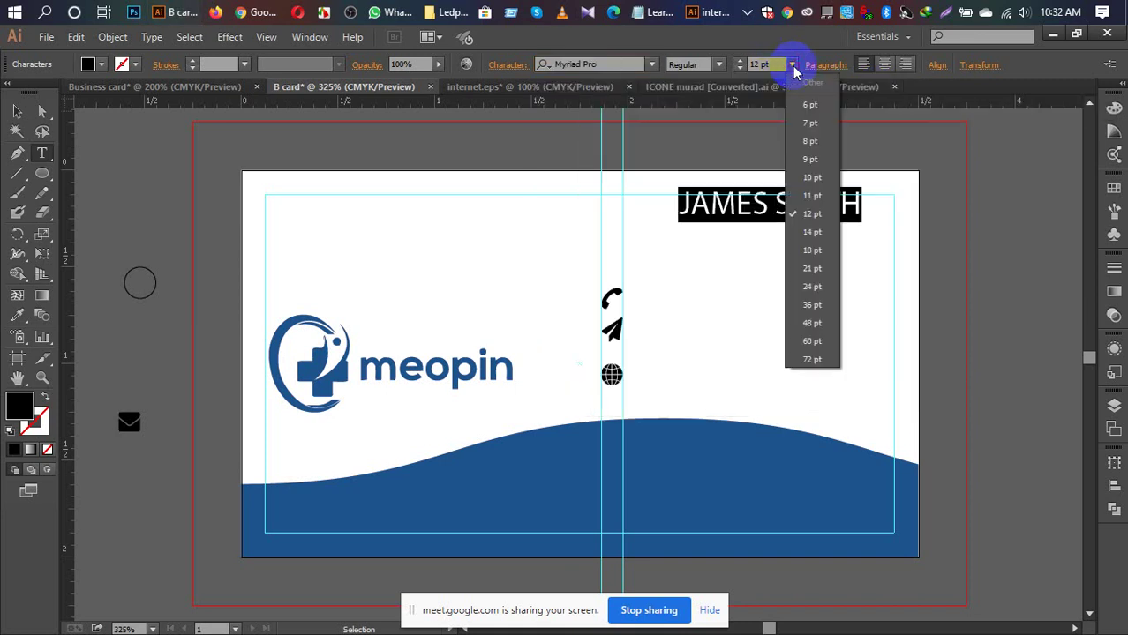
click(612, 69)
click(538, 63)
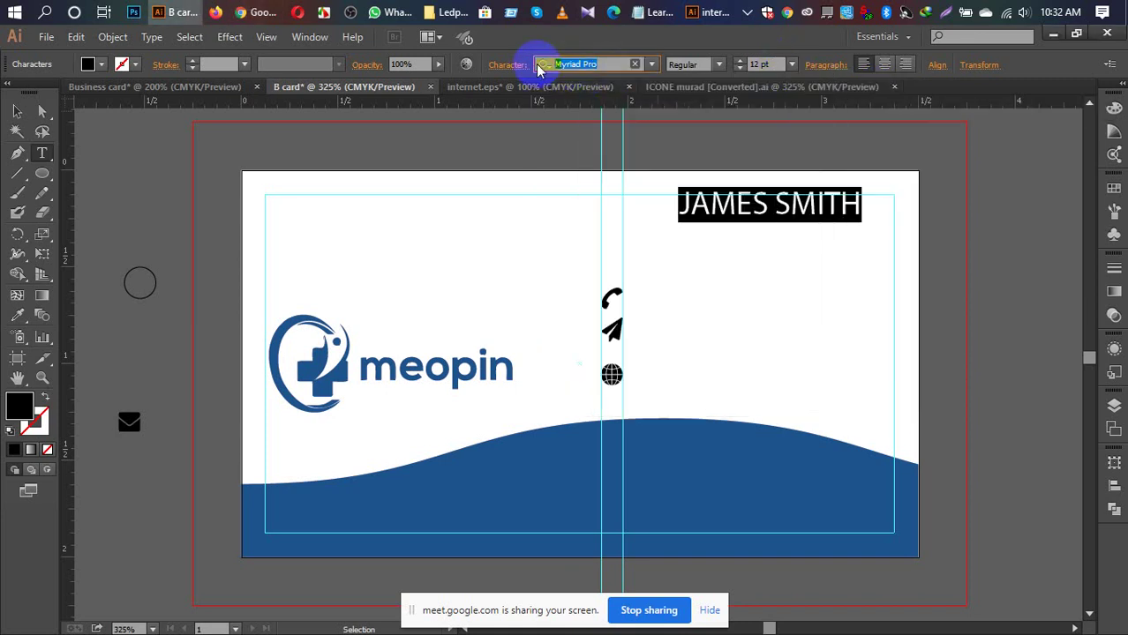
text(LAT)
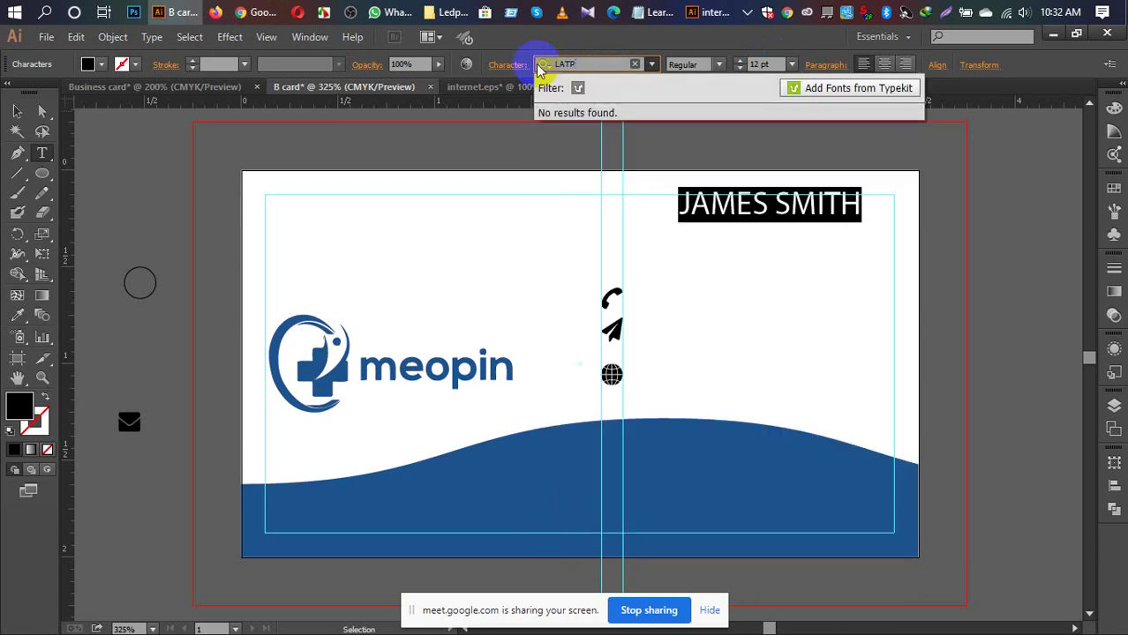
text(O)
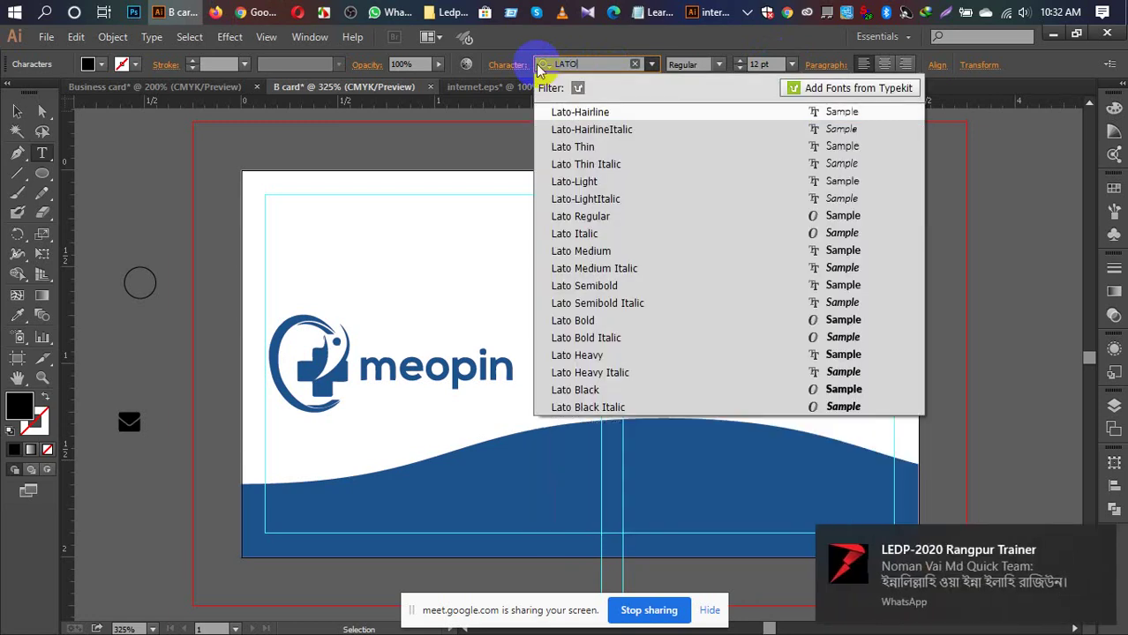
click(578, 320)
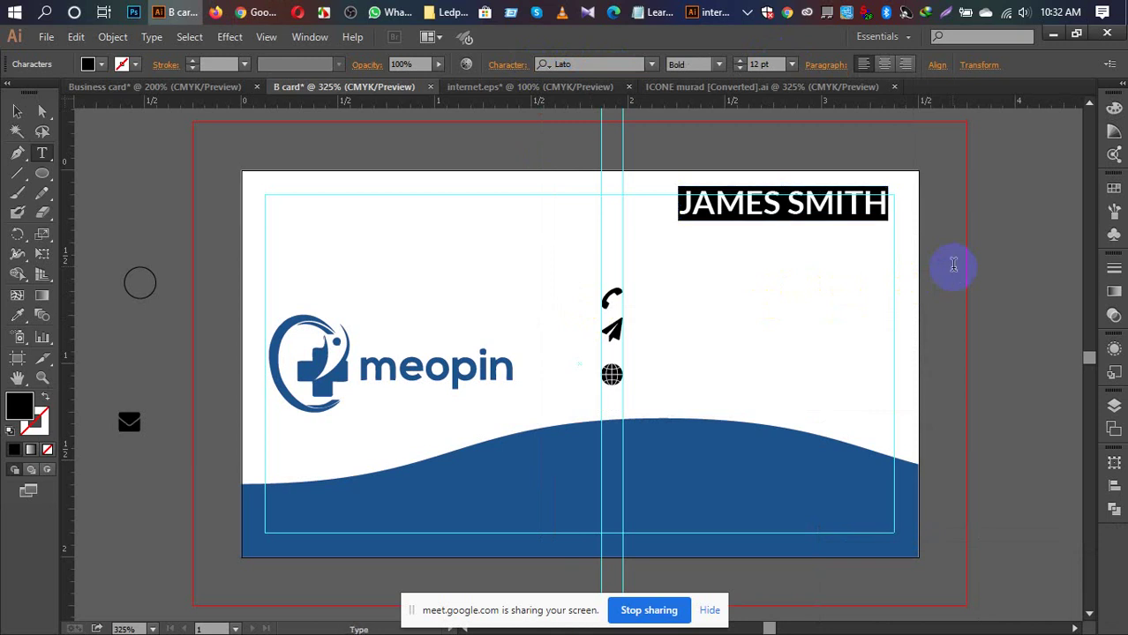
Step: Move the name slightly lower within the card's top-right corner
click(16, 112)
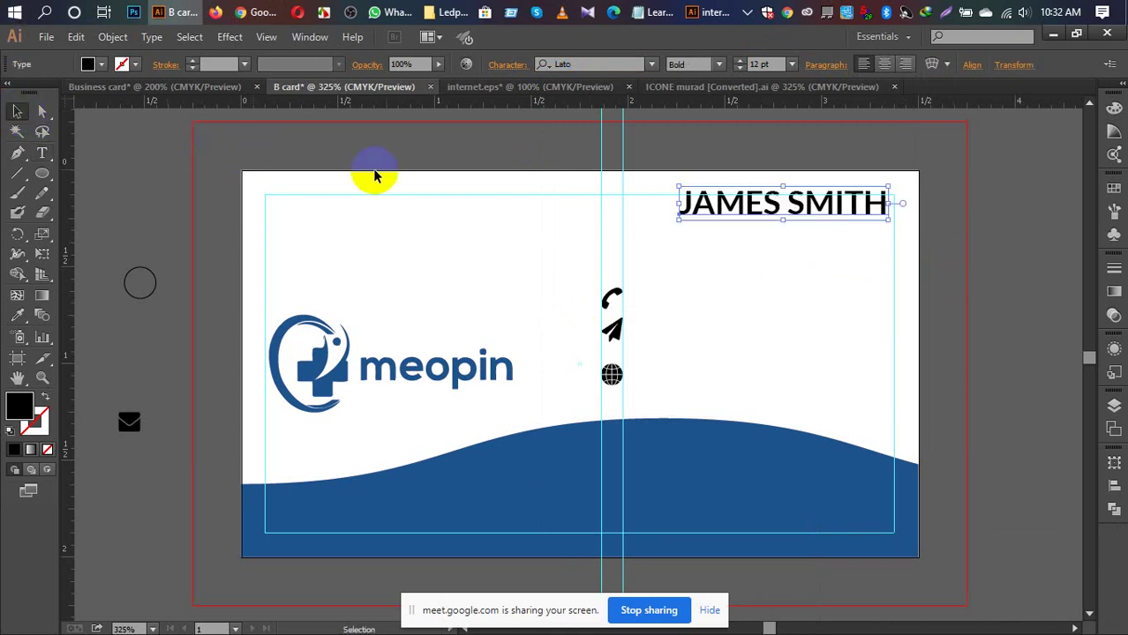
click(437, 145)
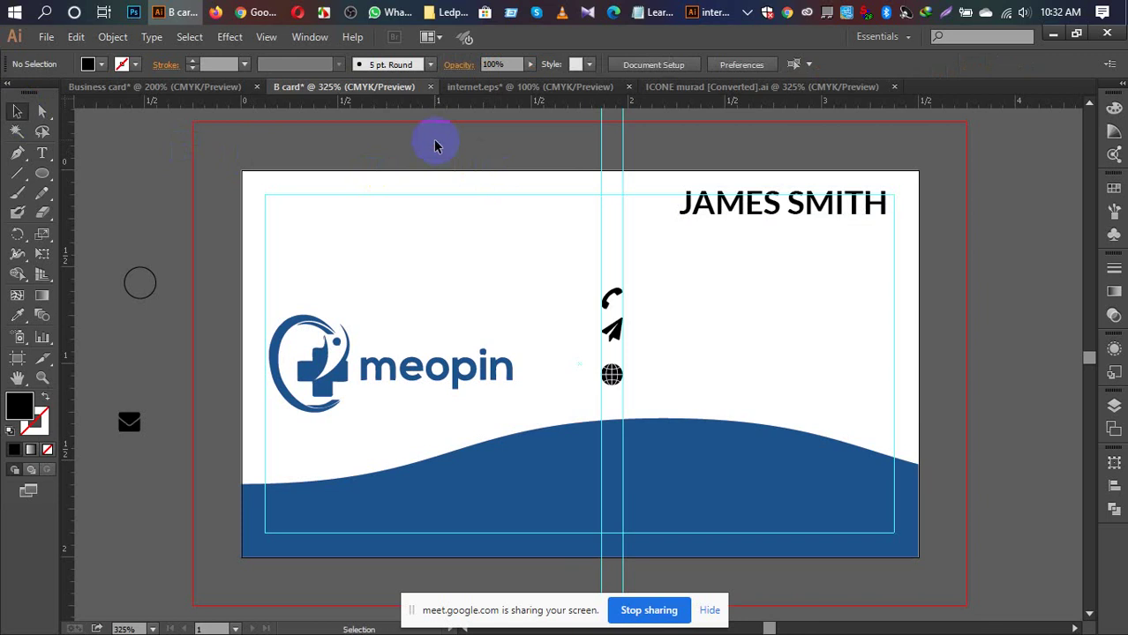
click(429, 169)
drag(799, 219, 788, 222)
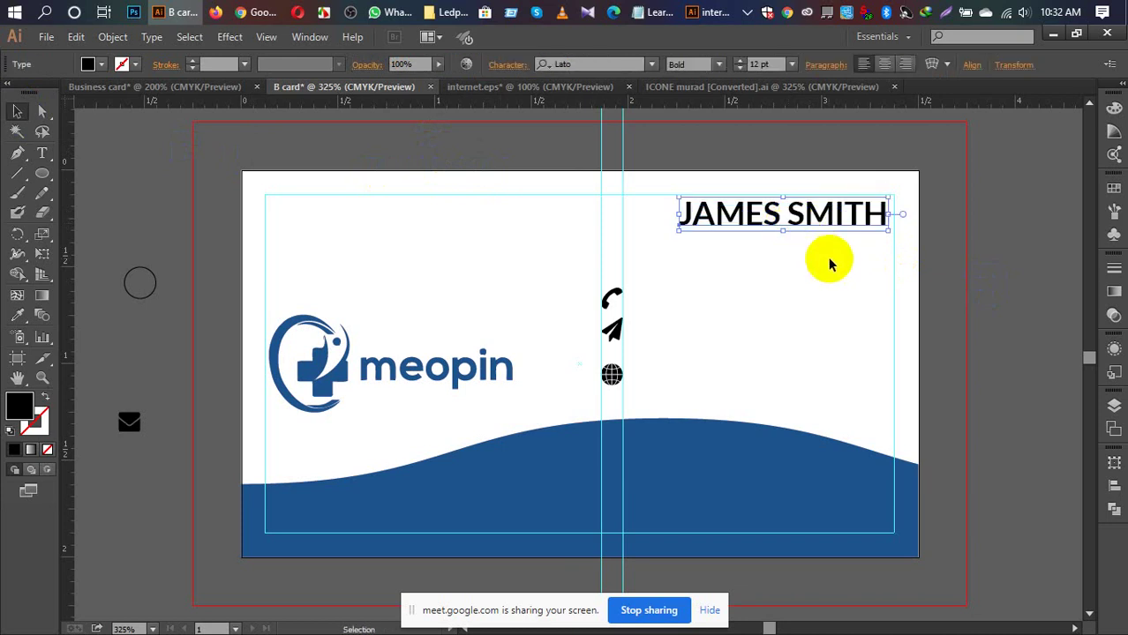
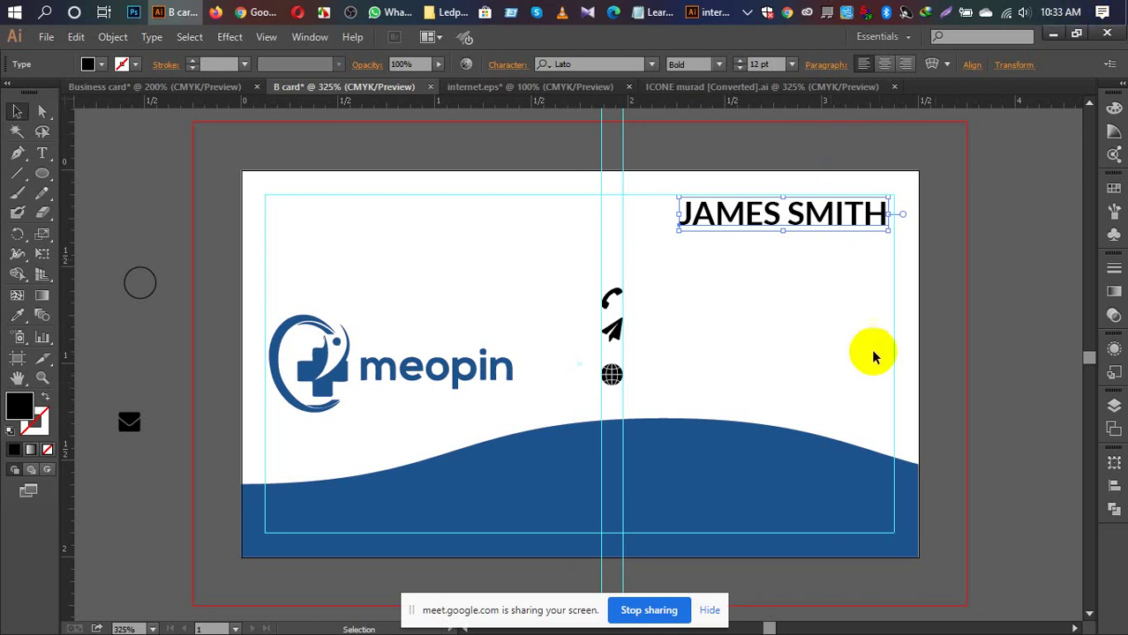
Step: Set the name heading to 14 pt and shift it slightly left
click(792, 65)
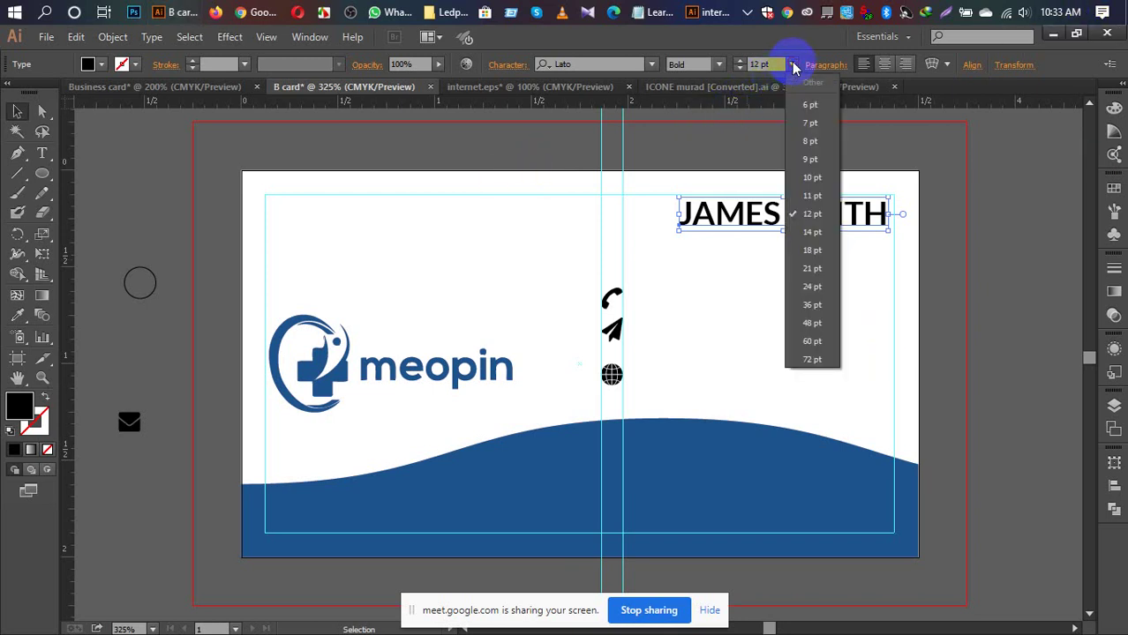
click(810, 233)
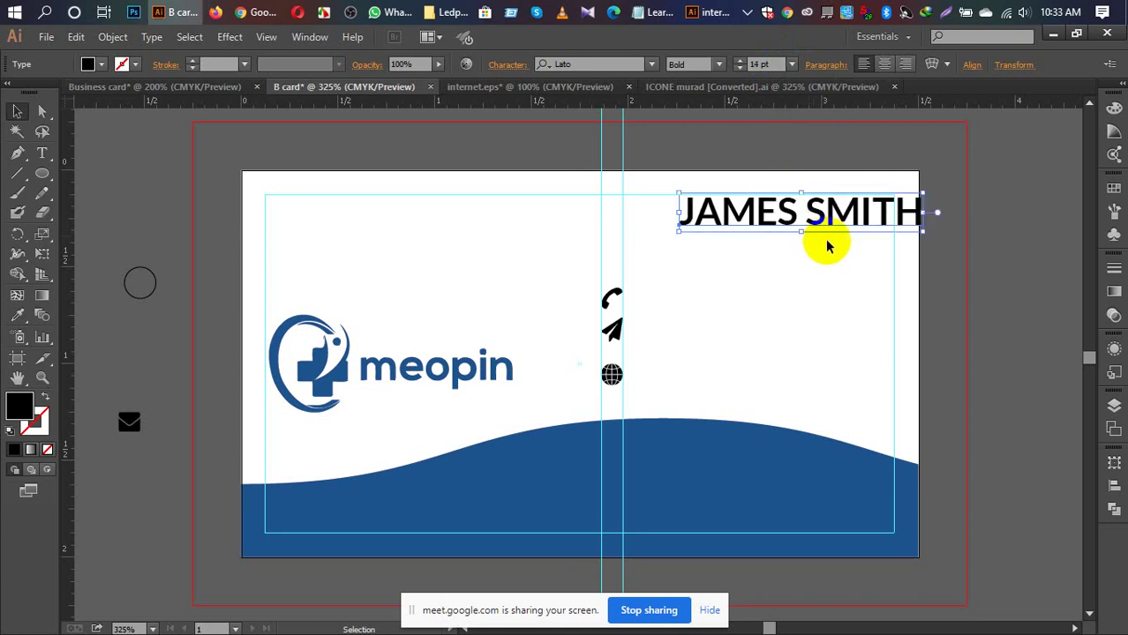
click(999, 211)
drag(870, 217, 836, 222)
click(939, 237)
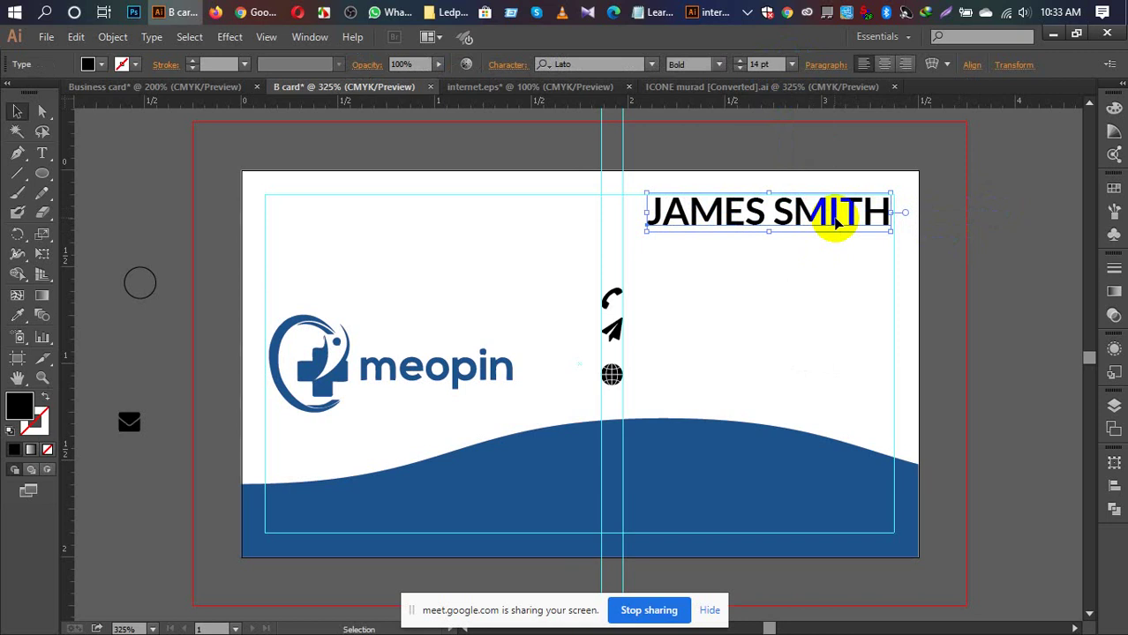
Step: Lower the name heading's opacity to 87% so it reads grey
click(399, 63)
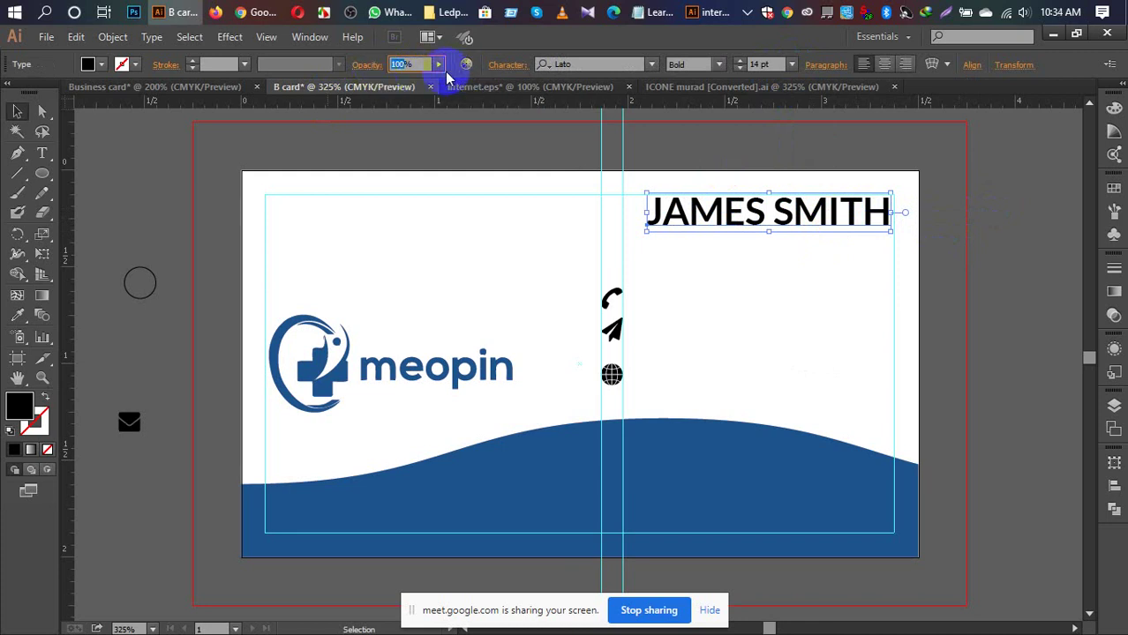
key(Down)
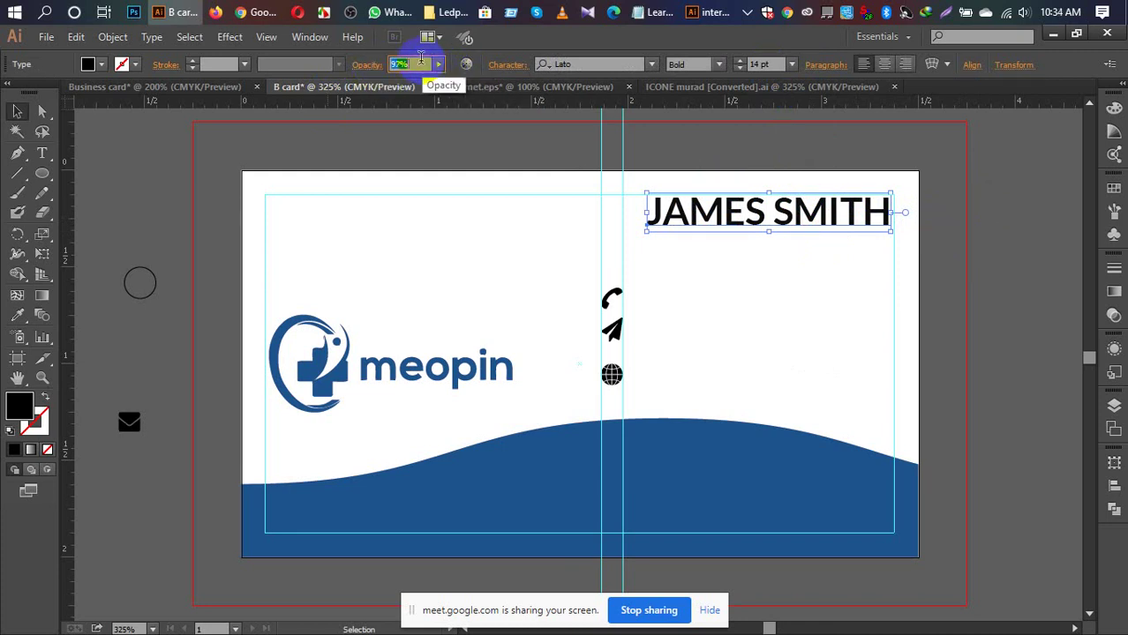
key(Down)
key(Down)
key(Down)
key(Down)
key(Down)
key(Down)
key(Down)
key(Down)
key(Down)
key(Down)
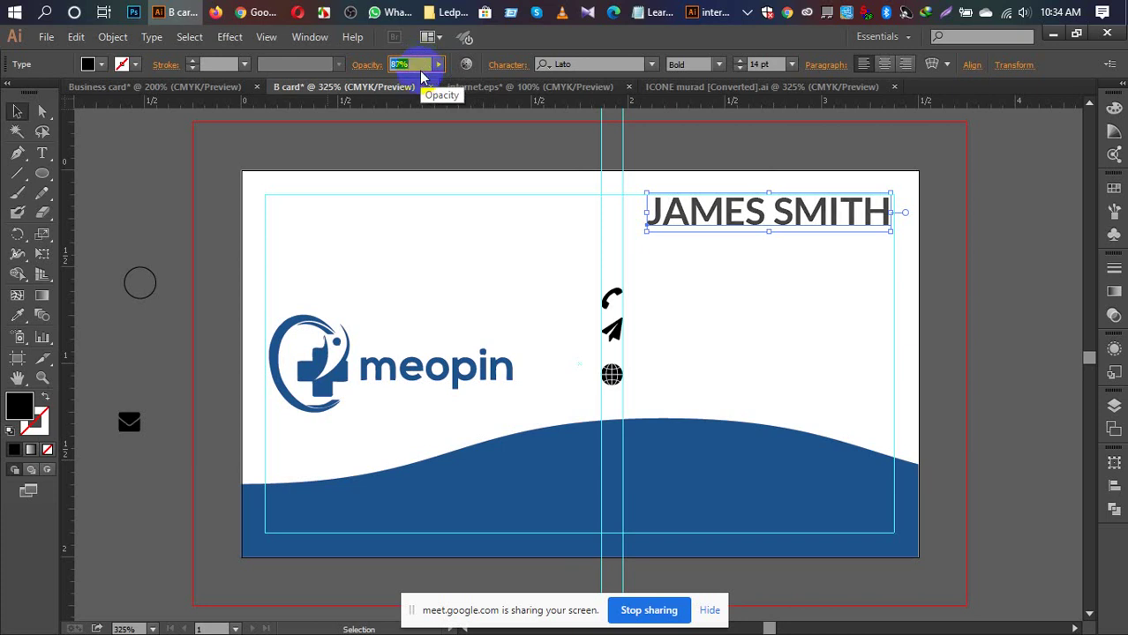
click(942, 299)
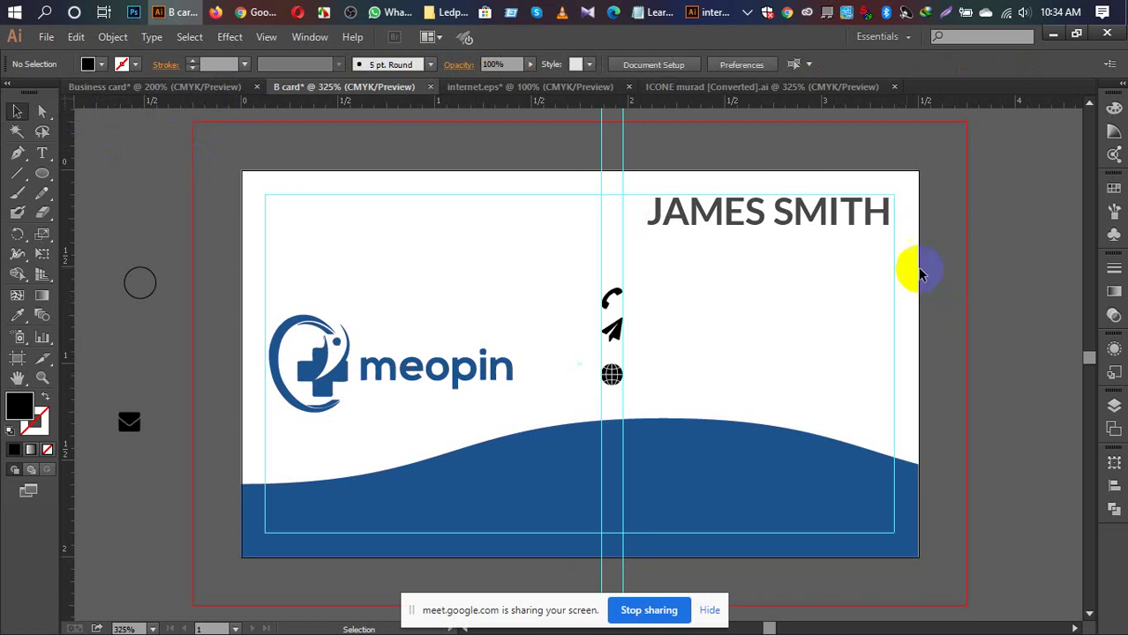
Step: Alt-drag a copy of the name below it and retype it as 'Founder,CEO'
click(809, 225)
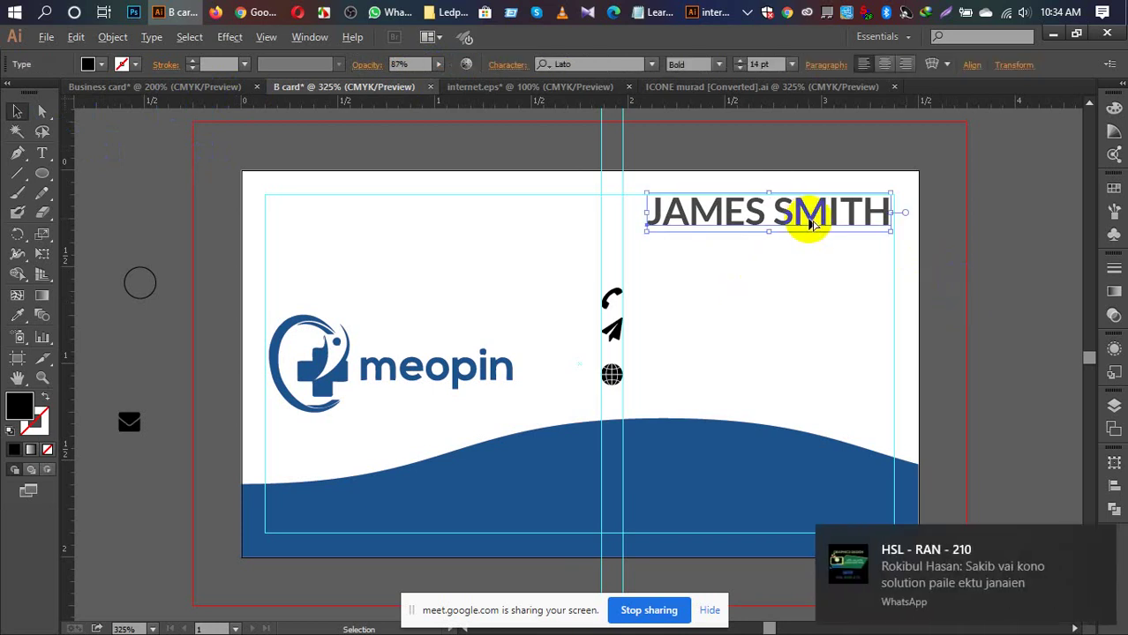
drag(810, 225, 814, 264)
double_click(815, 263)
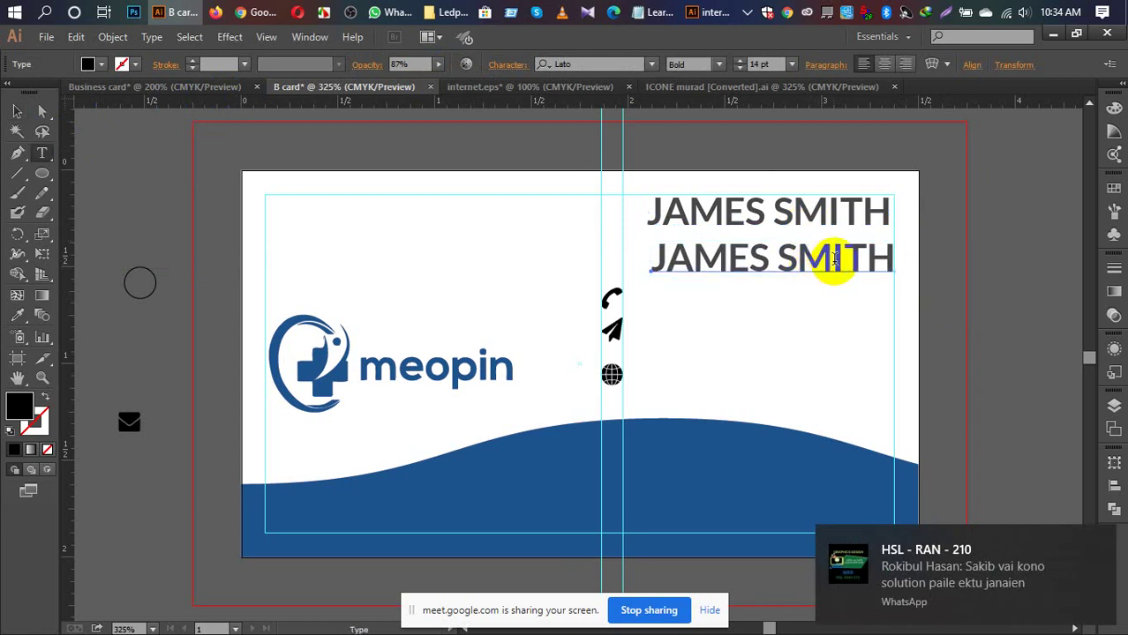
drag(886, 255, 652, 250)
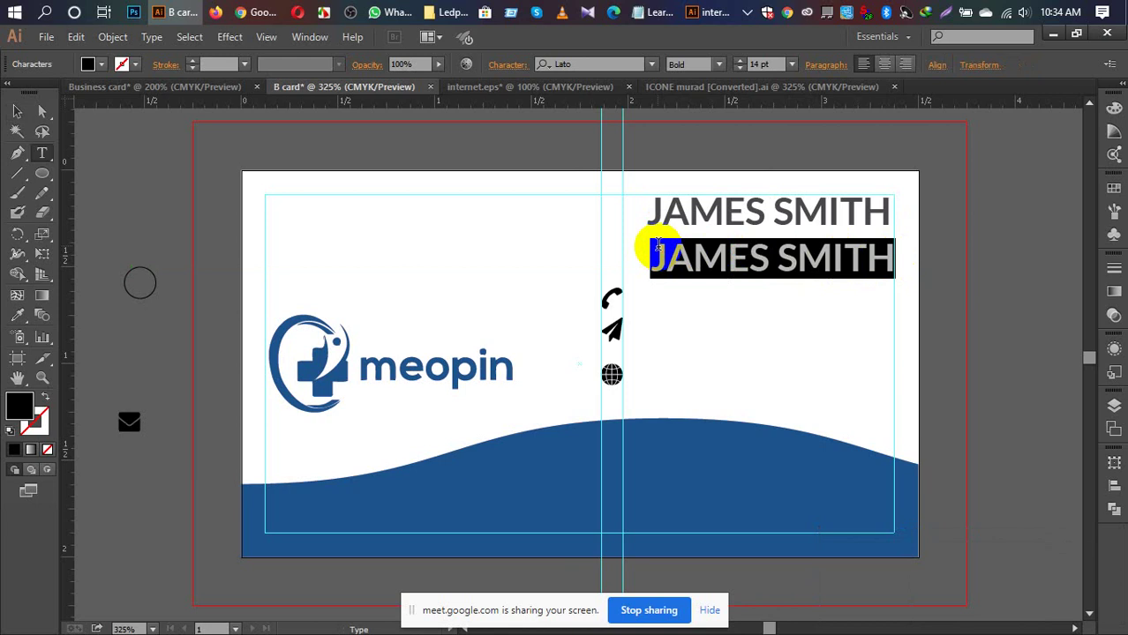
text(Fo)
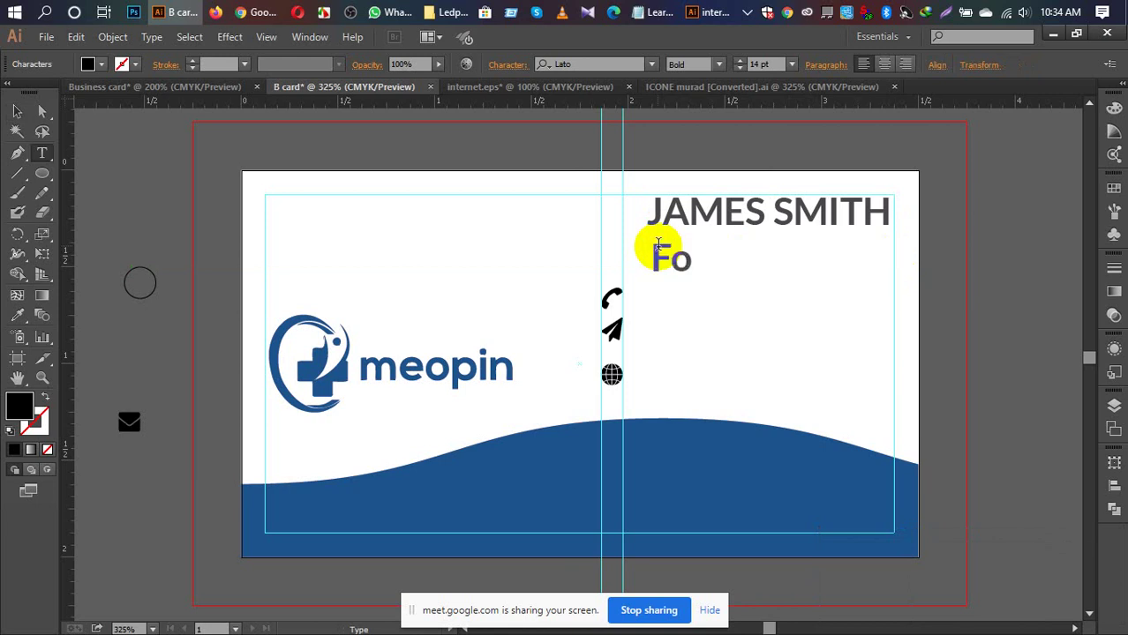
text(under)
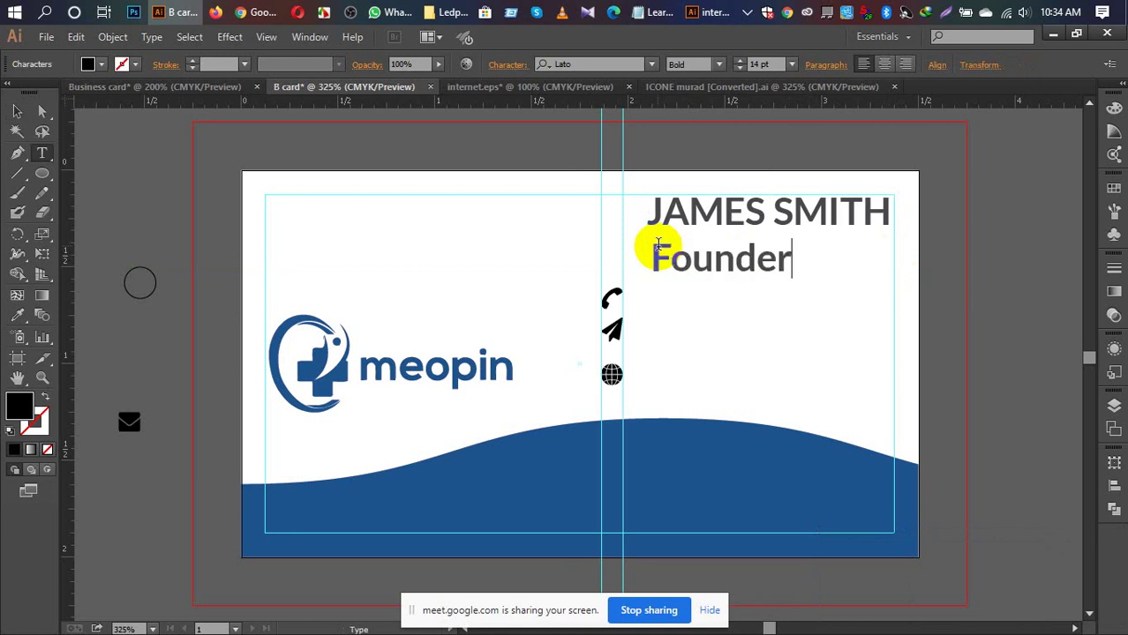
text(,CEO)
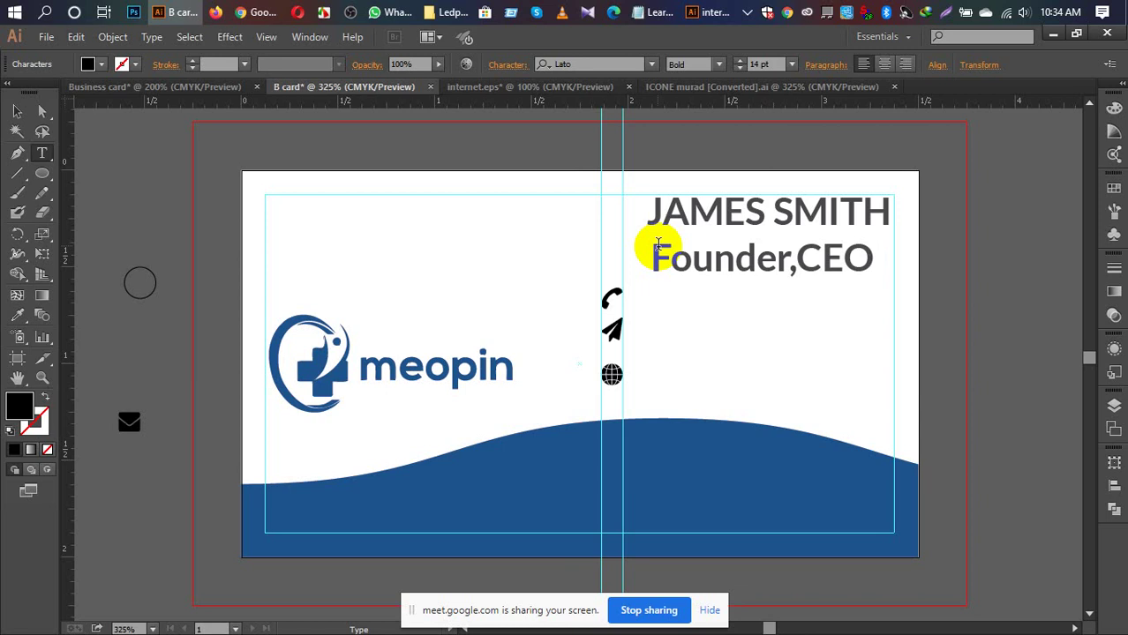
click(715, 174)
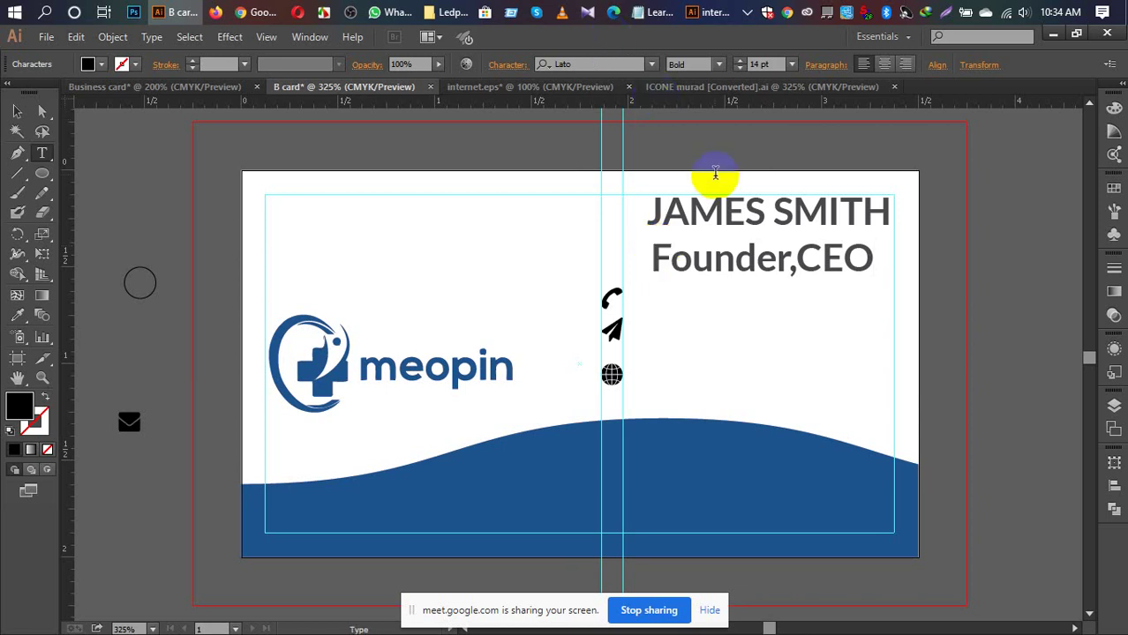
Step: Set the Founder,CEO line to Regular weight at 7 pt
drag(872, 262, 654, 266)
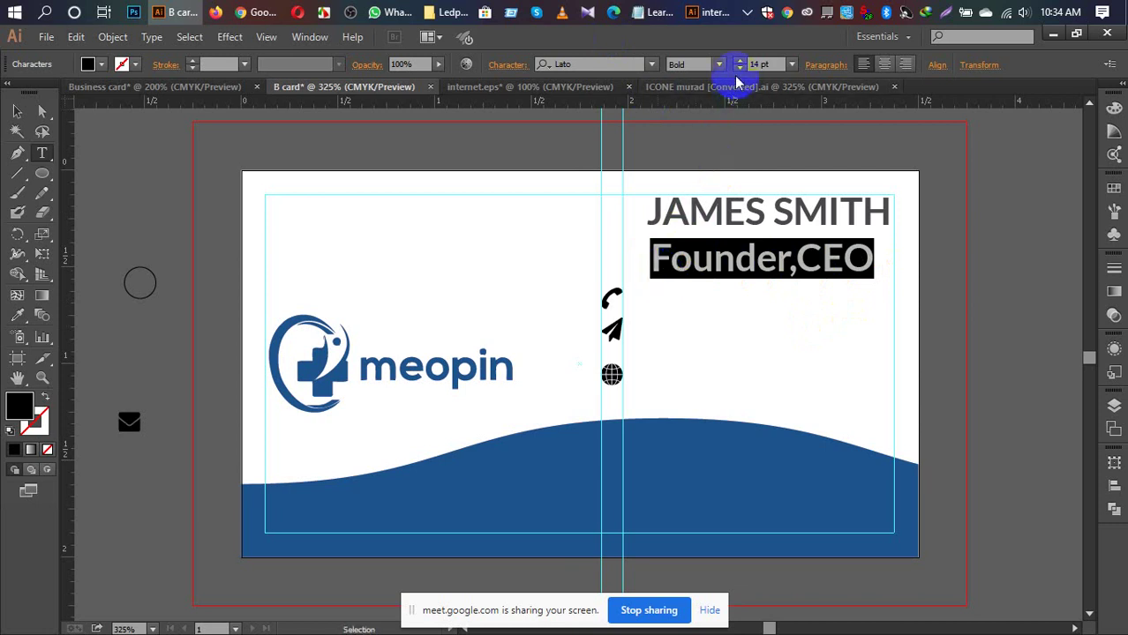
click(718, 66)
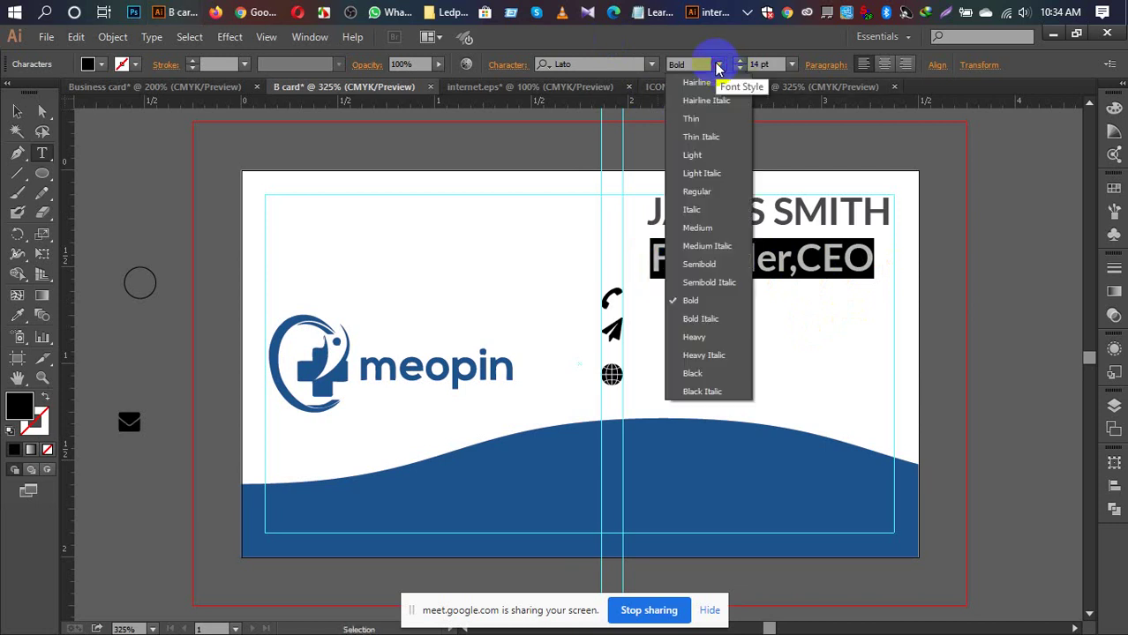
click(694, 192)
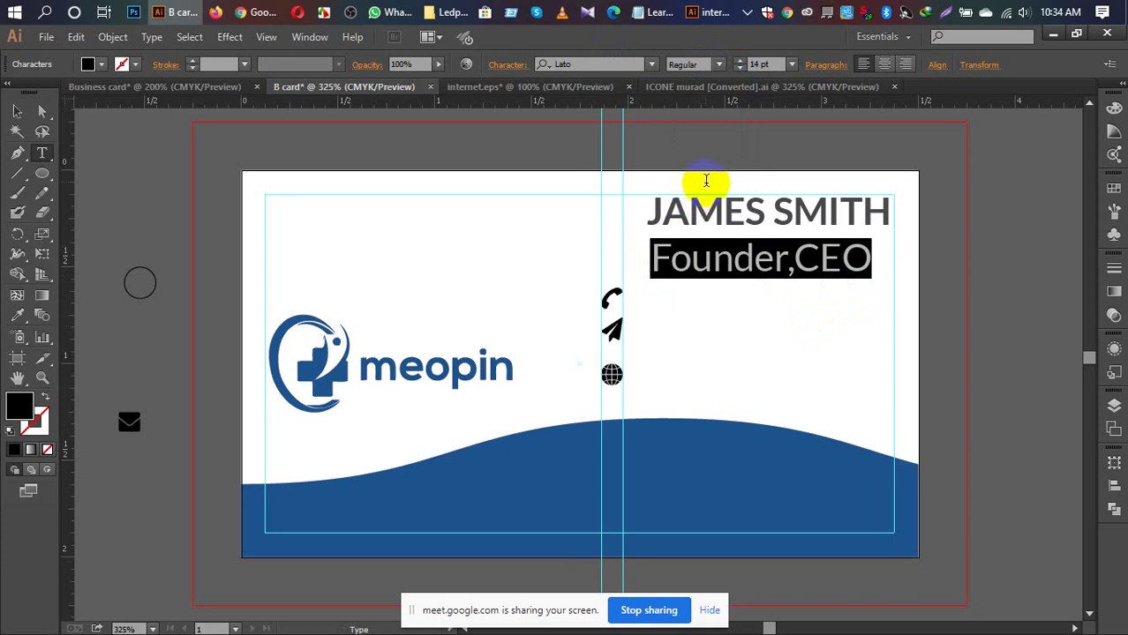
click(790, 65)
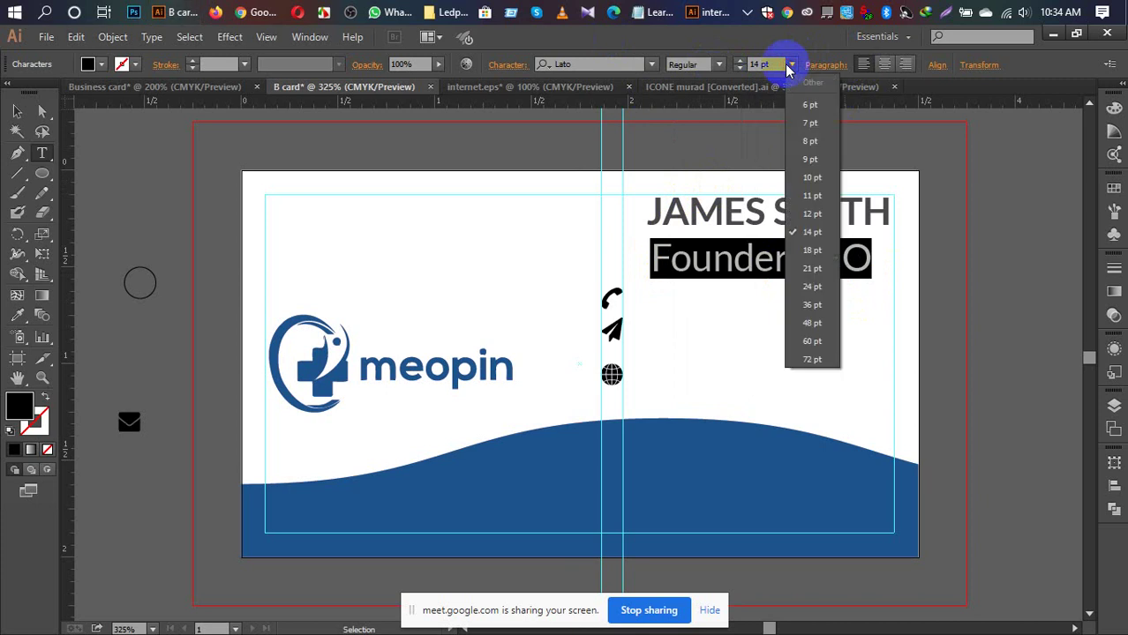
click(812, 124)
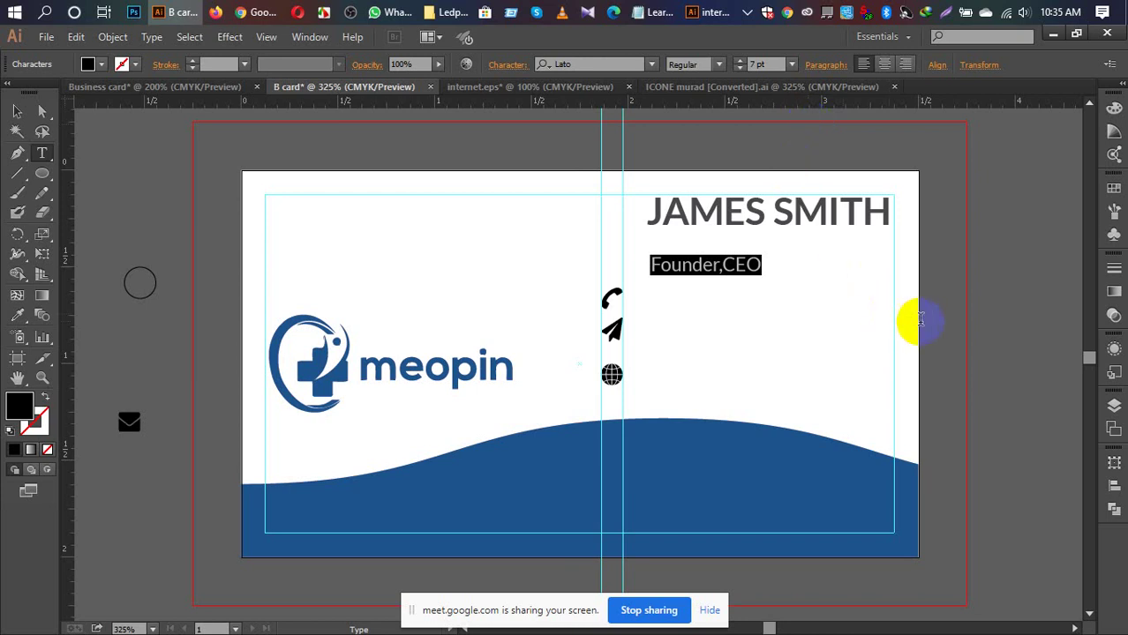
click(18, 112)
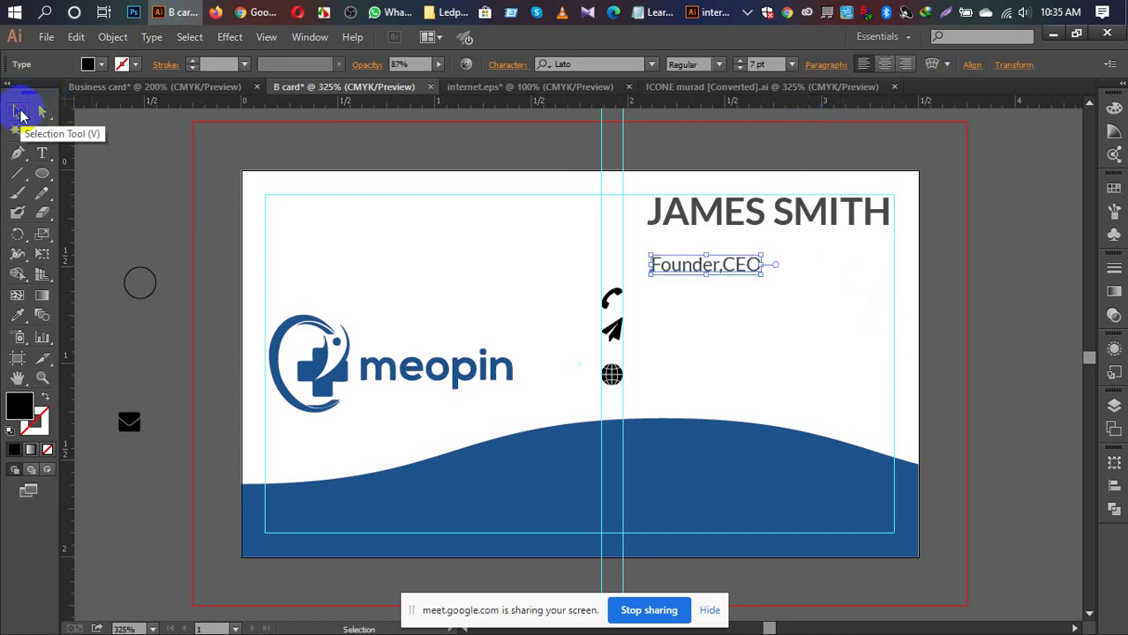
Step: Zoom in and position the Founder,CEO line directly under the name
drag(691, 268, 819, 251)
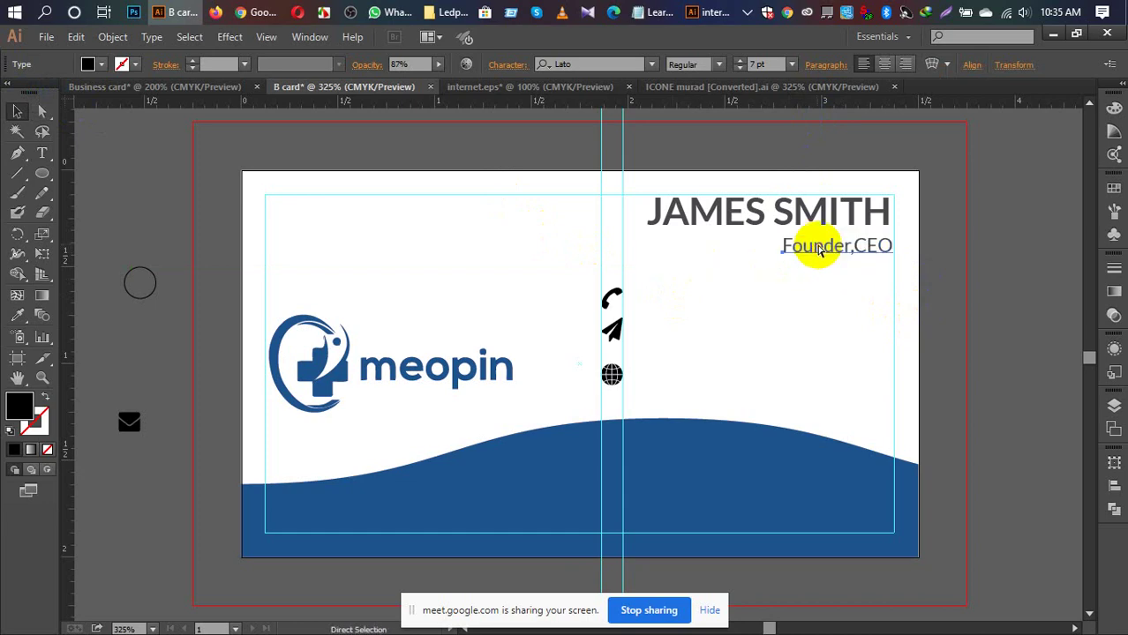
key(ctrl+equal)
key(ctrl+equal)
key(ctrl+equal)
key(ctrl+equal)
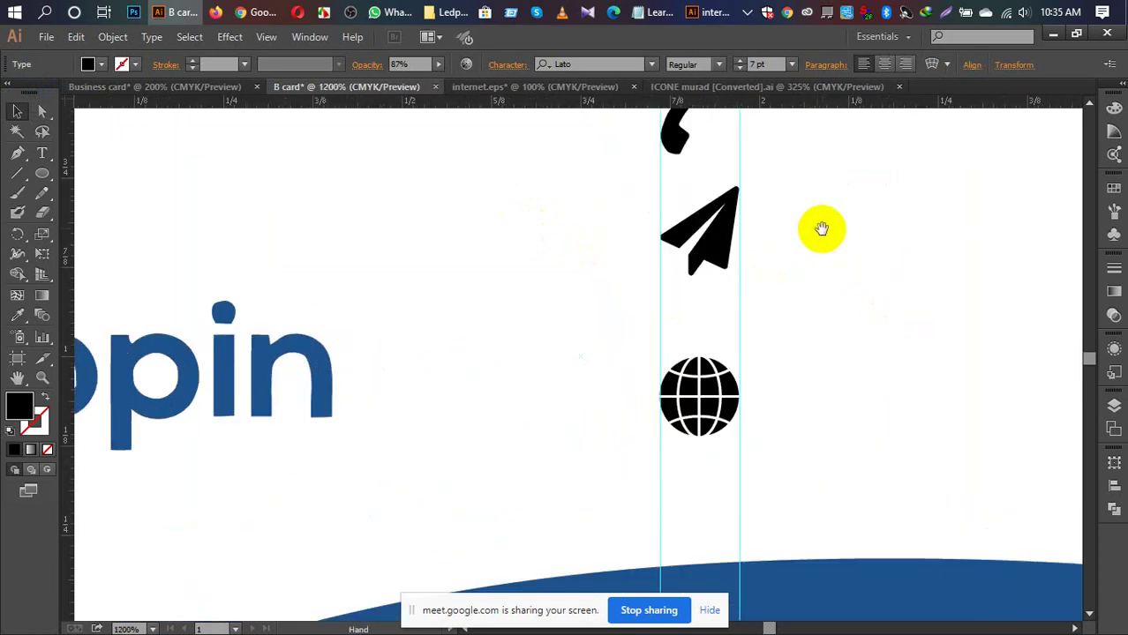
drag(821, 230, 352, 466)
drag(1095, 192, 487, 549)
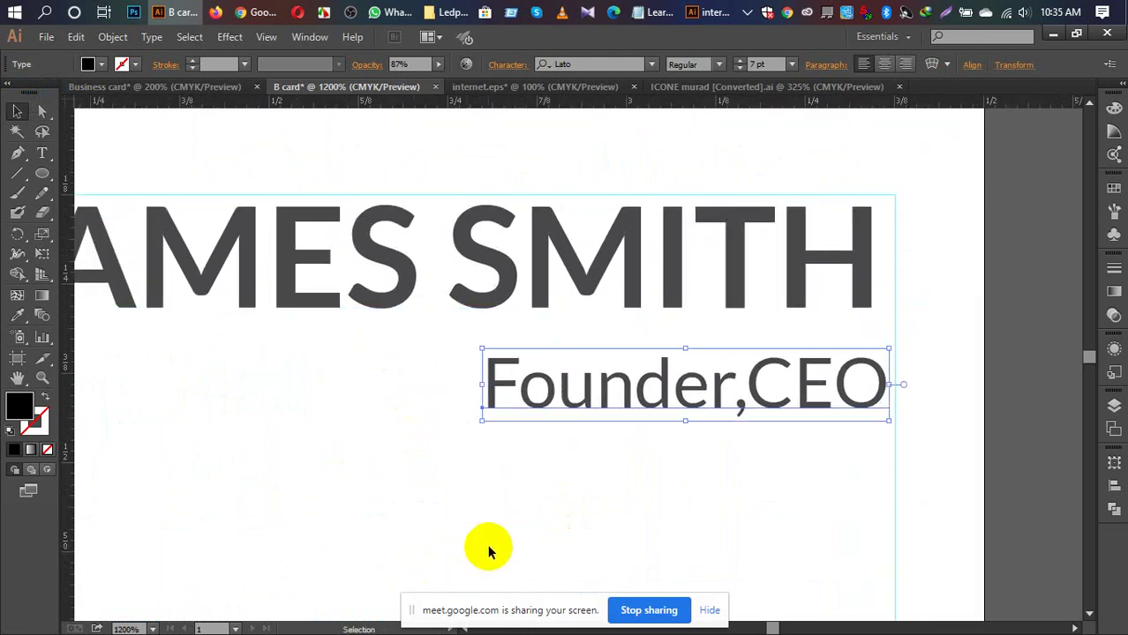
key(ctrl+equal)
key(ctrl+equal)
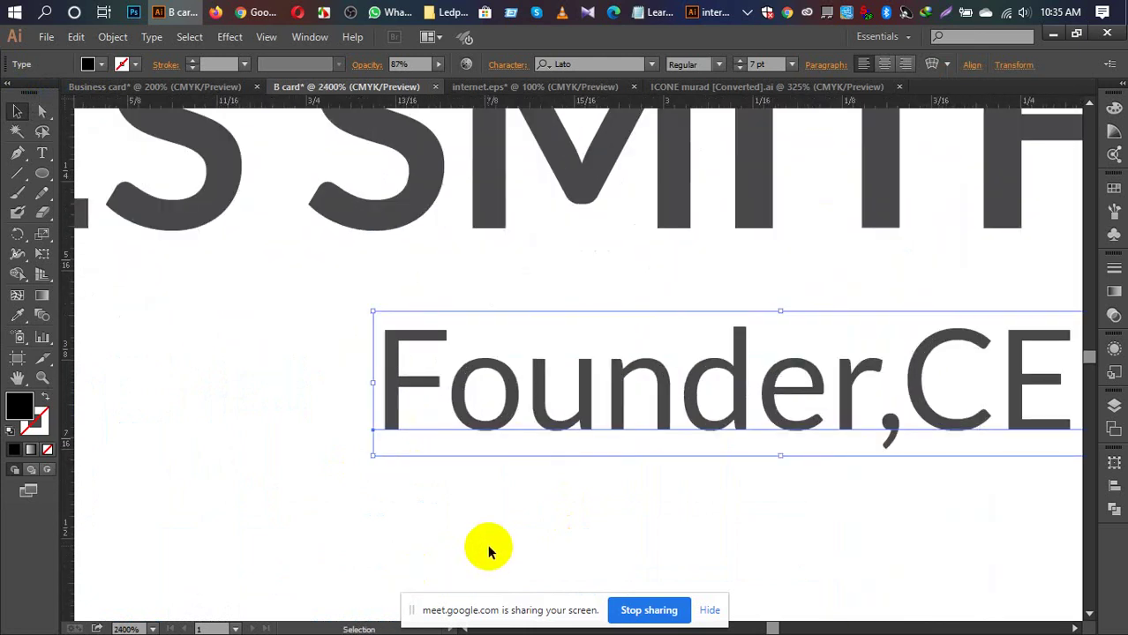
drag(611, 445, 399, 438)
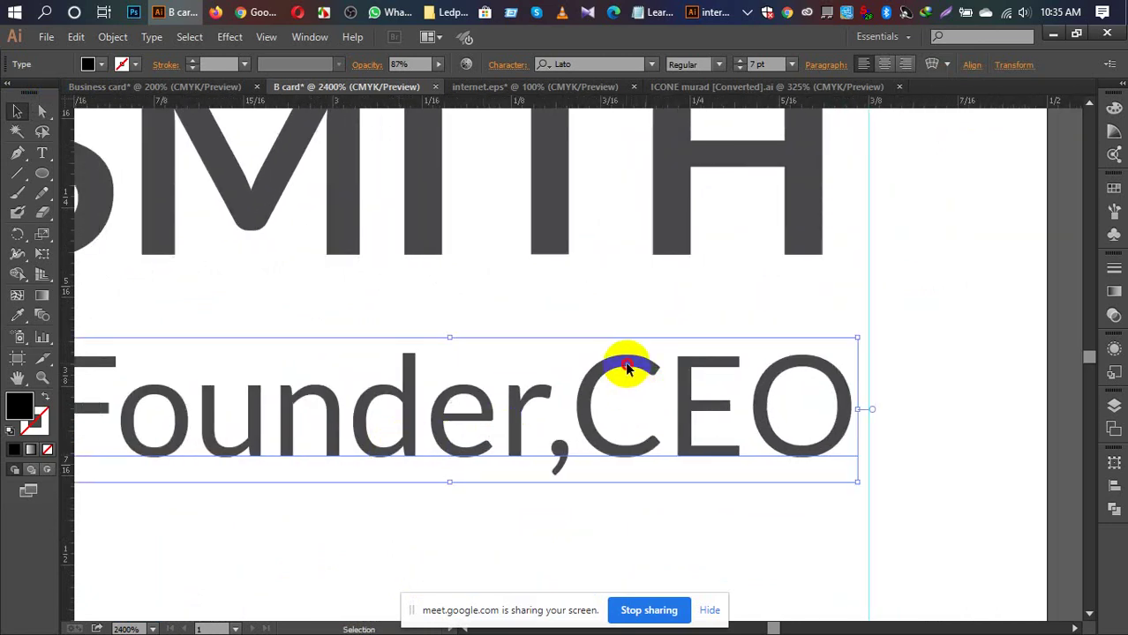
drag(625, 365, 676, 238)
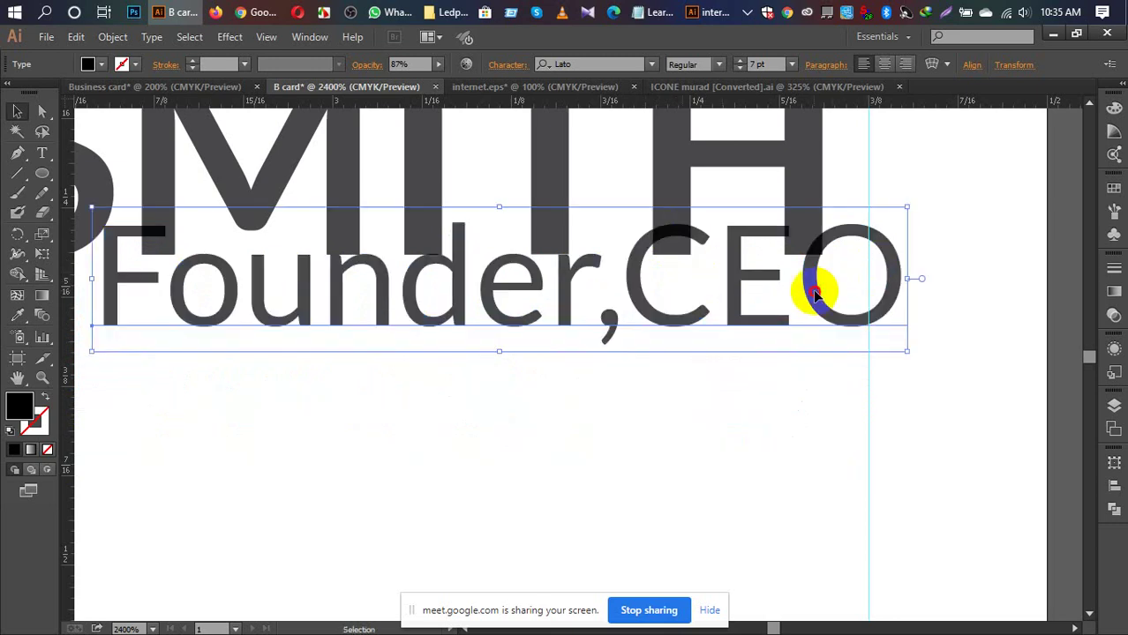
drag(811, 290, 782, 298)
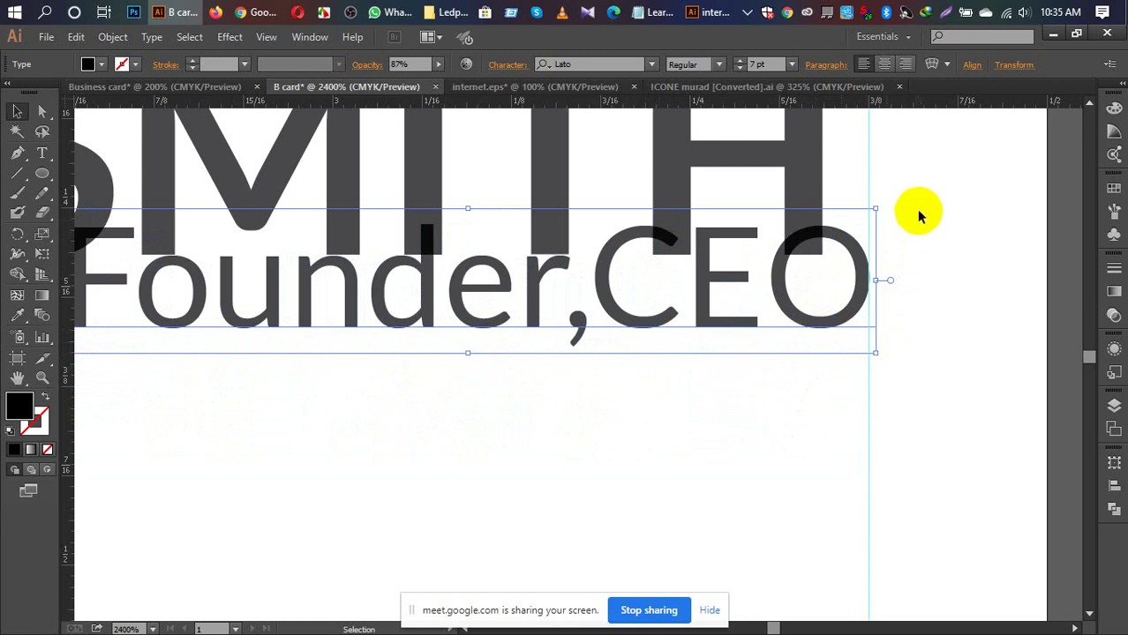
Step: Nudge the title lower, leaving a clear gap beneath the name heading
scroll(916, 216, up, 1)
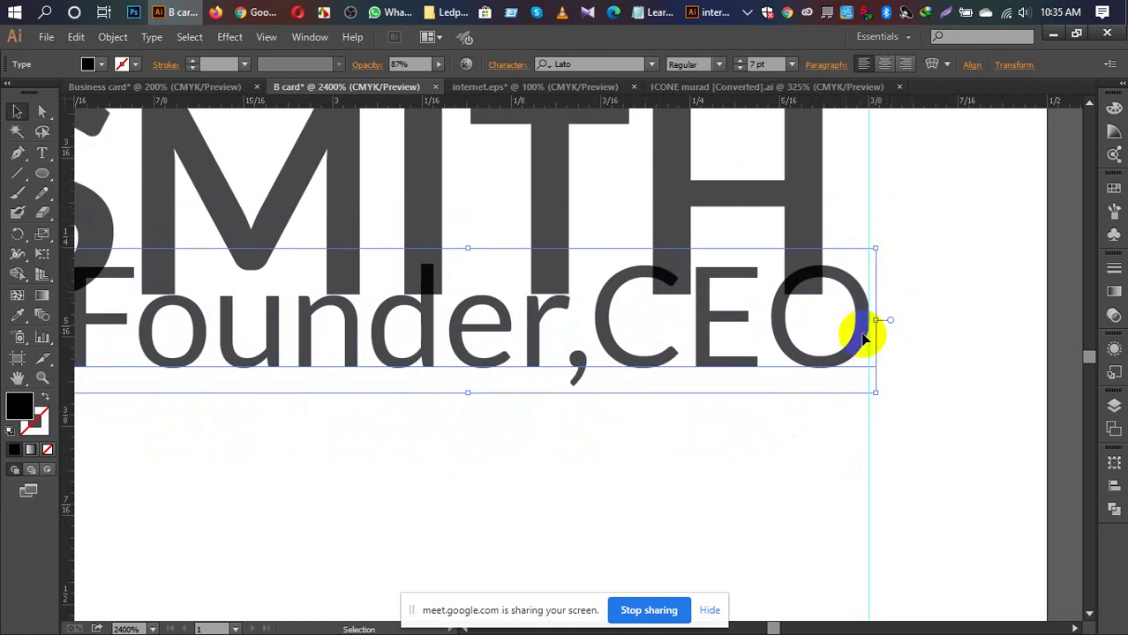
click(851, 339)
drag(851, 339, 848, 337)
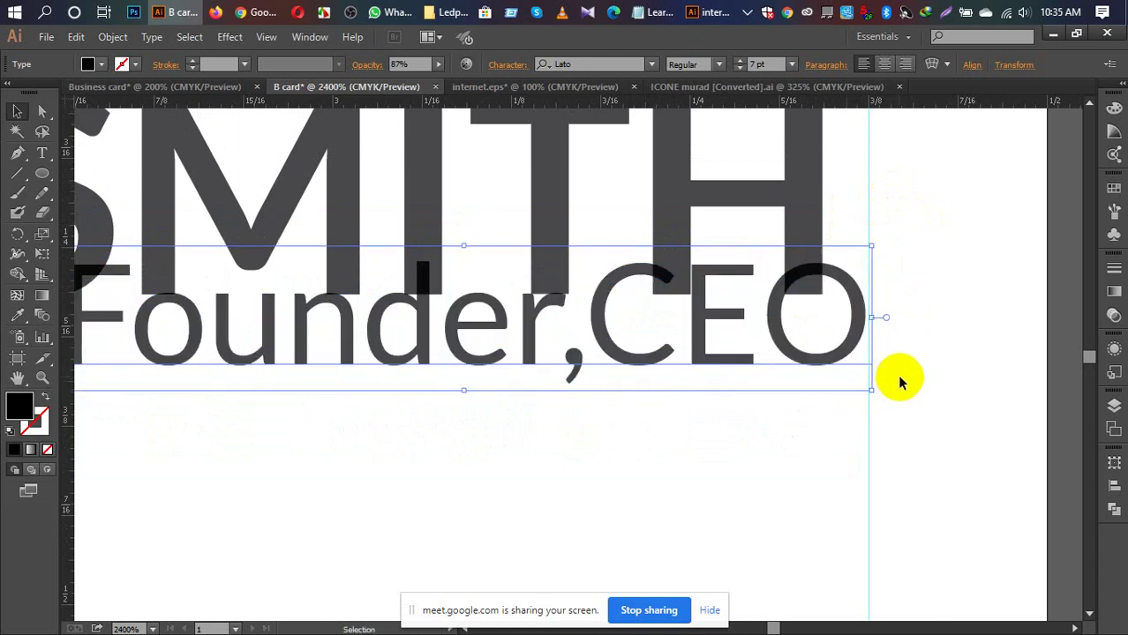
key(Down)
key(Down)
key(Down)
key(Down)
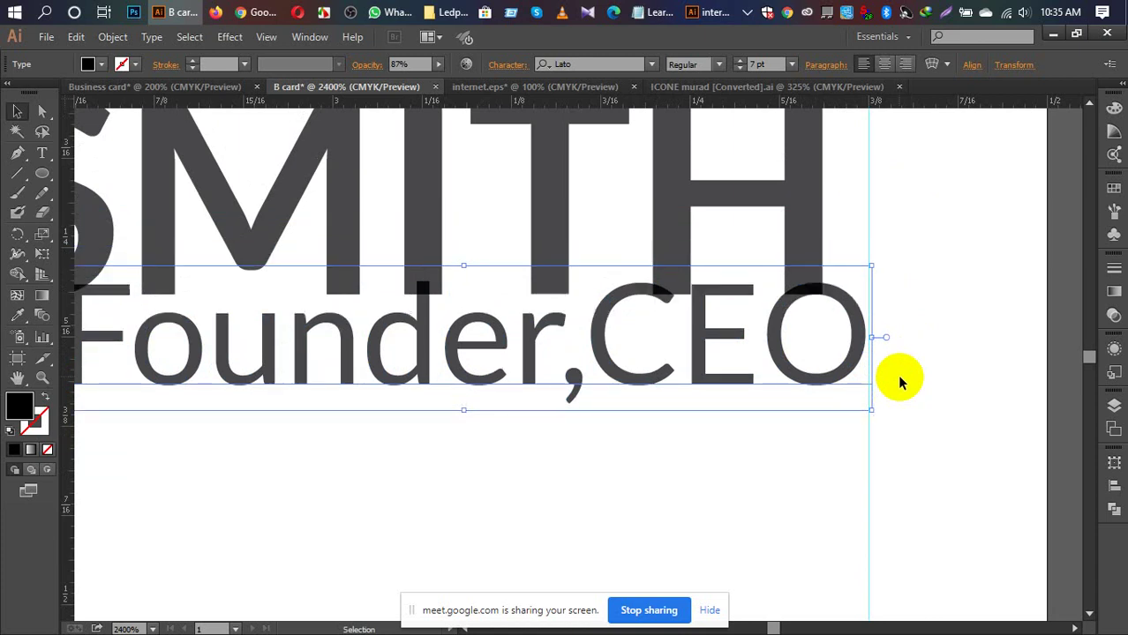
key(Down)
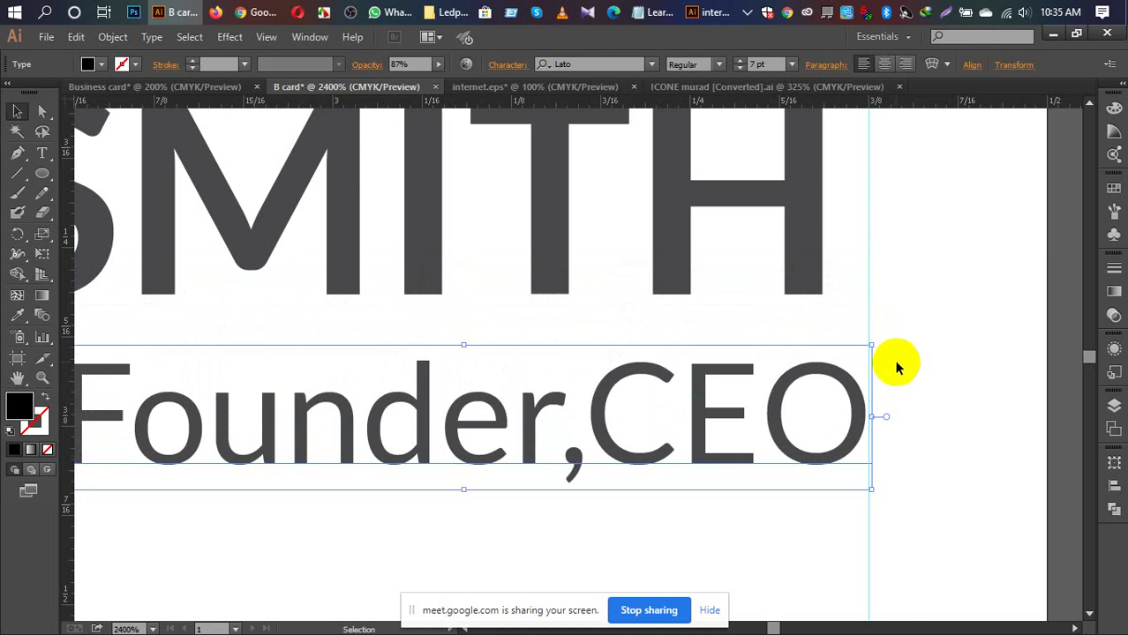
click(557, 175)
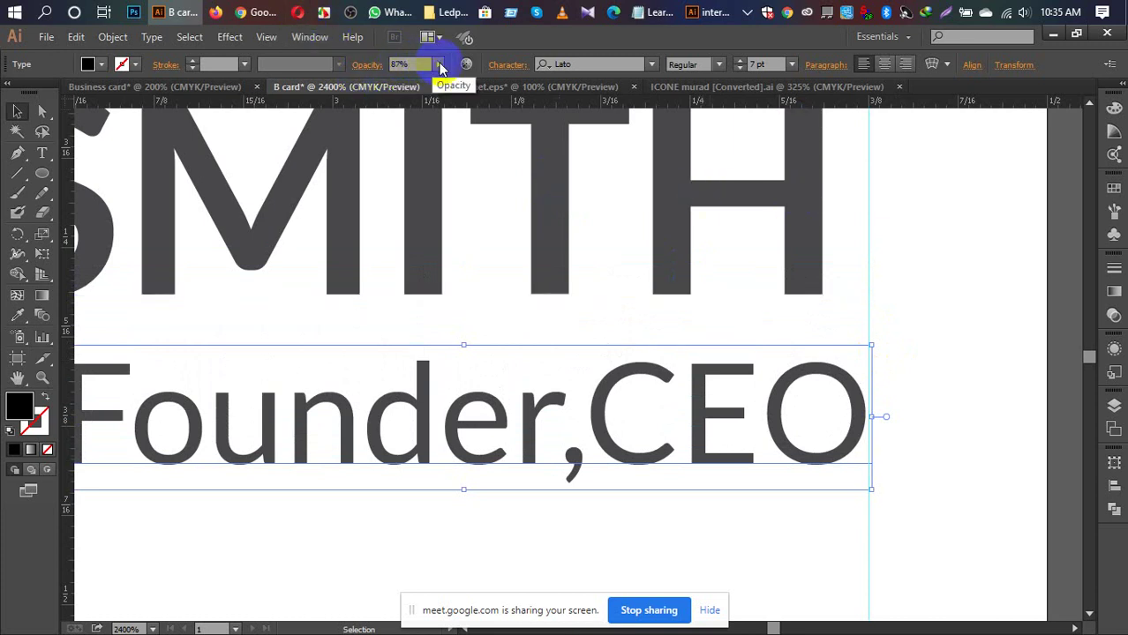
Step: Fade the Founder,CEO title to 54% opacity
drag(441, 69, 431, 67)
key(Down)
key(Down)
key(Down)
key(Down)
key(Down)
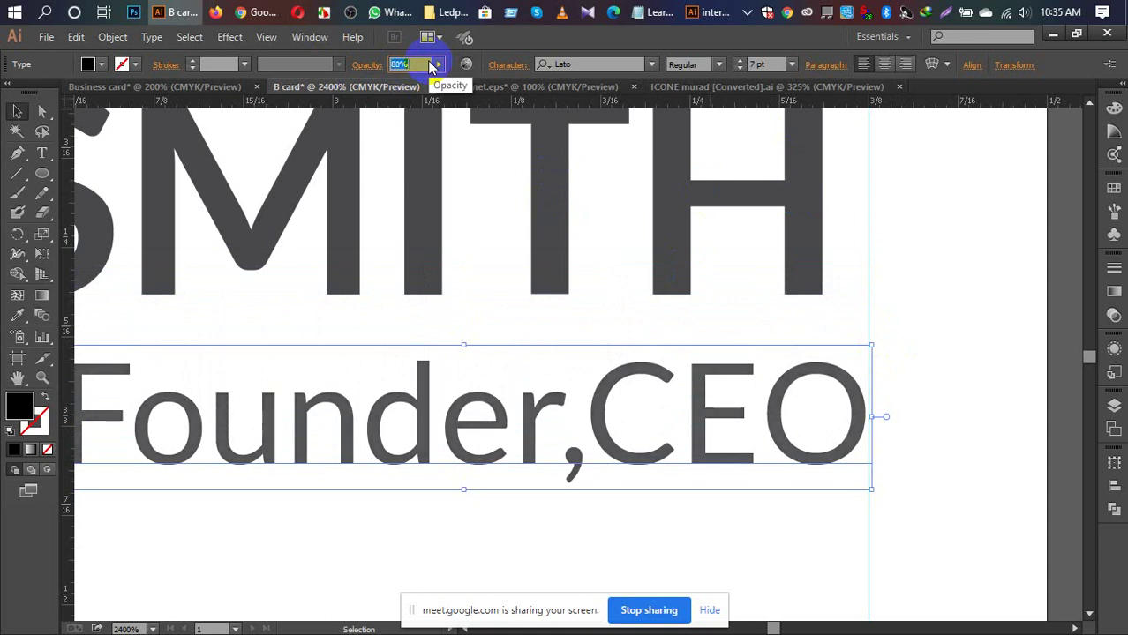
key(Down)
key(Down)
key(Down)
key(Down)
key(Down)
key(Down)
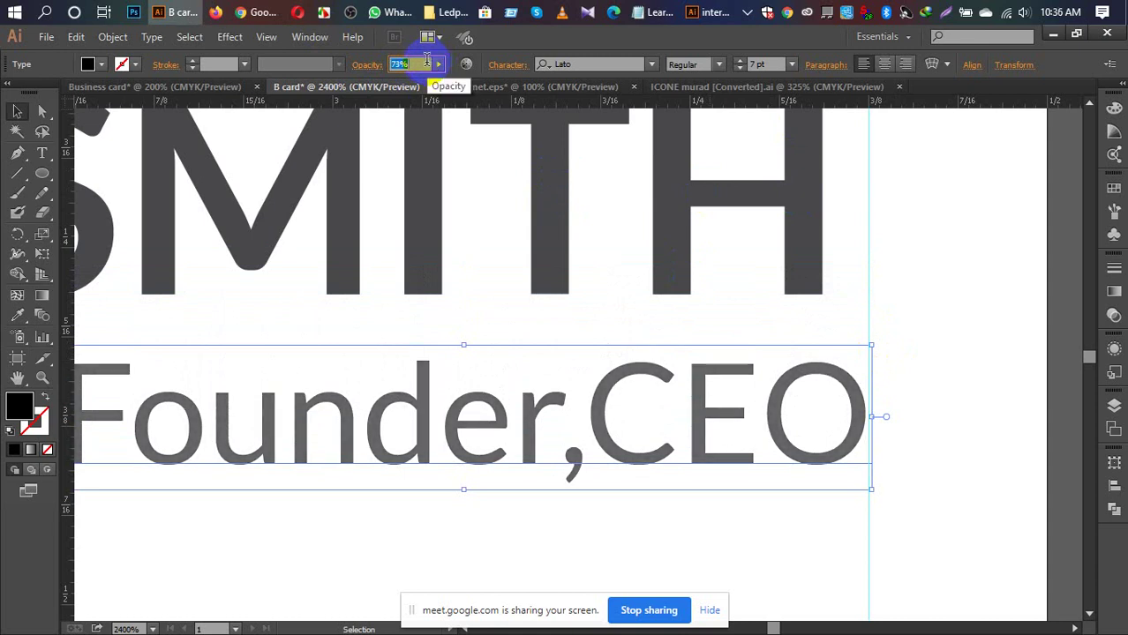
key(Down)
key(Down)
key(Down)
key(Down)
key(Down)
key(Down)
key(Down)
key(Down)
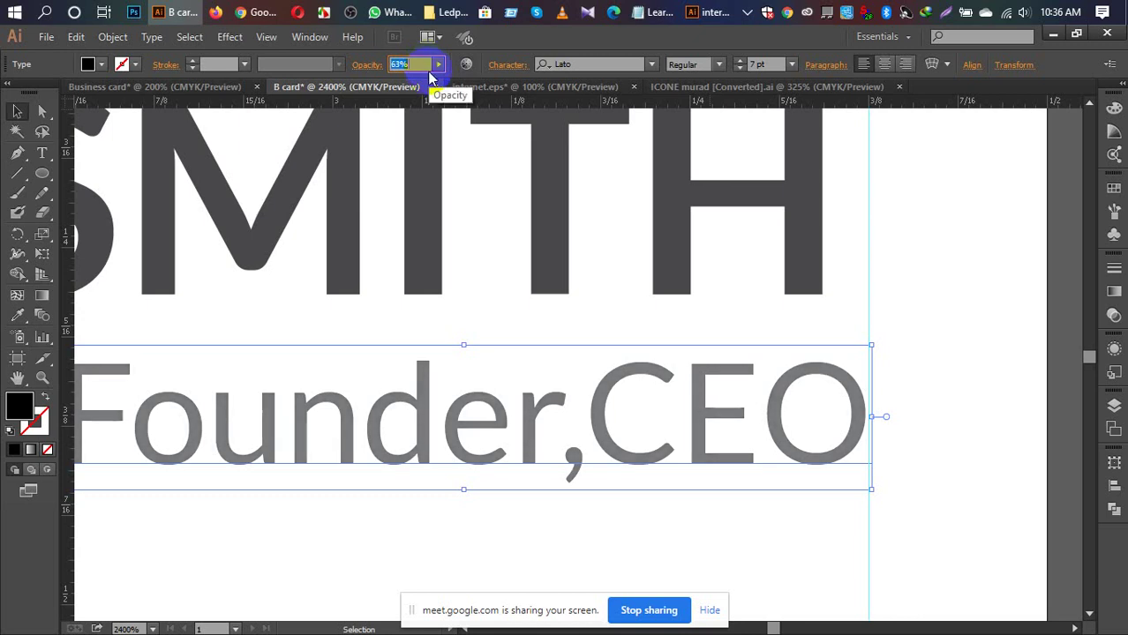
key(Down)
key(Down)
key(Down)
key(Down)
key(Down)
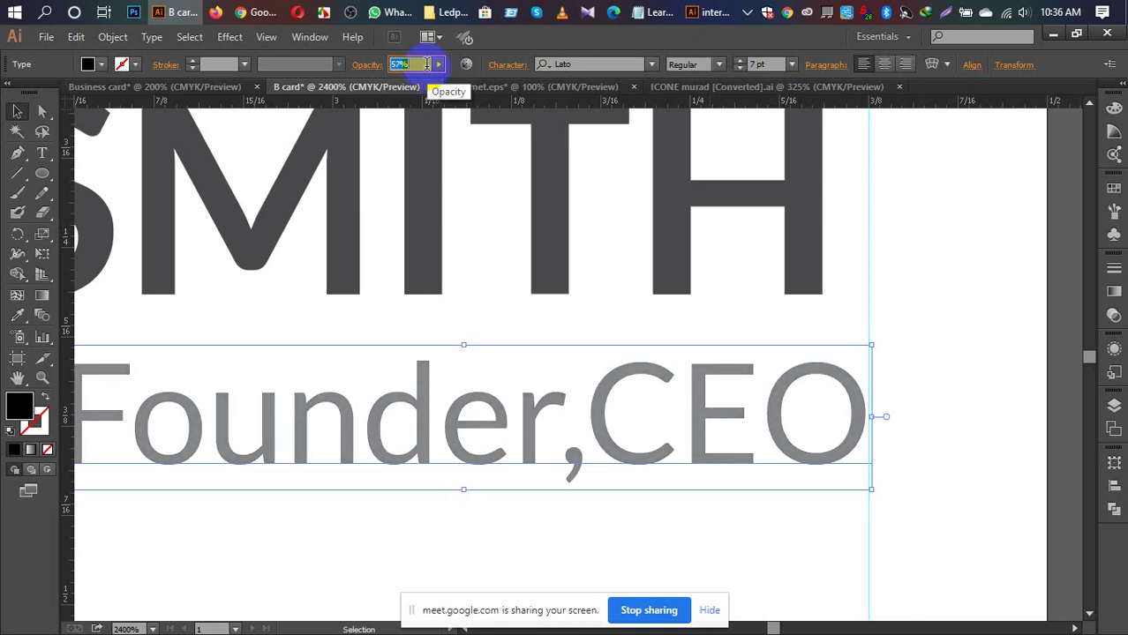
key(Down)
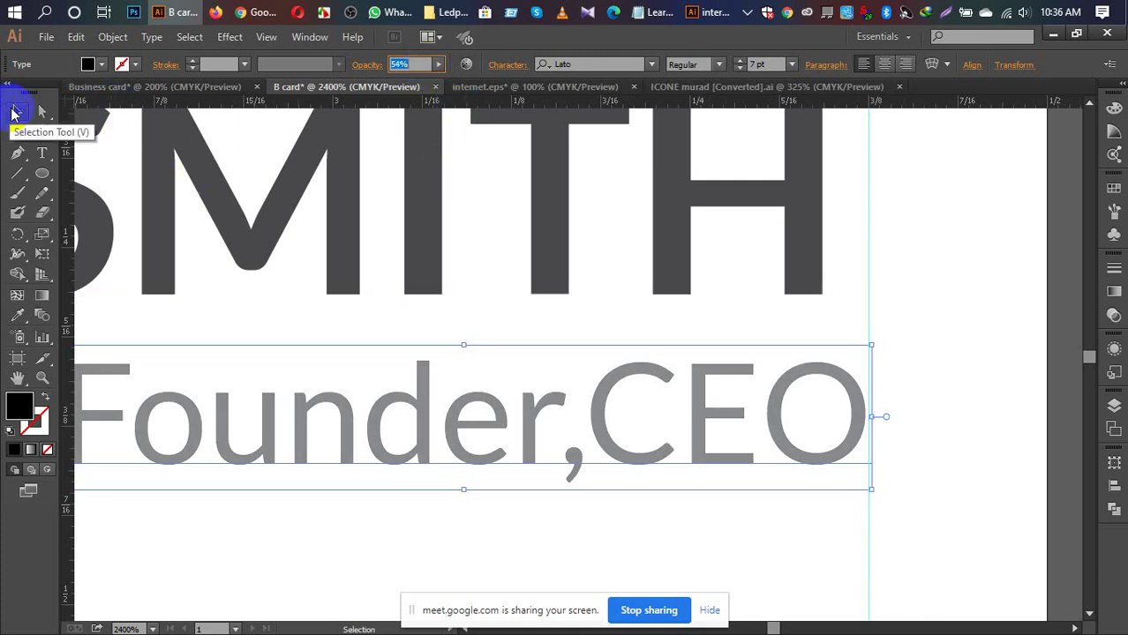
Step: Nudge SMITH slightly to the right
click(13, 113)
click(892, 307)
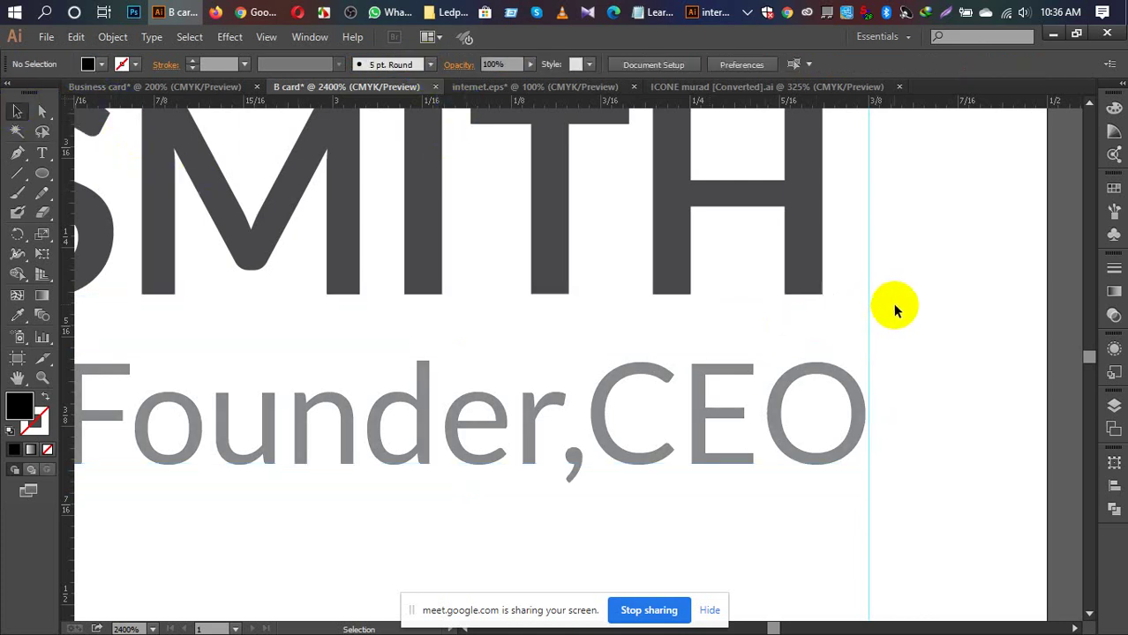
scroll(893, 305, up, 5)
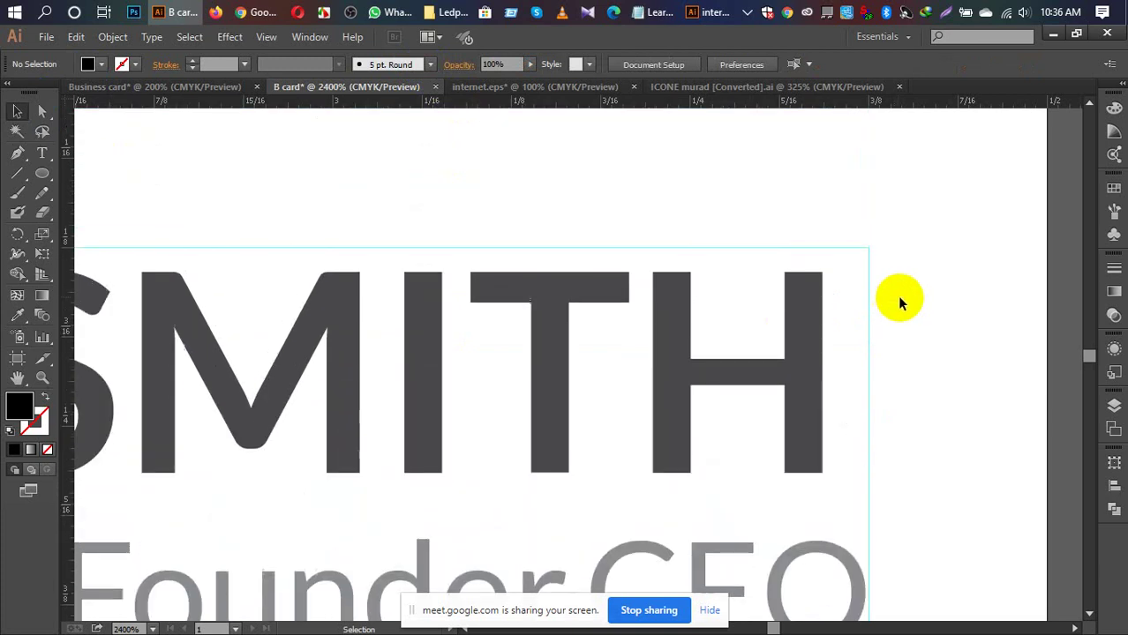
drag(676, 351, 721, 327)
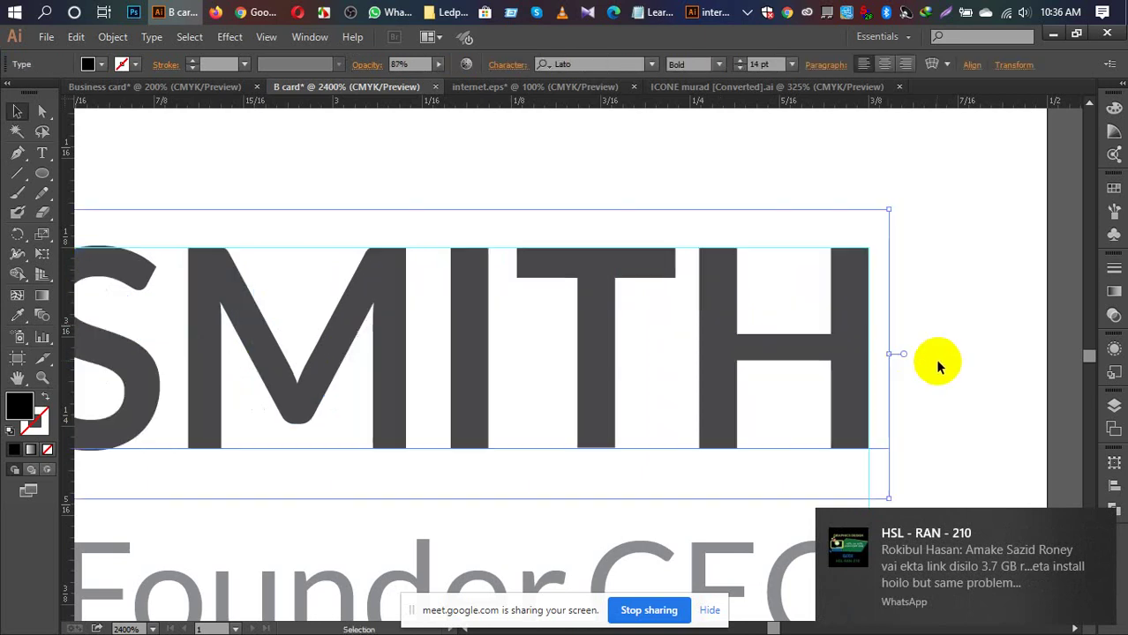
click(936, 366)
Step: Shift Founder,CEO so its right edge lines up with SMITH's
scroll(926, 358, down, 1)
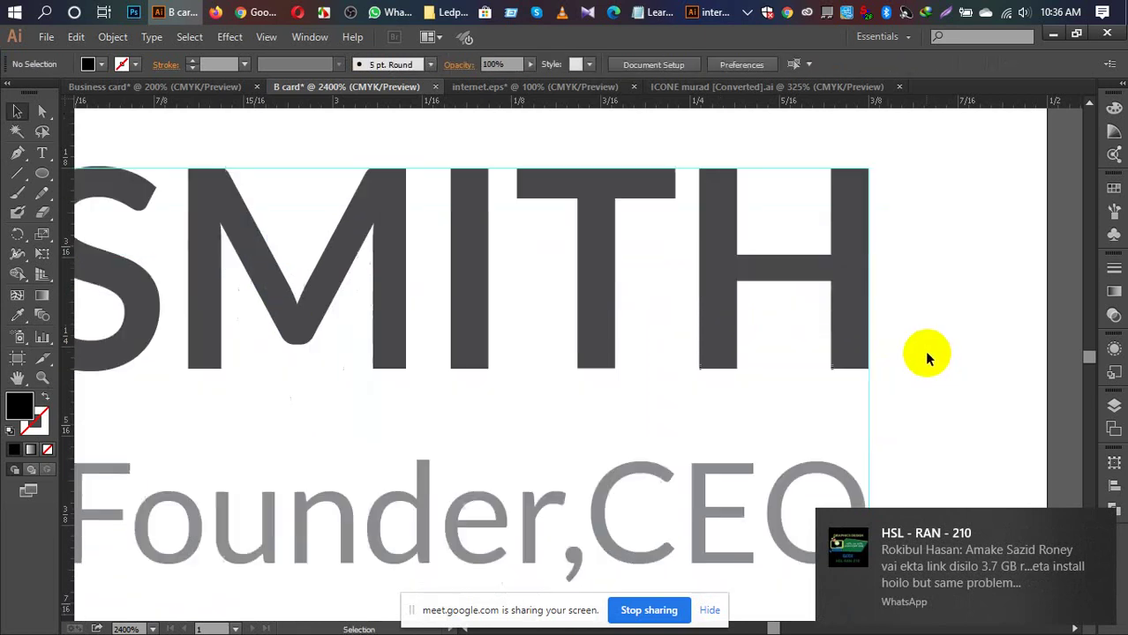
click(1097, 522)
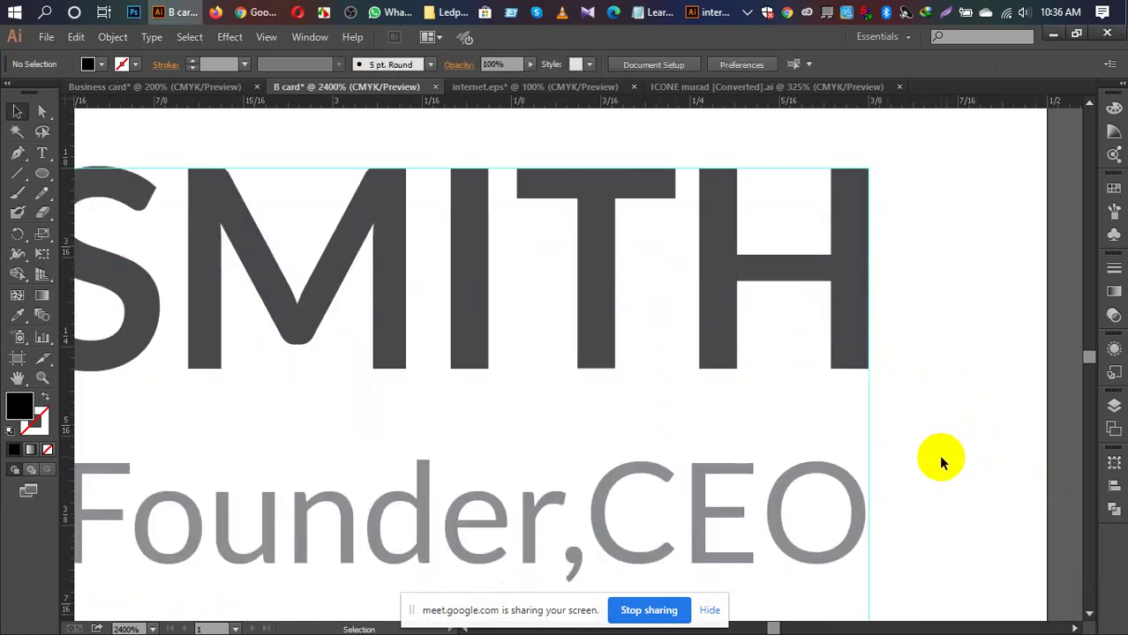
click(810, 474)
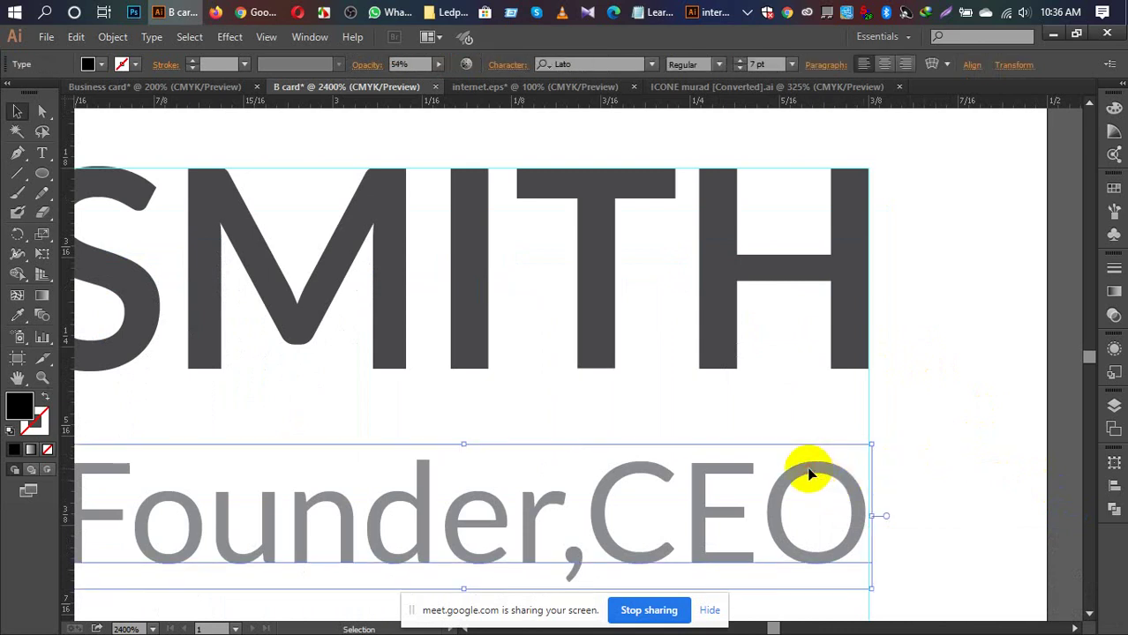
key(Right)
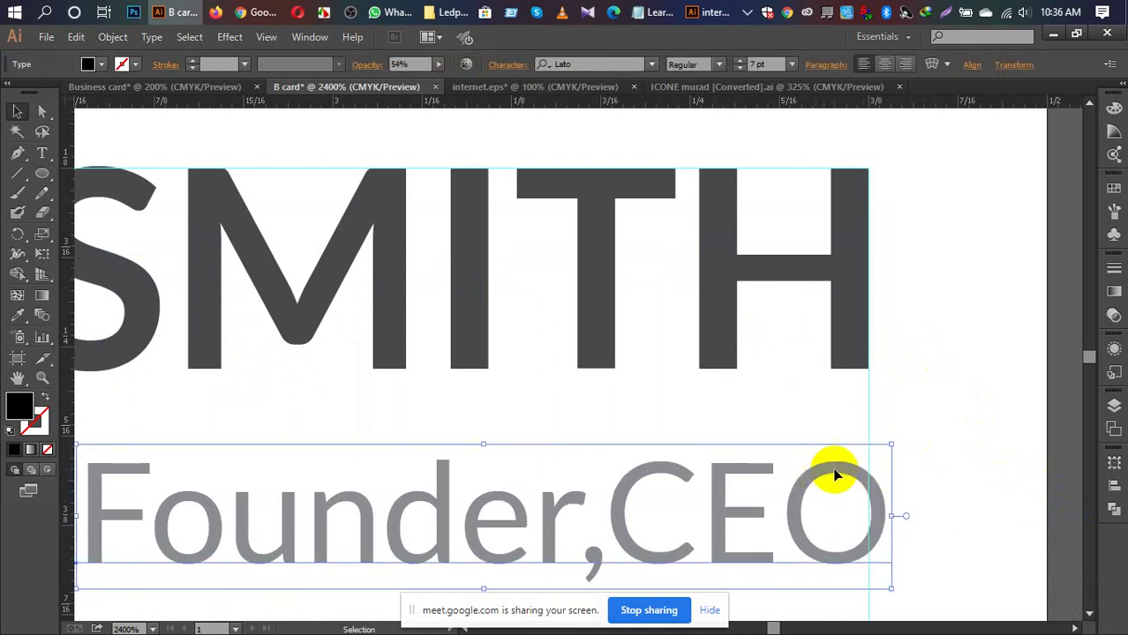
drag(836, 476, 819, 474)
click(931, 432)
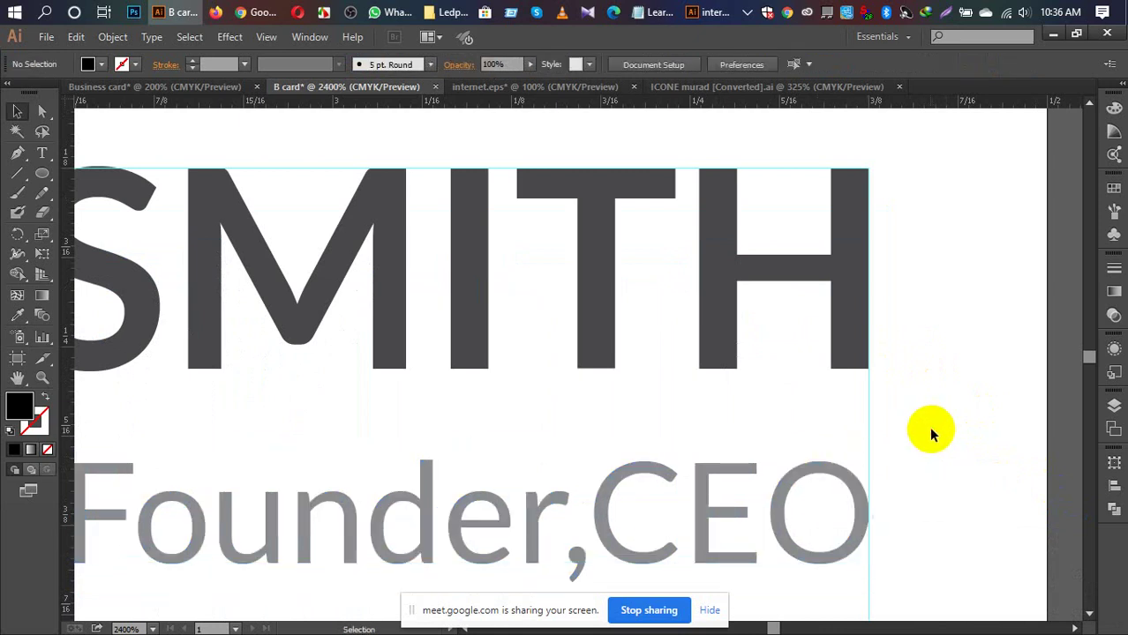
Step: Zoom out to the full card and try sampling a colour onto the phone icon
key(ctrl+0)
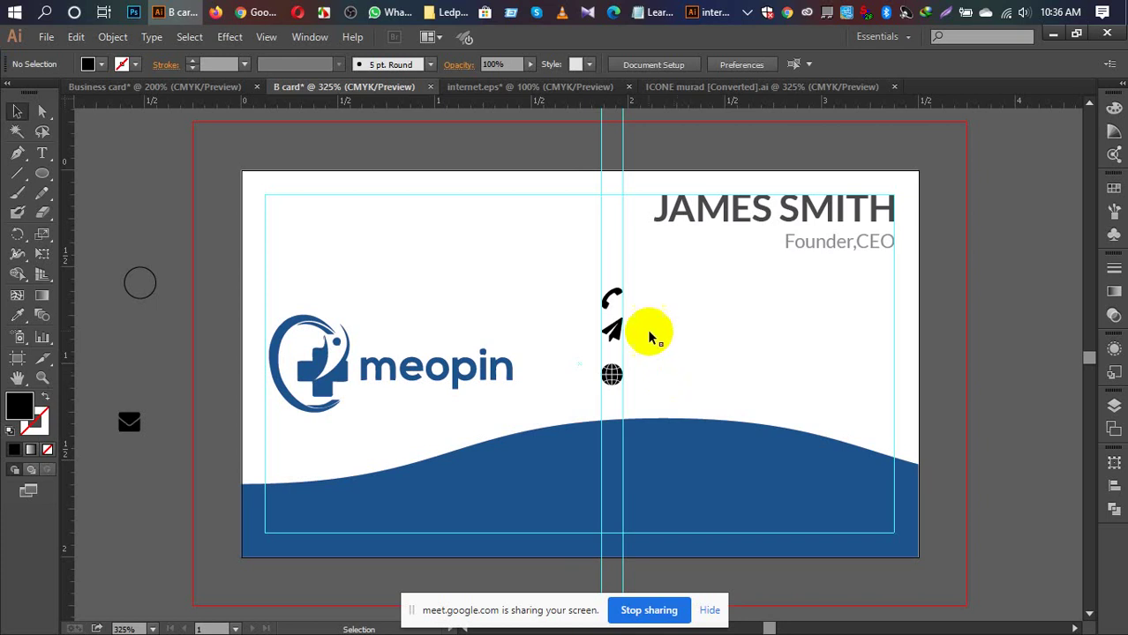
click(613, 301)
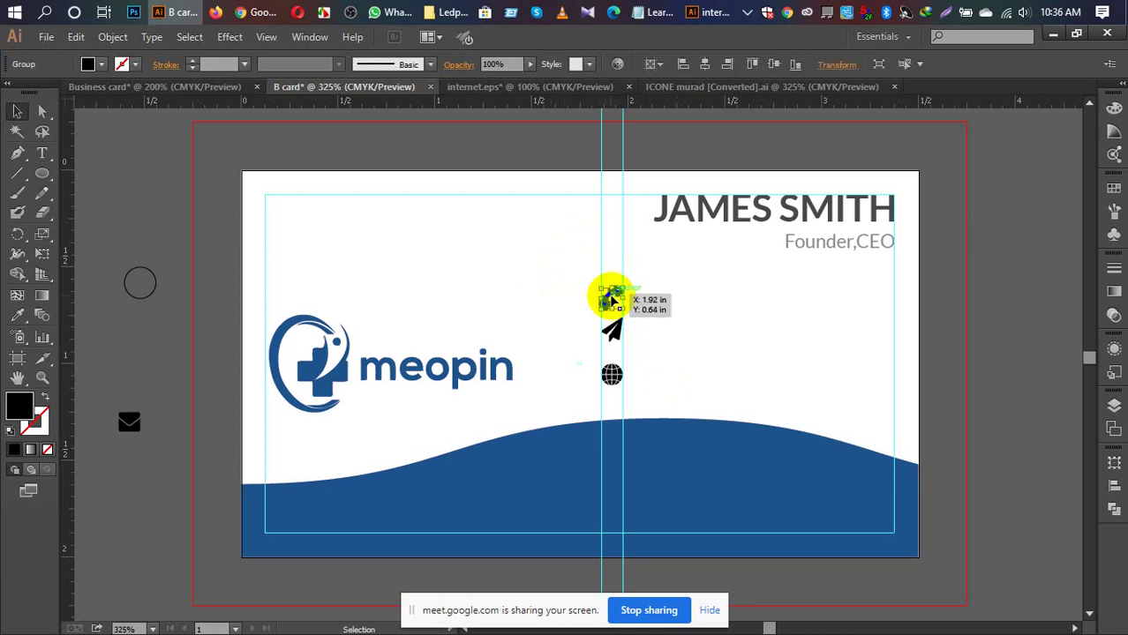
key(i)
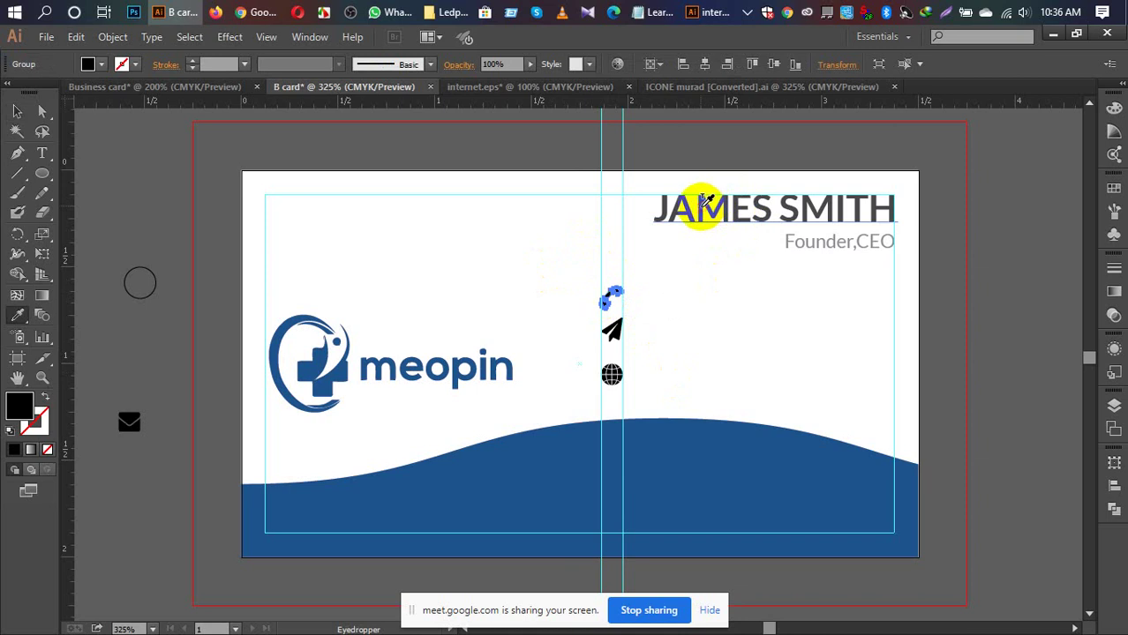
key(v)
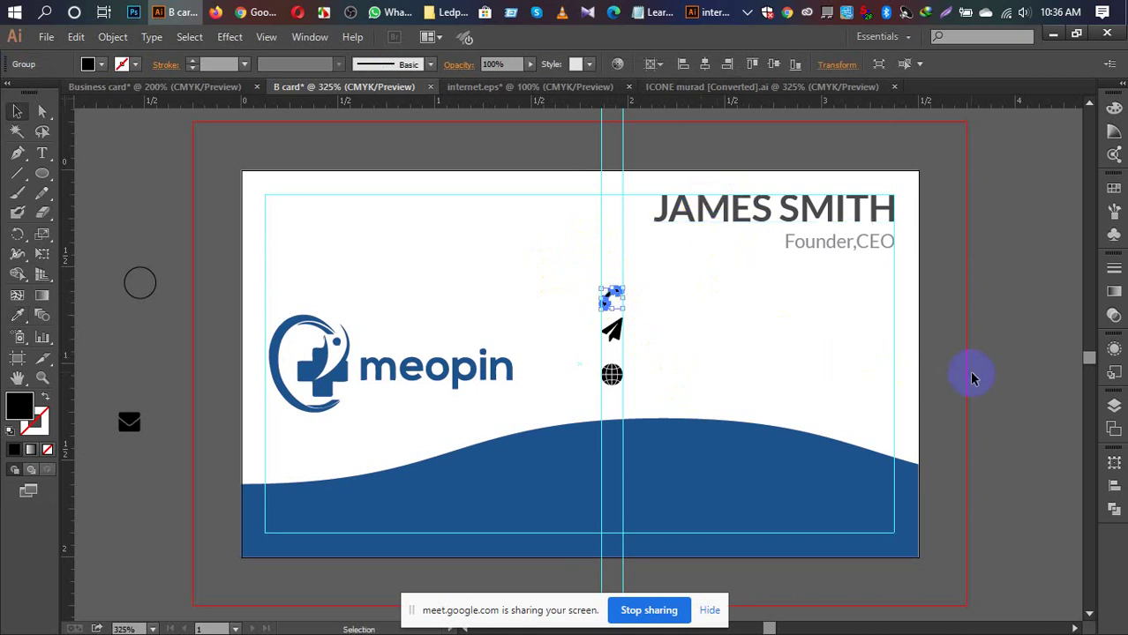
click(969, 373)
Step: Expand the phone icon's appearance into plain shapes via Object > Expand Appearance
click(610, 294)
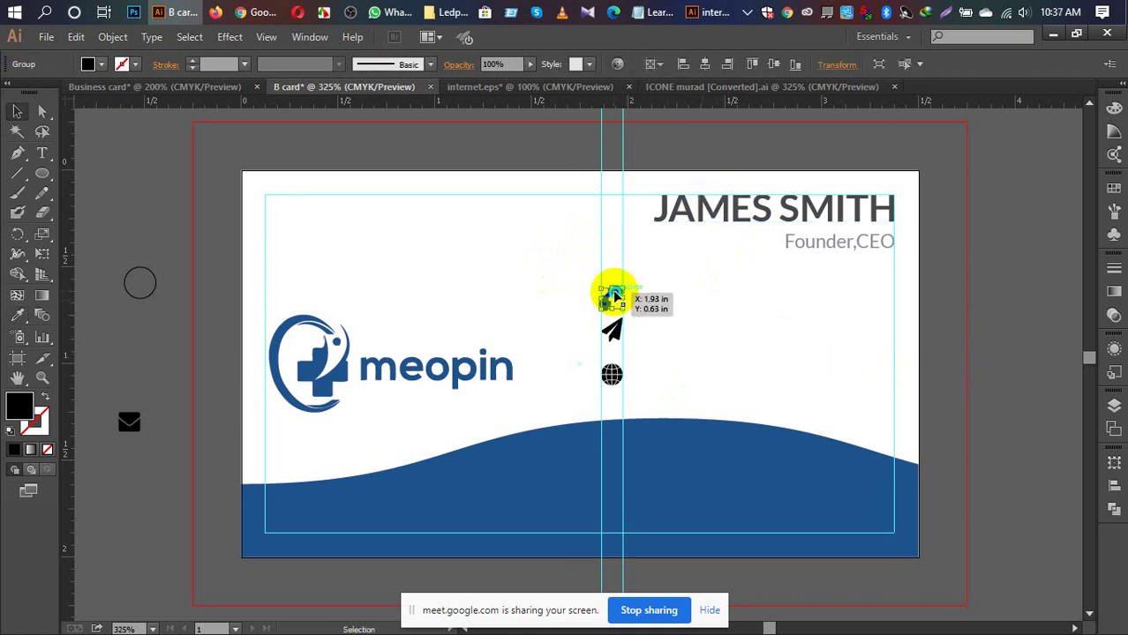
right_click(615, 296)
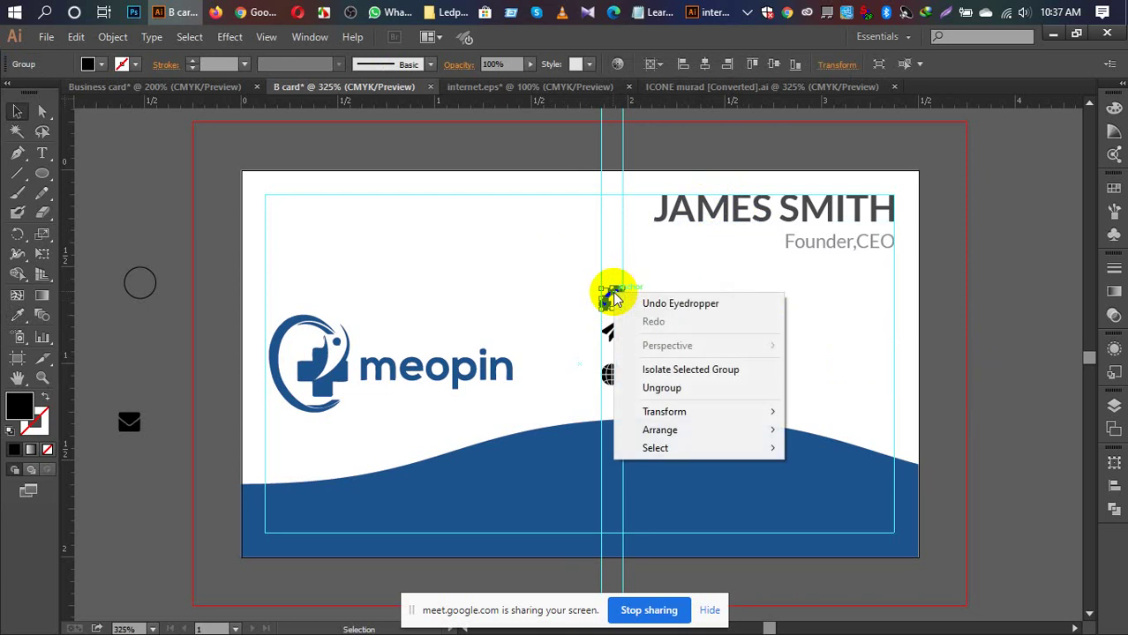
click(113, 36)
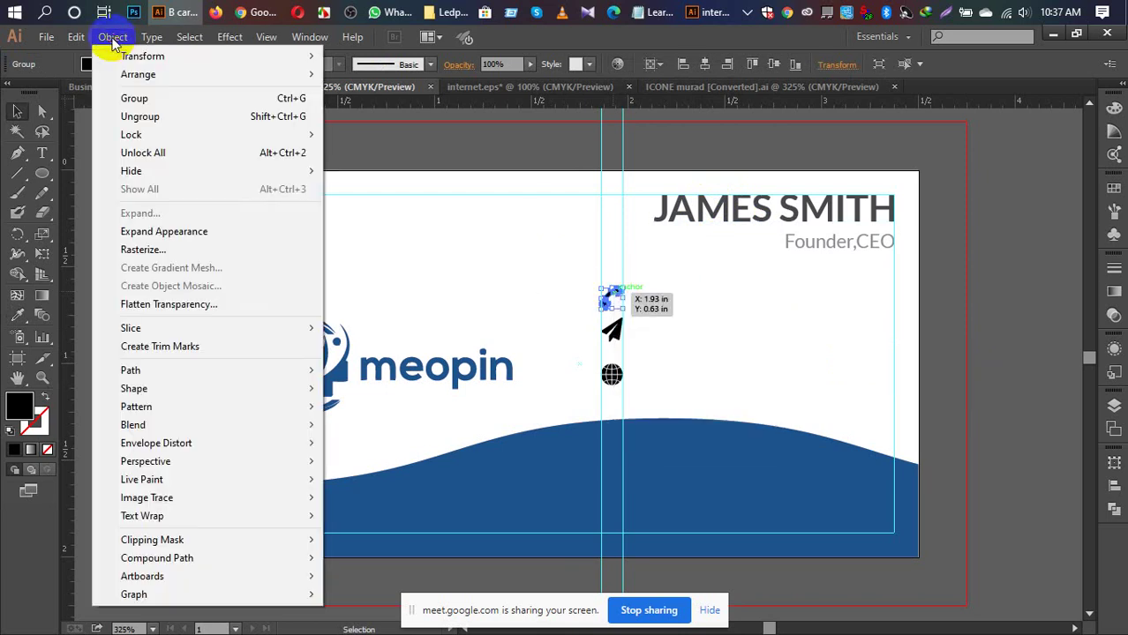
click(176, 235)
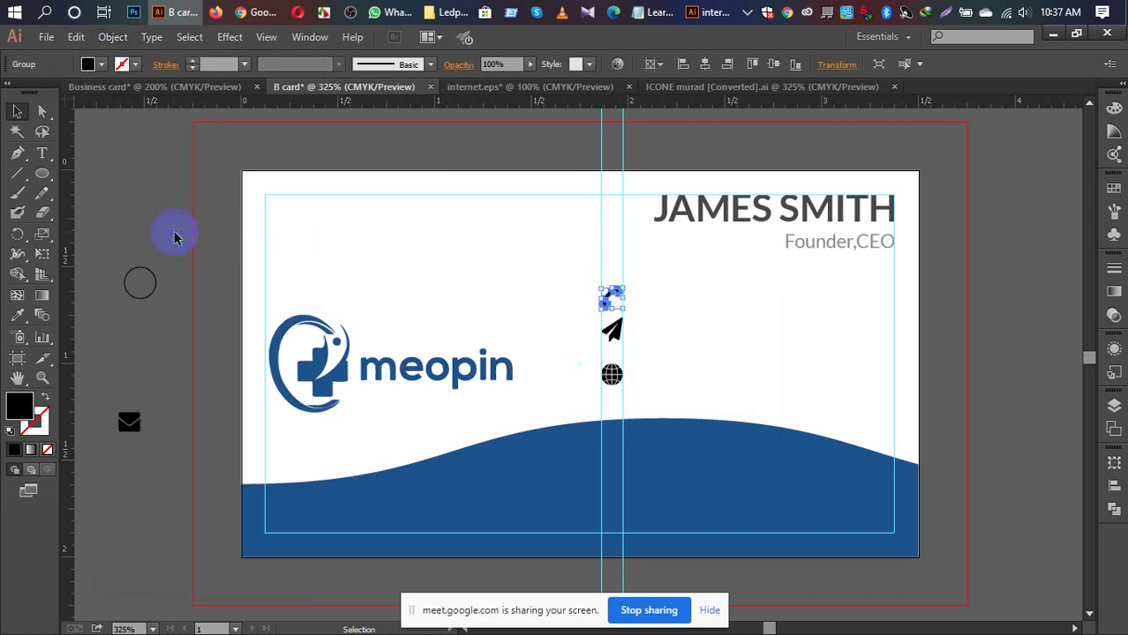
click(118, 36)
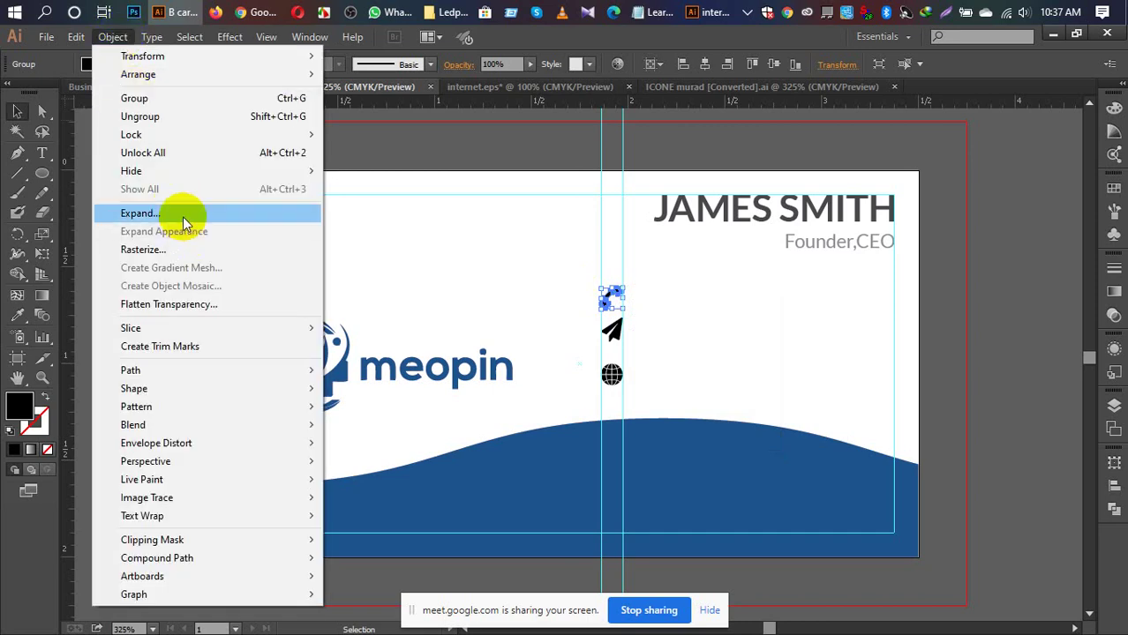
click(249, 216)
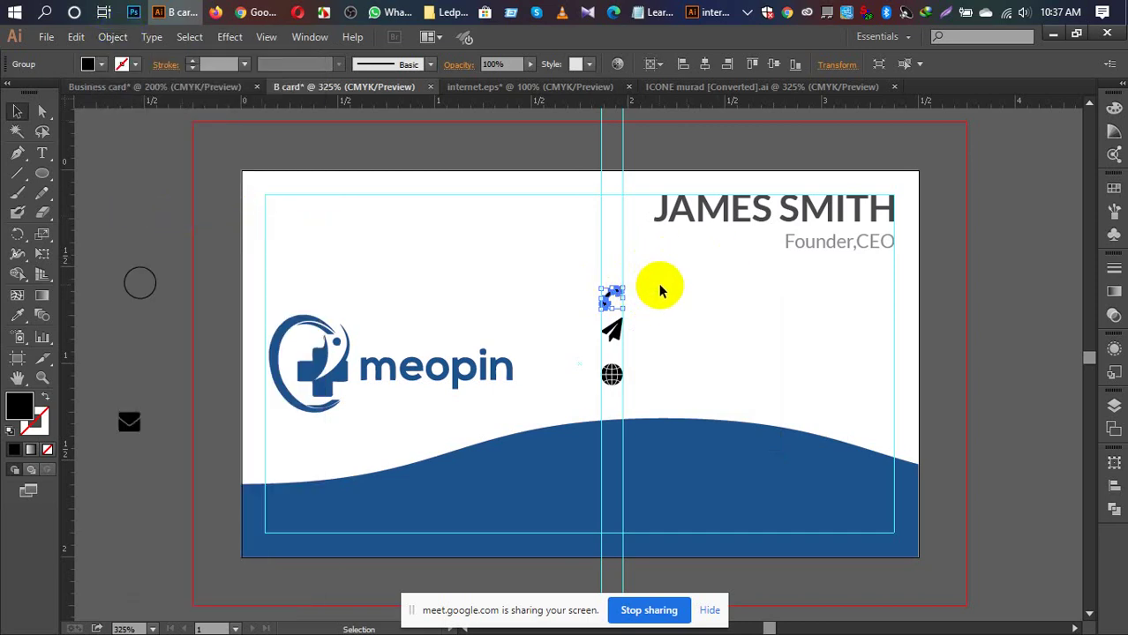
Step: Eyedropper JAMES SMITH's dark grey onto the phone icon
key(i)
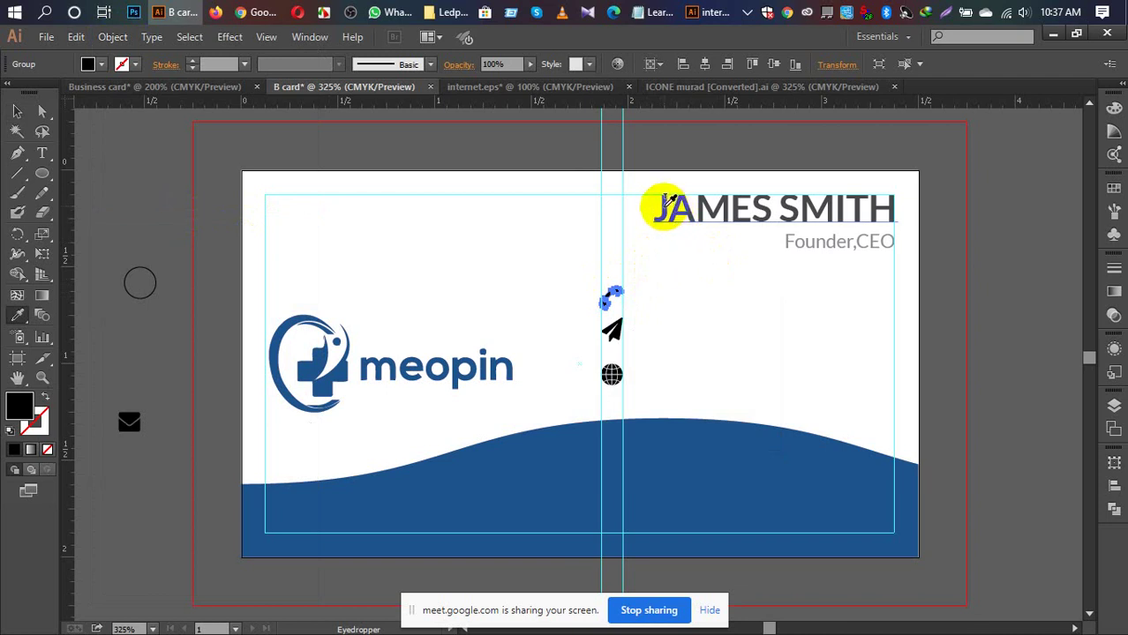
click(664, 205)
key(v)
click(982, 346)
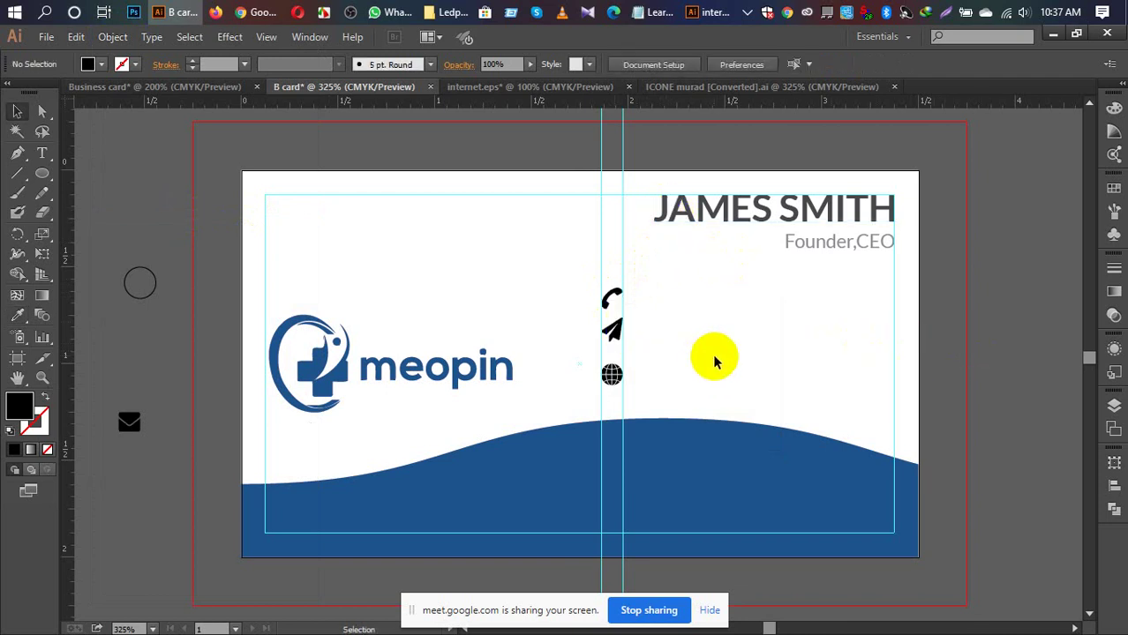
Step: Zoom in on the contact icons and set the phone icon to 87% opacity
key(ctrl+plus)
key(ctrl+plus)
key(ctrl+plus)
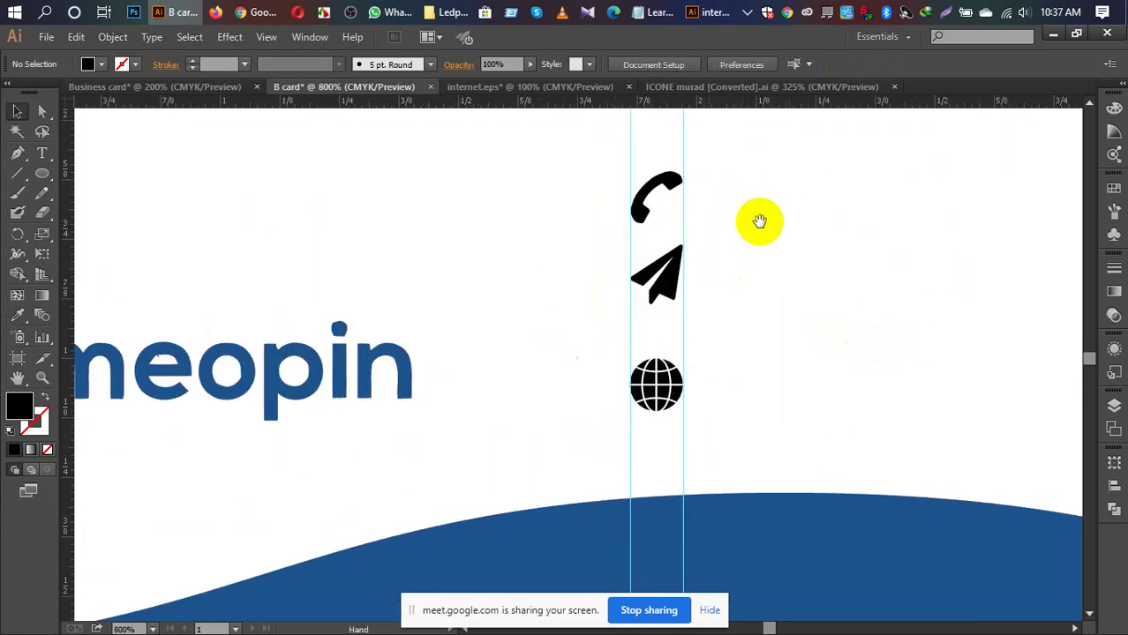
drag(756, 221, 461, 381)
drag(647, 282, 596, 353)
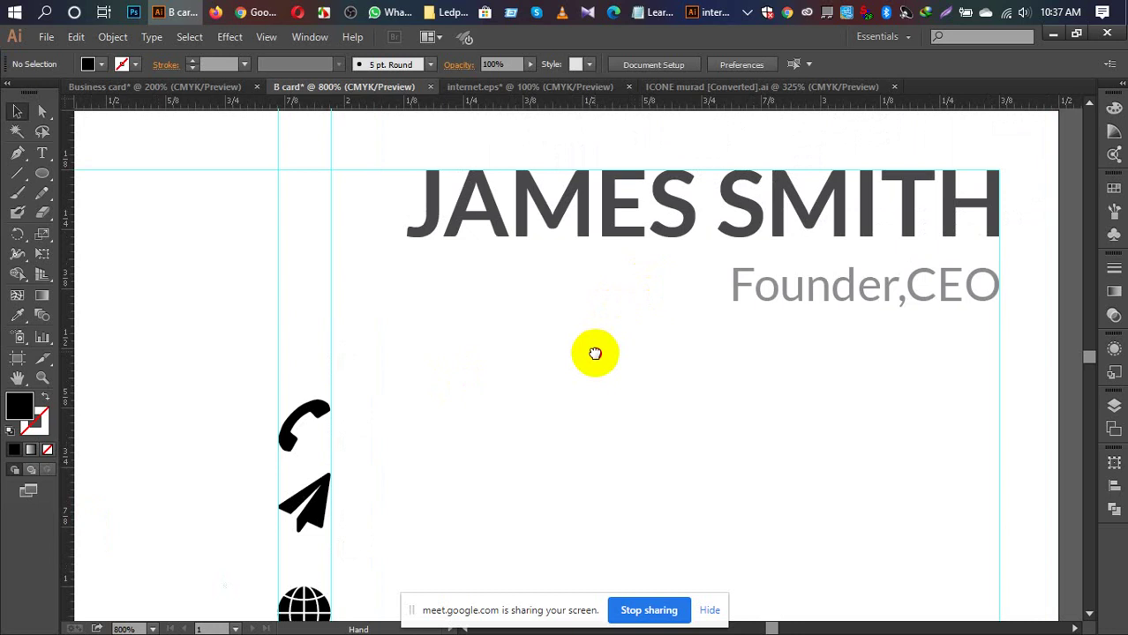
click(544, 210)
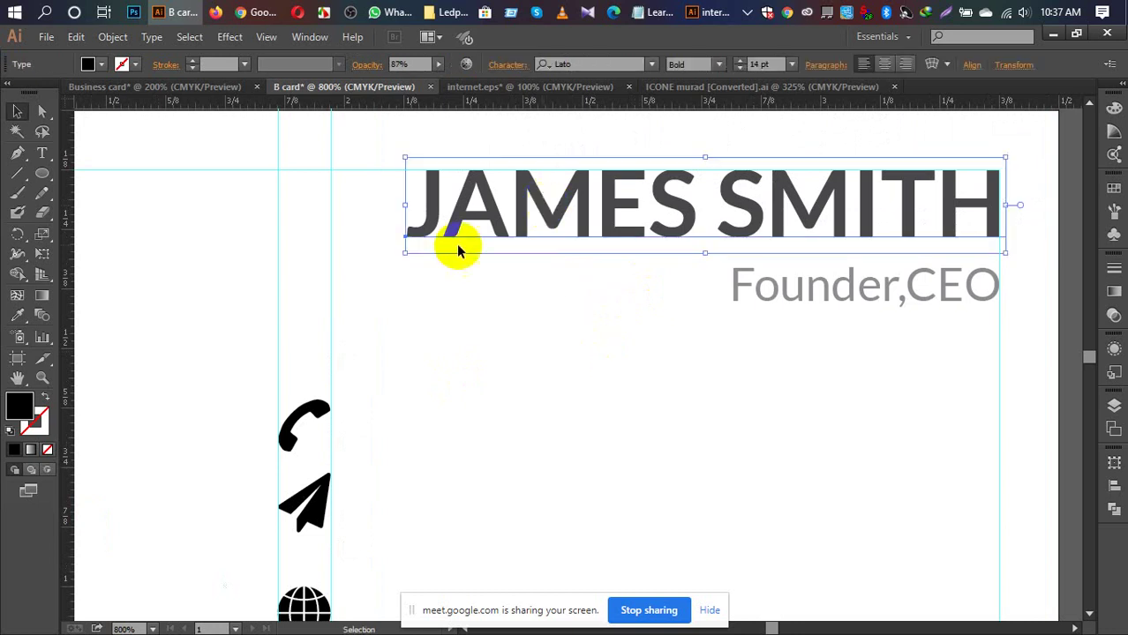
click(314, 415)
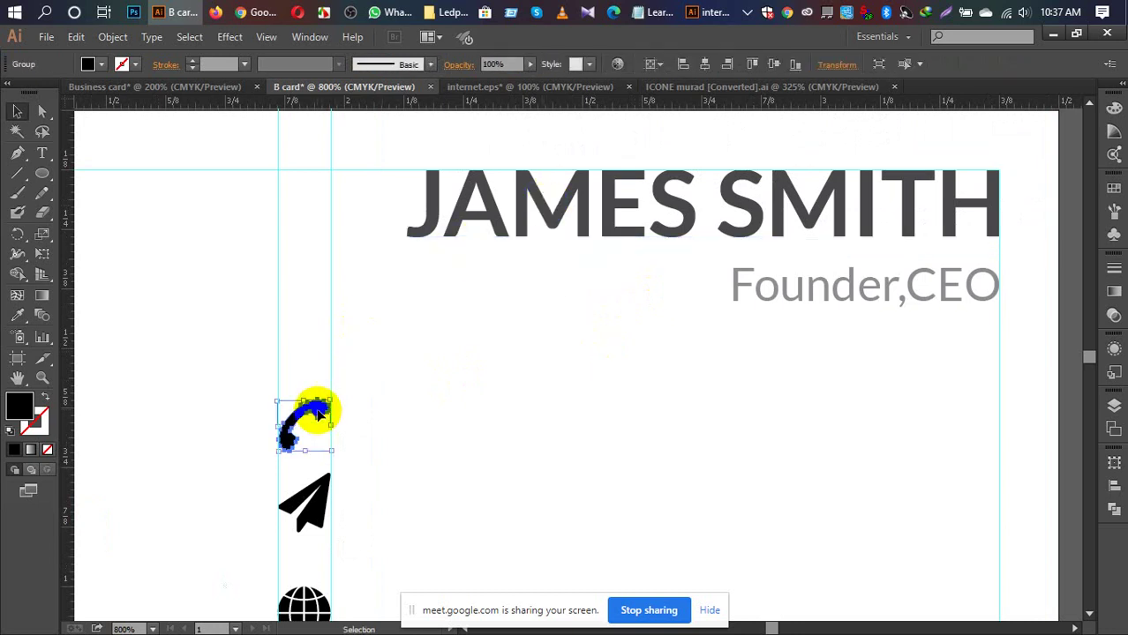
click(503, 65)
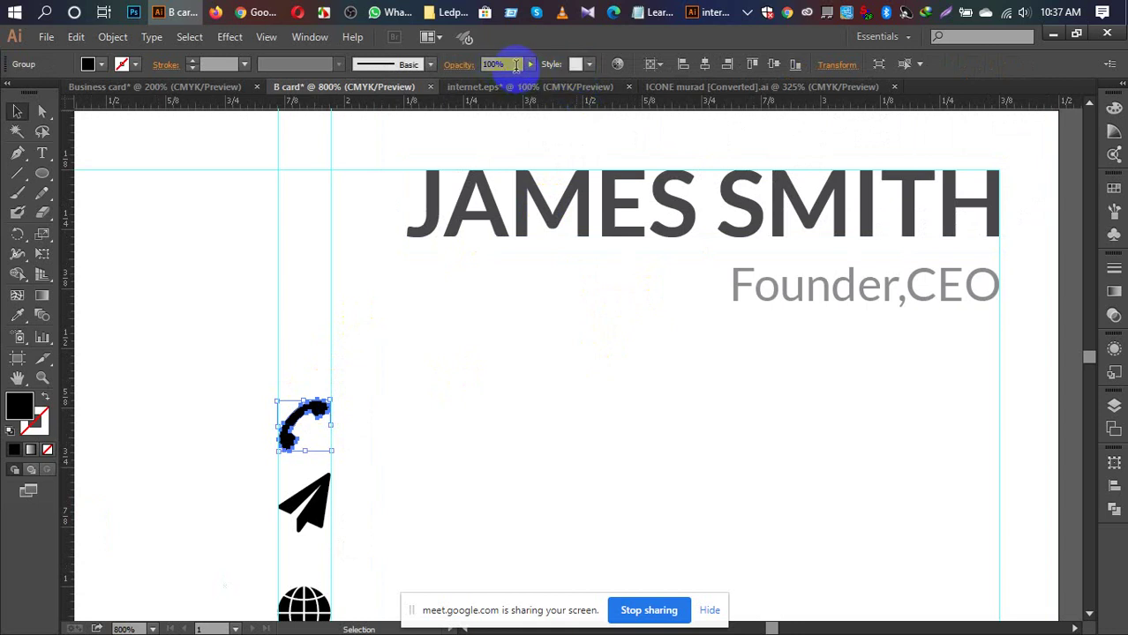
click(21, 316)
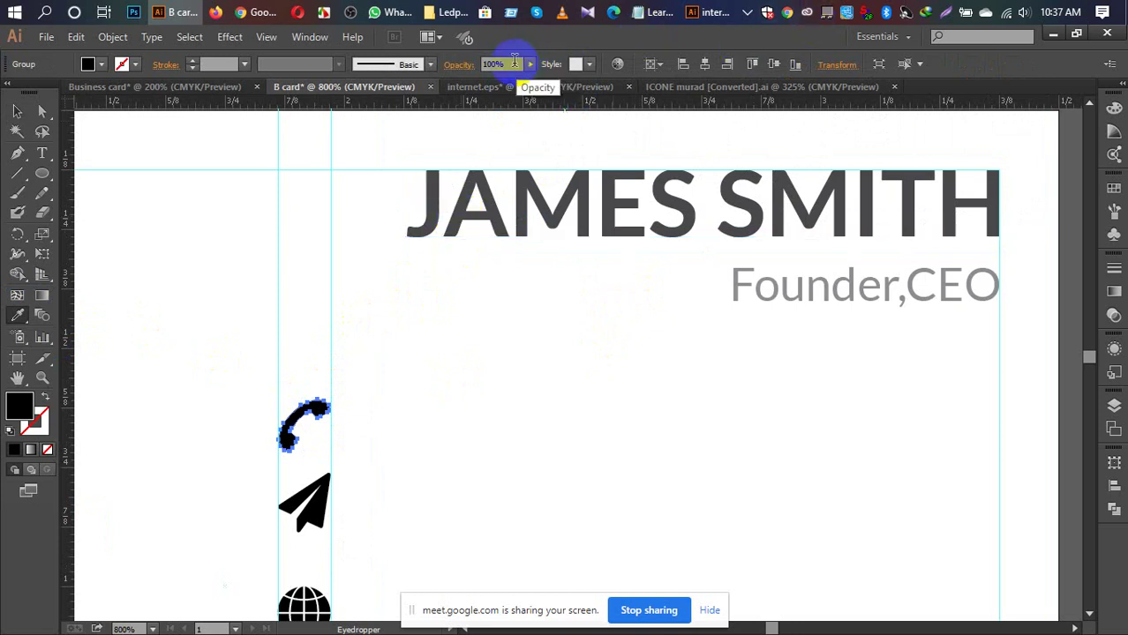
click(519, 64)
click(481, 63)
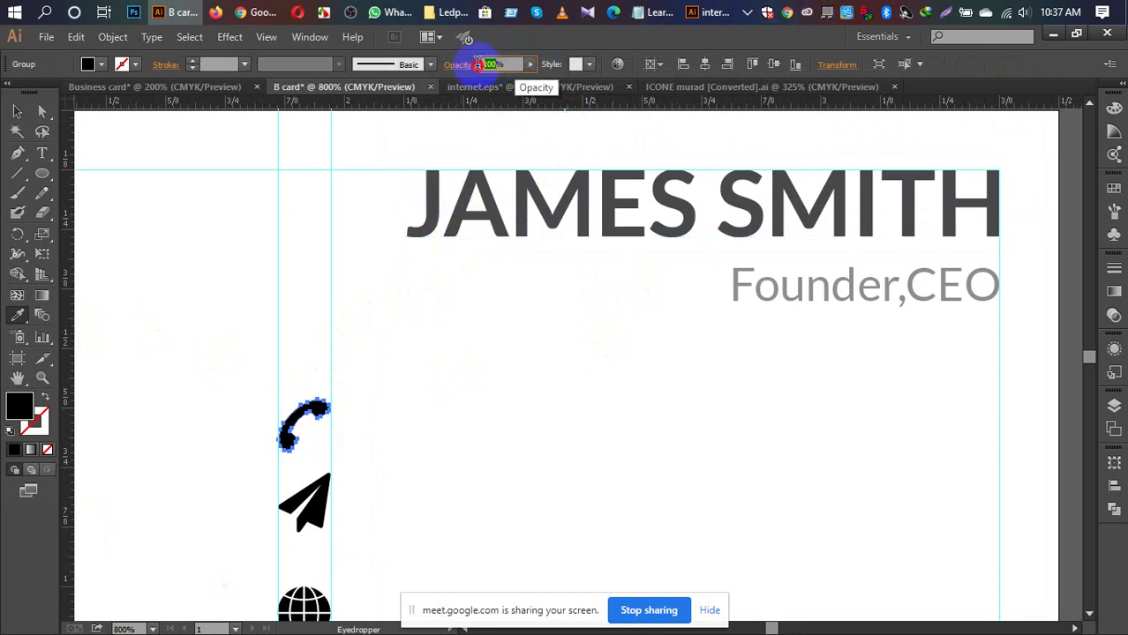
text(87)
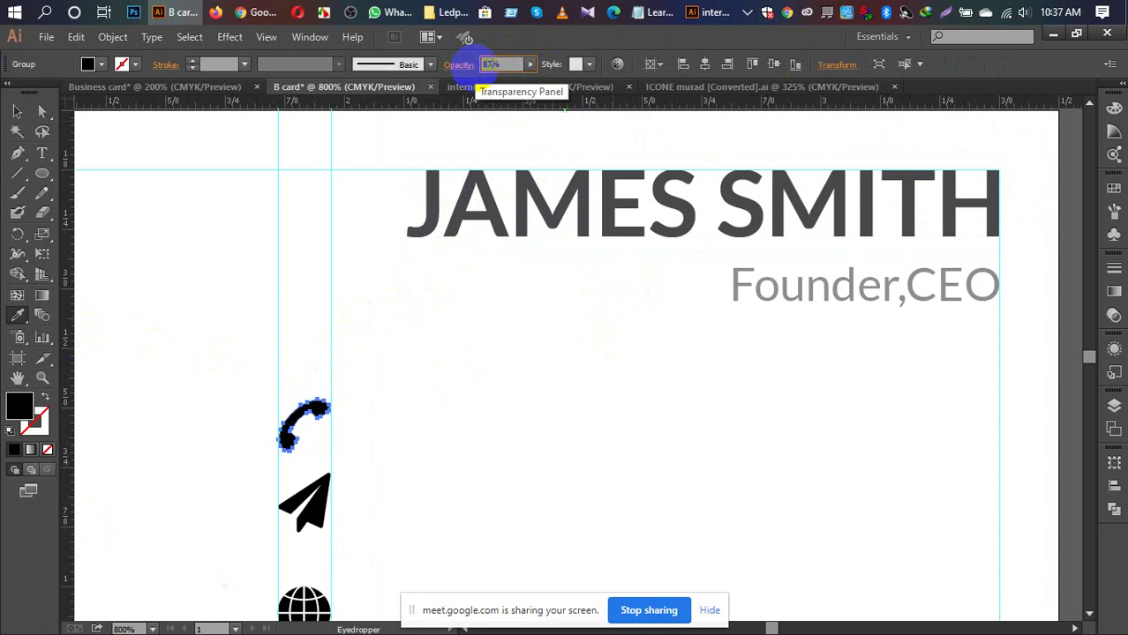
text(7)
click(17, 110)
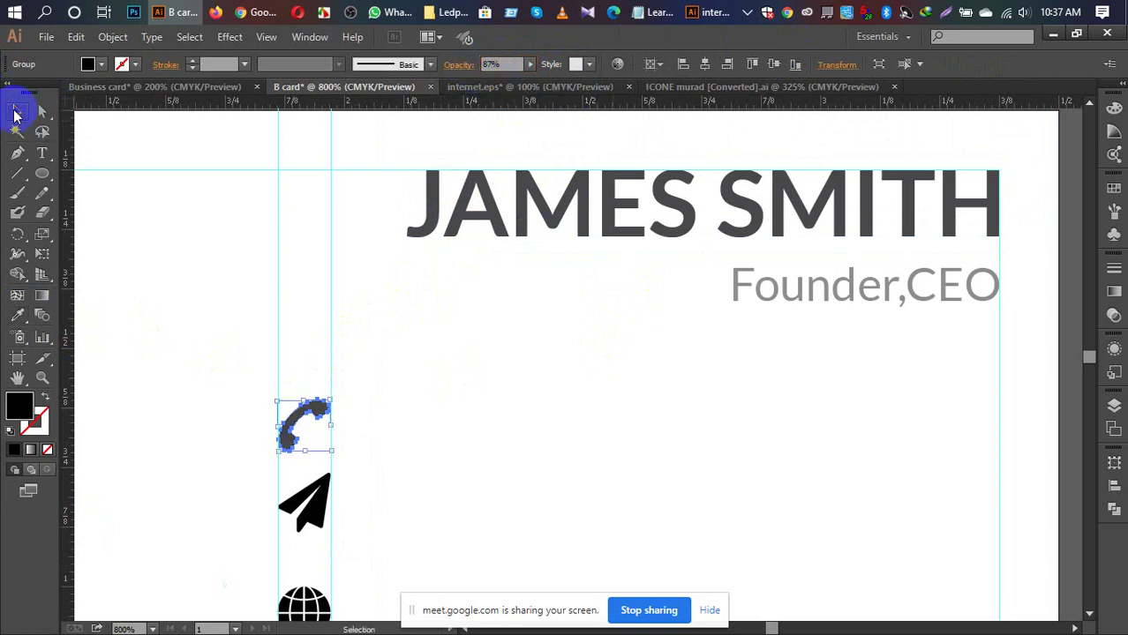
click(186, 256)
Step: Eyedropper the phone's grey onto the paper-plane icon and set it to 87% opacity
scroll(187, 255, down, 4)
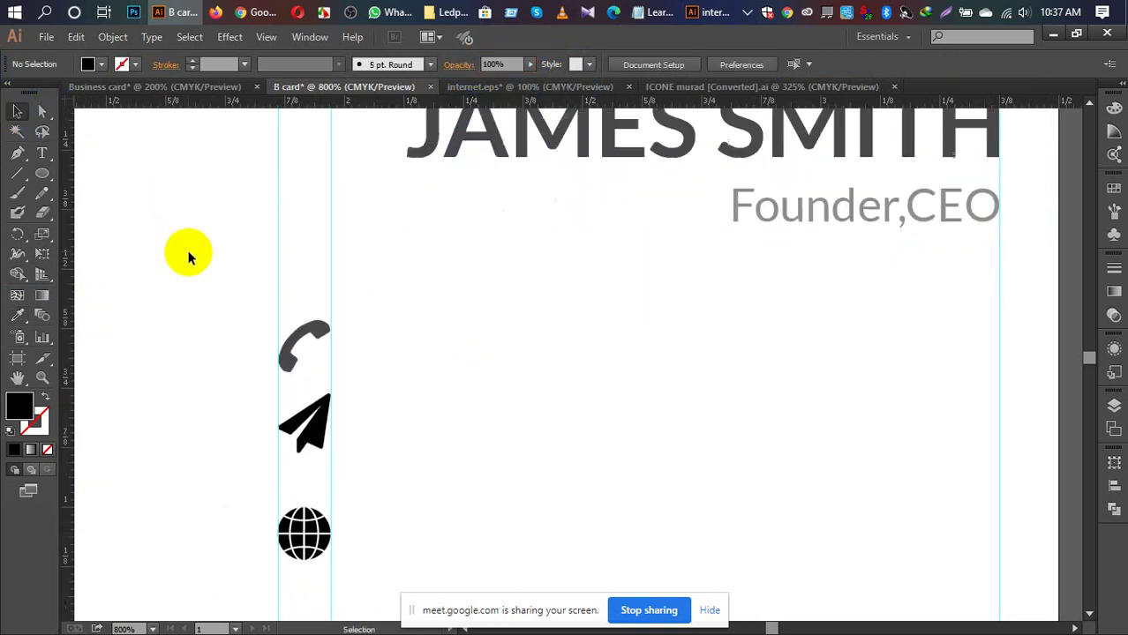
scroll(187, 255, up, 3)
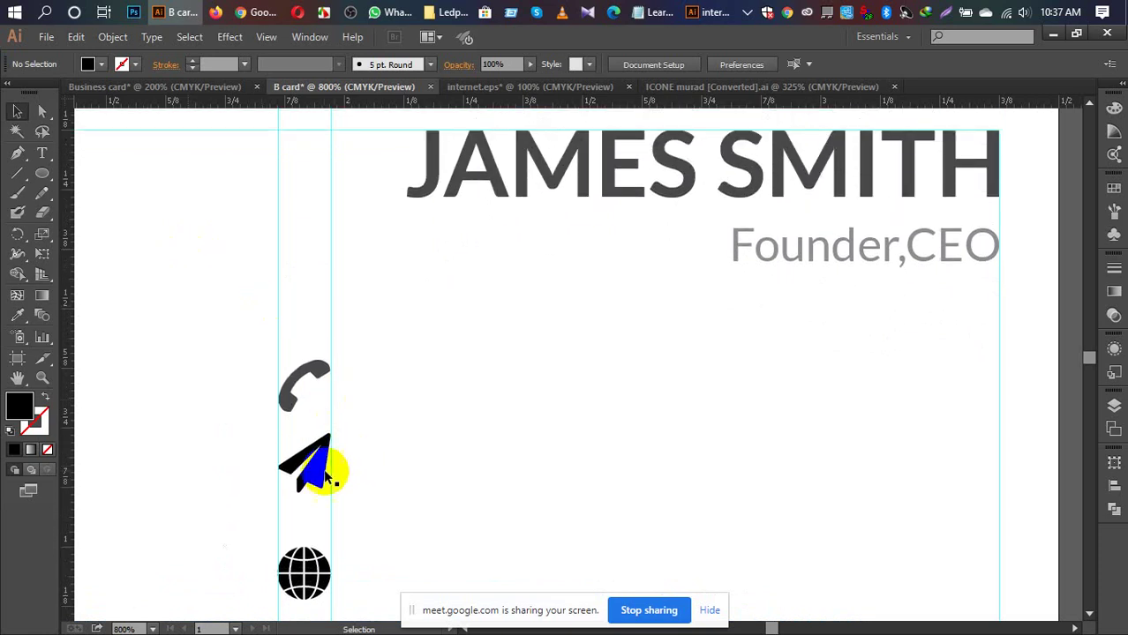
click(316, 470)
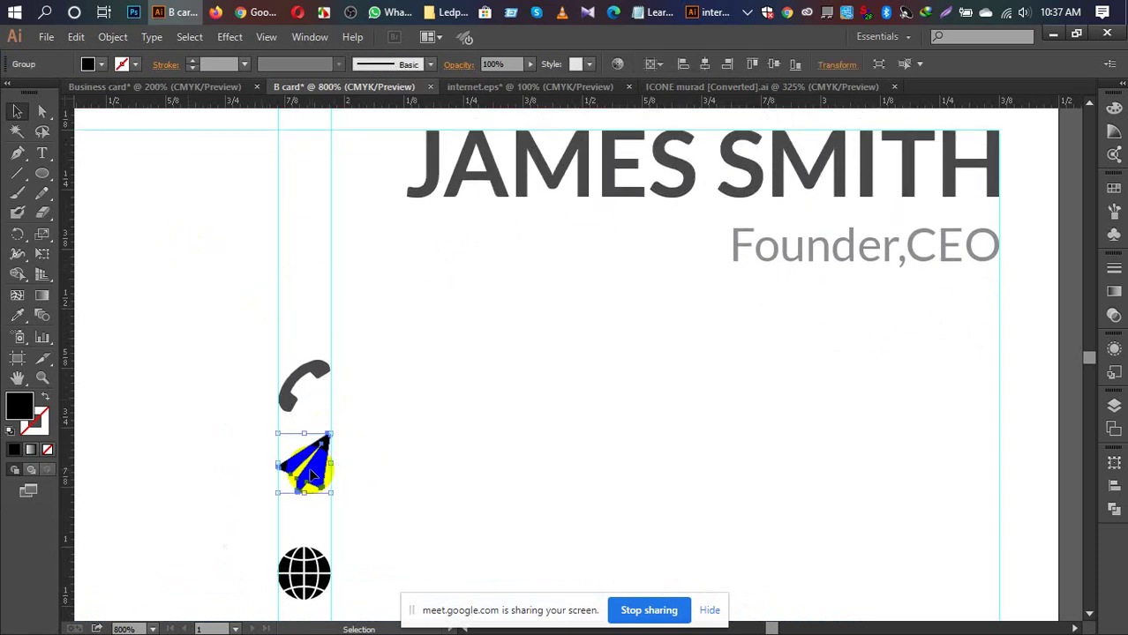
key(i)
click(320, 390)
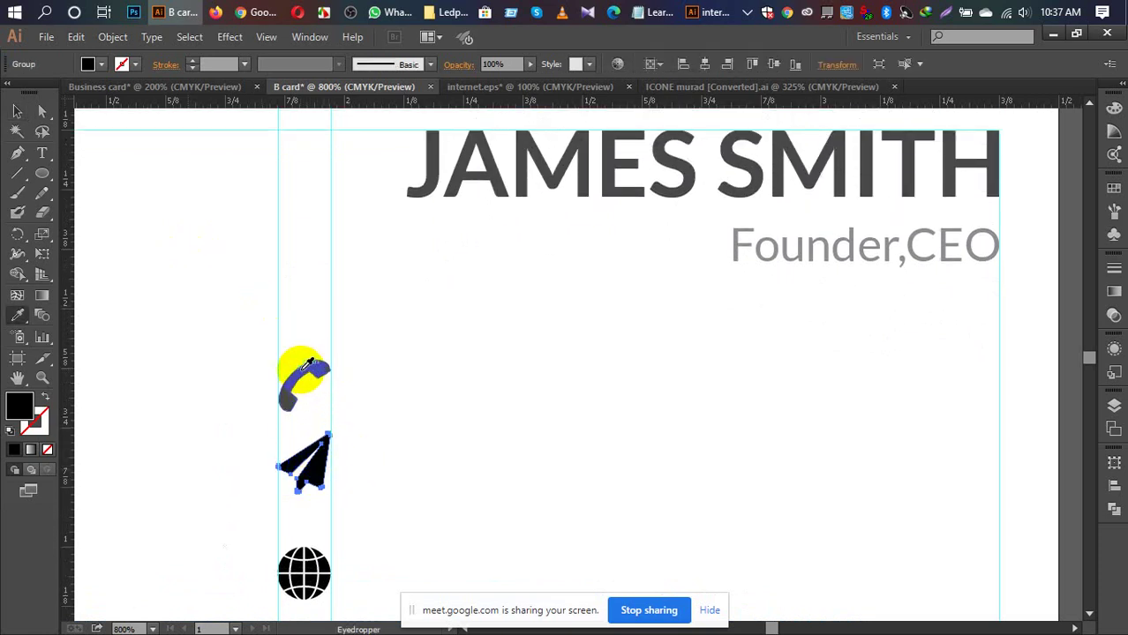
key(v)
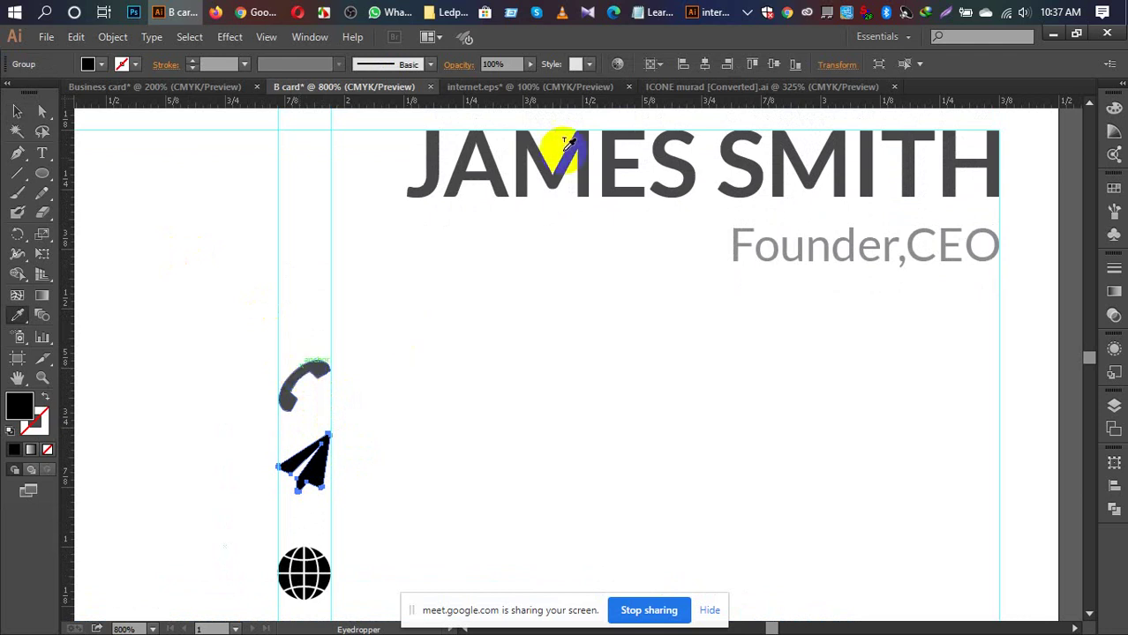
click(492, 65)
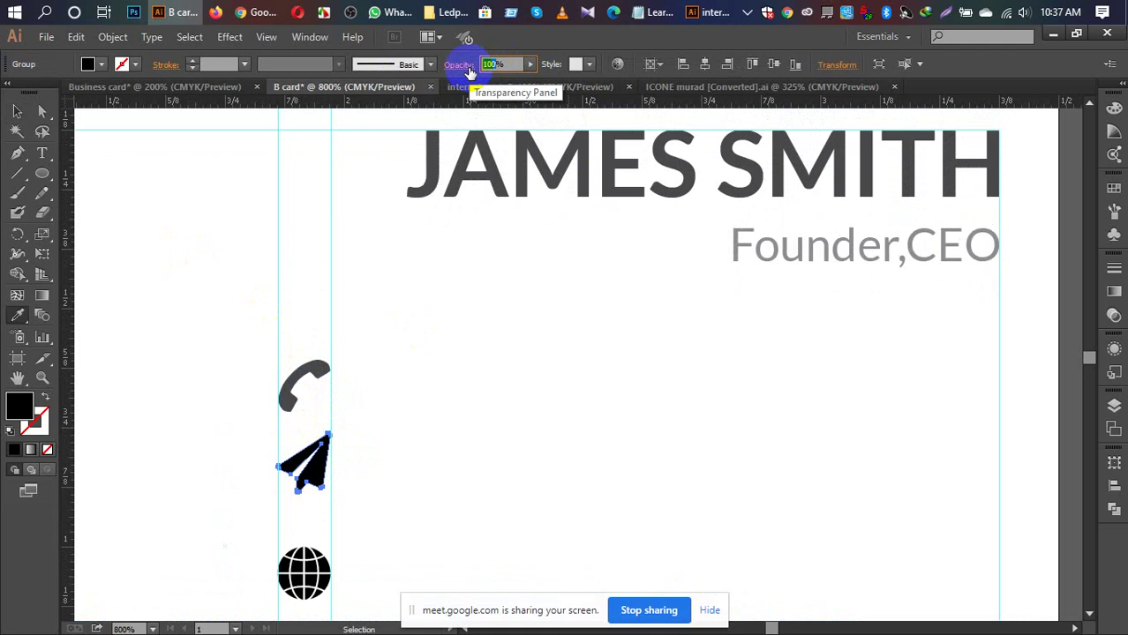
text(87)
key(Return)
click(13, 111)
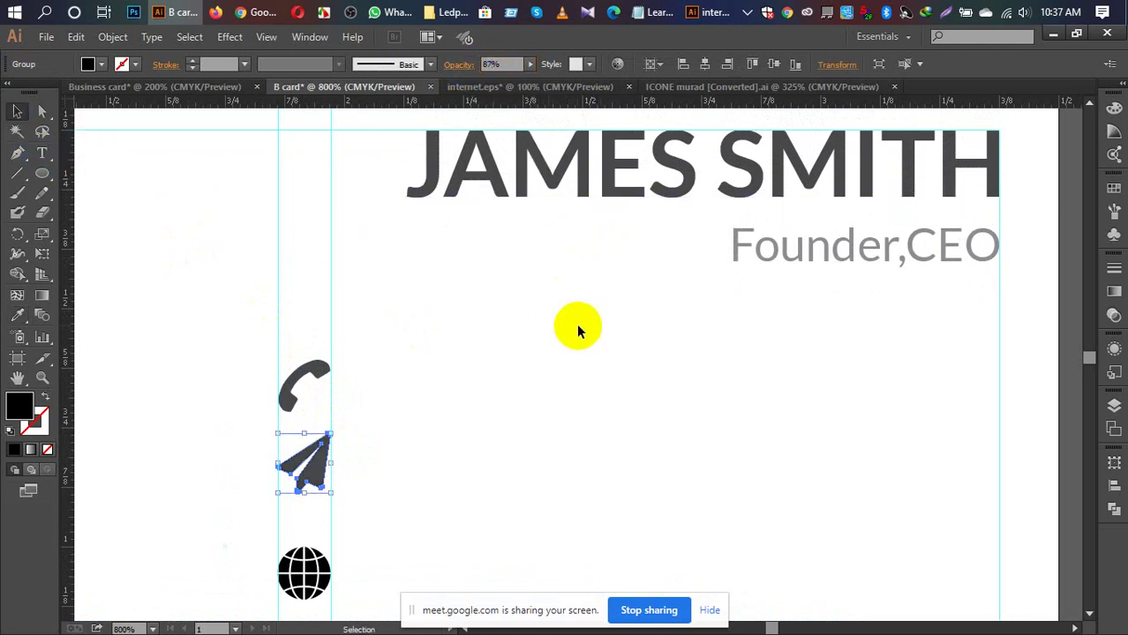
Step: Set the globe icon to 87% opacity
scroll(578, 329, down, 3)
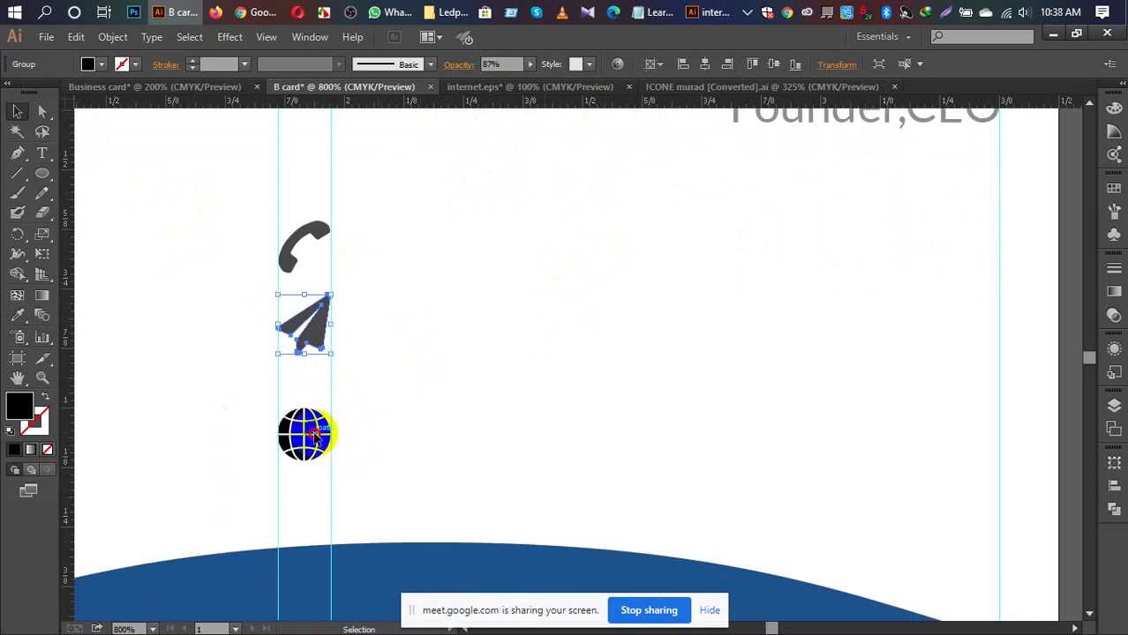
click(315, 433)
click(491, 65)
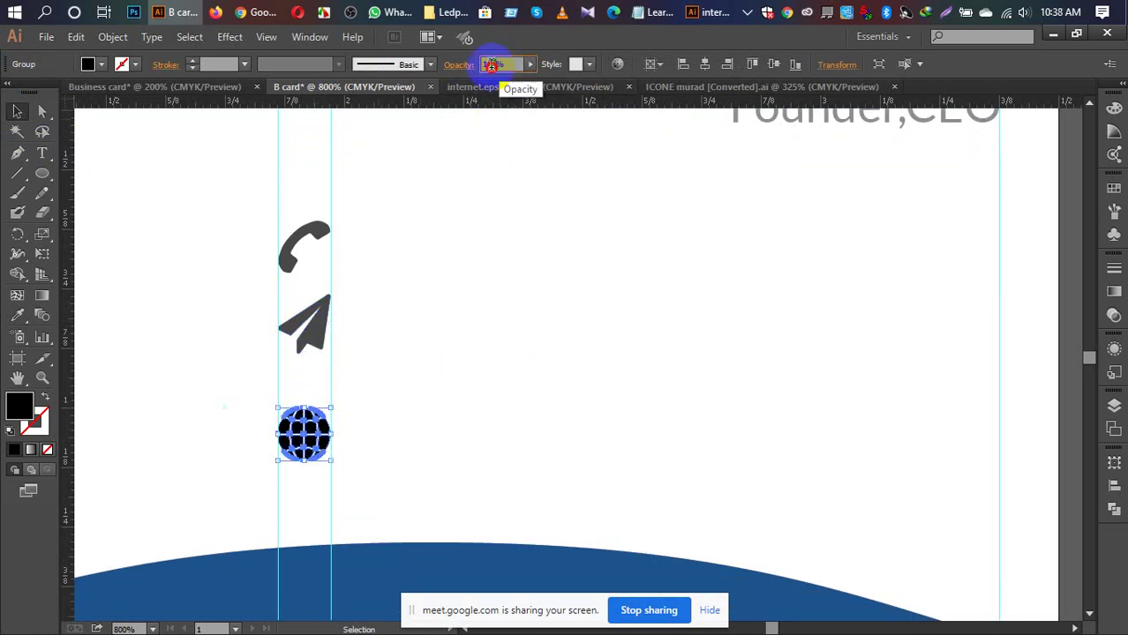
text(8)
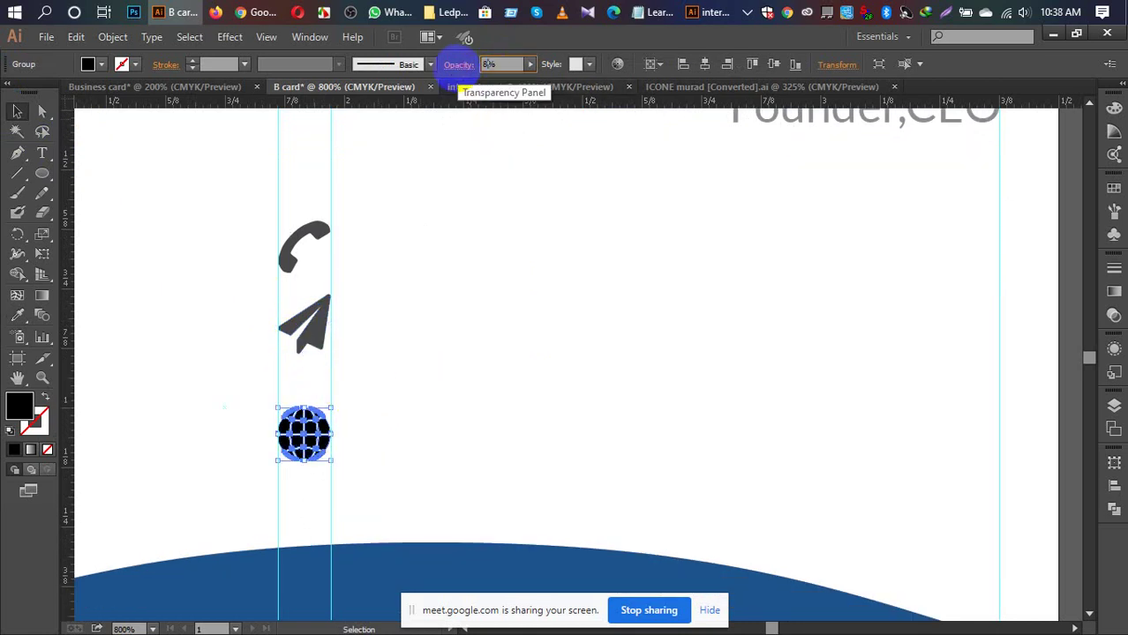
text(7)
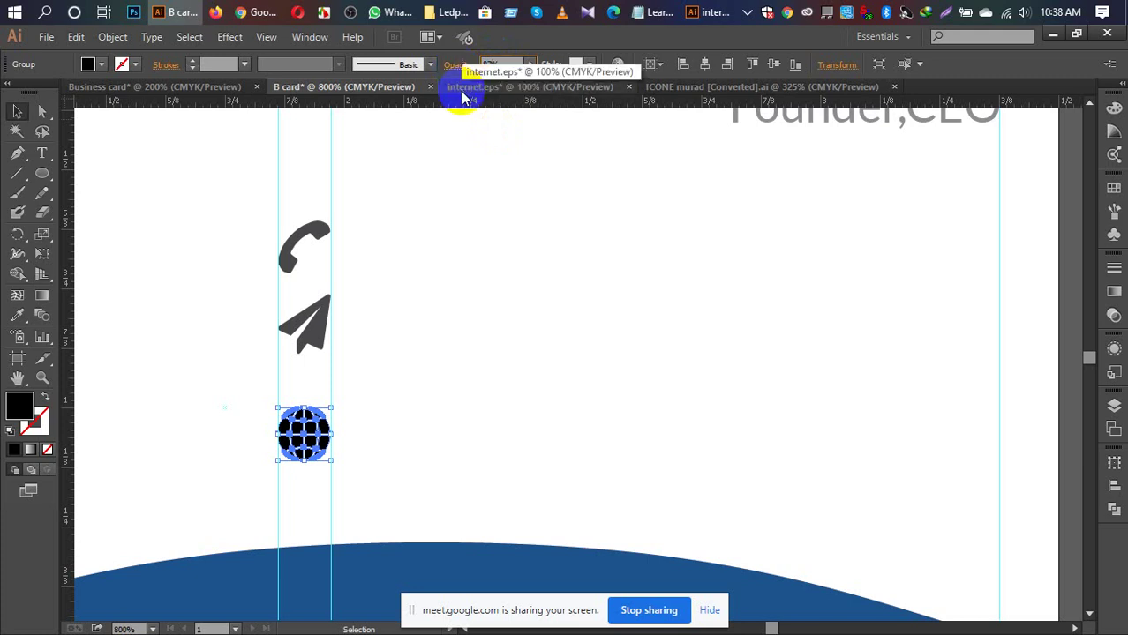
key(Return)
click(652, 324)
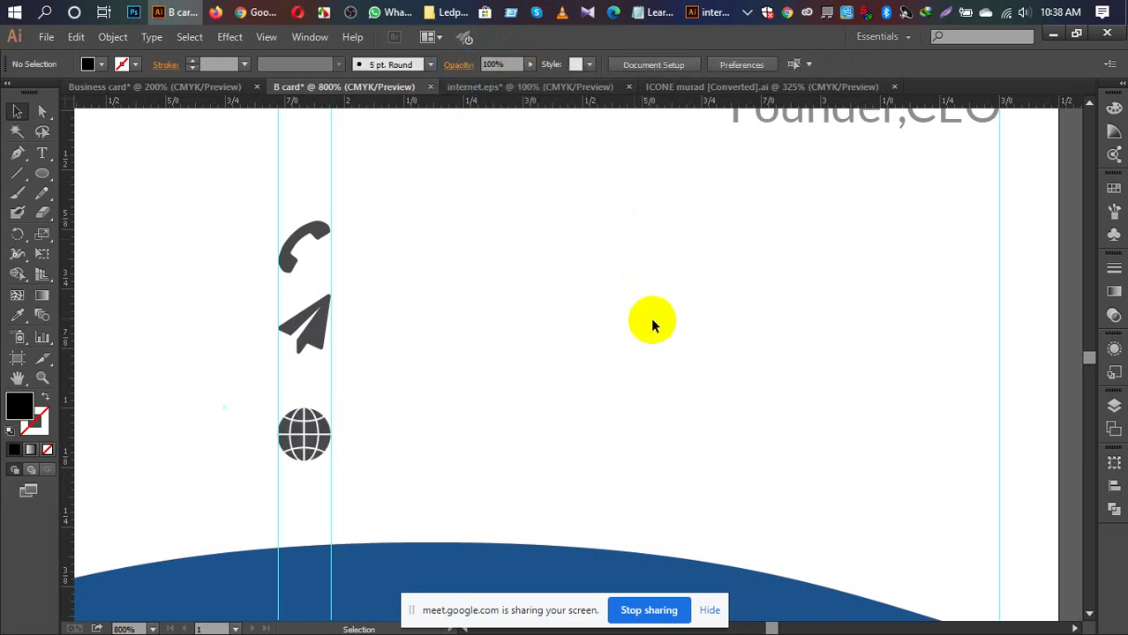
Step: Pan over to the meopin logo and zoom out to see more of the card
scroll(653, 325, up, 3)
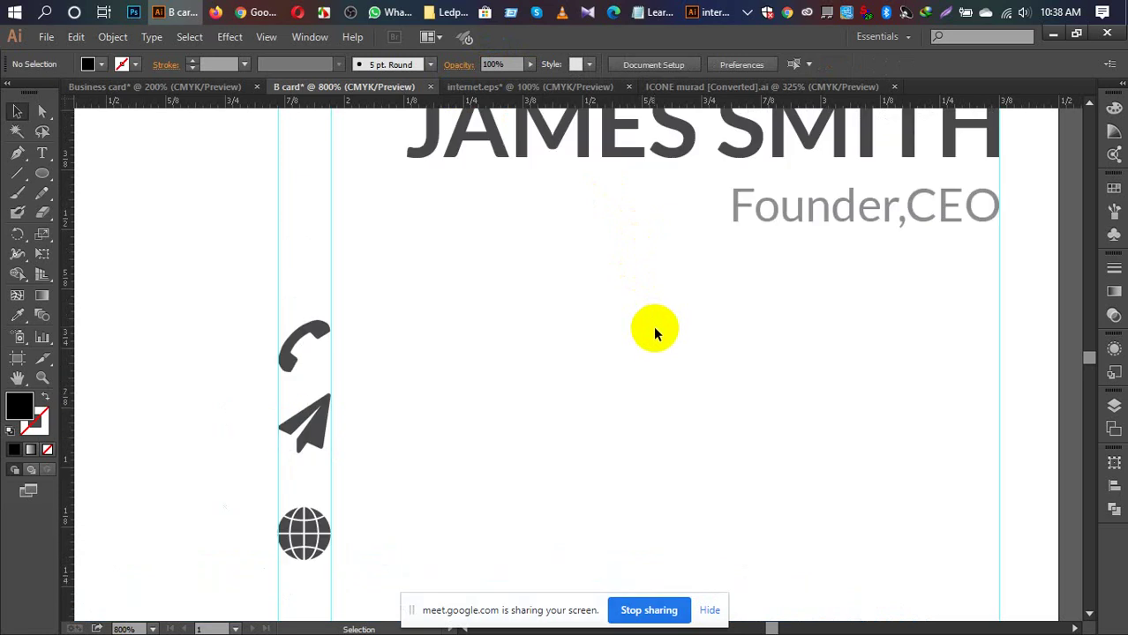
scroll(653, 326, down, 2)
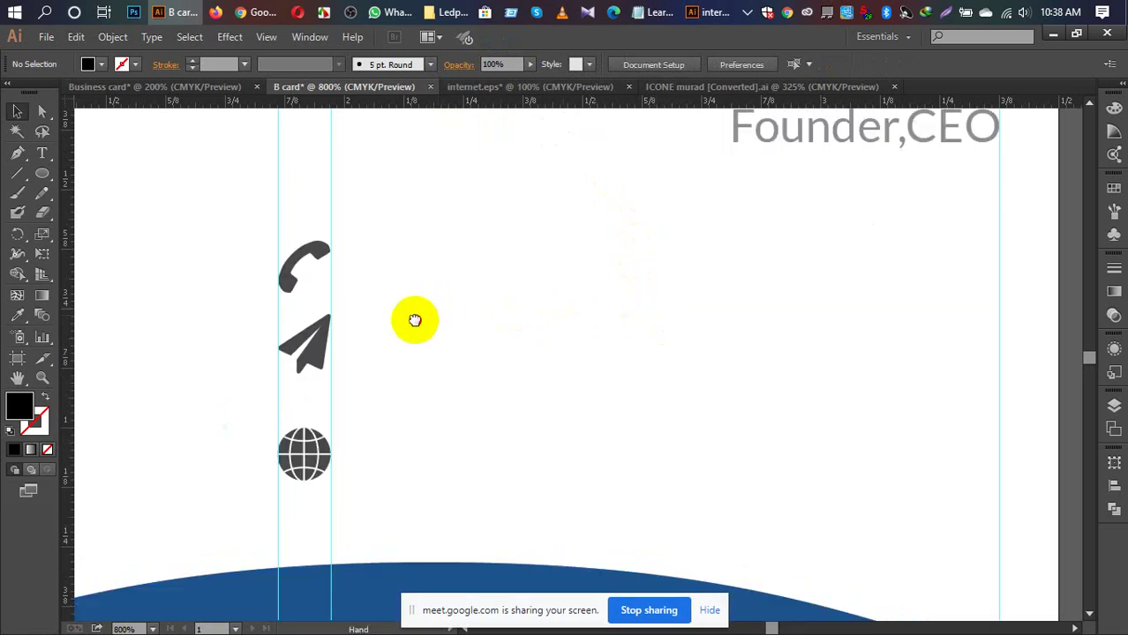
drag(413, 319, 737, 339)
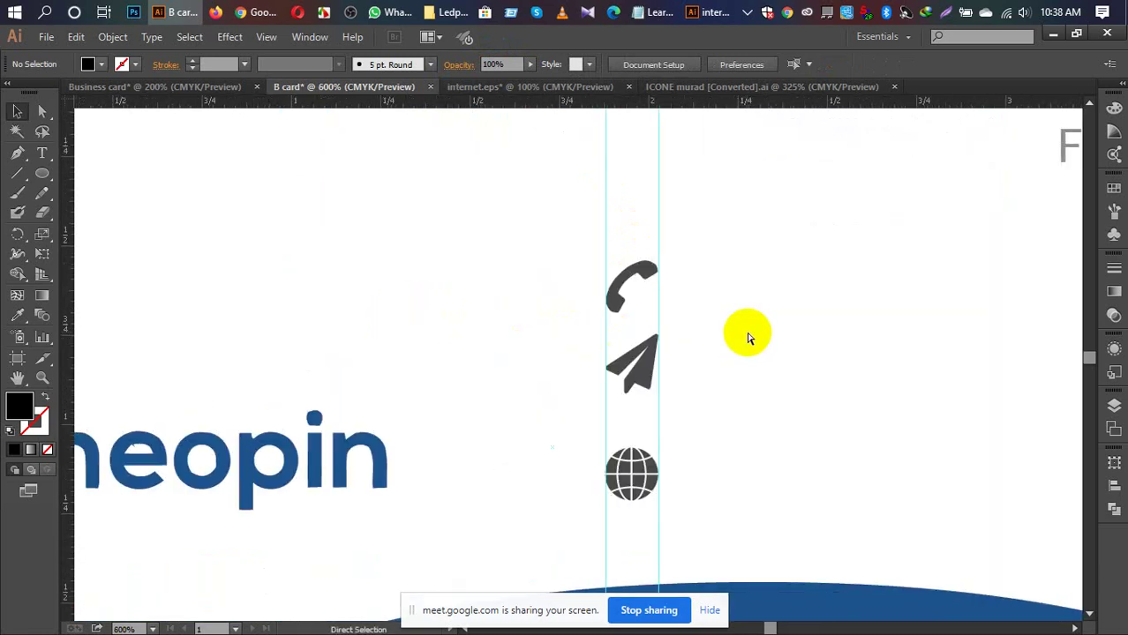
key(ctrl+minus)
key(ctrl+minus)
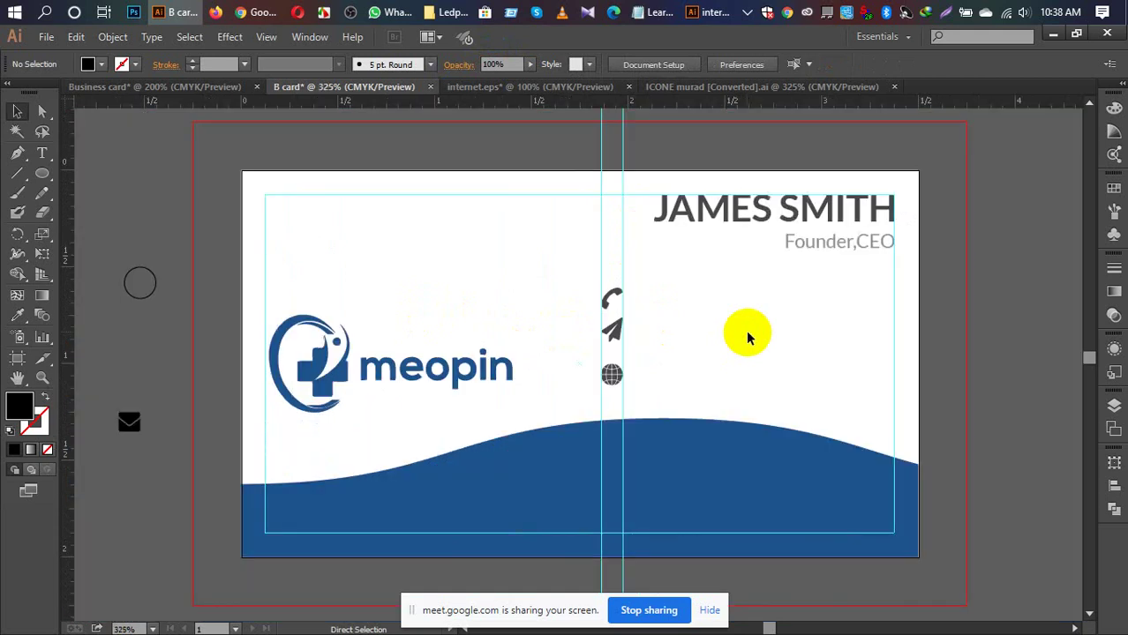
Step: Set the small outline circle to 87% opacity and move it onto the card's right side
key(v)
click(156, 290)
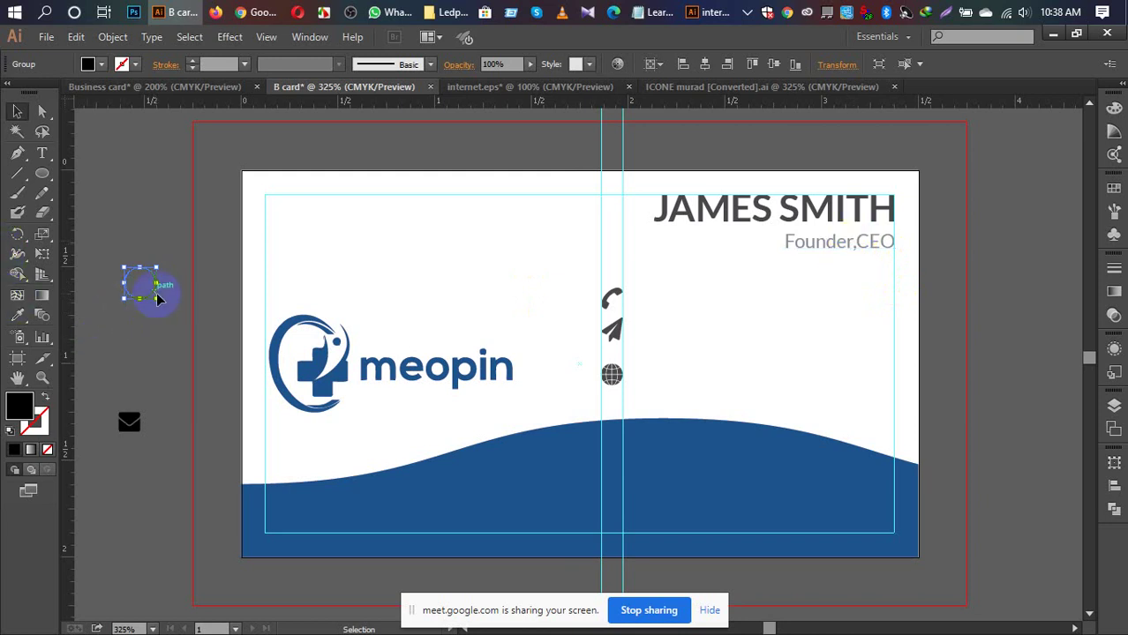
click(493, 63)
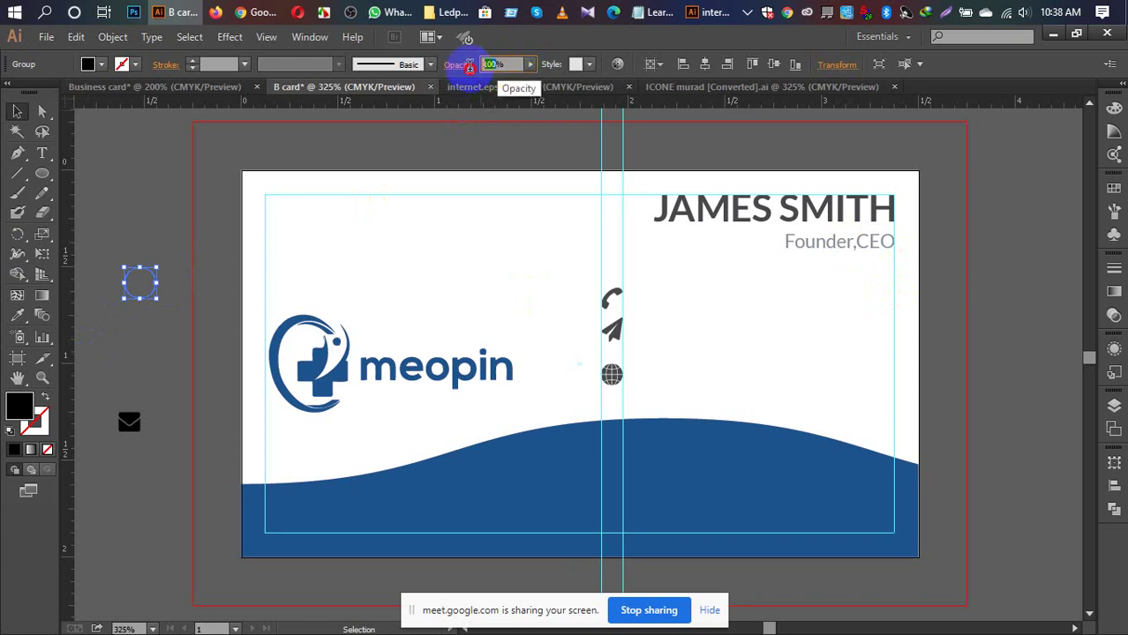
text(87)
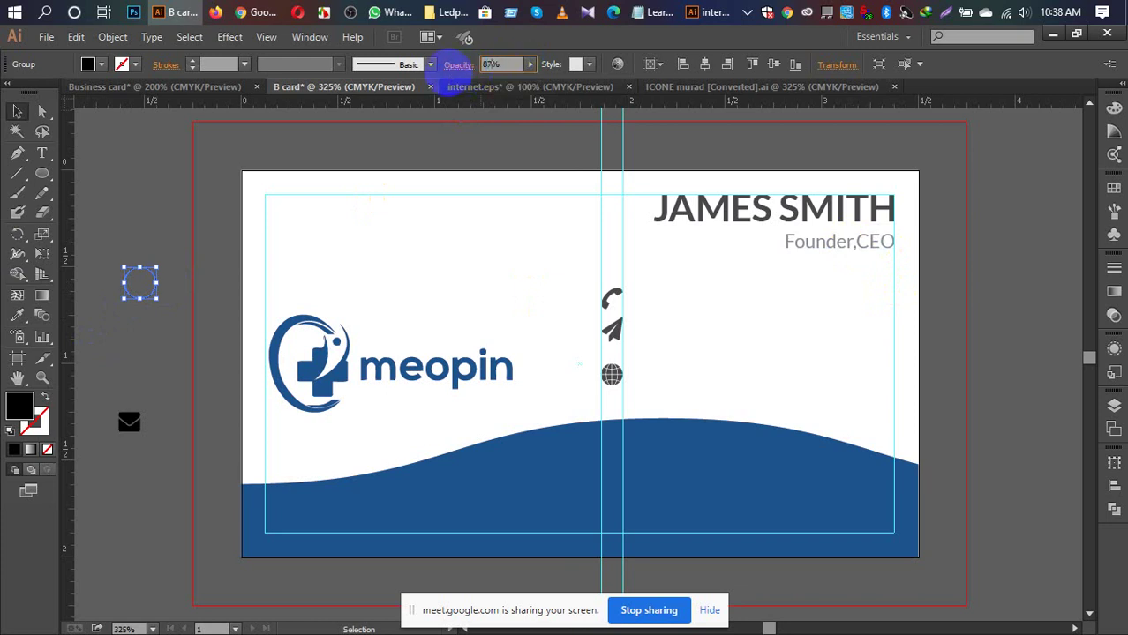
click(148, 355)
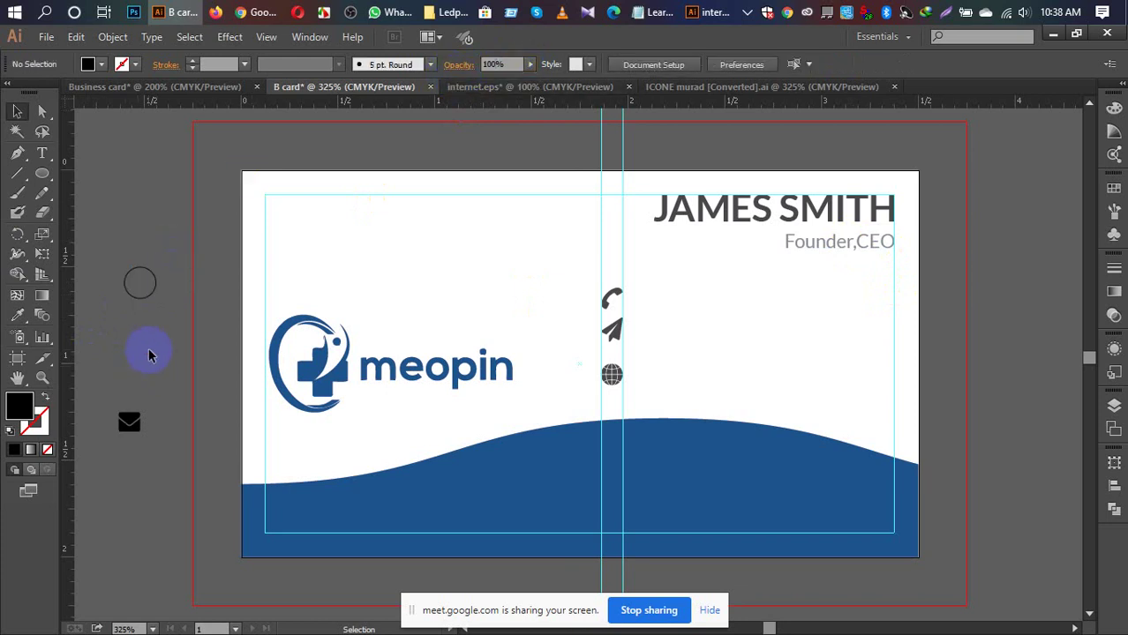
drag(151, 297, 845, 369)
click(1018, 404)
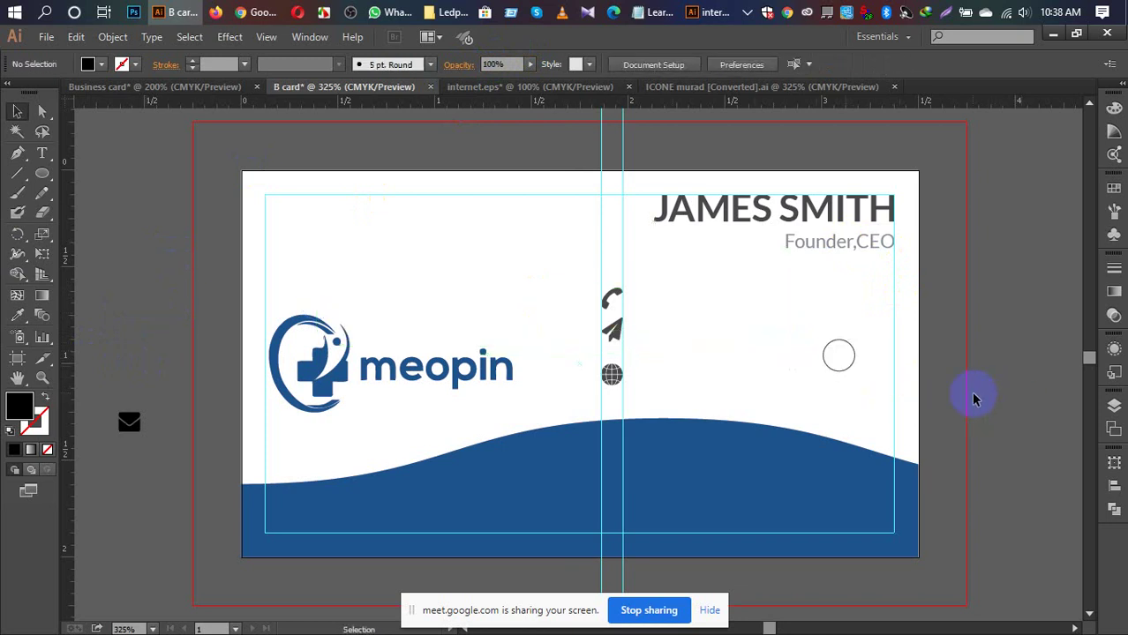
click(849, 368)
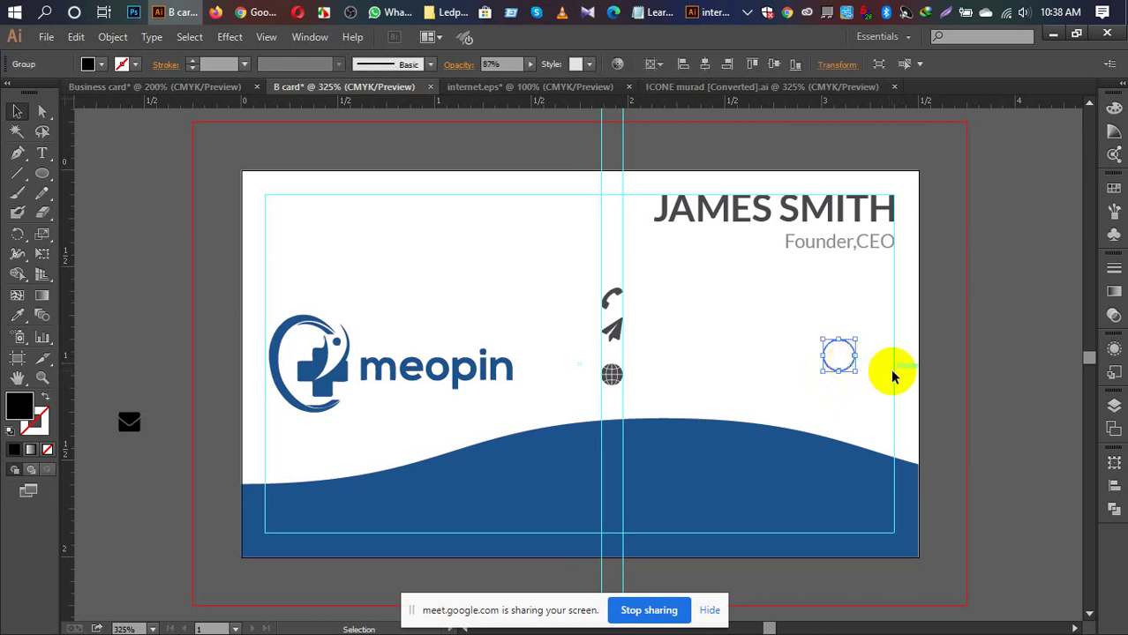
drag(969, 330, 675, 351)
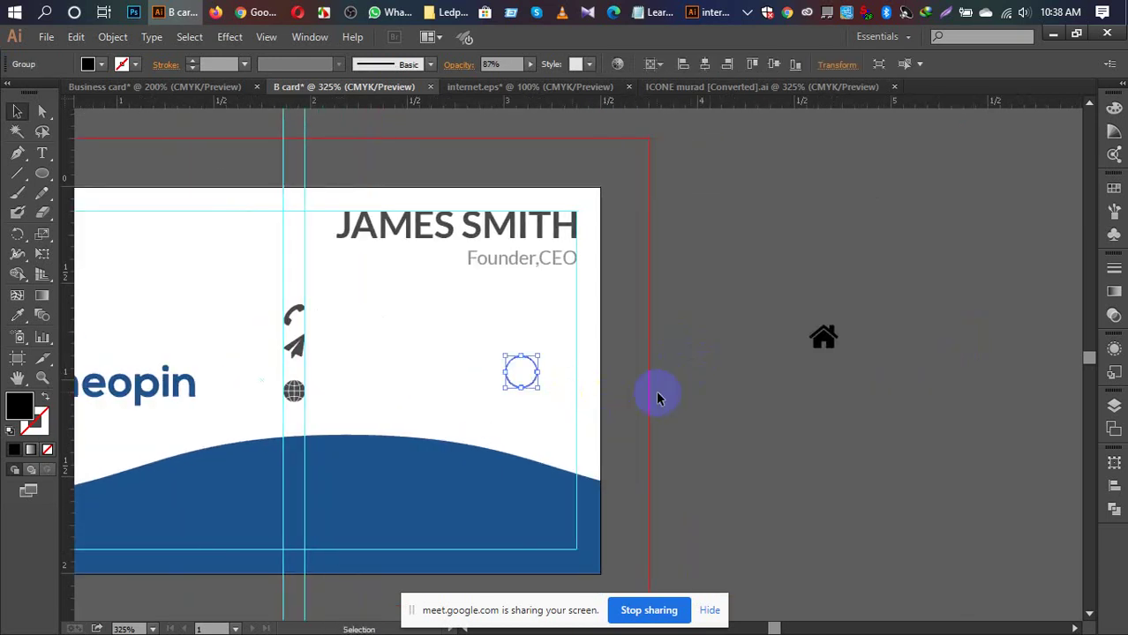
Step: Duplicate the outline circle with Ctrl+D and Alt-drag to make five circles
drag(540, 377, 721, 321)
click(748, 313)
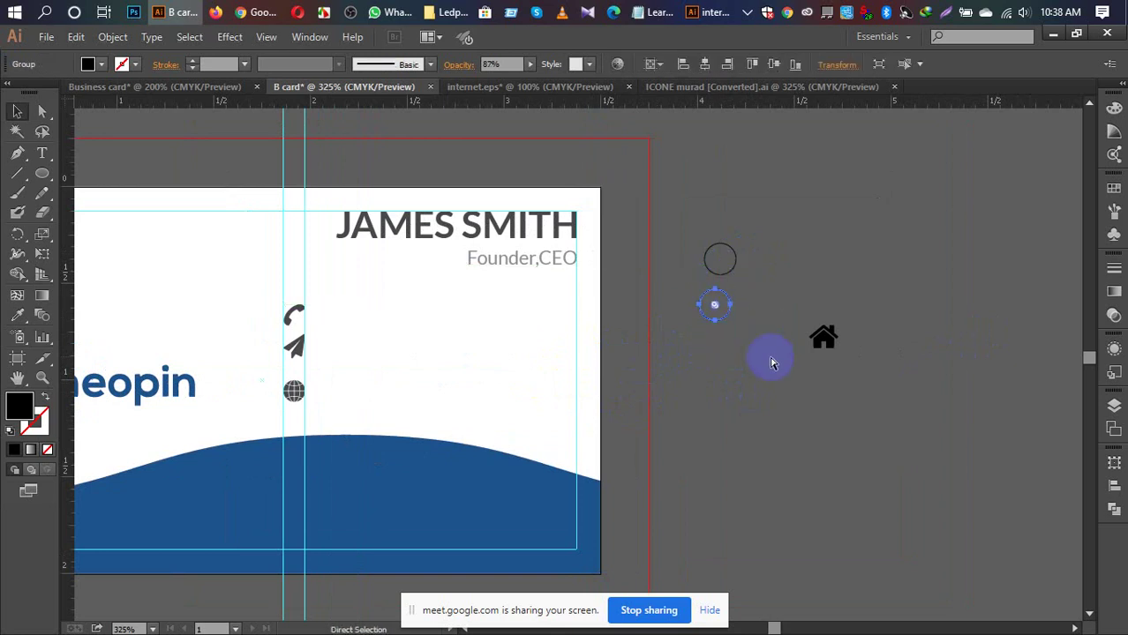
key(ctrl+d)
key(ctrl+d)
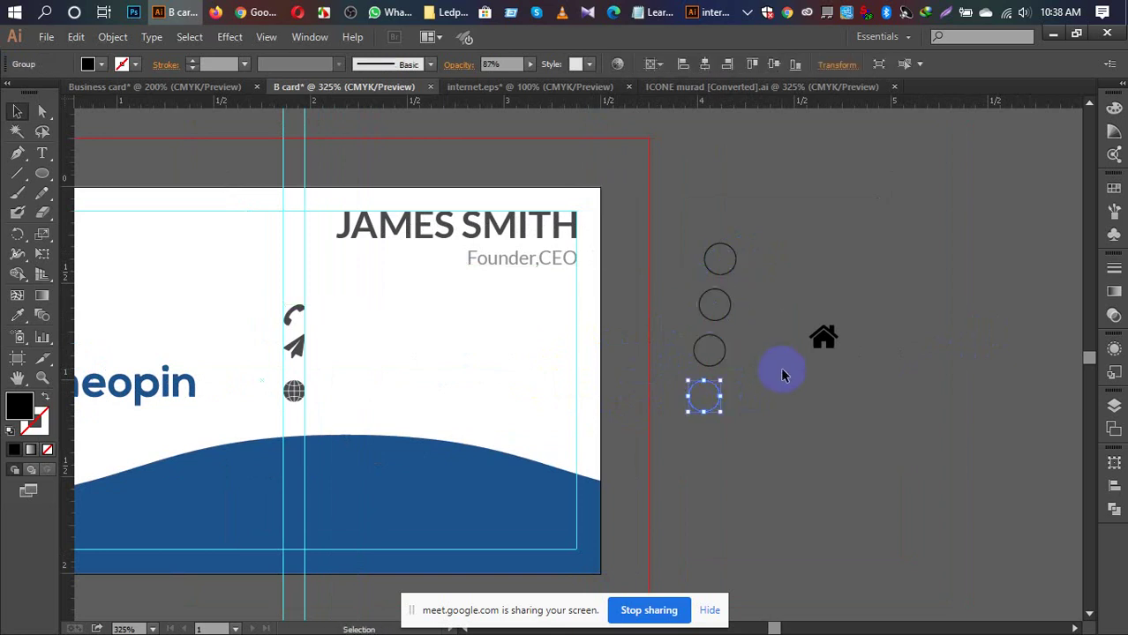
click(785, 415)
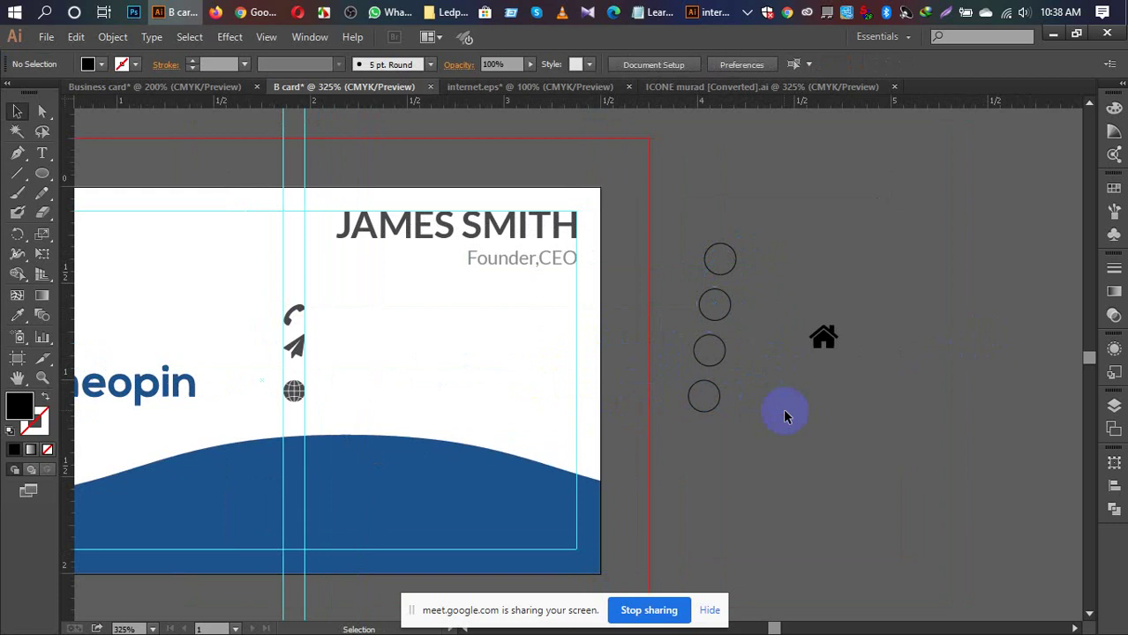
click(717, 408)
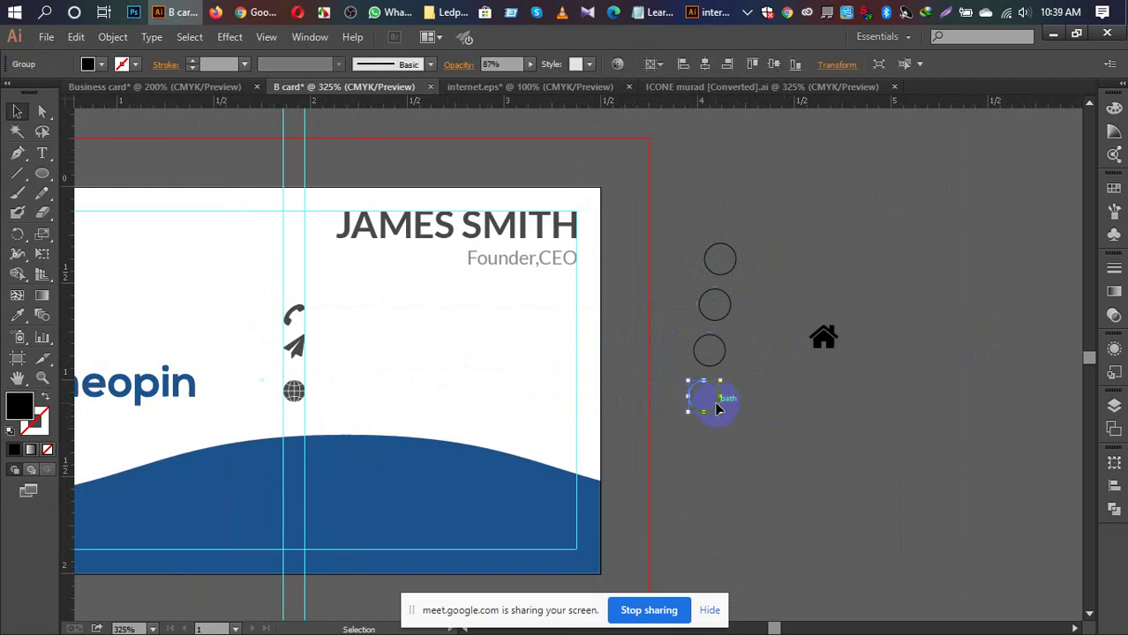
drag(717, 407, 736, 445)
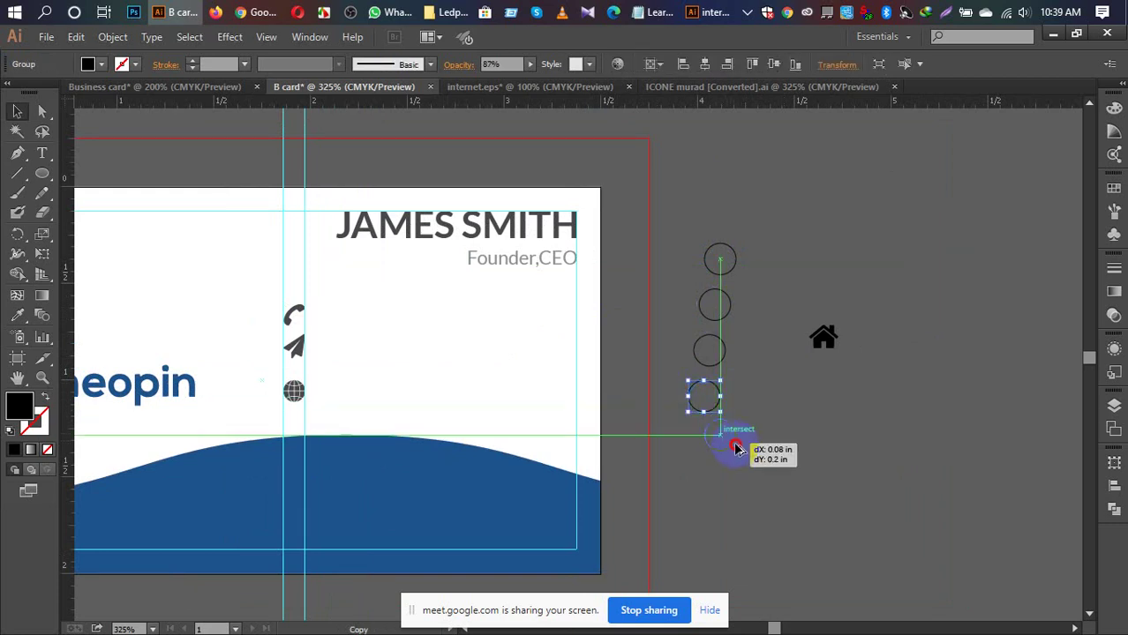
click(803, 437)
Step: Centre the five circles horizontally and move the column onto the pasteboard
drag(697, 231, 766, 485)
click(1114, 486)
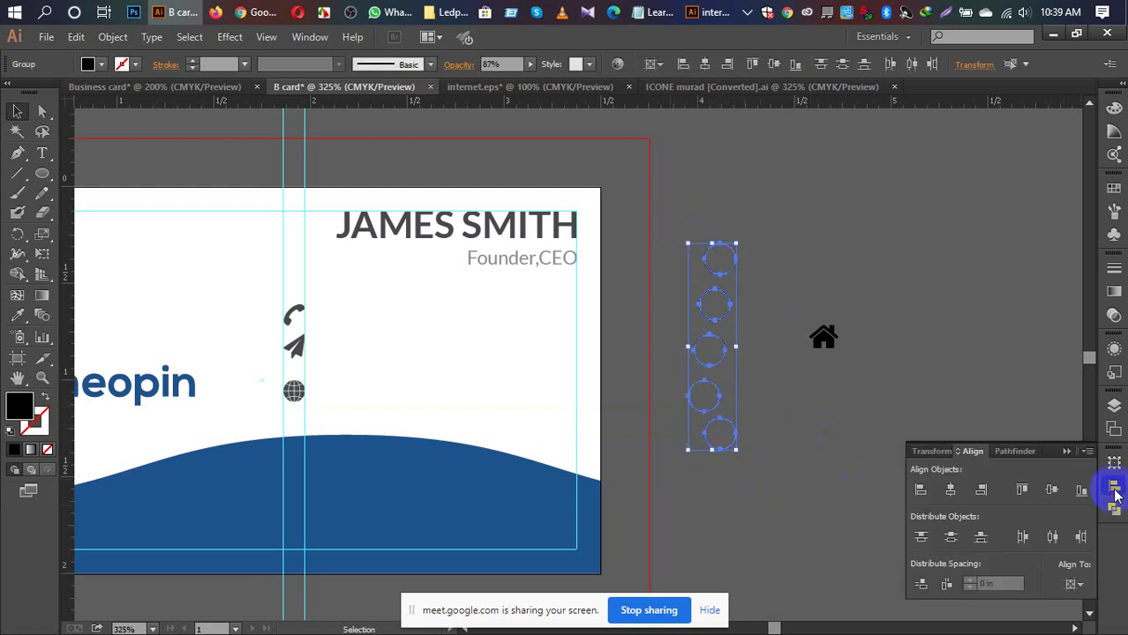
click(1052, 494)
key(ctrl+z)
click(951, 491)
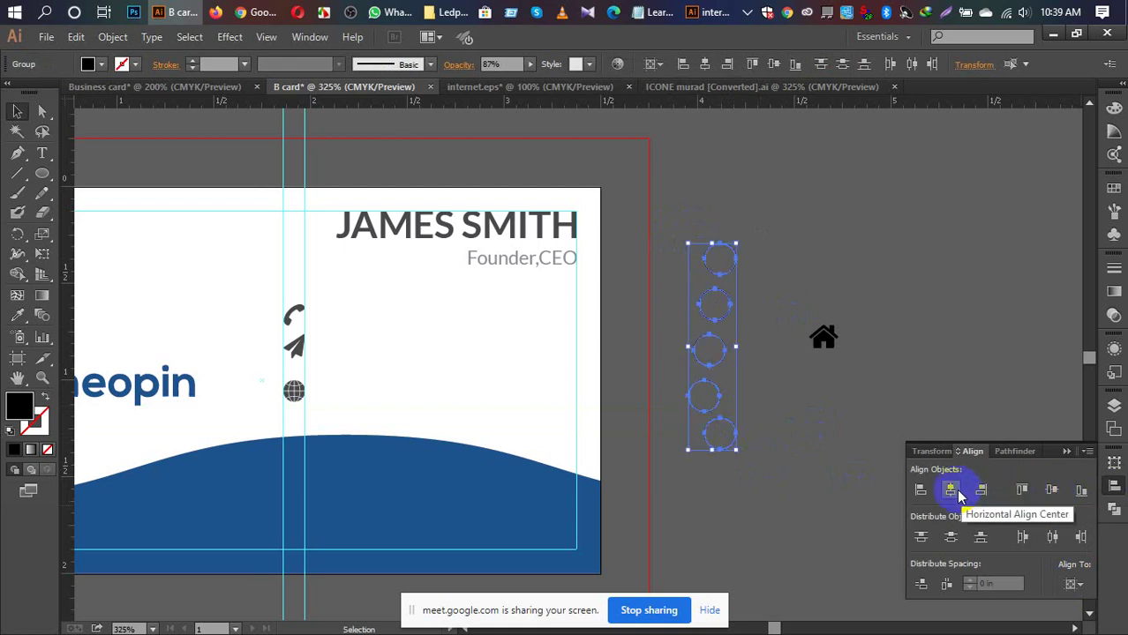
click(951, 490)
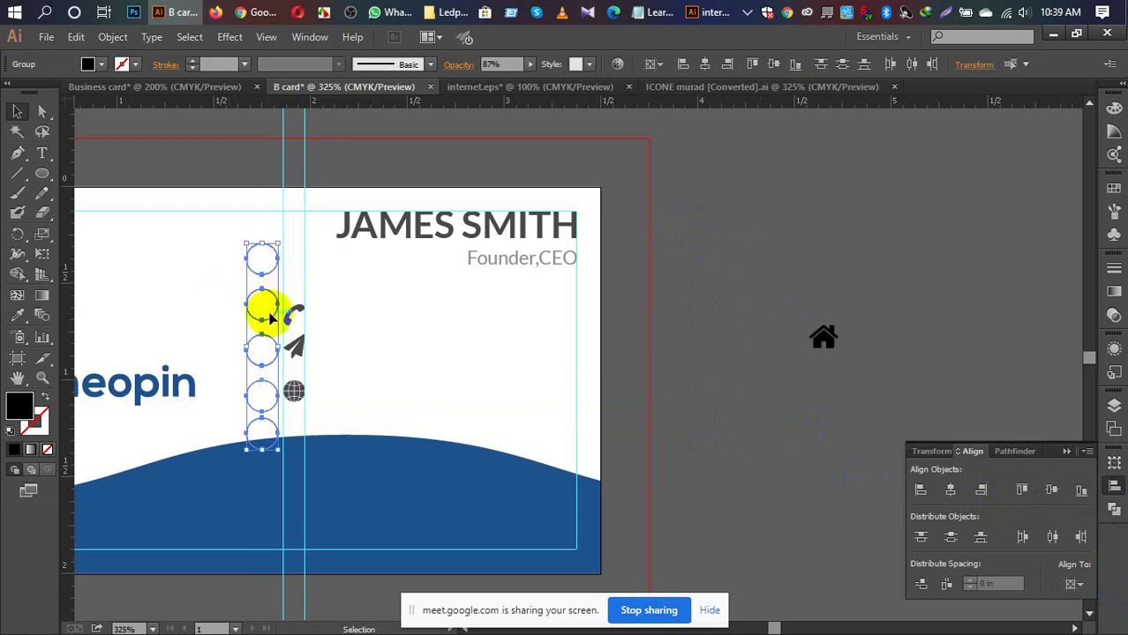
drag(268, 317, 740, 265)
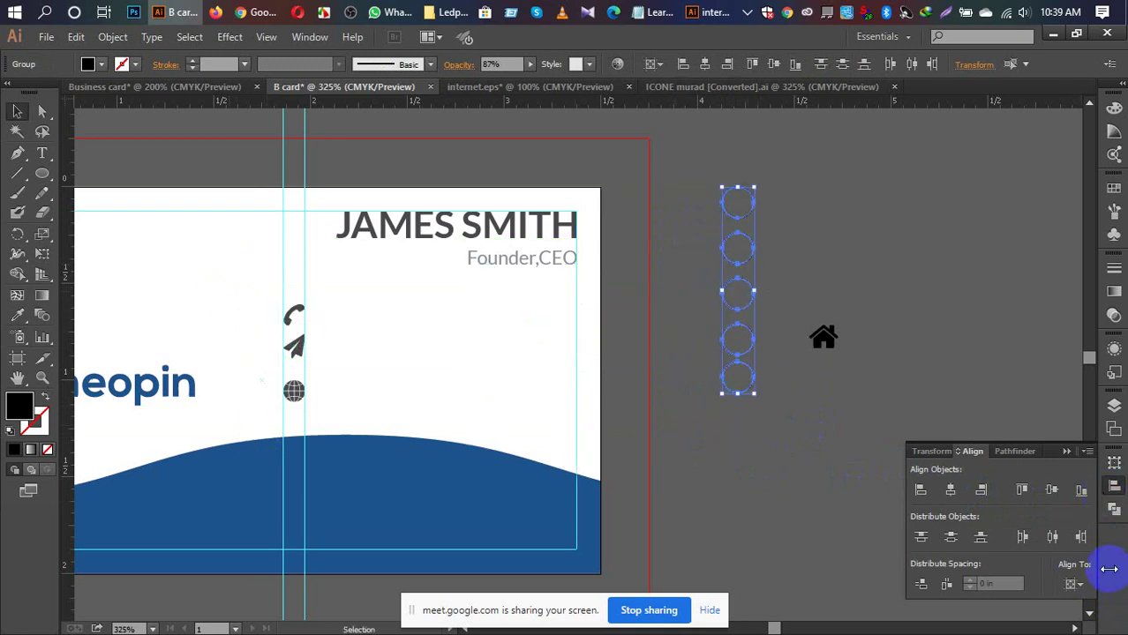
Step: Set Align To Selection and space the circles evenly by vertical centre
click(1073, 585)
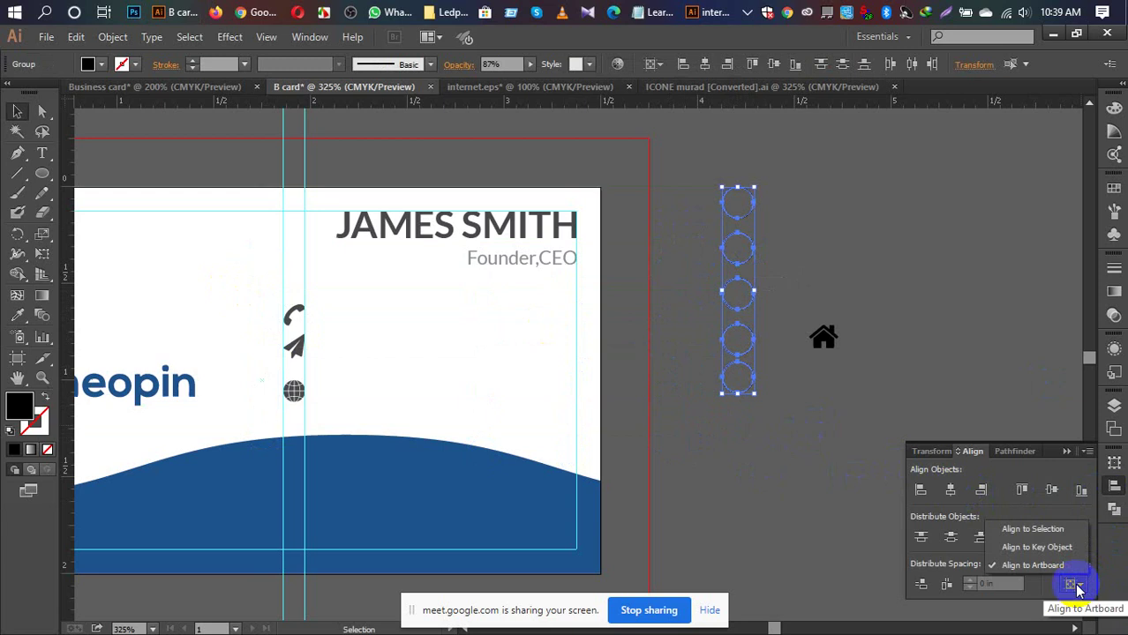
click(1031, 532)
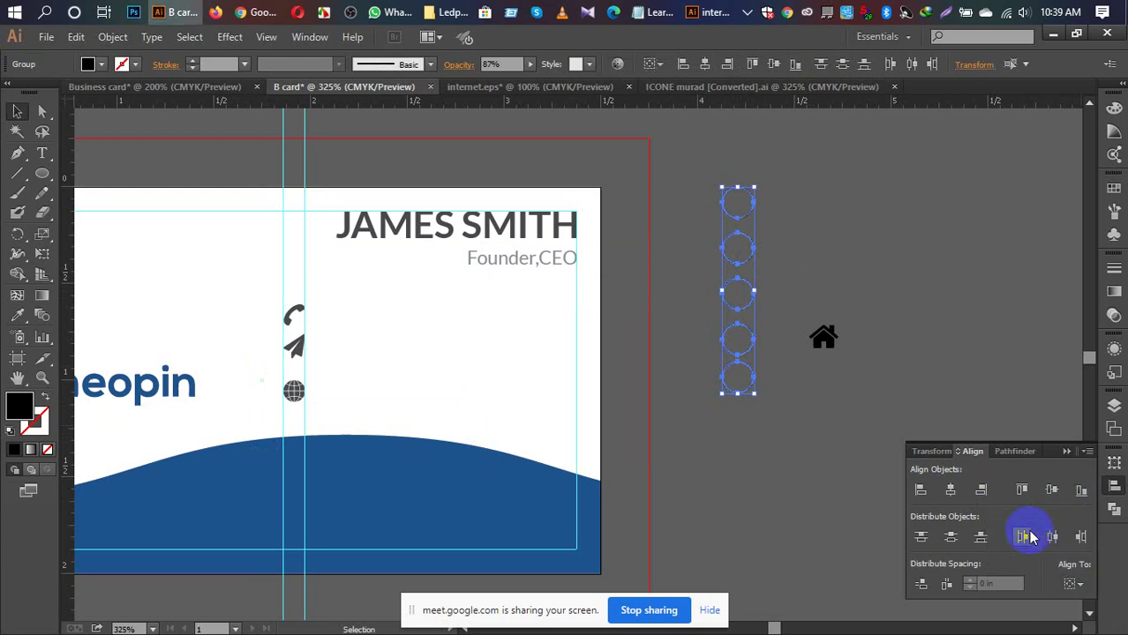
click(1052, 490)
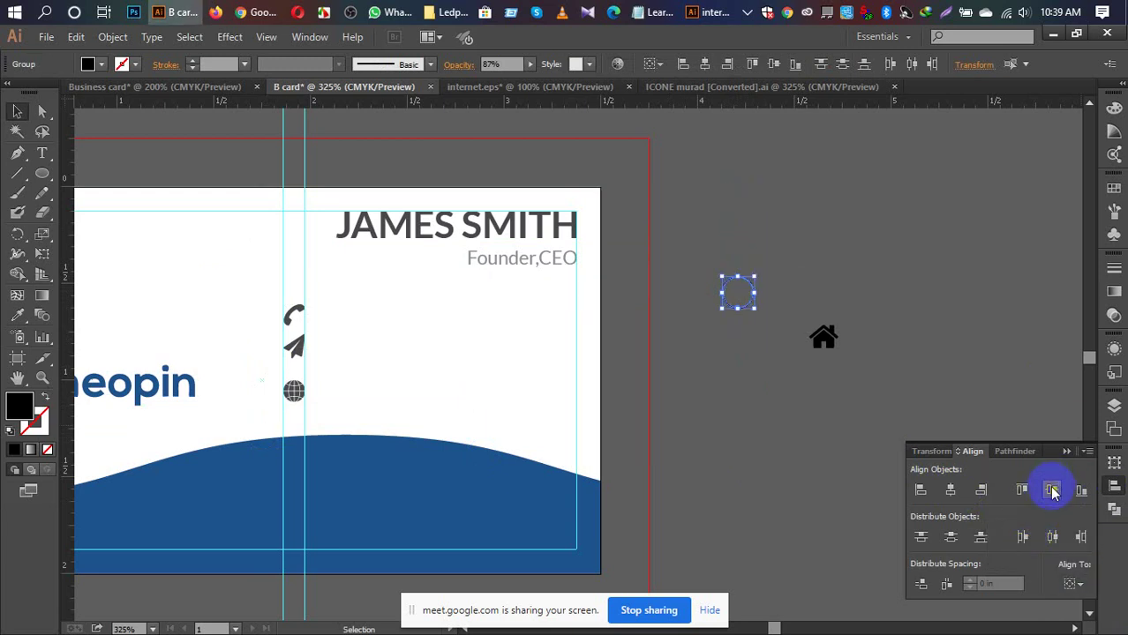
key(ctrl+z)
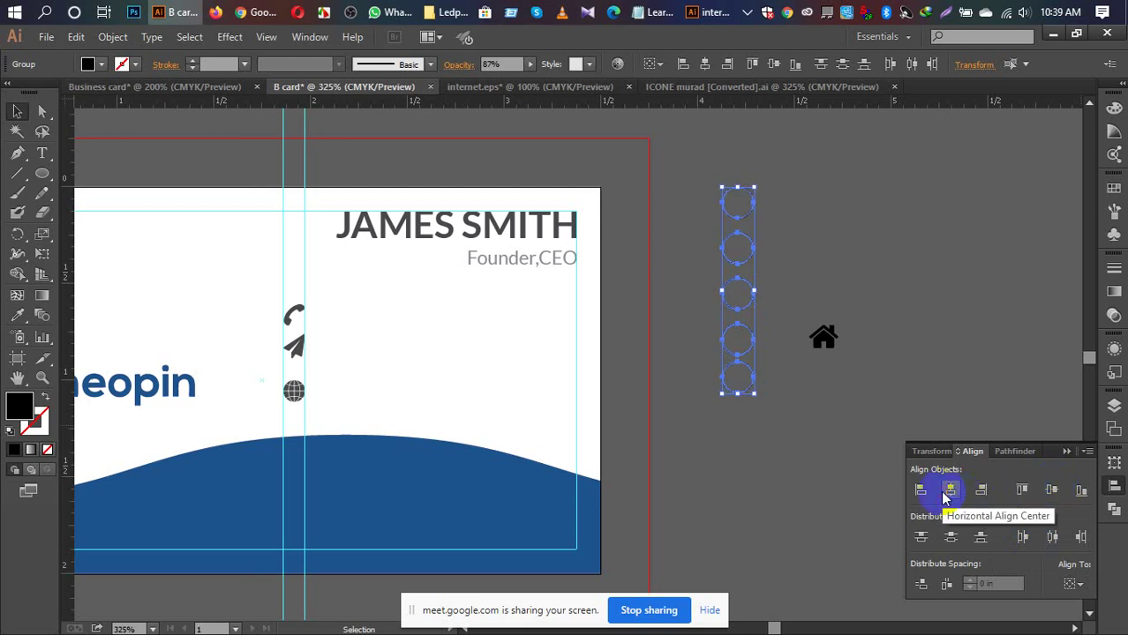
click(951, 536)
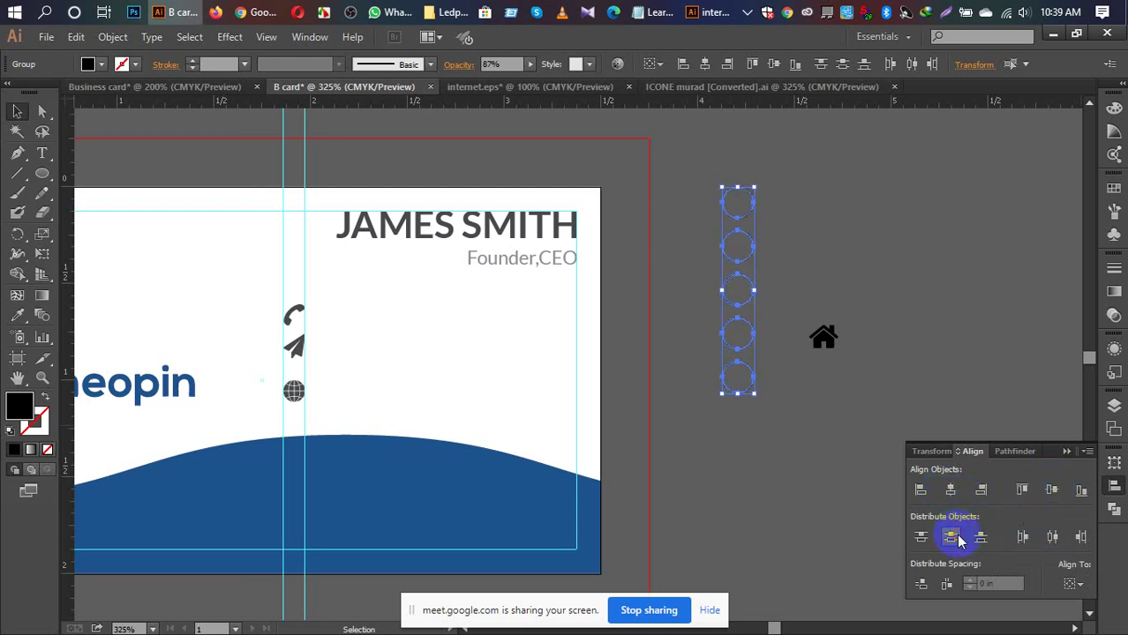
click(810, 473)
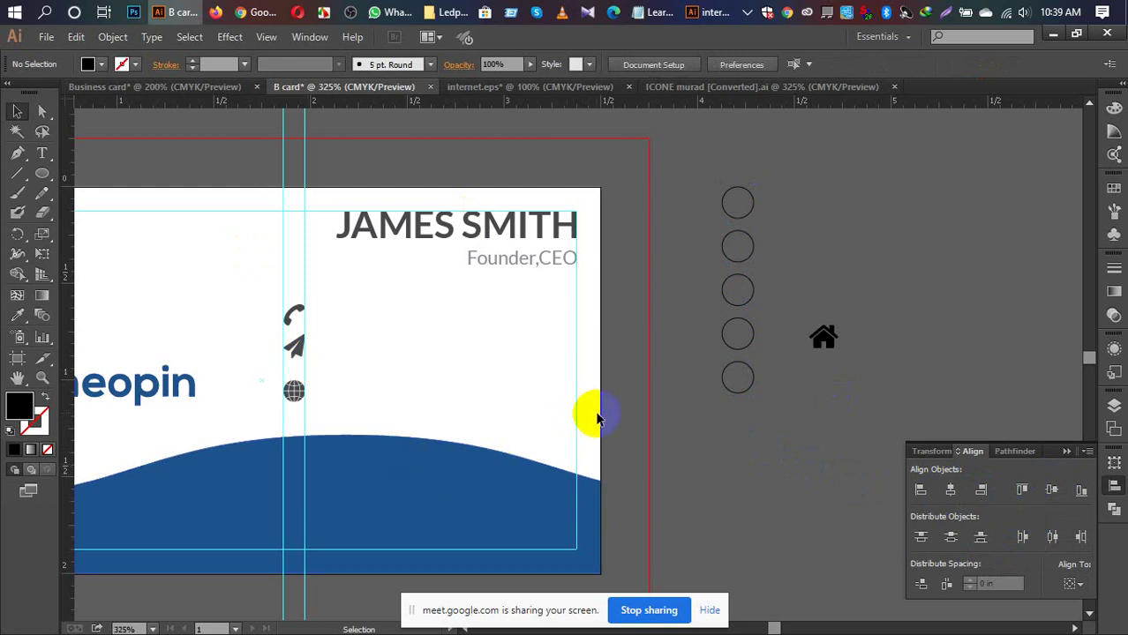
Step: Distribute the phone, plane and globe icons evenly and centre them on one axis
drag(263, 295, 324, 414)
click(951, 536)
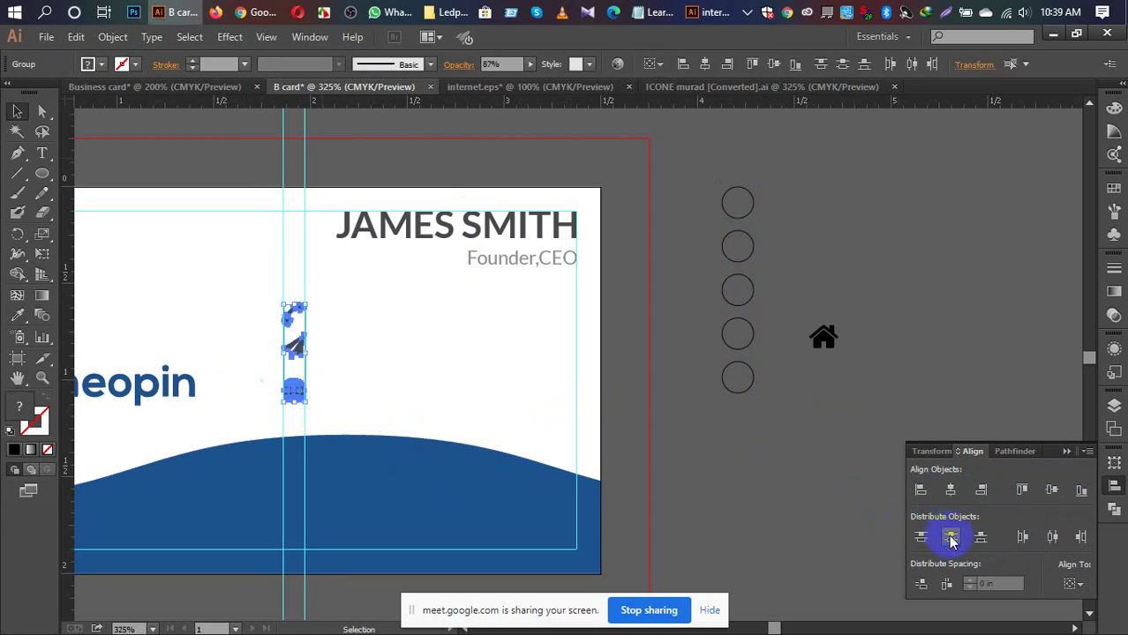
click(951, 538)
click(951, 491)
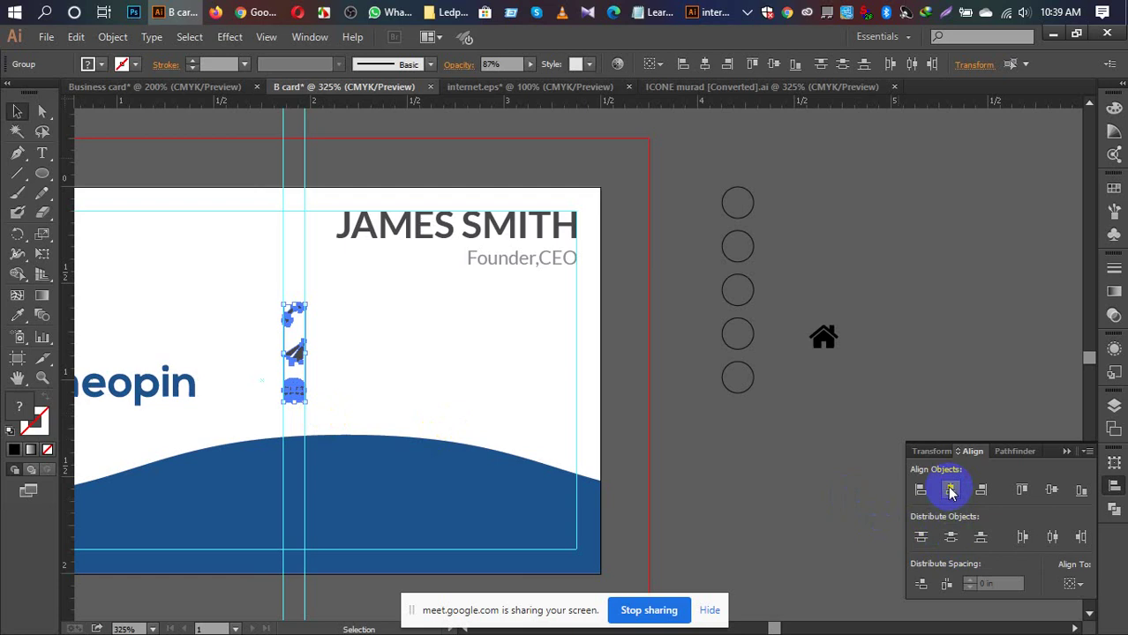
click(738, 455)
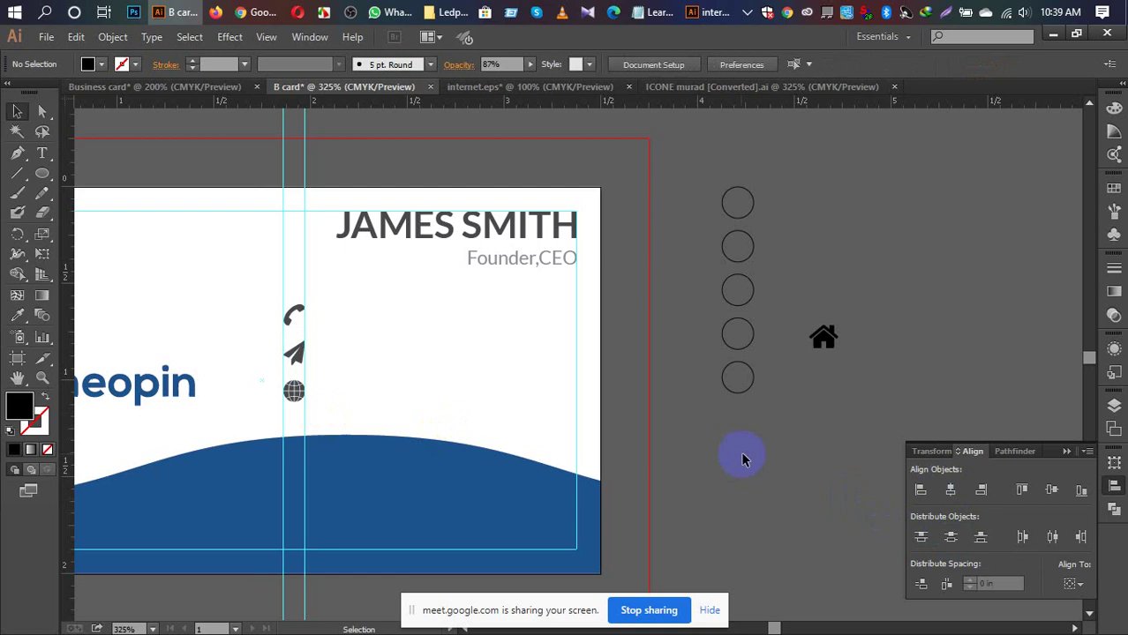
Step: Nudge the three icons slightly lower on the card
click(295, 316)
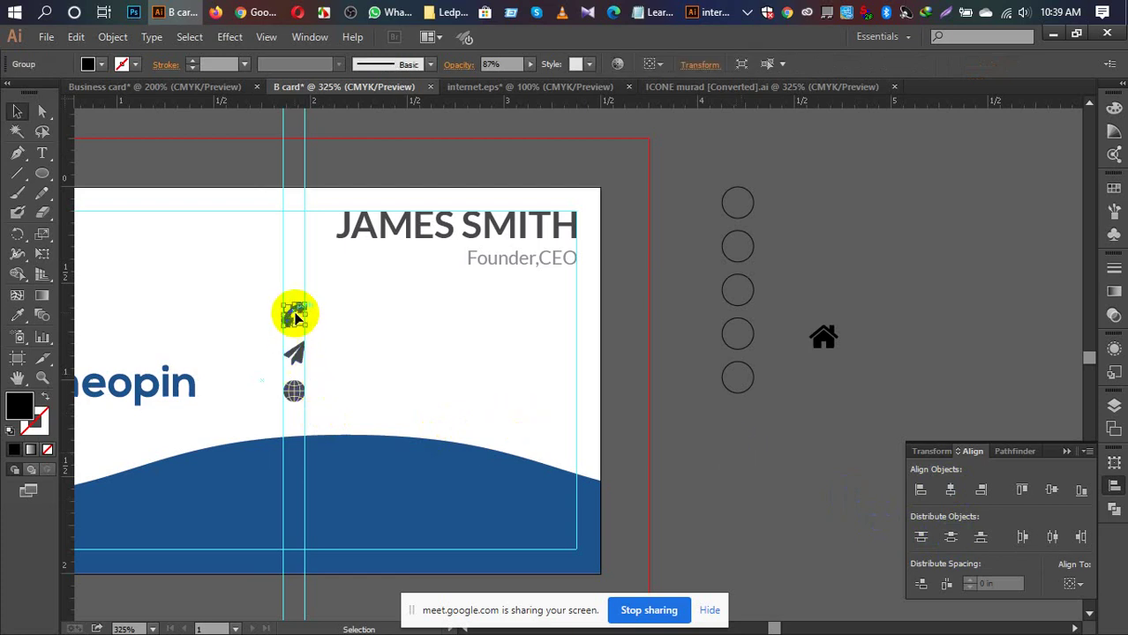
shift+click(295, 391)
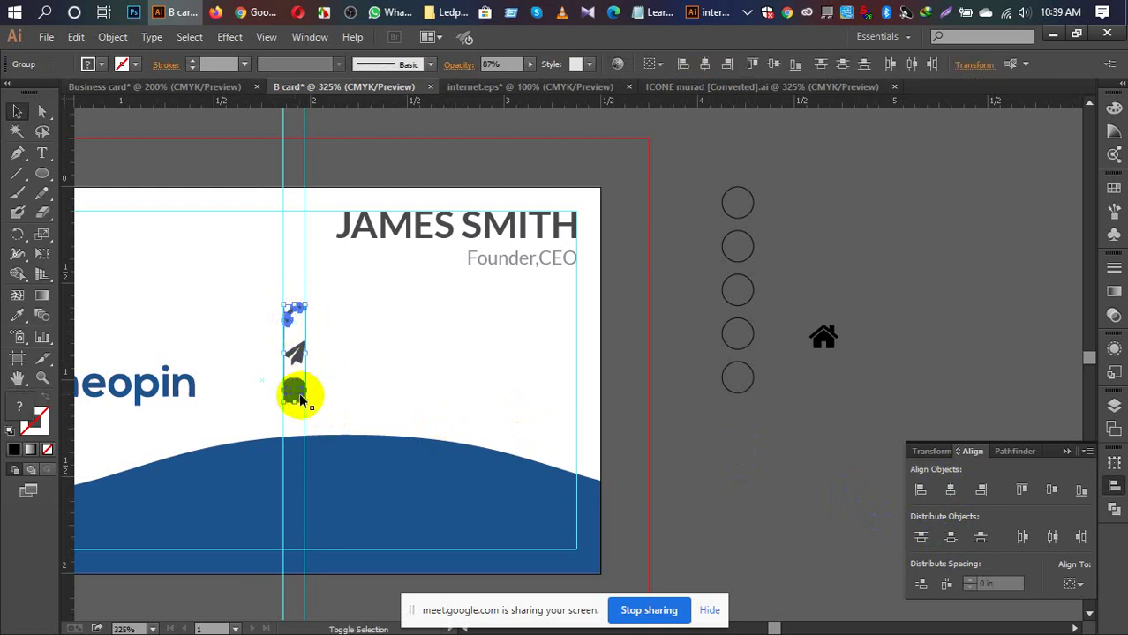
shift+click(295, 356)
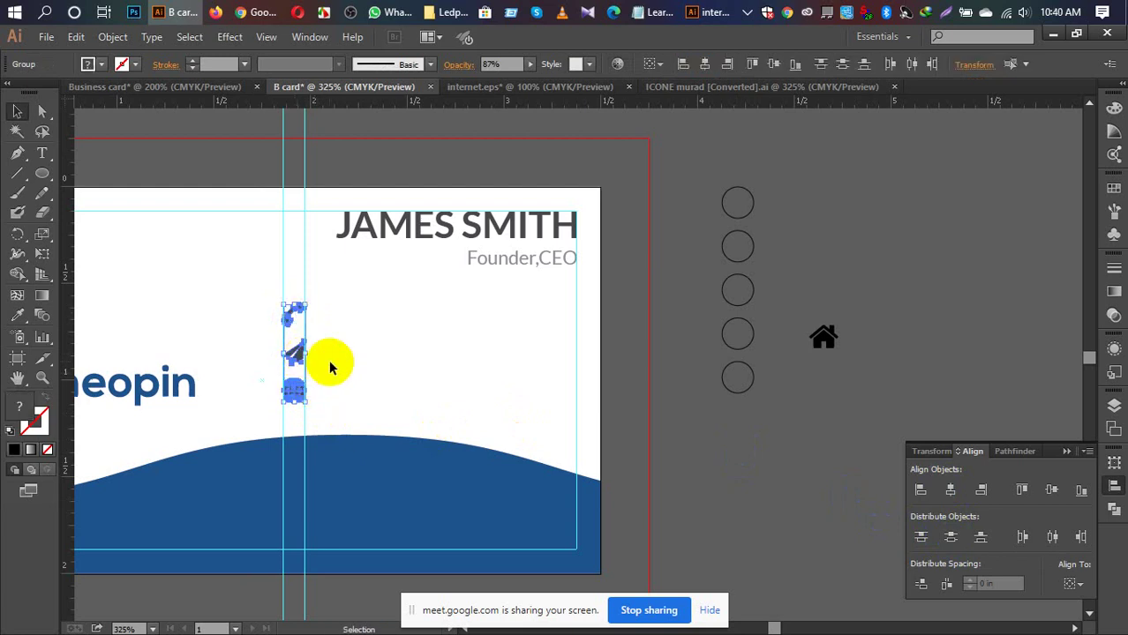
key(Down)
key(Down)
key(Down)
key(Down)
key(Down)
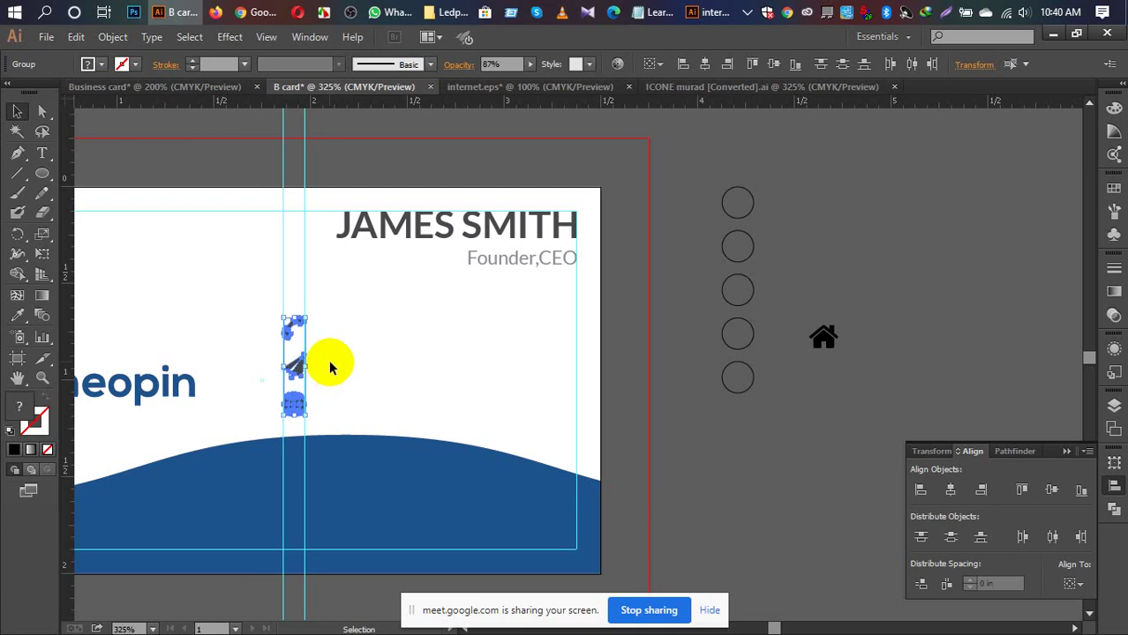
click(843, 194)
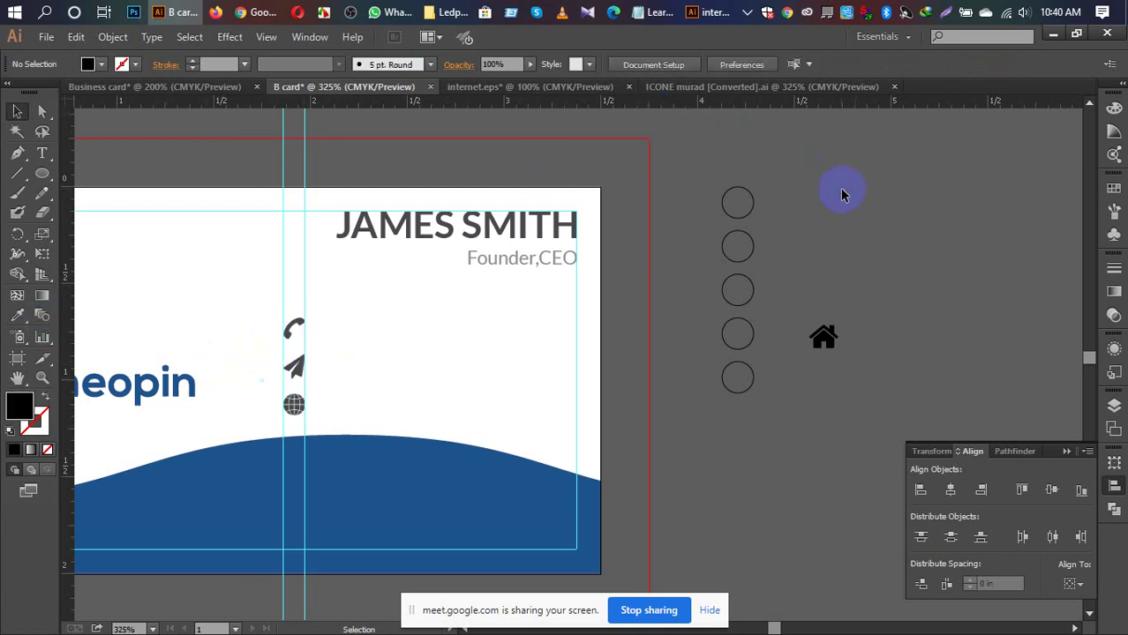
Step: Shift the JAMES SMITH name and Founder,CEO title left to line up with the contact icons
click(517, 231)
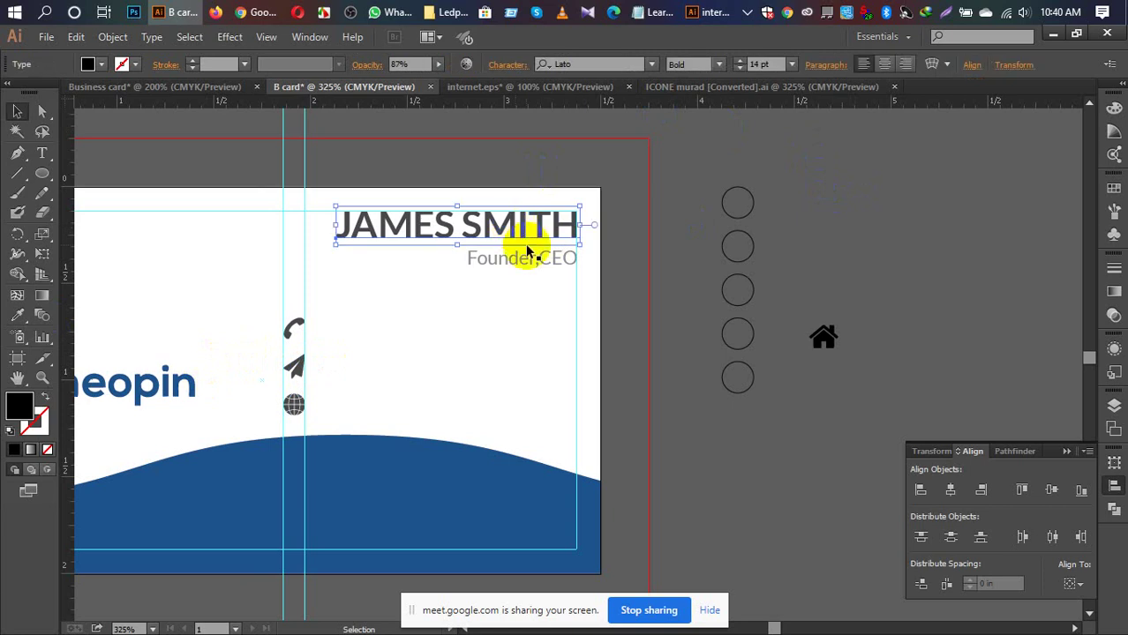
shift+click(535, 261)
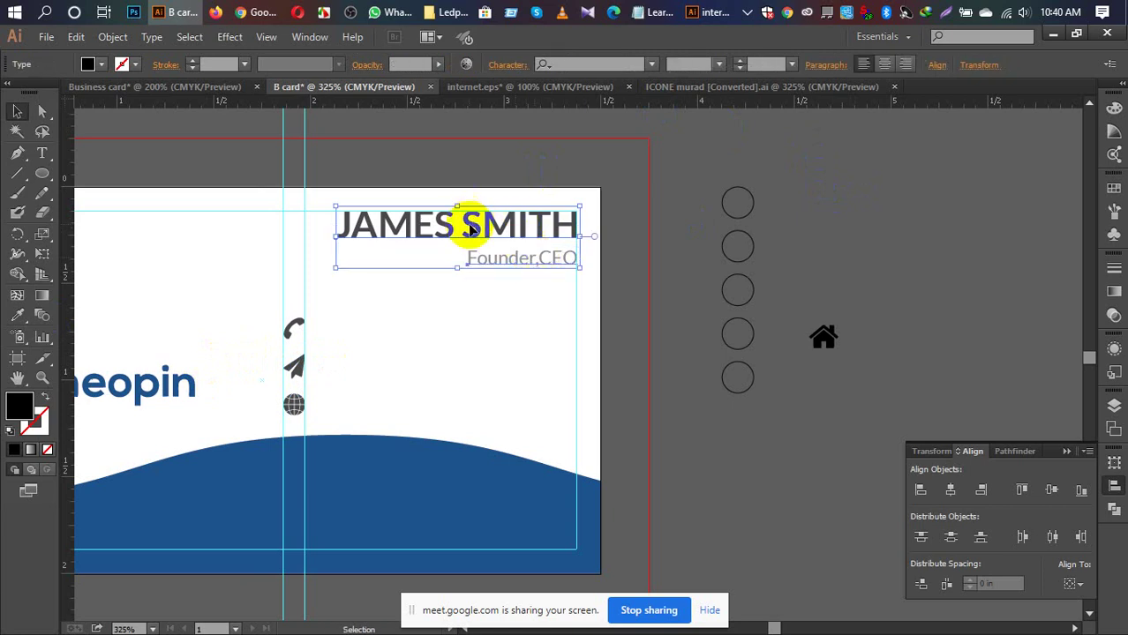
drag(466, 226, 420, 228)
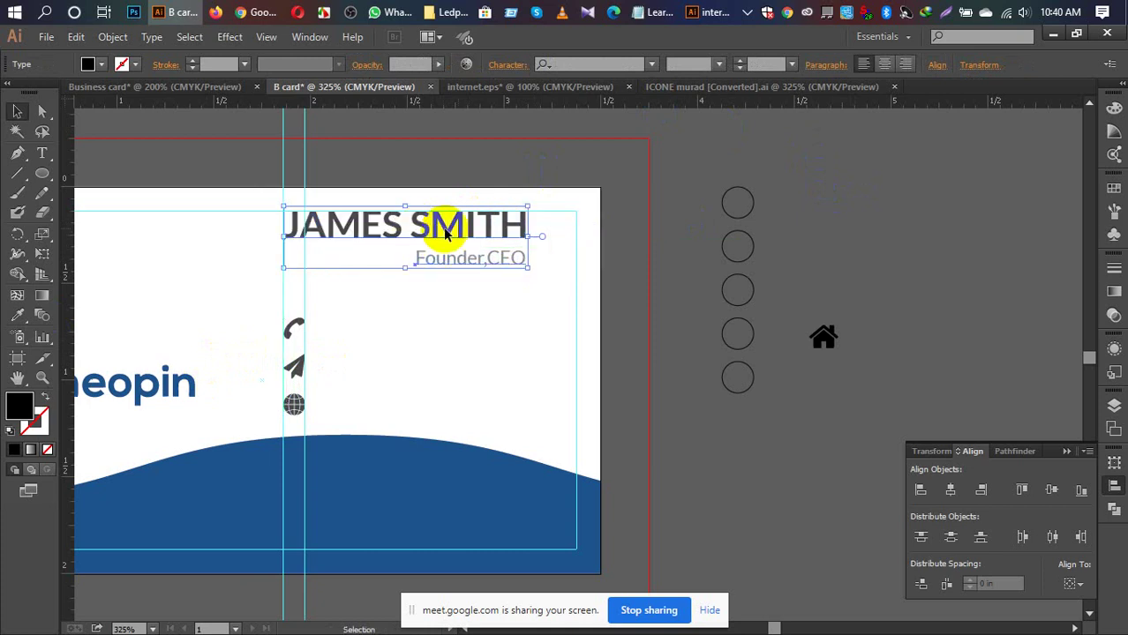
click(689, 140)
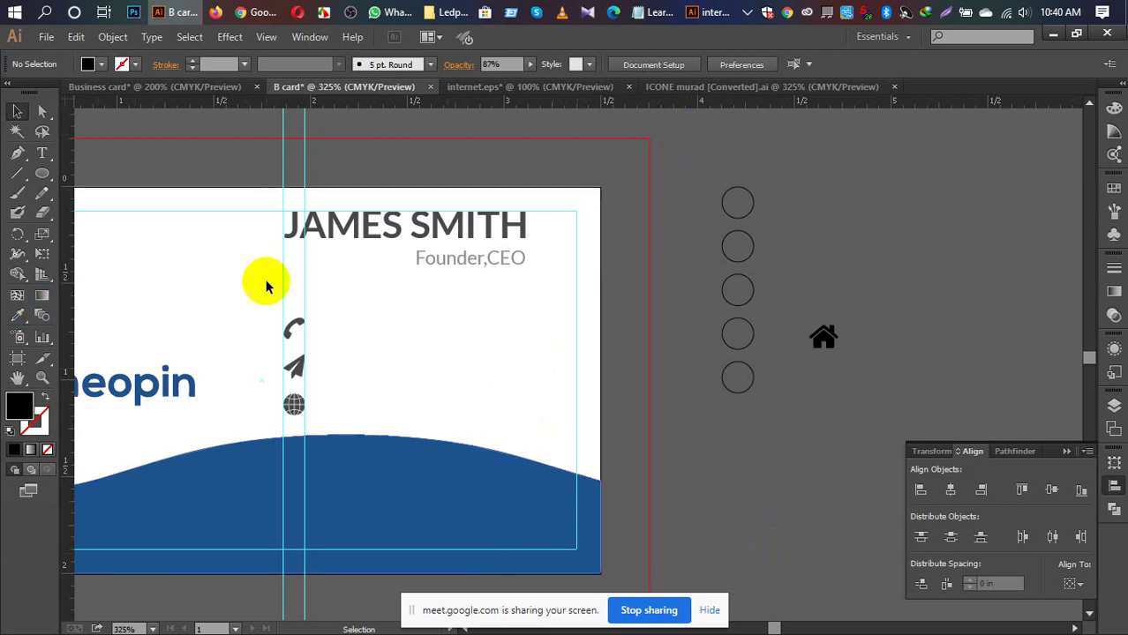
click(71, 202)
click(41, 153)
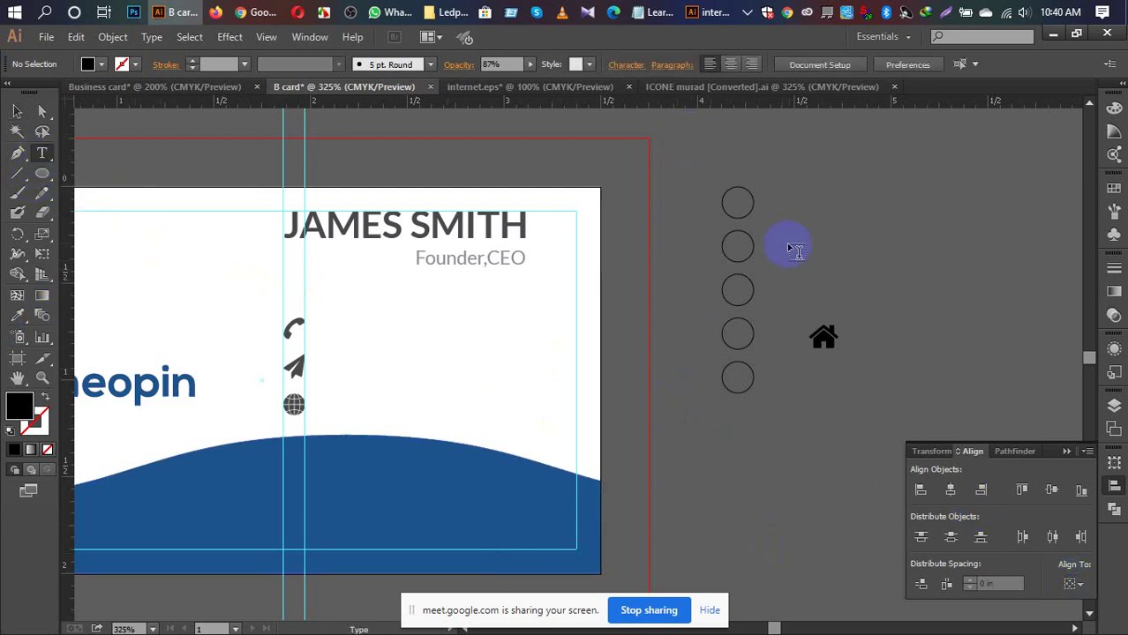
key(Escape)
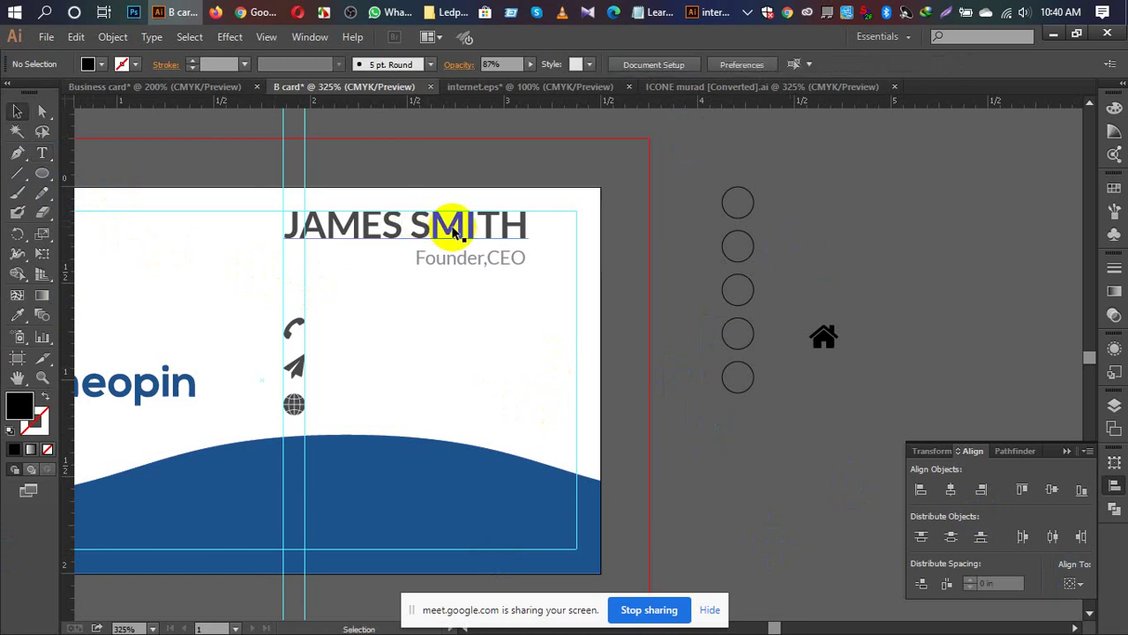
Step: Duplicate the name text beside the phone icon and retype it as the phone number
click(452, 230)
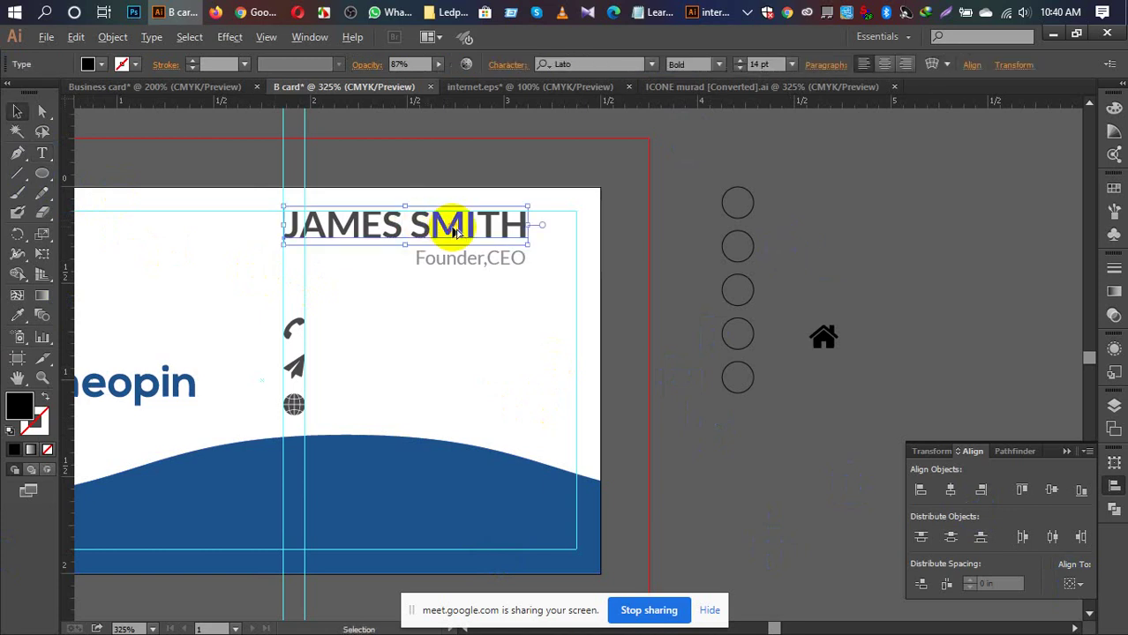
drag(456, 231, 479, 326)
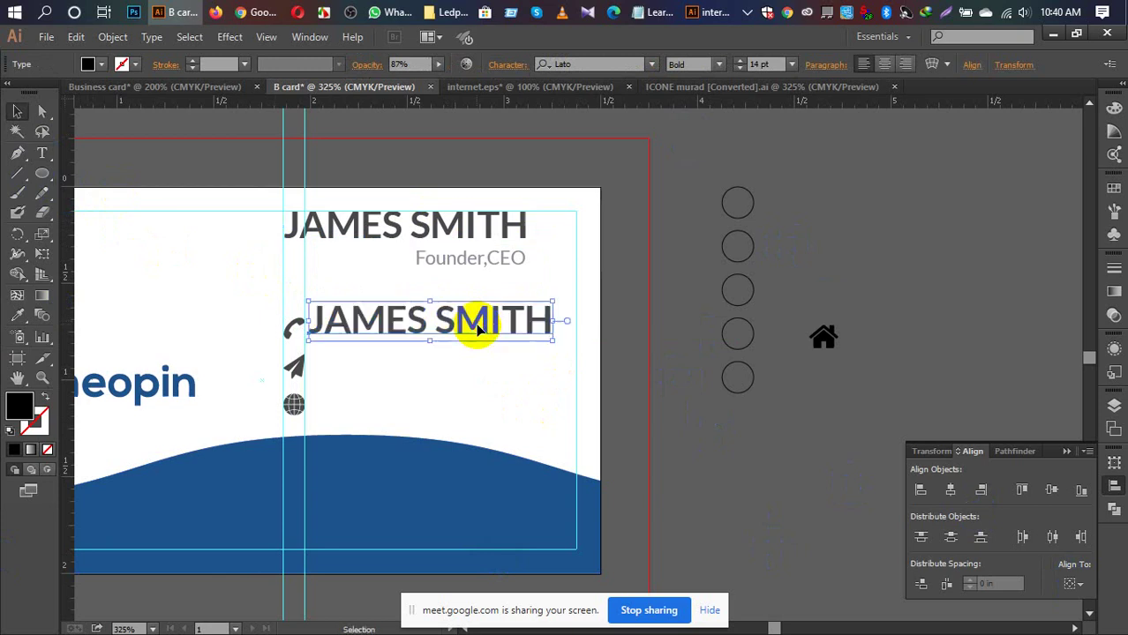
key(t)
click(478, 326)
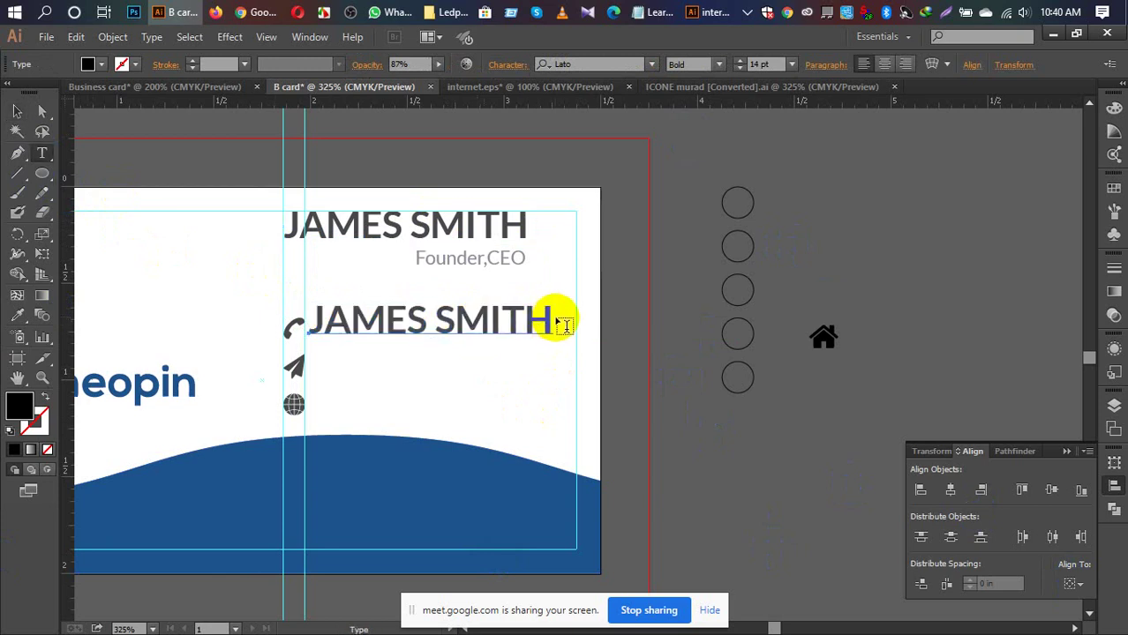
drag(553, 320, 310, 303)
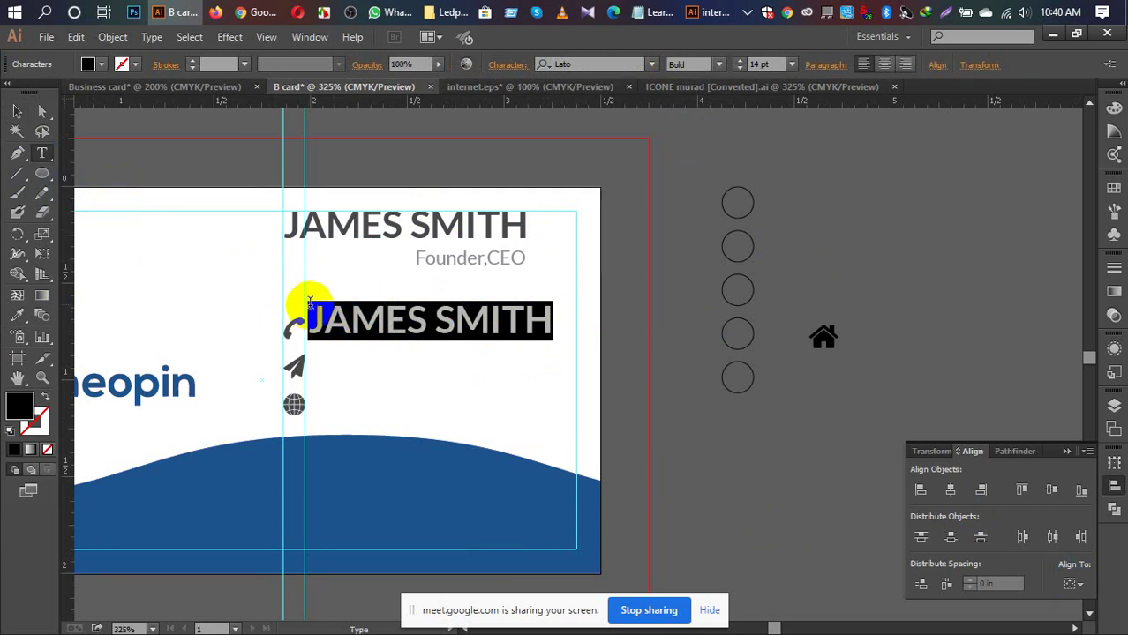
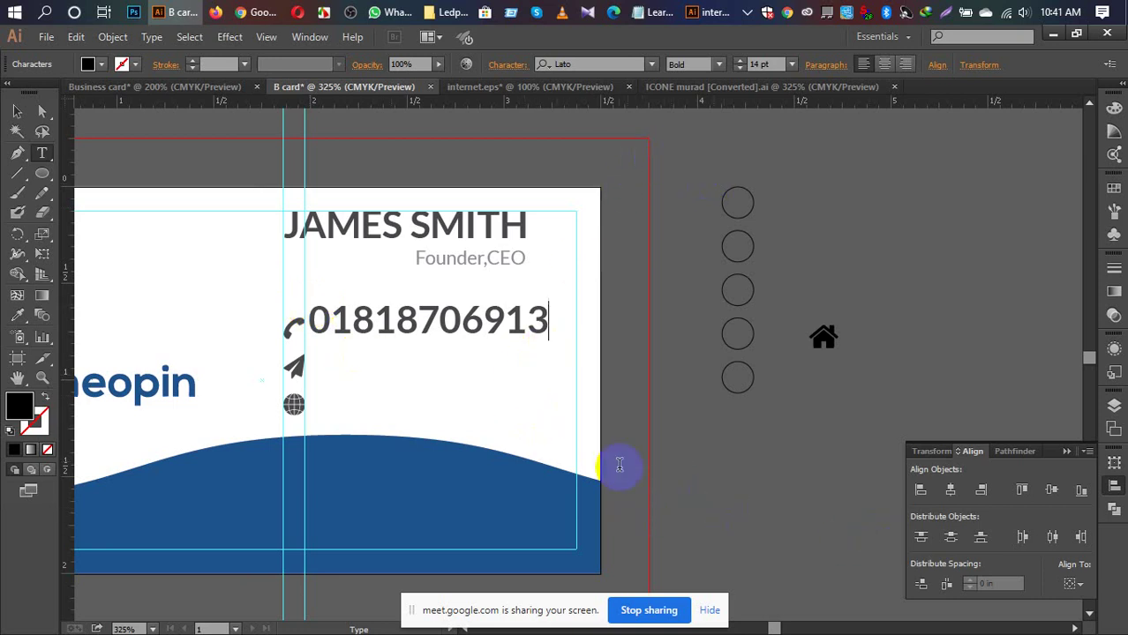
Step: Set the phone number to the Light font weight at 7 pt
drag(547, 322, 304, 336)
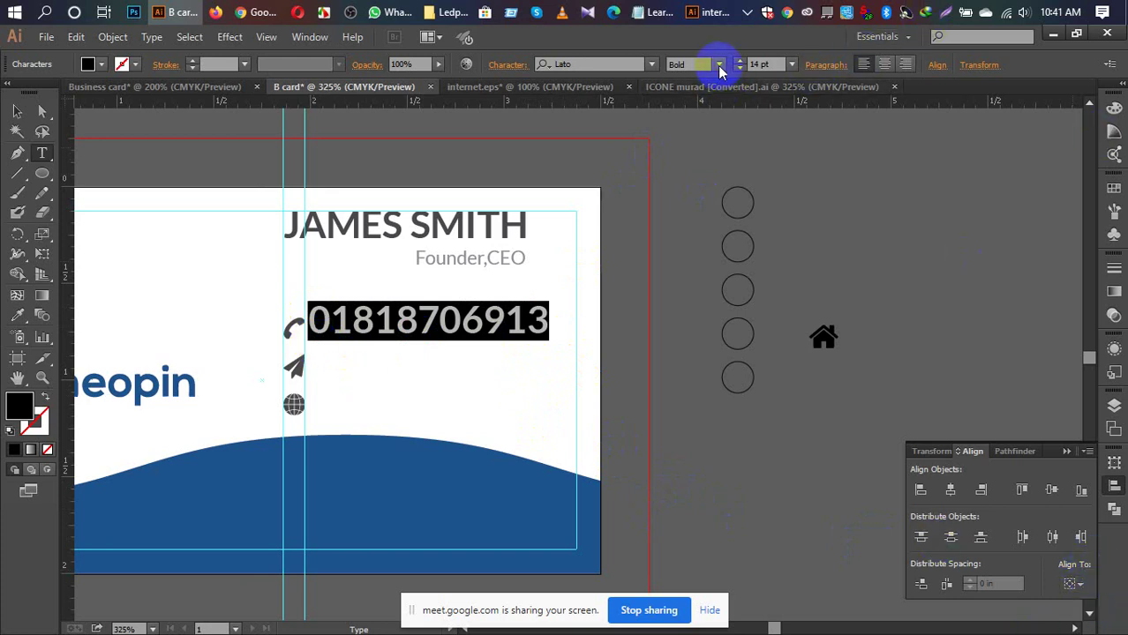
click(720, 65)
click(696, 160)
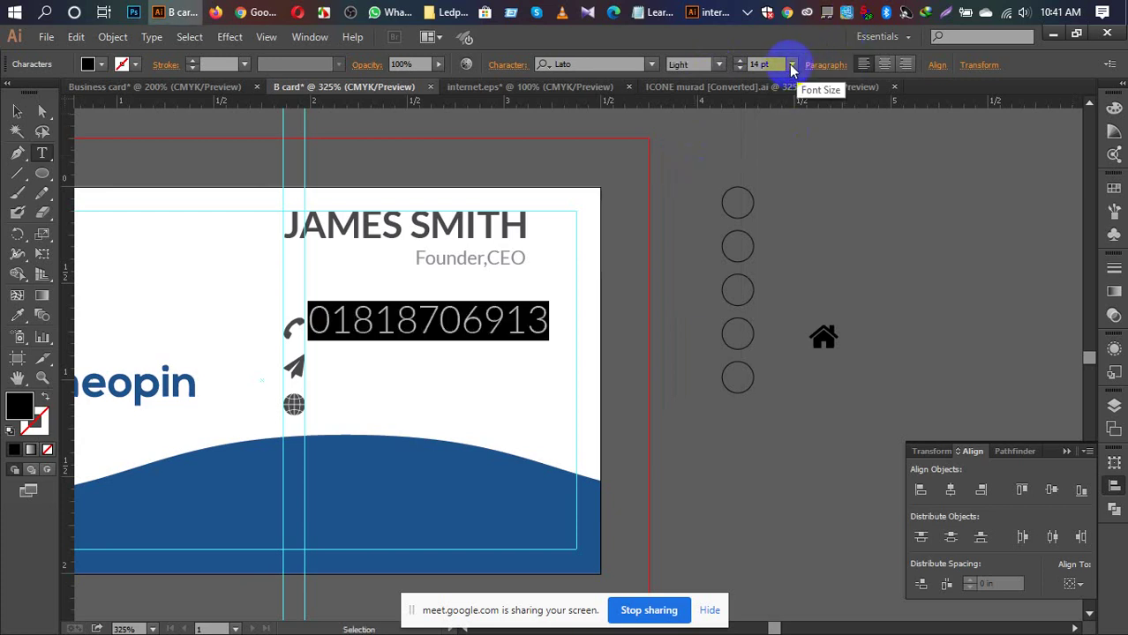
click(792, 66)
click(810, 122)
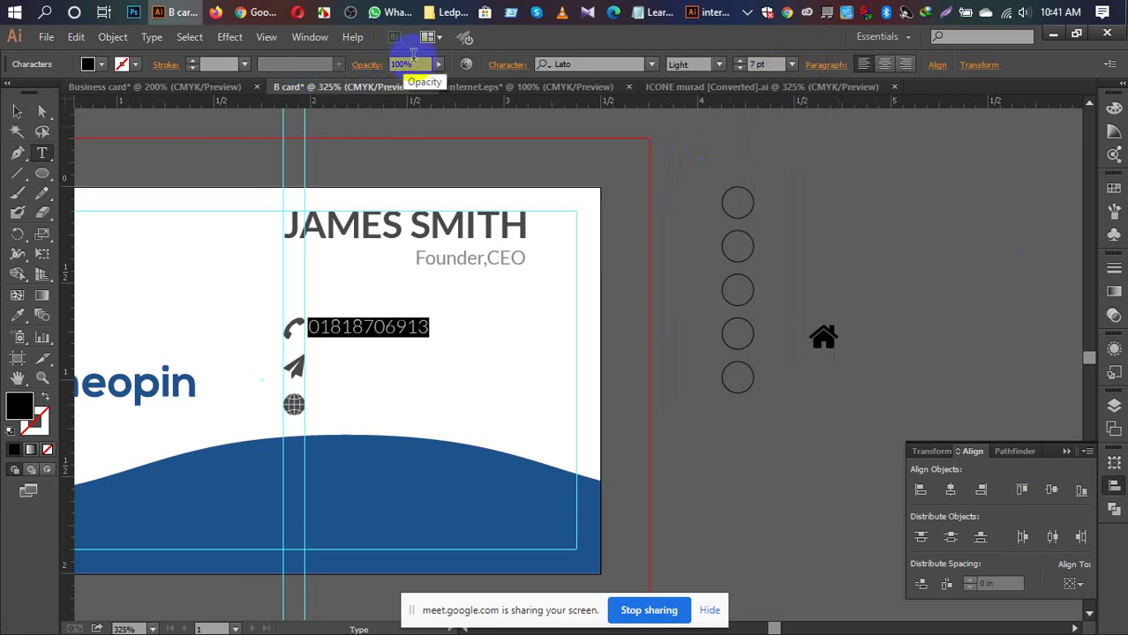
Step: Fade the phone number to 54% opacity and deselect it
click(402, 61)
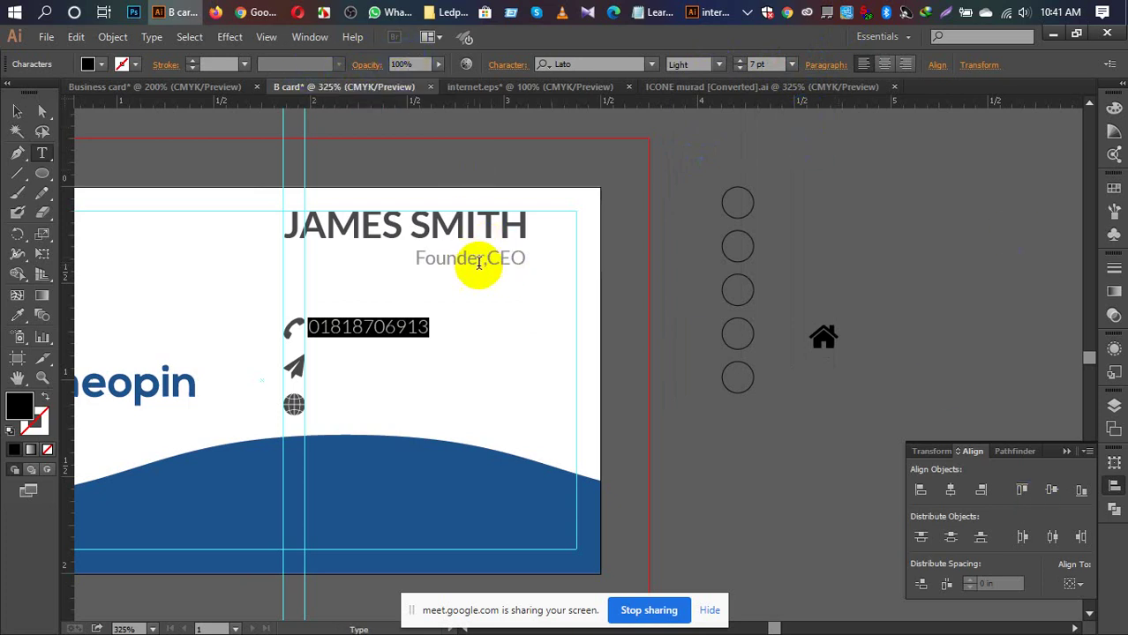
click(436, 198)
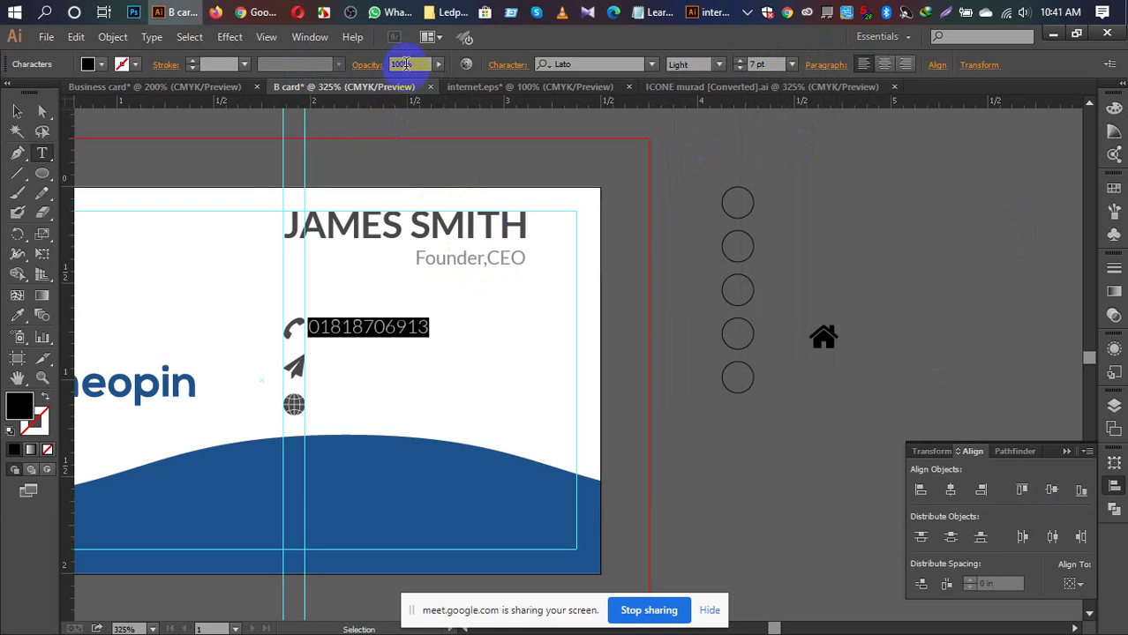
click(404, 64)
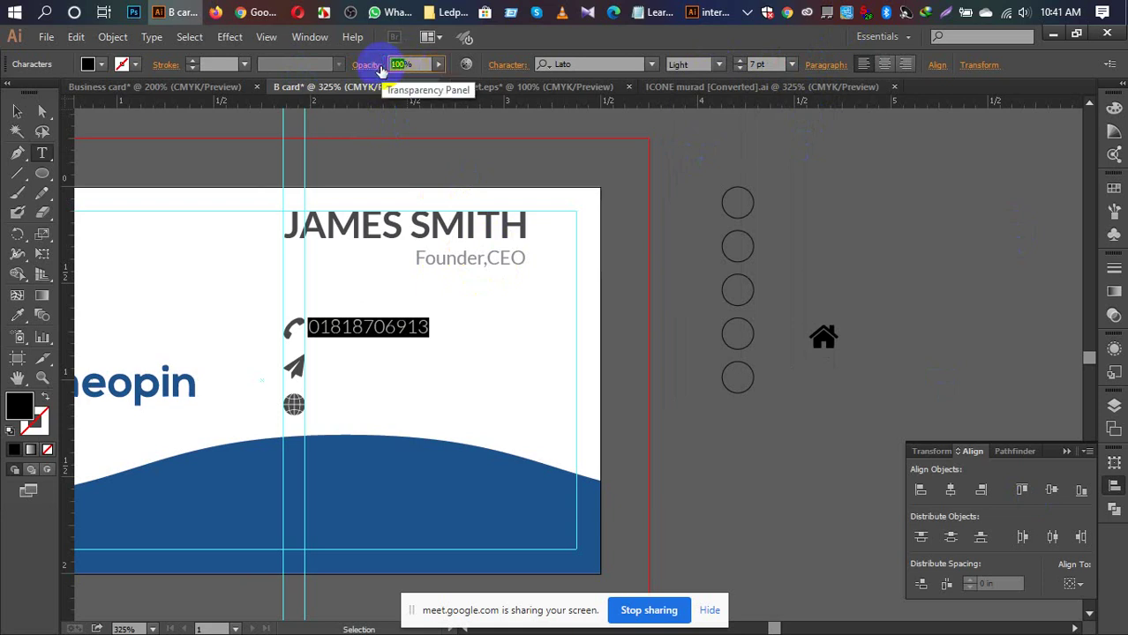
text(54)
key(Return)
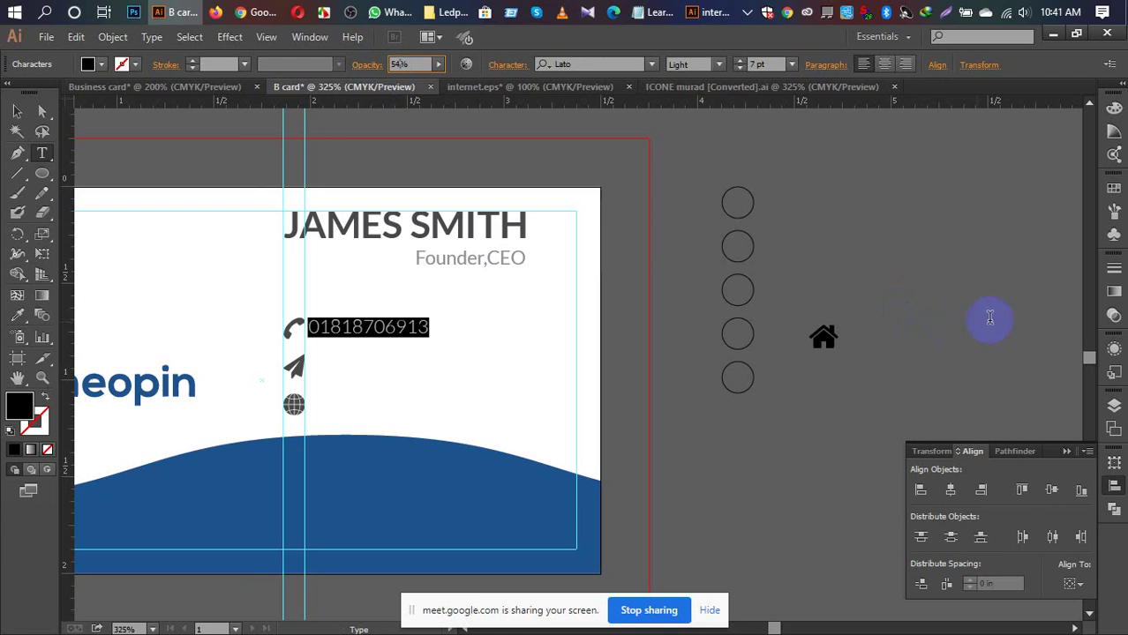
click(15, 114)
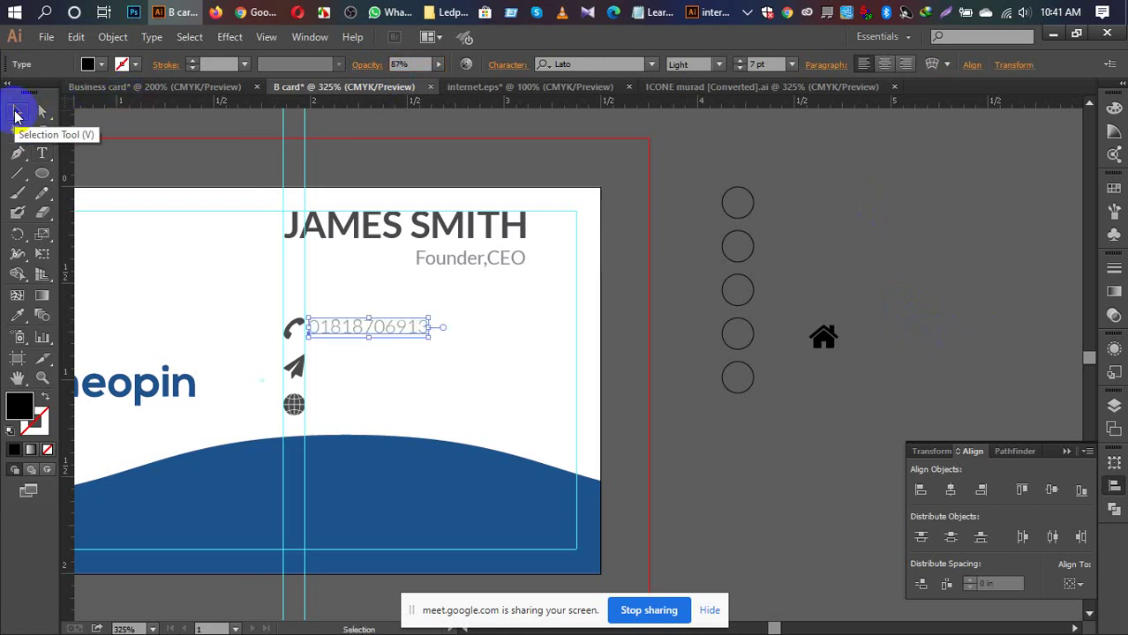
click(222, 168)
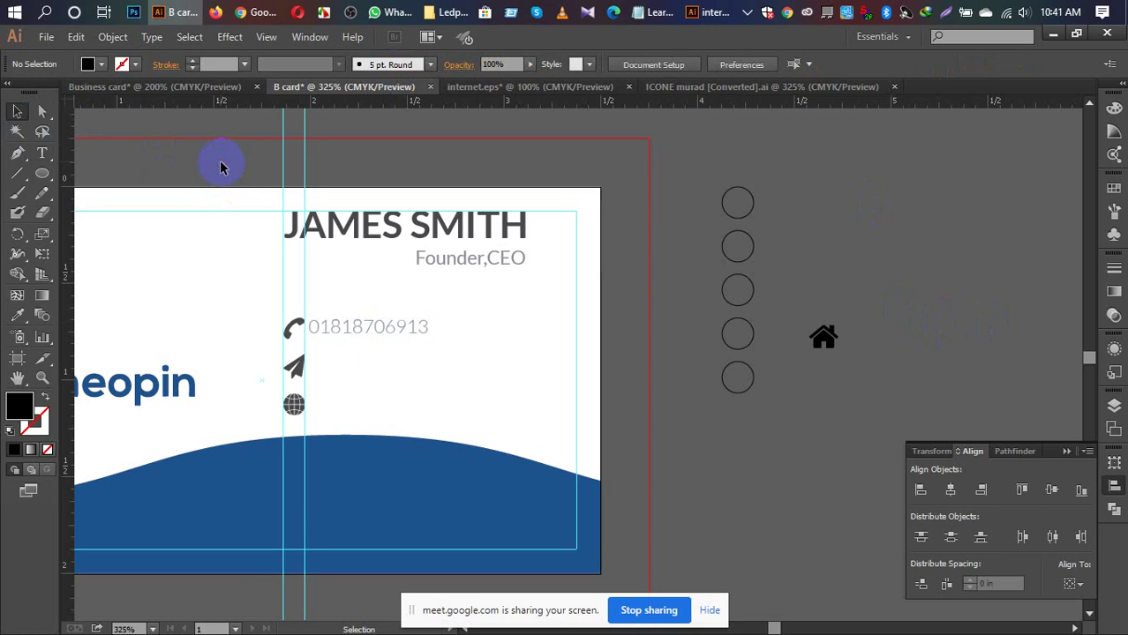
key(a)
Step: Zoom in on the contact lines and copy the phone number beside the paper-plane icon
scroll(223, 168, left, 5)
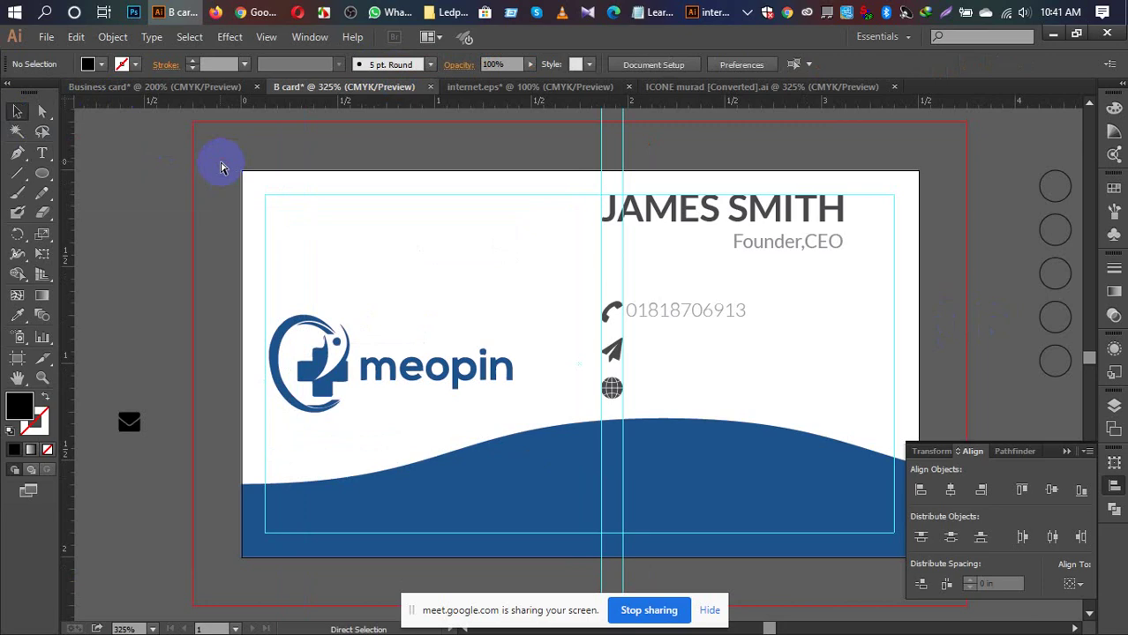
key(ctrl+equal)
key(ctrl+equal)
key(ctrl+equal)
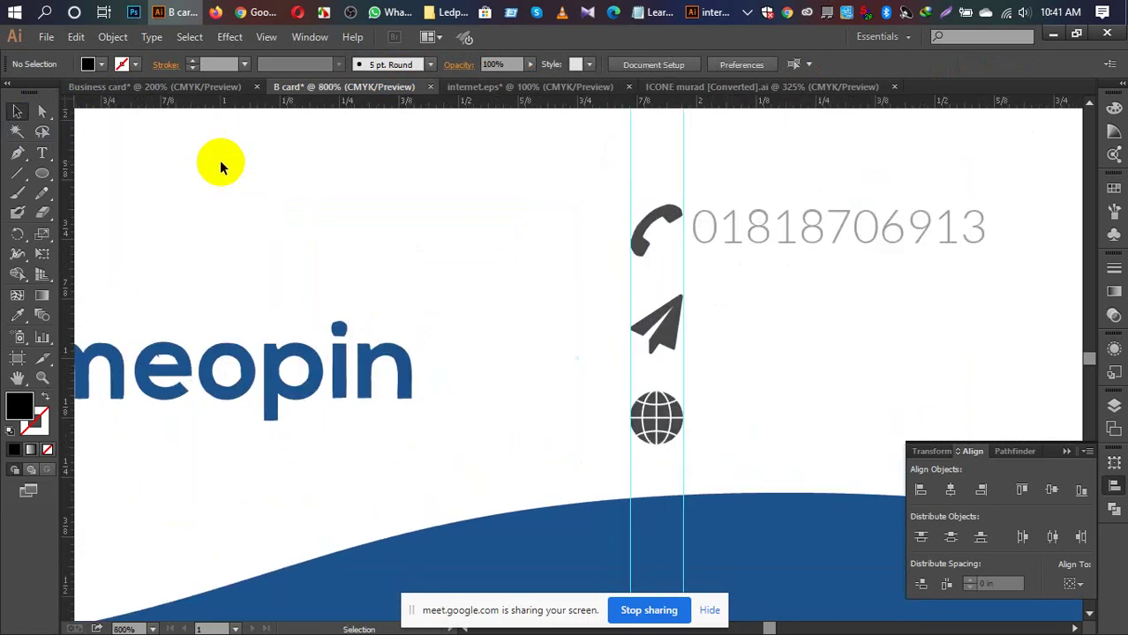
drag(594, 231, 369, 378)
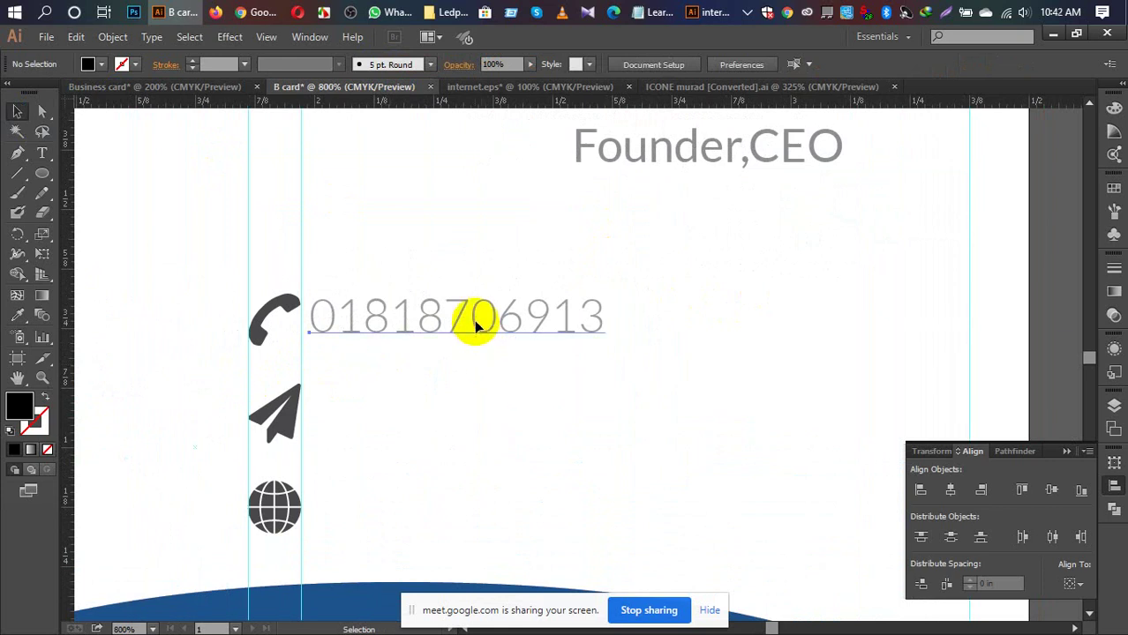
drag(474, 325, 461, 413)
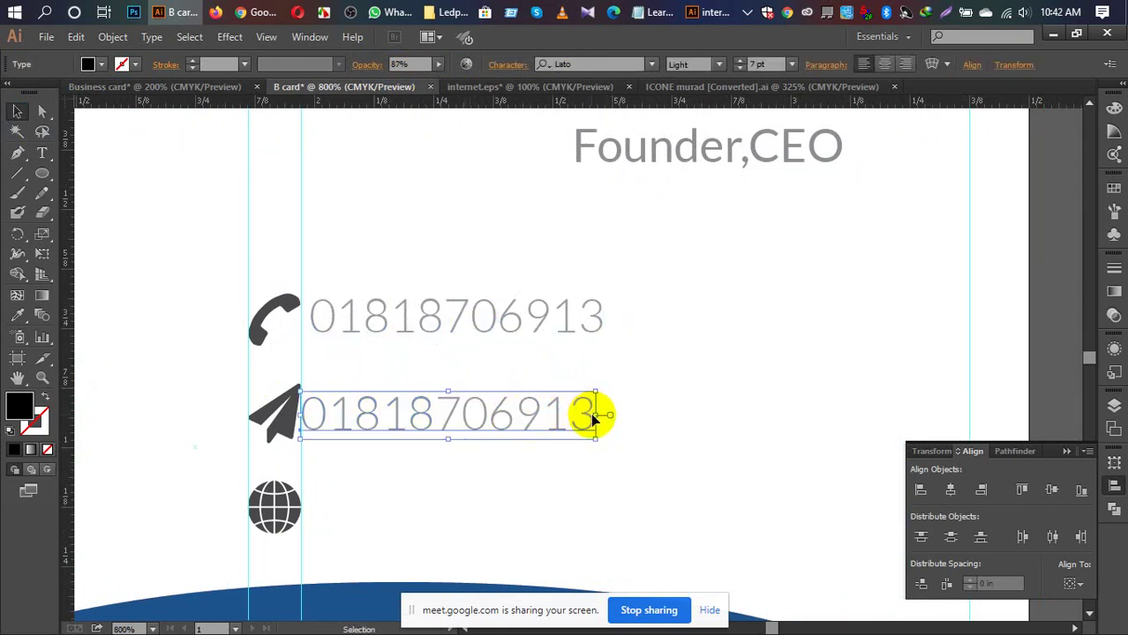
Step: Replace the copied digits with the Gmail e-mail address
double_click(593, 421)
drag(593, 421, 305, 408)
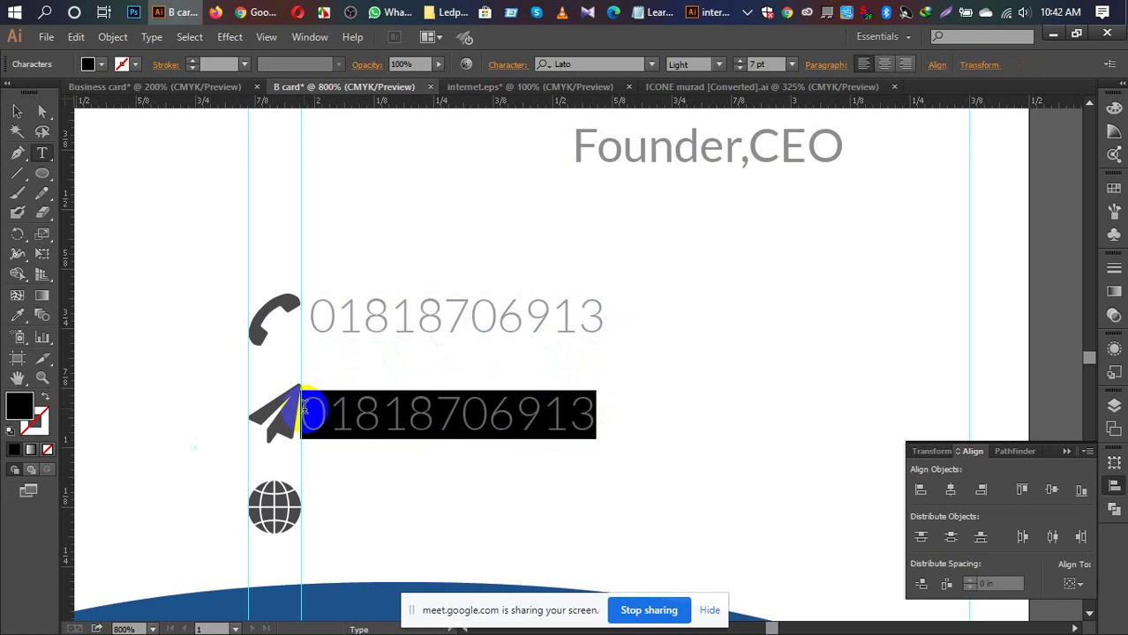
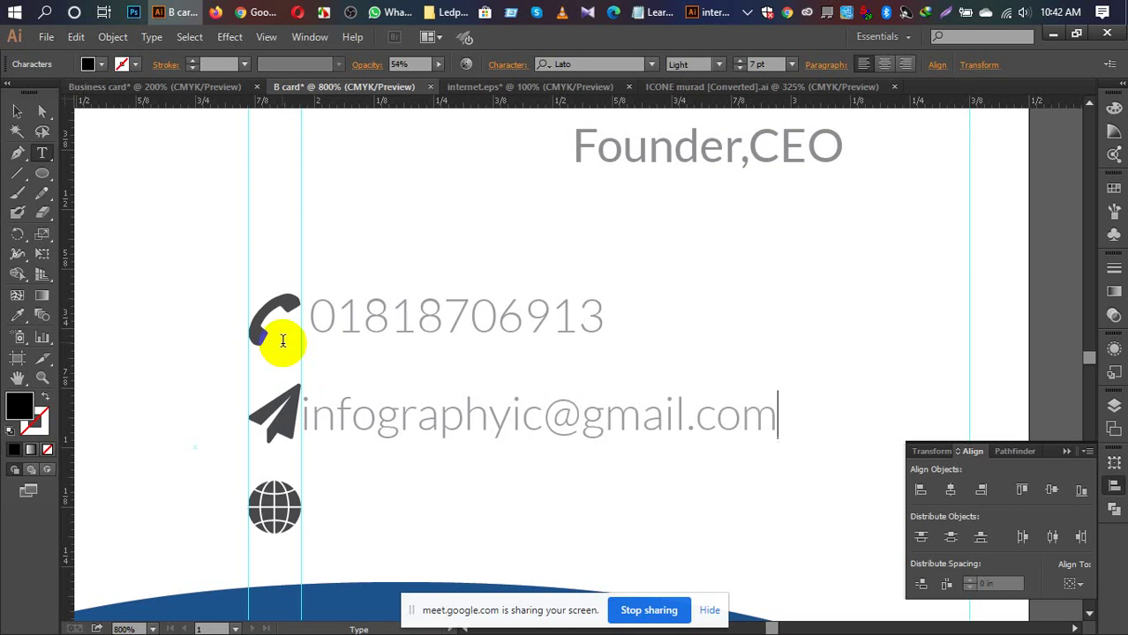
scroll(517, 392, down, 1)
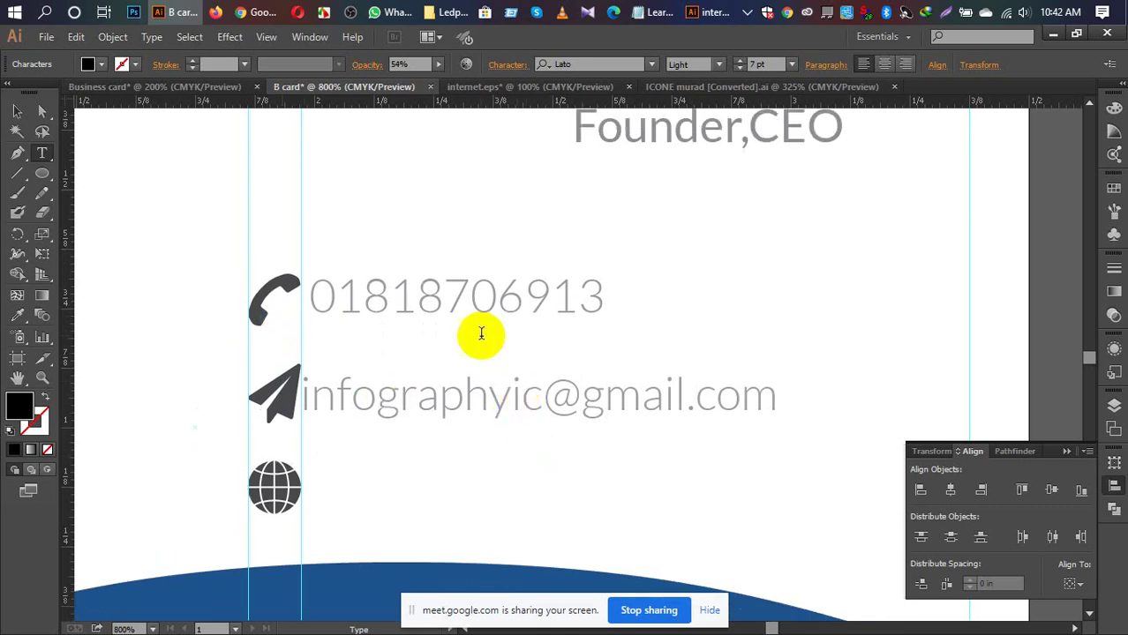
click(16, 111)
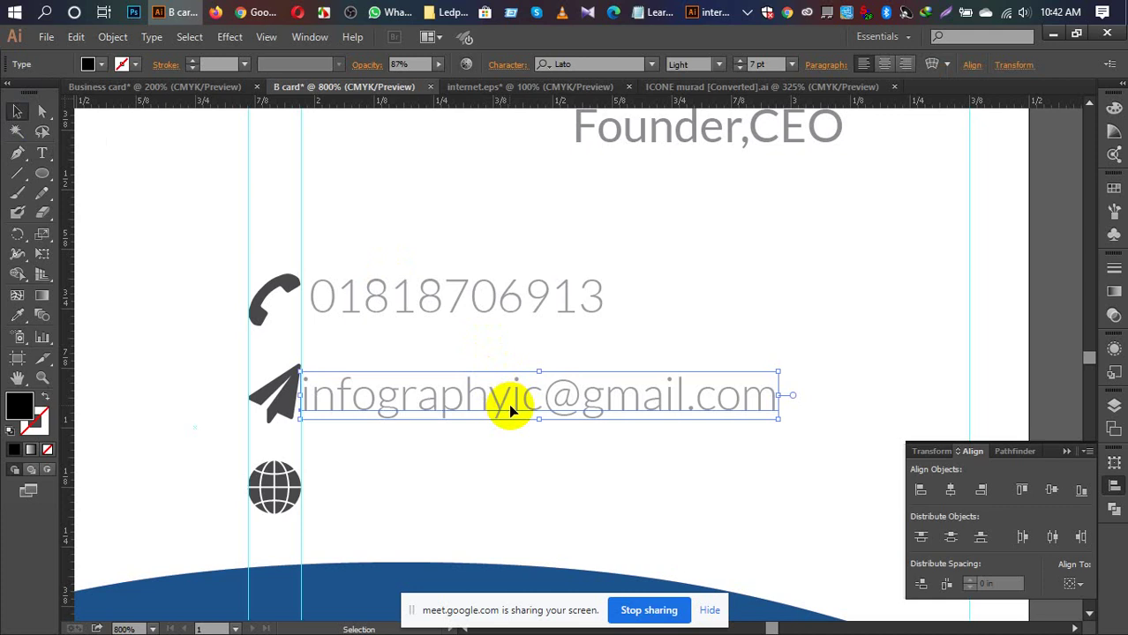
drag(508, 403, 520, 502)
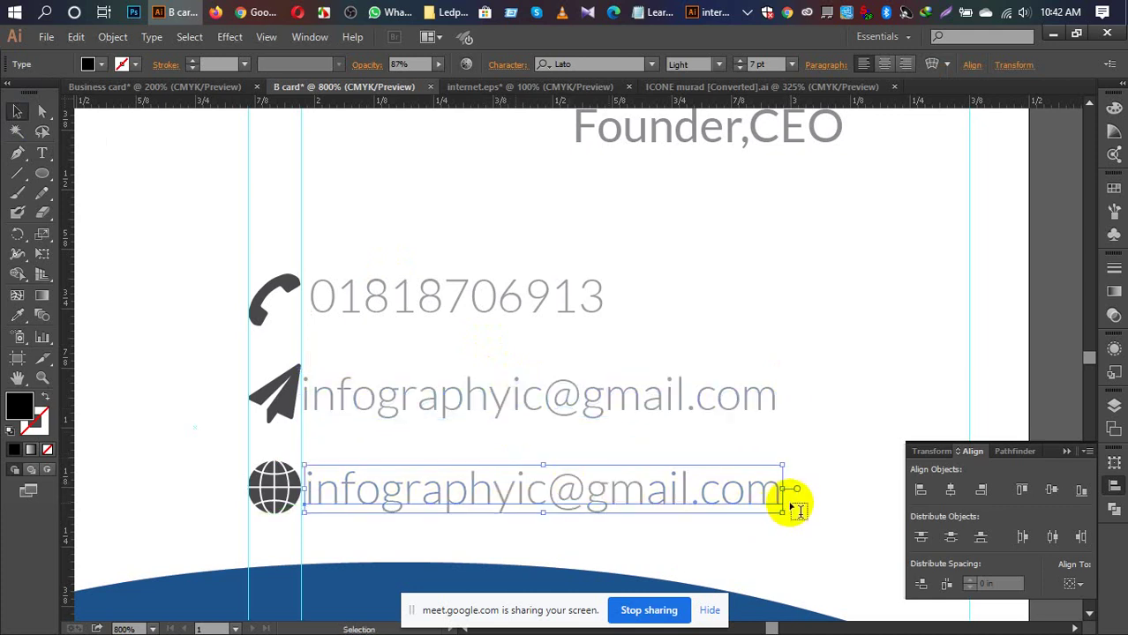
key(t)
drag(778, 491, 309, 497)
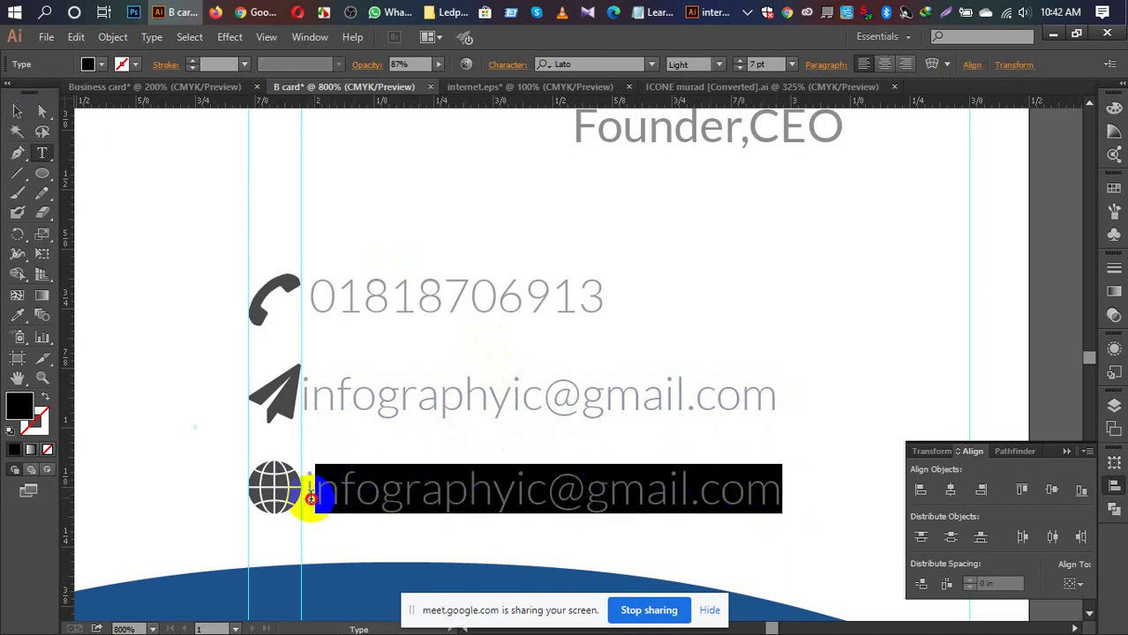
drag(311, 496, 299, 500)
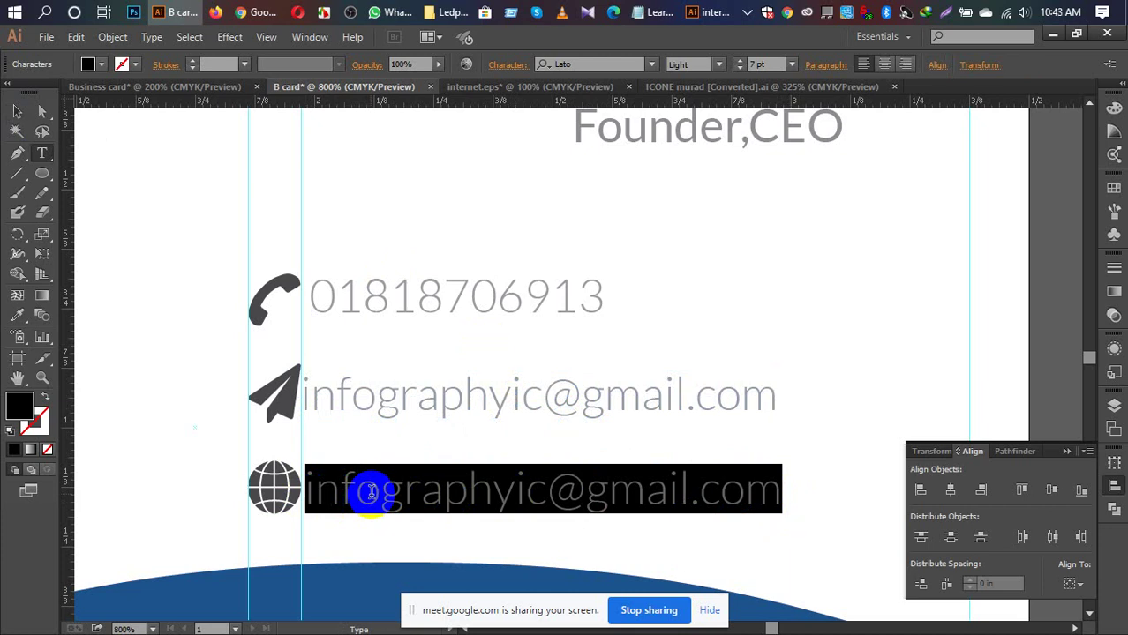
text(www.)
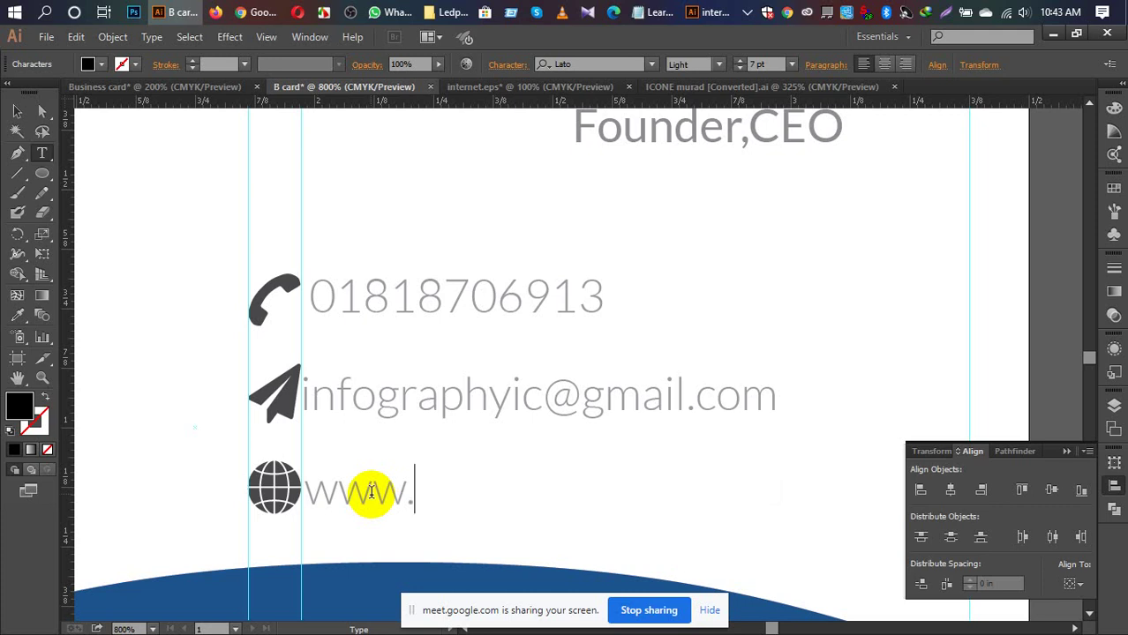
text(inf)
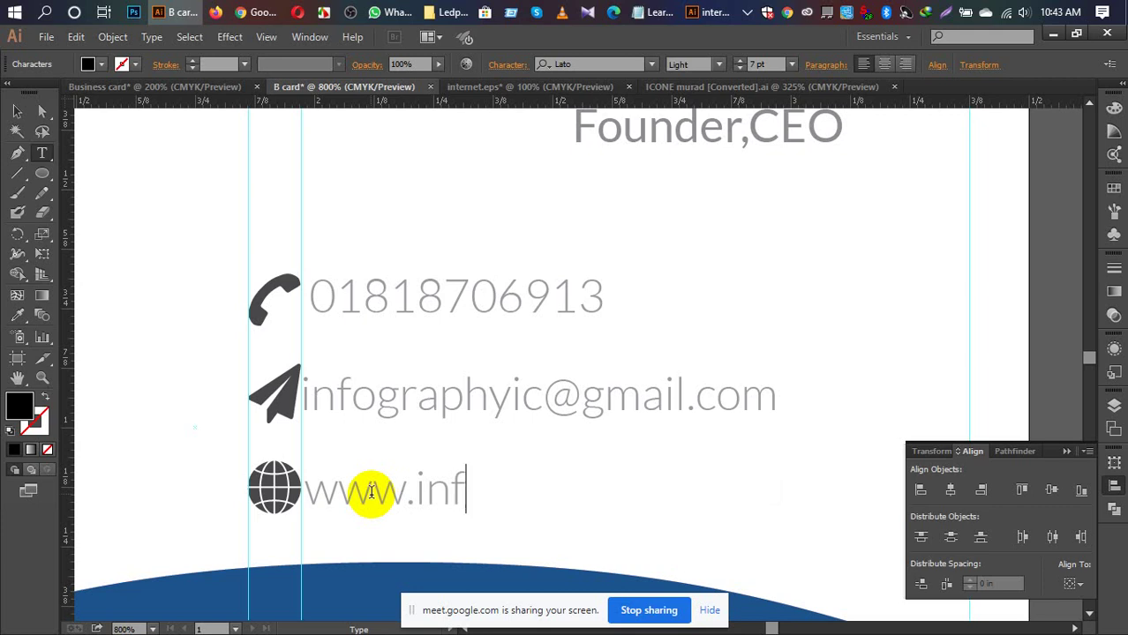
text(ogra)
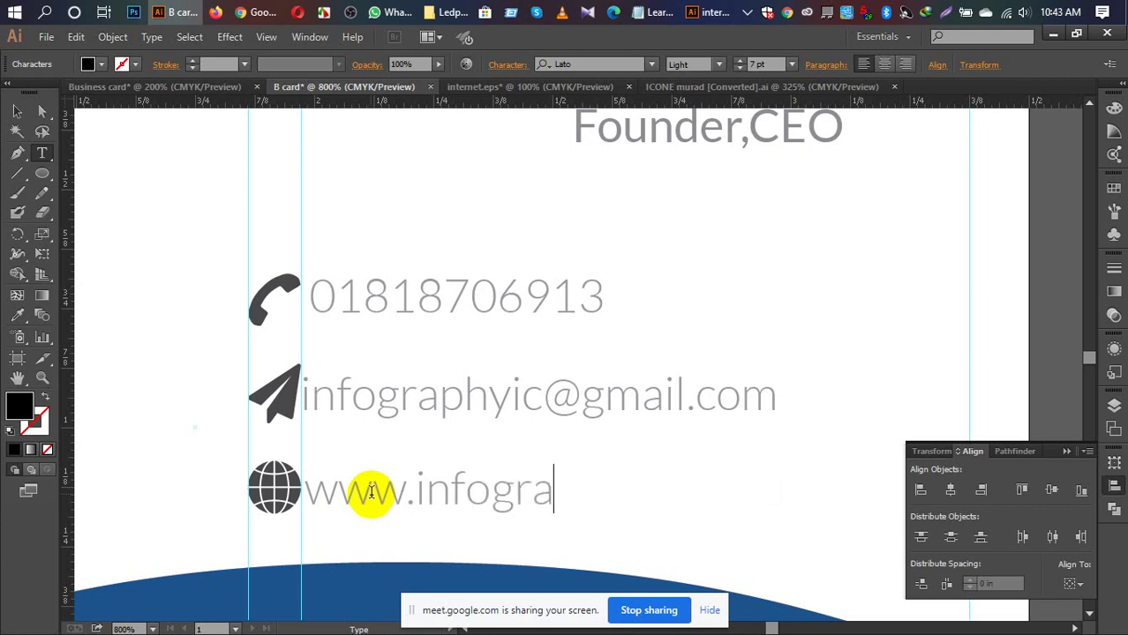
text(phic)
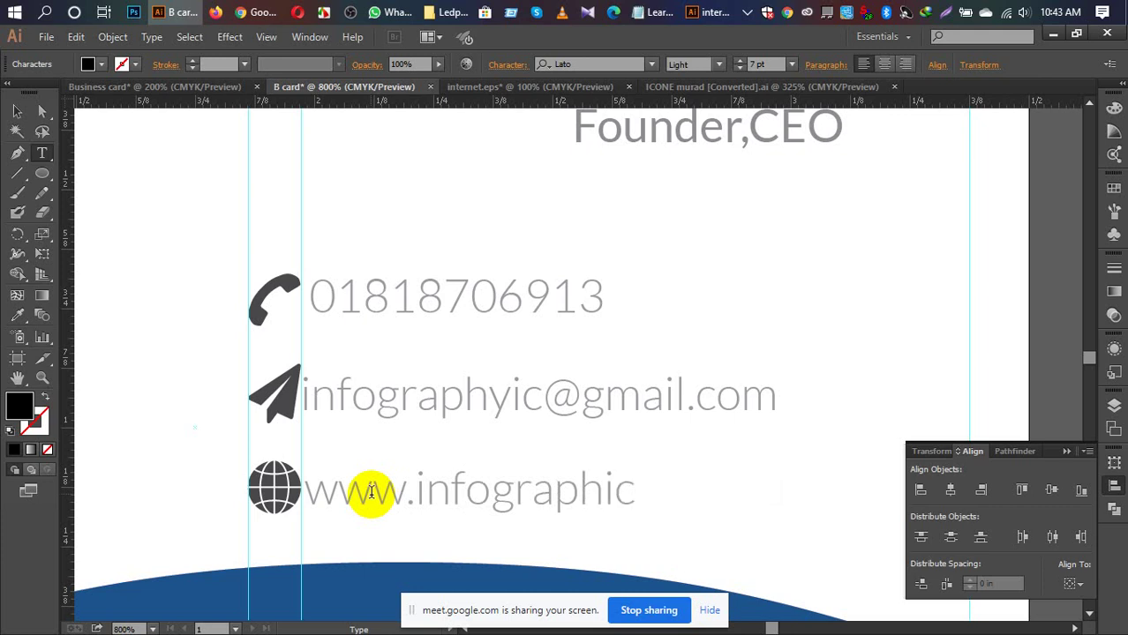
text(.com)
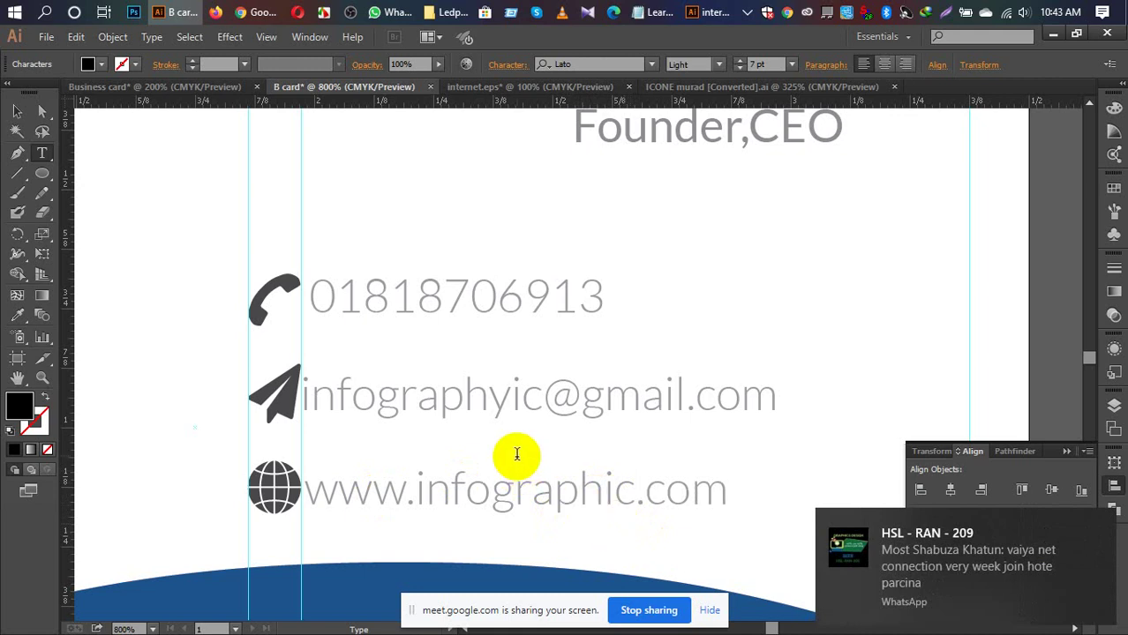
Step: Fix the misspelled letters in the e-mail address
click(512, 397)
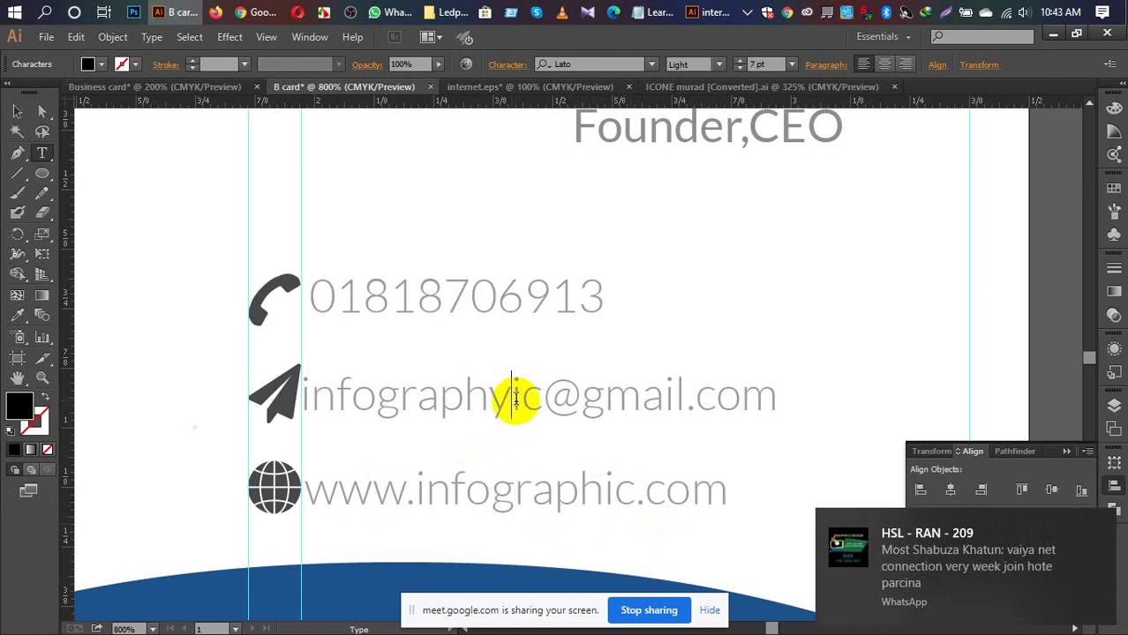
key(Delete)
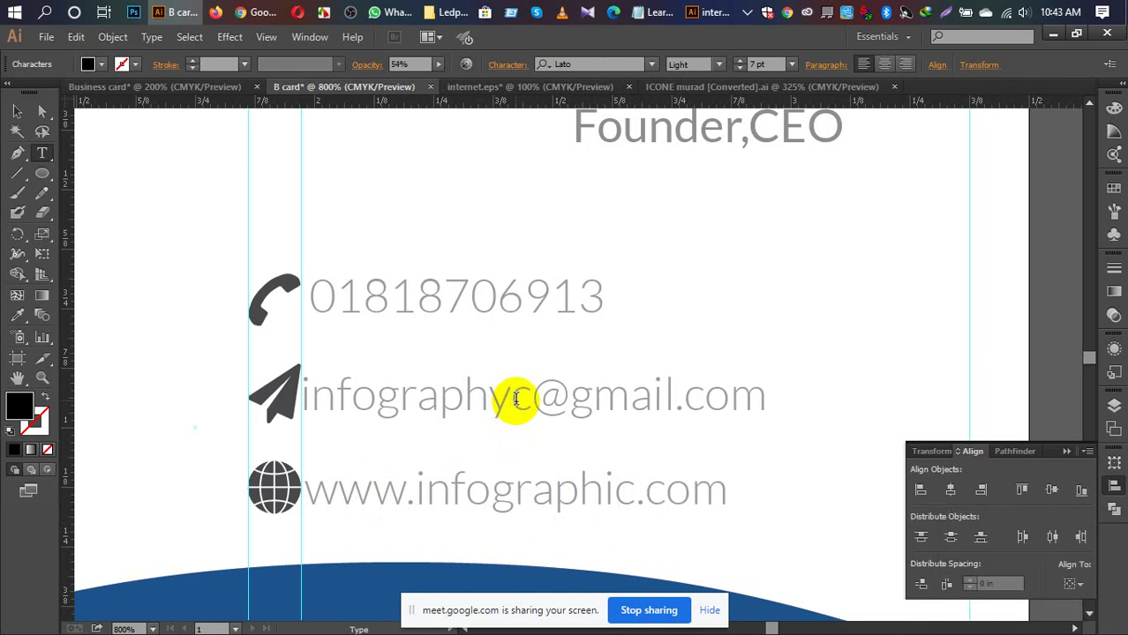
text(i)
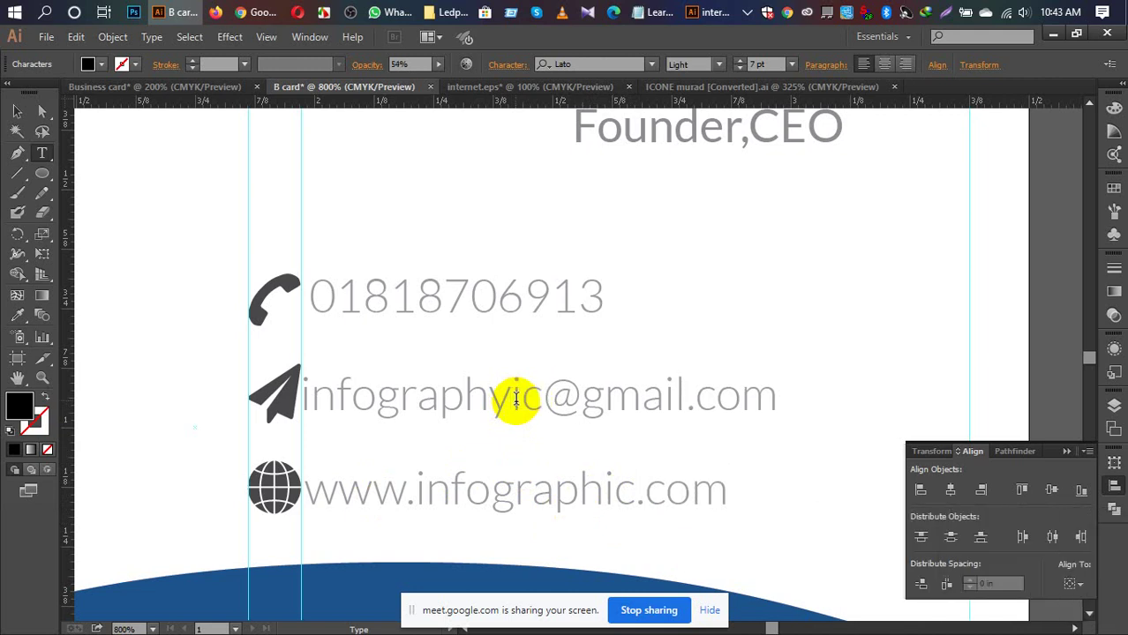
key(BackSpace)
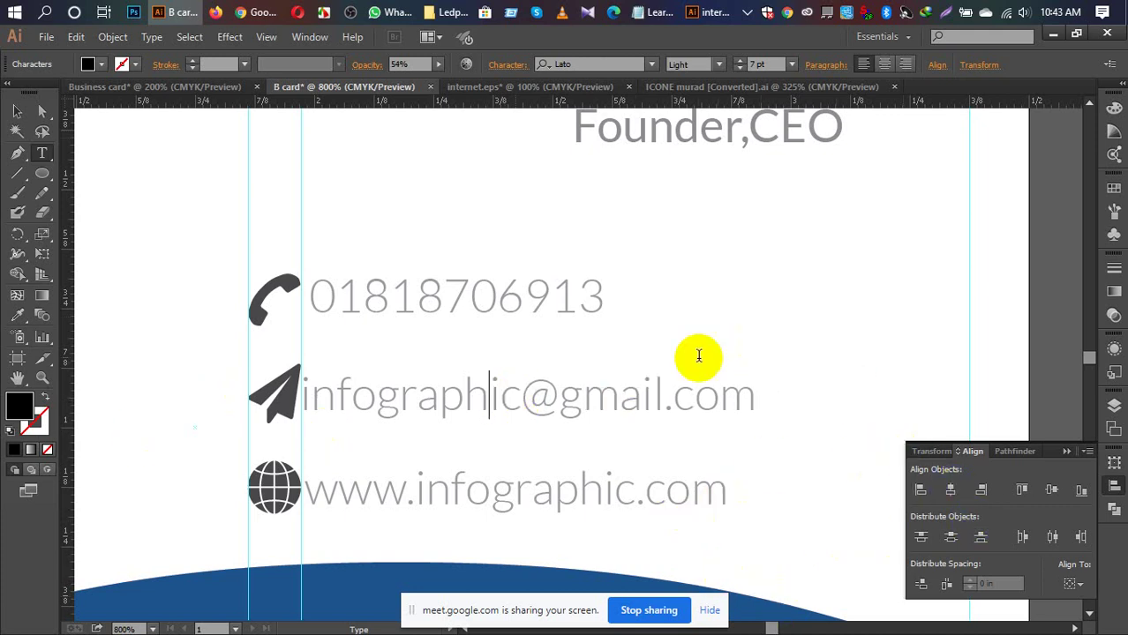
key(ctrl)
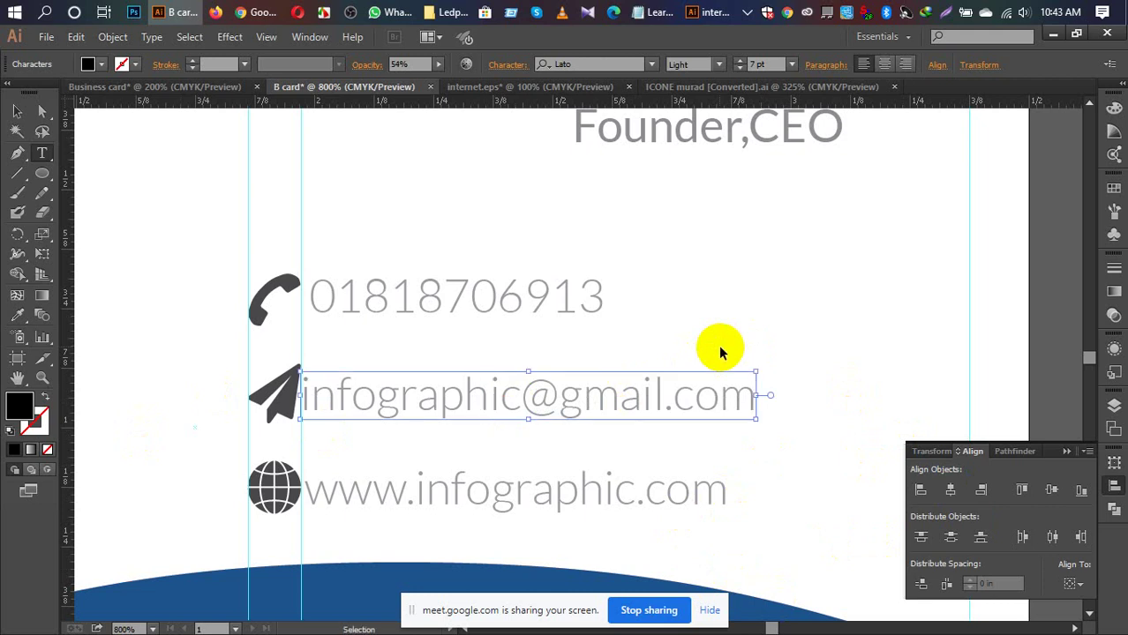
Step: Fit the card in view, deselect, and zoom toward the spare circles beside it
key(ctrl+0)
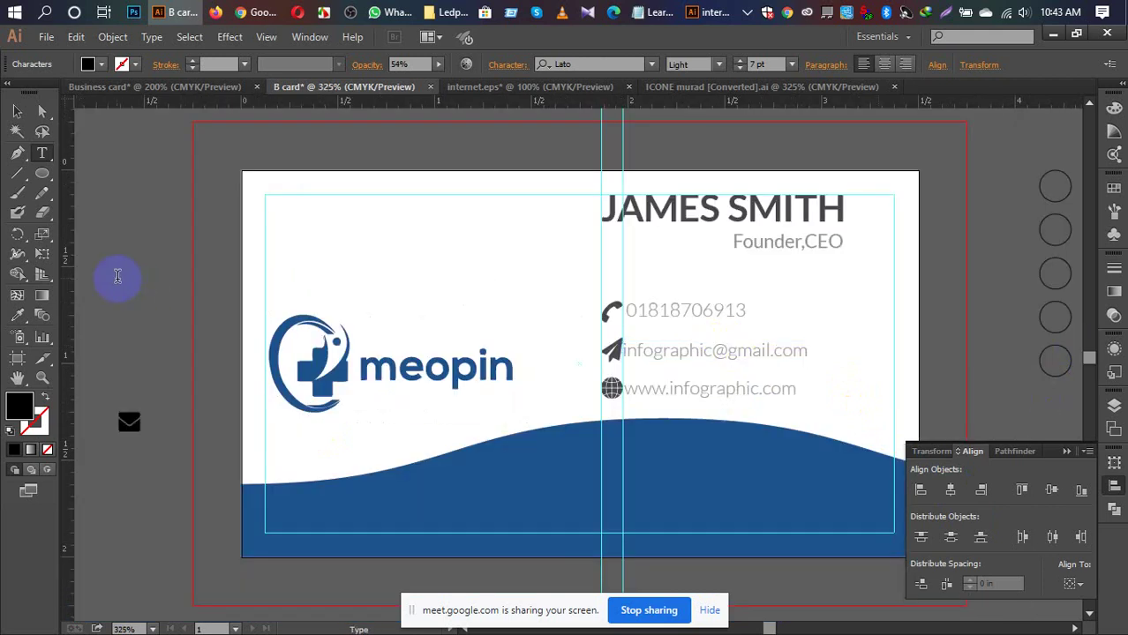
click(16, 111)
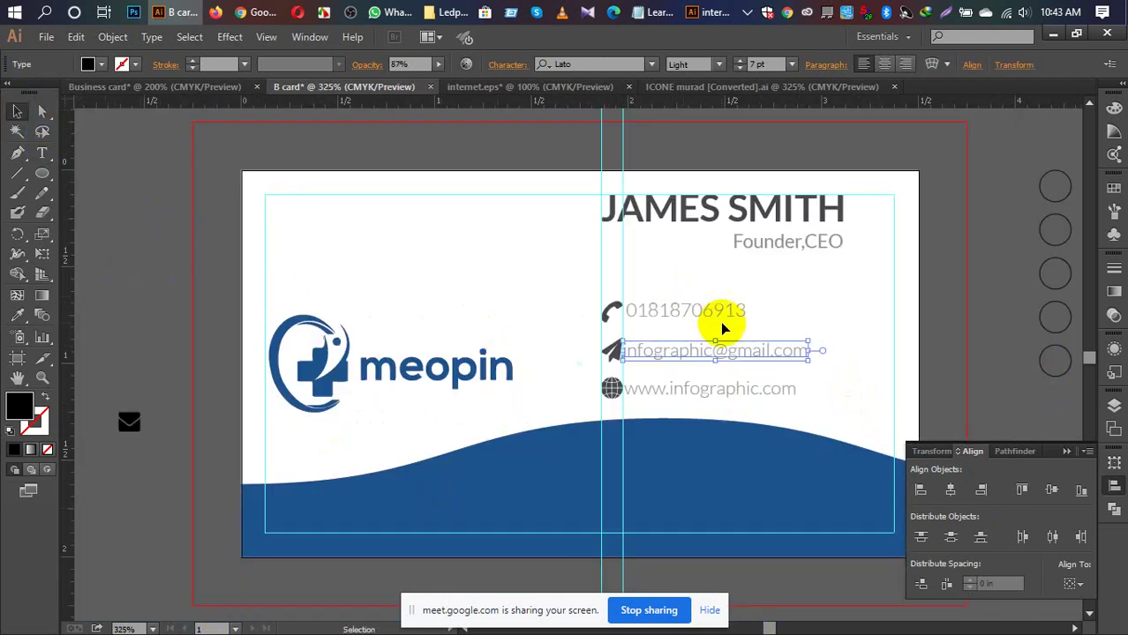
click(946, 369)
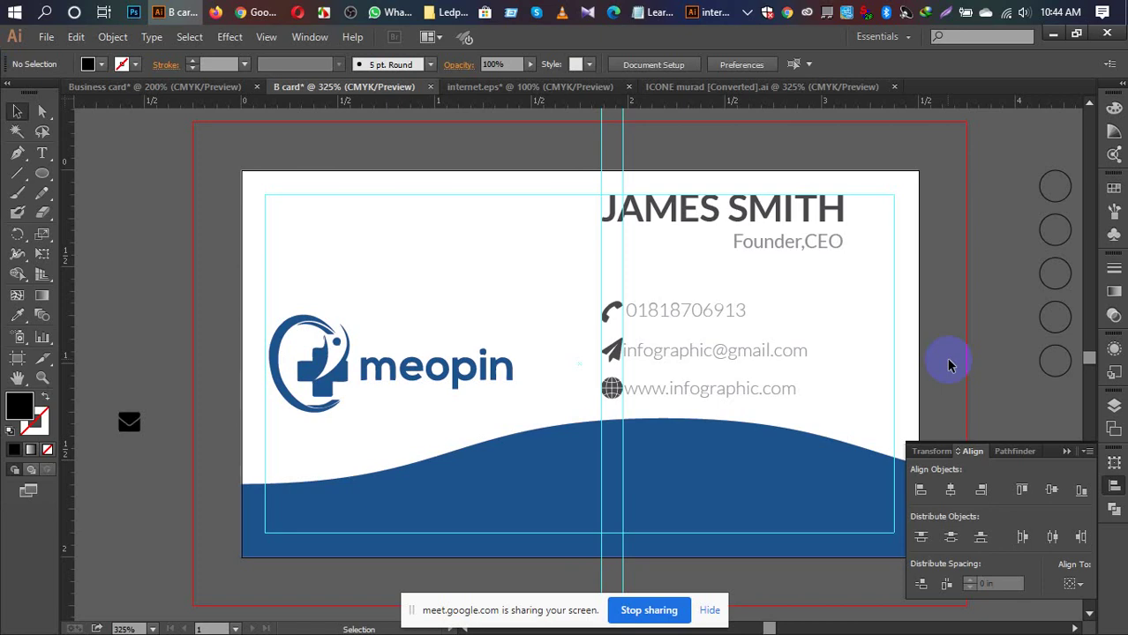
key(ctrl+equal)
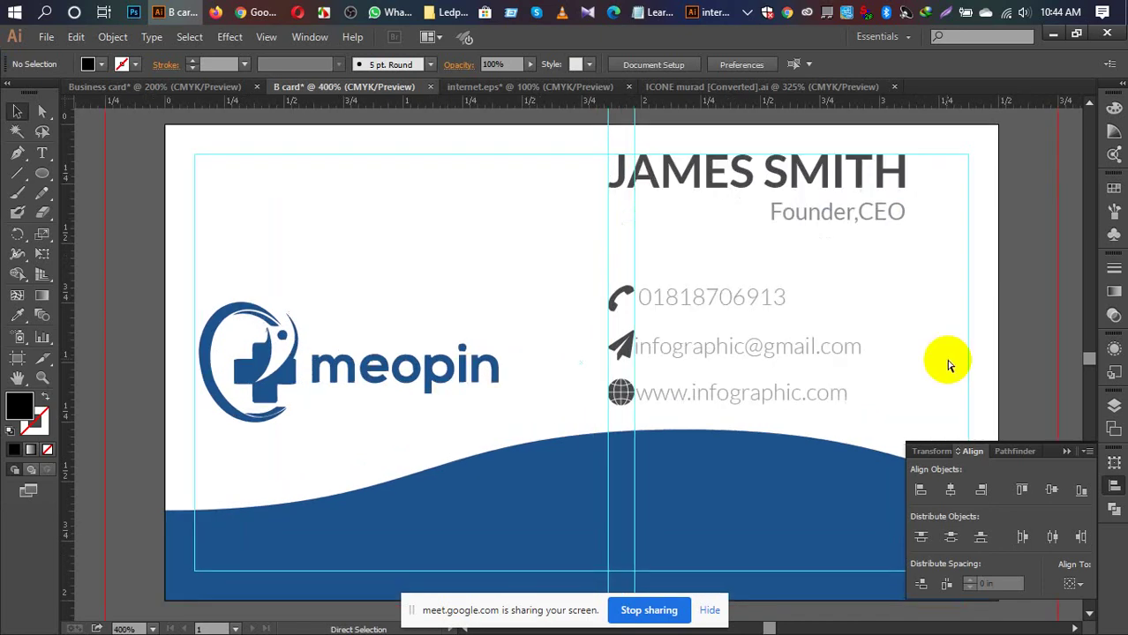
drag(932, 318, 576, 345)
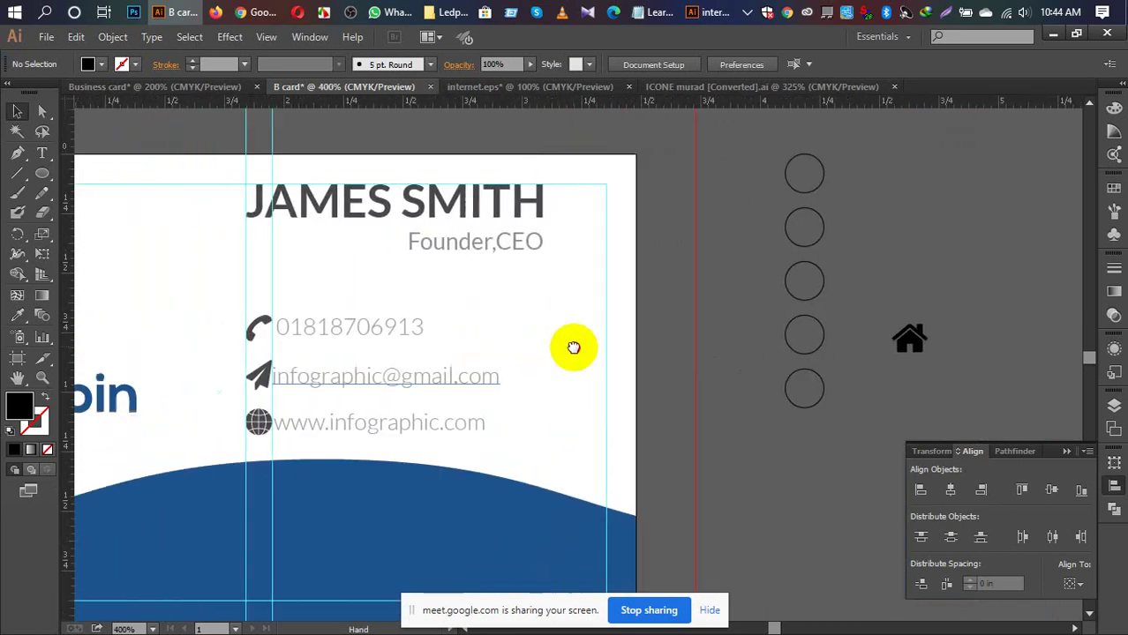
Step: Move the top spare circle onto the phone icon and zoom in close on it
click(799, 191)
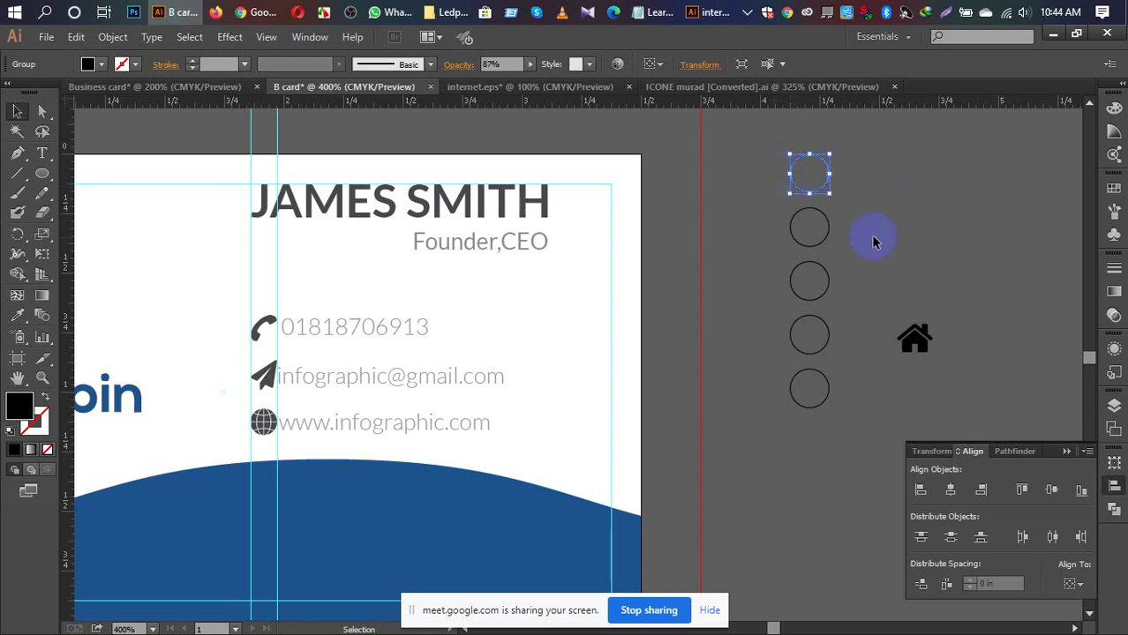
click(980, 237)
drag(808, 192, 263, 346)
key(ctrl+plus)
key(ctrl+plus)
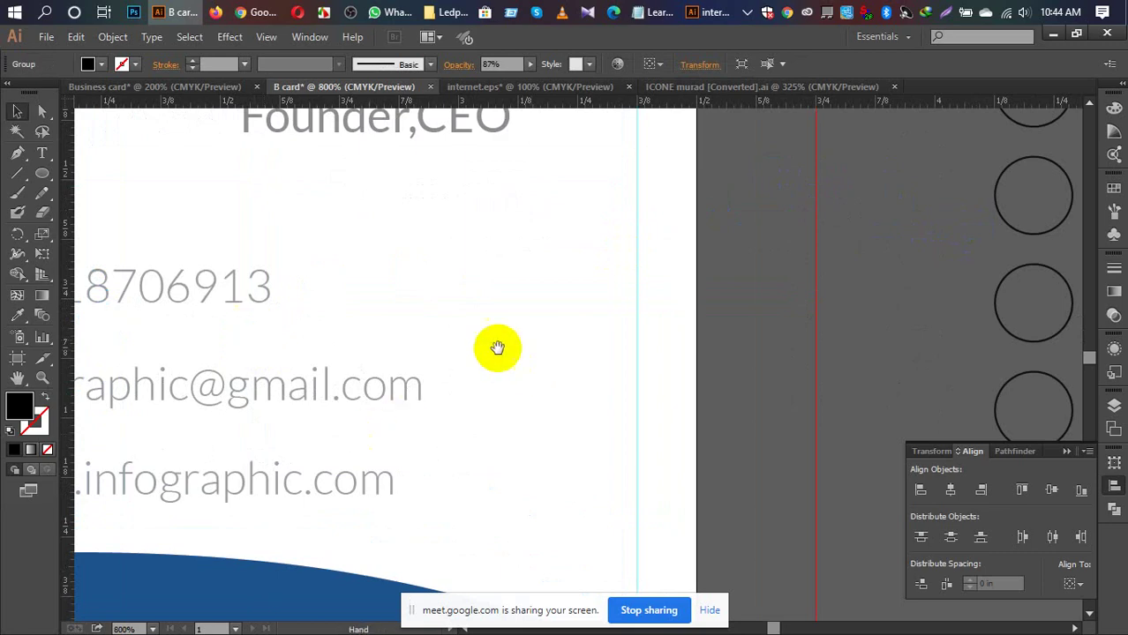
drag(496, 345, 765, 389)
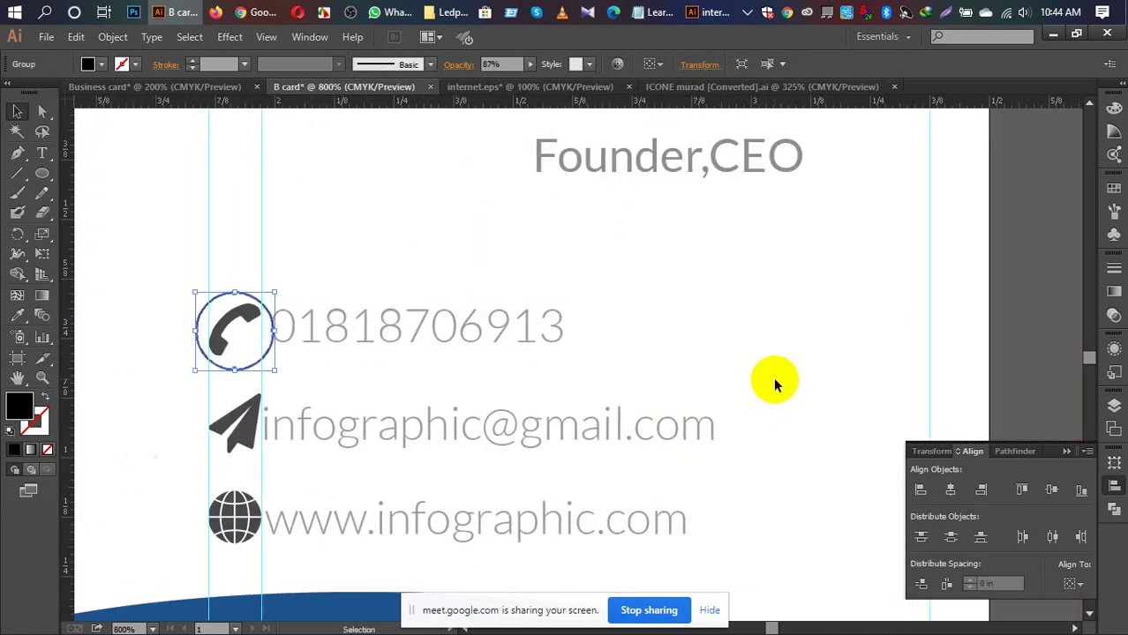
key(ctrl+plus)
key(ctrl+plus)
key(ctrl+plus)
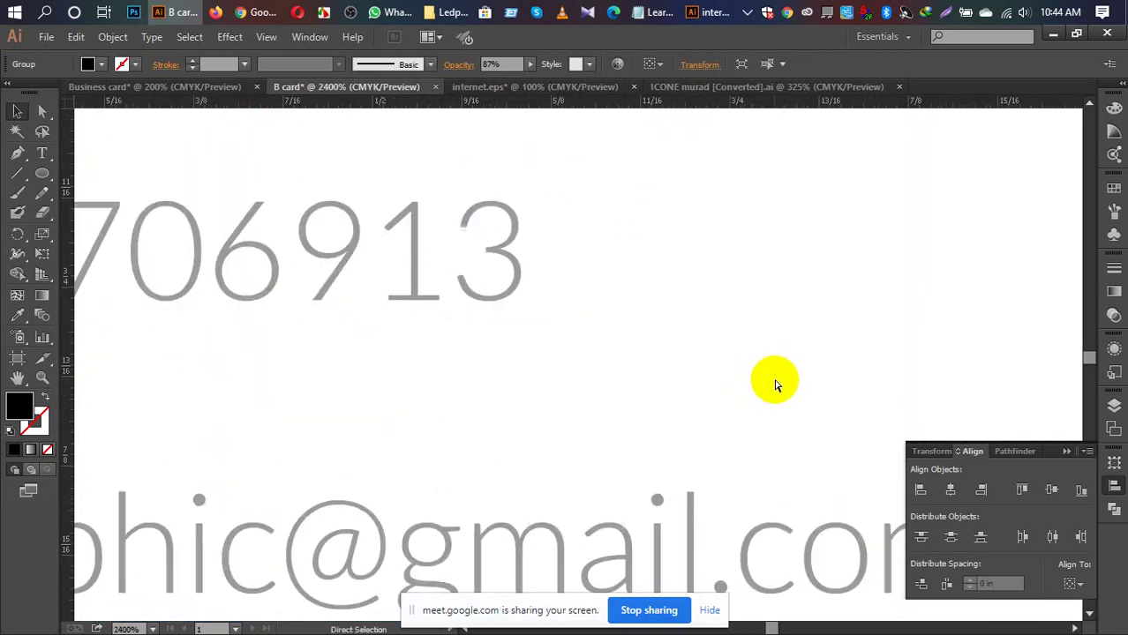
drag(373, 402, 829, 493)
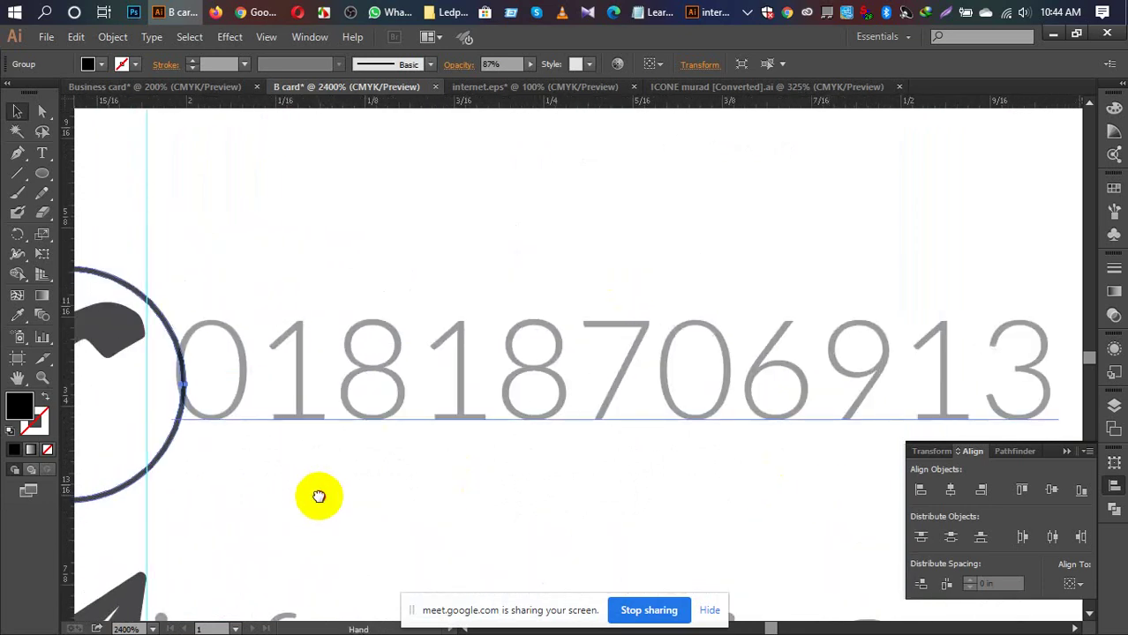
drag(318, 496, 655, 433)
drag(584, 445, 558, 451)
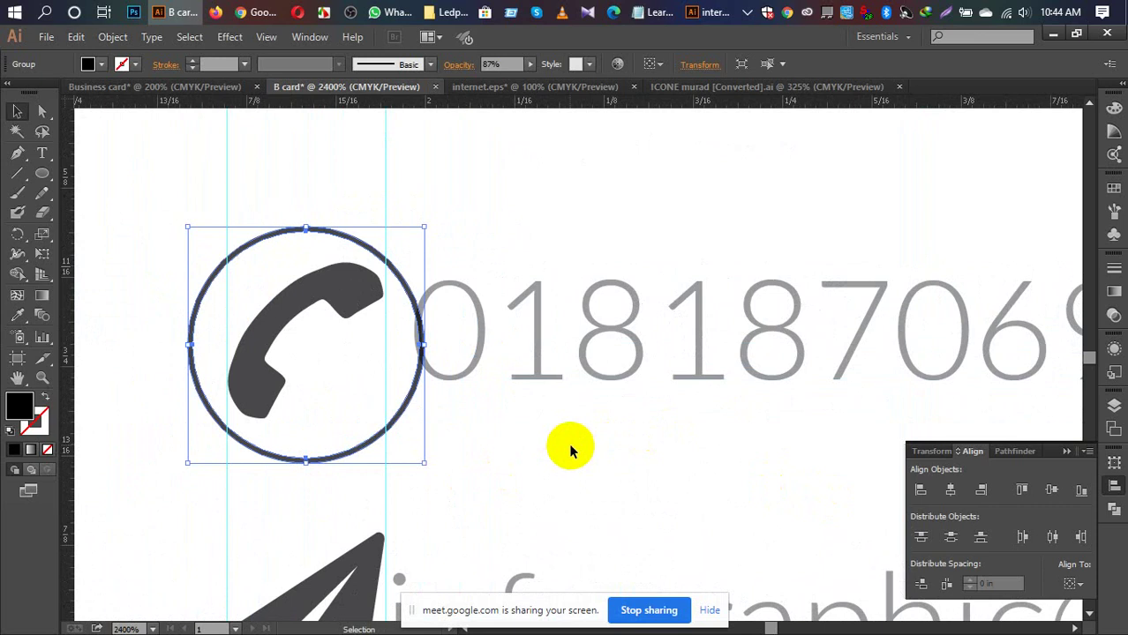
drag(570, 451, 639, 410)
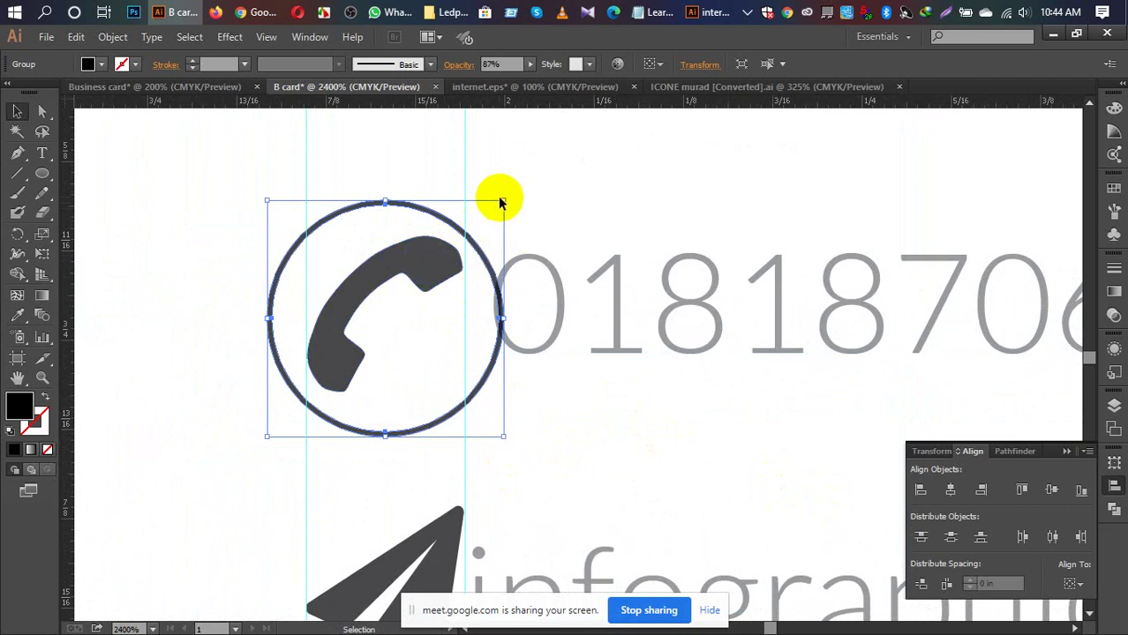
Step: Shrink the circle and nudge it up and right to centre on the handset
drag(503, 199, 478, 247)
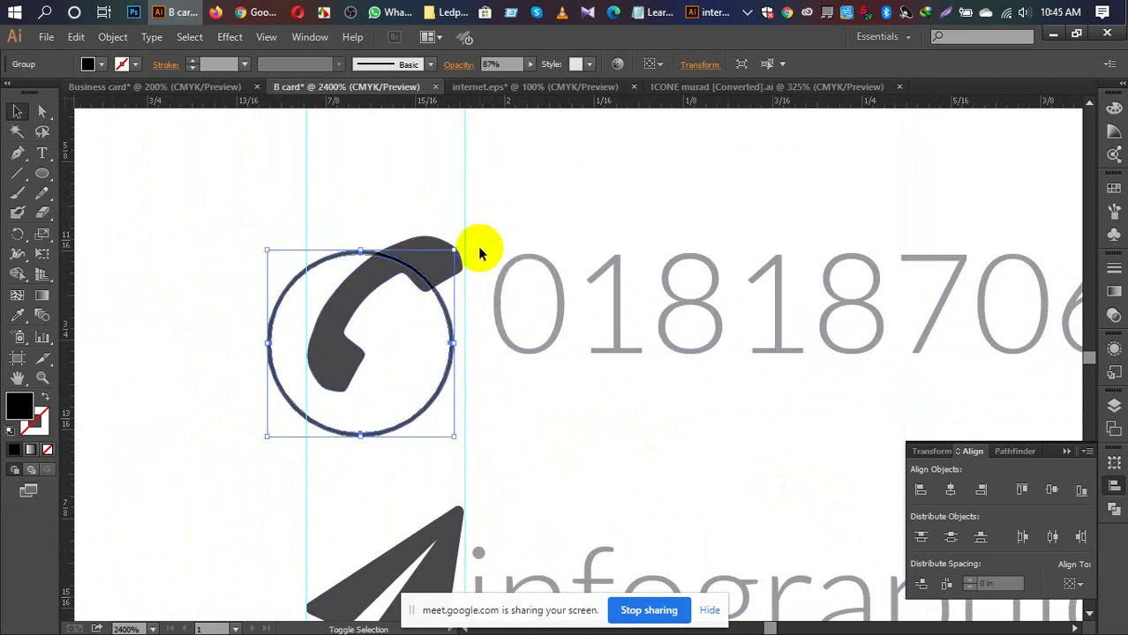
drag(414, 416, 438, 381)
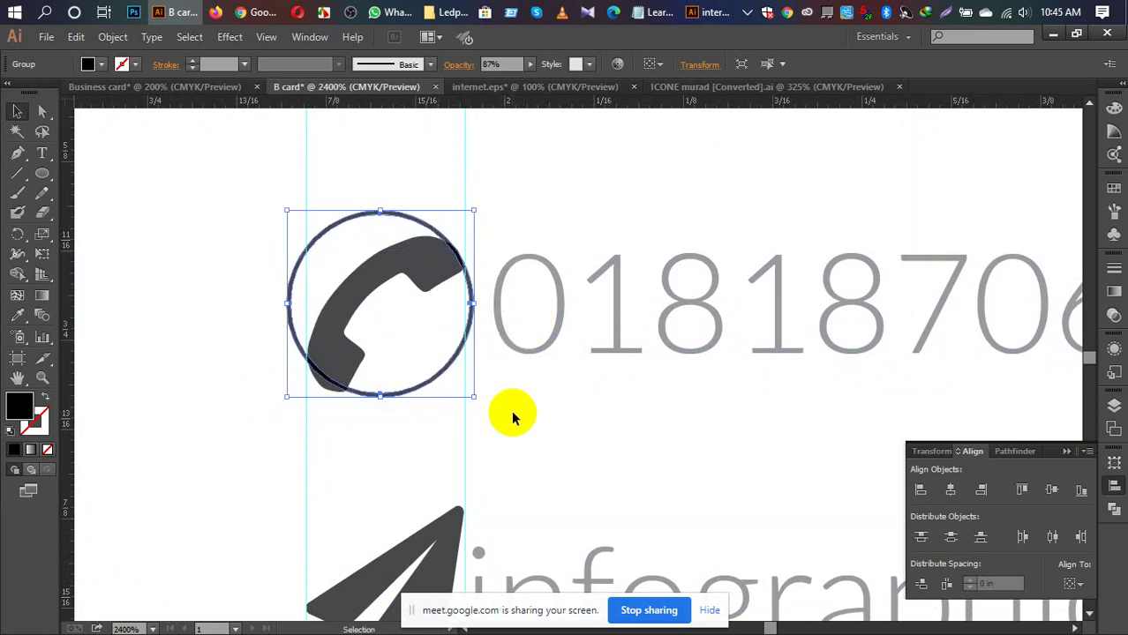
click(513, 414)
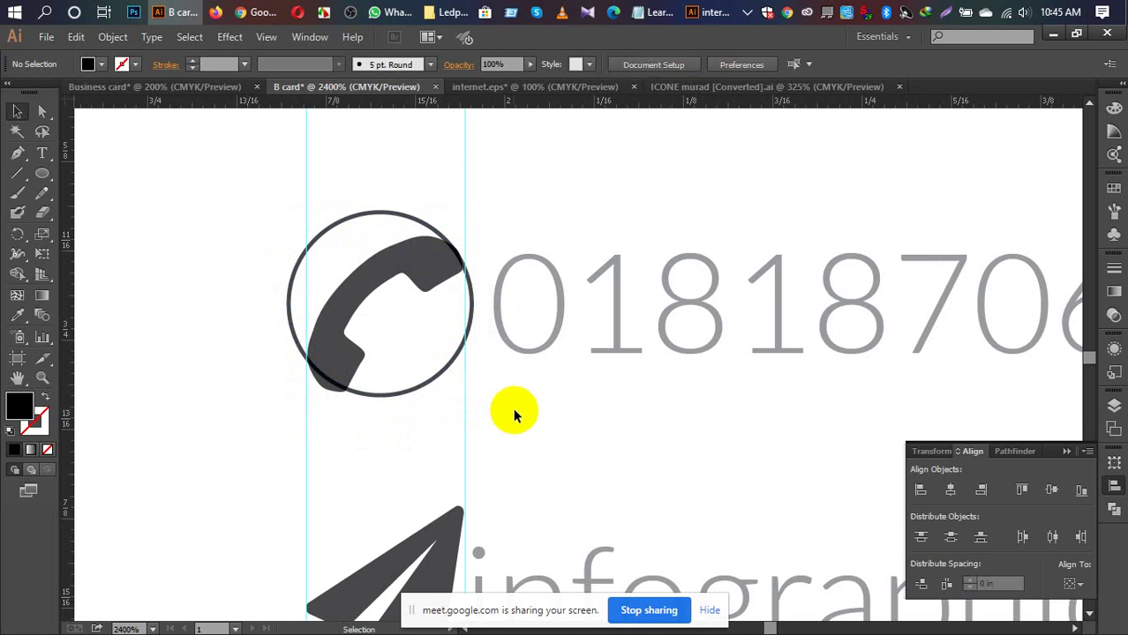
Step: Scale the phone circle down to about 0.12 in and line it up with the number
click(381, 214)
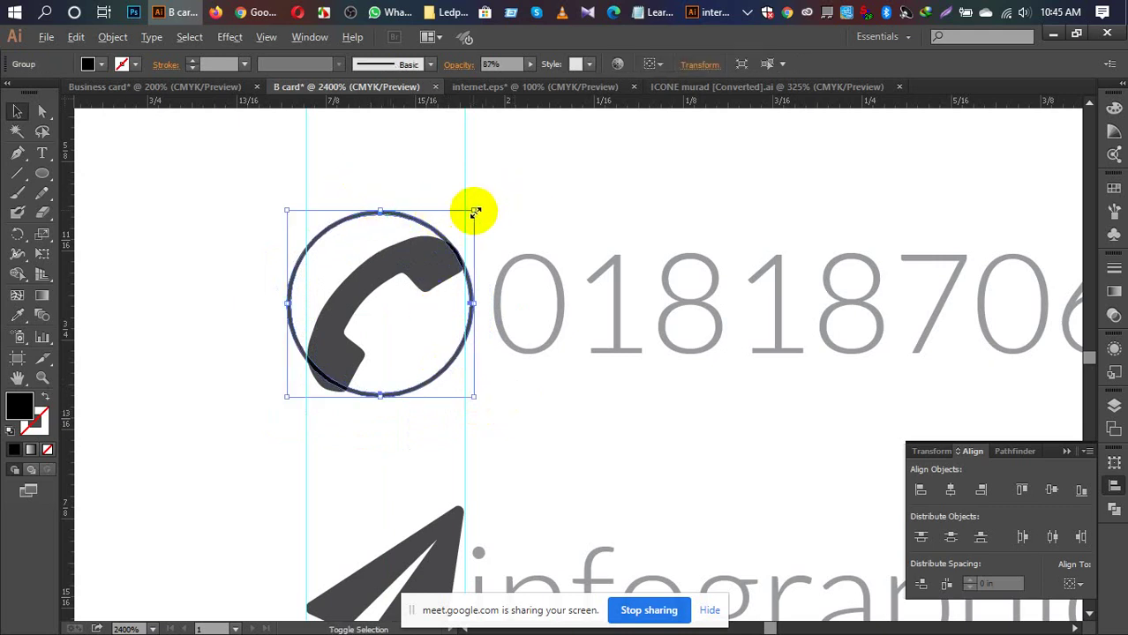
drag(475, 213, 462, 222)
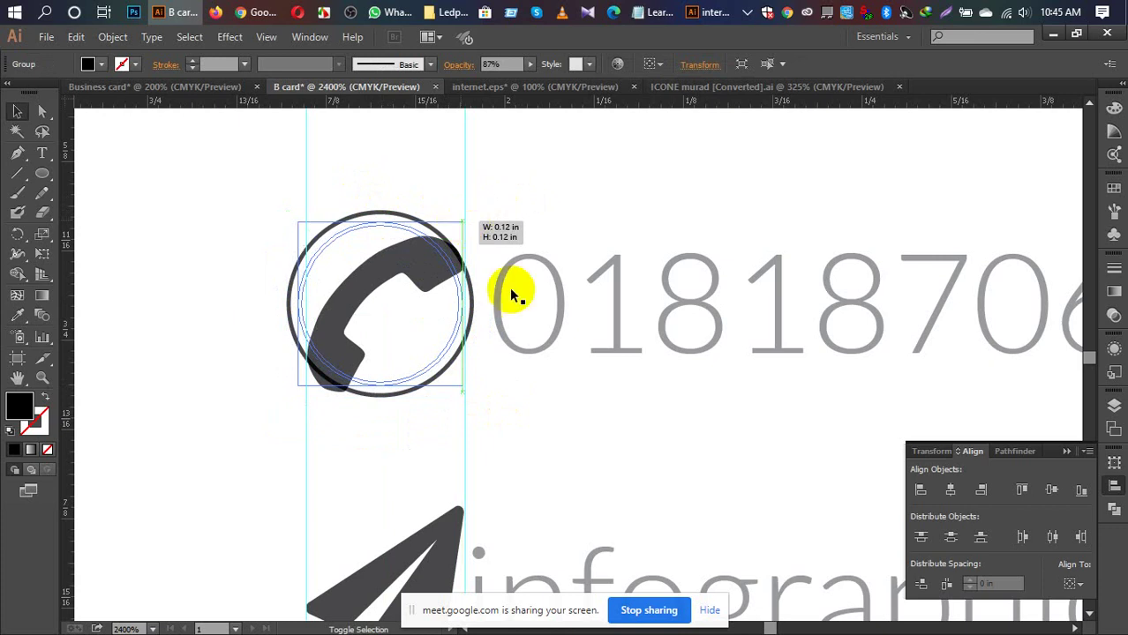
click(516, 391)
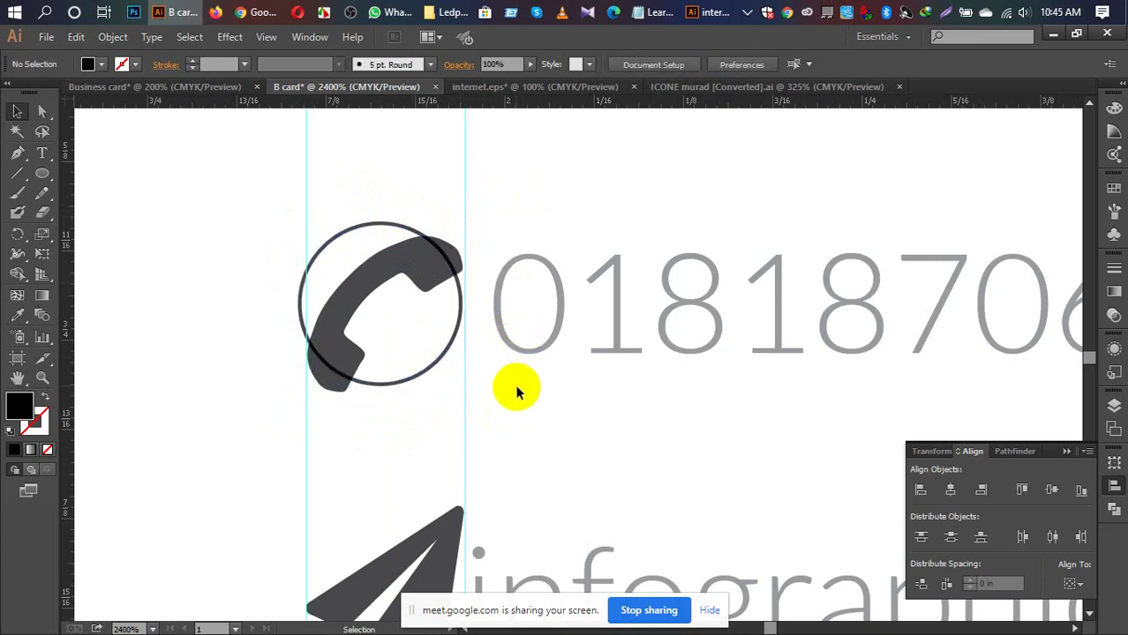
drag(366, 231, 369, 231)
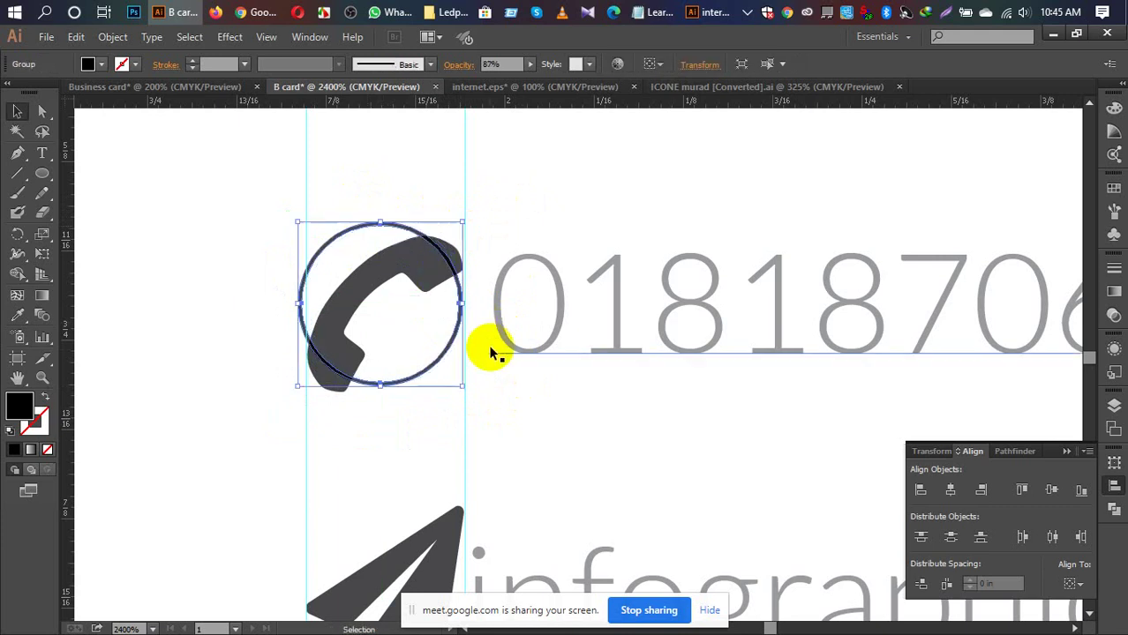
click(510, 391)
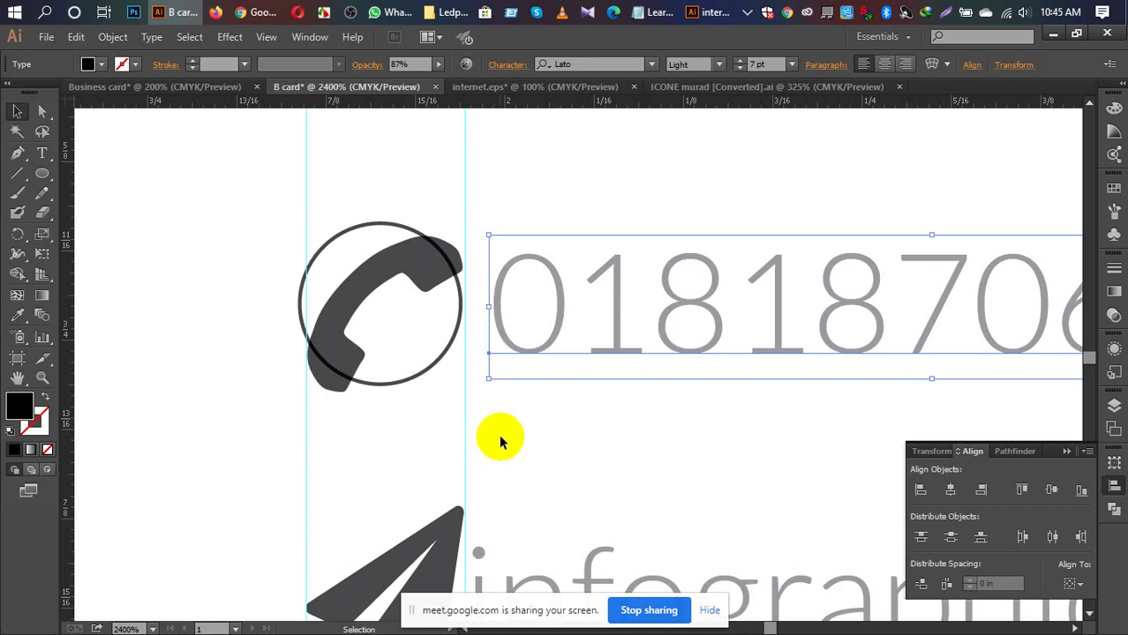
drag(422, 378, 421, 373)
click(510, 420)
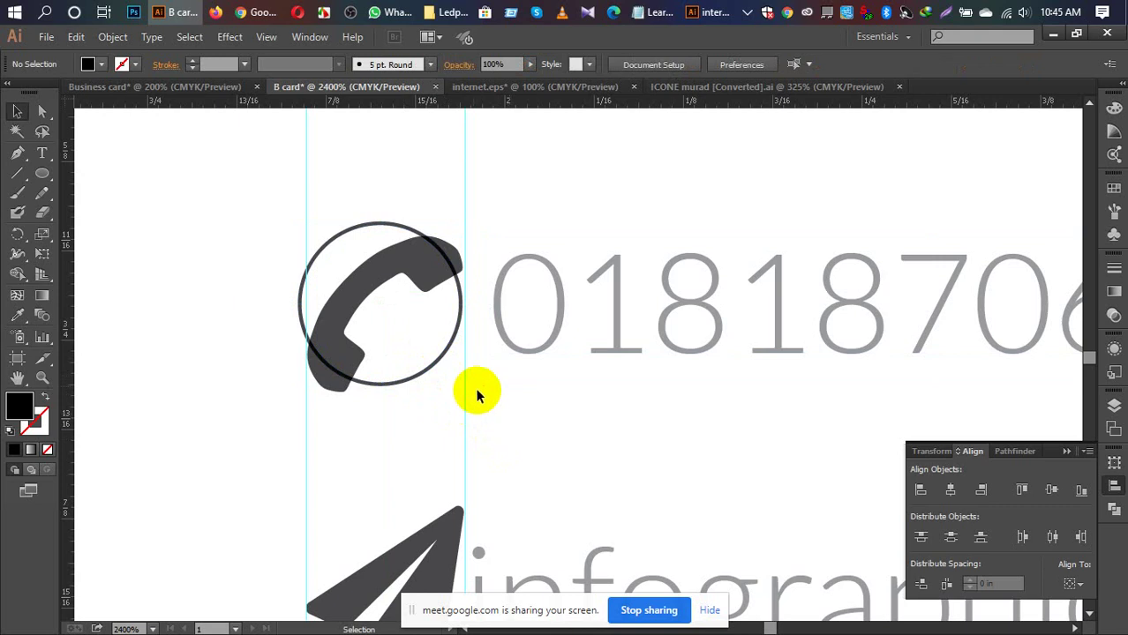
Step: Scale the handset to about 0.11 in, centre it in the circle, and fit the card
click(396, 276)
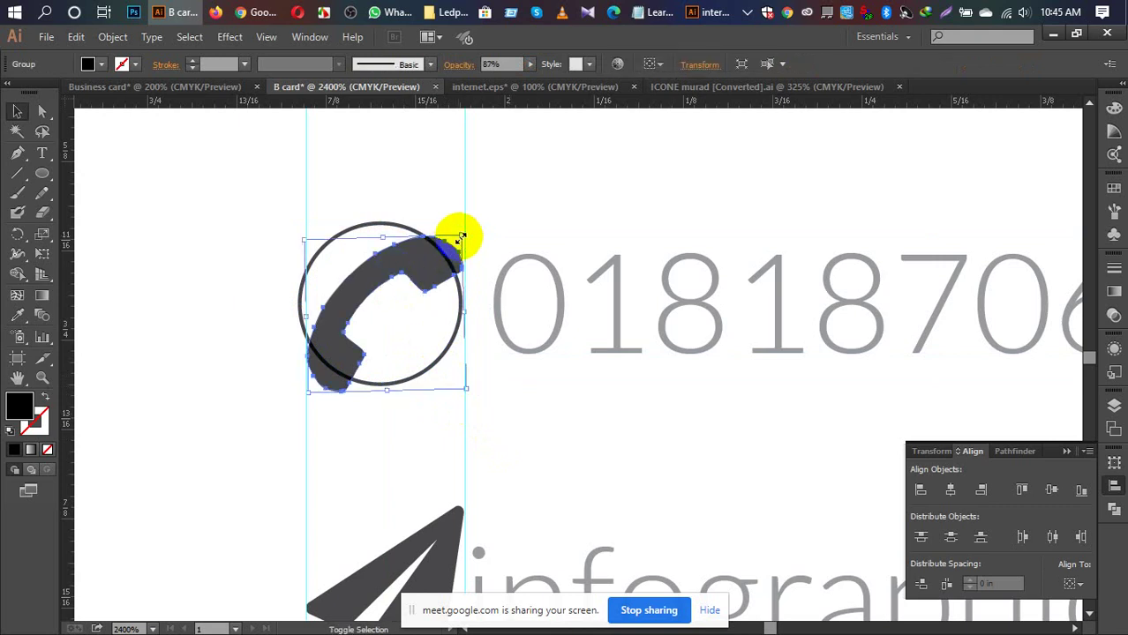
drag(461, 239, 441, 258)
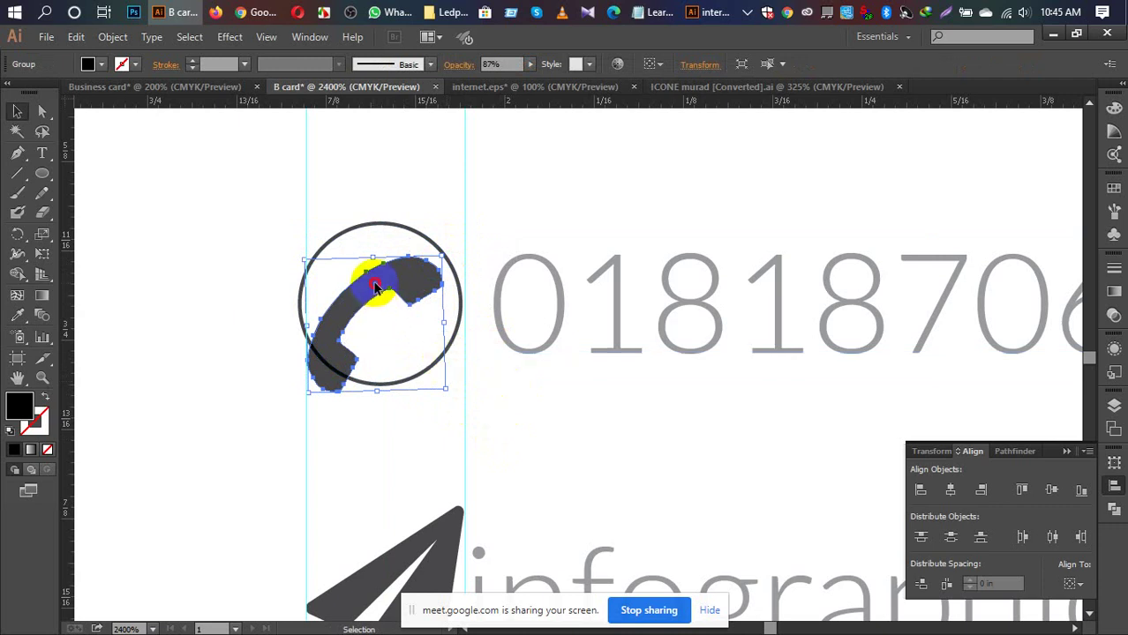
drag(367, 290, 384, 270)
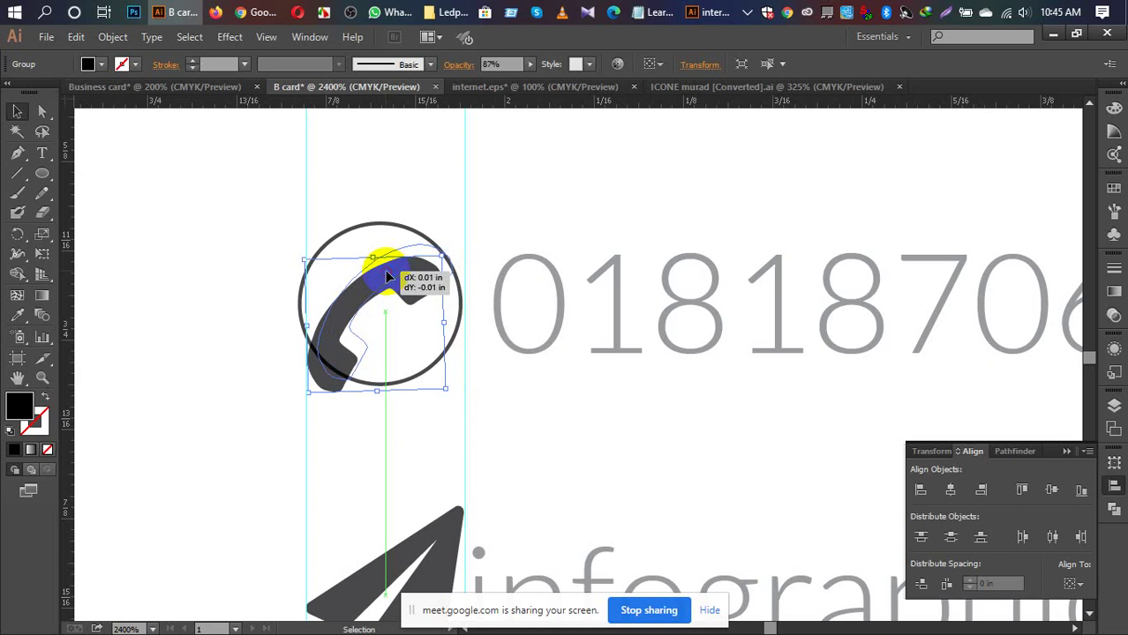
click(538, 429)
key(ctrl+0)
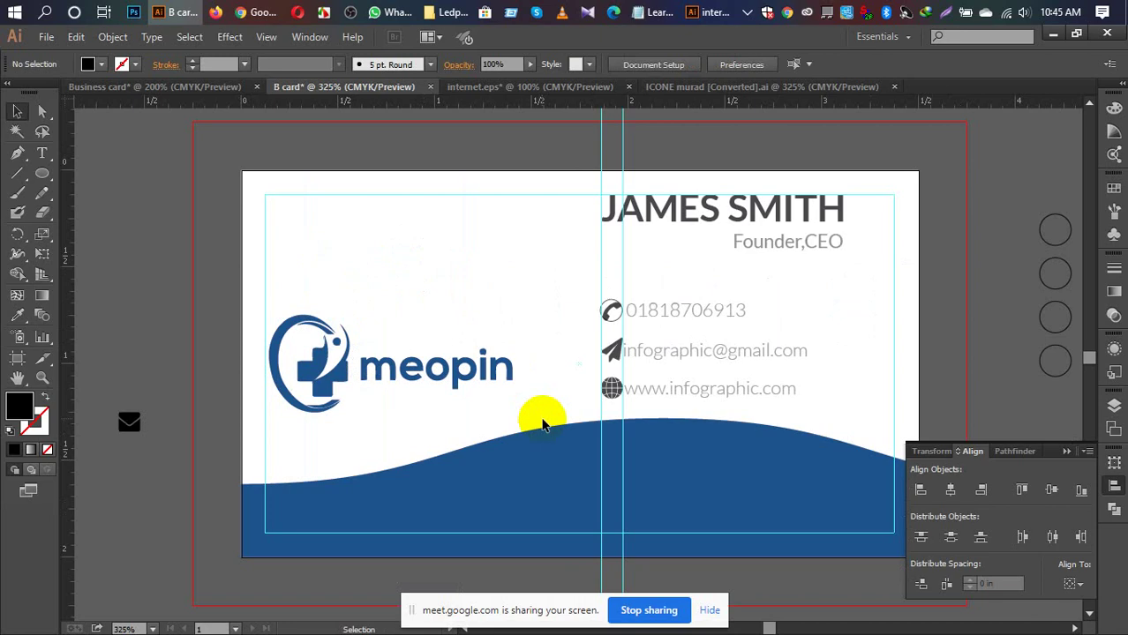
key(ctrl+equal)
key(ctrl+equal)
key(ctrl+equal)
key(ctrl+equal)
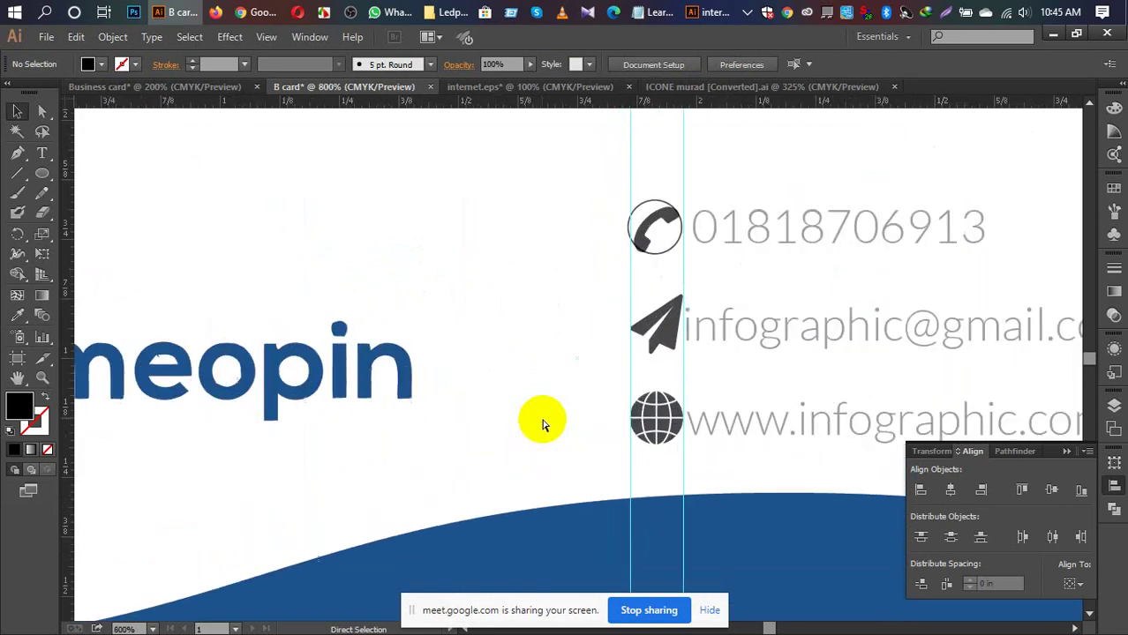
key(ctrl+equal)
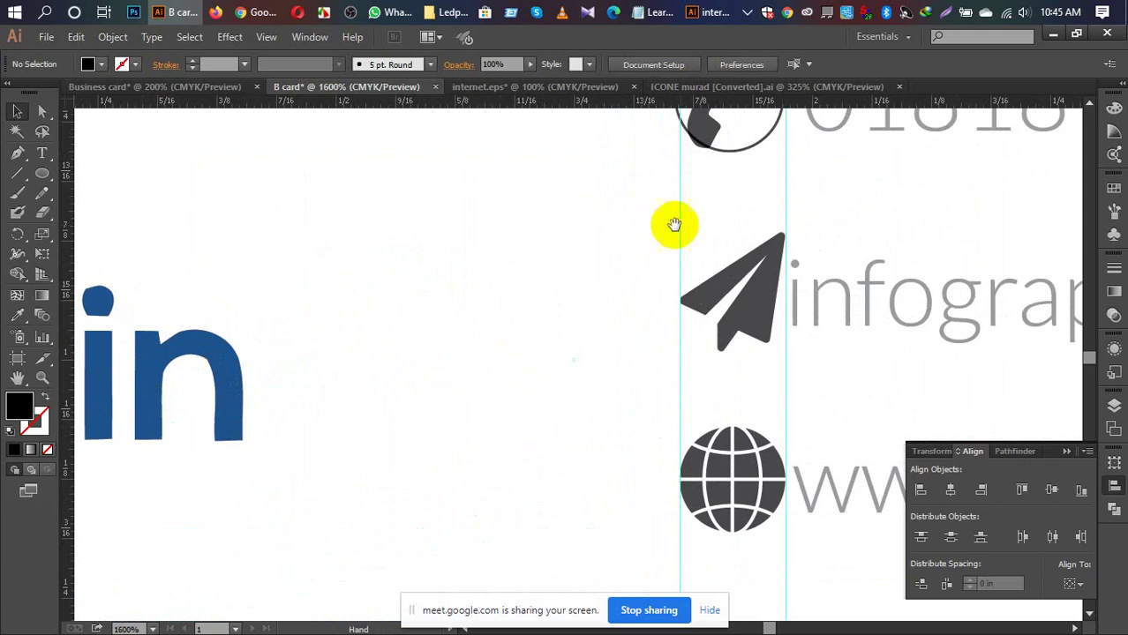
drag(675, 224, 460, 491)
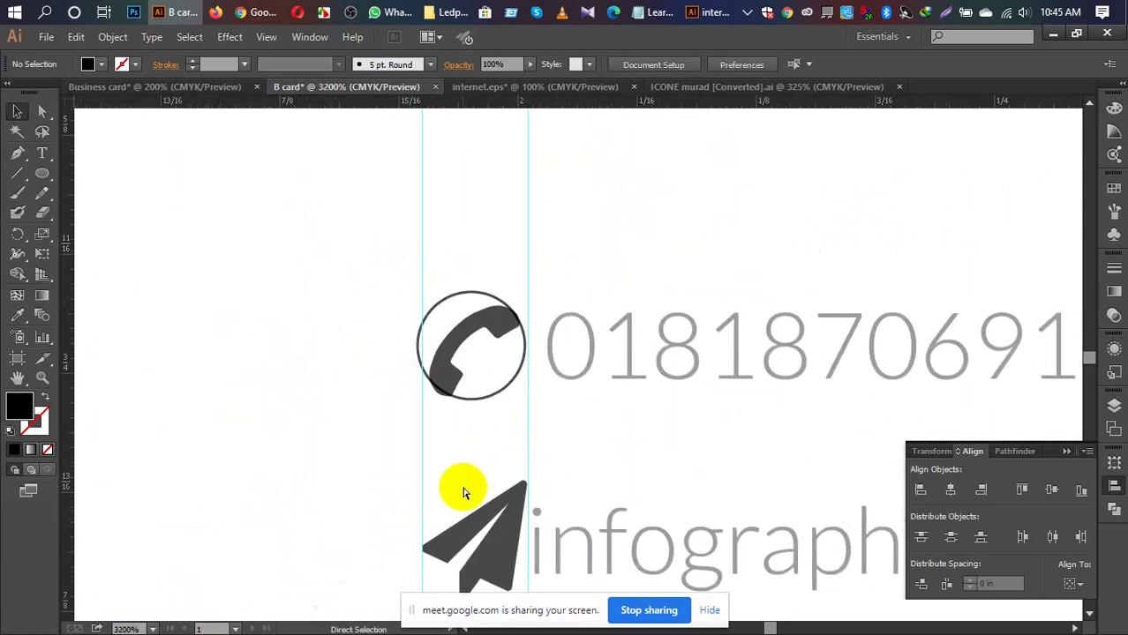
key(ctrl+equal)
key(ctrl+equal)
key(ctrl+equal)
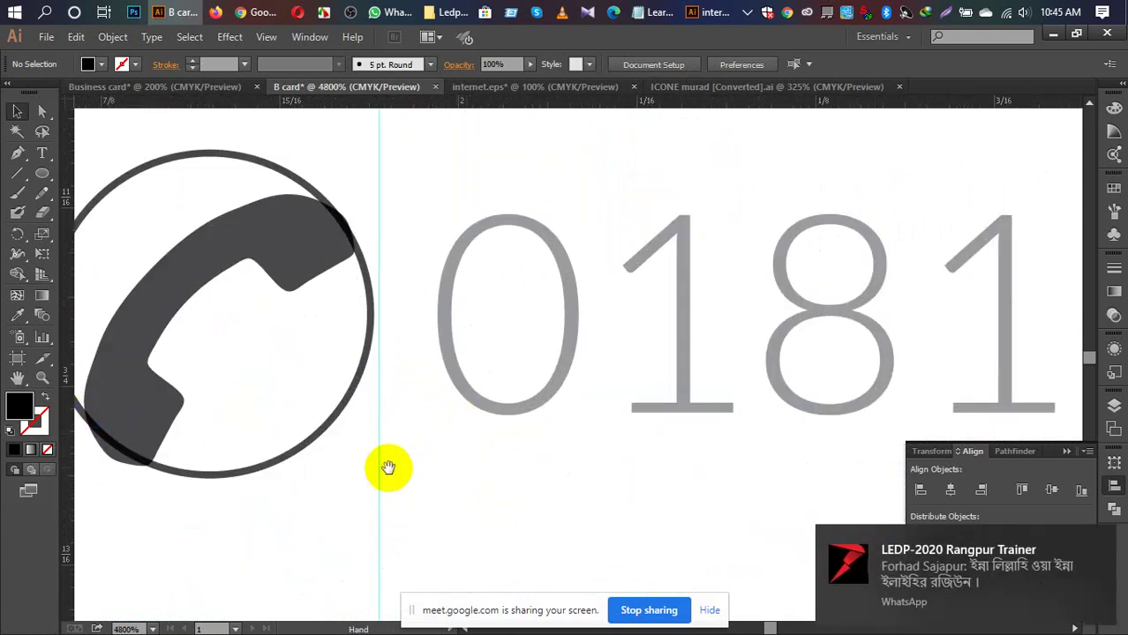
Step: Shrink the phone handset by its corner handle to fit the circle
drag(385, 469, 486, 478)
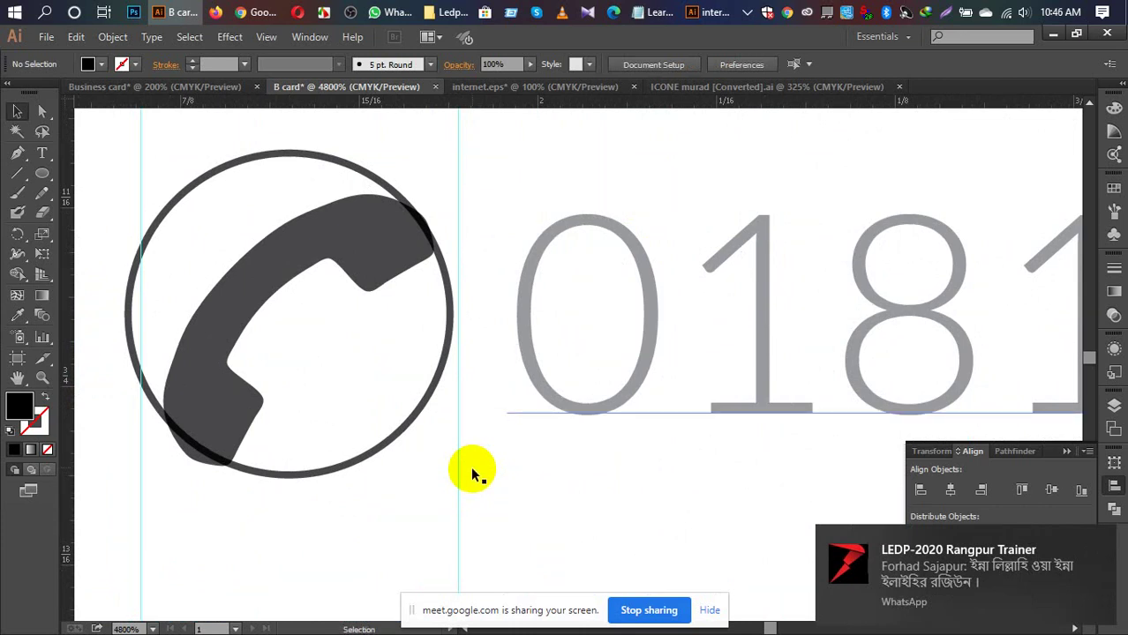
click(345, 234)
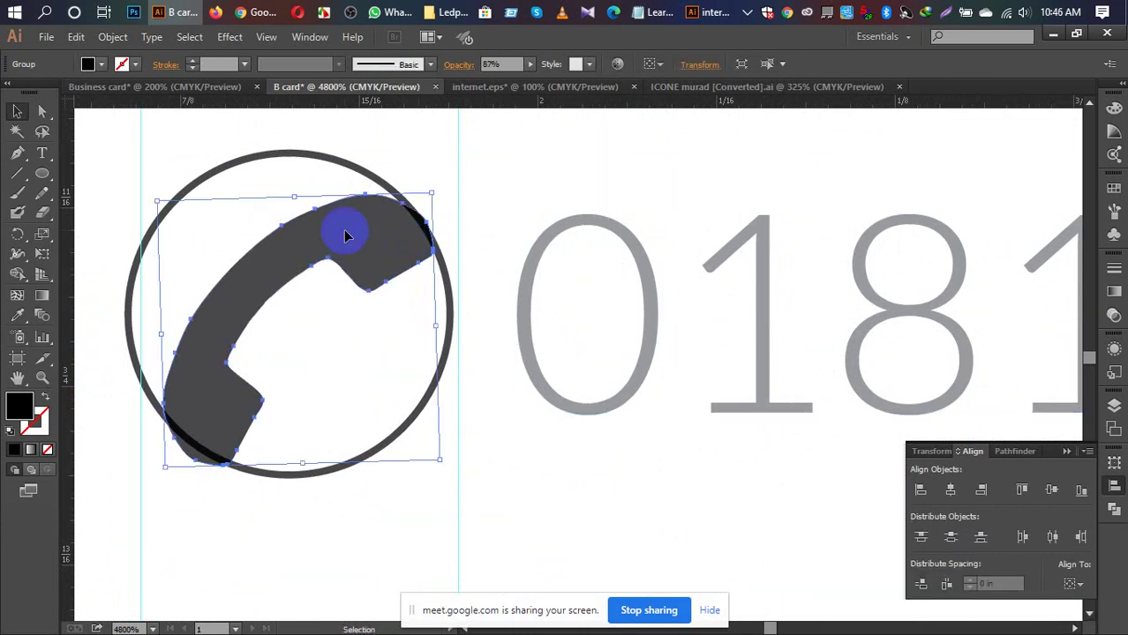
click(370, 284)
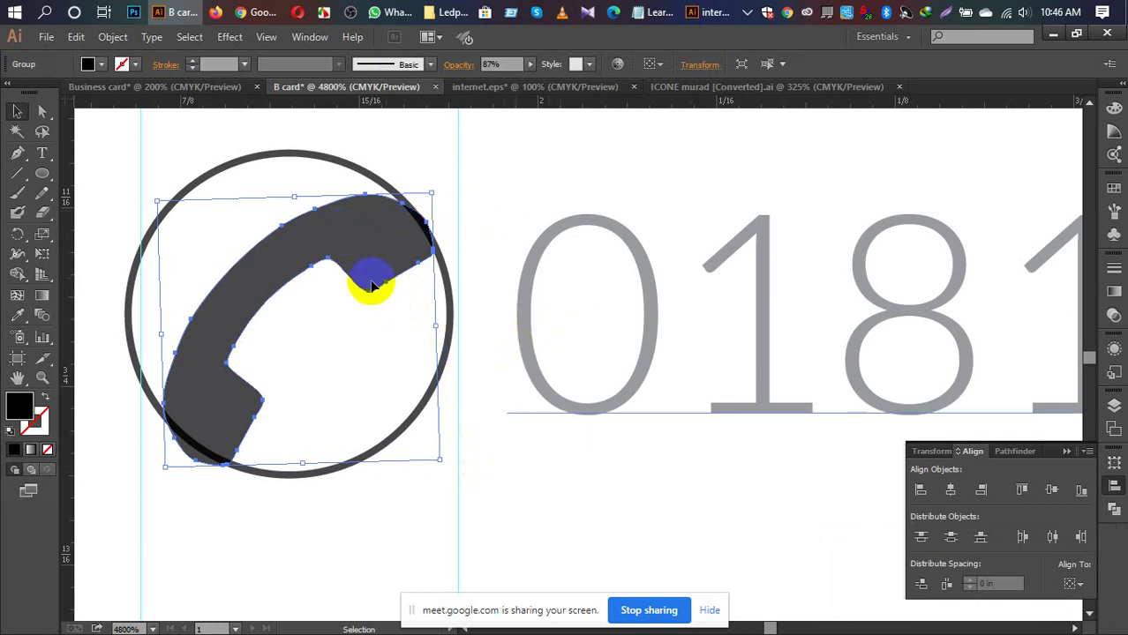
click(402, 222)
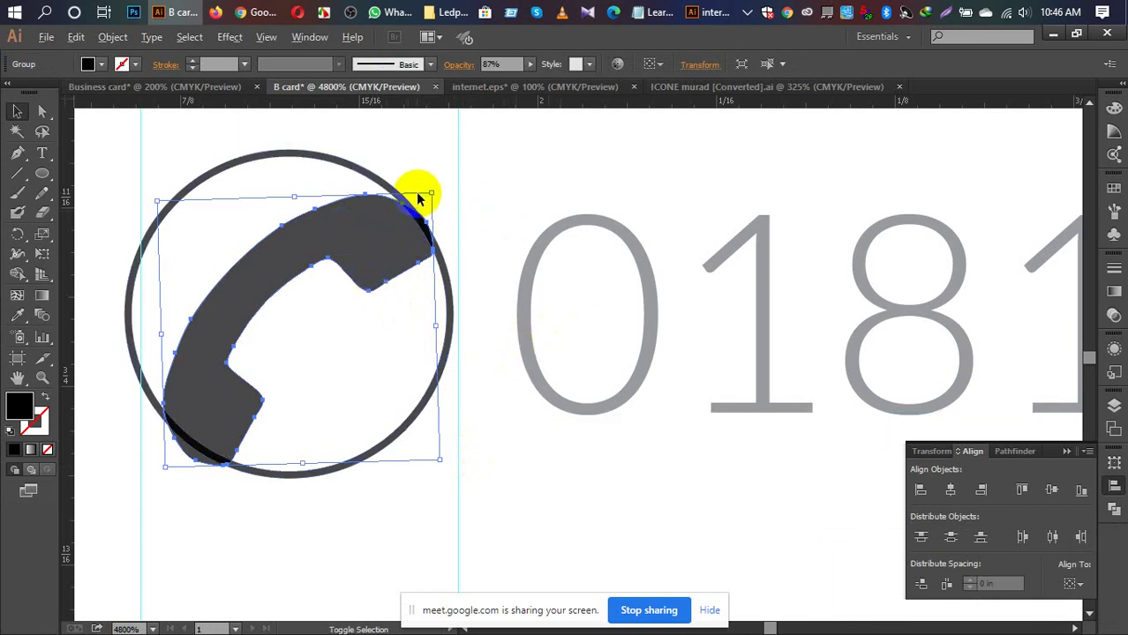
drag(435, 192, 410, 222)
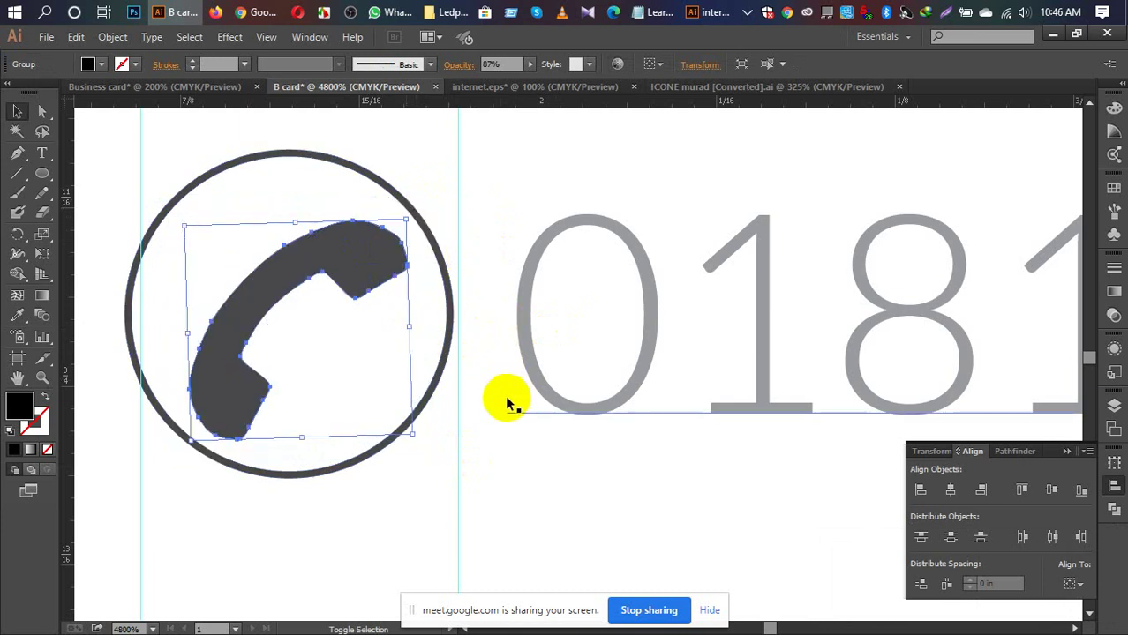
click(510, 450)
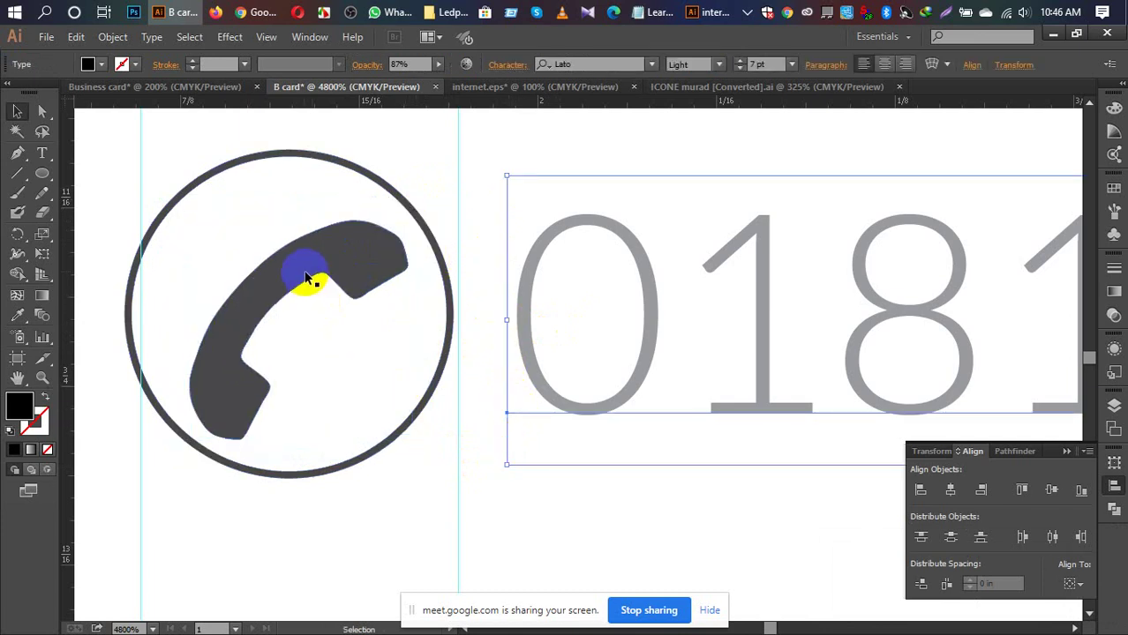
drag(377, 179, 395, 181)
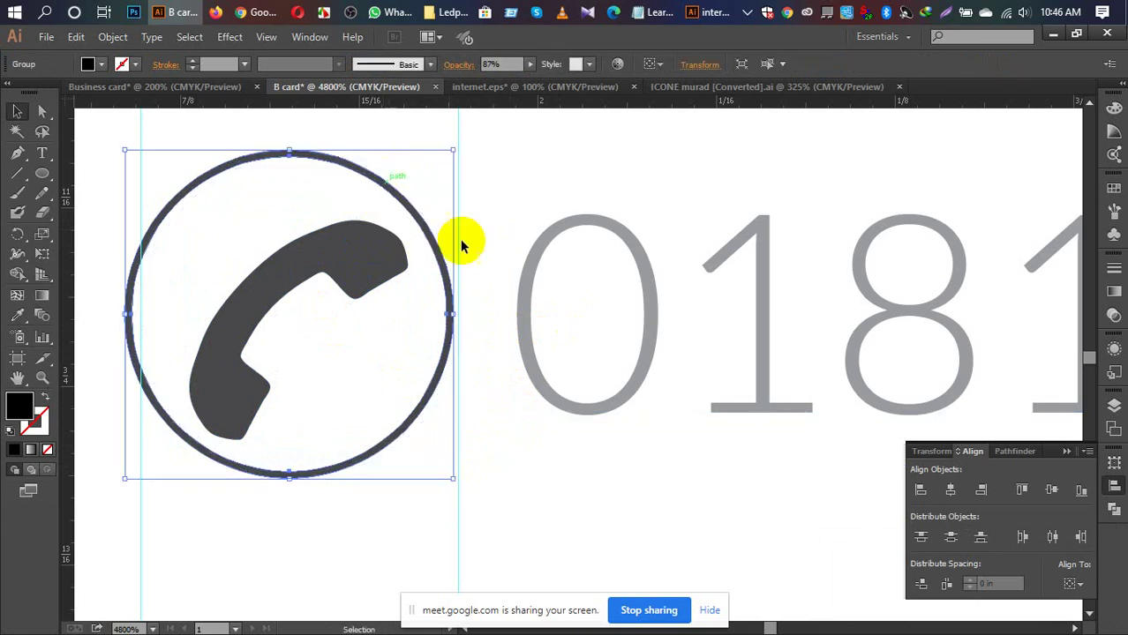
click(495, 338)
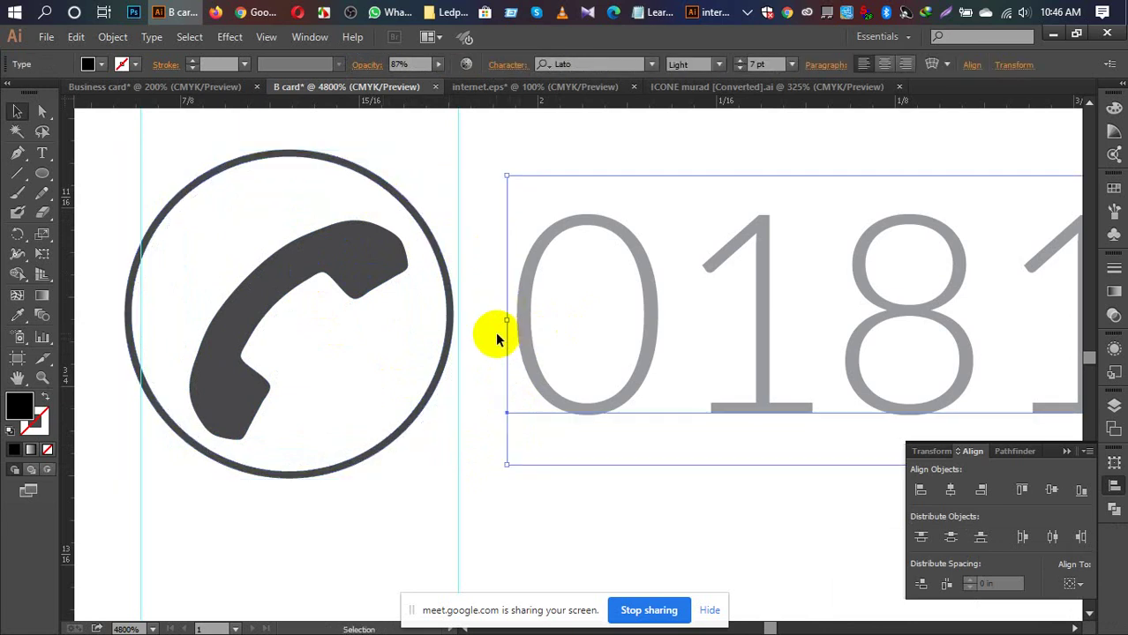
Step: Select the circle and handset together and align their vertical and horizontal centres
click(288, 155)
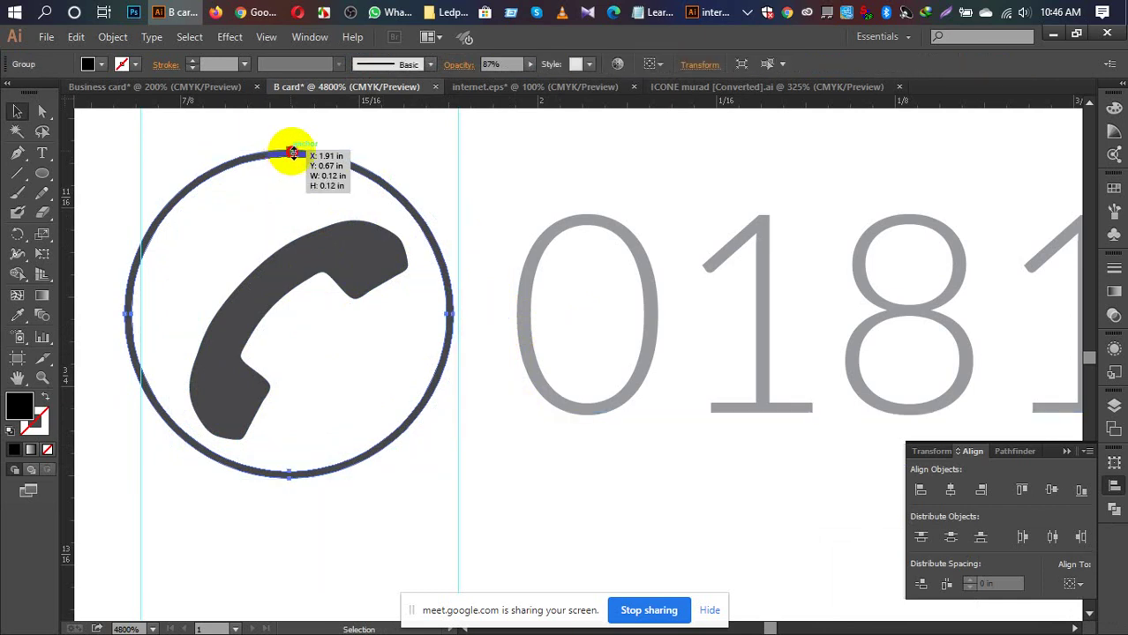
drag(300, 154, 302, 156)
click(503, 477)
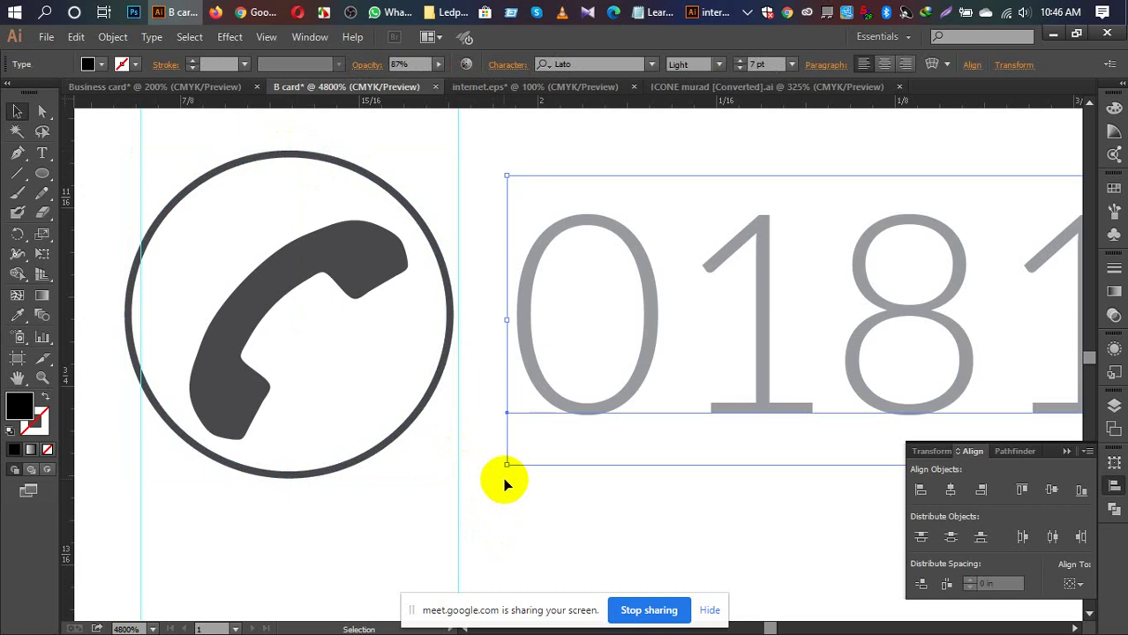
click(270, 154)
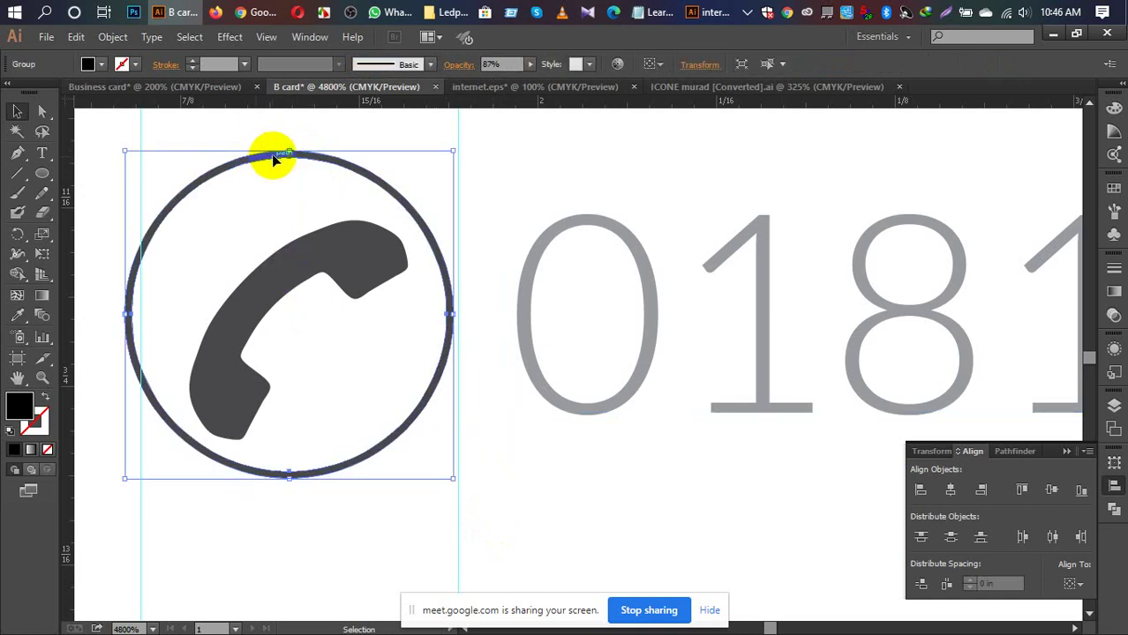
shift+click(298, 248)
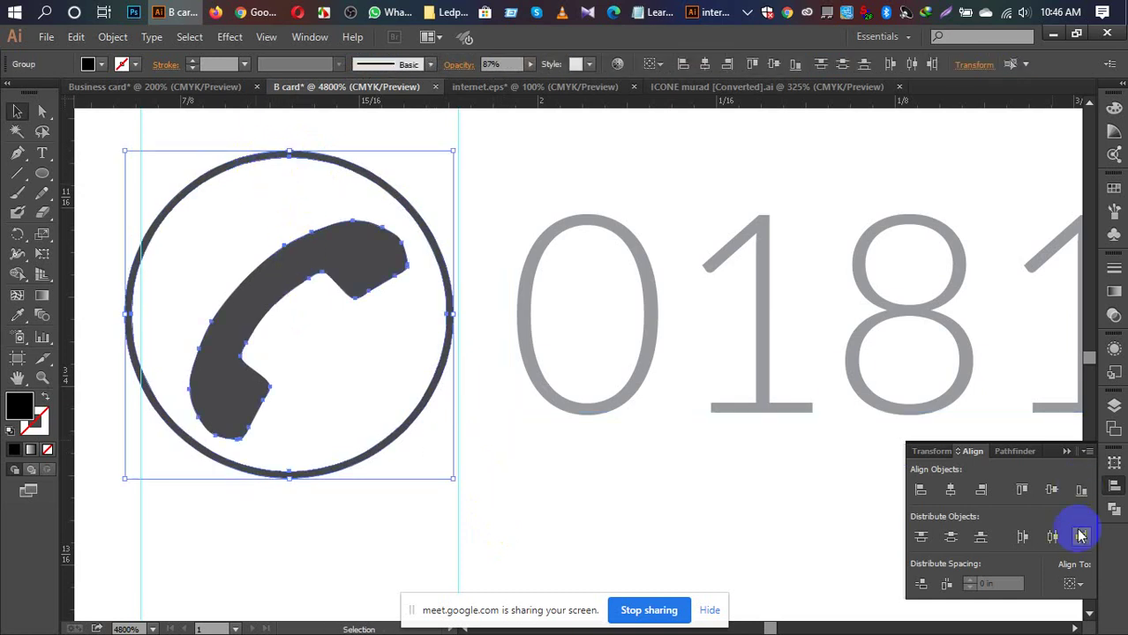
click(1076, 582)
click(1048, 539)
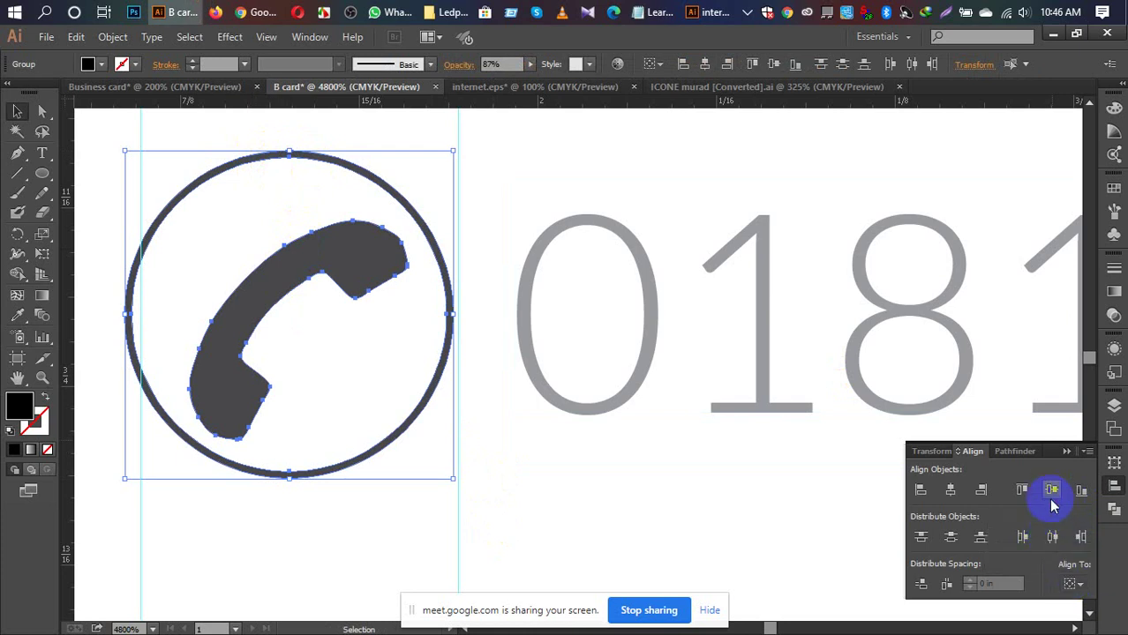
click(1051, 491)
click(951, 492)
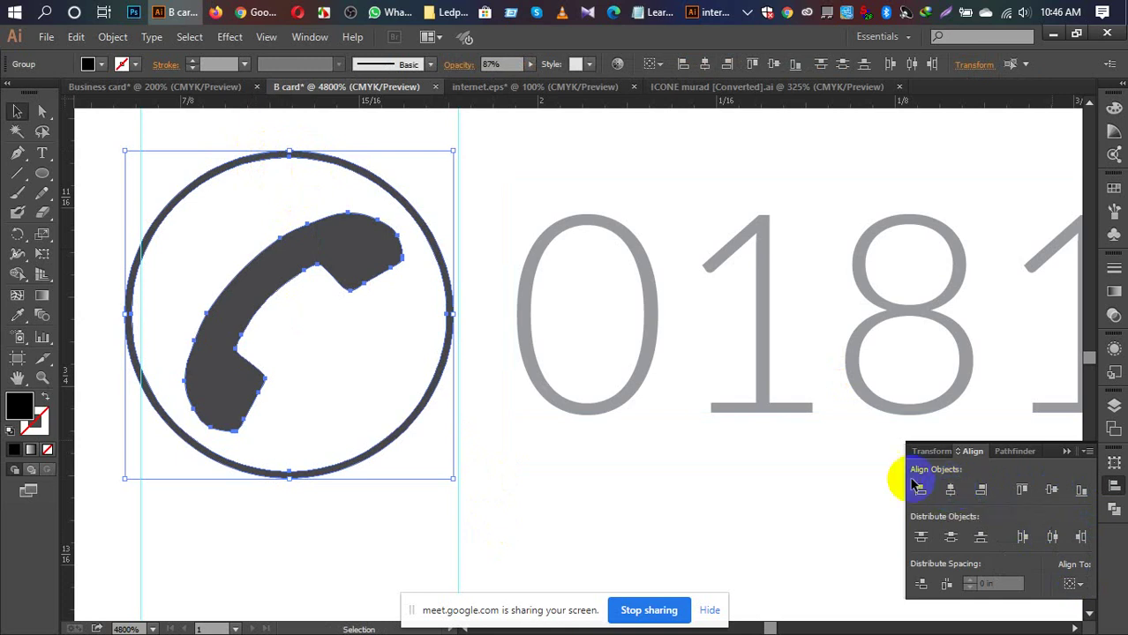
Step: Zoom out to the contact lines and copy the phone's circle onto the paper-plane icon
scroll(739, 443, down, 3)
scroll(739, 441, down, 1)
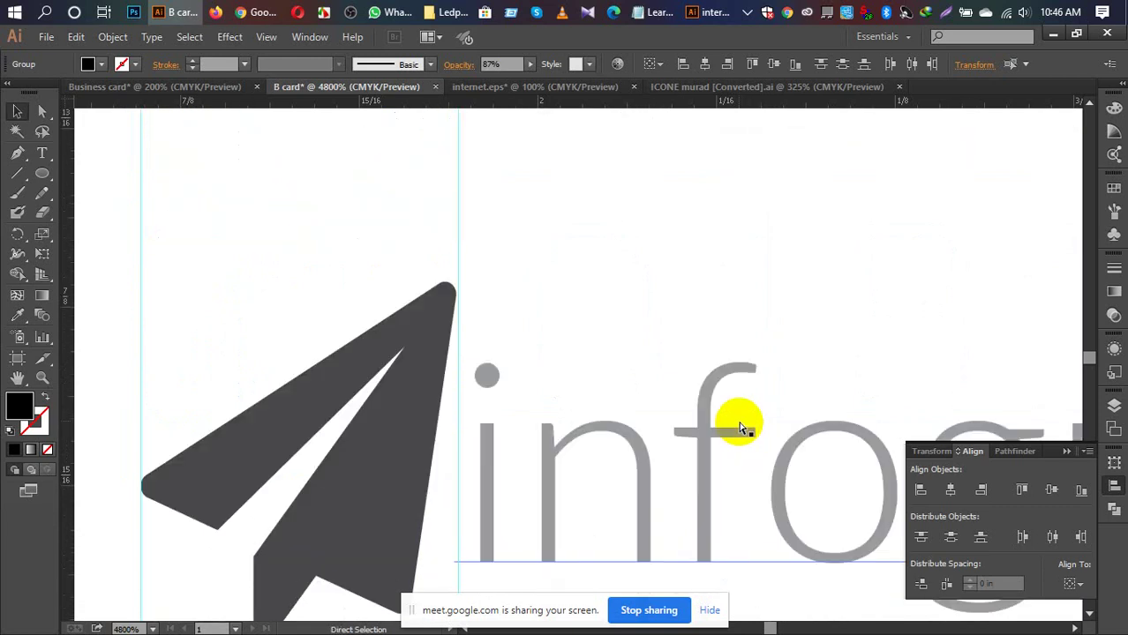
key(ctrl+minus)
key(ctrl+minus)
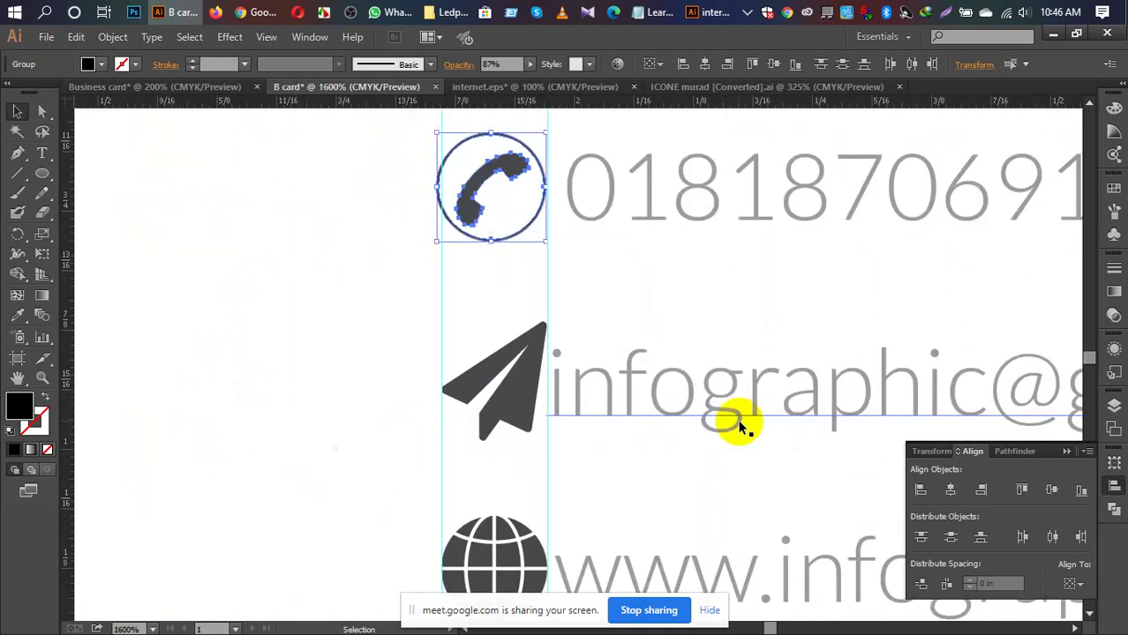
drag(667, 271, 554, 311)
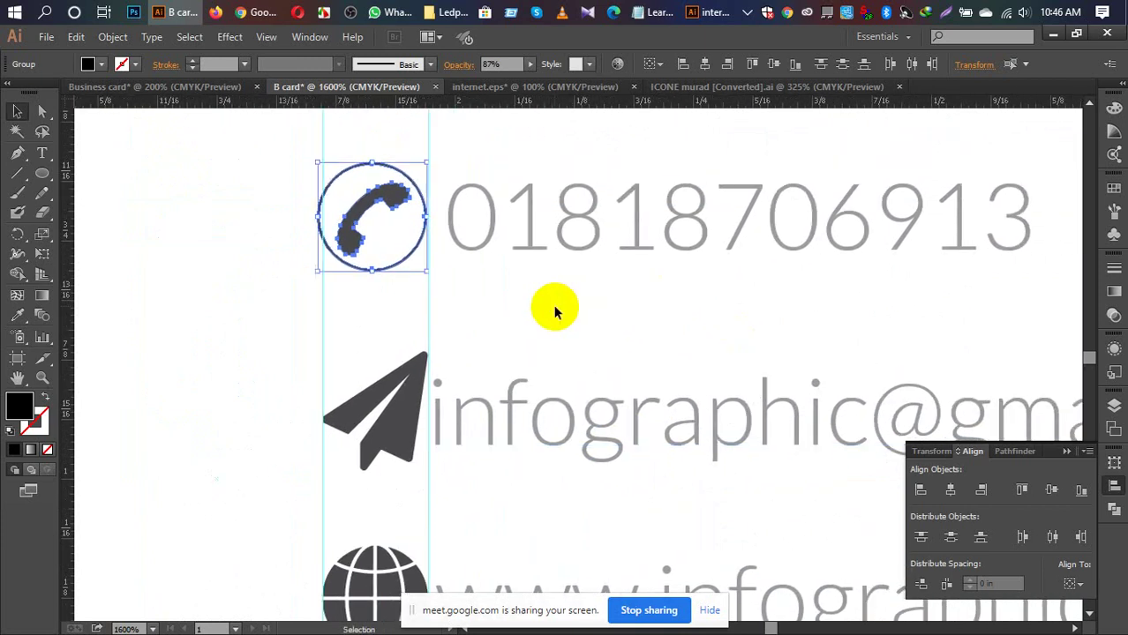
click(551, 312)
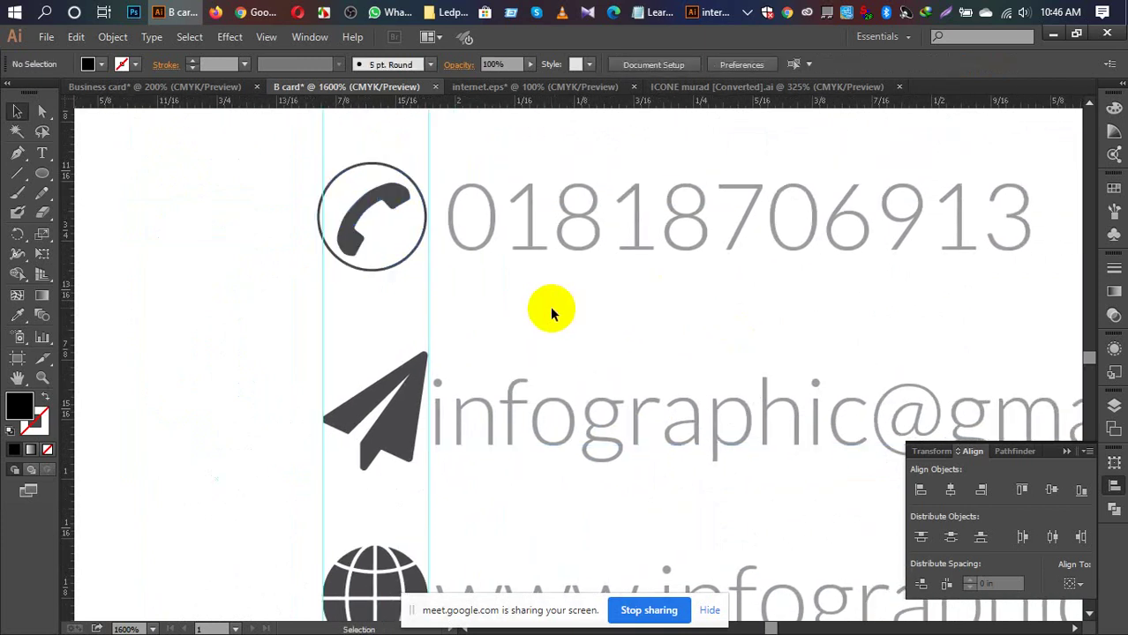
click(302, 299)
click(320, 154)
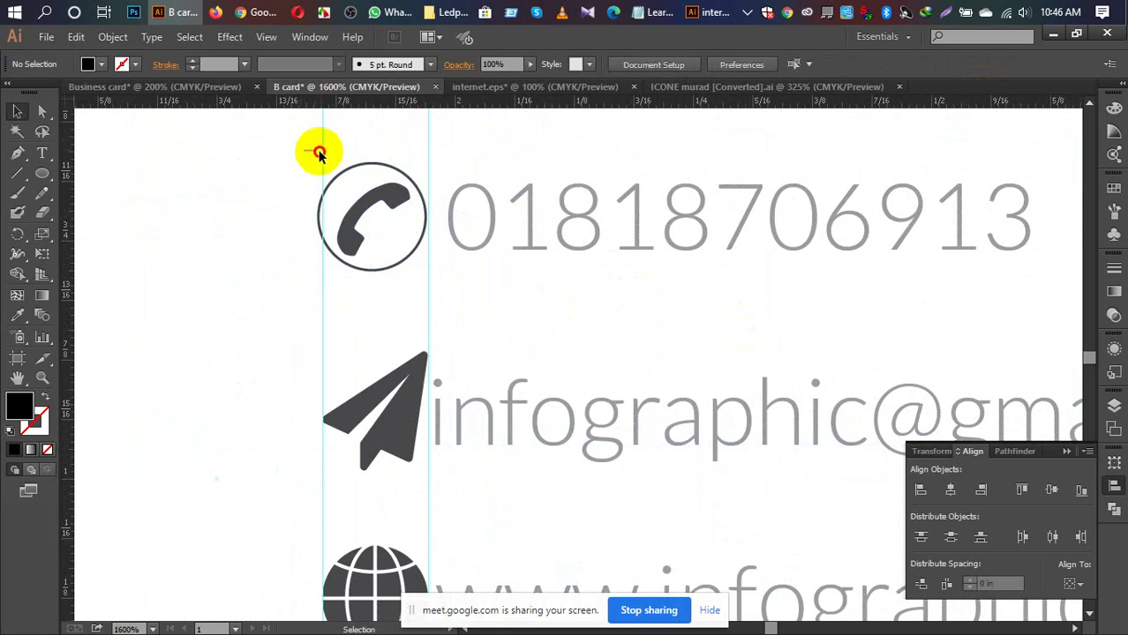
right_click(323, 161)
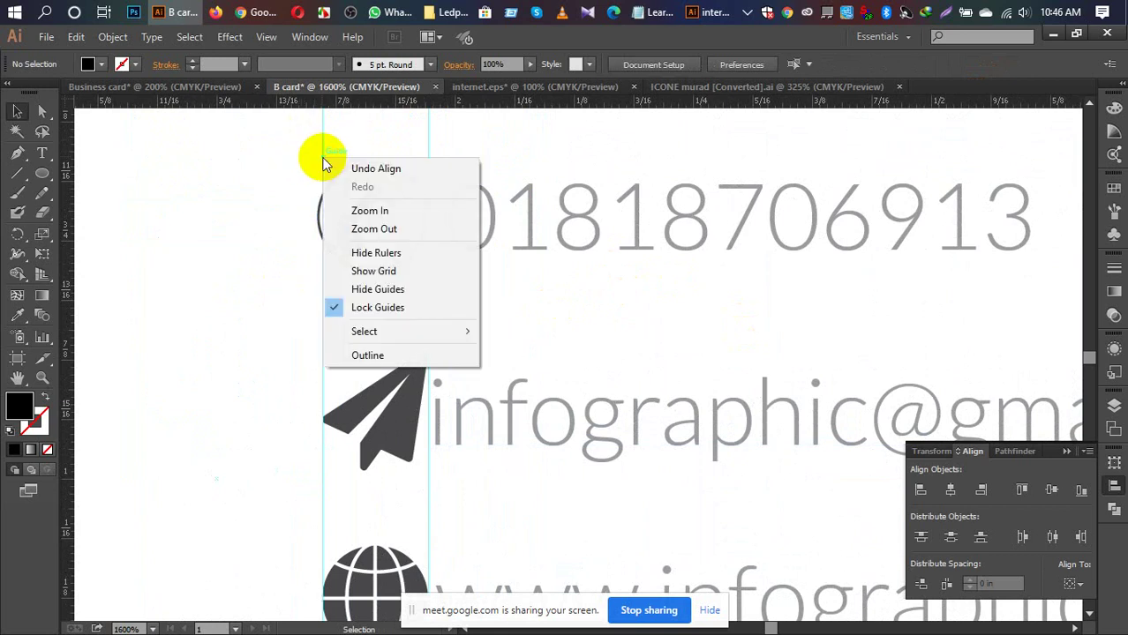
click(255, 291)
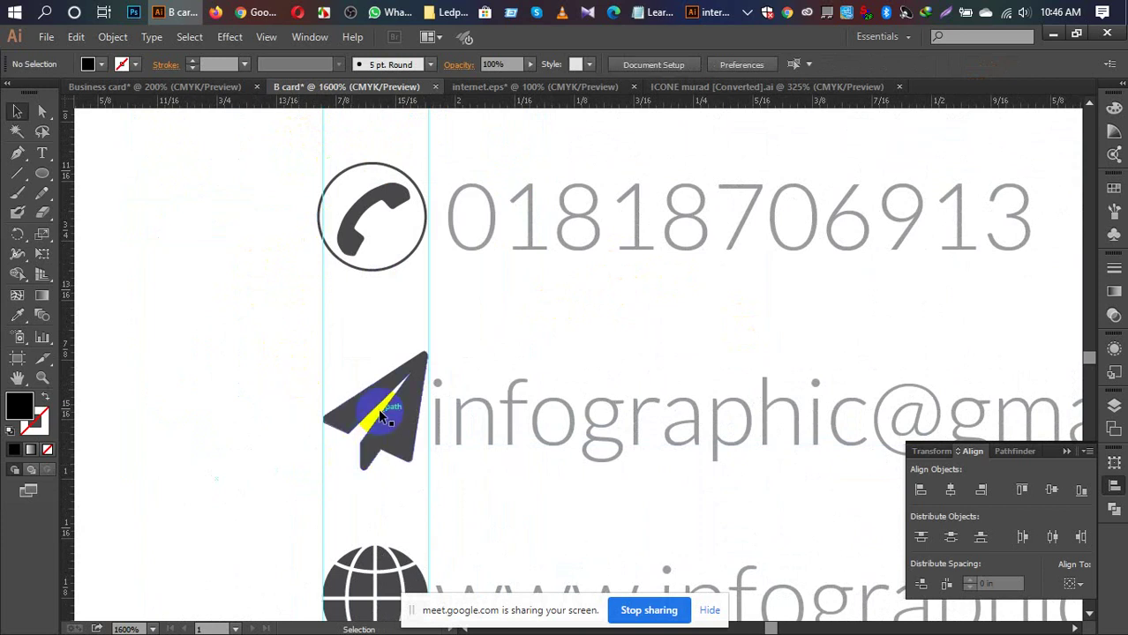
click(381, 274)
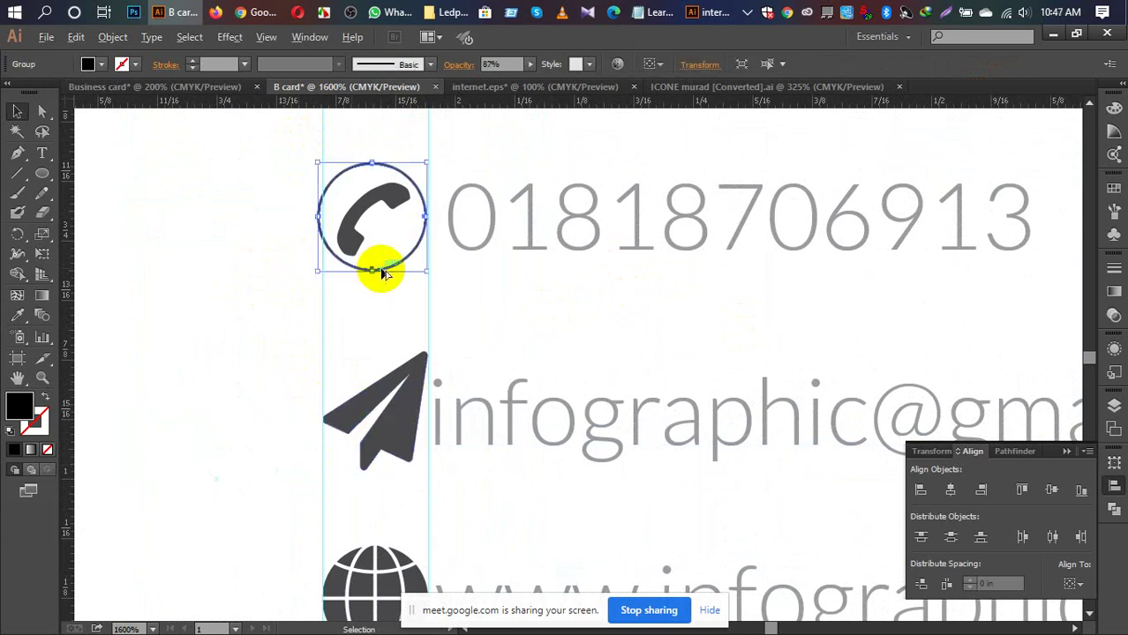
drag(379, 267, 382, 471)
Step: Shrink the paper plane and centre it horizontally in its circle
click(433, 415)
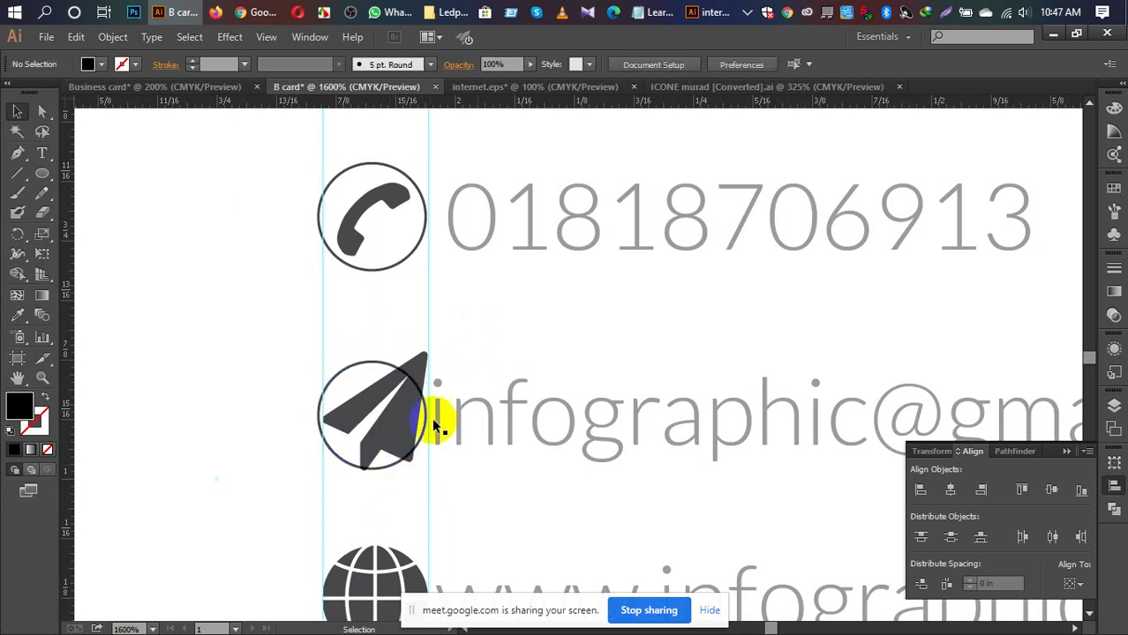
click(384, 431)
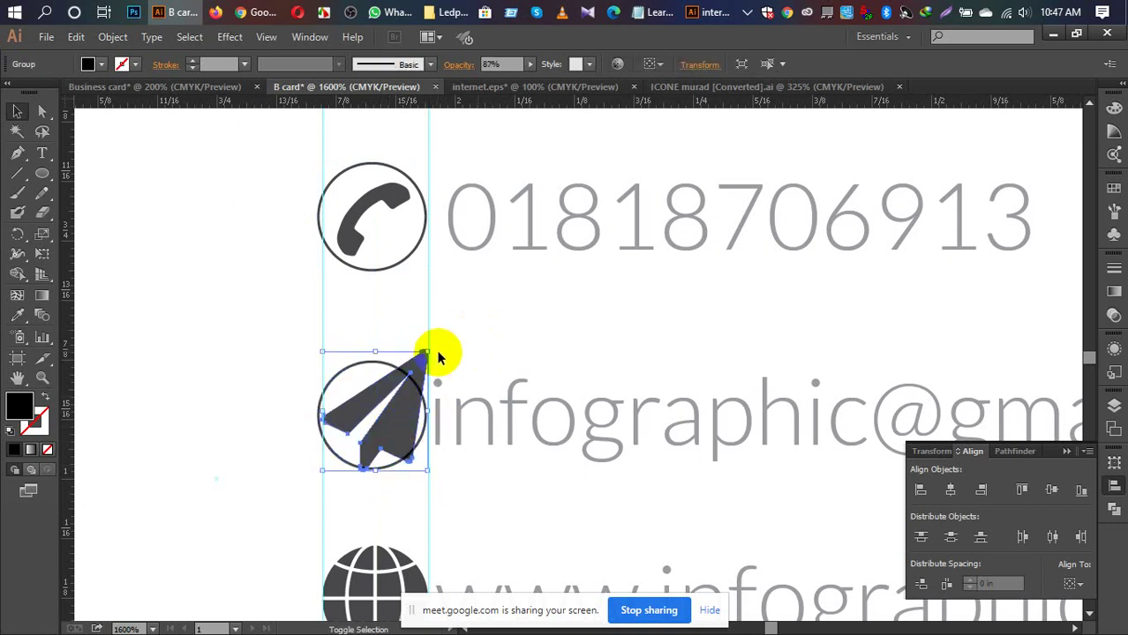
drag(426, 353, 407, 376)
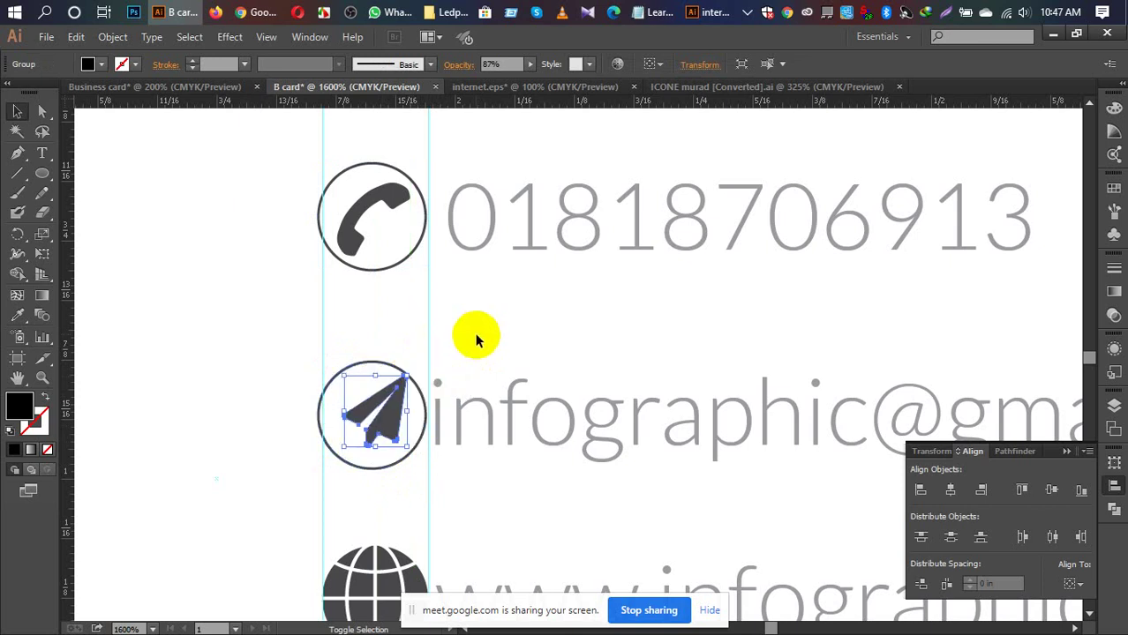
drag(387, 424, 376, 430)
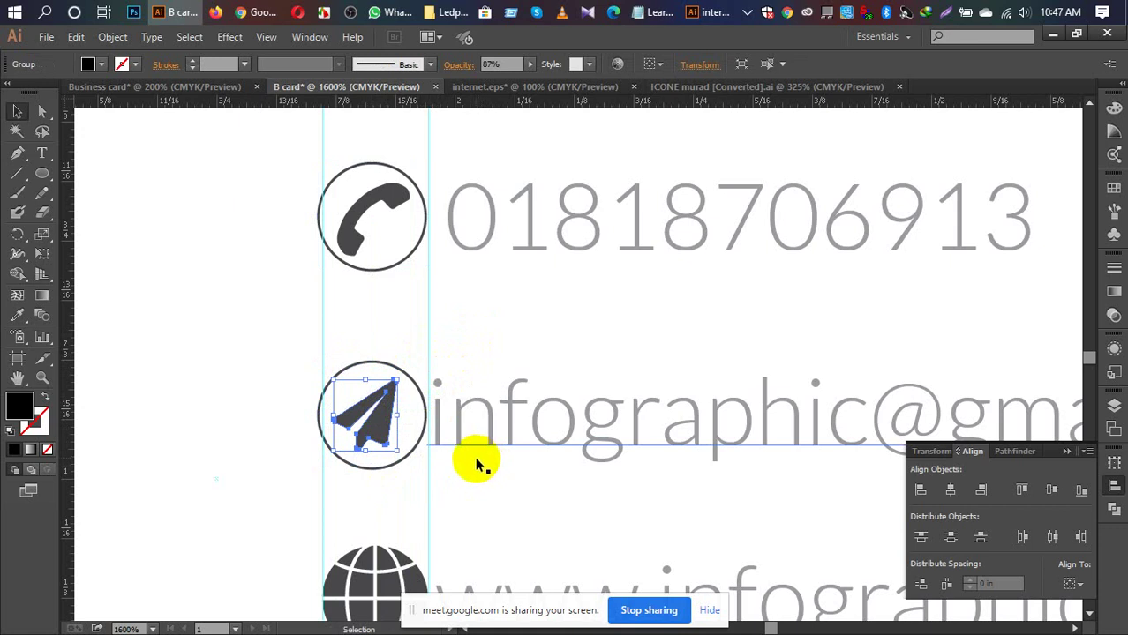
drag(377, 334, 375, 439)
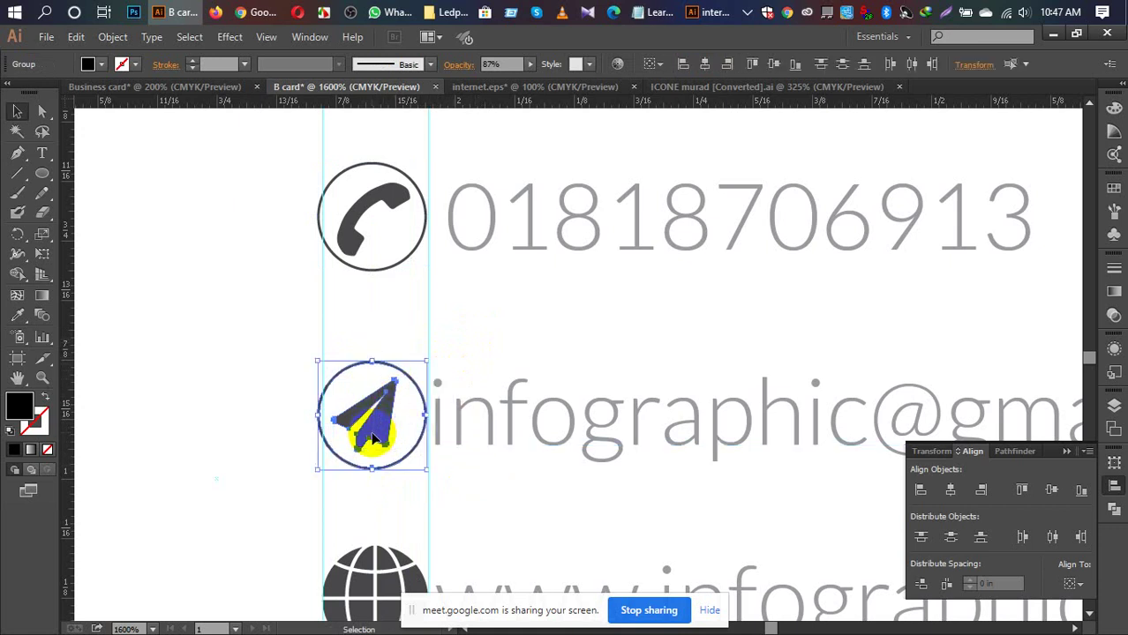
click(949, 492)
Step: Copy the circle onto the globe, shrink the globe, and centre it horizontally inside
scroll(555, 366, down, 3)
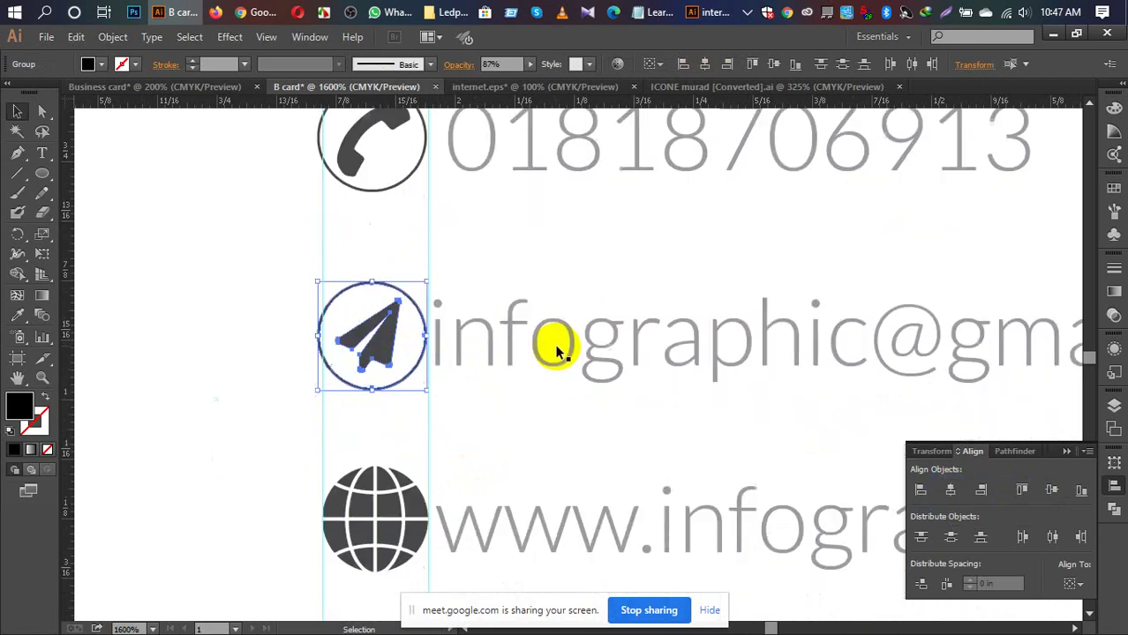
scroll(561, 335, down, 1)
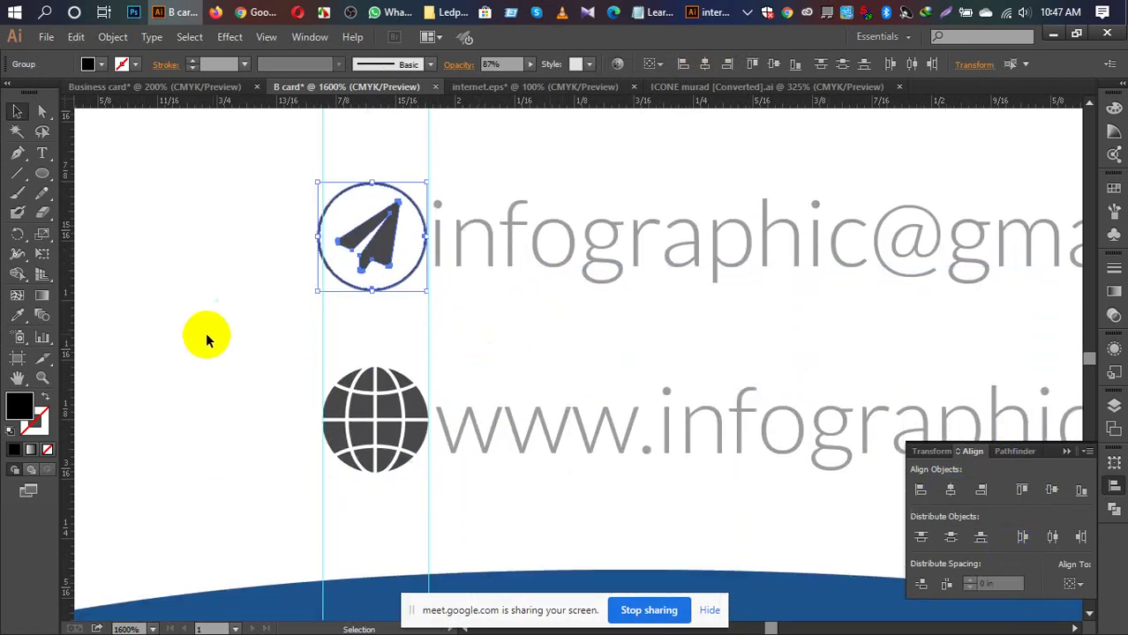
click(360, 346)
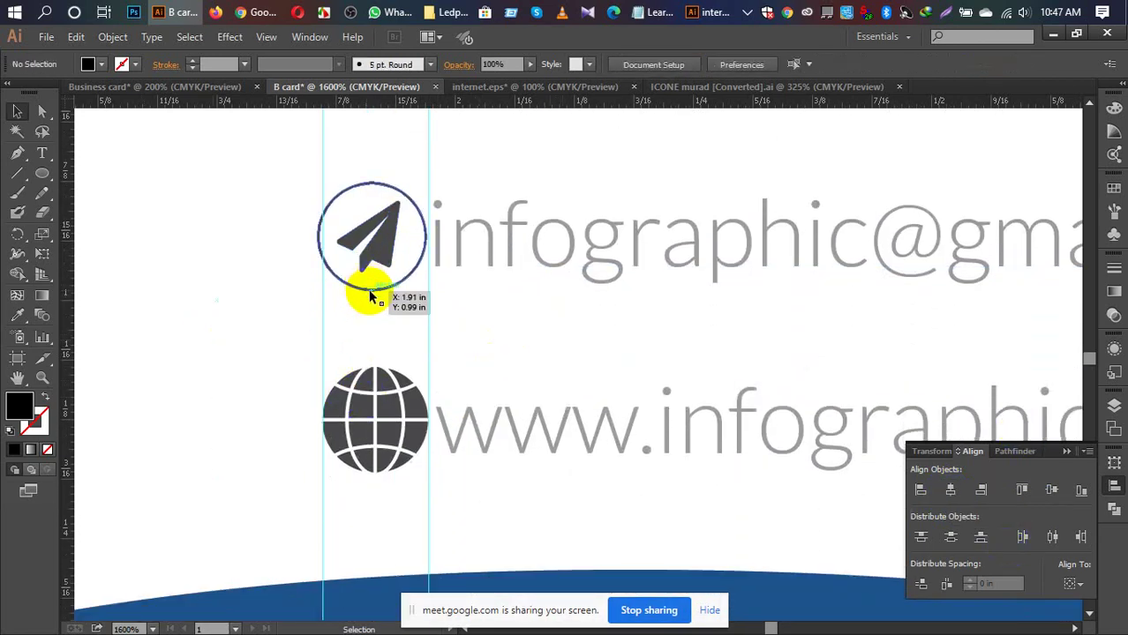
drag(371, 294, 367, 466)
click(367, 432)
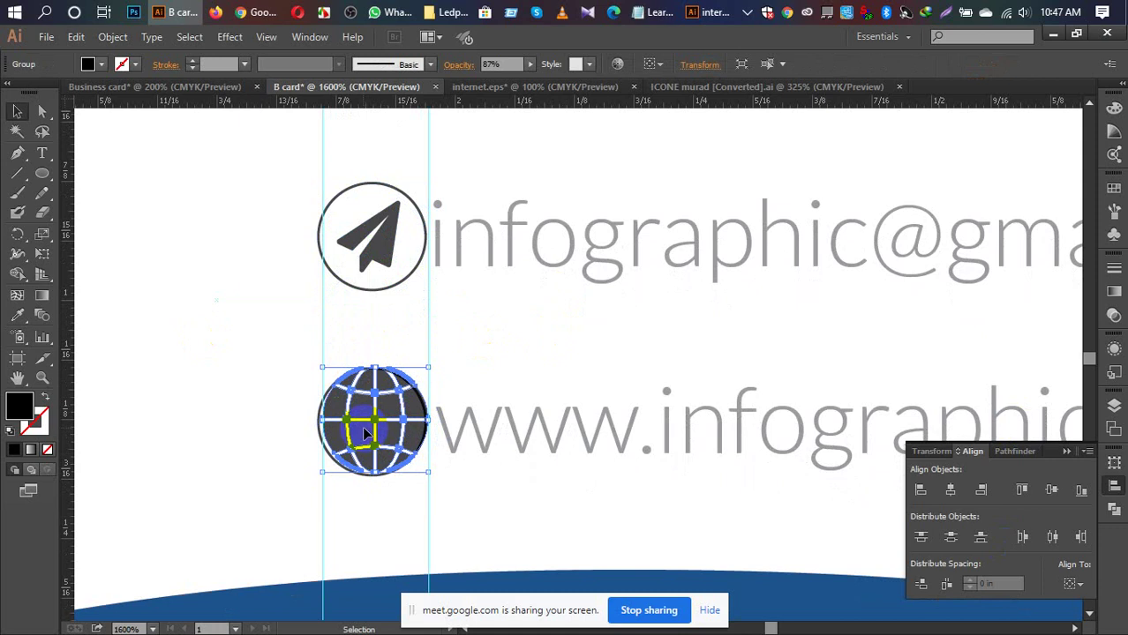
drag(422, 370, 417, 384)
click(479, 364)
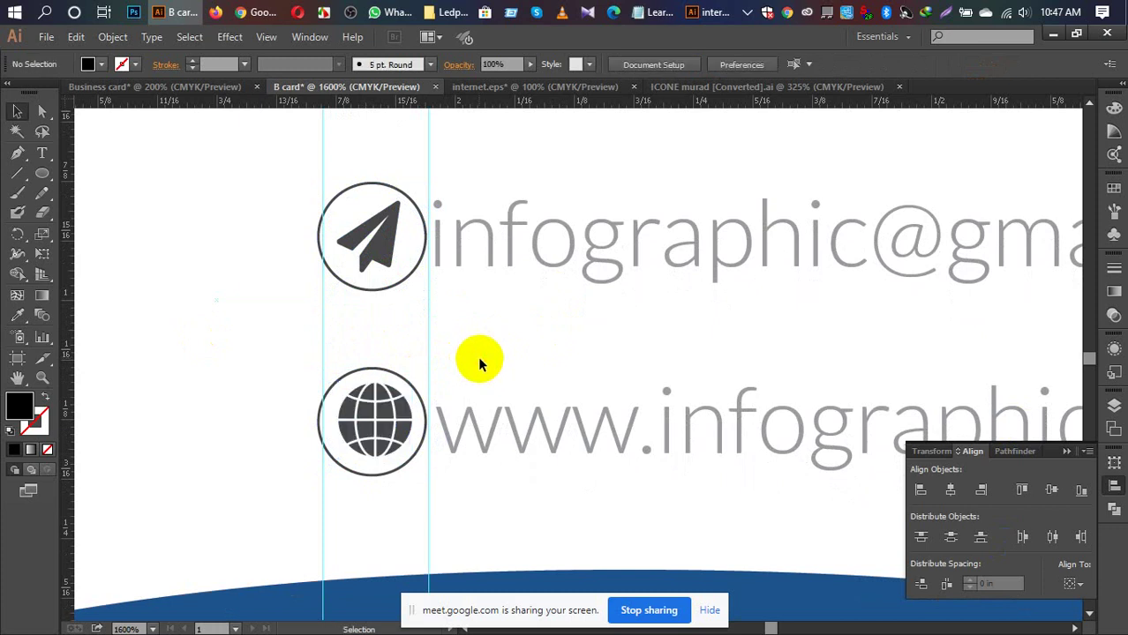
click(365, 455)
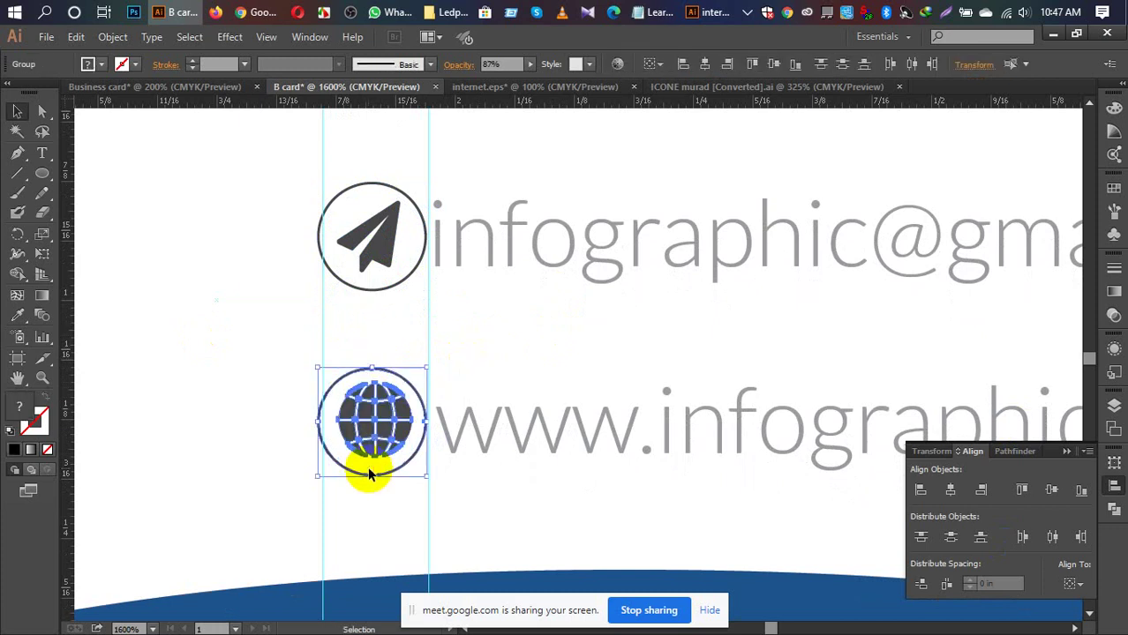
click(950, 489)
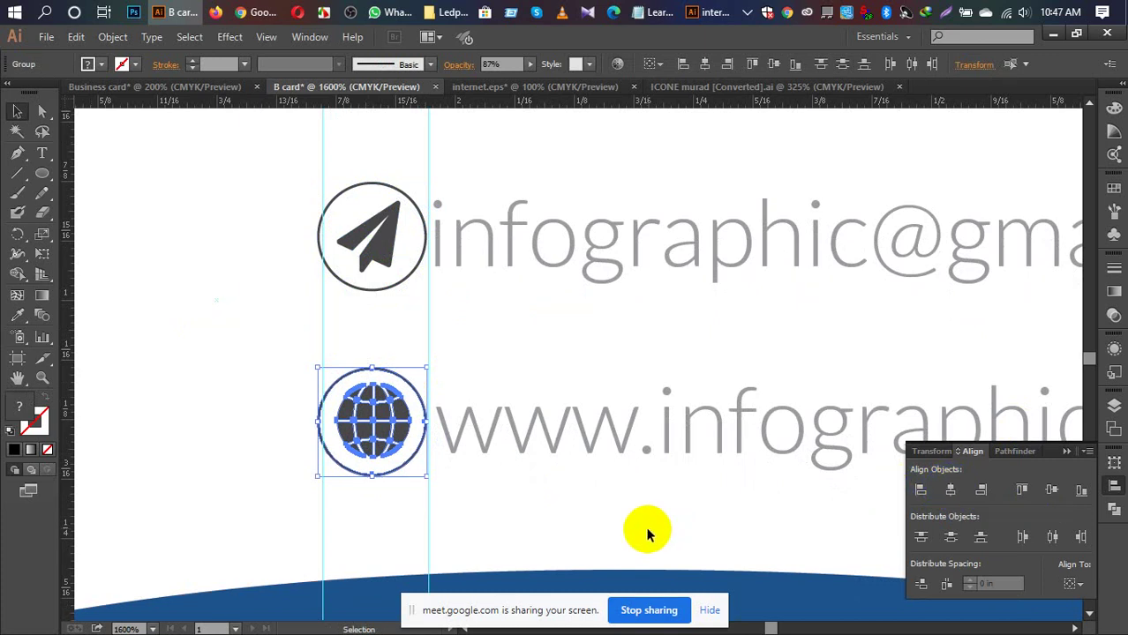
Step: Check the globe, plane and phone icons are grouped, then fit the whole card
key(a)
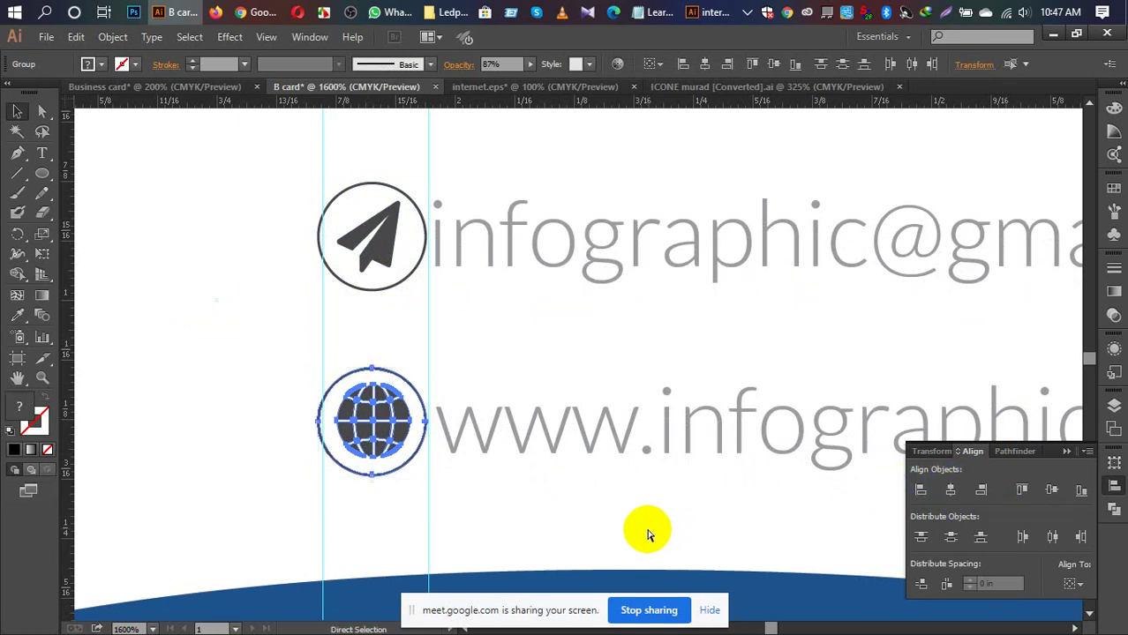
key(v)
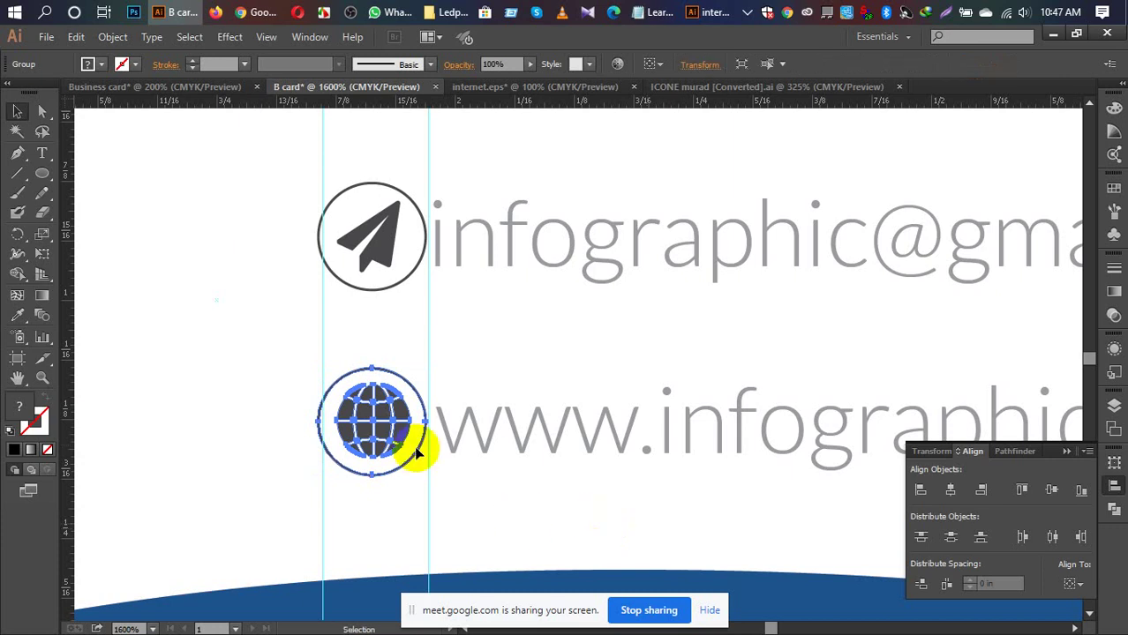
click(245, 386)
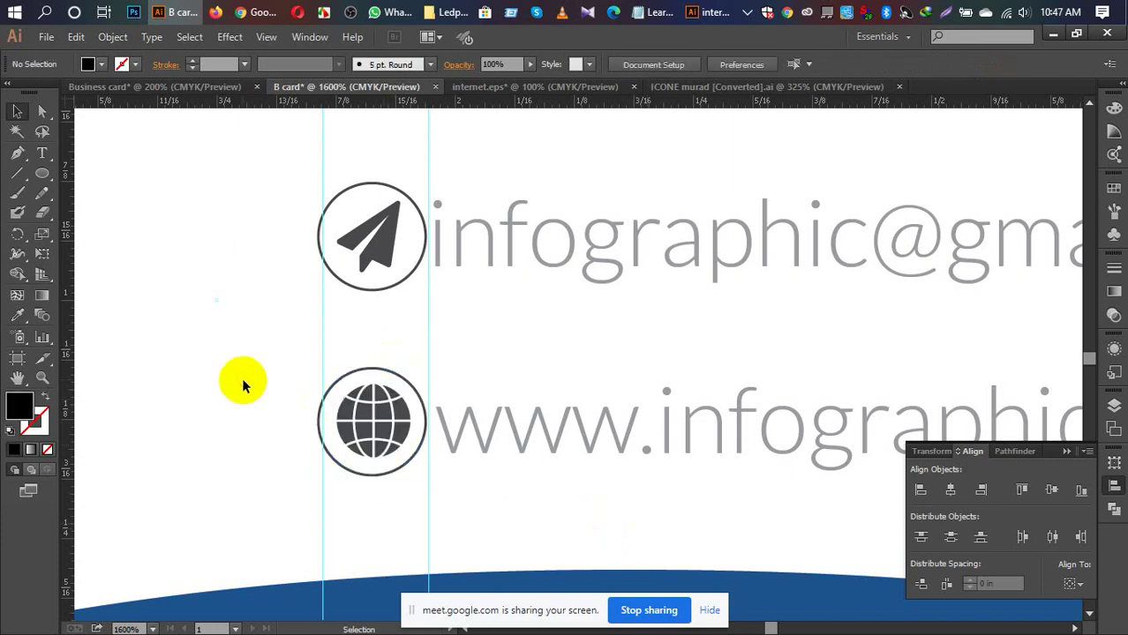
click(380, 295)
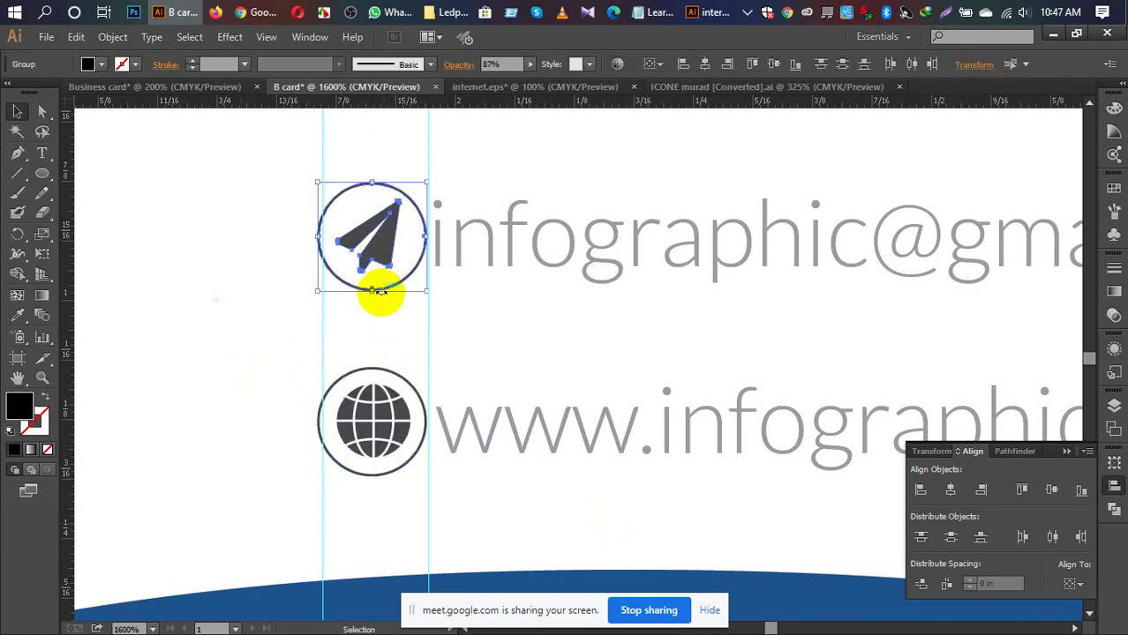
key(a)
key(v)
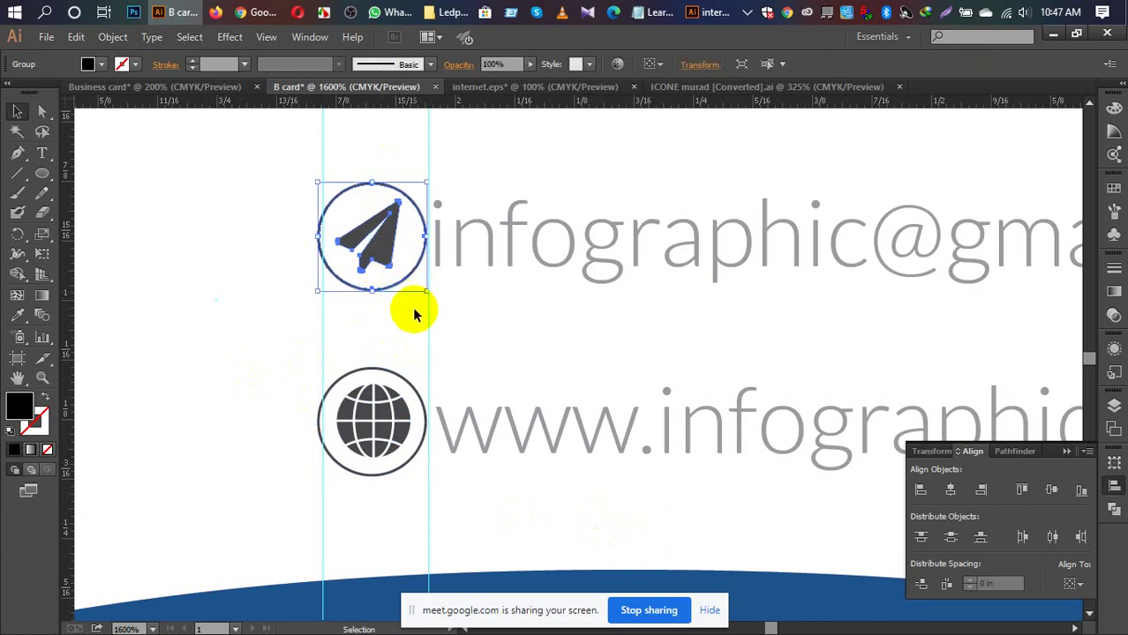
scroll(410, 309, up, 5)
click(376, 307)
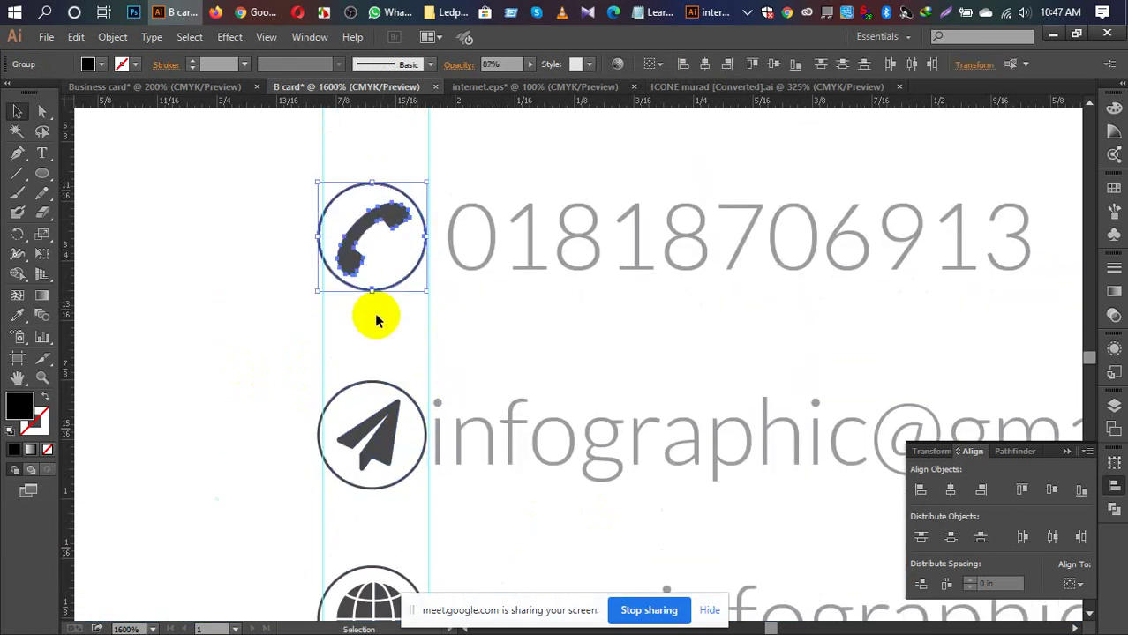
key(a)
key(v)
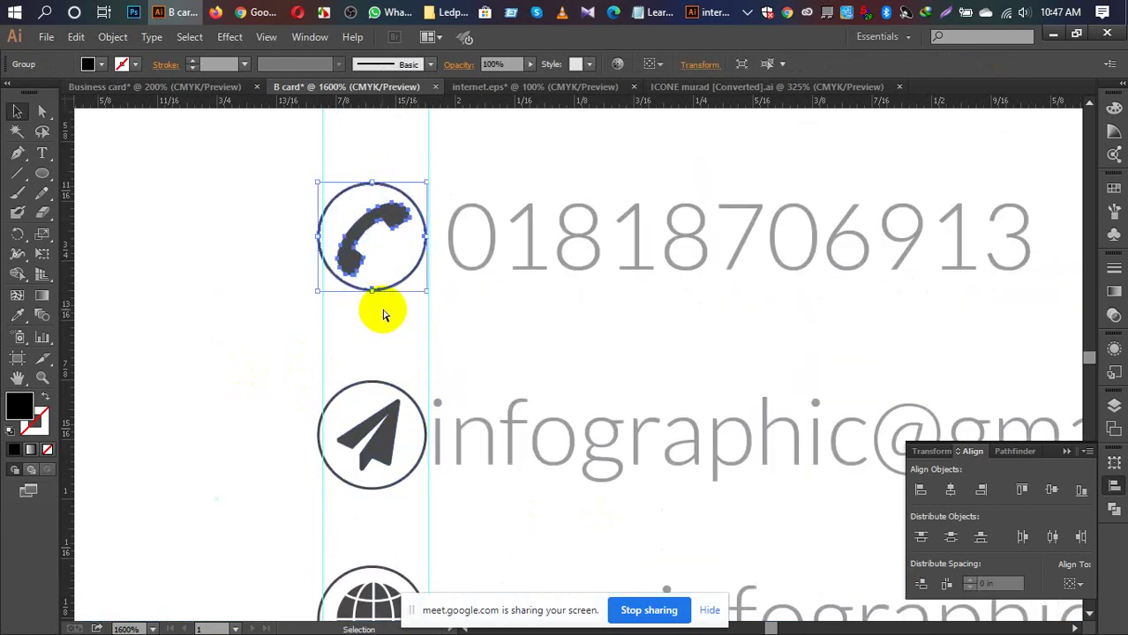
key(ctrl+0)
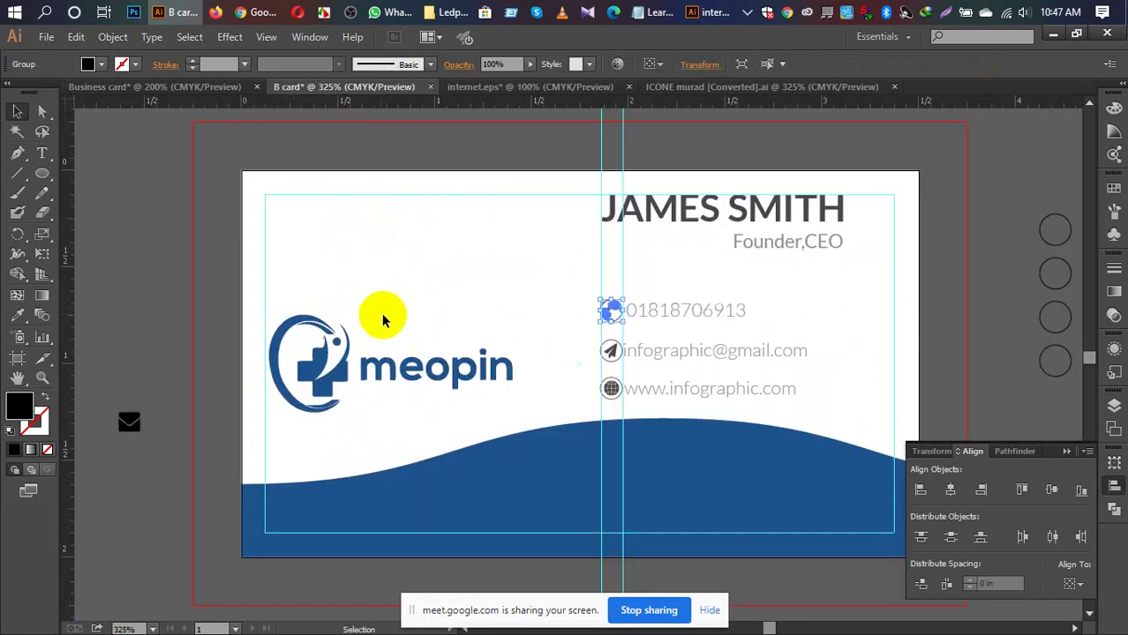
click(97, 273)
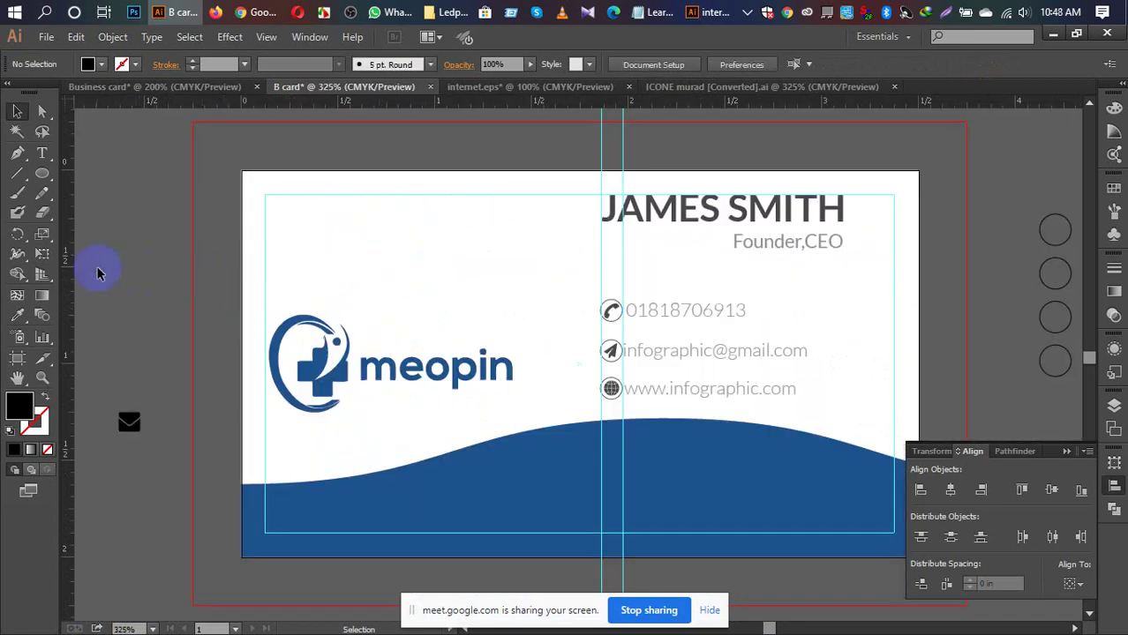
scroll(155, 296, up, 2)
drag(736, 333, 548, 334)
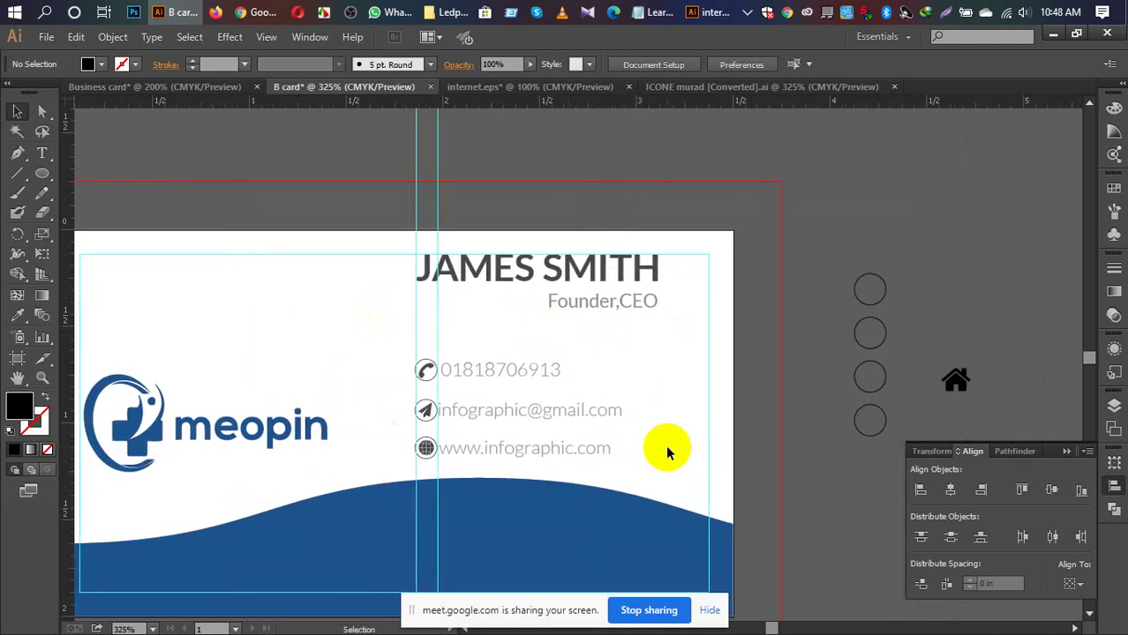
click(512, 372)
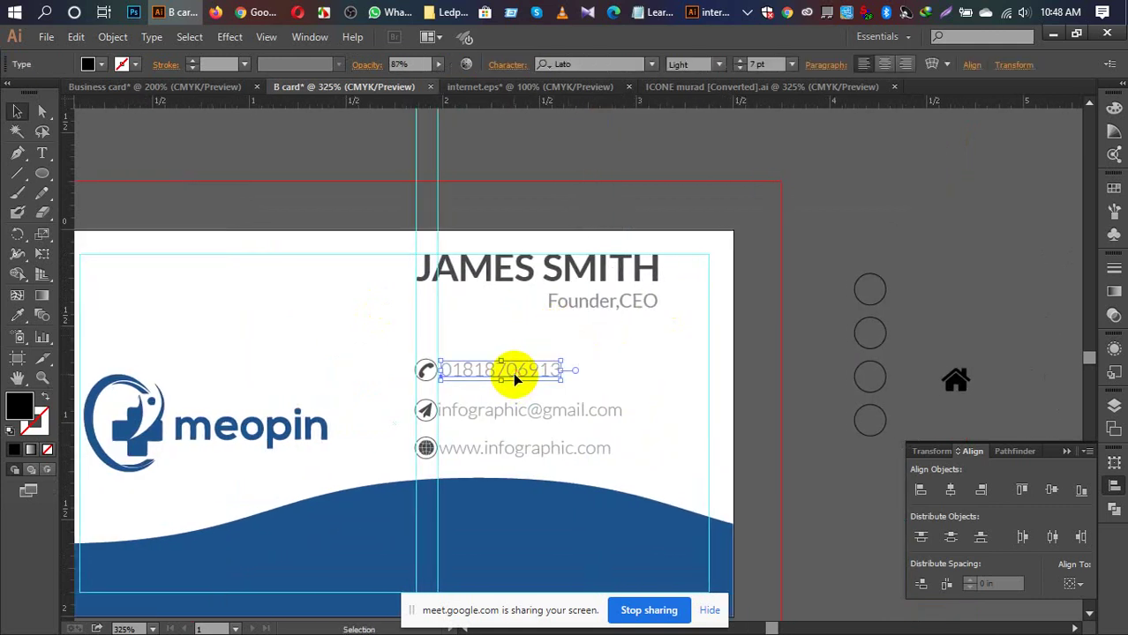
key(a)
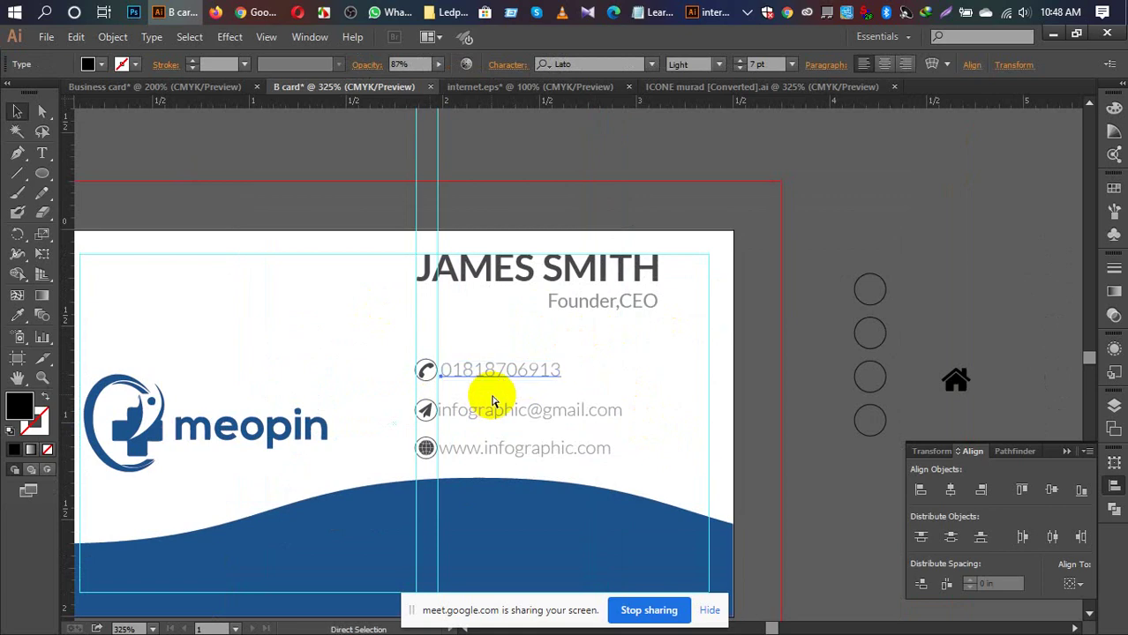
key(ctrl+plus)
key(ctrl+minus)
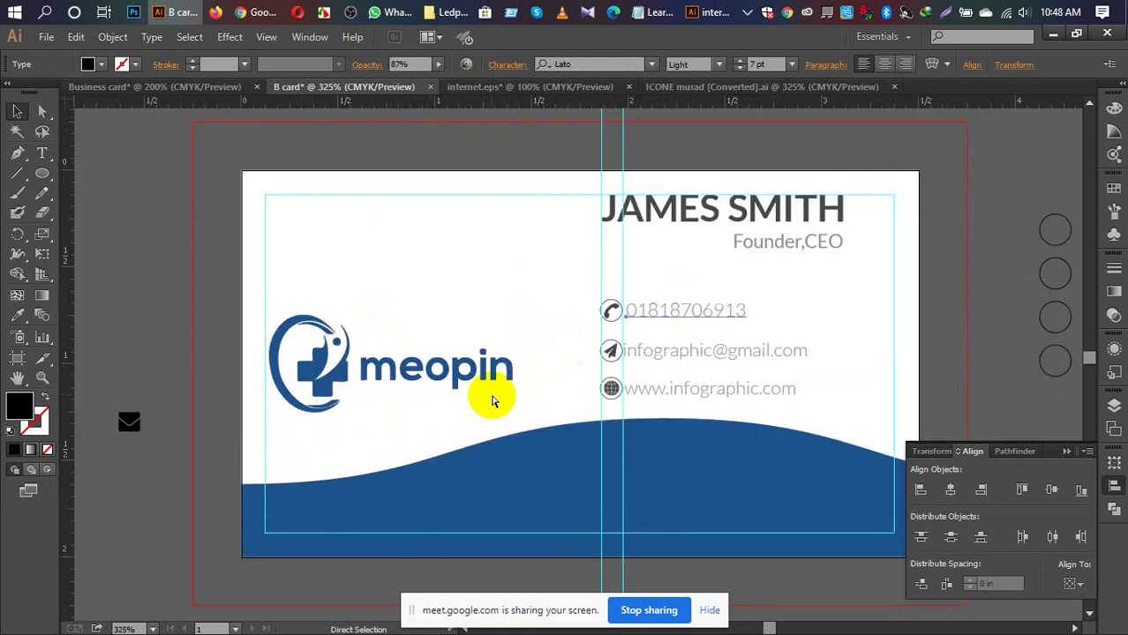
key(ctrl+plus)
key(ctrl+plus)
key(ctrl+plus)
key(ctrl+plus)
key(ctrl+plus)
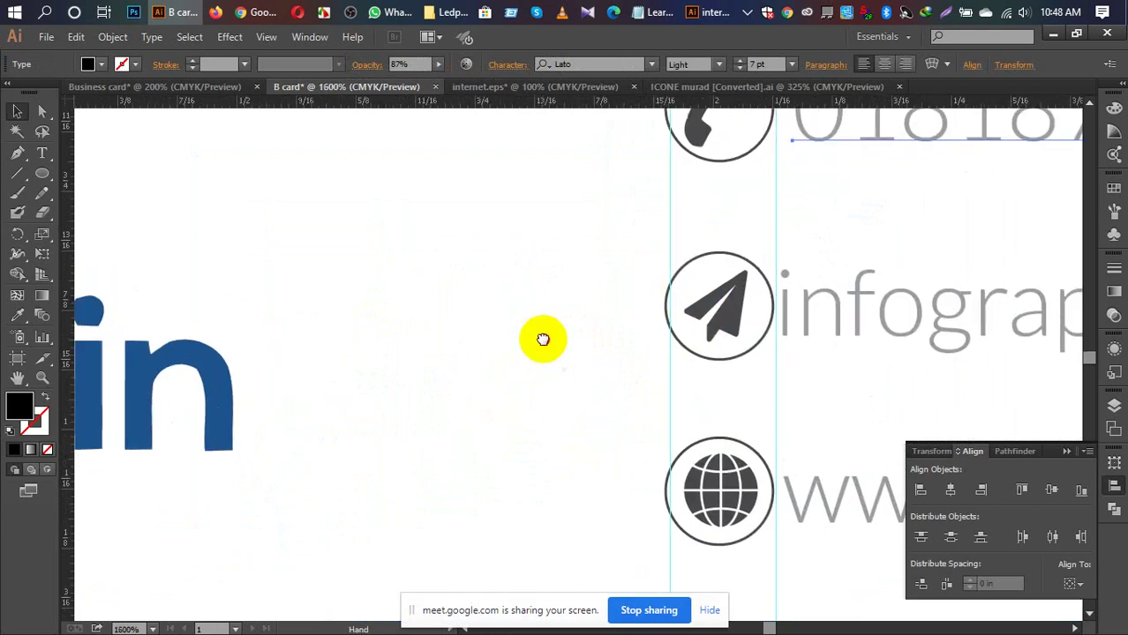
Step: Vertically centre the phone number and the email address on their circled icons
drag(541, 338, 289, 429)
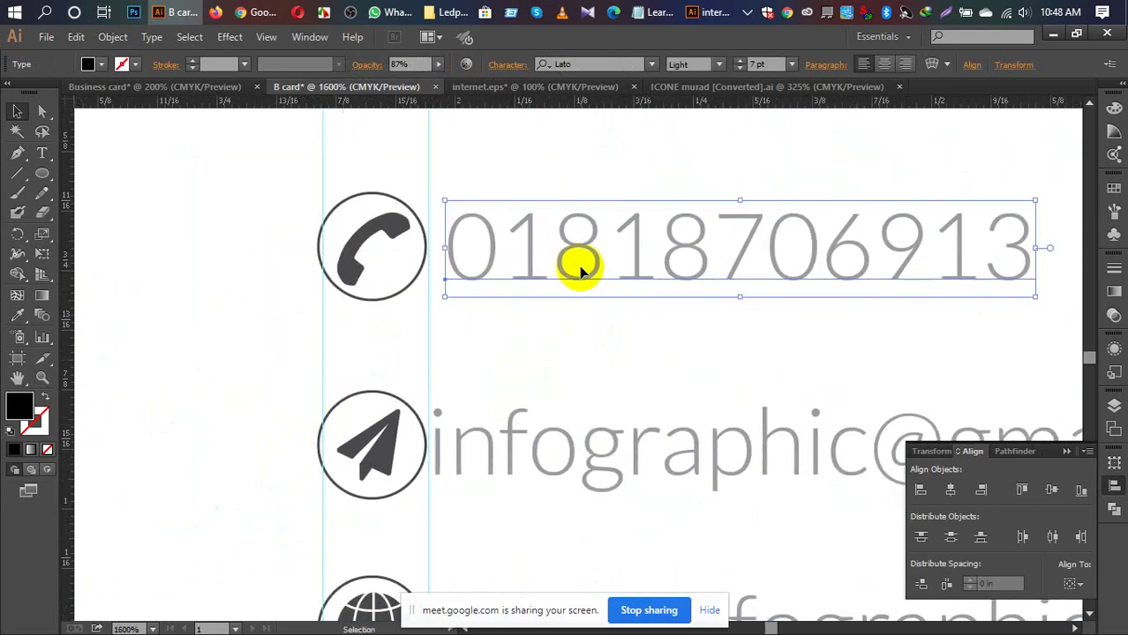
shift+click(371, 246)
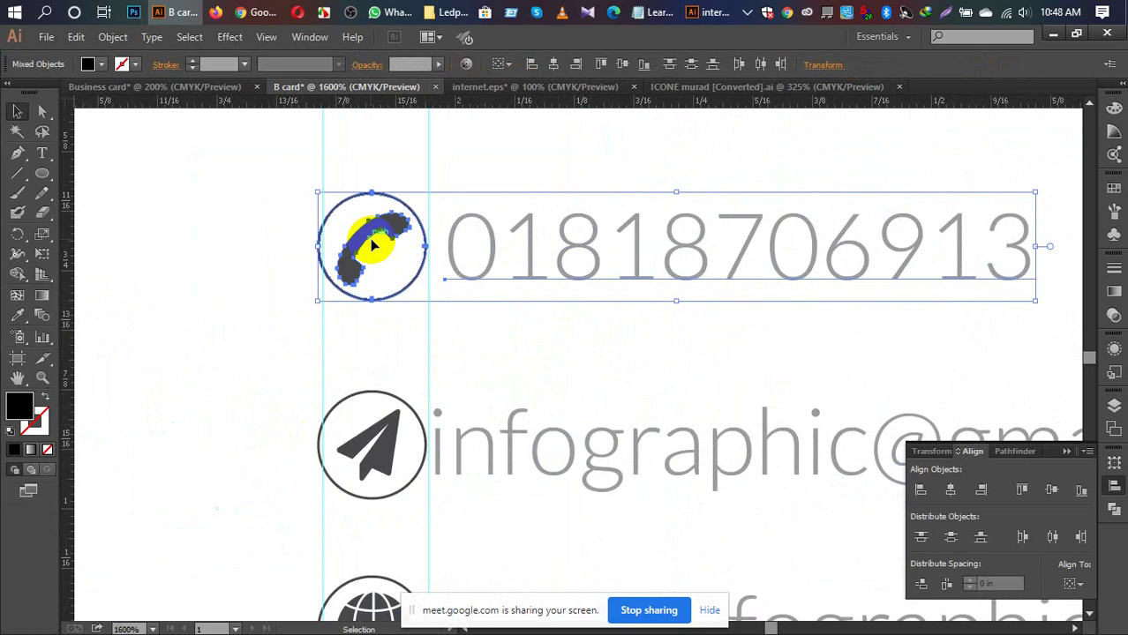
click(1053, 491)
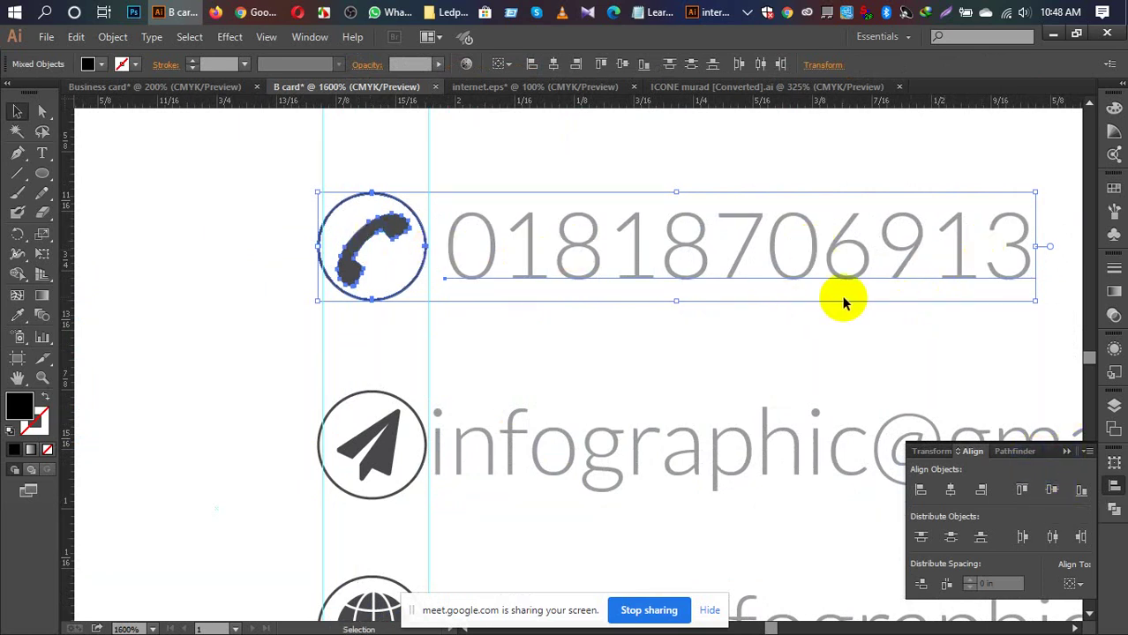
scroll(795, 326, down, 1)
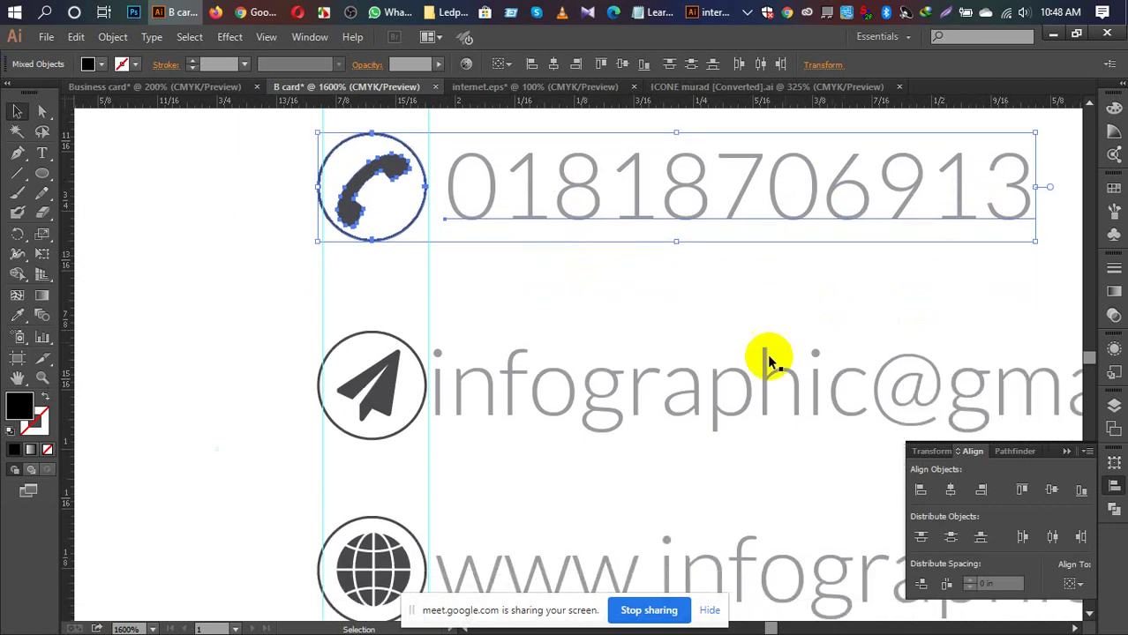
click(717, 389)
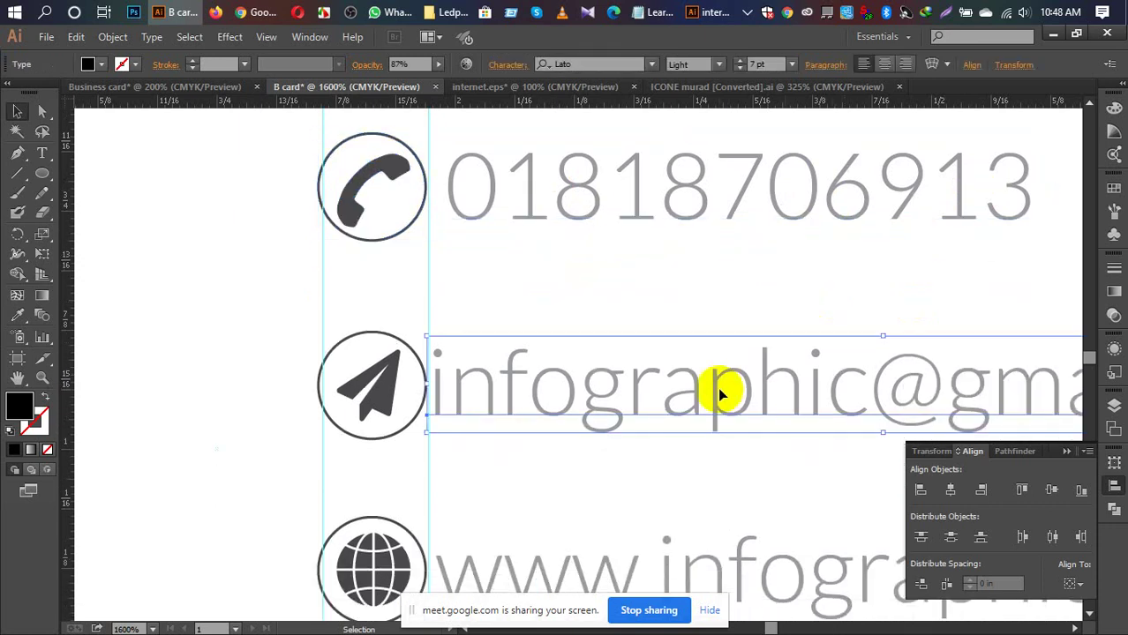
shift+click(377, 383)
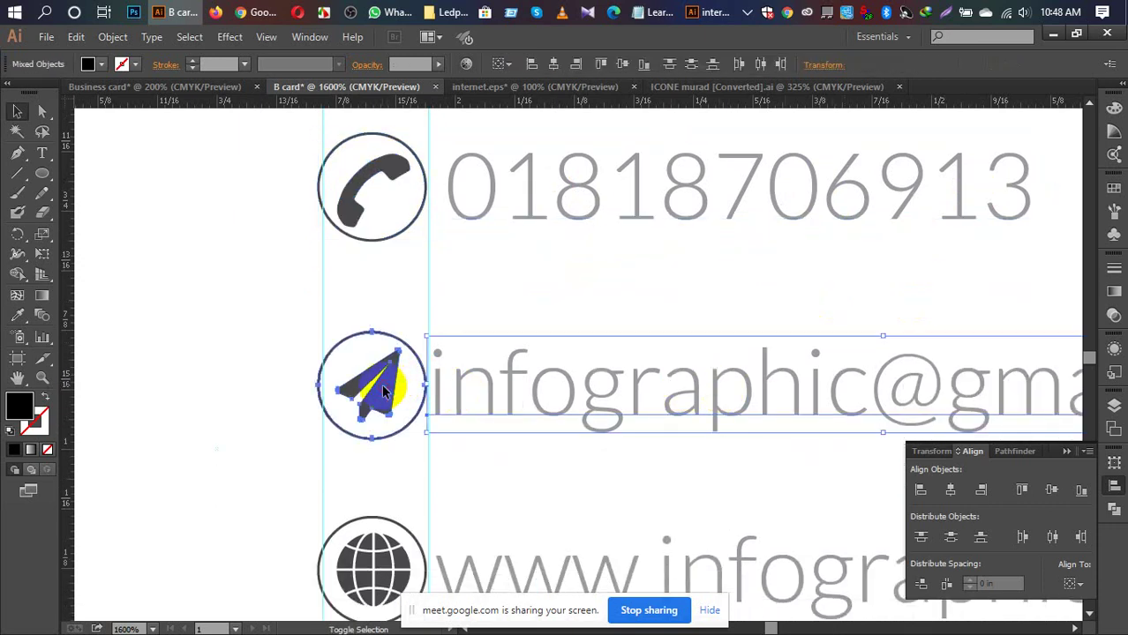
click(1052, 491)
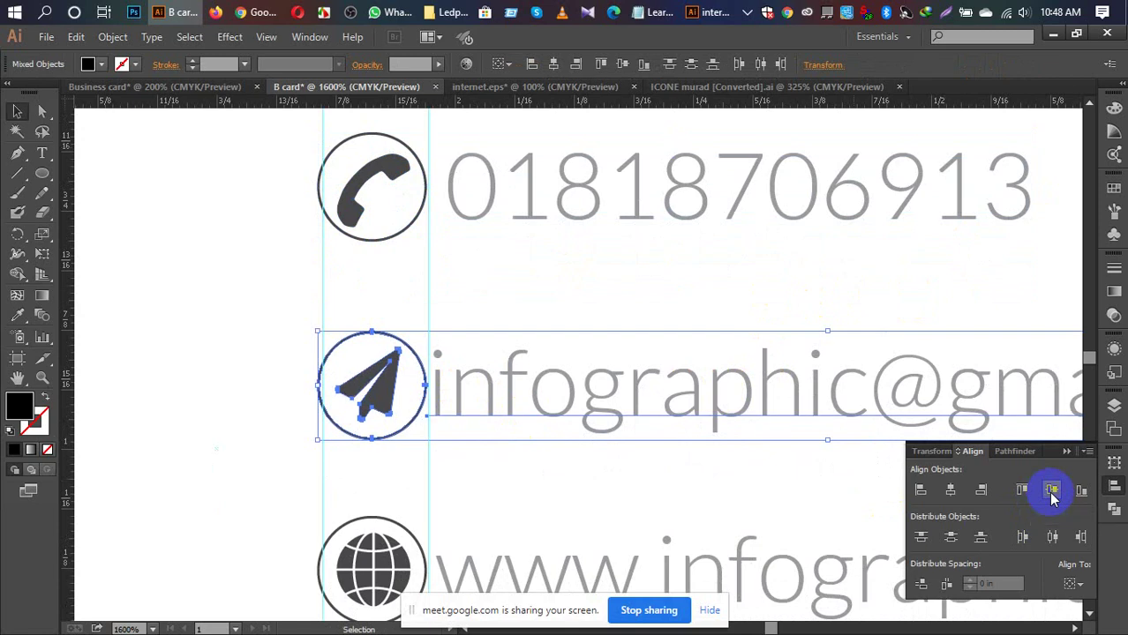
scroll(785, 441, down, 3)
scroll(775, 434, down, 2)
click(673, 433)
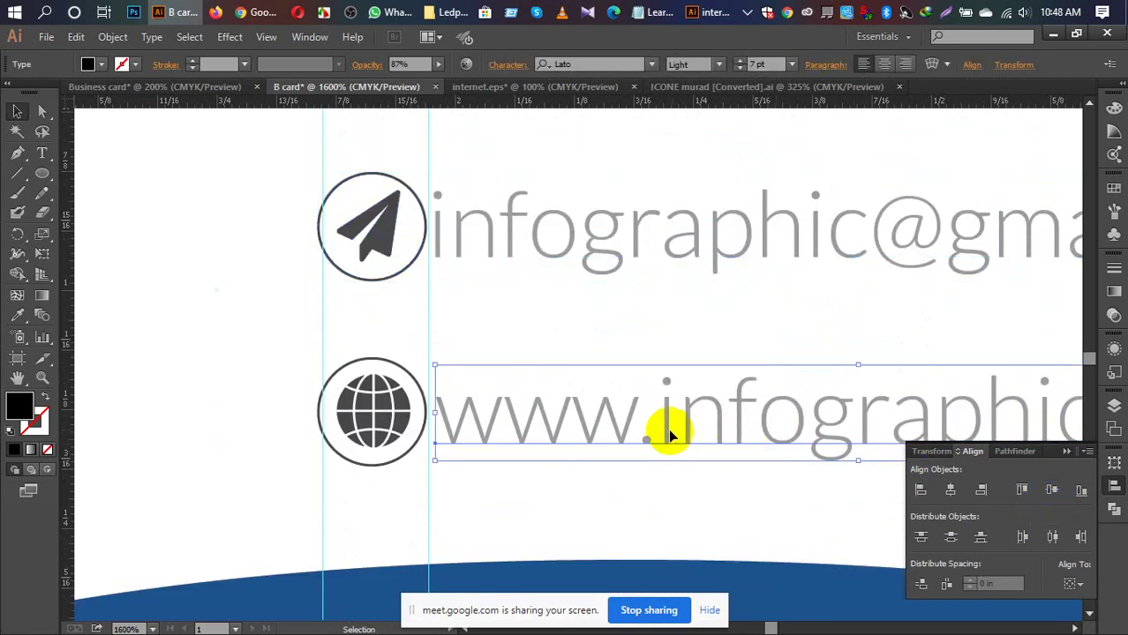
shift+click(393, 419)
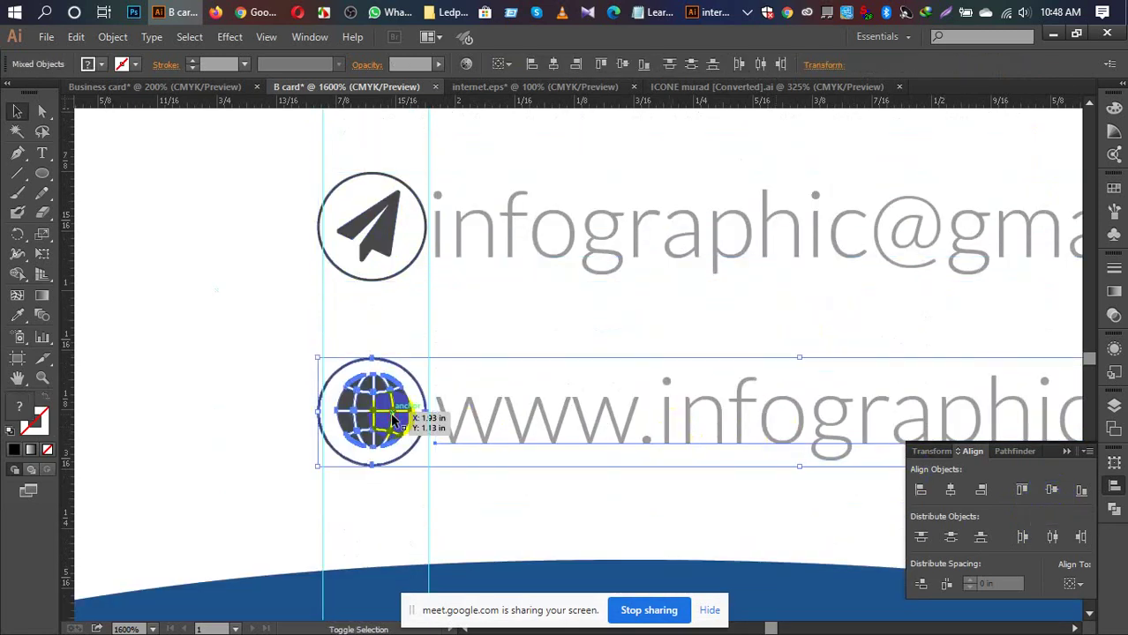
click(1051, 491)
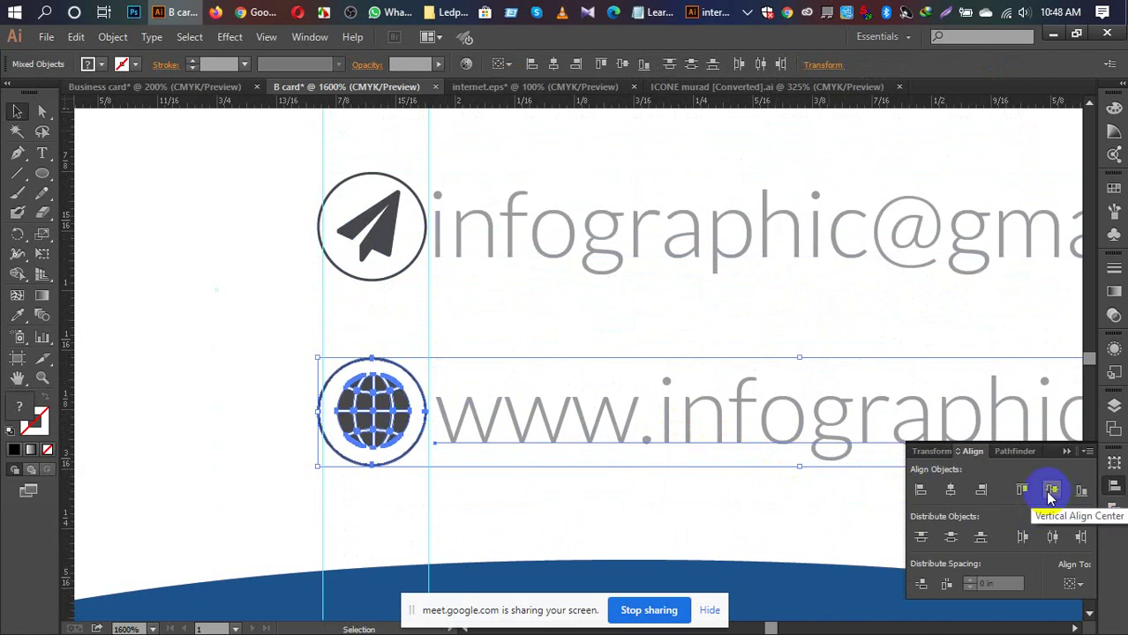
scroll(719, 410, up, 5)
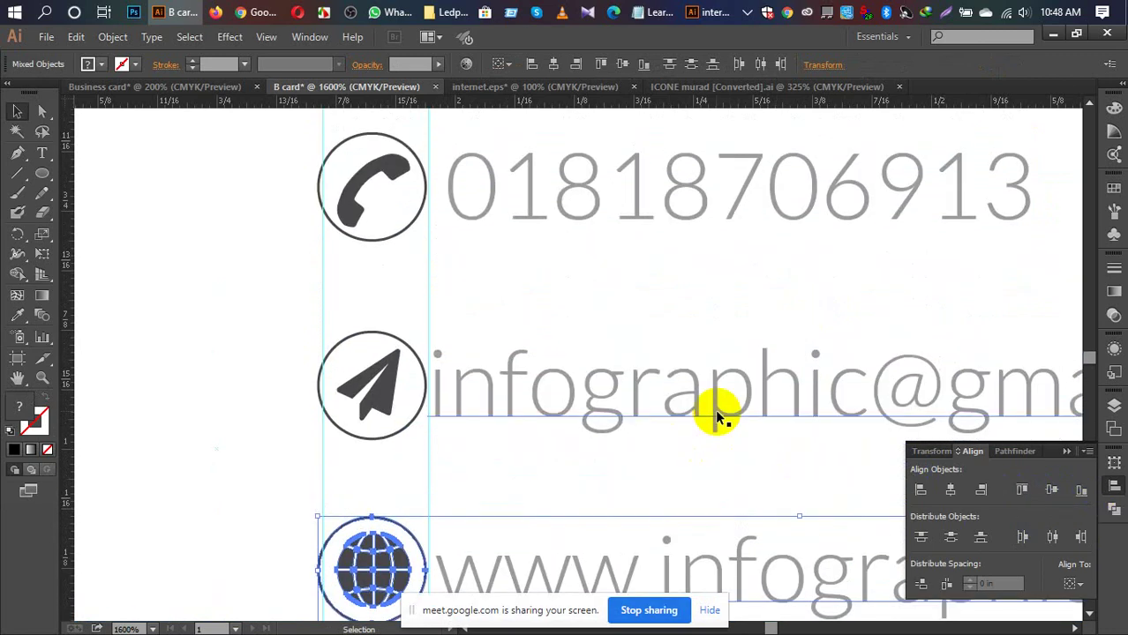
scroll(715, 409, down, 1)
scroll(712, 402, up, 1)
Step: Nudge the phone number left and back, then drag vertical guides along the icon circles' edges
click(526, 187)
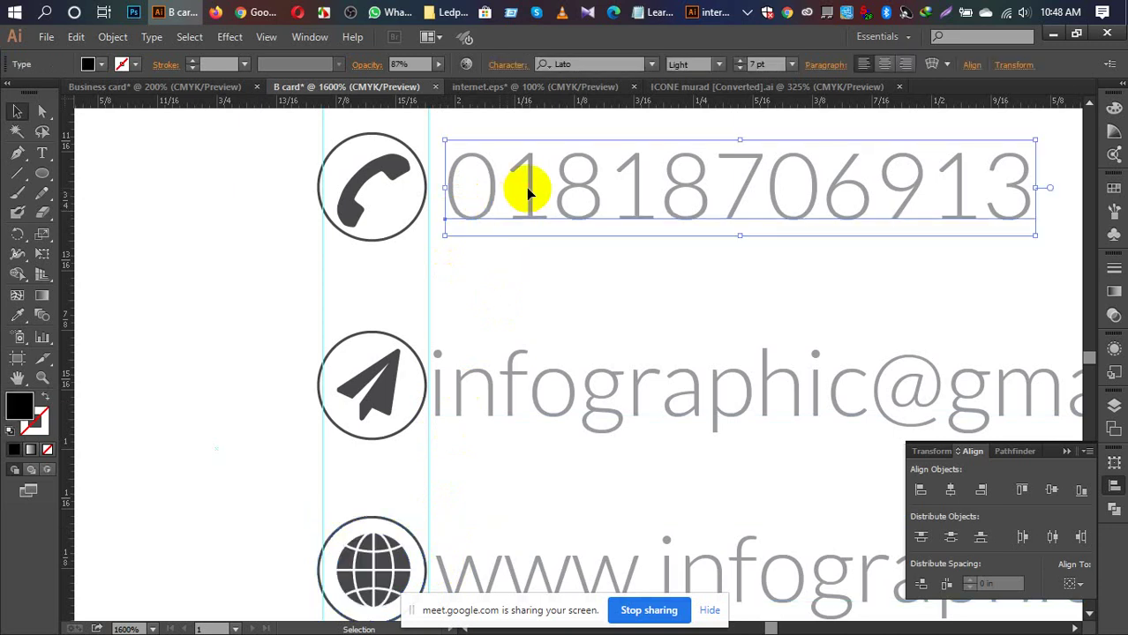
key(Left)
key(Left)
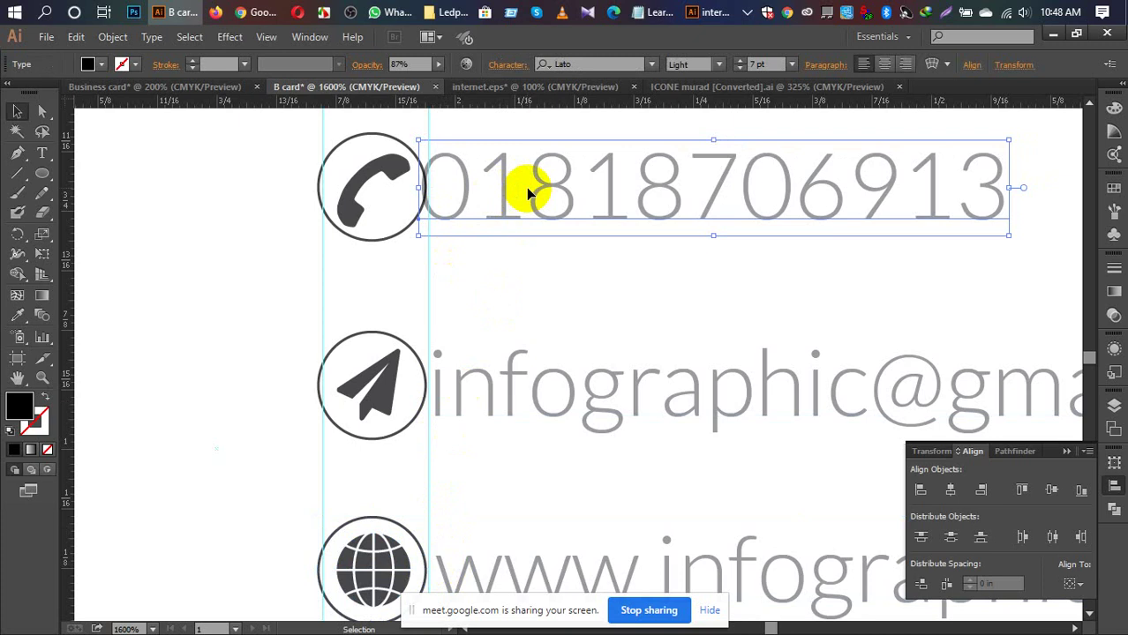
key(Right)
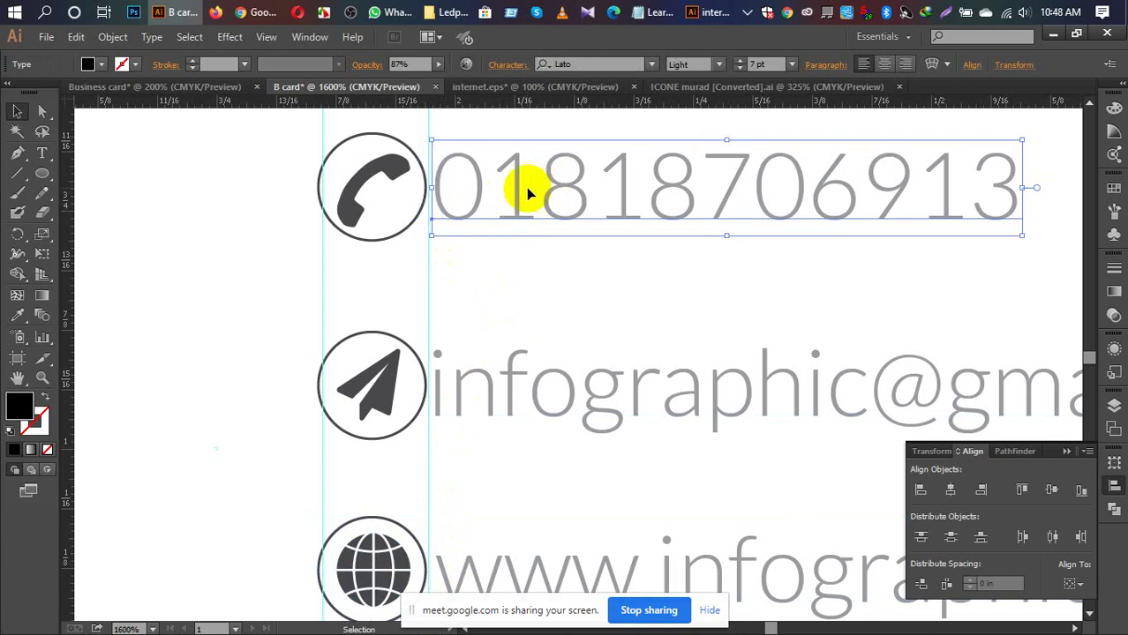
click(172, 269)
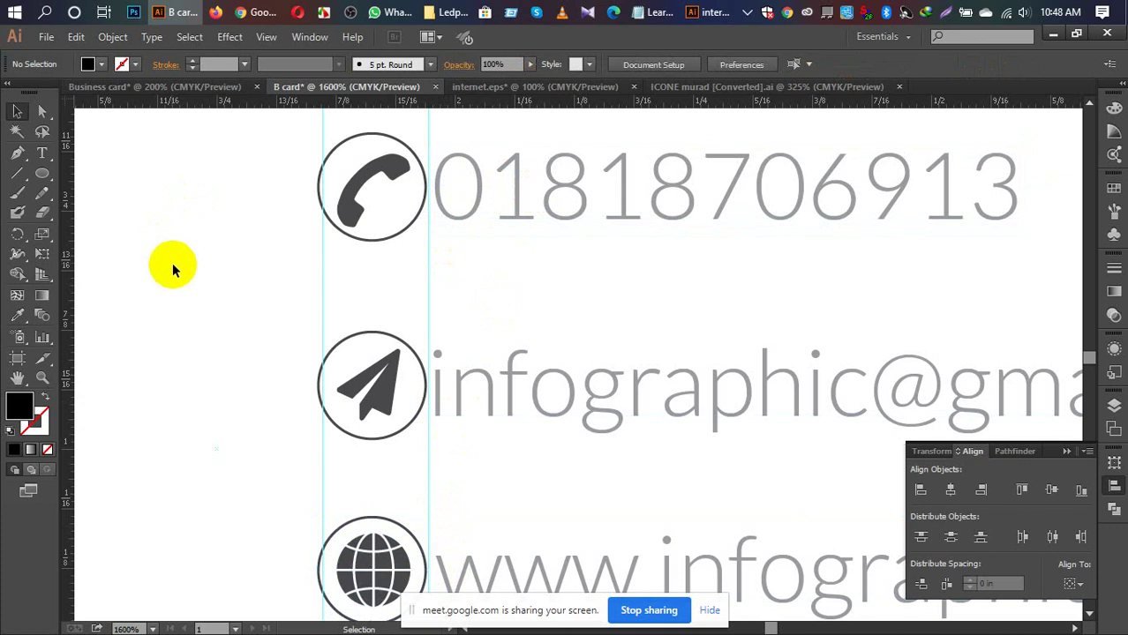
drag(72, 222, 434, 287)
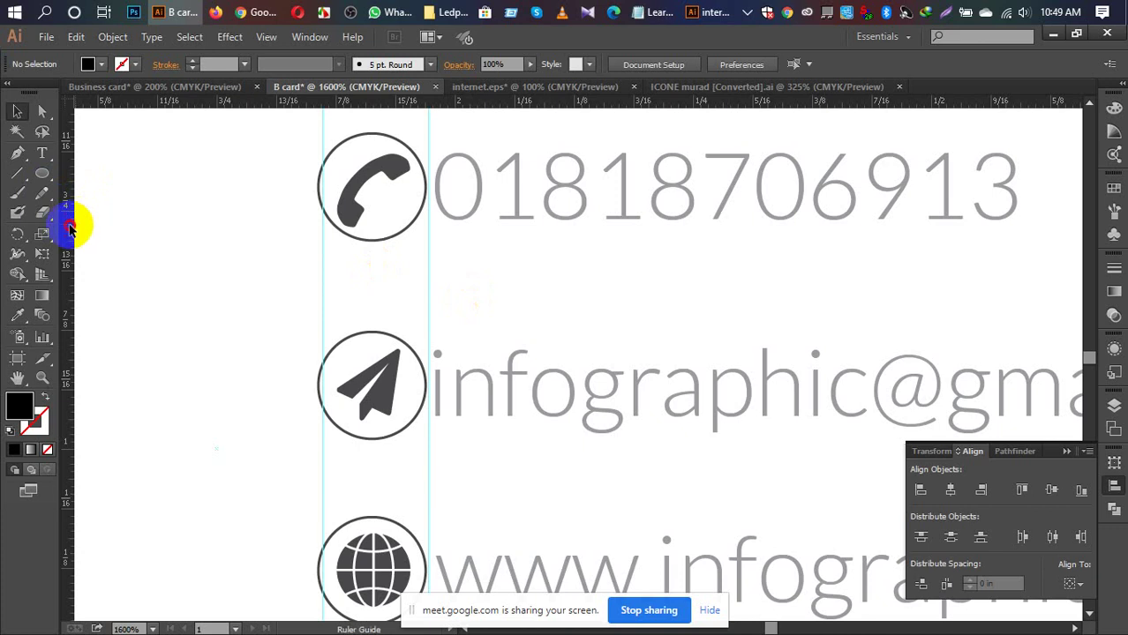
drag(71, 222, 433, 294)
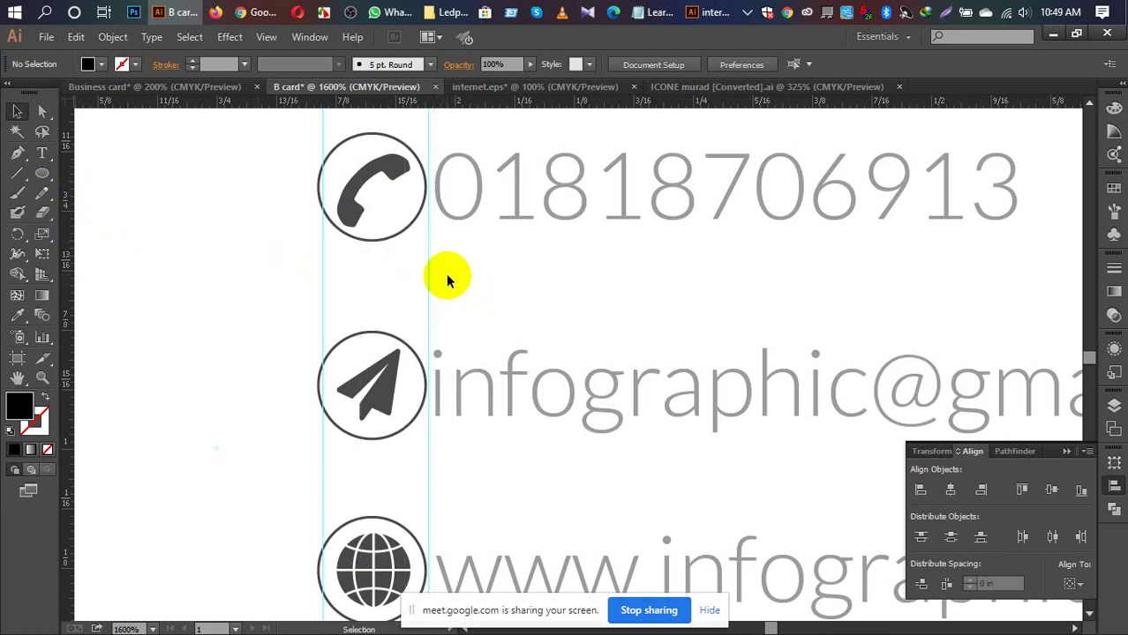
Step: Select the three contact lines with the phone number as key object and trial-nudge them
key(ctrl+minus)
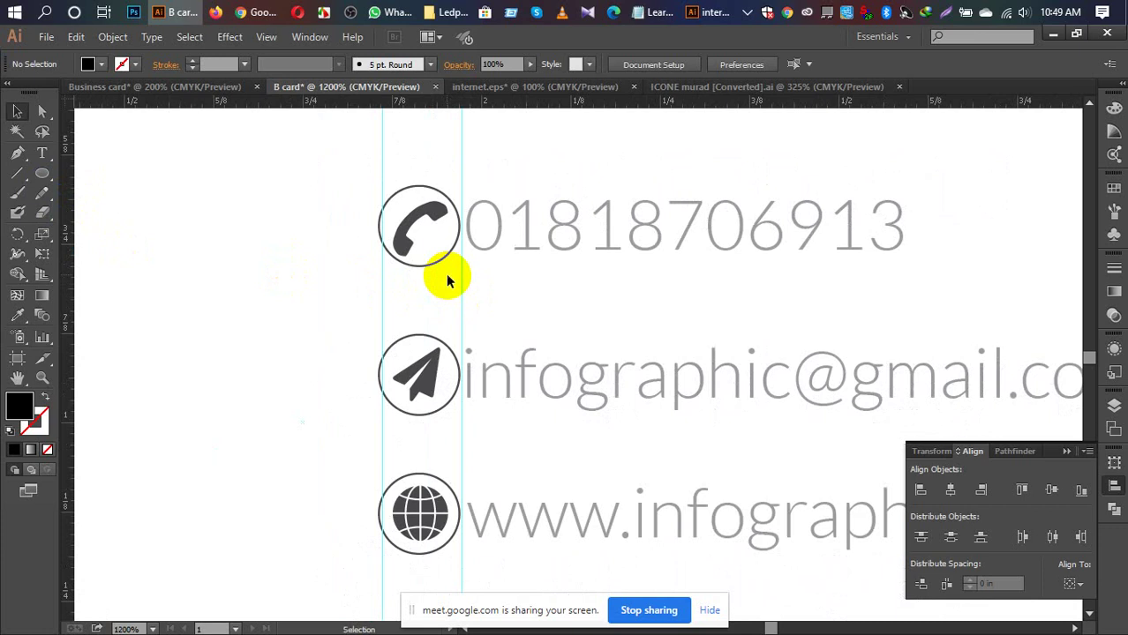
click(676, 230)
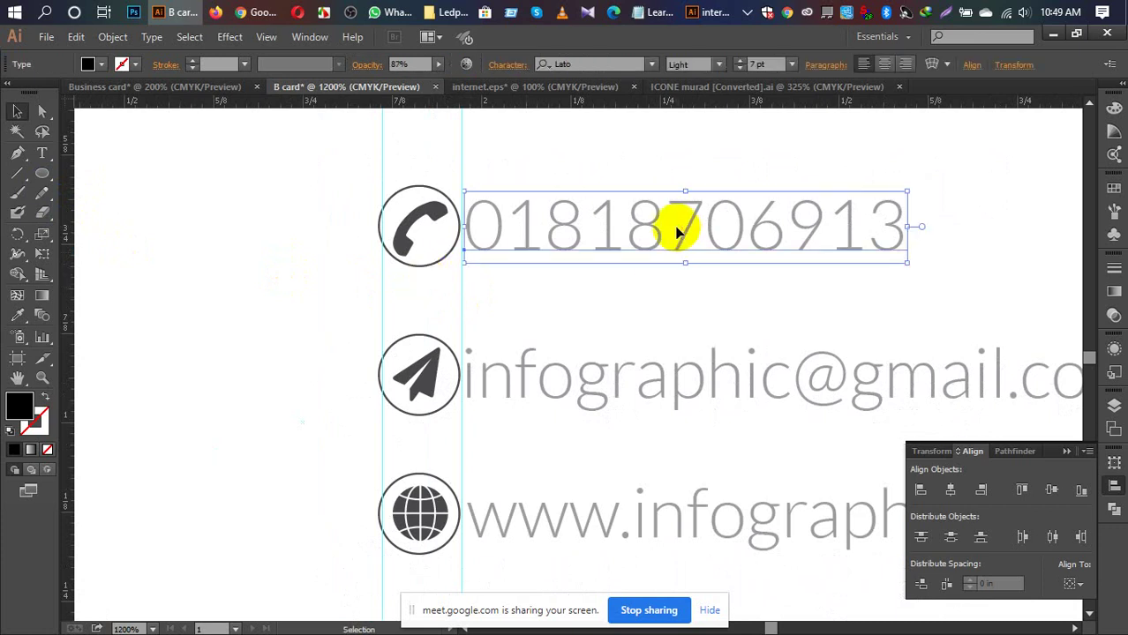
shift+click(666, 378)
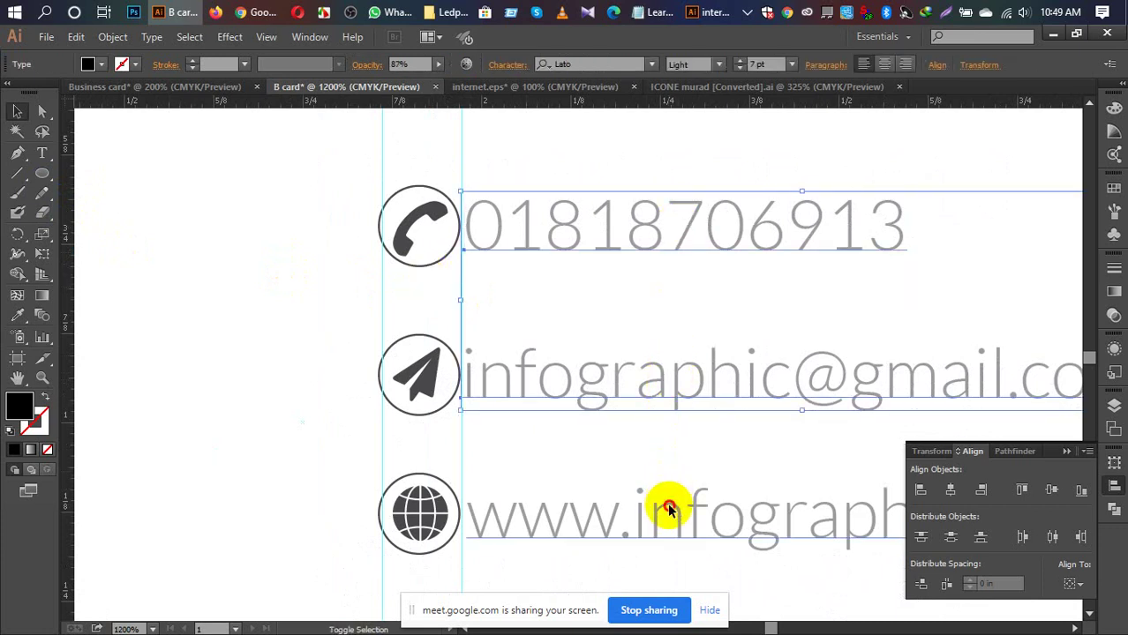
shift+click(669, 510)
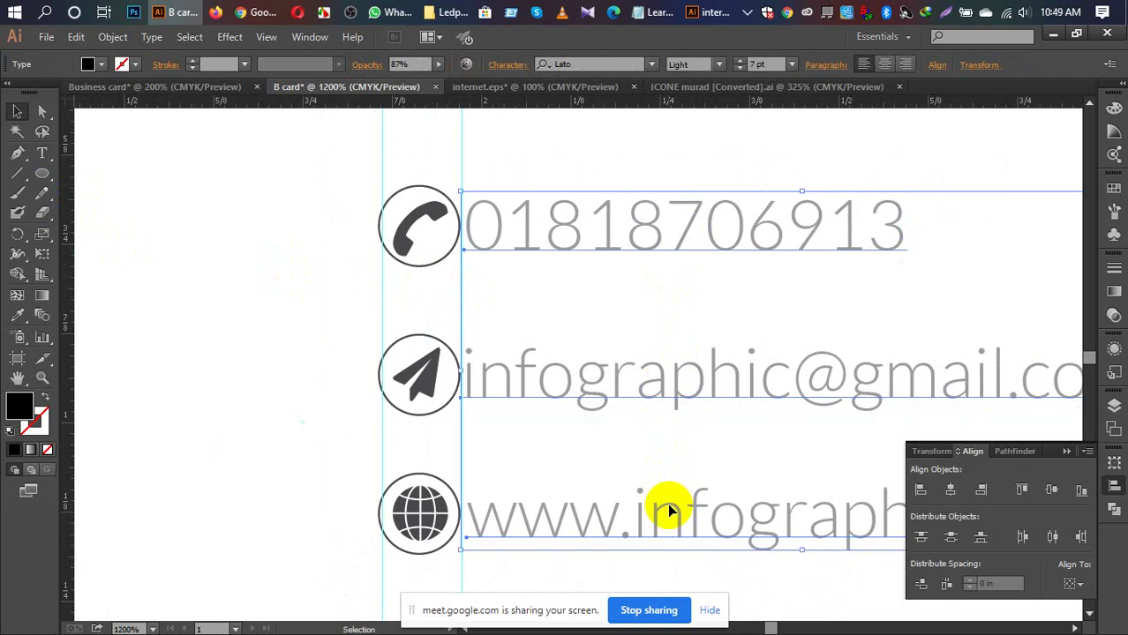
click(661, 237)
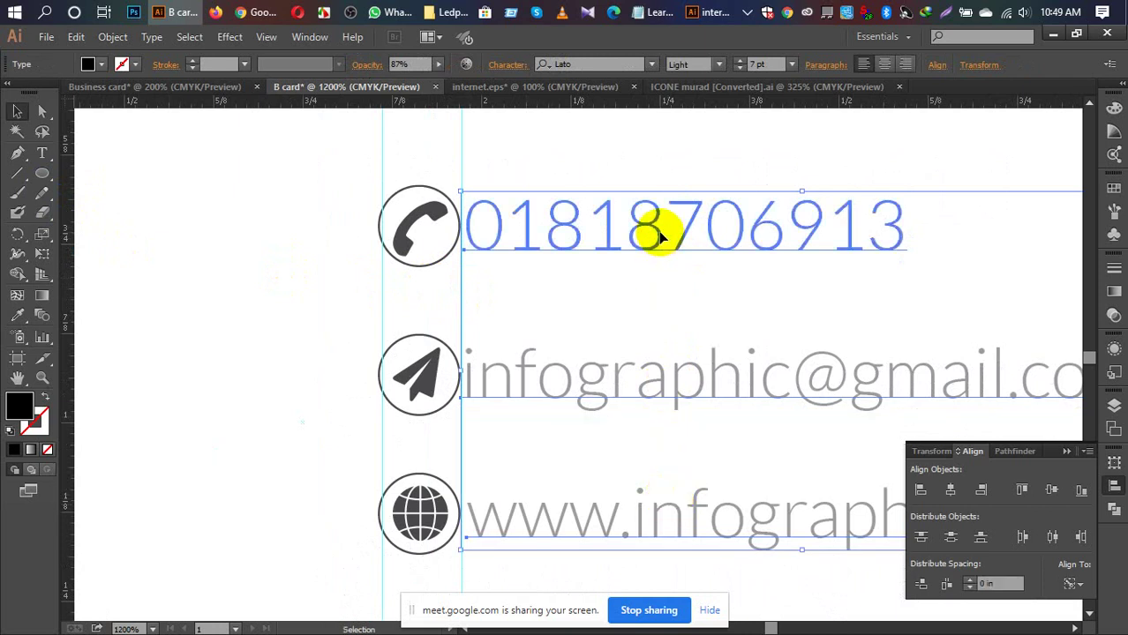
key(Left)
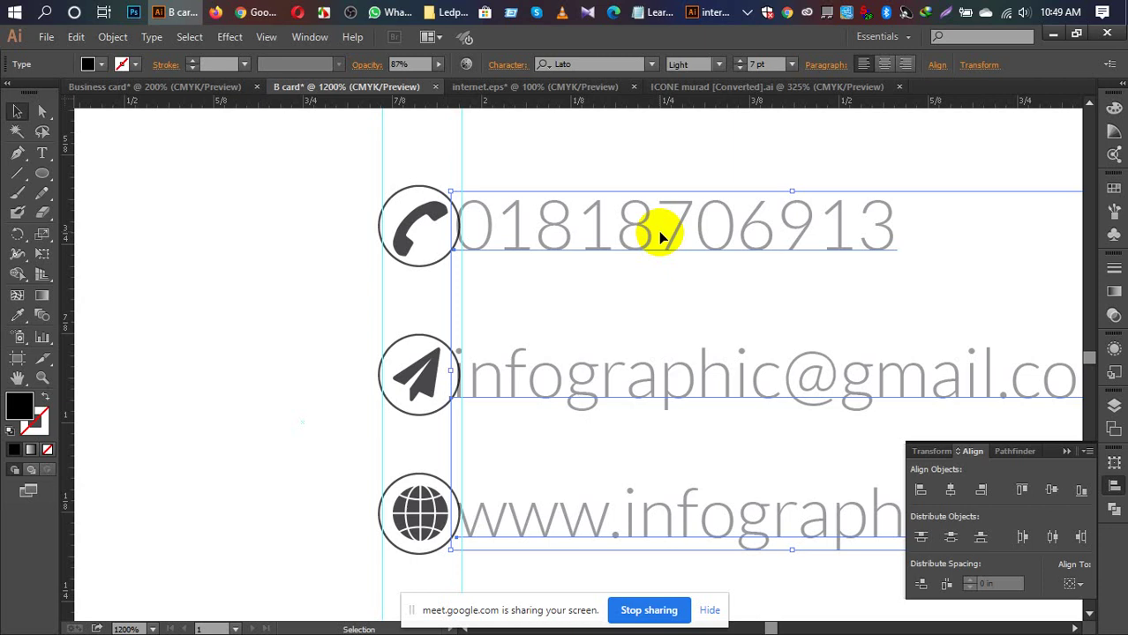
key(Right)
click(212, 274)
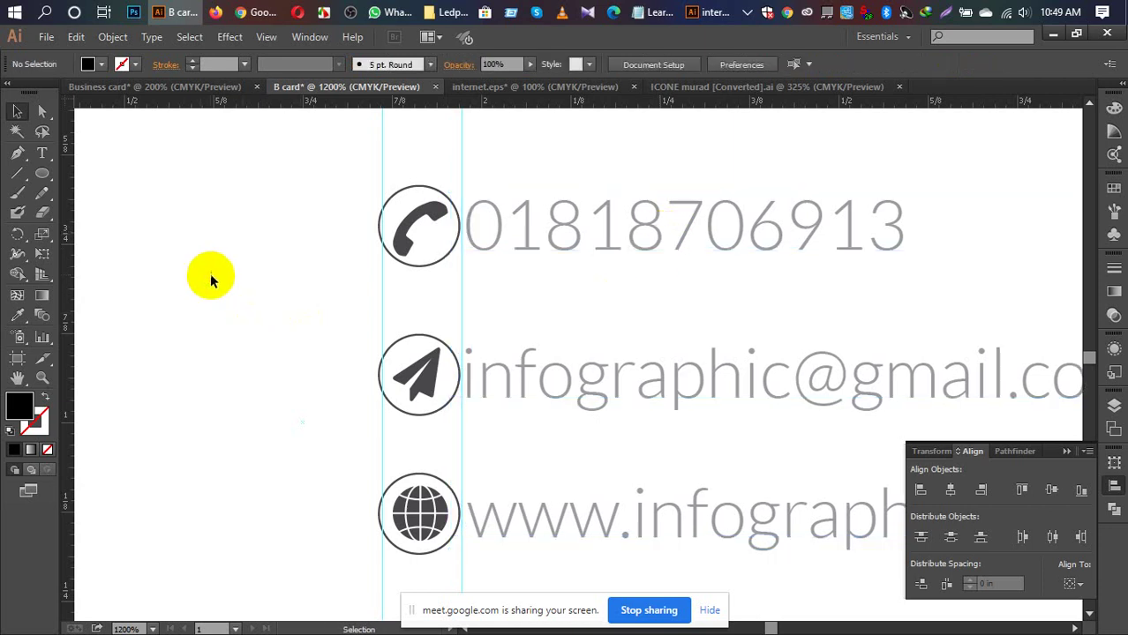
Step: Nudge the phone number left one step and zoom in on its left edge
click(738, 233)
key(Left)
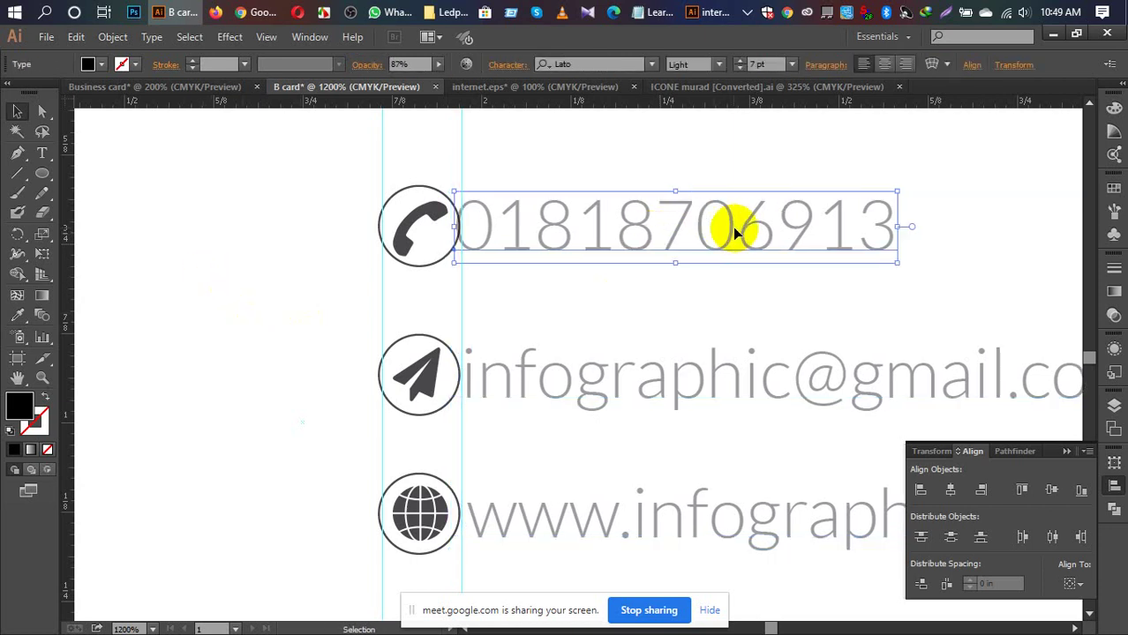
key(ctrl+shift+a)
key(ctrl+equal)
key(ctrl+equal)
key(ctrl+equal)
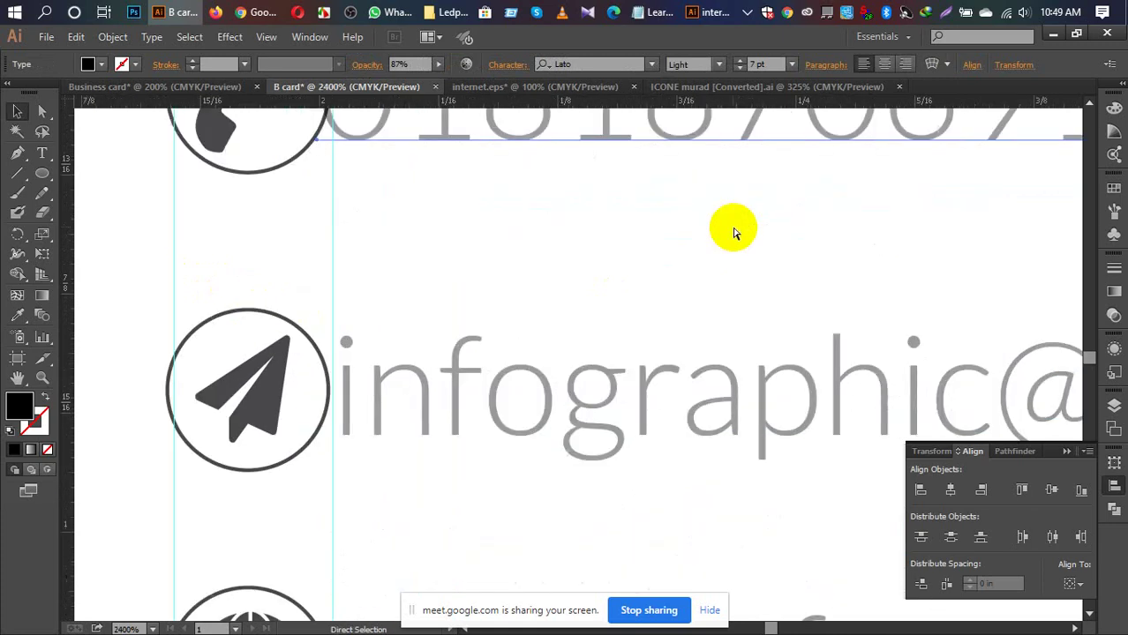
drag(491, 247, 523, 428)
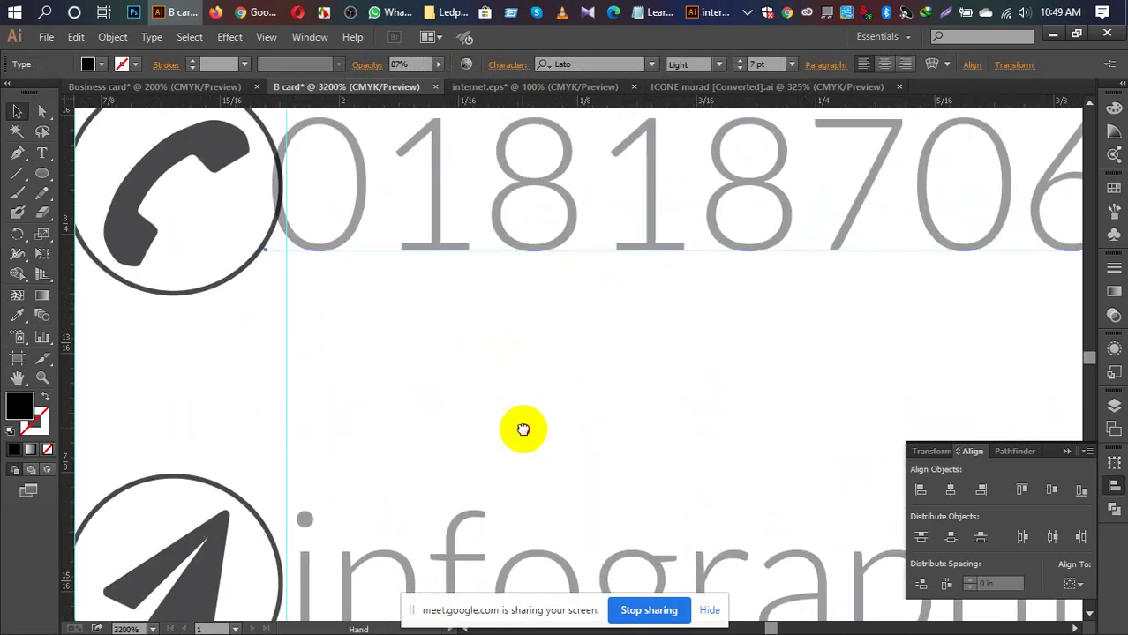
drag(556, 339, 556, 400)
Step: Drag the phone number so its left edge starts on the new vertical guide
click(444, 216)
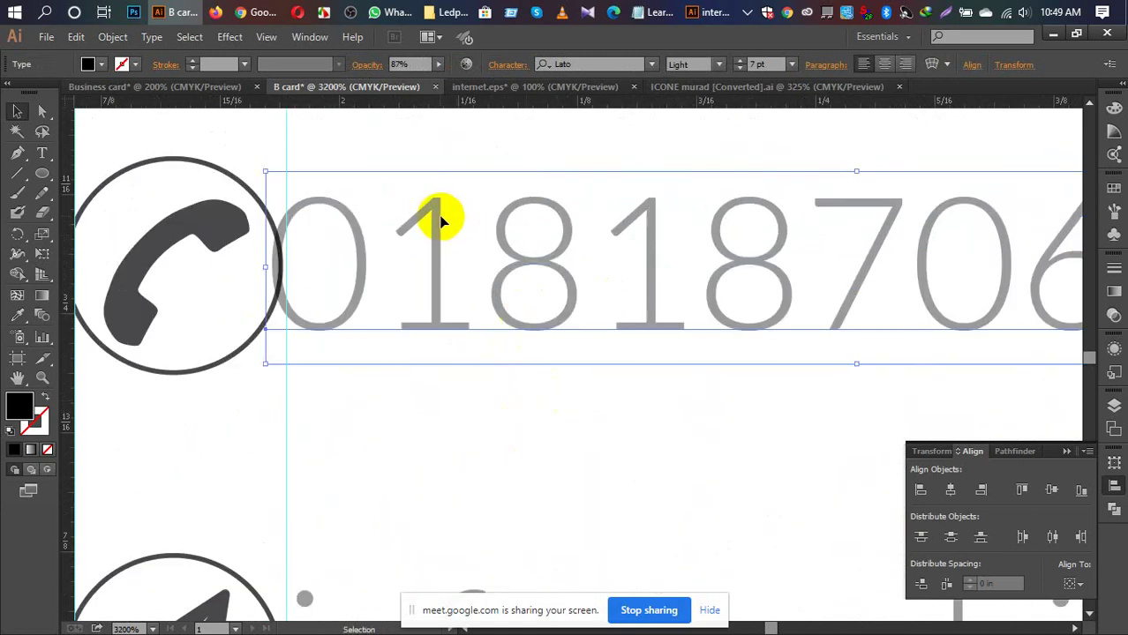
drag(444, 215, 457, 221)
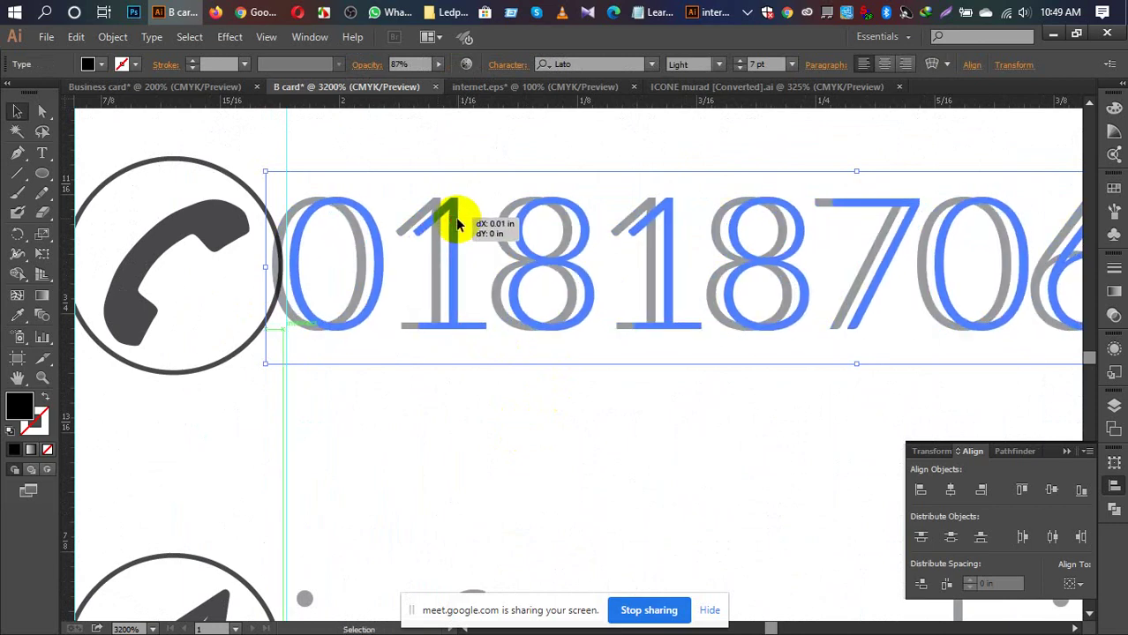
drag(457, 225, 457, 225)
scroll(525, 399, down, 5)
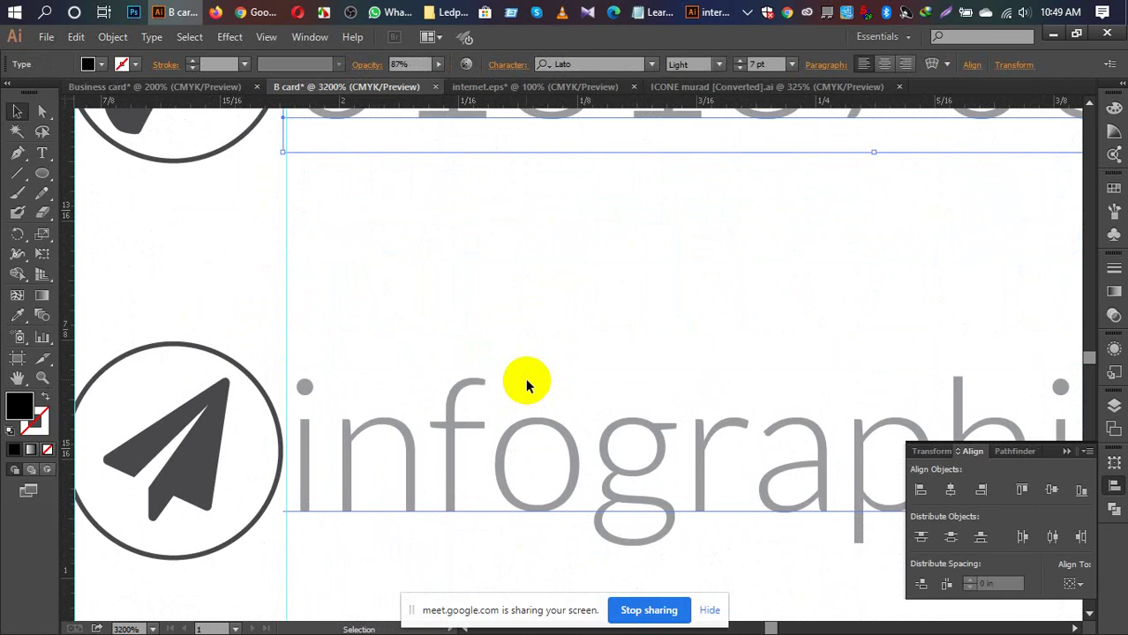
scroll(525, 376, up, 1)
click(504, 343)
scroll(504, 342, up, 2)
scroll(504, 342, down, 2)
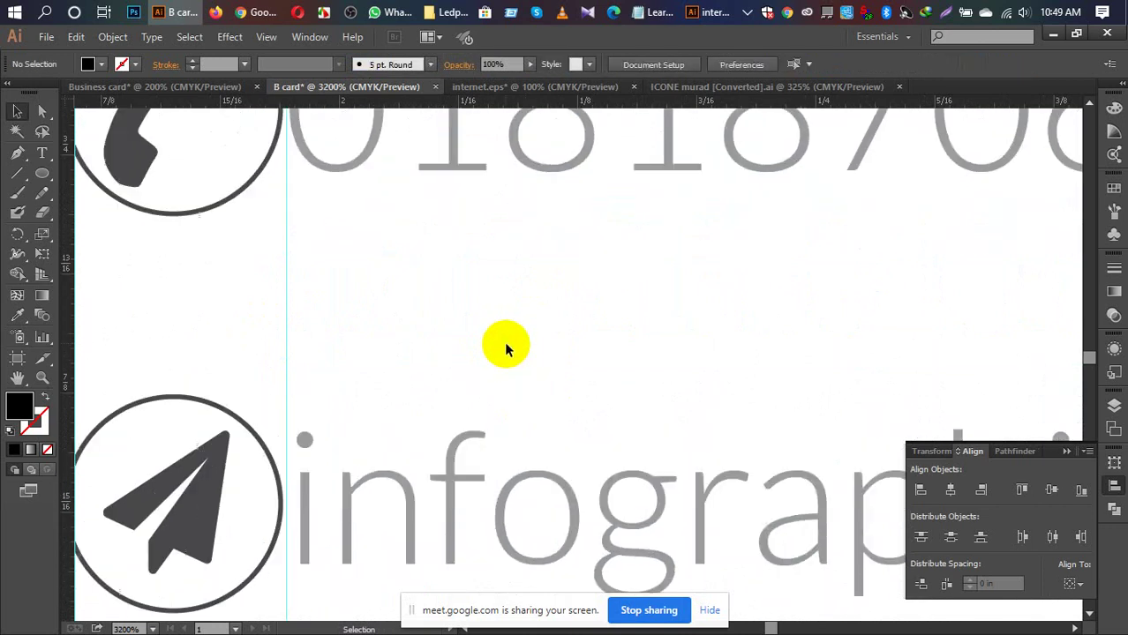
scroll(506, 349, down, 2)
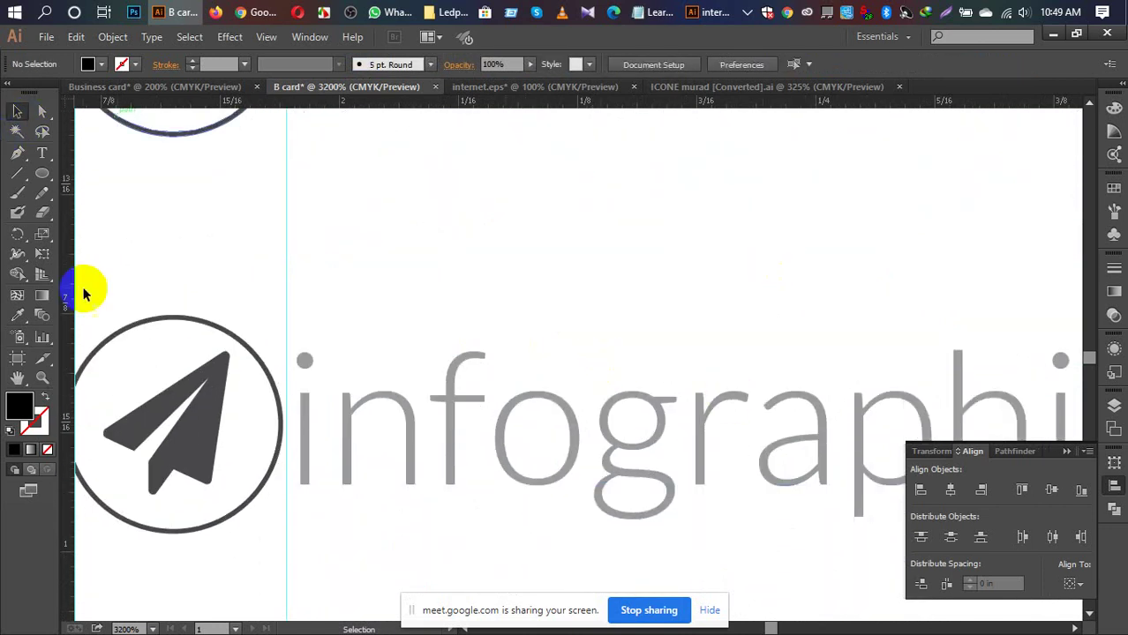
Step: Draw a tiny rectangle spacer starting at the vertical guide
drag(44, 181, 89, 171)
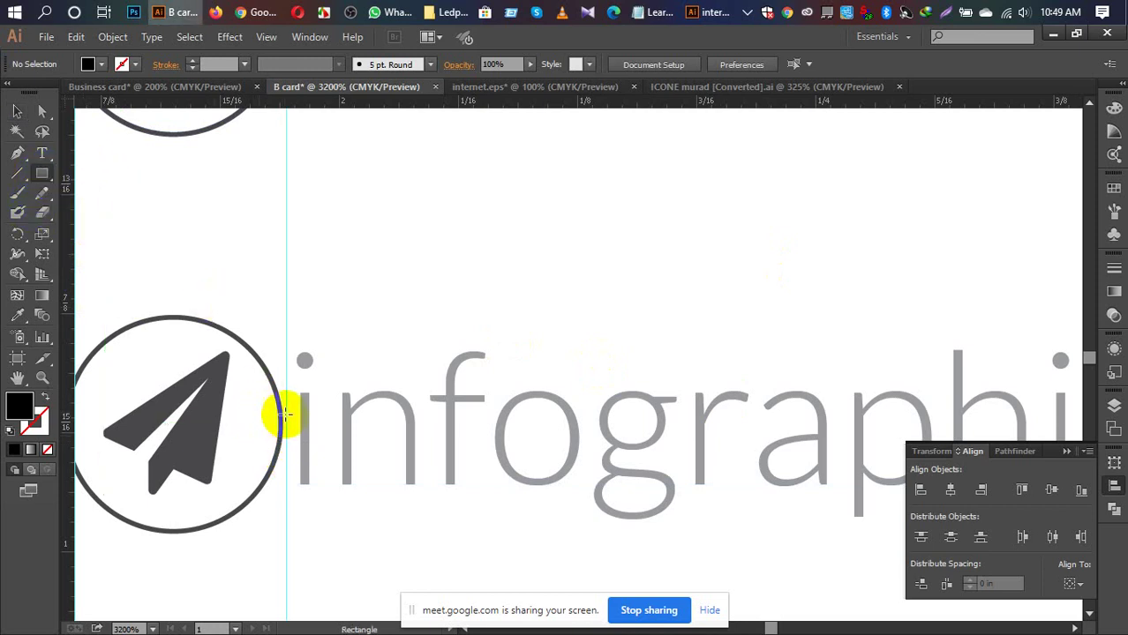
drag(285, 410, 297, 438)
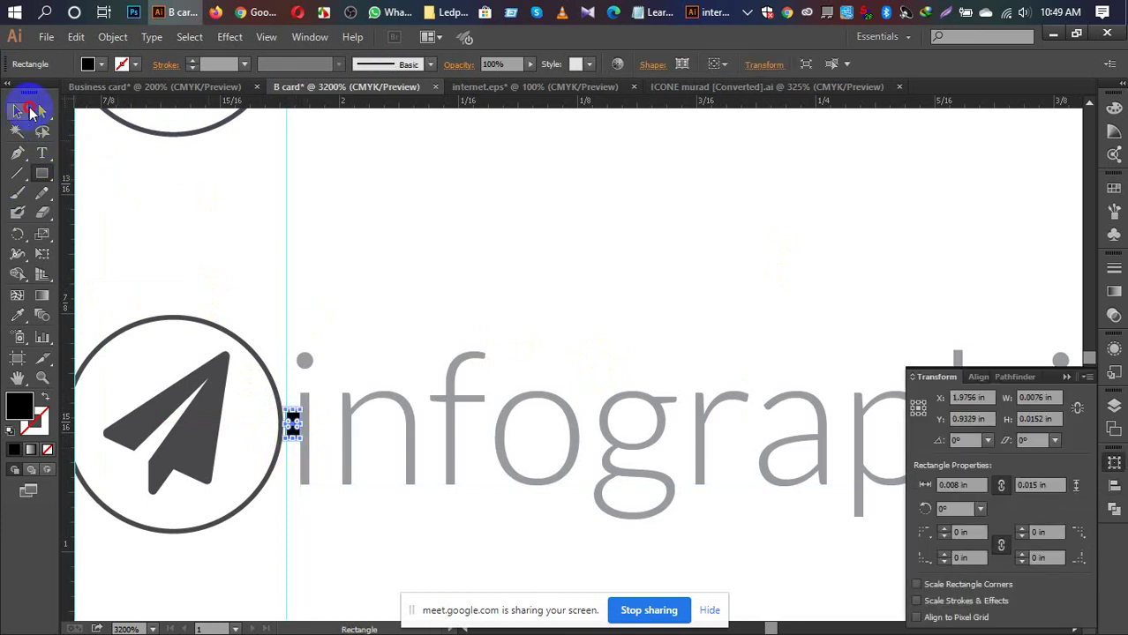
click(16, 111)
click(151, 213)
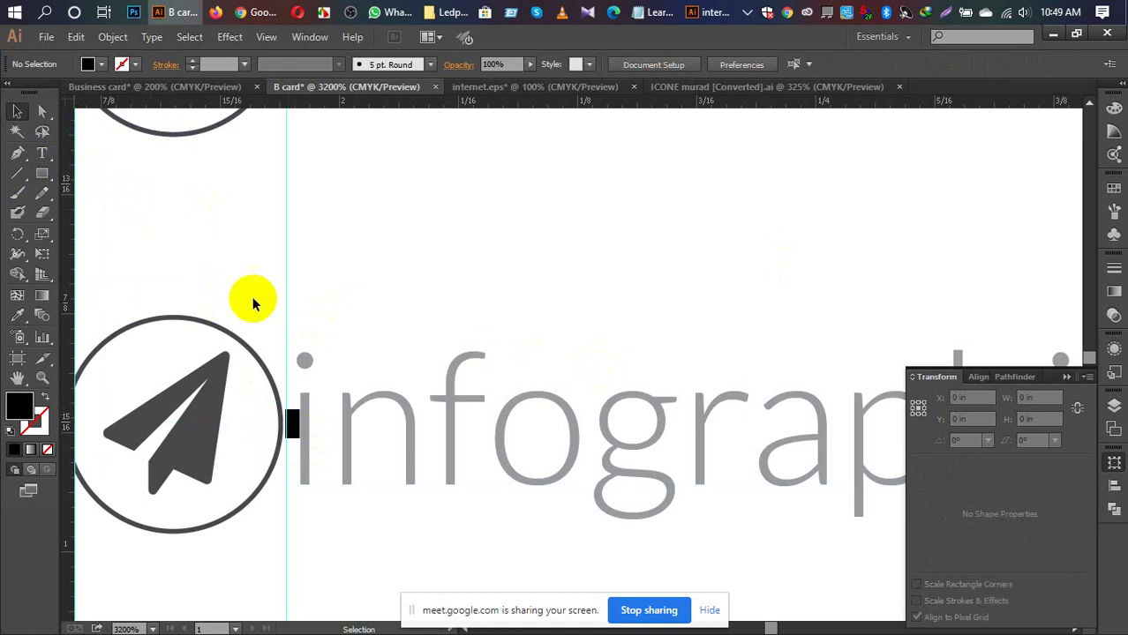
scroll(351, 385, down, 3)
scroll(351, 378, down, 3)
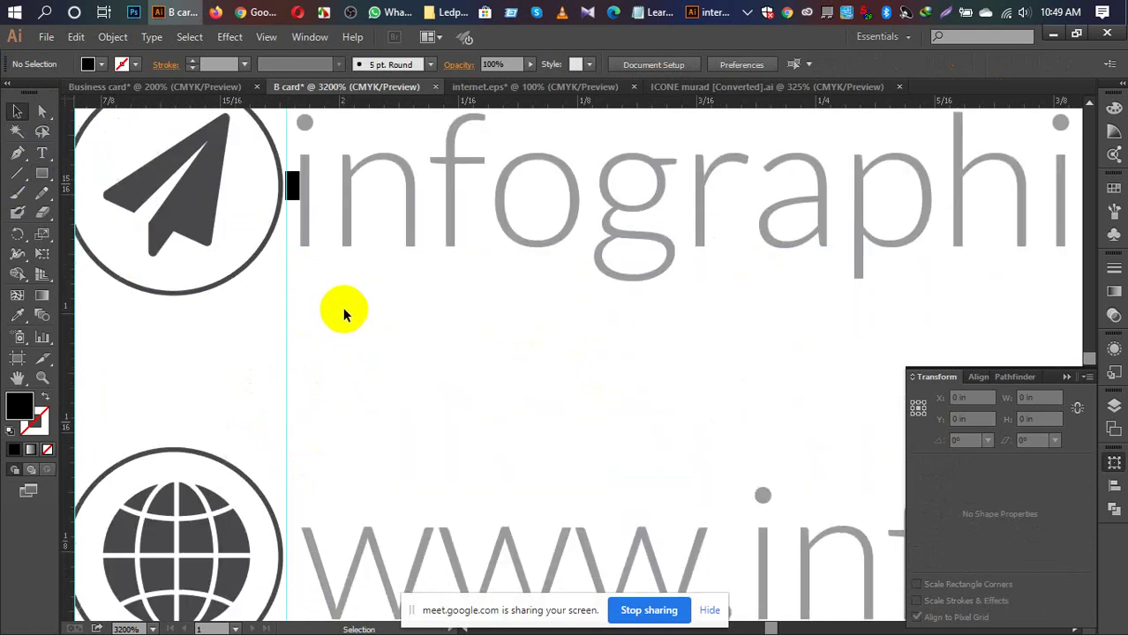
Step: Move the spacer beside the globe icon and butt the website text against it
drag(294, 169, 292, 522)
click(364, 452)
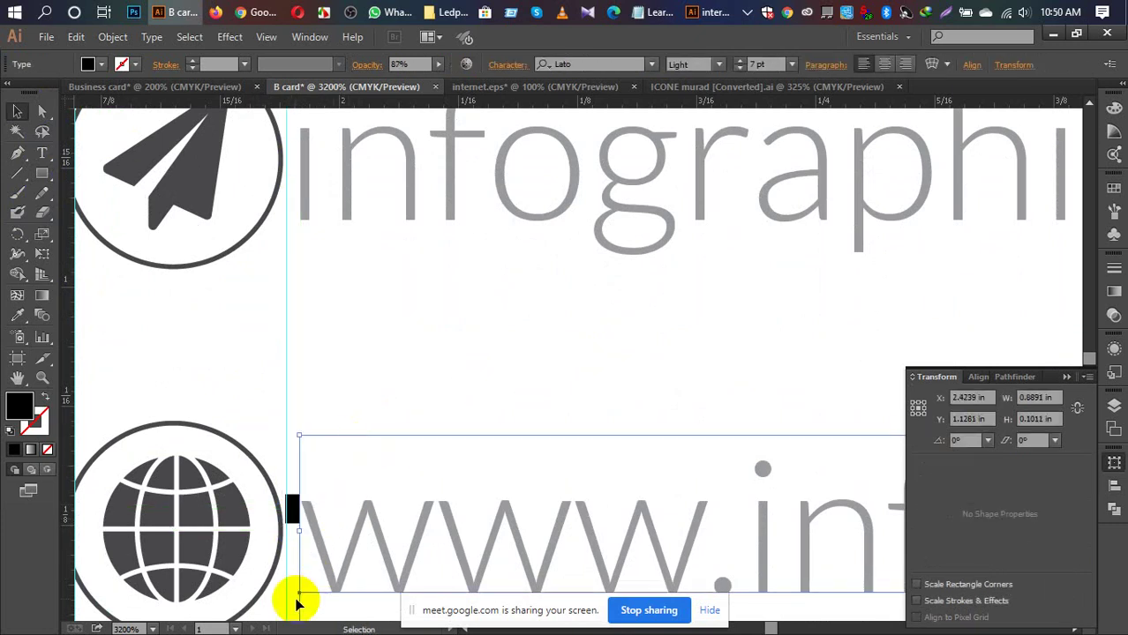
click(322, 553)
mouse_move(322, 552)
mouse_down()
mouse_move(311, 553)
mouse_move(322, 554)
mouse_up()
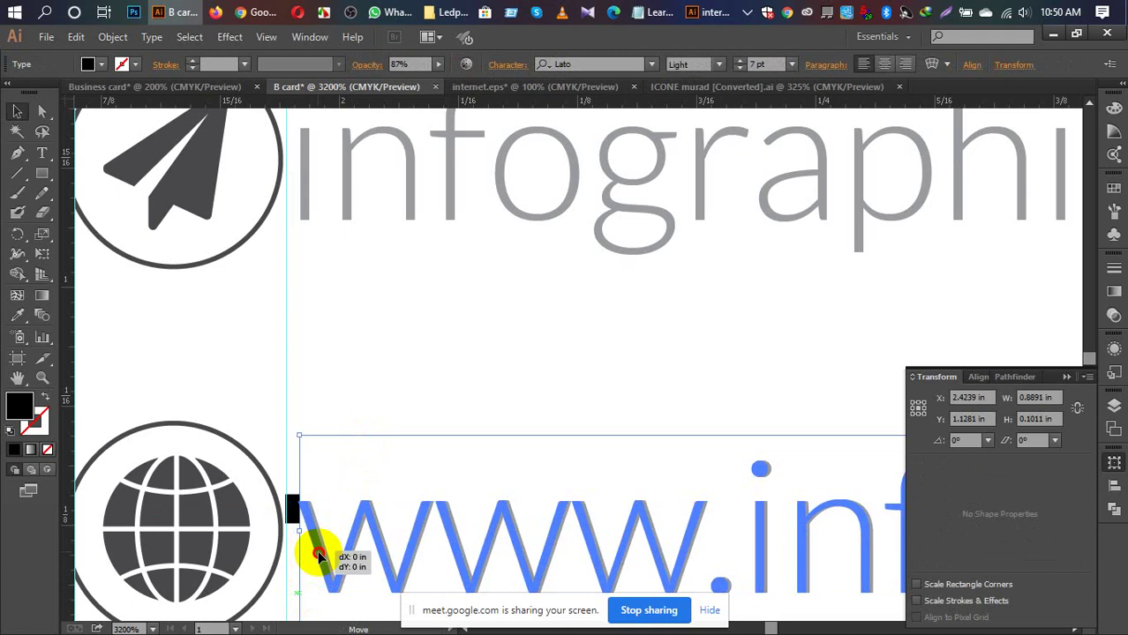
click(363, 358)
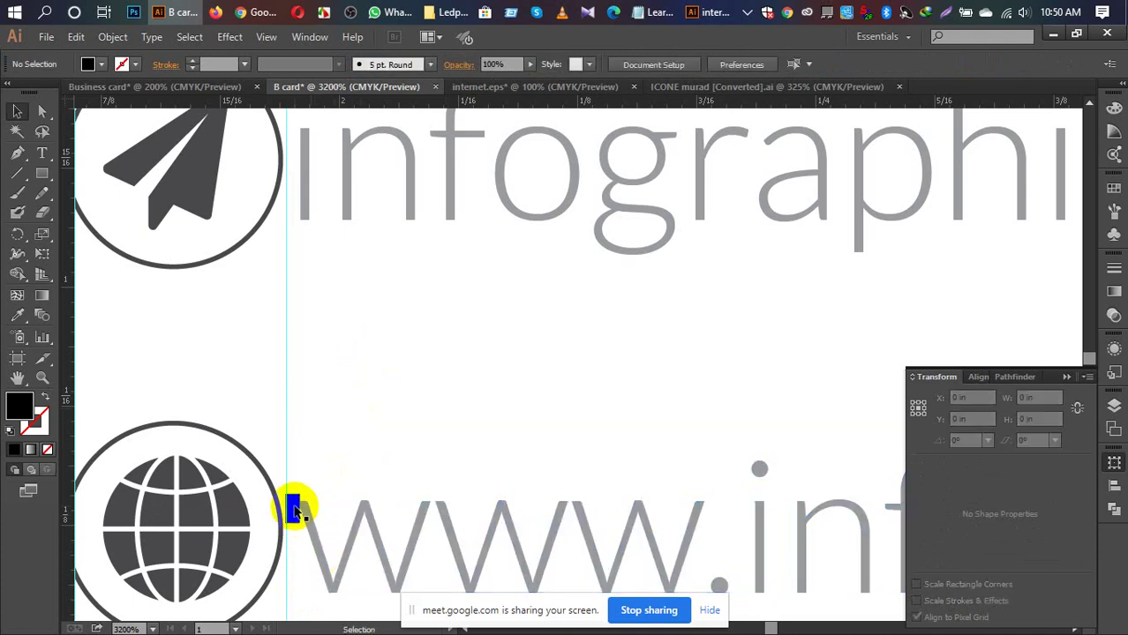
Step: Move the spacer up beside the email text
drag(296, 508, 362, 190)
scroll(379, 323, up, 3)
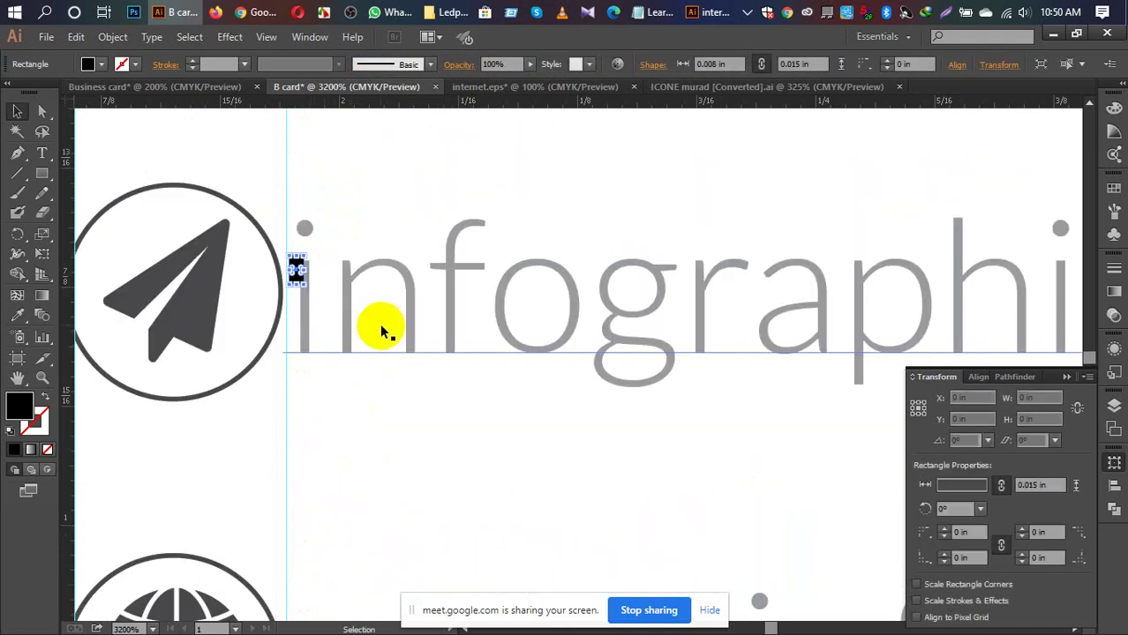
scroll(379, 323, up, 5)
drag(294, 509, 284, 137)
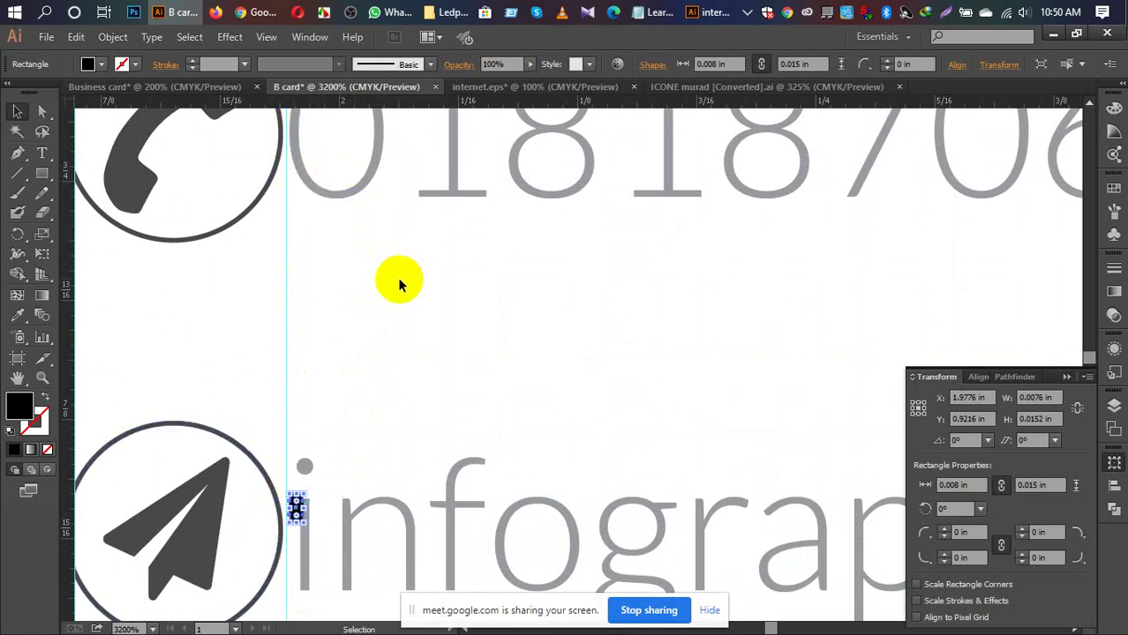
click(365, 335)
Step: Place the black pill beside the phone icon, push the phone number against it, then go to WhatsApp
drag(296, 509, 292, 143)
scroll(447, 303, up, 3)
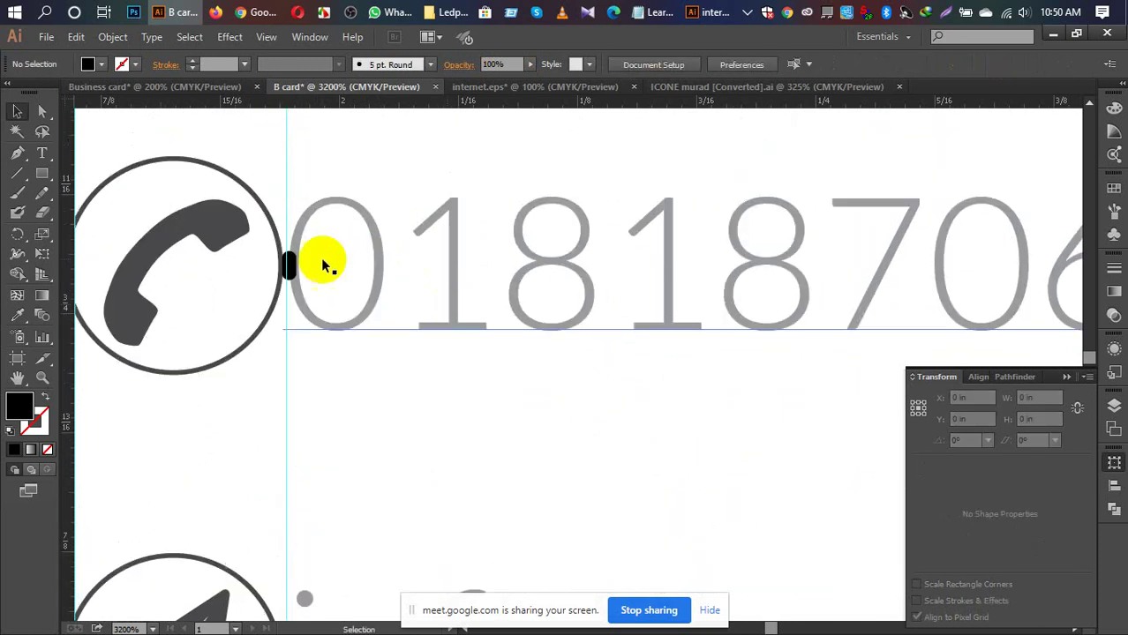
click(298, 243)
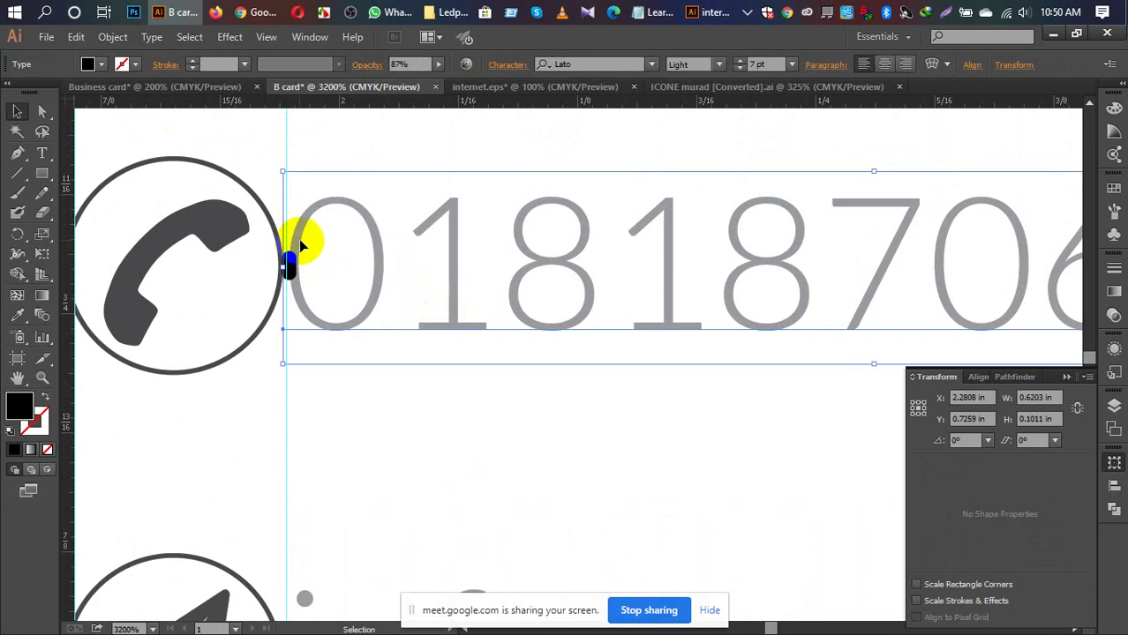
mouse_move(299, 240)
mouse_down()
mouse_move(316, 241)
mouse_move(309, 247)
mouse_up()
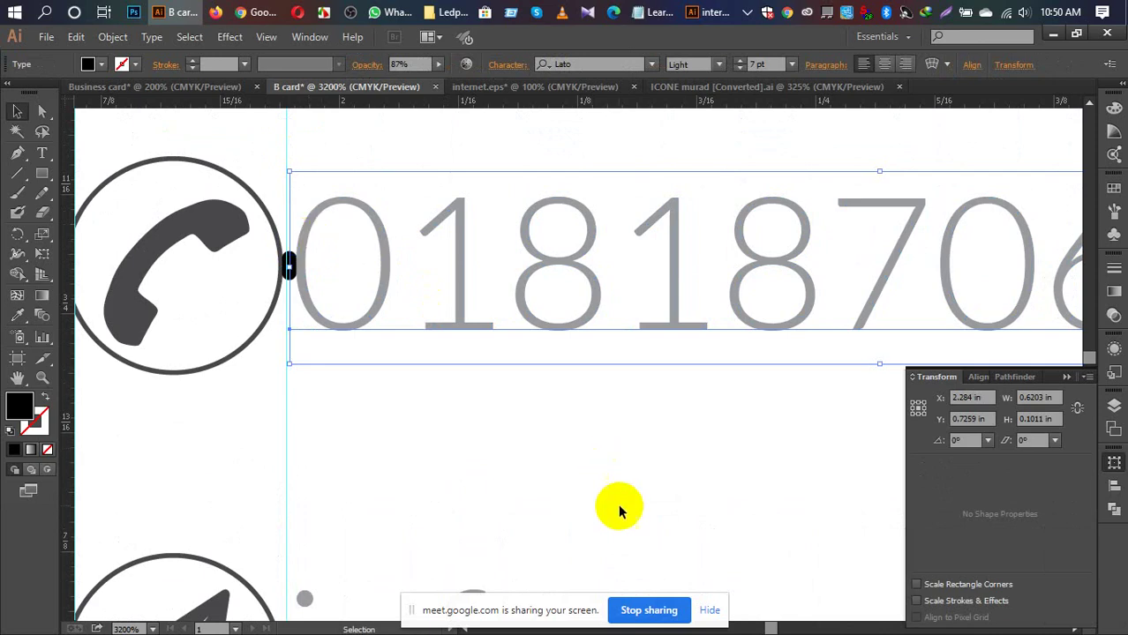
click(396, 10)
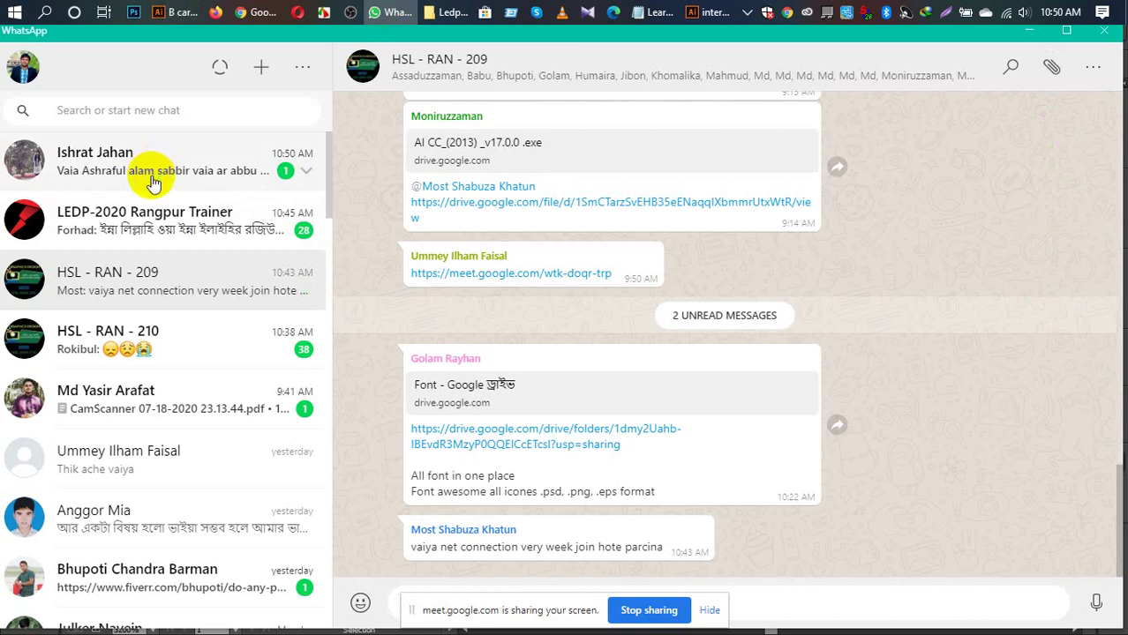
Step: Open the top WhatsApp chat with the newly arrived unread message
click(159, 184)
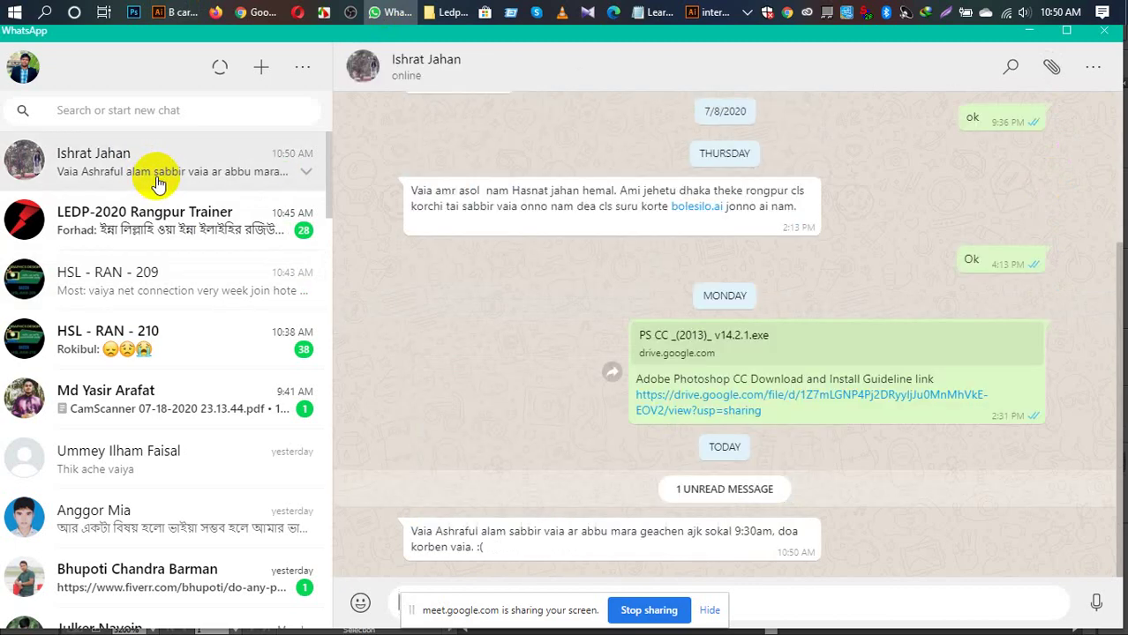
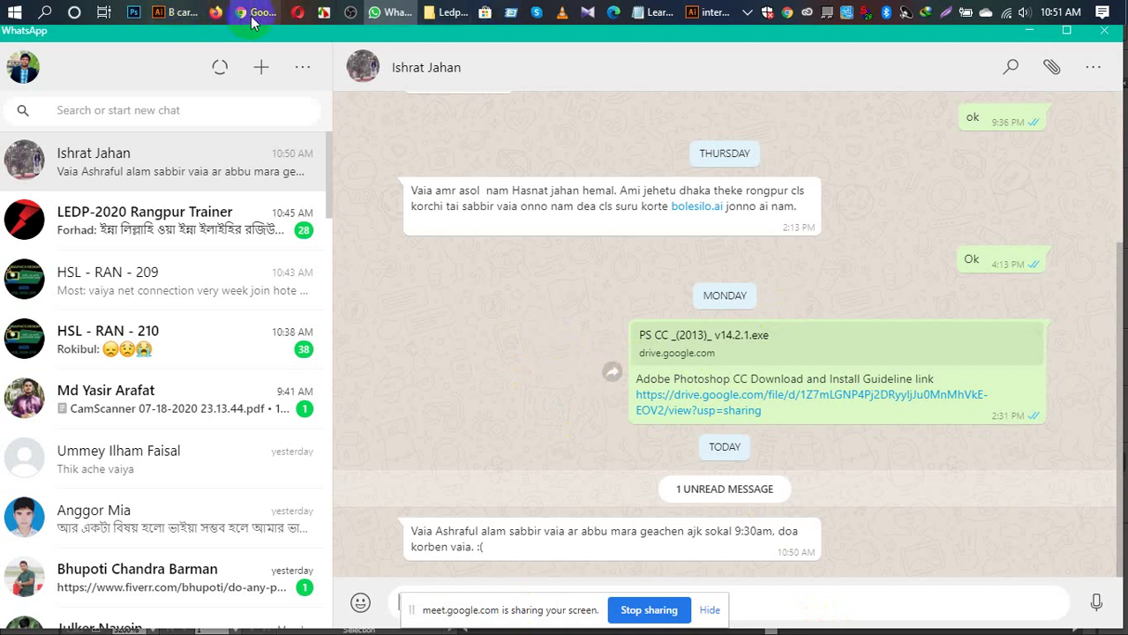
Step: Switch from WhatsApp back to the Illustrator 'B card' document
mouse_move(254, 21)
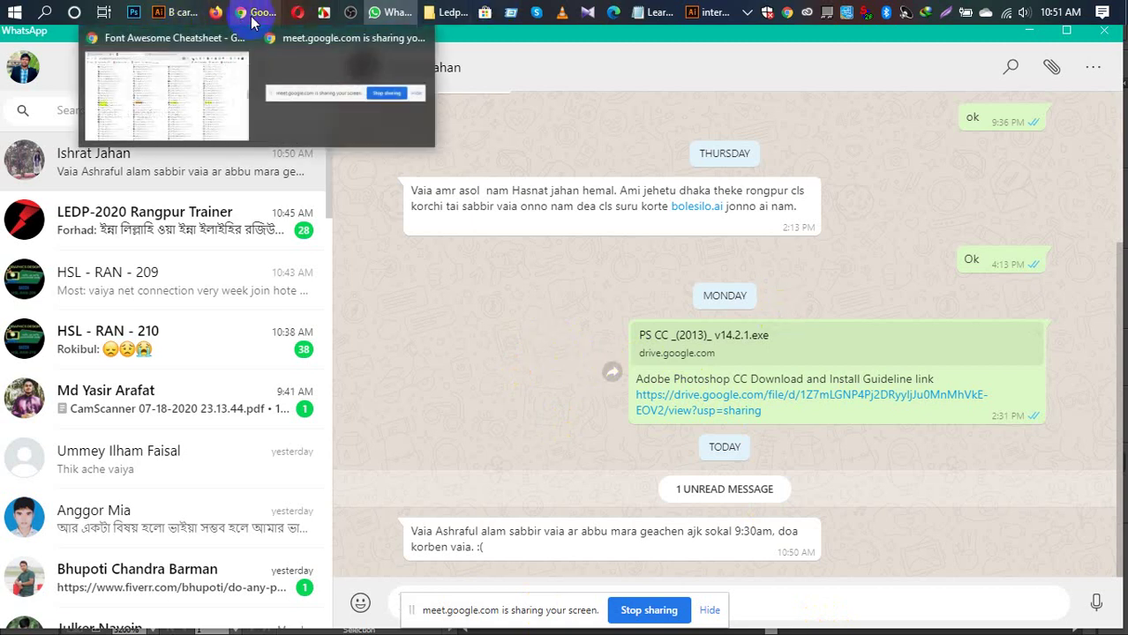
click(186, 16)
Step: Delete the tiny black rounded rectangle beside the phone number, then fit the card to the window
click(345, 377)
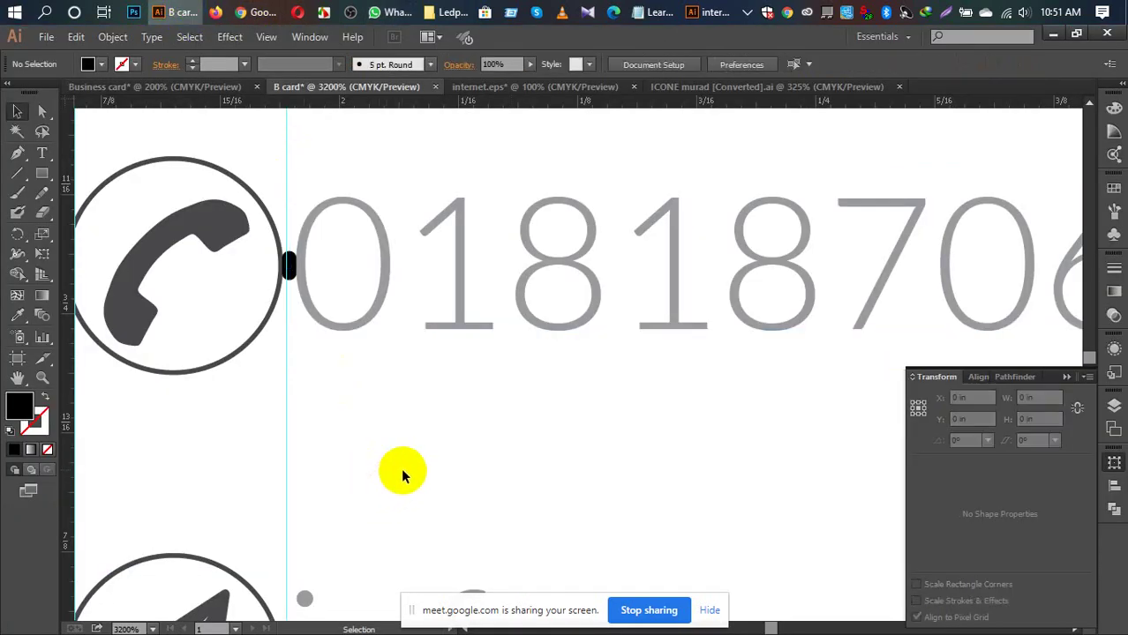
key(ctrl+plus)
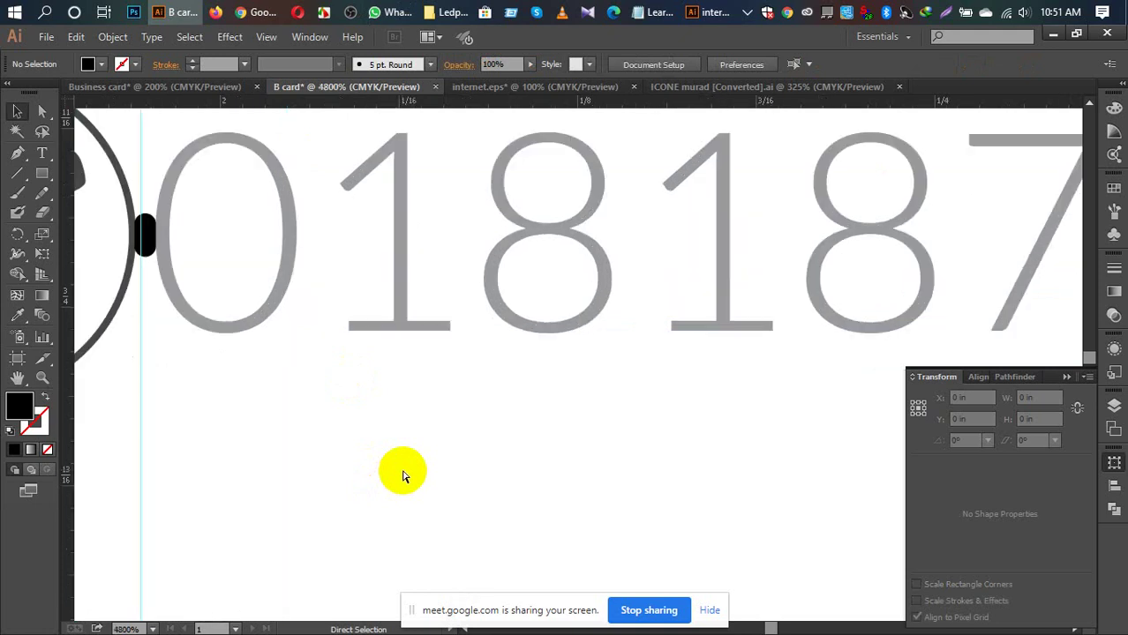
key(ctrl+plus)
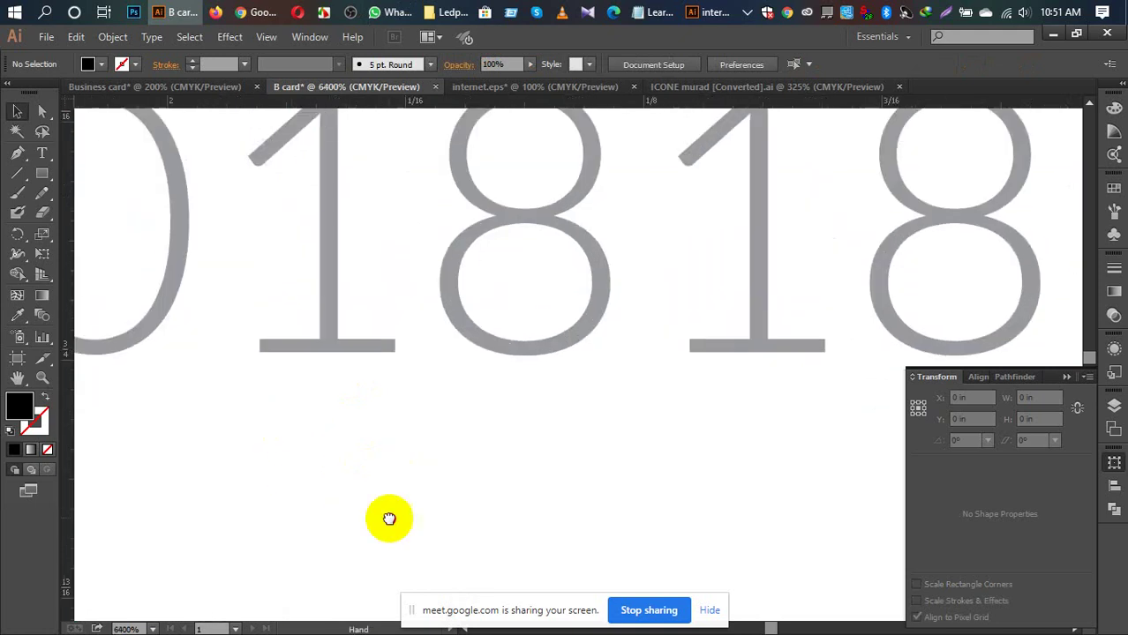
drag(390, 519, 555, 541)
click(232, 349)
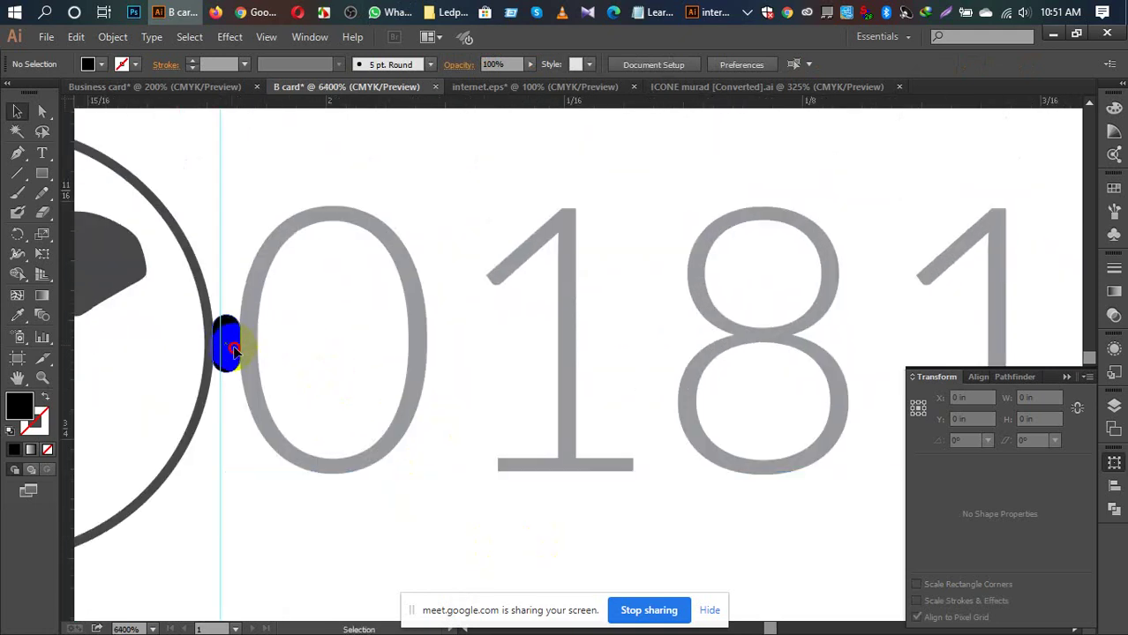
drag(234, 351, 240, 345)
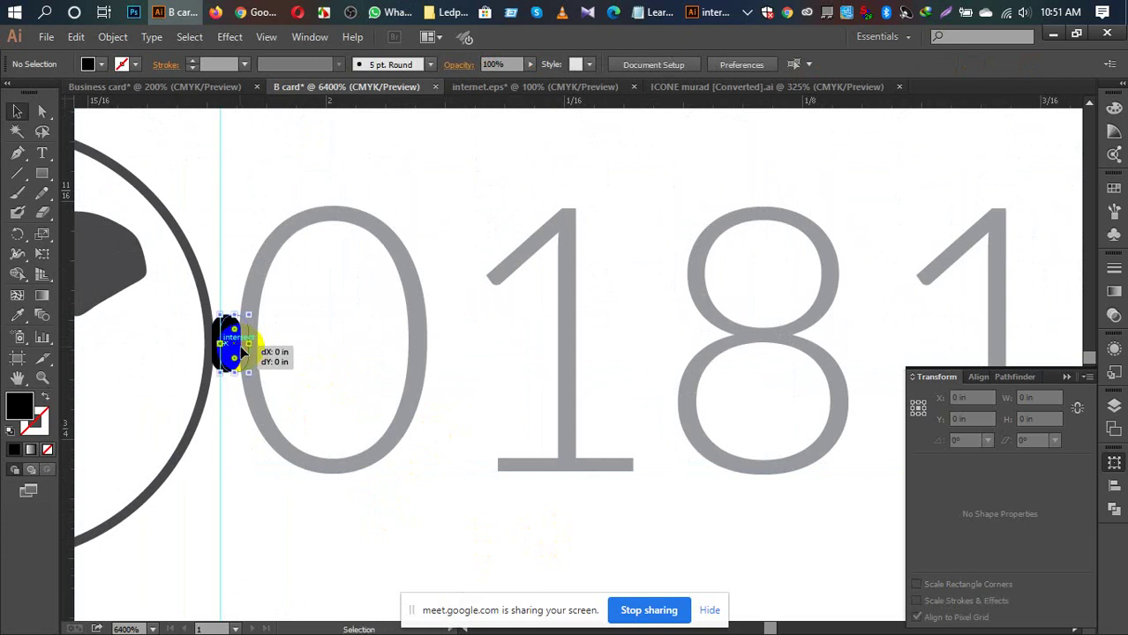
click(319, 473)
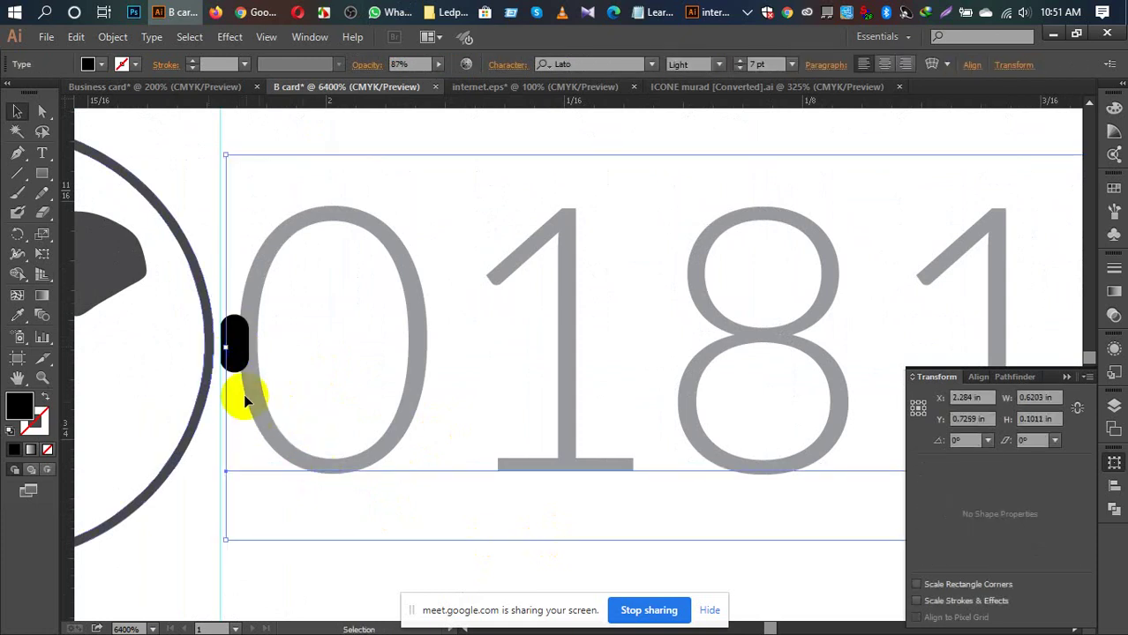
click(290, 575)
click(235, 360)
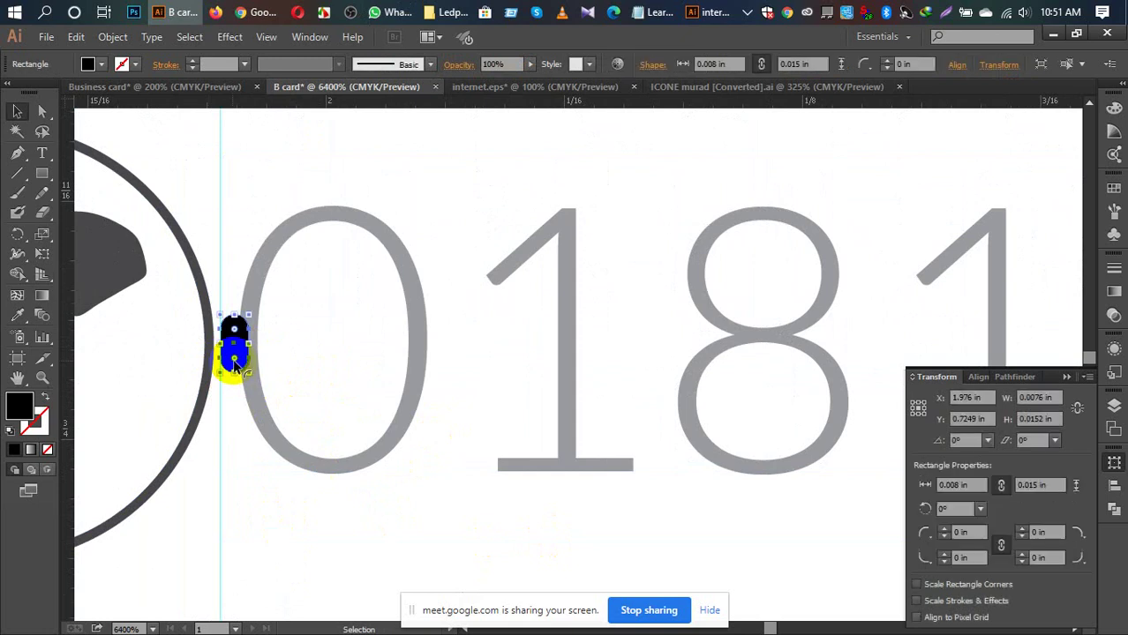
key(Delete)
key(ctrl+0)
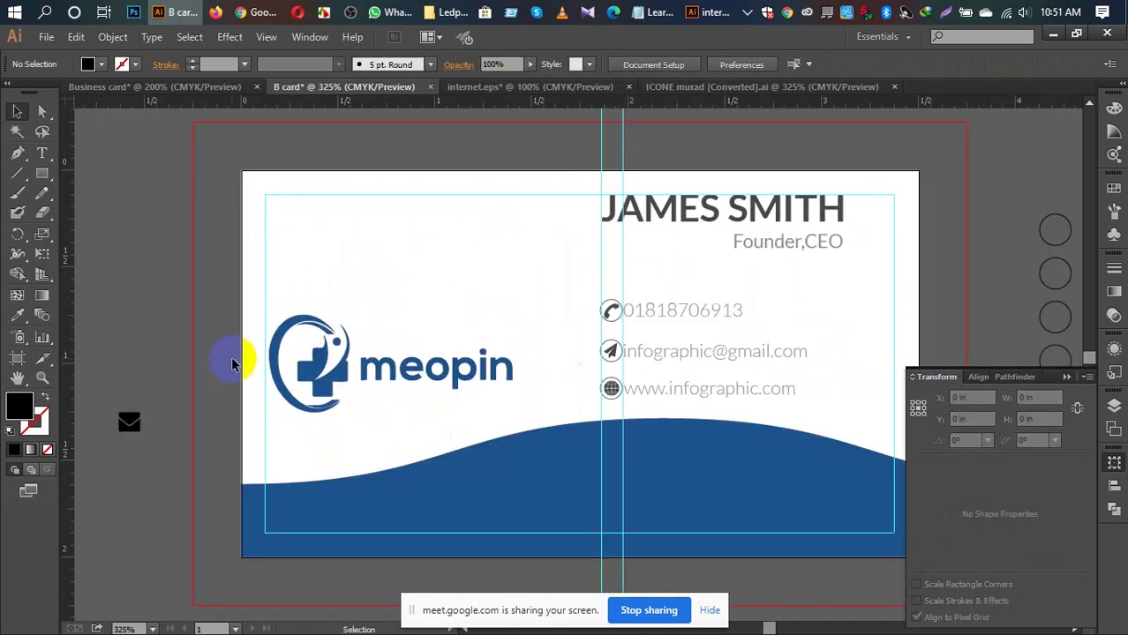
Step: Group the phone, email and web text lines together with their icons
scroll(337, 335, right, 3)
scroll(337, 335, up, 2)
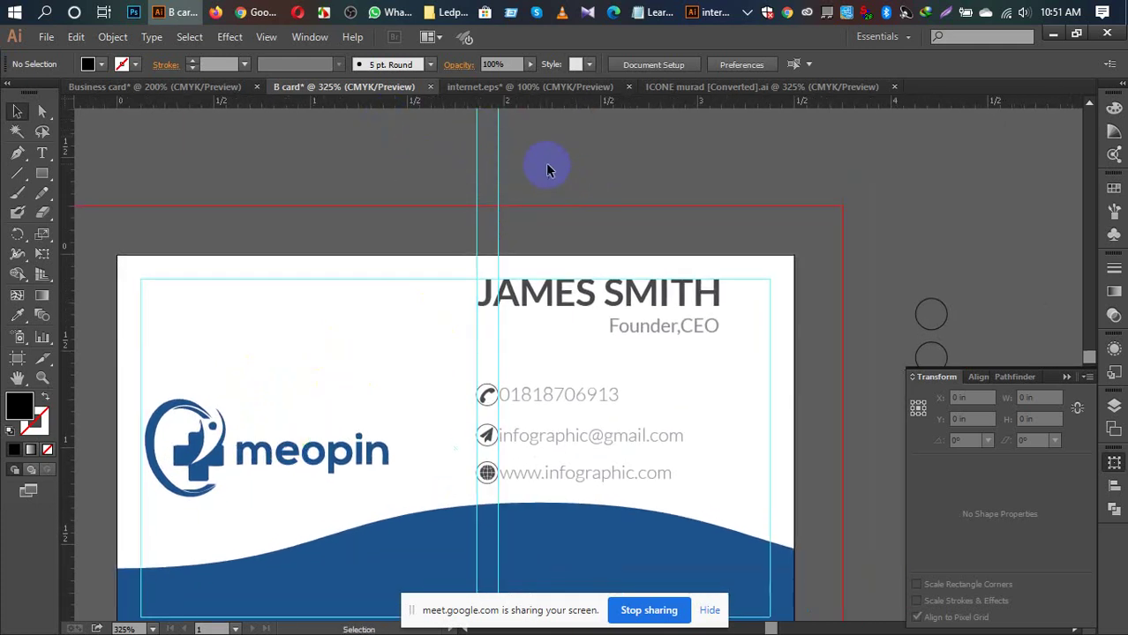
scroll(547, 171, down, 3)
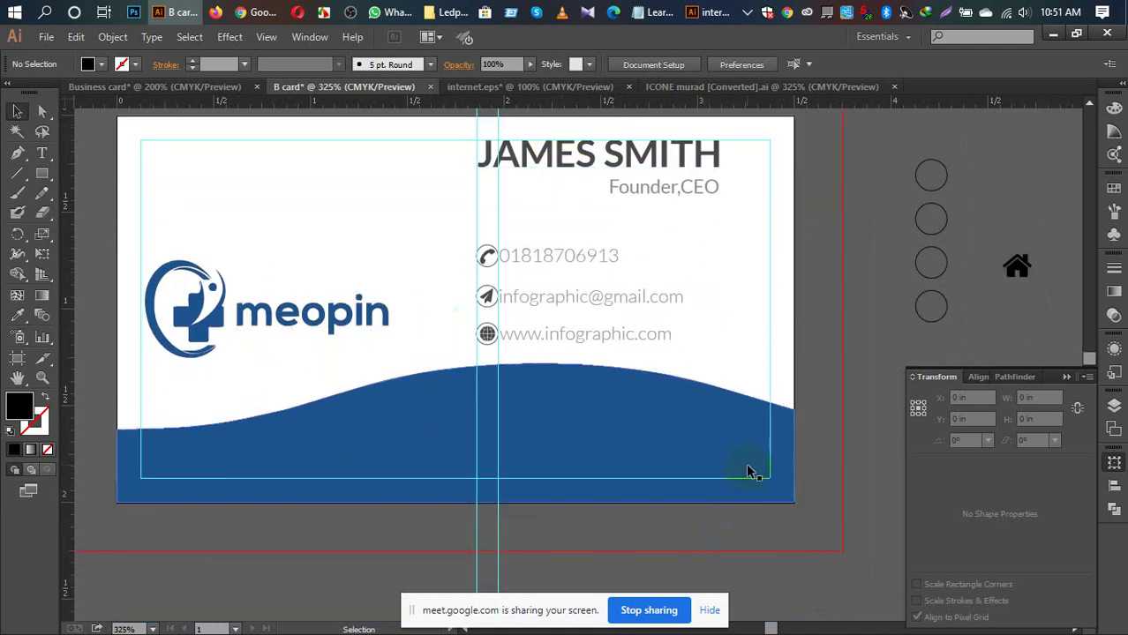
click(543, 263)
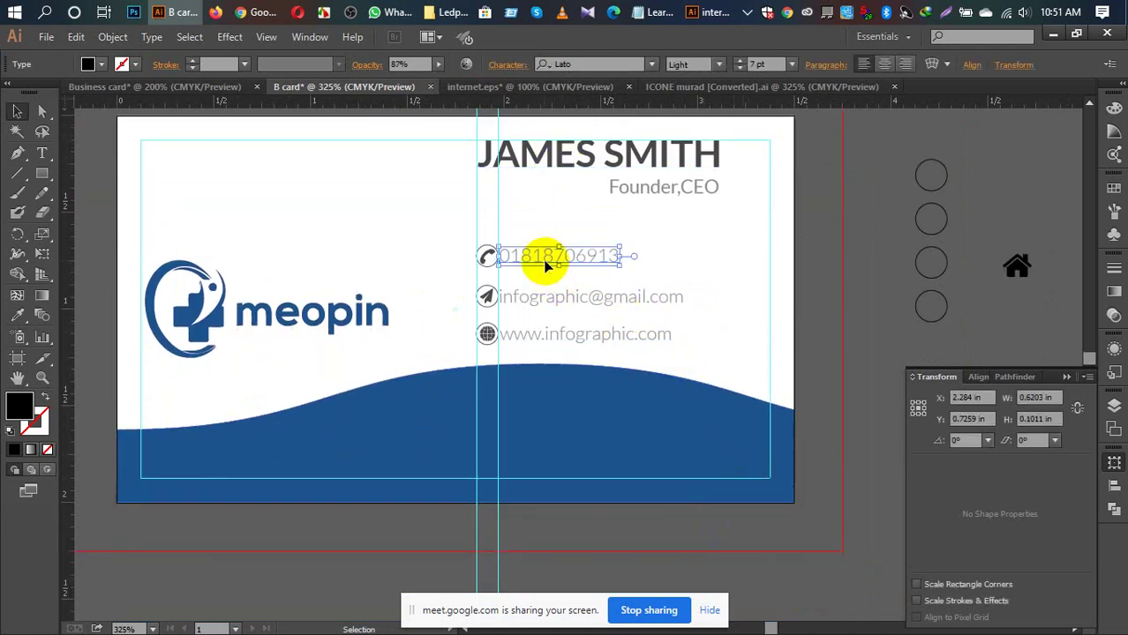
shift+click(486, 253)
shift+click(576, 302)
shift+click(486, 297)
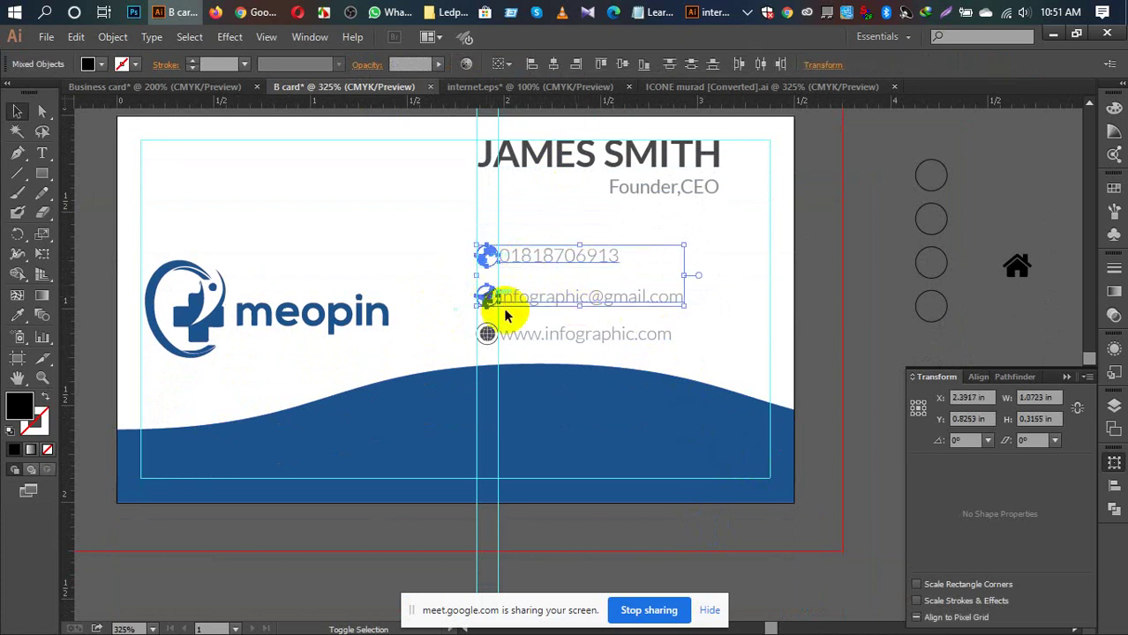
shift+click(541, 335)
shift+click(487, 335)
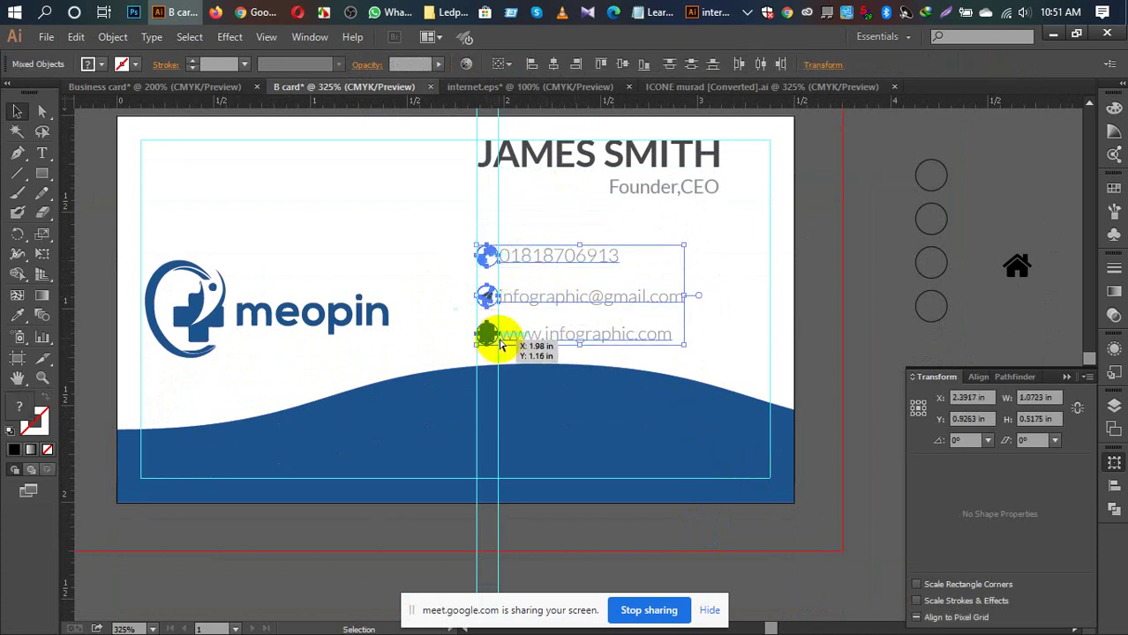
key(ctrl+g)
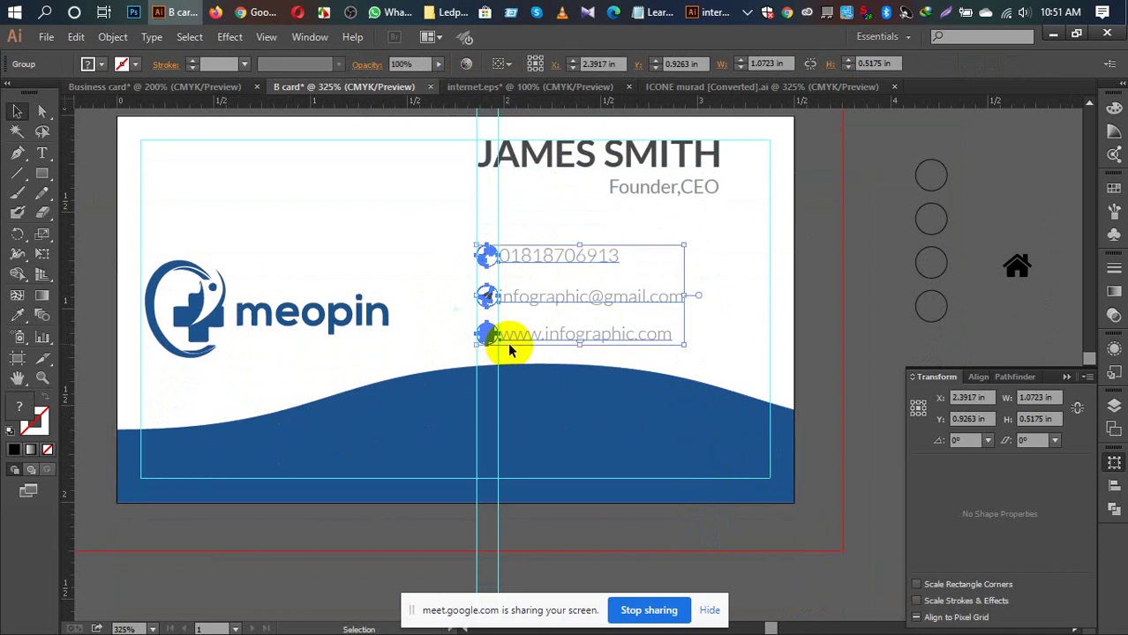
Step: Vertically centre the contact group relative to the artboard
click(1114, 485)
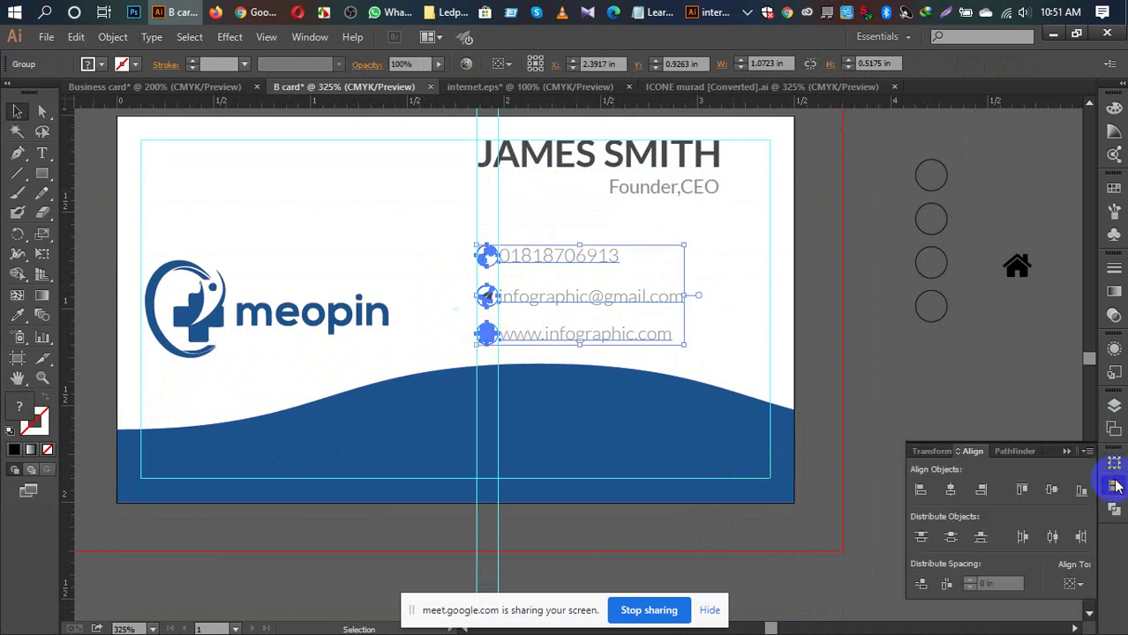
click(1073, 582)
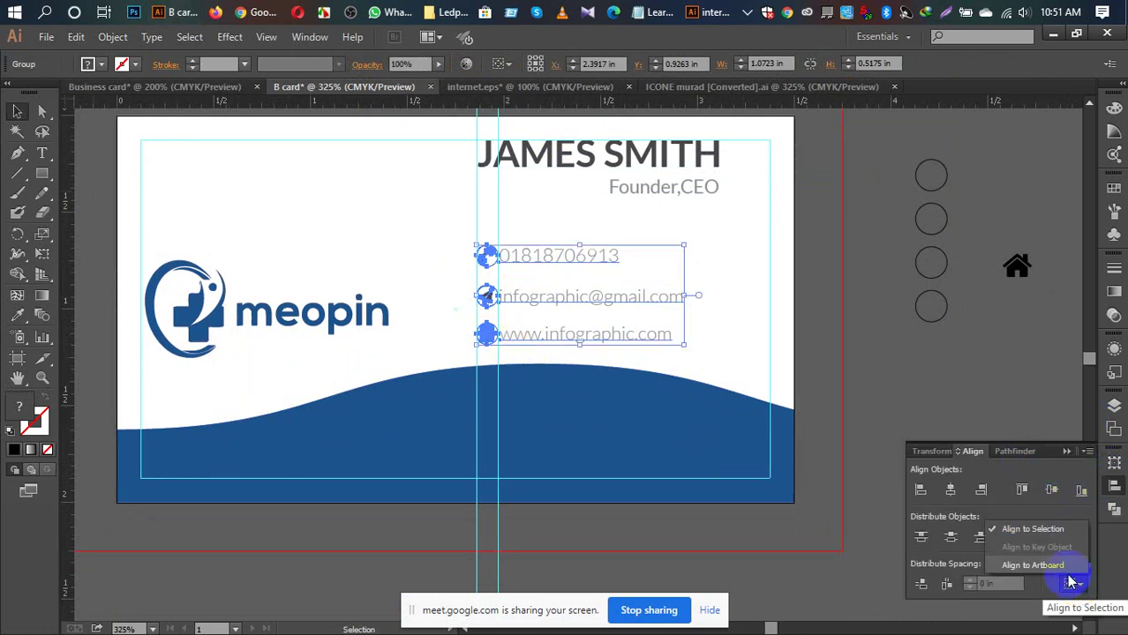
click(1050, 566)
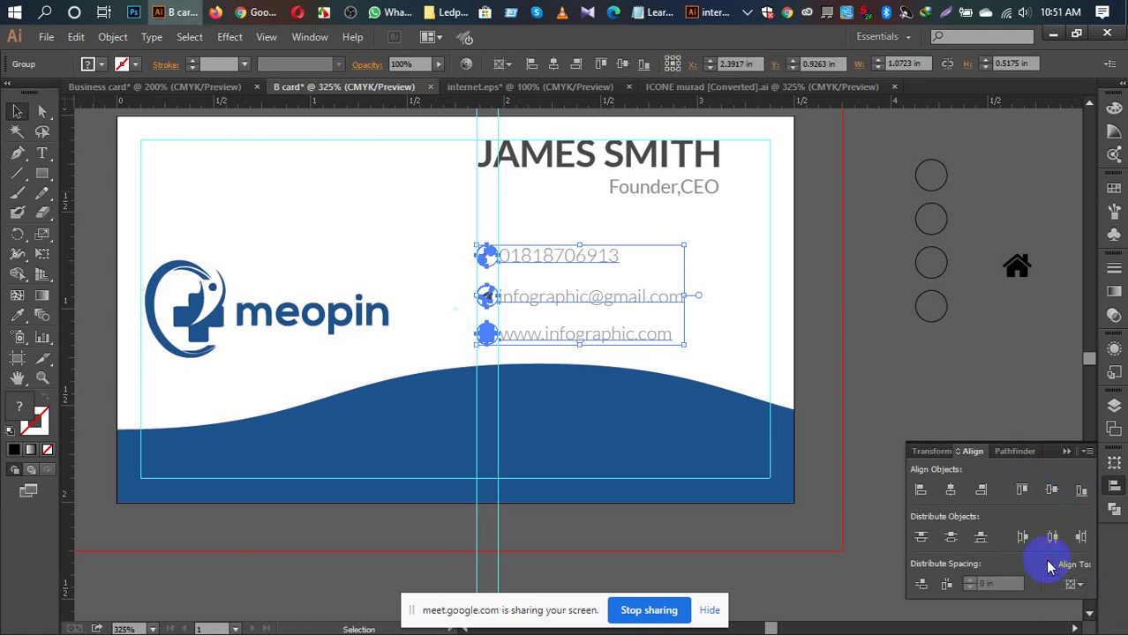
click(1050, 491)
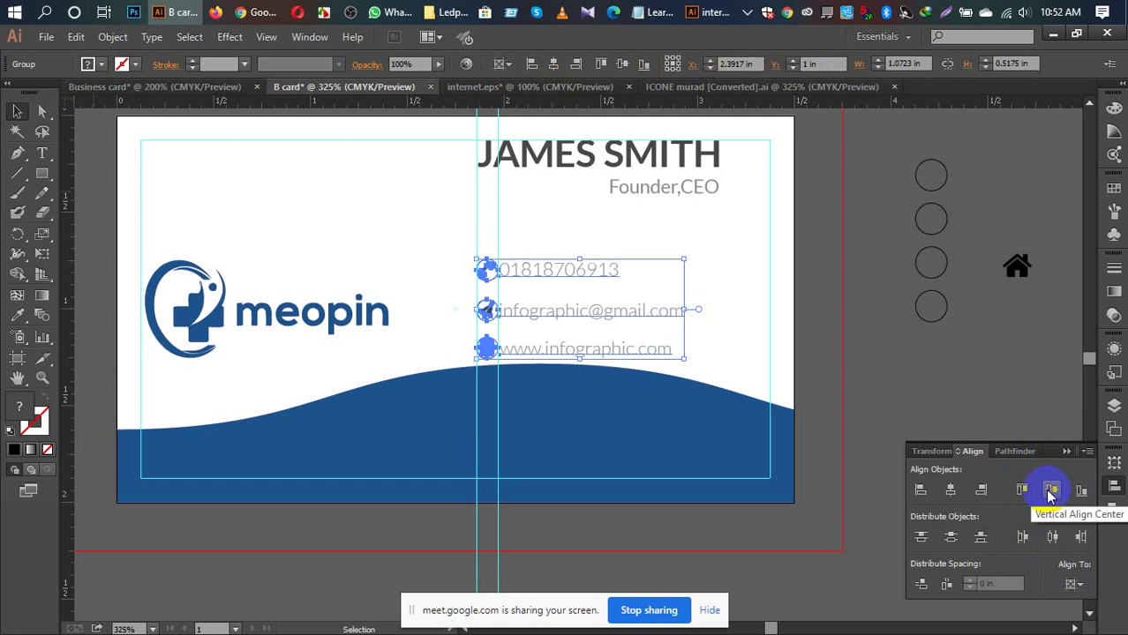
click(927, 385)
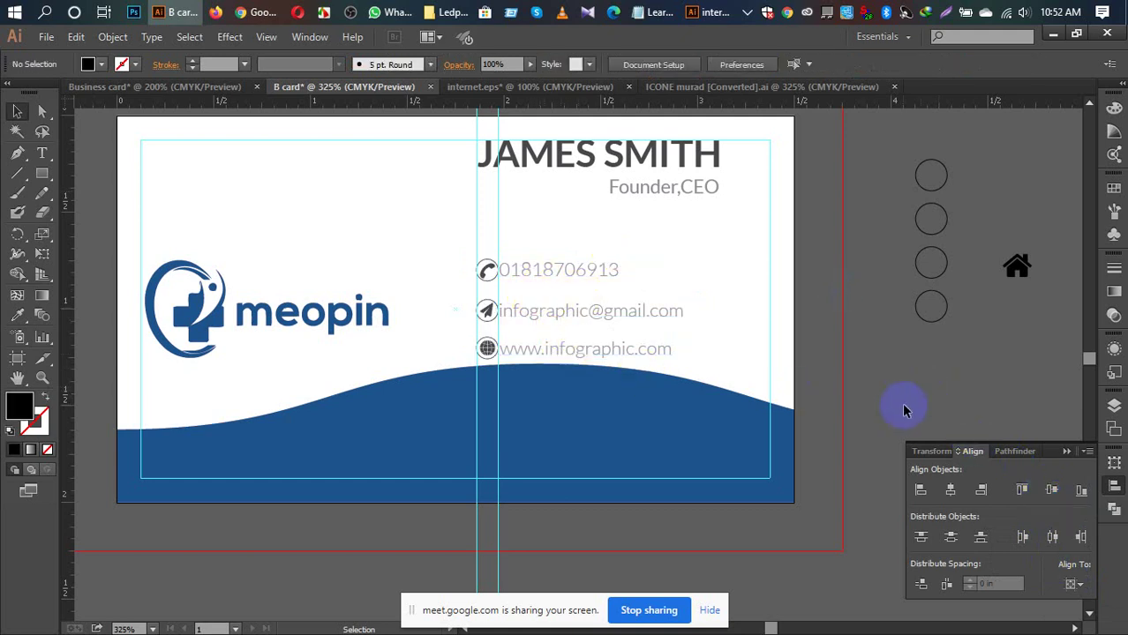
key(ctrl+0)
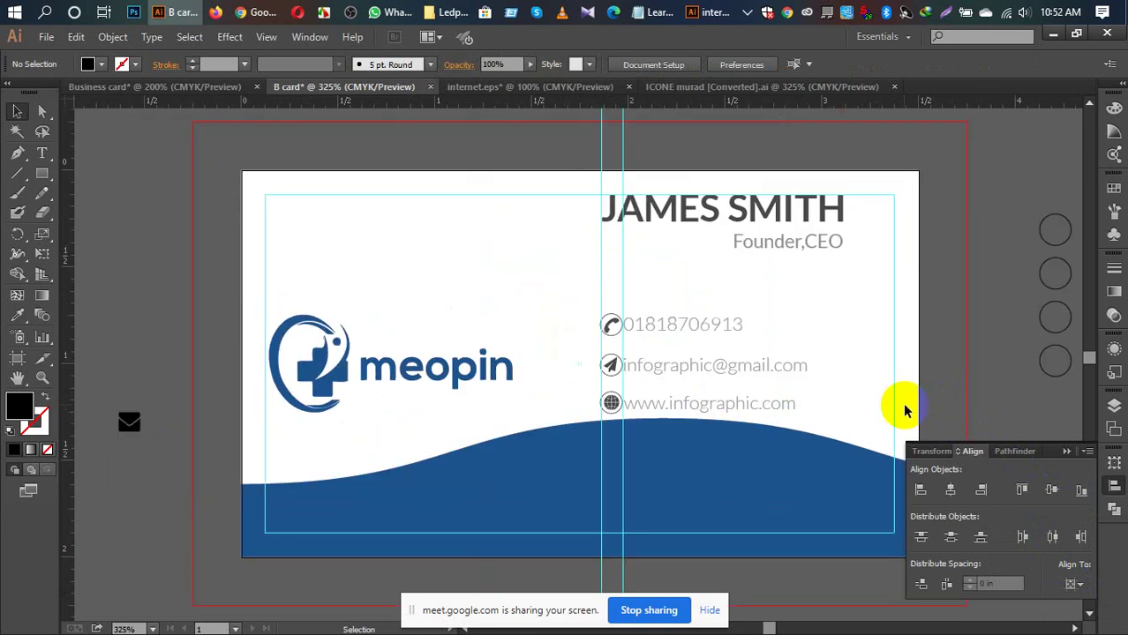
Step: Ungroup the contact-info group on the card
click(1068, 451)
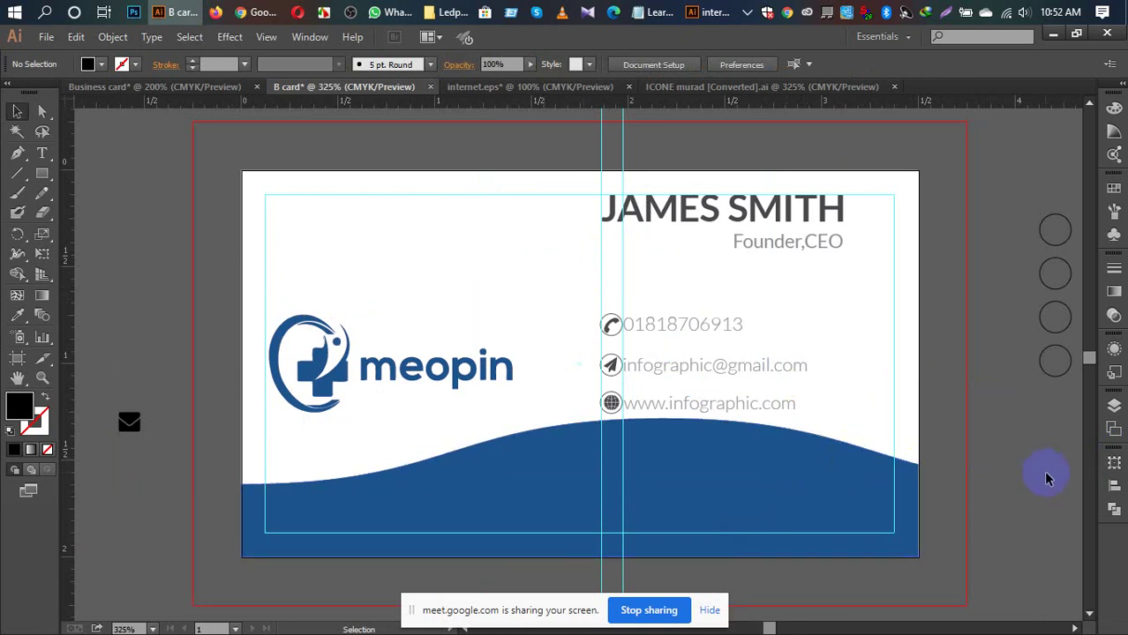
click(651, 337)
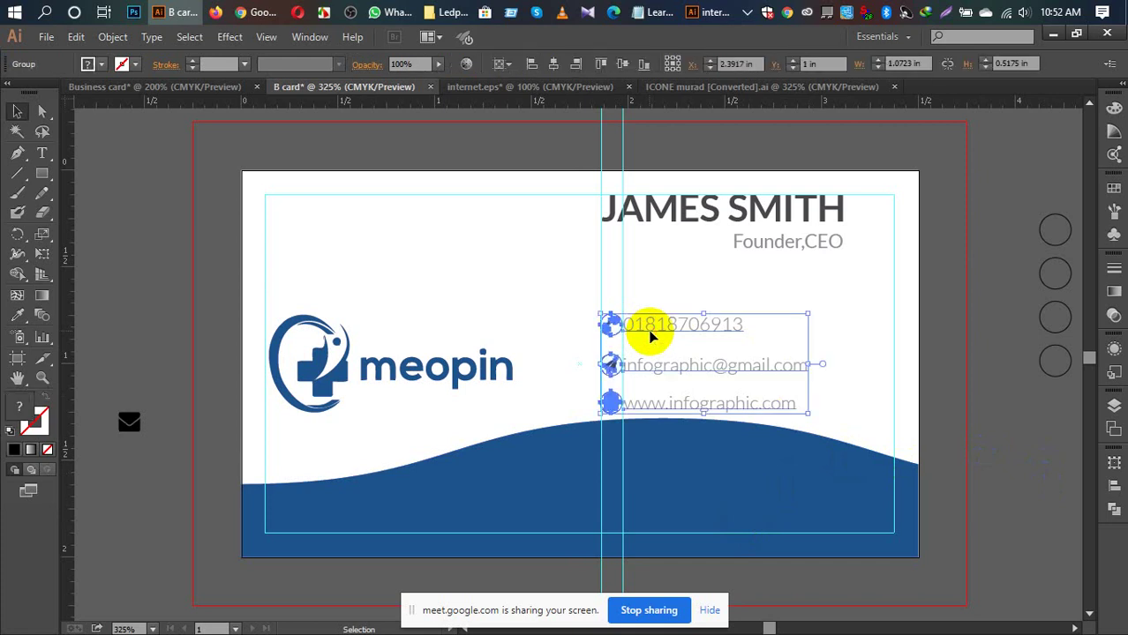
click(1096, 466)
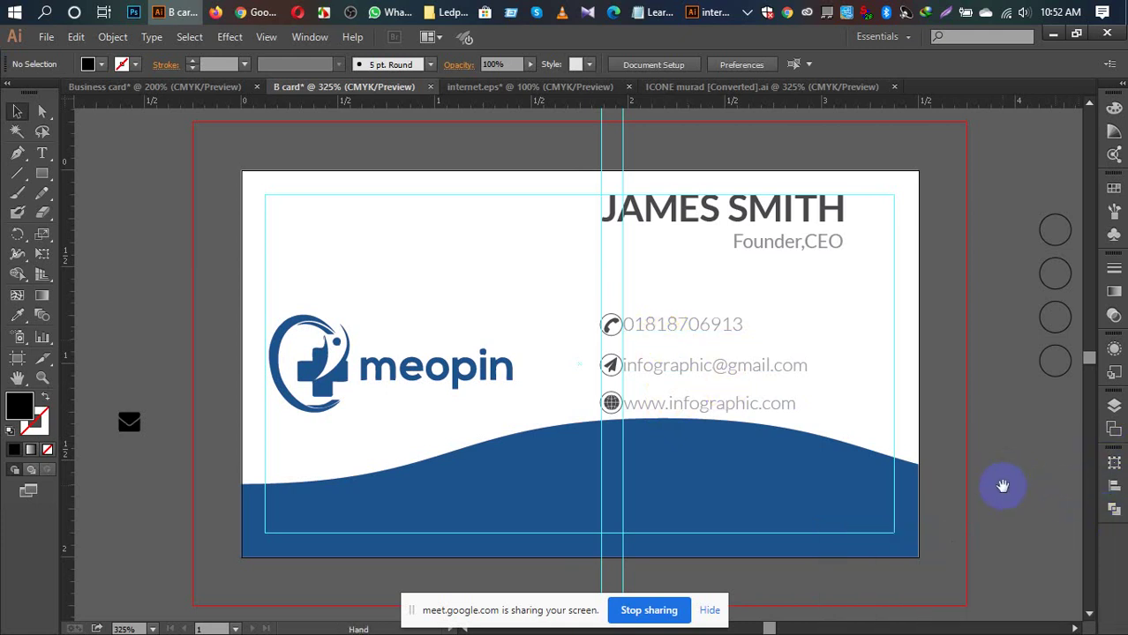
drag(1002, 483, 893, 433)
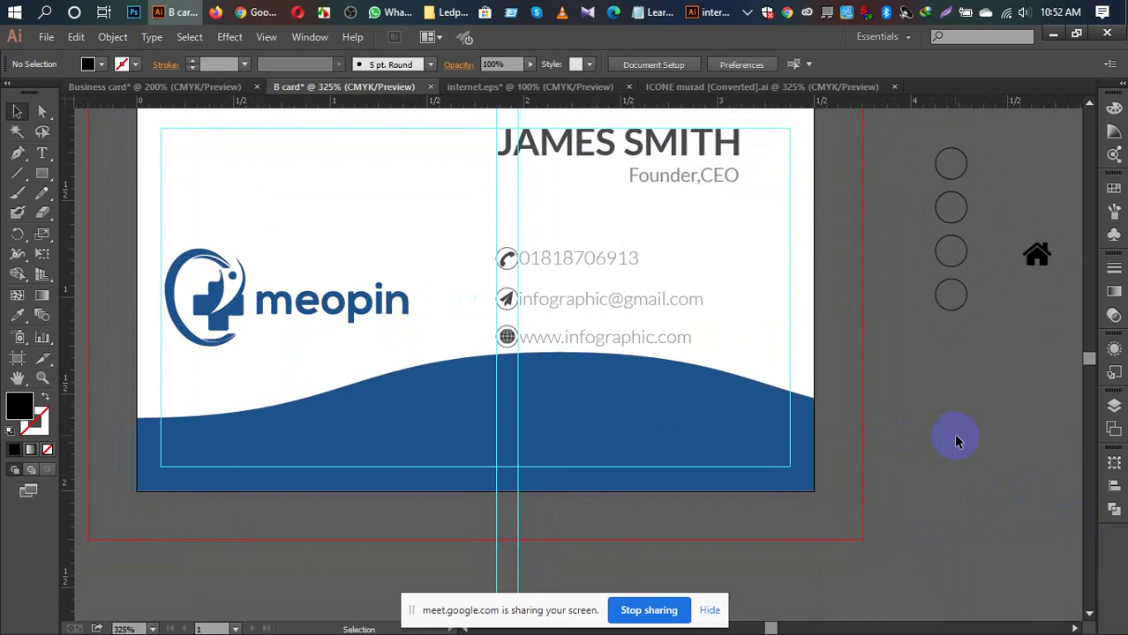
right_click(580, 302)
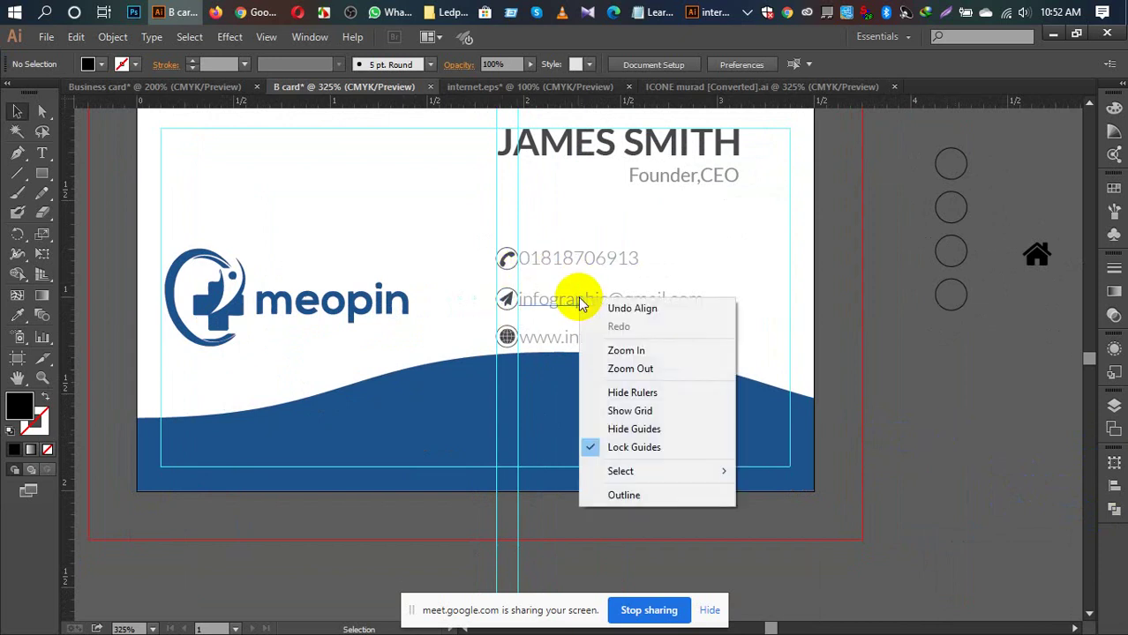
key(Escape)
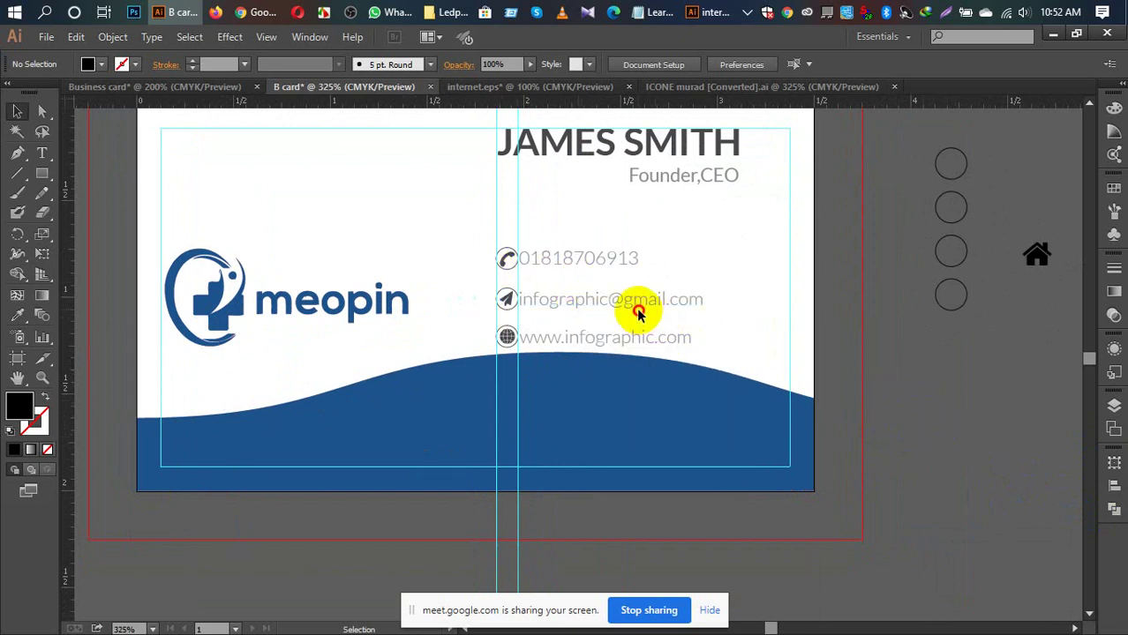
click(633, 302)
right_click(632, 301)
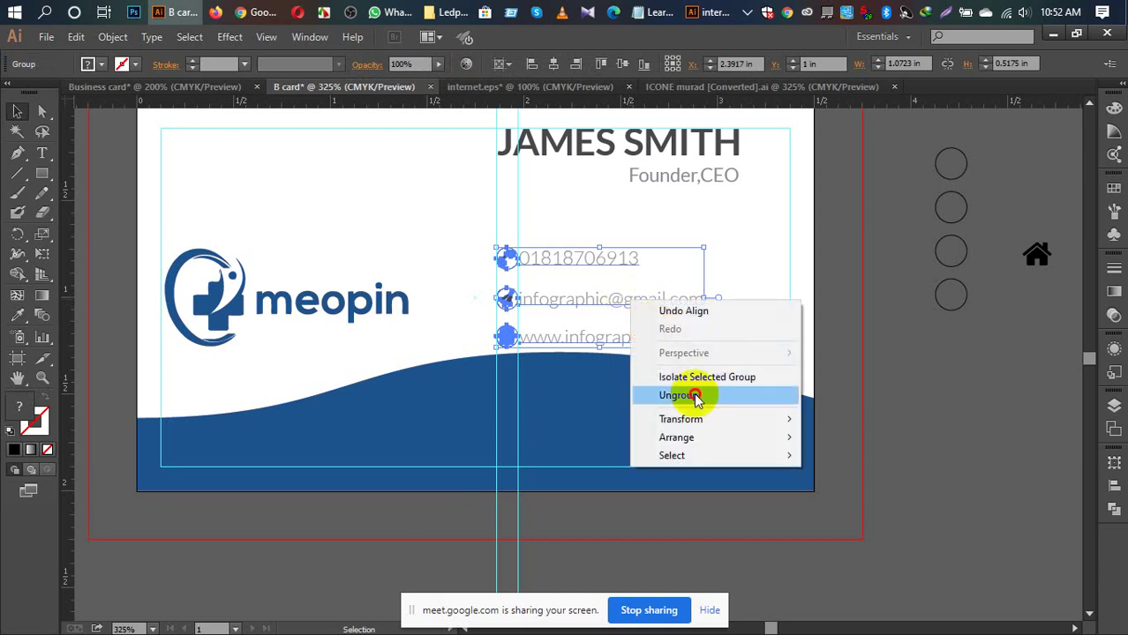
click(696, 397)
Step: Duplicate the email text line onto the pasteboard at the lower right
click(936, 398)
click(617, 302)
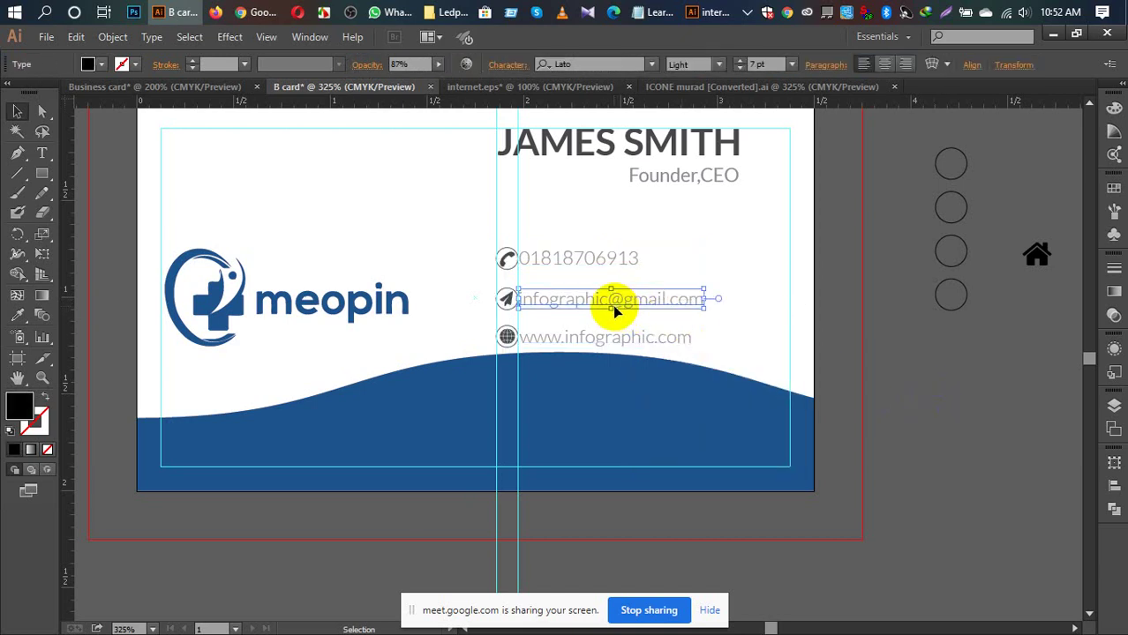
drag(615, 310, 961, 527)
Step: Move the email copy lower on the pasteboard and select all its text with the Type tool
click(960, 545)
scroll(831, 327, down, 5)
scroll(830, 327, right, 3)
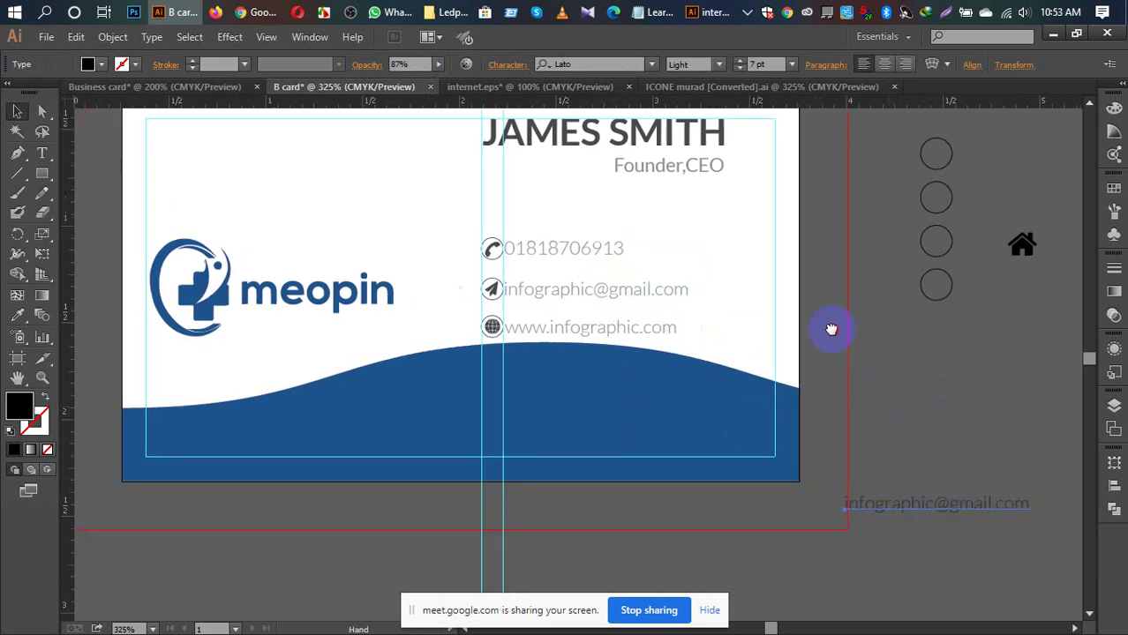
drag(867, 415, 881, 466)
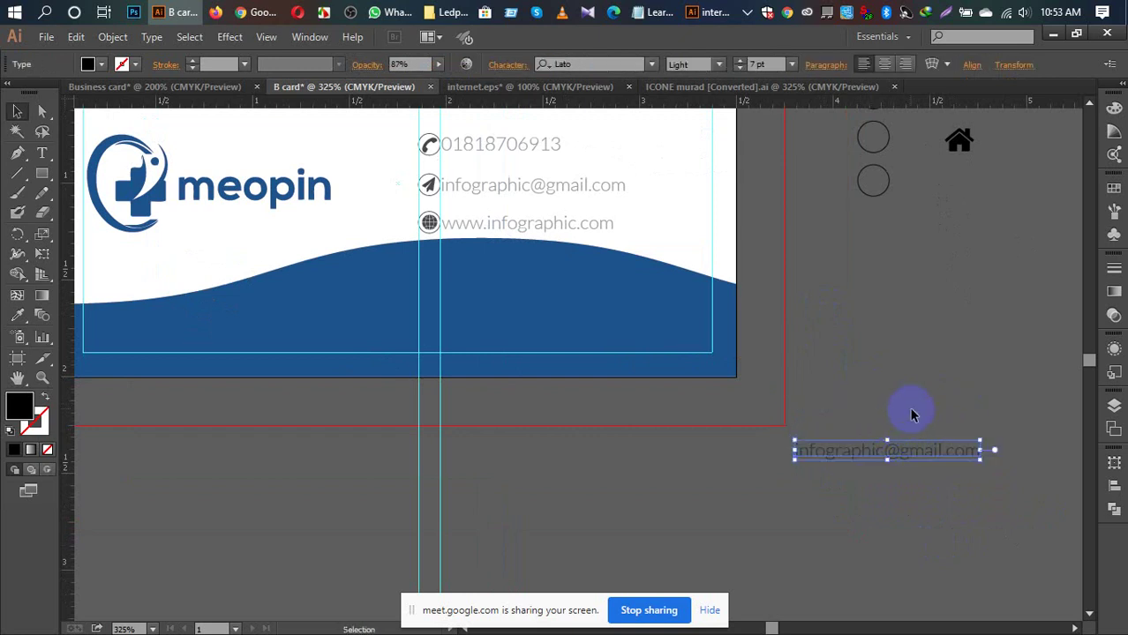
key(t)
click(978, 455)
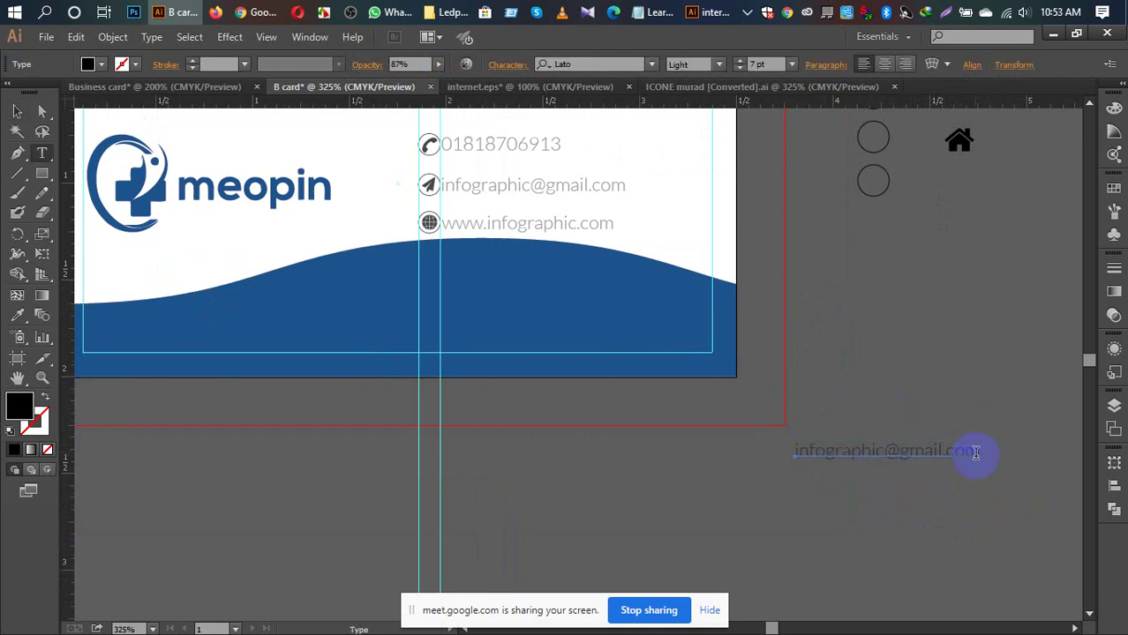
drag(979, 455, 790, 450)
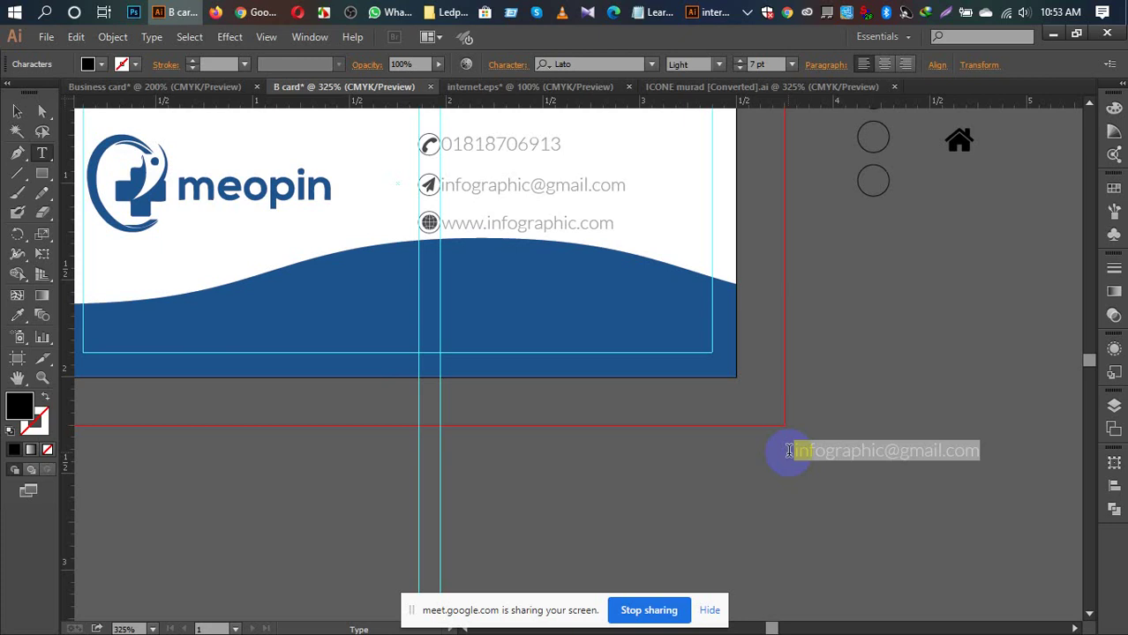
Step: Type the street, city and country address over the copied text
text(Ne)
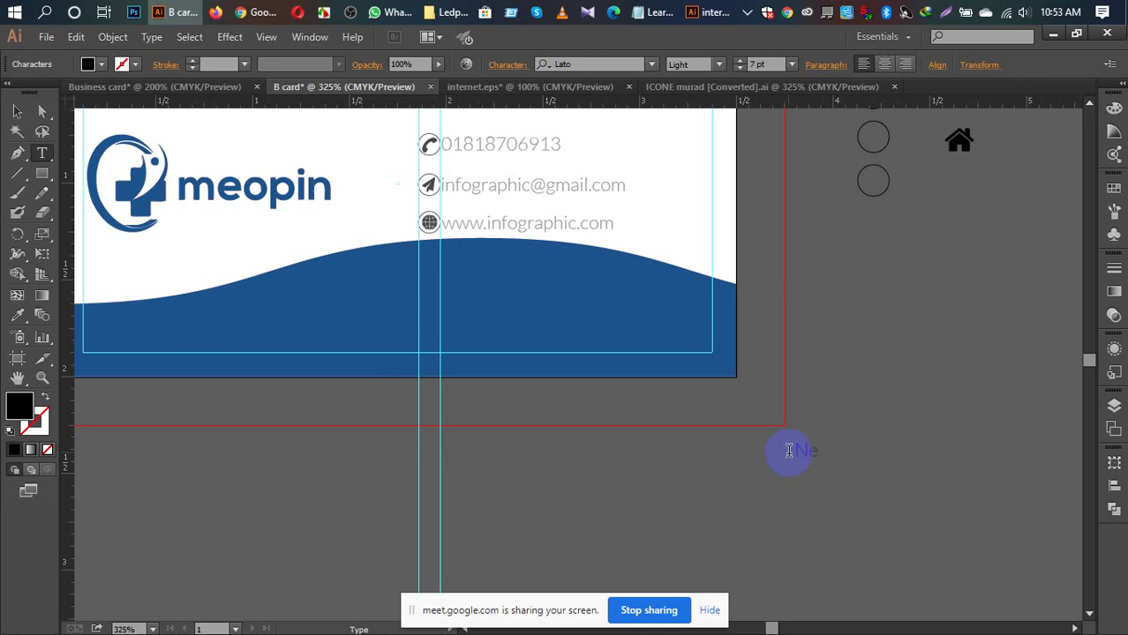
text(lso)
text(R)
text(Street,London,U)
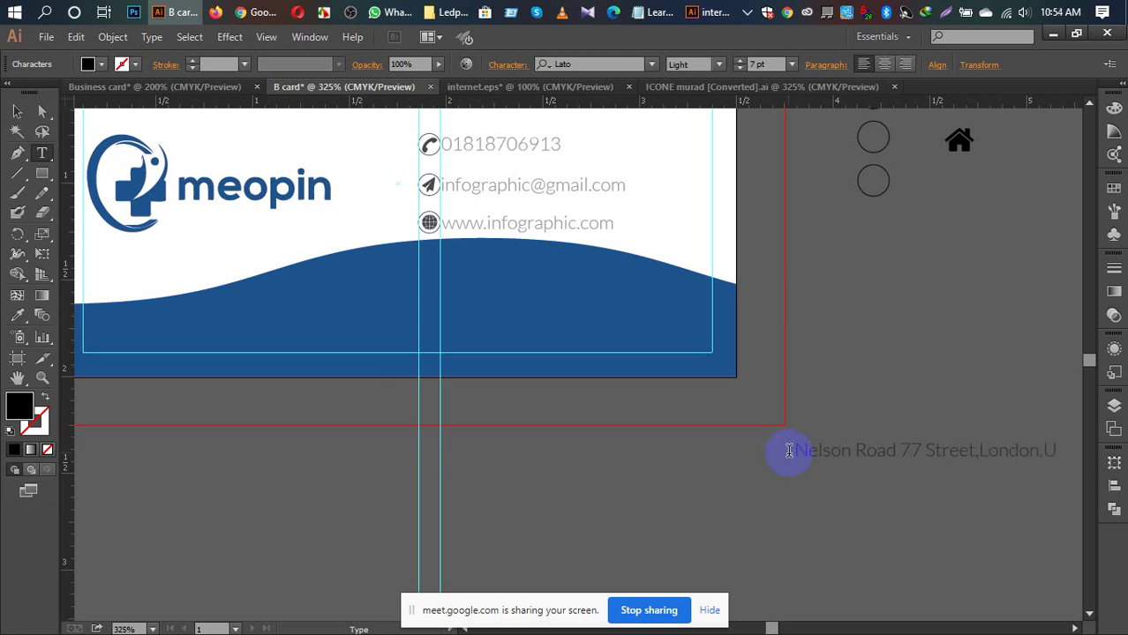
text(k)
drag(1072, 456, 800, 470)
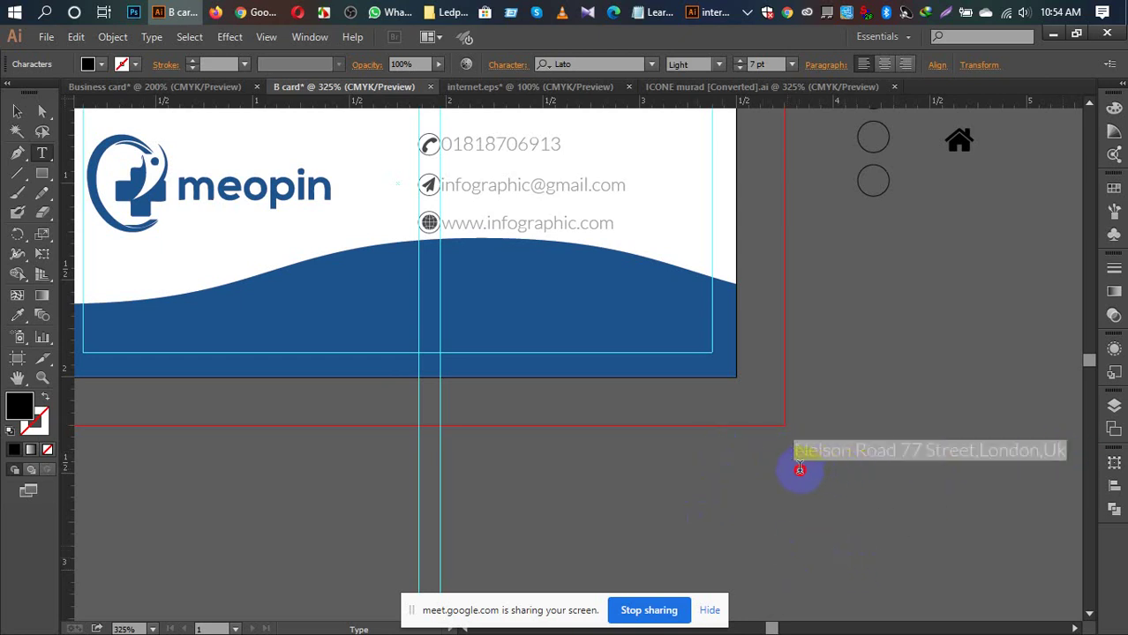
Step: Set the address line to Regular weight with a white fill
click(719, 65)
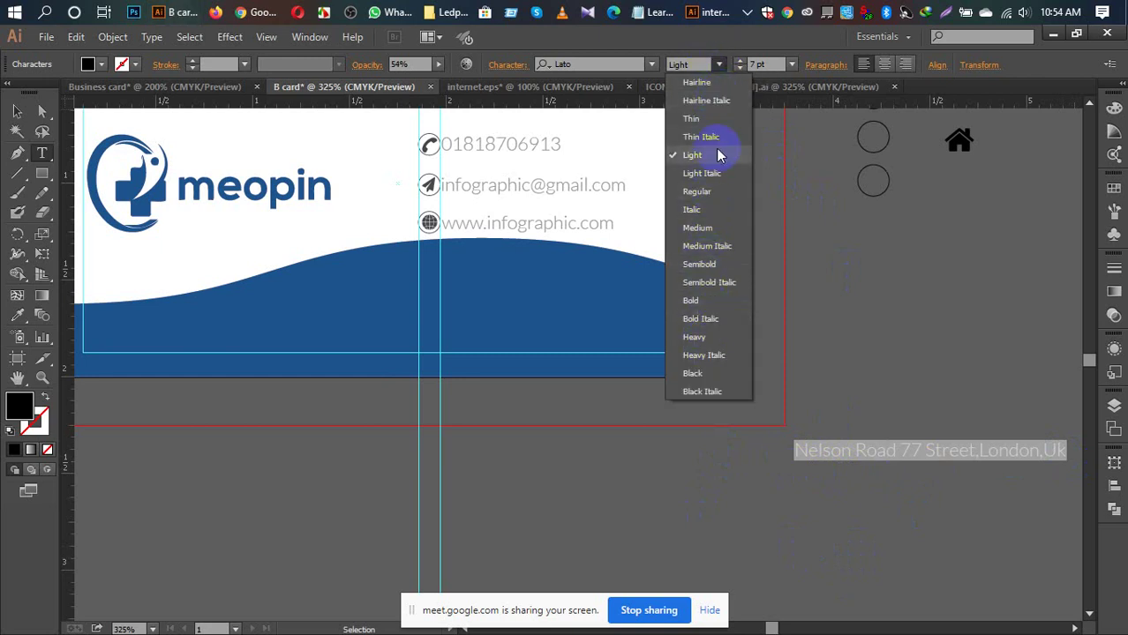
click(701, 191)
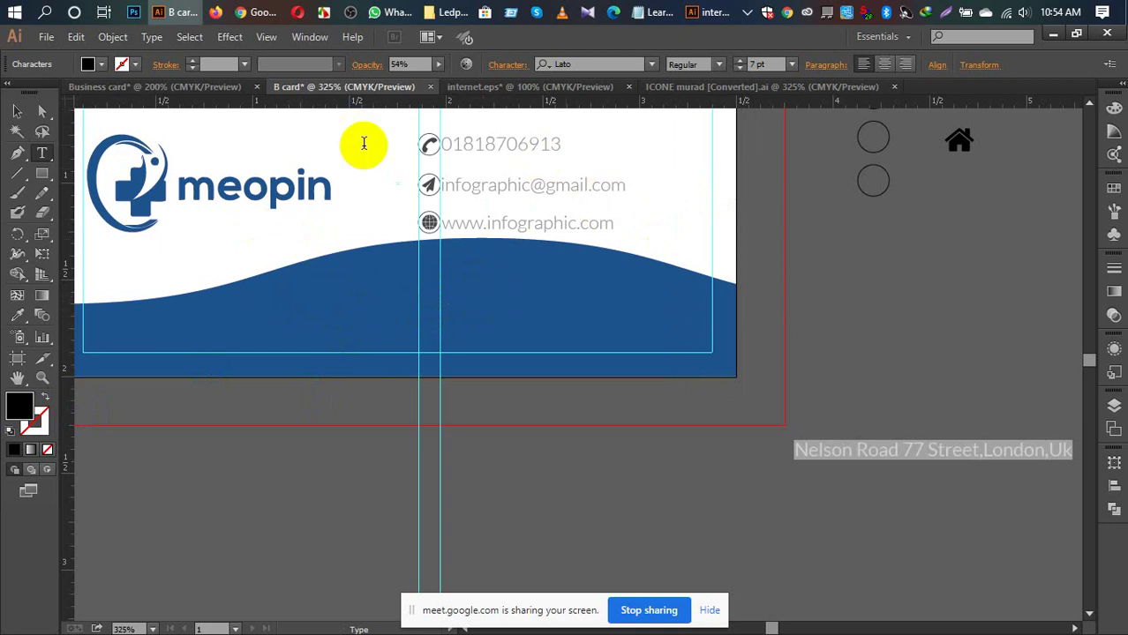
click(33, 413)
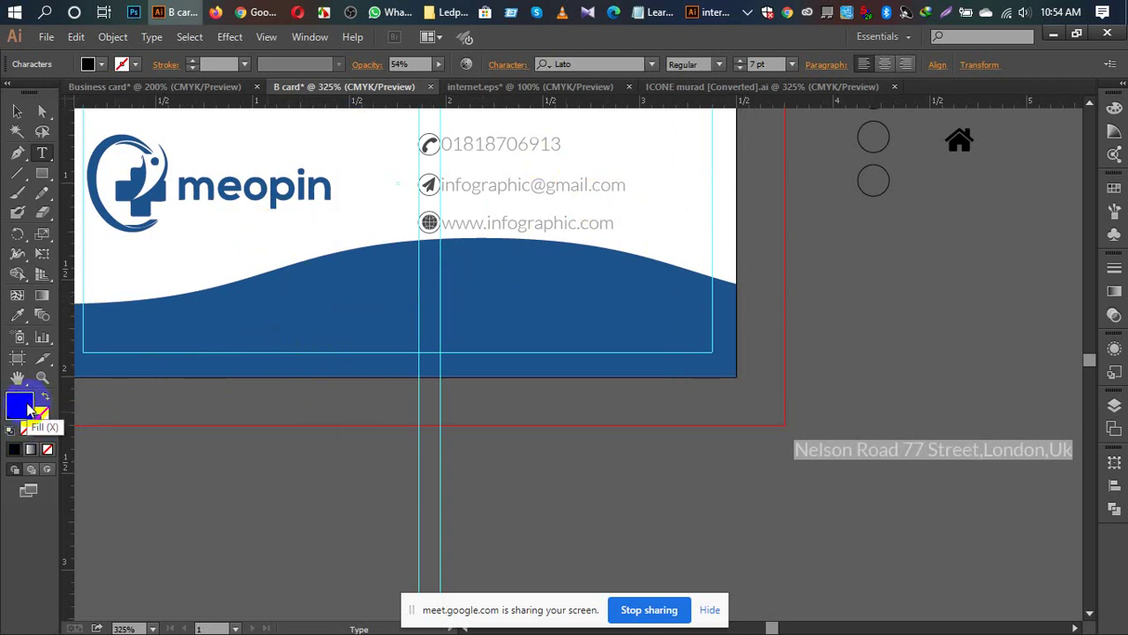
double_click(20, 404)
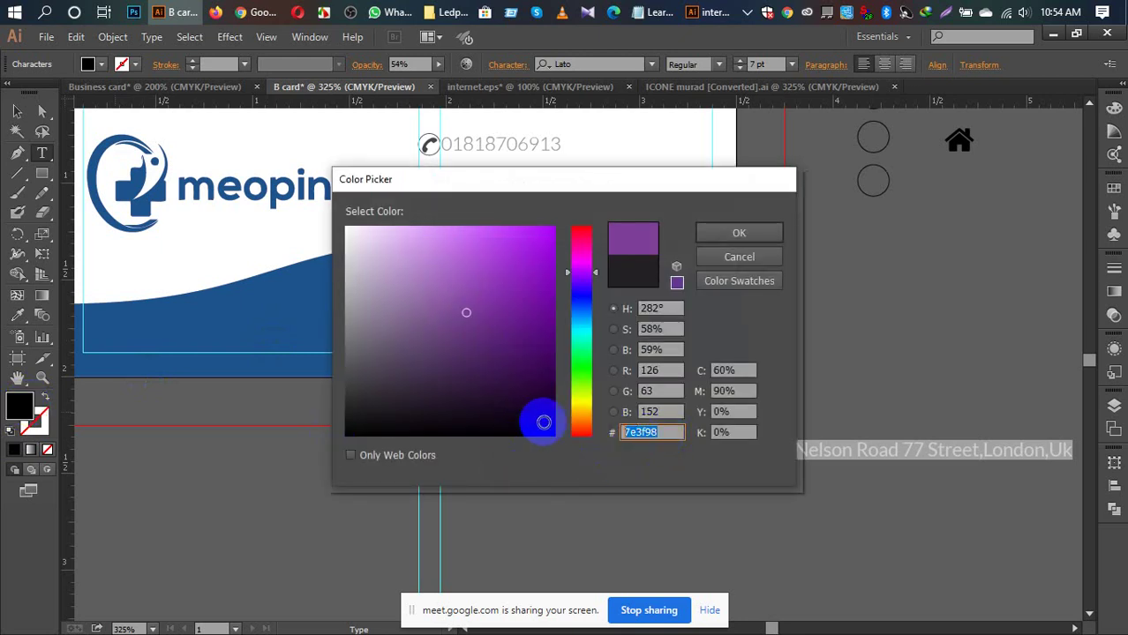
text(ffffff)
click(736, 232)
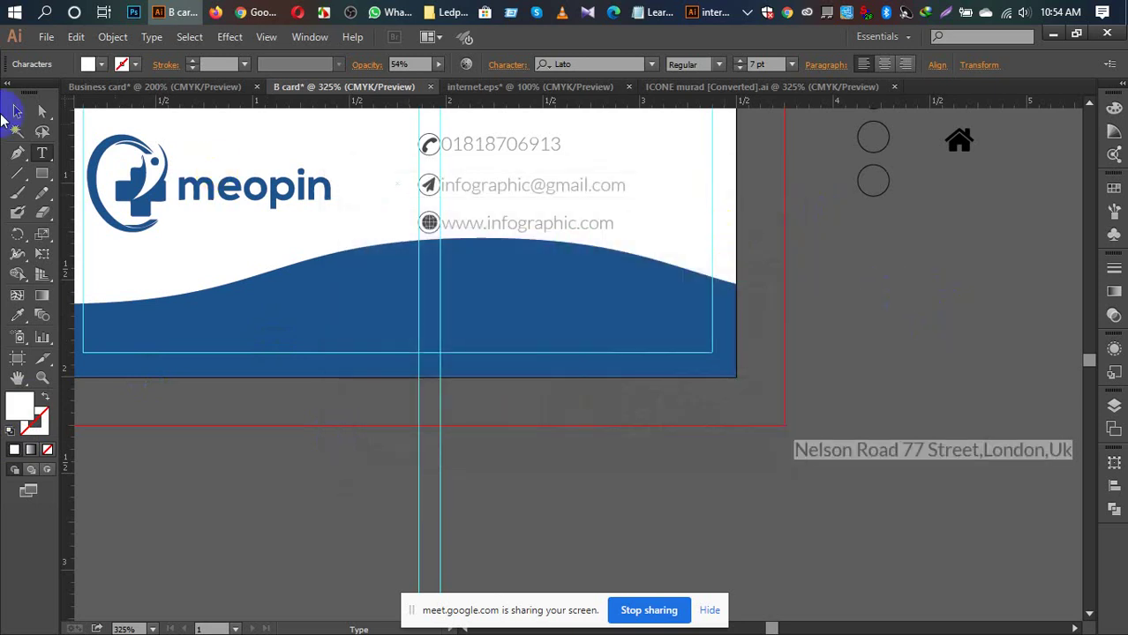
Step: Raise the address text opacity to 100% and move it just below the card
click(16, 113)
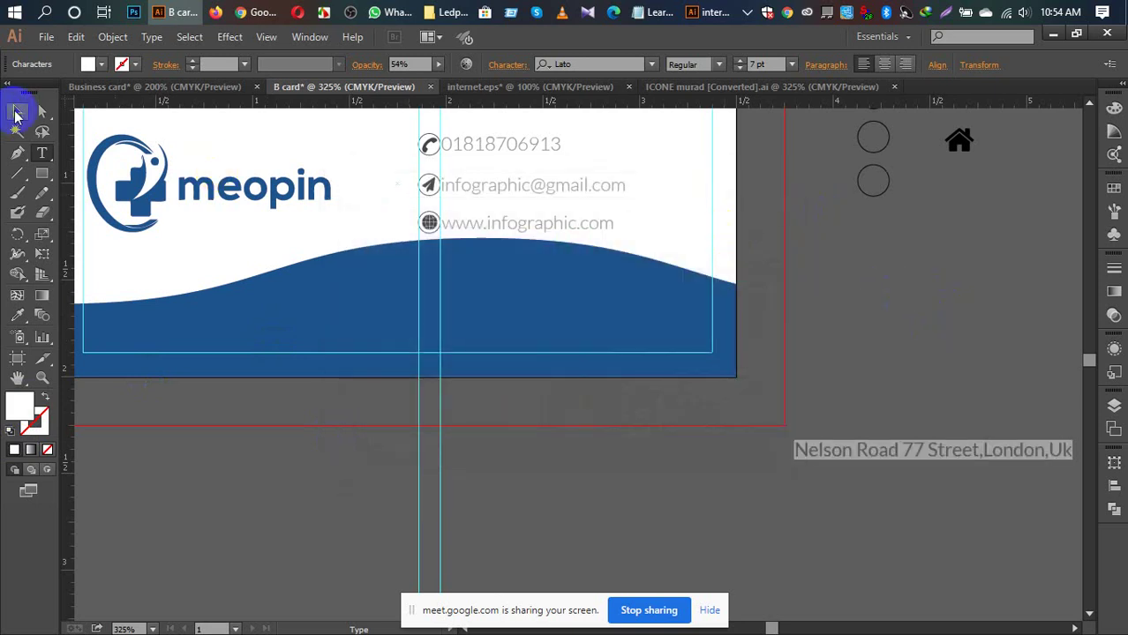
click(848, 332)
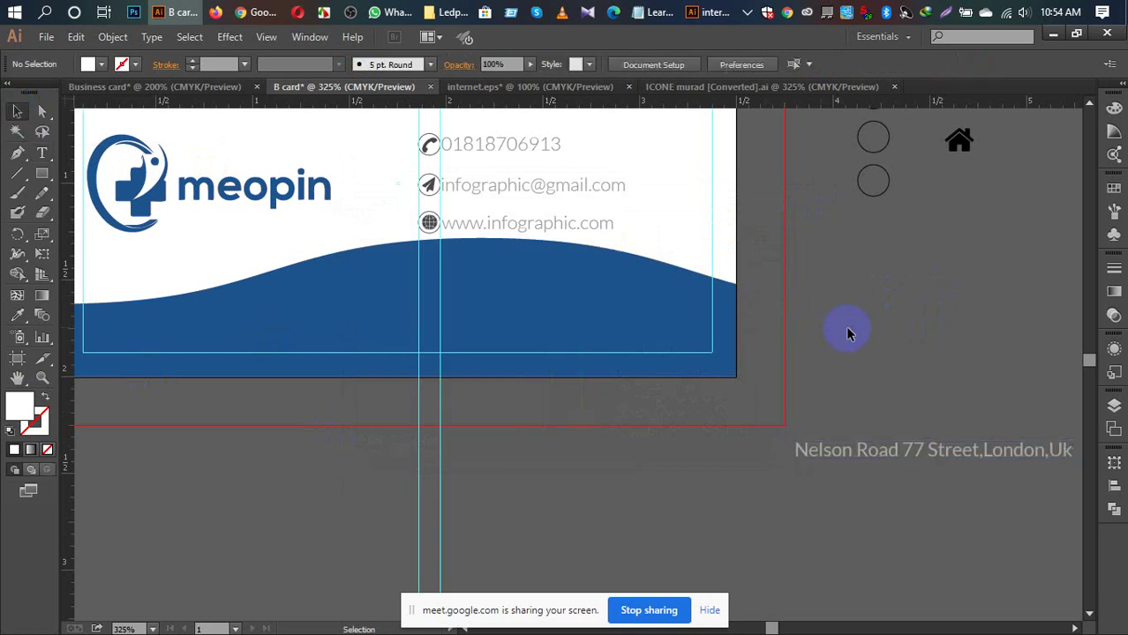
click(918, 452)
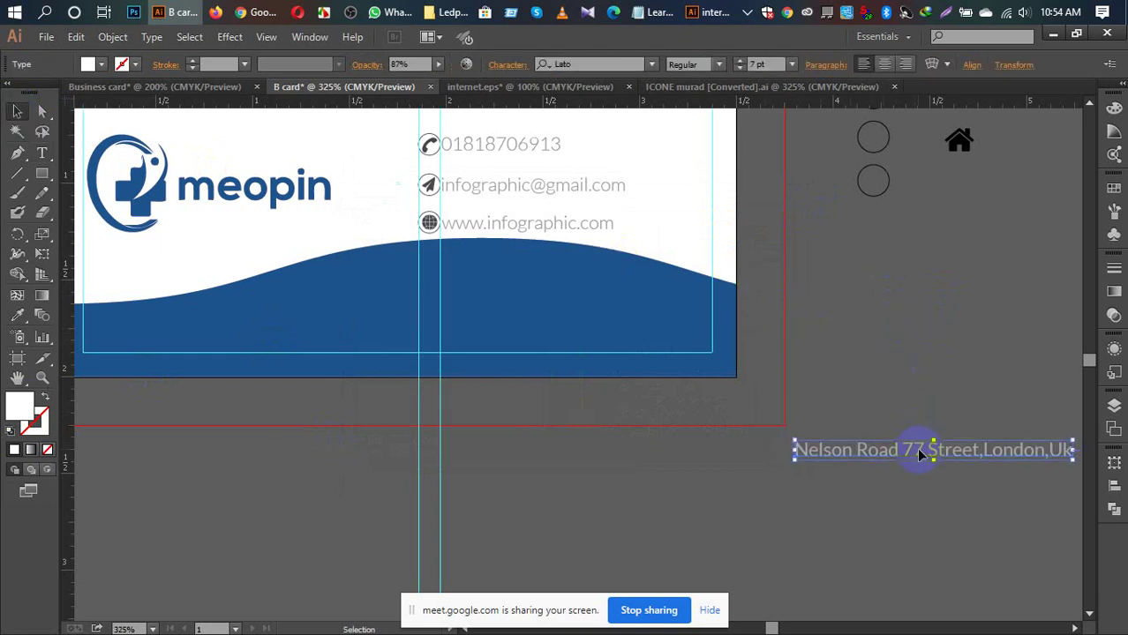
click(438, 66)
drag(438, 80, 464, 91)
click(883, 452)
drag(883, 452, 605, 499)
click(605, 499)
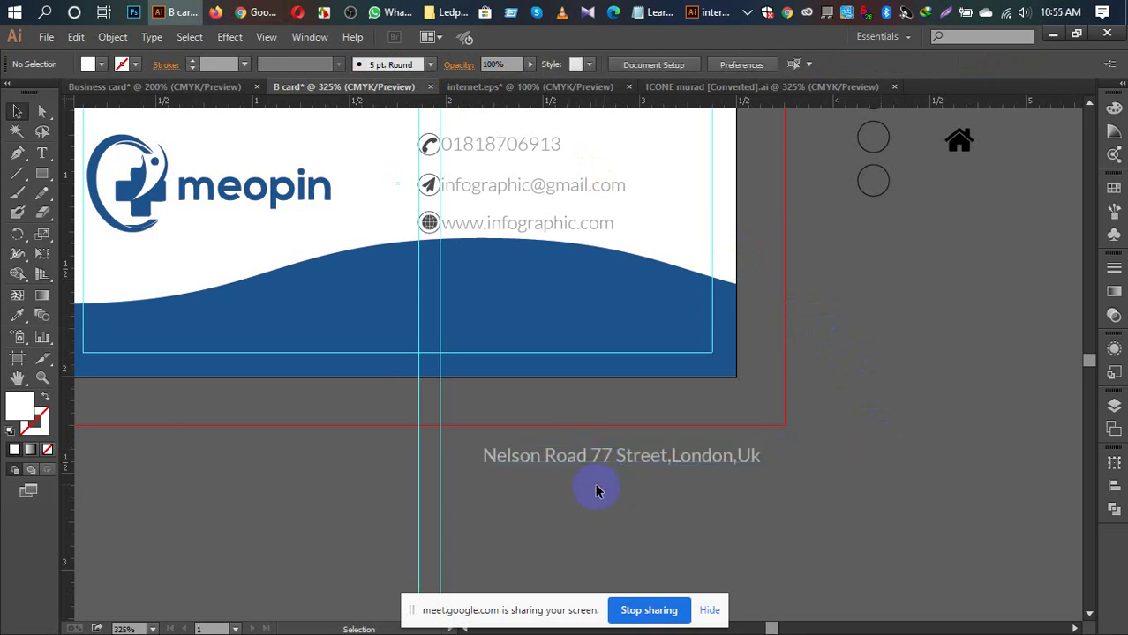
Step: Reapply pure white #ffffff as the address line's fill
click(597, 460)
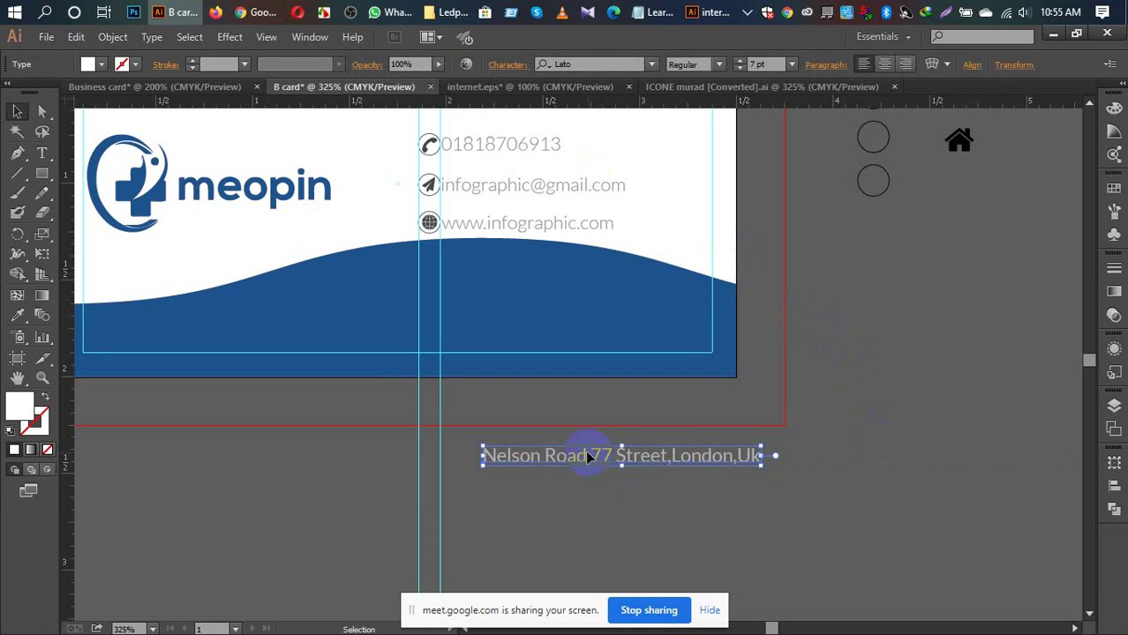
click(103, 65)
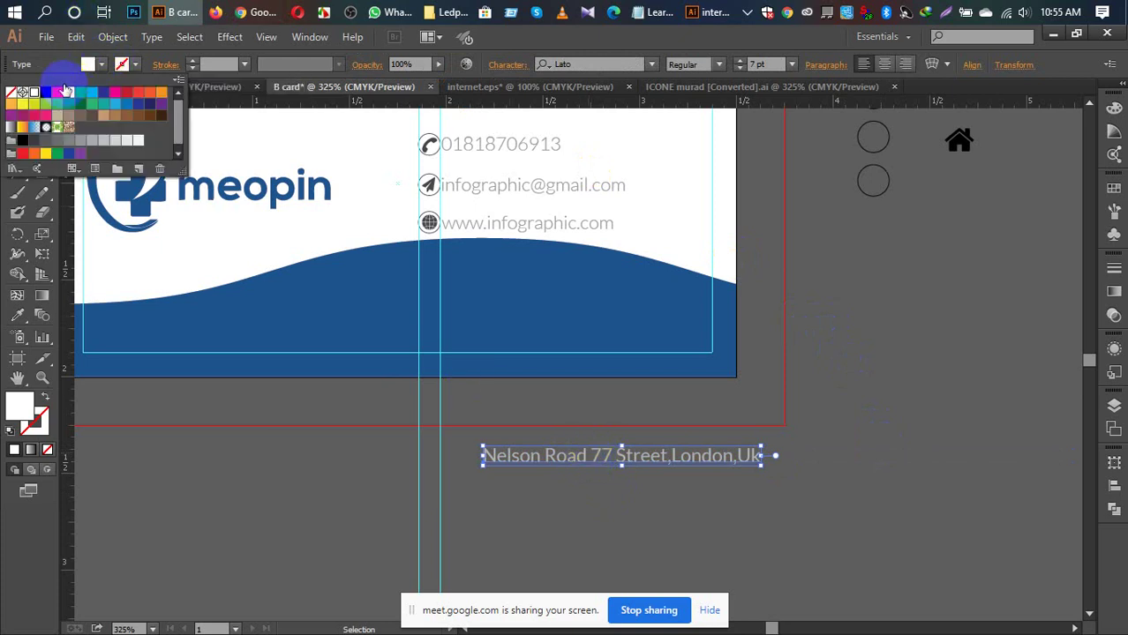
click(34, 93)
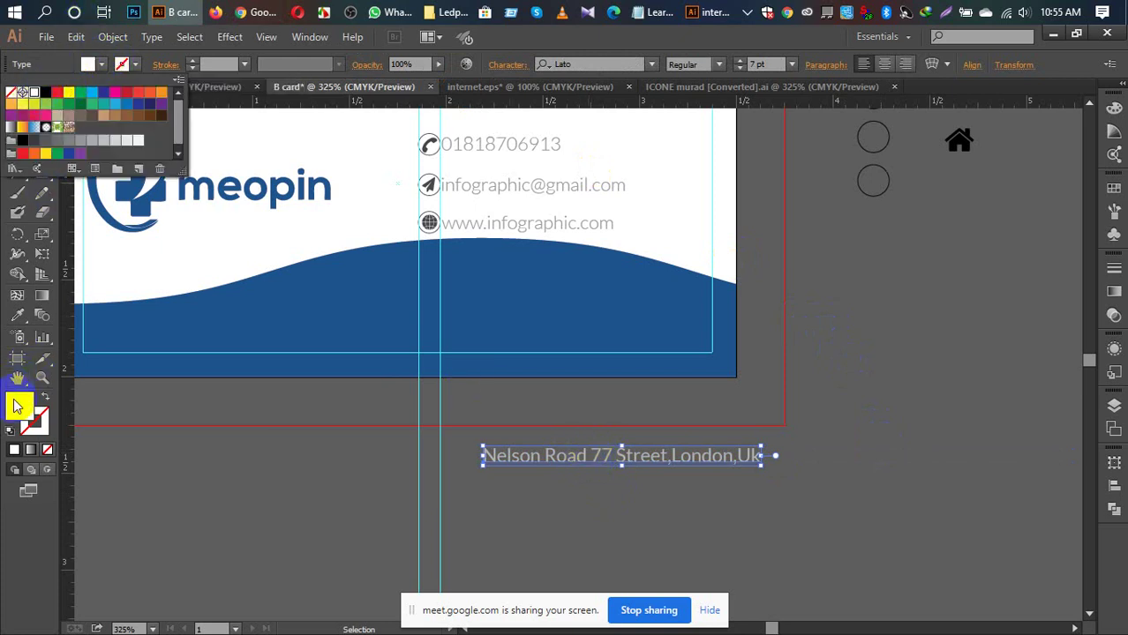
double_click(17, 404)
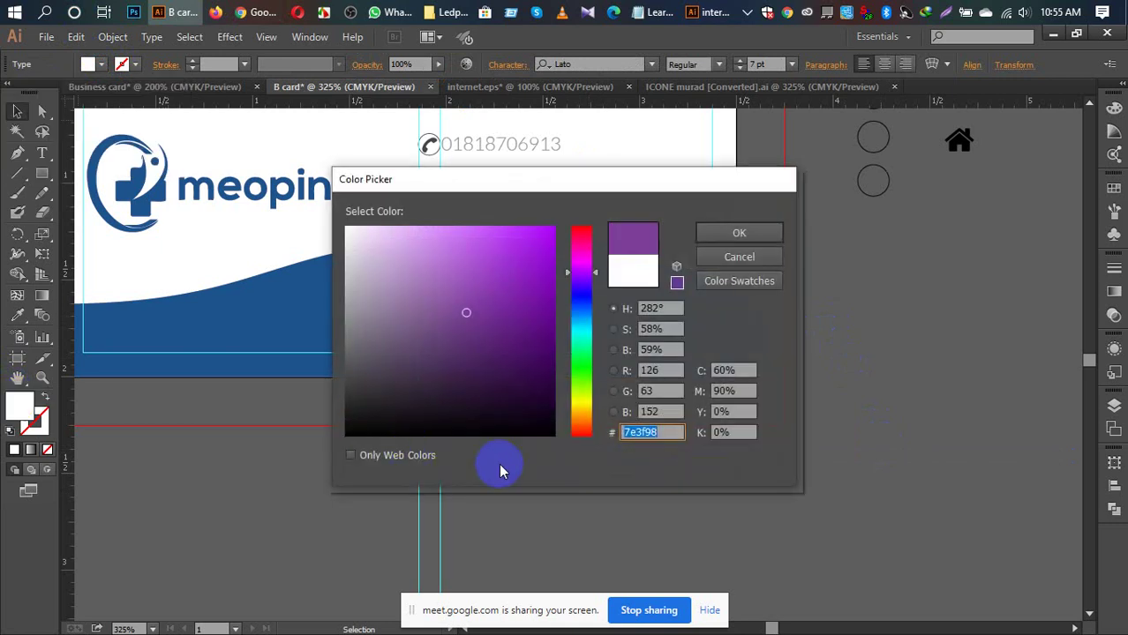
text(ffffff)
click(738, 233)
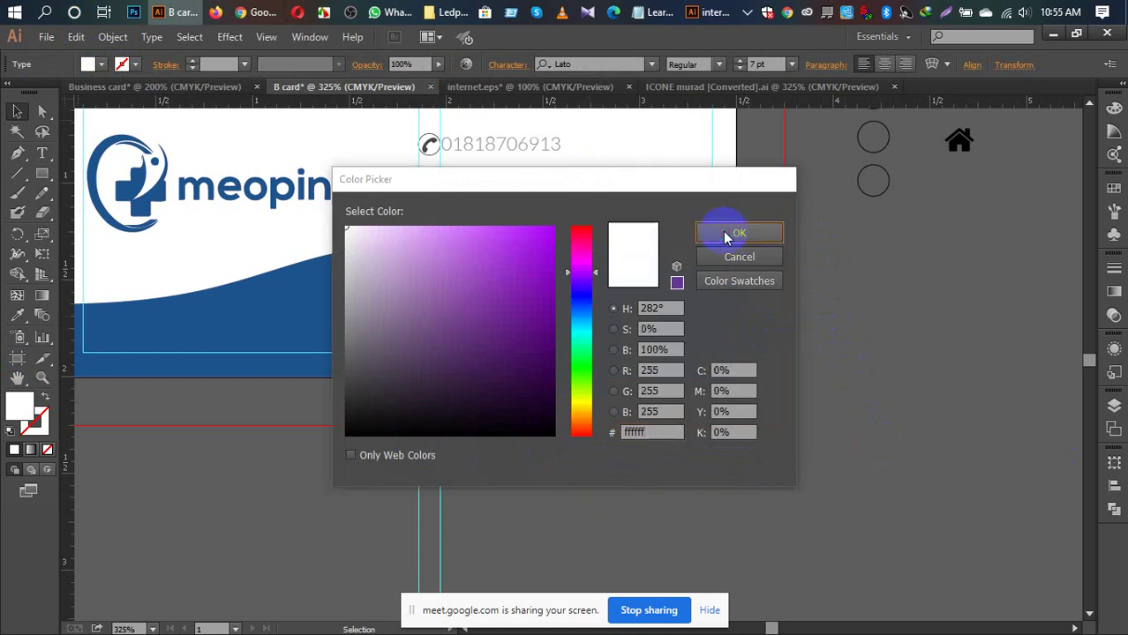
click(264, 490)
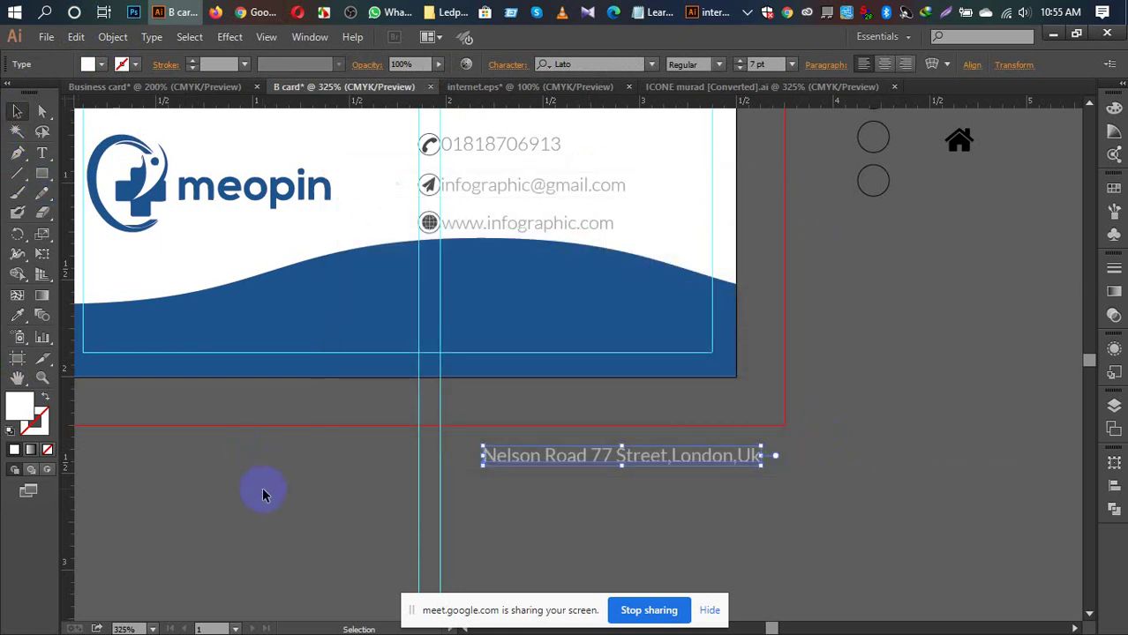
click(587, 459)
right_click(588, 460)
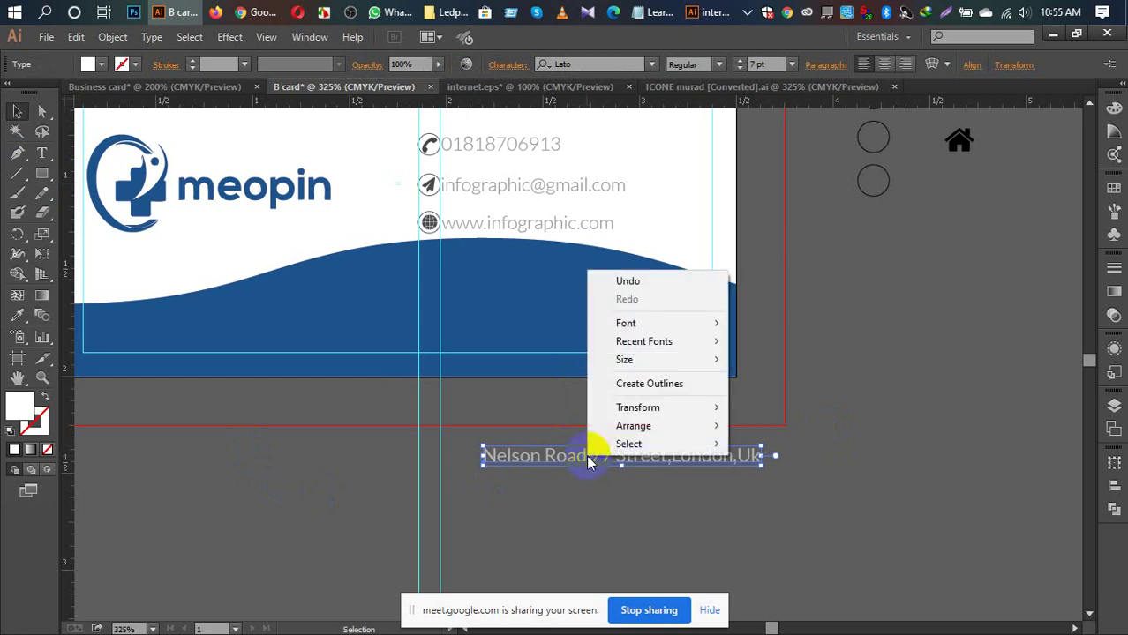
click(632, 384)
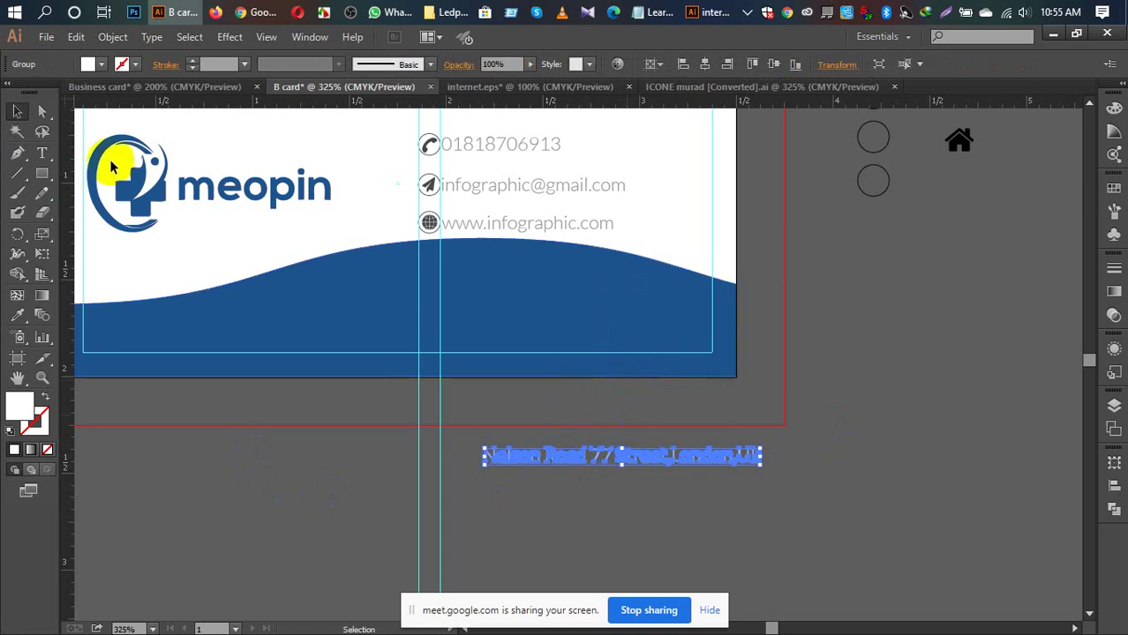
click(102, 39)
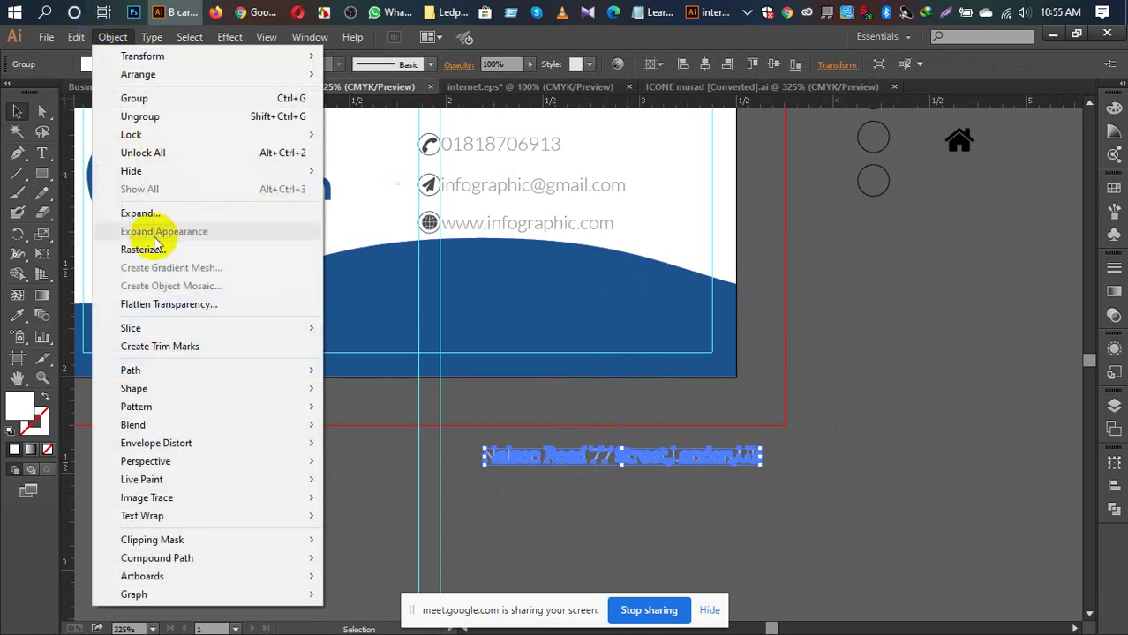
click(139, 215)
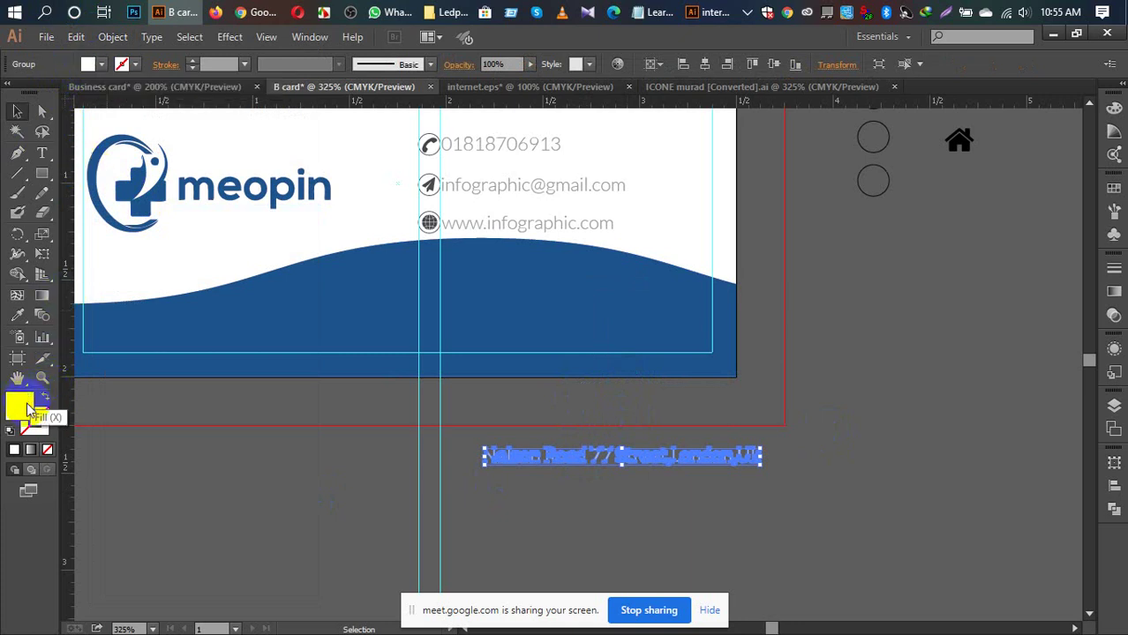
click(89, 64)
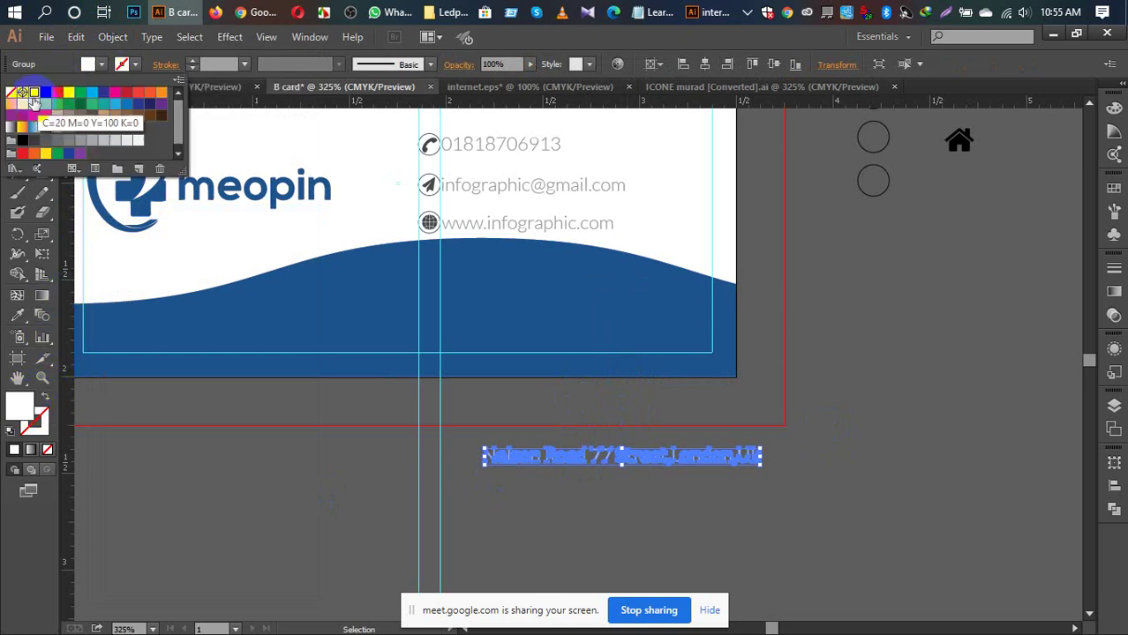
click(259, 446)
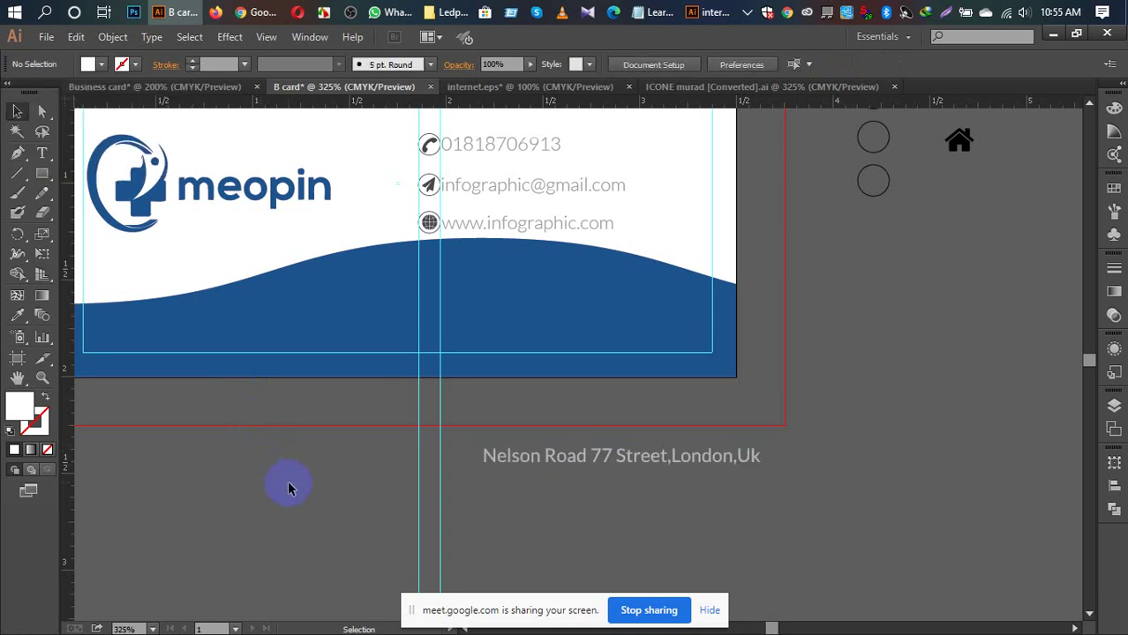
click(609, 455)
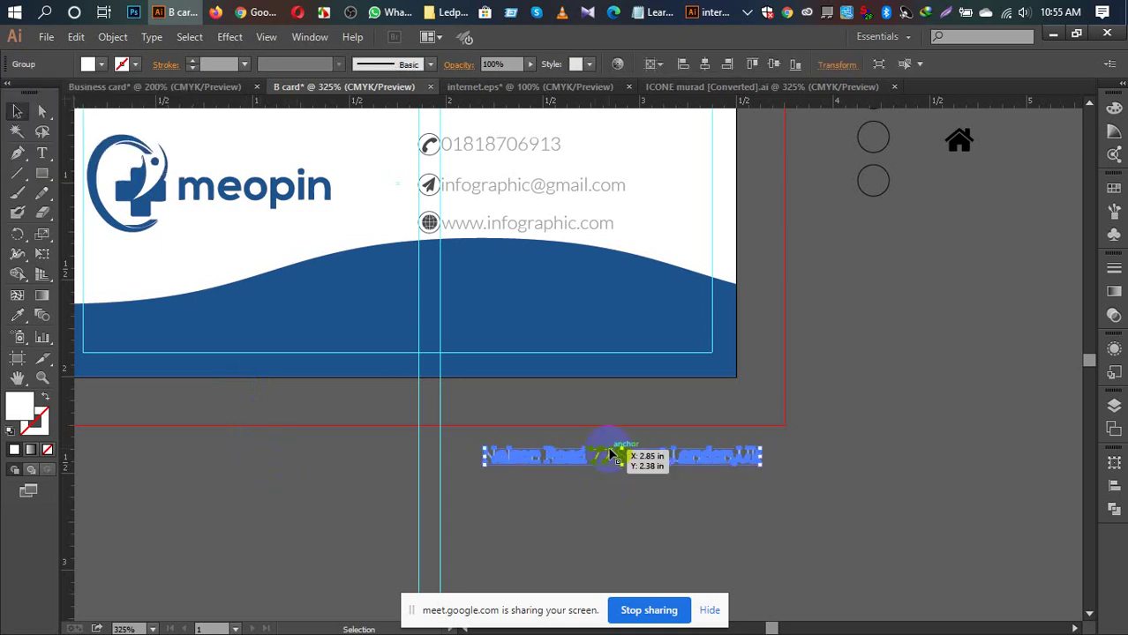
key(i)
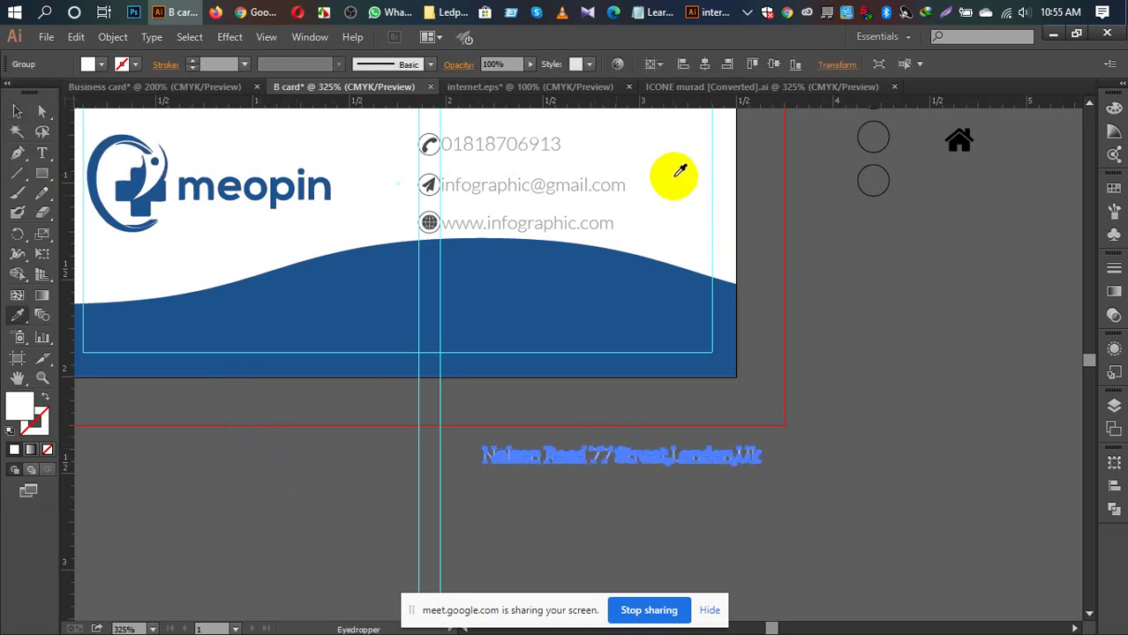
key(v)
click(714, 523)
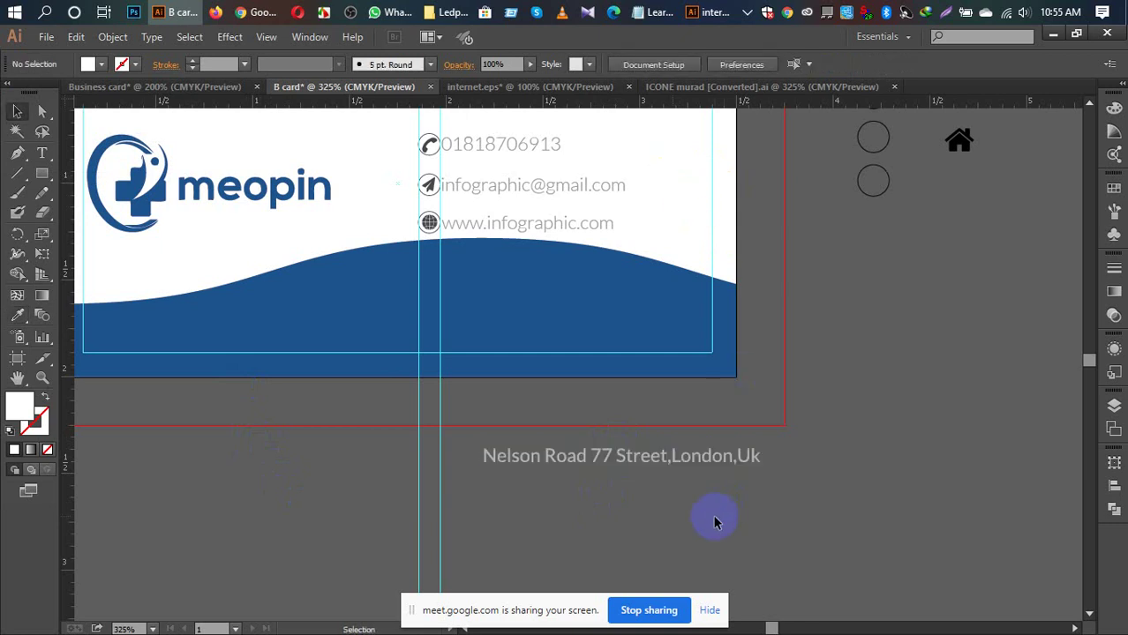
drag(663, 456, 599, 306)
right_click(600, 306)
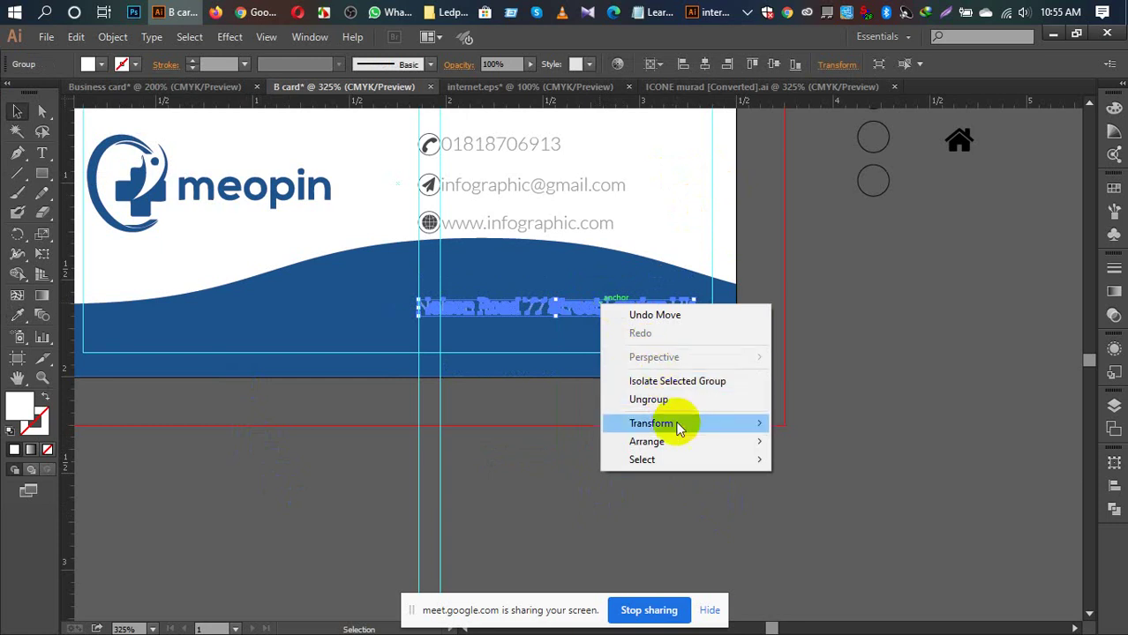
mouse_move(685, 443)
click(770, 441)
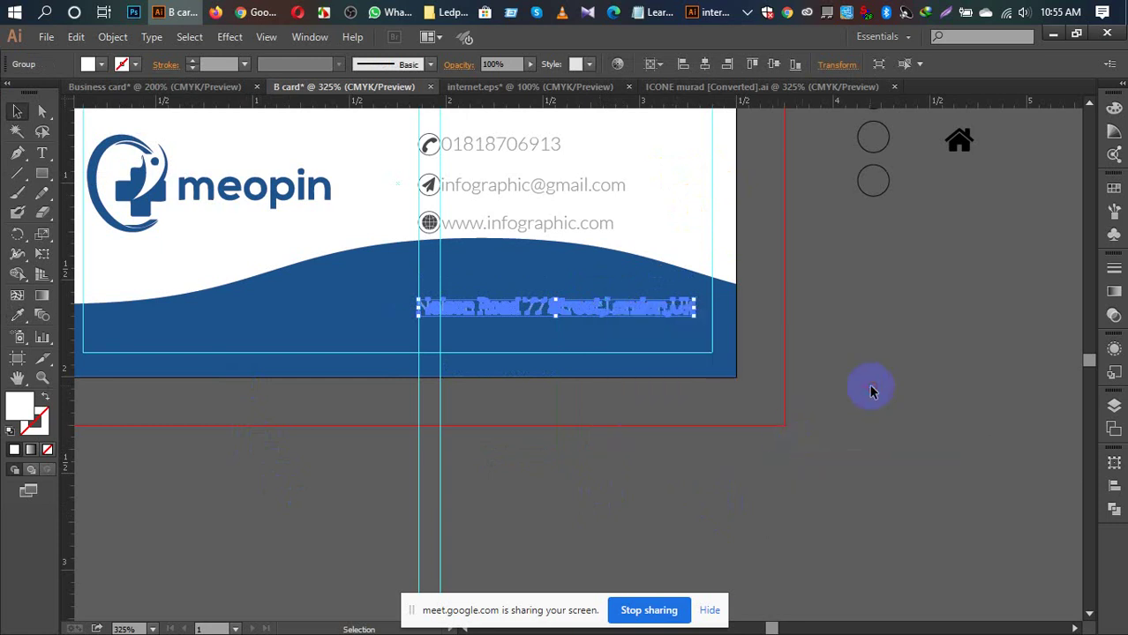
click(871, 391)
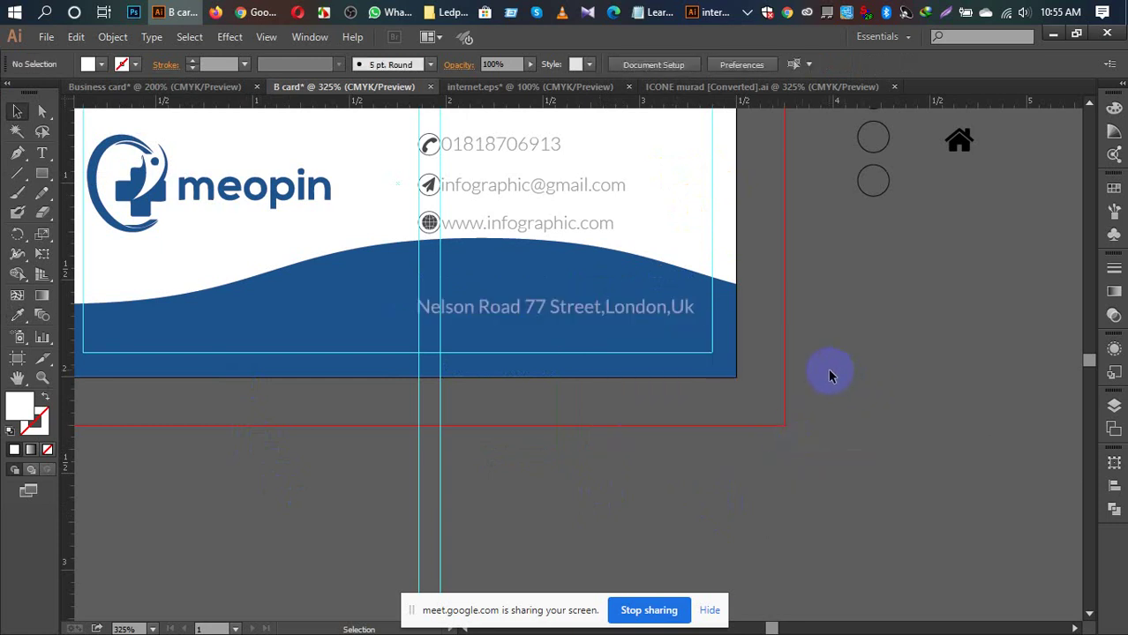
drag(594, 393, 727, 532)
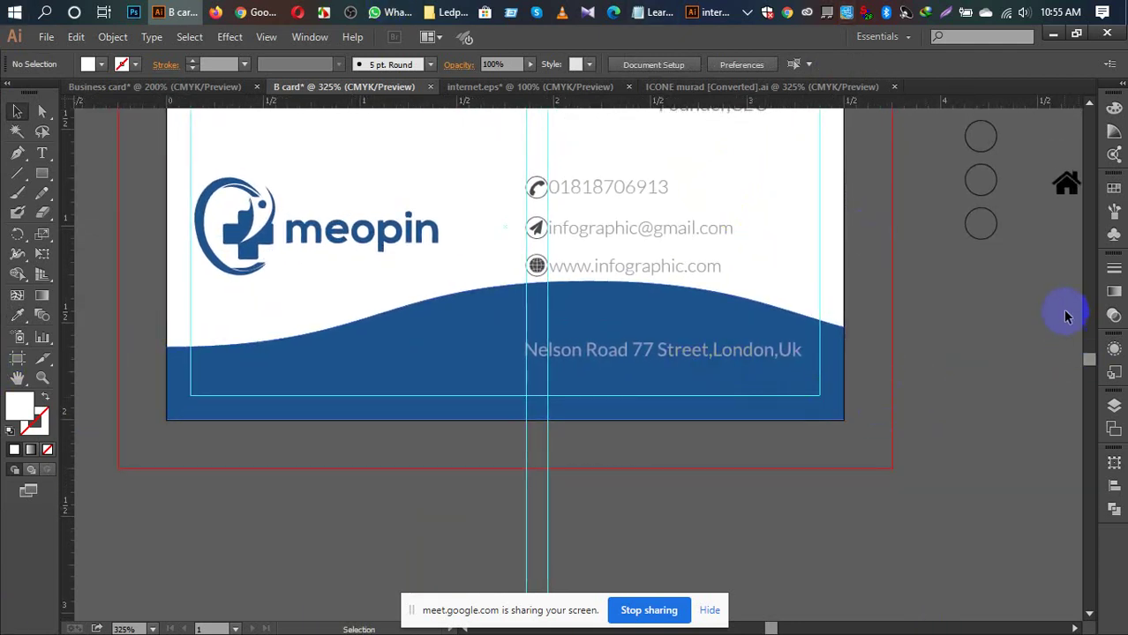
drag(1065, 307, 914, 340)
click(961, 222)
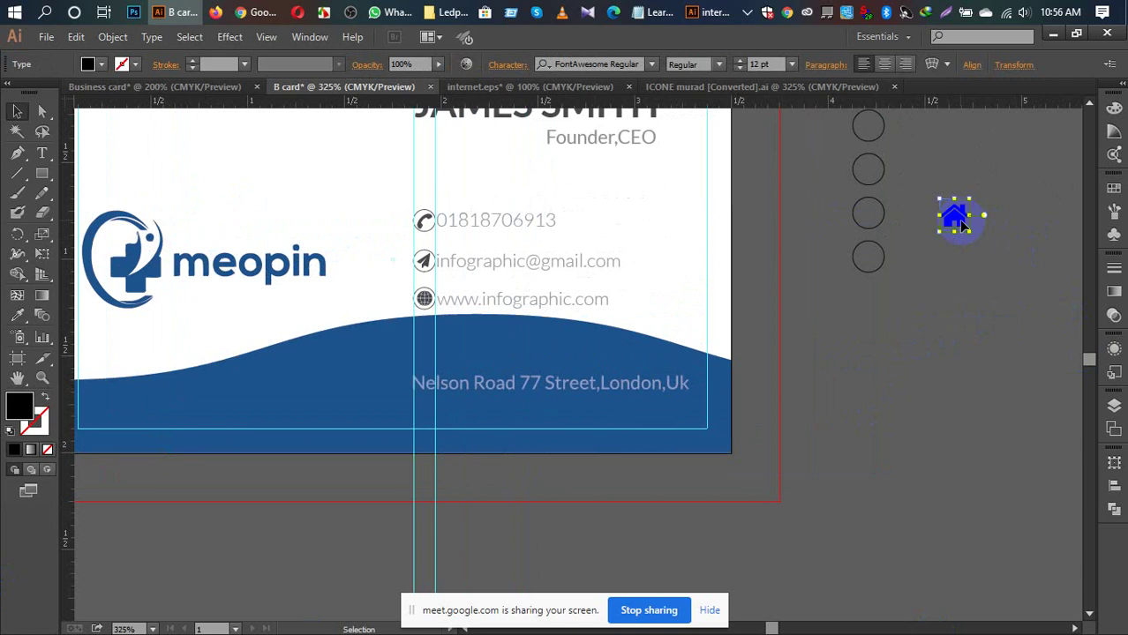
Step: Set the house icon's opacity to 54%
click(402, 63)
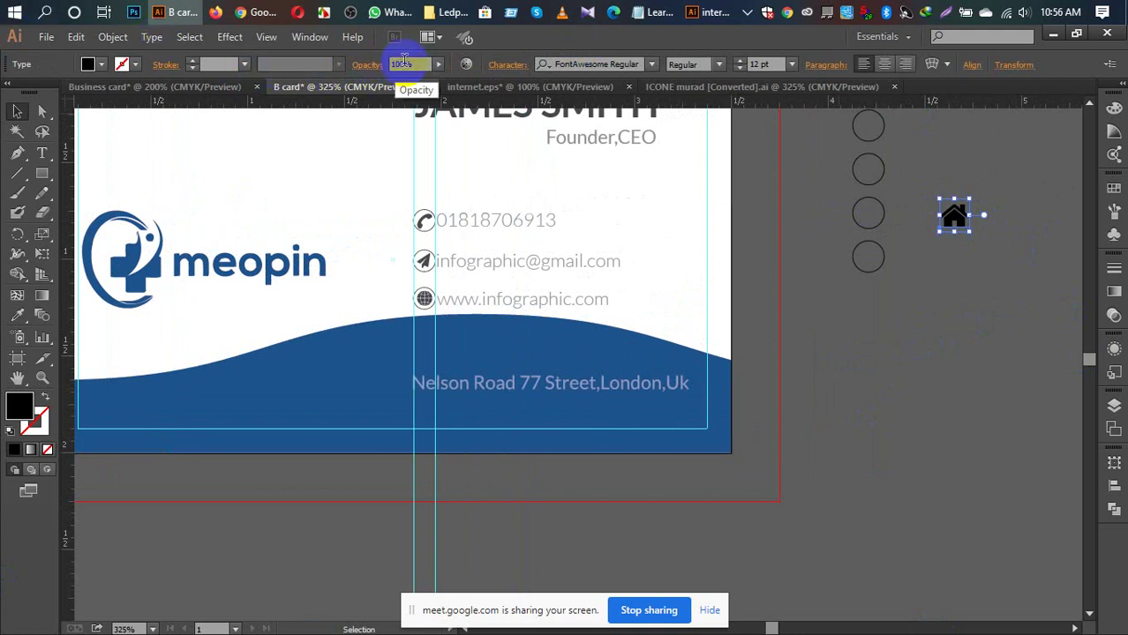
double_click(402, 63)
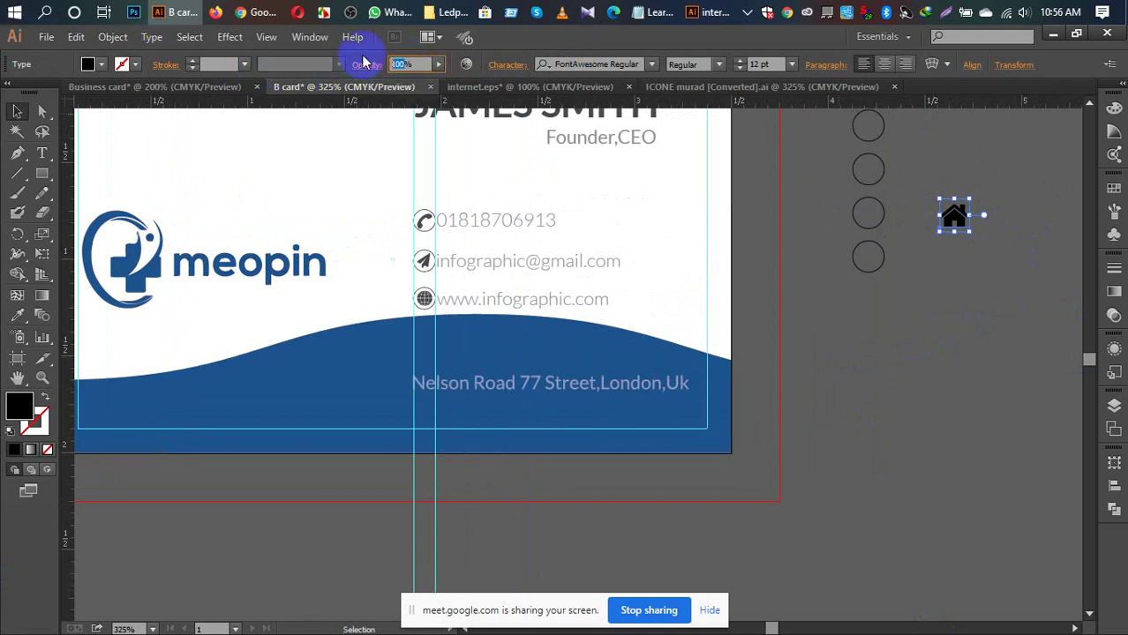
text(54)
key(Return)
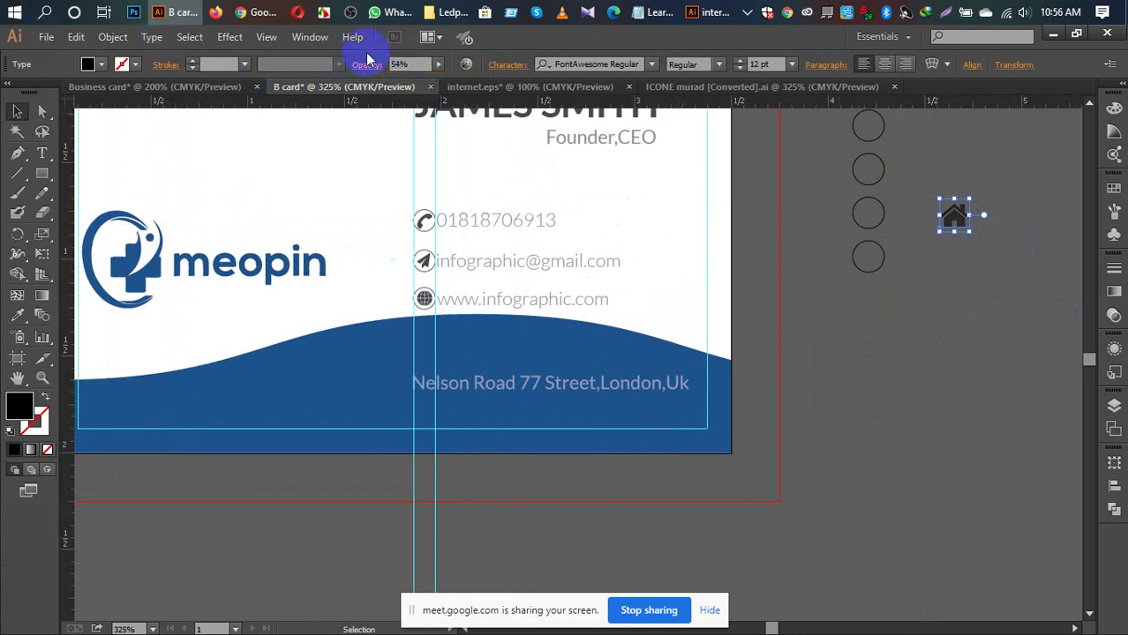
click(962, 342)
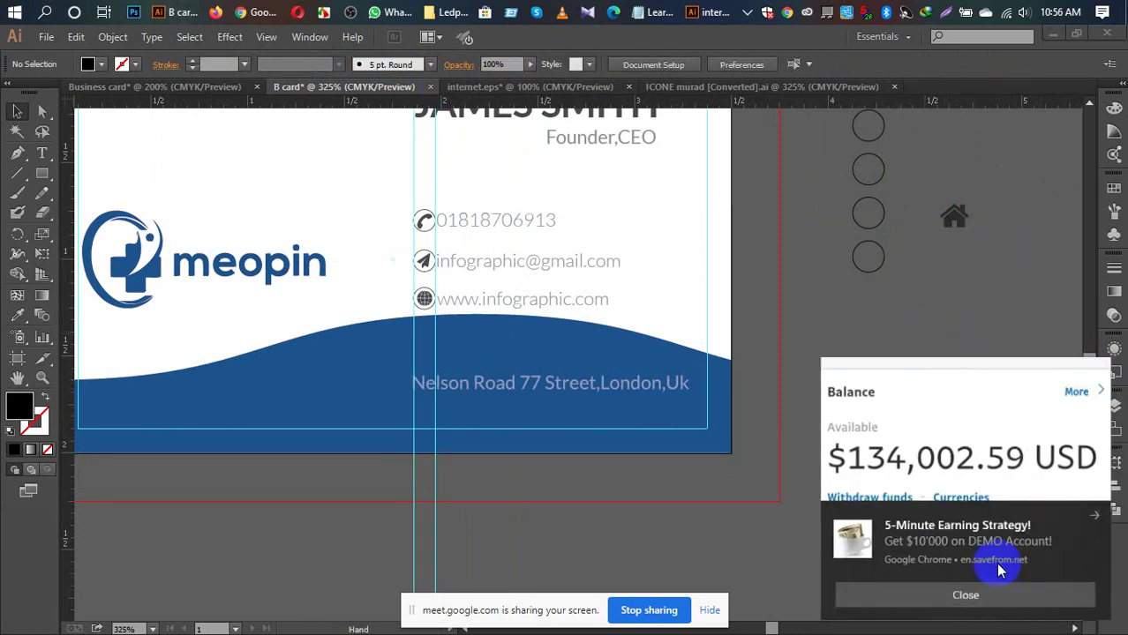
Step: Ungroup the phone icon and copy its circle outline onto the pasteboard beside the card
click(1000, 571)
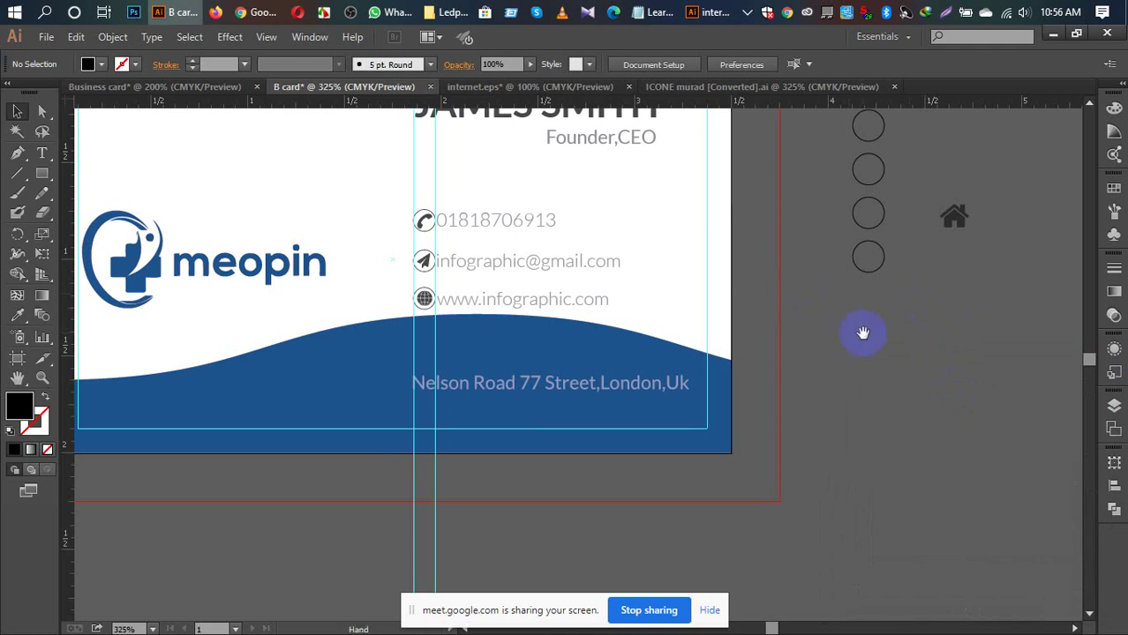
drag(864, 330, 922, 370)
click(511, 248)
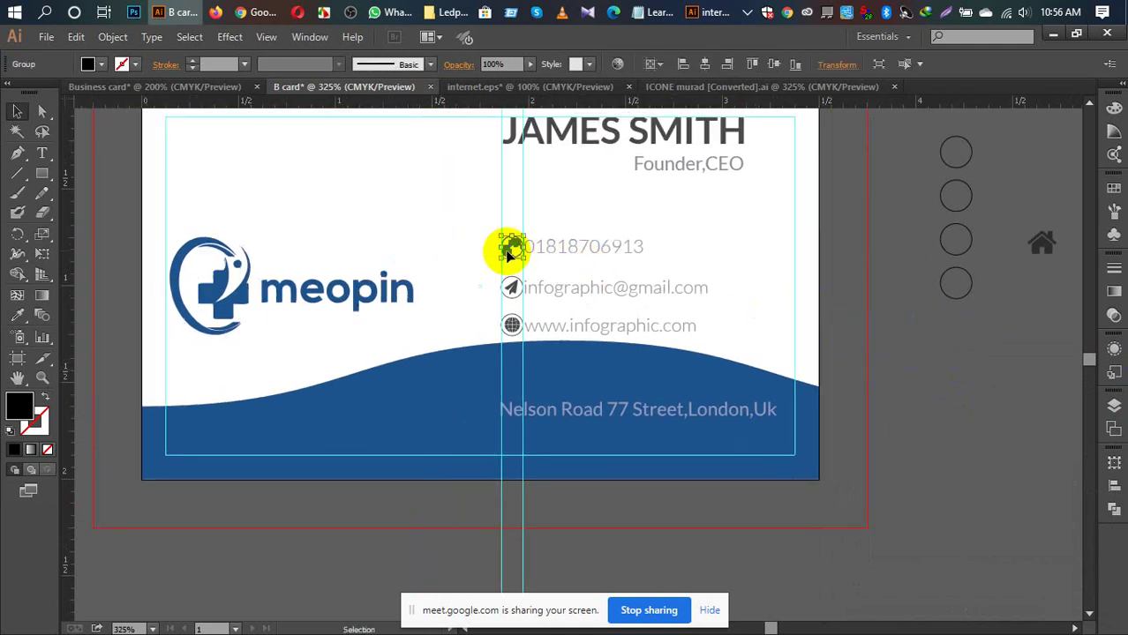
right_click(511, 250)
click(556, 347)
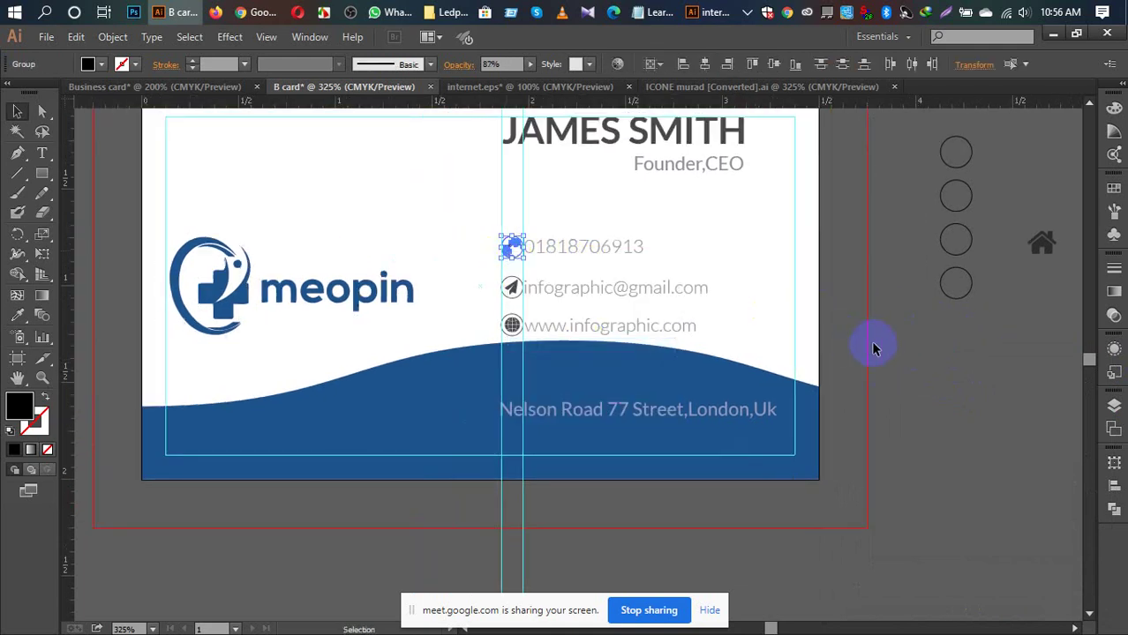
click(868, 326)
drag(515, 237, 894, 370)
scroll(1007, 428, right, 5)
scroll(851, 433, up, 1)
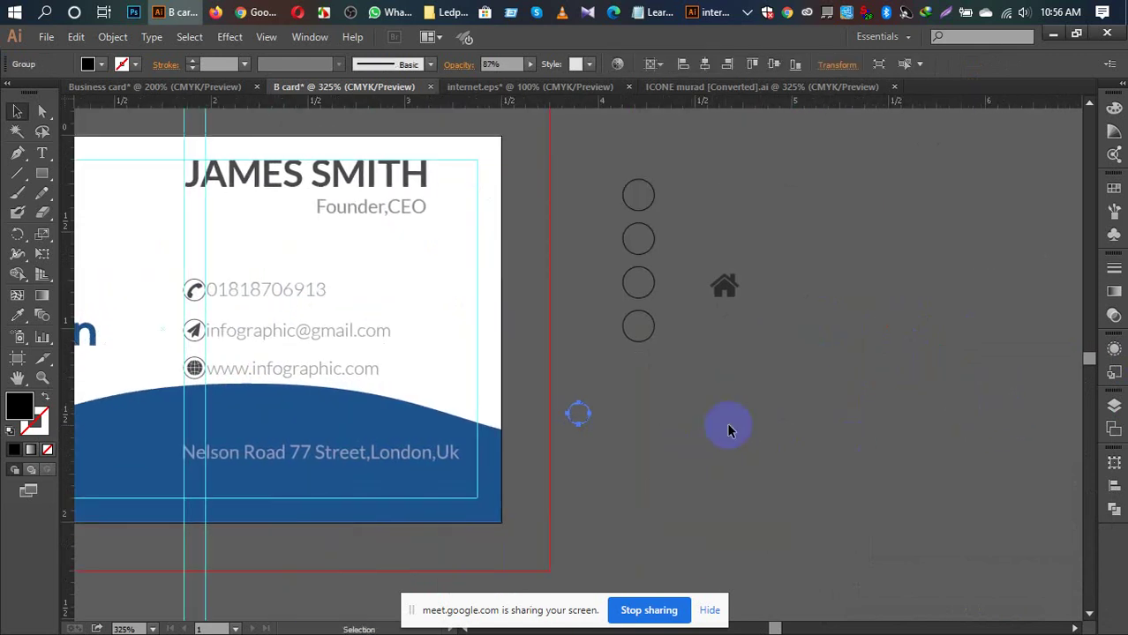
key(ctrl+plus)
key(ctrl+plus)
key(ctrl+plus)
key(ctrl+plus)
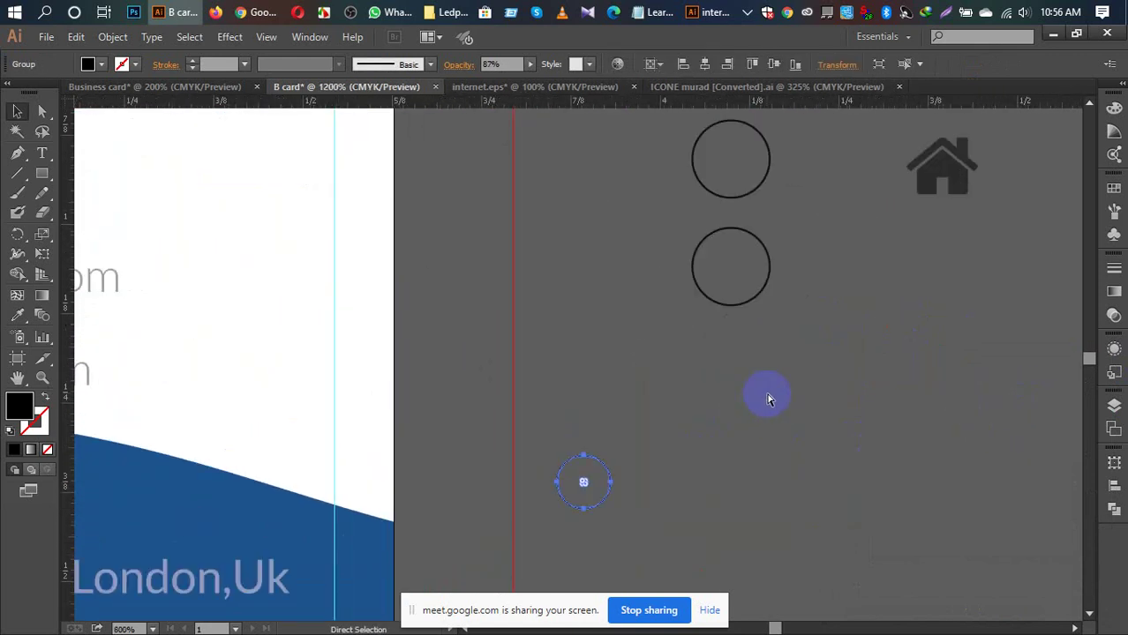
Step: Shrink the house icon and move it into the copied circle outline
drag(760, 395, 676, 379)
drag(951, 126, 538, 503)
drag(674, 399, 679, 239)
click(573, 276)
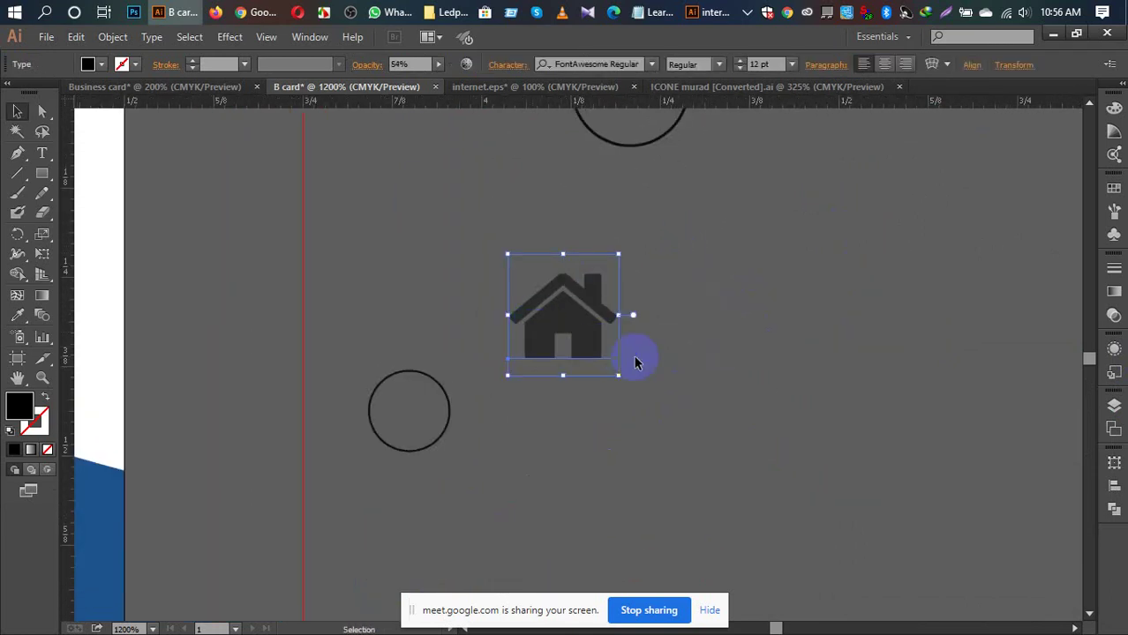
drag(618, 254, 600, 318)
click(565, 362)
drag(564, 361, 411, 417)
Step: Centre the house horizontally and vertically in the circle, aligning to the selection
click(541, 411)
drag(358, 350, 447, 454)
click(1112, 486)
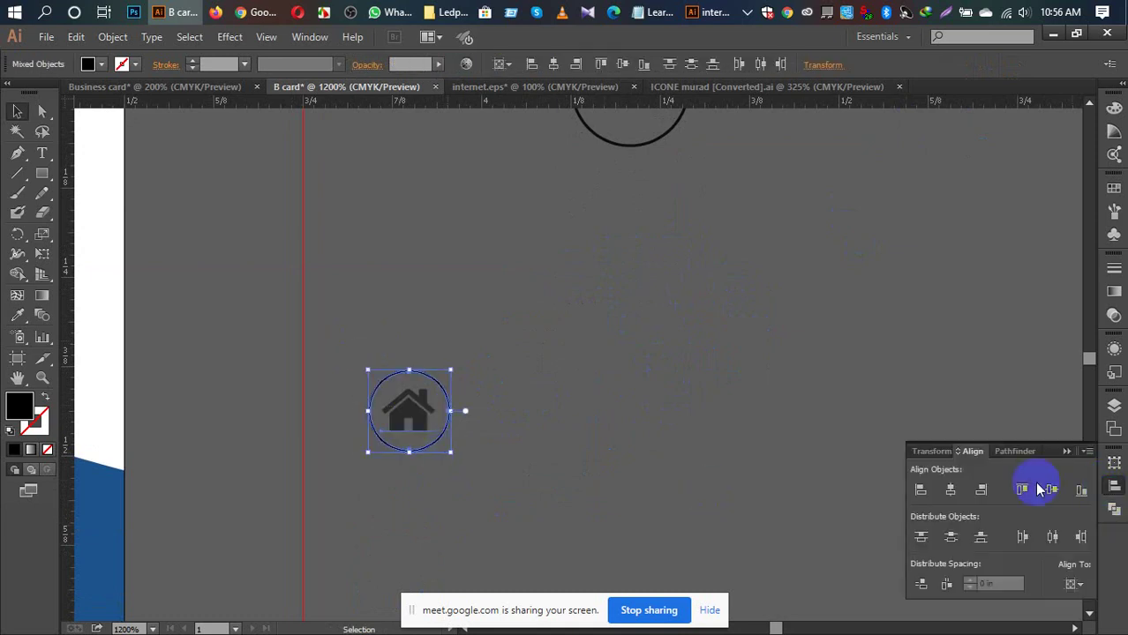
click(1070, 584)
click(1054, 567)
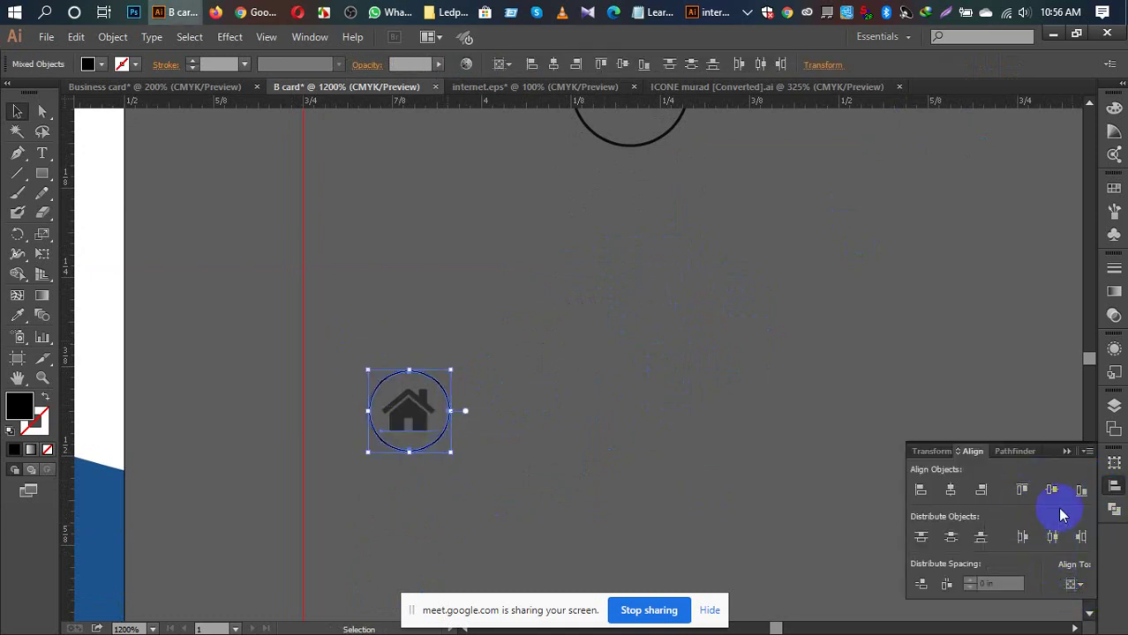
click(1022, 489)
click(951, 491)
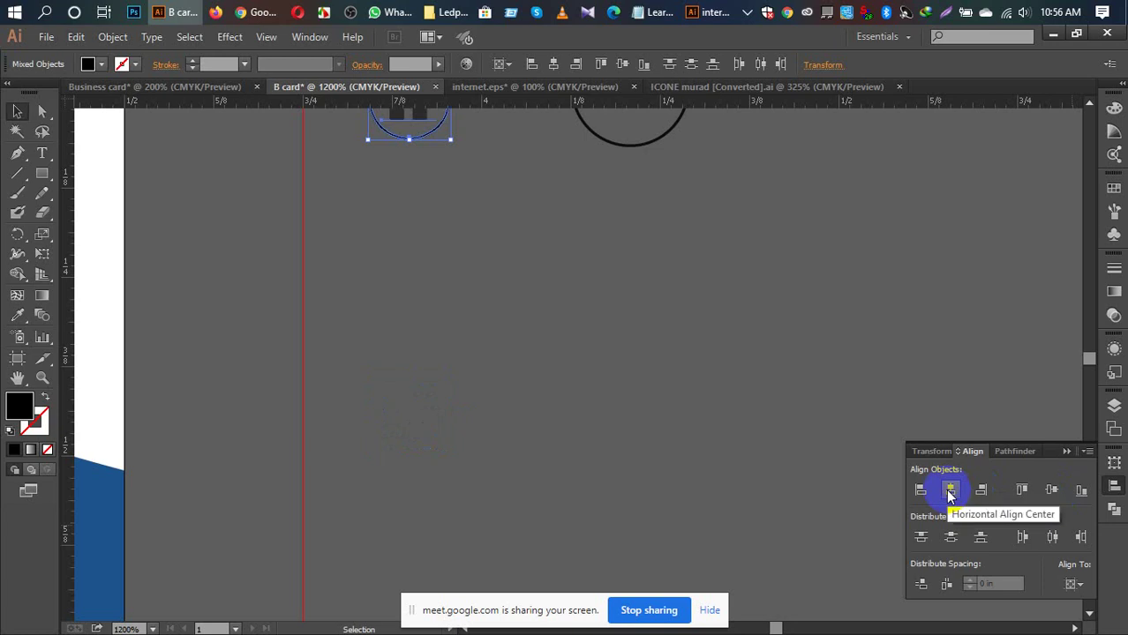
click(1074, 584)
click(1035, 533)
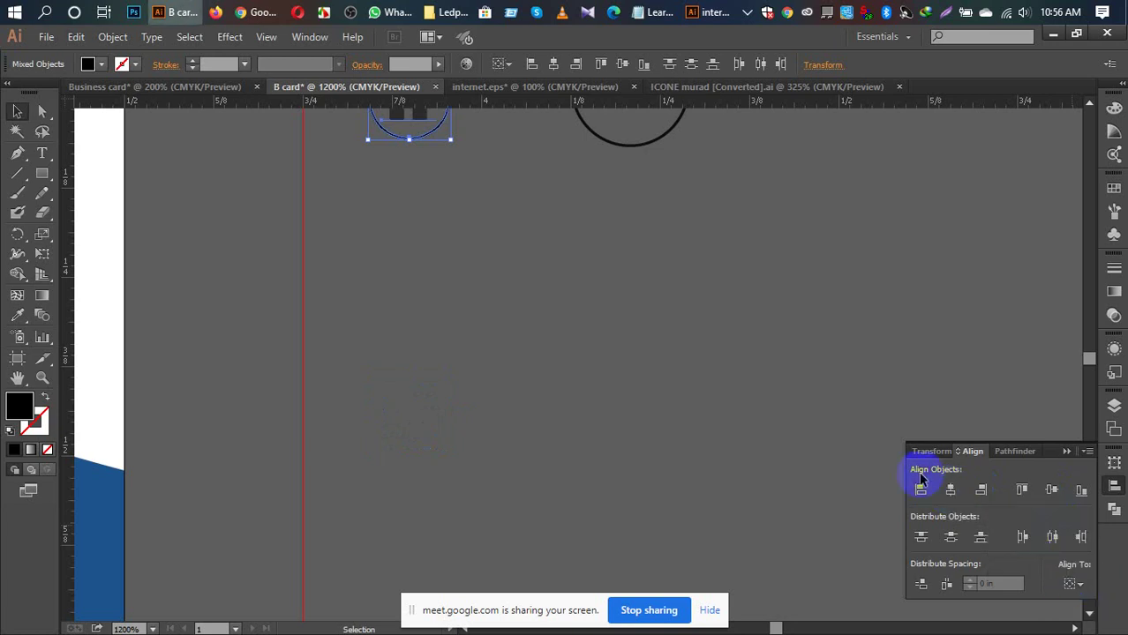
scroll(734, 371, up, 2)
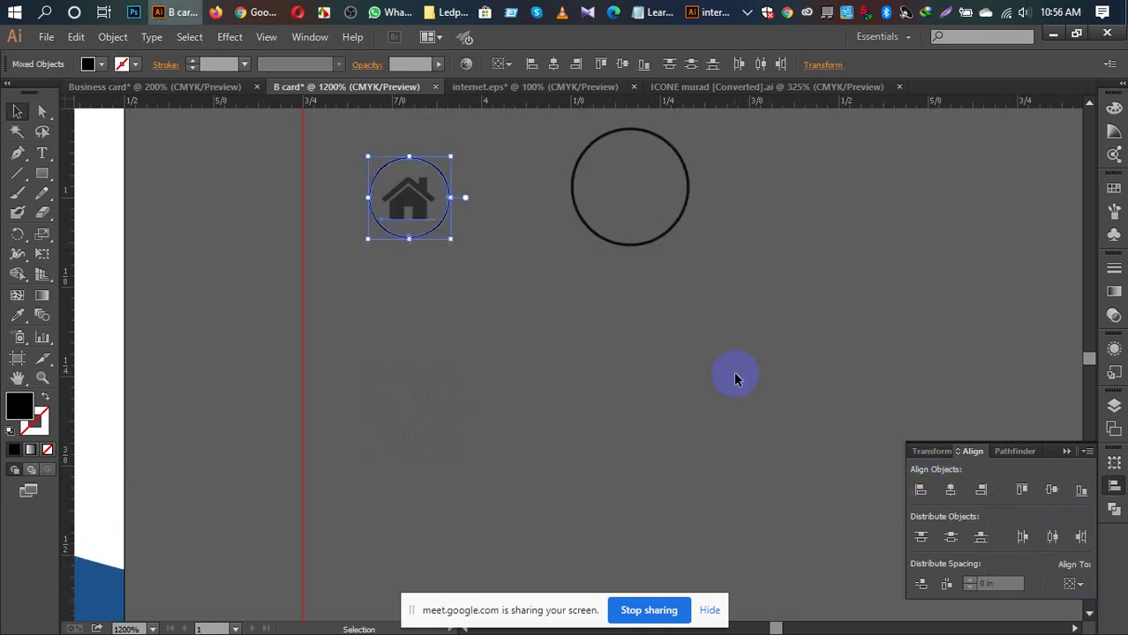
click(945, 492)
Step: Turn the house icon and its circle white using the Eyedropper
click(499, 330)
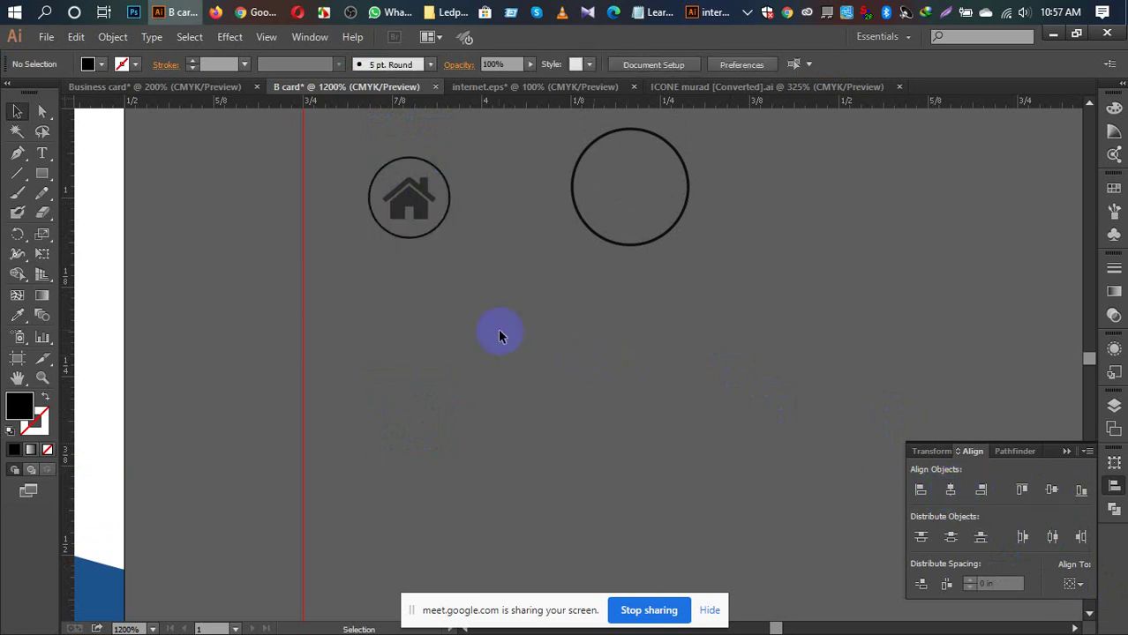
drag(473, 335, 649, 375)
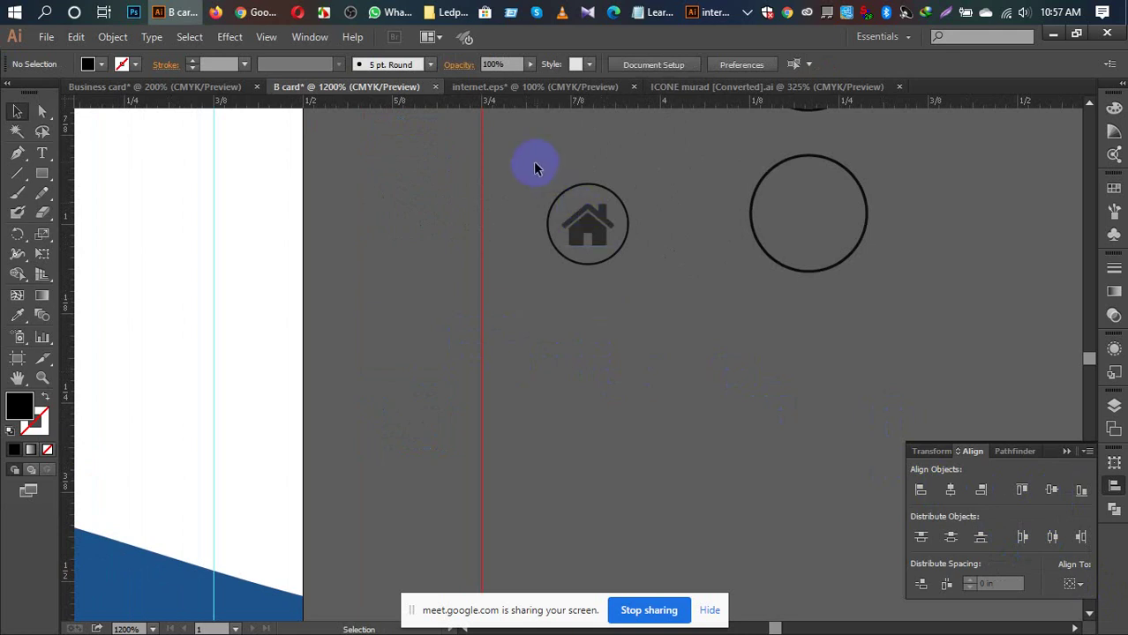
drag(534, 165, 632, 320)
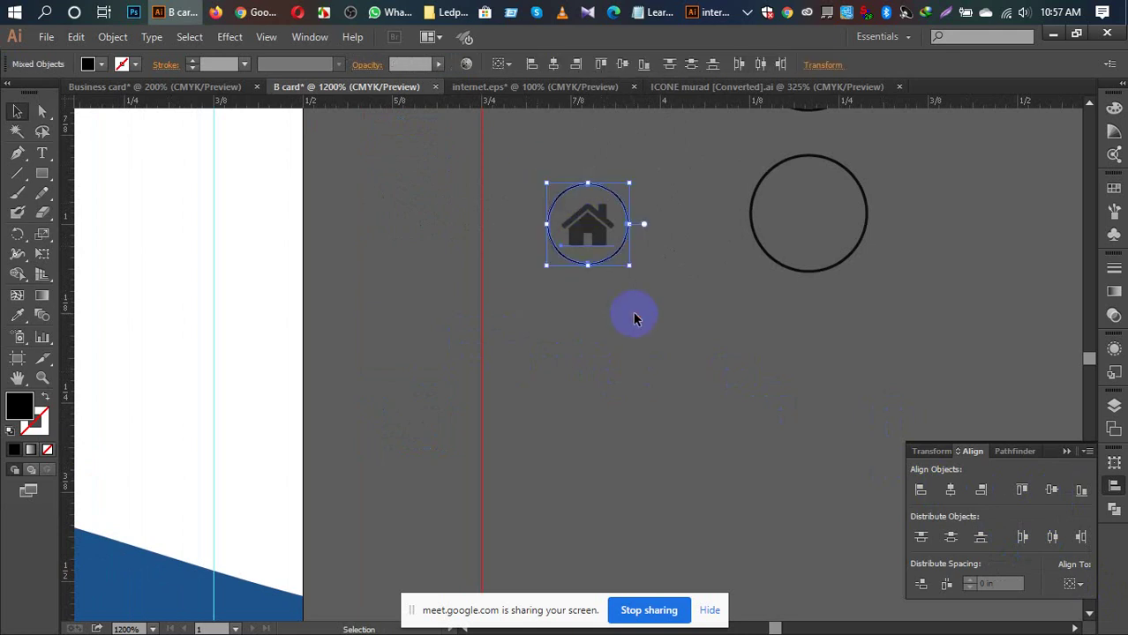
key(i)
click(195, 283)
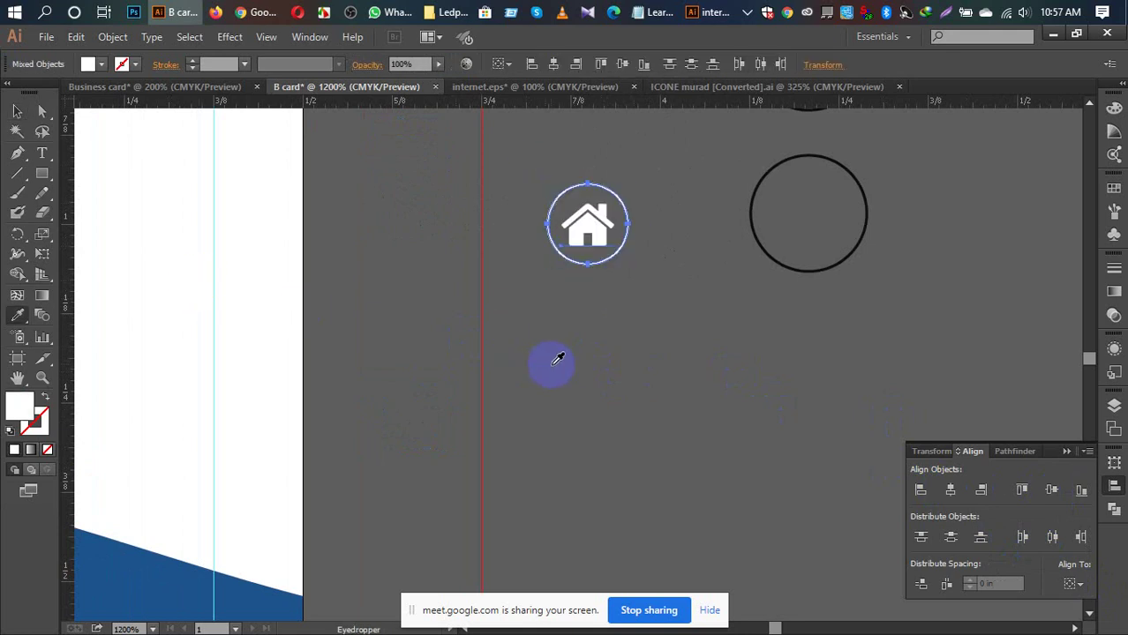
click(555, 369)
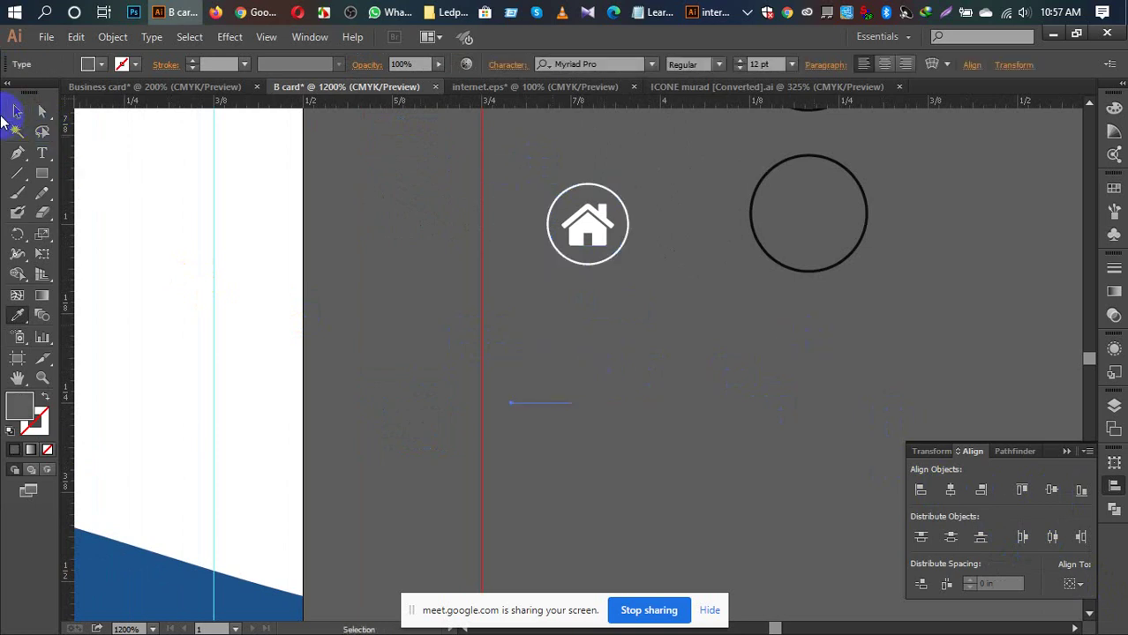
Step: Group the white house icon and circle into one home badge
click(17, 110)
click(646, 369)
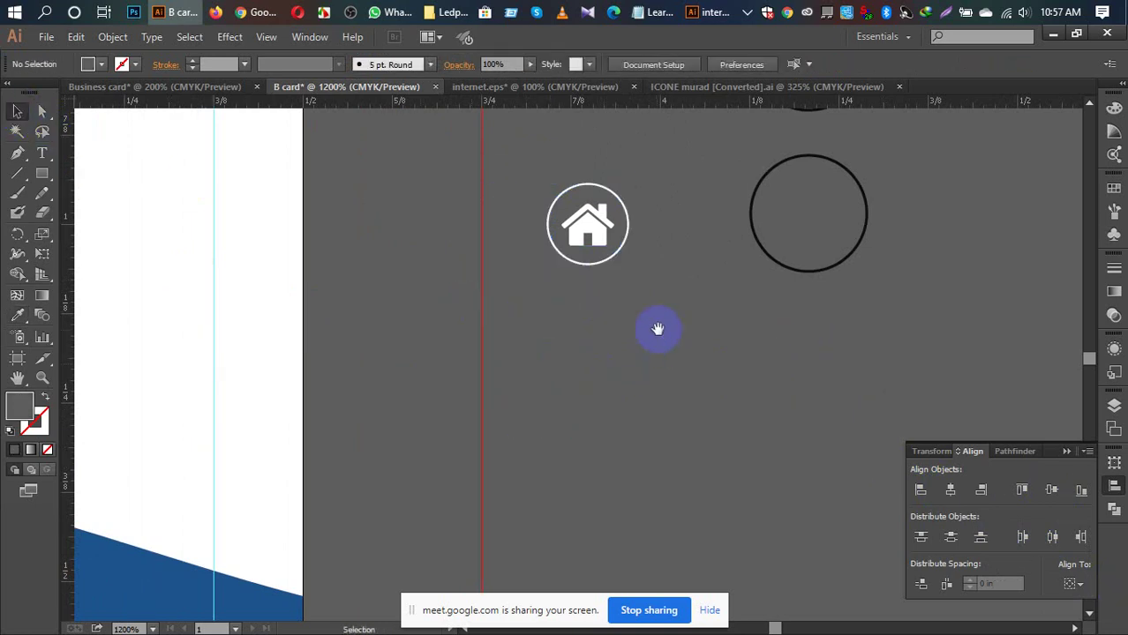
drag(656, 344, 731, 265)
drag(554, 152, 720, 230)
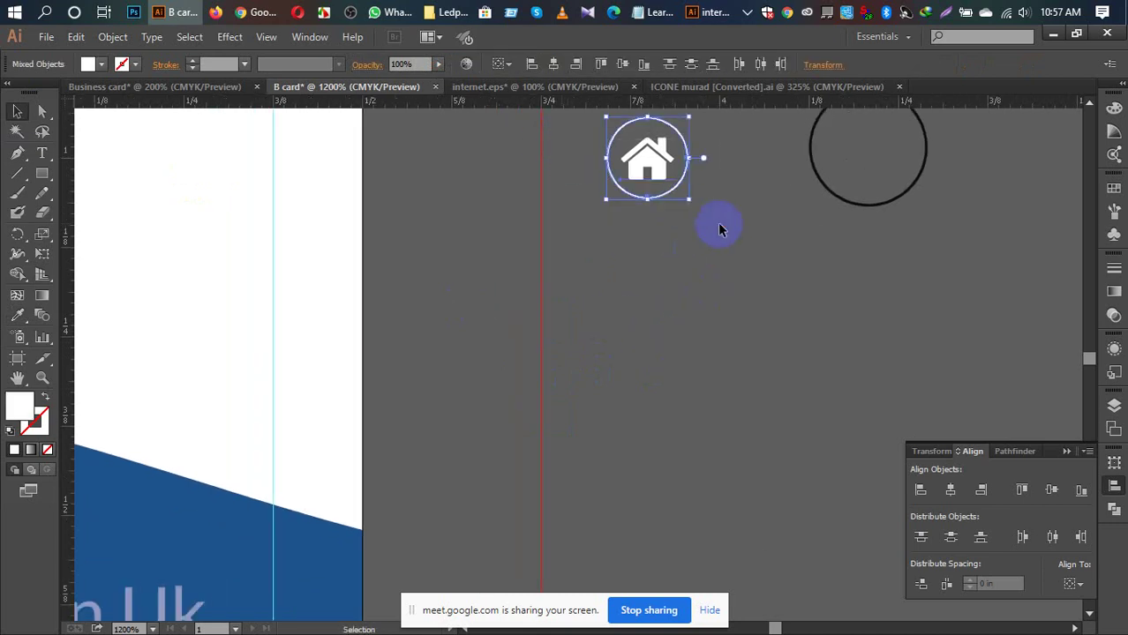
key(ctrl+g)
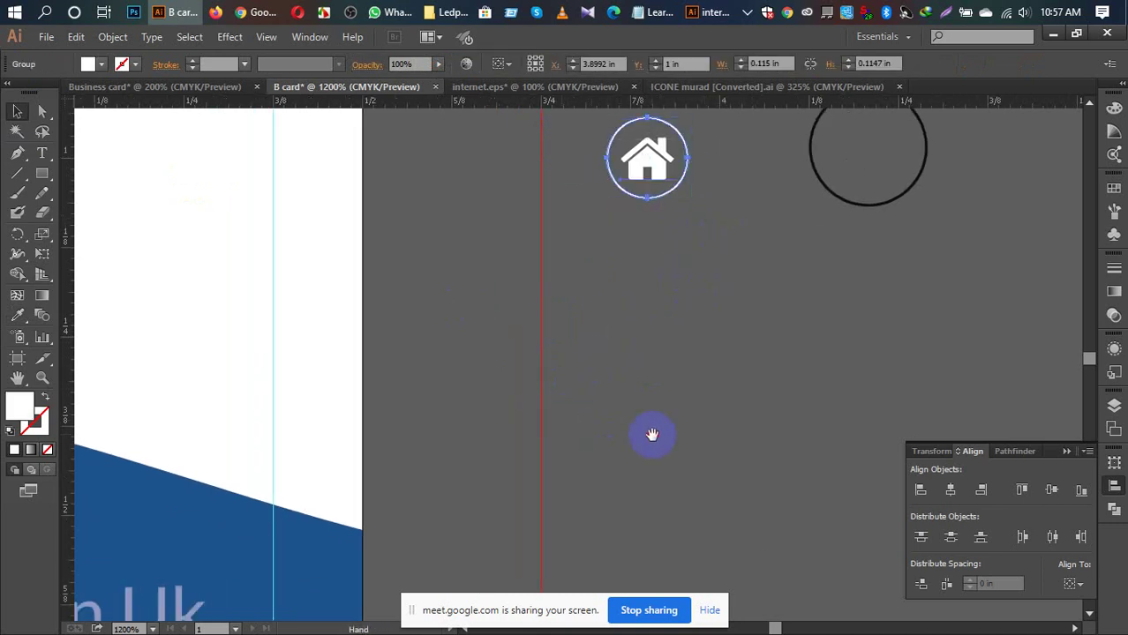
Step: Place the home badge on the card's blue band
drag(652, 433, 706, 344)
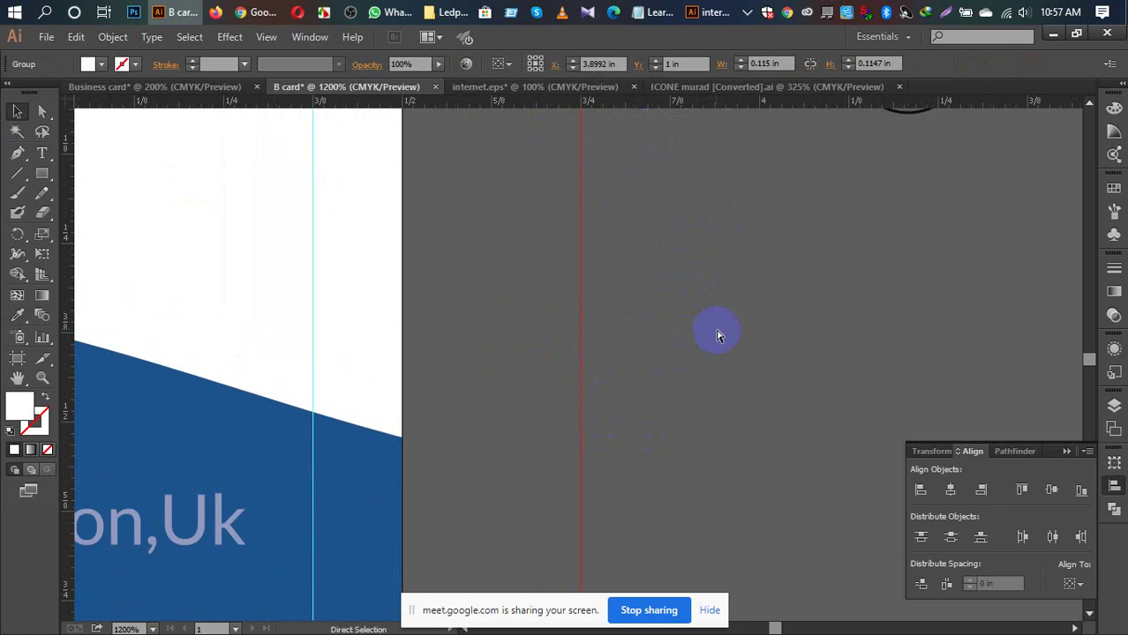
key(ctrl+minus)
key(ctrl+minus)
key(ctrl+minus)
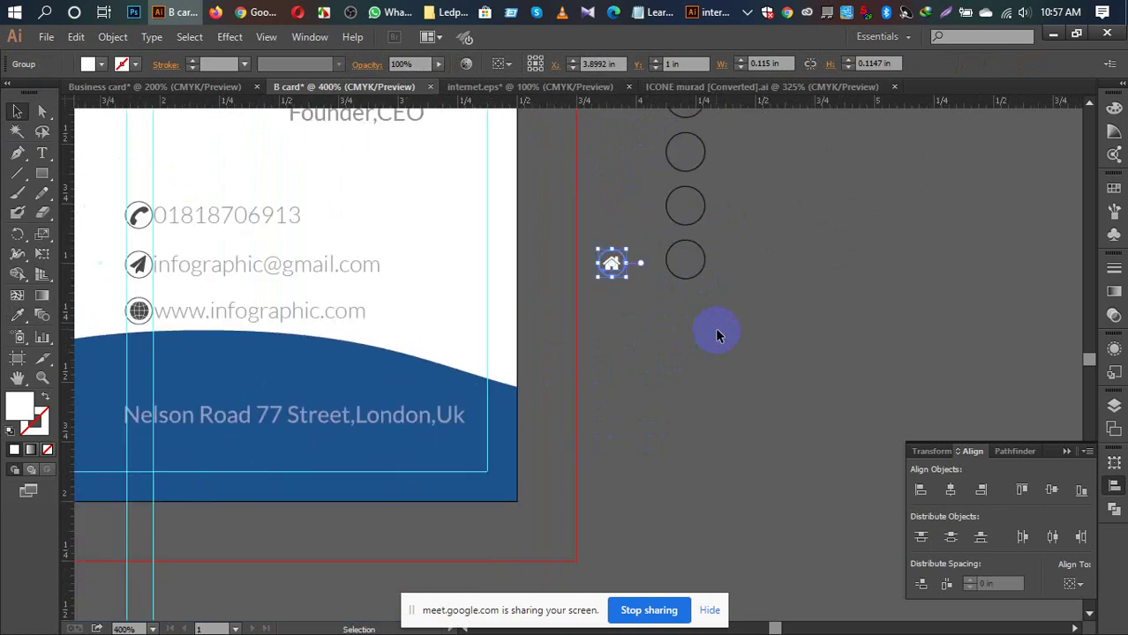
drag(717, 328, 951, 396)
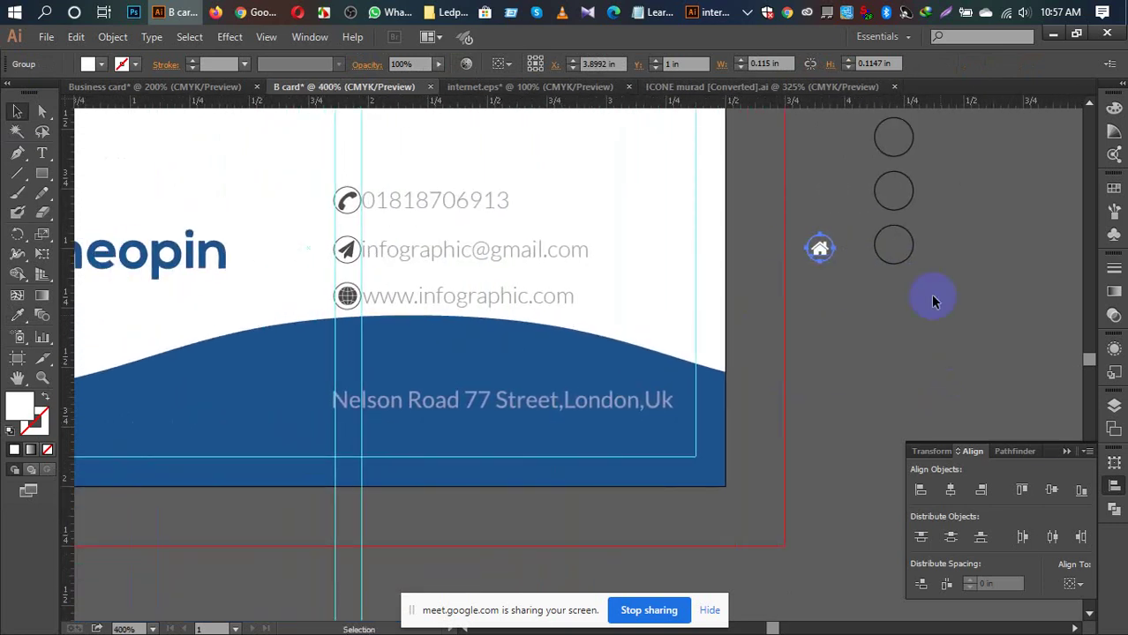
drag(819, 250, 182, 540)
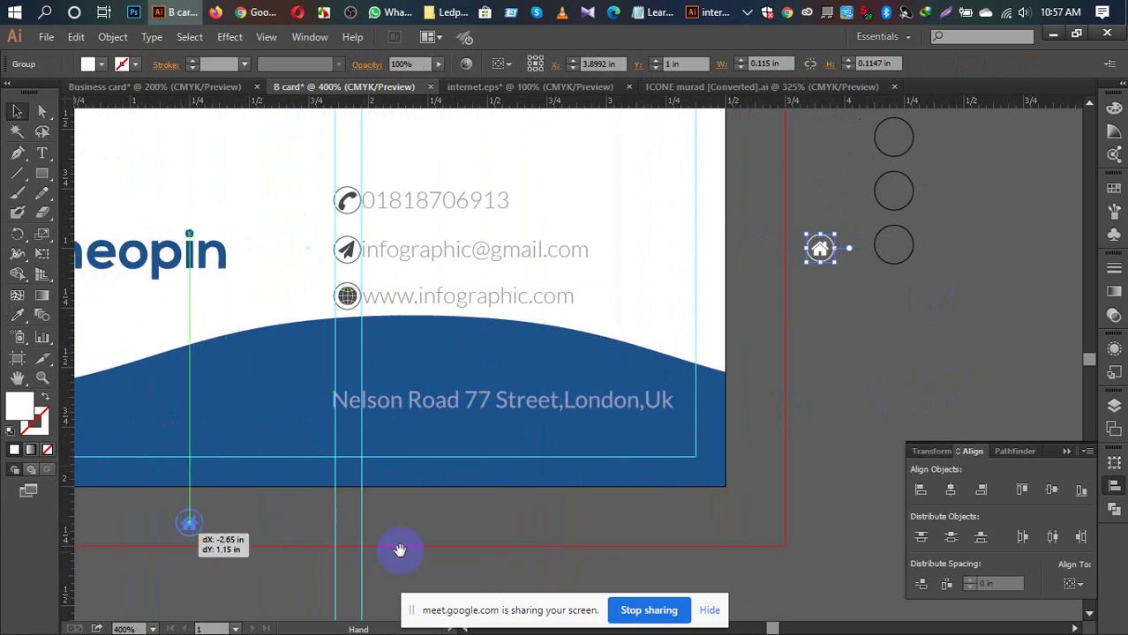
drag(468, 524, 697, 515)
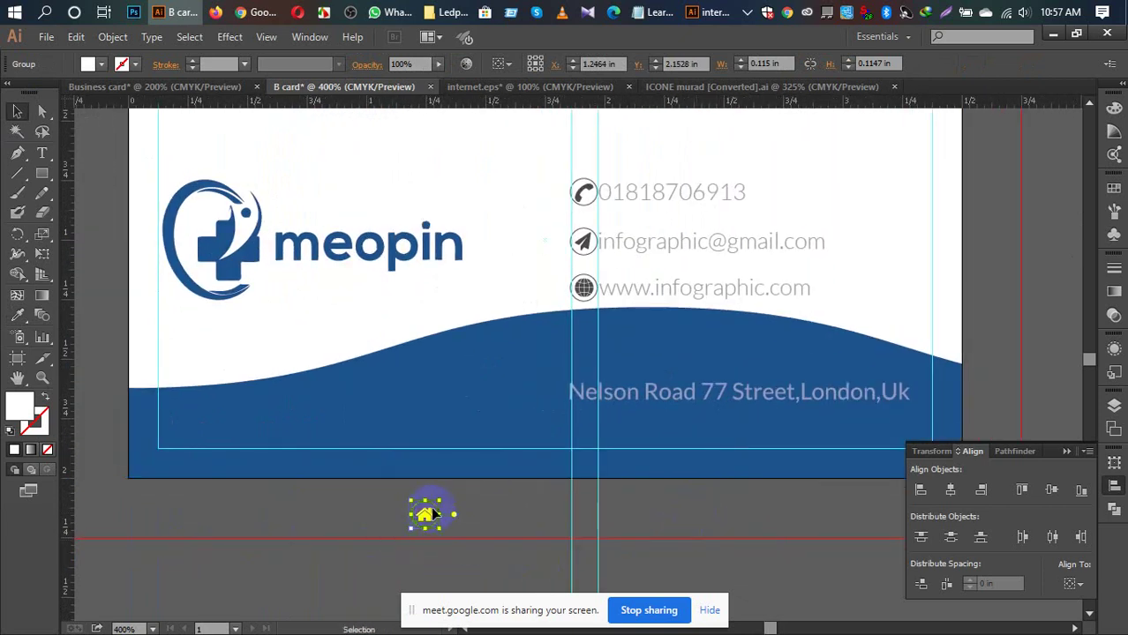
drag(426, 516, 190, 420)
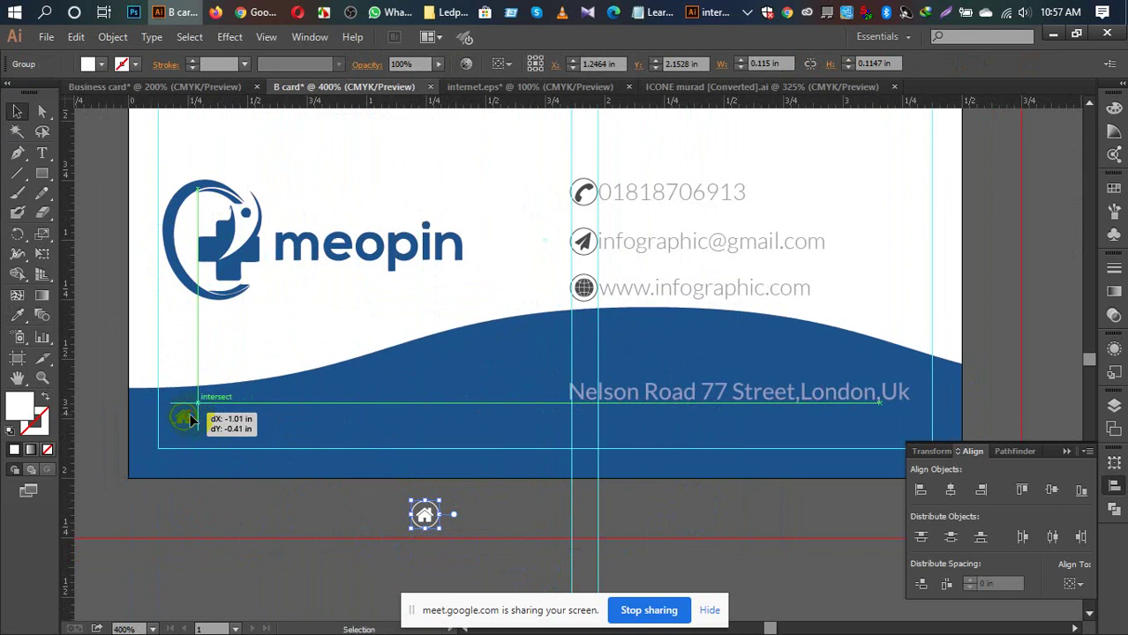
drag(190, 420, 190, 420)
Step: Move the address text group off the card, below it
click(256, 573)
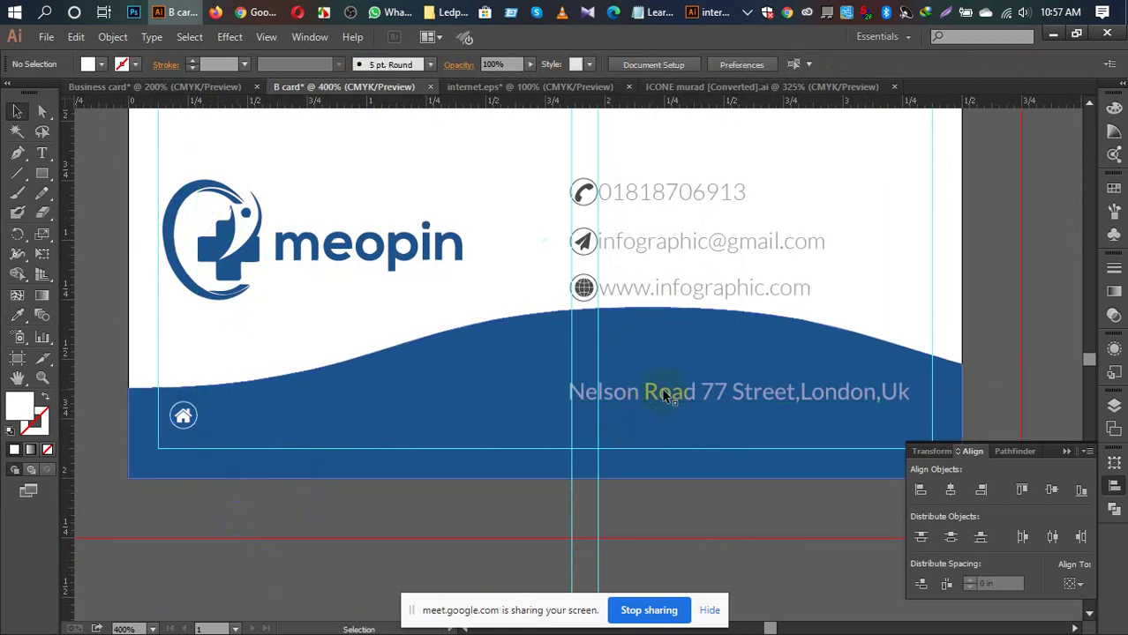
drag(663, 395, 671, 395)
scroll(679, 322, down, 2)
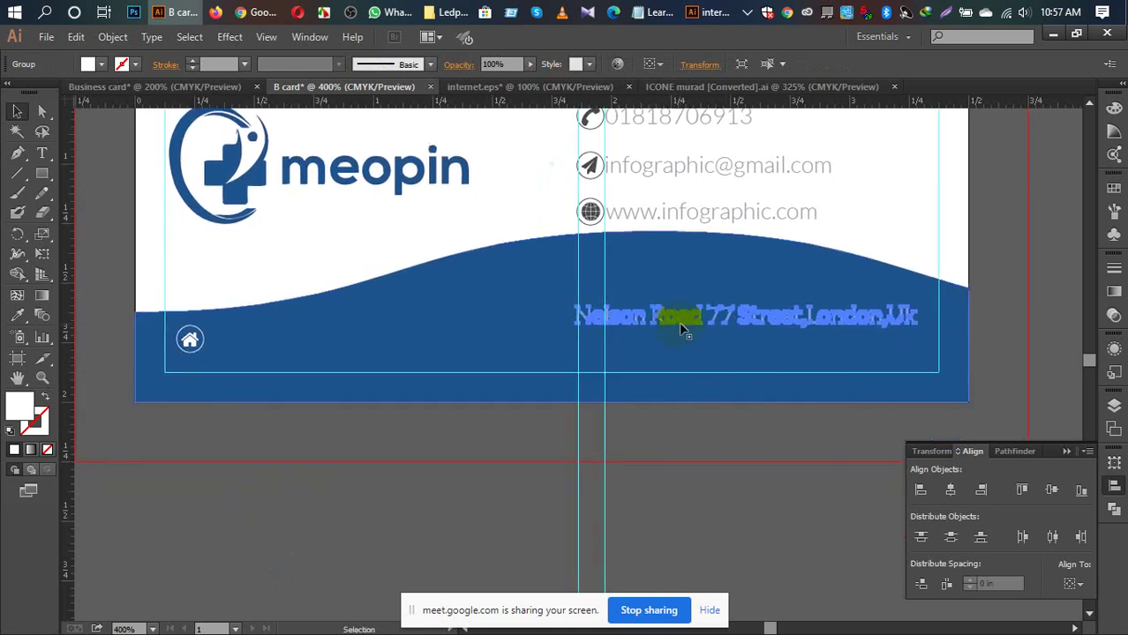
drag(678, 321, 292, 507)
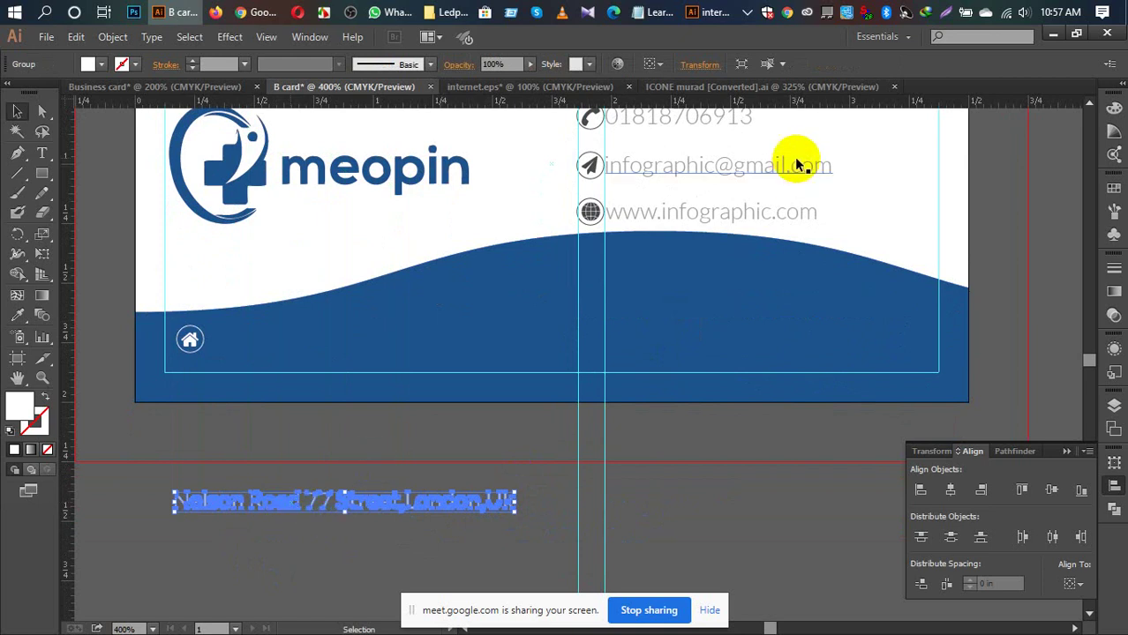
Step: Alt-drag a copy of the email text below the address line and fill it white (#ffffff)
click(729, 173)
drag(728, 173, 308, 549)
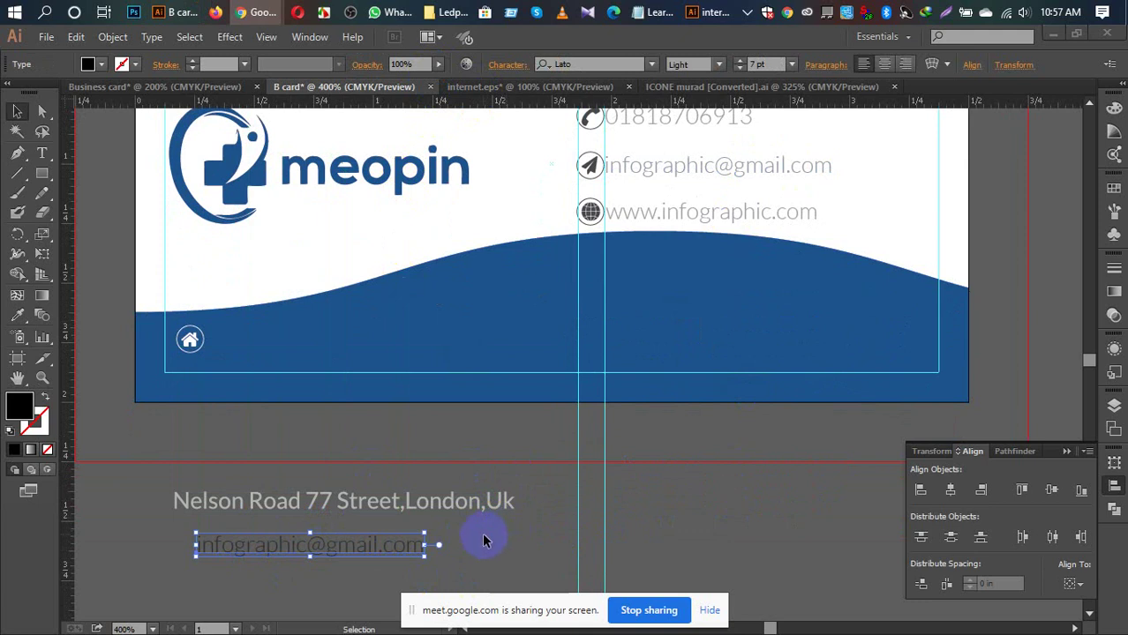
click(97, 63)
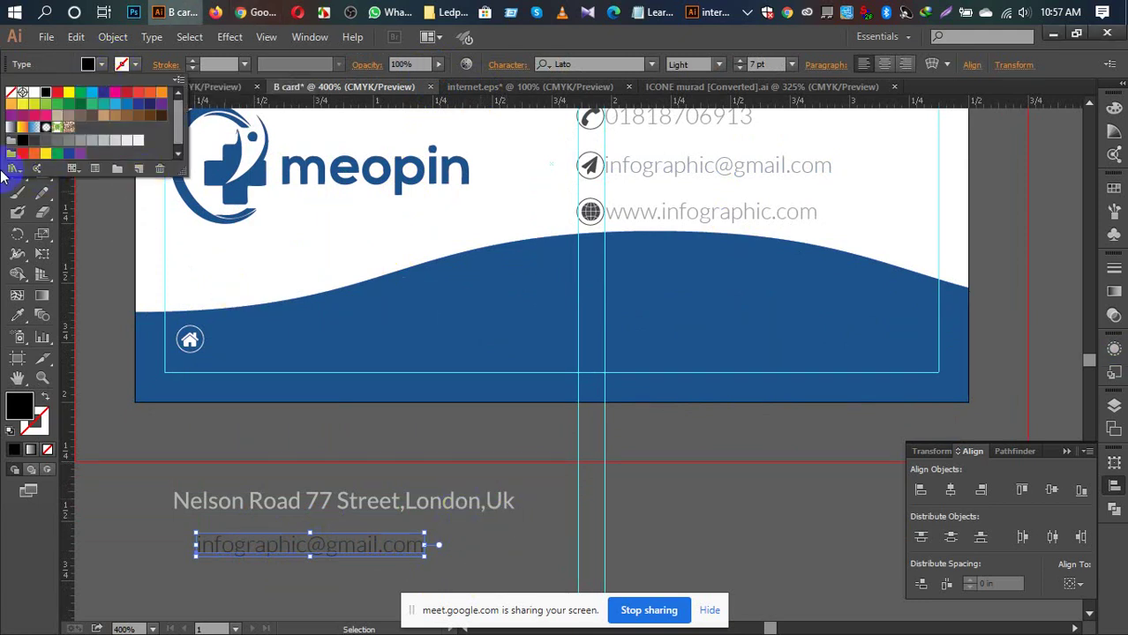
click(33, 92)
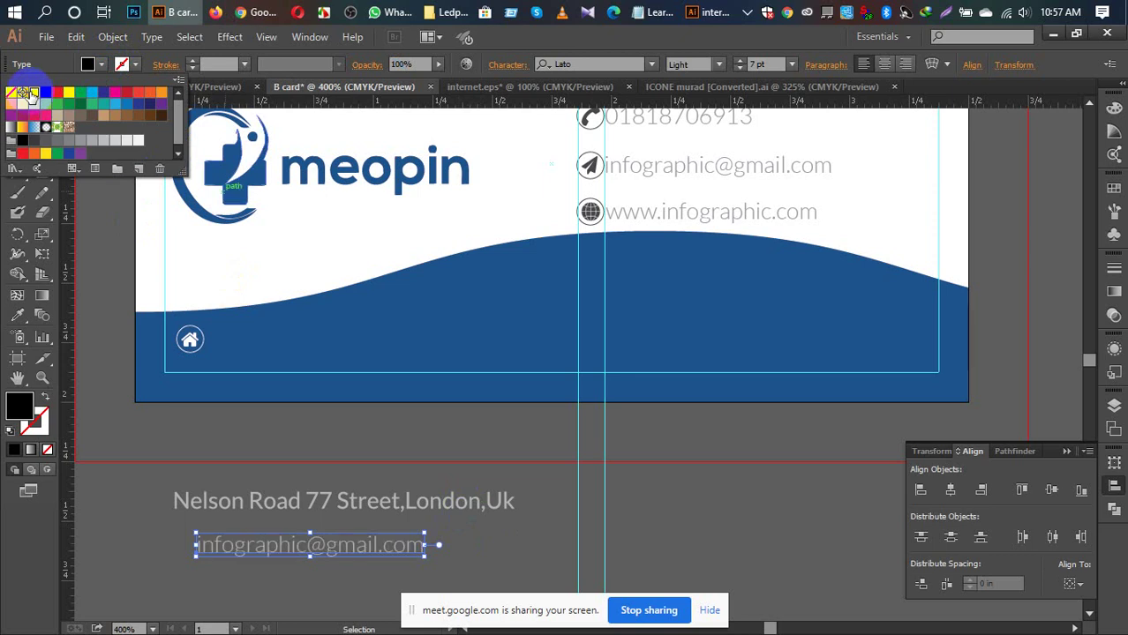
double_click(20, 404)
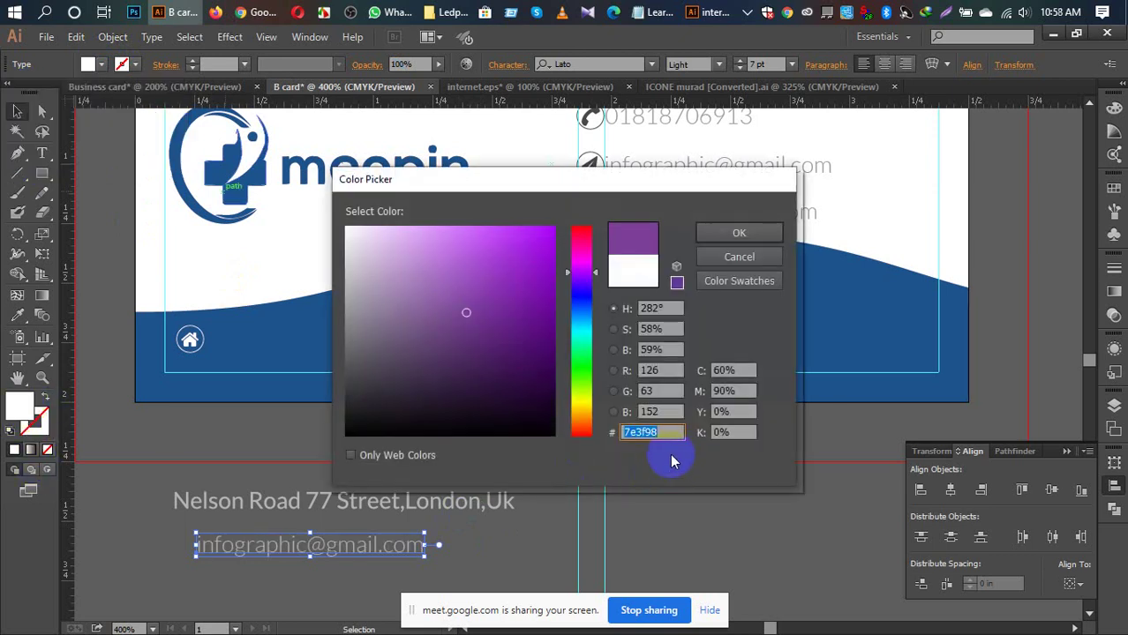
text(ffffff)
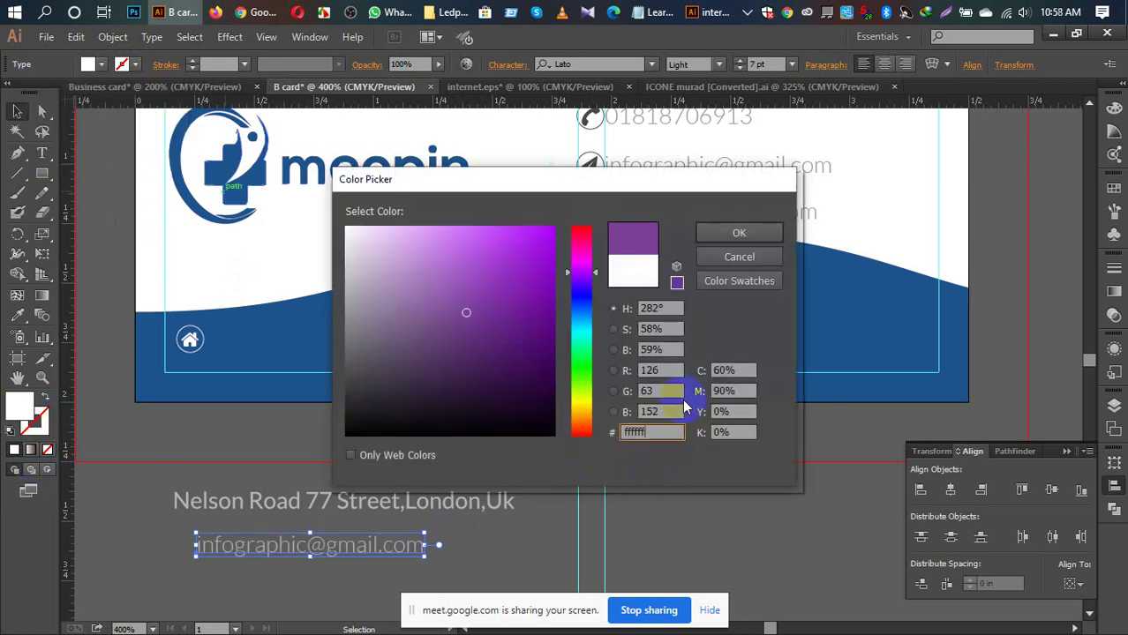
click(715, 231)
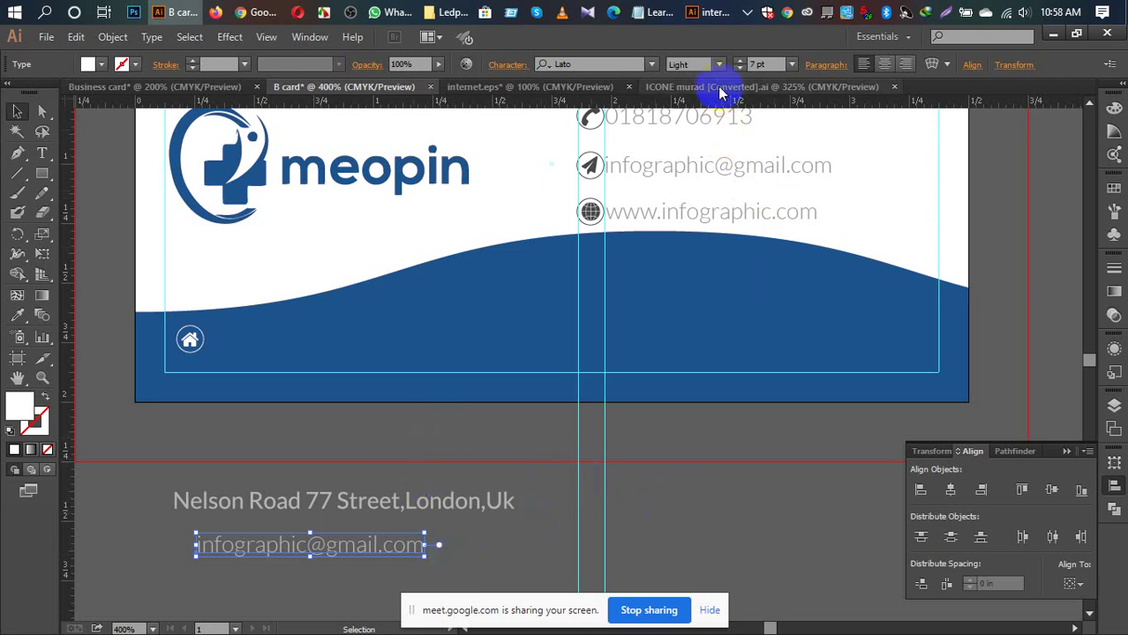
click(720, 66)
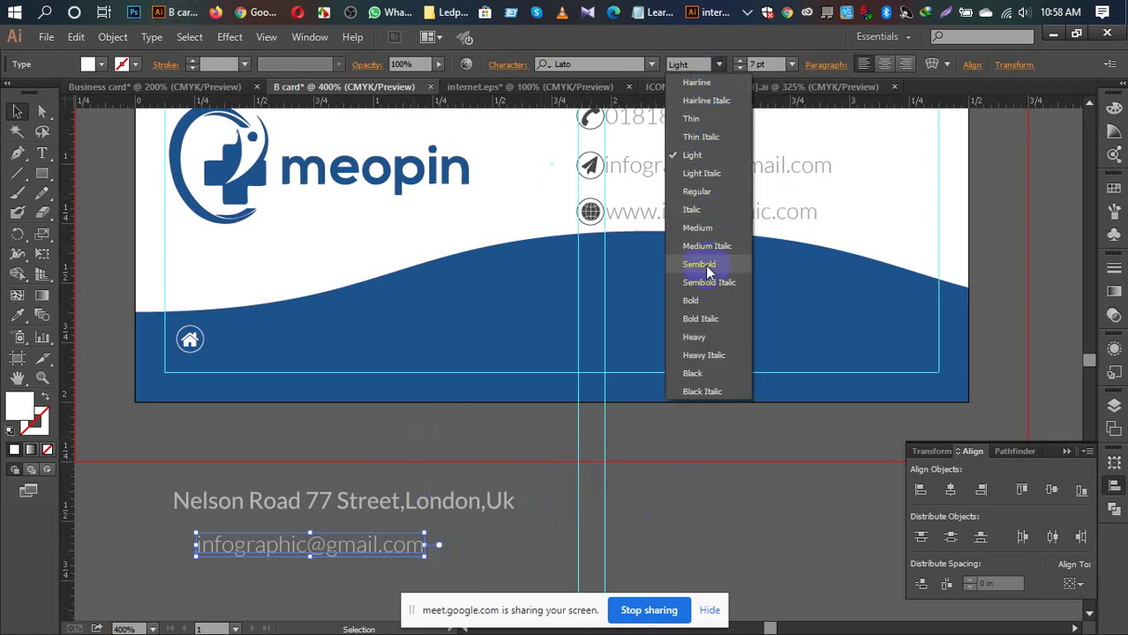
click(697, 190)
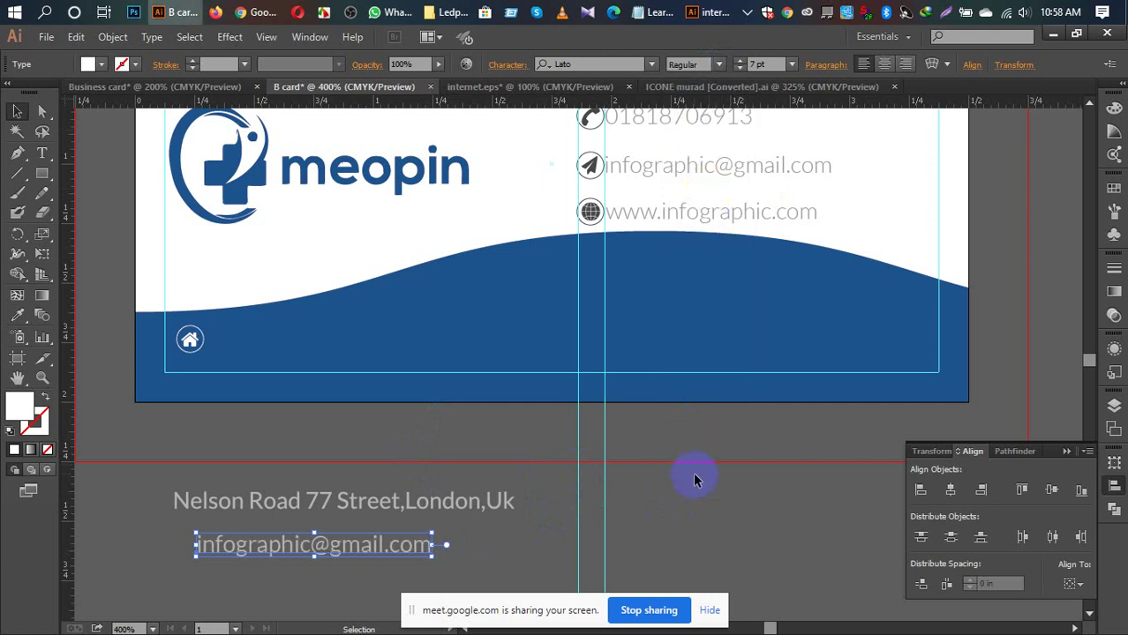
key(t)
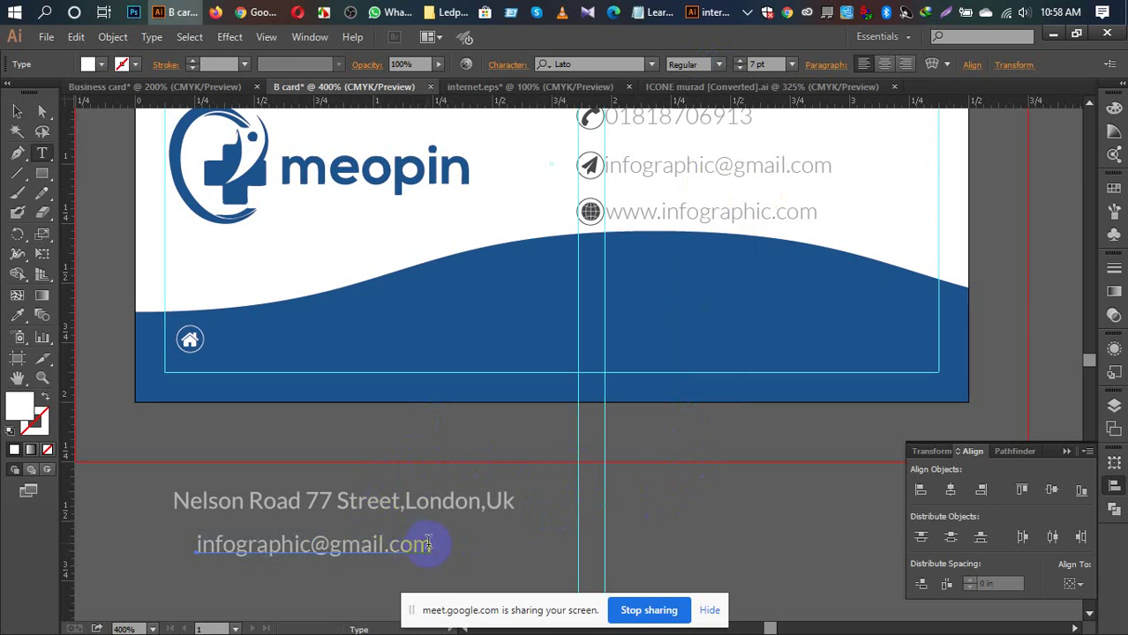
click(431, 545)
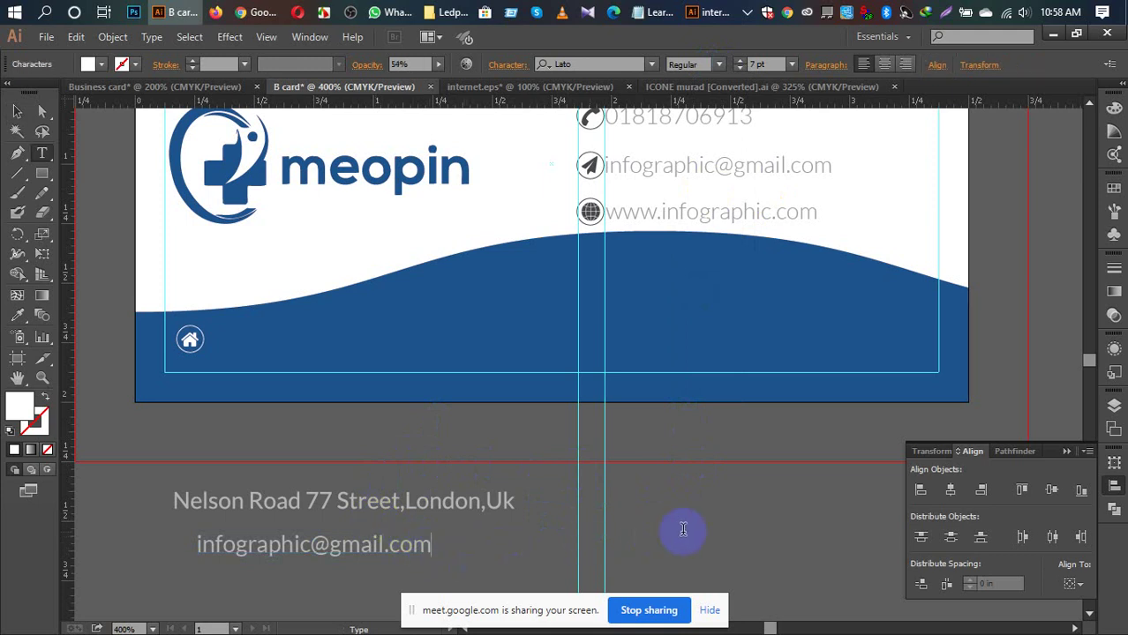
key(BackSpace)
key(BackSpace)
key(BackSpace)
key(BackSpace)
key(BackSpace)
key(BackSpace)
key(BackSpace)
key(BackSpace)
key(BackSpace)
key(BackSpace)
key(BackSpace)
key(BackSpace)
key(BackSpace)
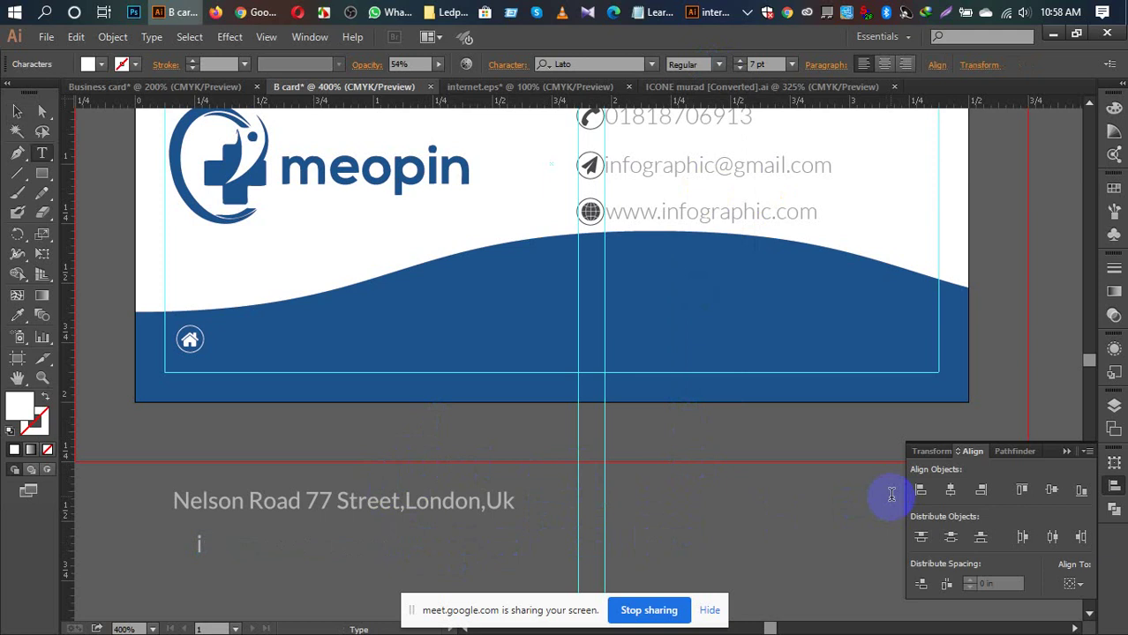
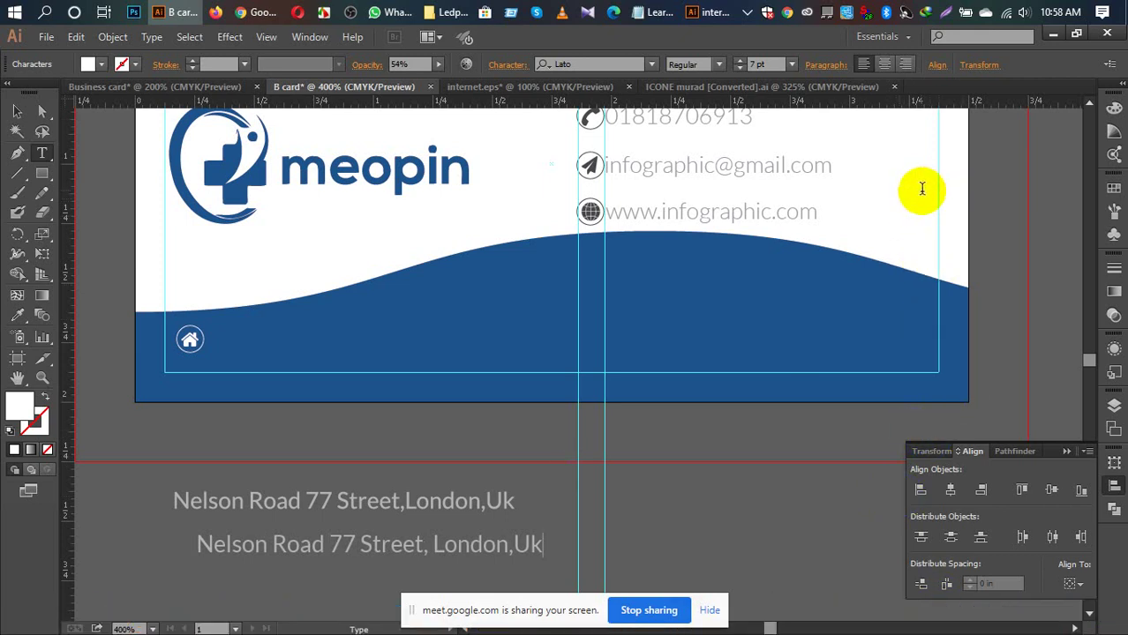
Step: Set the new address text's opacity to 100%
click(15, 112)
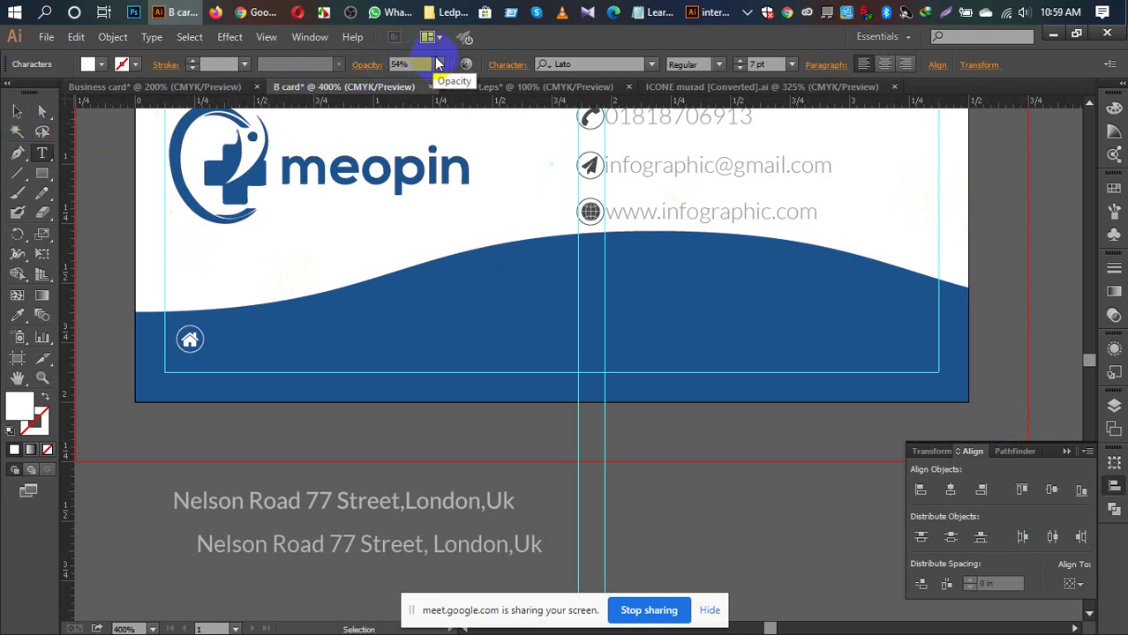
drag(438, 65, 449, 89)
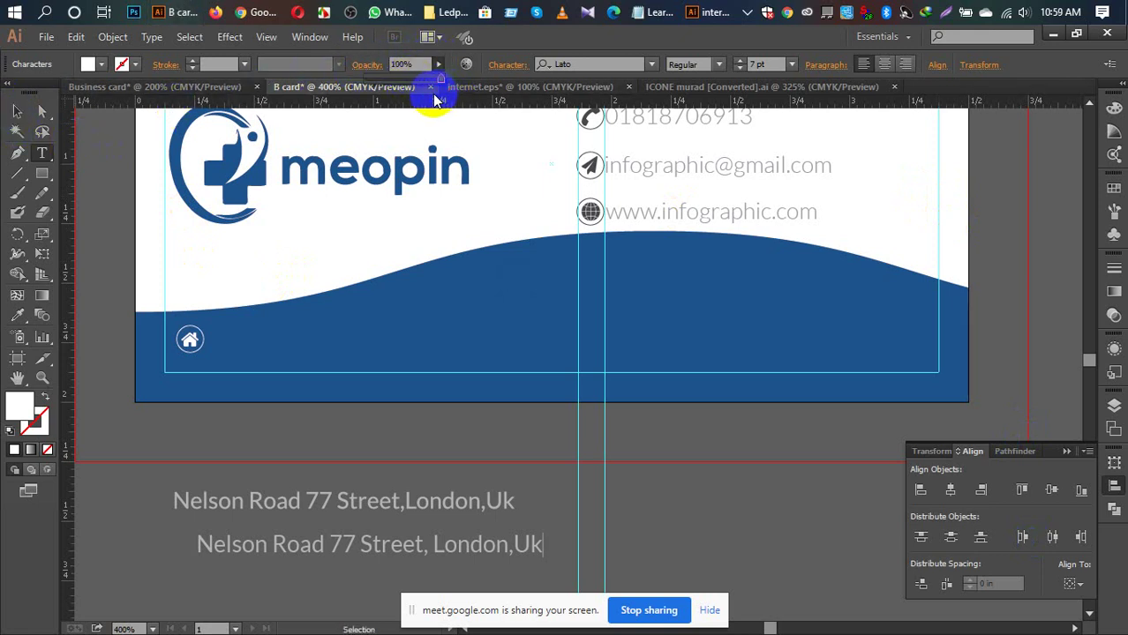
click(19, 114)
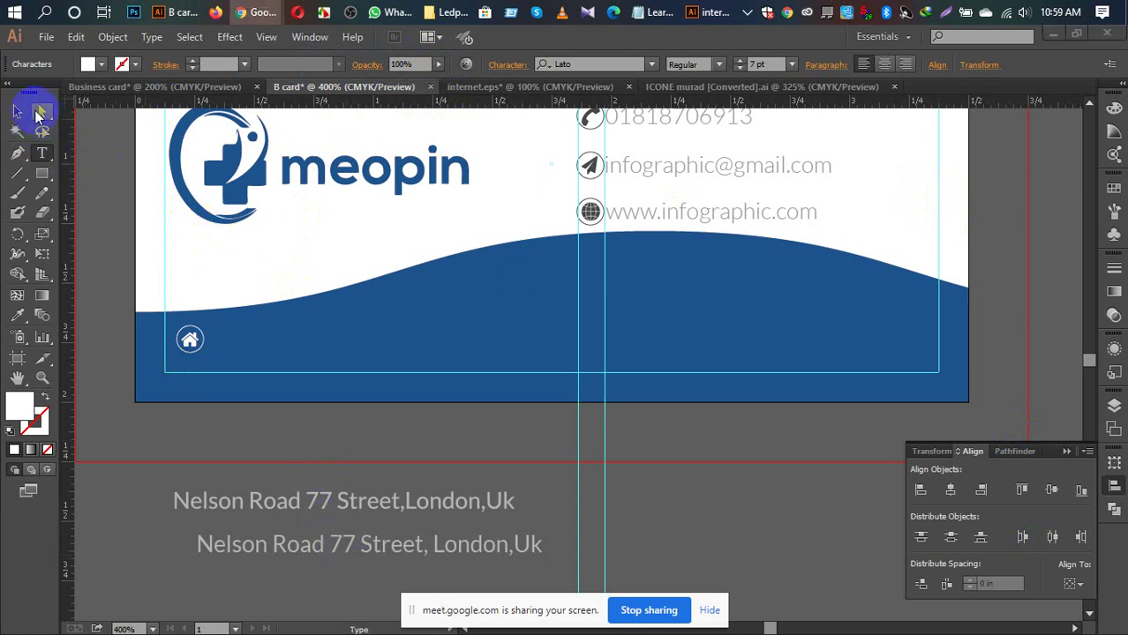
click(20, 112)
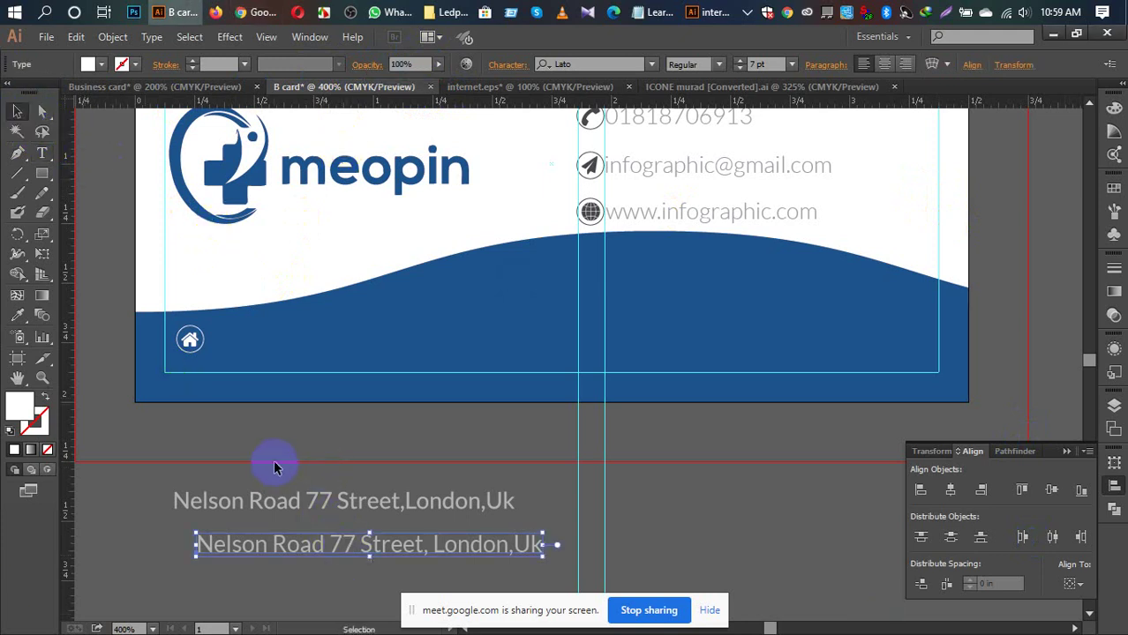
Step: Move the new address onto the blue band, delete the old address, and bring the new one to front
drag(371, 551, 385, 336)
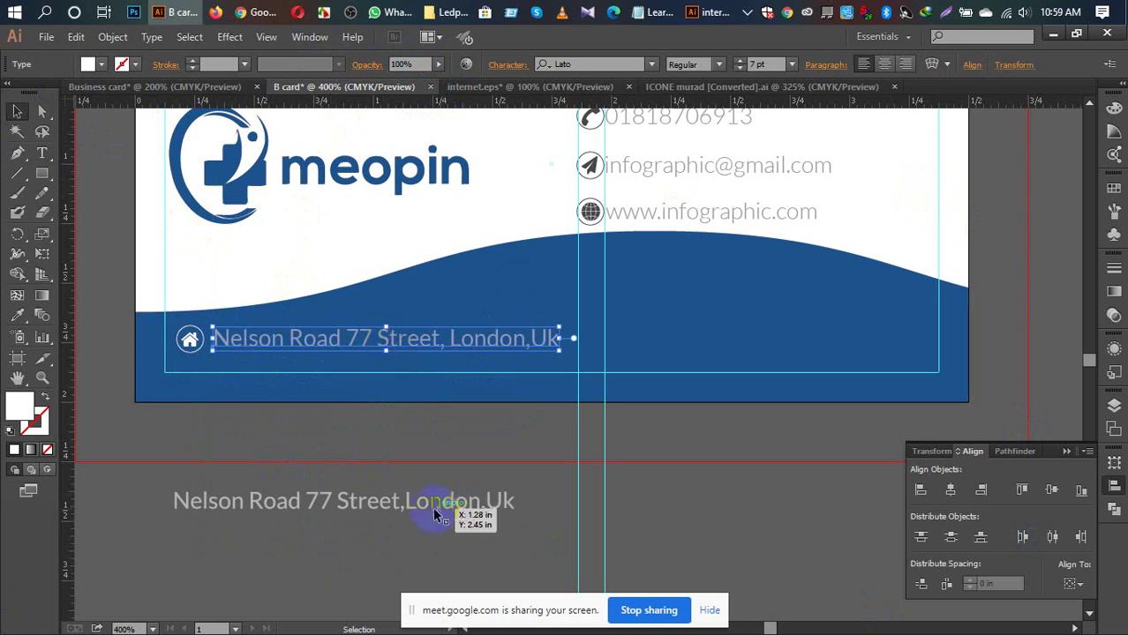
click(403, 503)
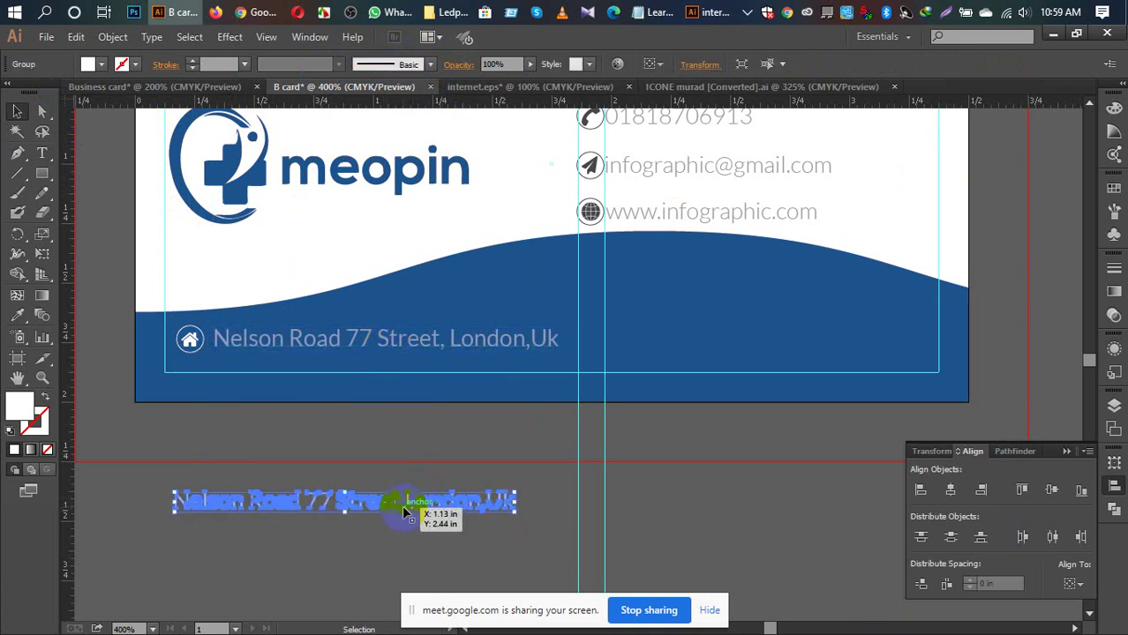
key(Delete)
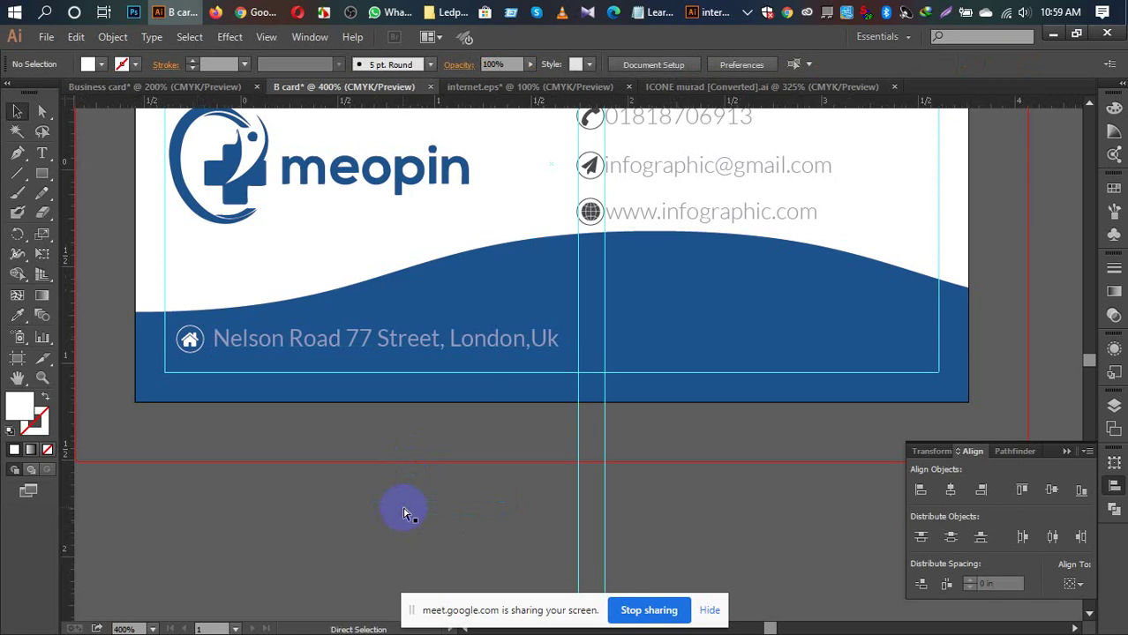
key(ctrl+0)
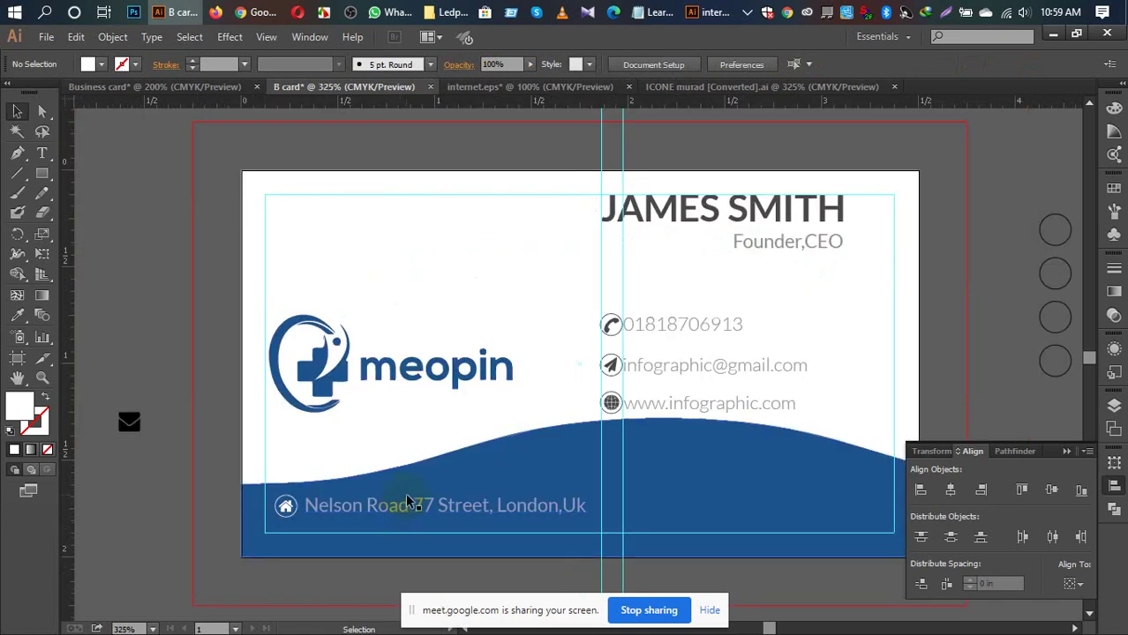
key(ctrl+plus)
key(ctrl+plus)
key(ctrl+plus)
key(ctrl+plus)
key(ctrl+plus)
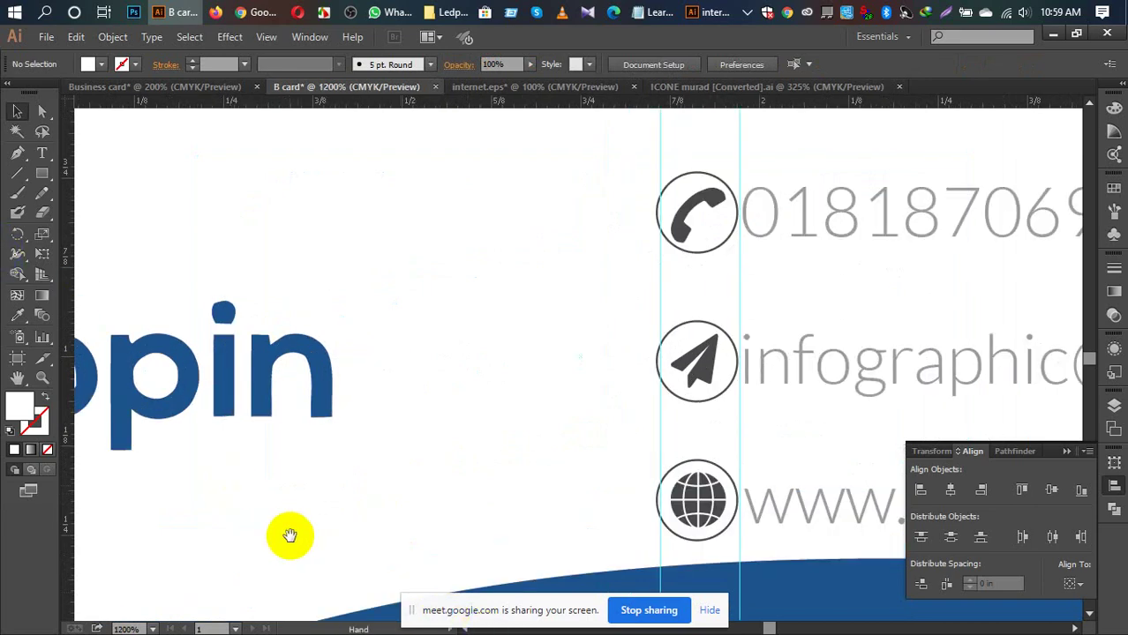
drag(290, 534, 461, 130)
drag(473, 299, 551, 209)
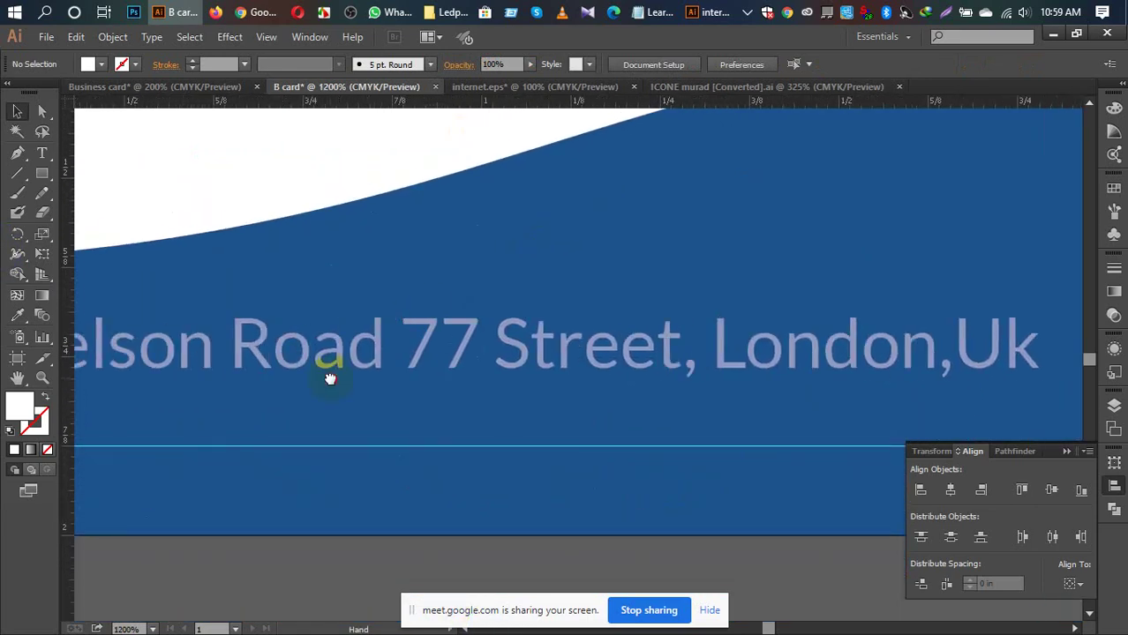
drag(327, 370, 494, 381)
click(362, 344)
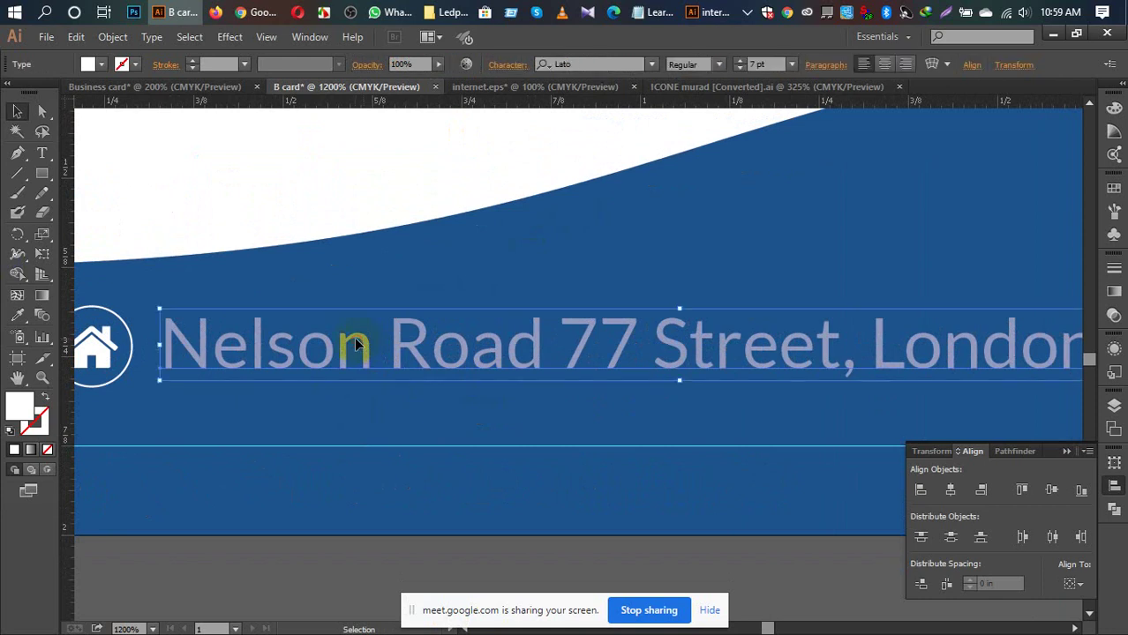
right_click(355, 338)
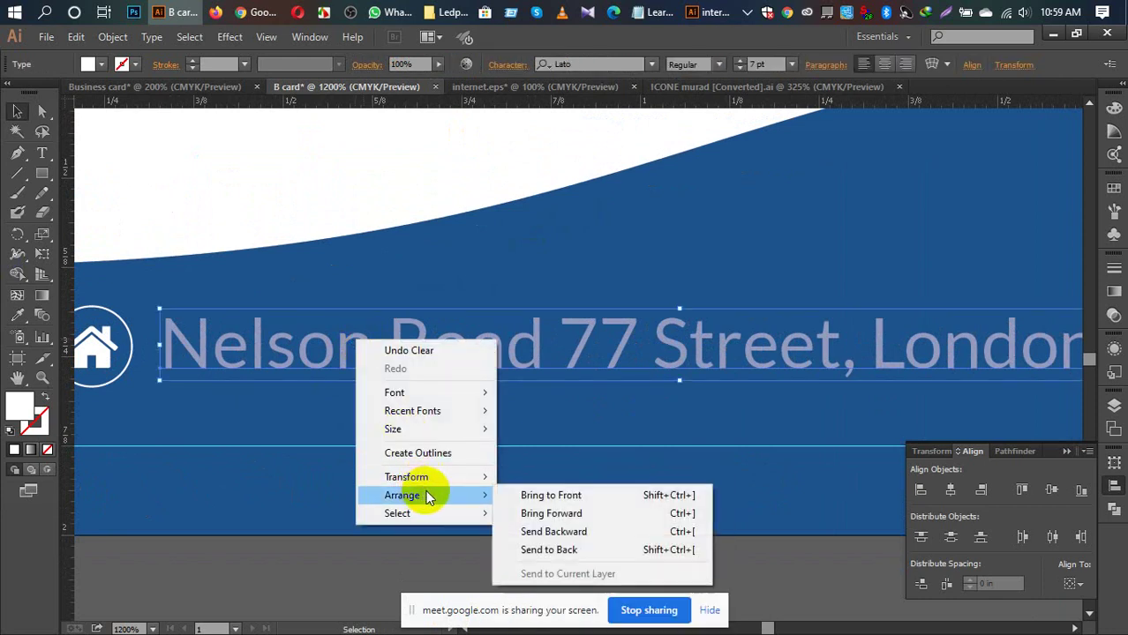
mouse_move(483, 481)
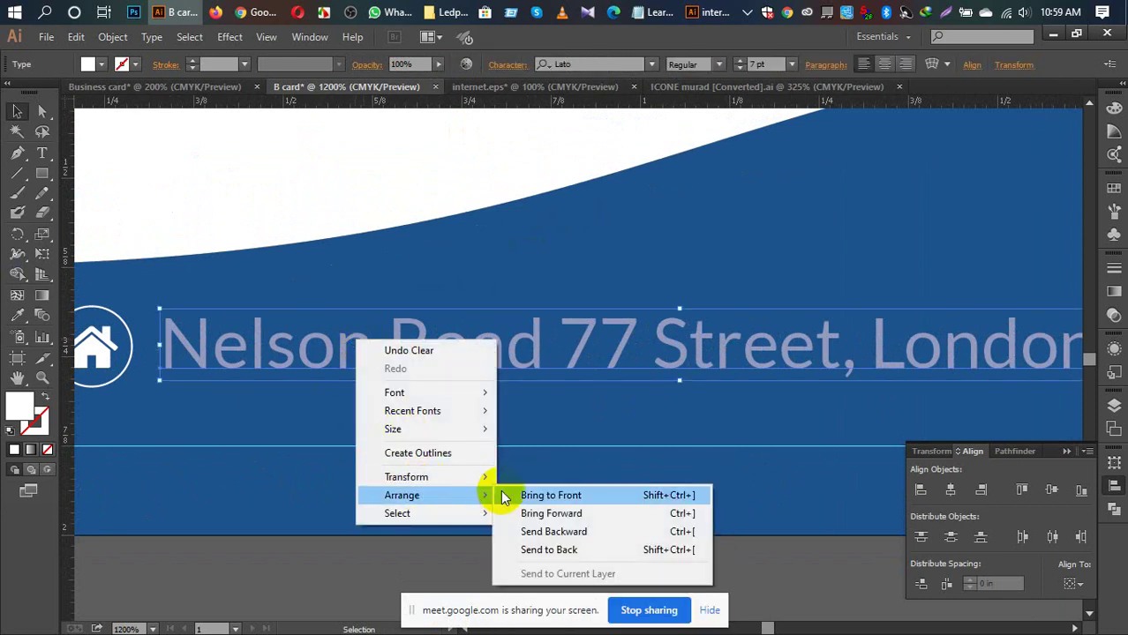
click(501, 490)
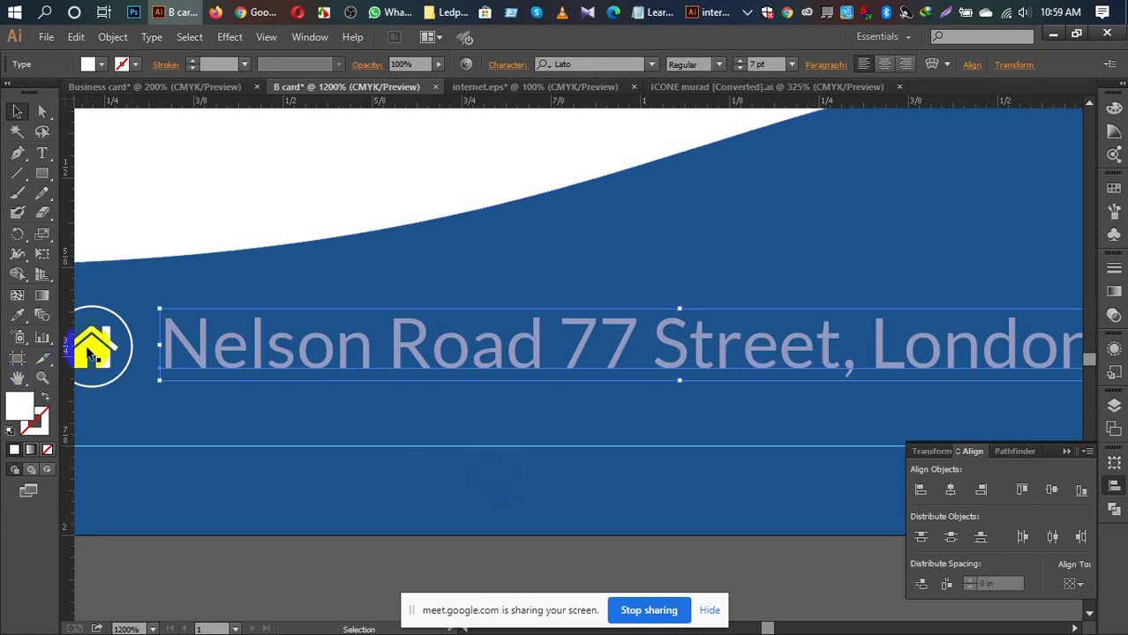
Step: Vertically centre the house icon and address text using Align To Key Object
key(space)
drag(225, 365, 271, 367)
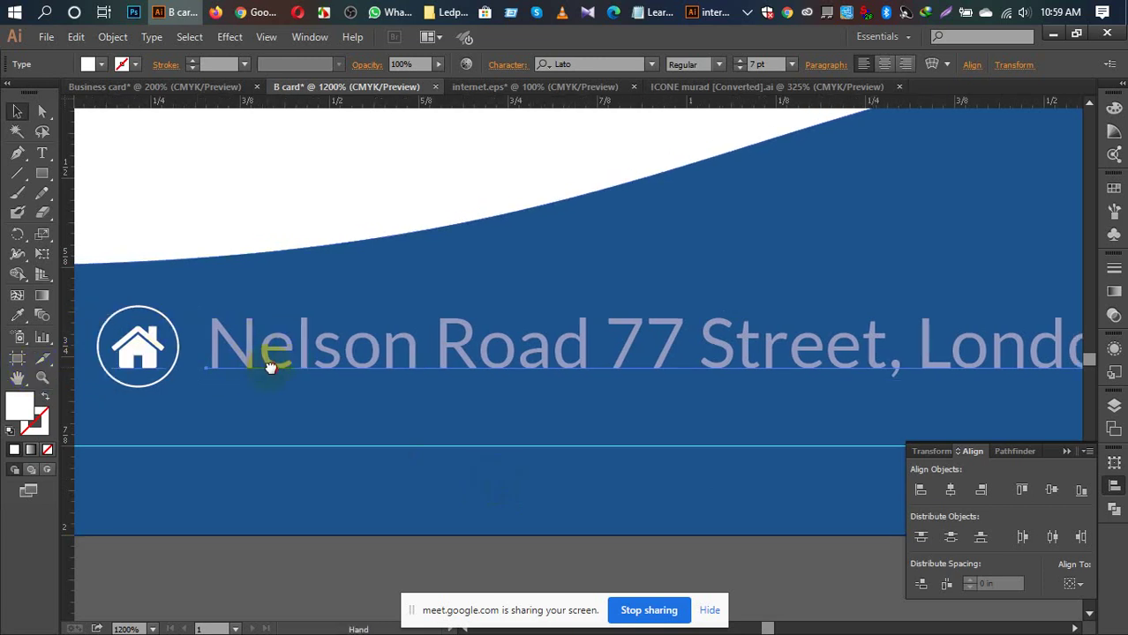
shift+click(139, 362)
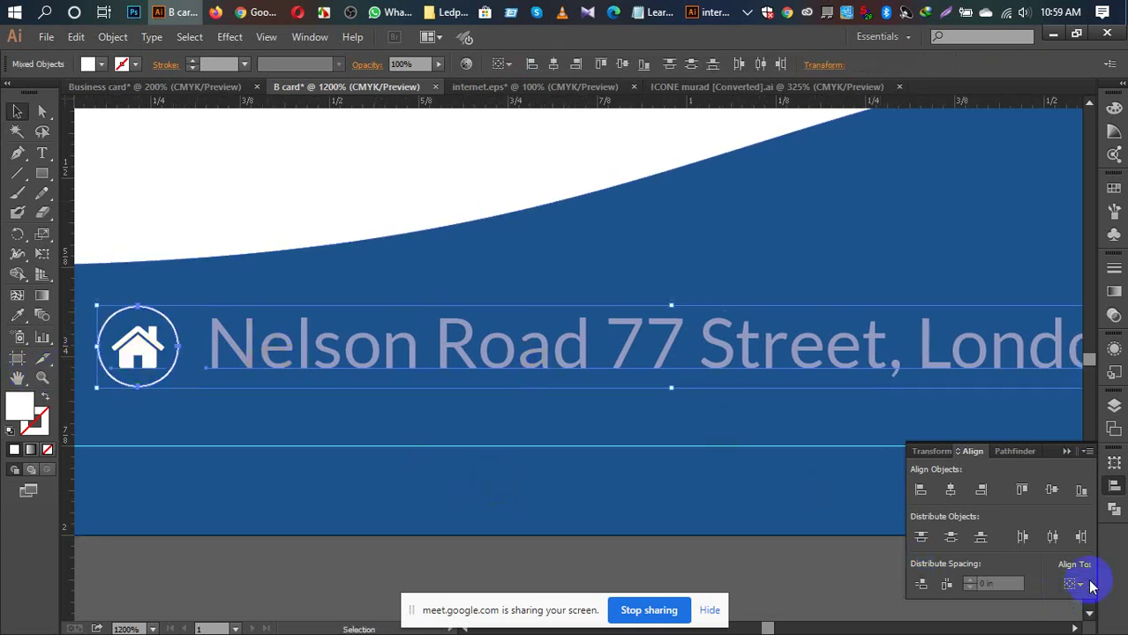
click(1076, 584)
click(1050, 548)
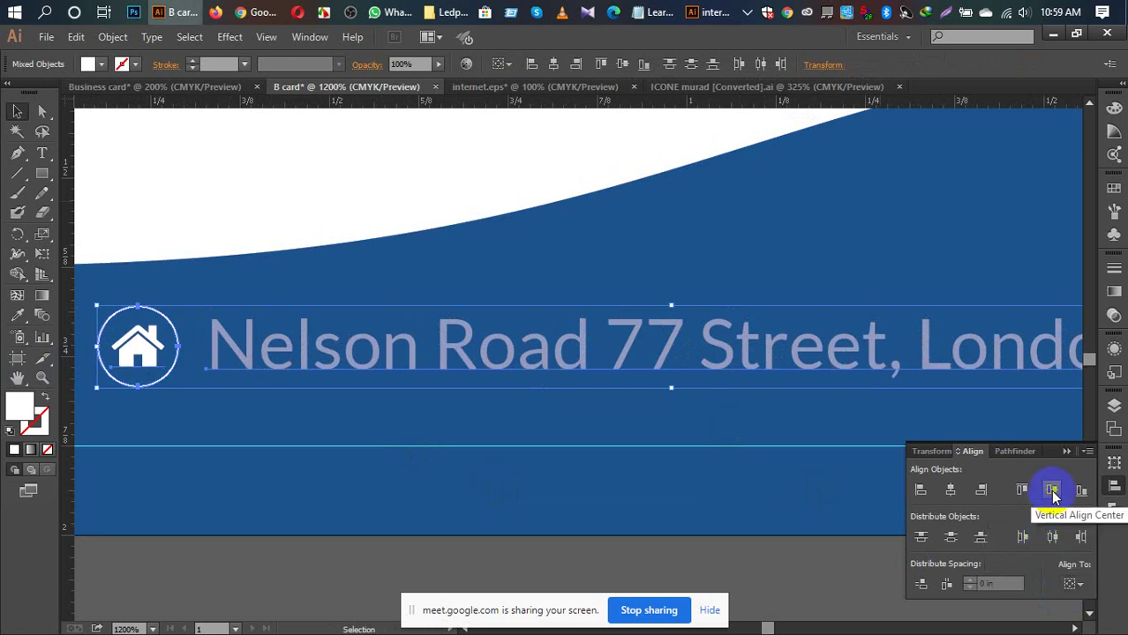
click(1052, 492)
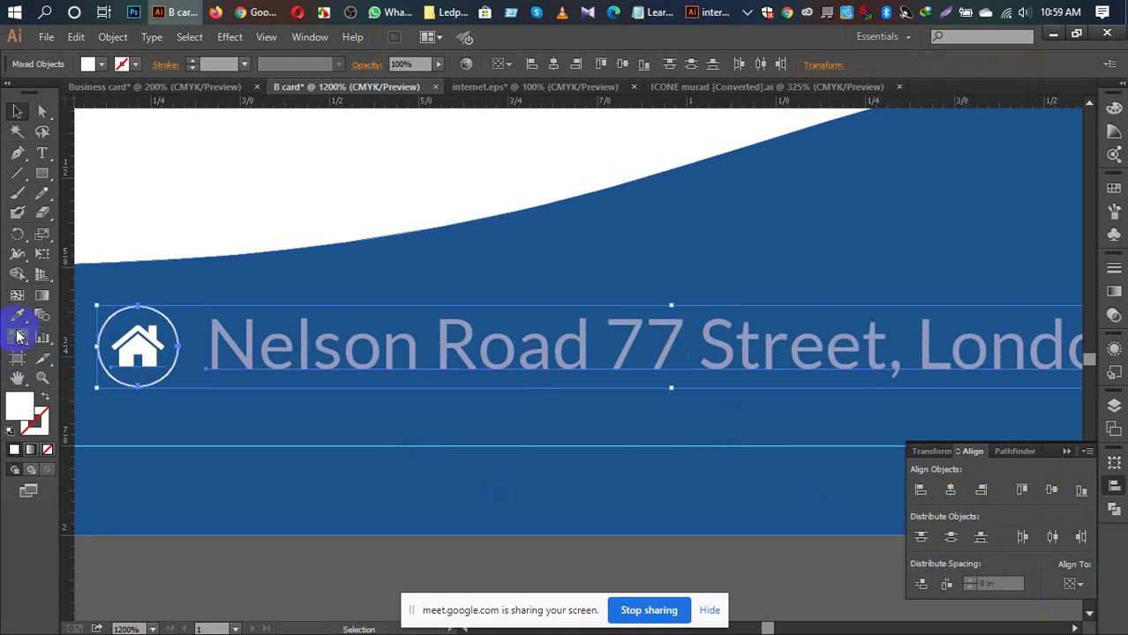
click(247, 582)
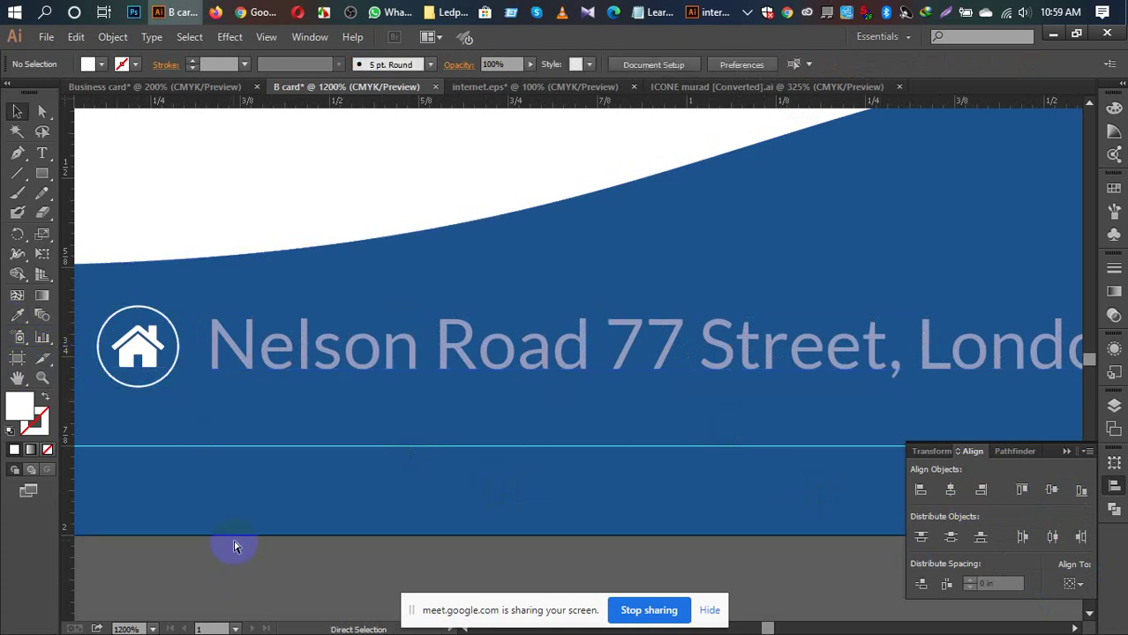
key(ctrl+minus)
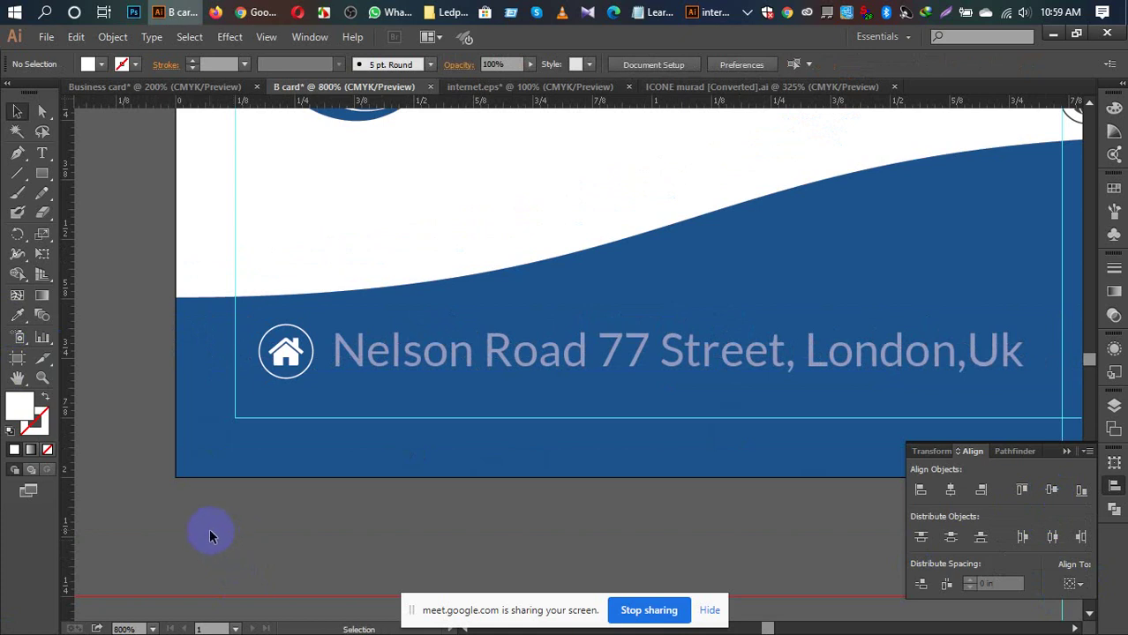
Step: Break the address onto a second line after 'Street,'
click(797, 367)
double_click(795, 352)
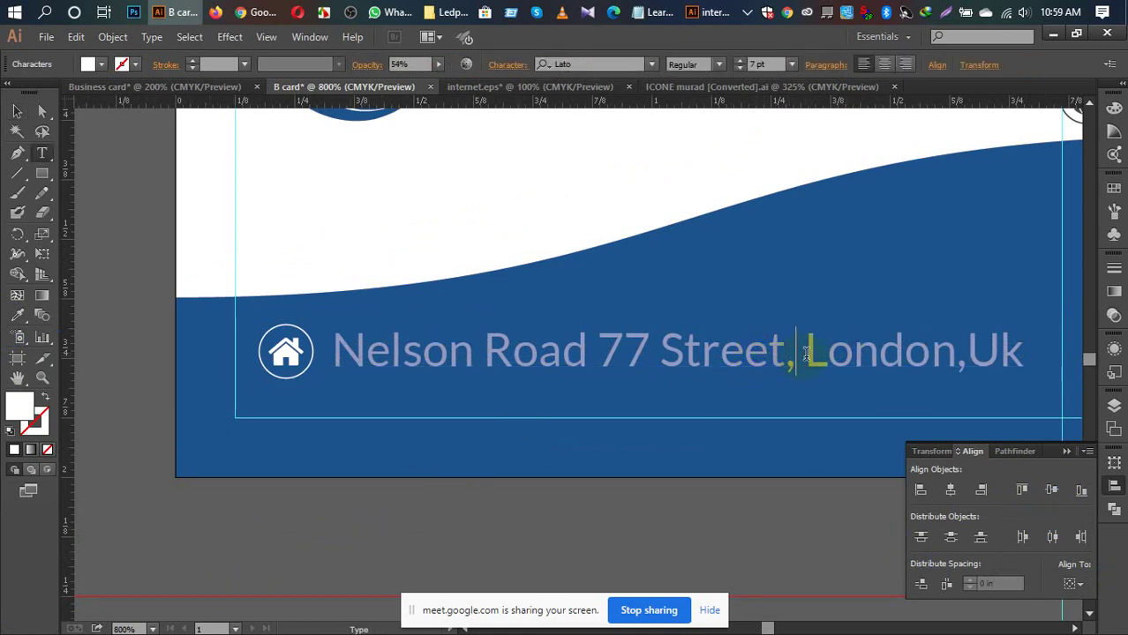
key(Return)
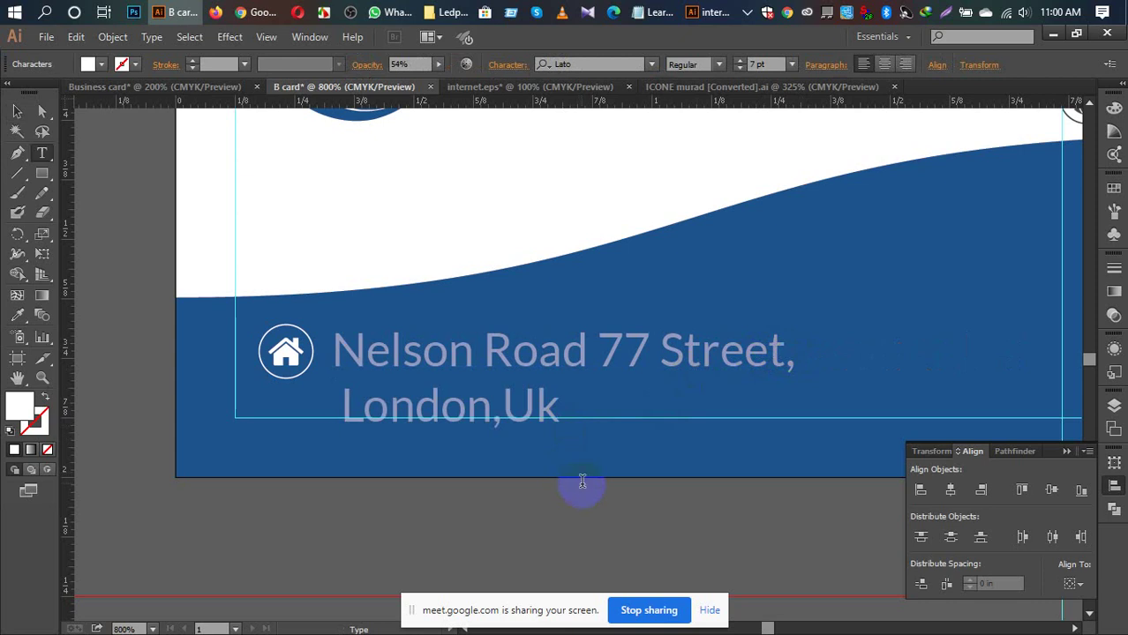
key(Escape)
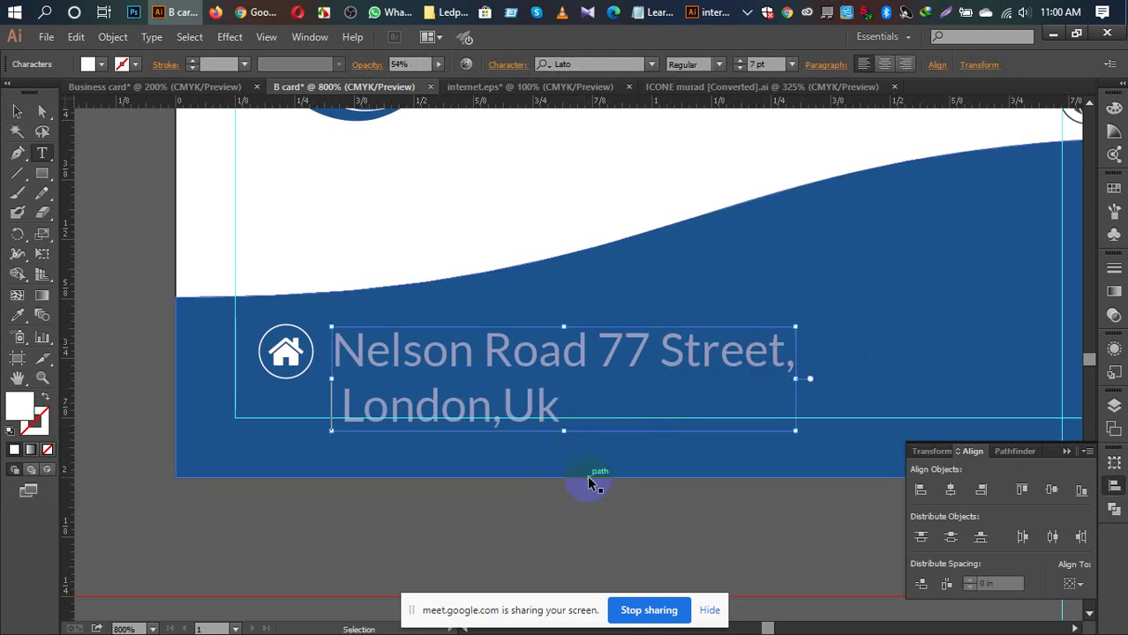
key(ctrl+0)
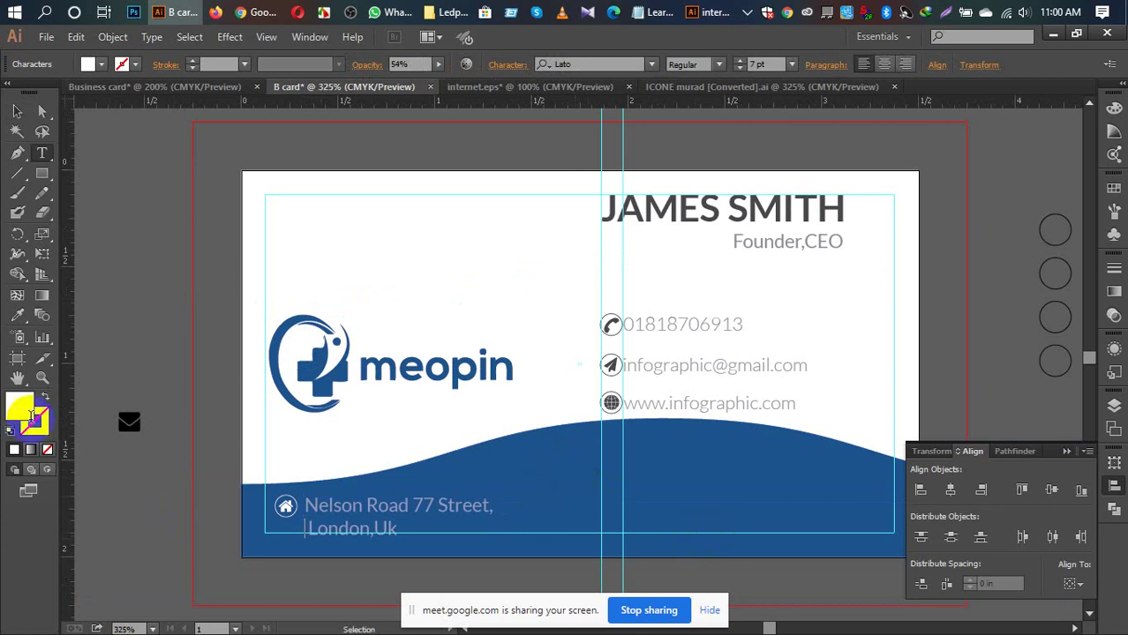
Step: Nudge the two-line address block slightly upward
click(111, 486)
click(17, 111)
click(393, 510)
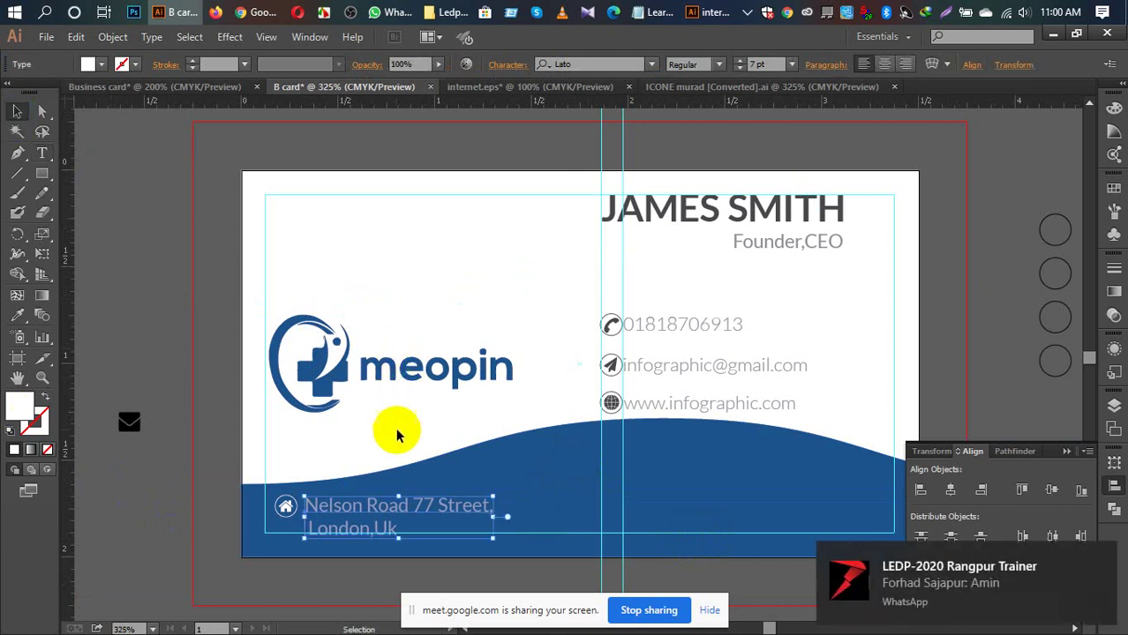
drag(382, 511, 384, 500)
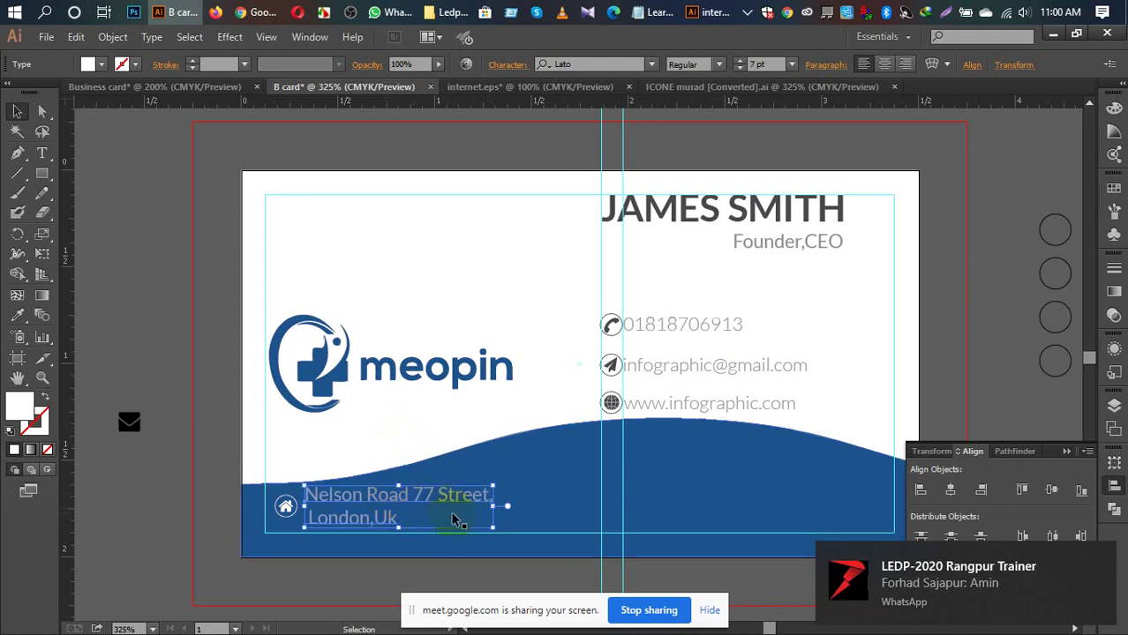
click(141, 483)
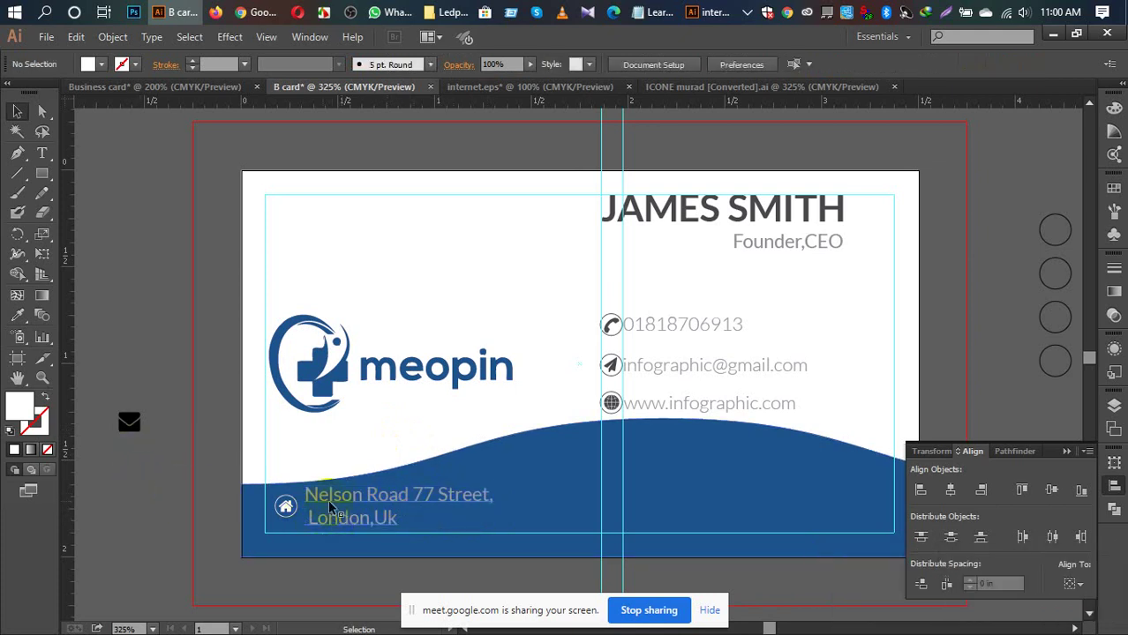
Step: Nudge the house icon up and vertically centre the address text on it
click(287, 510)
drag(287, 510, 153, 490)
key(ctrl+z)
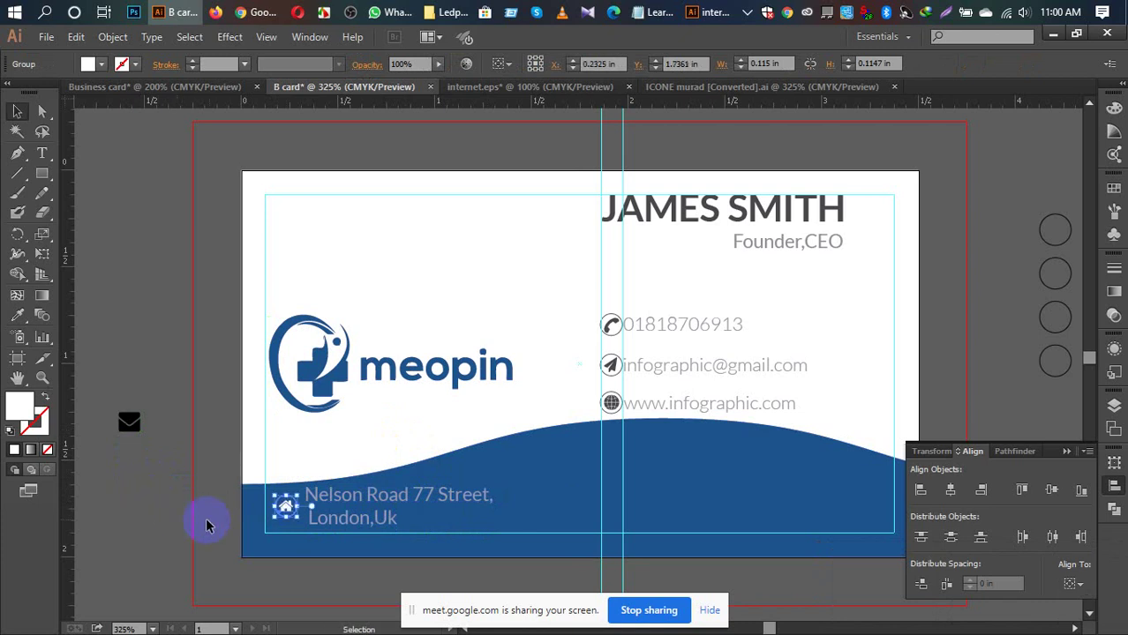
click(287, 507)
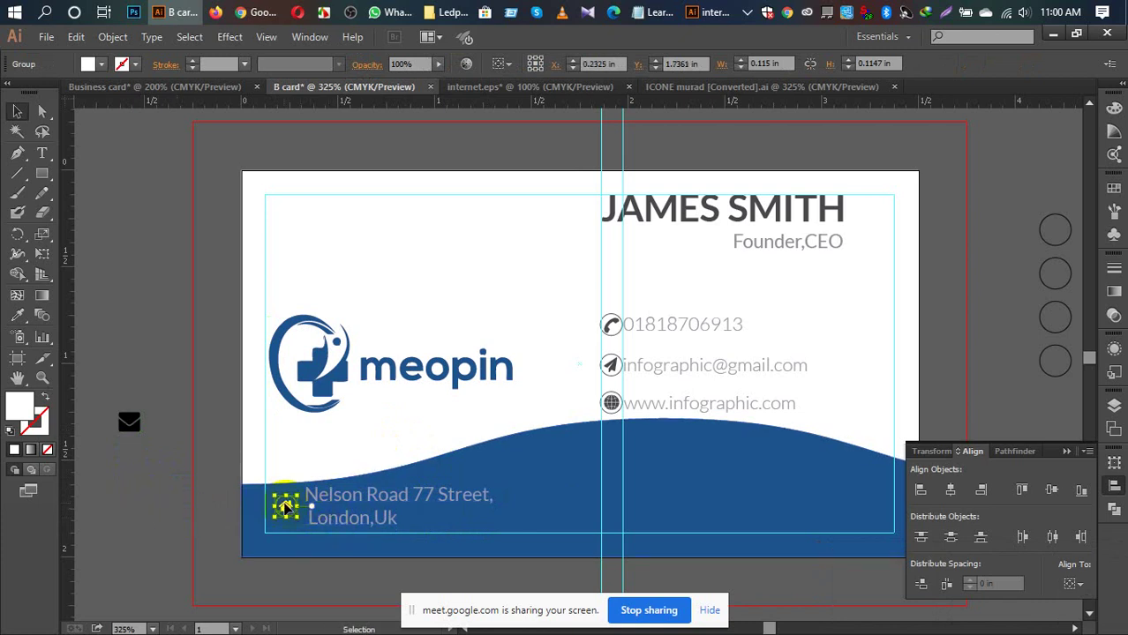
drag(285, 508, 284, 498)
shift+click(340, 496)
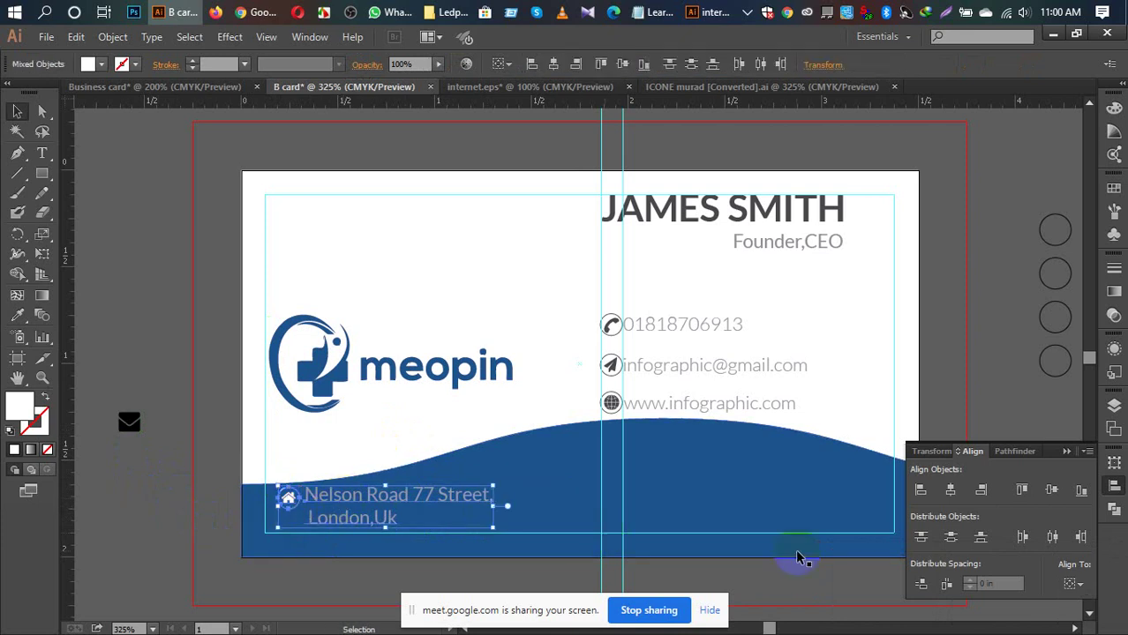
click(1051, 492)
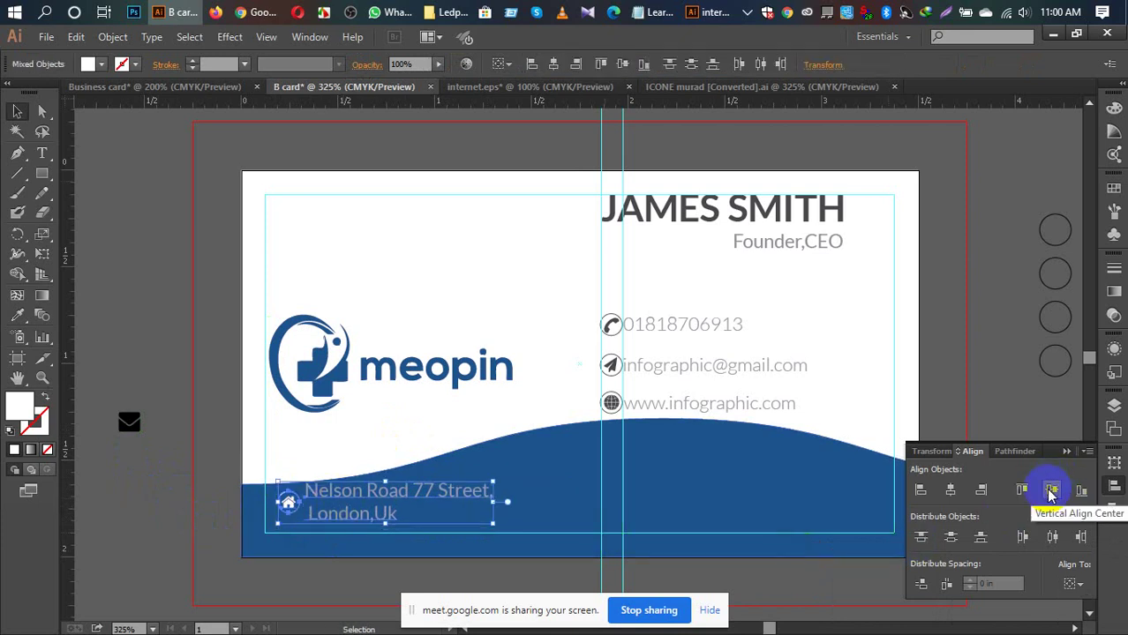
click(141, 459)
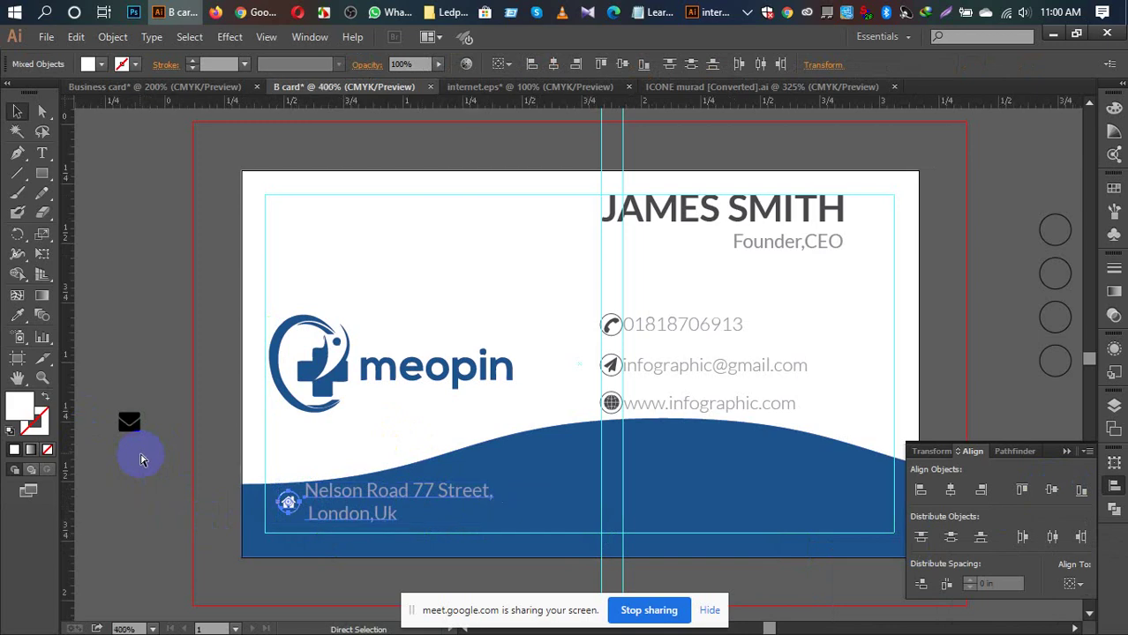
Step: Reposition the house icon and address text slightly left and down on the blue band
key(ctrl+plus)
key(ctrl+plus)
key(ctrl+plus)
key(ctrl+plus)
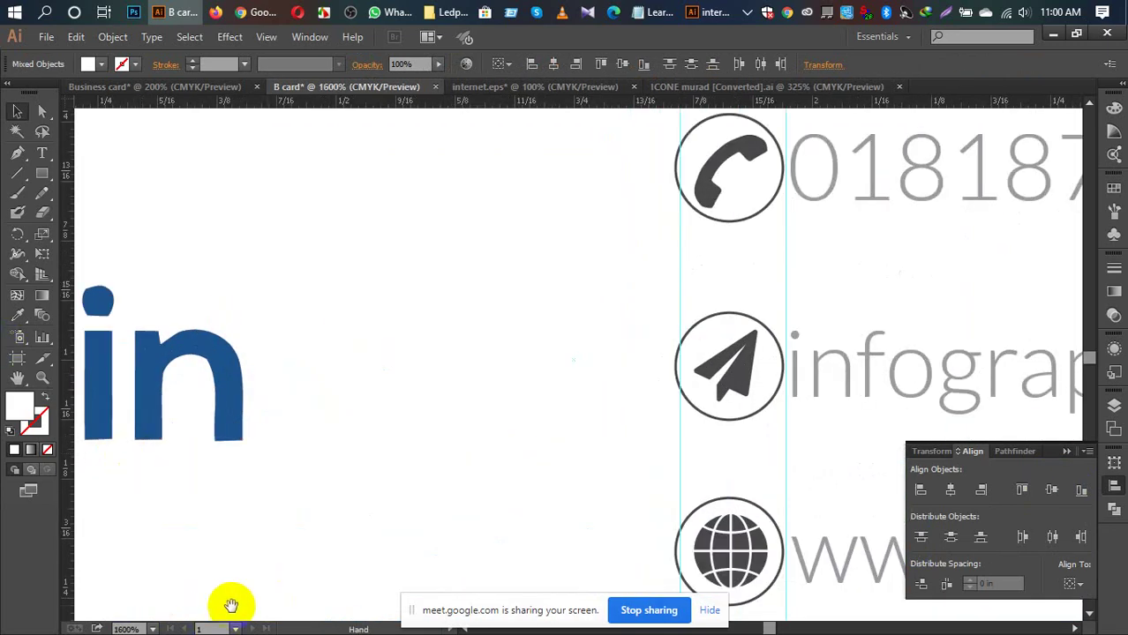
drag(231, 606, 473, 153)
drag(292, 387, 436, 242)
drag(156, 403, 485, 346)
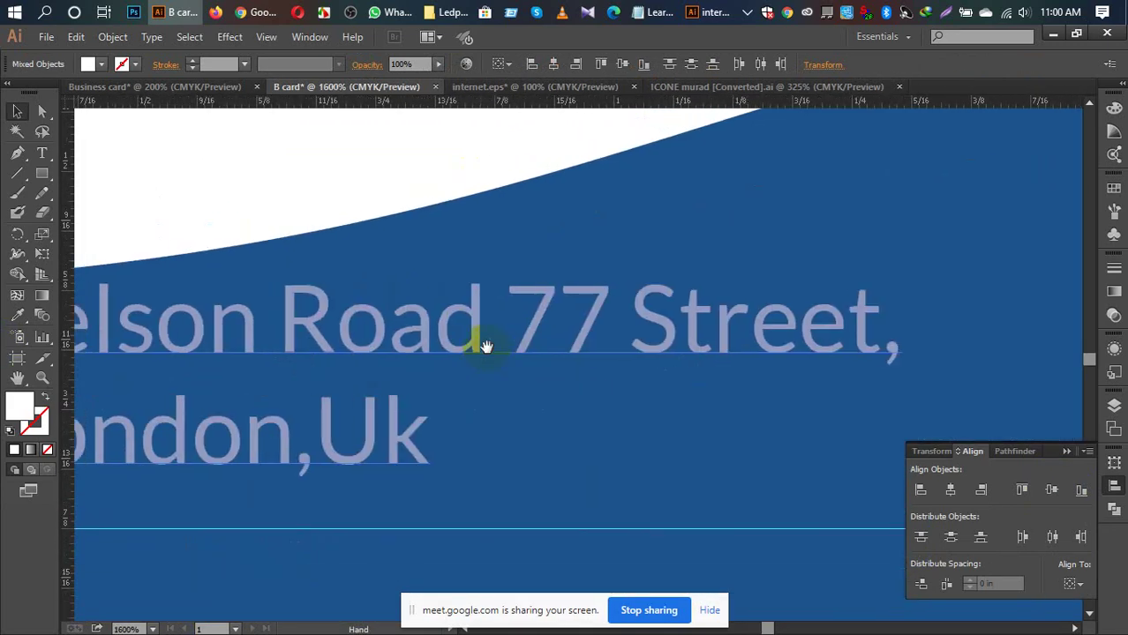
scroll(490, 371, left, 5)
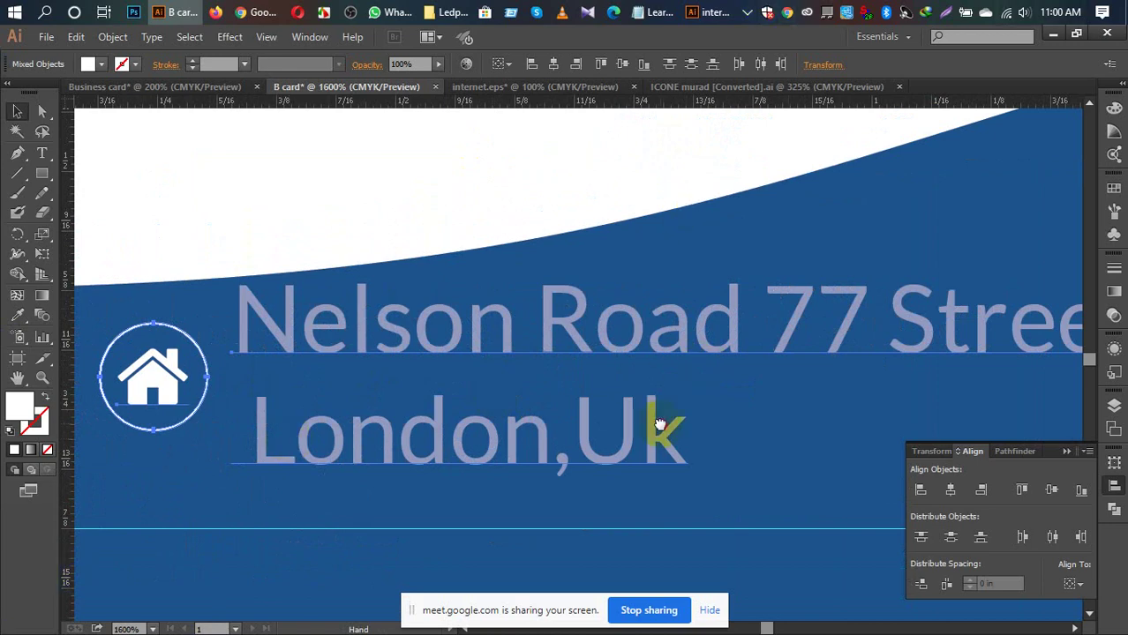
drag(661, 425, 712, 402)
click(352, 433)
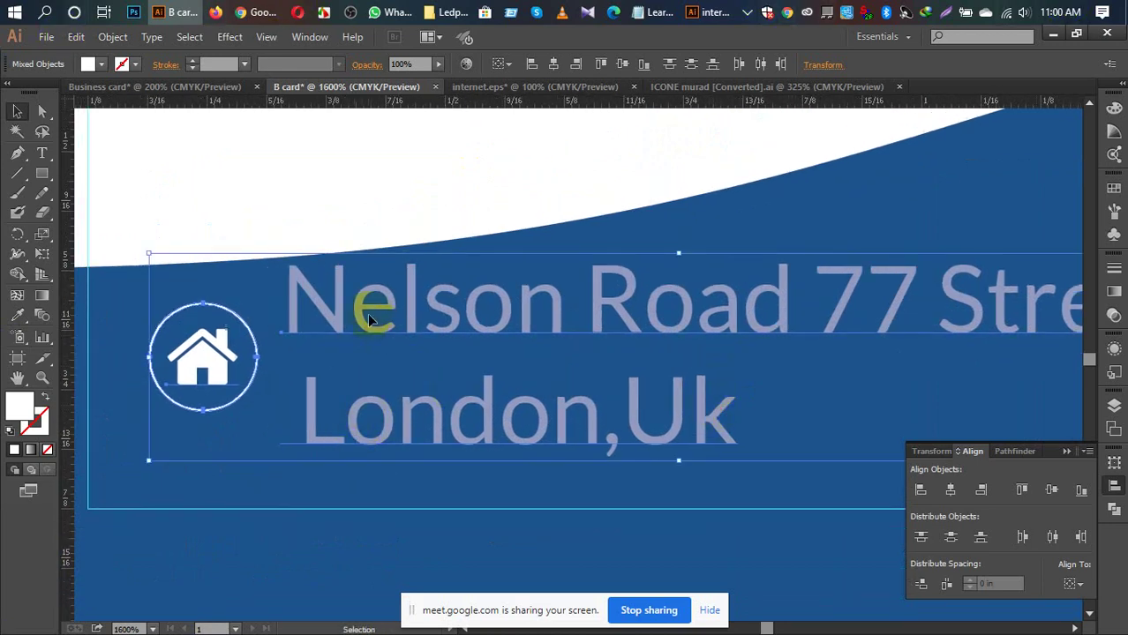
drag(373, 328, 359, 341)
click(352, 186)
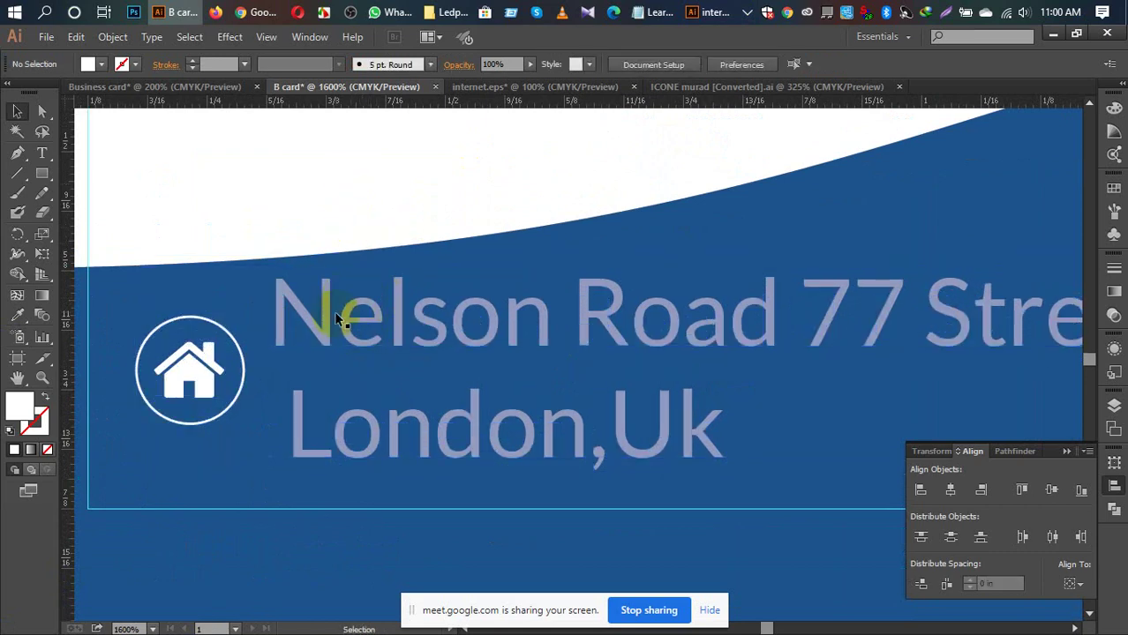
drag(185, 377, 163, 345)
drag(359, 323, 323, 351)
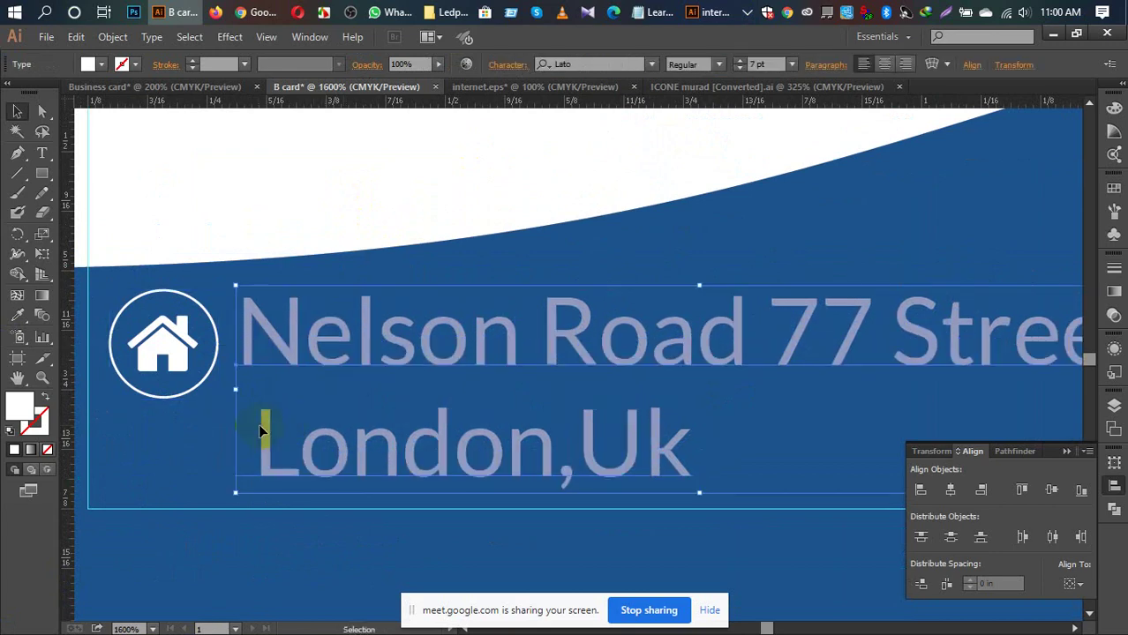
Step: Remove the leading space before 'London,Uk' so it sits flush left
double_click(260, 430)
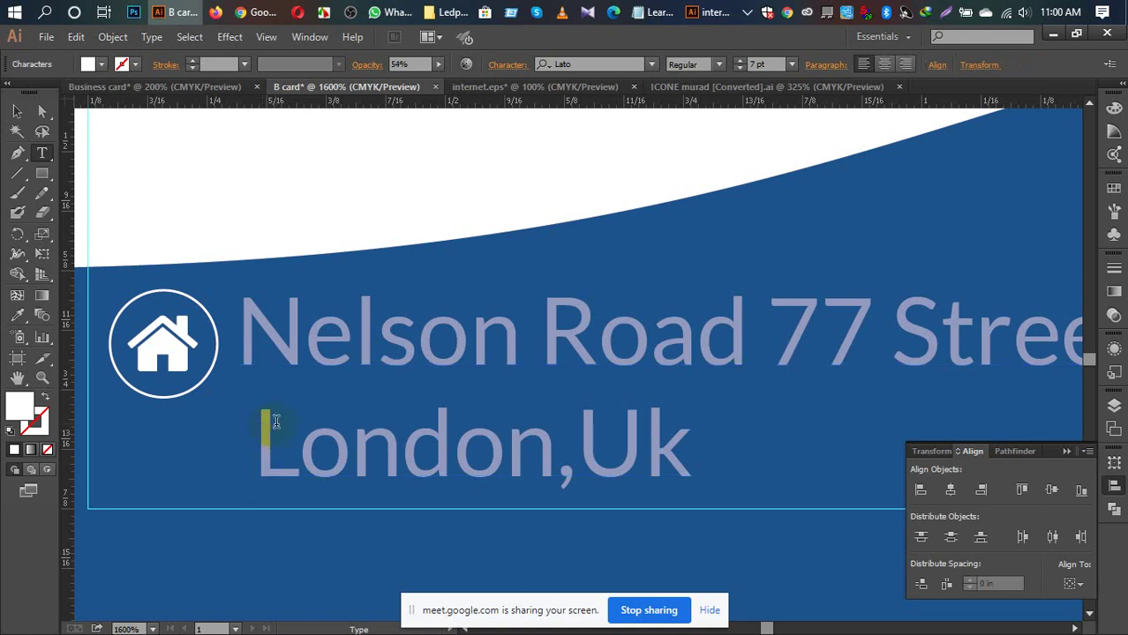
key(BackSpace)
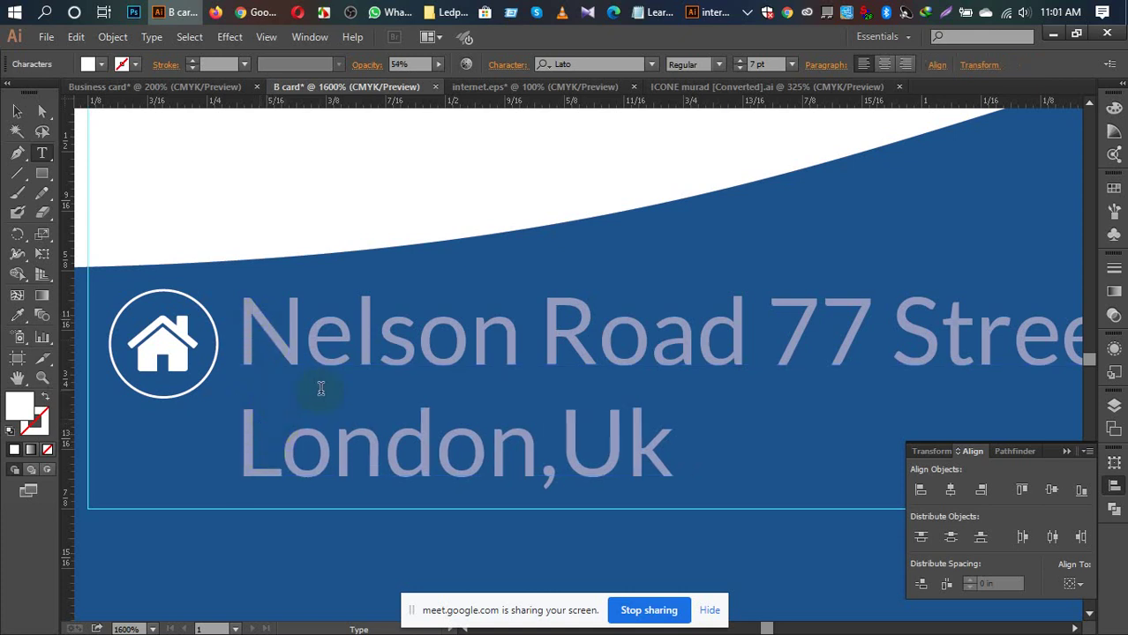
key(ctrl+0)
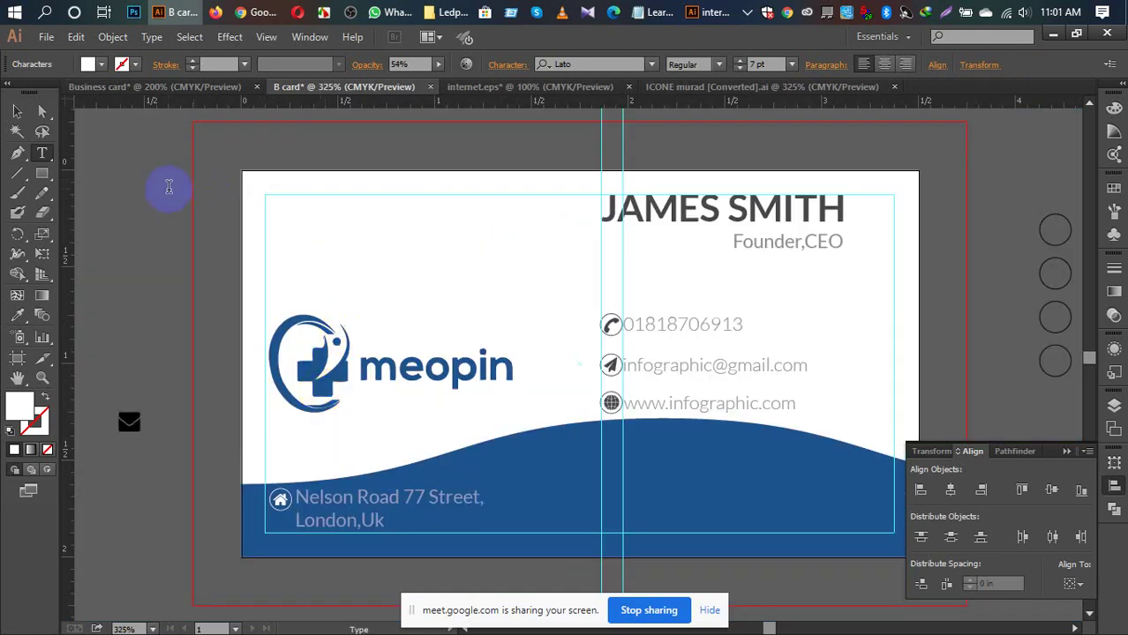
Step: Deselect the address and briefly select the envelope icon beside the card with Direct Selection
click(17, 112)
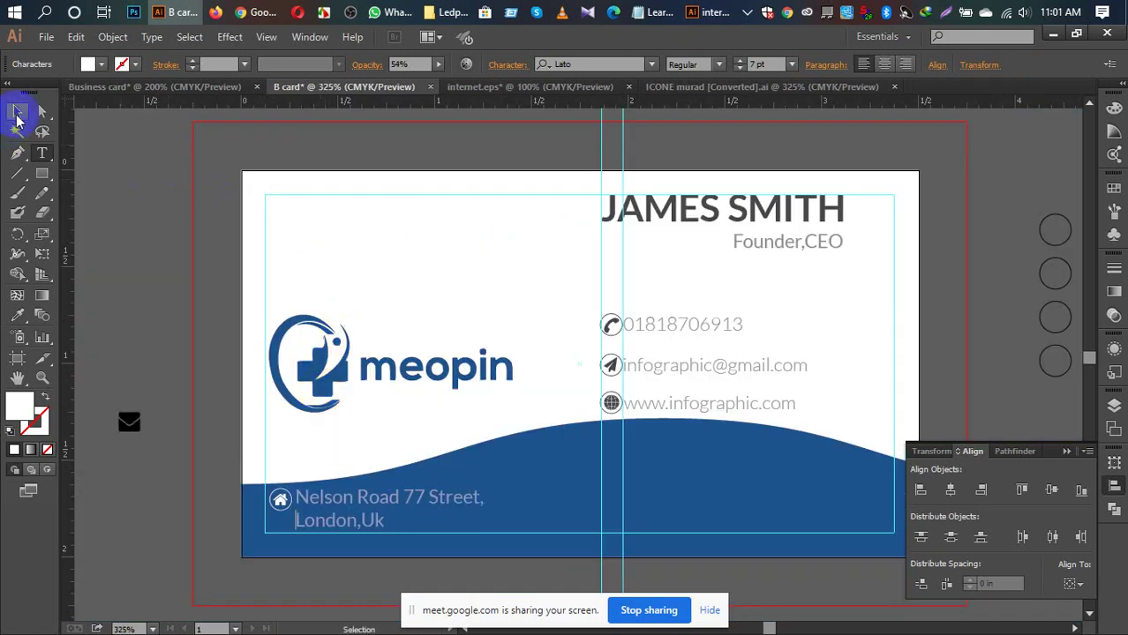
click(127, 247)
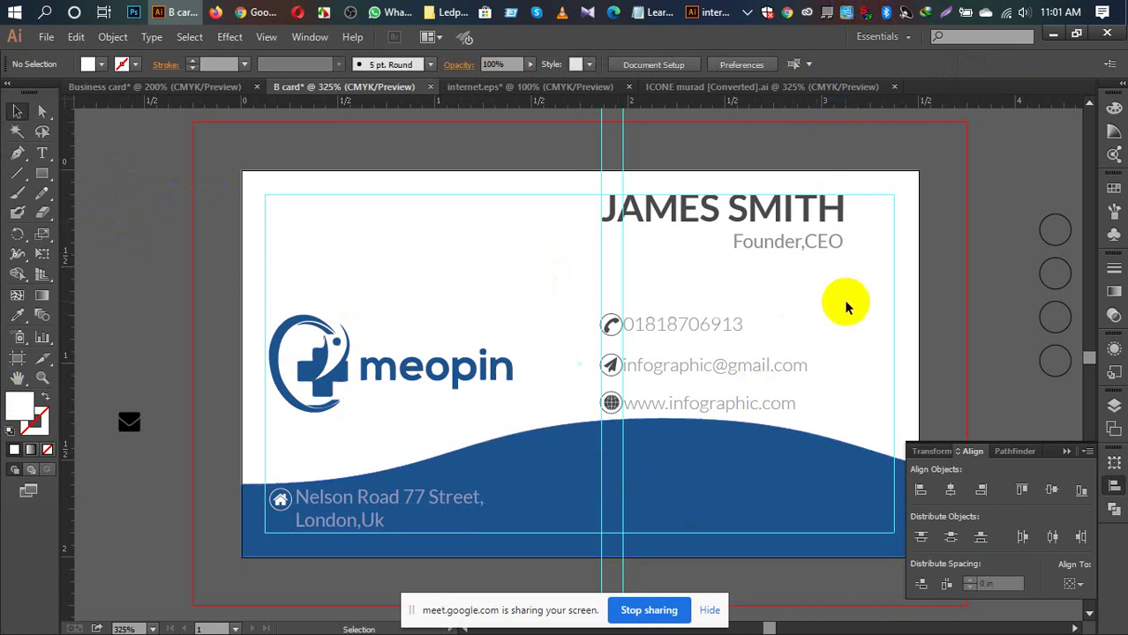
key(a)
key(ctrl+minus)
key(ctrl+minus)
key(ctrl+minus)
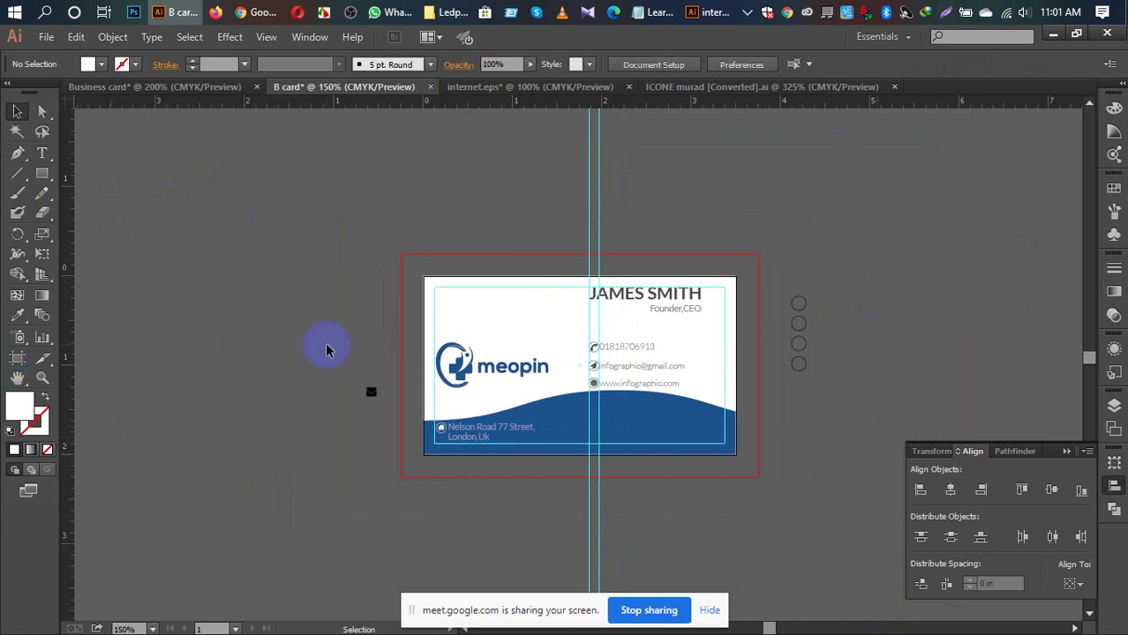
drag(339, 377, 386, 439)
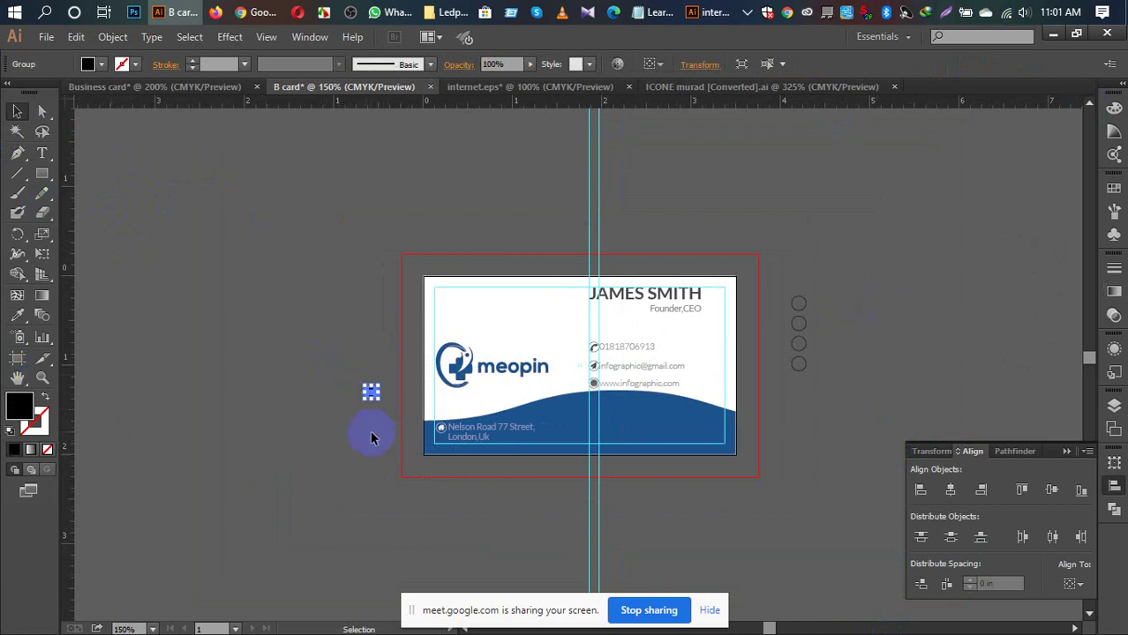
click(693, 340)
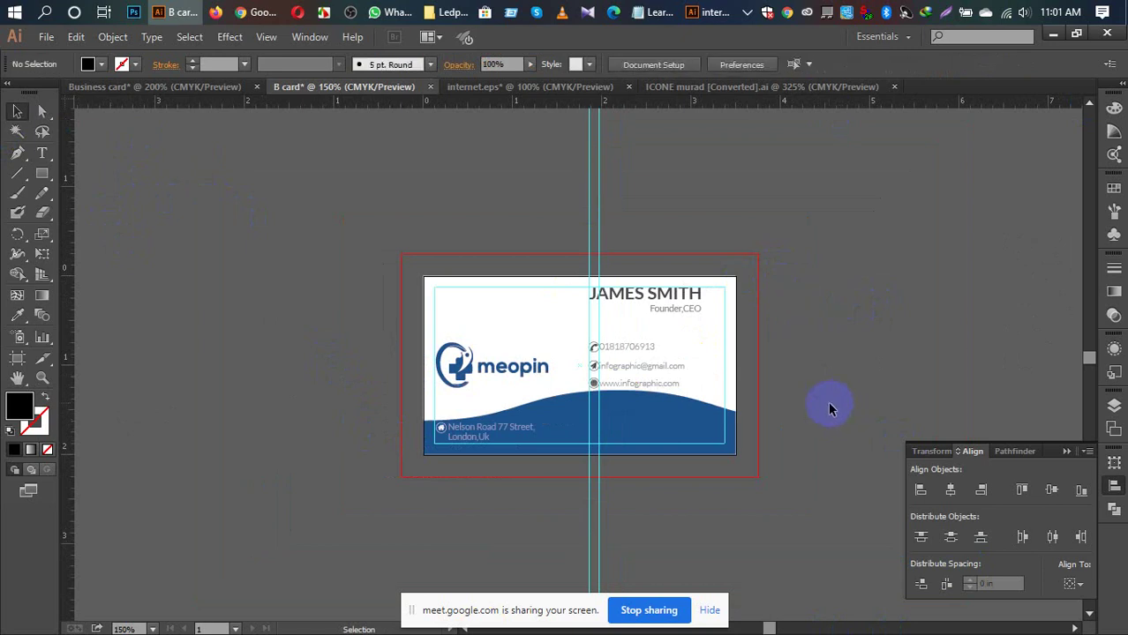
key(ctrl+plus)
key(ctrl+plus)
key(ctrl+plus)
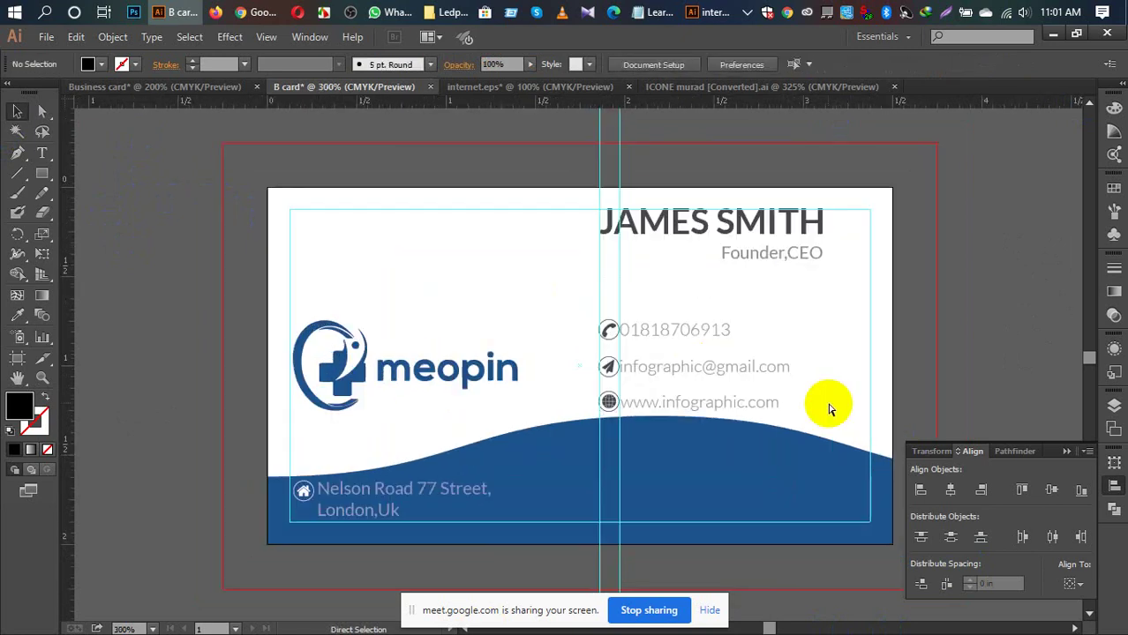
scroll(618, 353, down, 2)
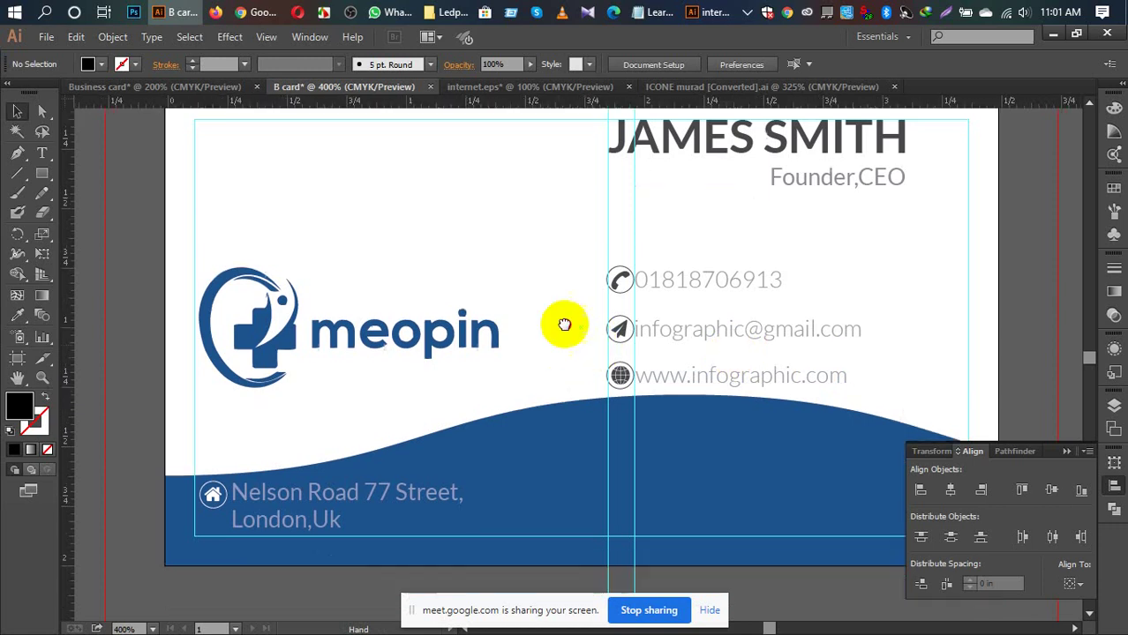
Step: Select the address text block and toggle between the Eyedropper and Selection tools
click(323, 459)
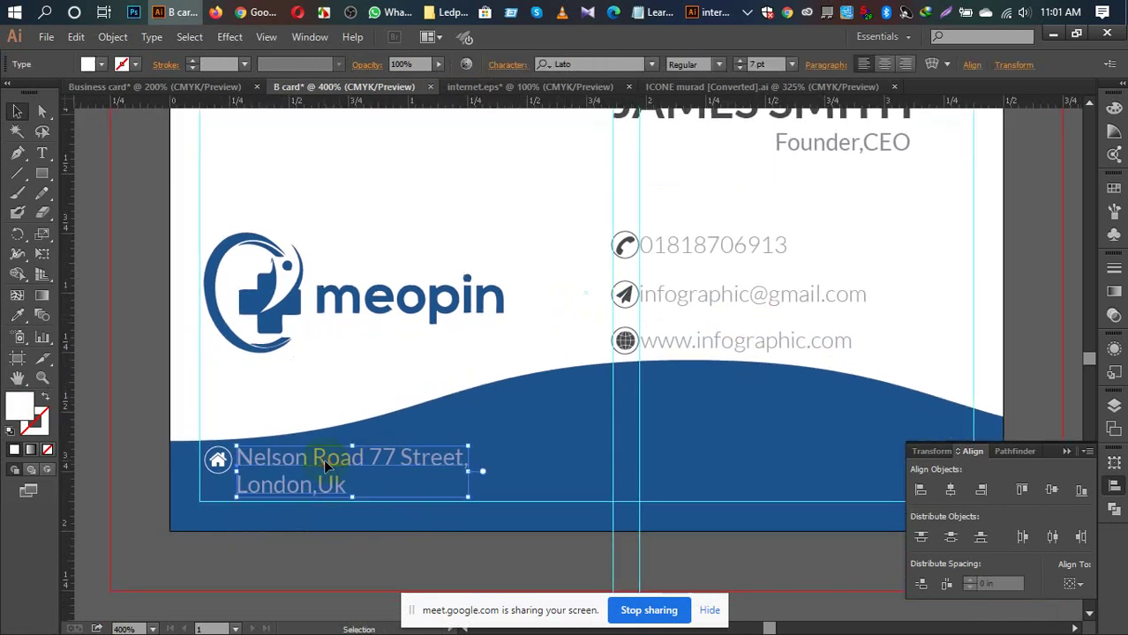
key(i)
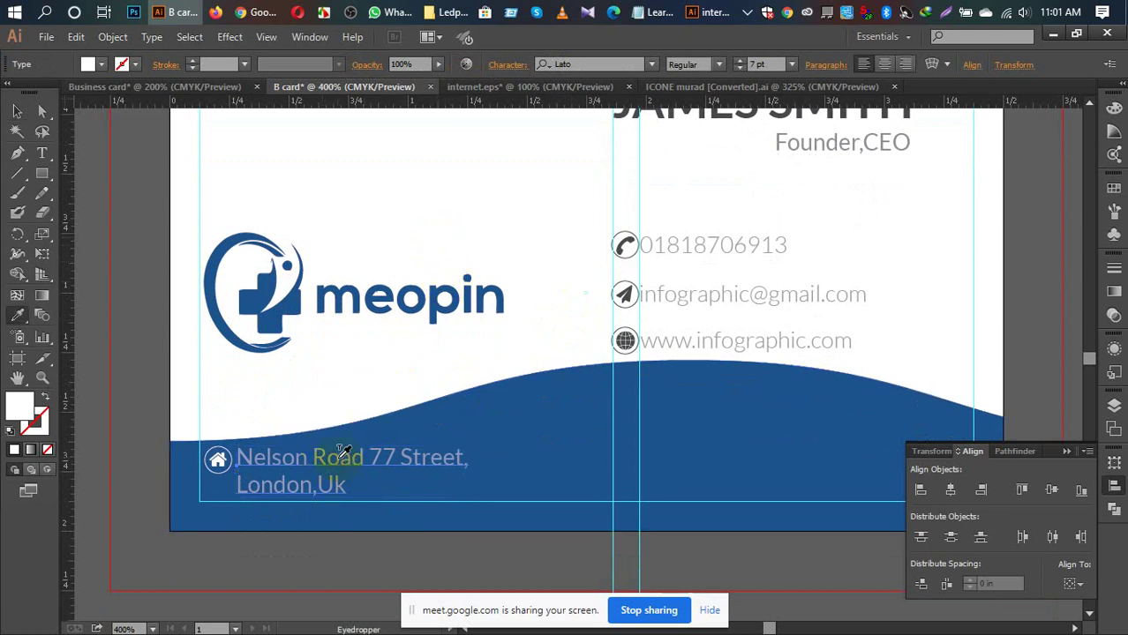
key(v)
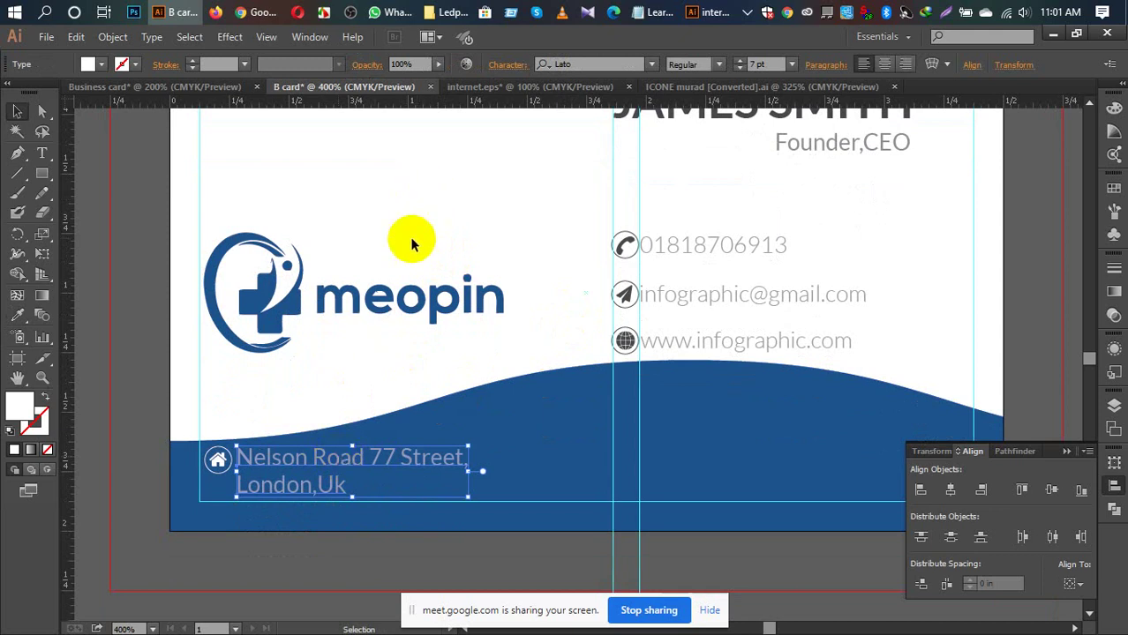
key(i)
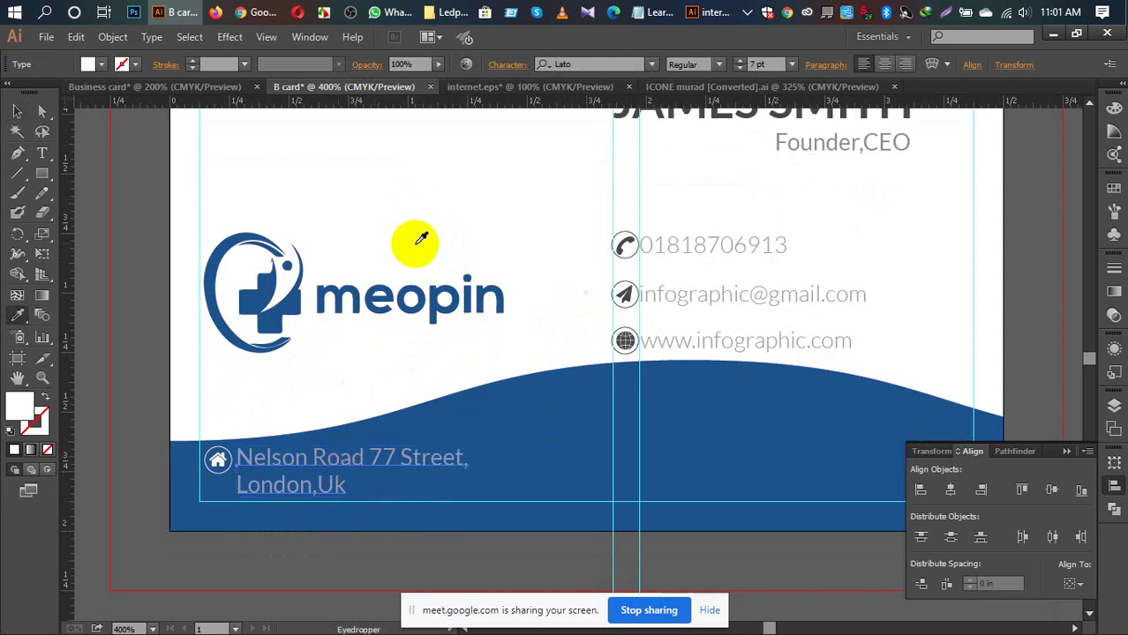
key(v)
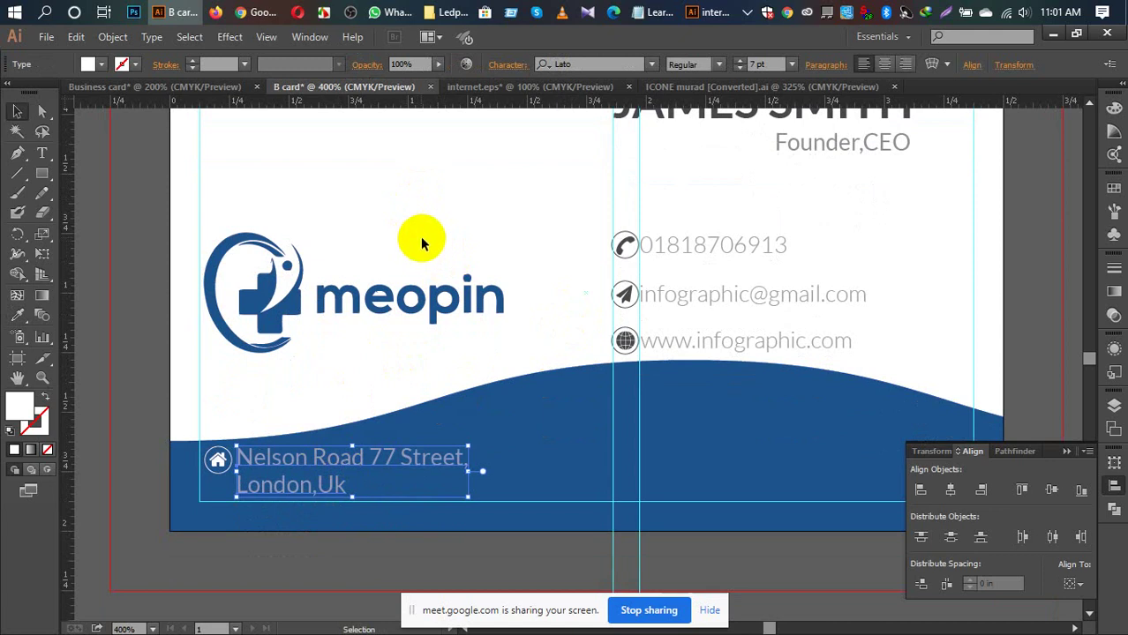
scroll(422, 230, down, 2)
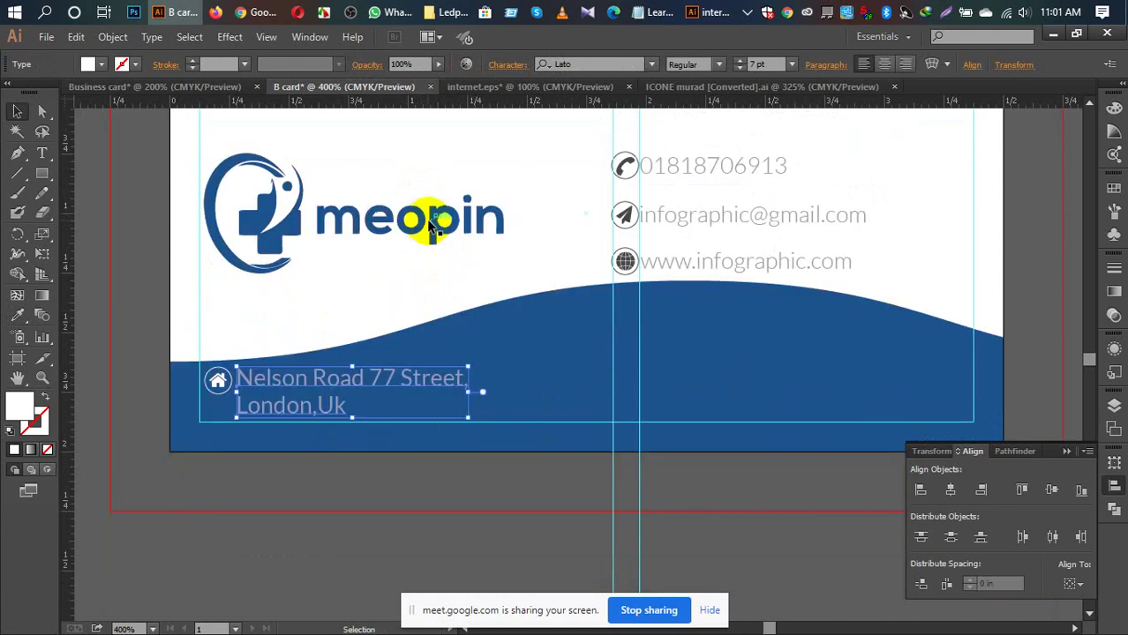
scroll(428, 222, down, 1)
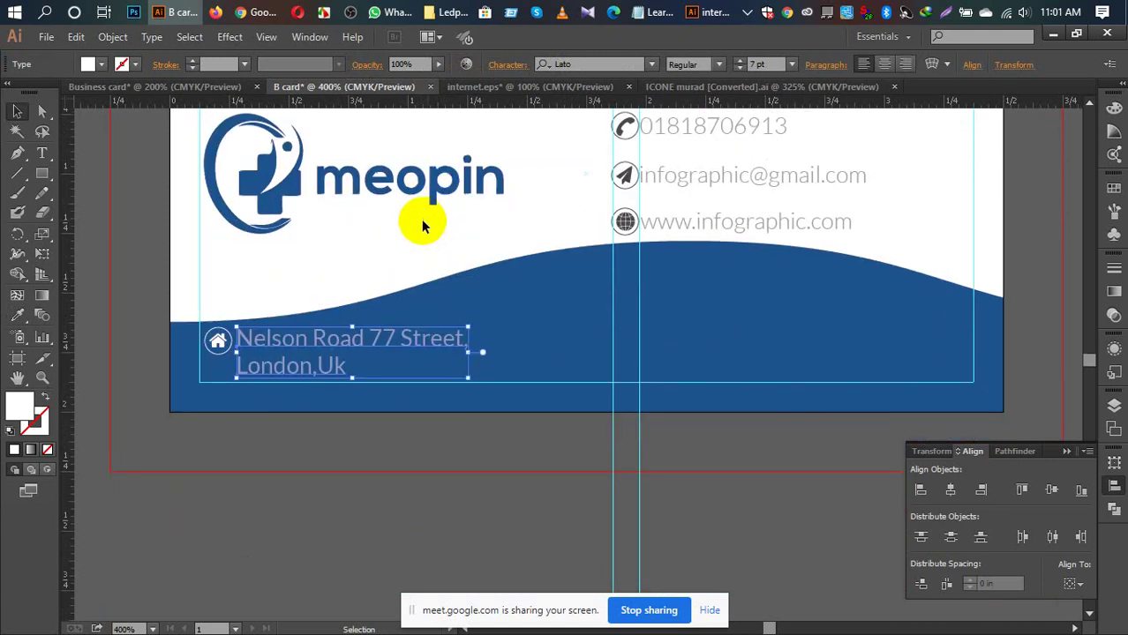
key(a)
Step: Fit the front card in the window and collapse the alignment panel
key(ctrl+0)
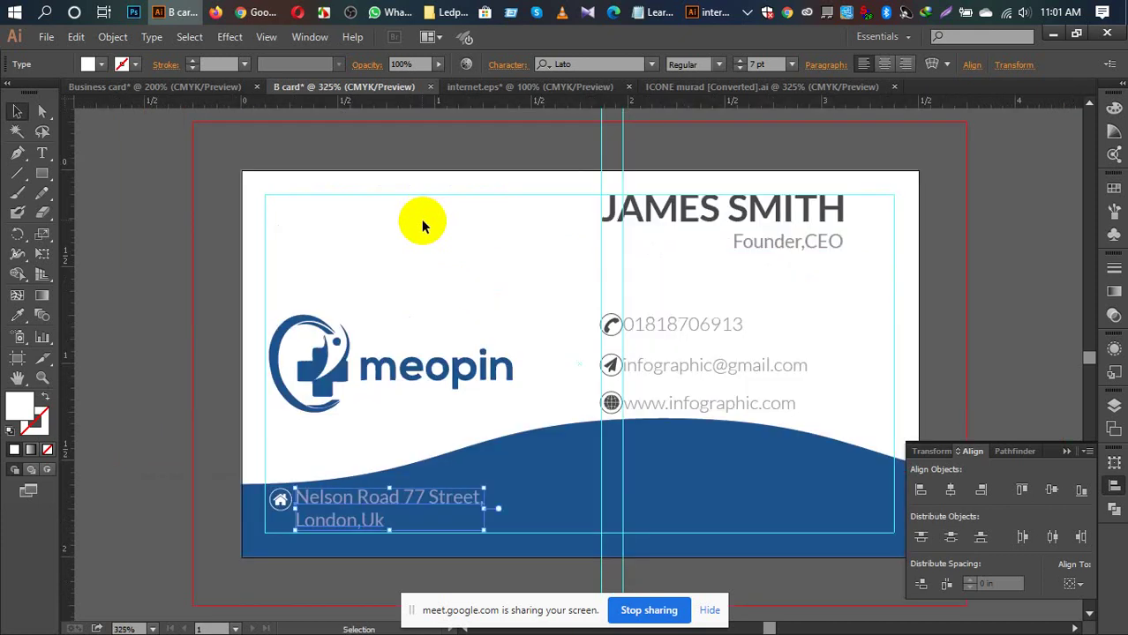
click(1067, 451)
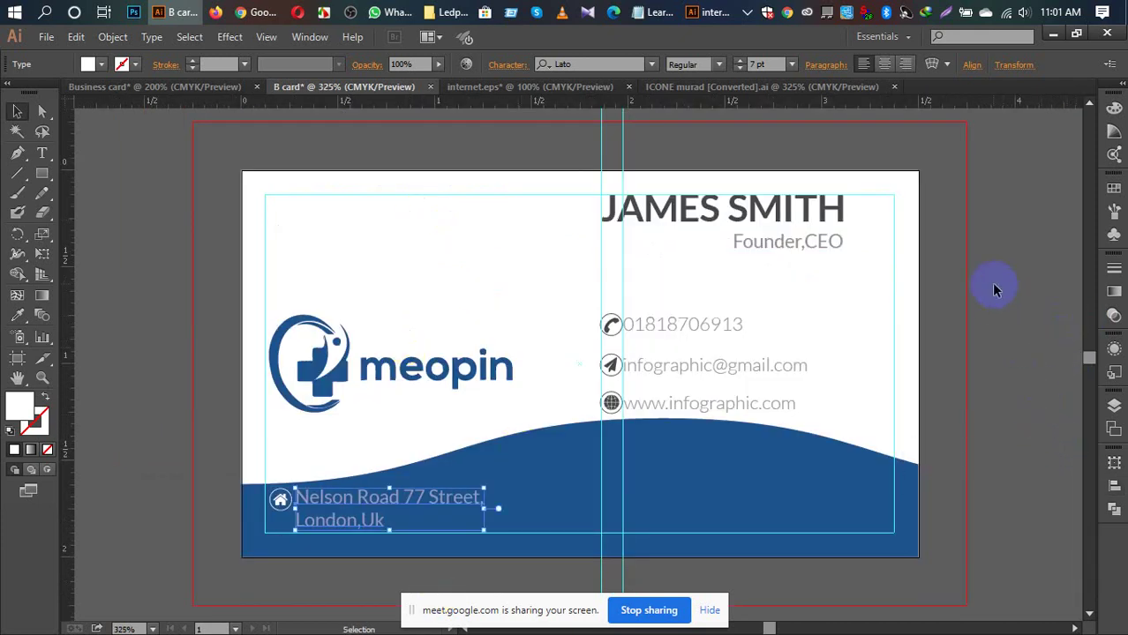
scroll(989, 278, up, 2)
scroll(852, 152, up, 1)
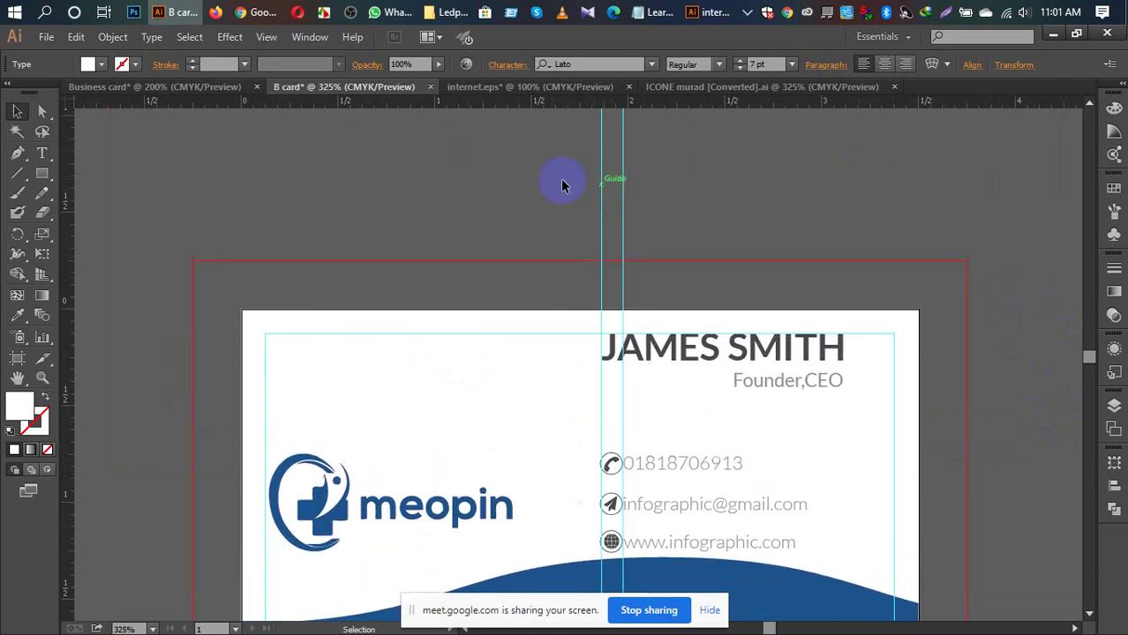
Step: Uncheck Lock Guides and clear the two vertical guides from the front card
click(733, 199)
drag(569, 187, 620, 176)
right_click(605, 180)
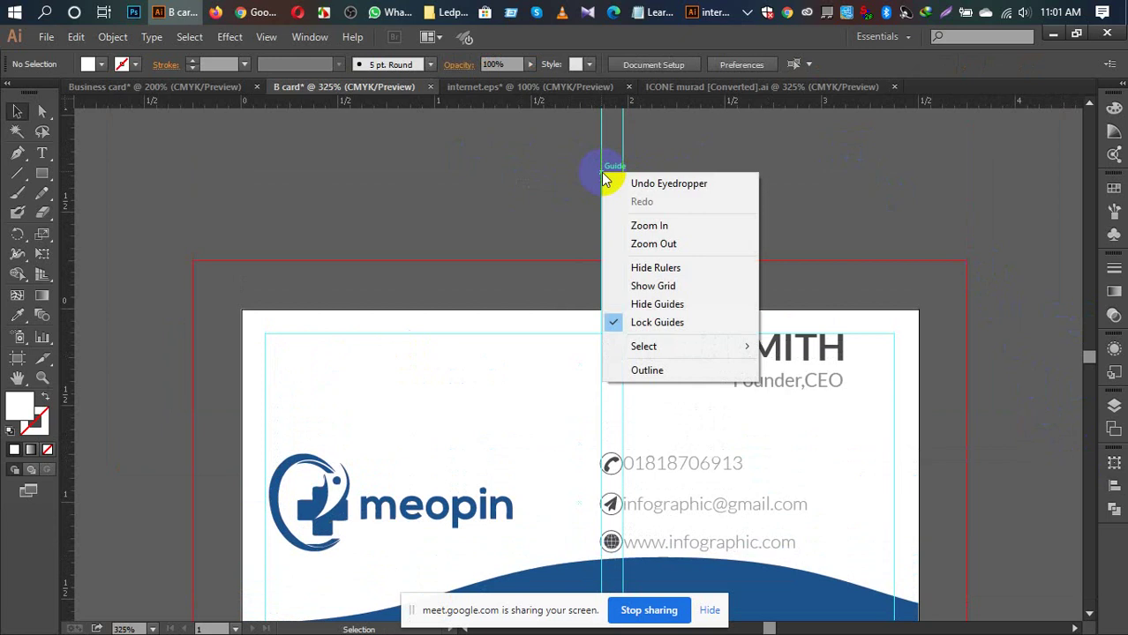
click(653, 322)
drag(565, 180, 713, 217)
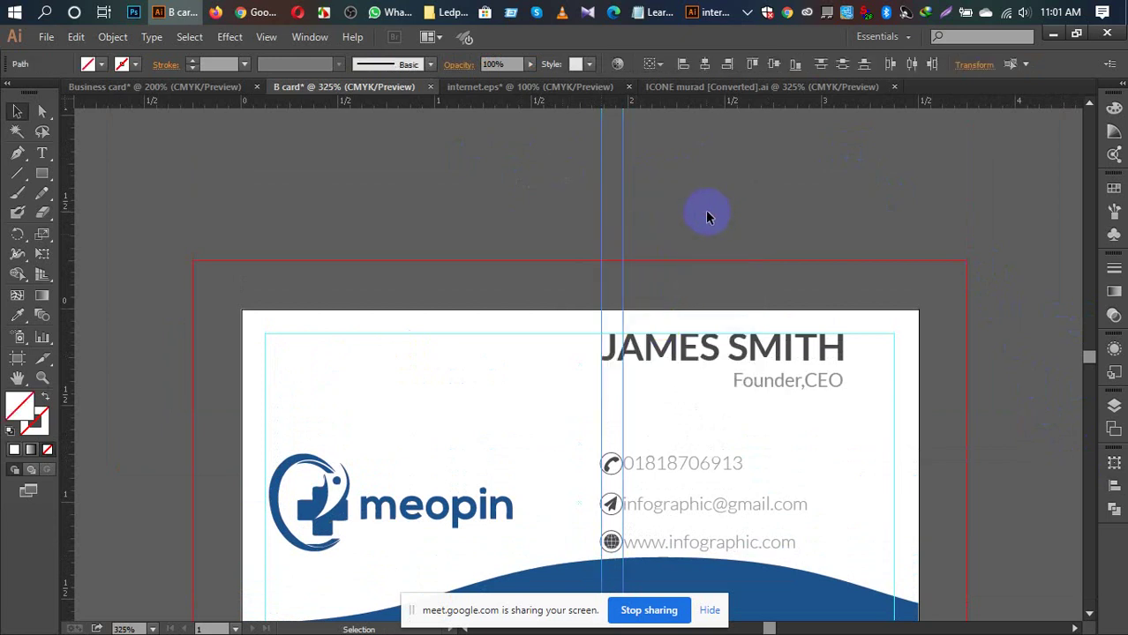
click(705, 210)
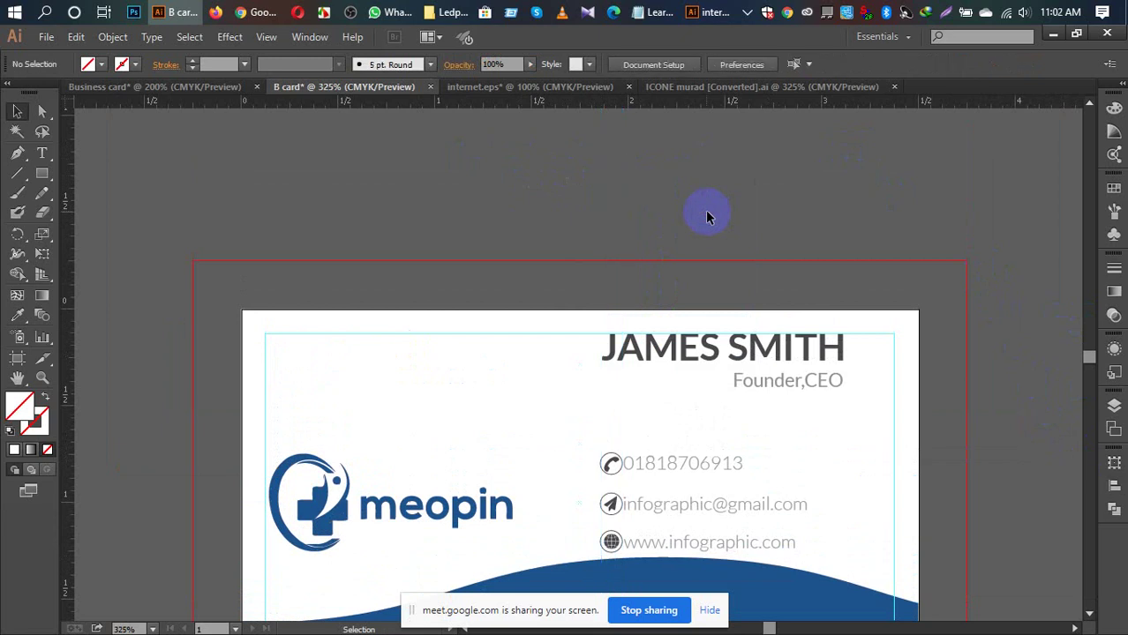
scroll(322, 260, down, 3)
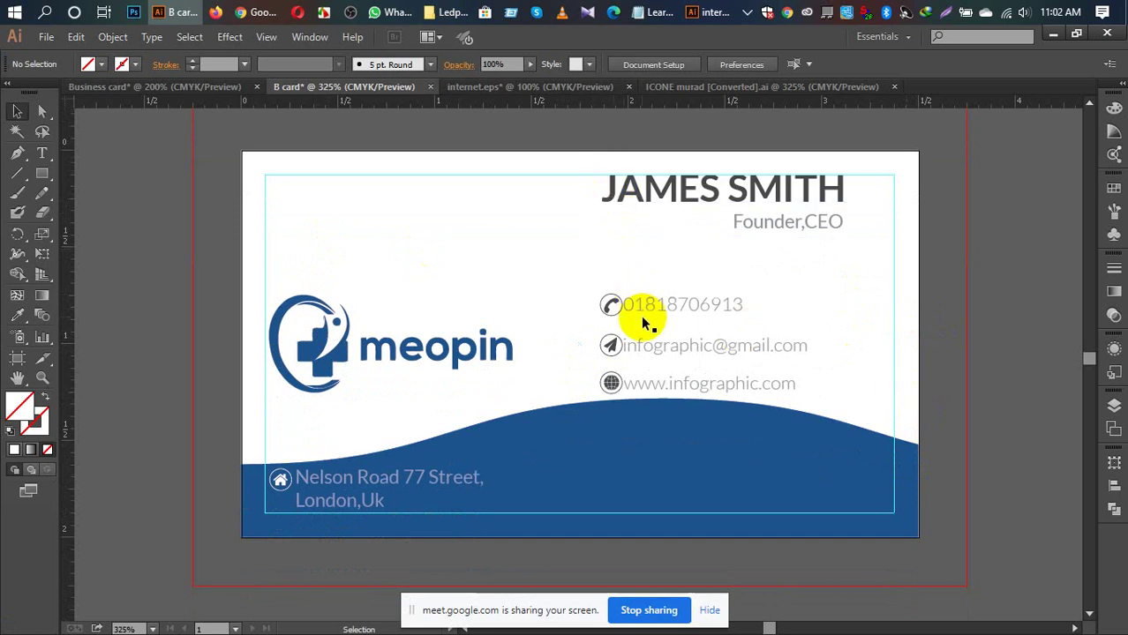
Step: Try JAMES SMITH at 12 pt, revert to 14 pt, and drag a vertical guide onto the card
click(693, 199)
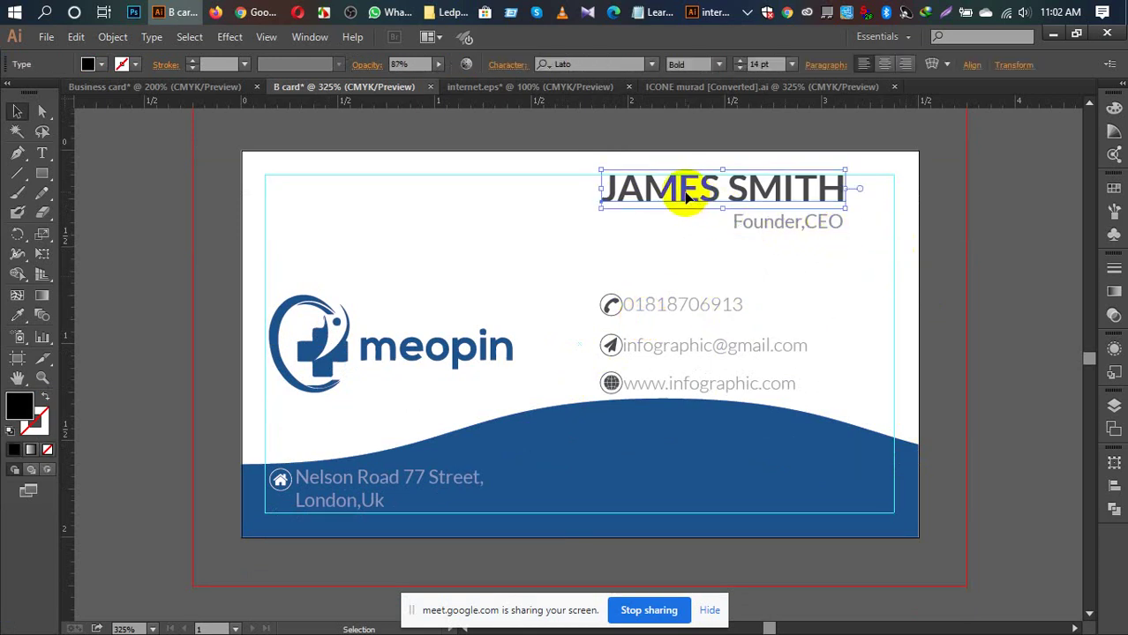
click(793, 66)
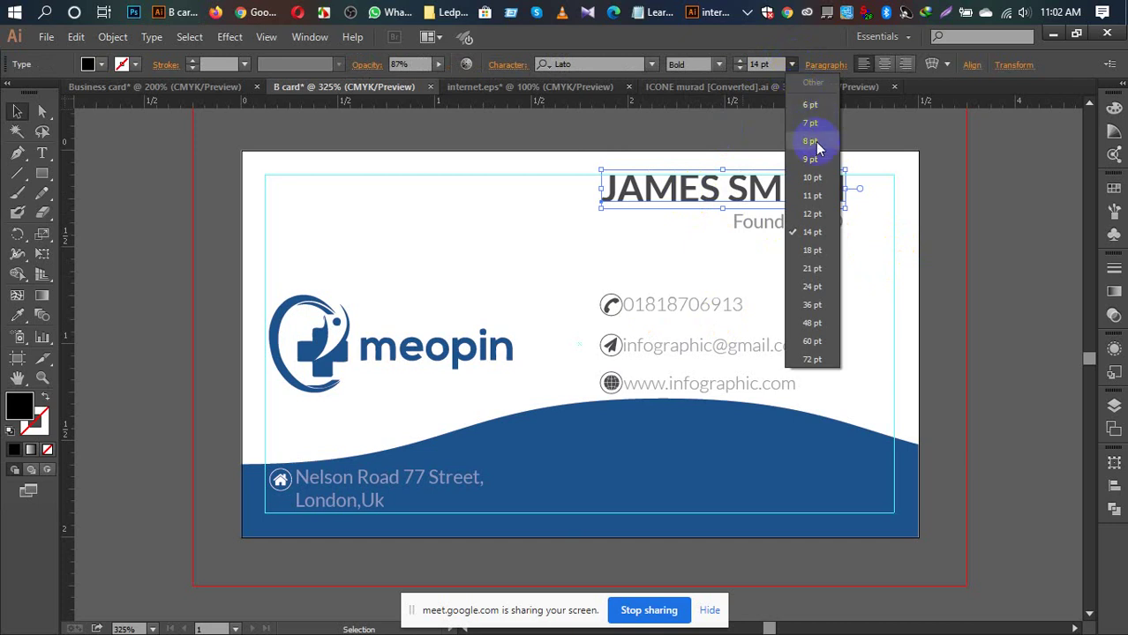
click(818, 214)
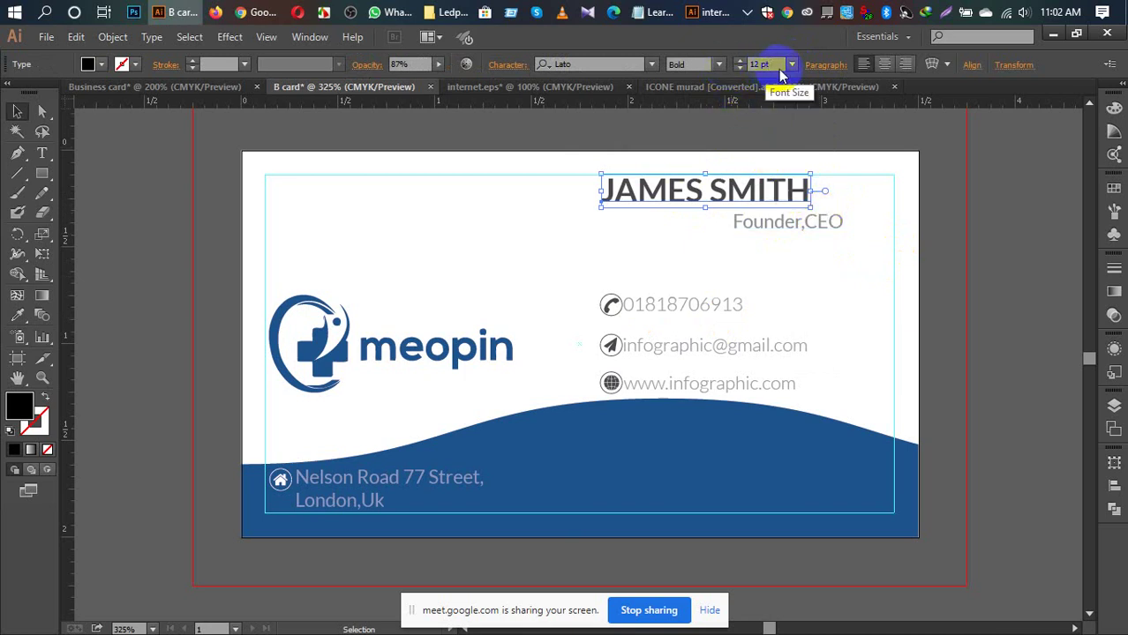
click(792, 65)
click(819, 232)
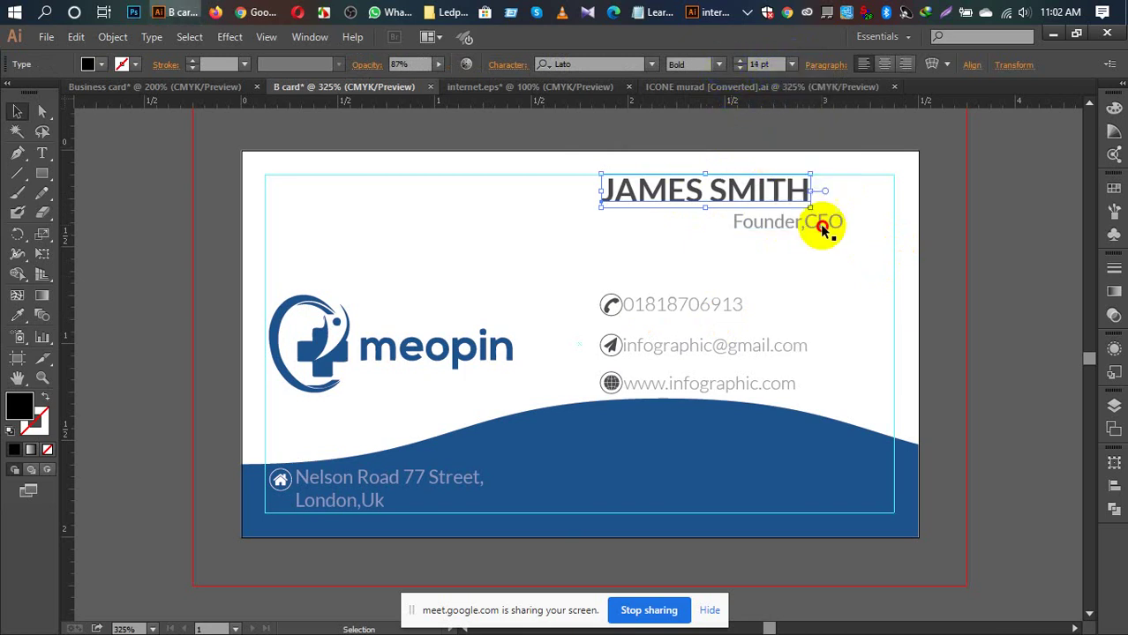
click(964, 231)
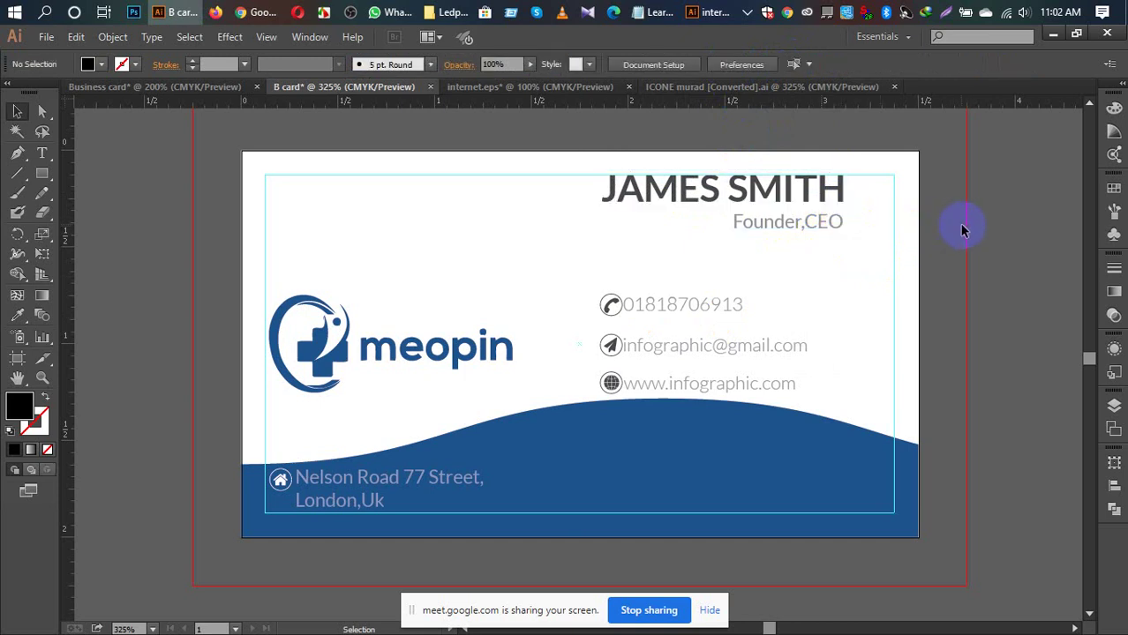
drag(62, 221, 599, 284)
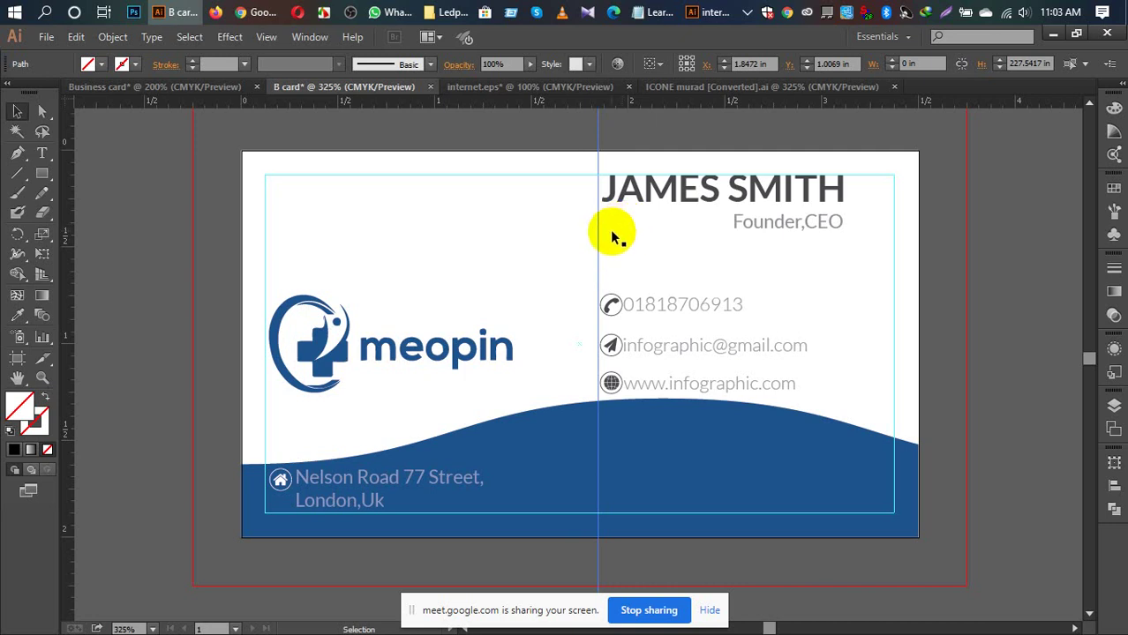
Step: Delete the vertical guide from the front card
click(648, 139)
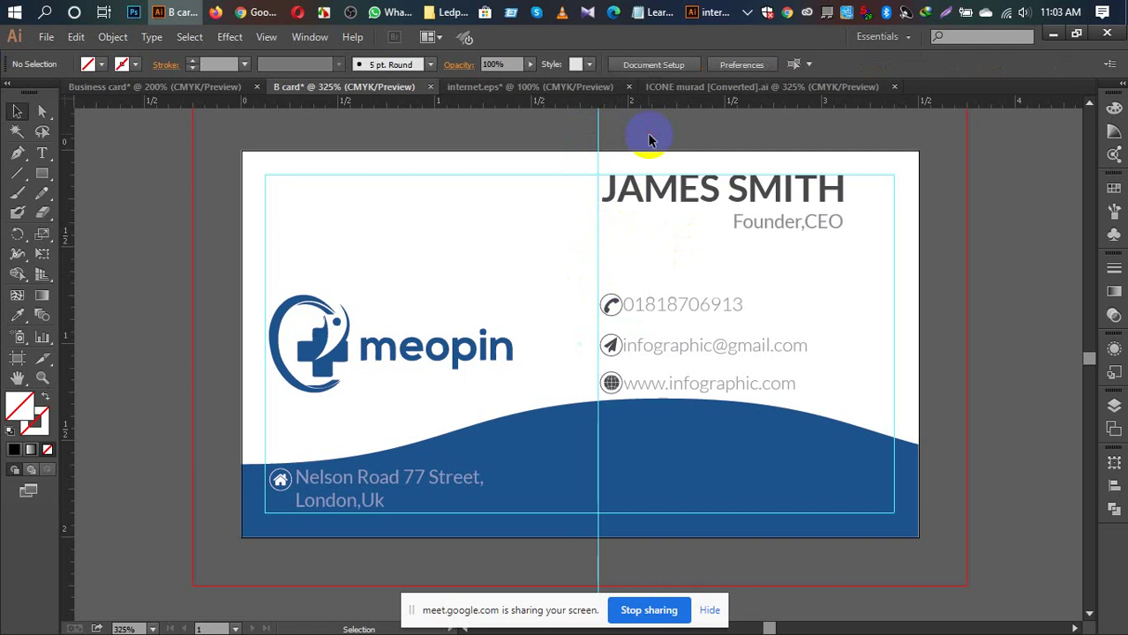
click(599, 123)
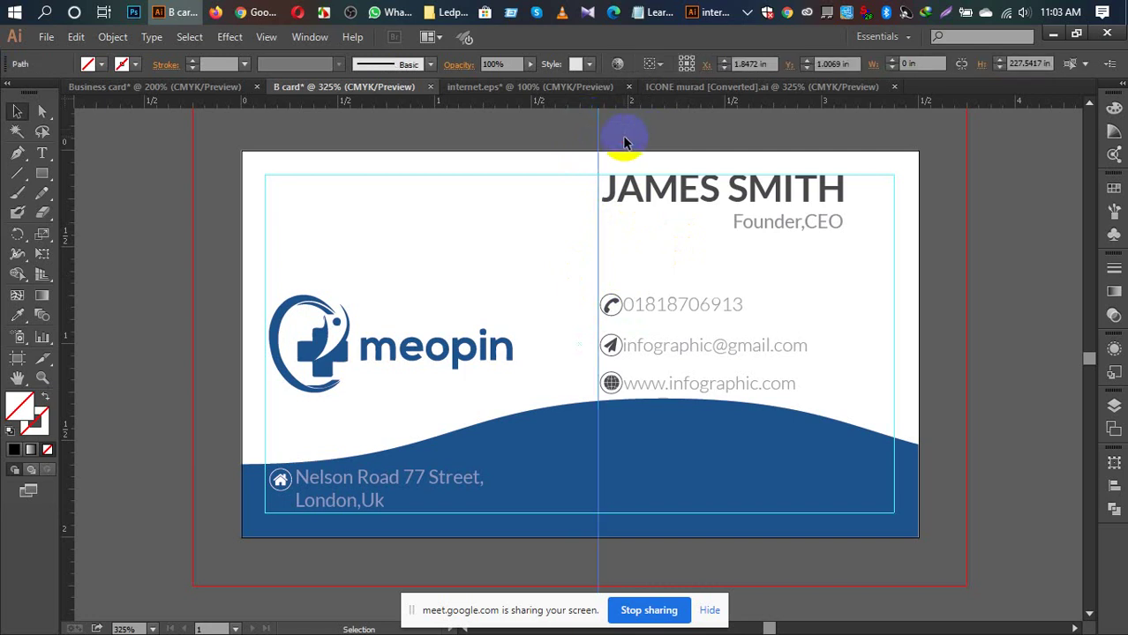
key(Delete)
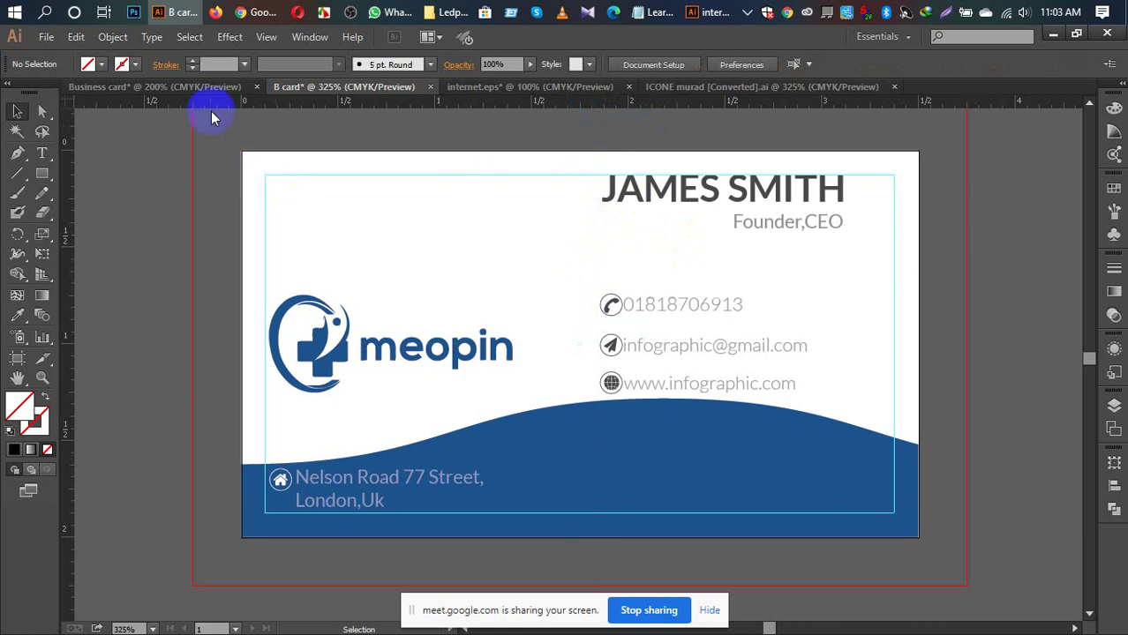
click(187, 87)
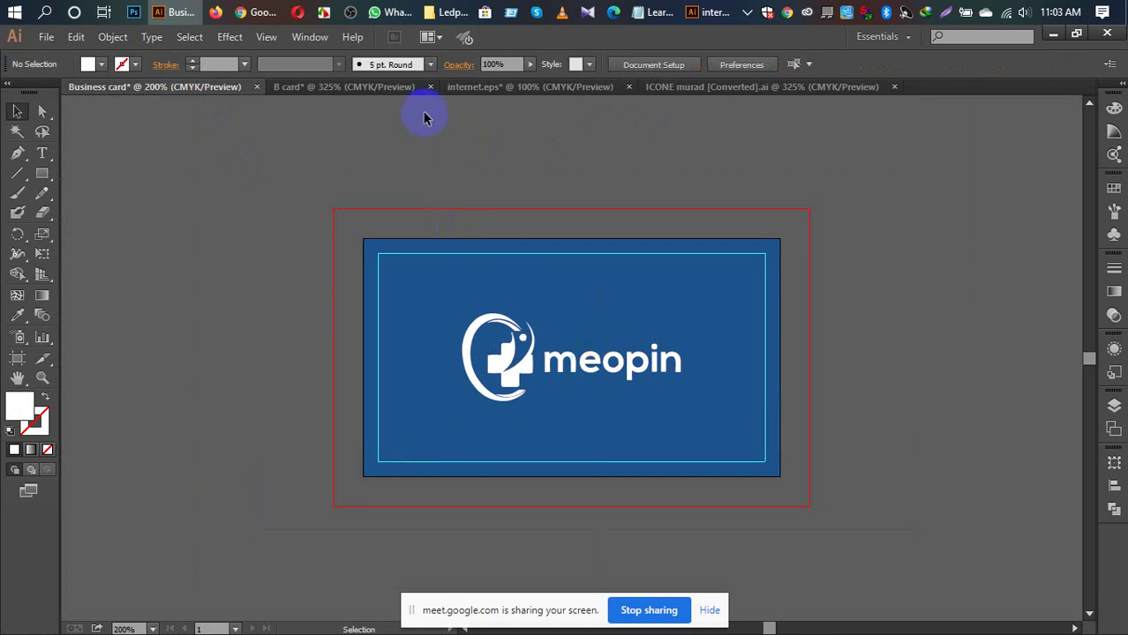
click(341, 88)
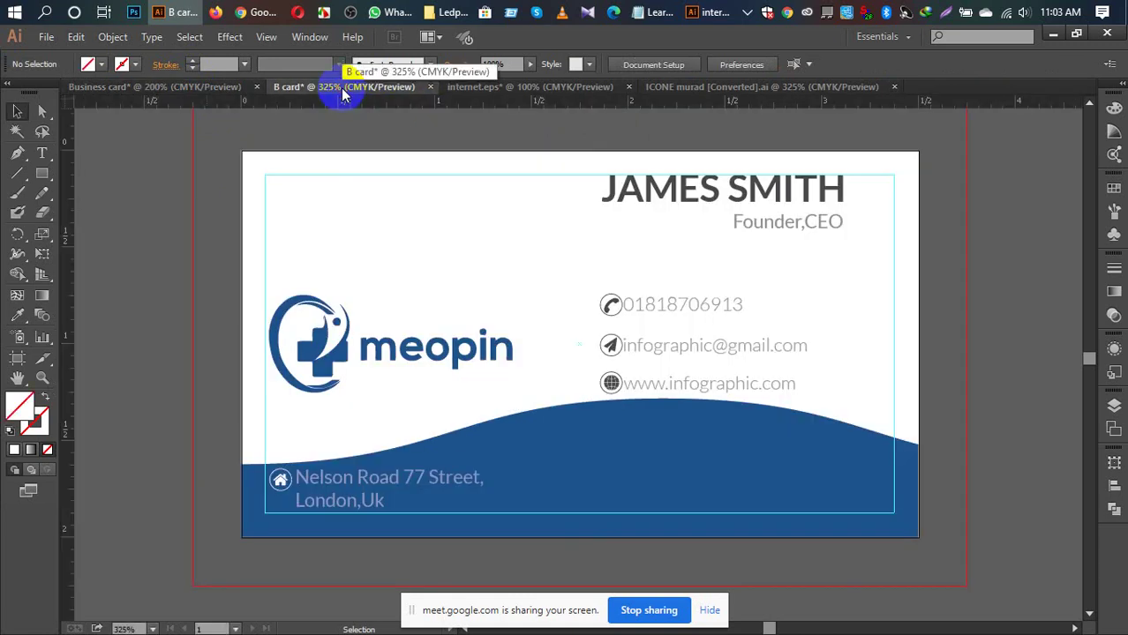
click(705, 388)
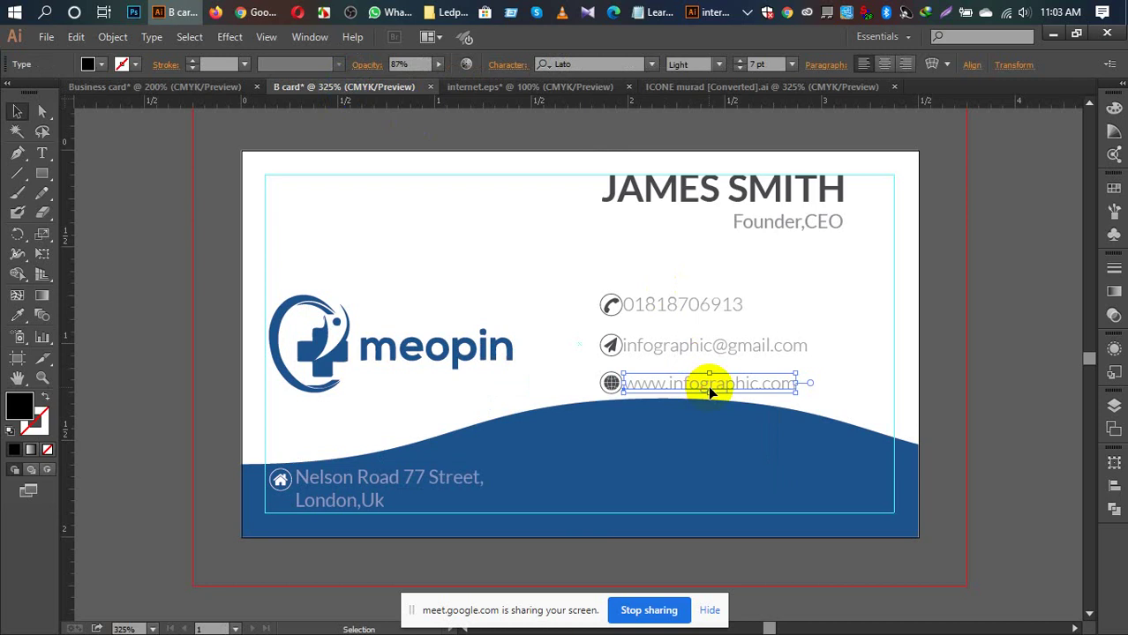
drag(711, 393, 590, 425)
right_click(592, 422)
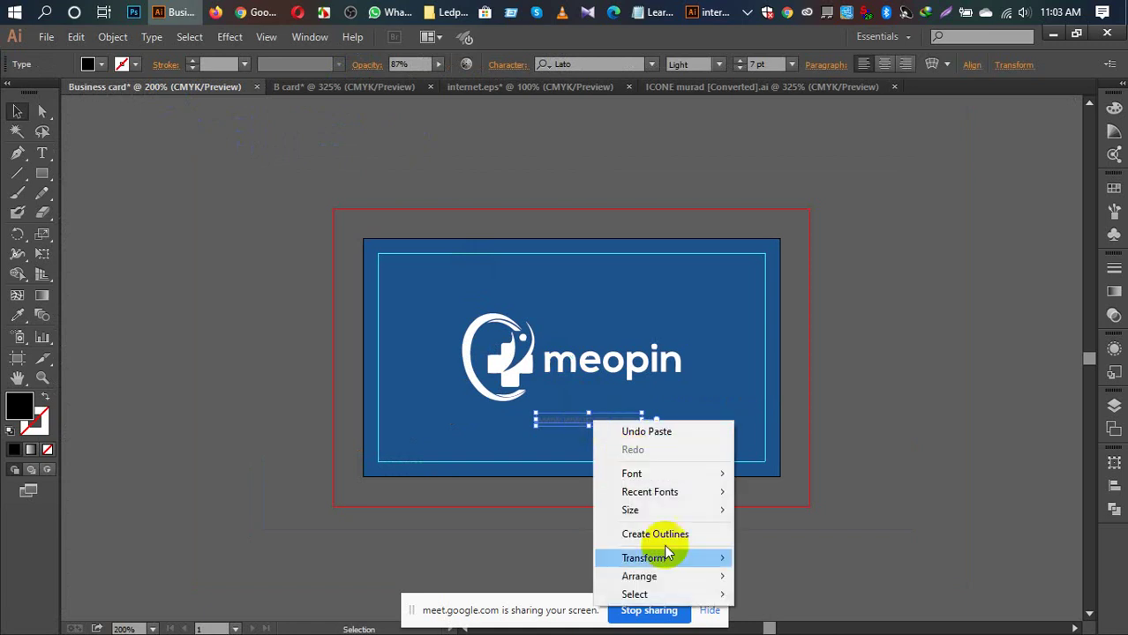
mouse_move(674, 579)
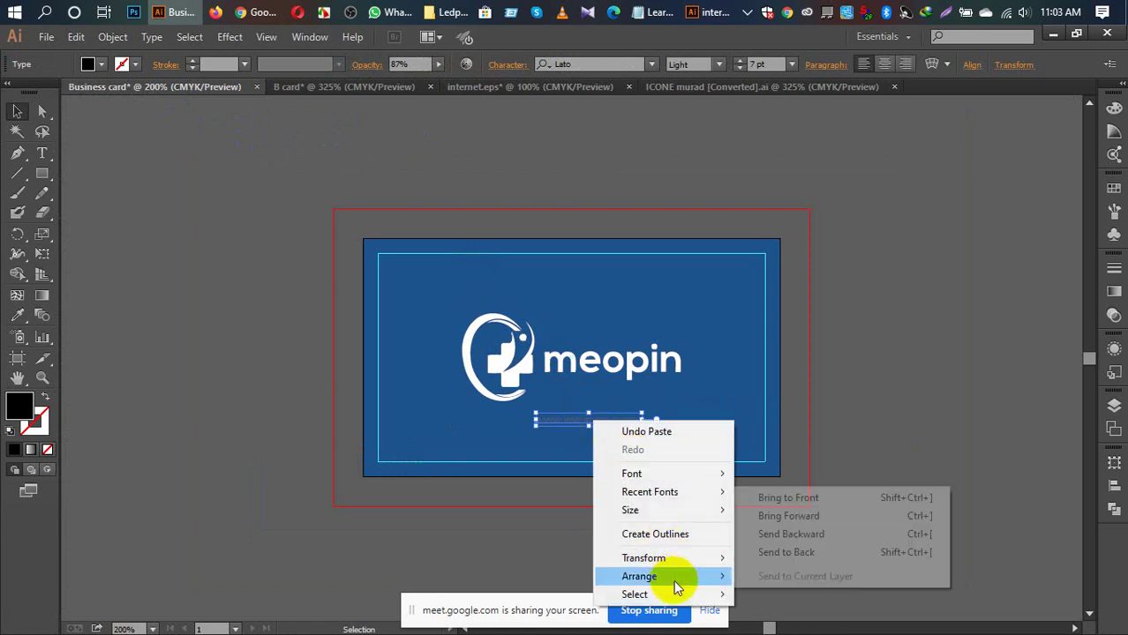
click(779, 500)
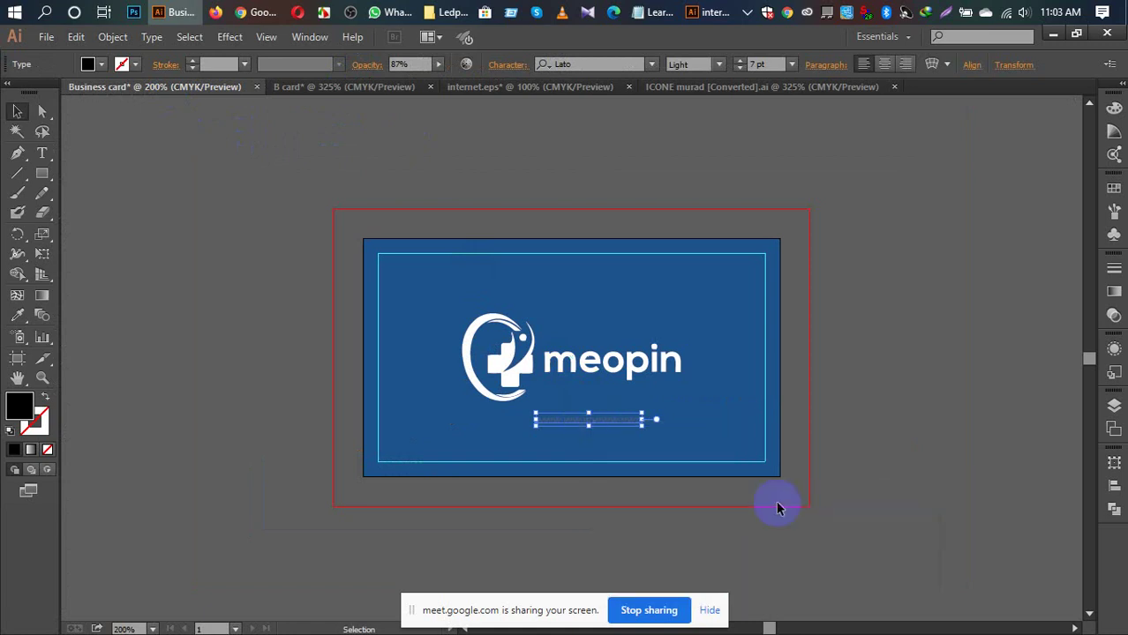
Step: Set the website text to 100% opacity and sample the logo's white fill with the Eyedropper
click(437, 65)
drag(430, 81, 481, 99)
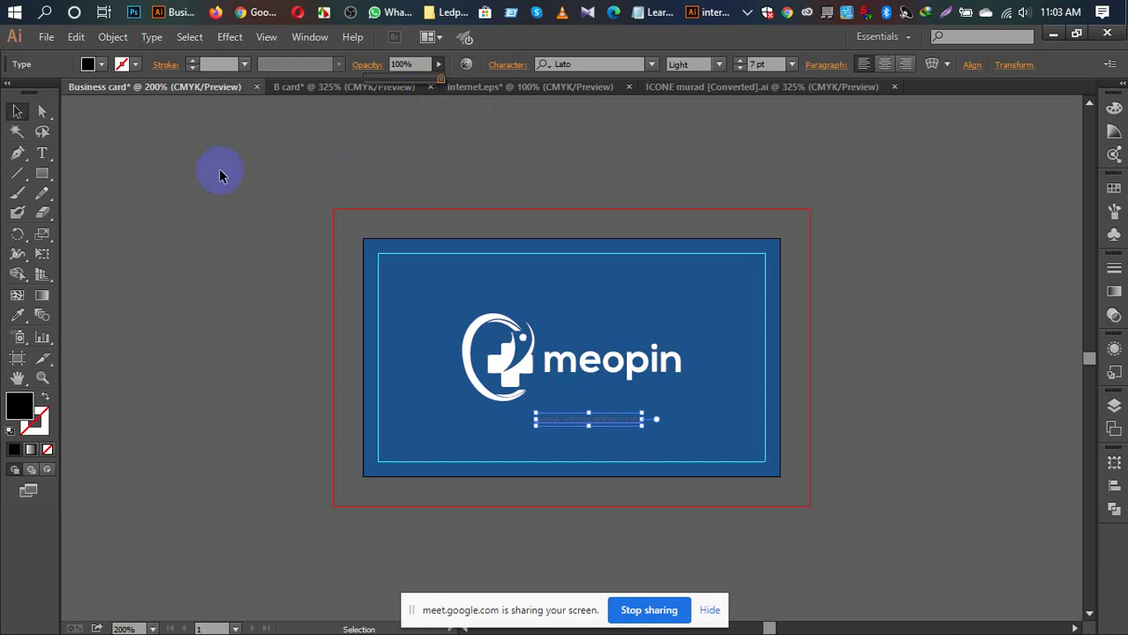
click(268, 242)
key(i)
click(503, 353)
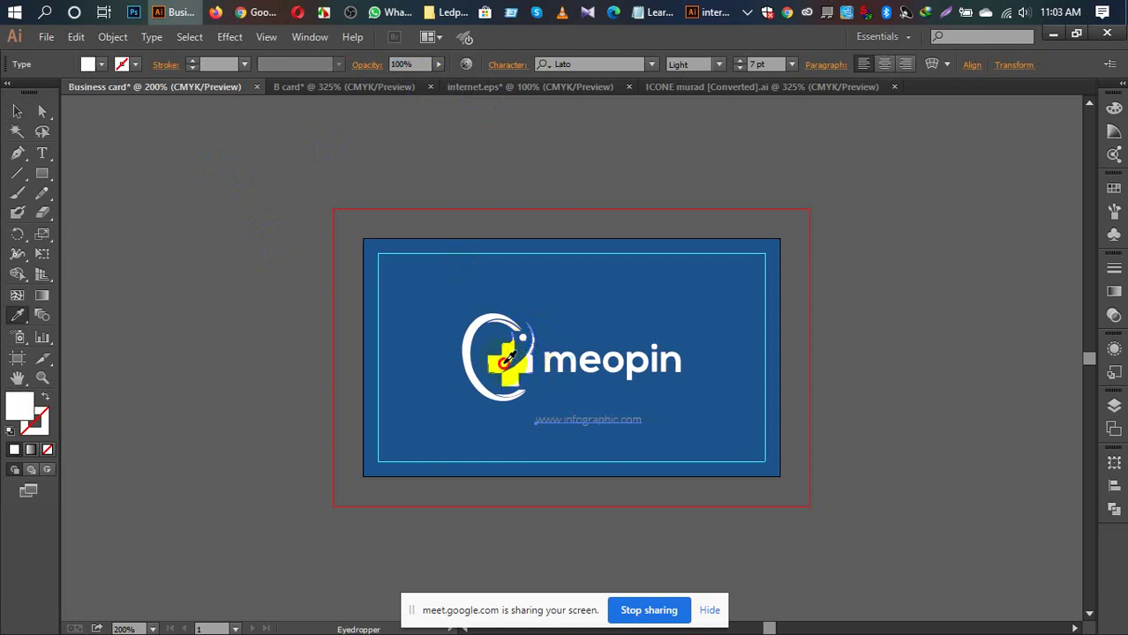
click(17, 111)
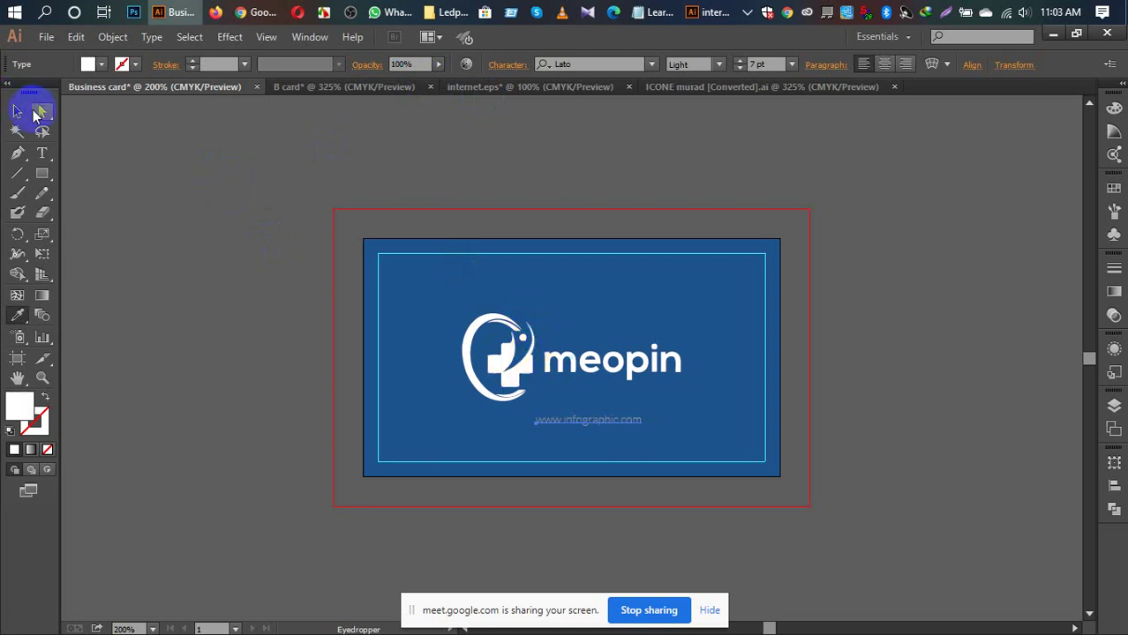
click(165, 239)
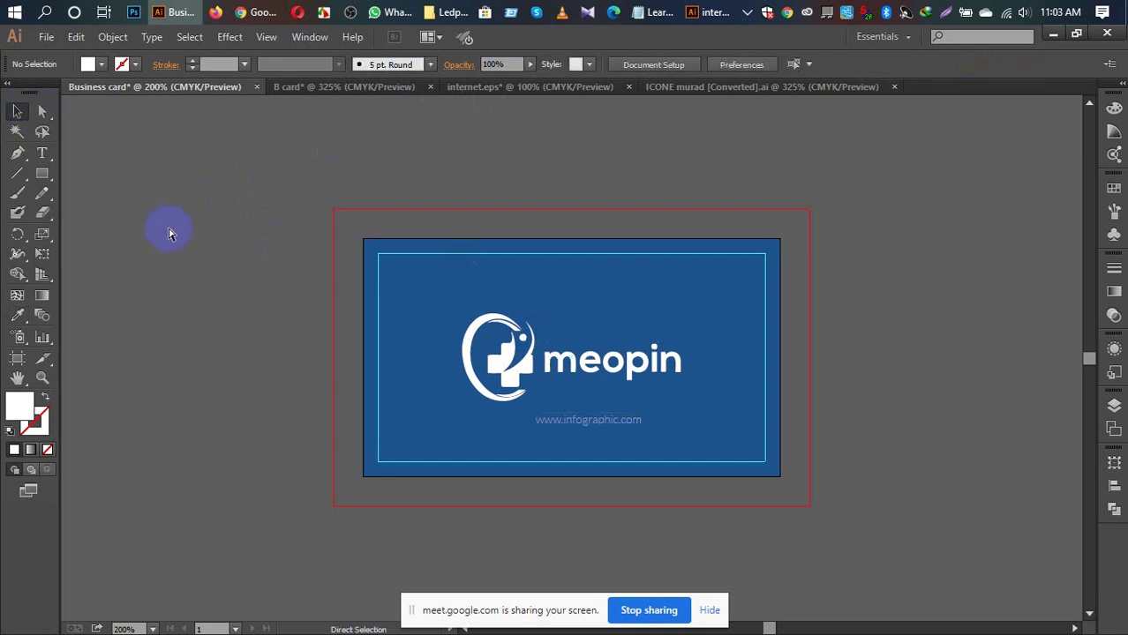
key(ctrl+equal)
key(ctrl+equal)
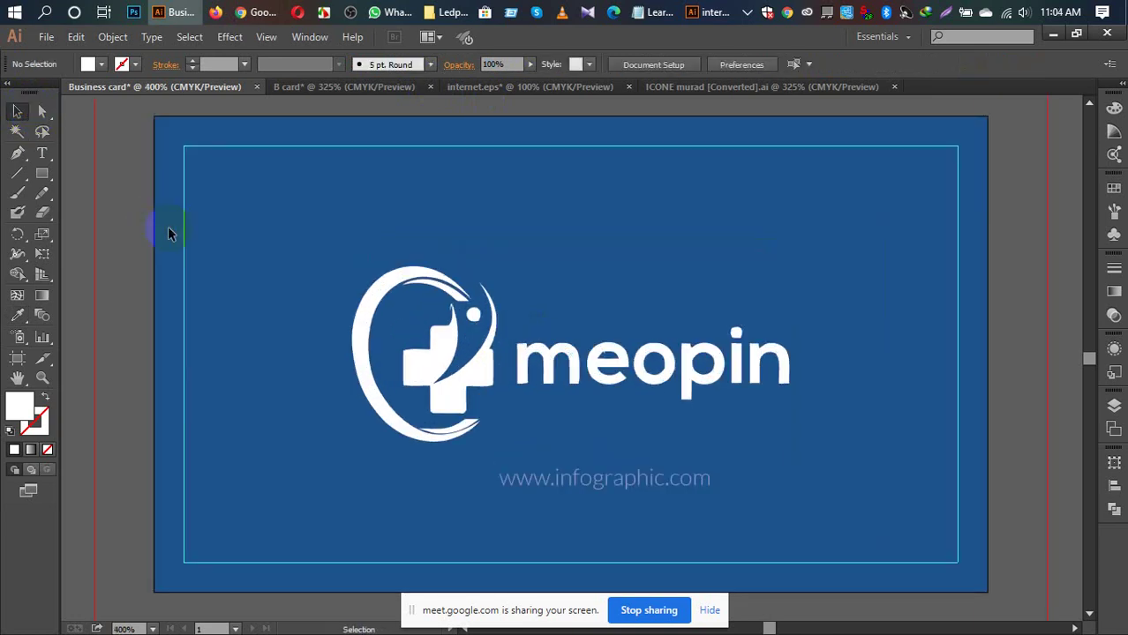
click(598, 487)
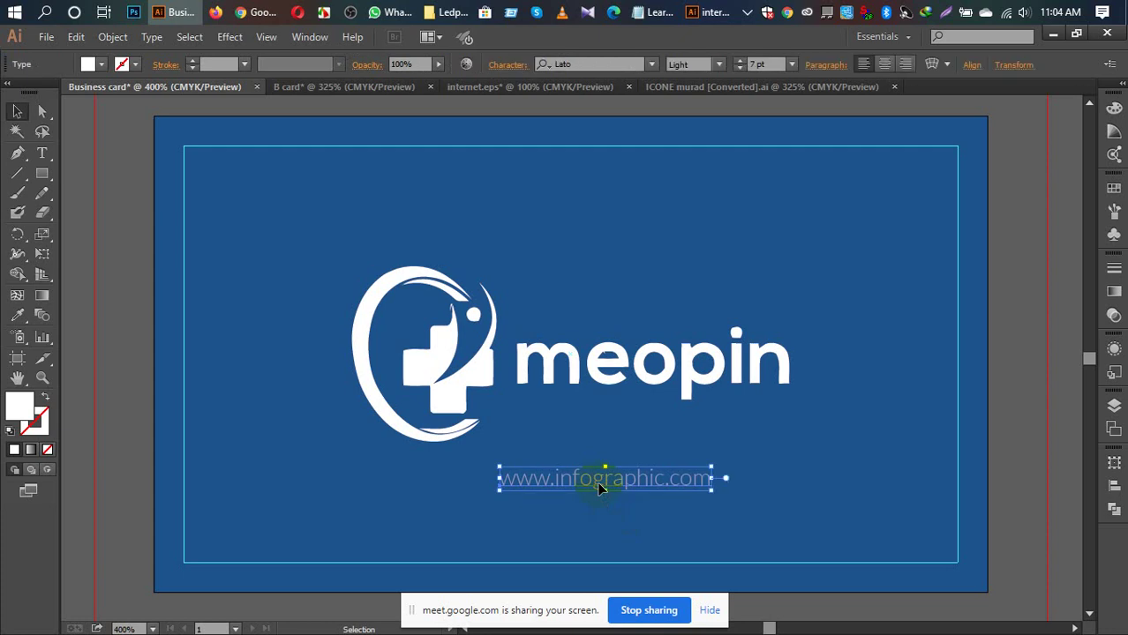
click(719, 64)
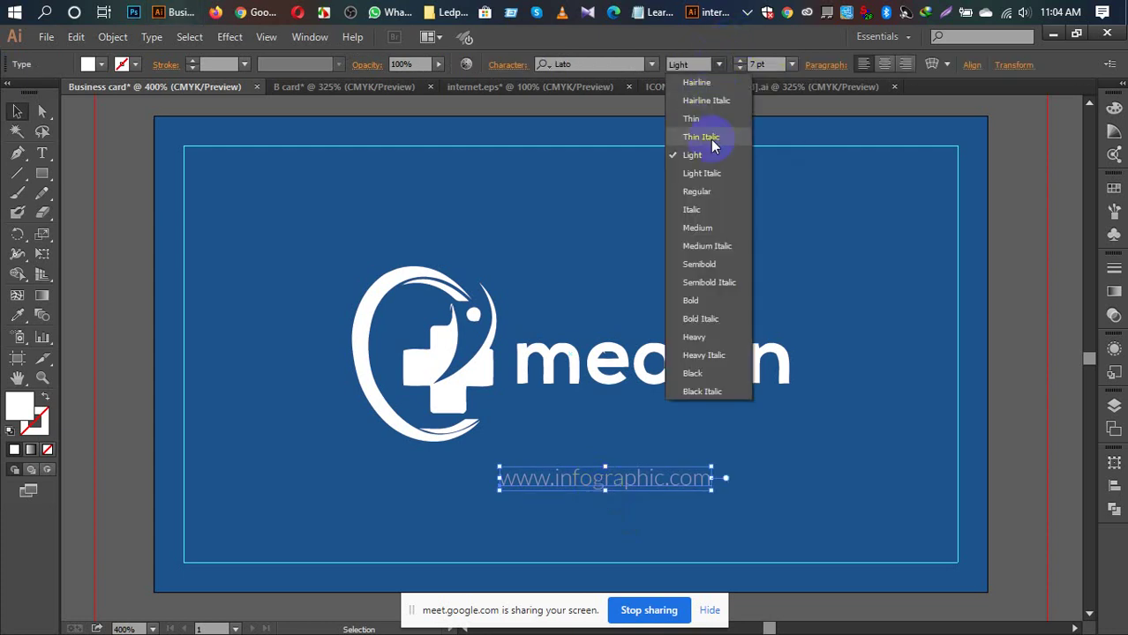
click(711, 192)
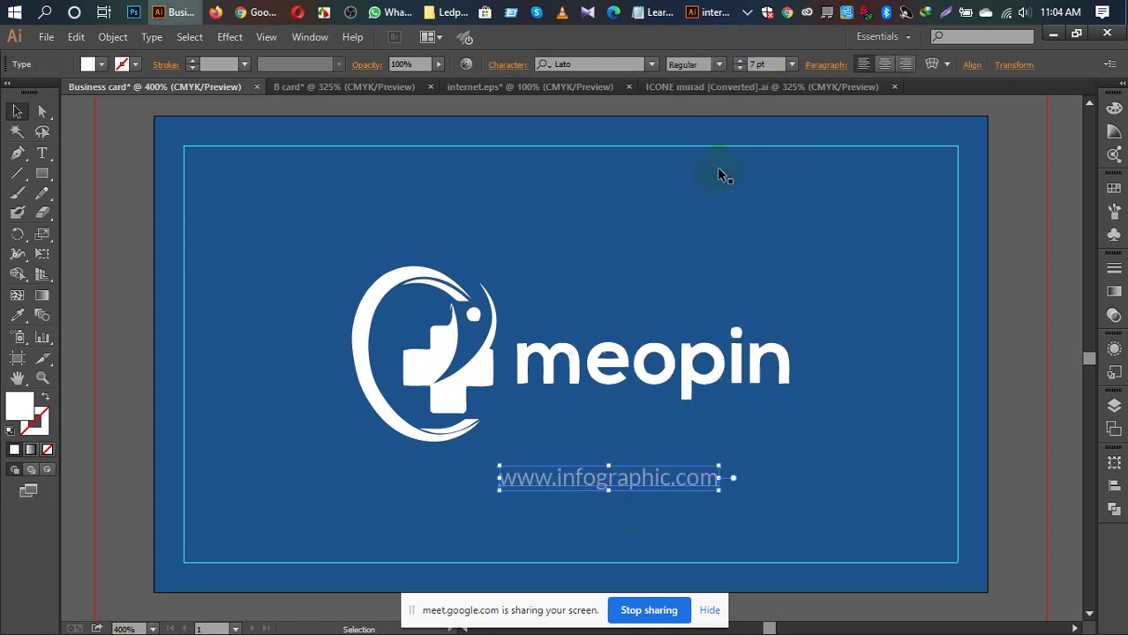
Step: Alt-drag a copy of the web address onto the pasteboard below the card
scroll(720, 176, down, 5)
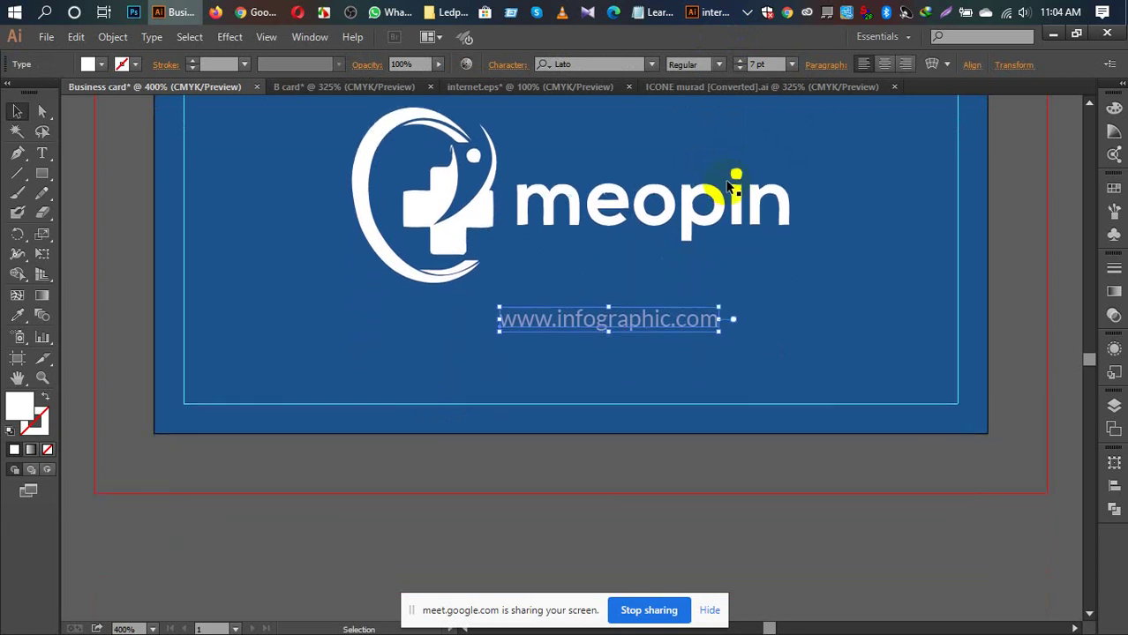
scroll(729, 187, down, 1)
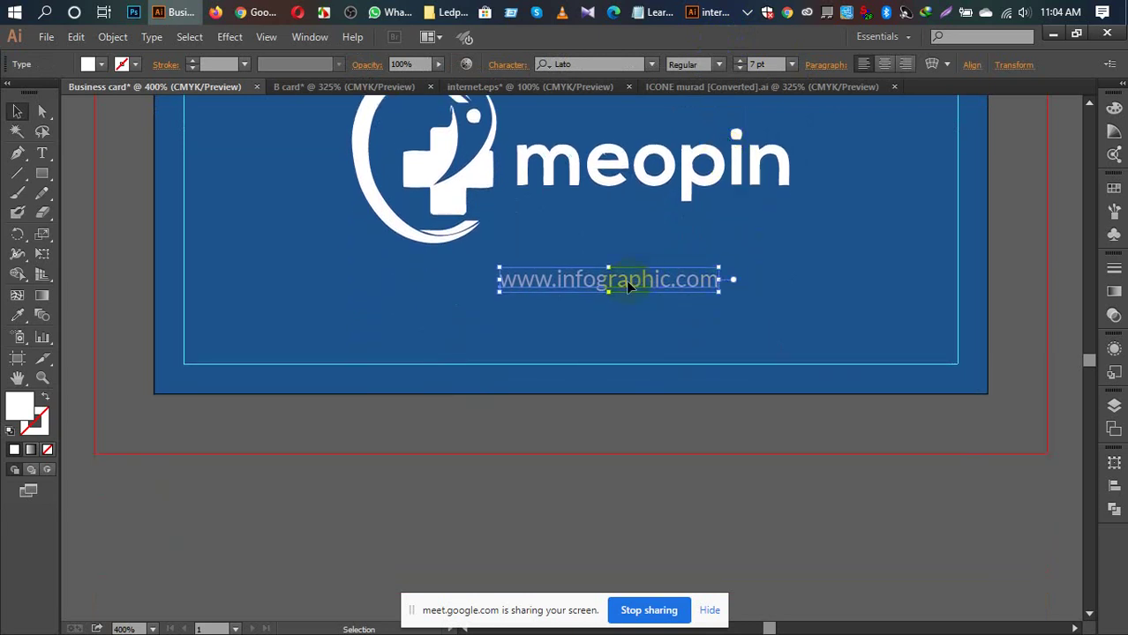
drag(626, 280, 477, 519)
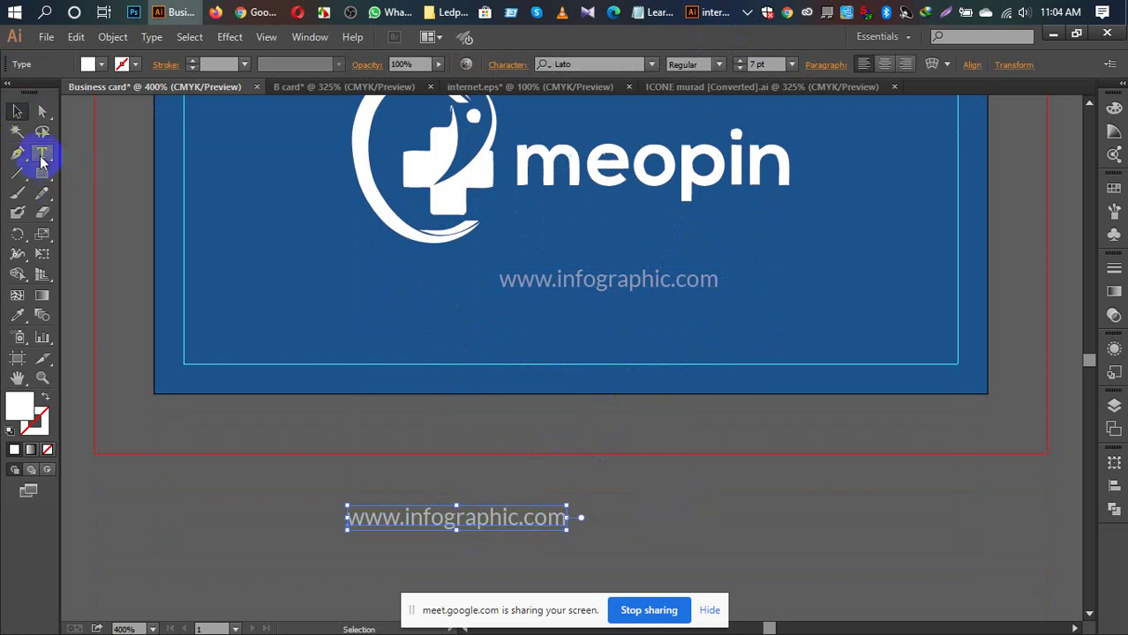
Step: Start a new text line on the pasteboard with a white (#ffffff) fill
click(42, 153)
click(704, 496)
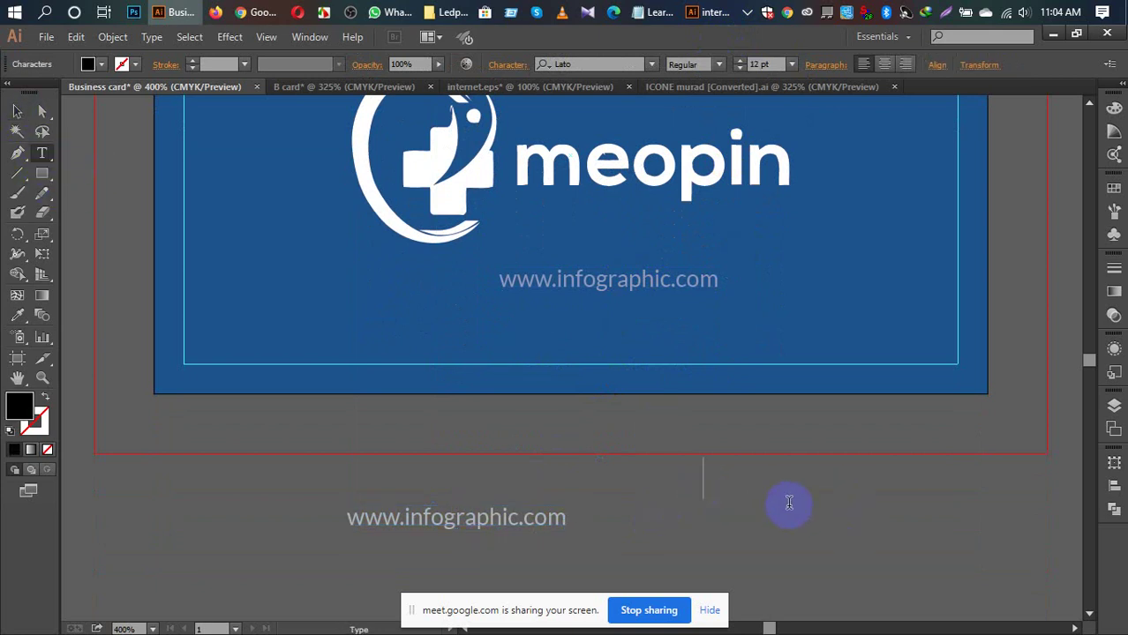
double_click(27, 402)
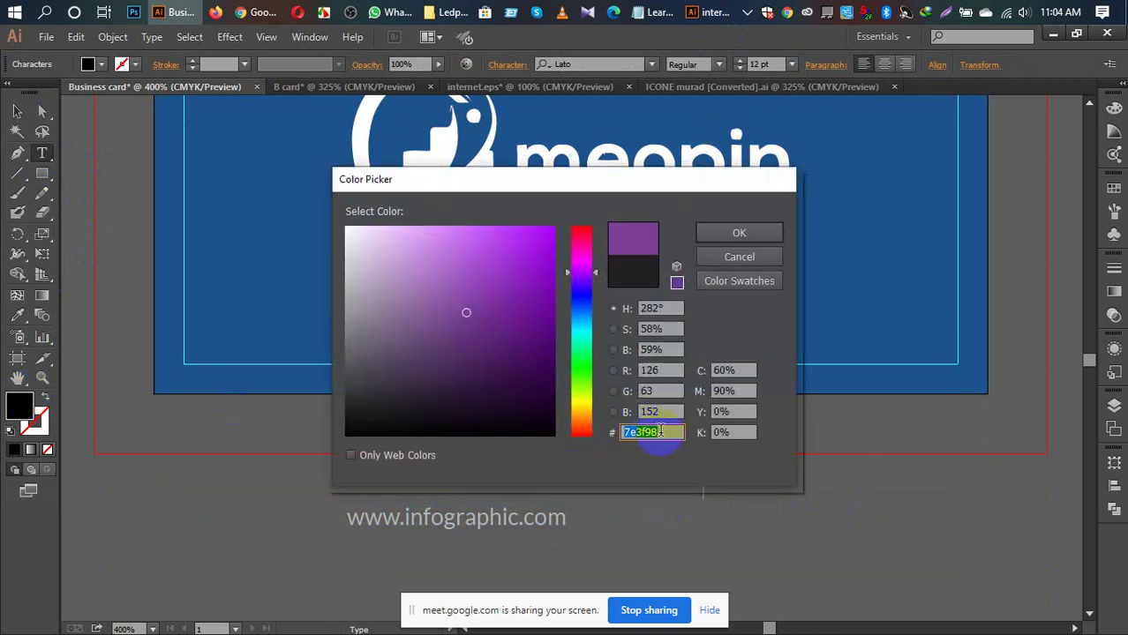
click(587, 431)
text(ffff)
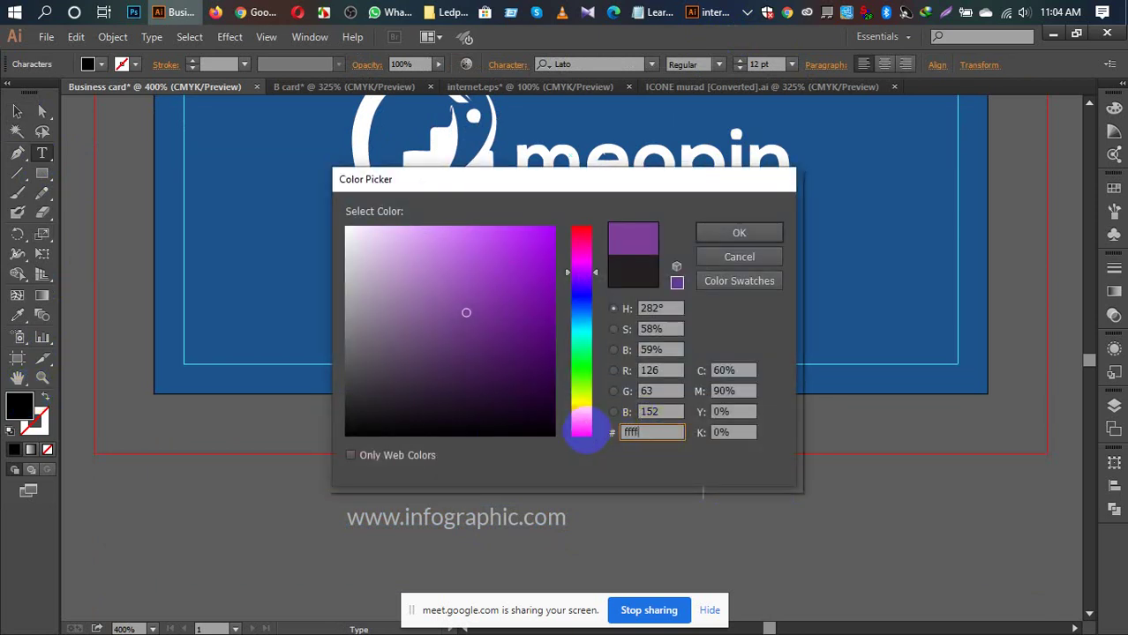
text(ff)
click(752, 232)
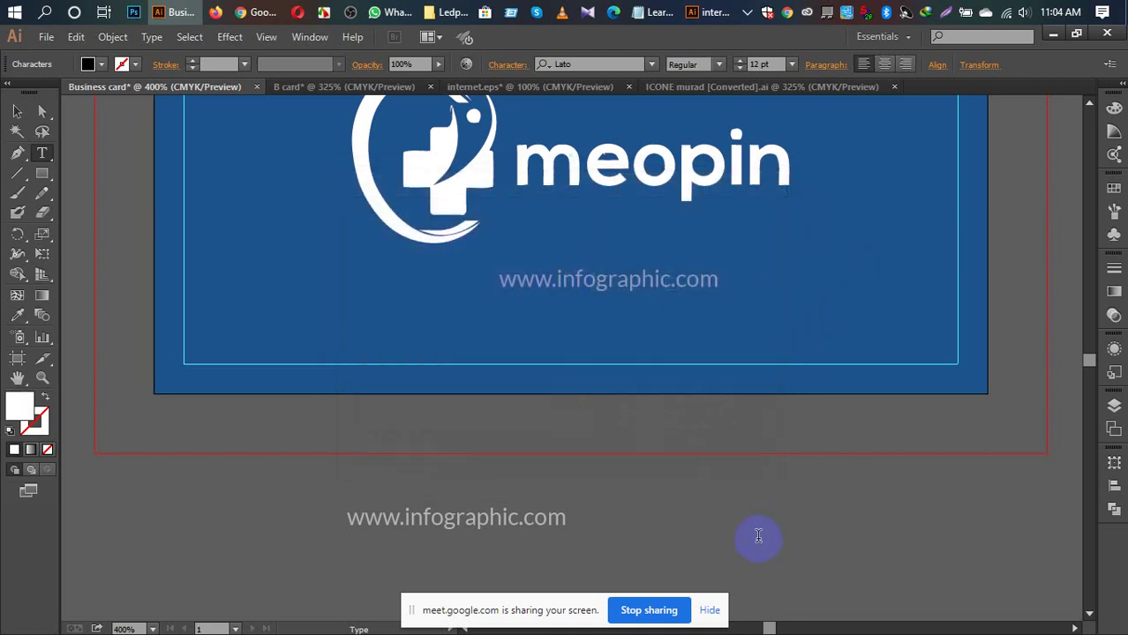
text(www)
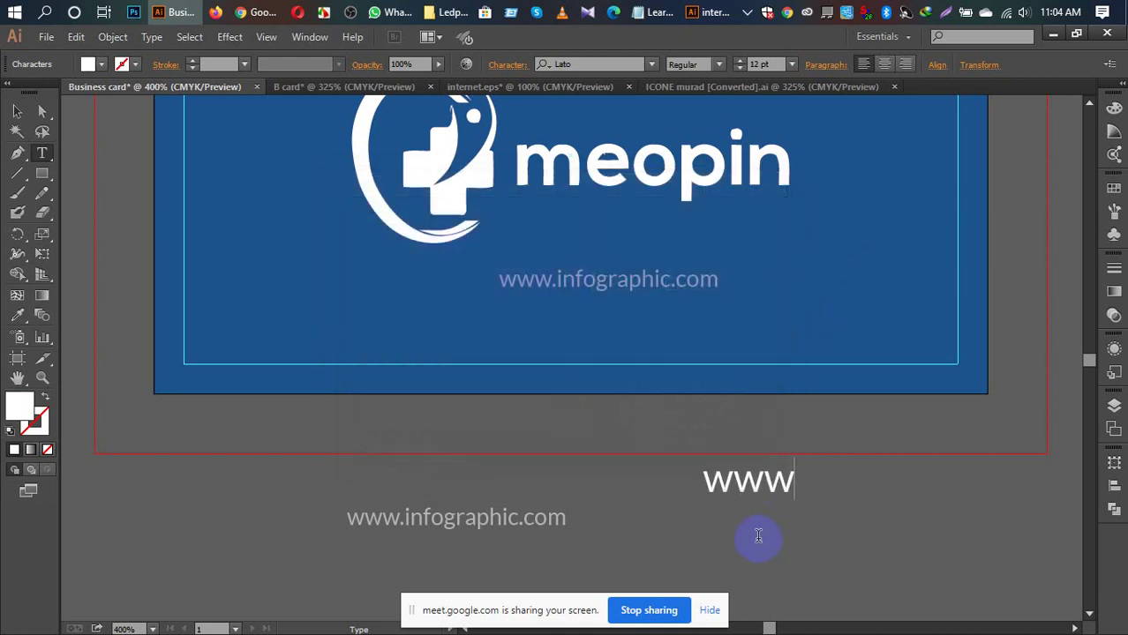
text(.info)
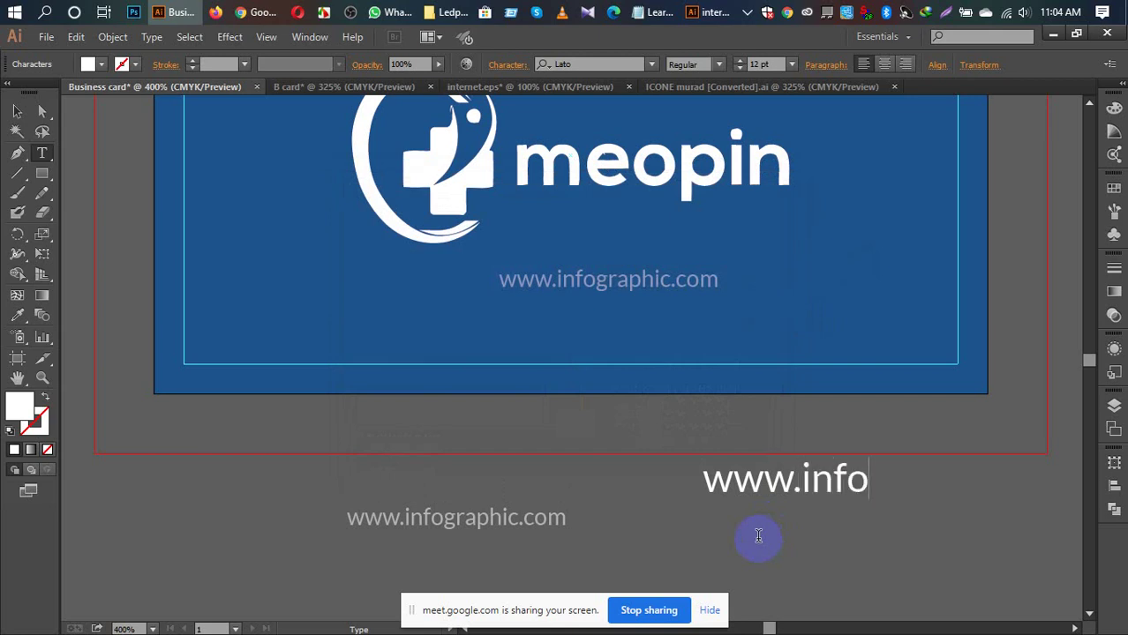
text(gra)
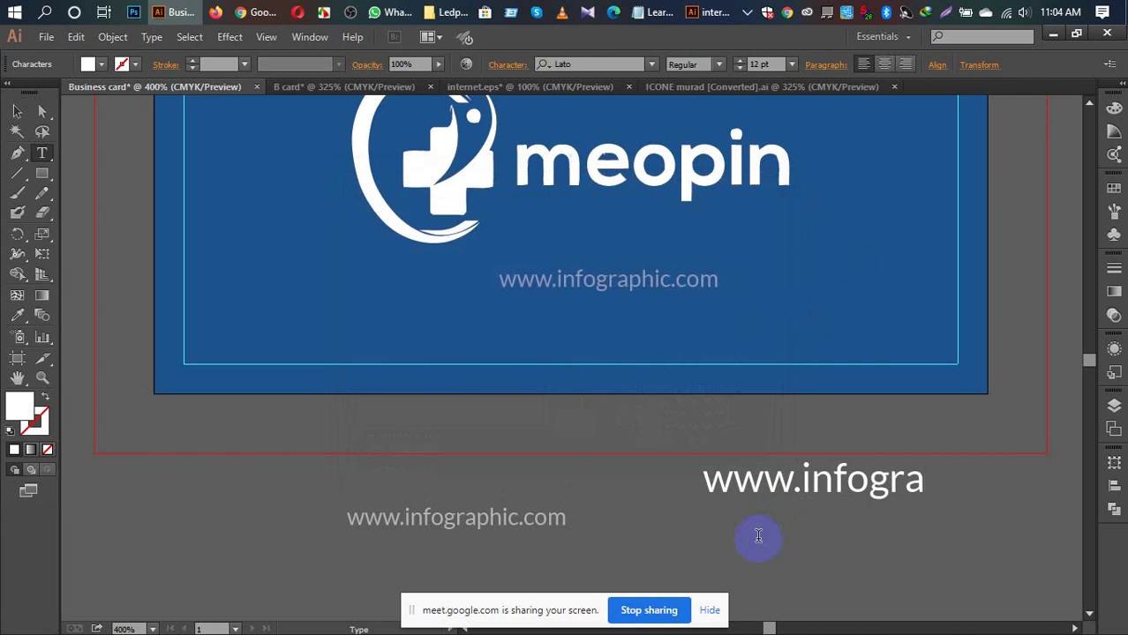
text(phic)
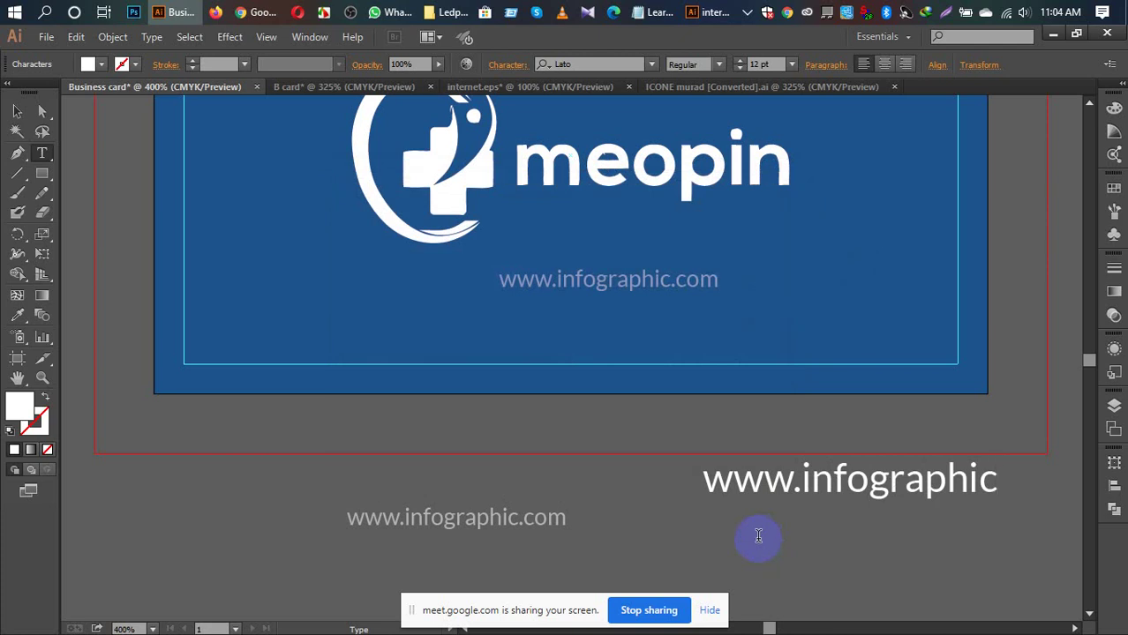
text(.com)
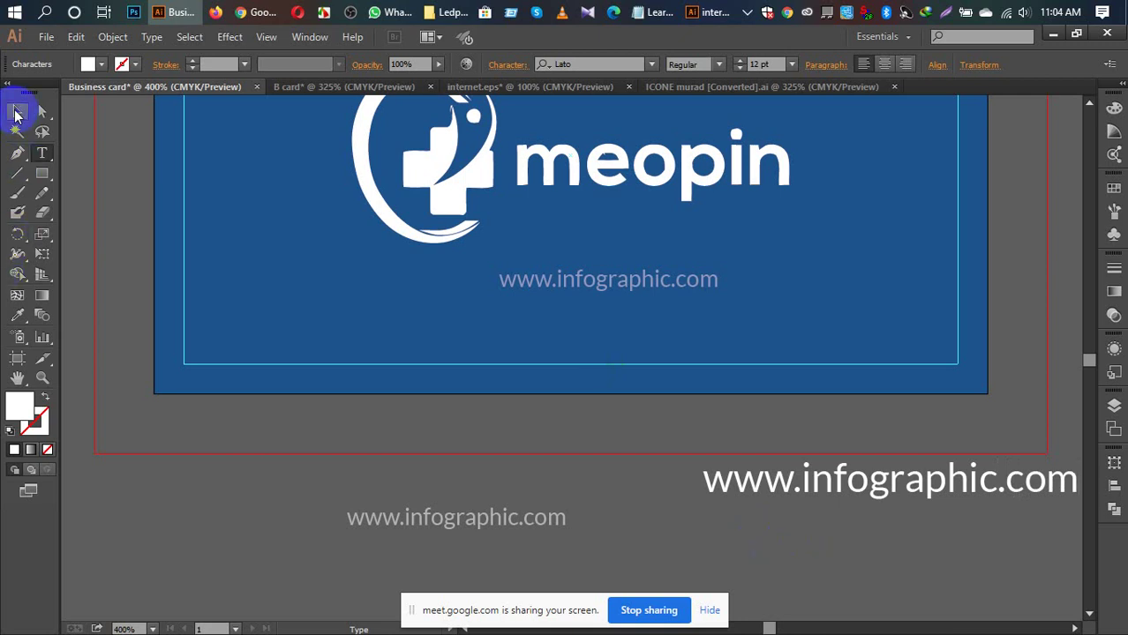
click(16, 112)
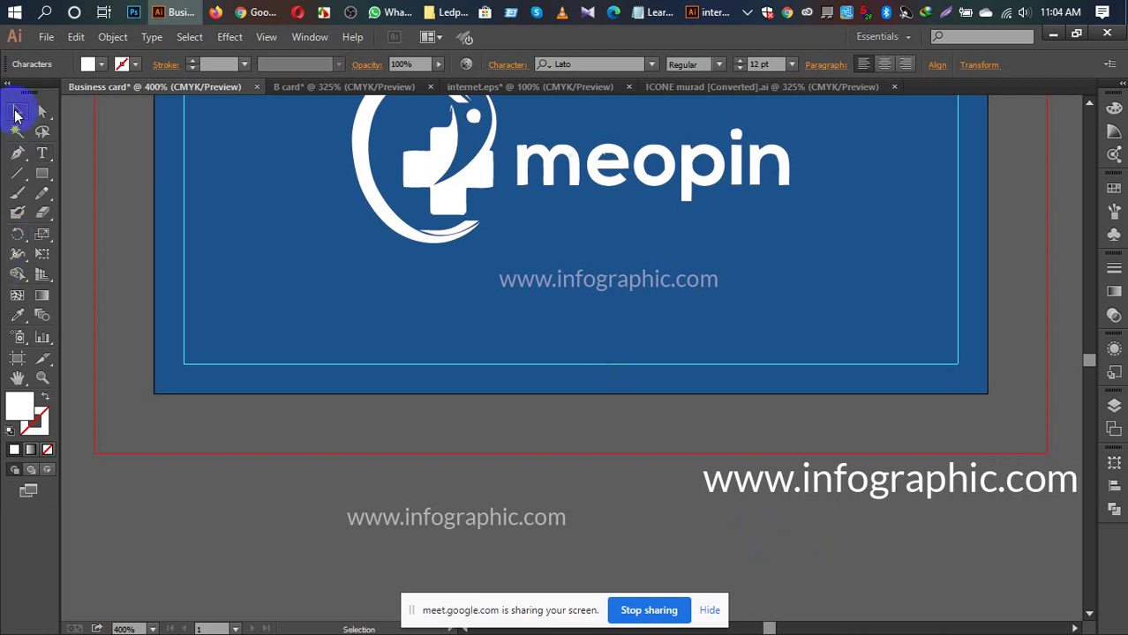
Step: Set the new web address to 7 pt and drag the old one off the card
click(409, 520)
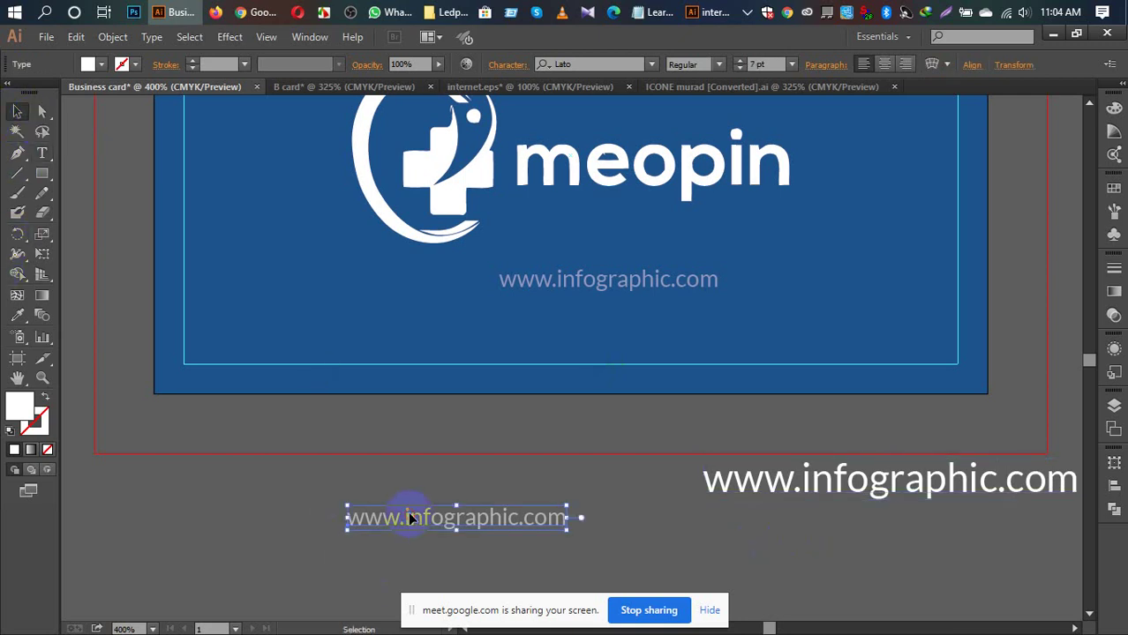
click(739, 484)
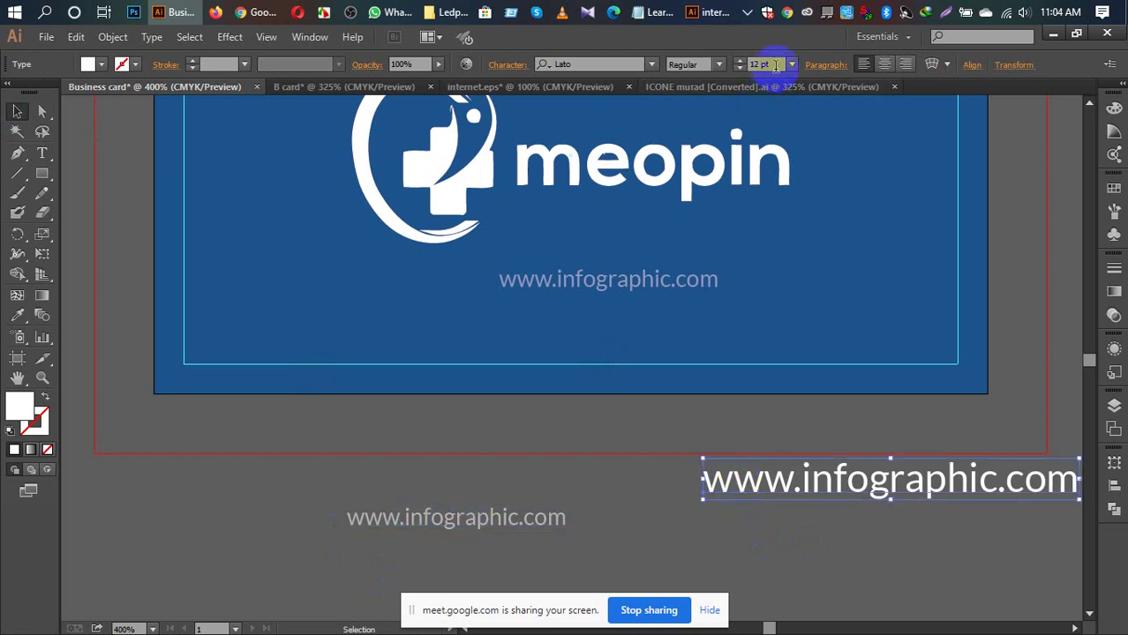
click(792, 65)
click(809, 124)
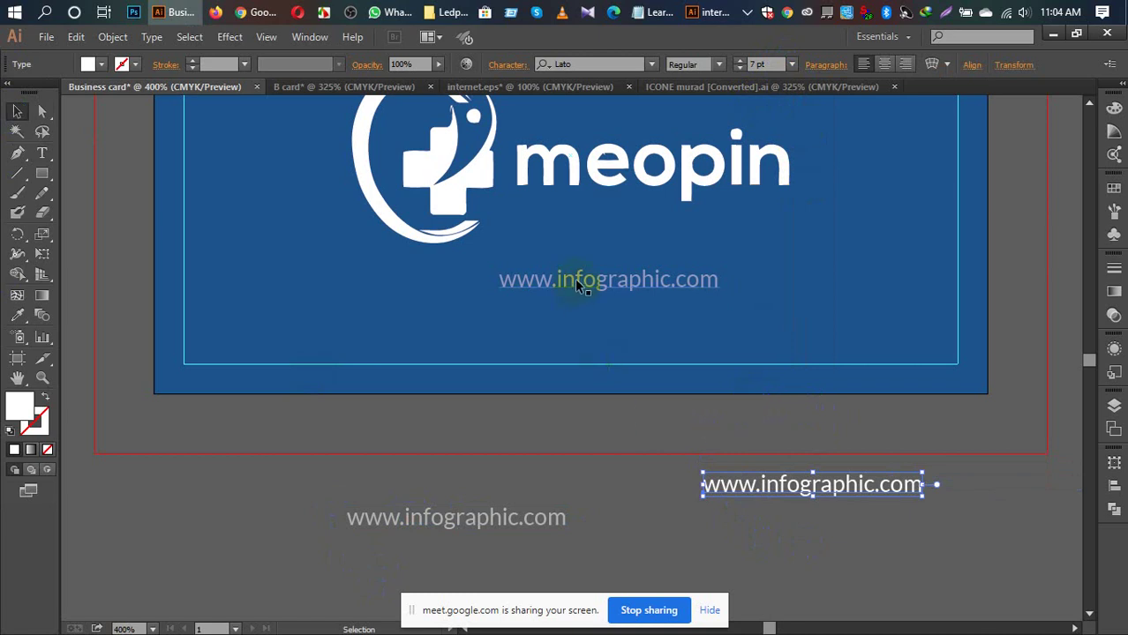
drag(574, 279, 294, 491)
Step: Align the web address to the artboard, centred horizontally at the bottom, then nudge it up
click(832, 488)
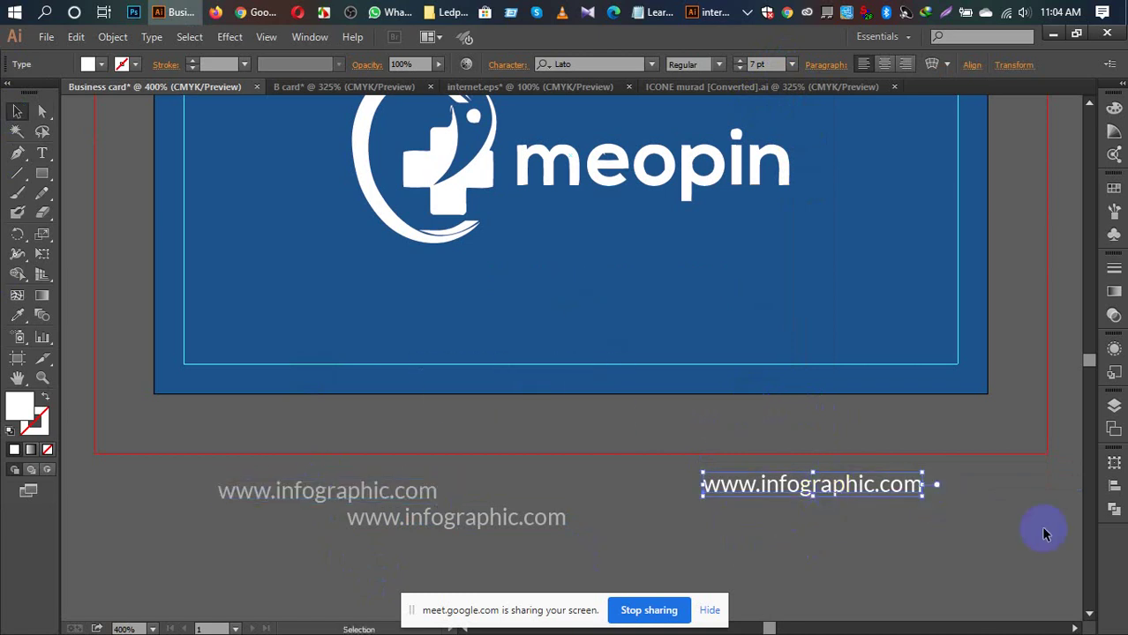
click(1113, 486)
click(1081, 584)
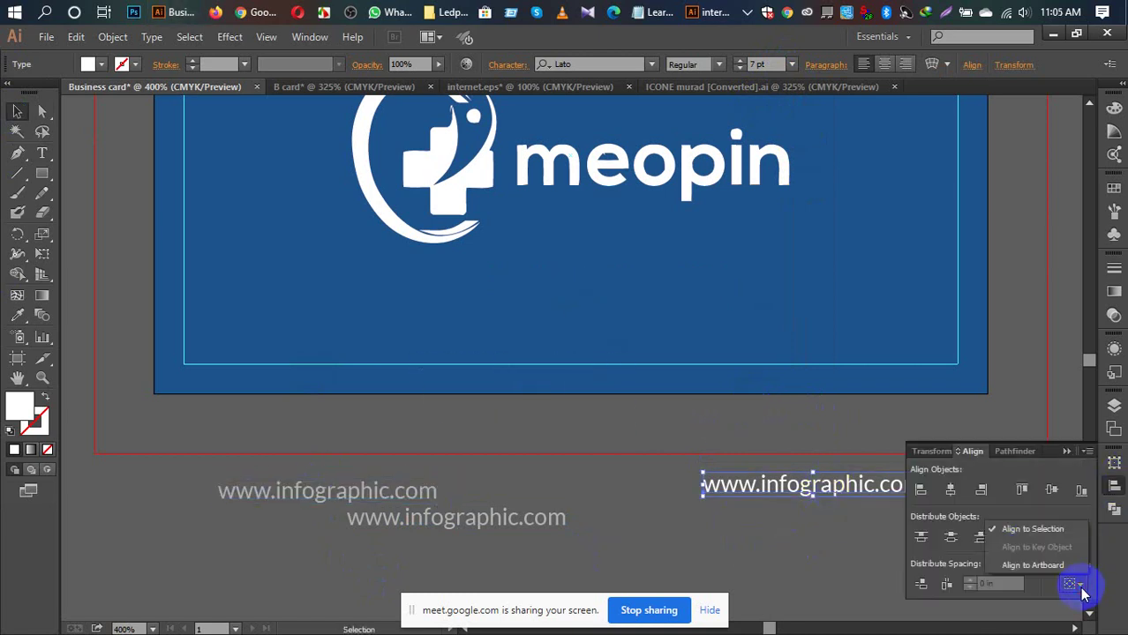
click(1058, 569)
click(1053, 490)
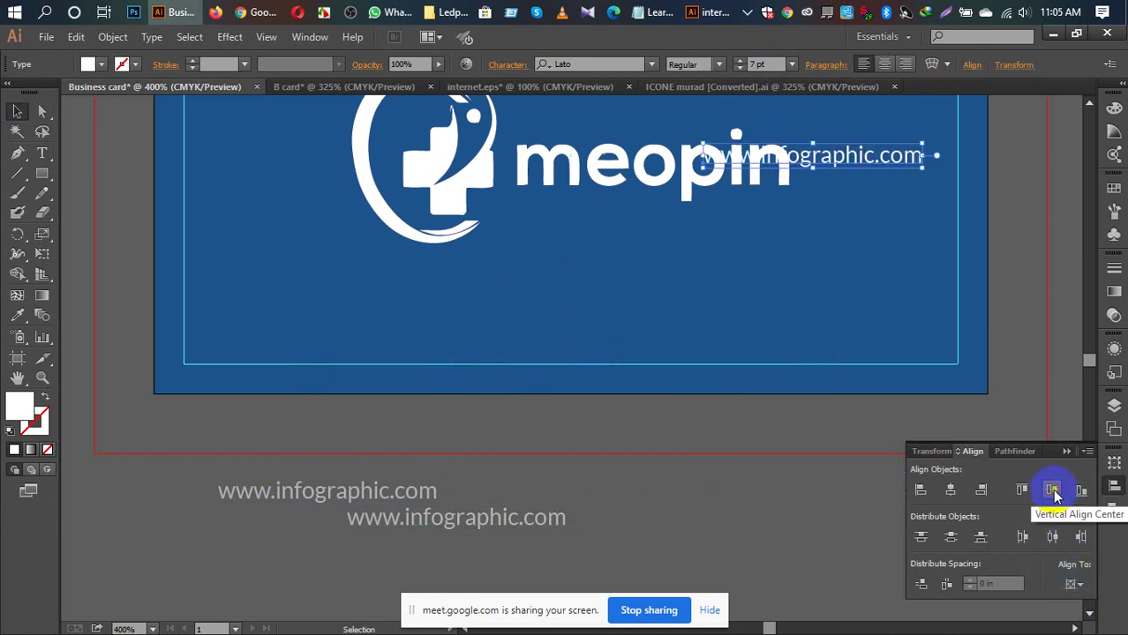
click(949, 493)
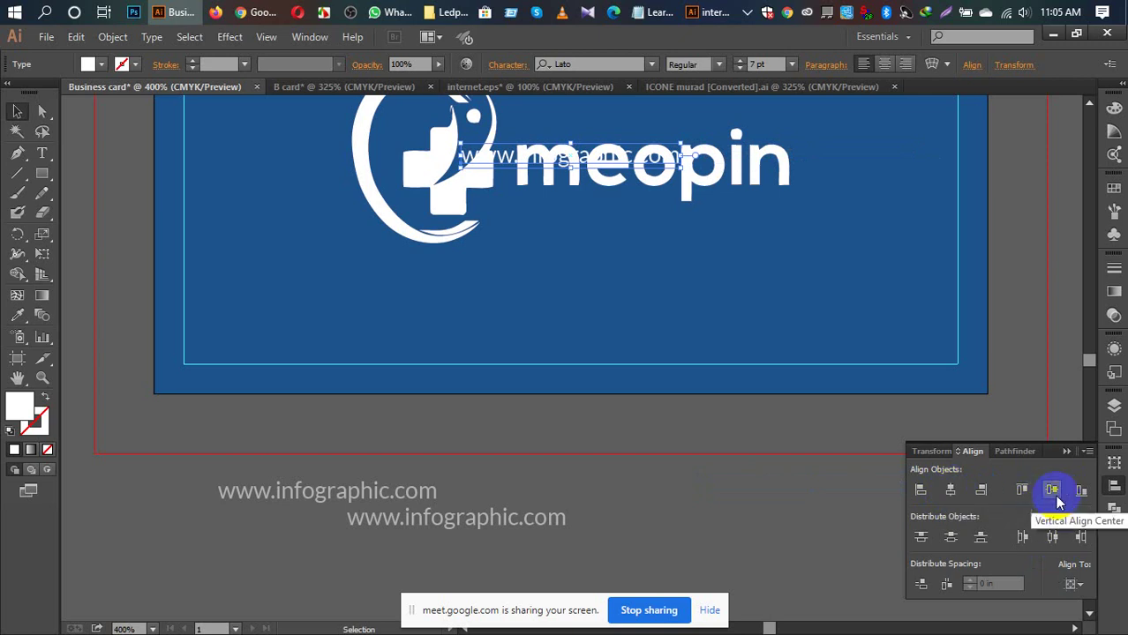
click(1078, 493)
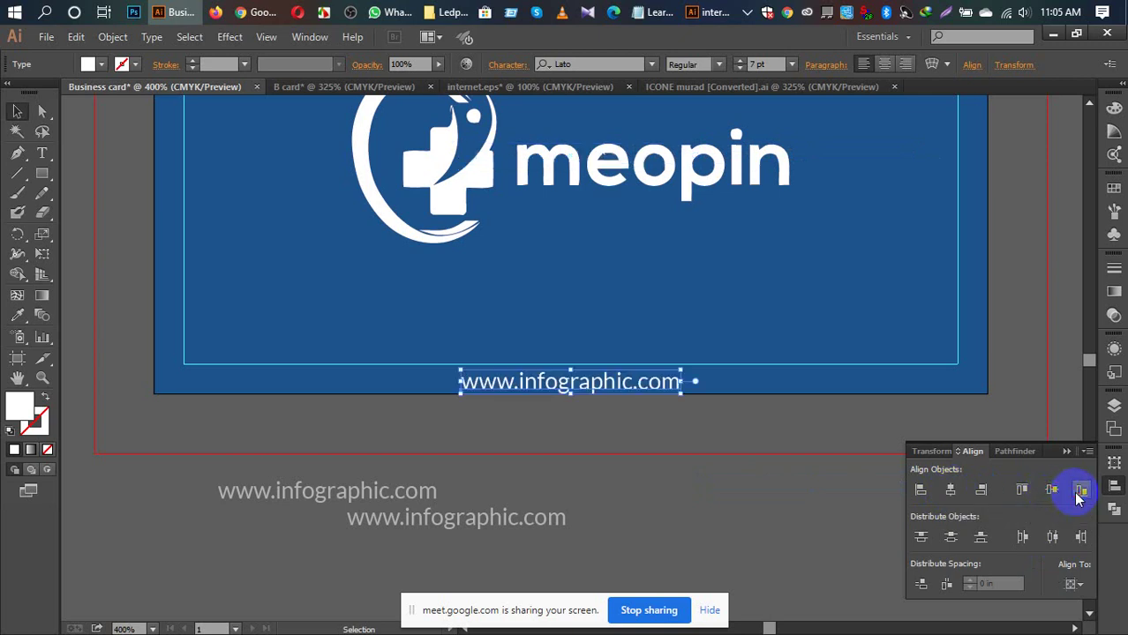
click(795, 512)
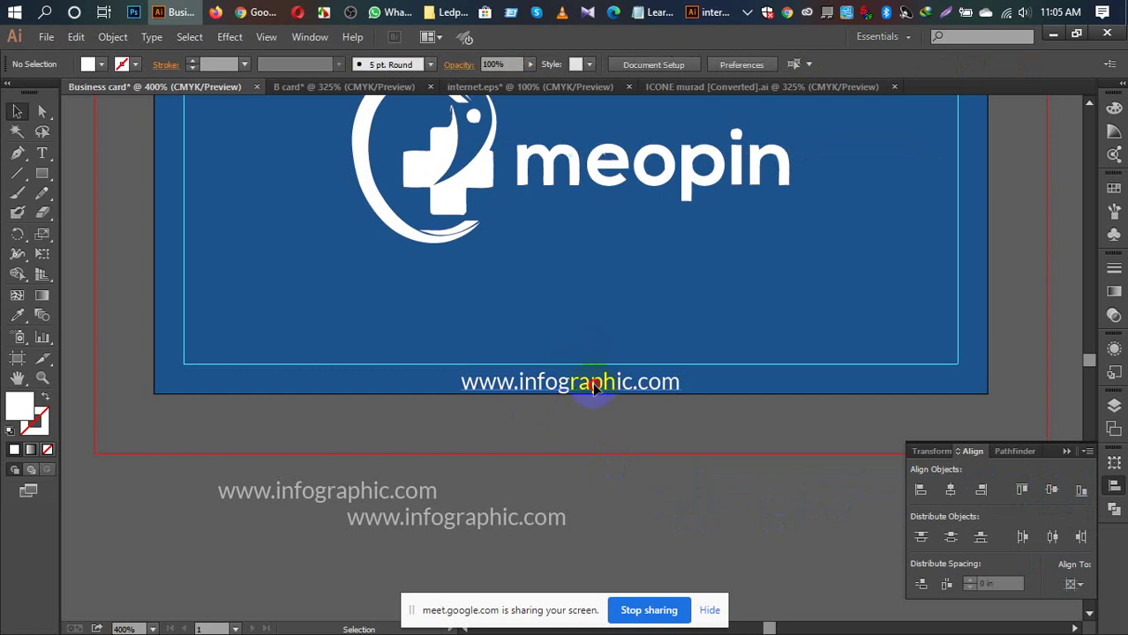
drag(593, 387, 592, 357)
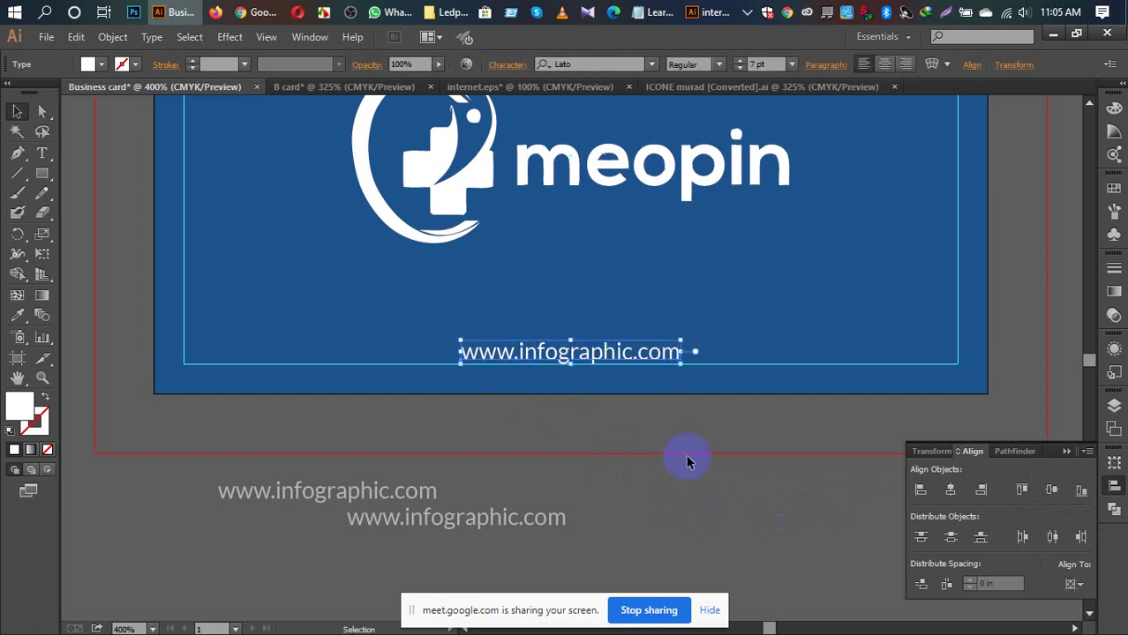
click(686, 494)
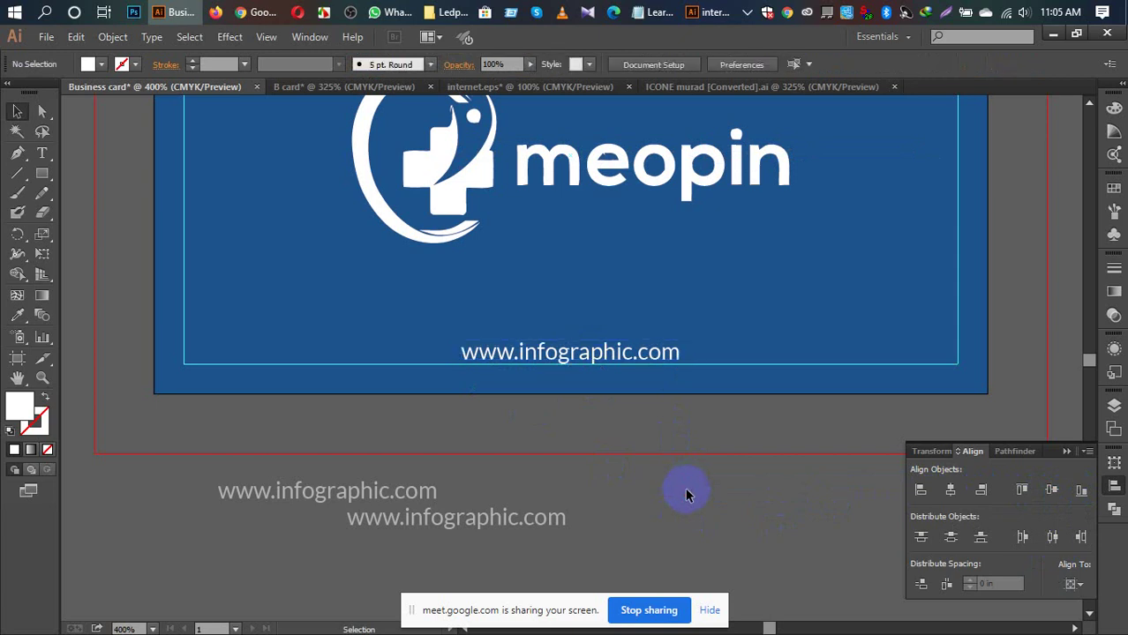
Step: Delete both leftover web address copies below the card and fit the card in the window
drag(146, 504, 521, 536)
key(Delete)
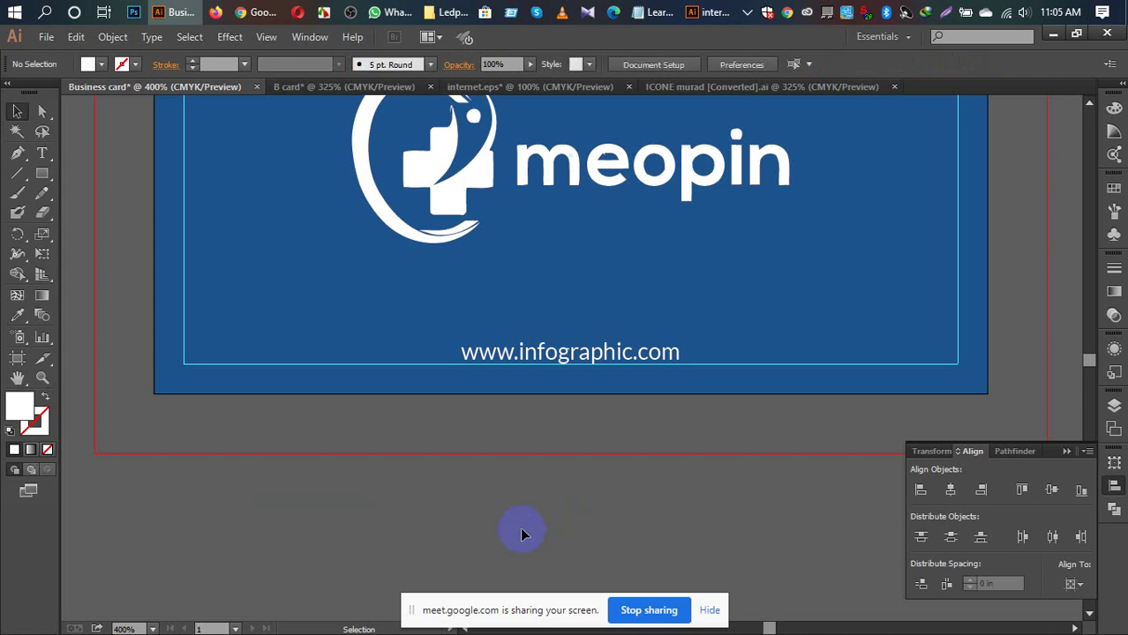
key(ctrl+0)
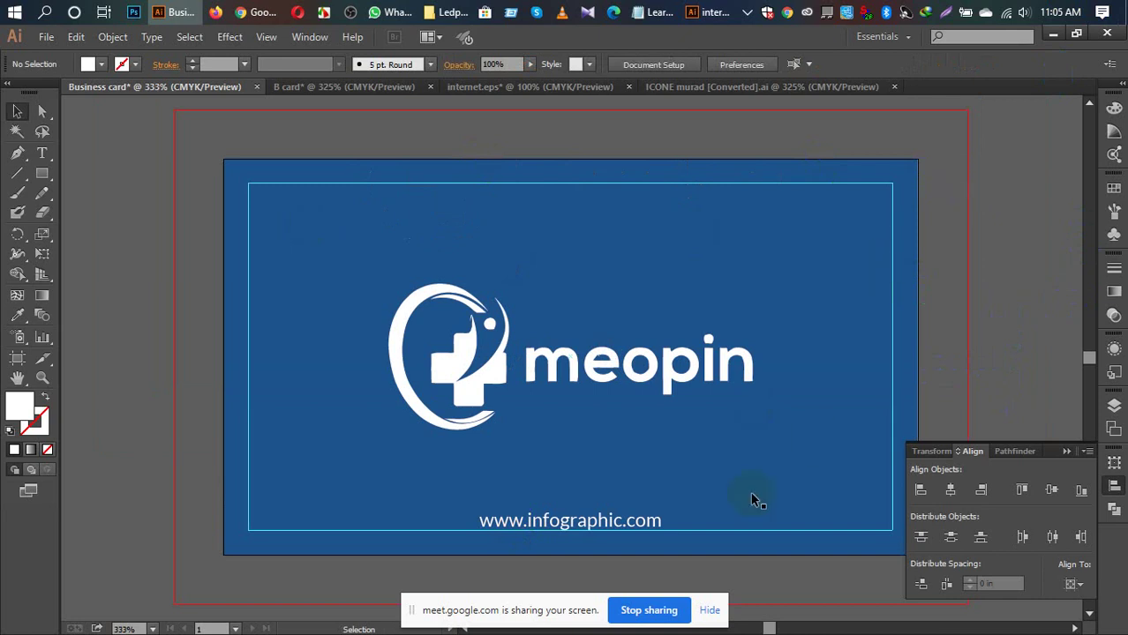
Step: Copy the white website text into the B card front document
click(593, 523)
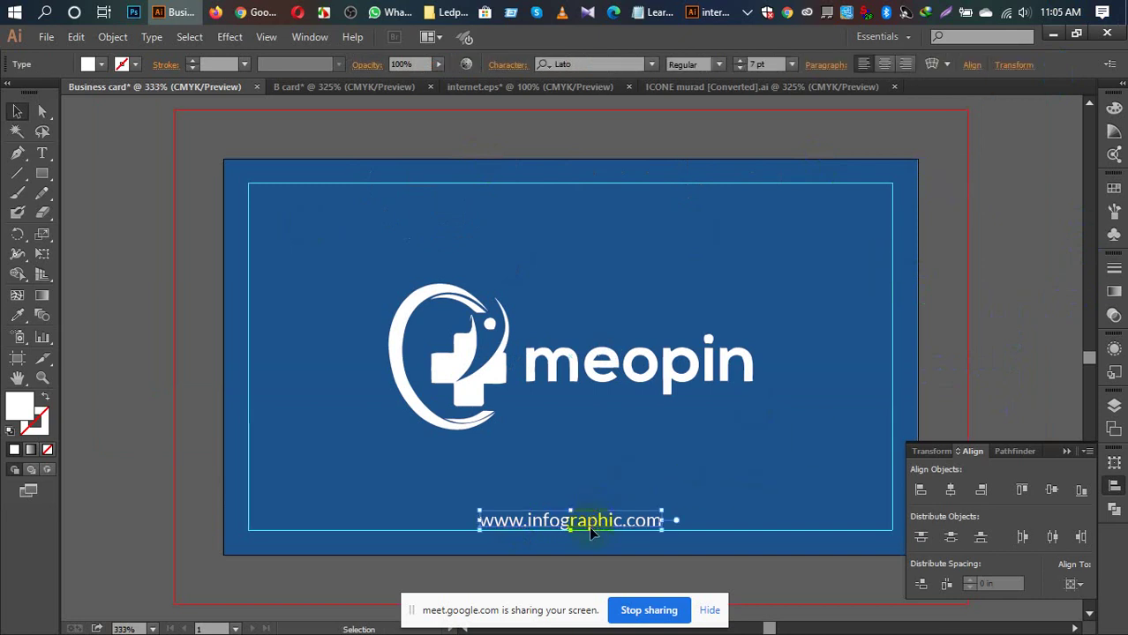
drag(574, 520, 494, 559)
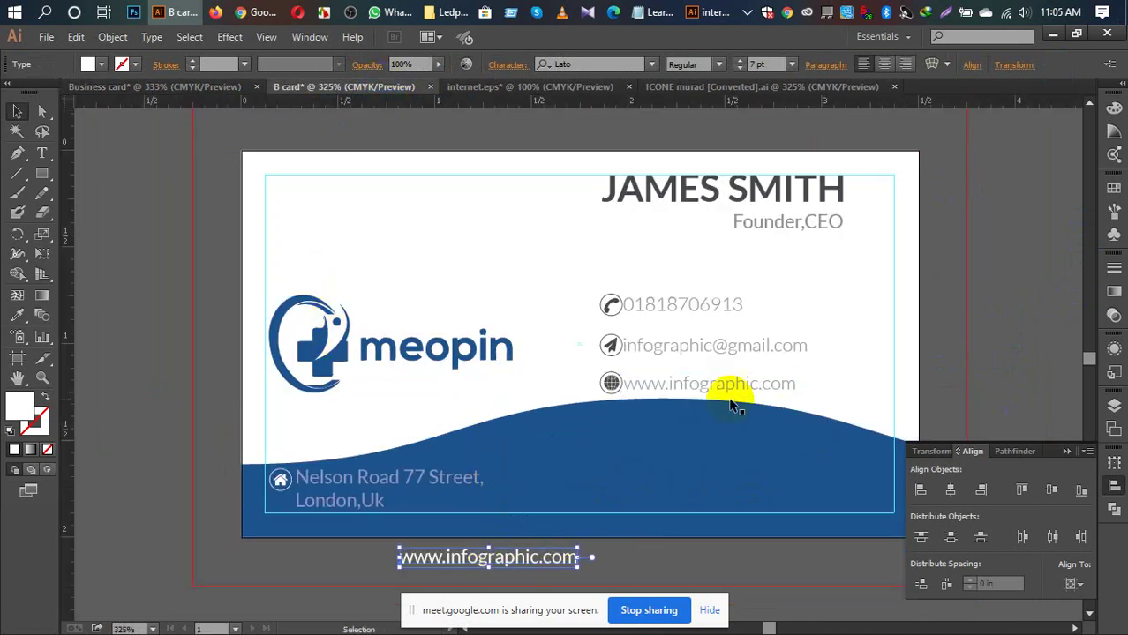
scroll(745, 382, down, 1)
key(i)
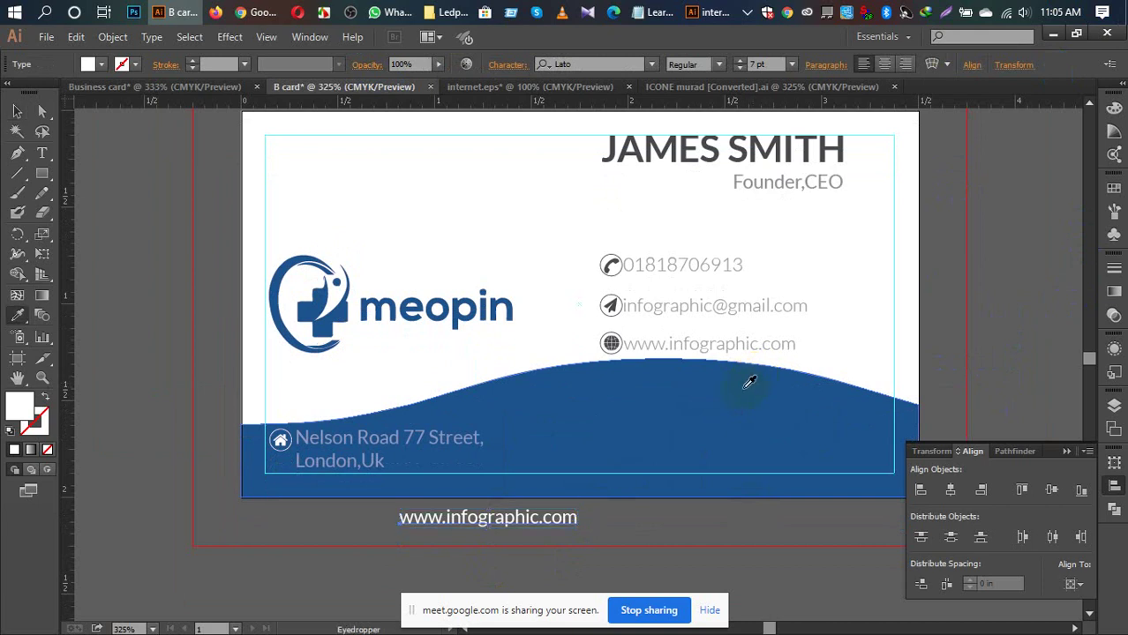
key(v)
Step: Make the Nelson Road address white by sampling the website text's style with the Eyedropper
click(328, 433)
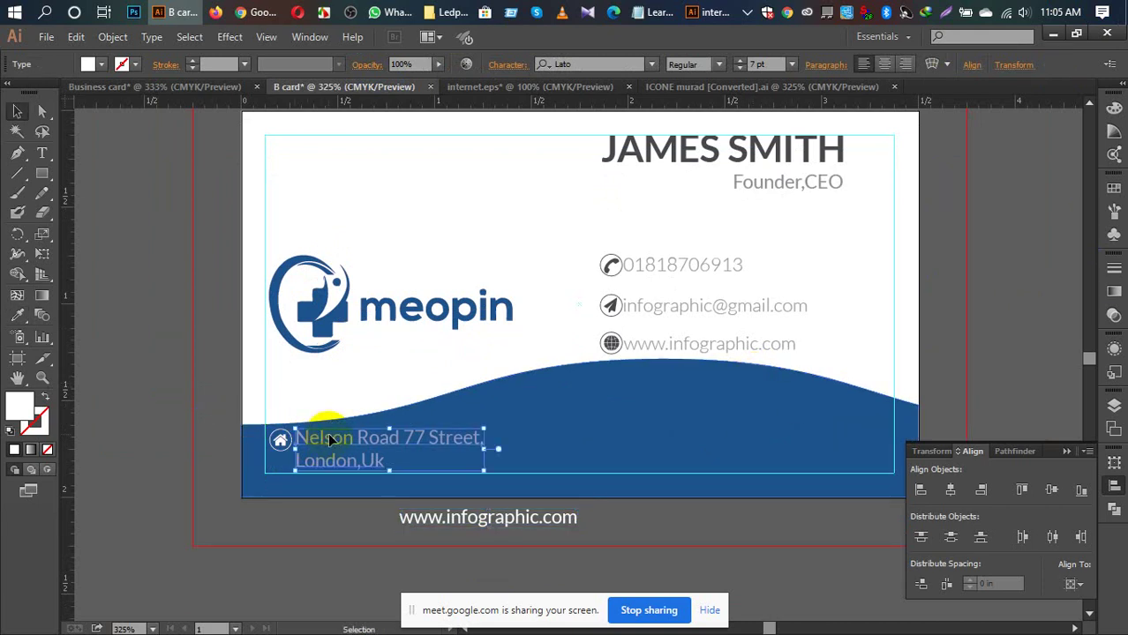
key(i)
click(458, 516)
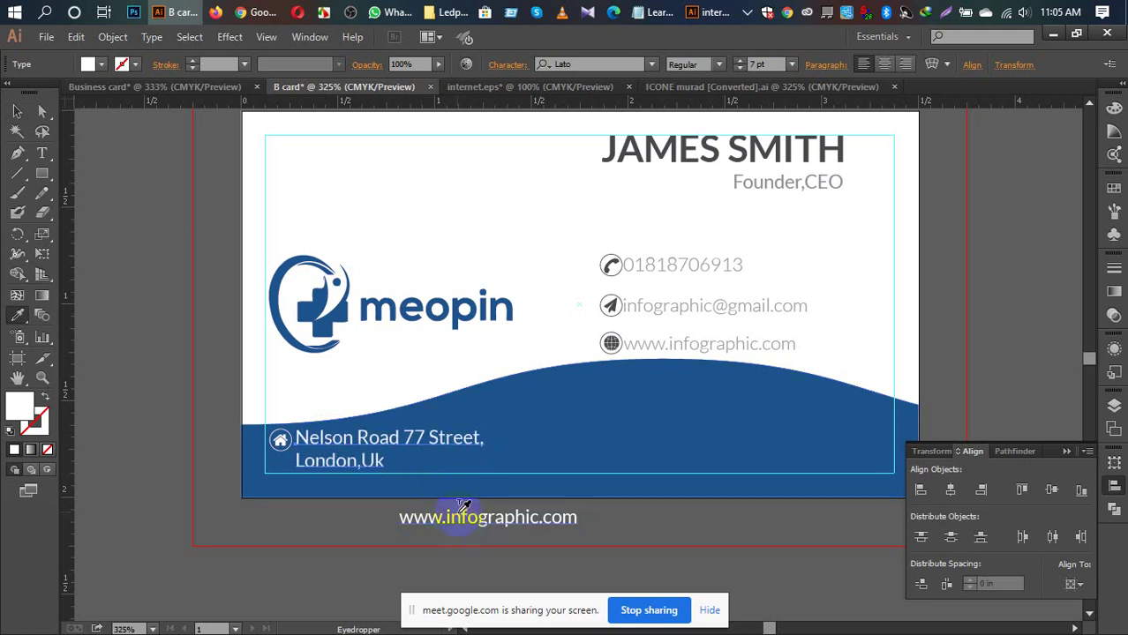
key(v)
Step: Delete the temporary website copy, collapse the Align panel and return to the Business card document
click(375, 519)
click(420, 520)
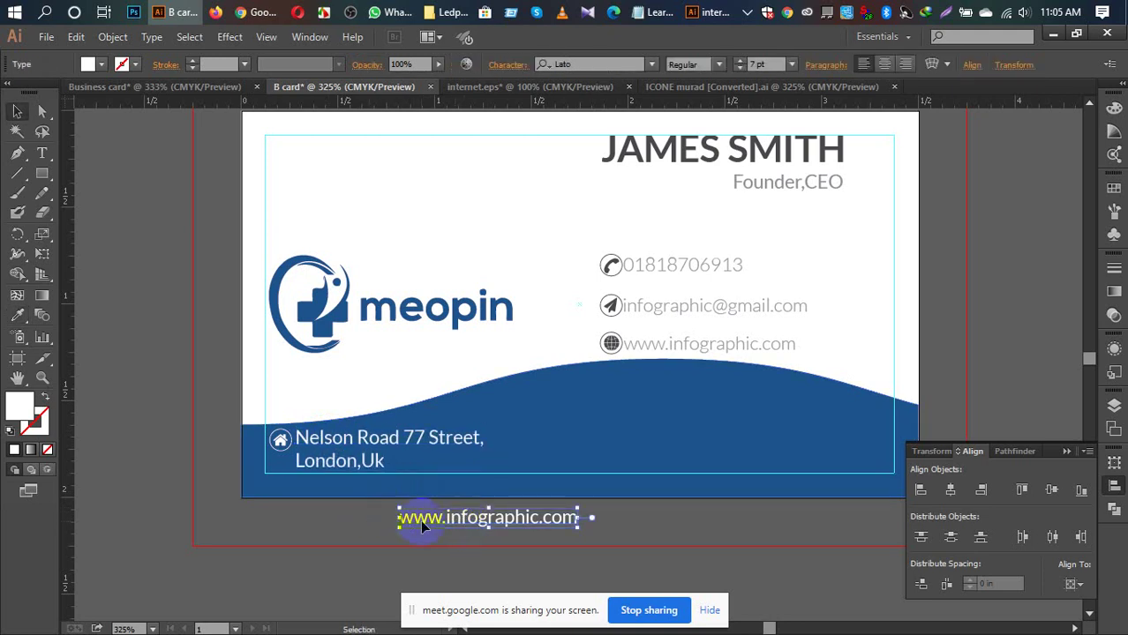
key(Delete)
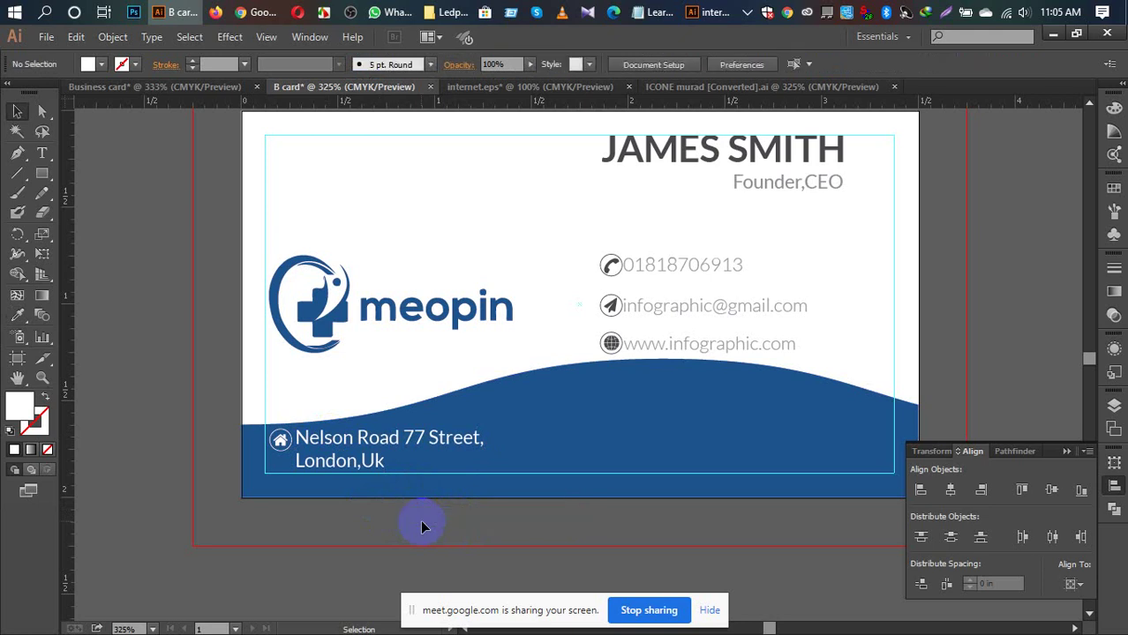
scroll(422, 523, up, 2)
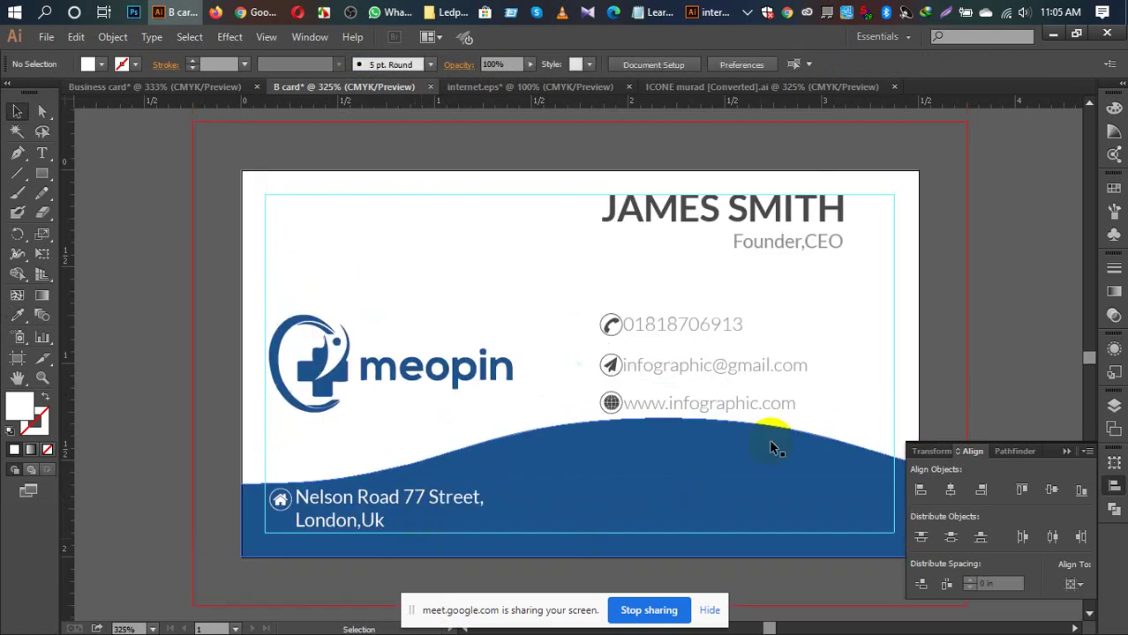
click(1067, 452)
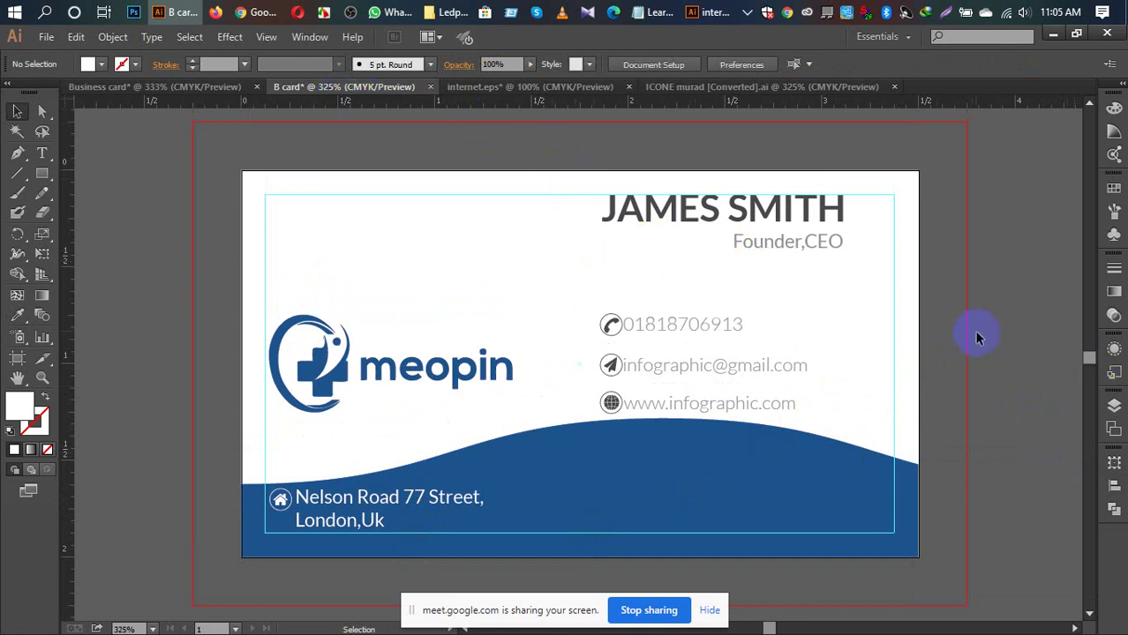
click(140, 85)
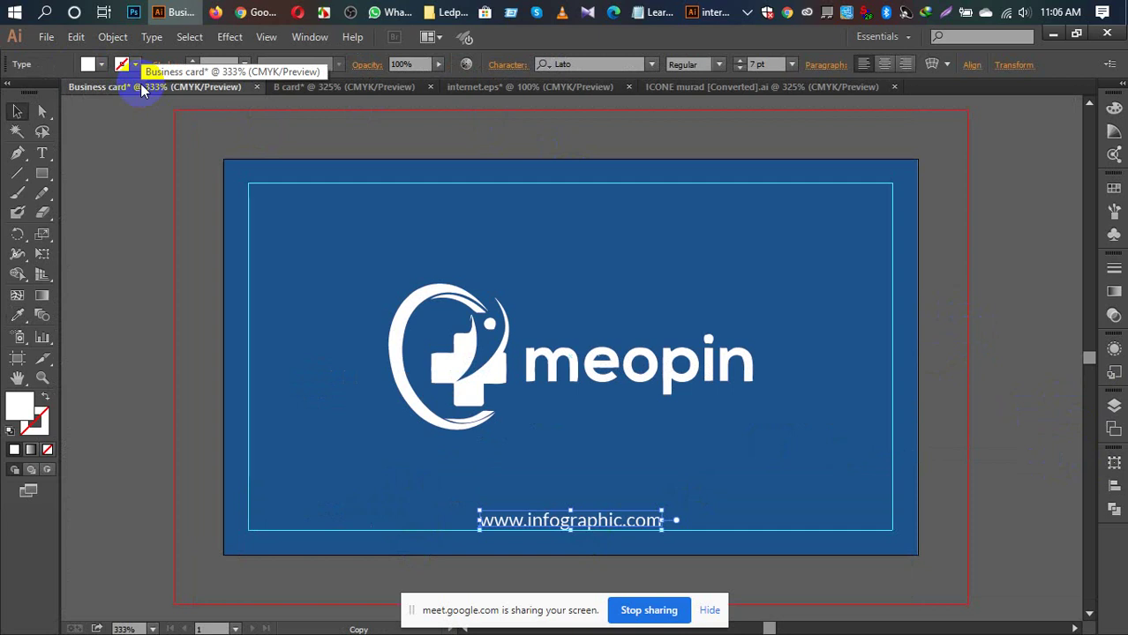
Step: Deselect the website text, bring the B card document forward and open its File menu
click(103, 220)
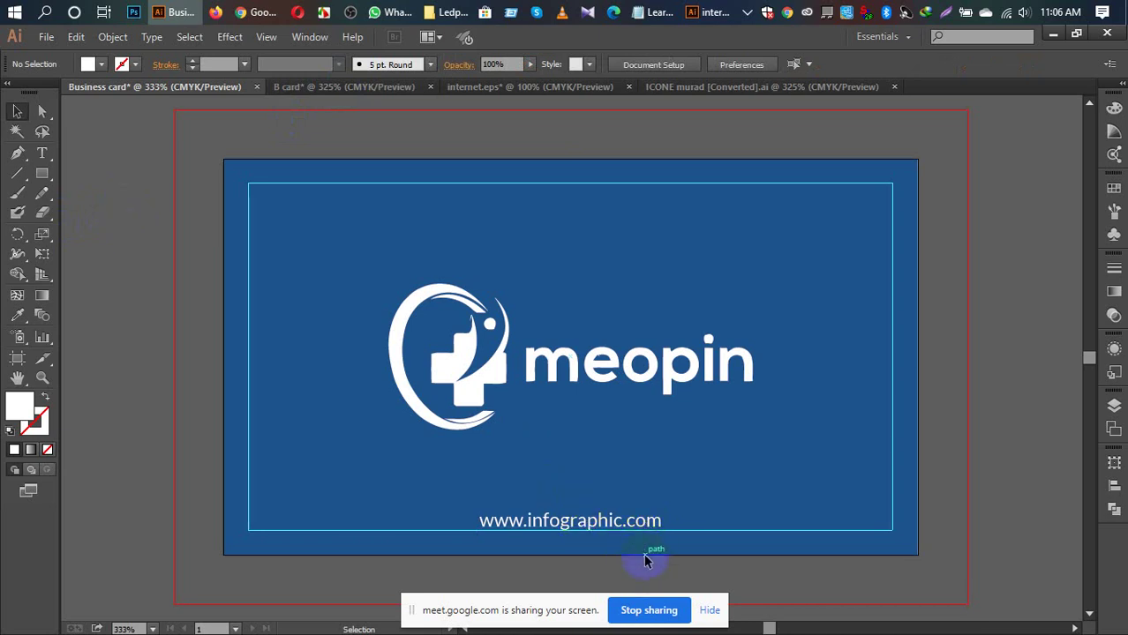
click(334, 86)
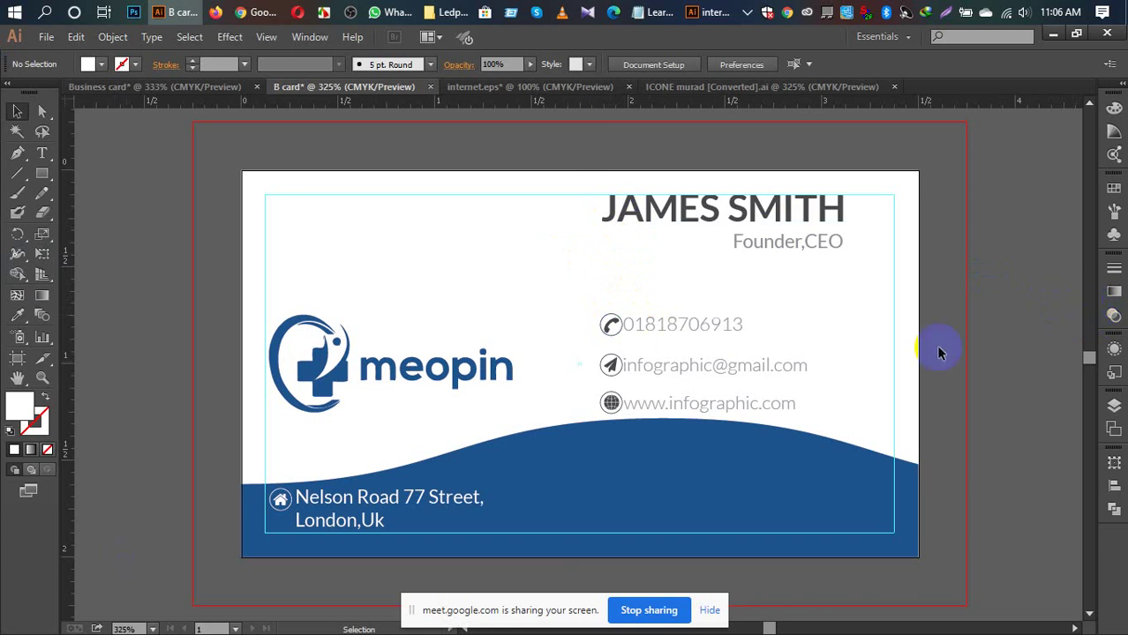
click(369, 192)
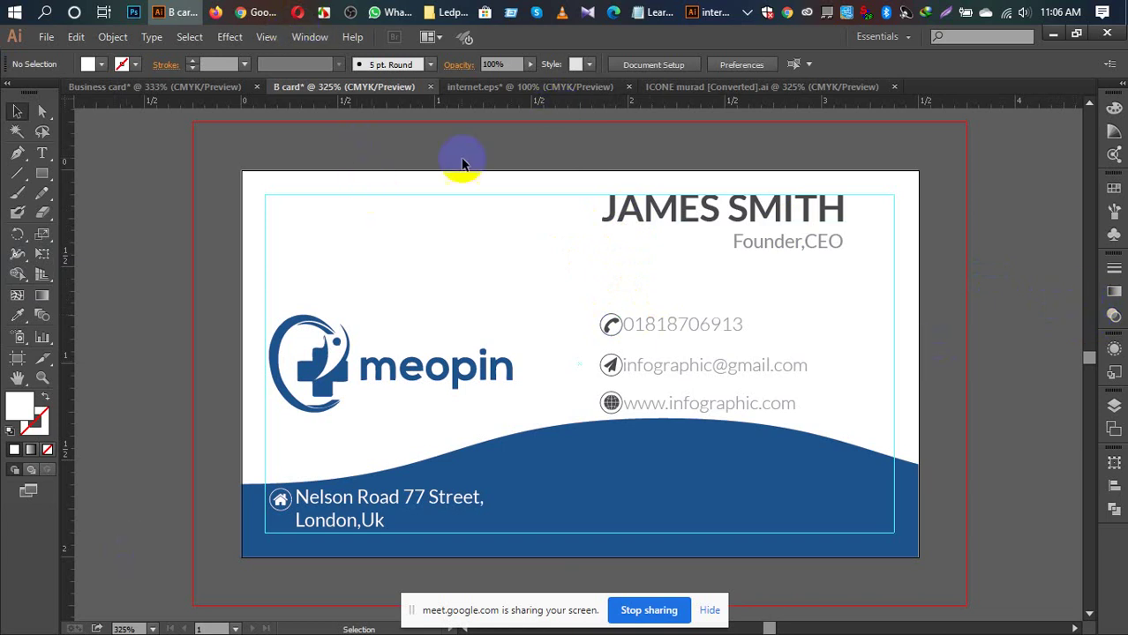
click(47, 36)
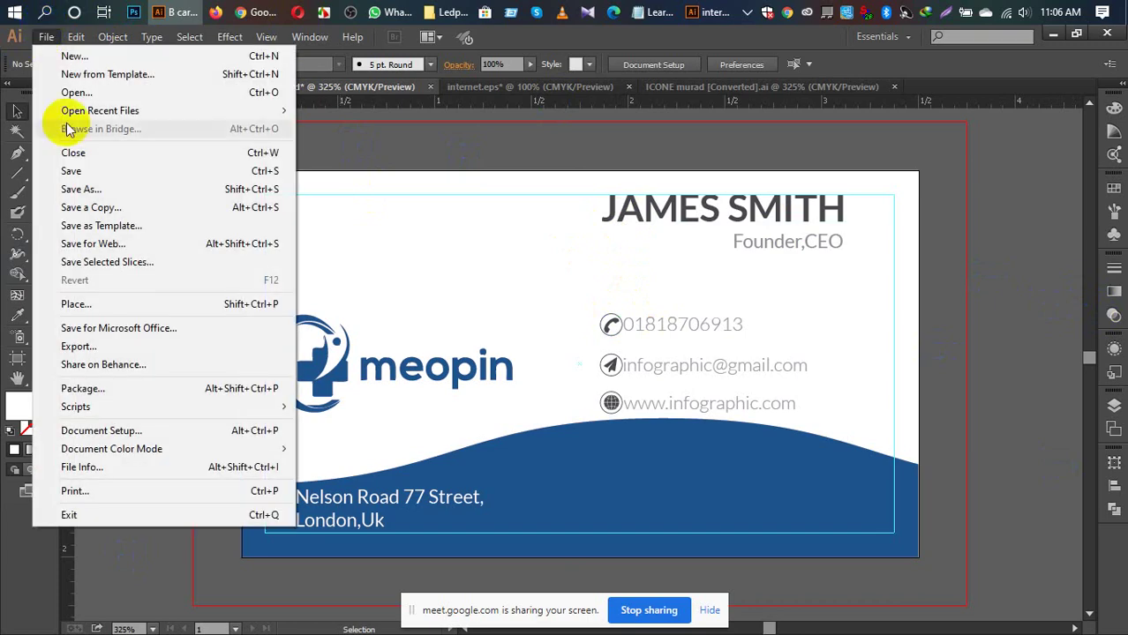
Step: Save the card to the Desktop as 'B card back.ai', accepting the default Illustrator Options
click(75, 171)
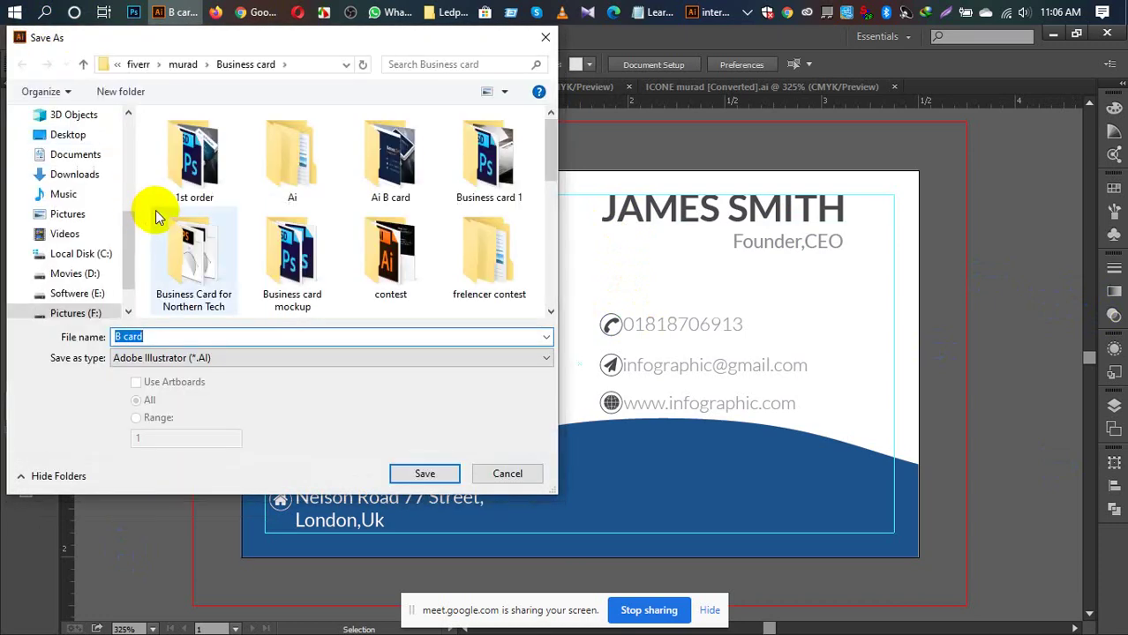
click(69, 137)
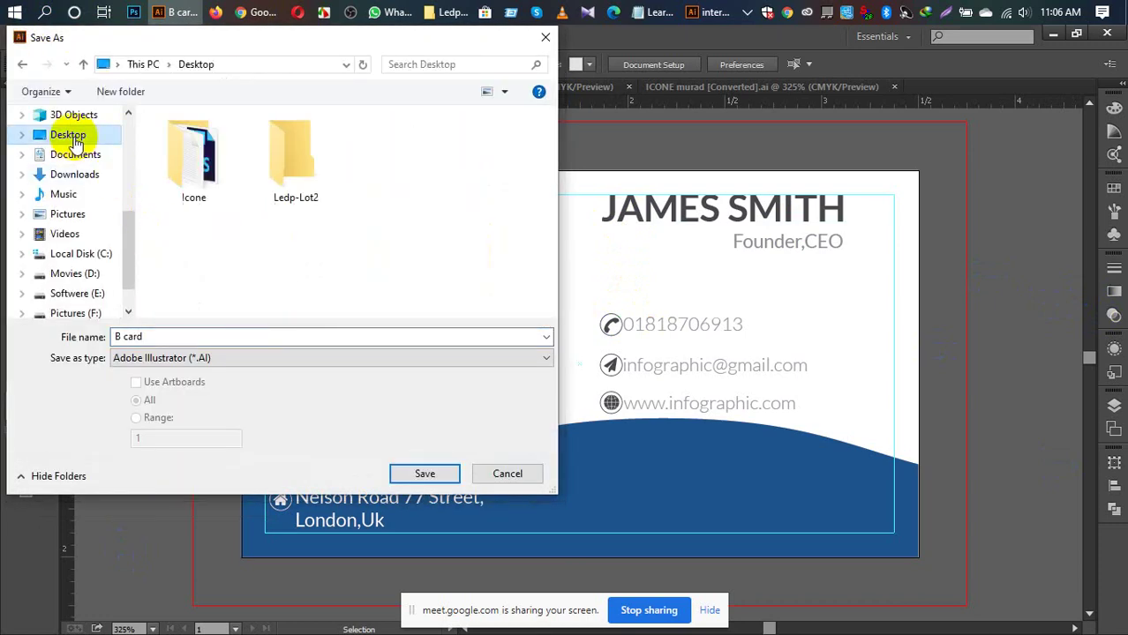
click(176, 336)
click(179, 336)
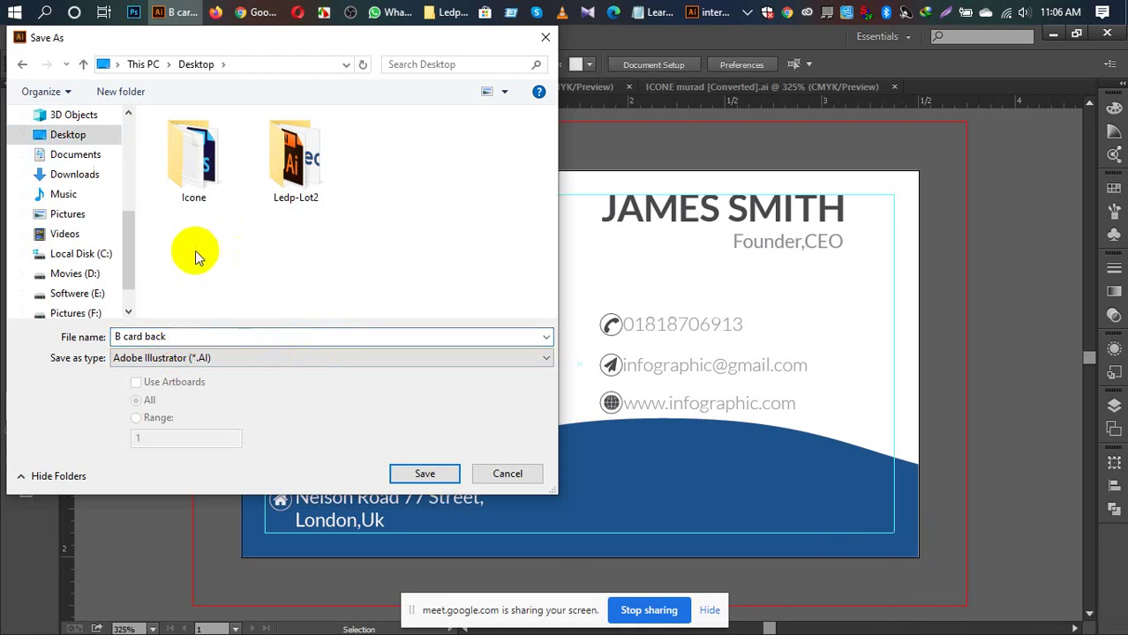
click(402, 472)
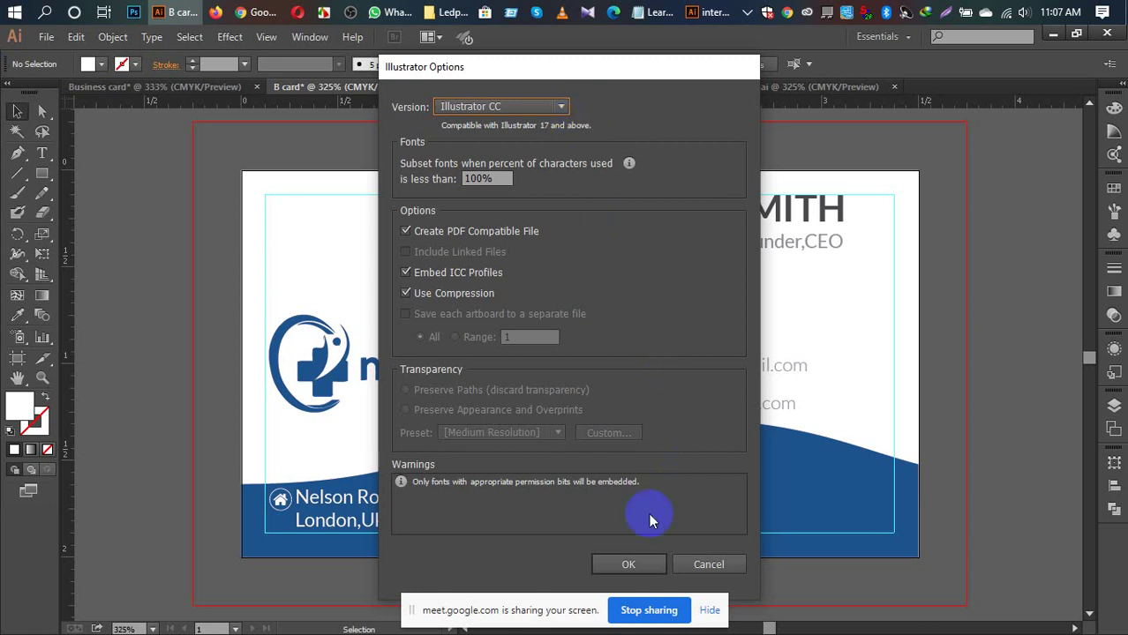
click(630, 565)
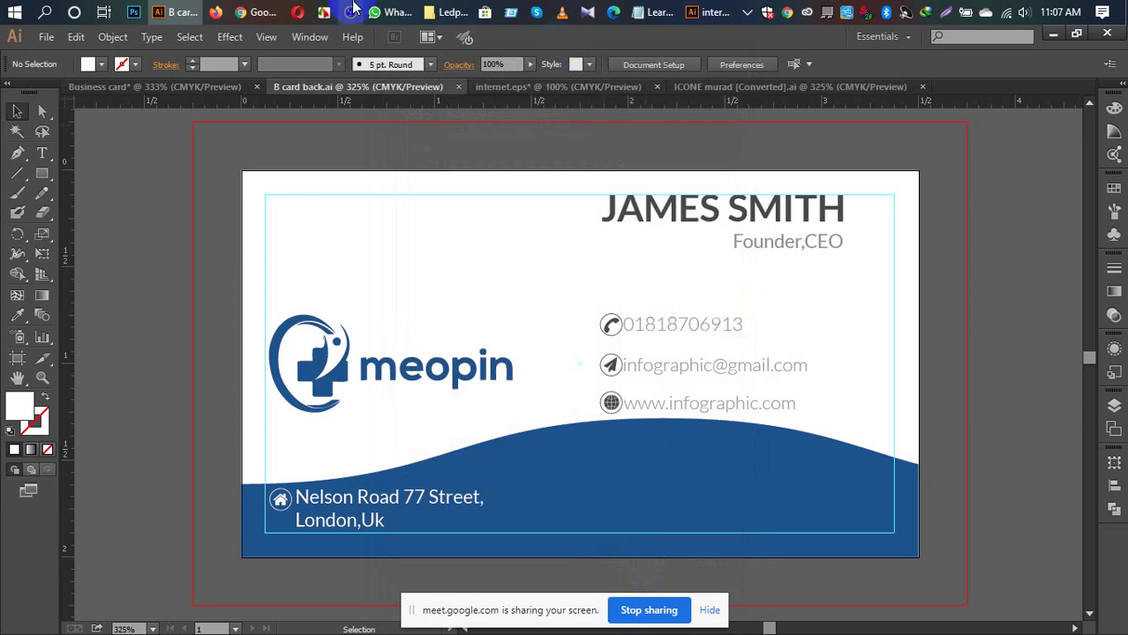
Step: Check the Desktop folder for the 'B card back' file, then return to Illustrator's File menu
click(448, 9)
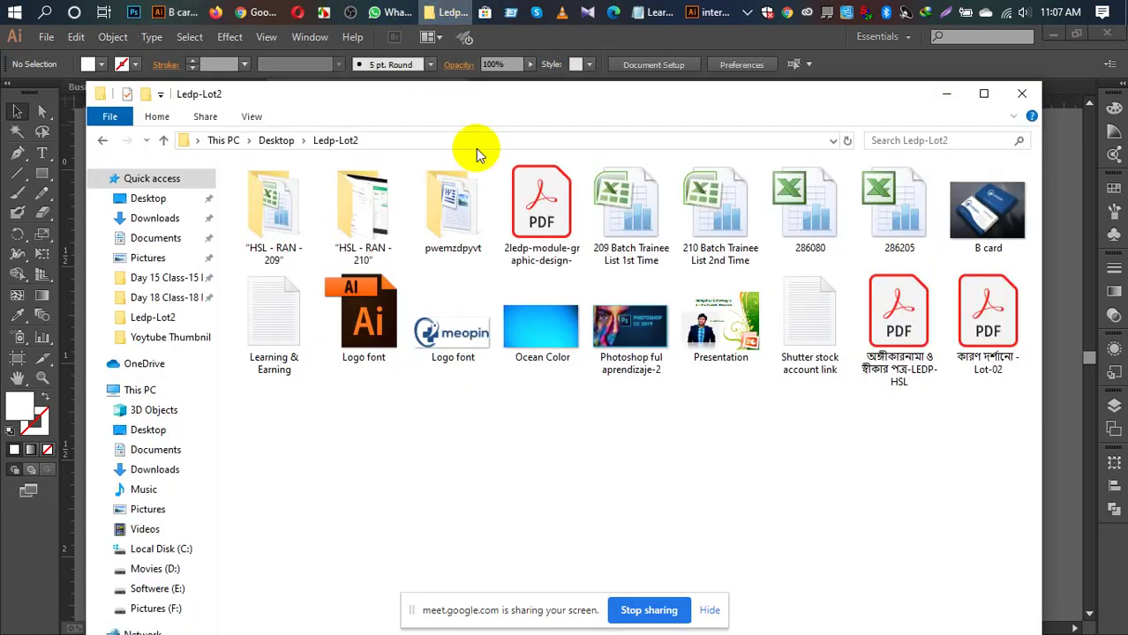
click(152, 200)
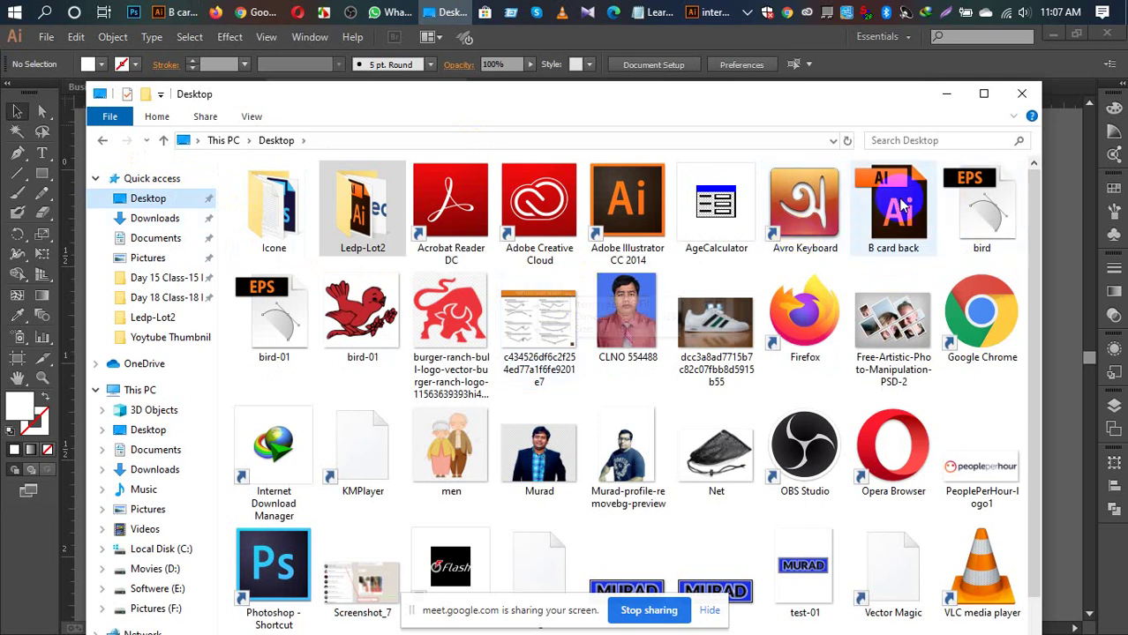
click(902, 205)
click(549, 33)
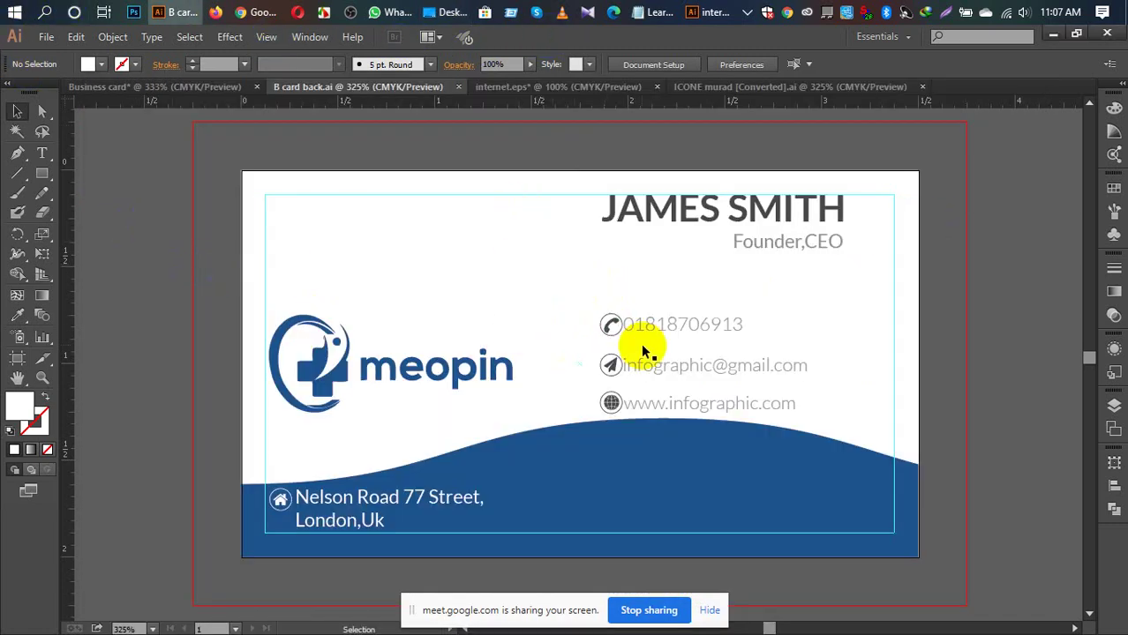
click(45, 37)
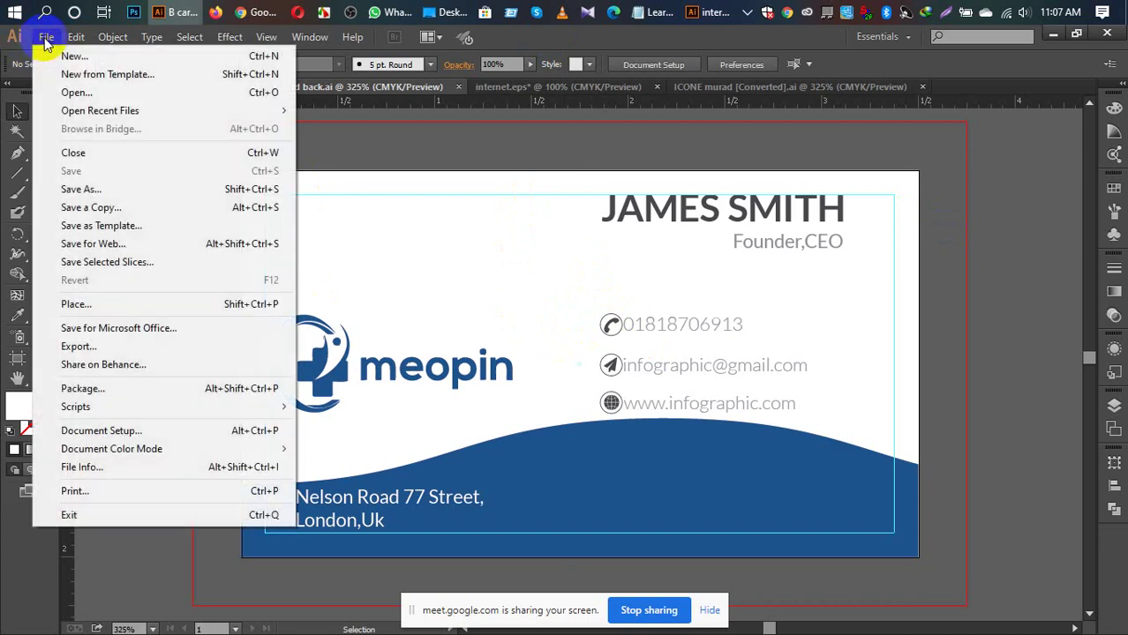
Step: Export the card to the Desktop as PNG 'B card back' at High 300 ppi with a transparent background
click(80, 347)
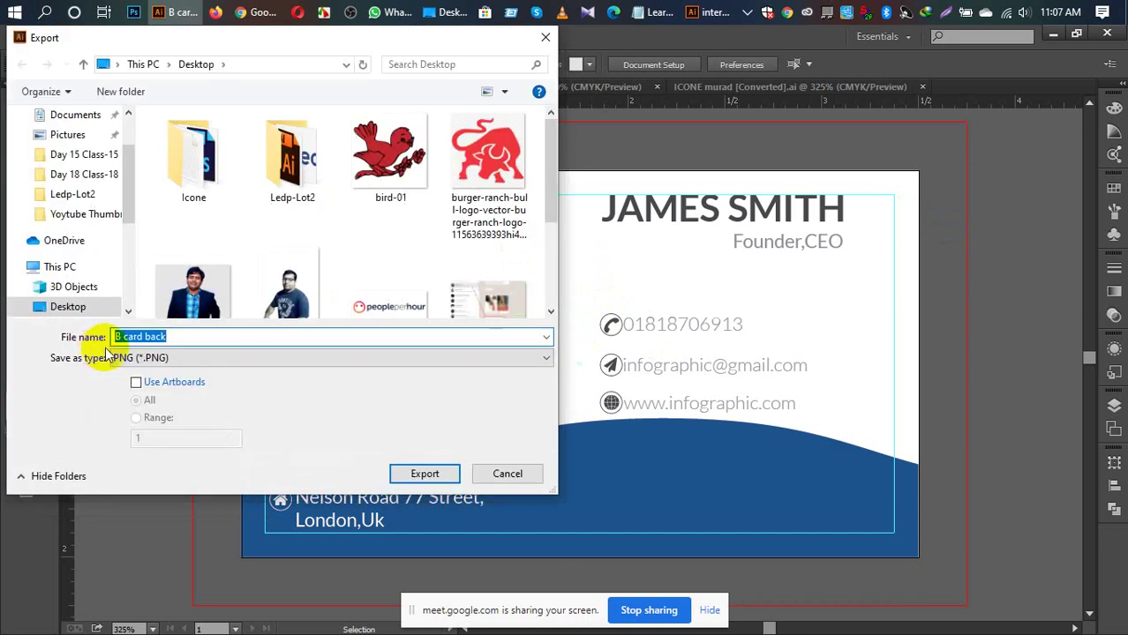
click(421, 474)
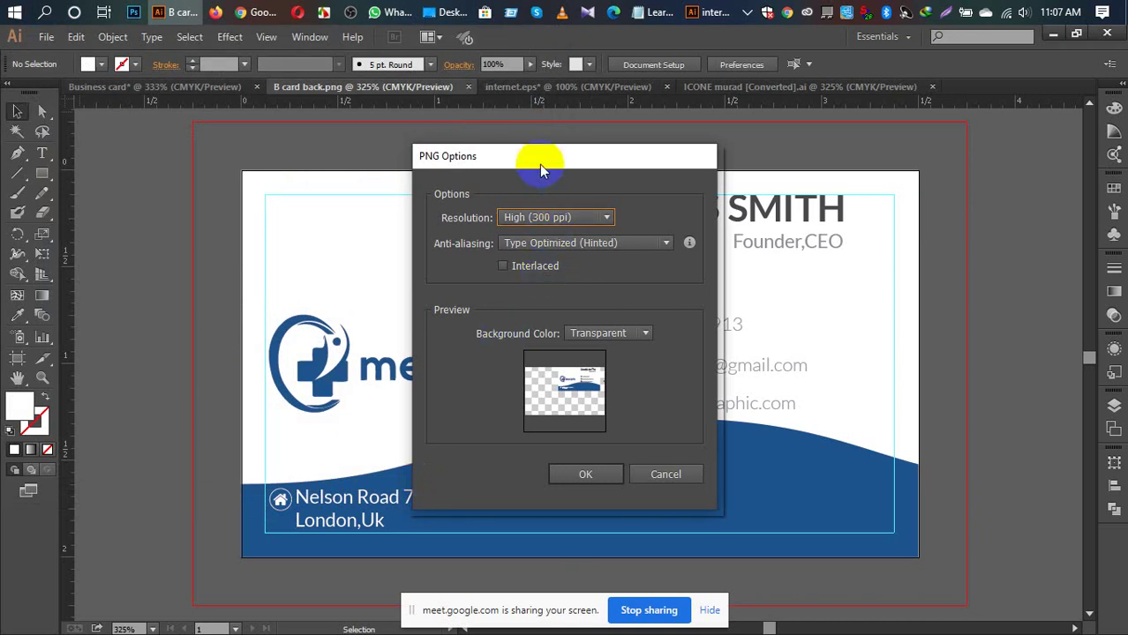
drag(537, 156, 384, 159)
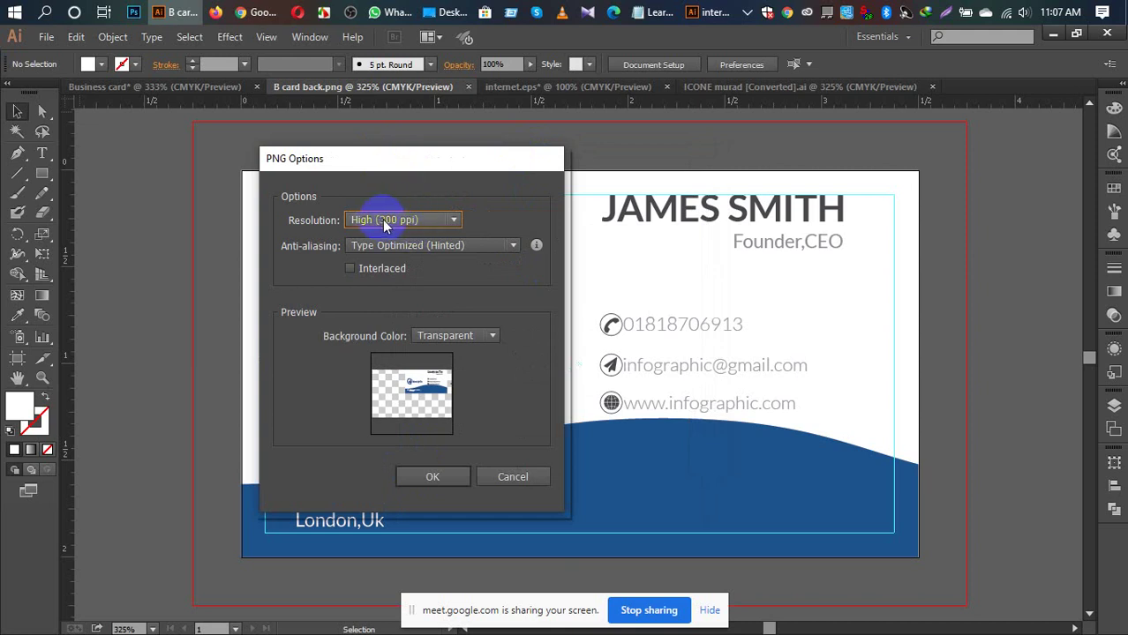
click(486, 337)
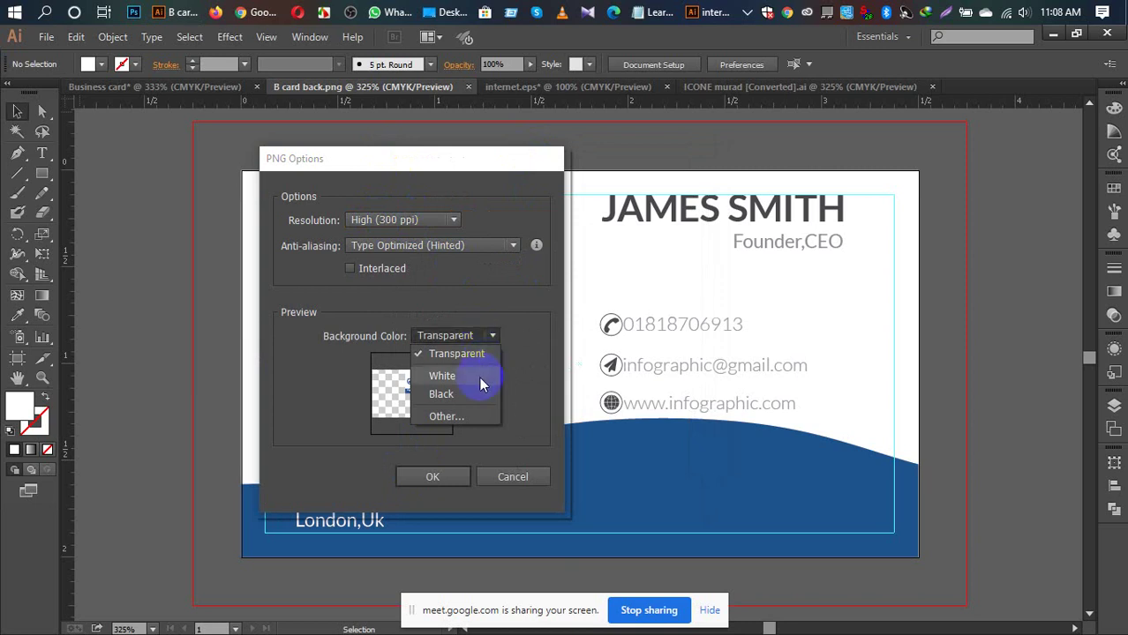
click(478, 377)
click(479, 337)
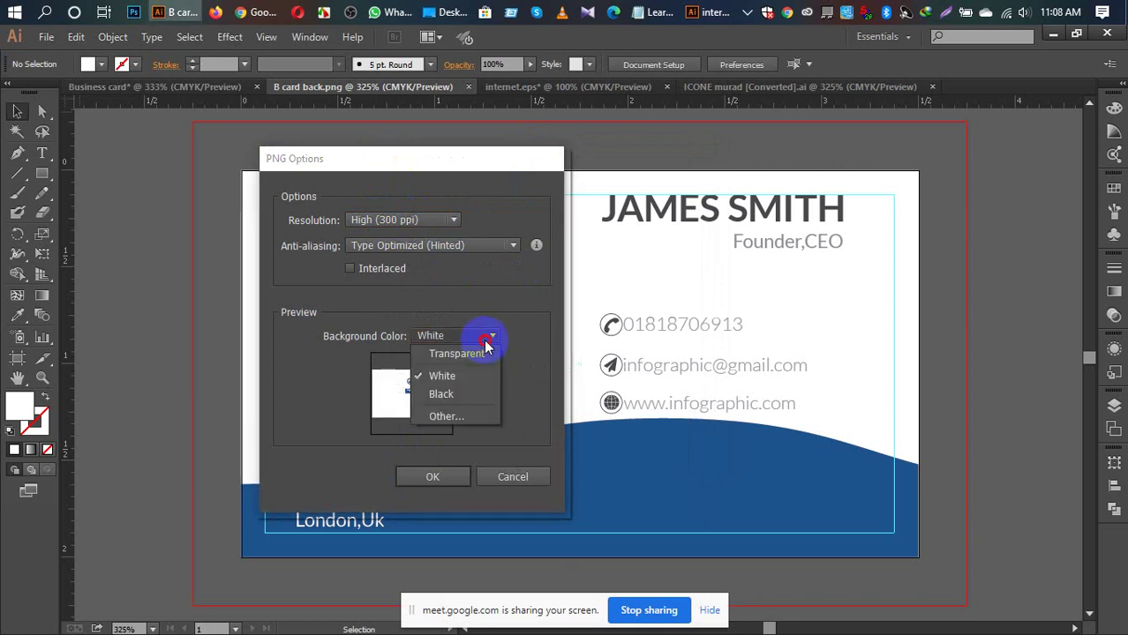
click(481, 354)
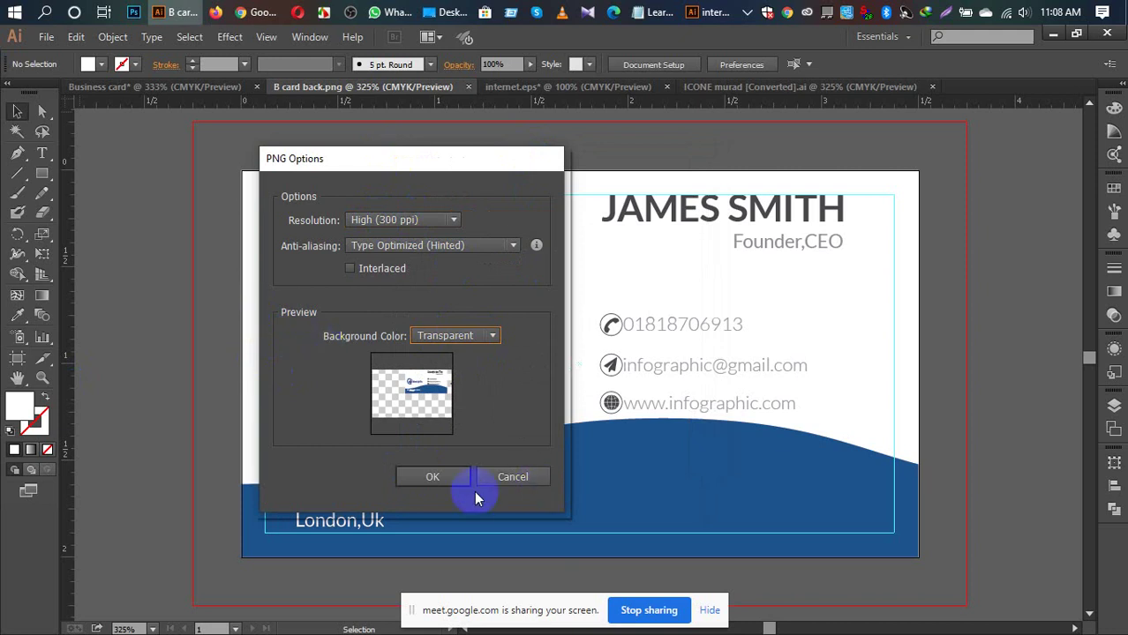
click(425, 479)
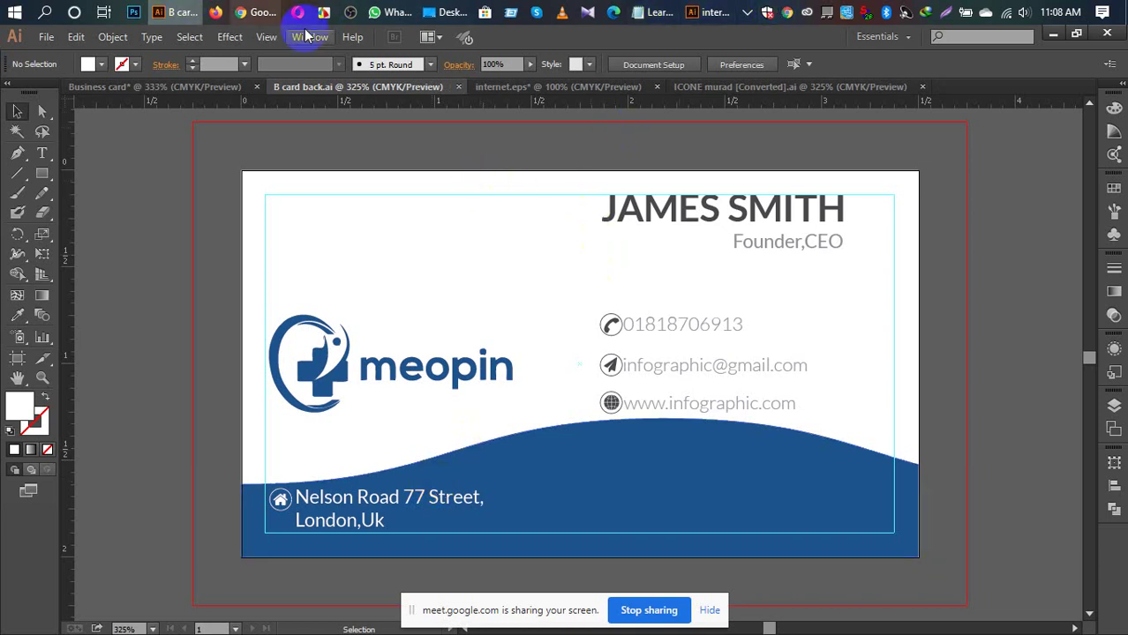
Step: Delete the exported 'B card back' PNG from the Desktop and bring Illustrator back in front
mouse_move(430, 12)
click(439, 101)
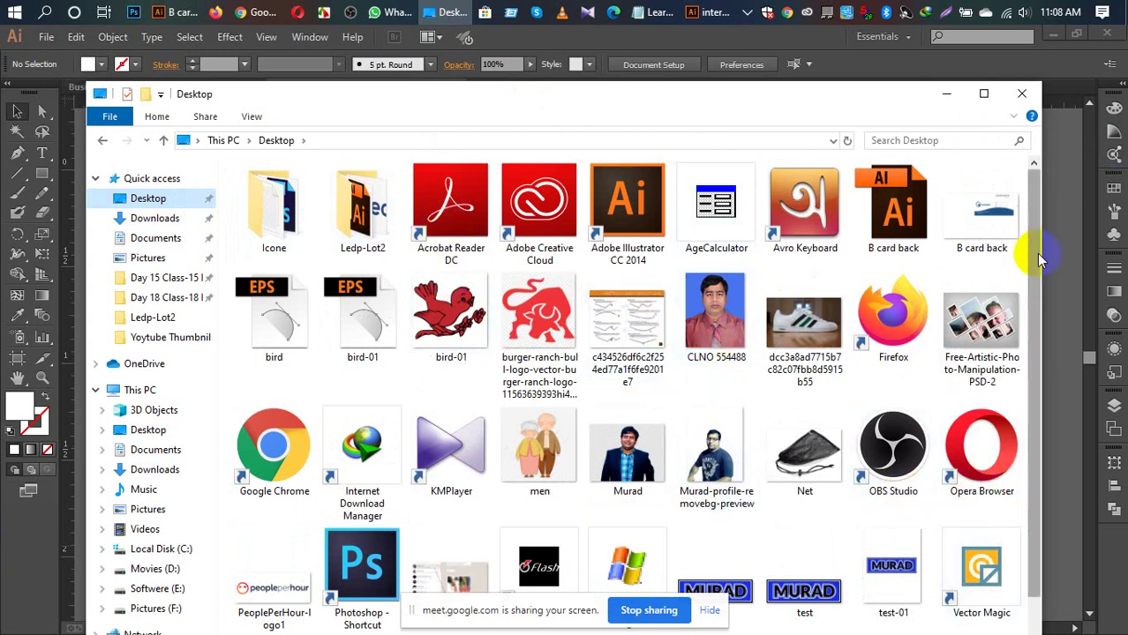
click(1006, 236)
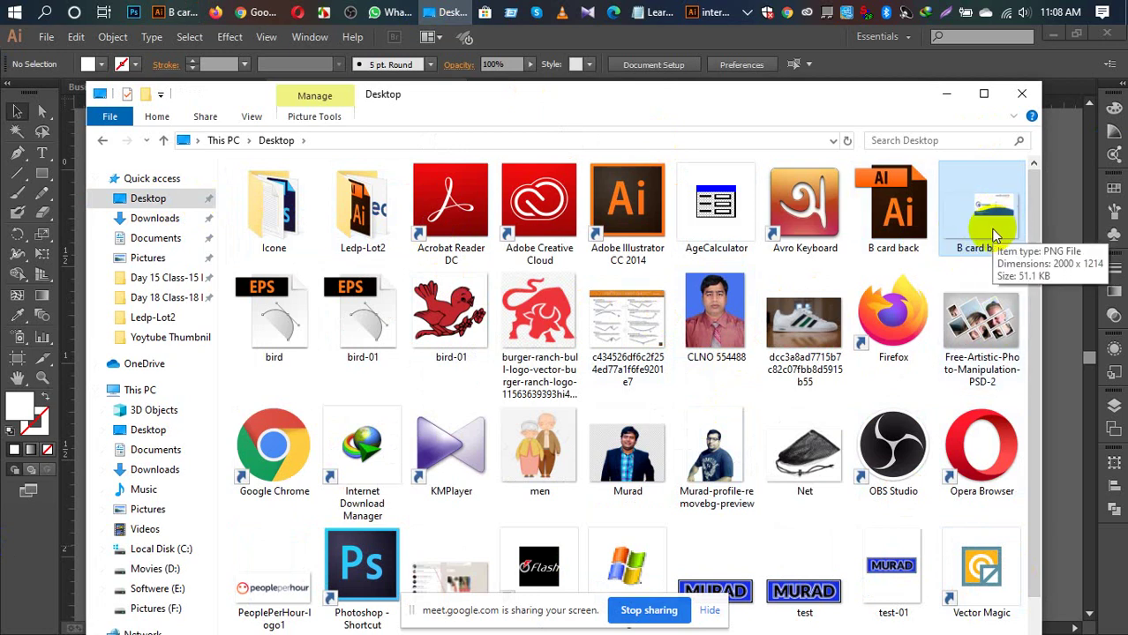
key(Delete)
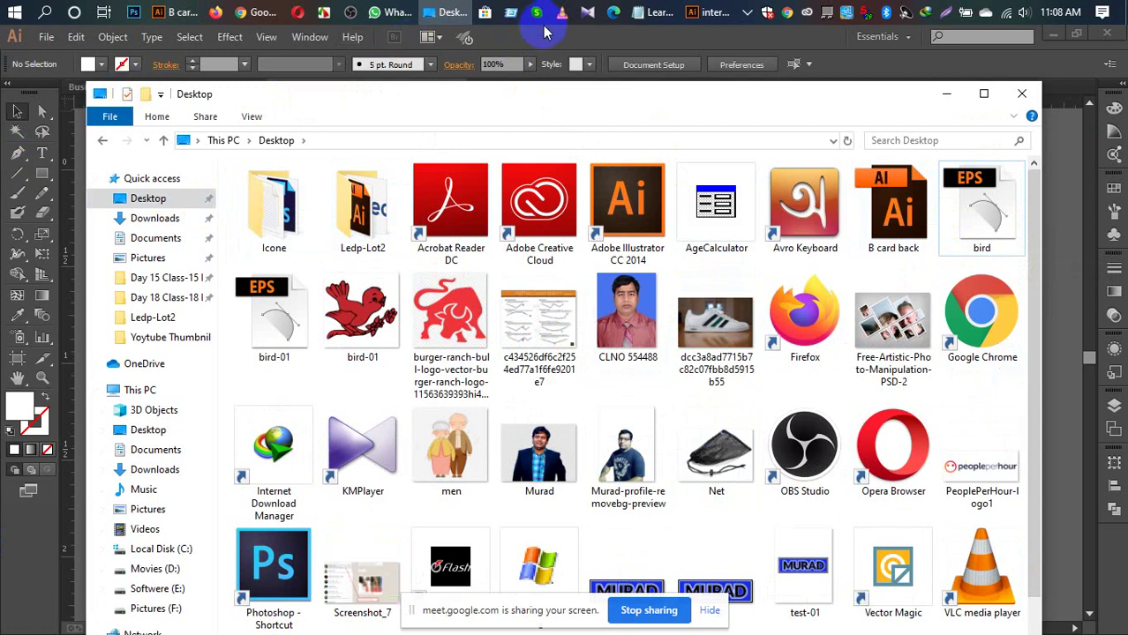
click(542, 31)
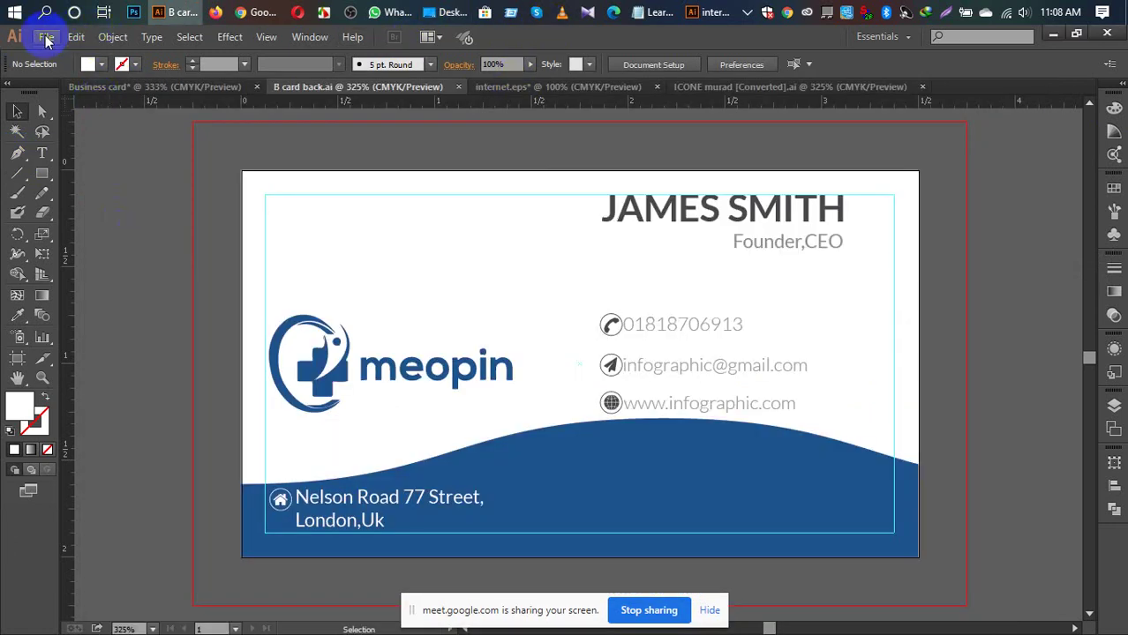
Step: Re-export the card as a PNG with Use Artboards, at High 300 ppi, transparent background
click(45, 37)
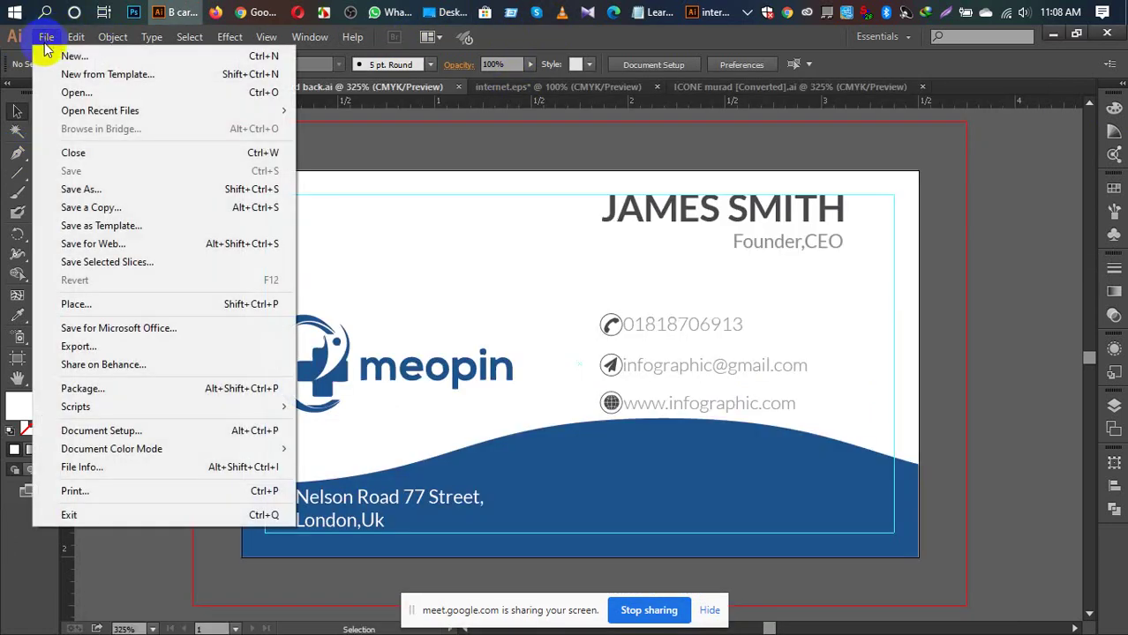
click(101, 347)
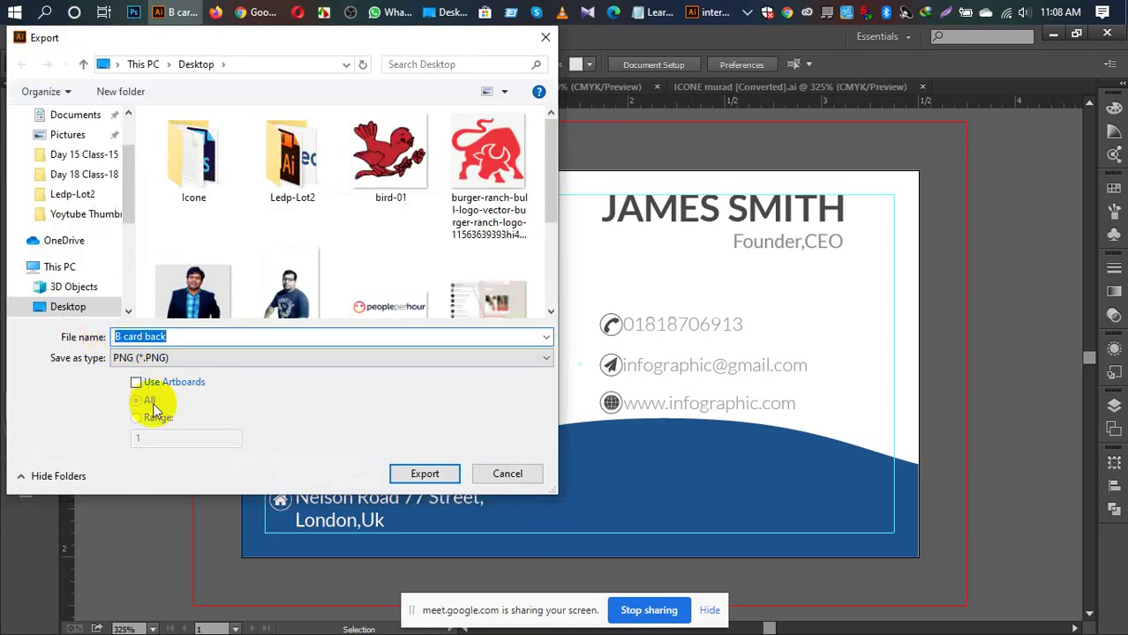
click(136, 382)
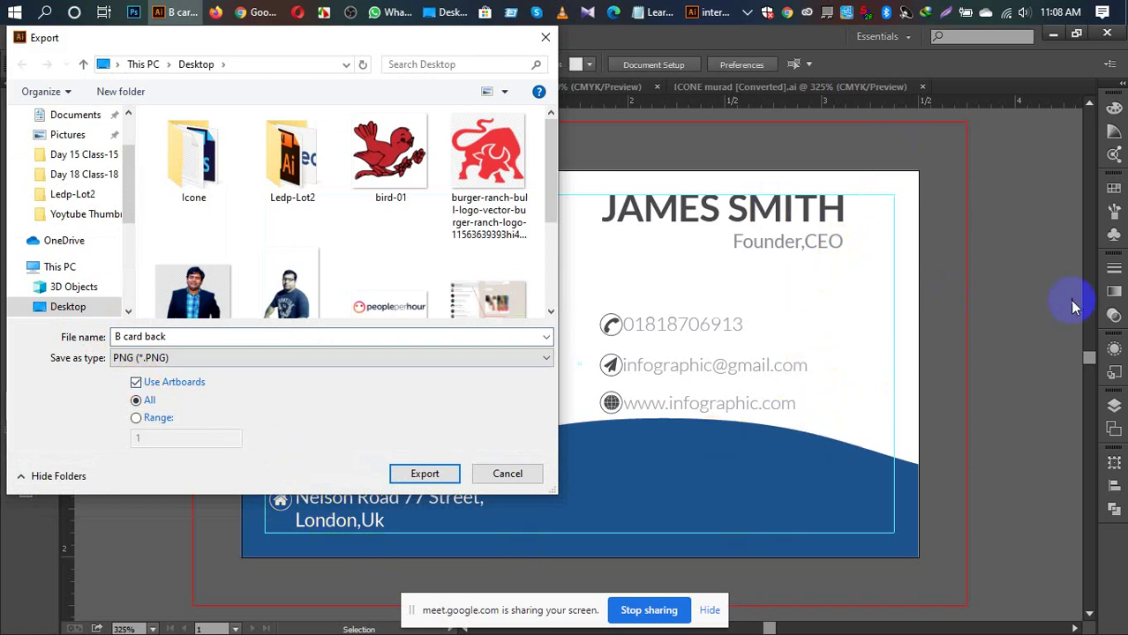
click(415, 473)
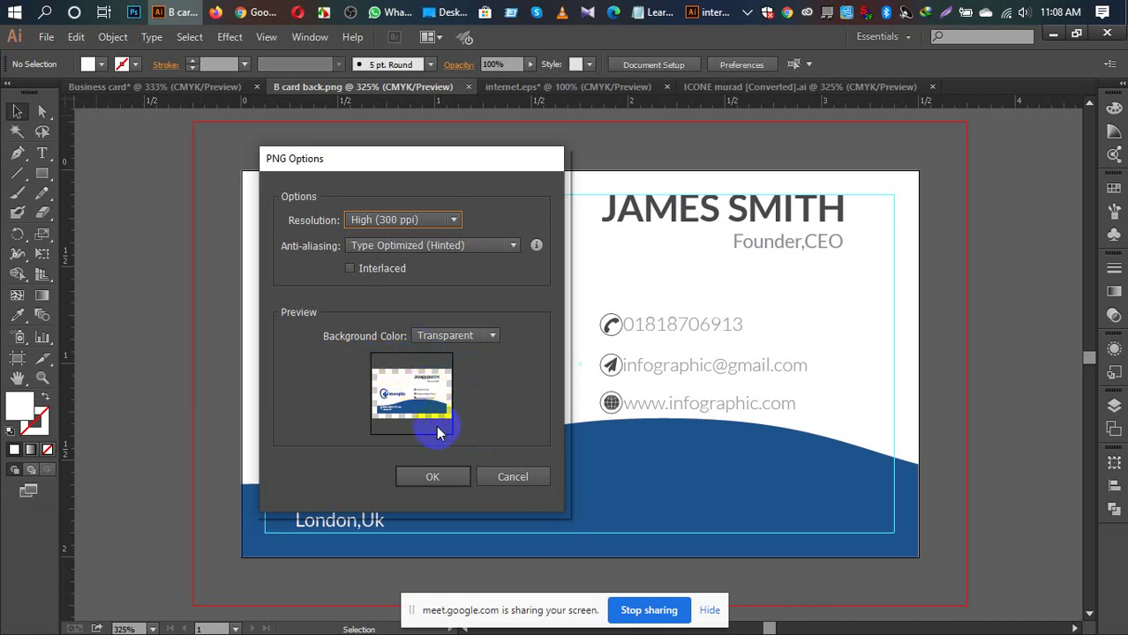
click(436, 478)
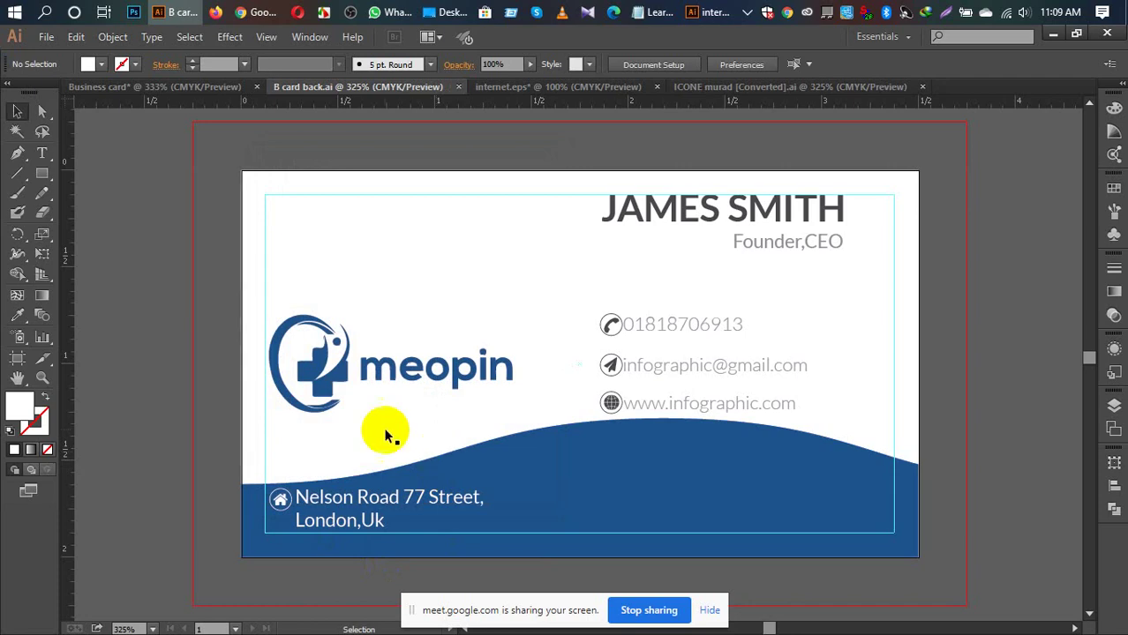
Step: Refresh the Desktop folder to confirm the 'B card back-01' PNG, then return to Illustrator
click(450, 18)
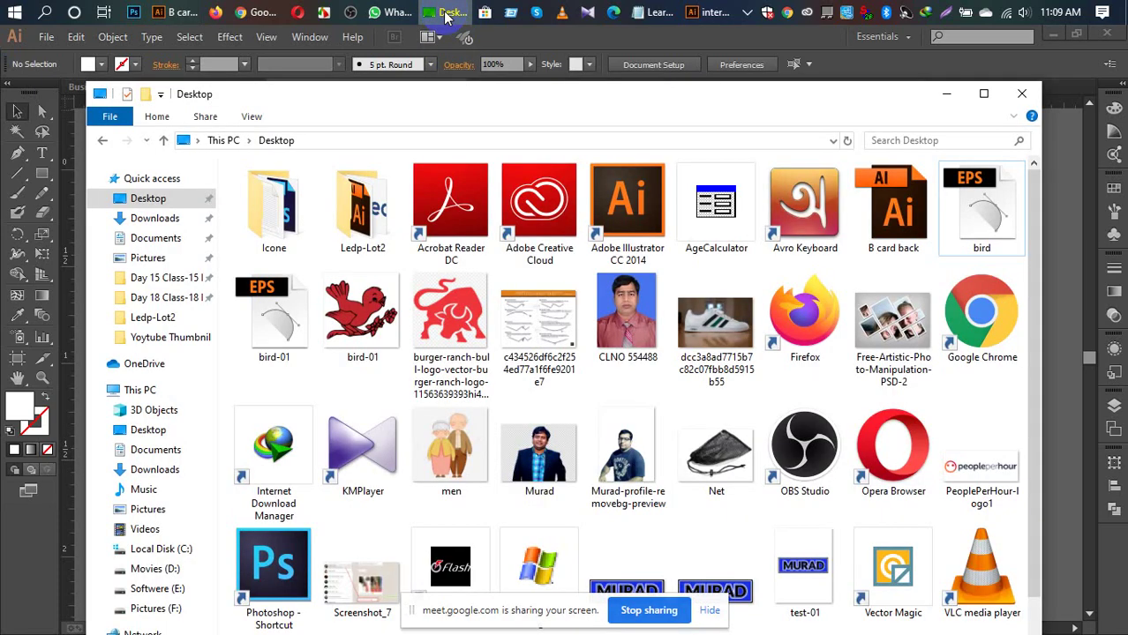
click(148, 203)
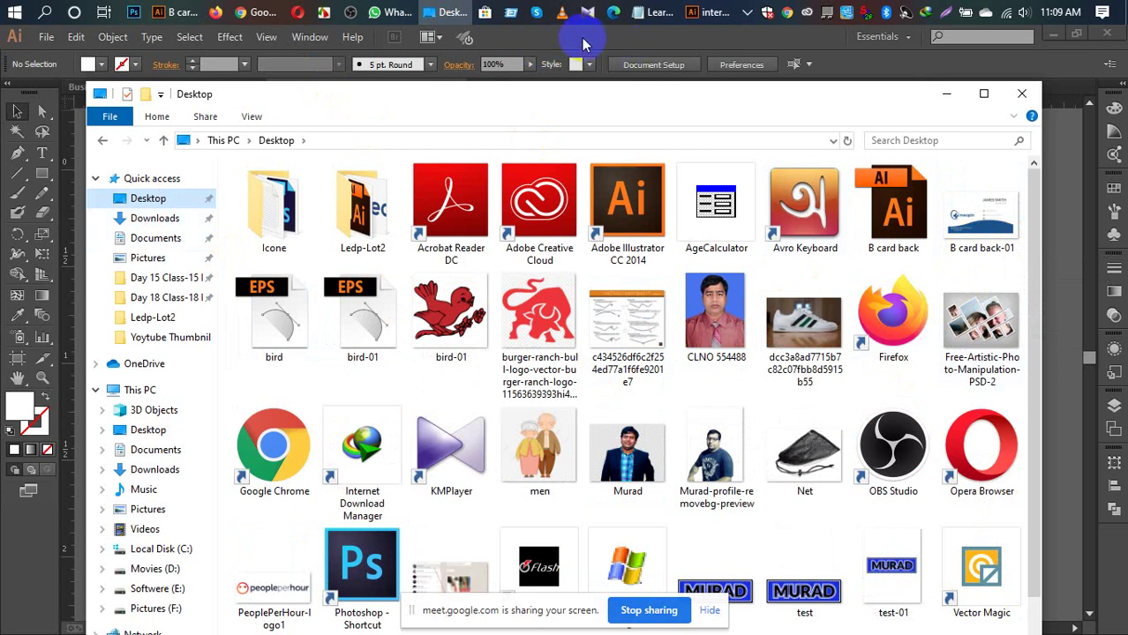
click(579, 39)
Step: Save the blue Business card document to the Desktop as the Illustrator file 'Business card Font'
click(182, 92)
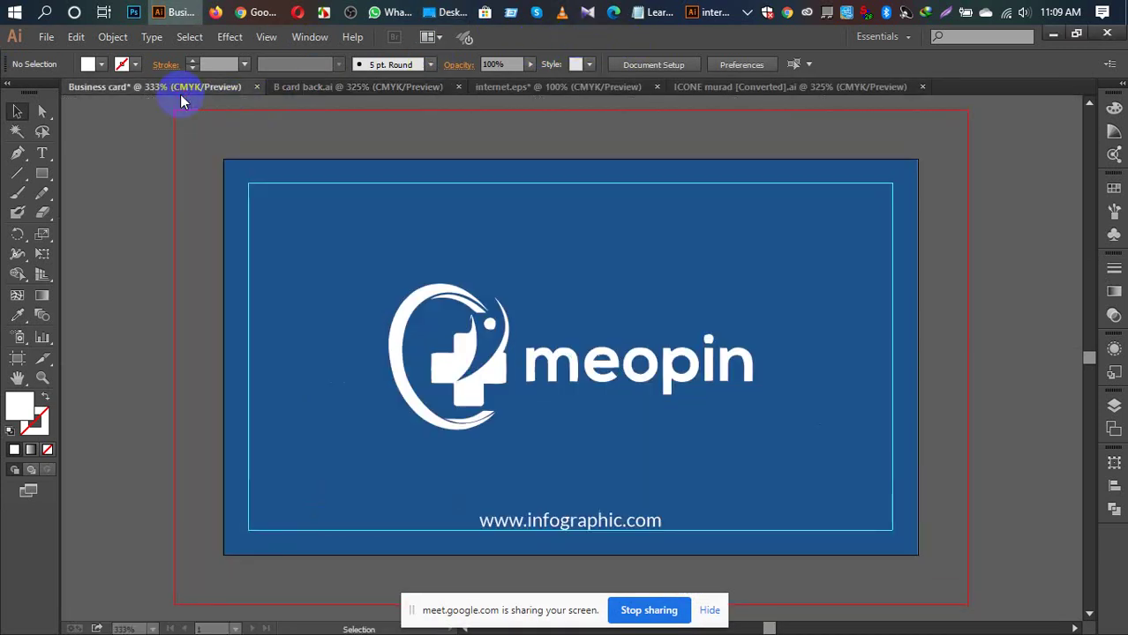
click(45, 36)
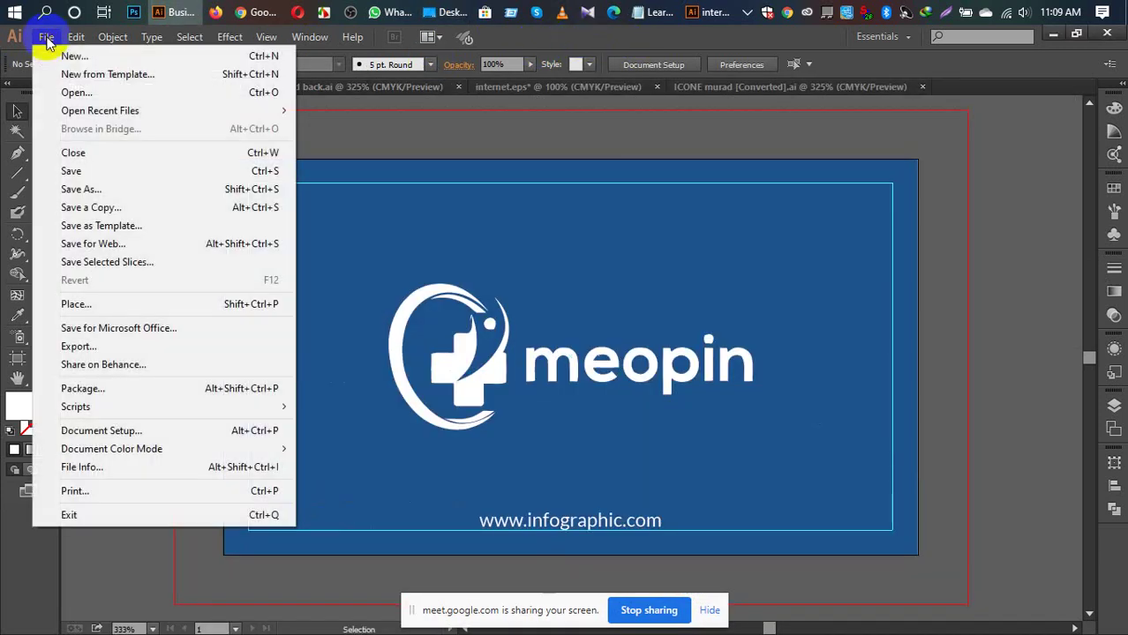
click(85, 172)
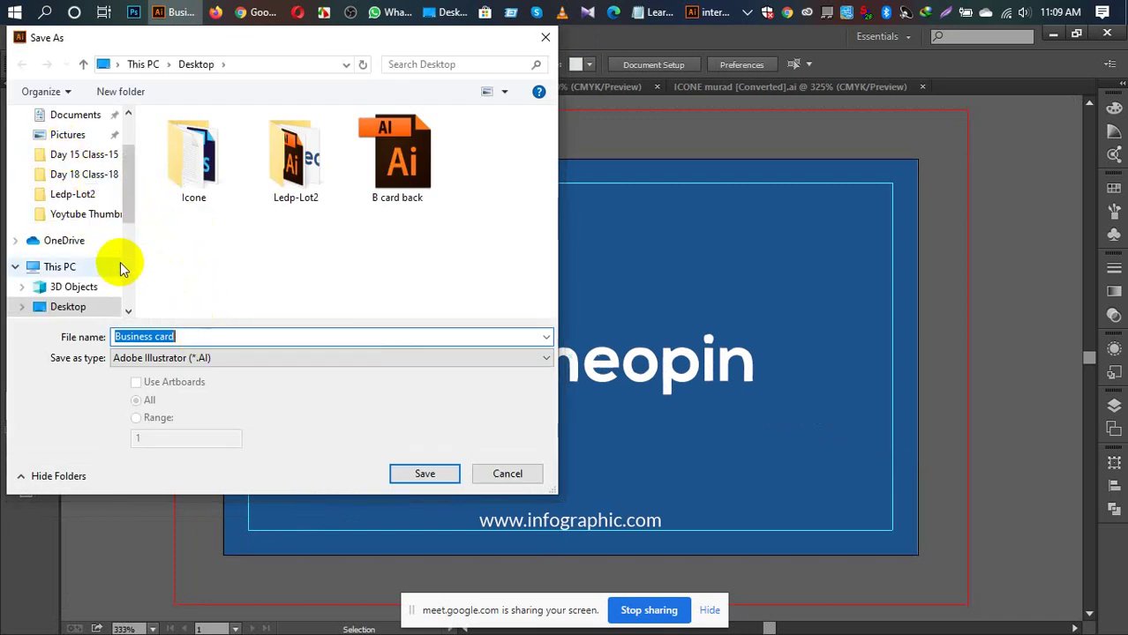
click(99, 307)
click(189, 336)
click(189, 336)
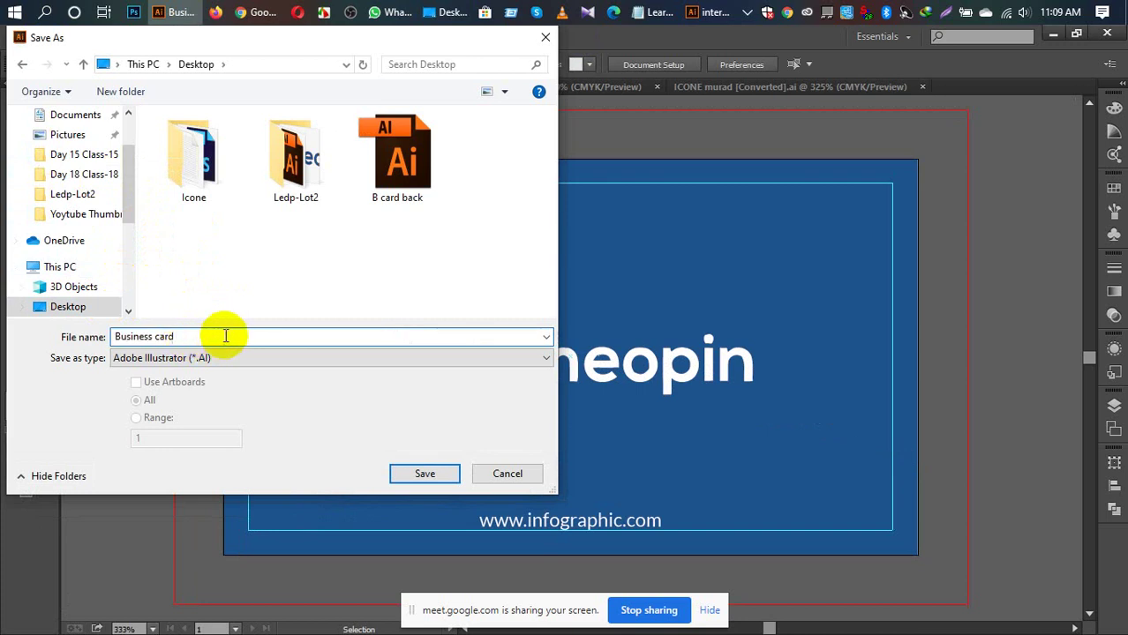
text(Font)
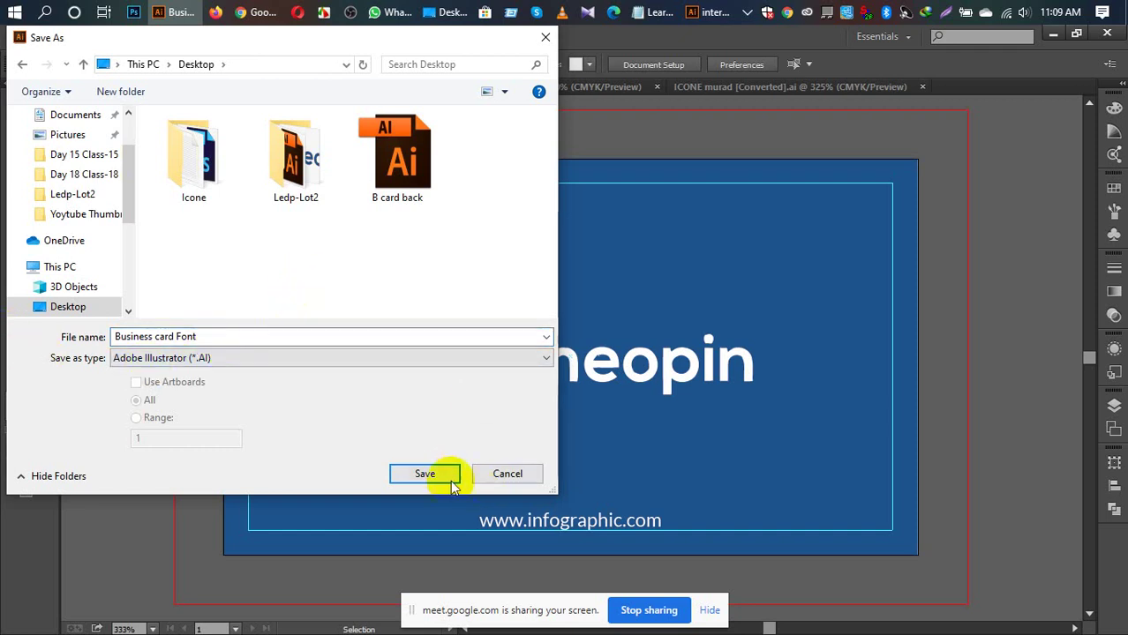
click(425, 474)
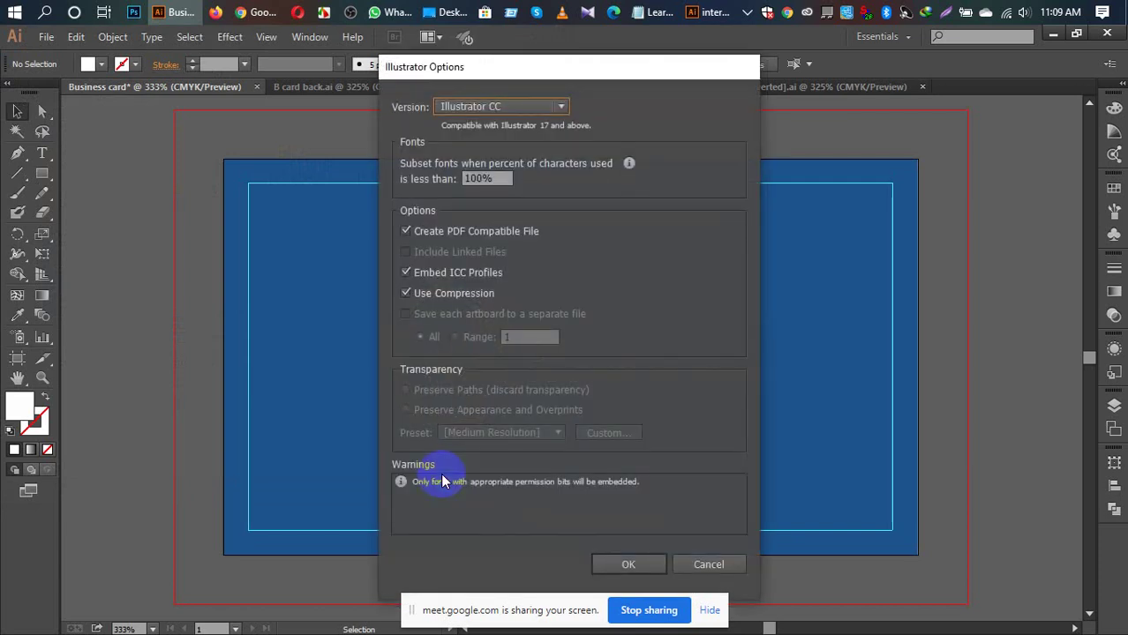
click(637, 564)
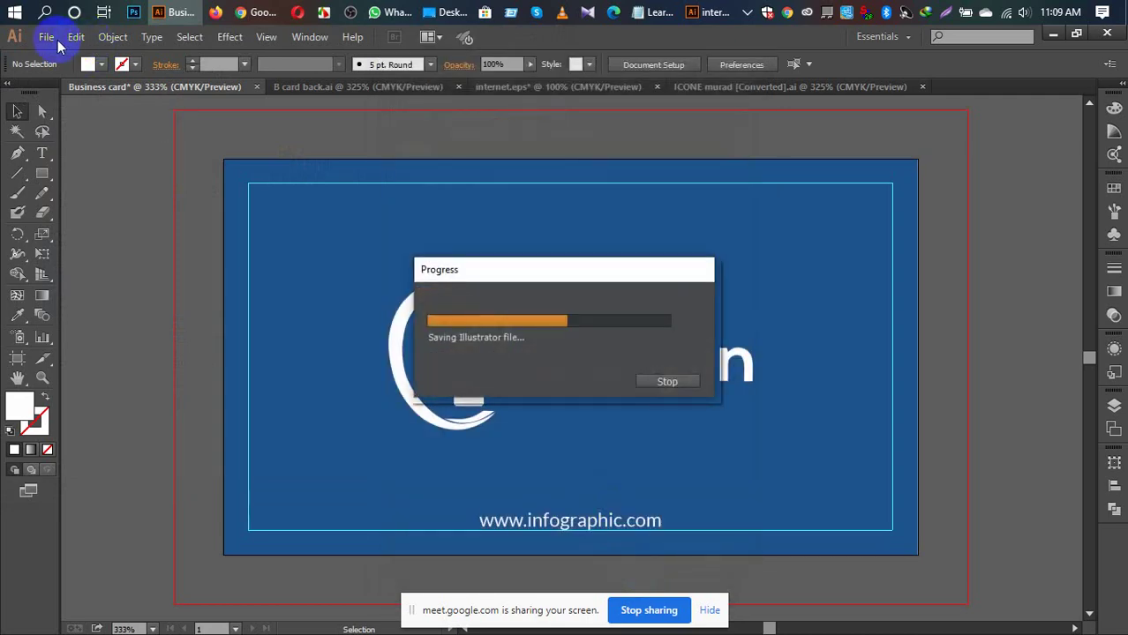
click(45, 36)
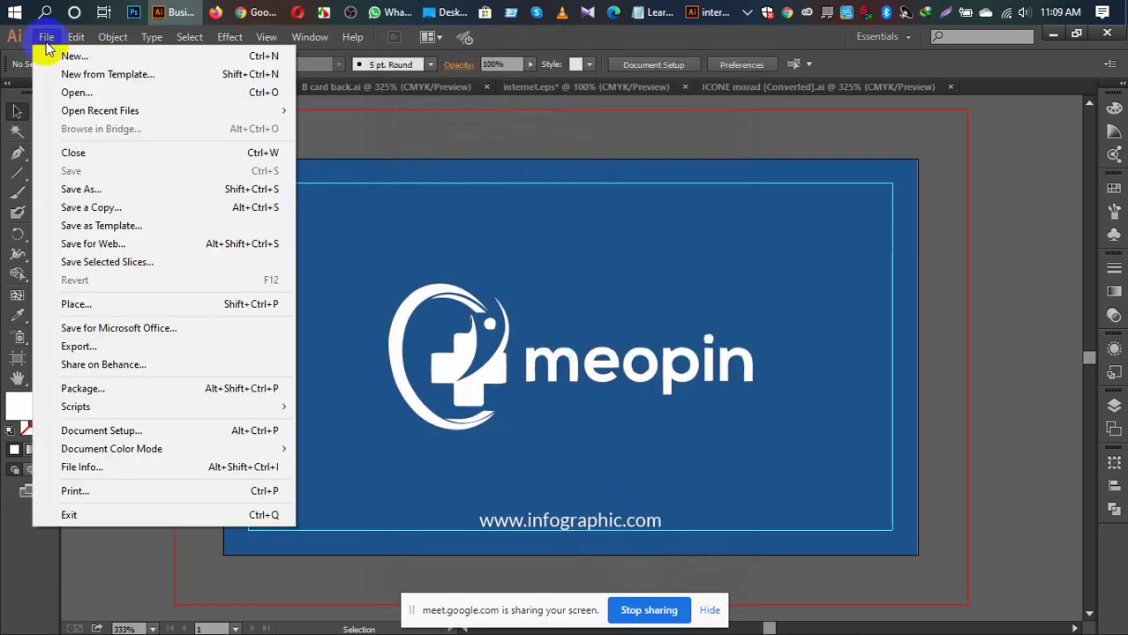
Step: Export the blue card's artboard to the Desktop as a High (300 ppi) PNG
click(97, 346)
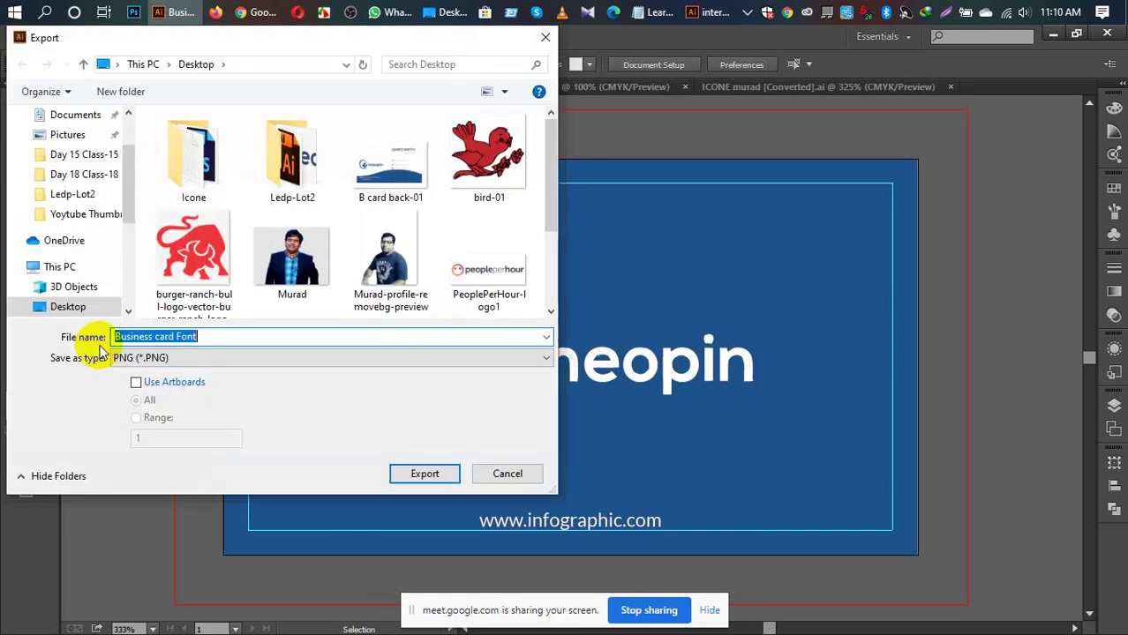
click(137, 383)
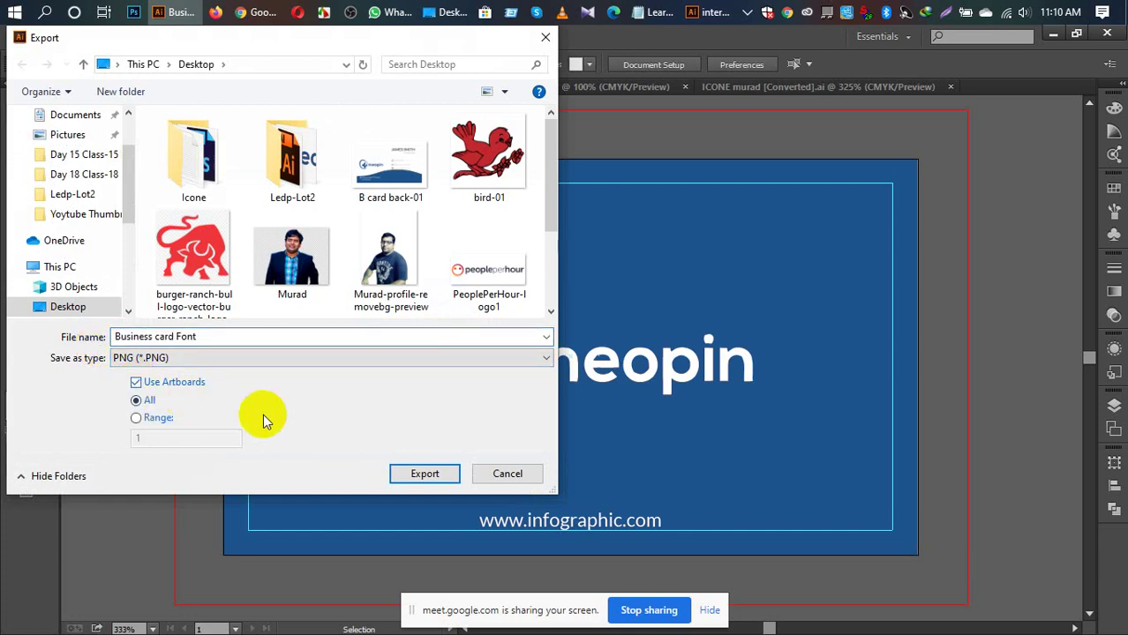
click(438, 474)
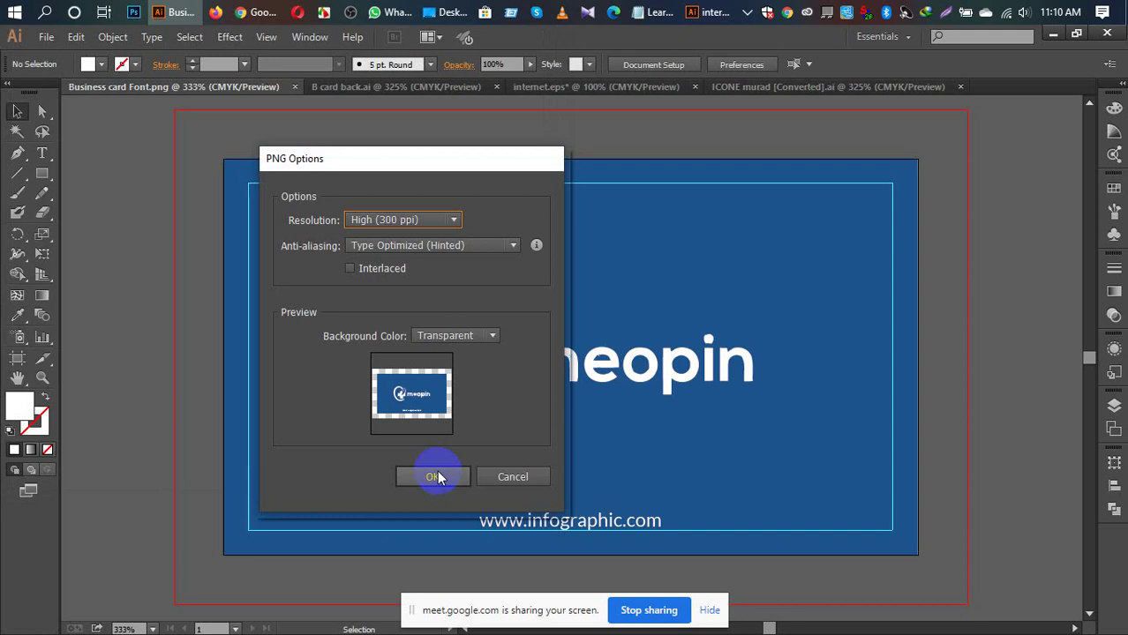
click(436, 477)
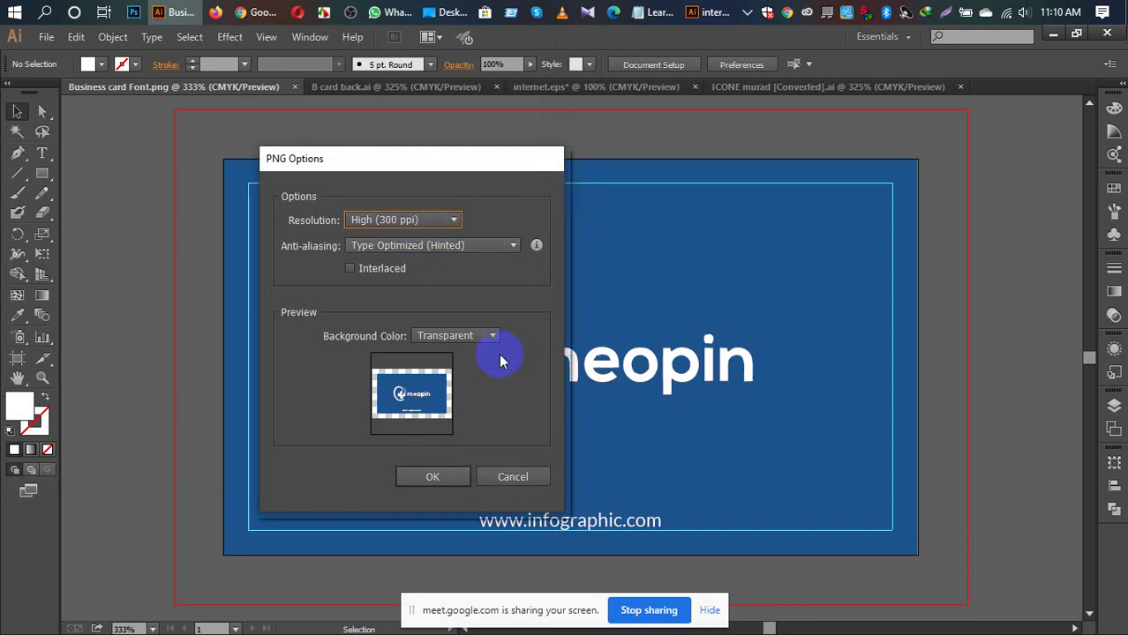
click(432, 478)
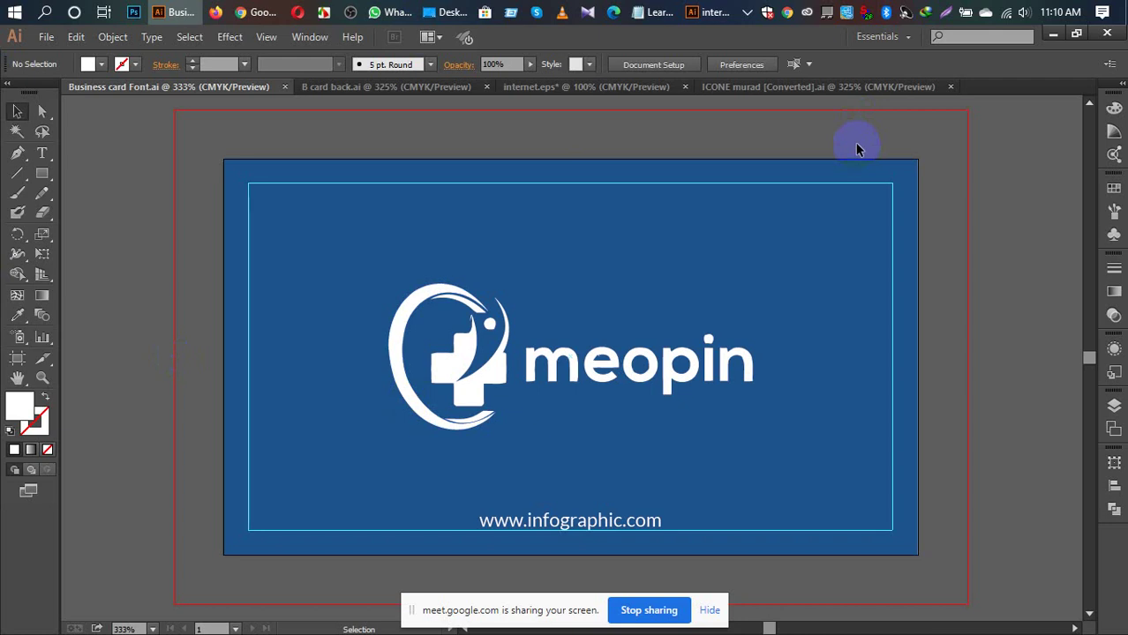
Step: Minimize the Illustrator, Explorer, WhatsApp, browser and Notepad windows to clear the desktop
click(1052, 33)
click(946, 93)
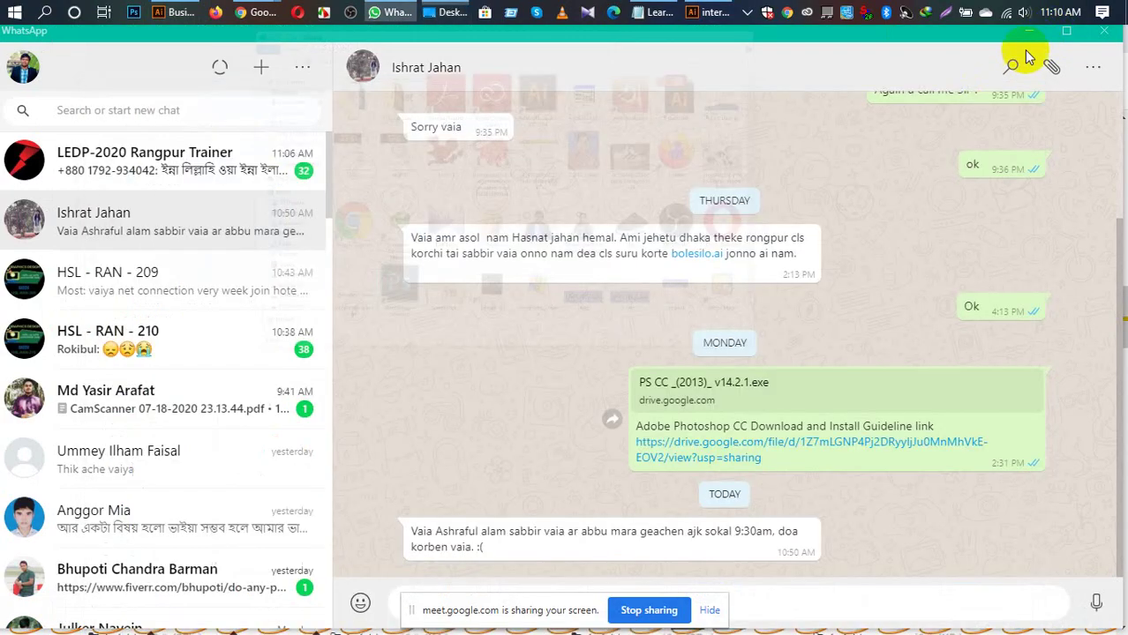
click(1031, 32)
click(1037, 38)
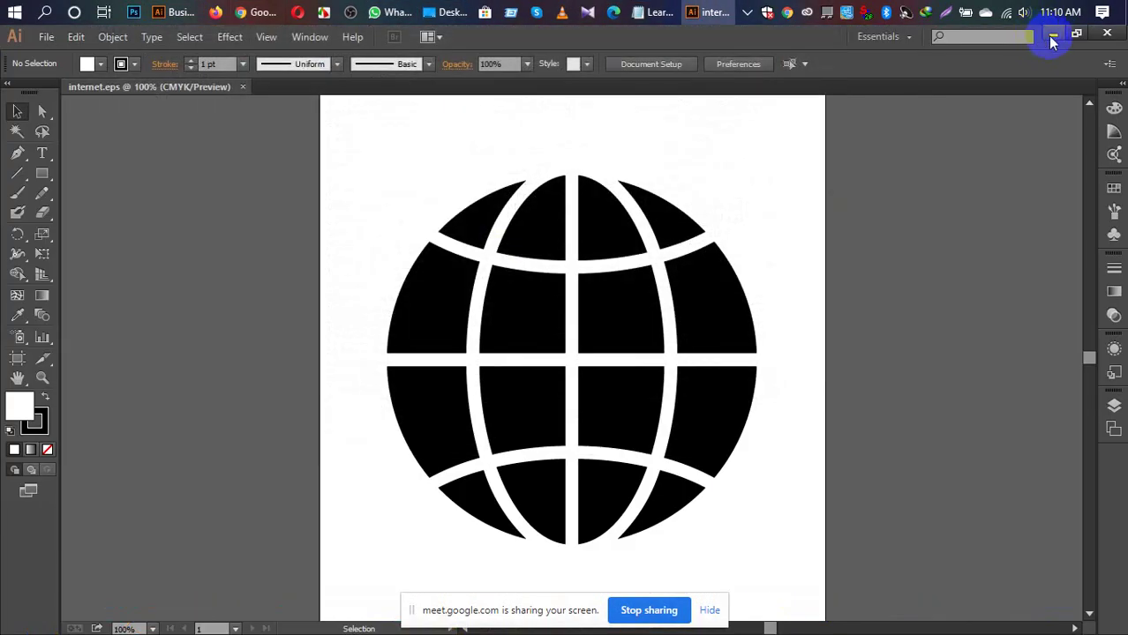
click(1052, 40)
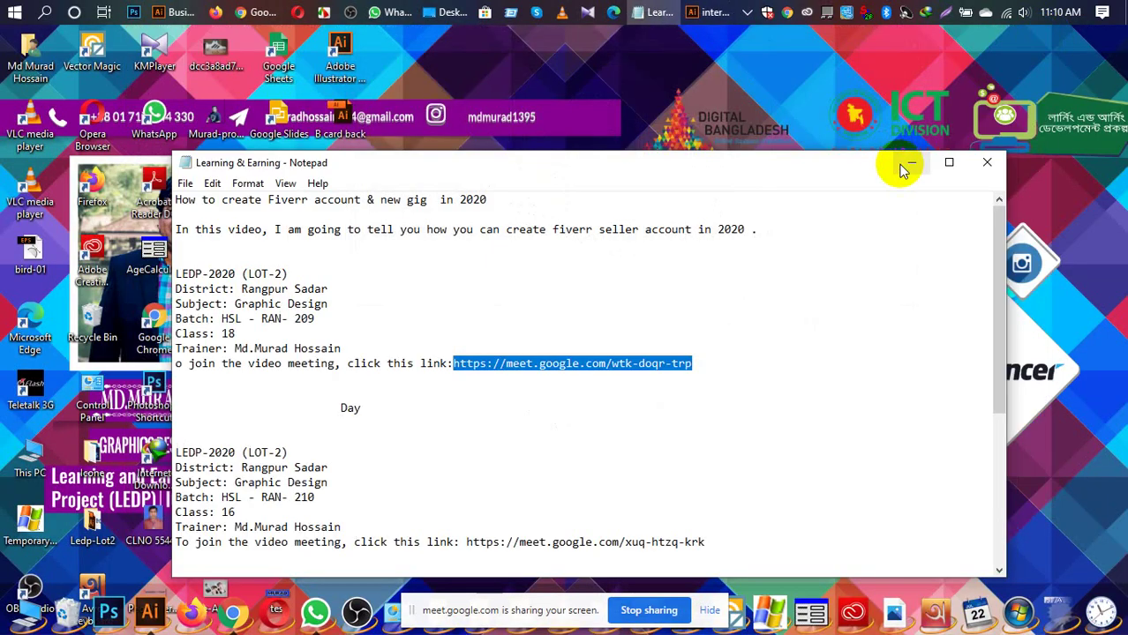
click(900, 165)
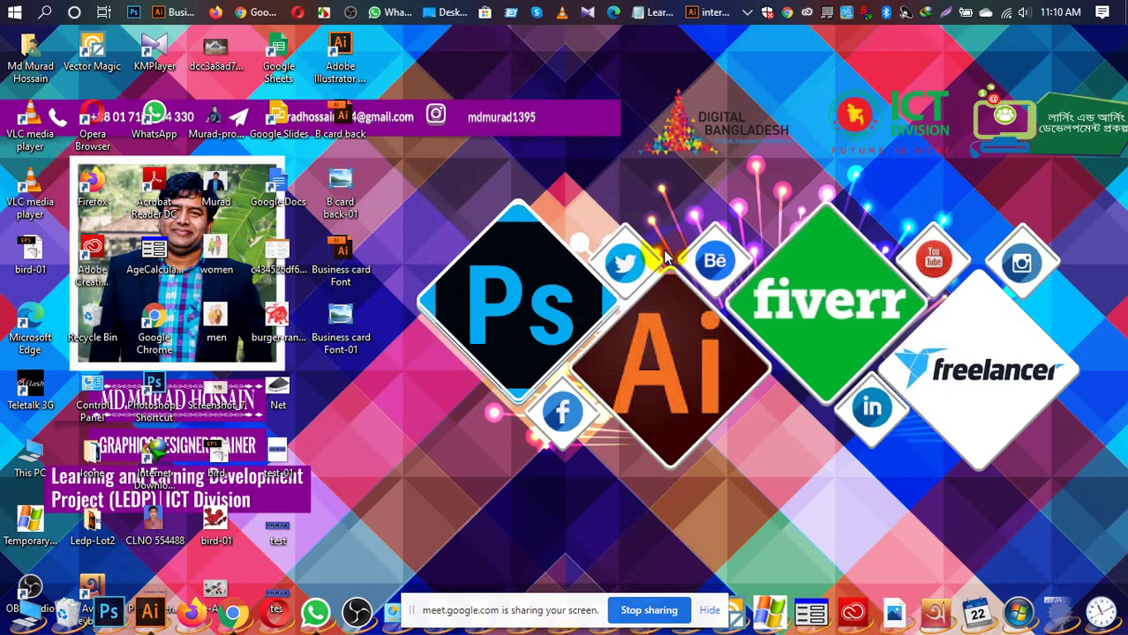
Step: Turn off Show desktop icons so only the wallpaper shows, then launch Photoshop
right_click(575, 185)
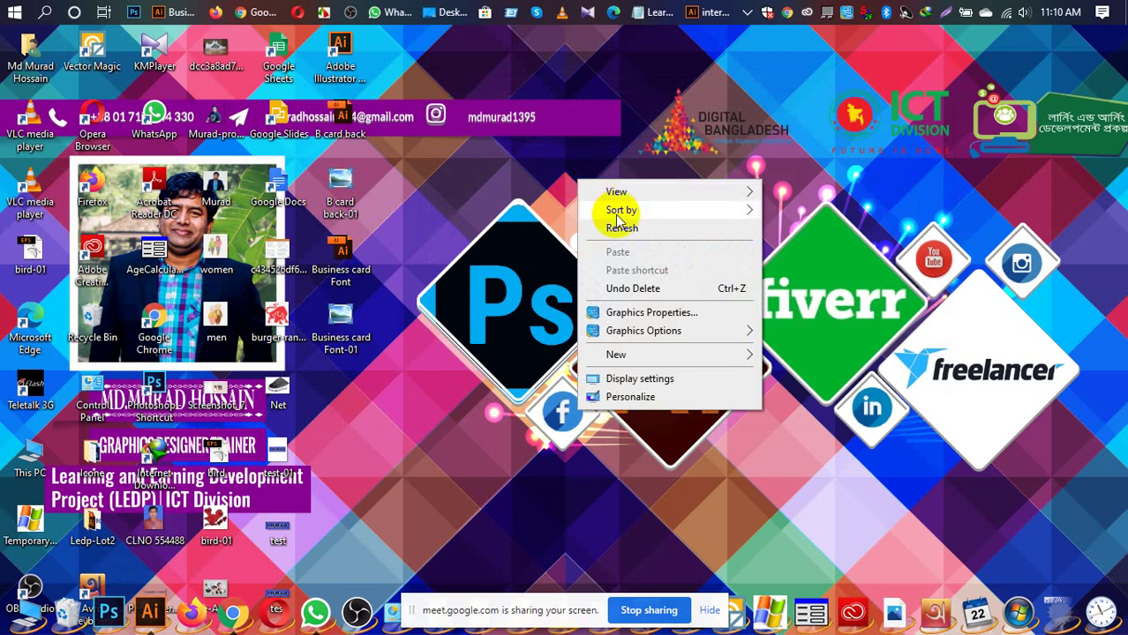
mouse_move(741, 193)
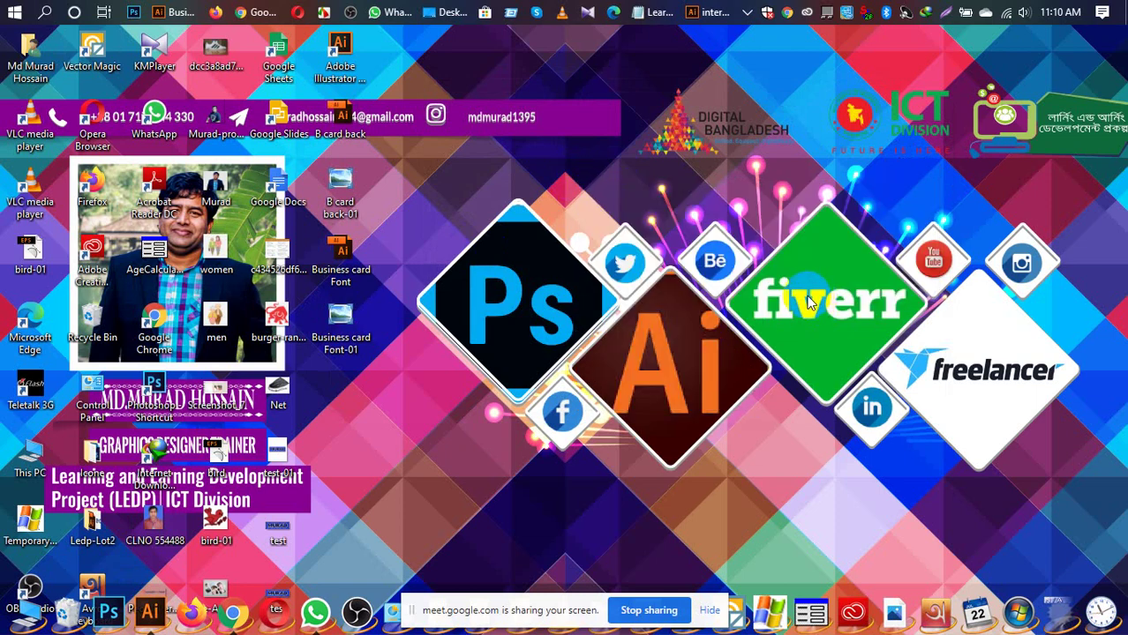
right_click(675, 220)
mouse_move(697, 227)
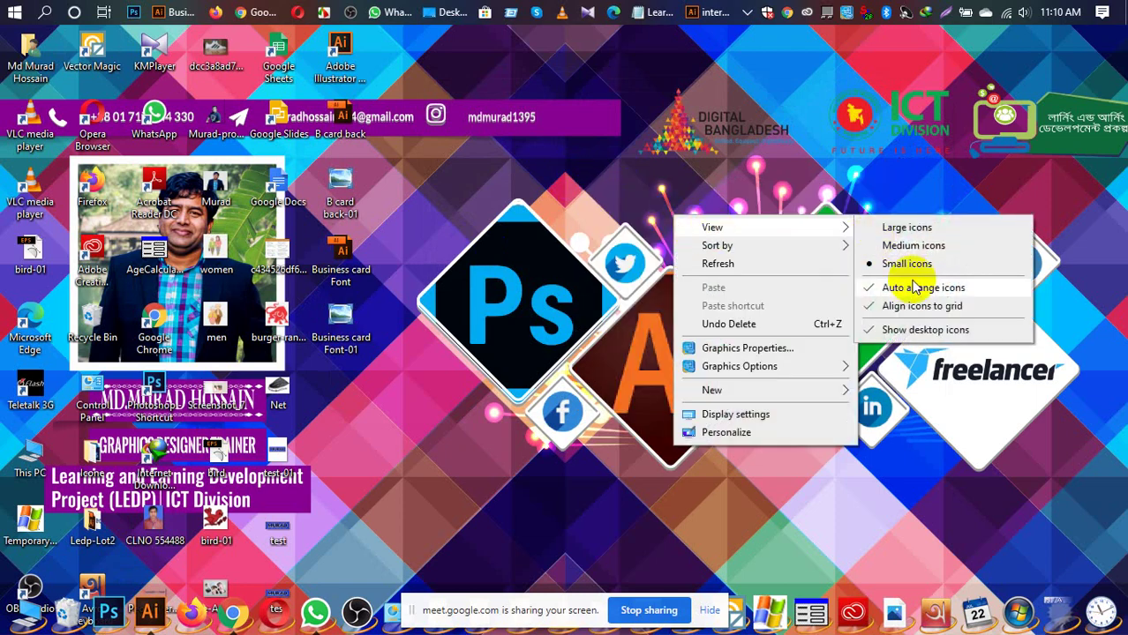
click(900, 327)
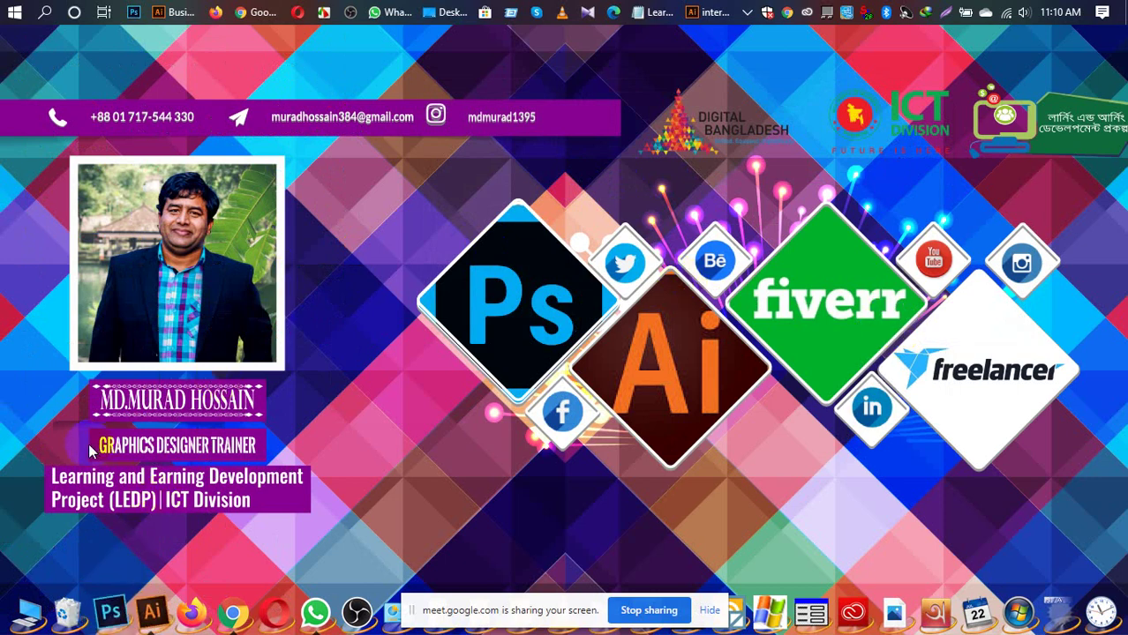
click(108, 615)
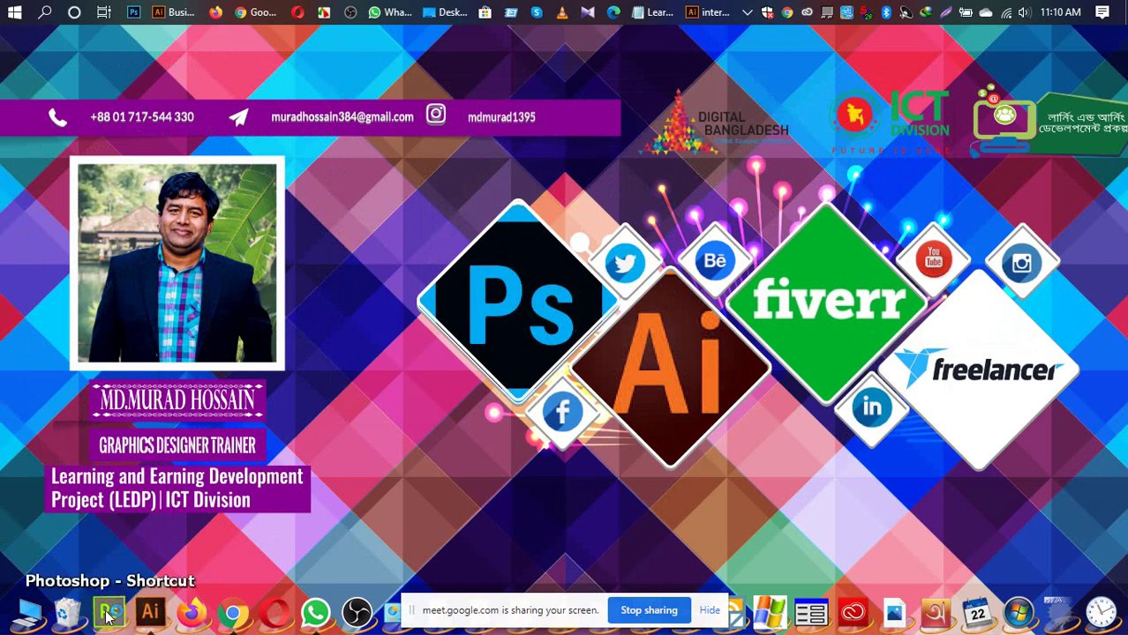
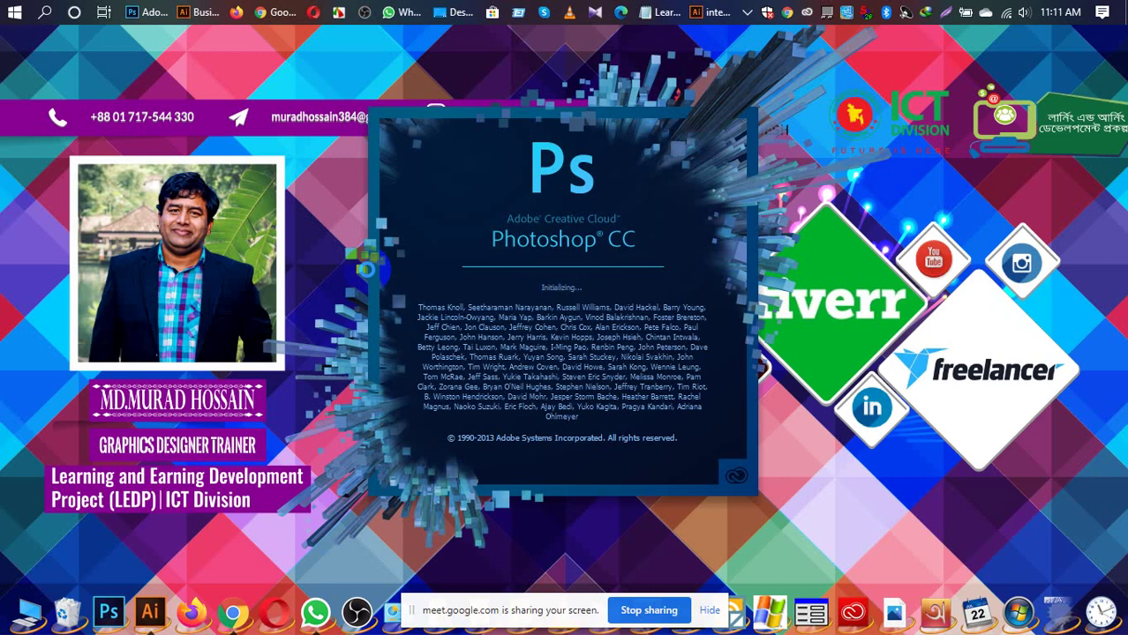
Step: Stop sharing the screen and bring the Desktop folder window into position
click(649, 610)
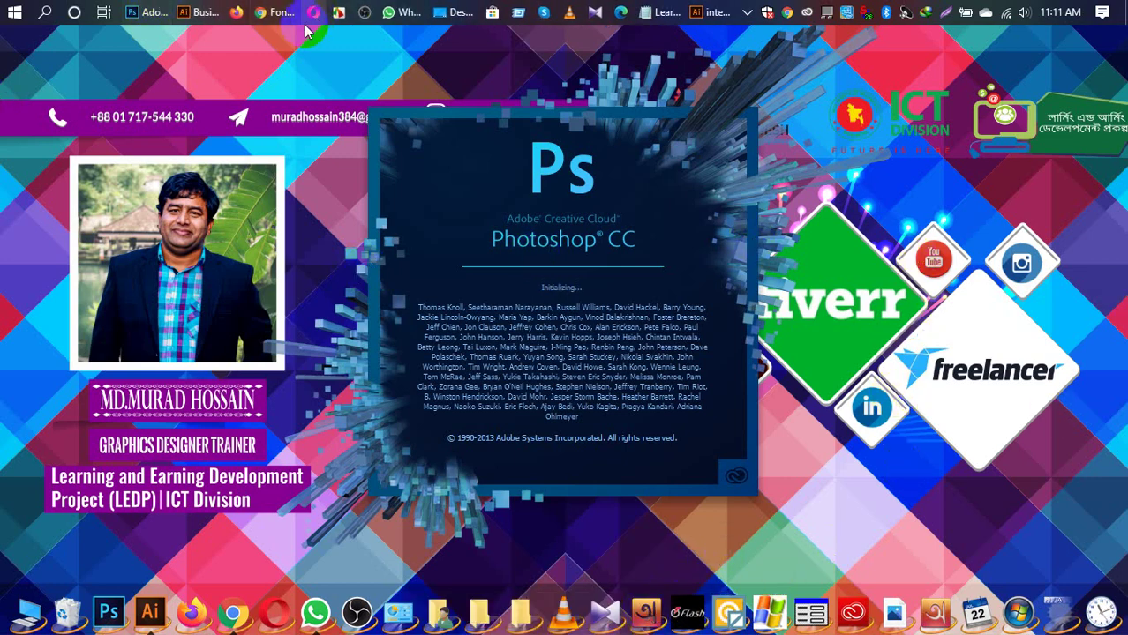
click(442, 15)
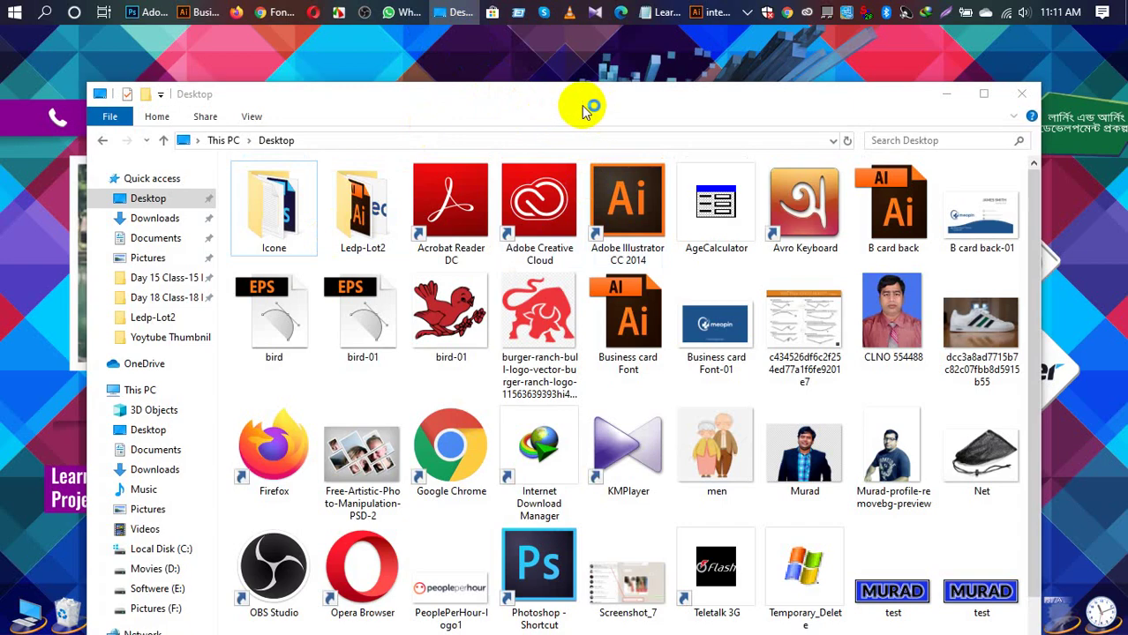
drag(584, 111, 534, 88)
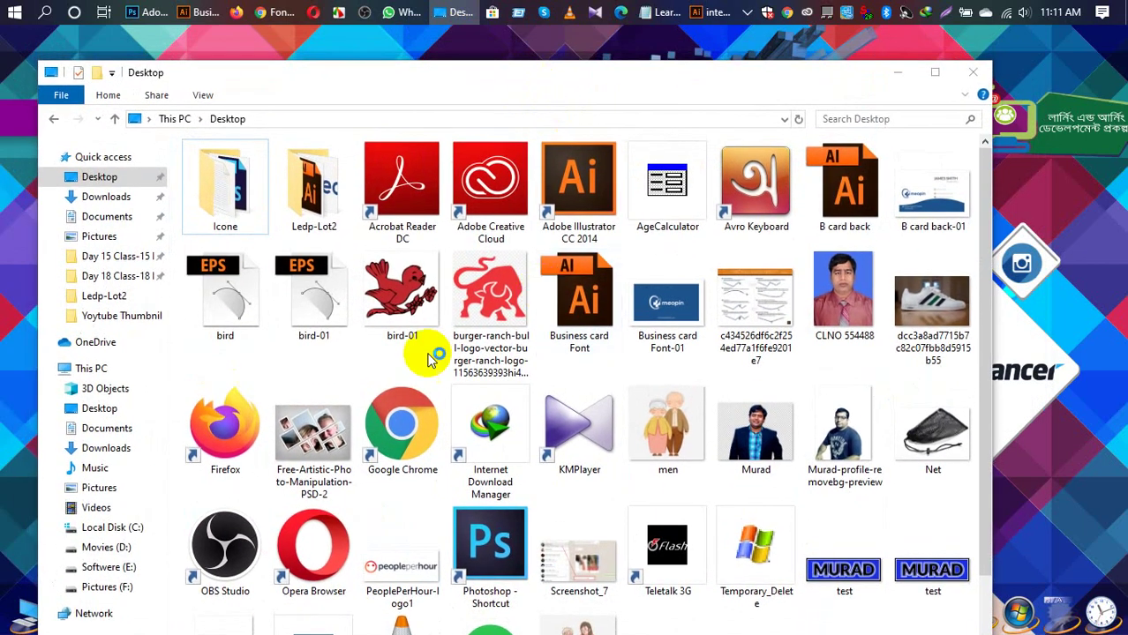
Step: Browse Pictures (F:) > fiverr > personal folder > Business card > Business card mockup
click(107, 587)
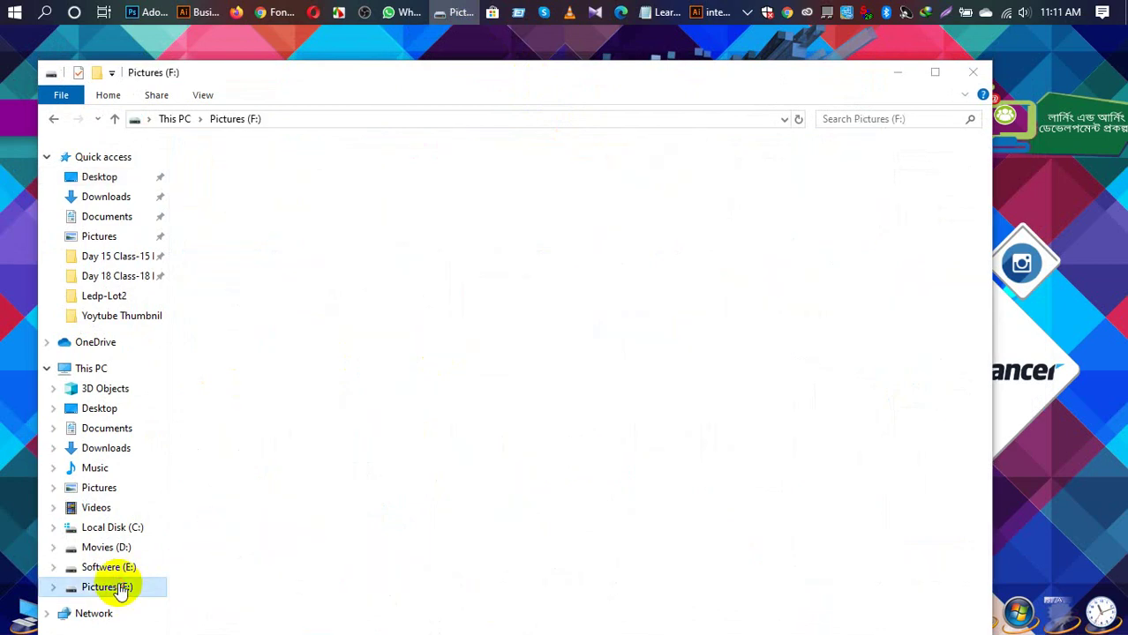
double_click(756, 182)
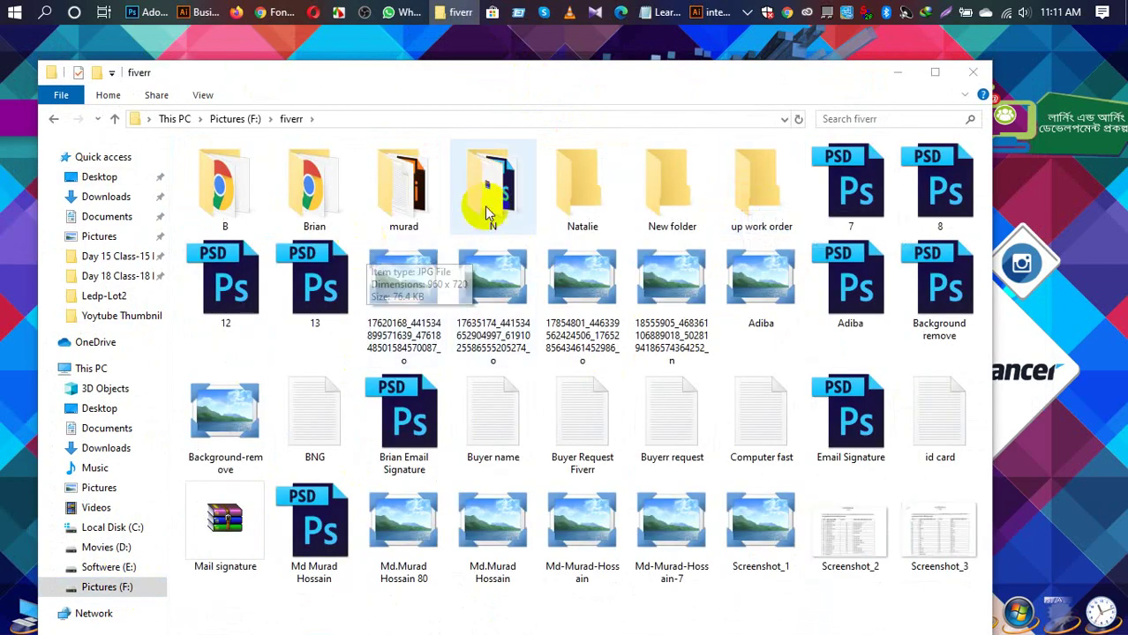
click(397, 207)
double_click(397, 207)
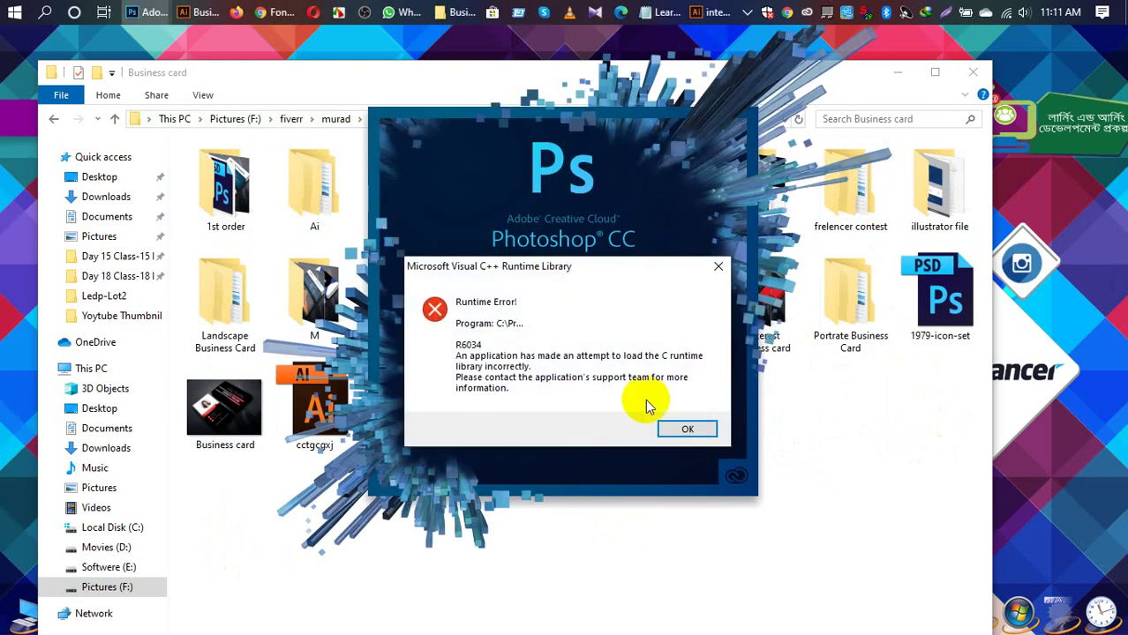
click(680, 429)
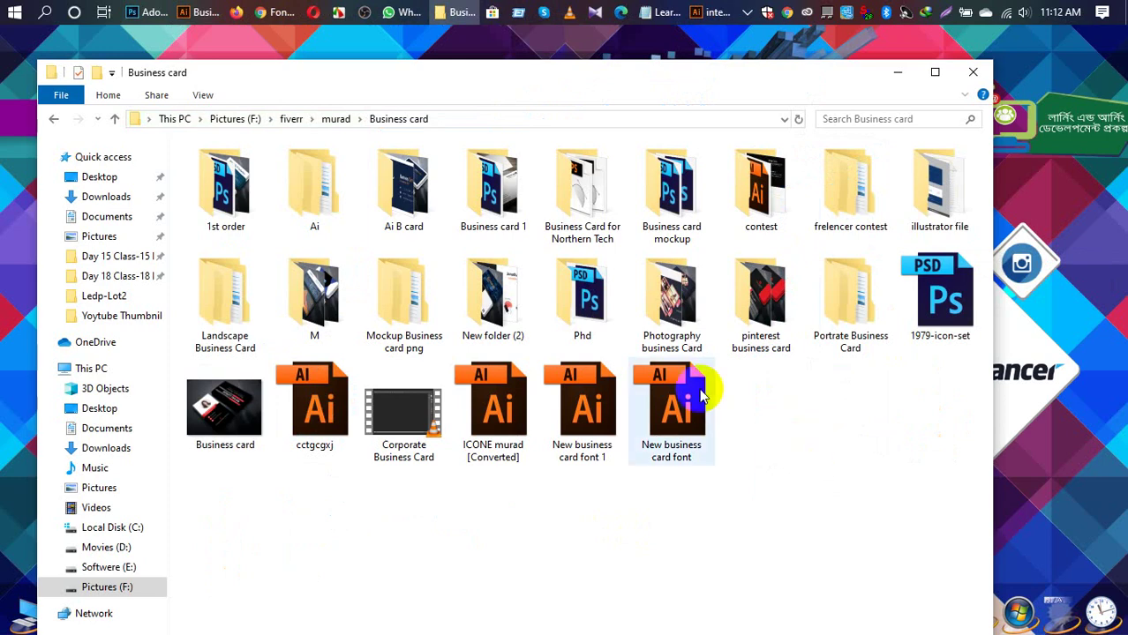
double_click(675, 202)
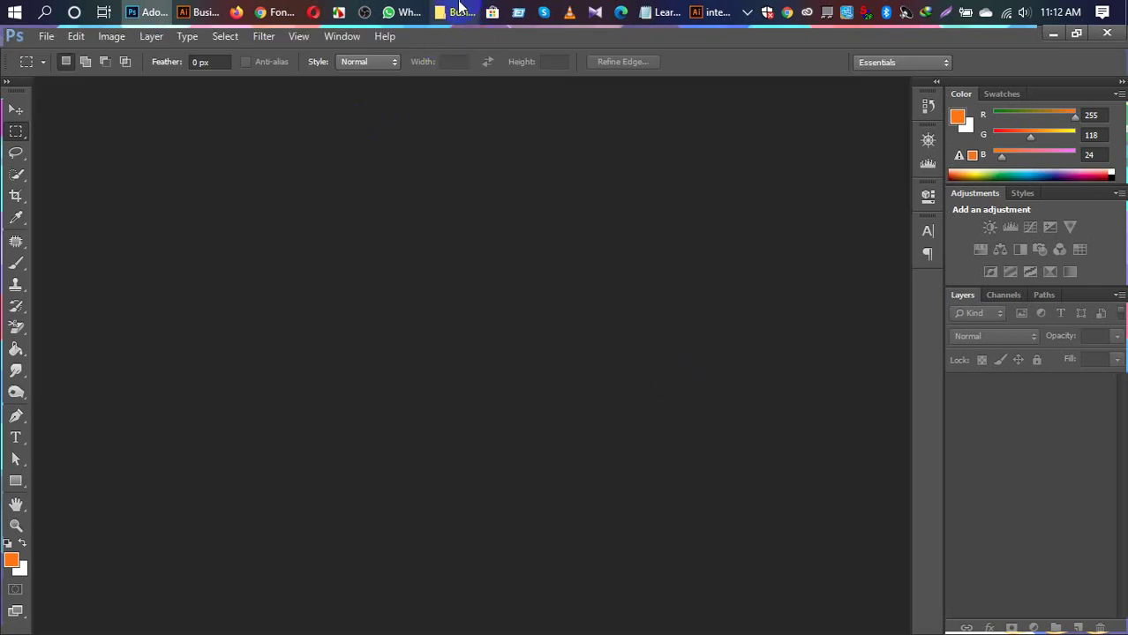
Step: Open Mother of b card mockup.psd from the Business card mockup folder
click(459, 12)
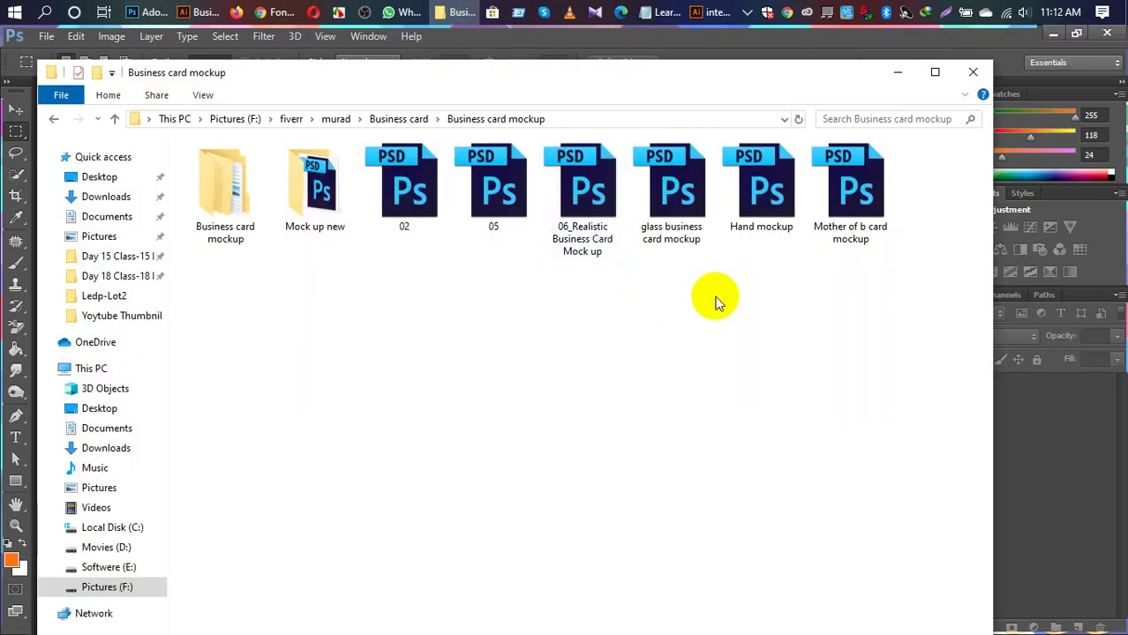
click(856, 204)
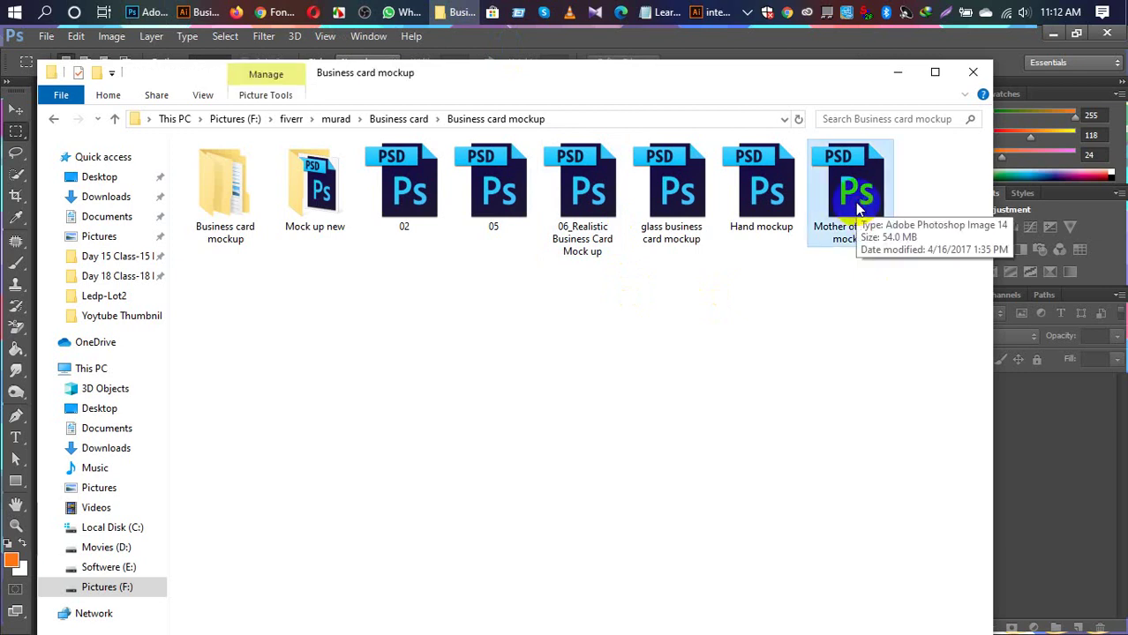
double_click(856, 205)
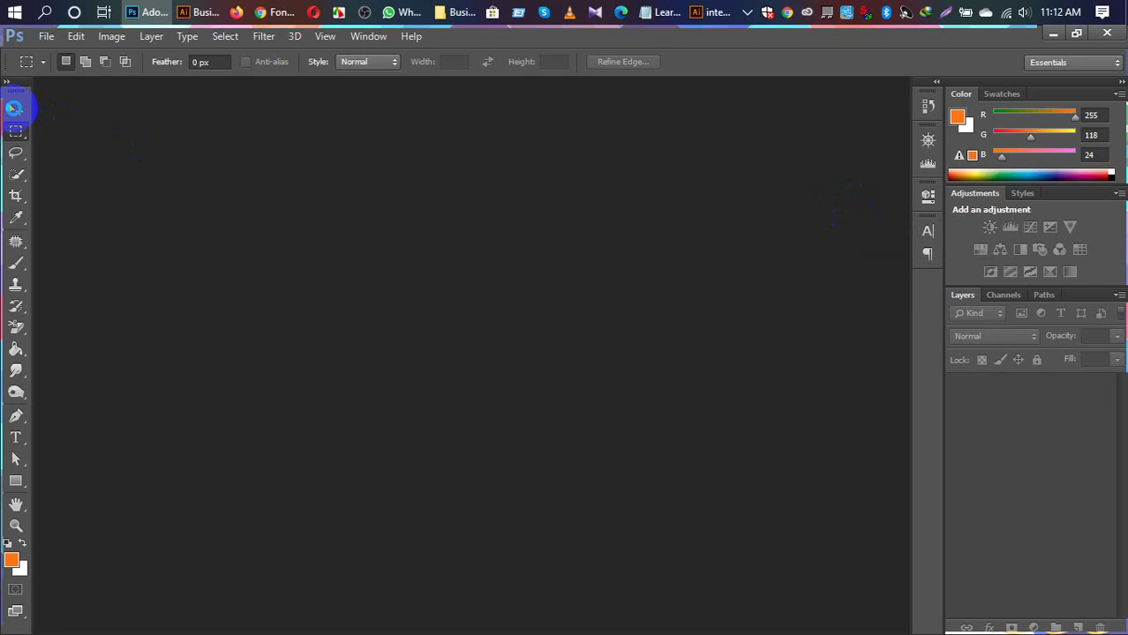
Step: Compare with the meopin design in Illustrator, then select Photoshop's Move tool
click(196, 8)
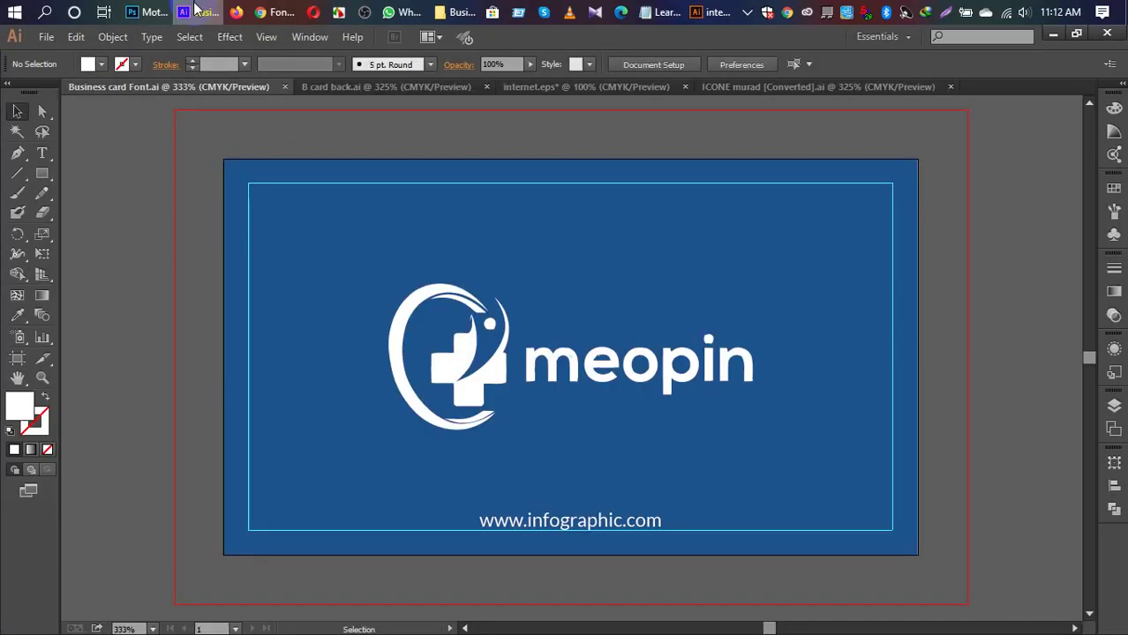
click(139, 16)
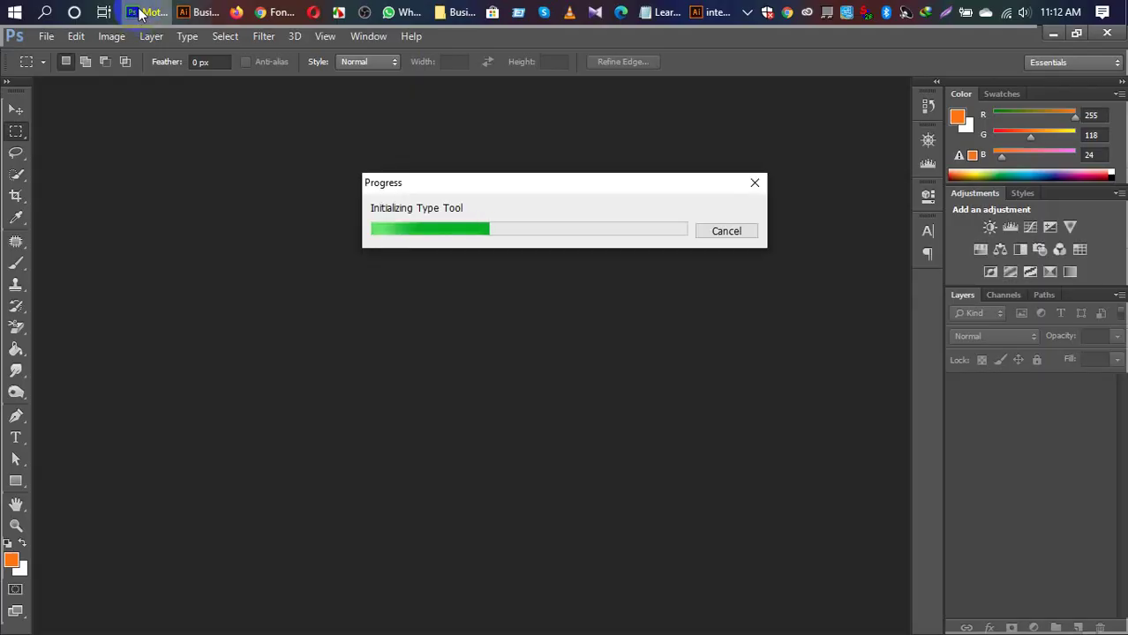
click(186, 131)
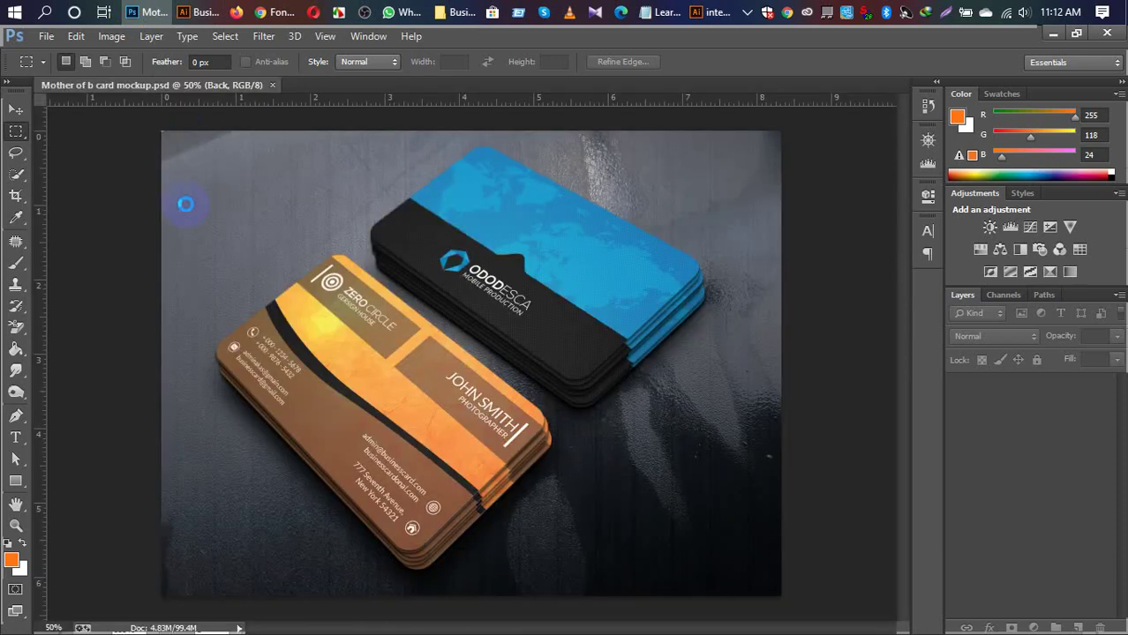
key(v)
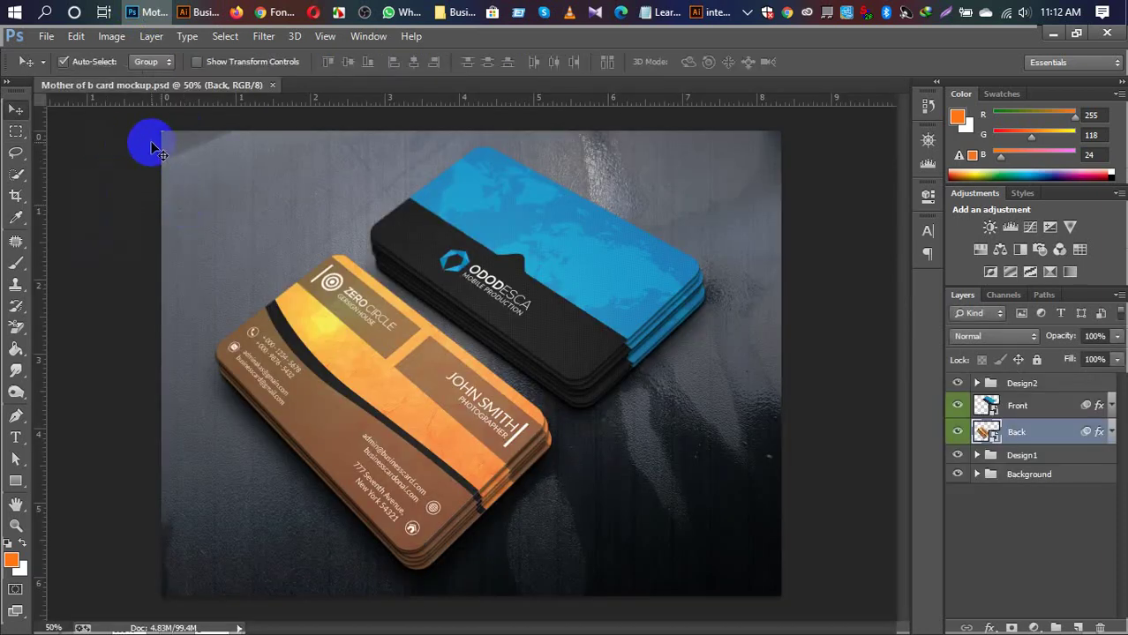
click(274, 13)
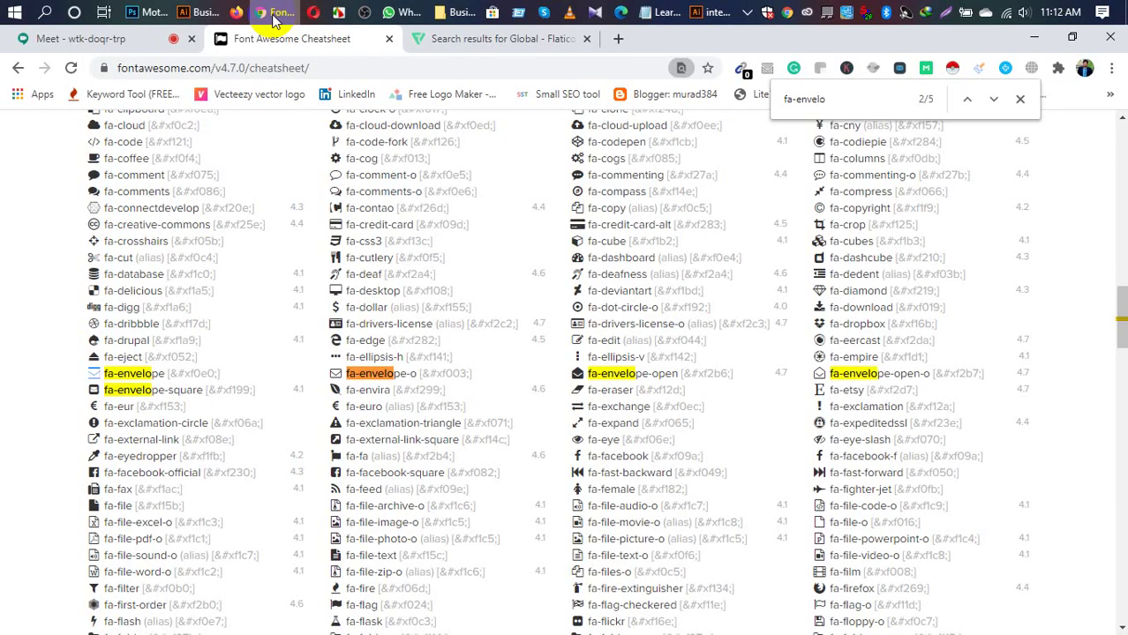
Step: Present the entire screen in the Meet call, then return to the Photoshop mockup
click(136, 47)
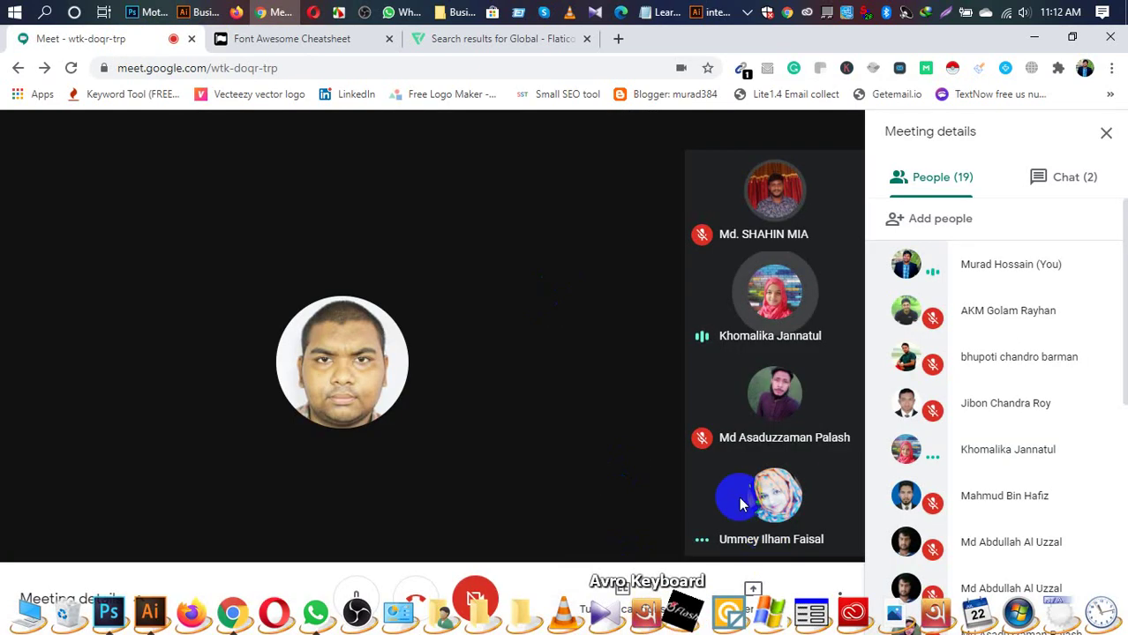
mouse_move(755, 607)
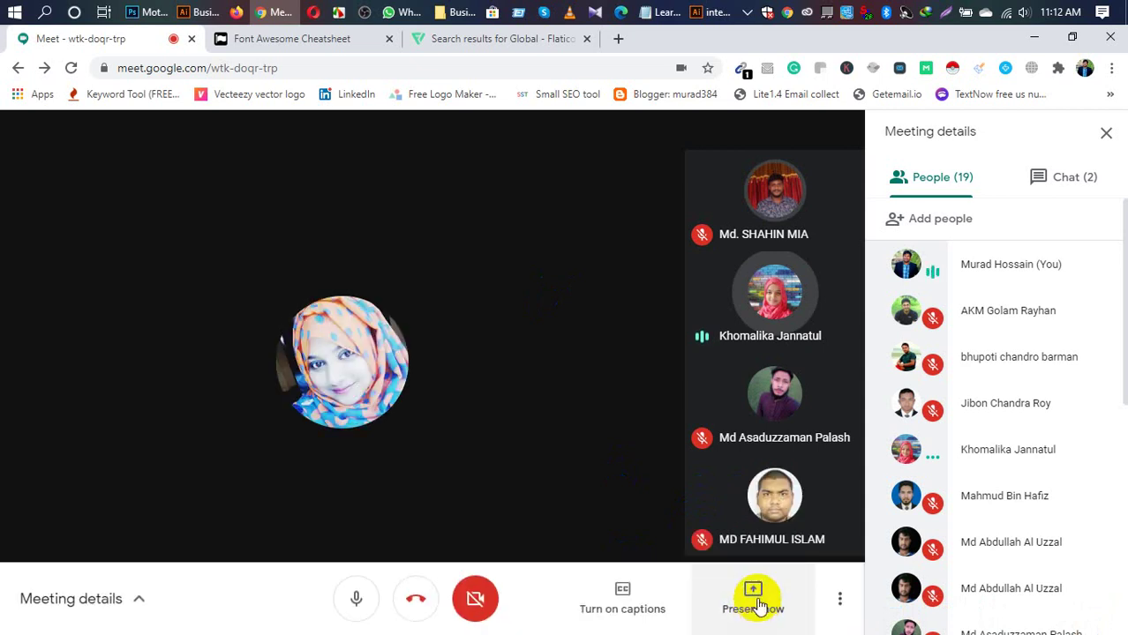
click(757, 600)
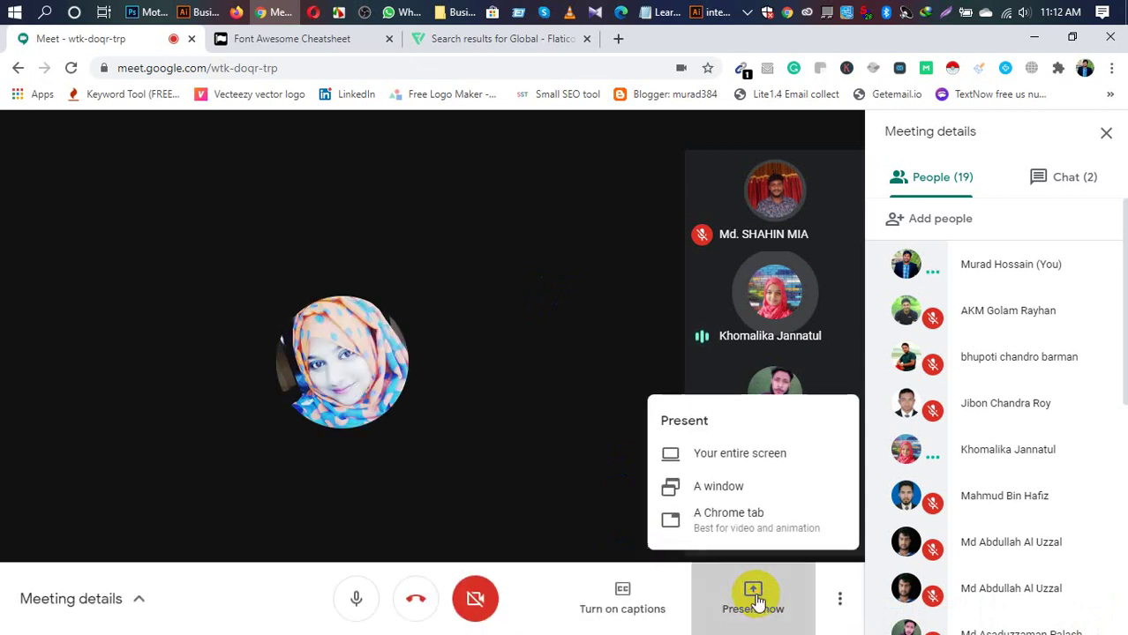
click(727, 461)
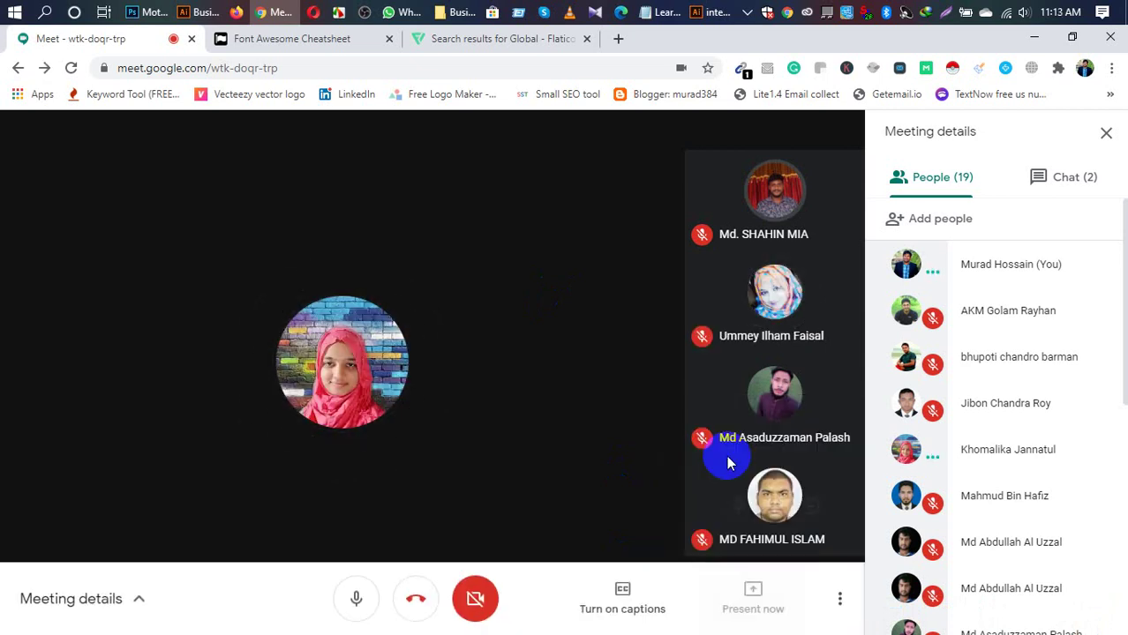
click(582, 284)
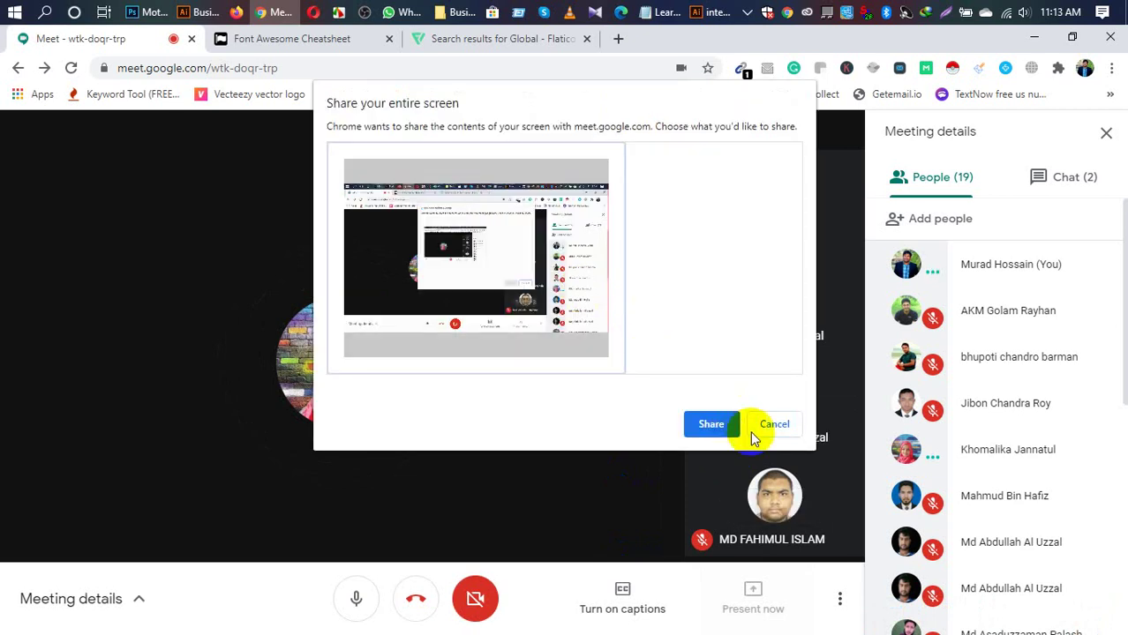
click(734, 432)
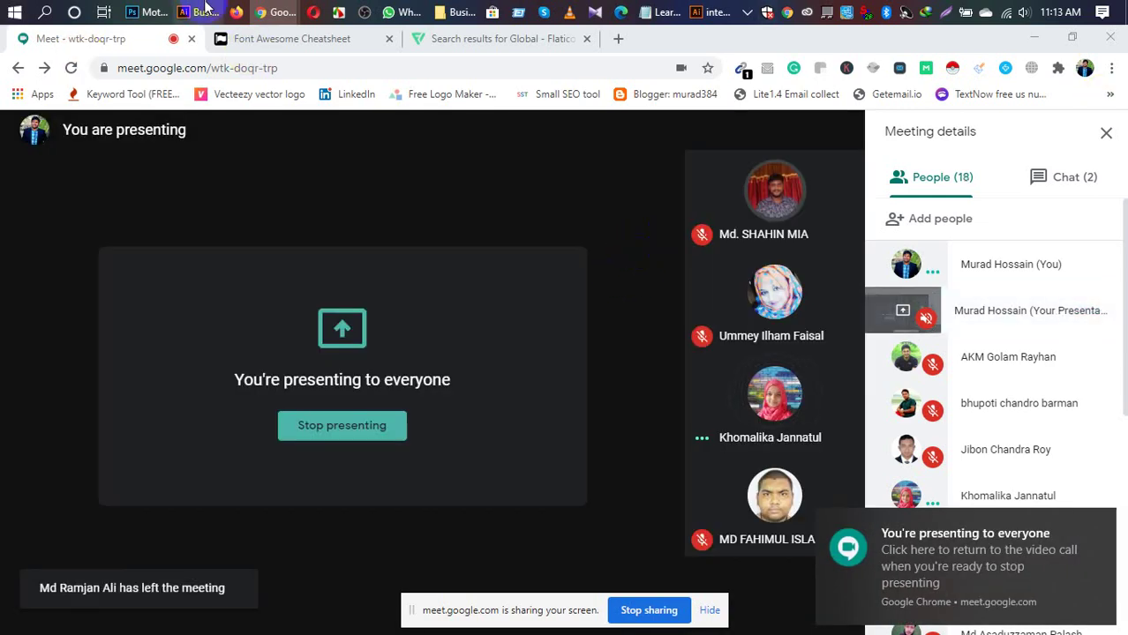
click(145, 12)
click(516, 329)
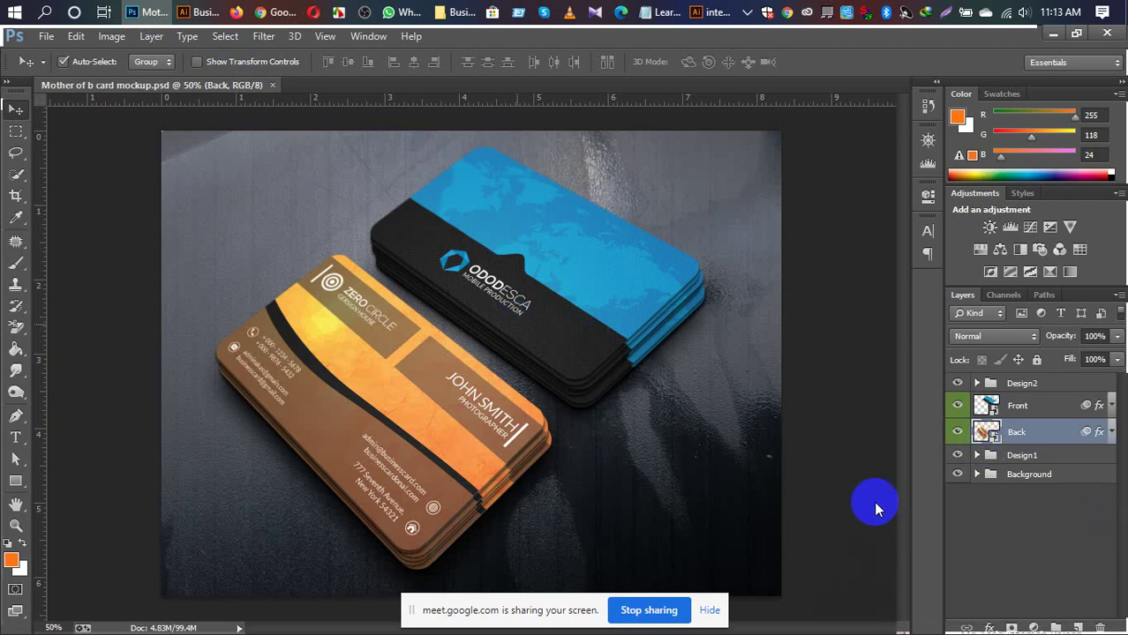
Step: Select the Front layer and open its smart object as Layer 1121.psb
drag(1015, 432, 1015, 407)
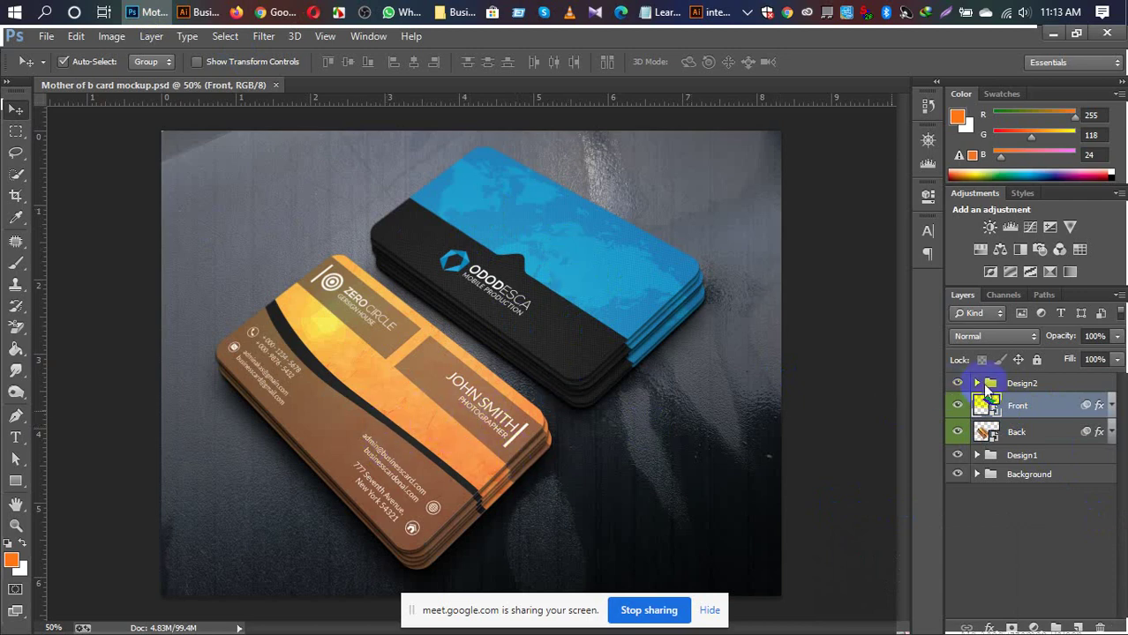
drag(985, 388, 1014, 424)
drag(603, 271, 1011, 422)
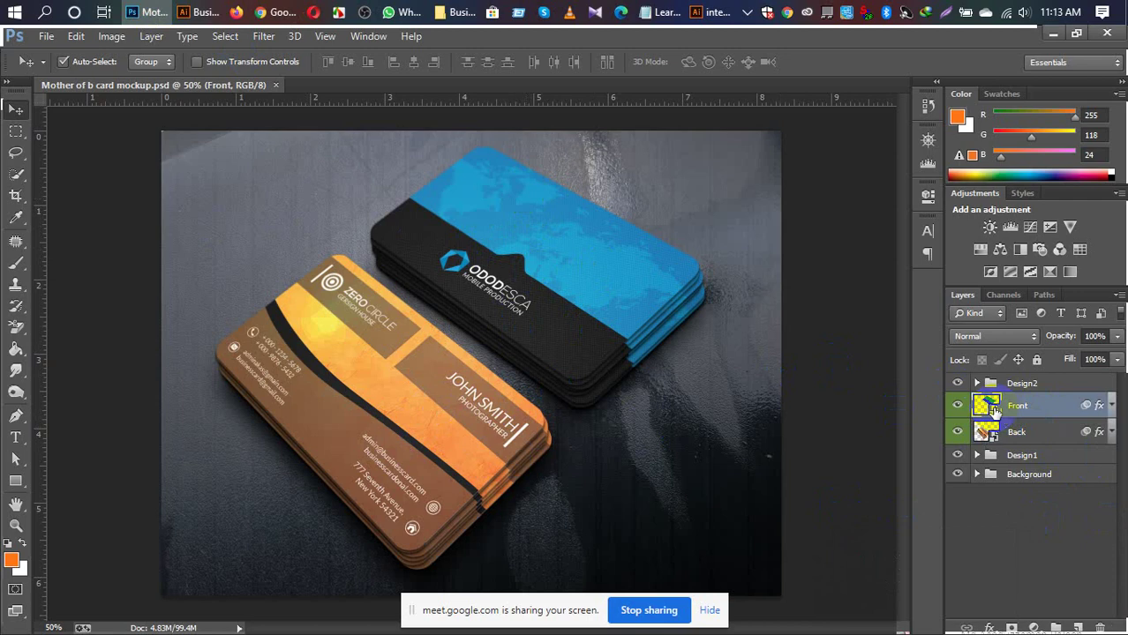
double_click(986, 405)
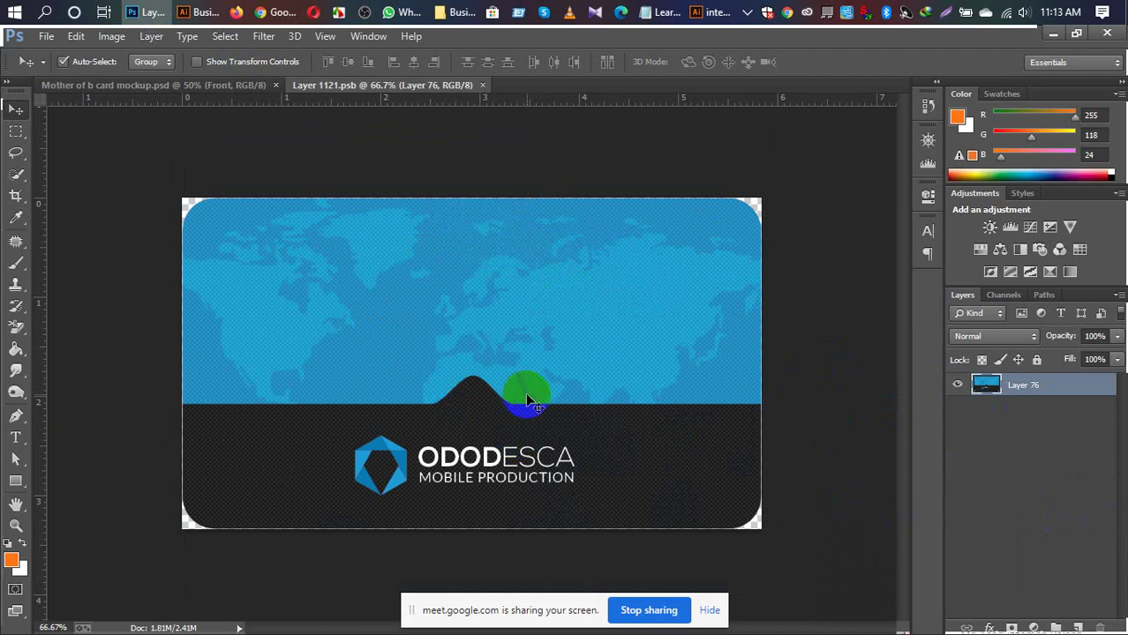
Step: Drag Business card Font-01.png from the Desktop folder into Photoshop as a new document
click(46, 36)
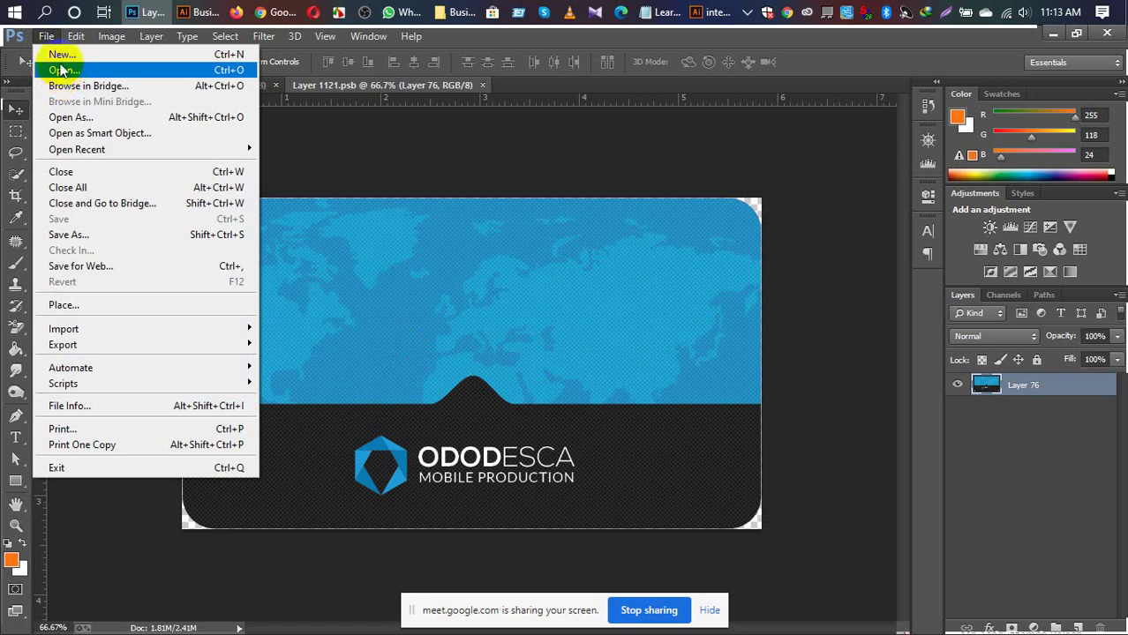
click(452, 12)
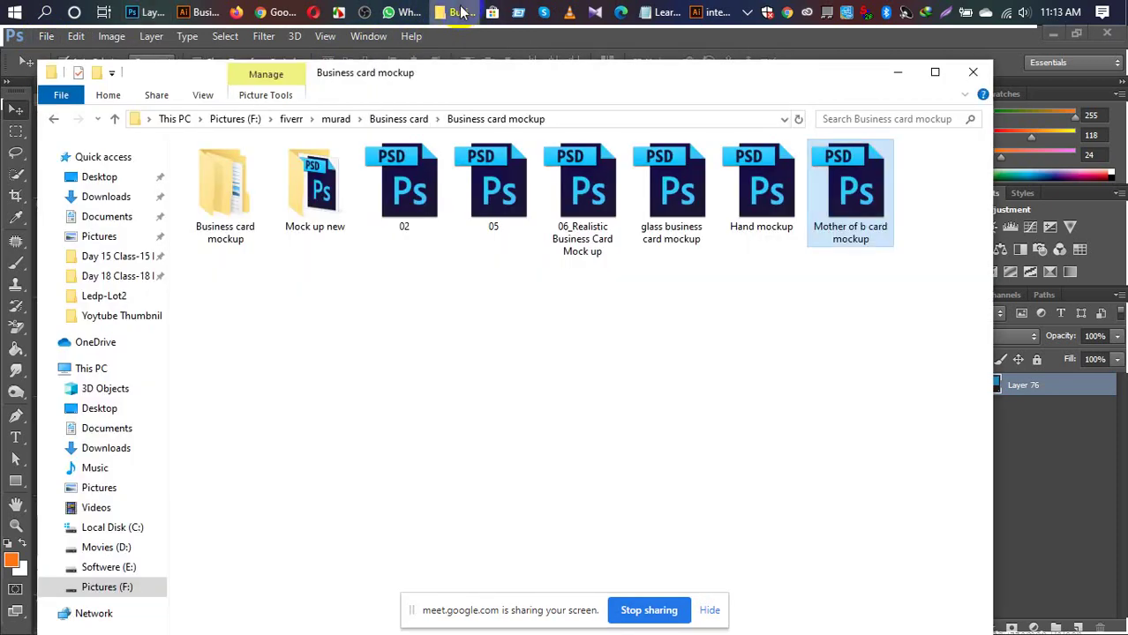
click(121, 181)
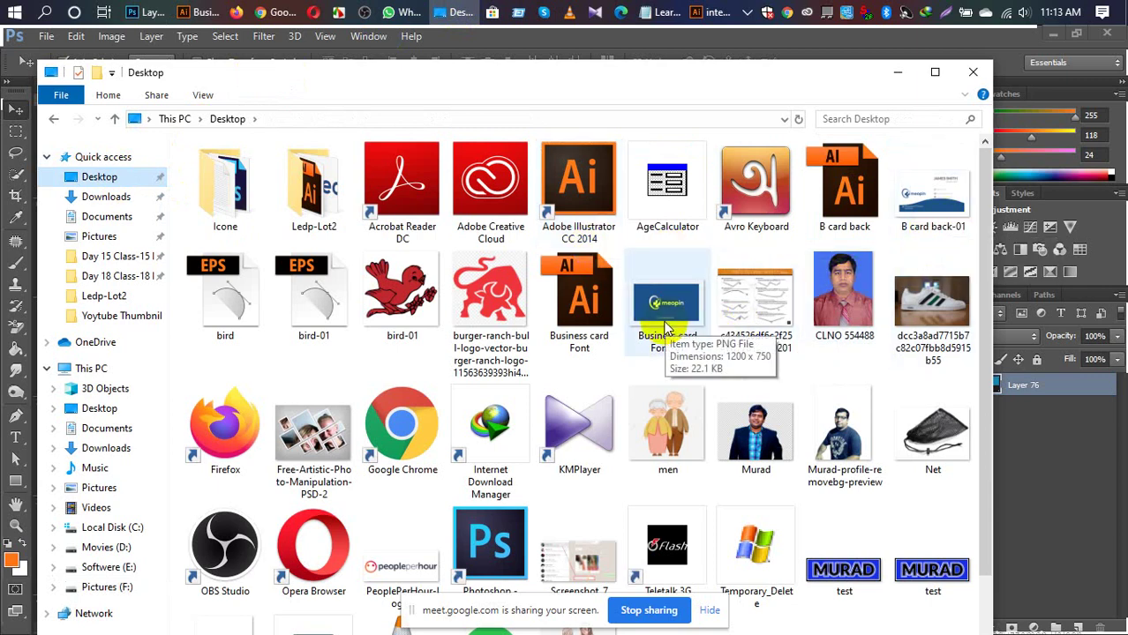
drag(691, 83, 685, 256)
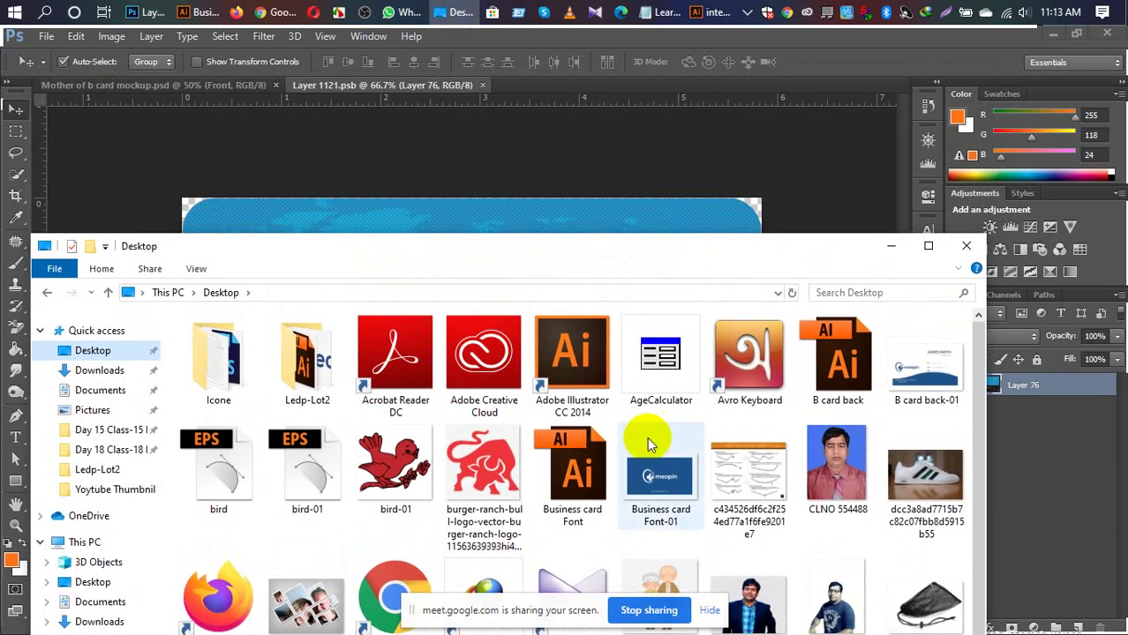
click(652, 463)
drag(652, 475, 565, 93)
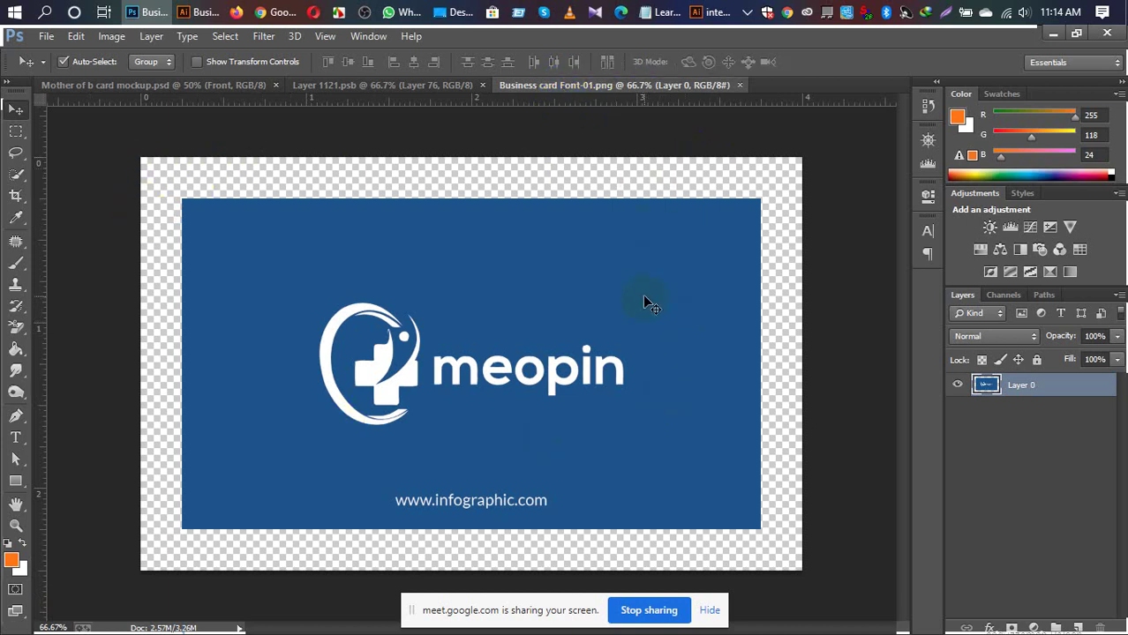
Step: Paste the meopin front into Layer 1121.psb, center it, check its fit, and save
key(ctrl+a)
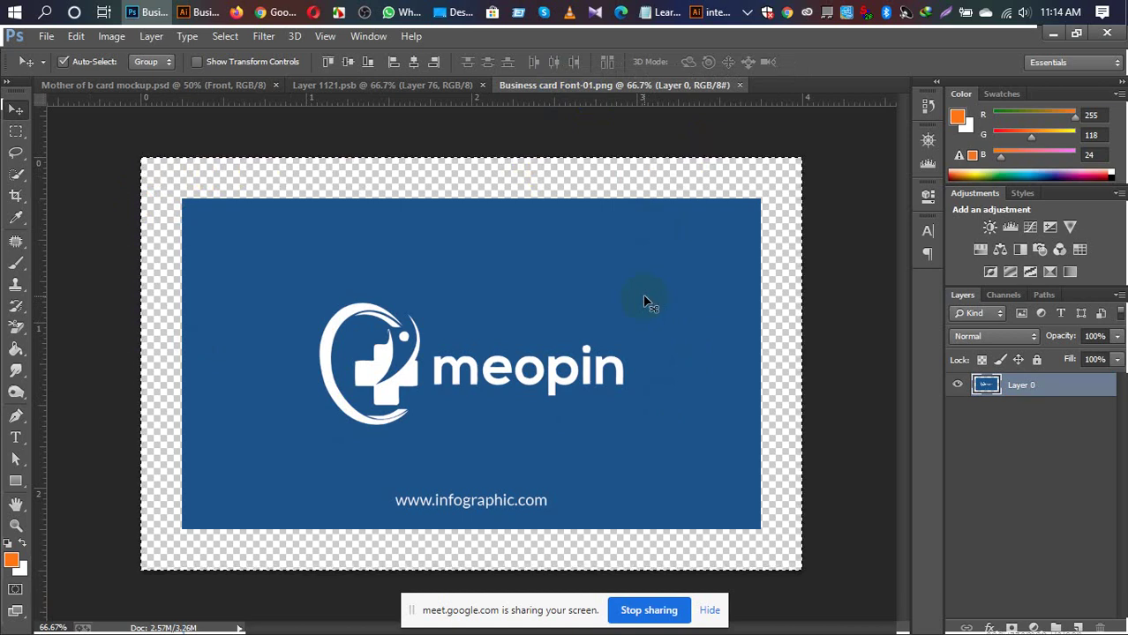
click(378, 84)
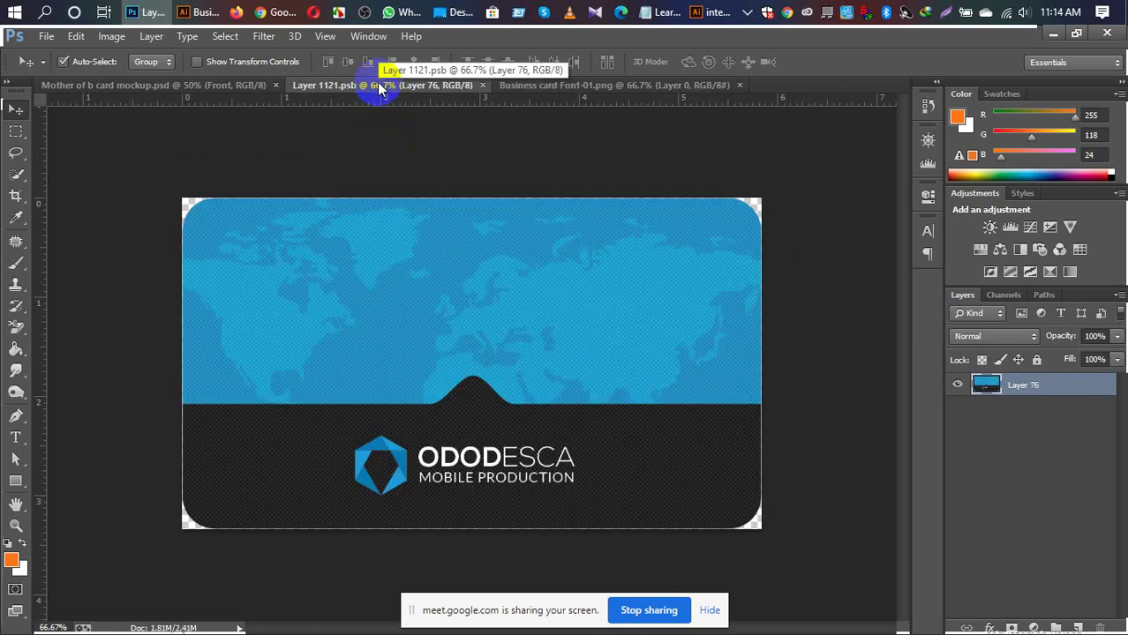
key(ctrl+v)
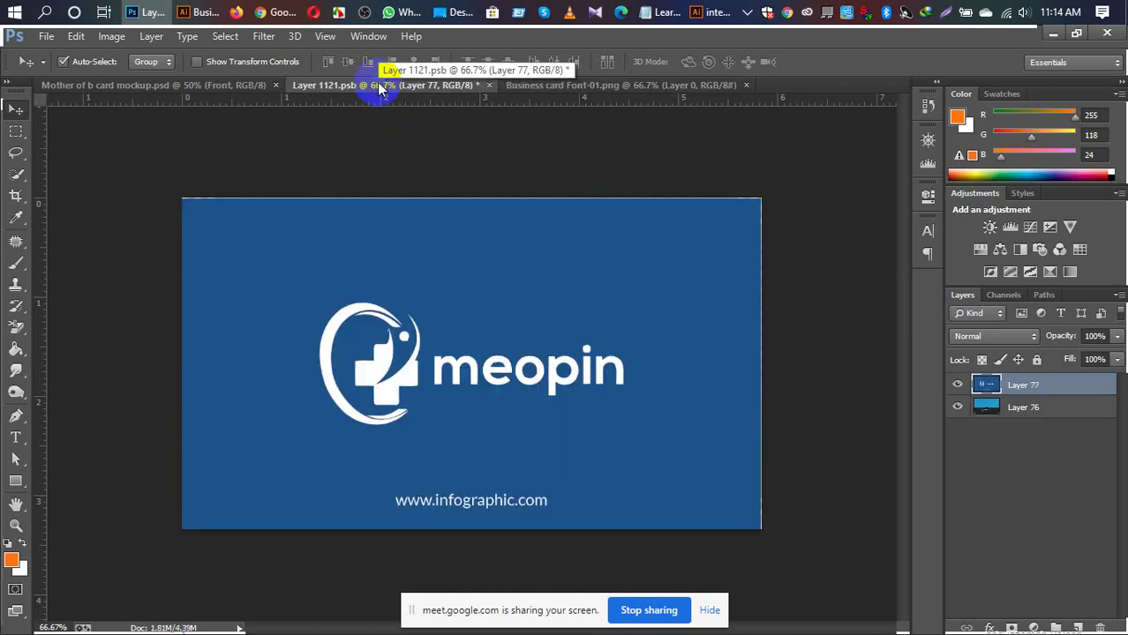
key(ctrl+a)
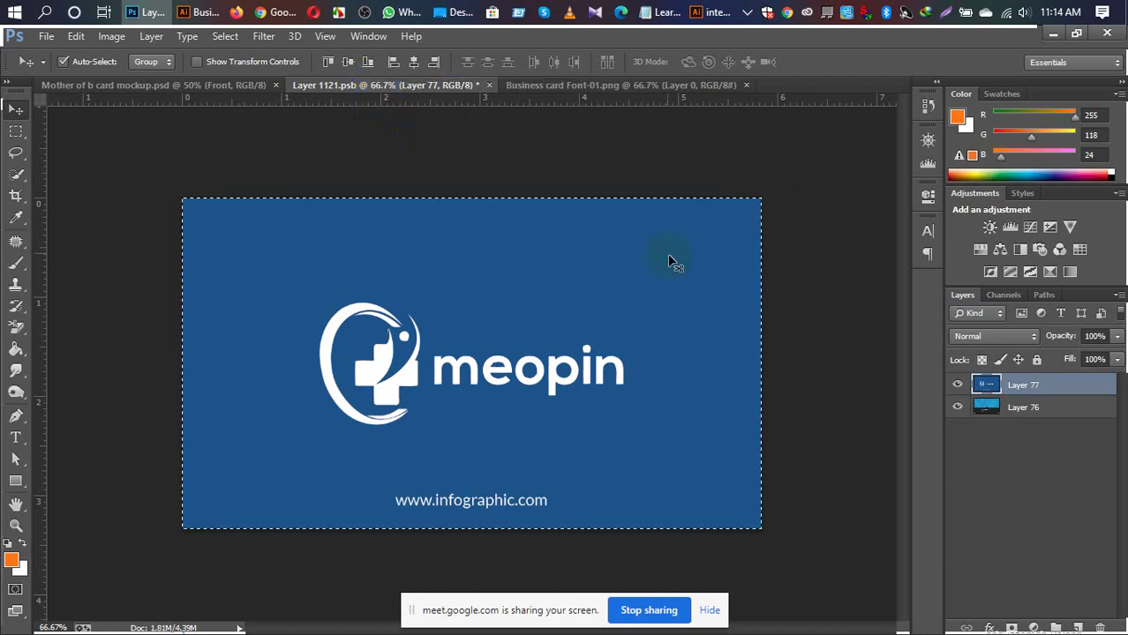
click(414, 64)
click(347, 62)
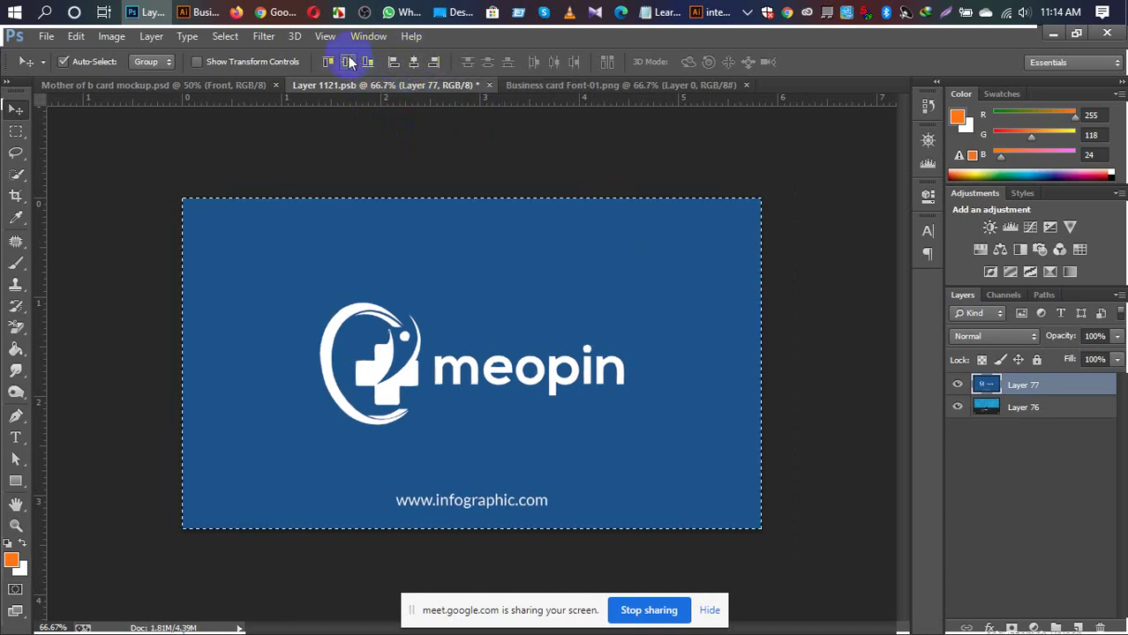
key(ctrl+d)
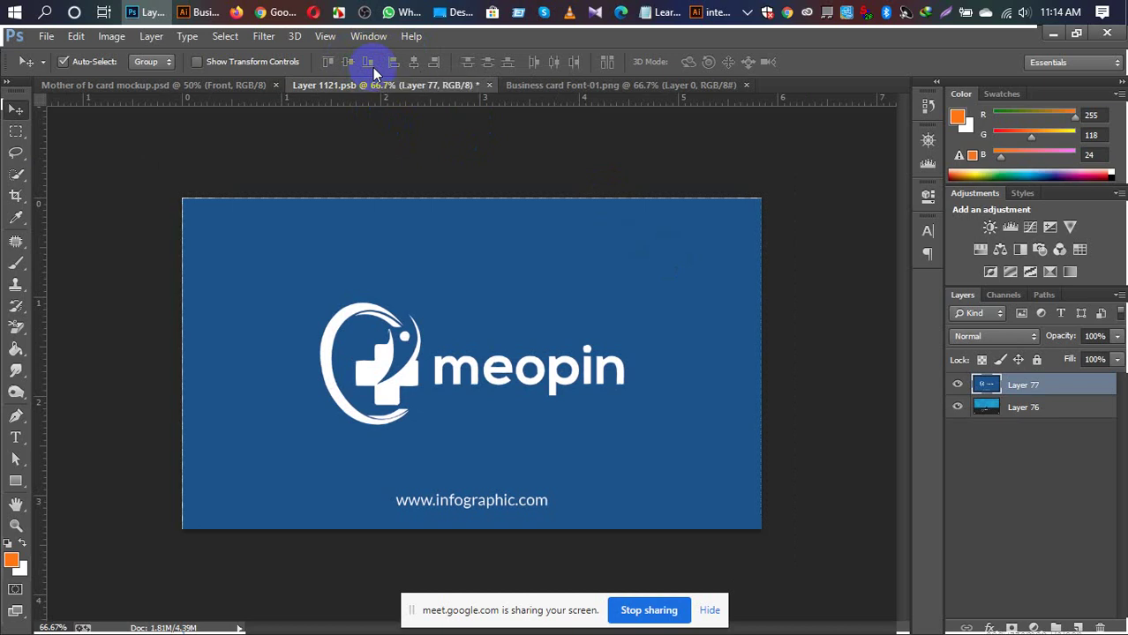
key(ctrl+t)
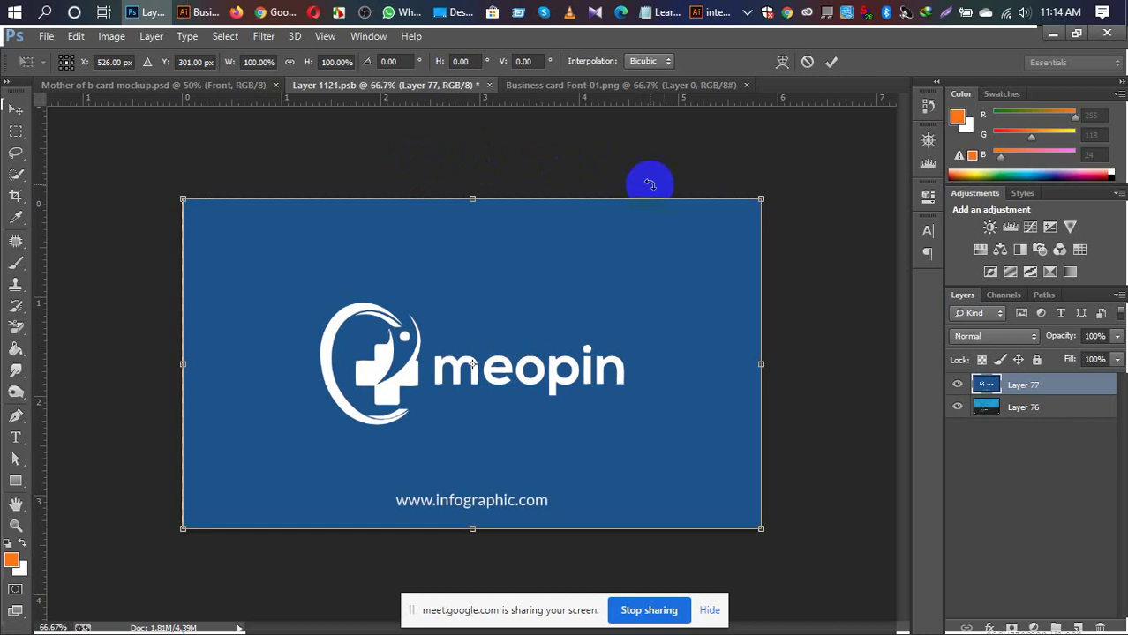
key(Return)
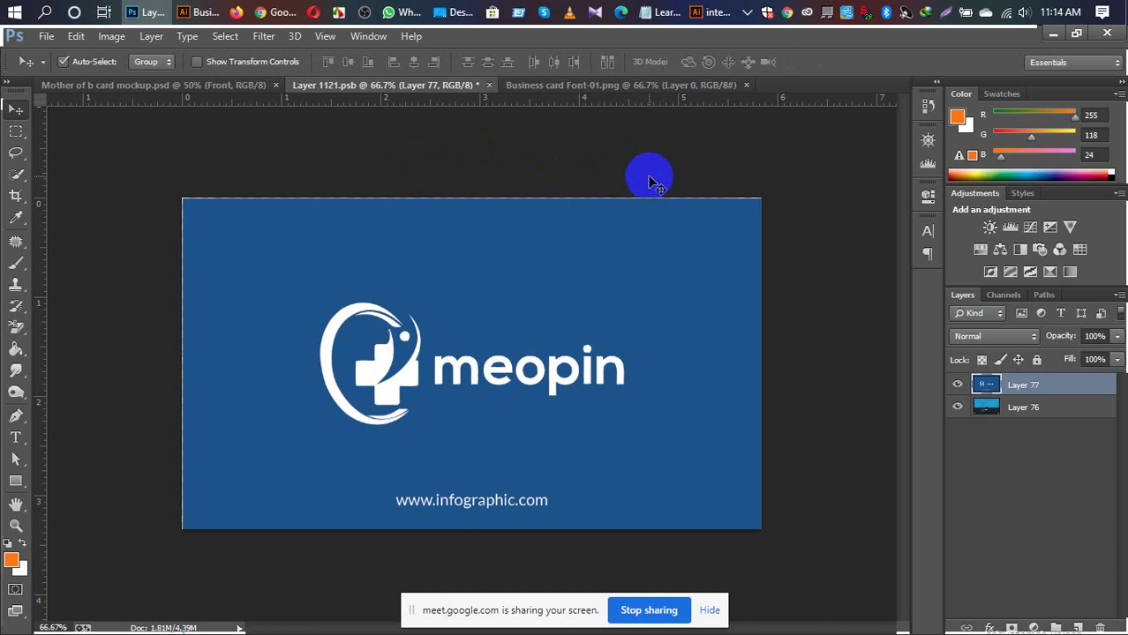
key(ctrl+s)
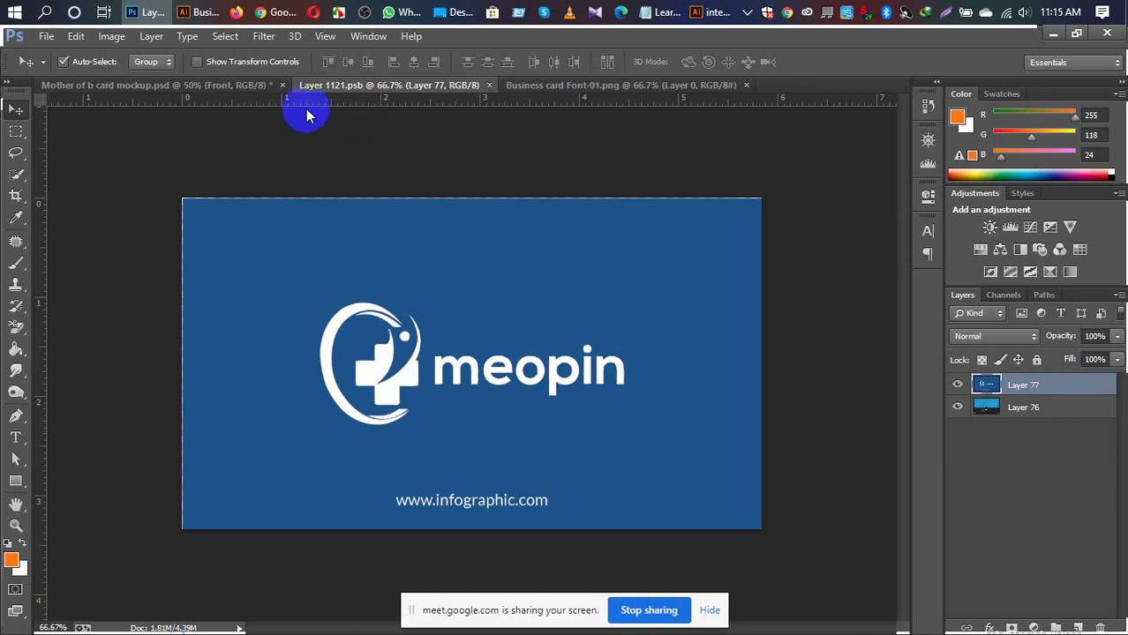
Step: Switch to the mockup tab and close Layer 1121.psb and Business card Font-01.png
click(233, 86)
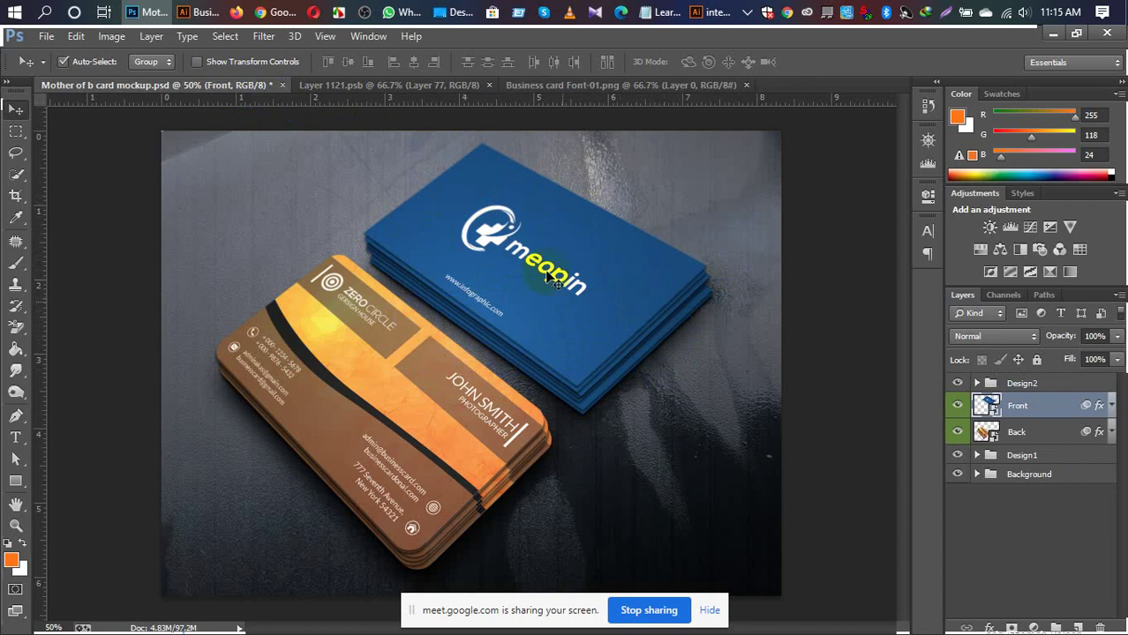
click(489, 86)
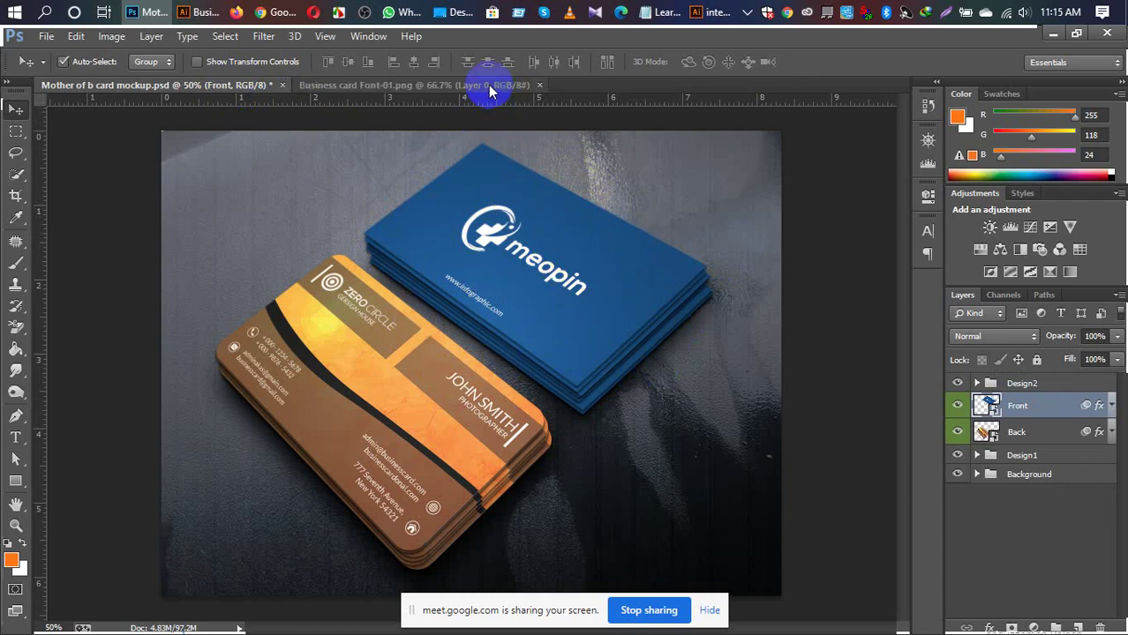
click(538, 85)
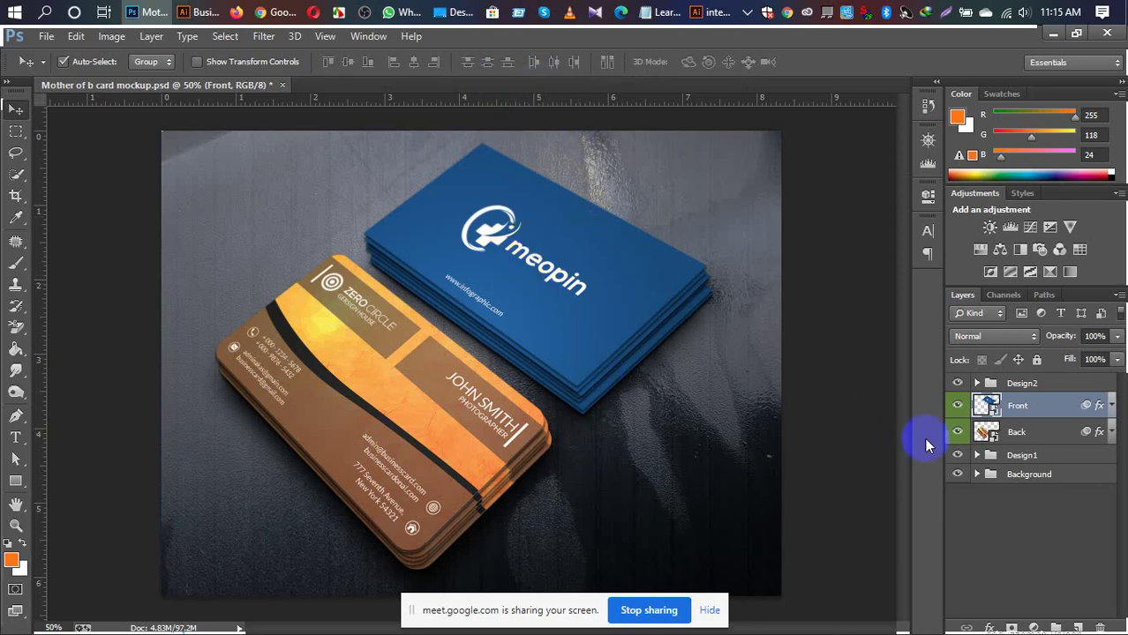
Step: Open the Back smart object and drag B card back-01 into Photoshop
click(992, 436)
double_click(993, 436)
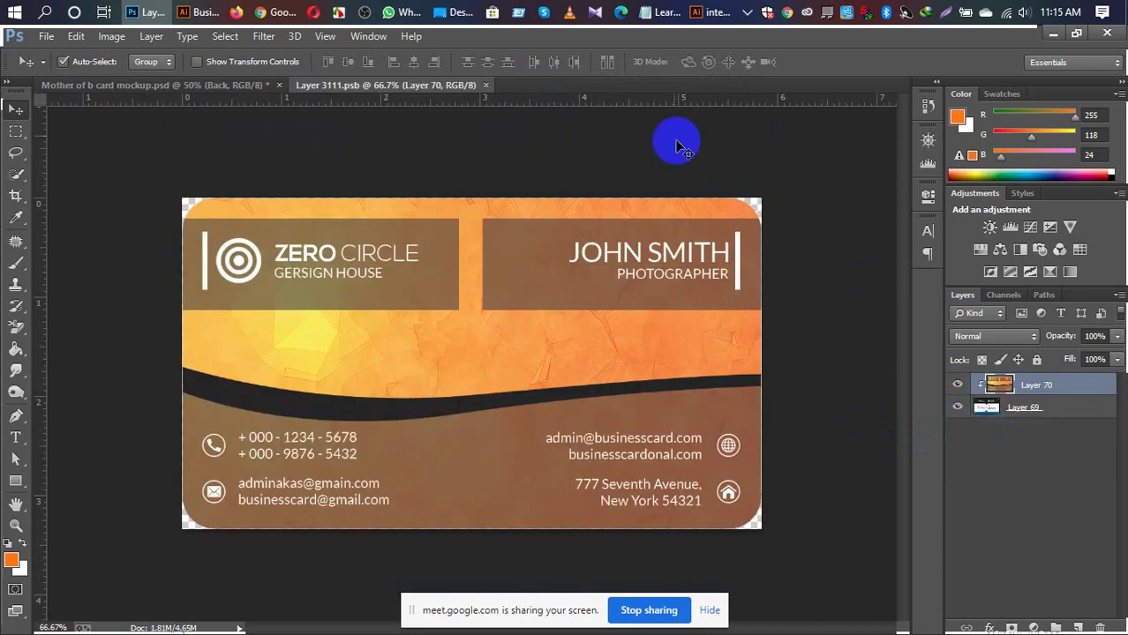
click(450, 14)
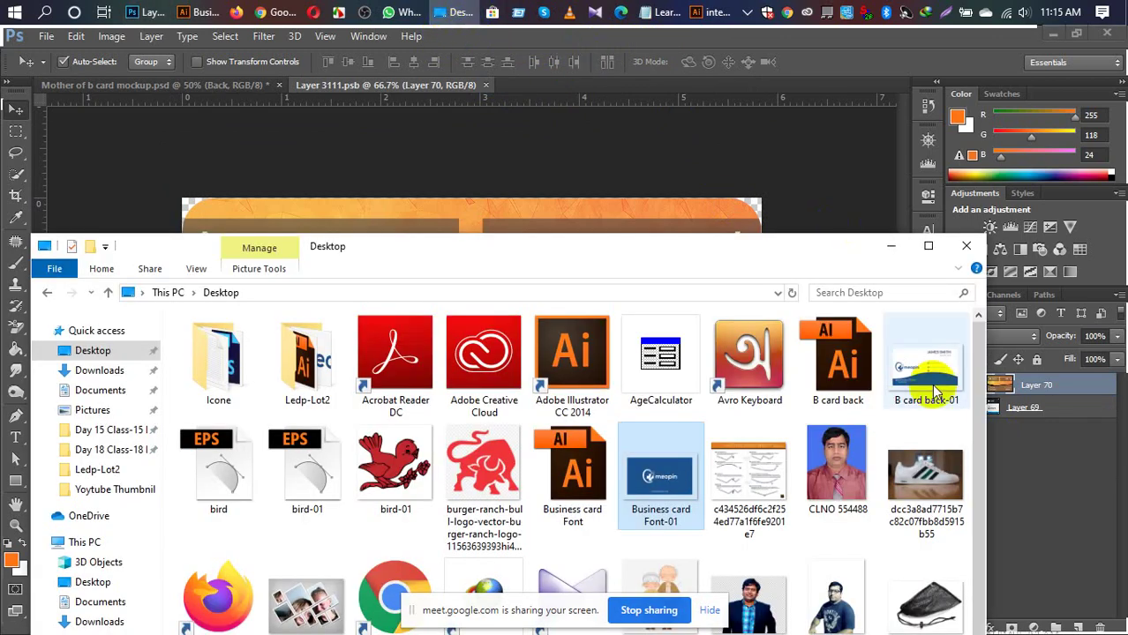
drag(928, 389, 559, 86)
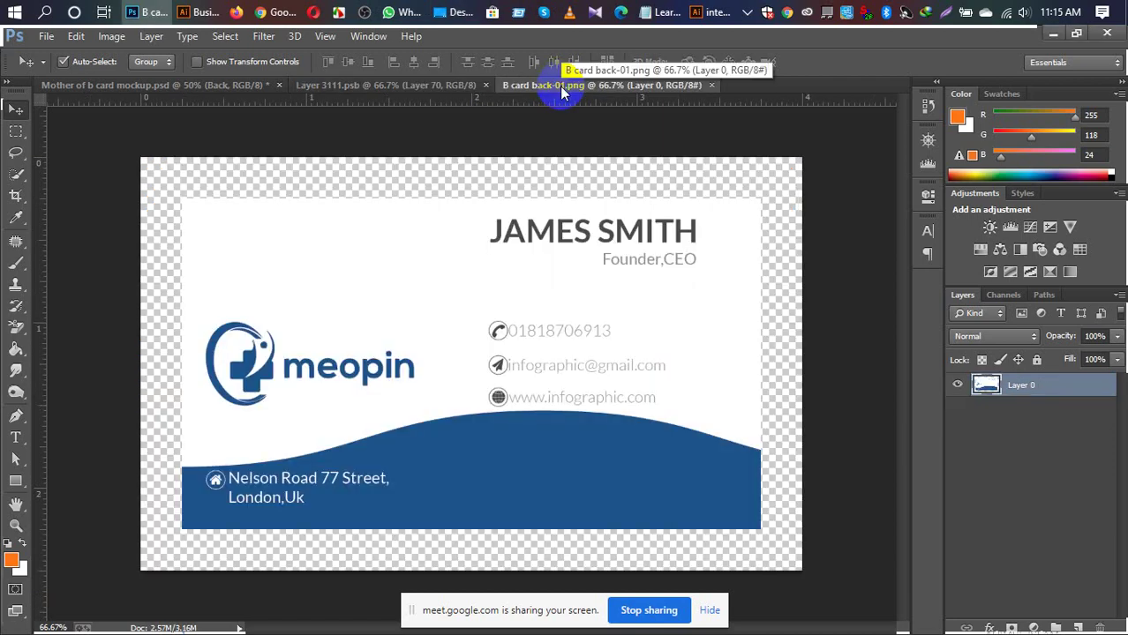
Step: Copy the white back card into Layer 3111.psb, center it, check its fit, and save
key(ctrl+a)
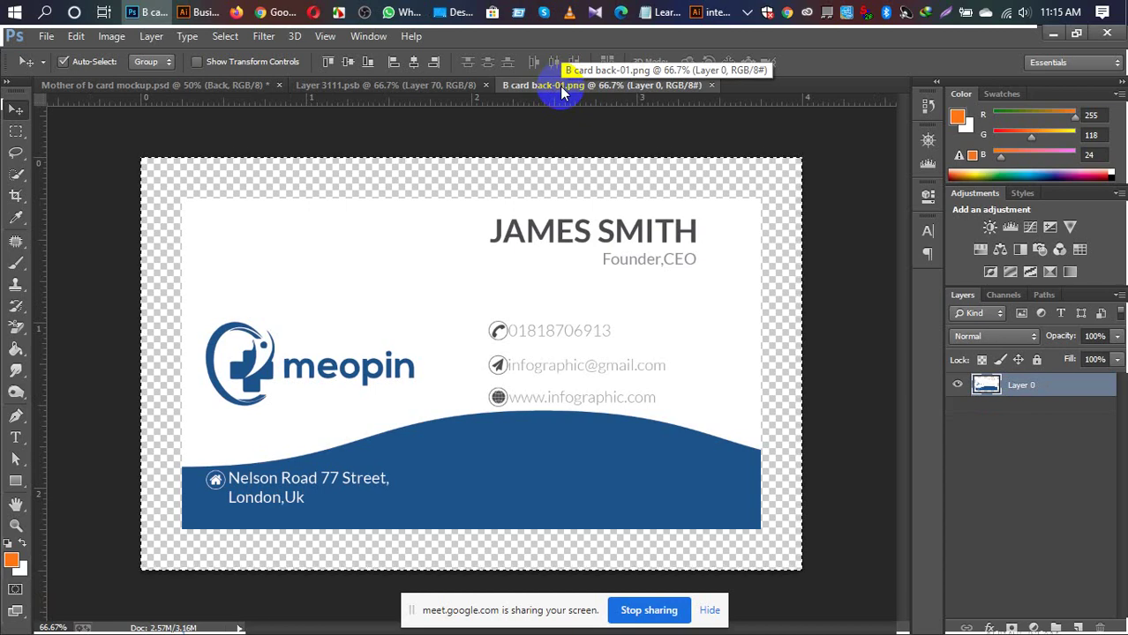
click(414, 85)
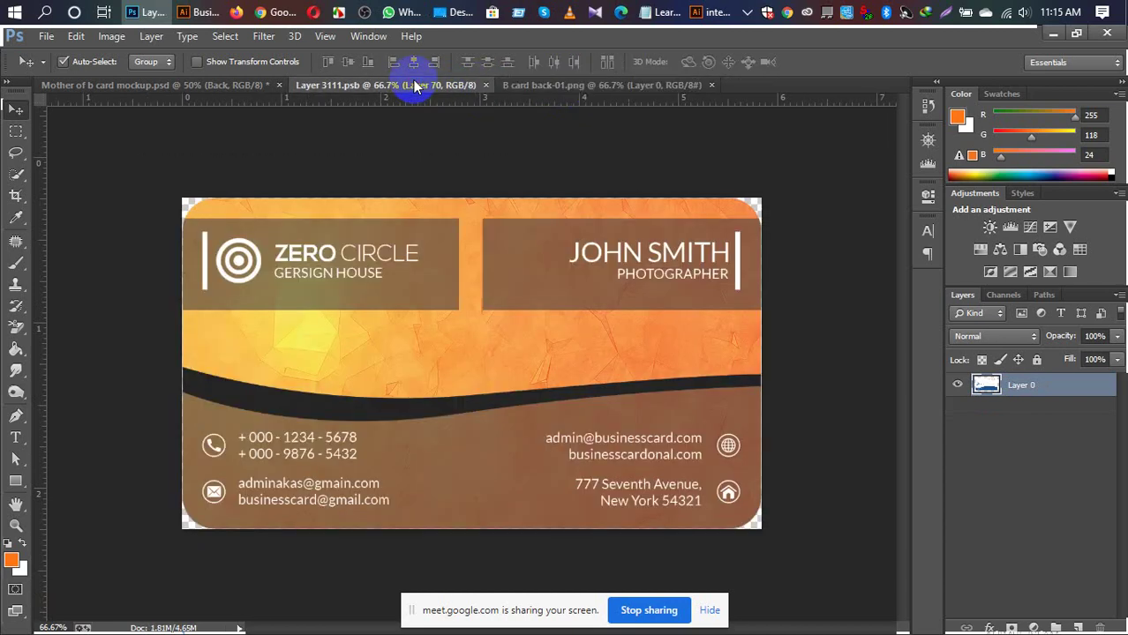
drag(415, 84, 433, 119)
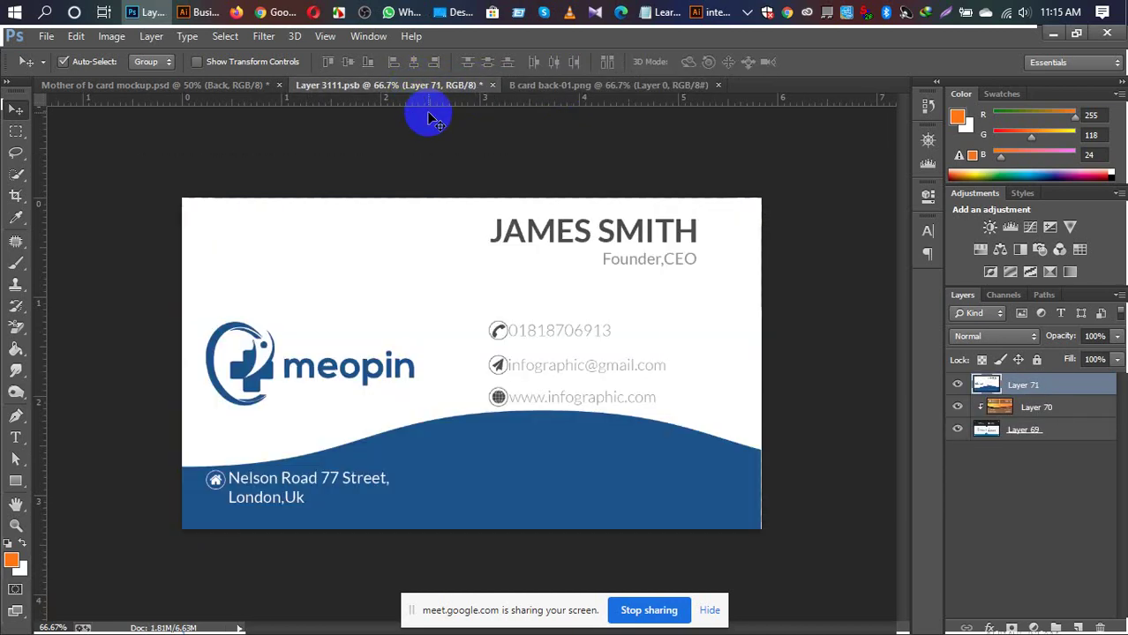
key(ctrl+a)
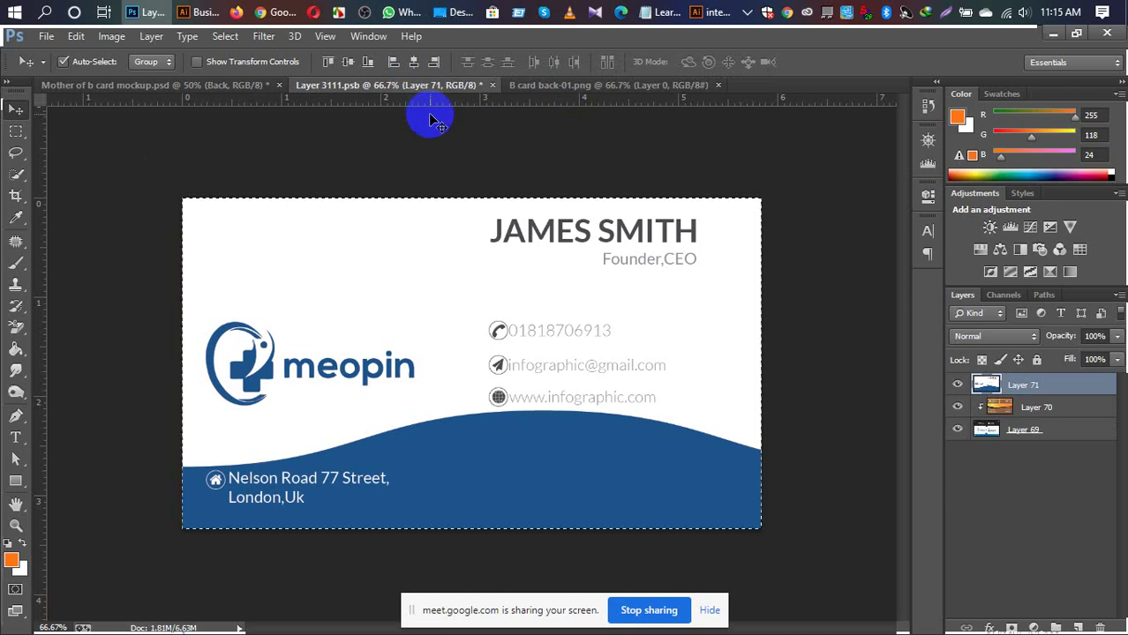
click(418, 63)
key(ctrl+d)
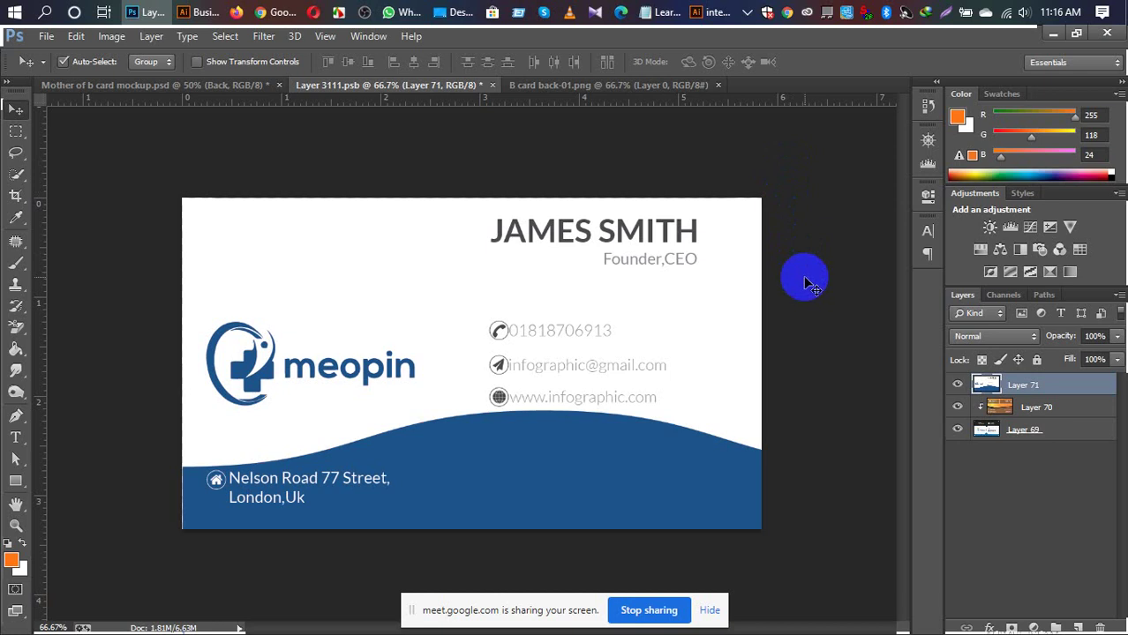
key(ctrl+t)
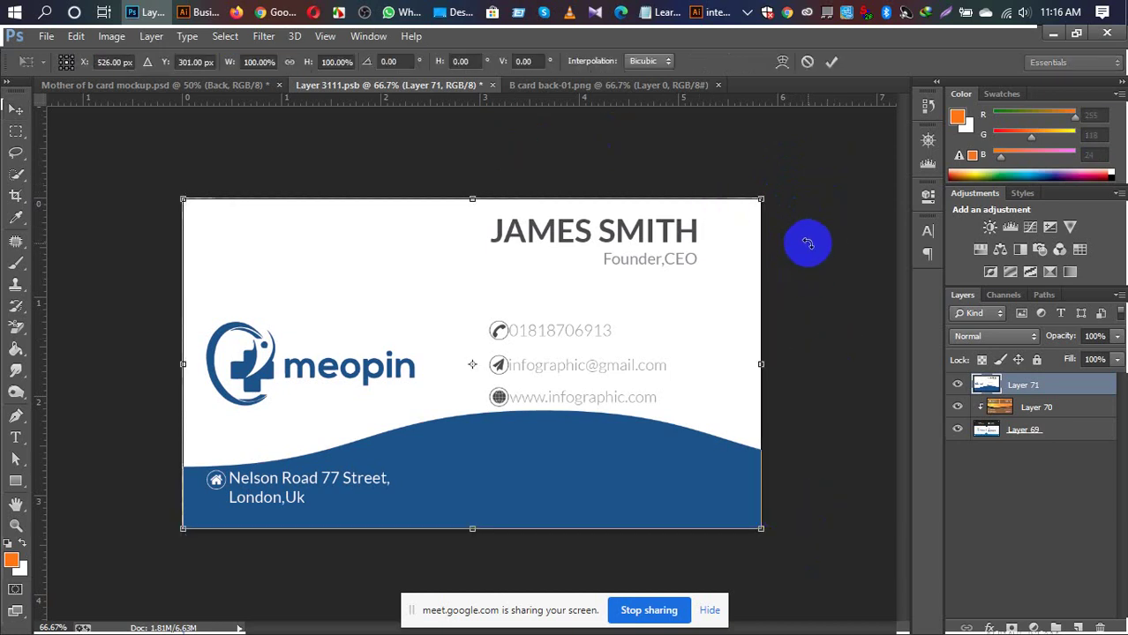
key(Return)
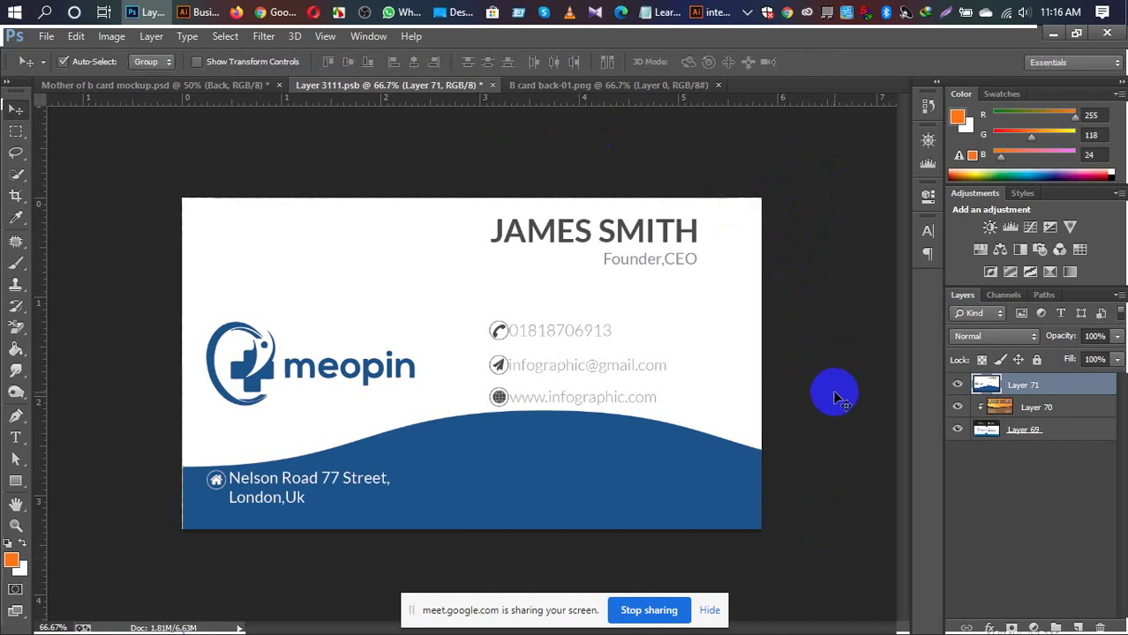
key(ctrl+s)
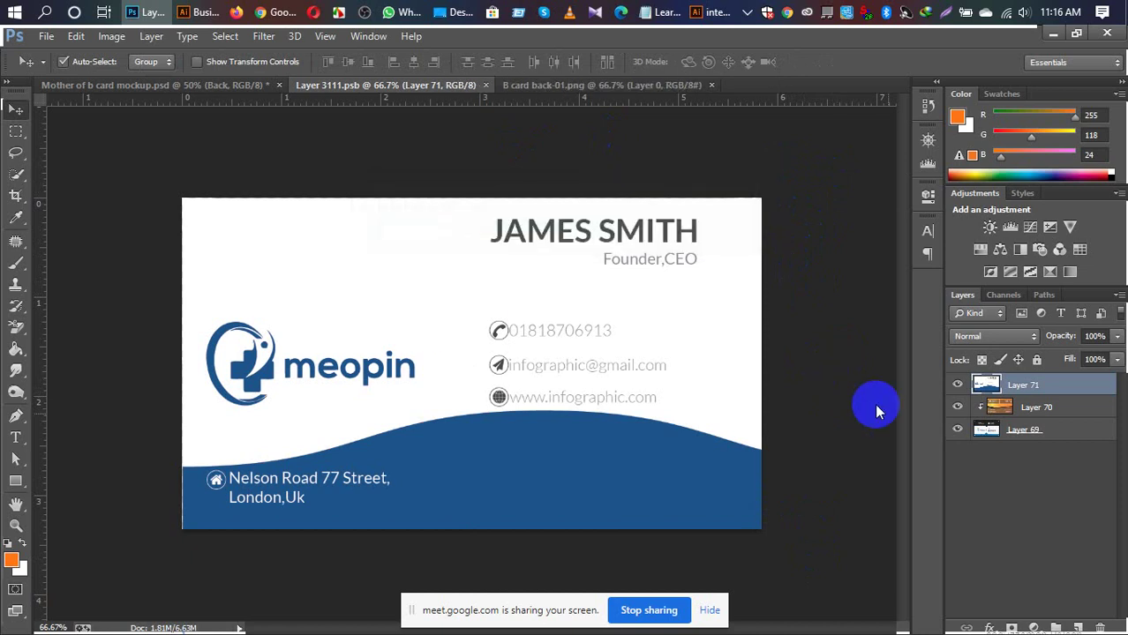
Step: Inspect both cards in the mockup at 100%, then zoom out to 50%
click(233, 85)
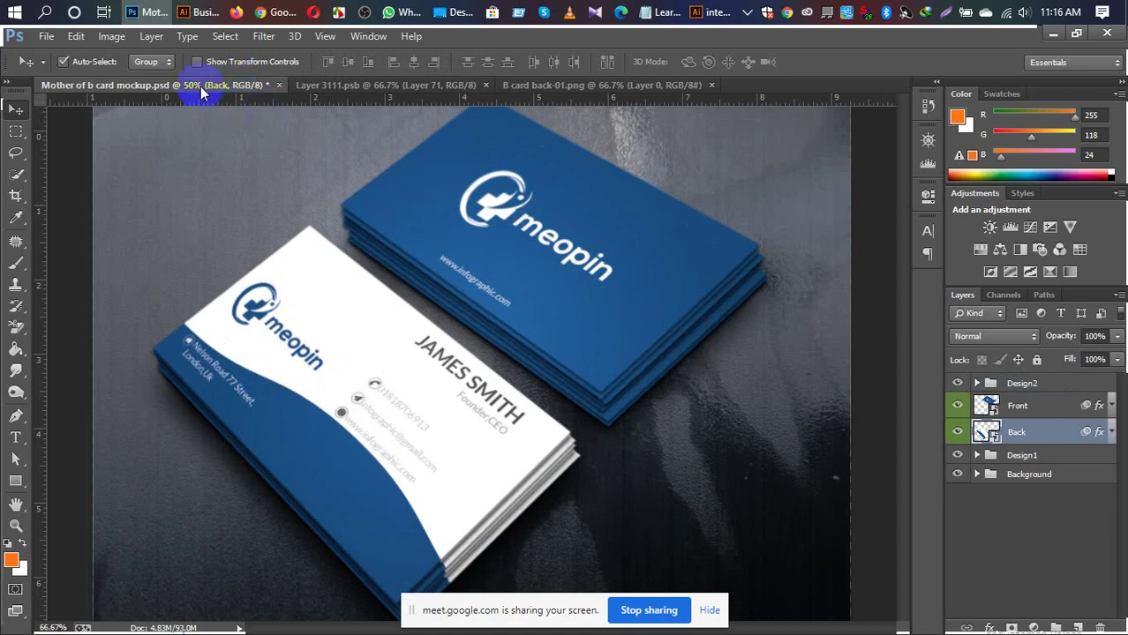
ctrl+click(477, 425)
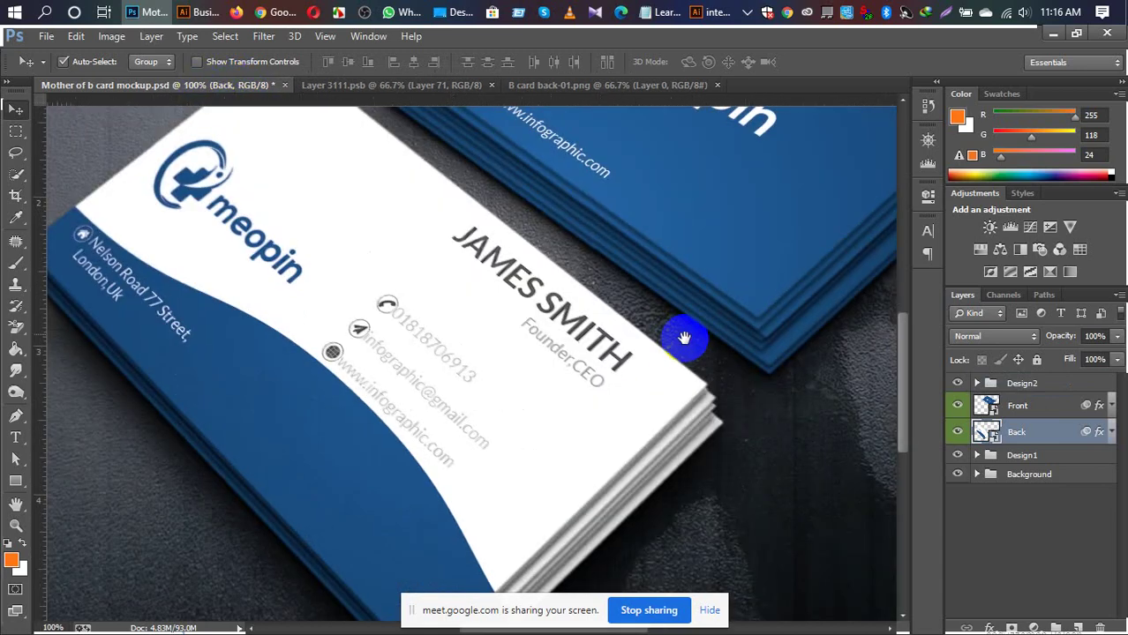
drag(679, 327, 578, 368)
drag(673, 254, 478, 478)
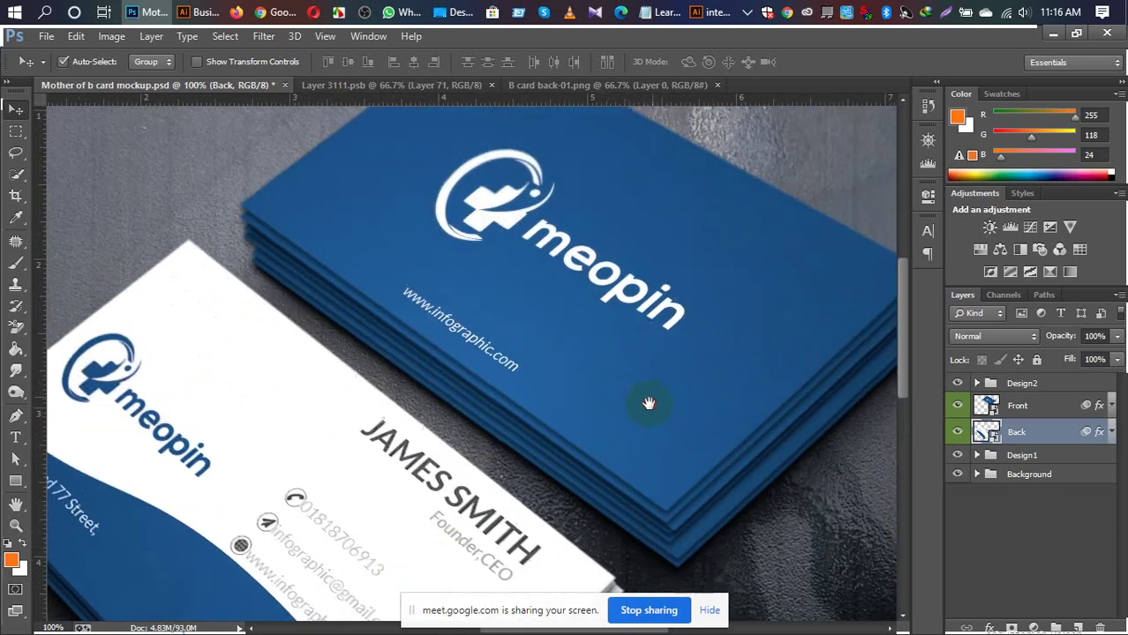
drag(453, 472, 483, 381)
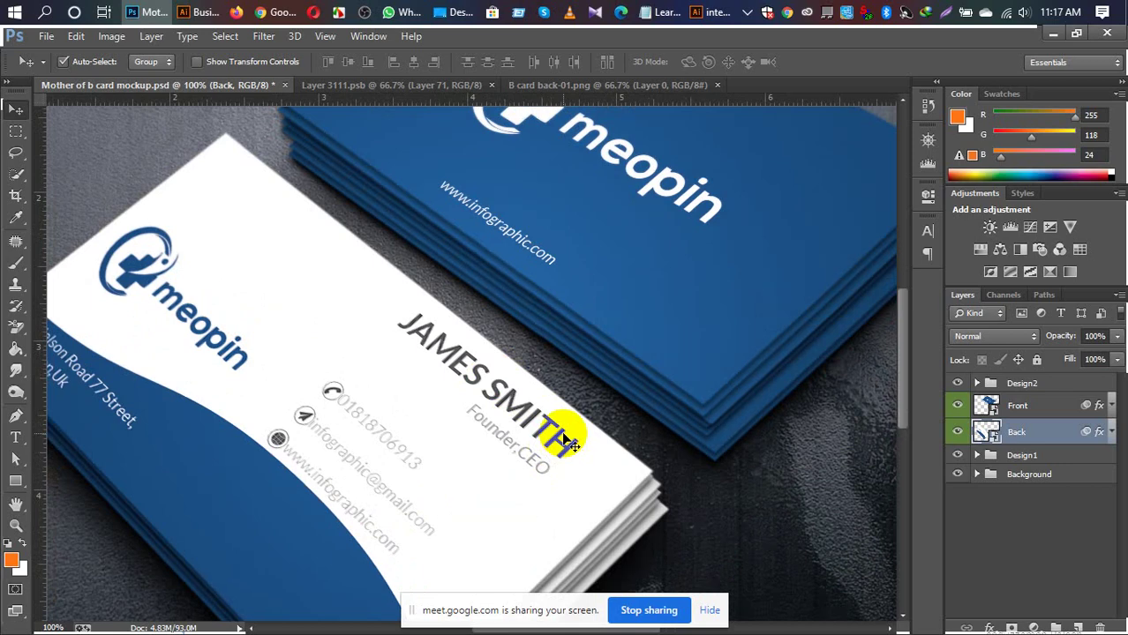
key(ctrl+minus)
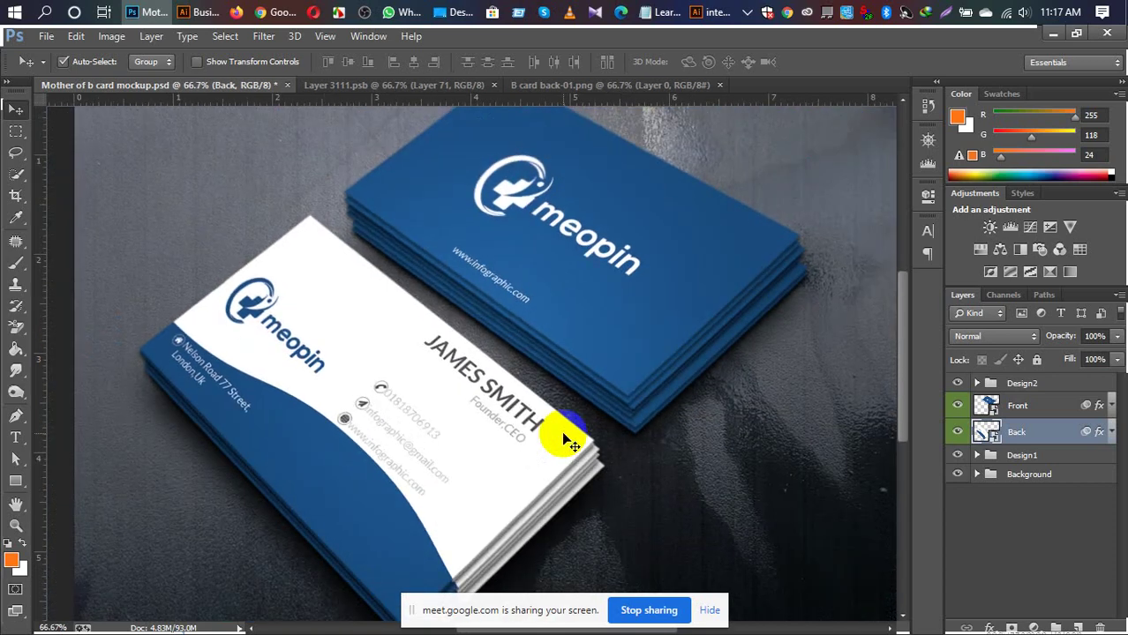
key(ctrl+minus)
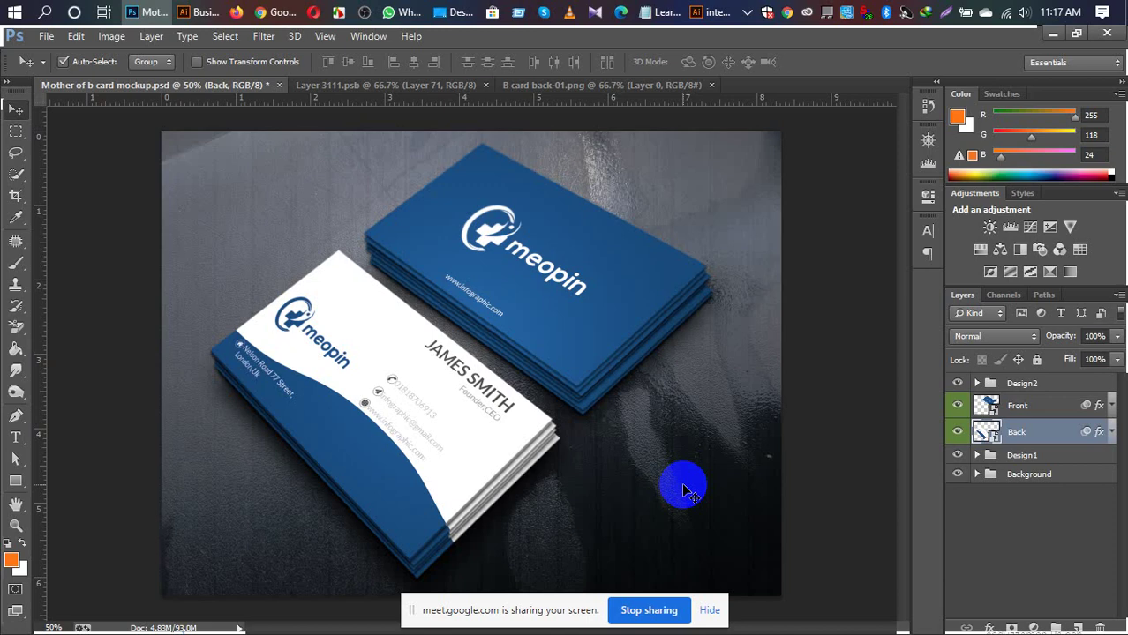
Step: Zoom in and pan over the back card's name and contact details
key(ctrl+plus)
key(ctrl+plus)
key(ctrl+plus)
key(ctrl+plus)
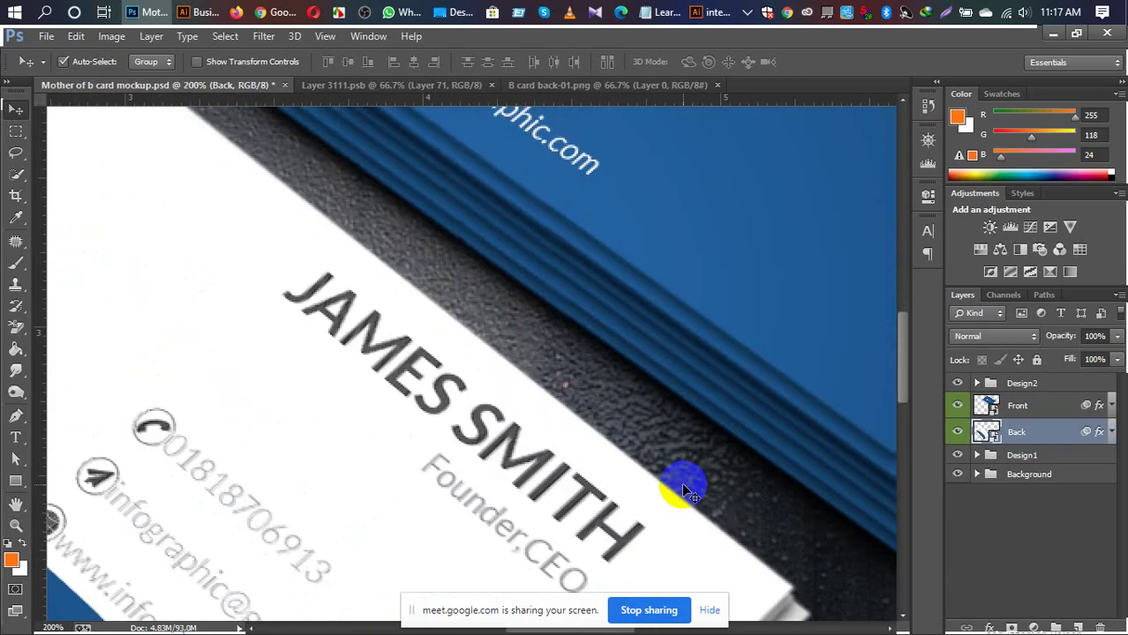
drag(517, 453, 670, 242)
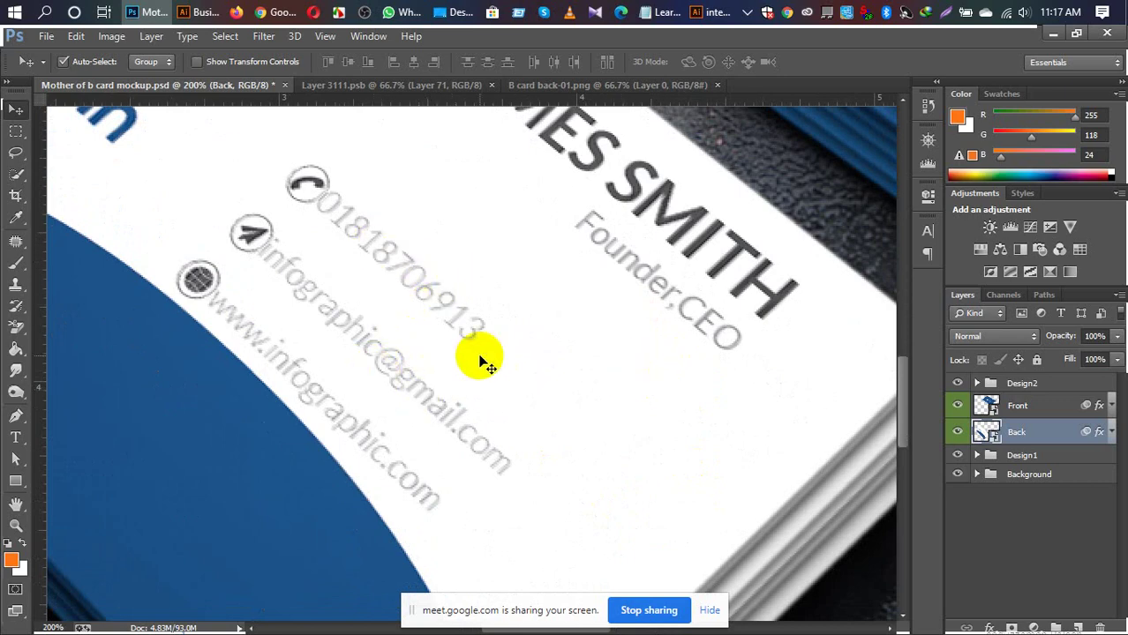
drag(390, 322, 463, 420)
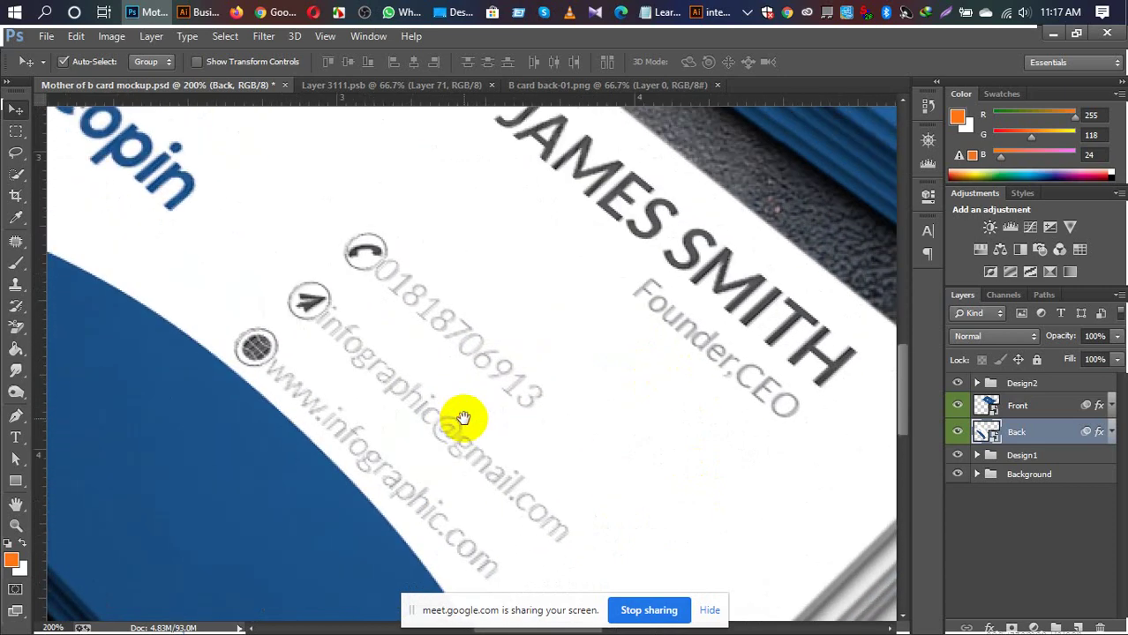
drag(548, 373, 578, 344)
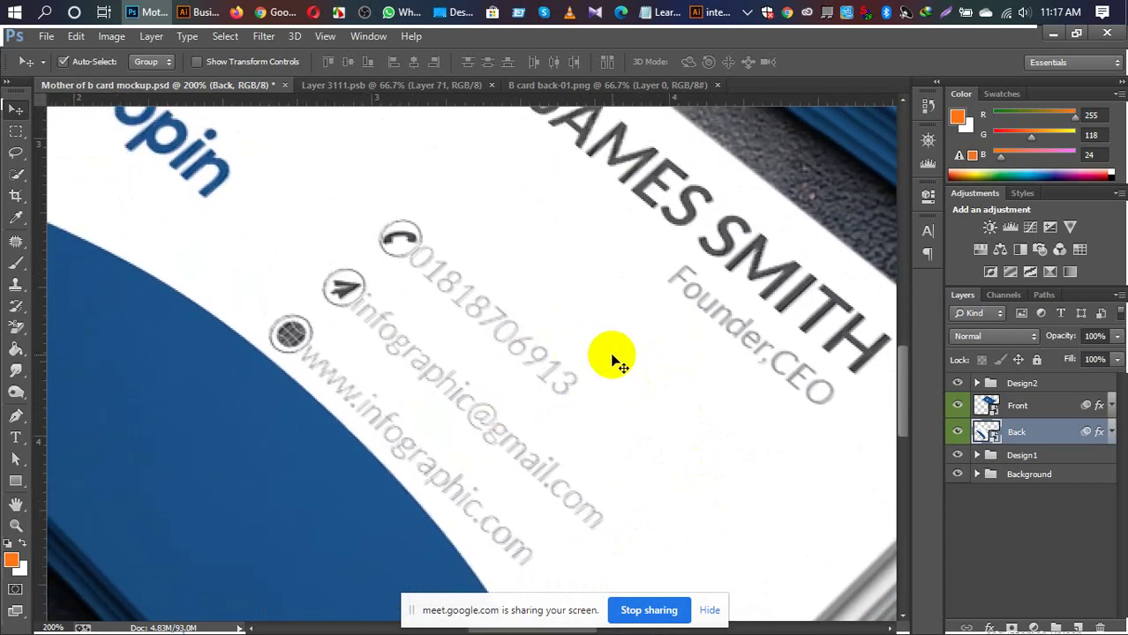
scroll(575, 378, down, 2)
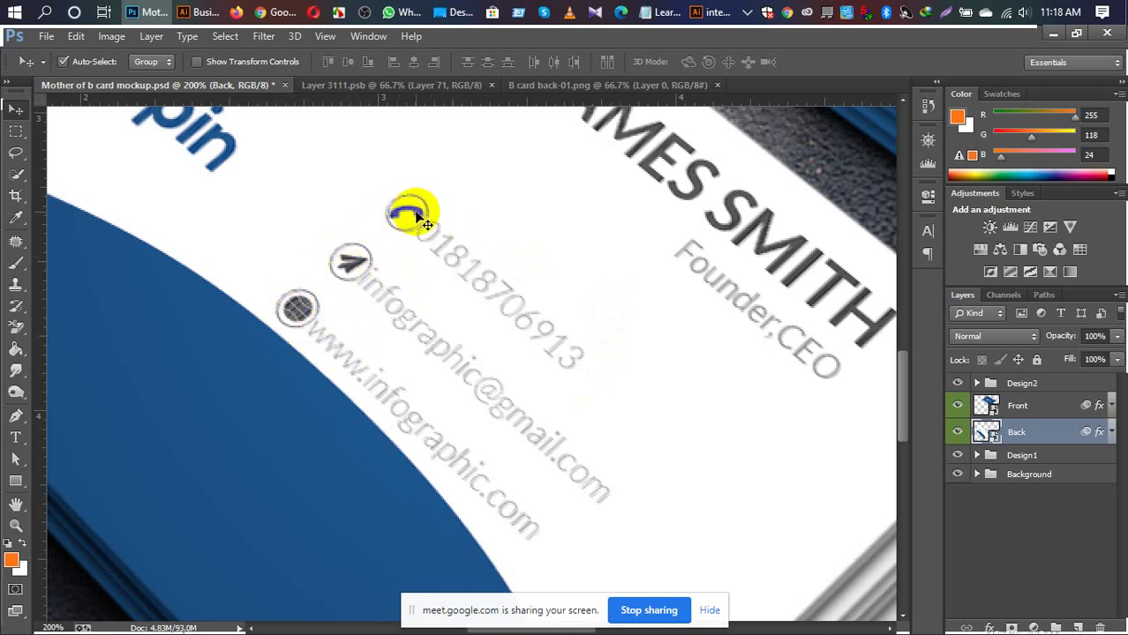
Step: In B card back.ai, nudge the phone, email and website lines two steps right
click(197, 13)
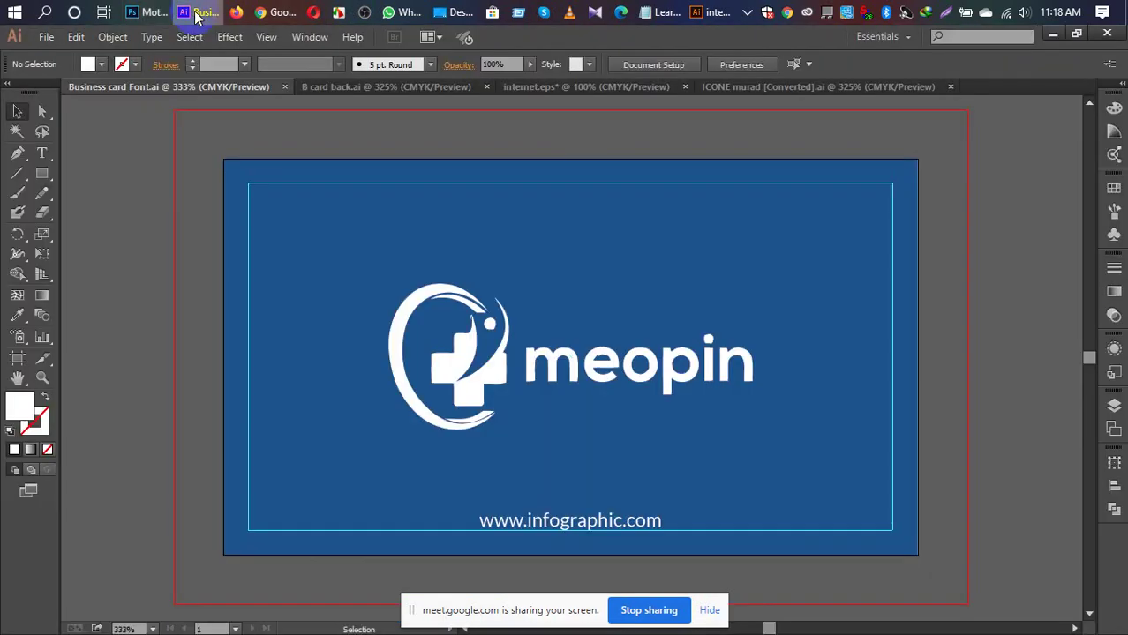
click(351, 88)
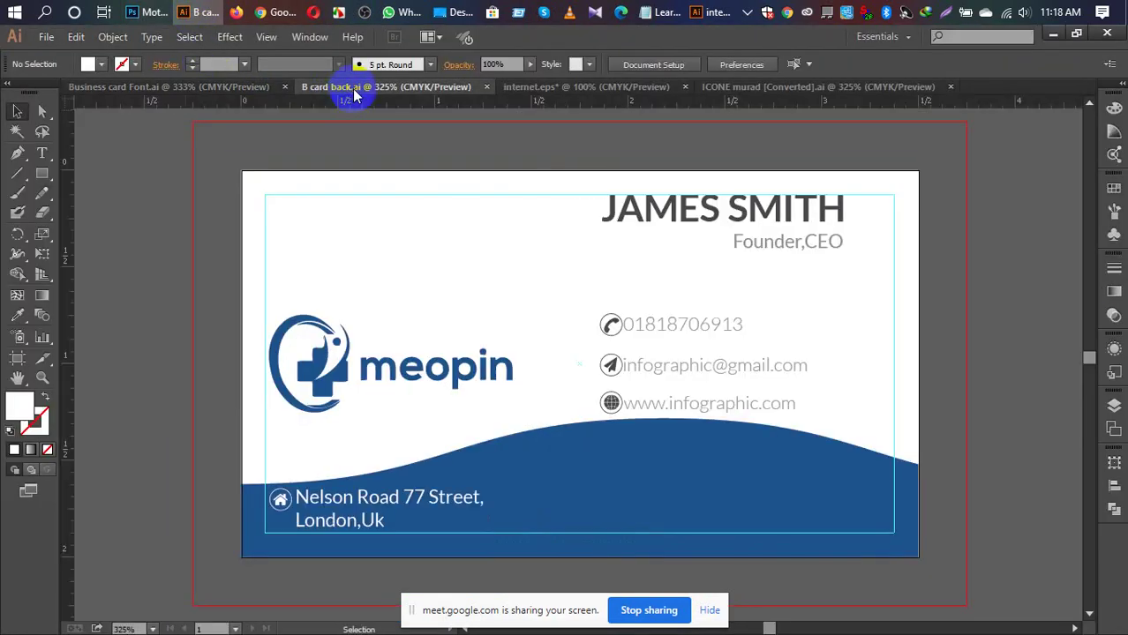
click(661, 323)
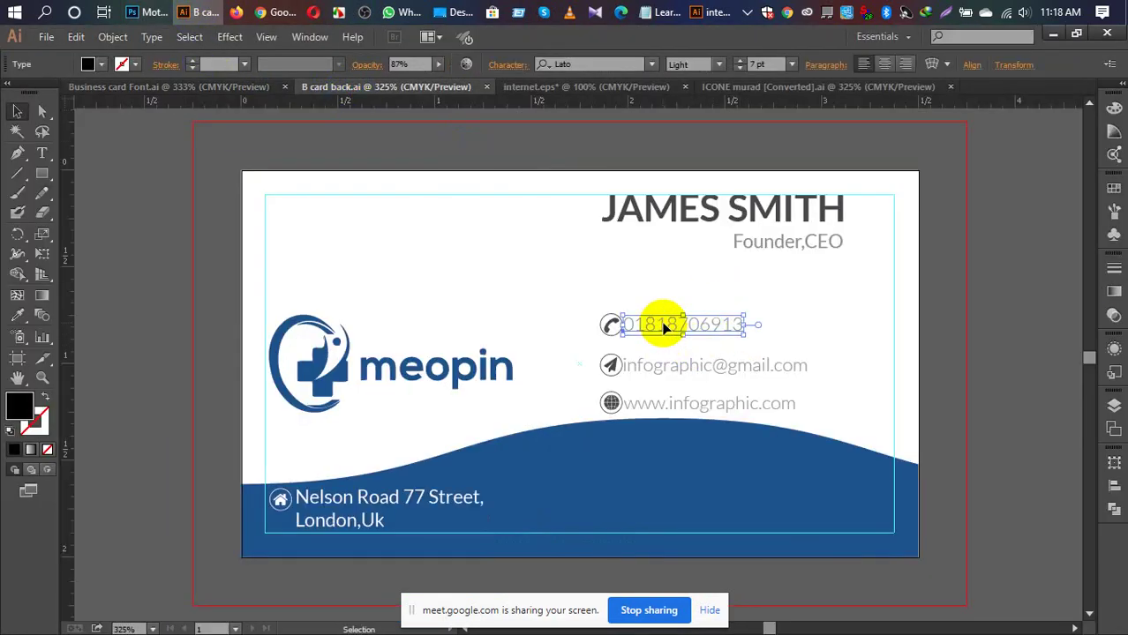
shift+click(669, 362)
shift+click(677, 397)
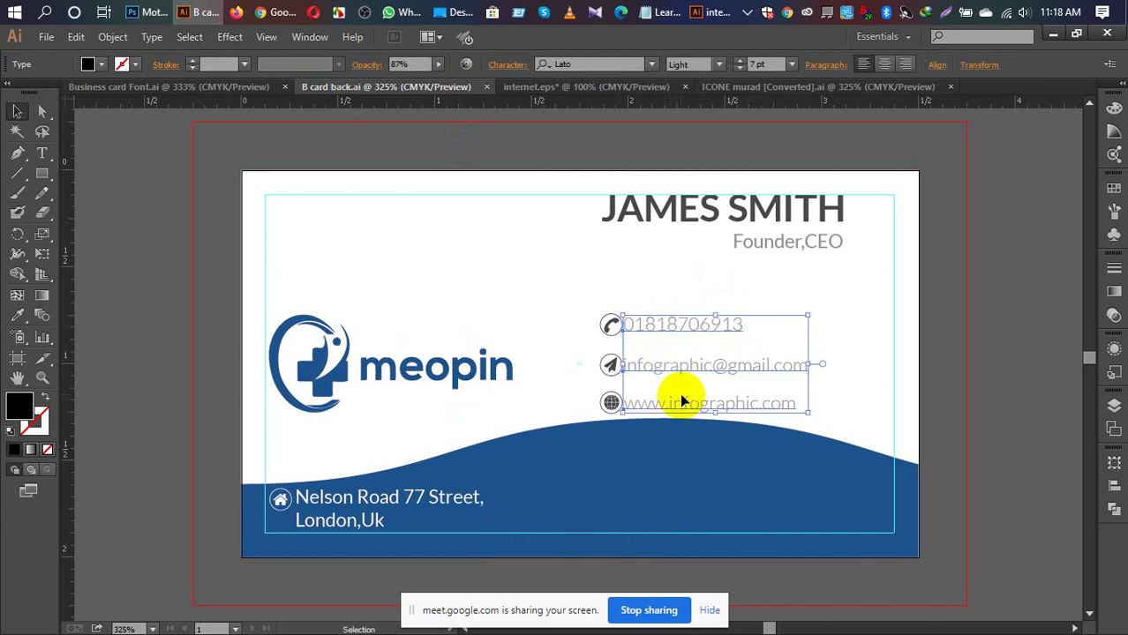
key(Right)
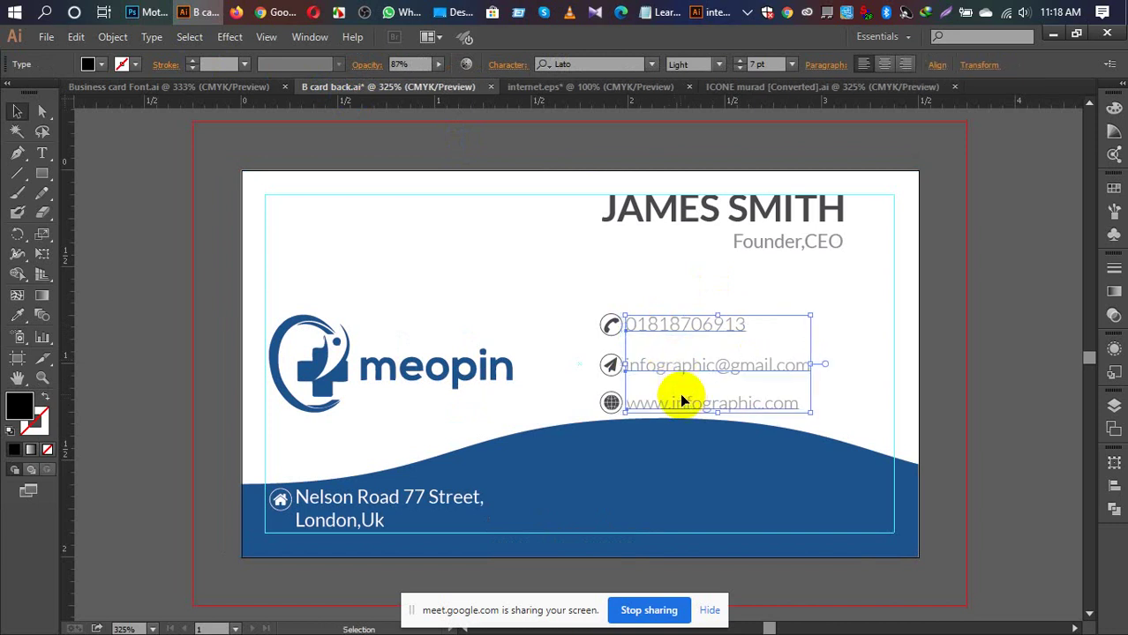
key(Right)
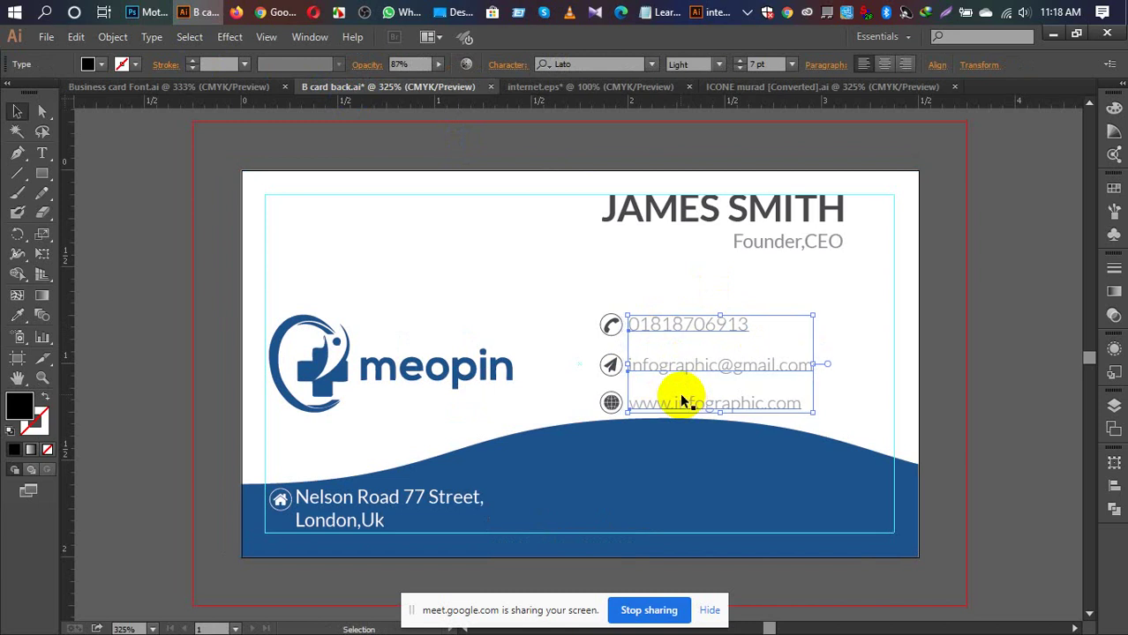
click(950, 323)
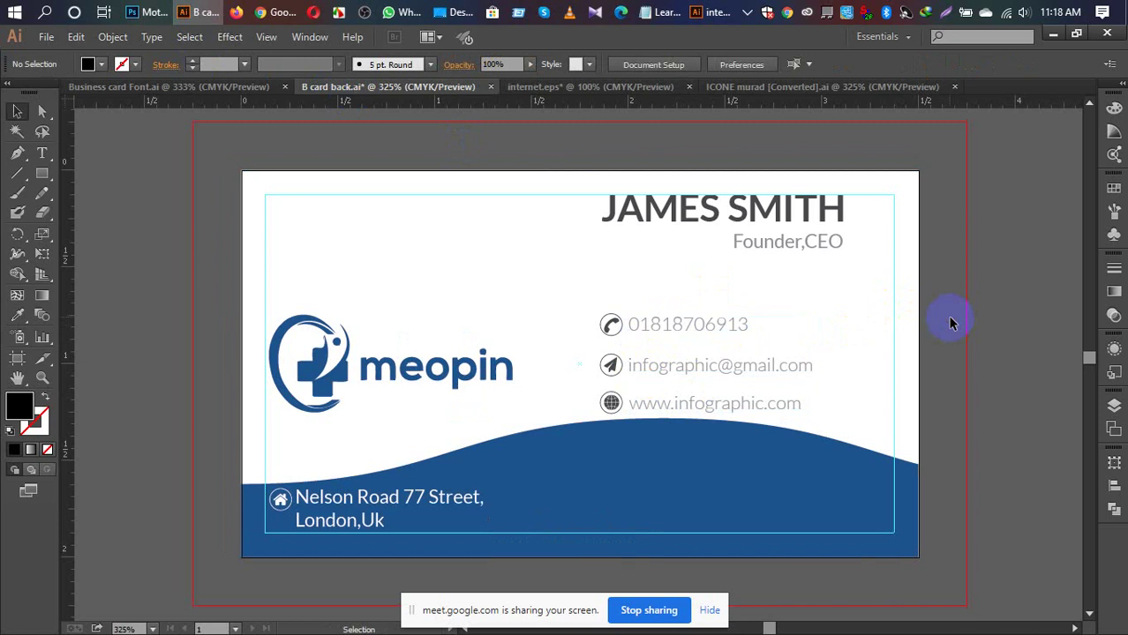
Step: Set the name text on the back card to 12 pt
click(780, 210)
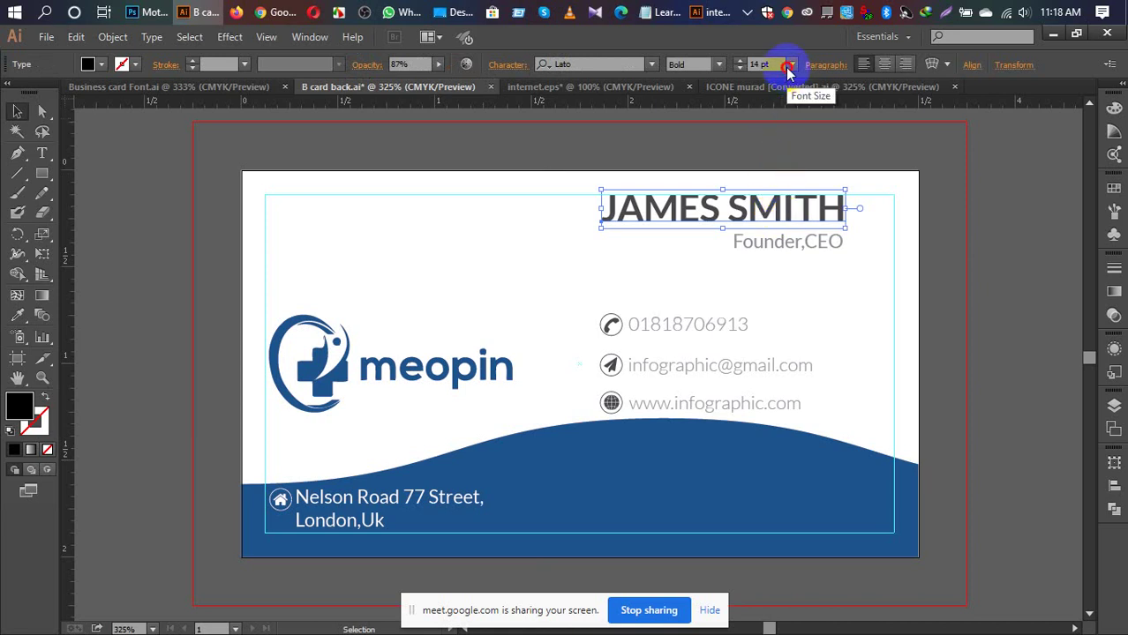
click(788, 67)
click(816, 212)
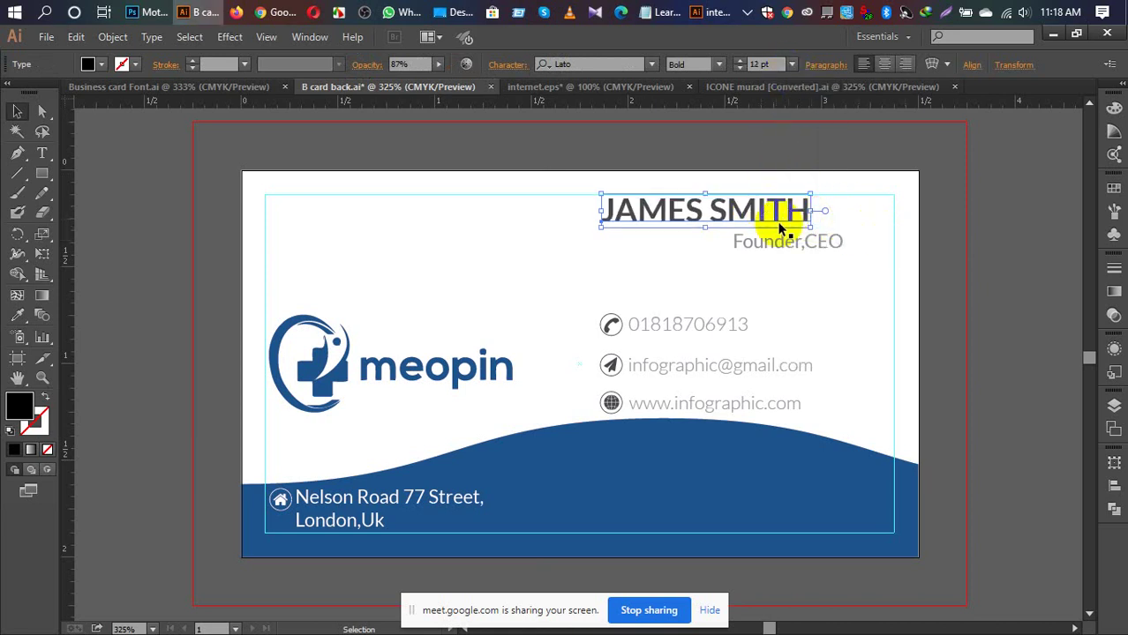
Step: Shift Founder,CEO left so it lines up under the name
click(796, 249)
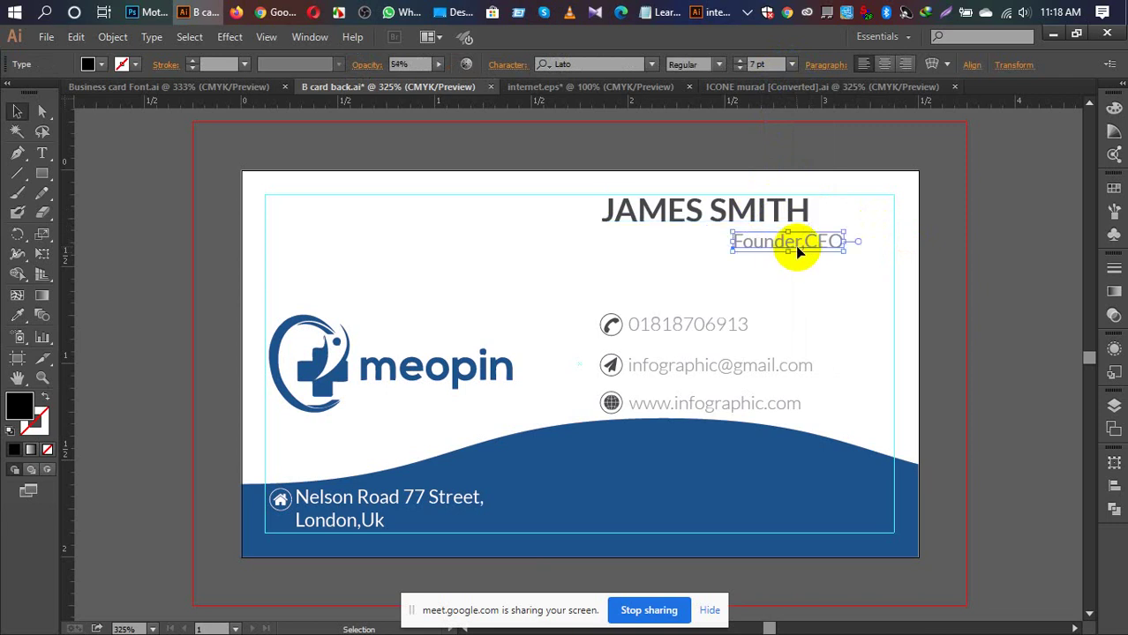
key(Left)
key(Left)
key(Left)
key(Left)
key(Left)
key(Left)
key(Left)
key(Left)
key(Left)
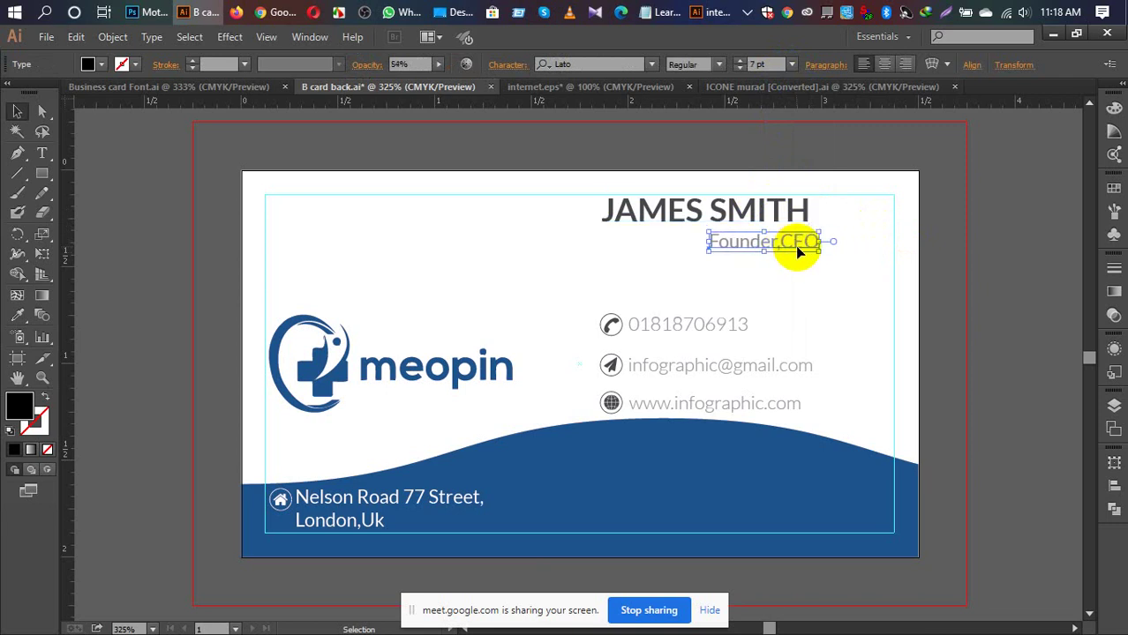
key(Left)
key(Left)
key(Left)
key(Left)
key(Left)
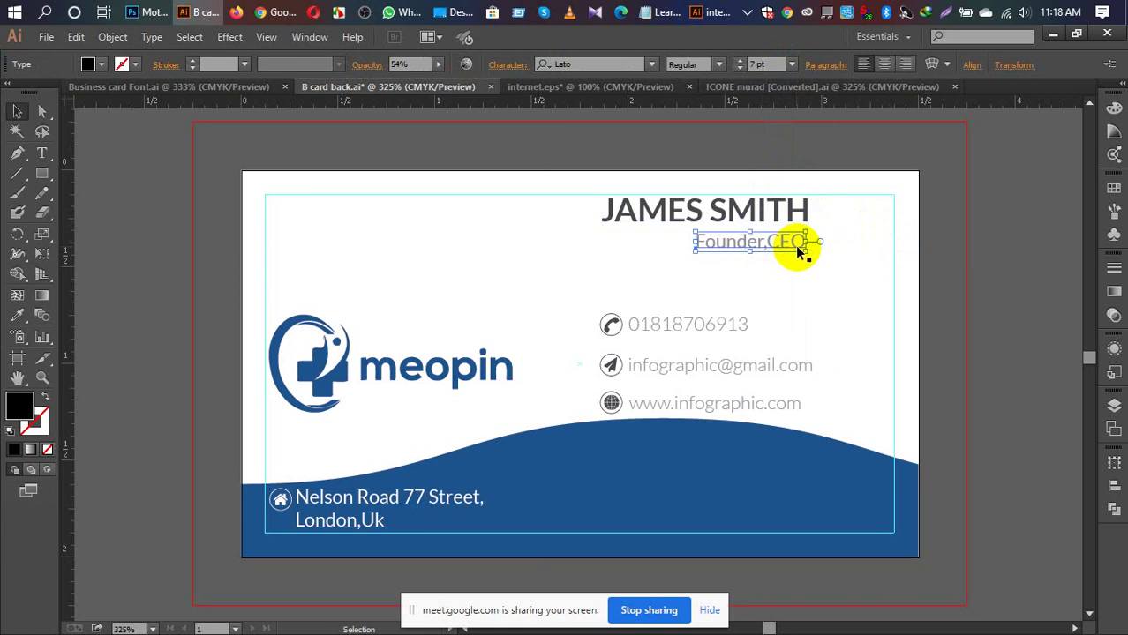
click(987, 283)
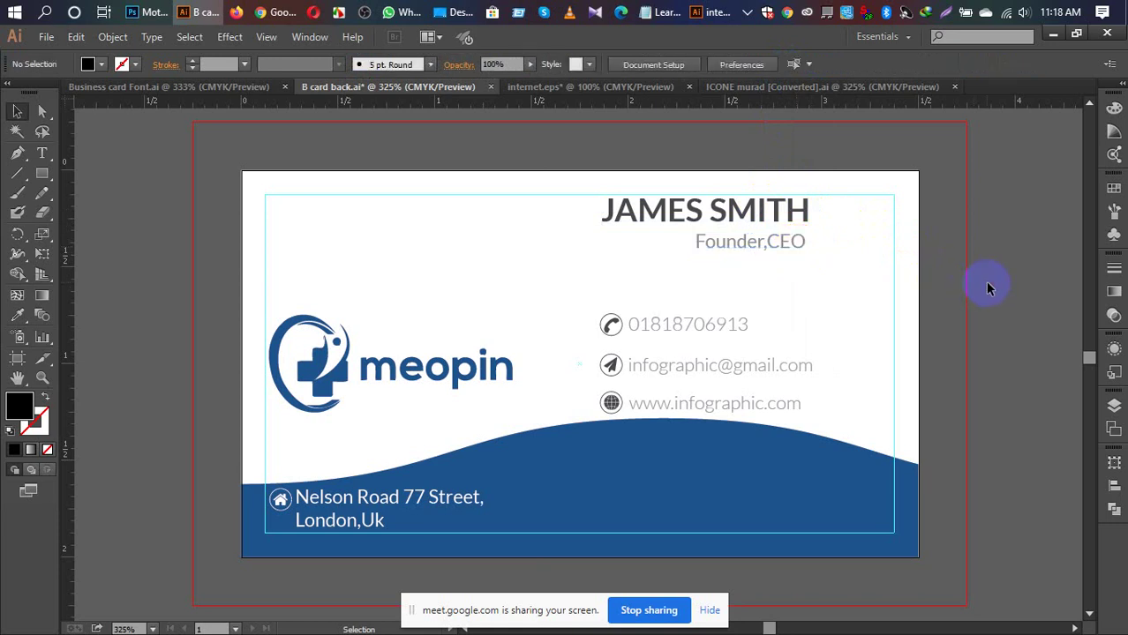
click(797, 246)
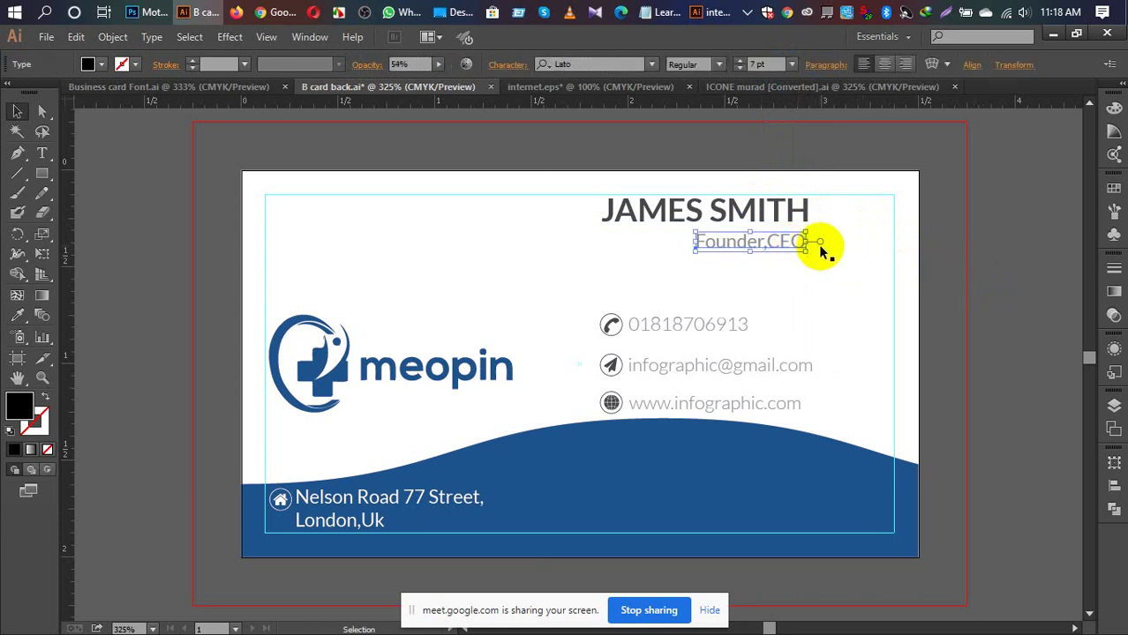
click(983, 255)
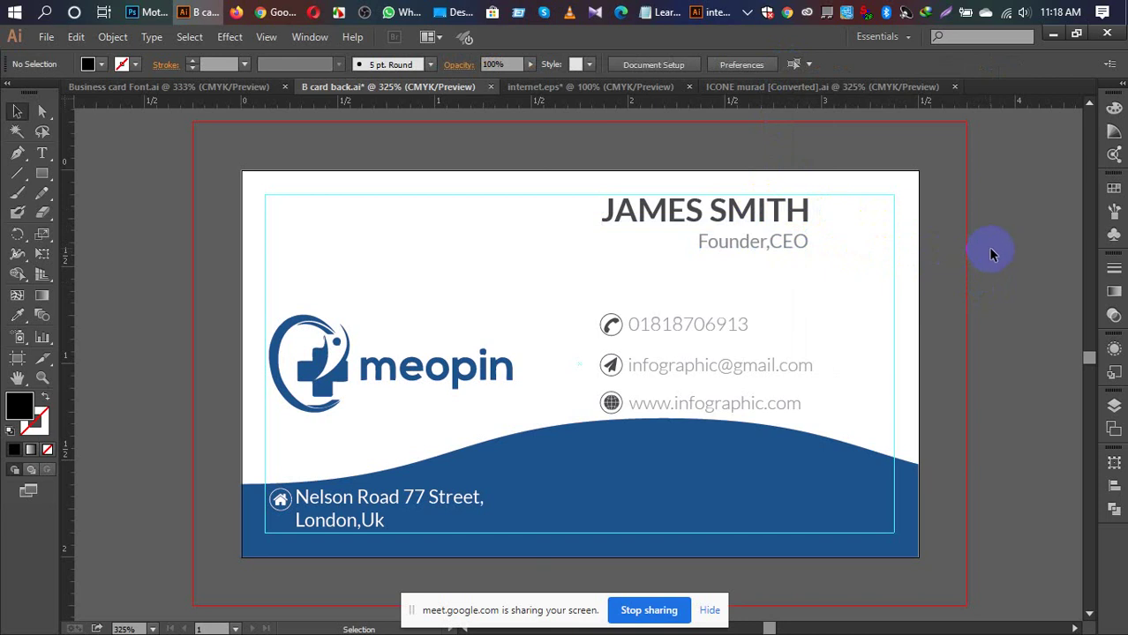
click(714, 325)
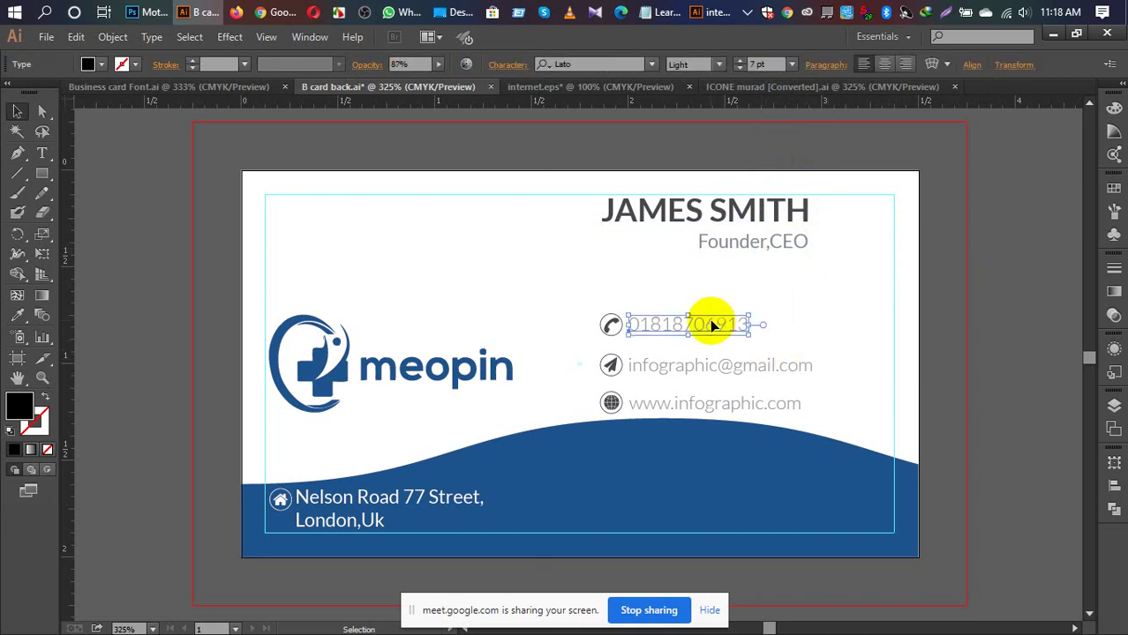
Step: Sample the JAMES SMITH style onto the phone number, then restore its light grey styling
key(i)
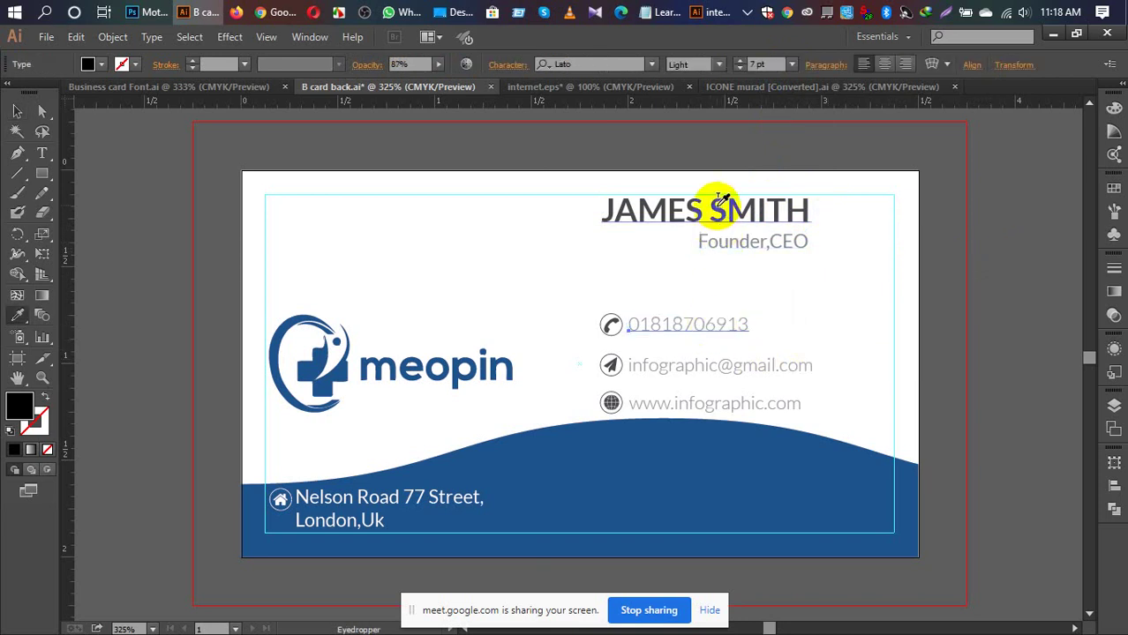
click(722, 200)
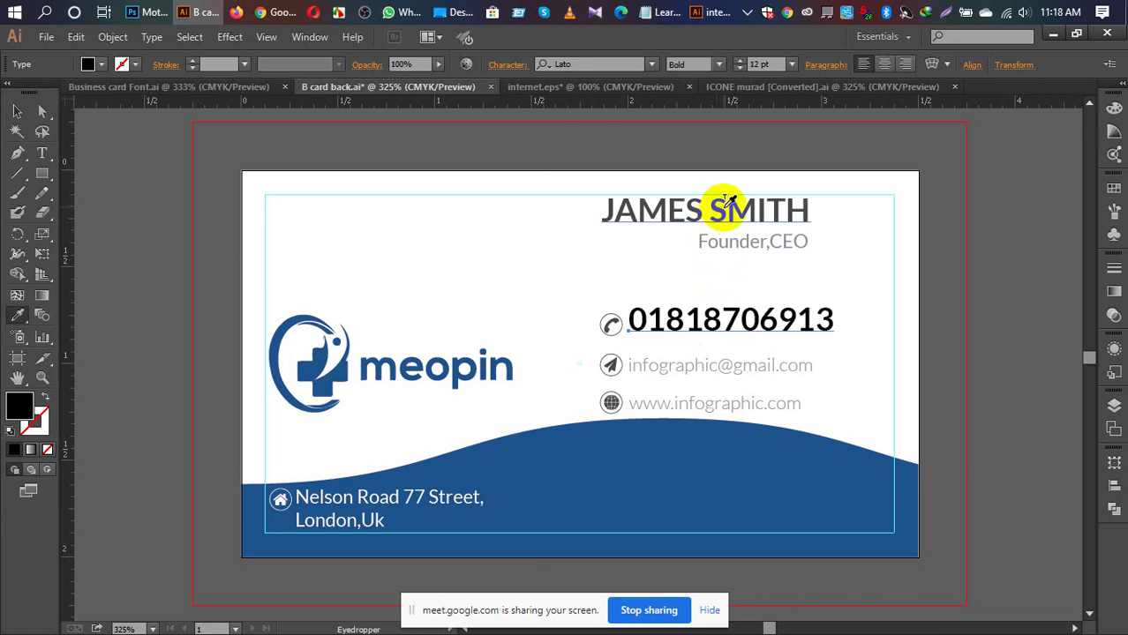
click(727, 204)
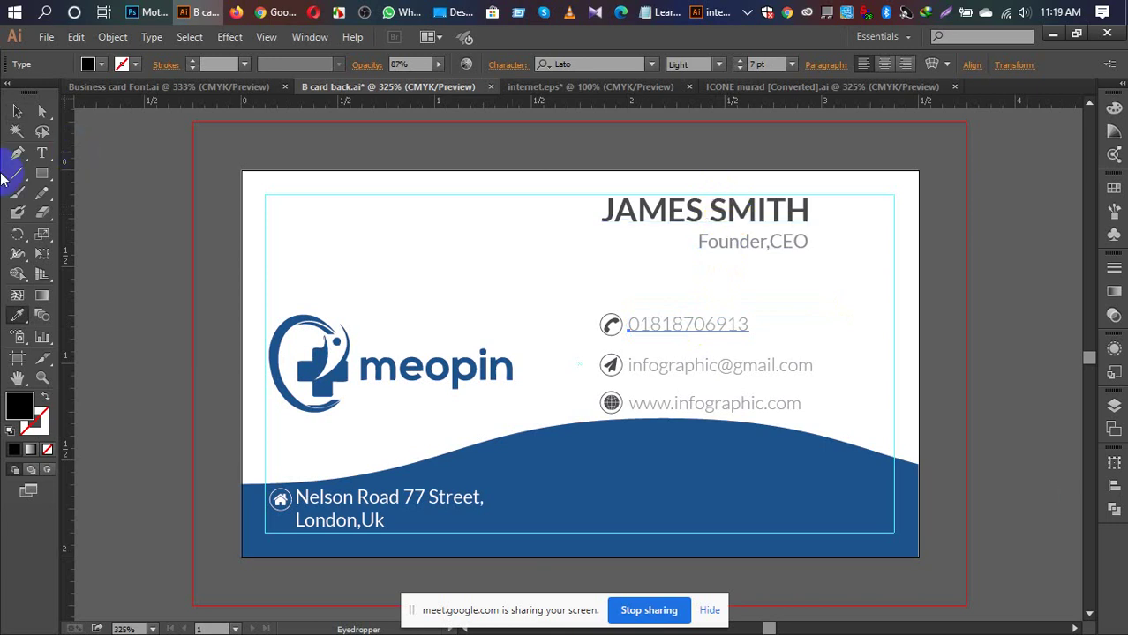
Step: Draw a small rectangle beside the card, give it the name's colour, and deselect it
drag(42, 172, 144, 256)
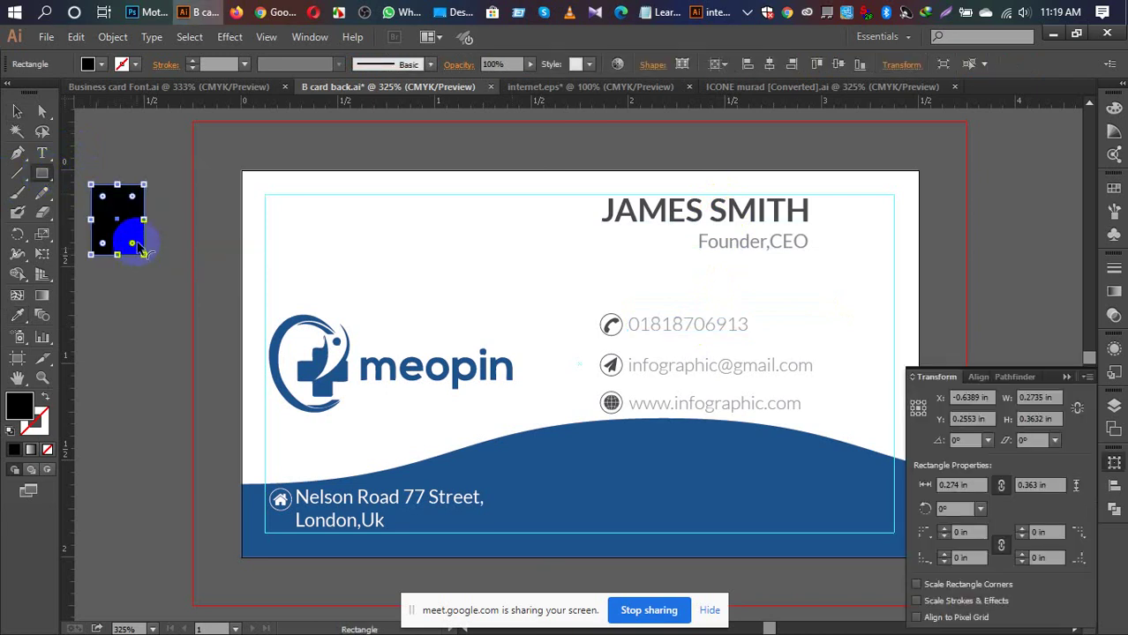
key(i)
click(609, 210)
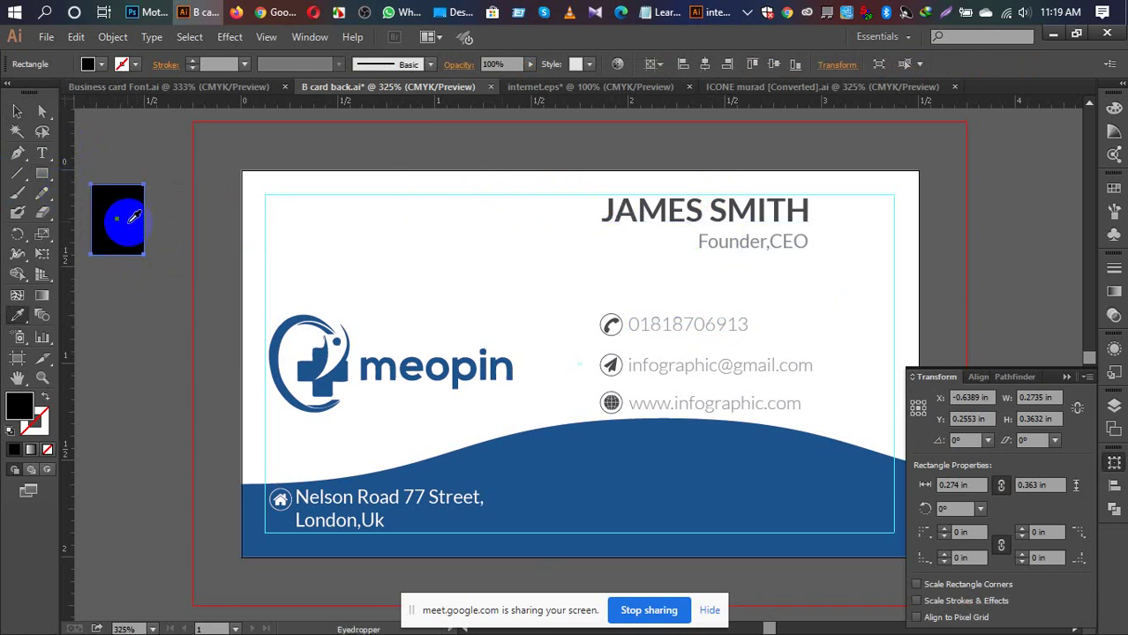
key(v)
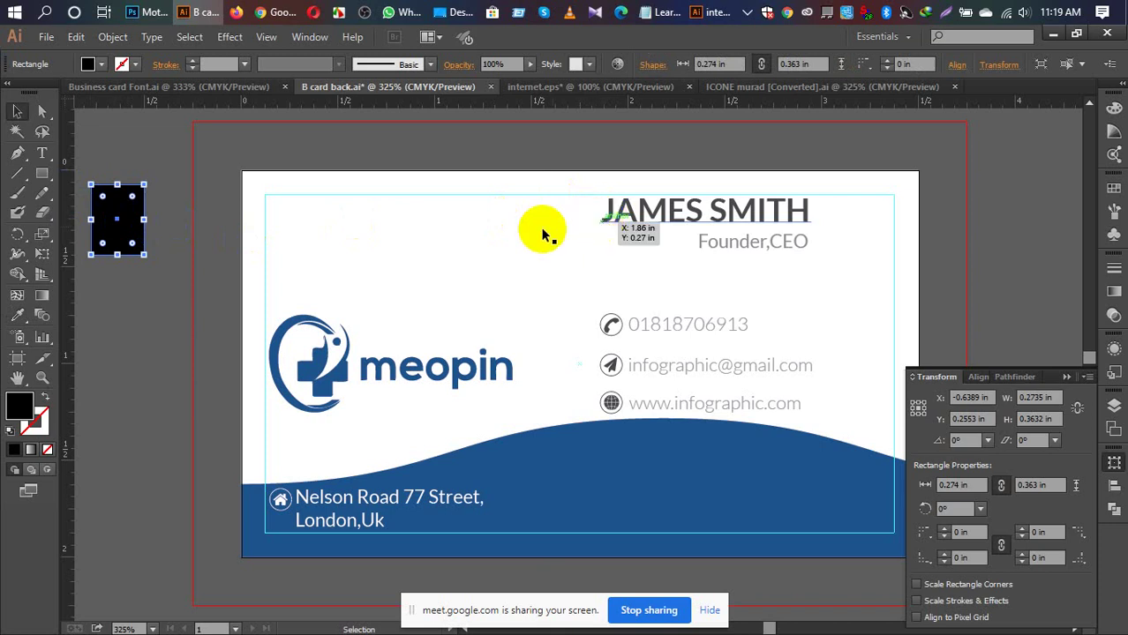
key(i)
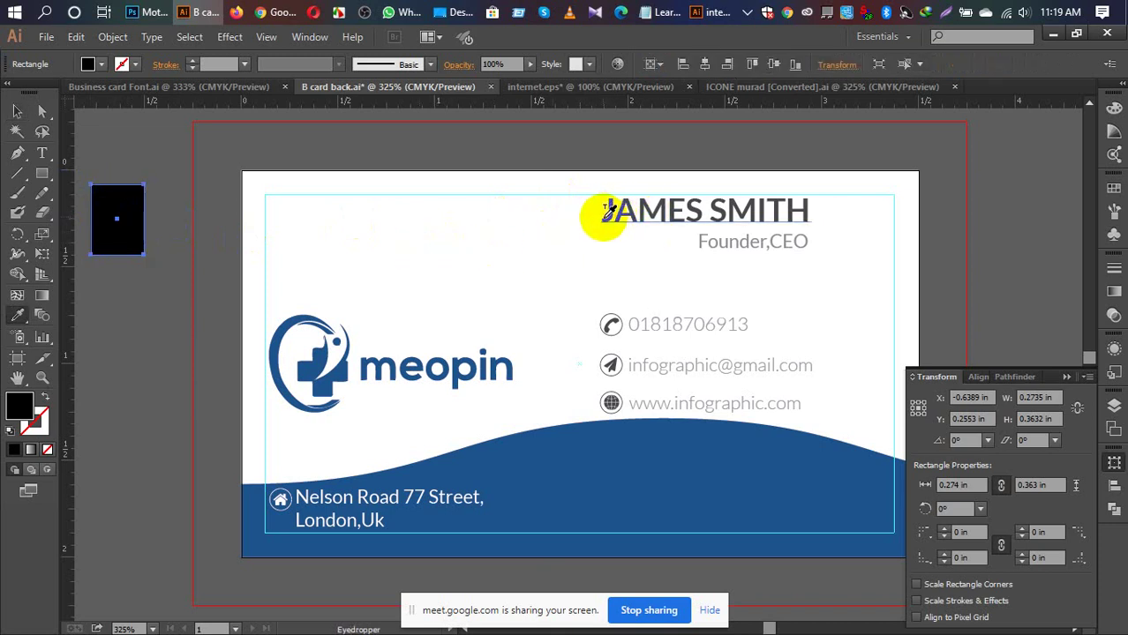
key(v)
click(137, 309)
Step: Check the JAMES SMITH and phone number texts, then delete the stray black square
click(649, 221)
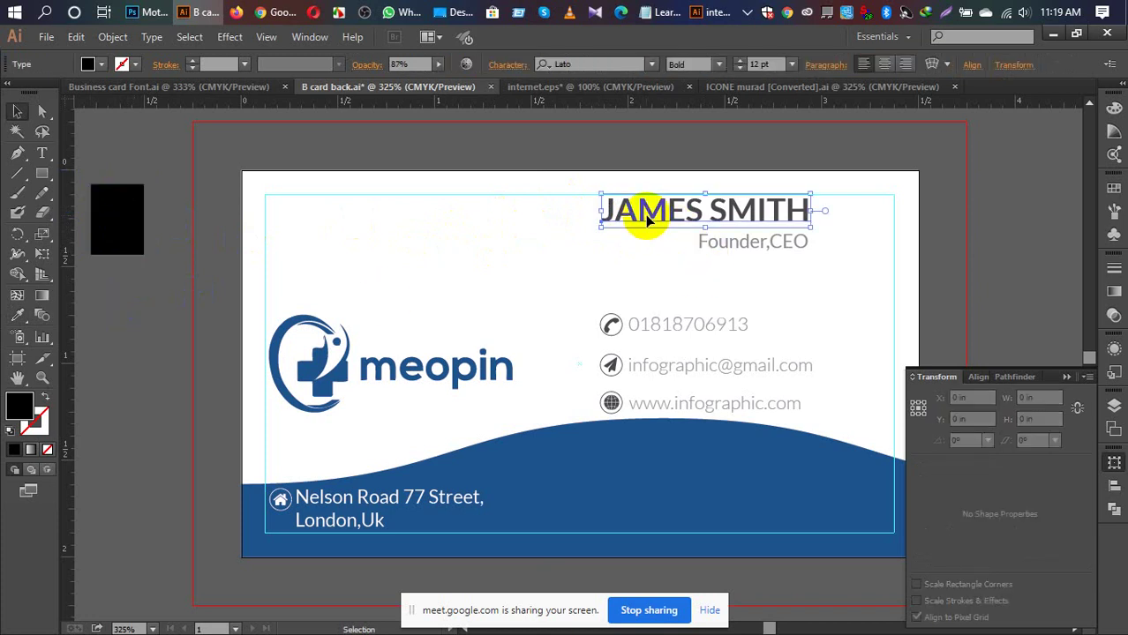
click(667, 327)
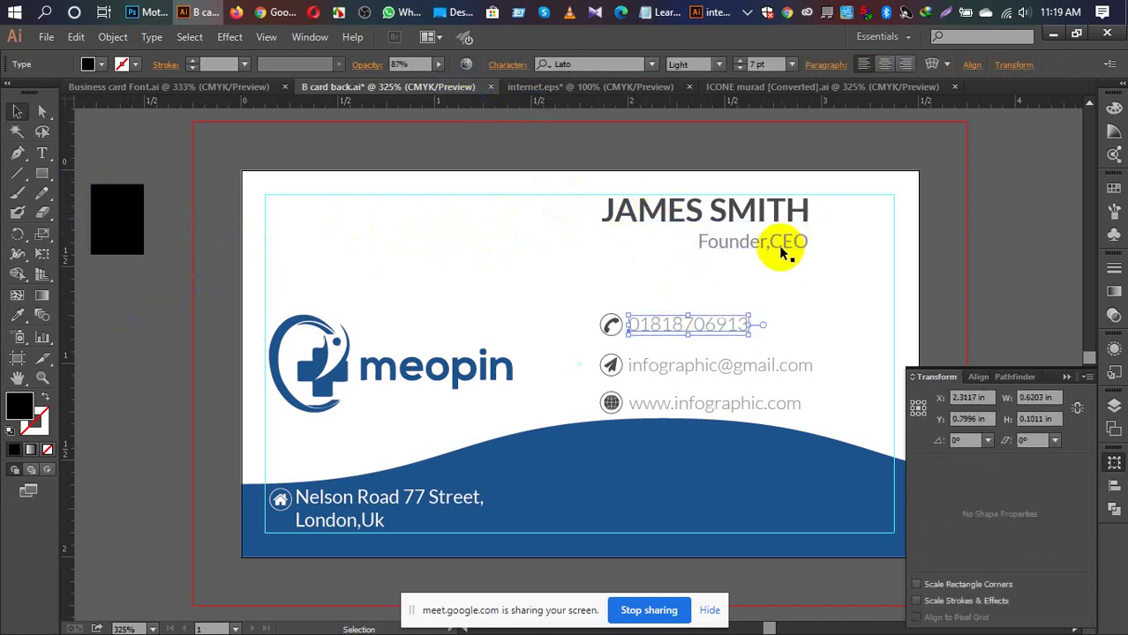
click(671, 212)
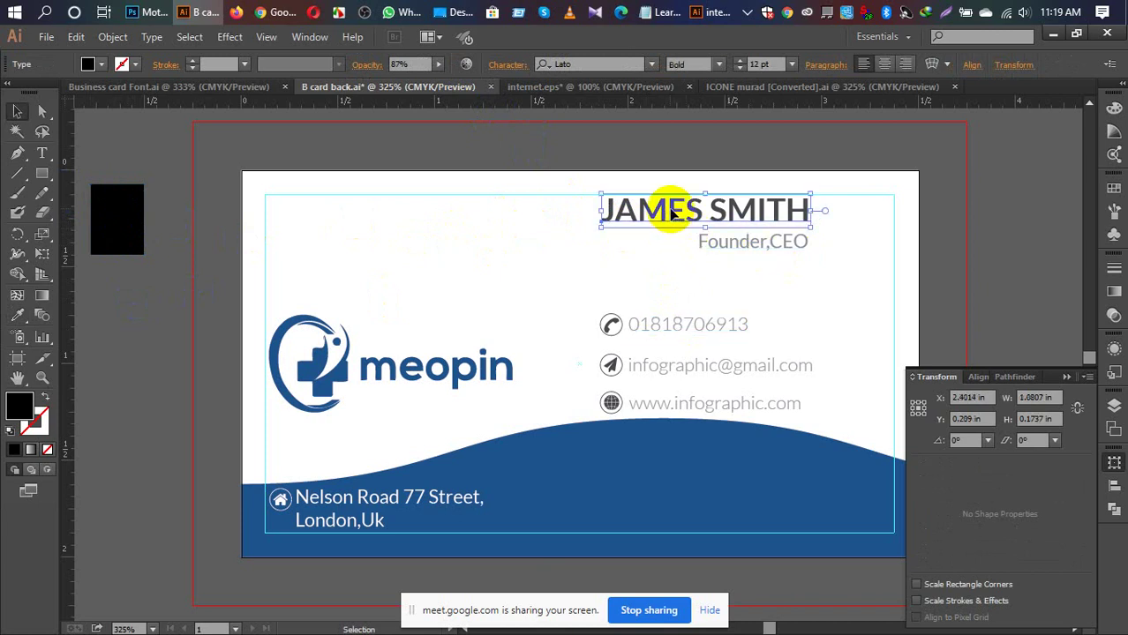
click(685, 326)
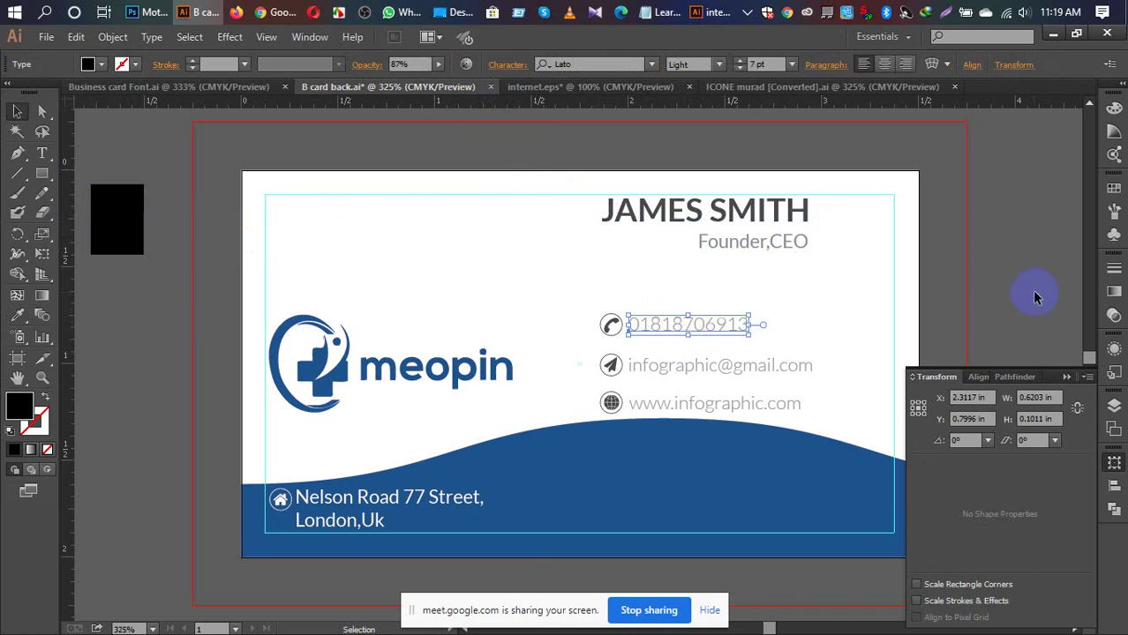
click(110, 221)
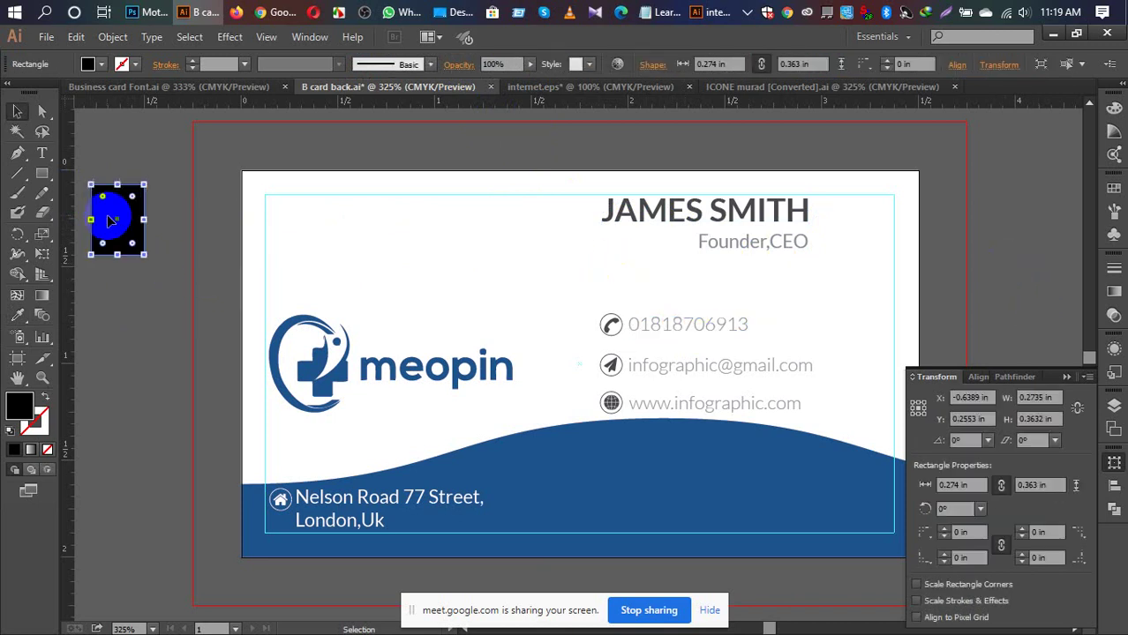
key(Delete)
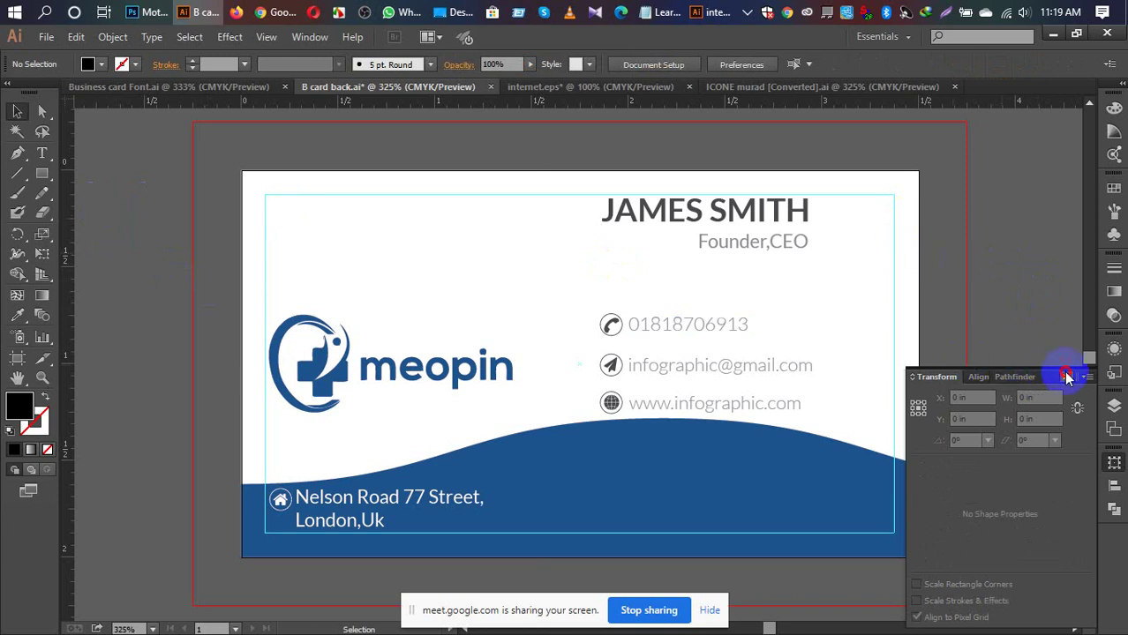
Step: Close the floating Transform panel, save B card back.ai, and deselect everything
click(1066, 374)
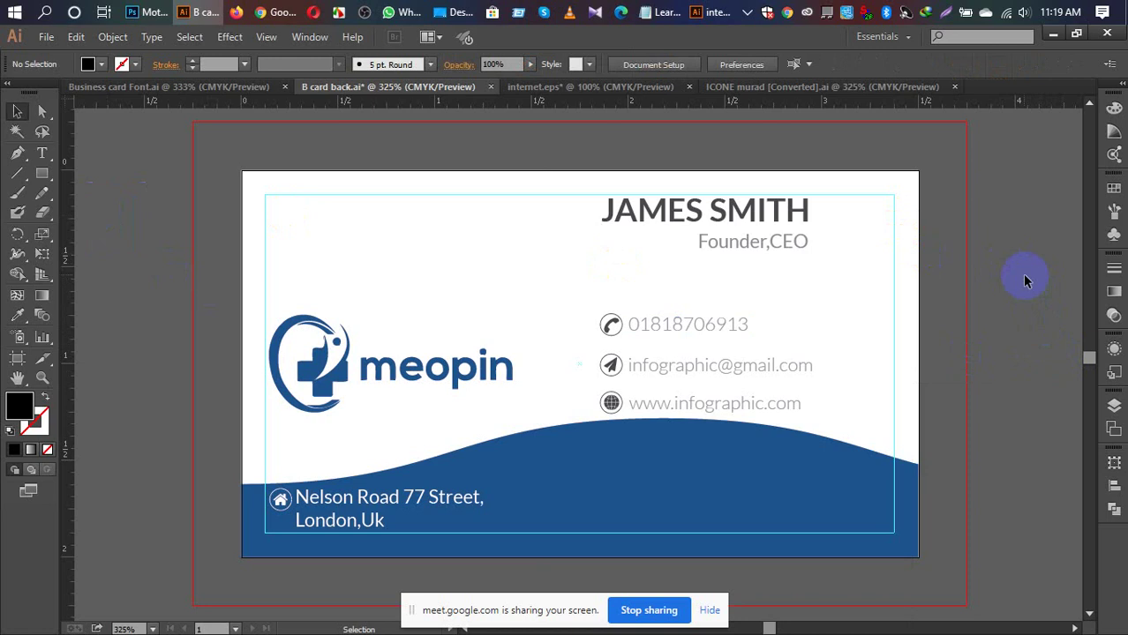
key(ctrl)
key(ctrl+s)
click(774, 215)
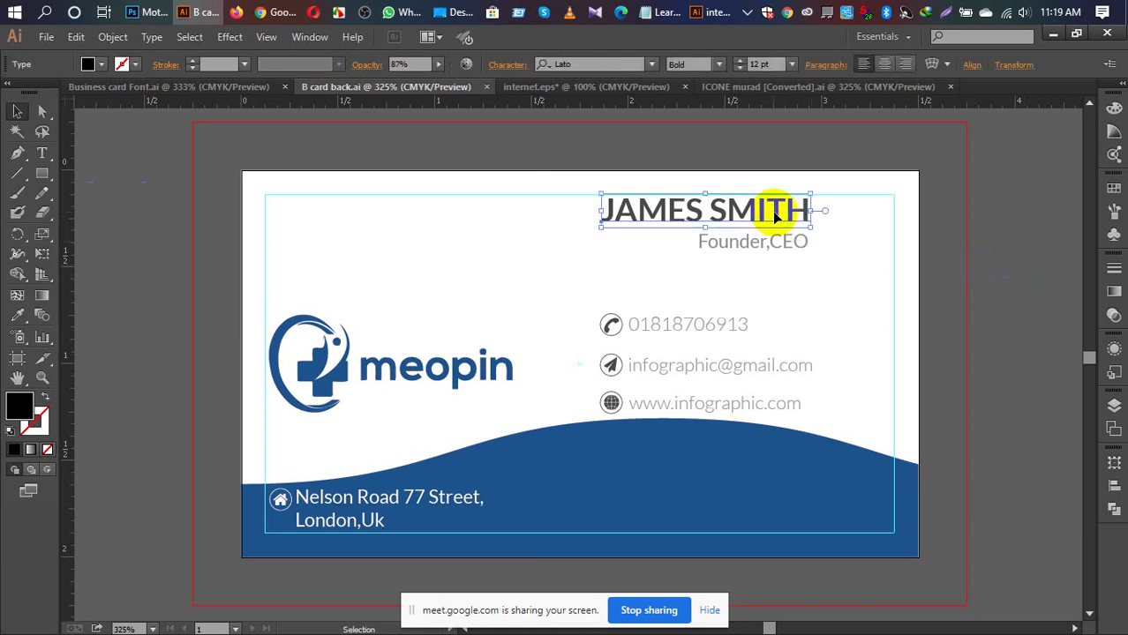
click(720, 327)
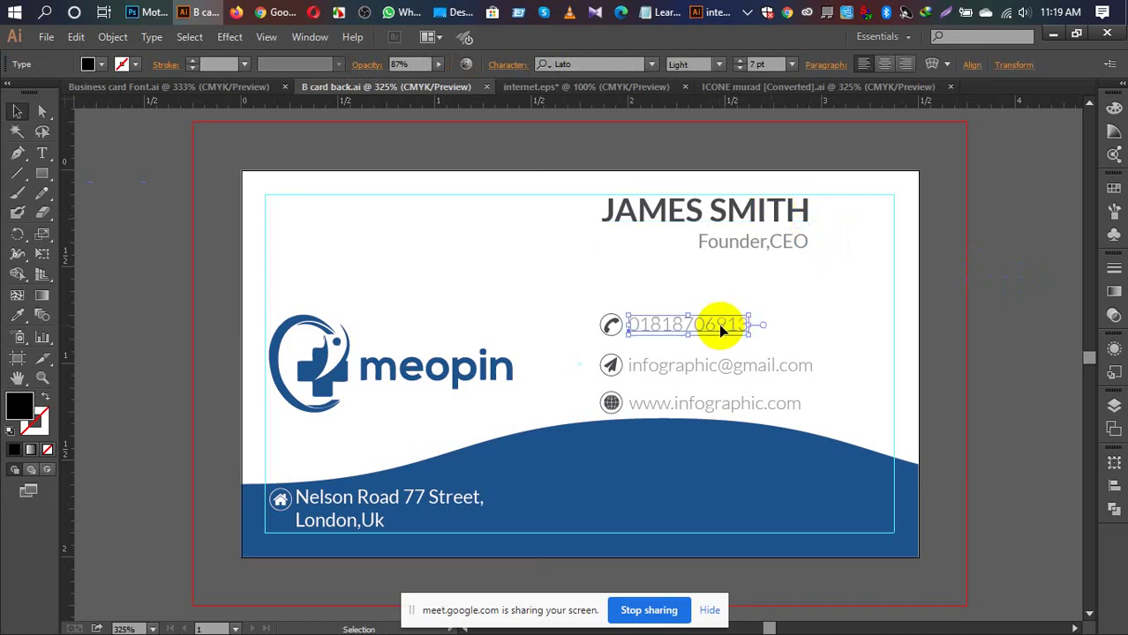
click(774, 243)
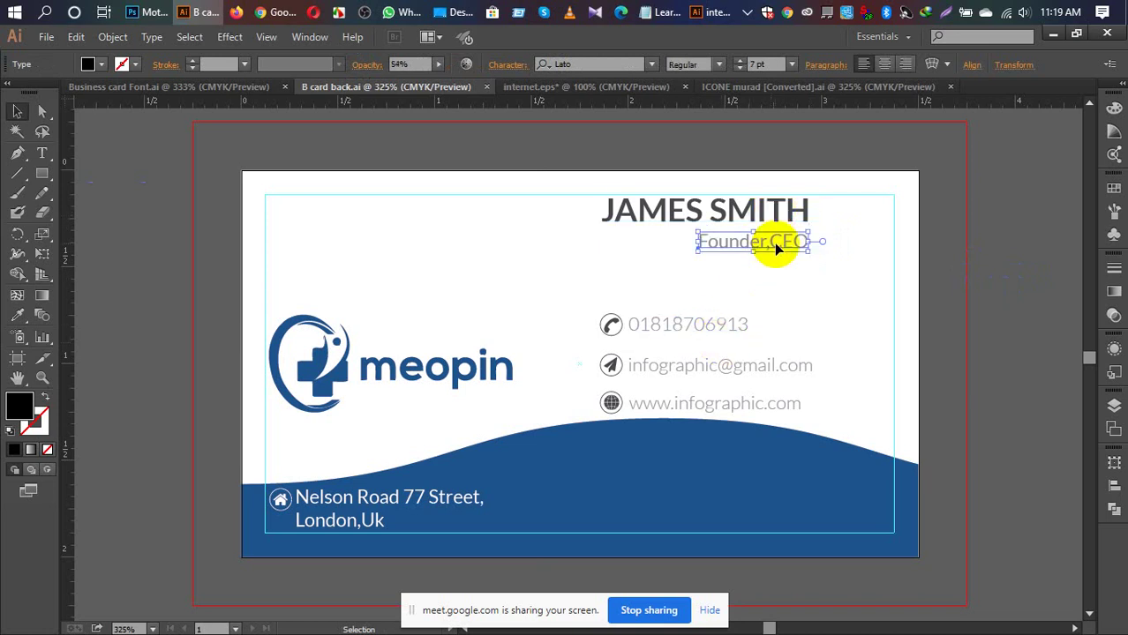
click(913, 297)
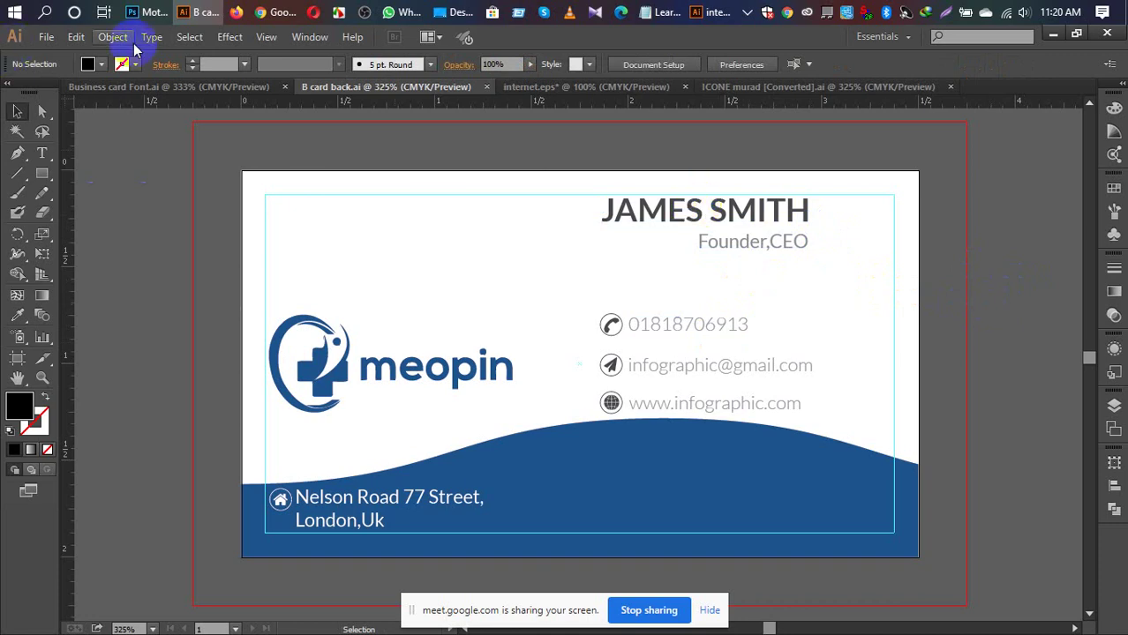
Step: Export the card back artboard as B card back 1.png at High (300 ppi)
click(46, 37)
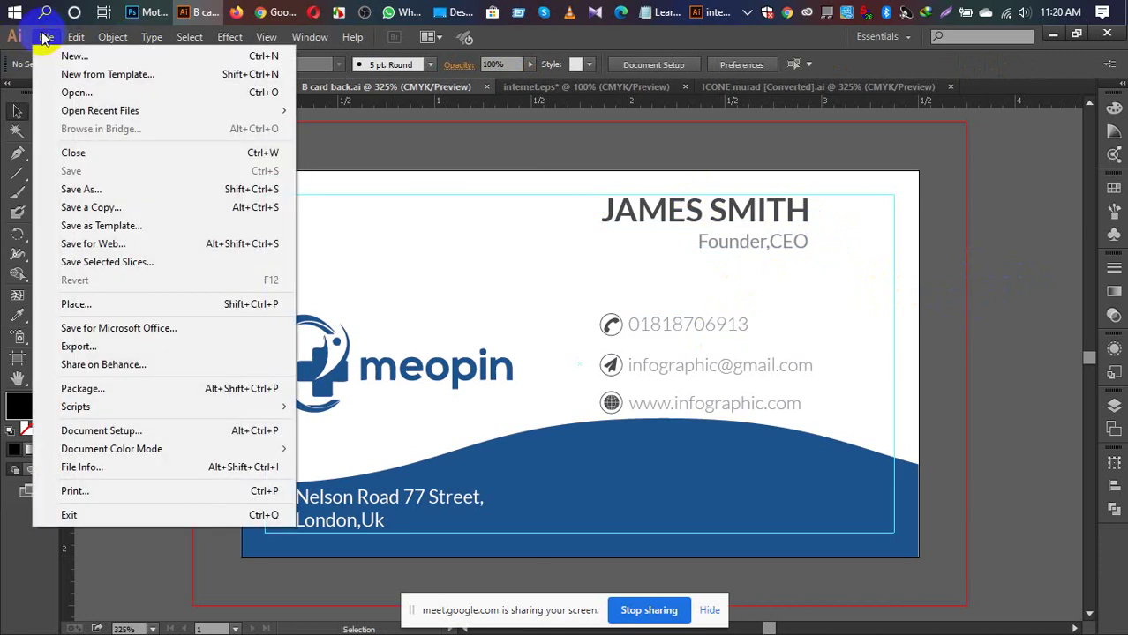
click(106, 346)
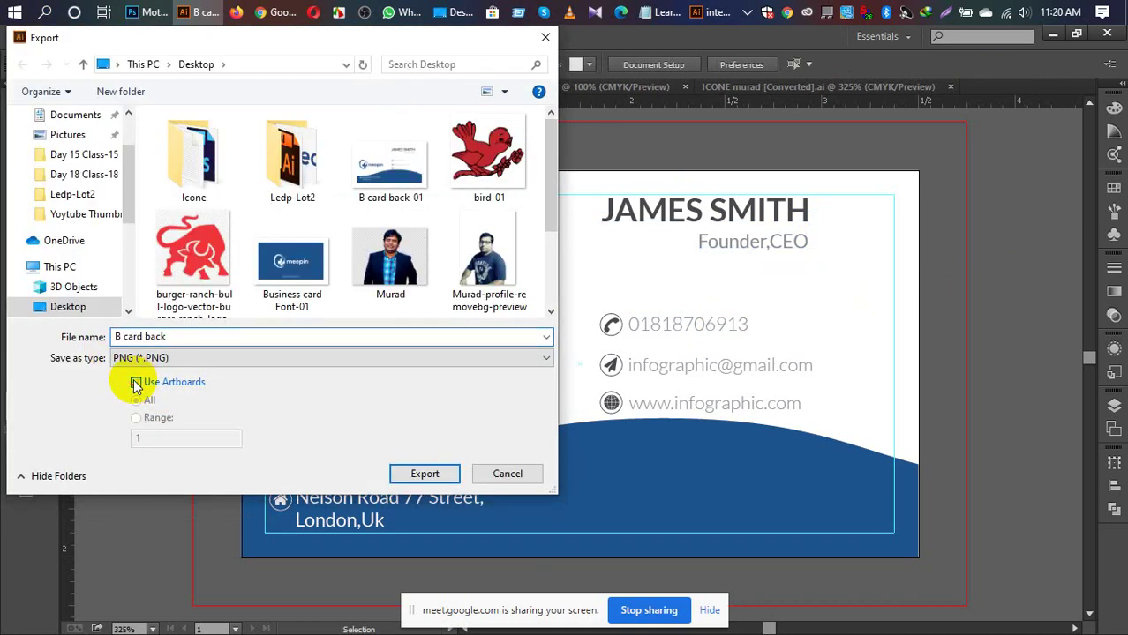
click(137, 382)
click(198, 336)
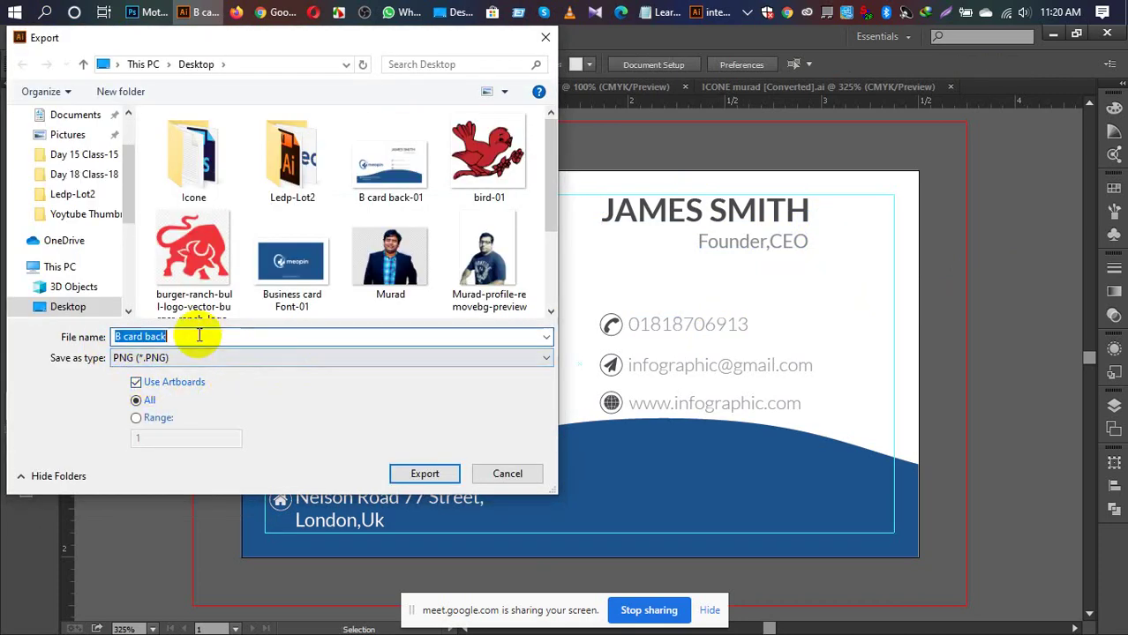
click(198, 337)
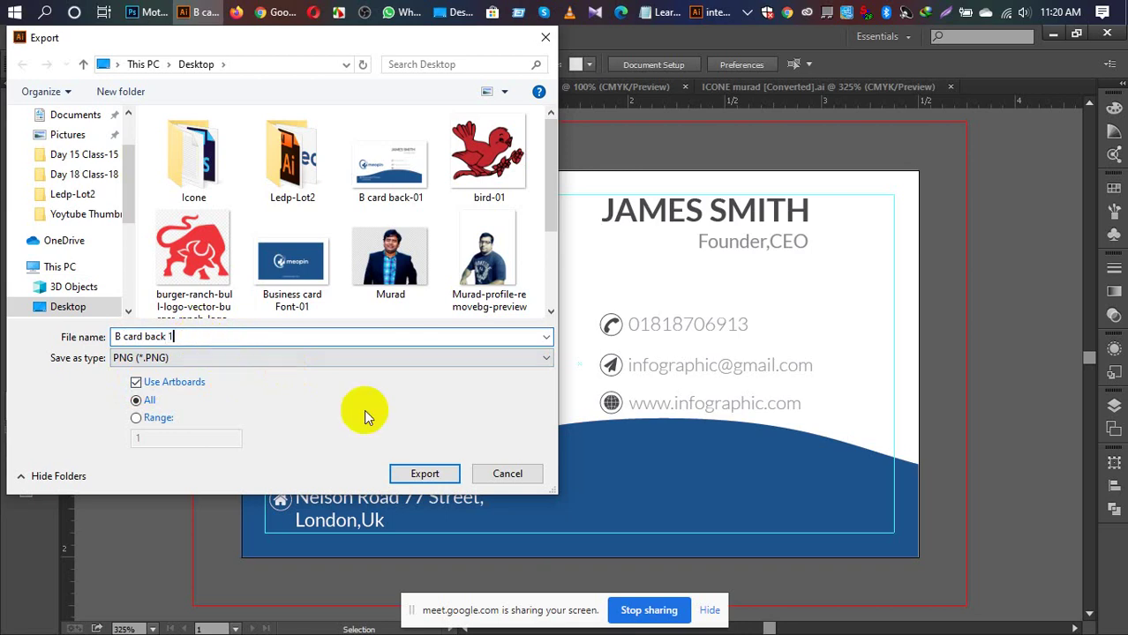
click(422, 474)
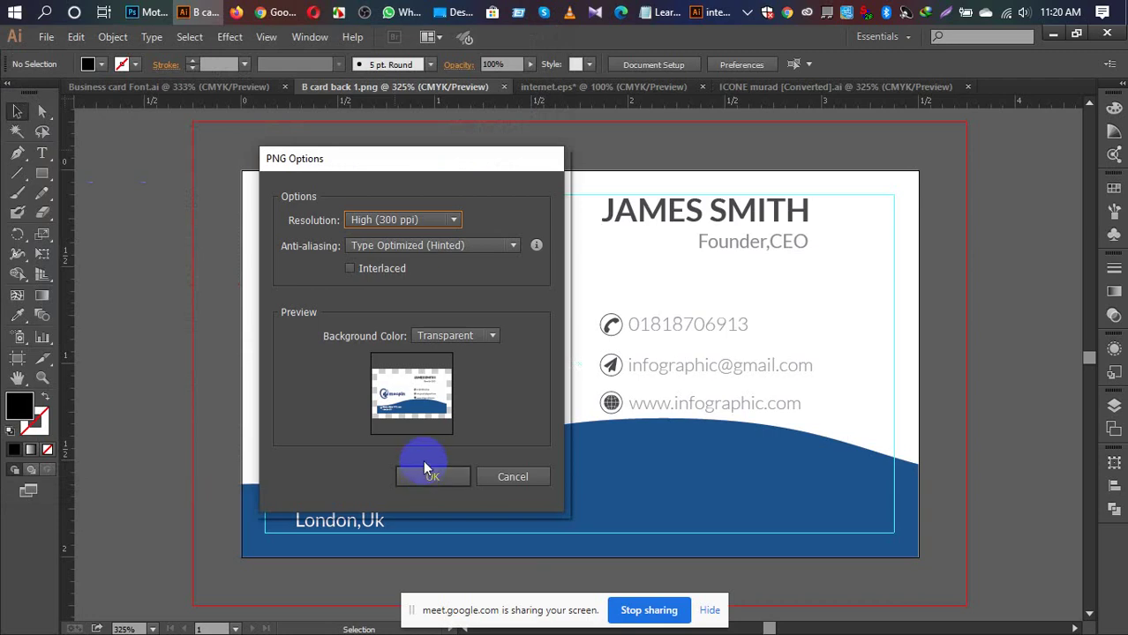
click(429, 477)
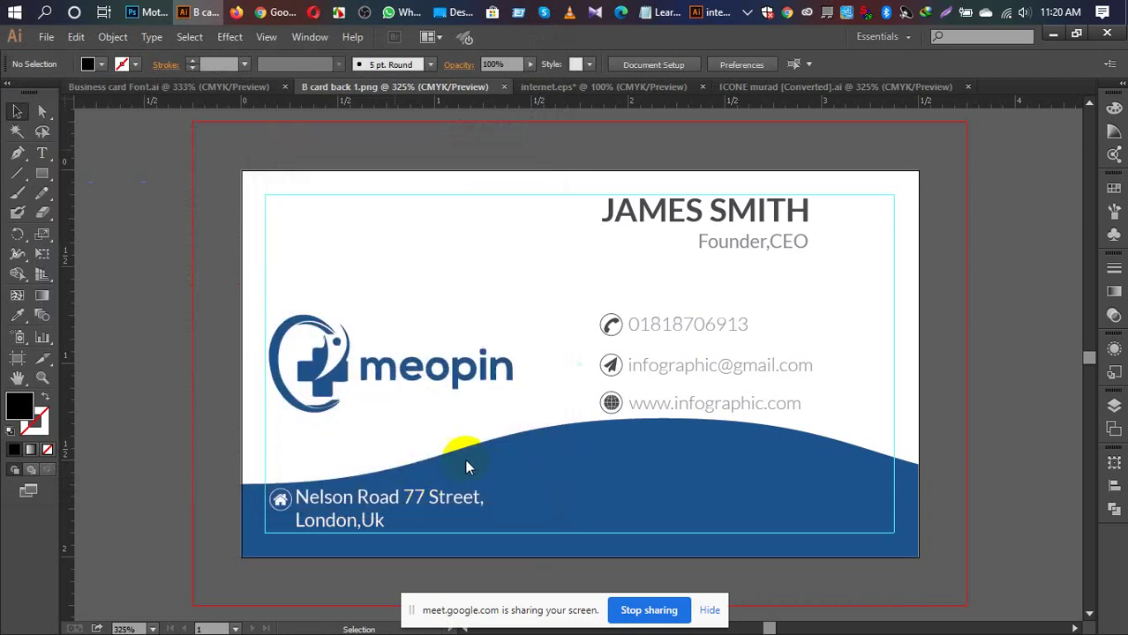
click(131, 13)
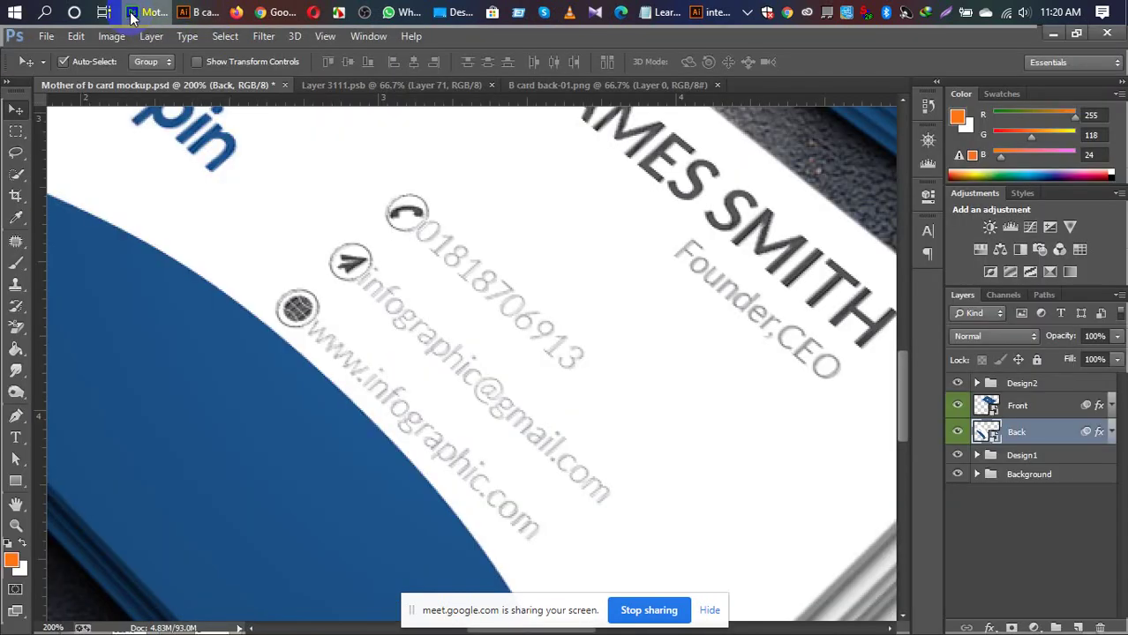
key(ctrl+minus)
key(ctrl+minus)
key(ctrl+minus)
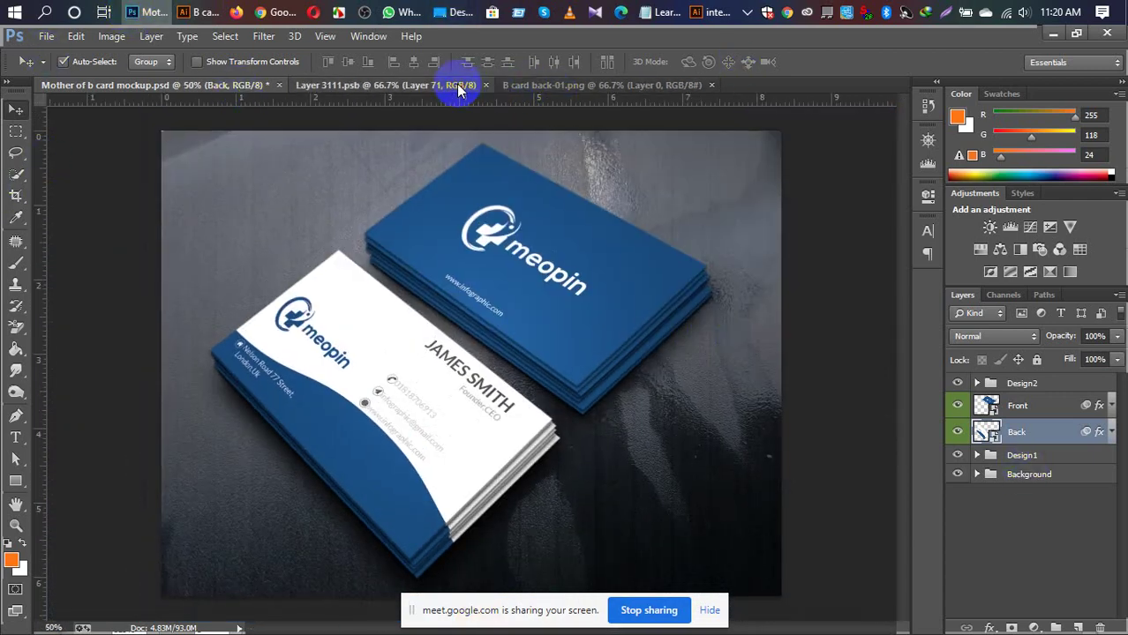
click(456, 84)
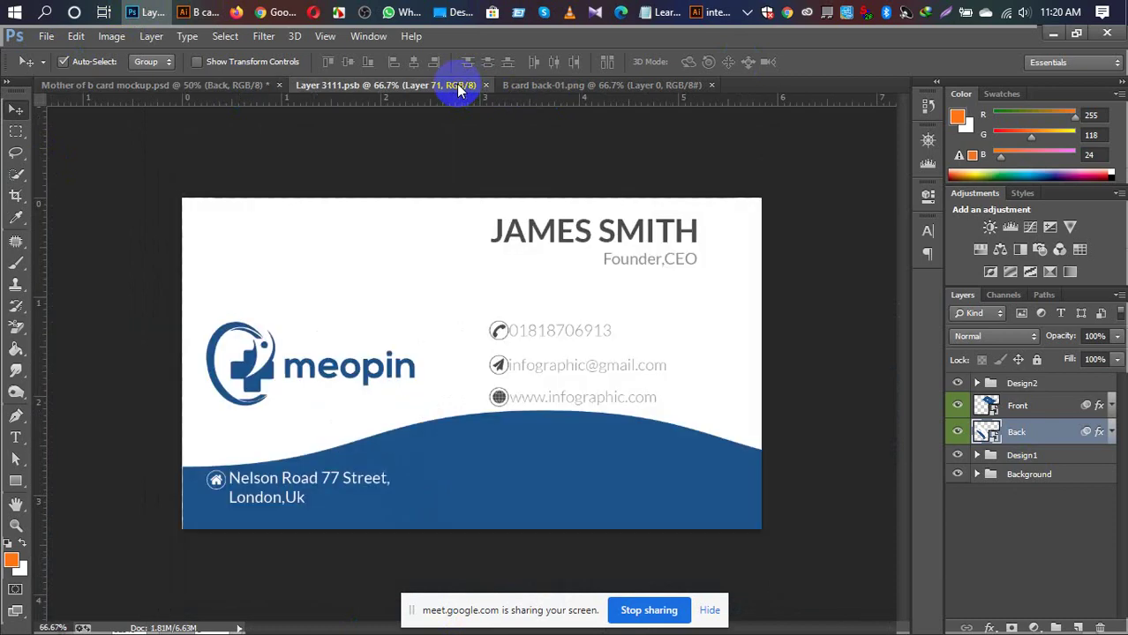
click(711, 86)
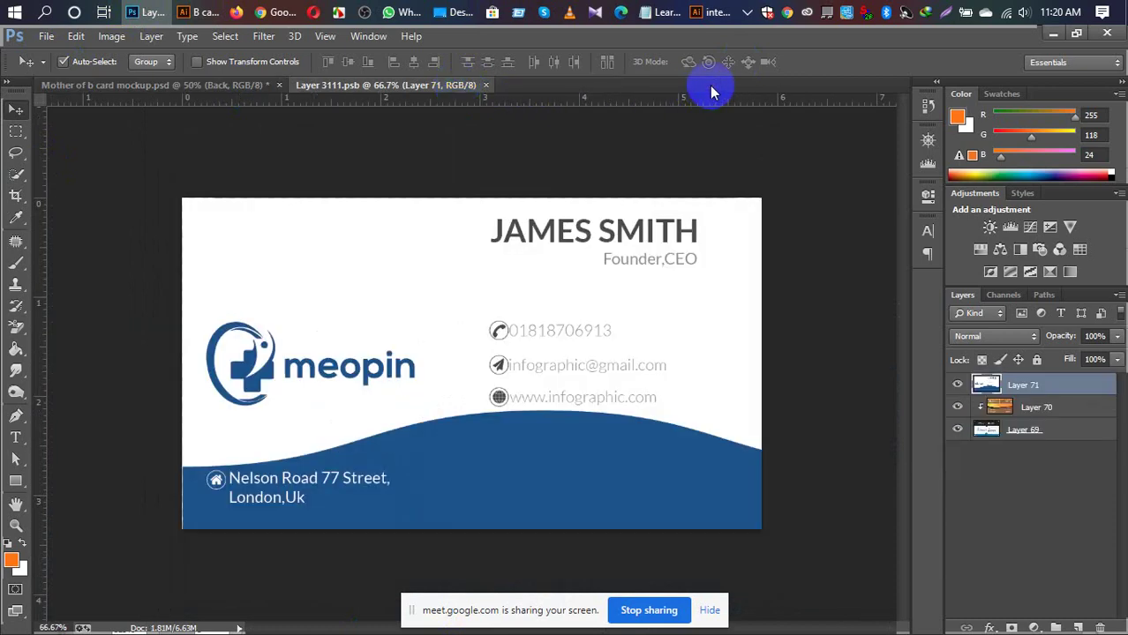
click(455, 11)
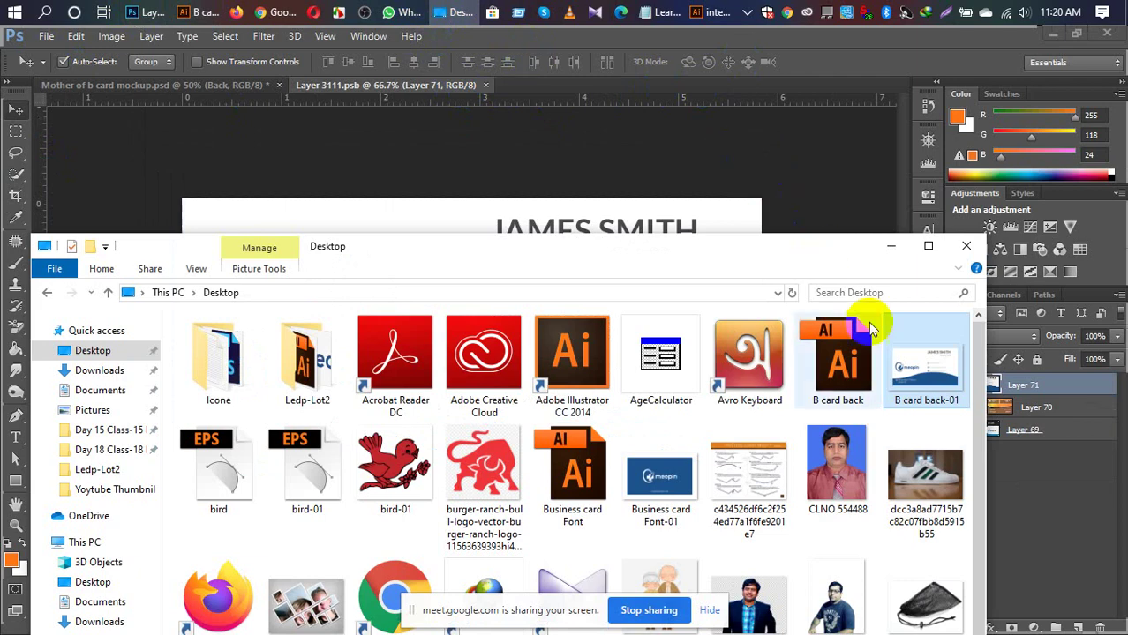
drag(925, 371, 542, 89)
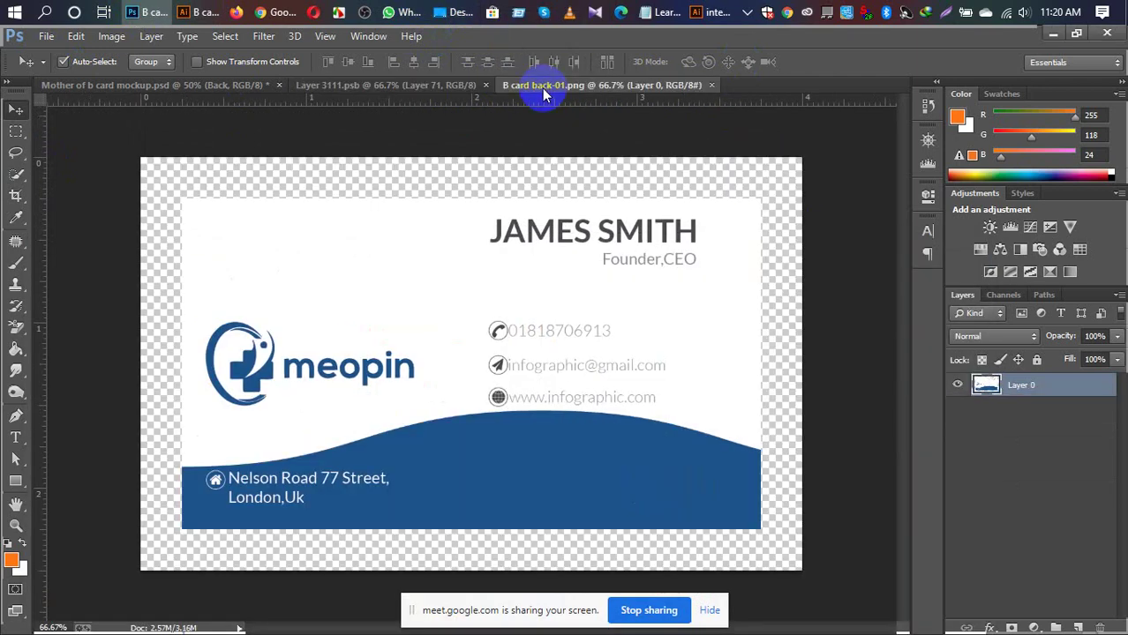
key(ctrl+a)
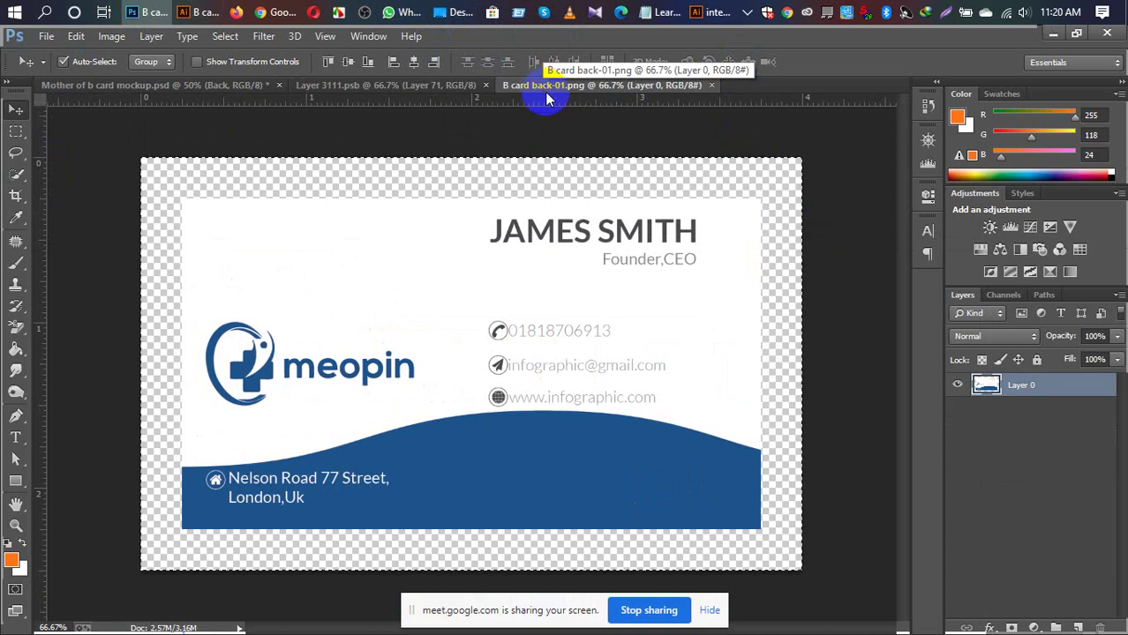
click(404, 83)
key(ctrl+v)
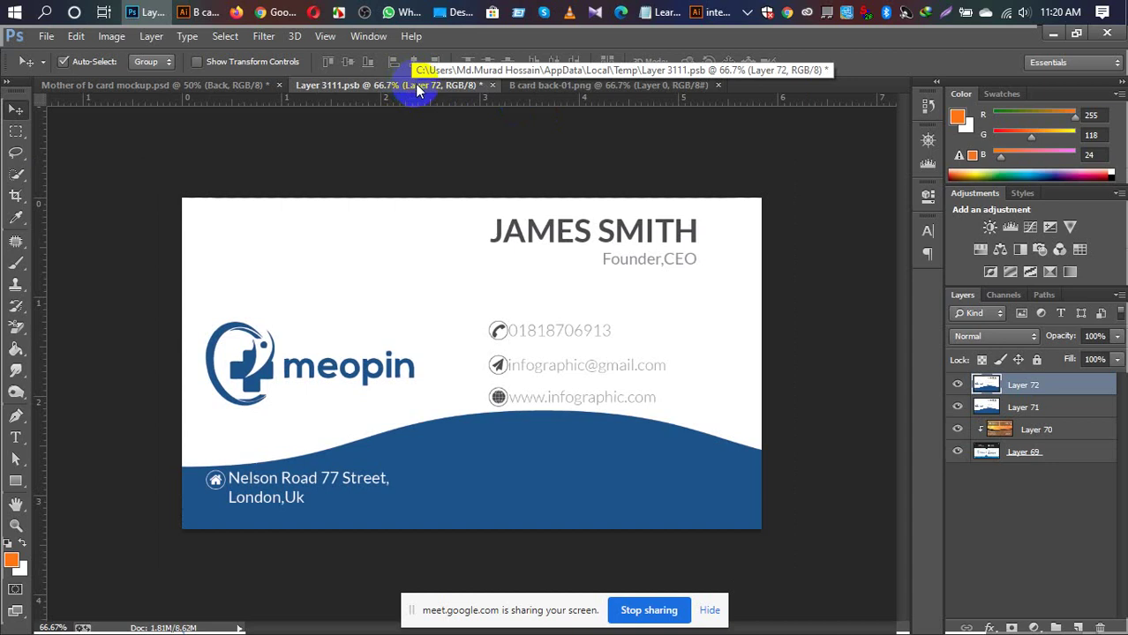
key(ctrl+t)
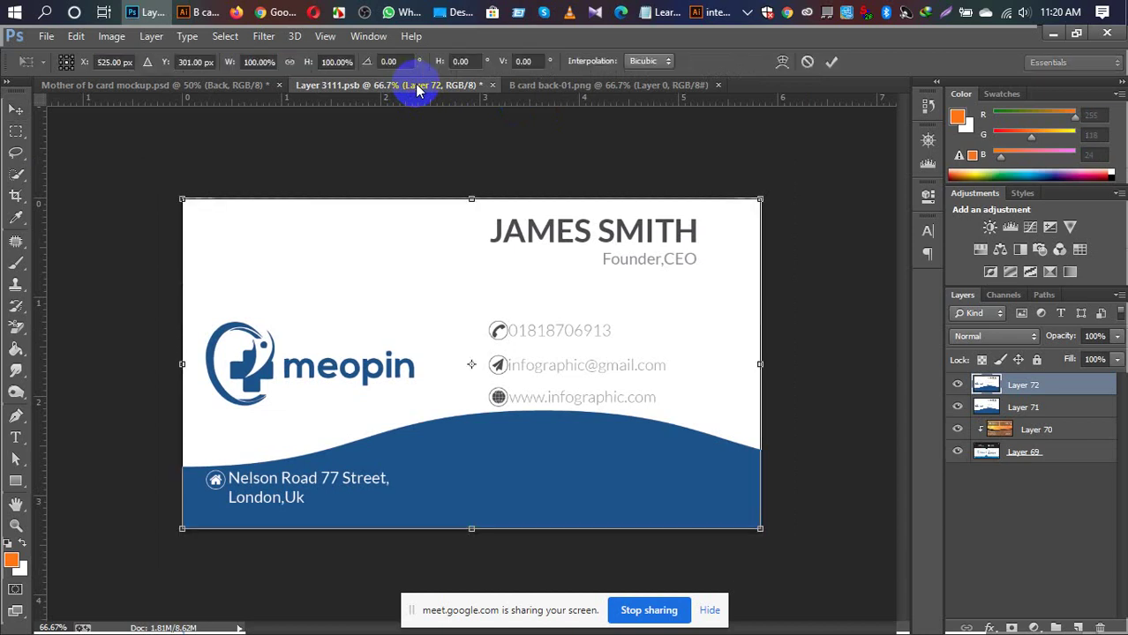
key(Return)
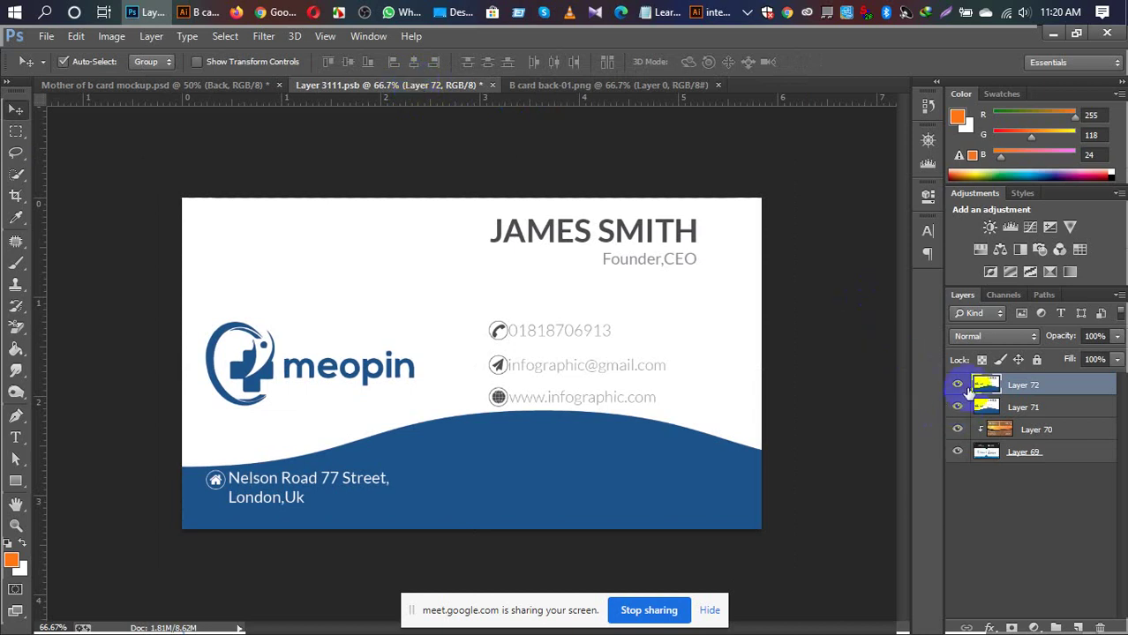
click(956, 385)
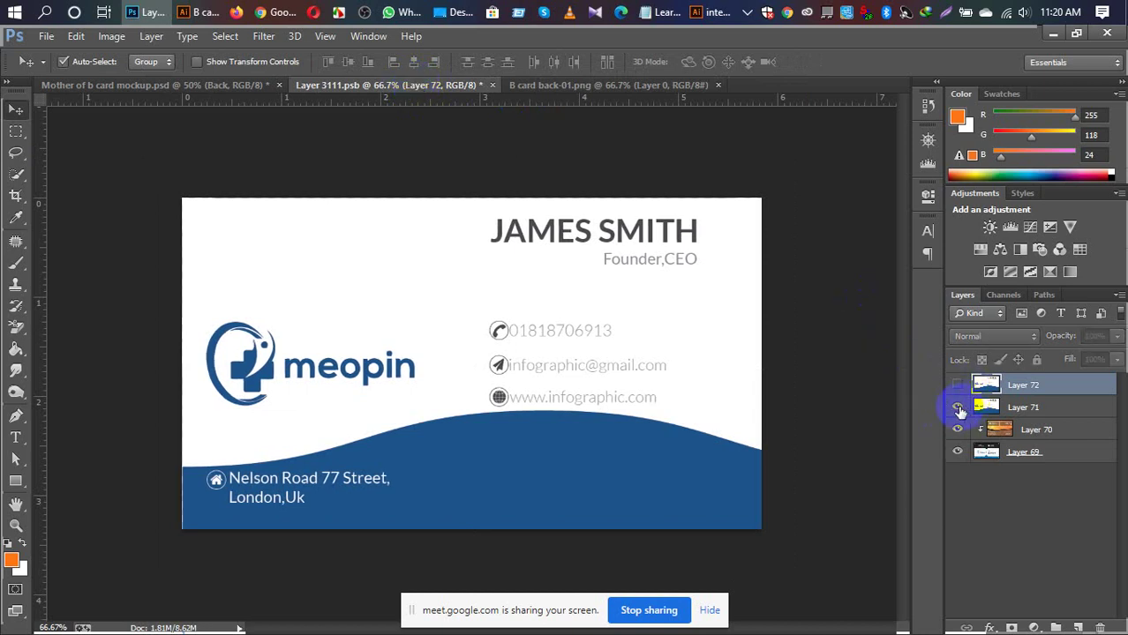
click(956, 386)
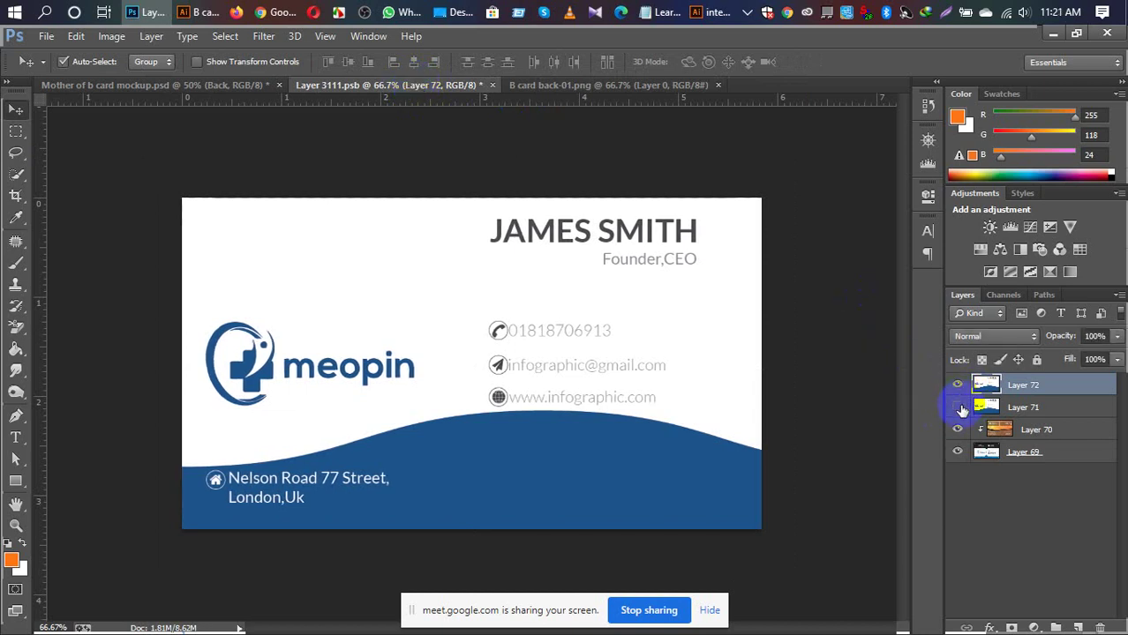
click(959, 407)
click(983, 392)
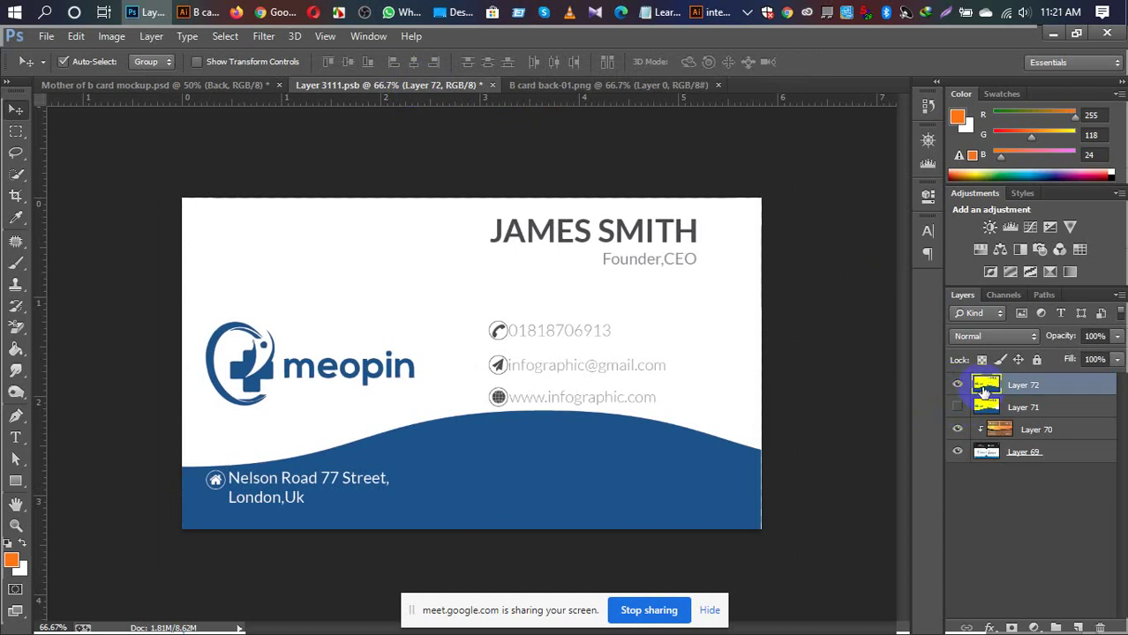
click(956, 383)
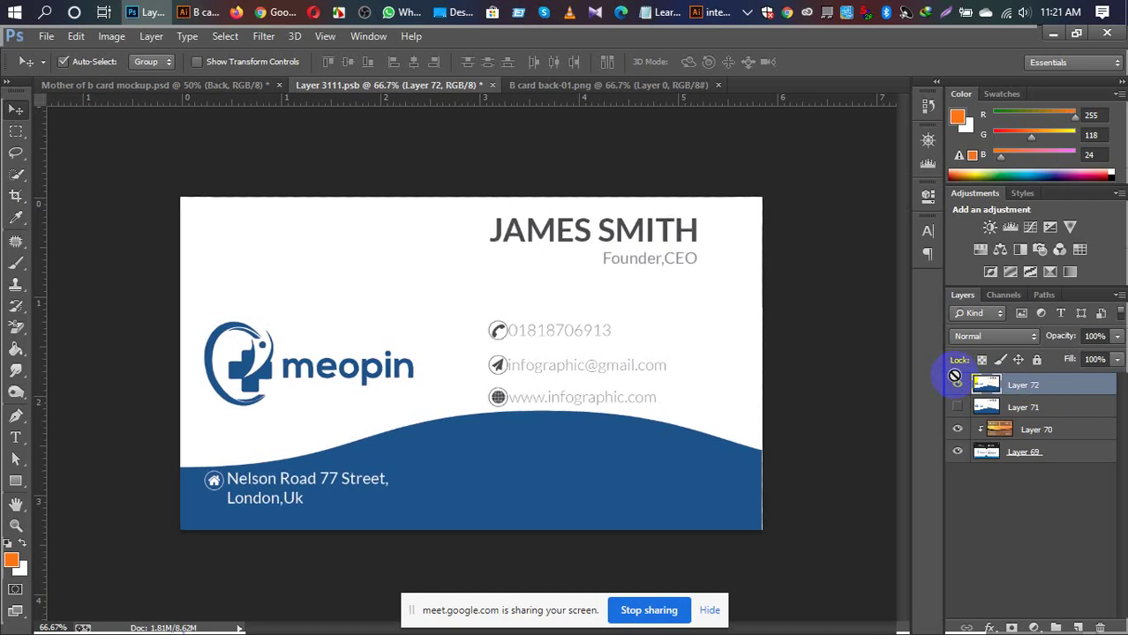
key(ctrl+plus)
key(ctrl+plus)
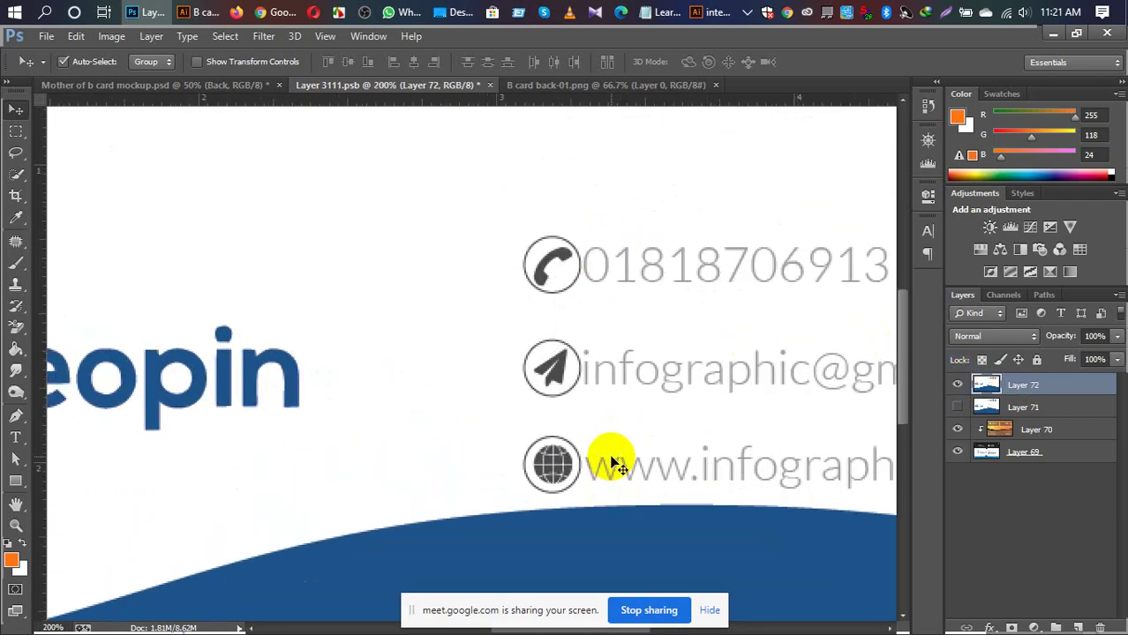
Step: Export the card back as B card back 22.png at High (300 ppi)
click(195, 22)
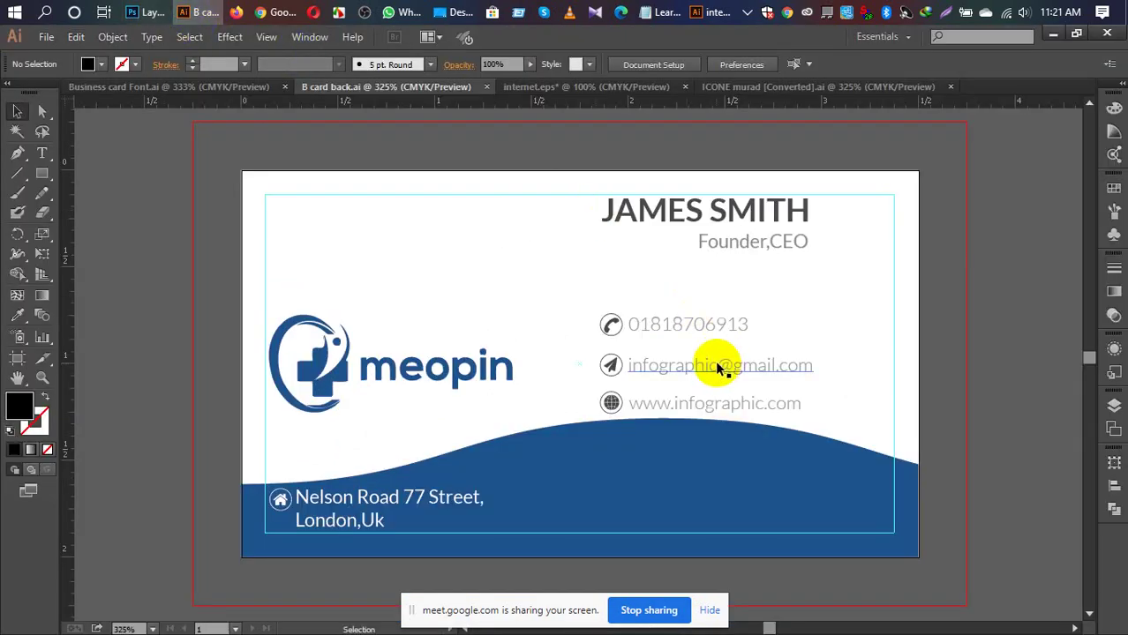
click(680, 324)
click(995, 386)
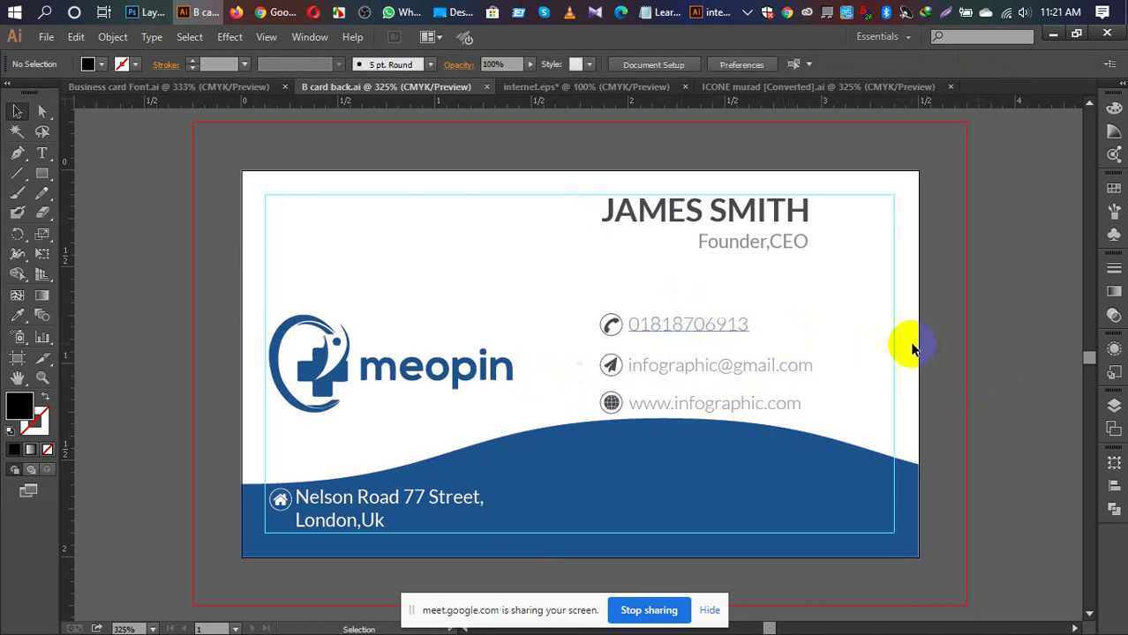
click(42, 40)
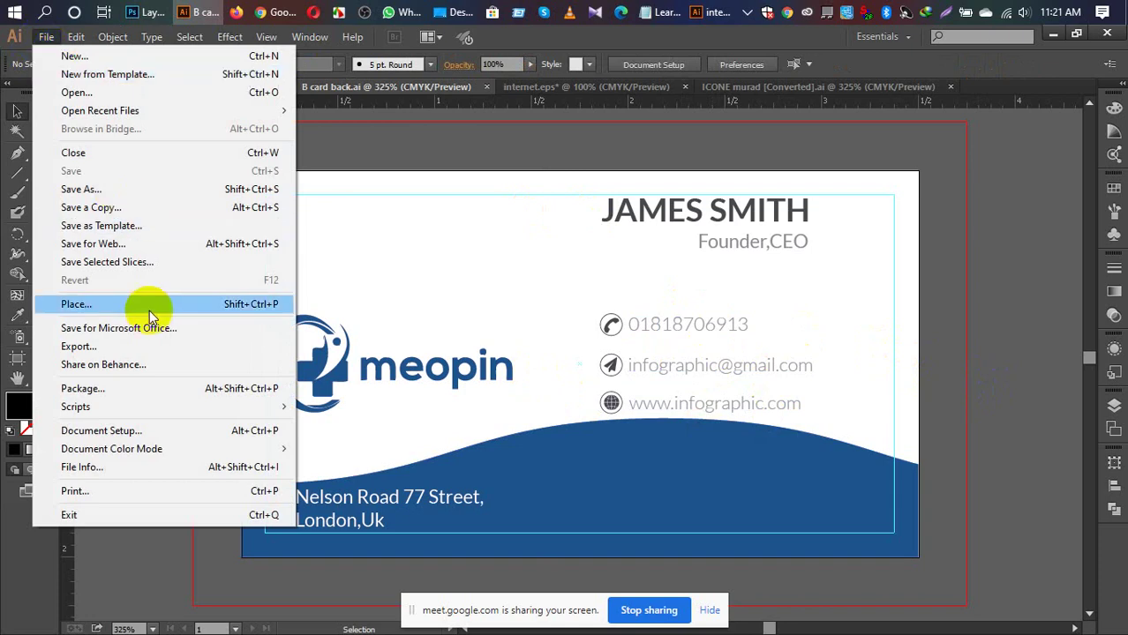
click(108, 351)
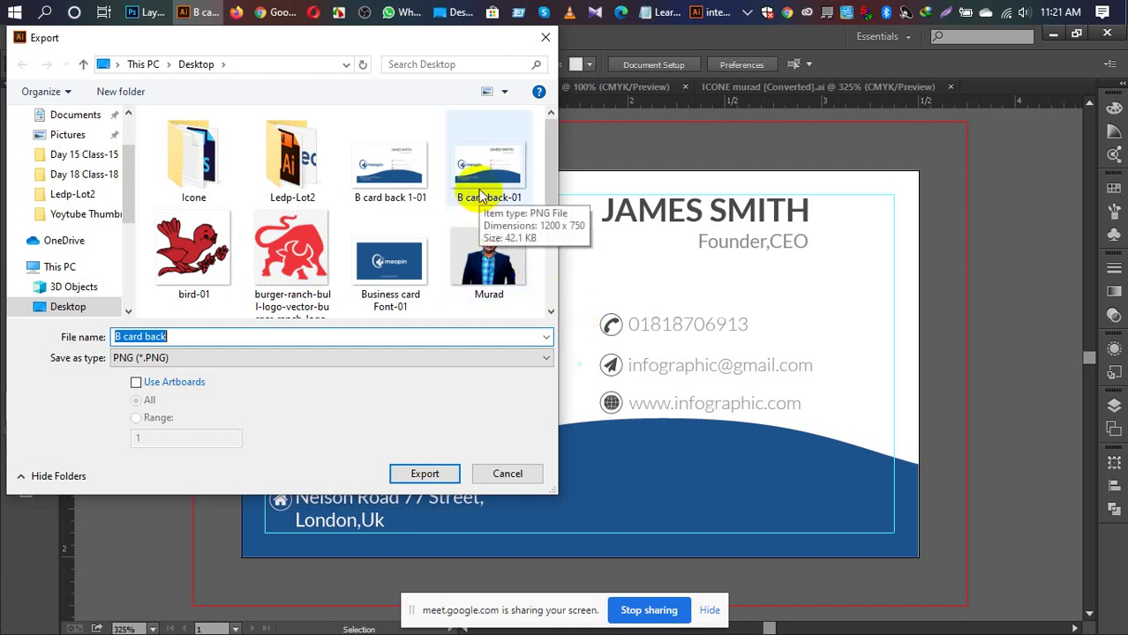
click(170, 336)
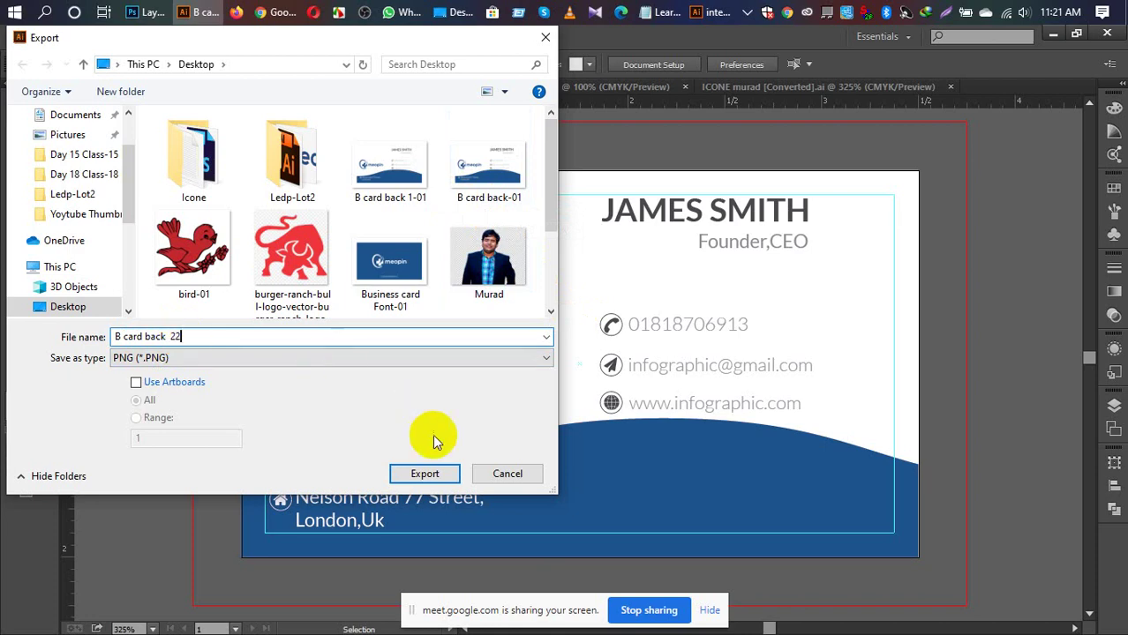
click(427, 473)
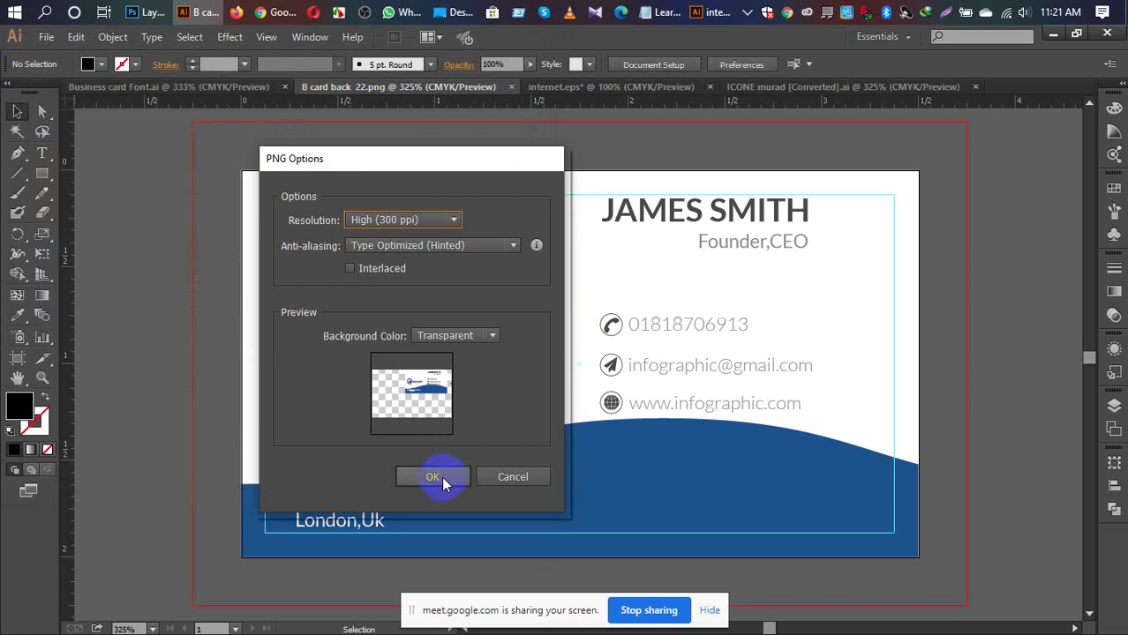
click(442, 477)
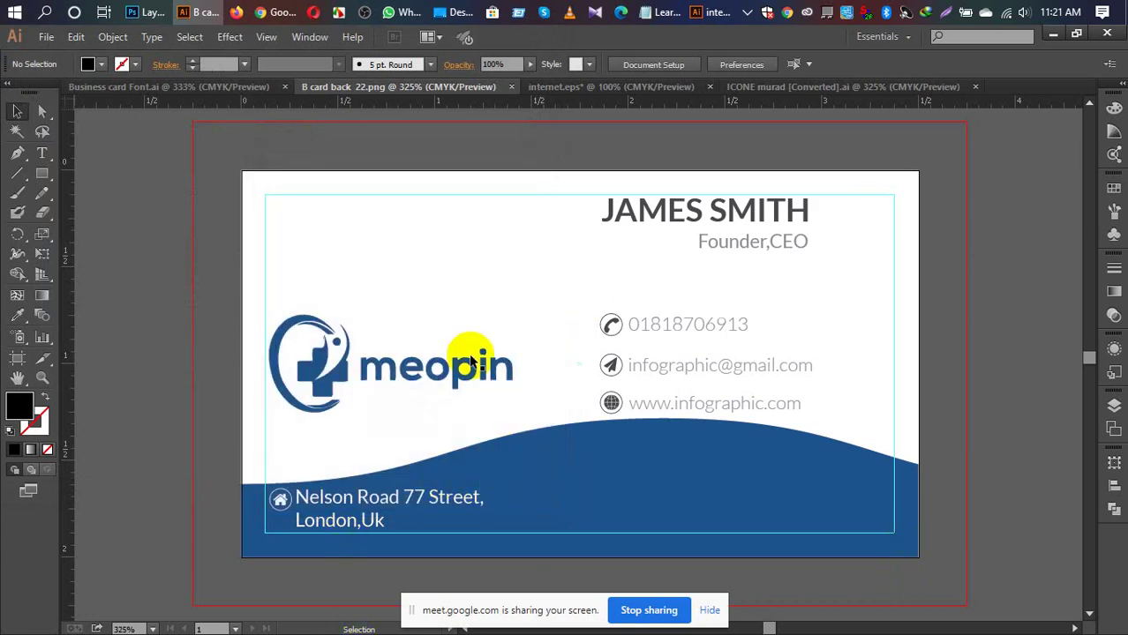
Step: Re-export the artboard only as B card back 23.png at High (300 ppi)
click(48, 37)
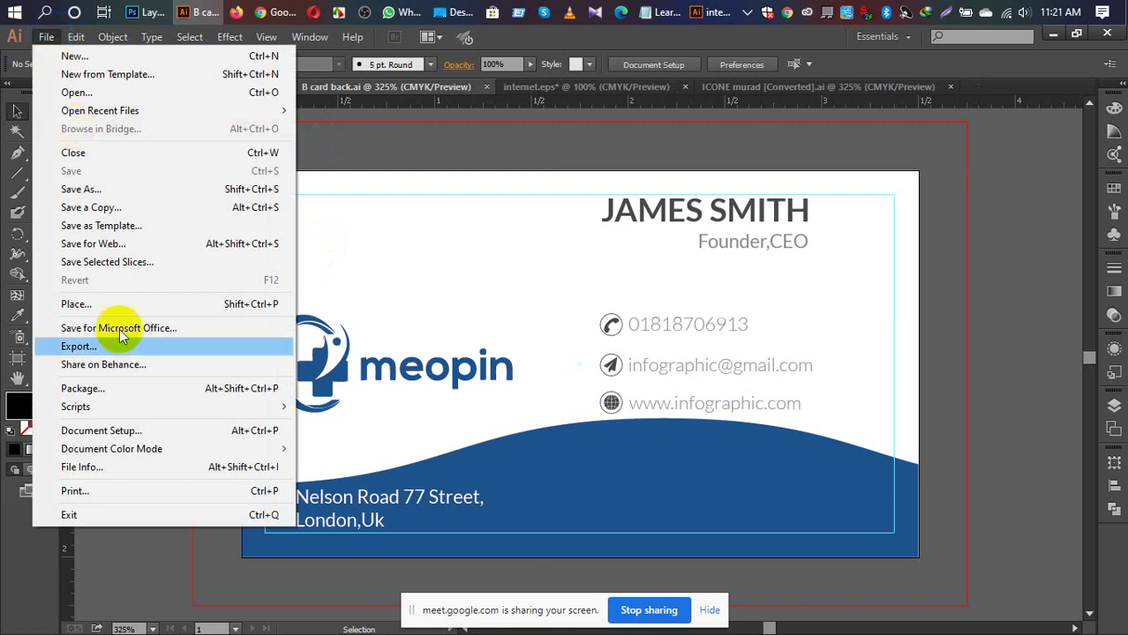
click(101, 348)
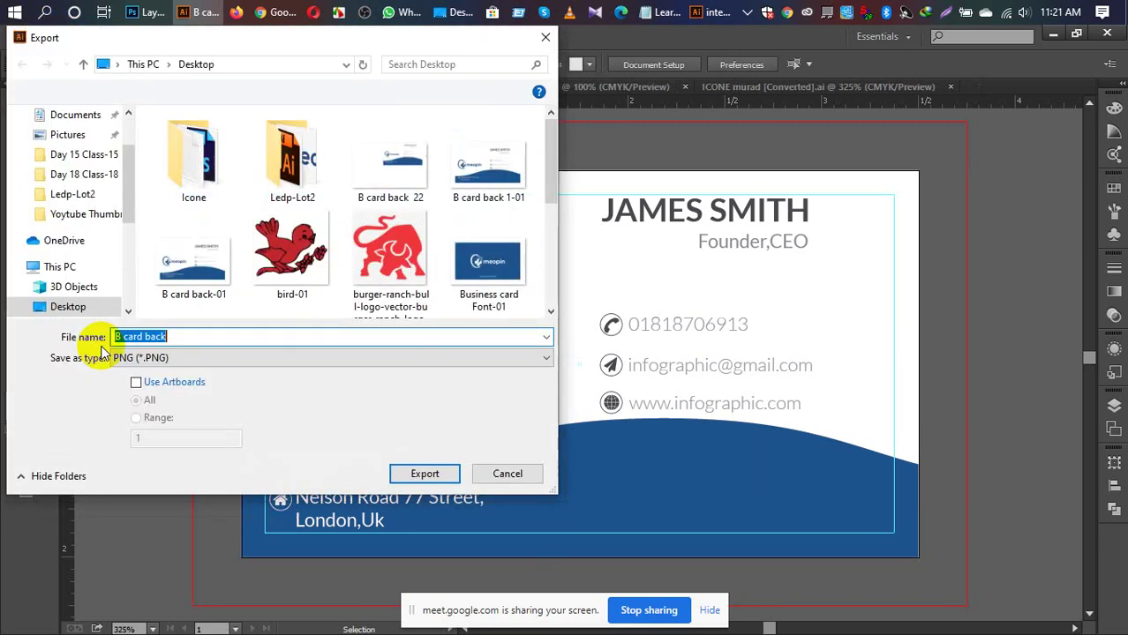
click(137, 382)
click(190, 336)
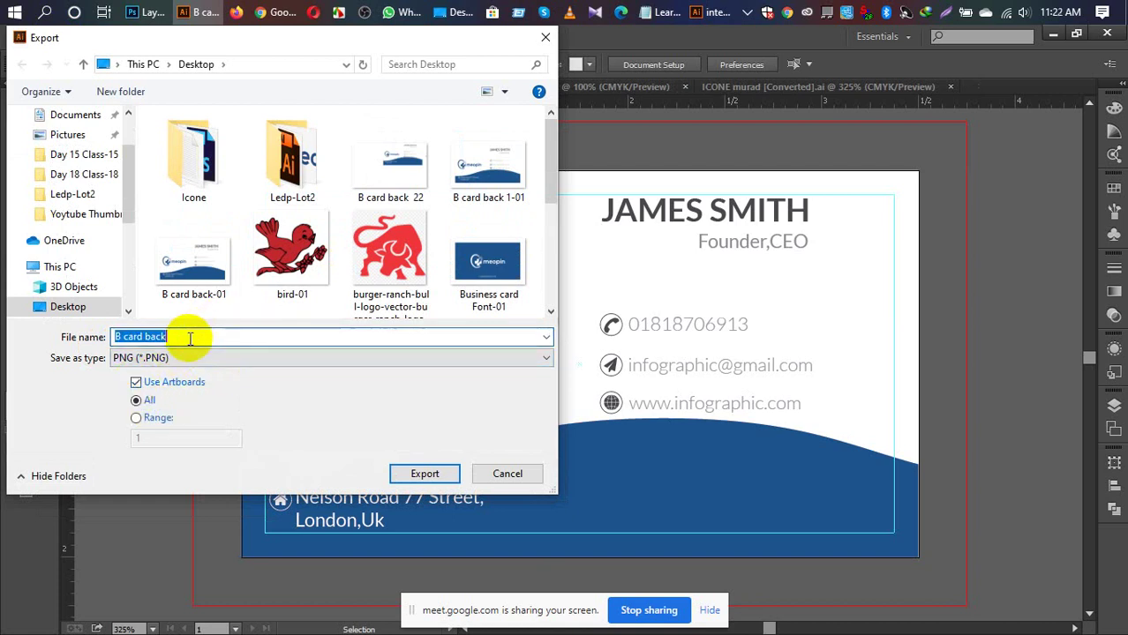
key(BackSpace)
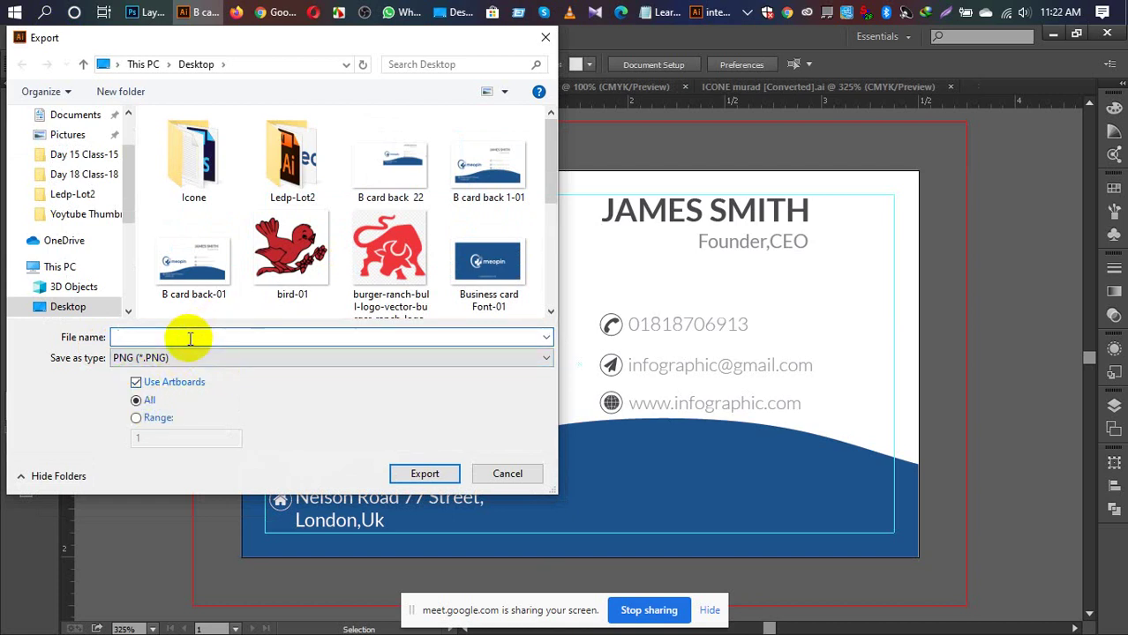
key(ctrl+z)
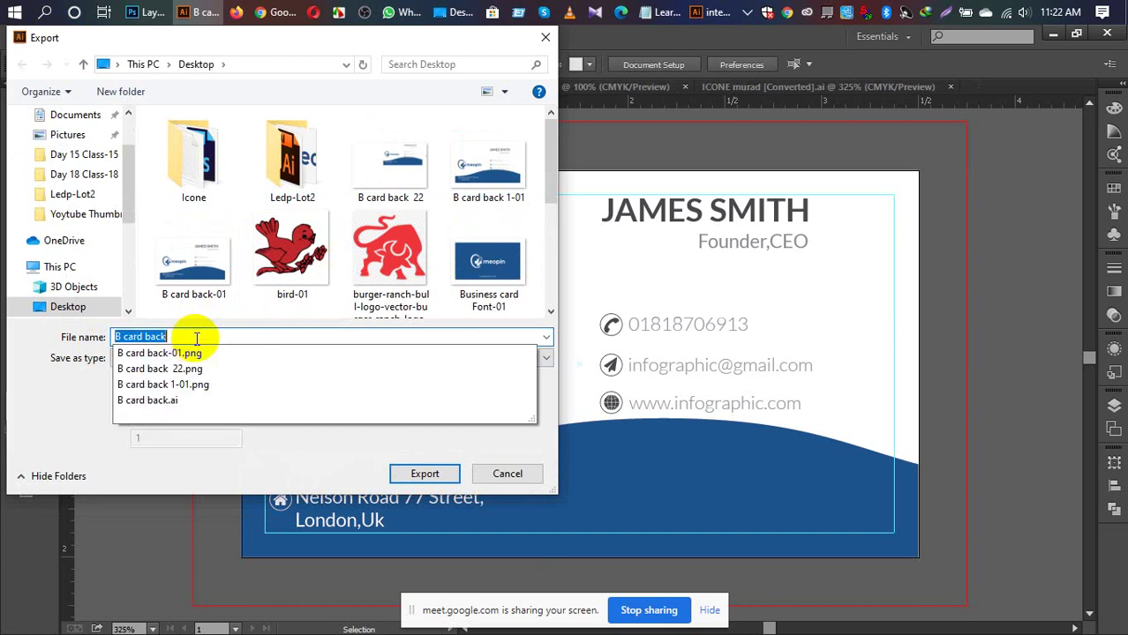
click(196, 338)
text(23)
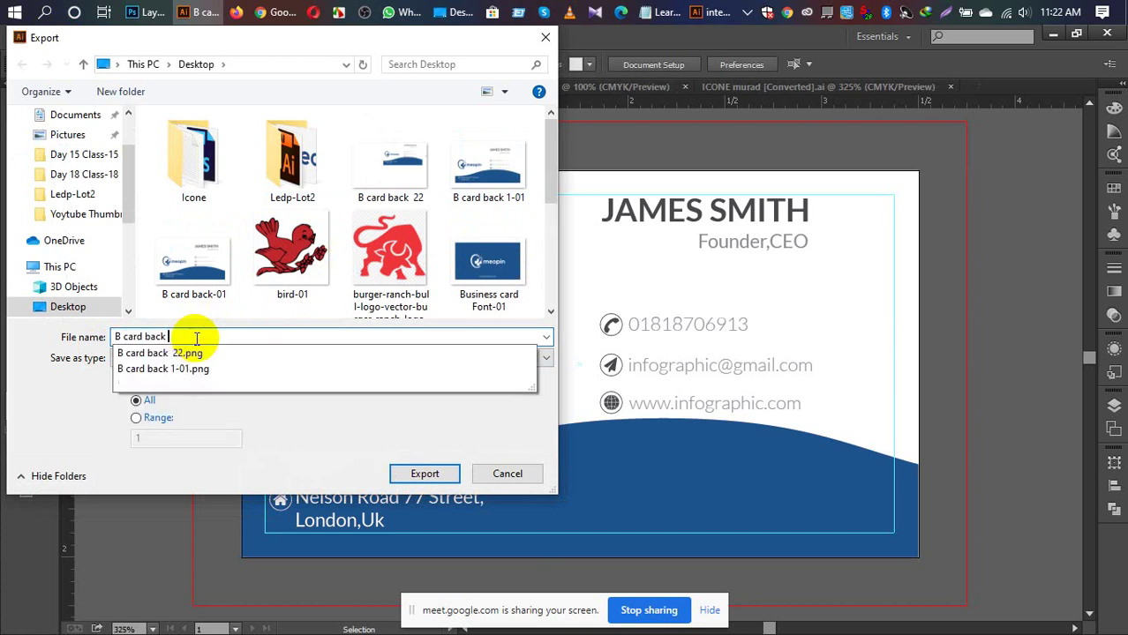
click(427, 473)
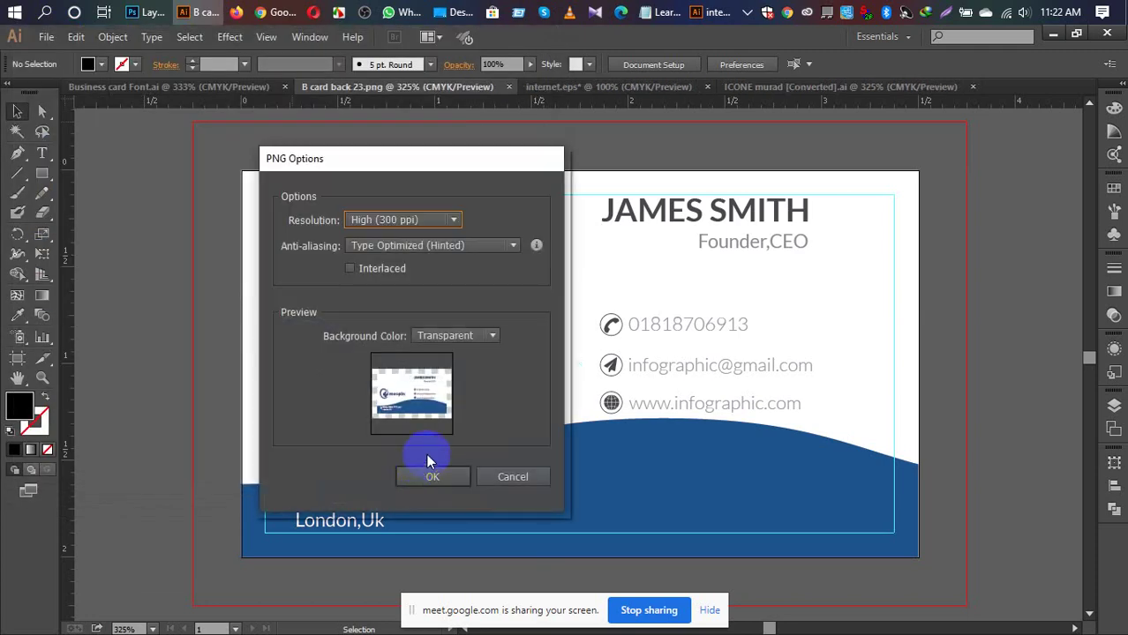
click(438, 478)
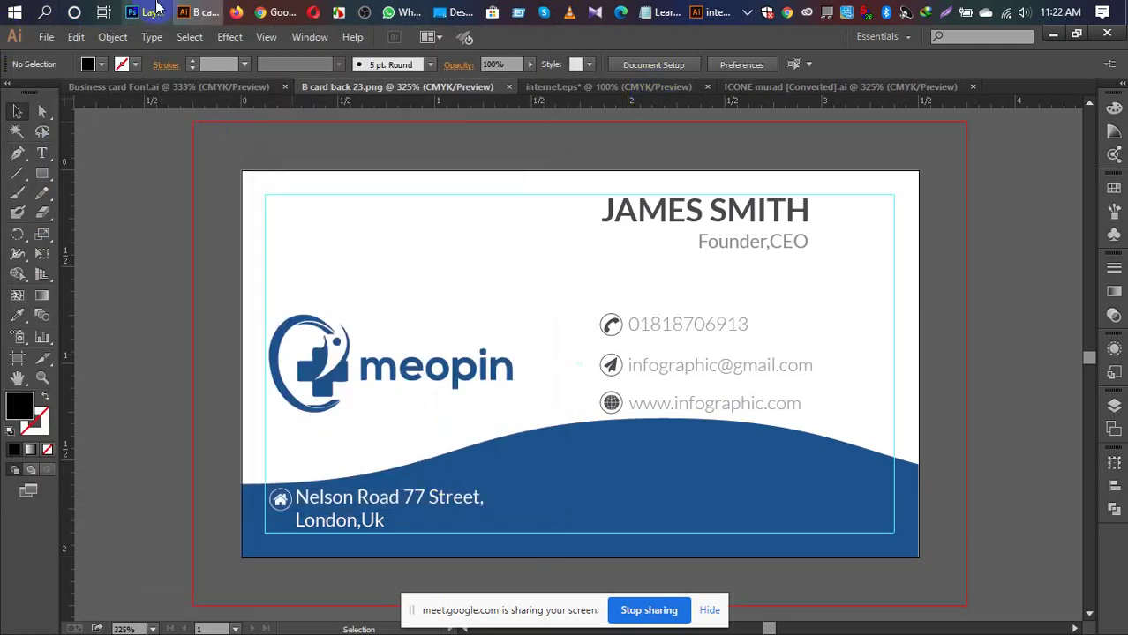
Step: Close the old card back image document in Photoshop
click(145, 12)
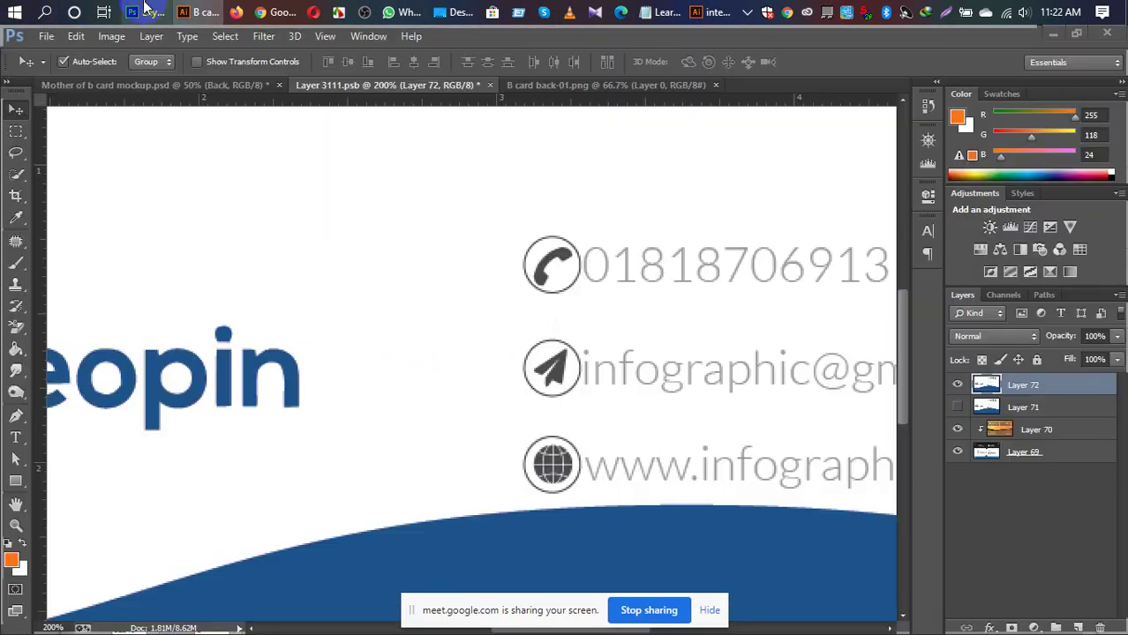
click(626, 89)
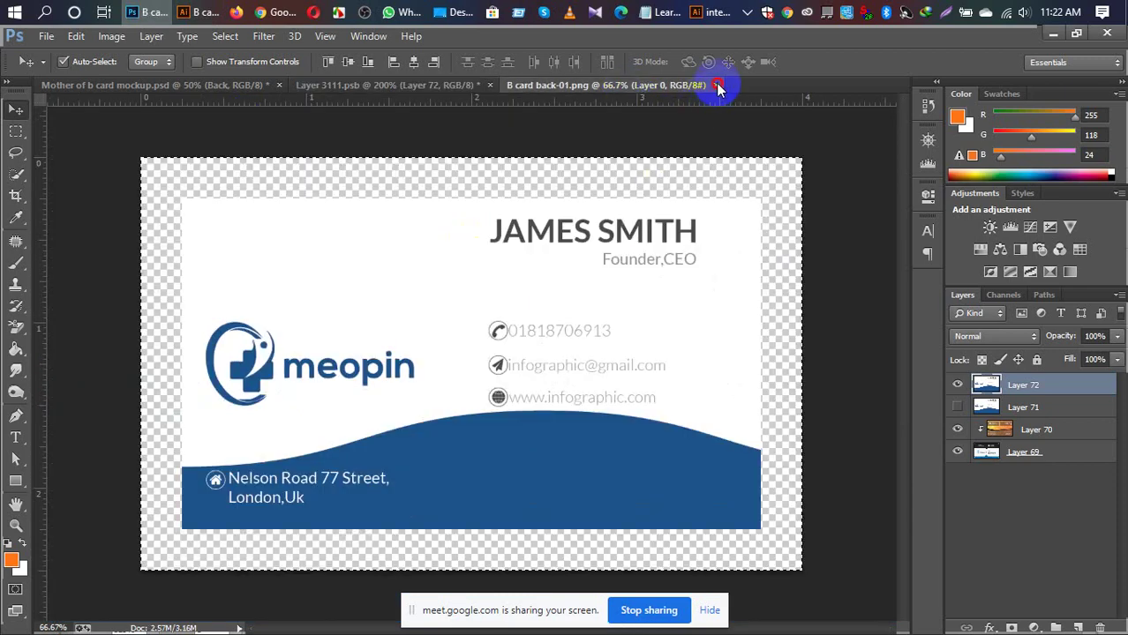
click(715, 85)
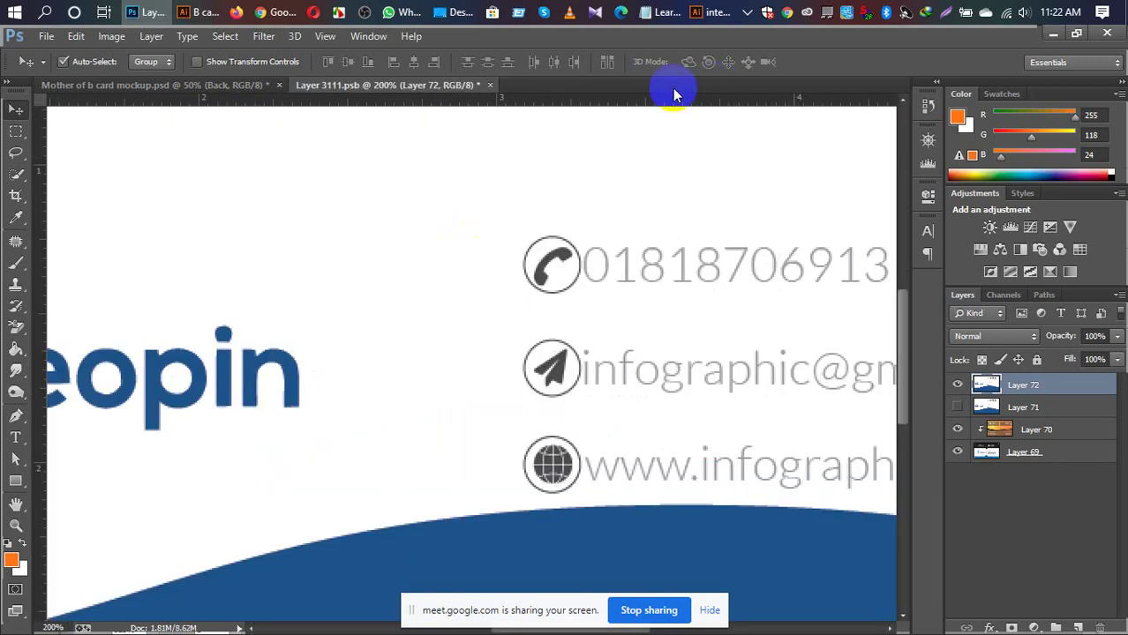
Step: Open B card back 23-01.png from the Desktop folder in Photoshop
click(459, 12)
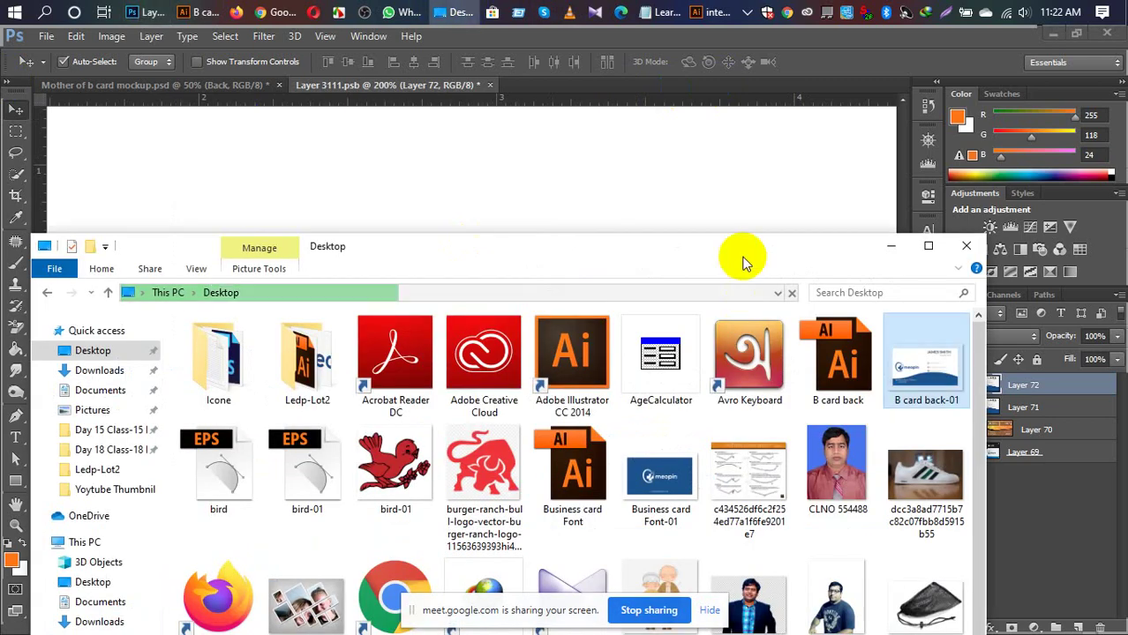
drag(685, 242, 661, 143)
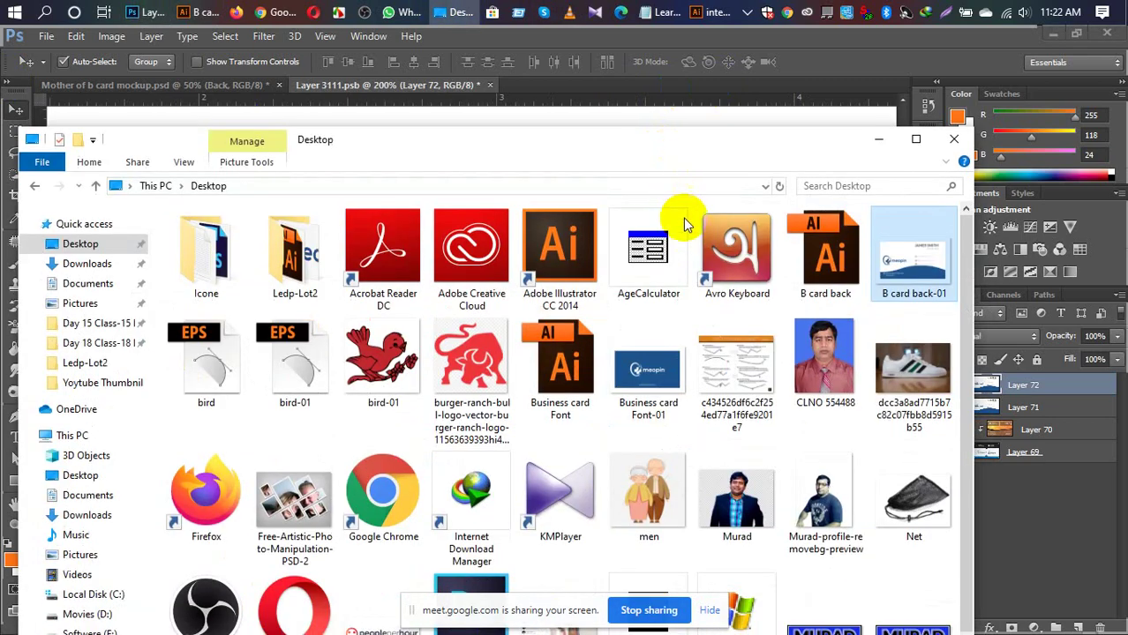
scroll(671, 413, down, 2)
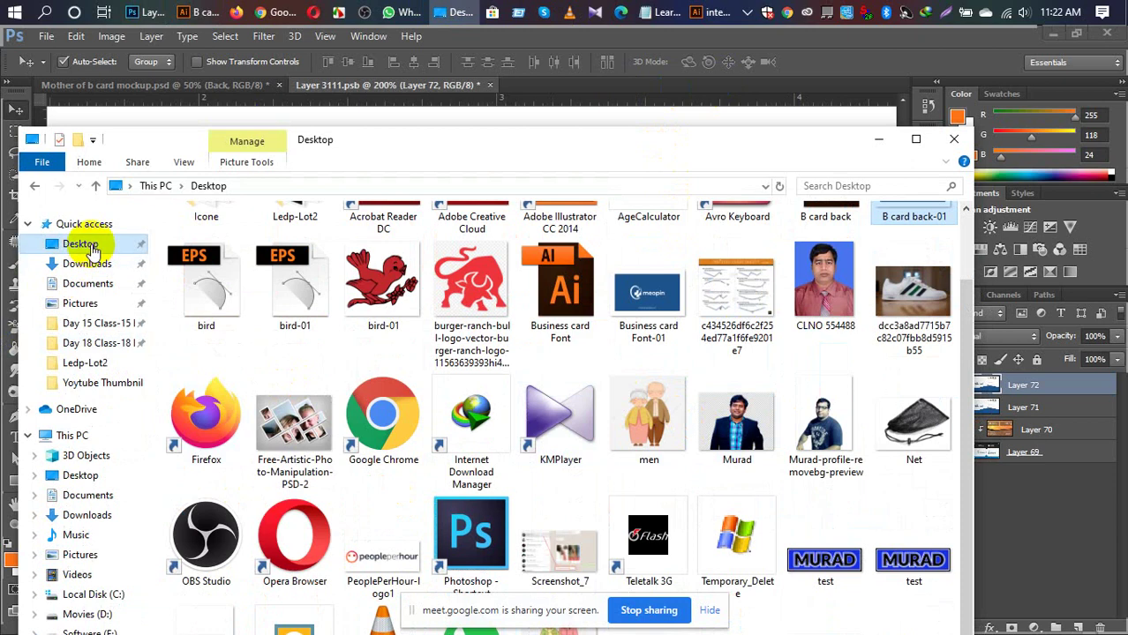
click(81, 244)
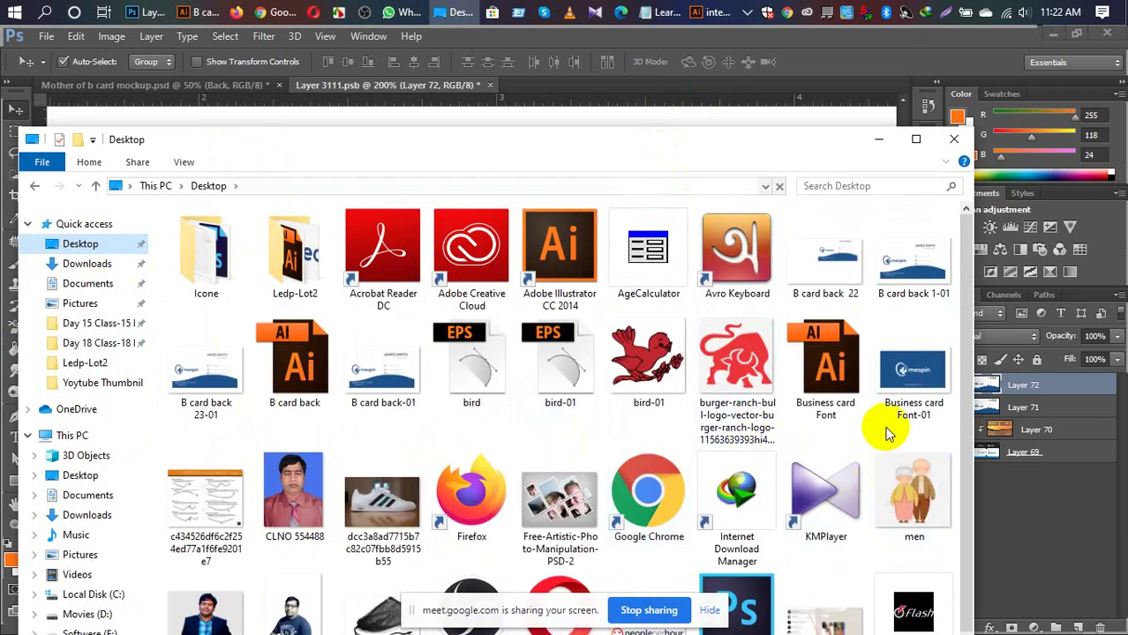
click(200, 381)
drag(200, 389, 540, 85)
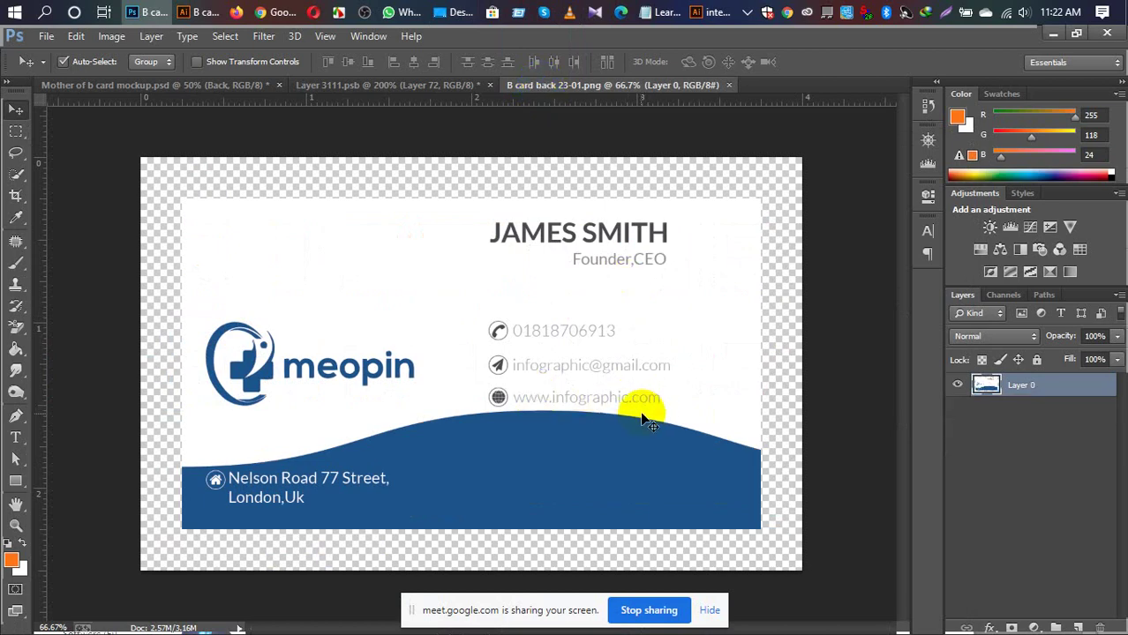
Step: Copy the whole card back image and paste it into Layer 3111.psb as Layer 73
key(ctrl+a)
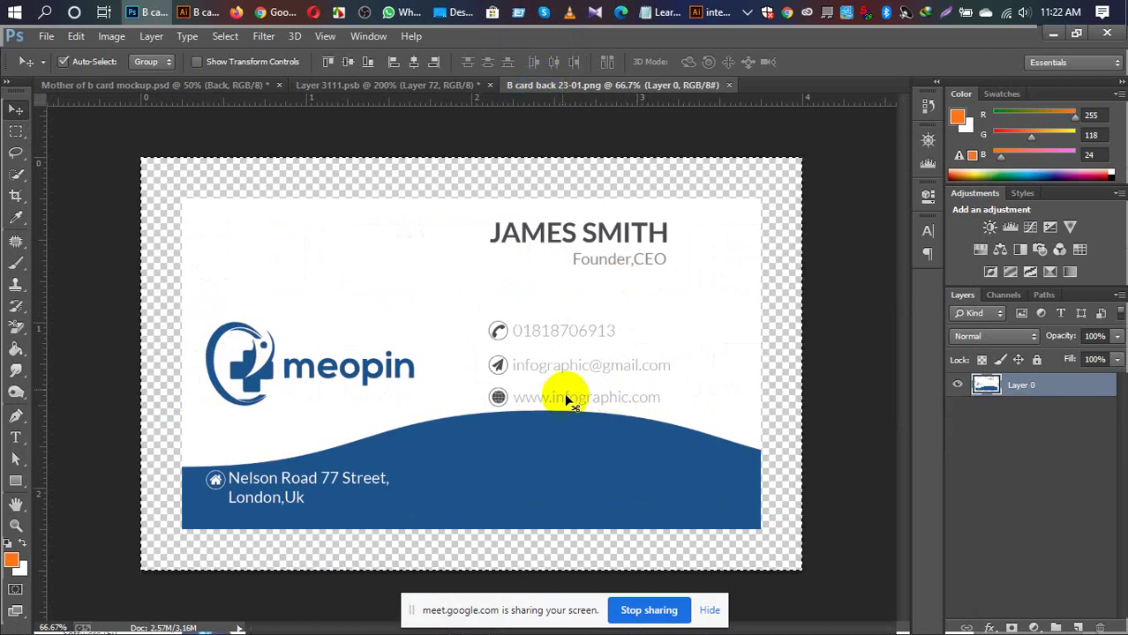
click(390, 88)
key(ctrl+v)
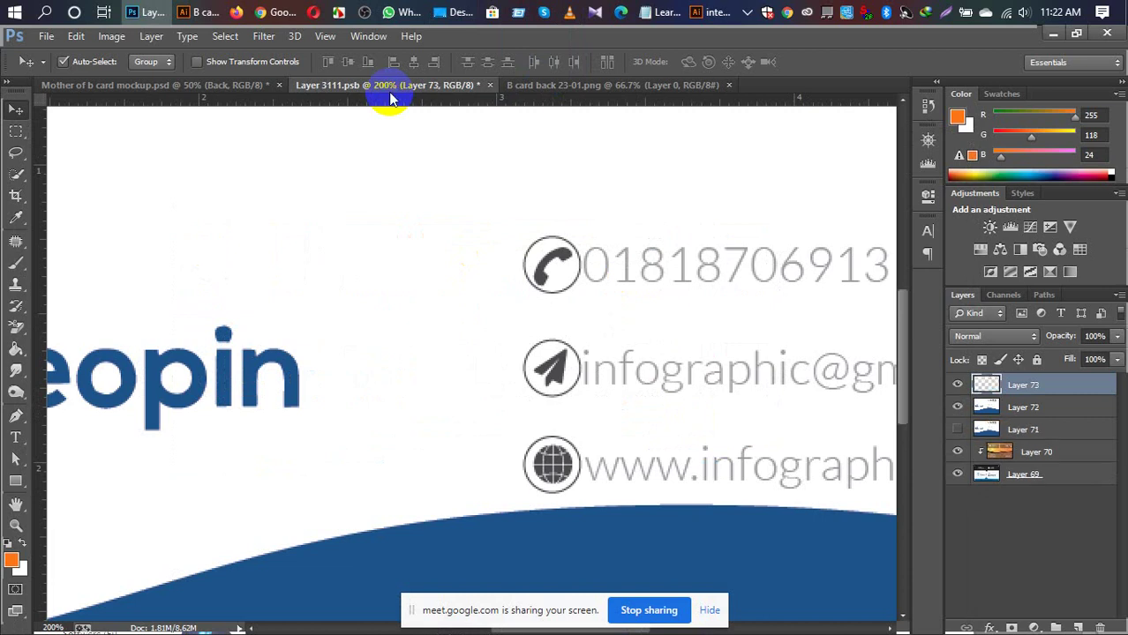
Step: Save Layer 3111.psb and return to the Mother of b card mockup.psd document
key(ctrl+0)
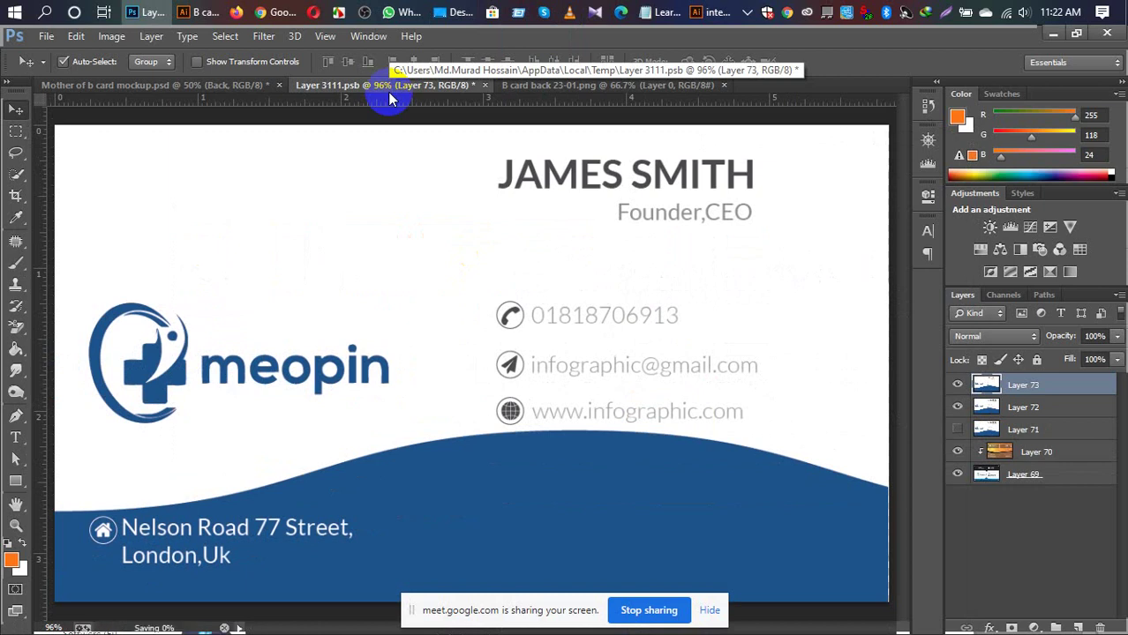
key(ctrl+s)
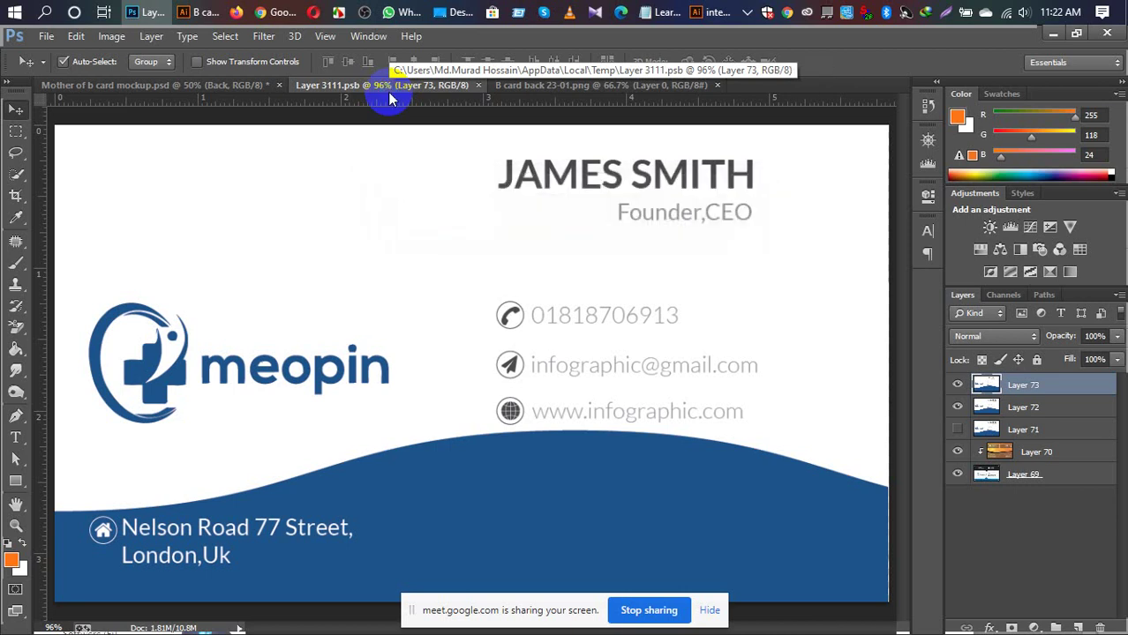
key(ctrl+minus)
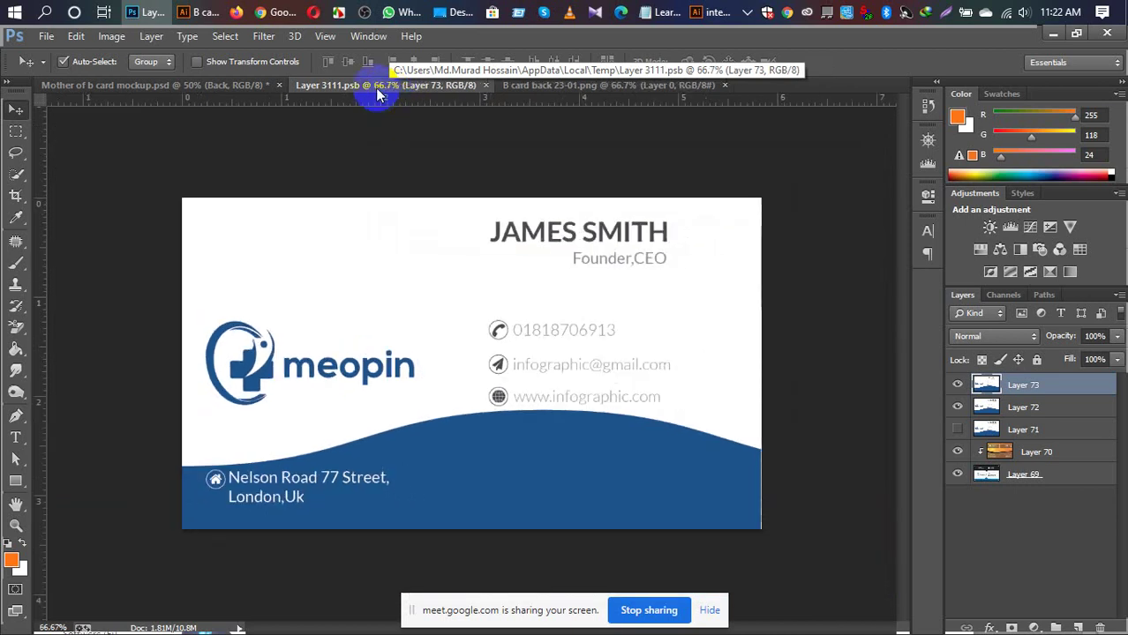
click(217, 92)
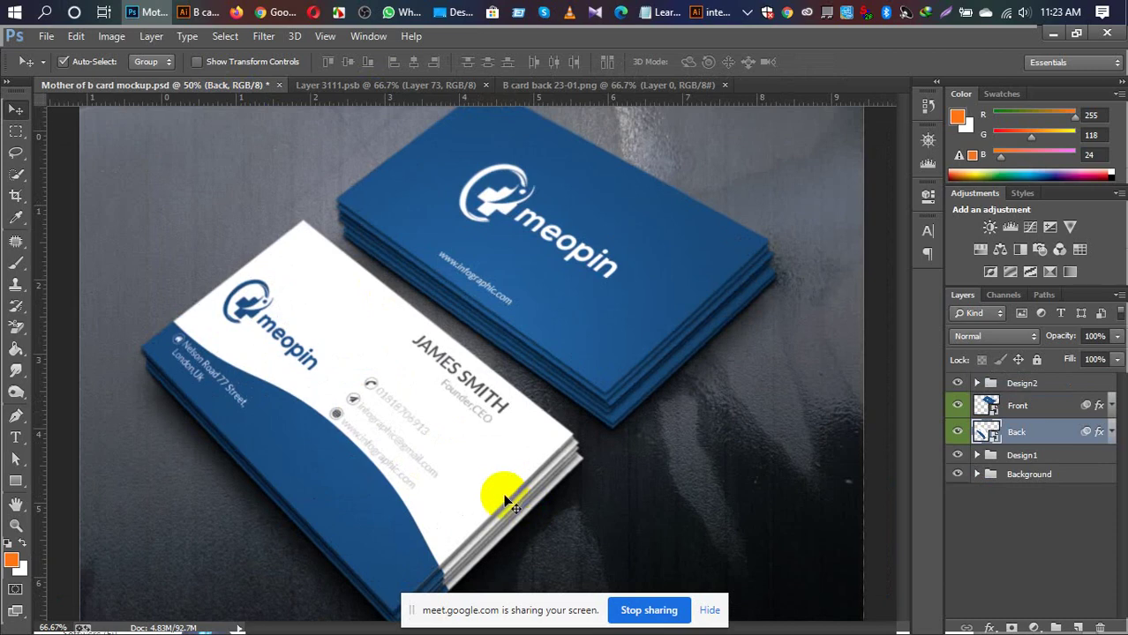
Step: Zoom the mockup from 100% out to 50% so both cards are visible
key(ctrl+1)
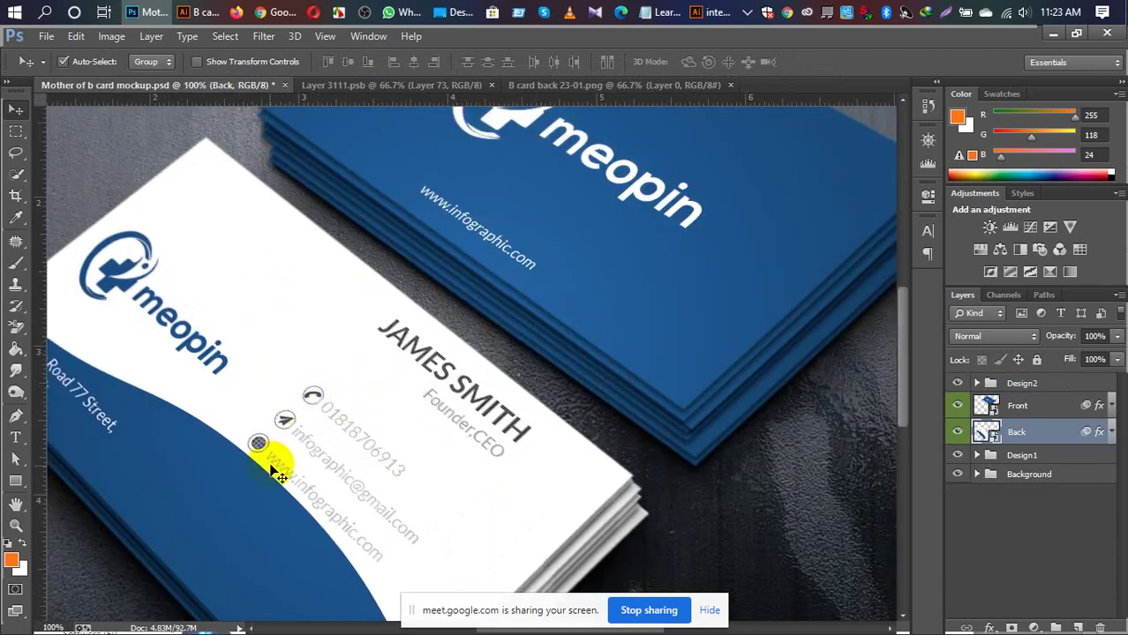
key(ctrl+minus)
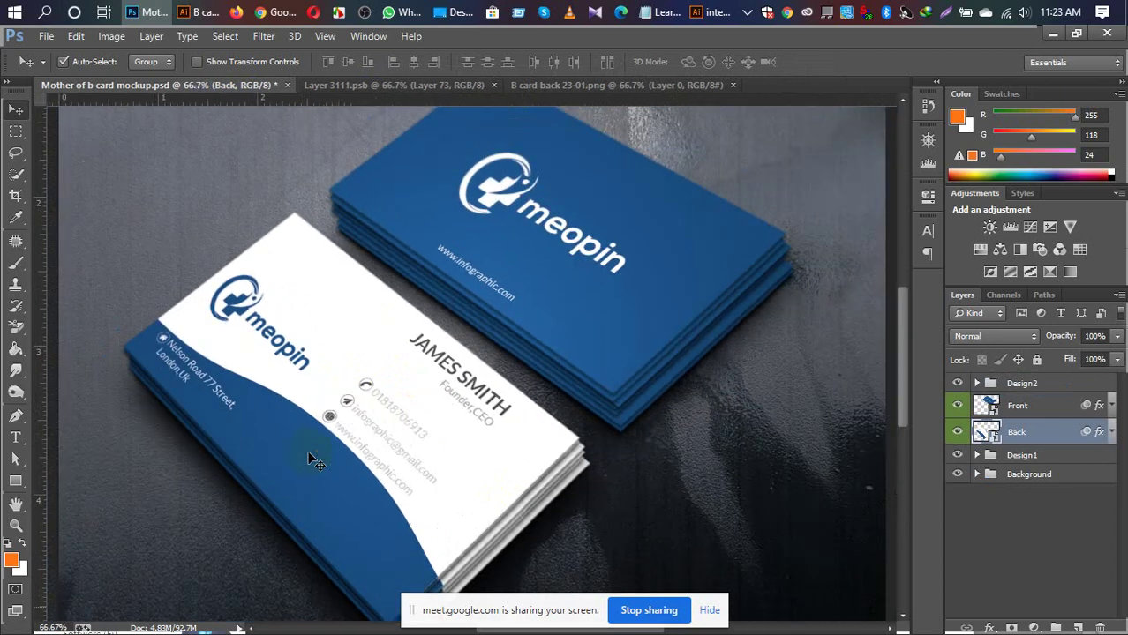
key(ctrl+minus)
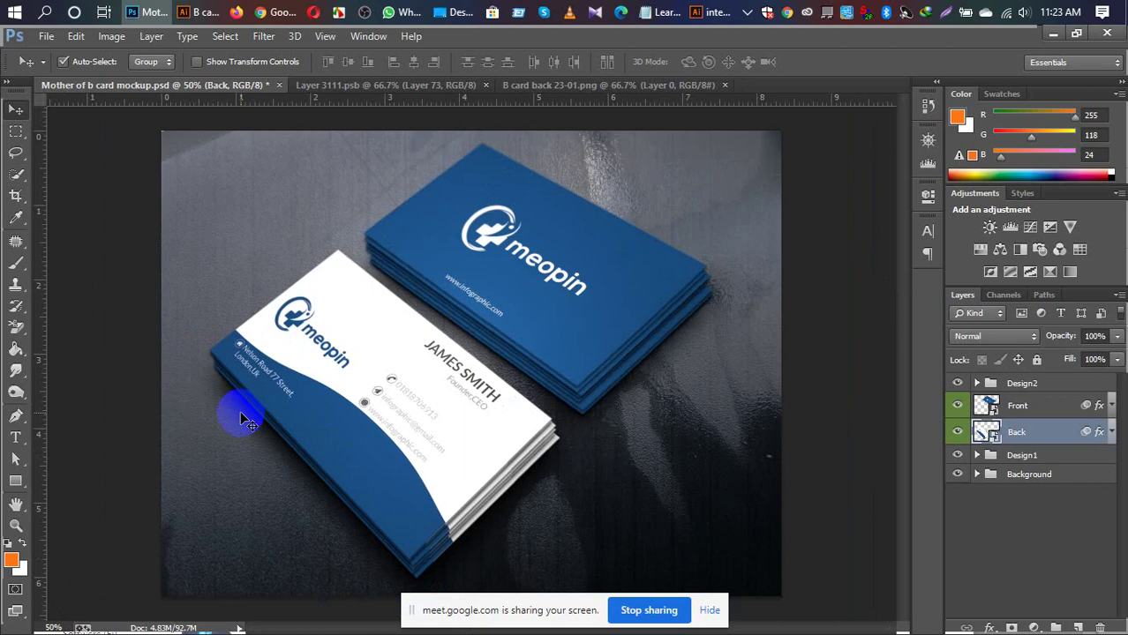
click(40, 36)
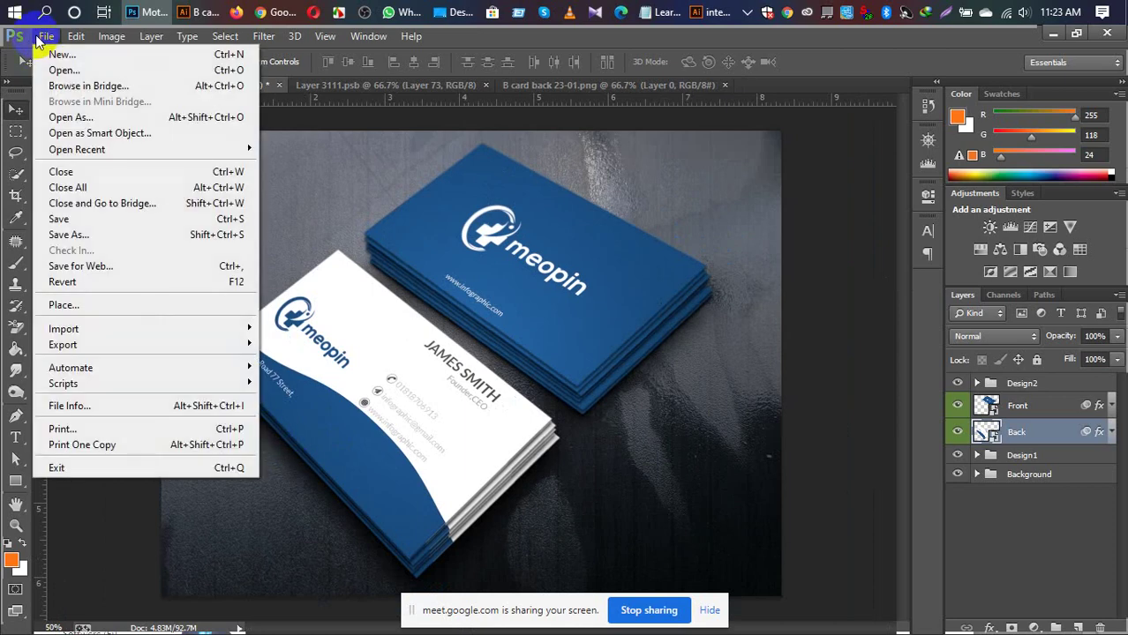
click(40, 36)
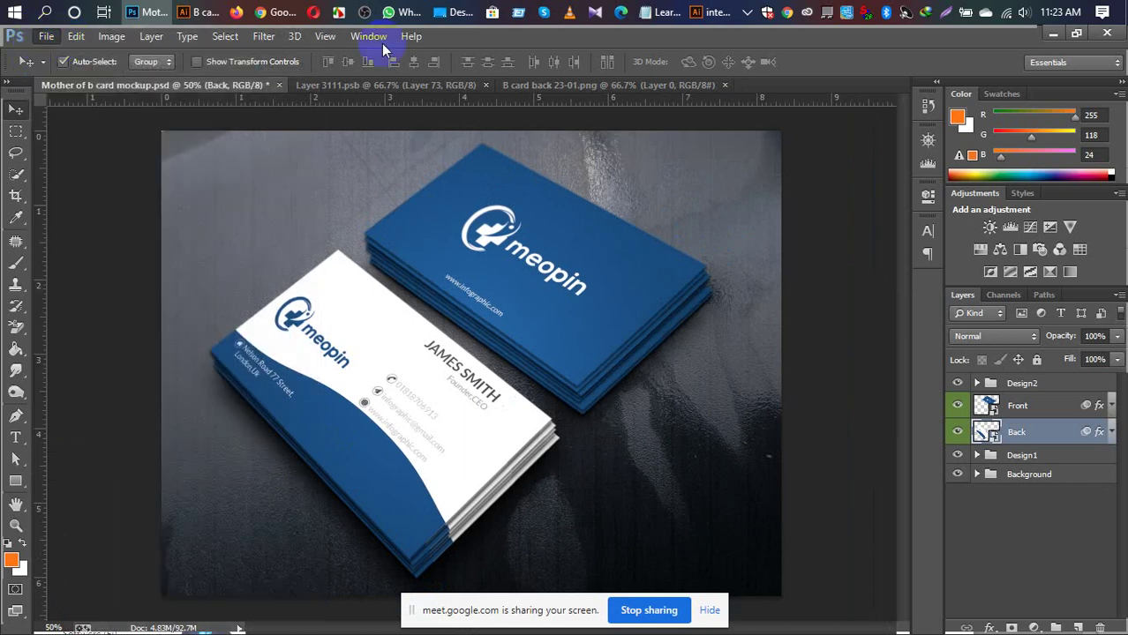
click(368, 36)
click(479, 39)
Step: In Save for Web, inspect the card preview and set the format to JPEG
key(ctrl+alt+shift+s)
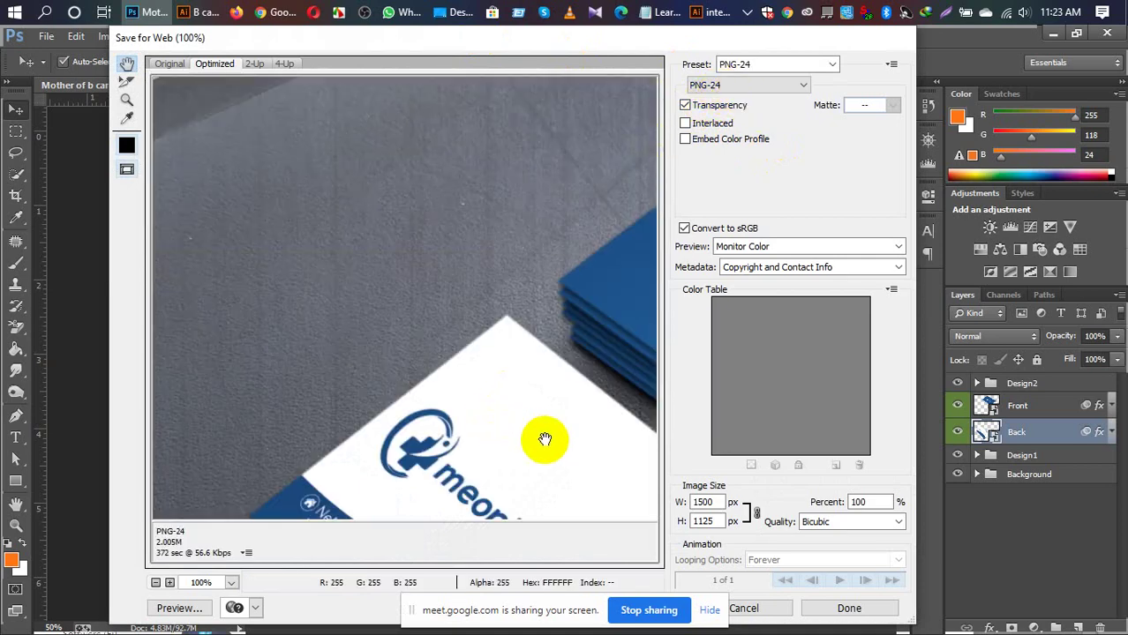
drag(541, 440, 402, 390)
mouse_move(504, 443)
mouse_down()
mouse_move(510, 309)
mouse_move(353, 320)
mouse_up()
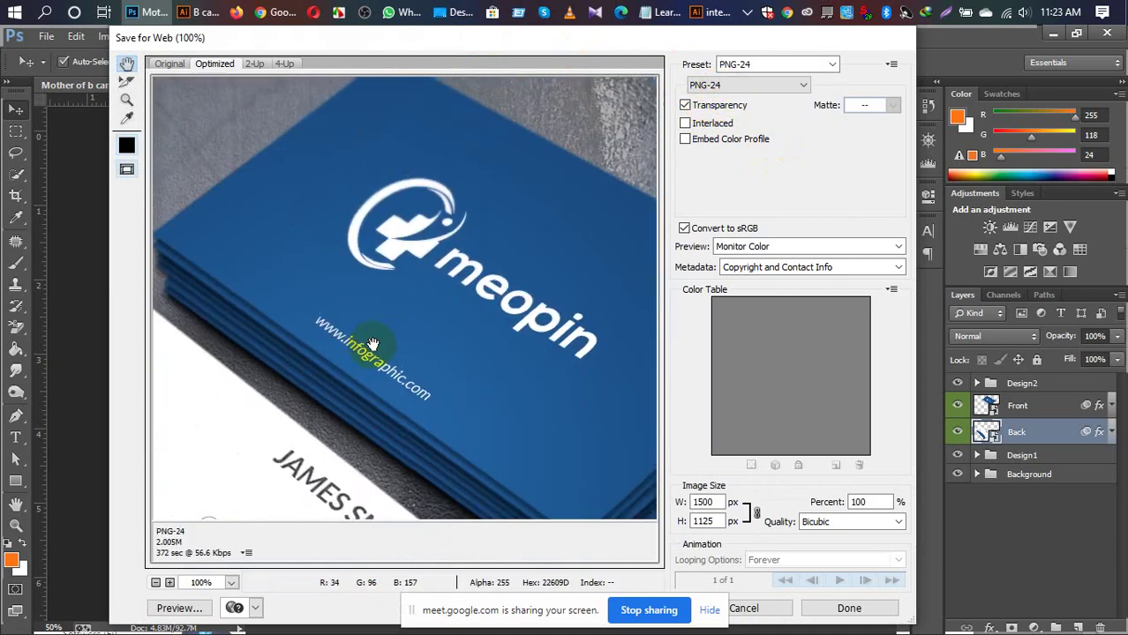
mouse_move(485, 383)
mouse_down()
mouse_move(448, 335)
mouse_move(442, 283)
mouse_up()
mouse_move(352, 461)
mouse_down()
mouse_move(397, 366)
mouse_move(433, 403)
mouse_move(434, 302)
mouse_move(511, 221)
mouse_move(528, 286)
mouse_move(446, 227)
mouse_up()
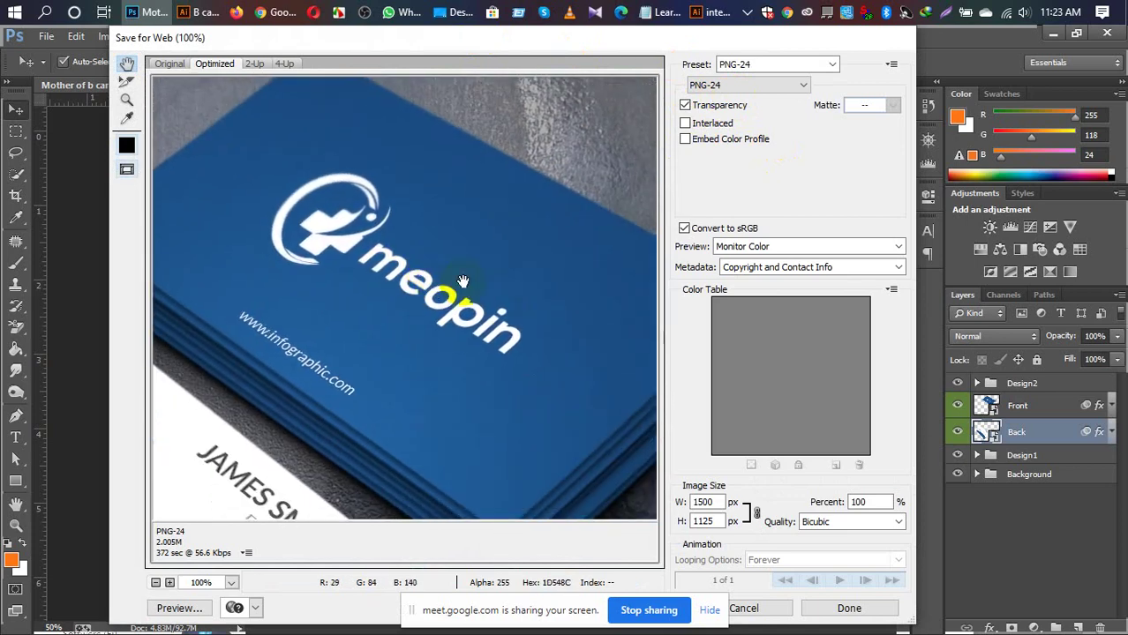
drag(446, 353, 405, 315)
mouse_move(410, 222)
mouse_down()
mouse_move(561, 258)
mouse_move(486, 283)
mouse_move(494, 327)
mouse_move(512, 329)
mouse_up()
click(804, 85)
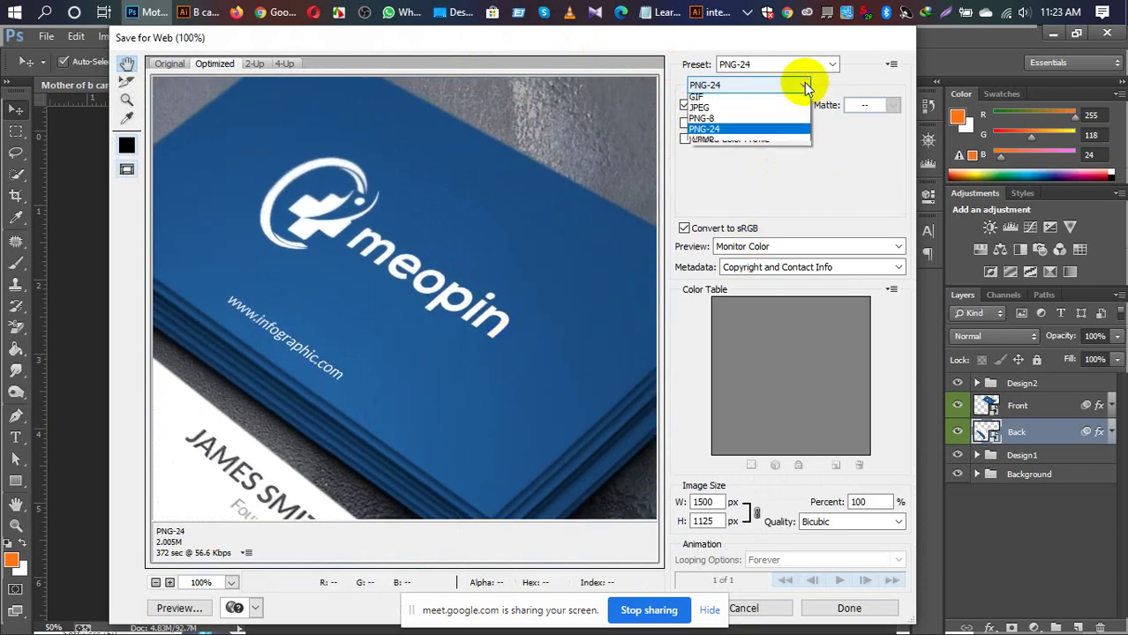
click(732, 111)
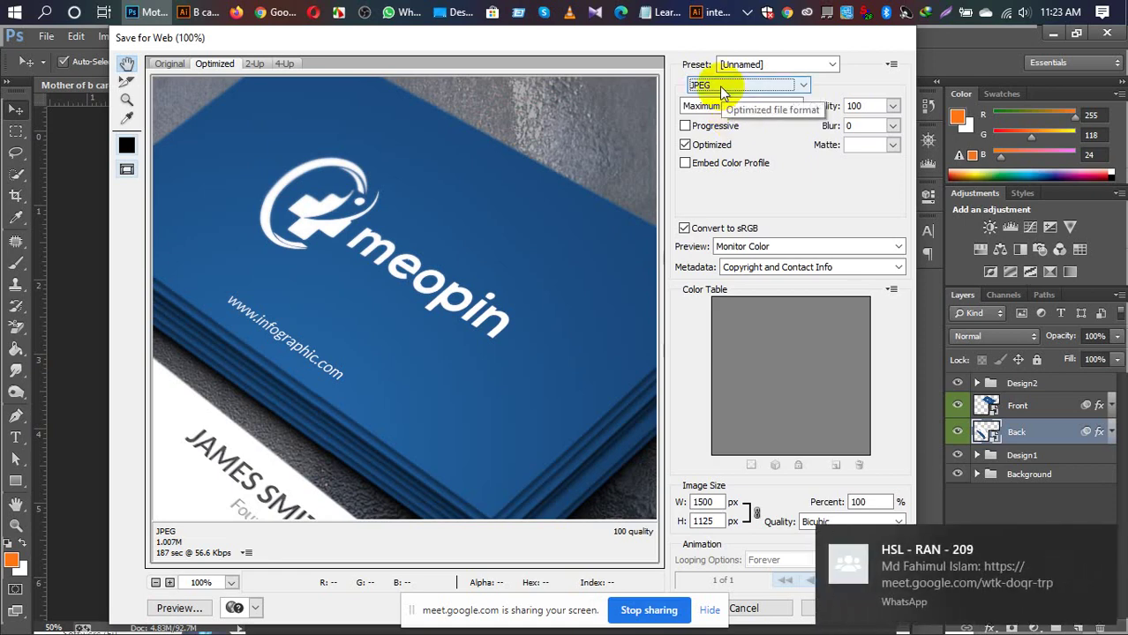
Step: Save the quality-100 JPEG to the Desktop as Mother-of-b-card-mockup
drag(456, 397, 455, 341)
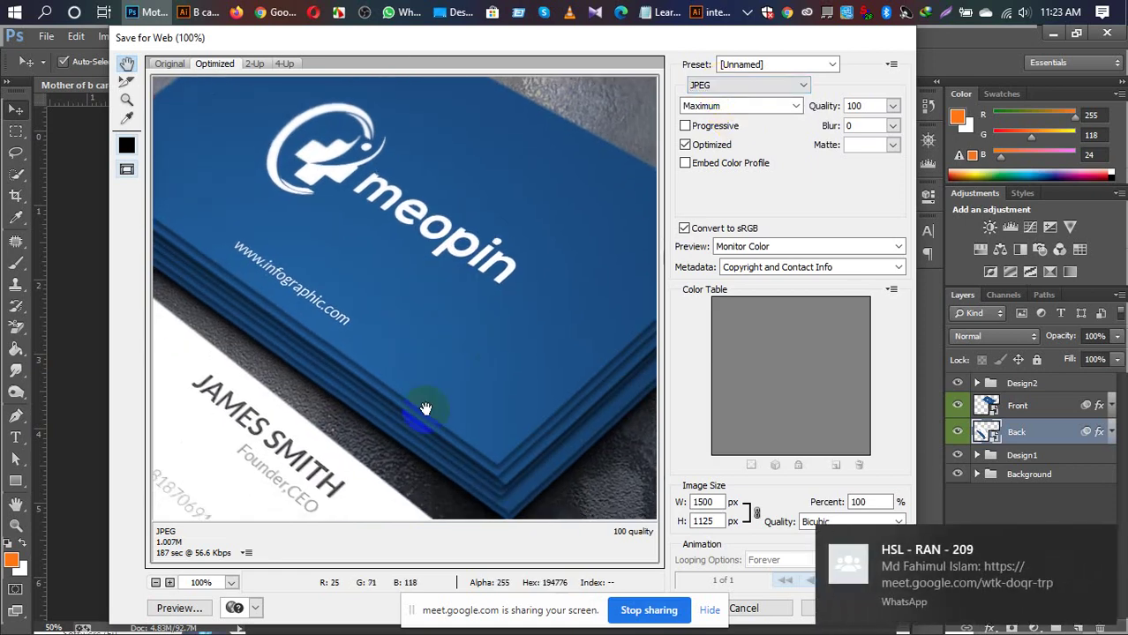
drag(428, 403, 408, 292)
drag(345, 385, 493, 345)
drag(352, 402, 438, 385)
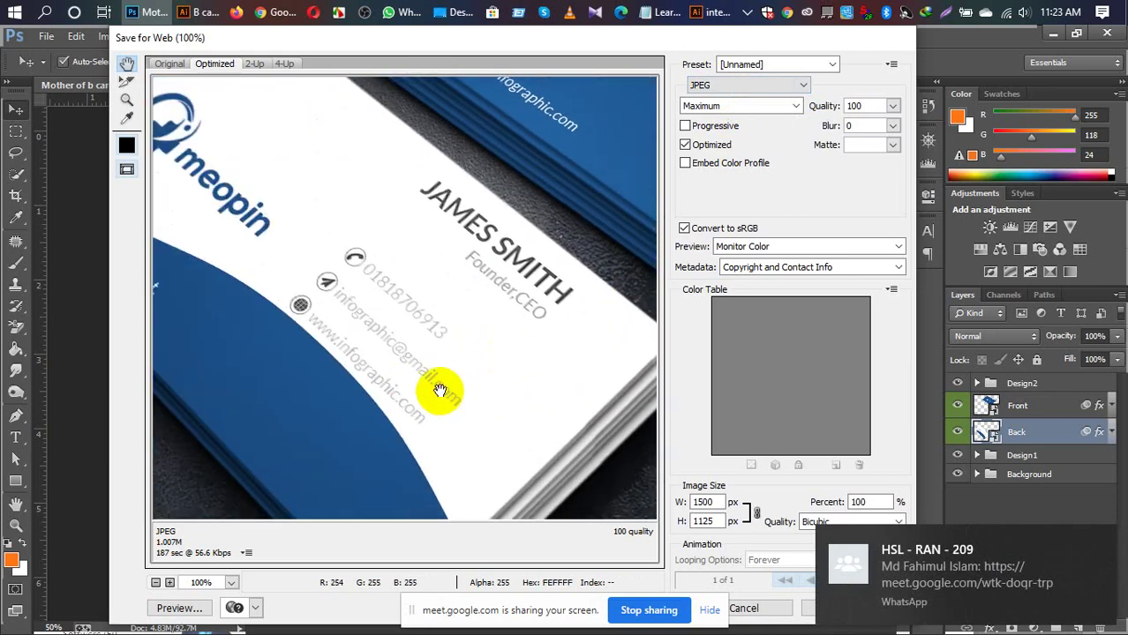
drag(352, 345, 414, 382)
drag(574, 360, 484, 393)
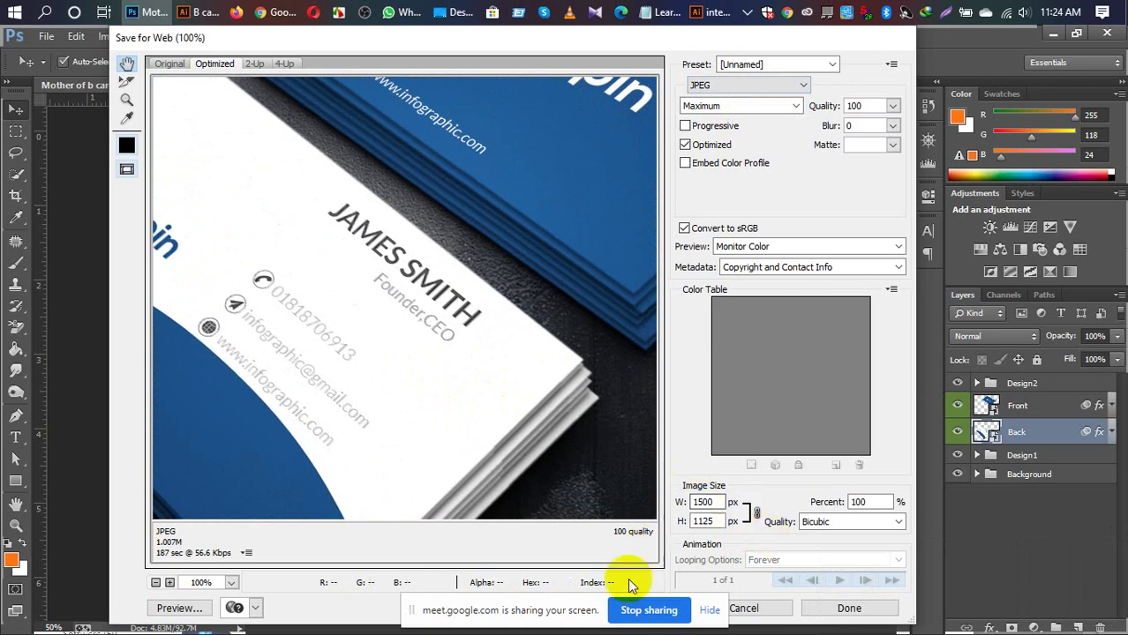
click(640, 608)
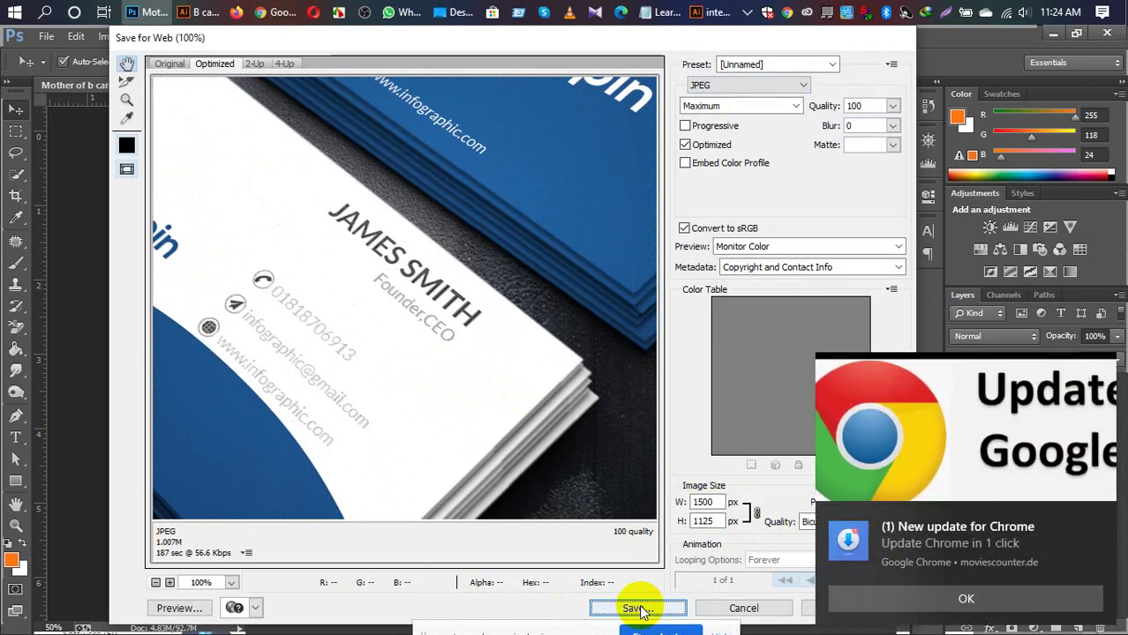
click(640, 609)
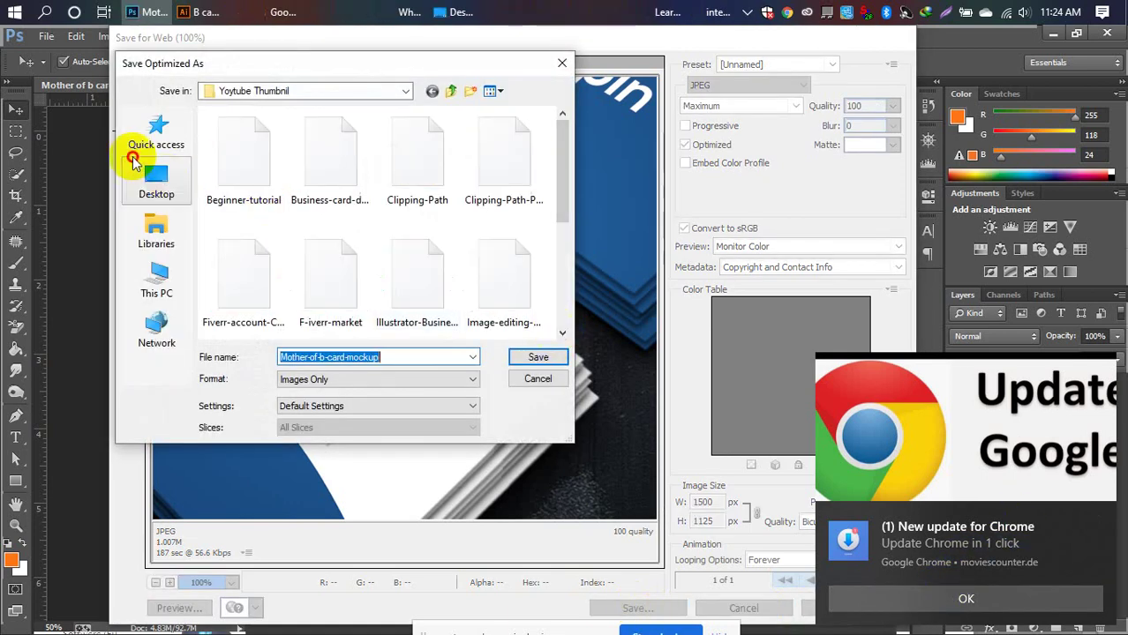
click(148, 181)
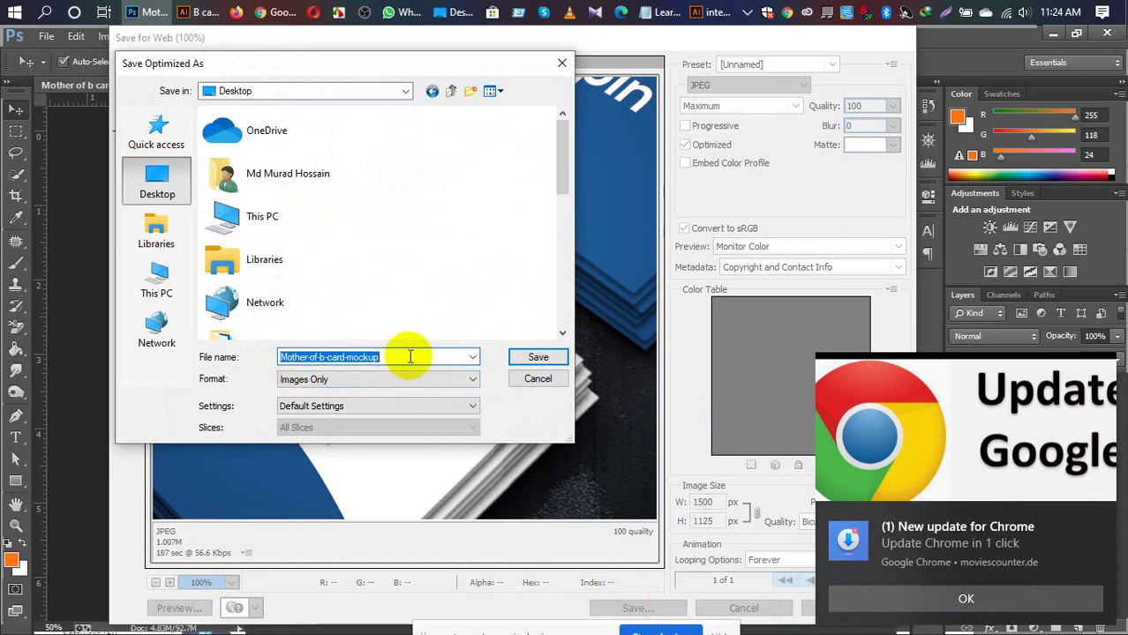
click(525, 357)
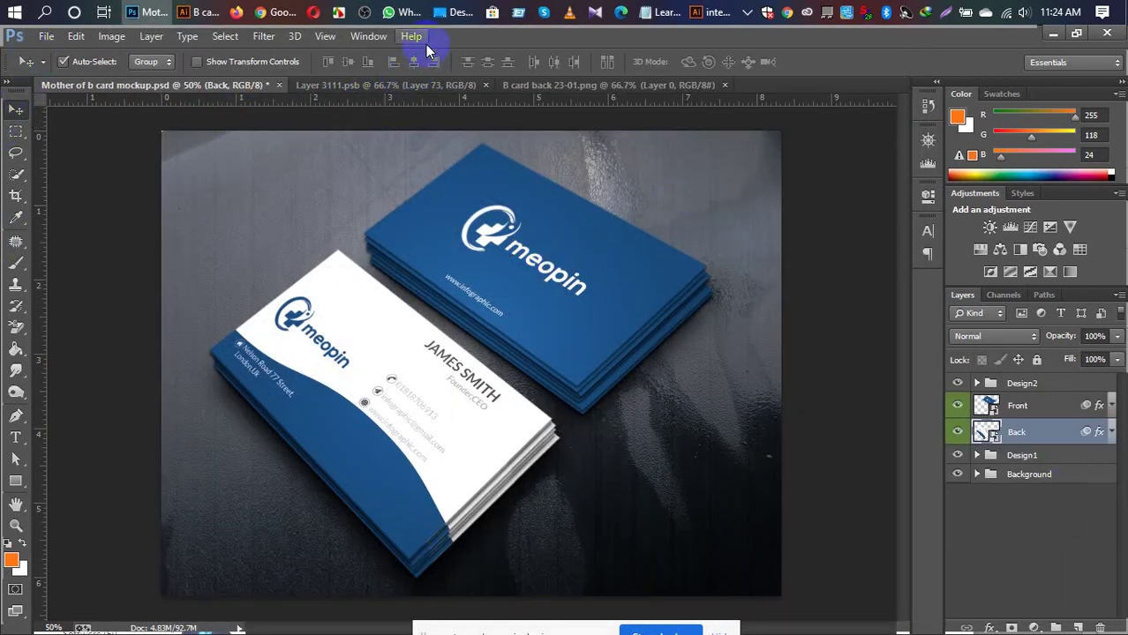
Step: Maximize the Desktop folder and open Mother-of-b-card-mockup in Windows Photo Viewer
click(453, 10)
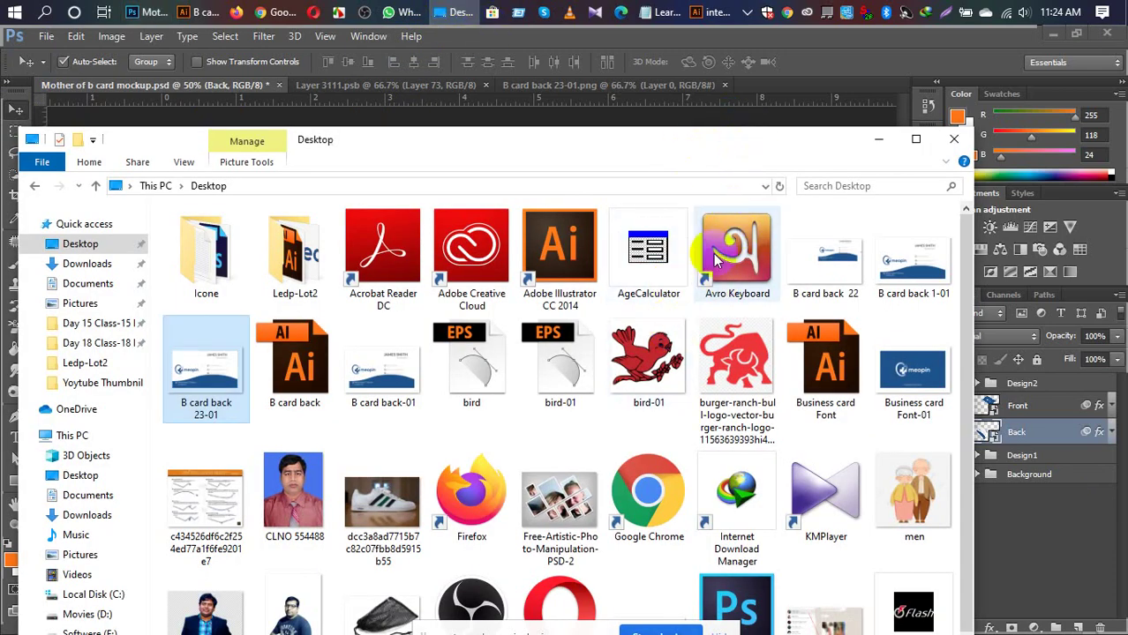
scroll(671, 353, down, 1)
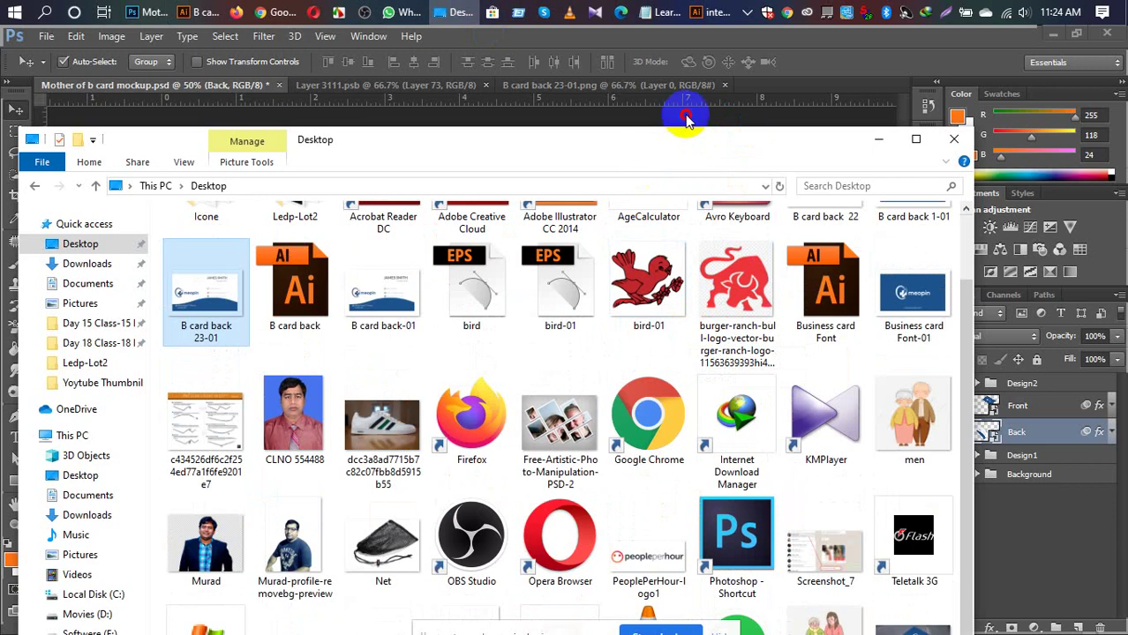
click(93, 247)
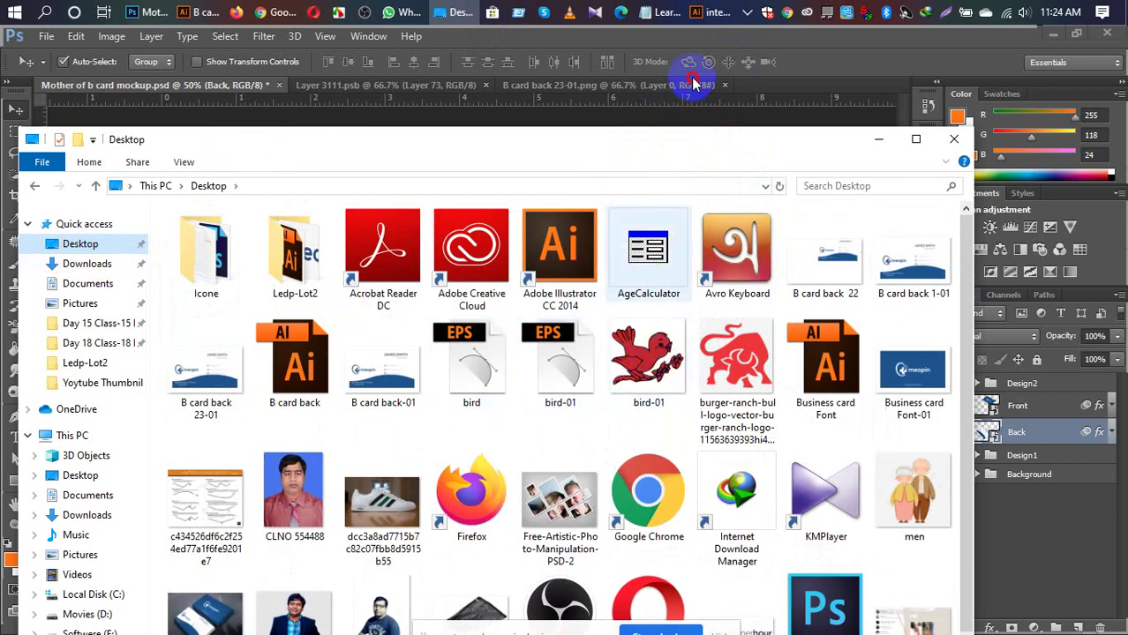
click(196, 576)
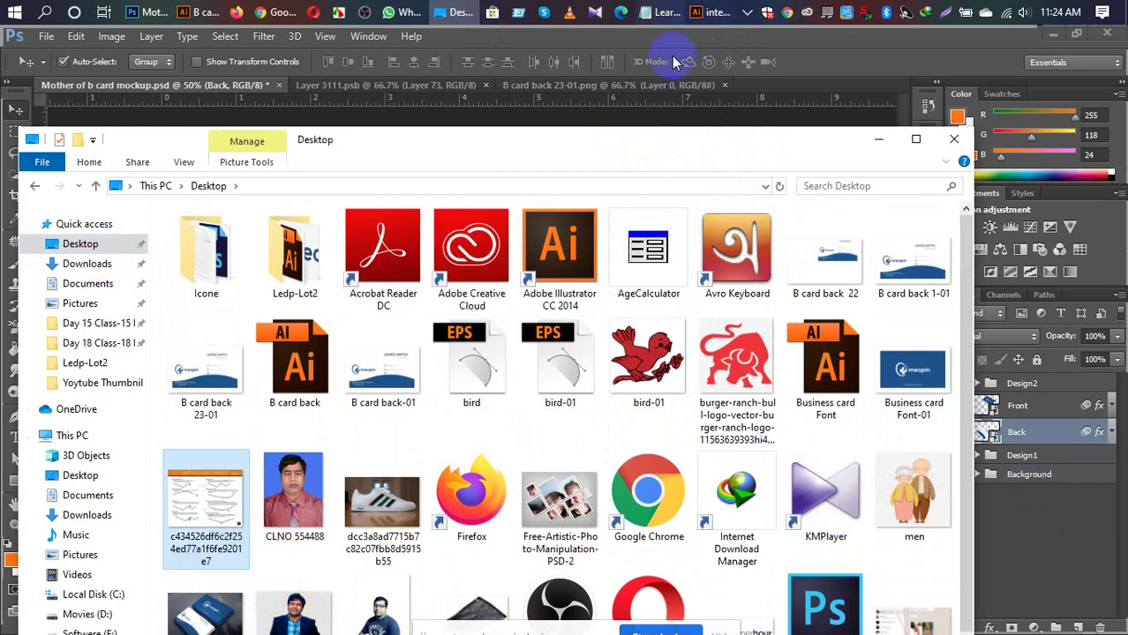
click(915, 139)
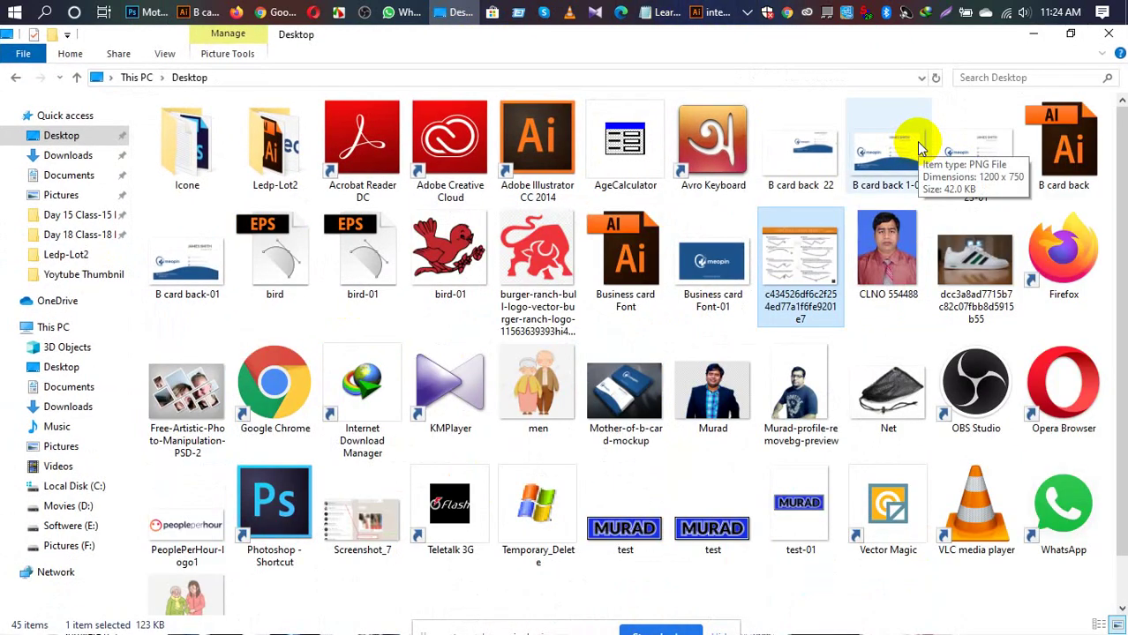
click(616, 399)
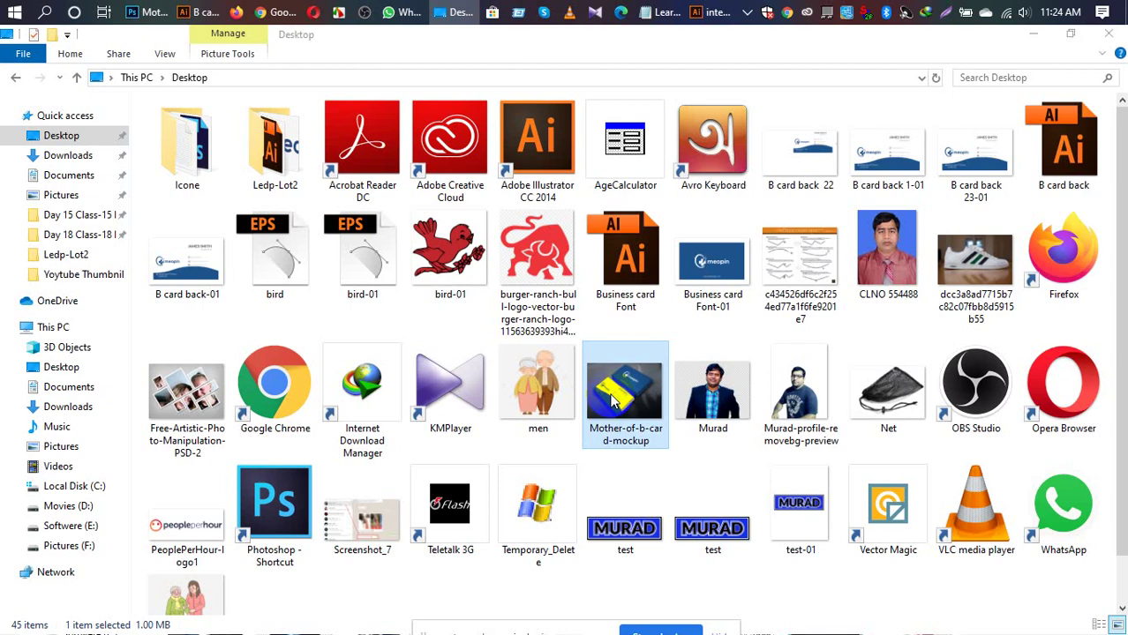
double_click(613, 400)
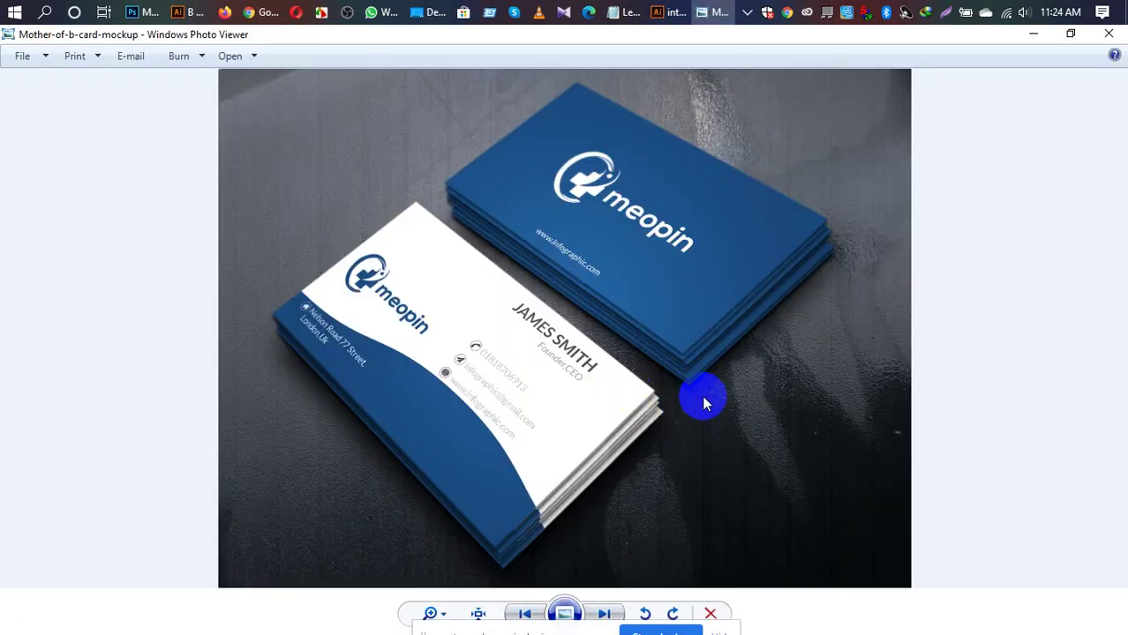
scroll(702, 395, up, 3)
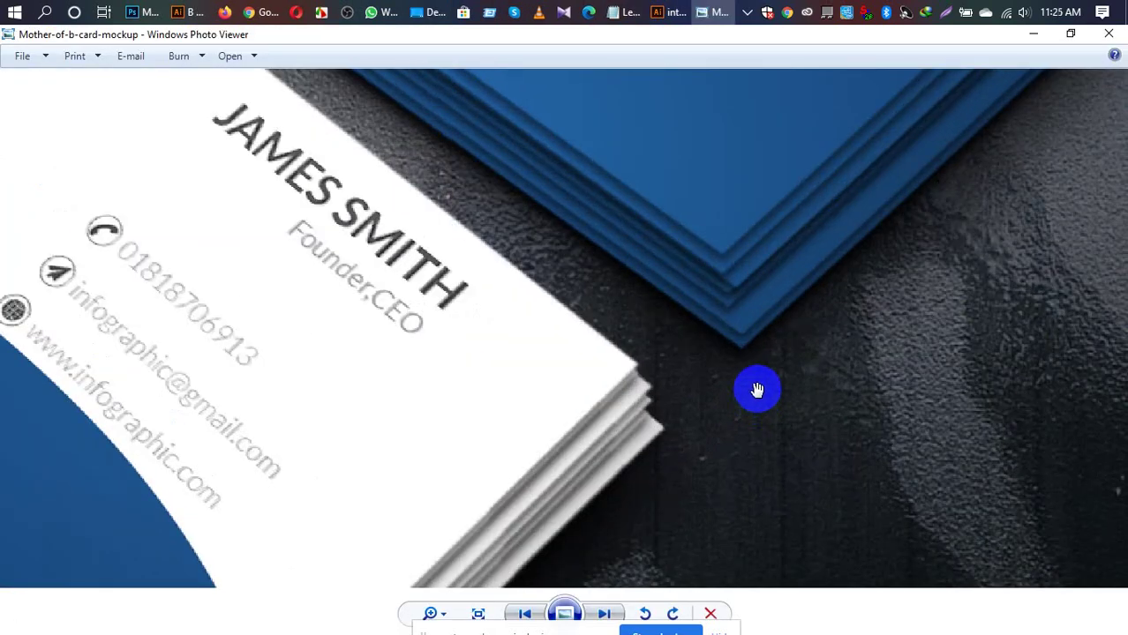
scroll(755, 388, up, 1)
scroll(756, 388, down, 2)
scroll(536, 355, down, 3)
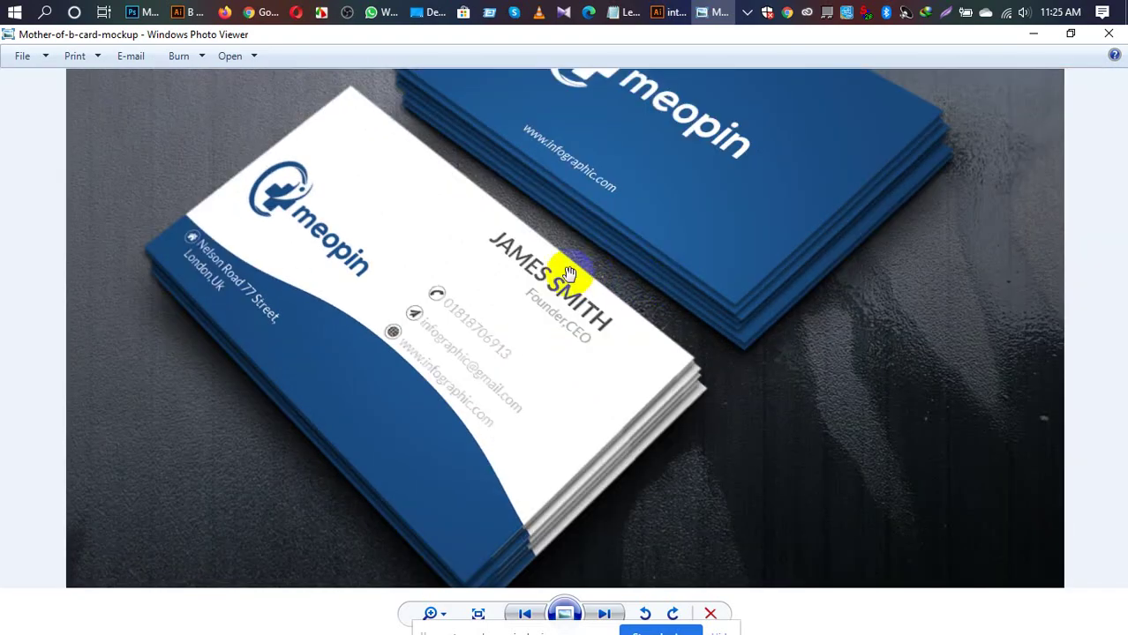
drag(569, 274, 608, 373)
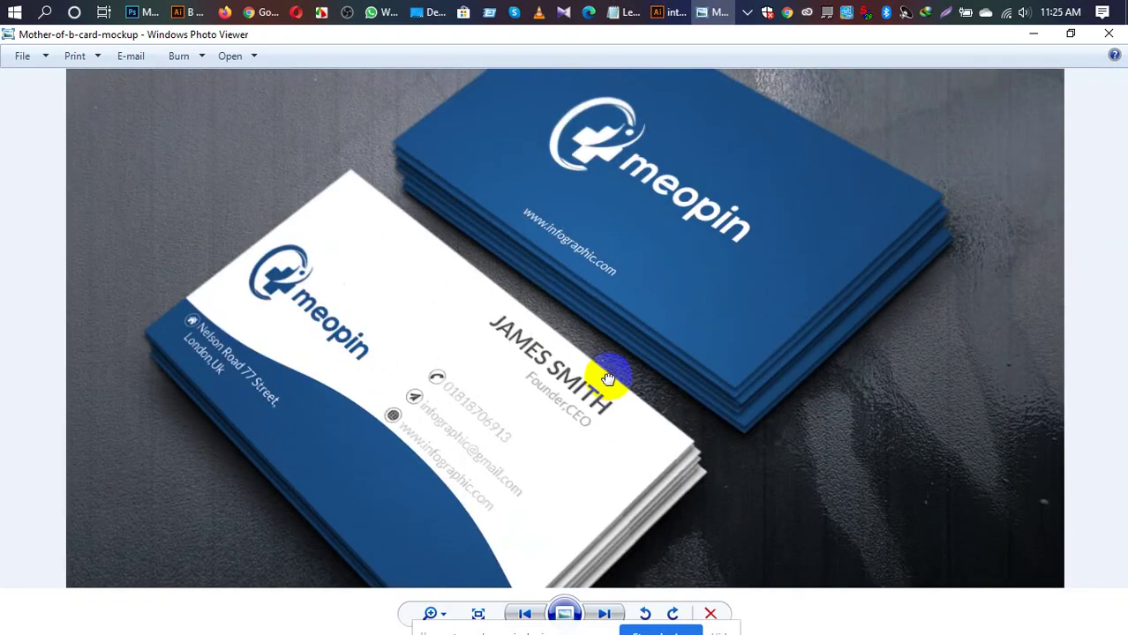
scroll(680, 328, up, 2)
scroll(681, 335, down, 2)
scroll(555, 406, down, 1)
scroll(574, 406, up, 1)
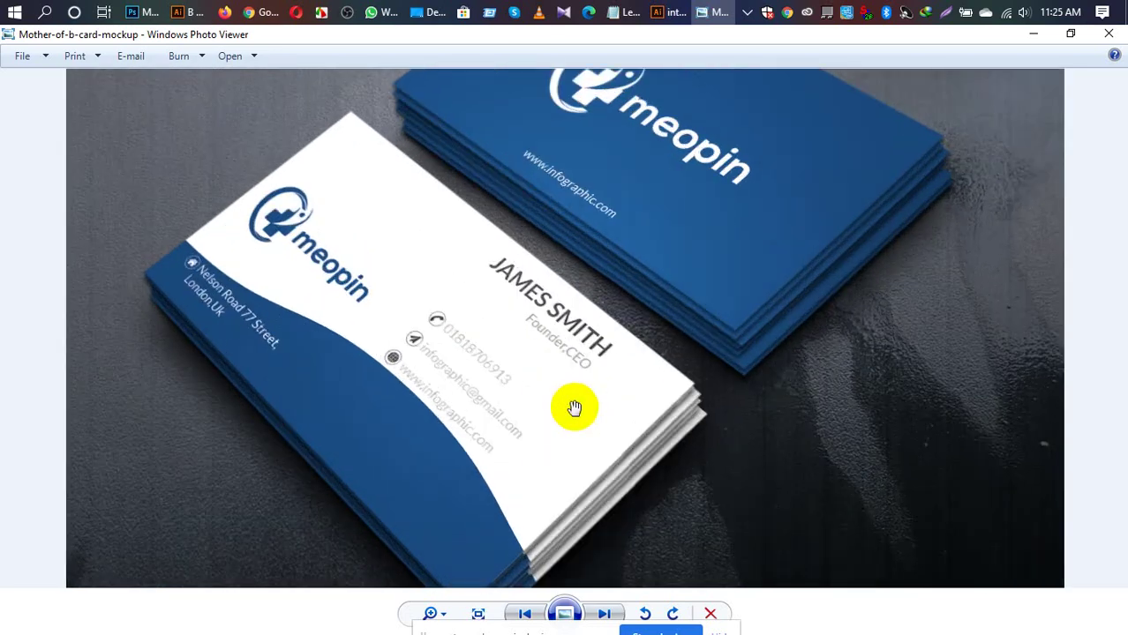
scroll(574, 410, down, 1)
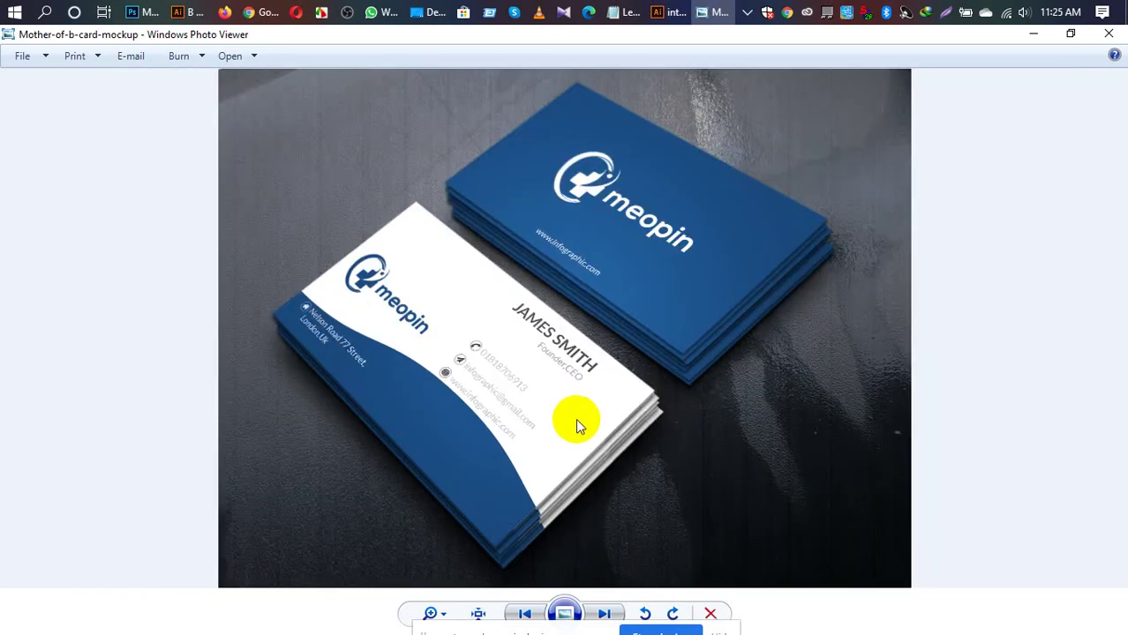